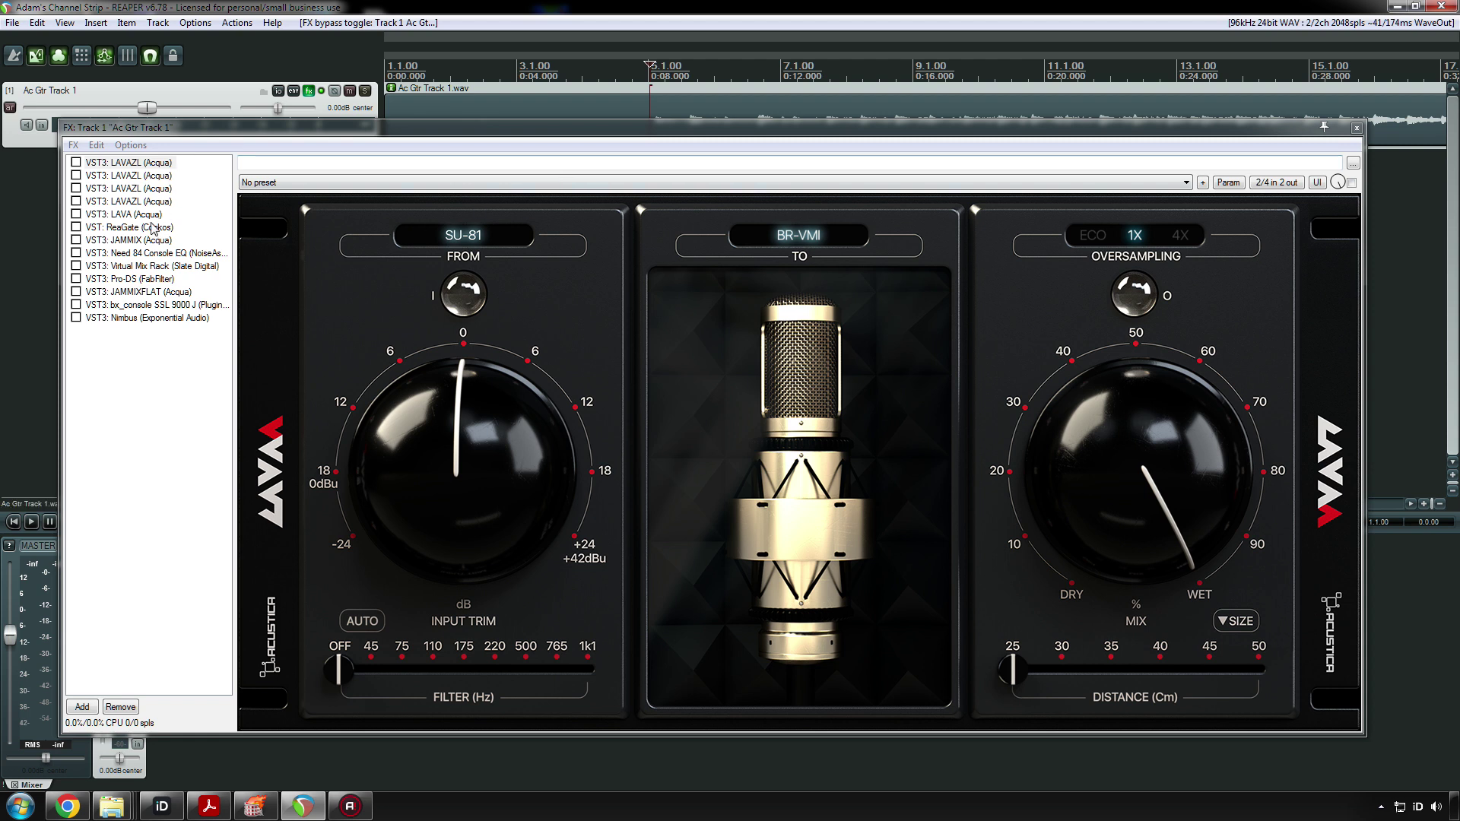
# - Move the FX window down to uncover the track, and place the edit cursor just before the guitar starts
pyautogui.moveTo(279, 130); pyautogui.dragTo(288, 187)
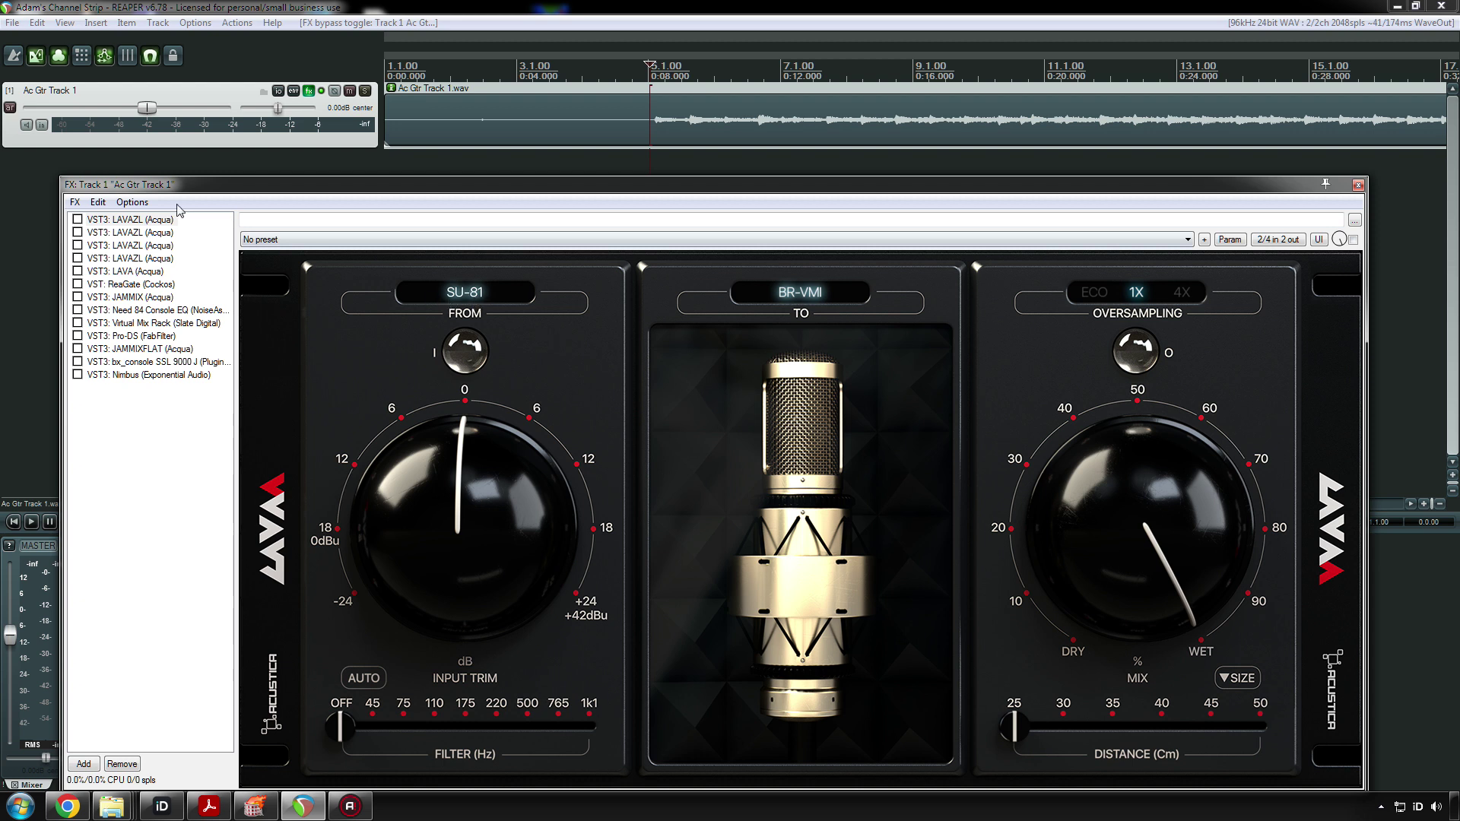
pyautogui.click(644, 131)
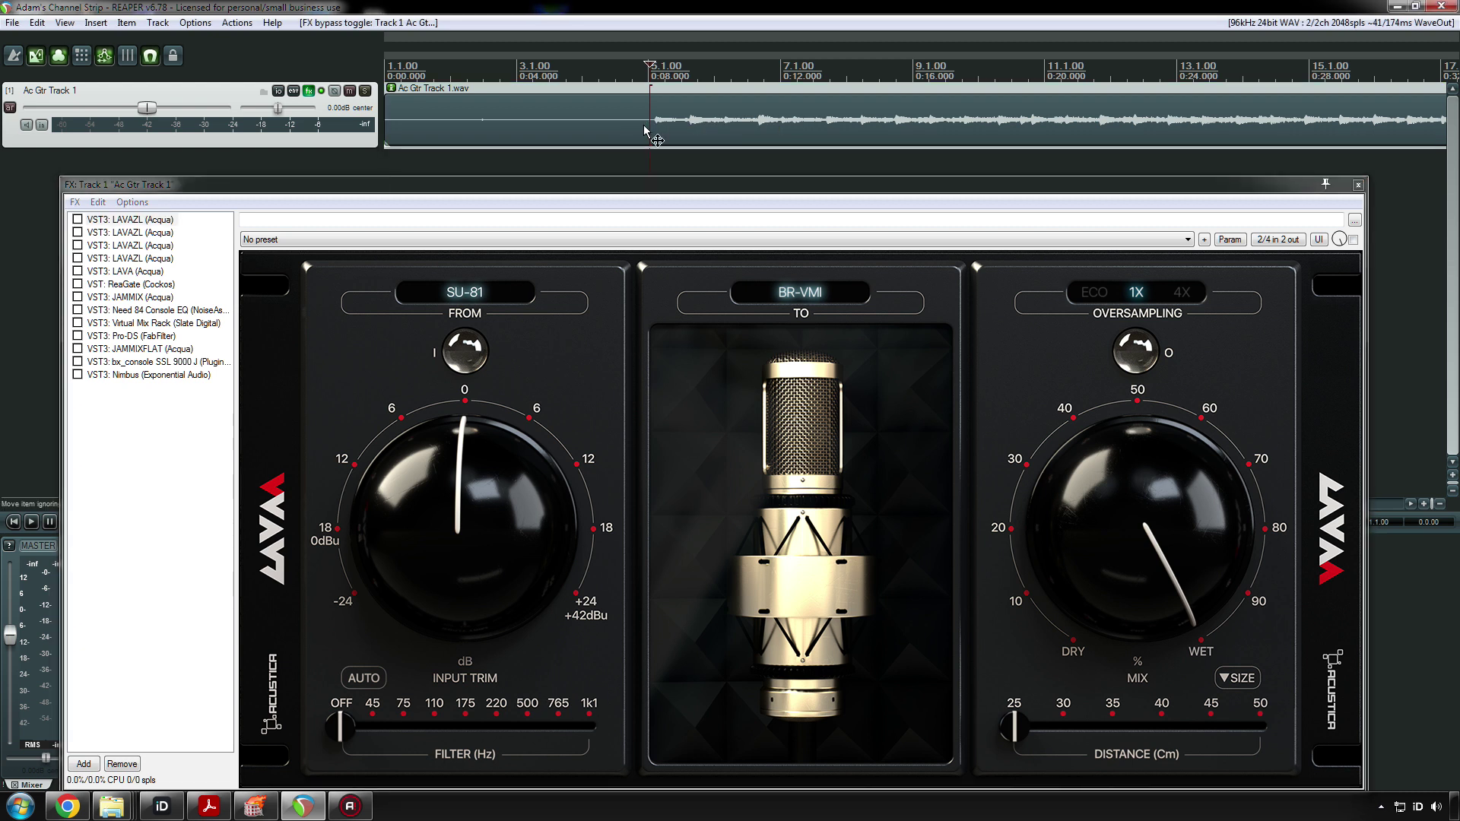
# - Examine the source and target microphone lists of the first LAVAZL instance, including the Shure, AKG and Brauner models
pyautogui.click(478, 297)
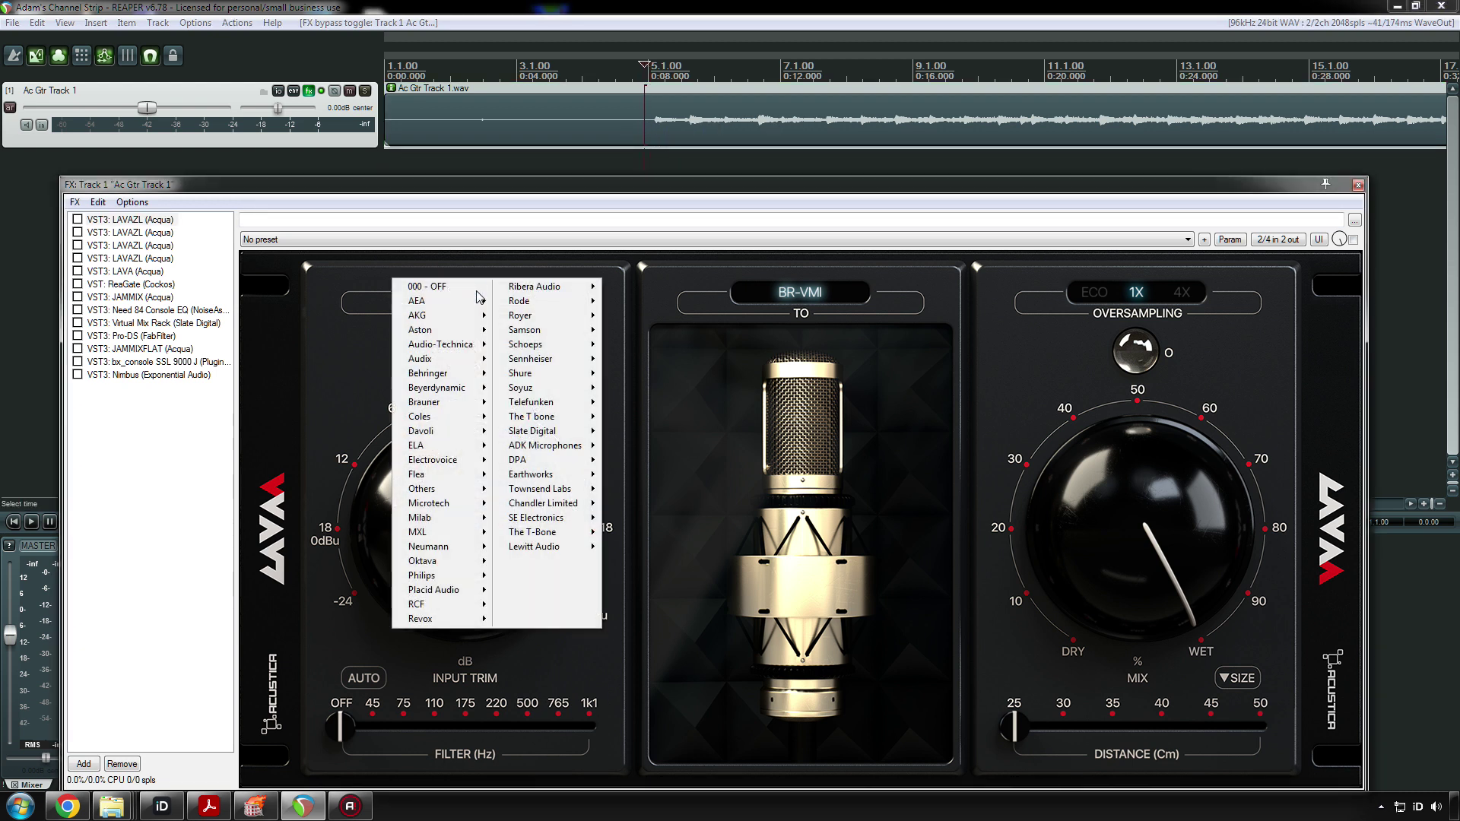
pyautogui.moveTo(548, 378)
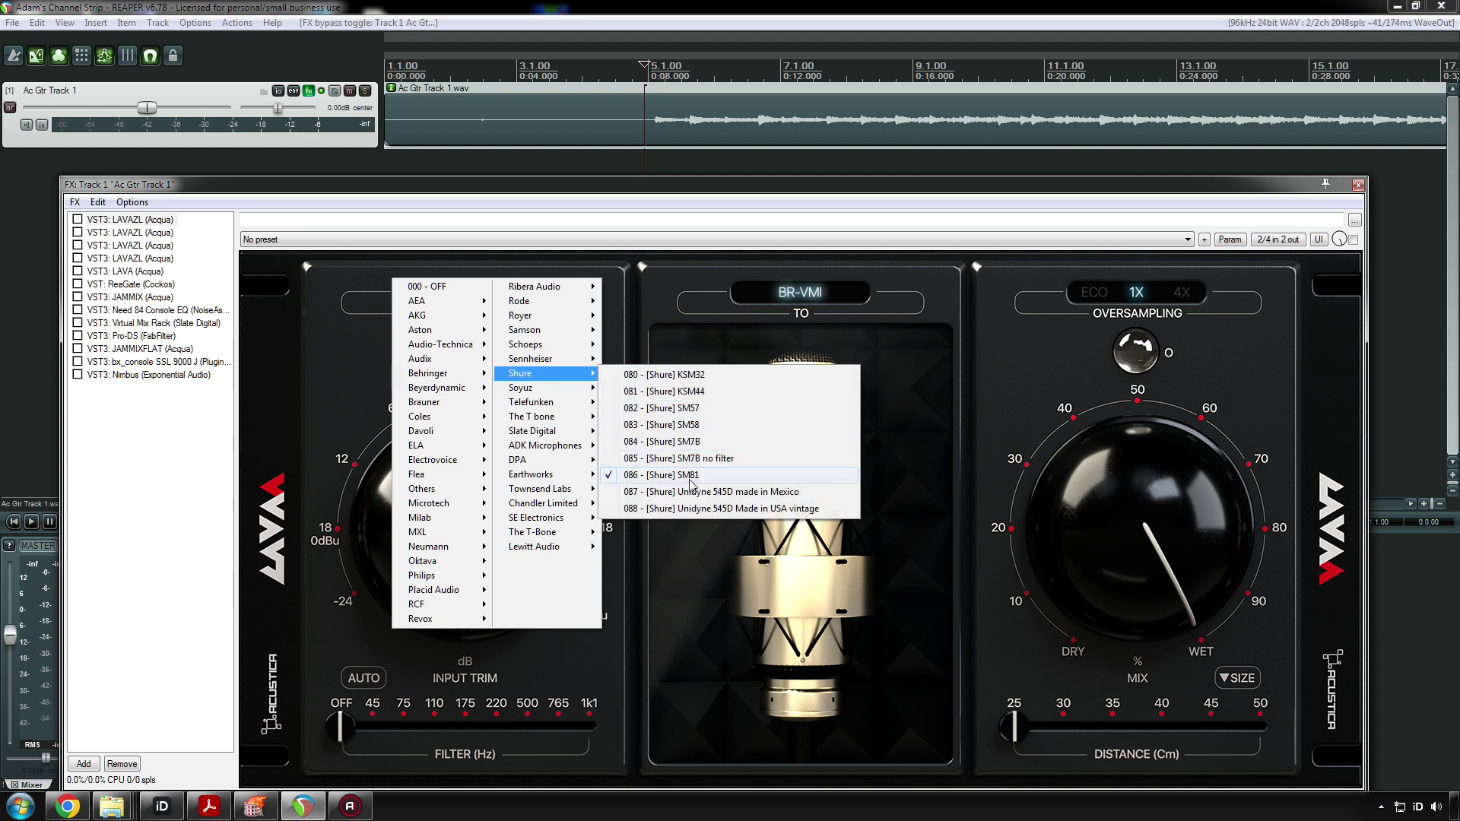
pyautogui.click(734, 288)
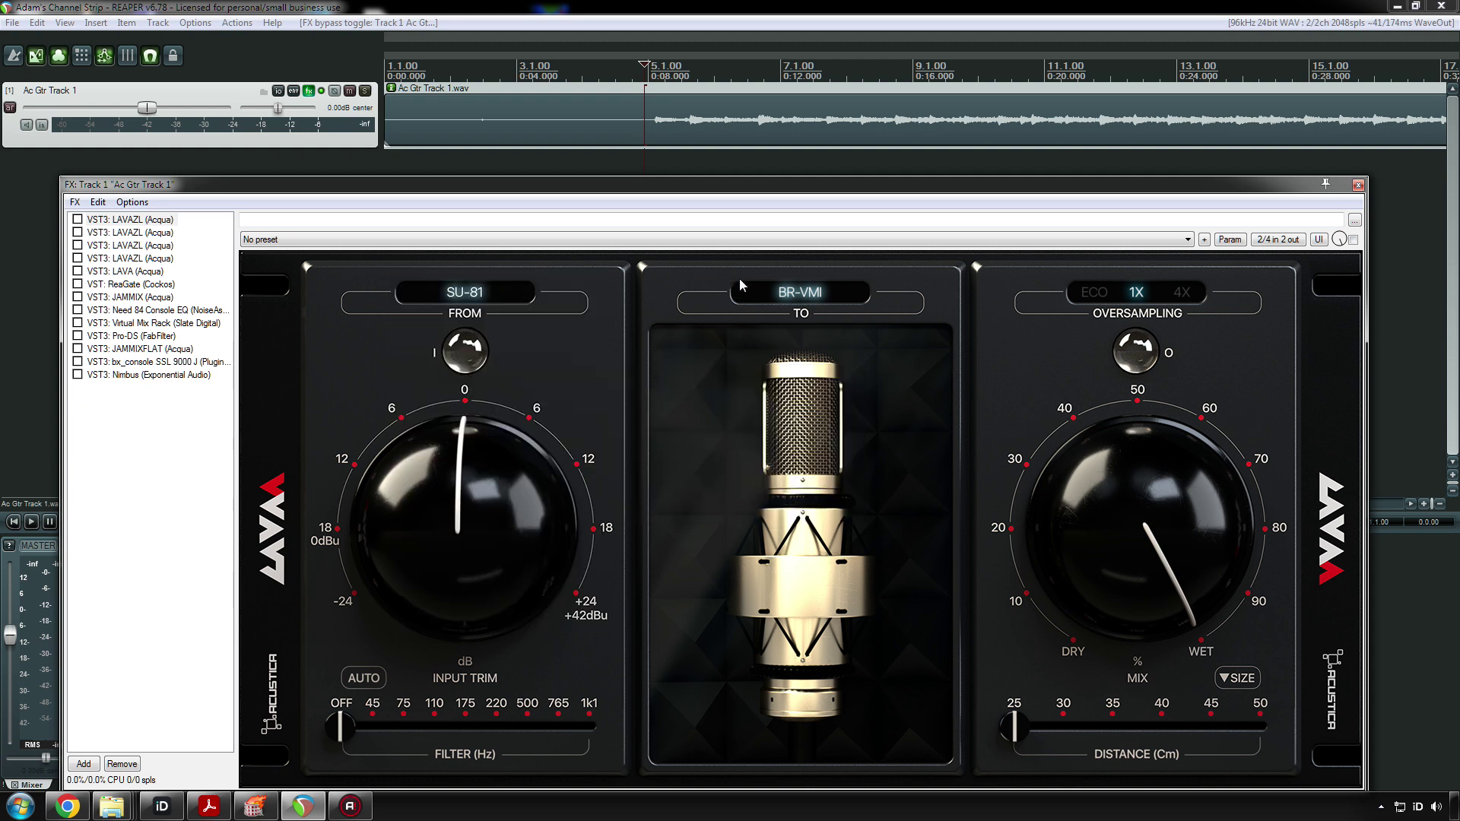
pyautogui.click(802, 303)
pyautogui.moveTo(808, 311)
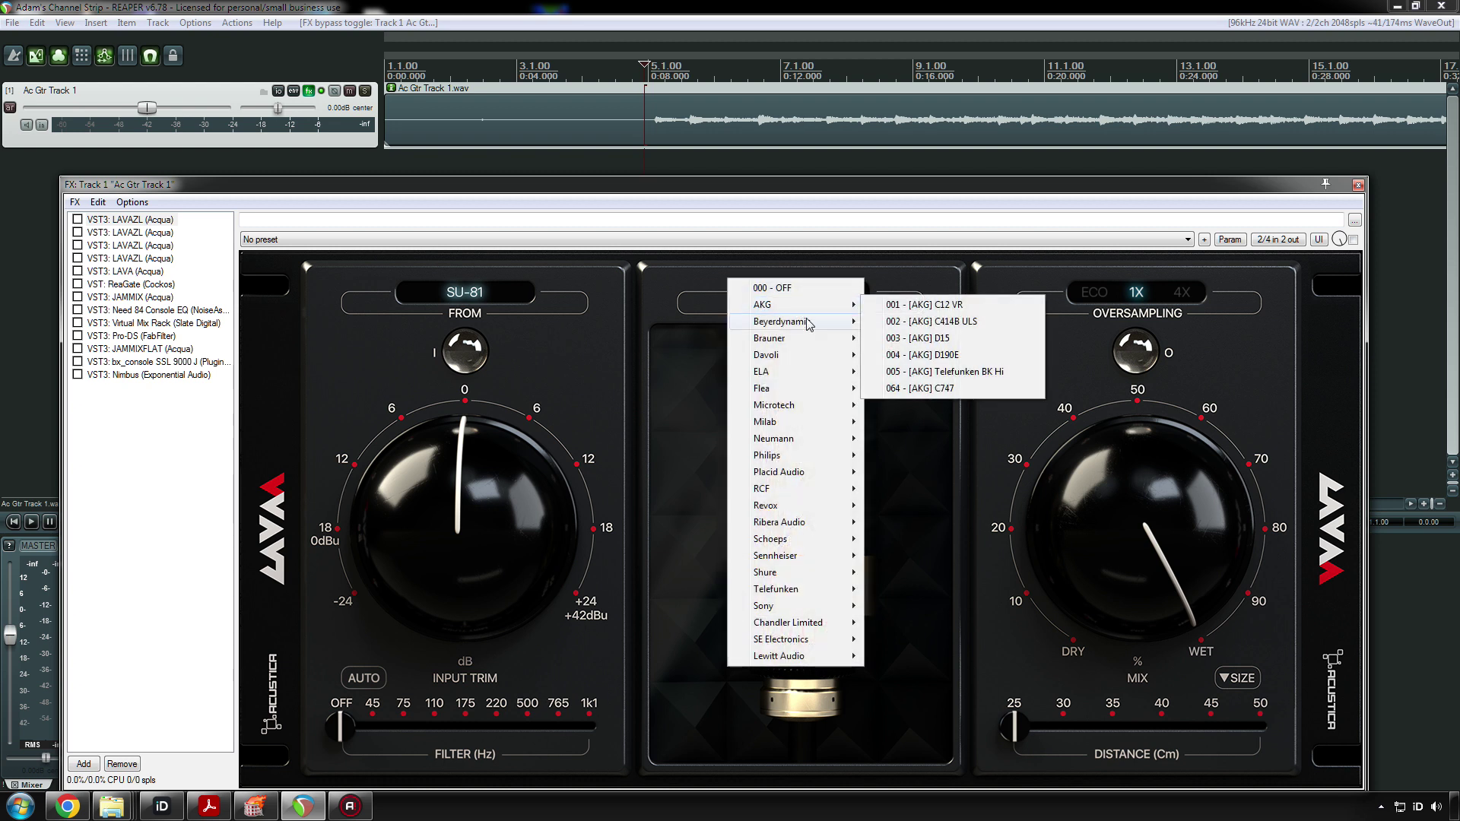
pyautogui.moveTo(808, 344)
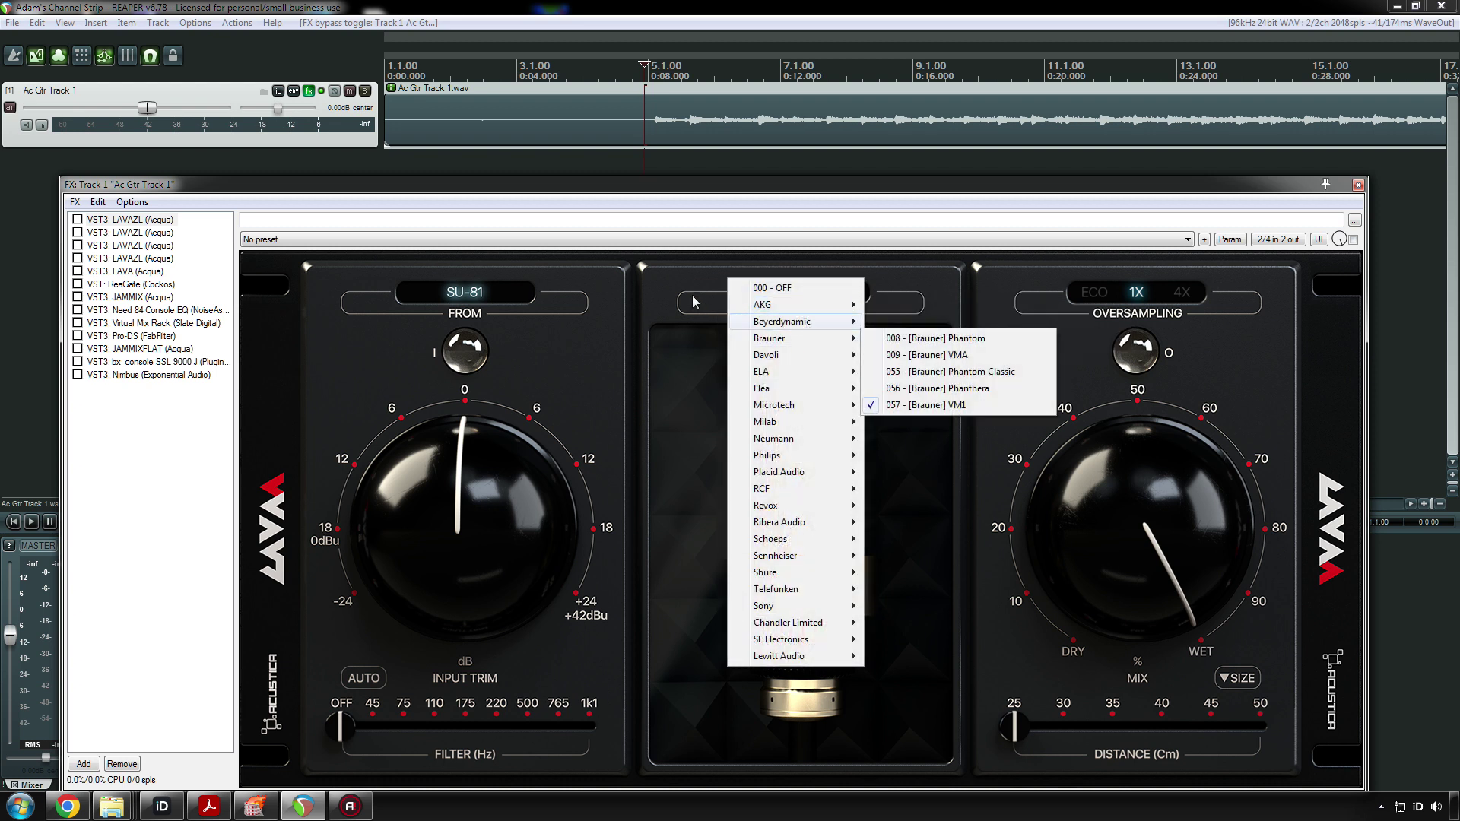
pyautogui.click(663, 269)
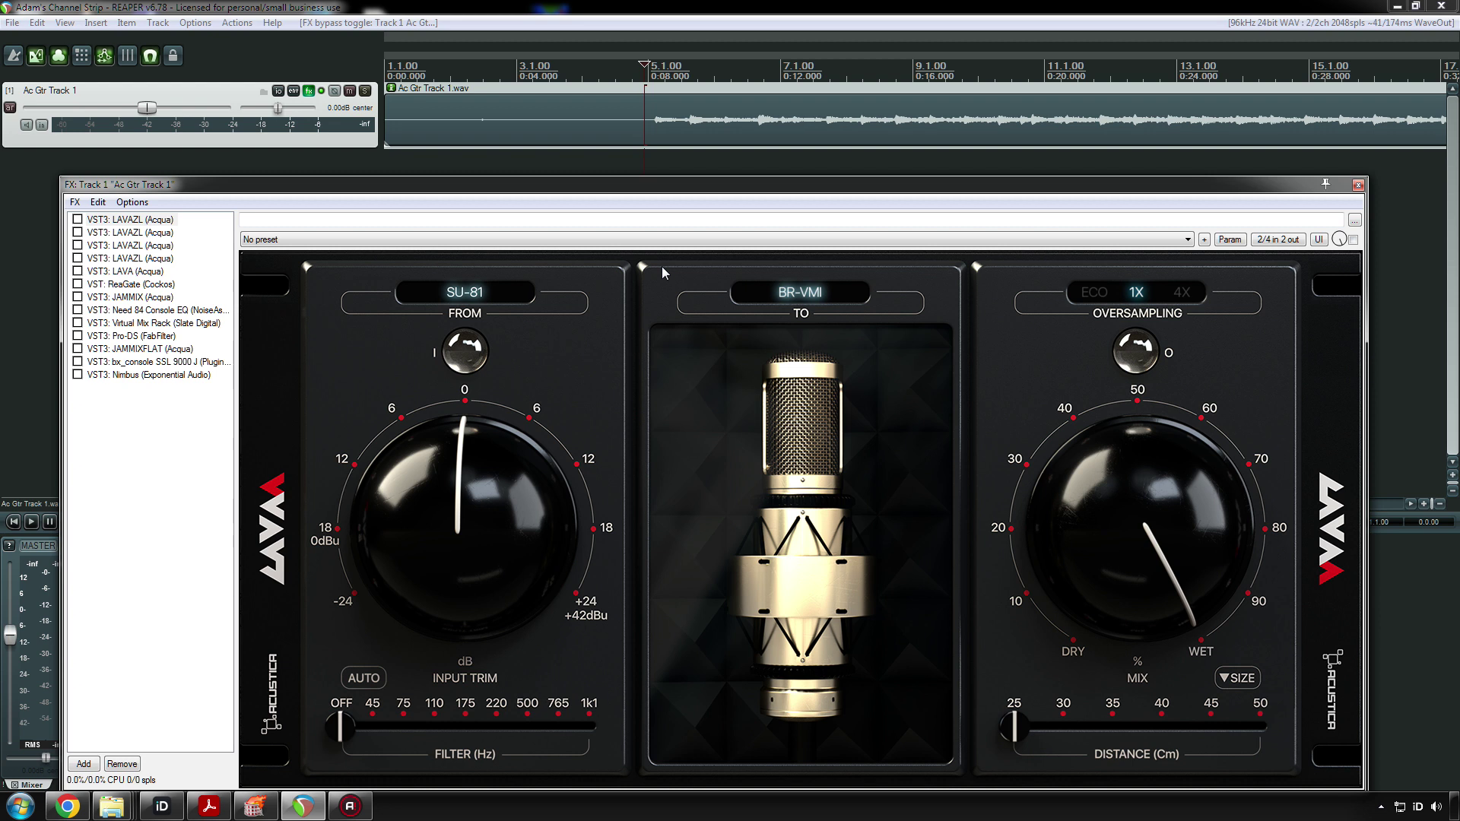
pyautogui.click(785, 295)
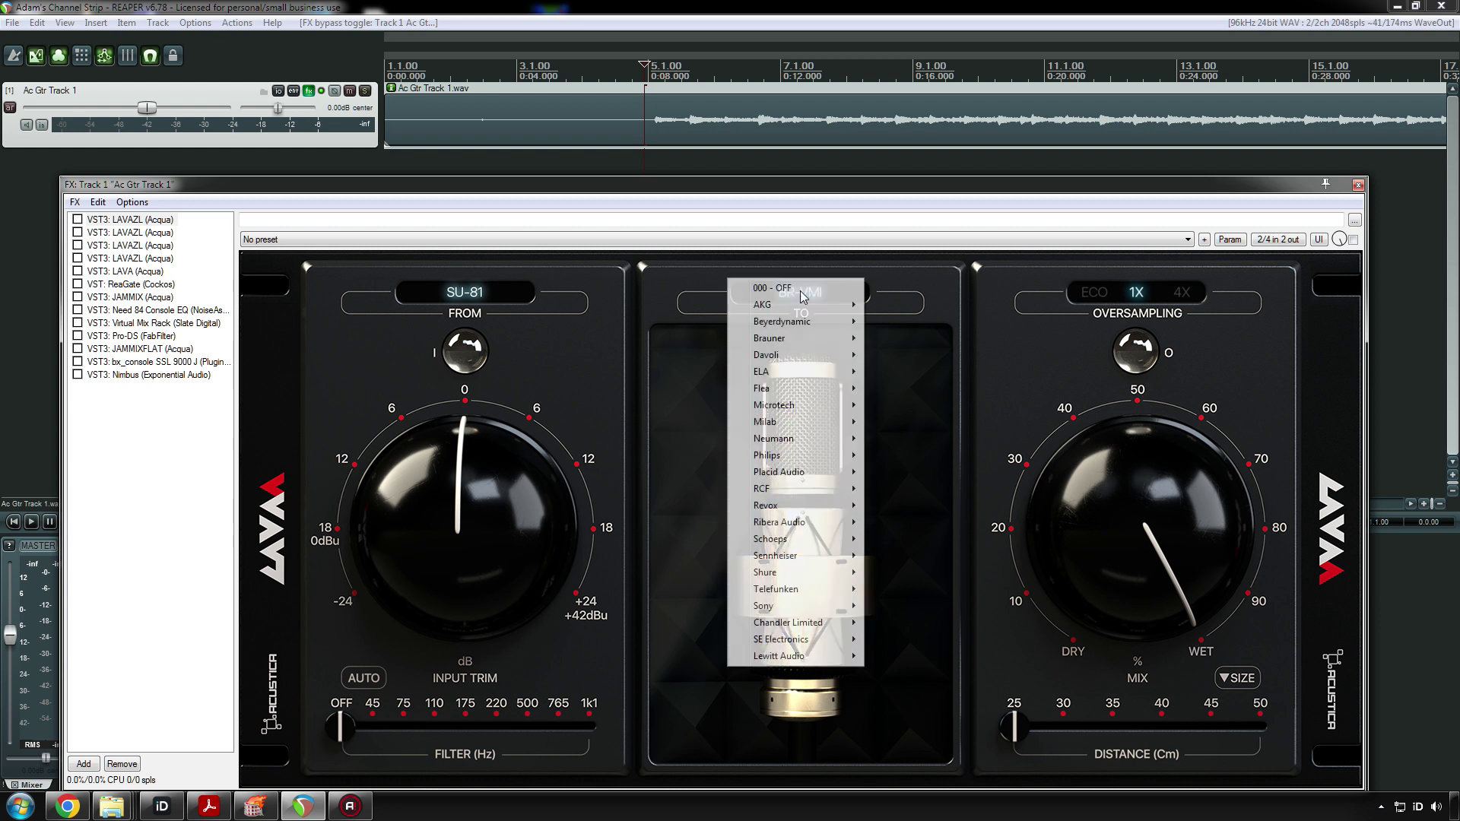
pyautogui.click(868, 223)
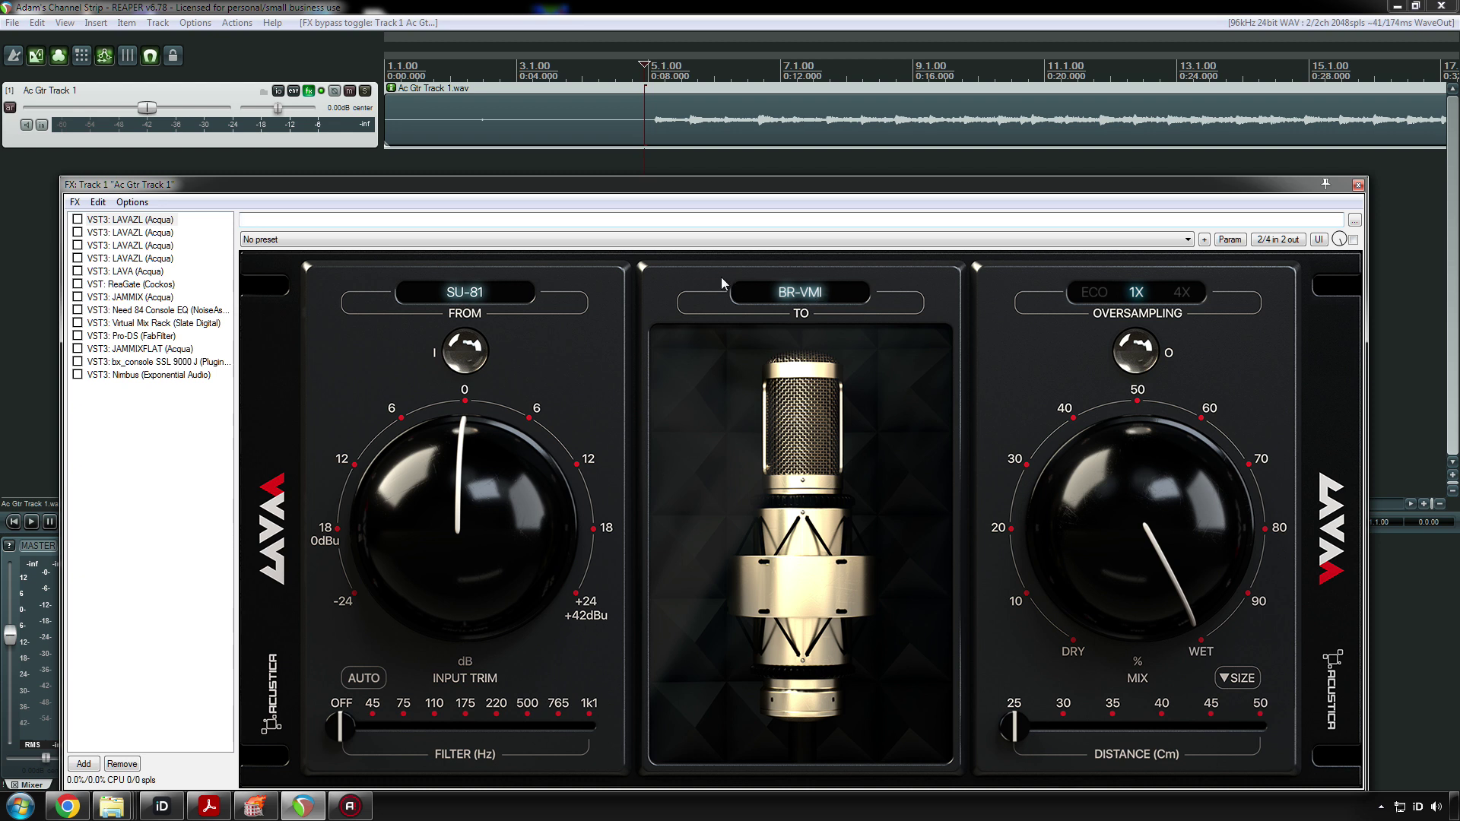
# - Enable the first LAVAZL instance and play the guitar track from just before its first notes
pyautogui.click(107, 220)
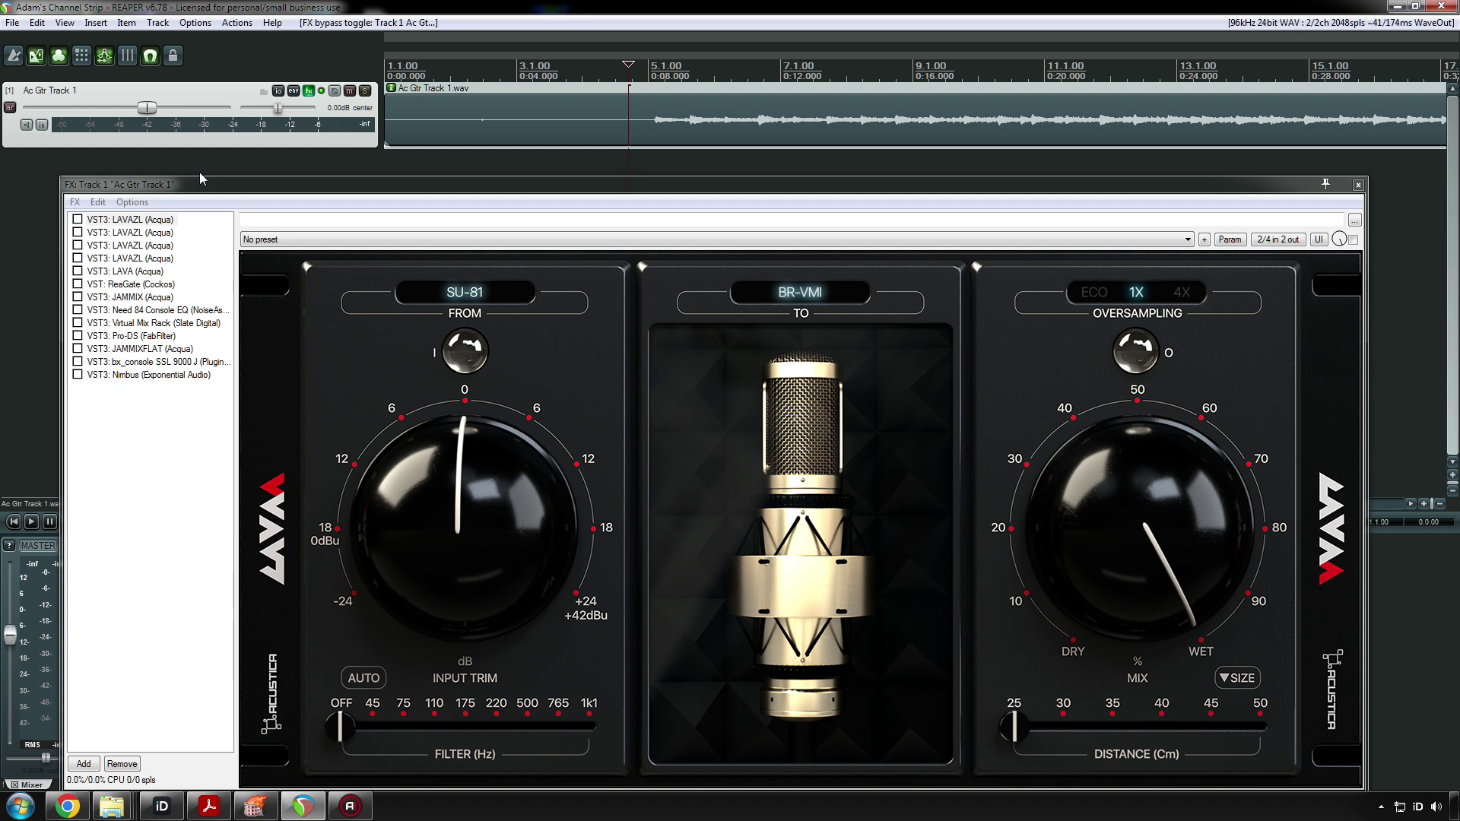
pyautogui.click(79, 220)
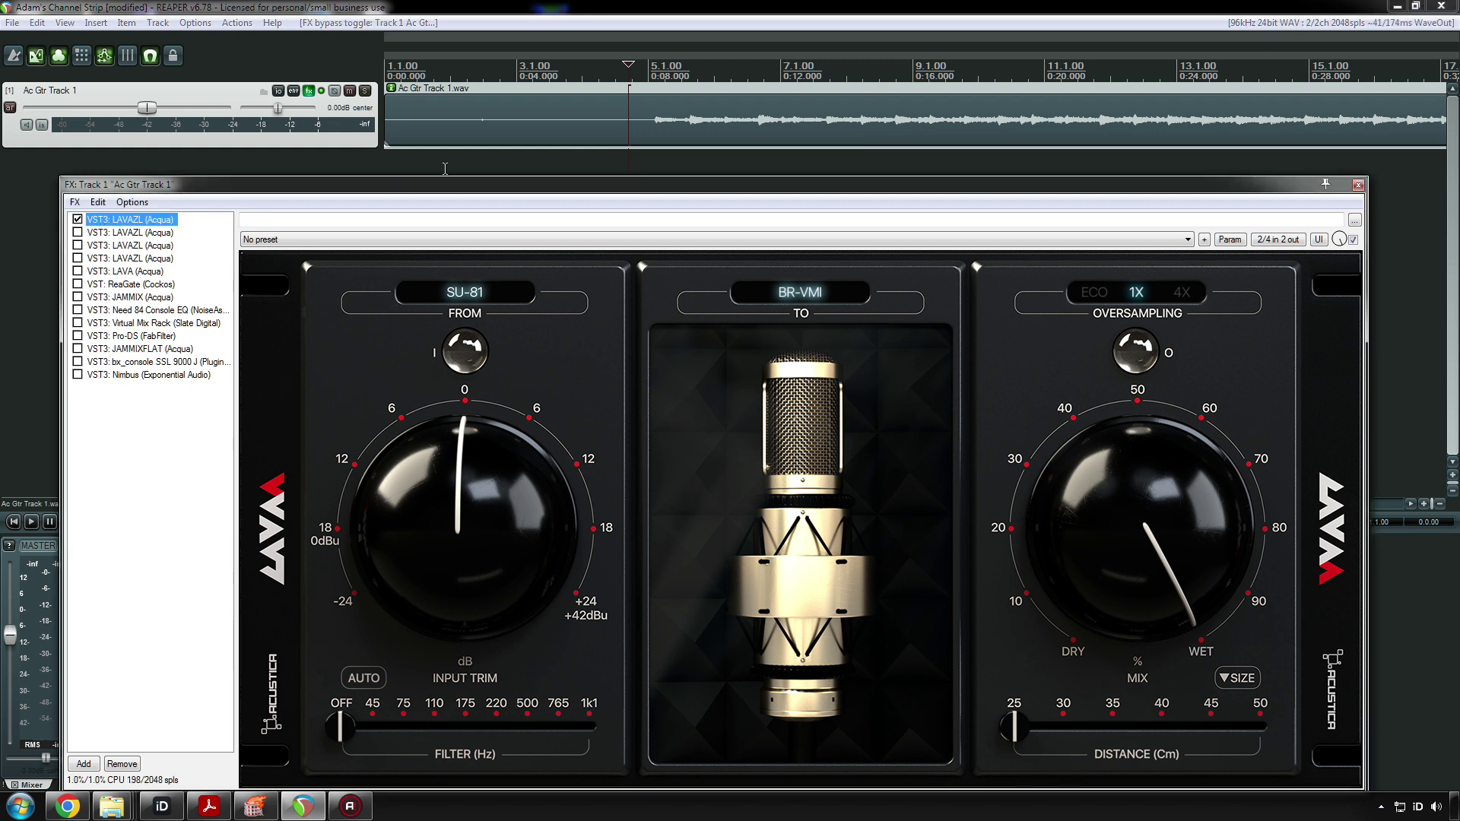
pyautogui.click(643, 125)
pyautogui.press('space')
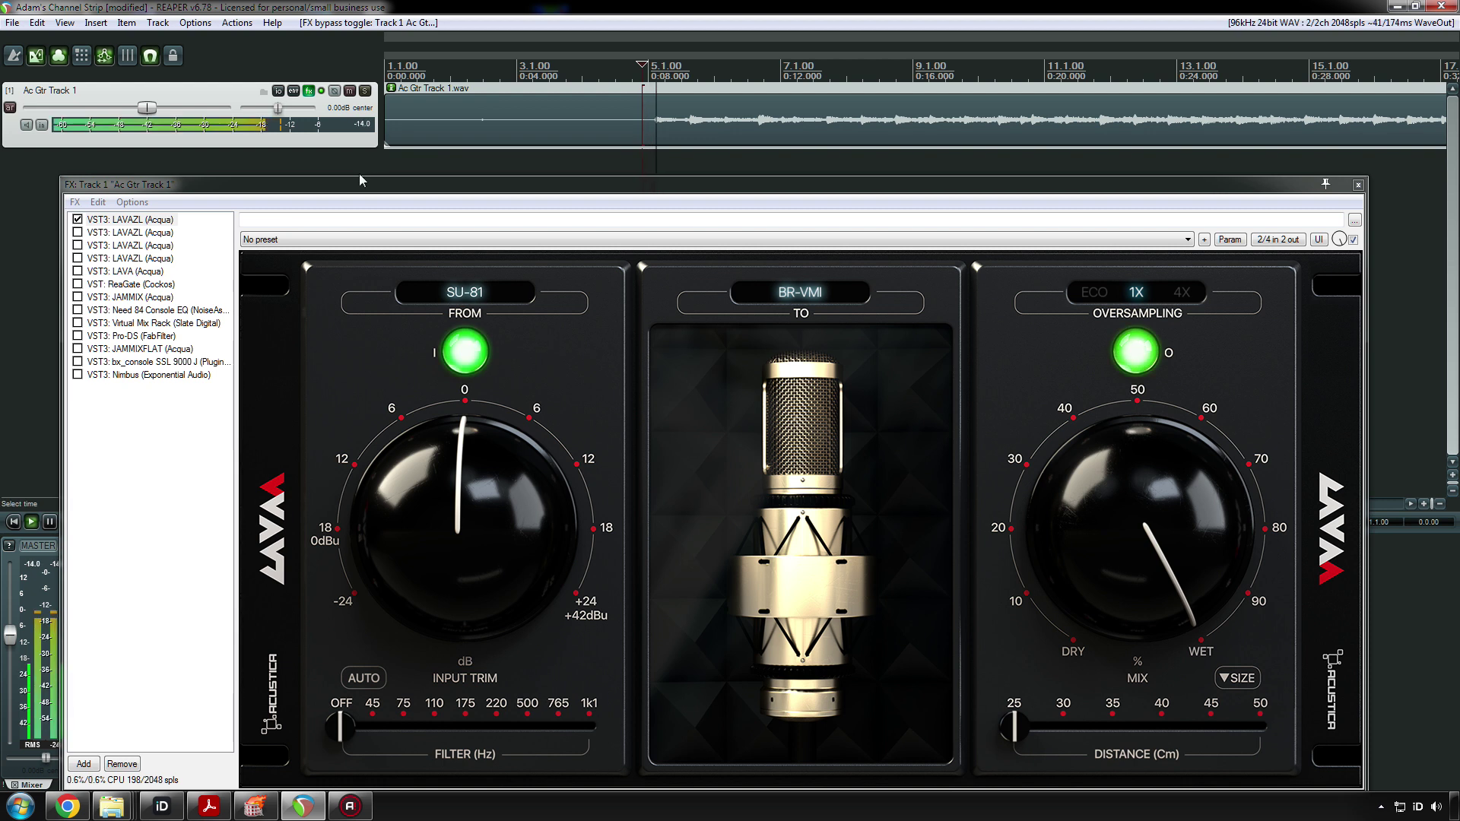
pyautogui.press('space')
# - Compare guitar playback with the track's effects bypassed and enabled, leaving the effects on
pyautogui.click(321, 92)
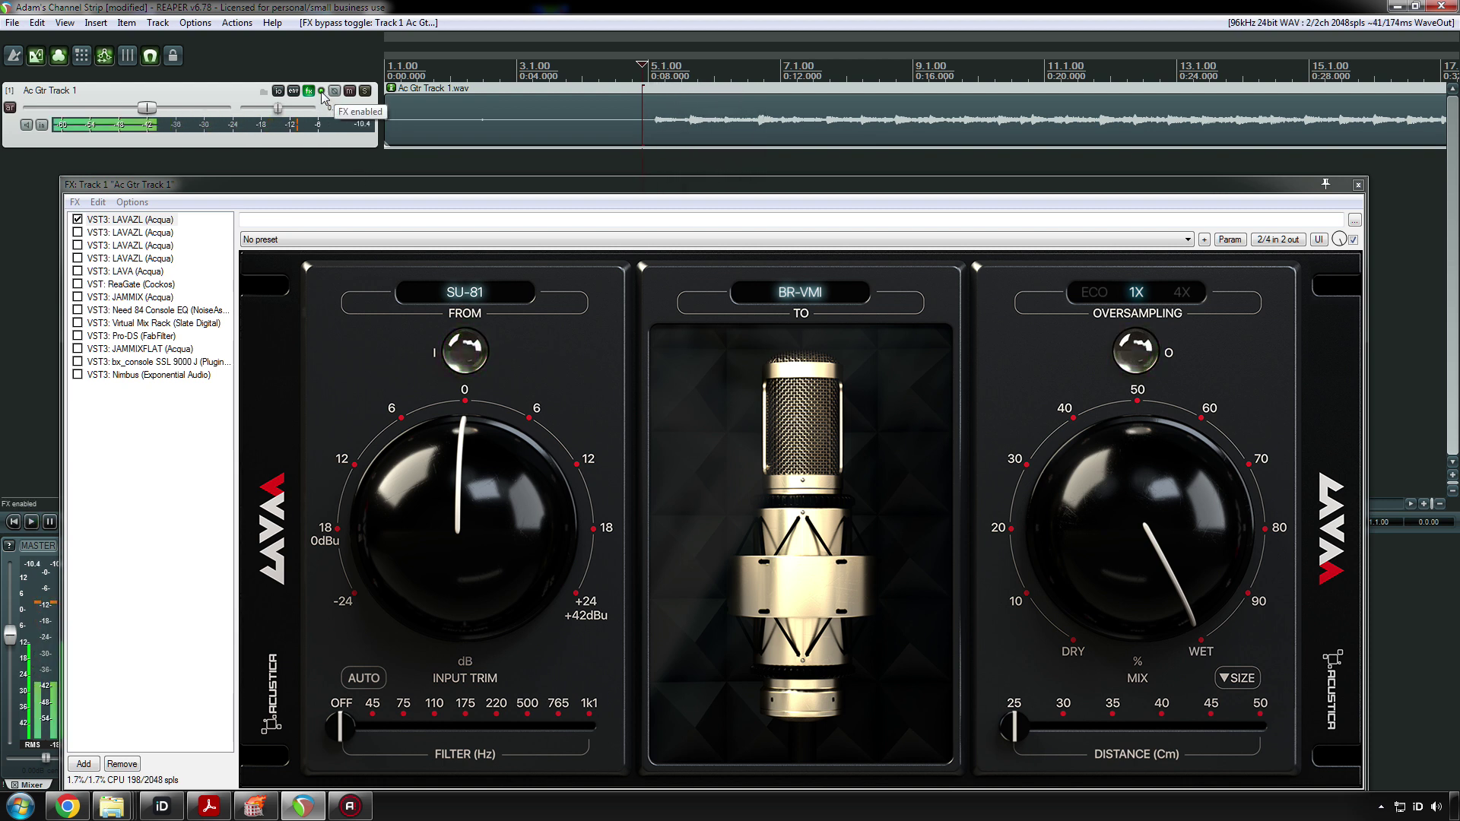
pyautogui.press('space')
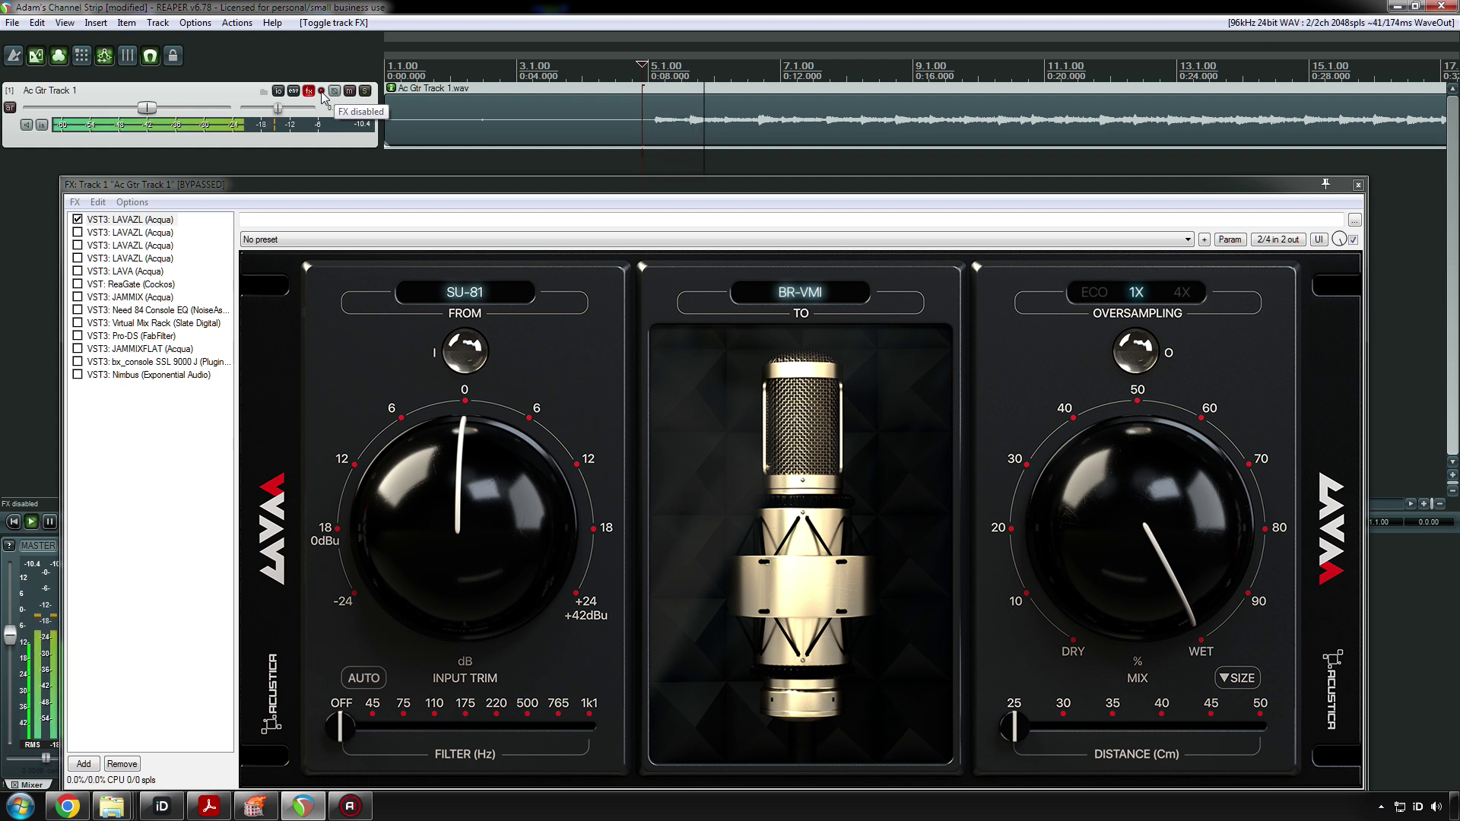
pyautogui.press('space')
pyautogui.click(321, 91)
pyautogui.press('space')
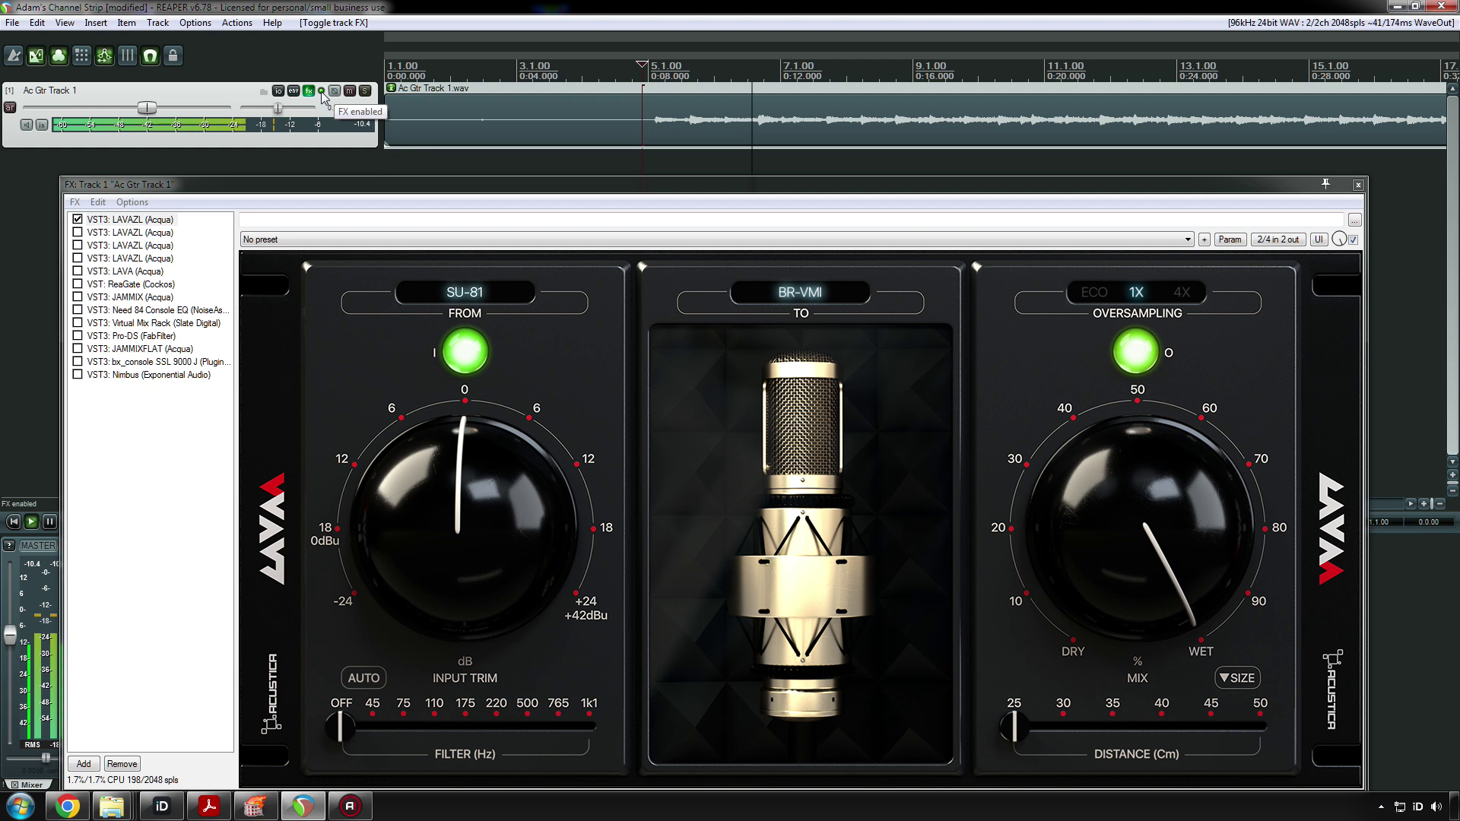
pyautogui.press('space')
# - In the iD mixer, raise the DAW 1 and DAW 2 faders and the monitor level, and audition the guitar in REAPER
pyautogui.click(161, 805)
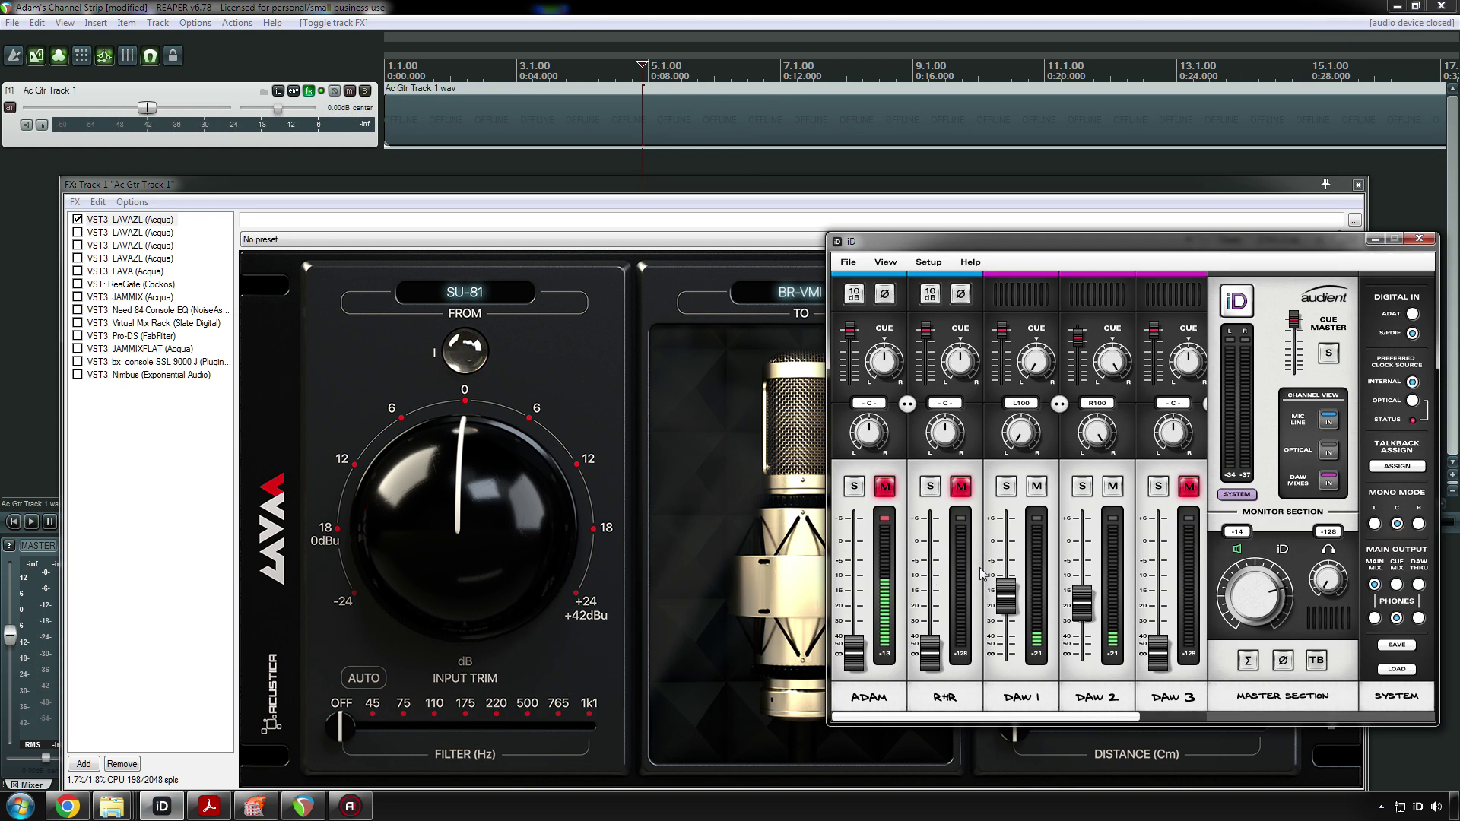
pyautogui.moveTo(1082, 605); pyautogui.dragTo(1081, 570)
pyautogui.moveTo(1006, 600); pyautogui.dragTo(1005, 569)
pyautogui.scroll(5, 1255, 597)
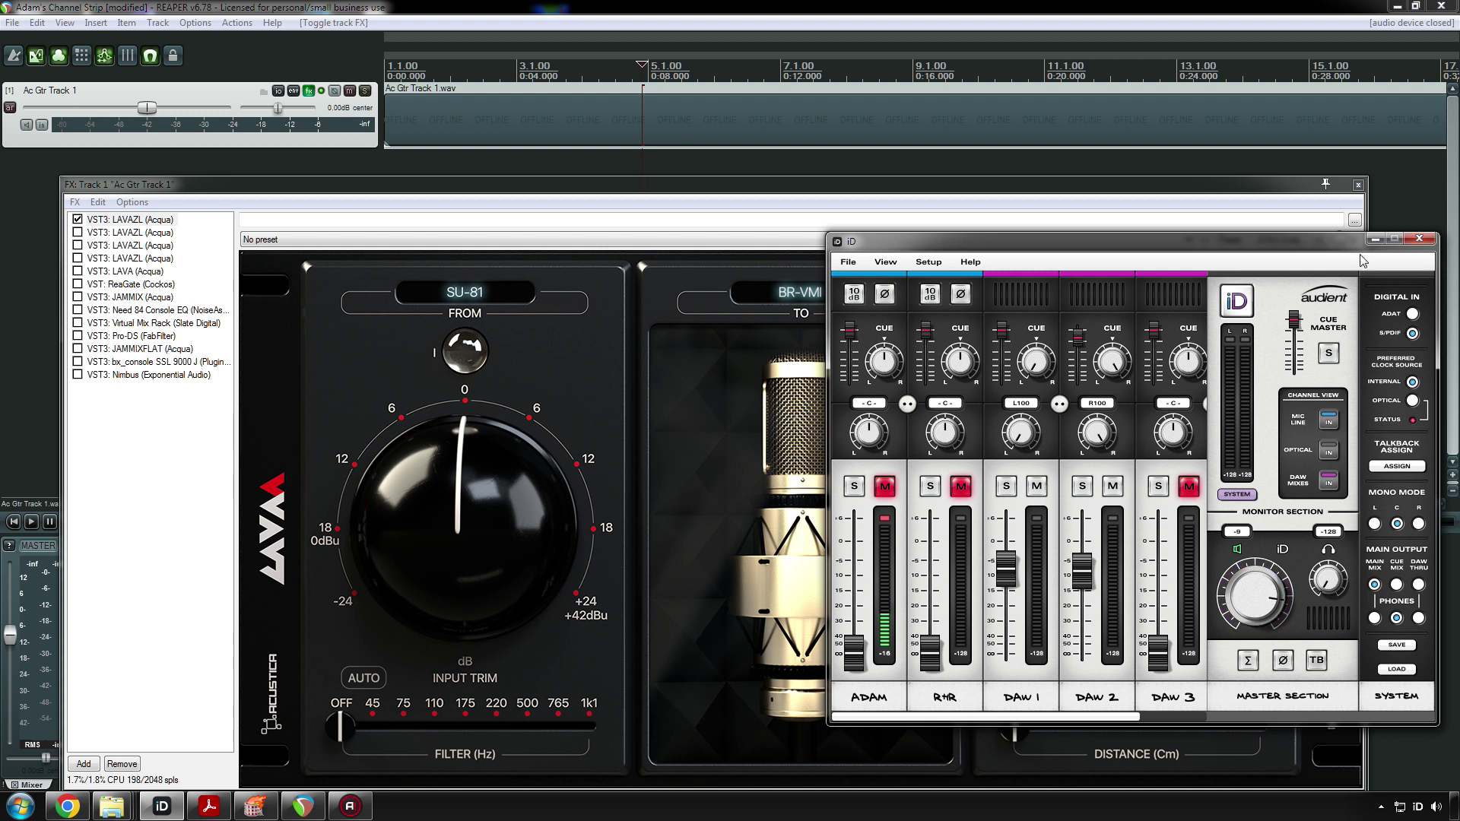
pyautogui.click(1373, 239)
pyautogui.press('space')
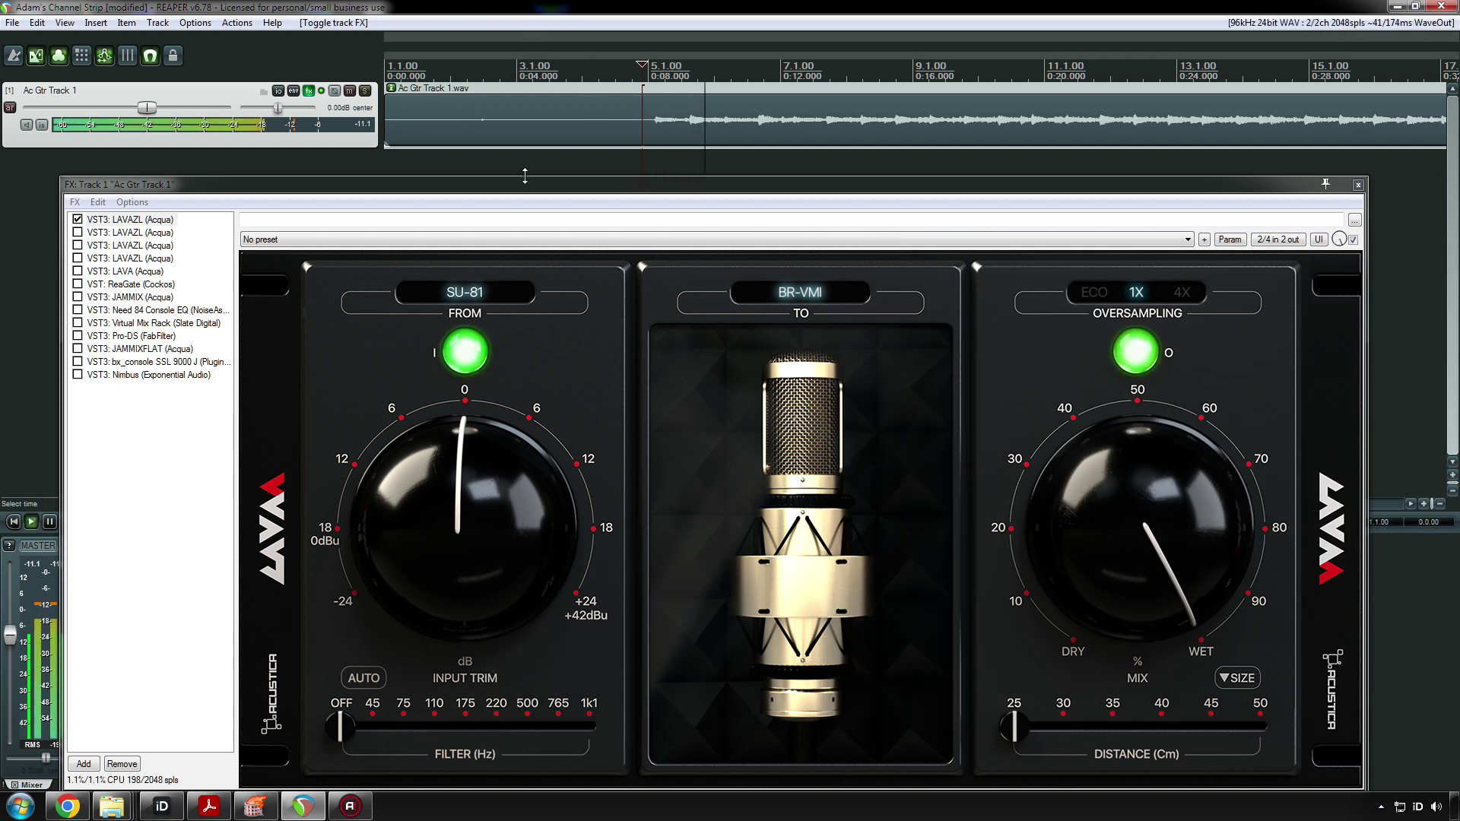
pyautogui.press('space')
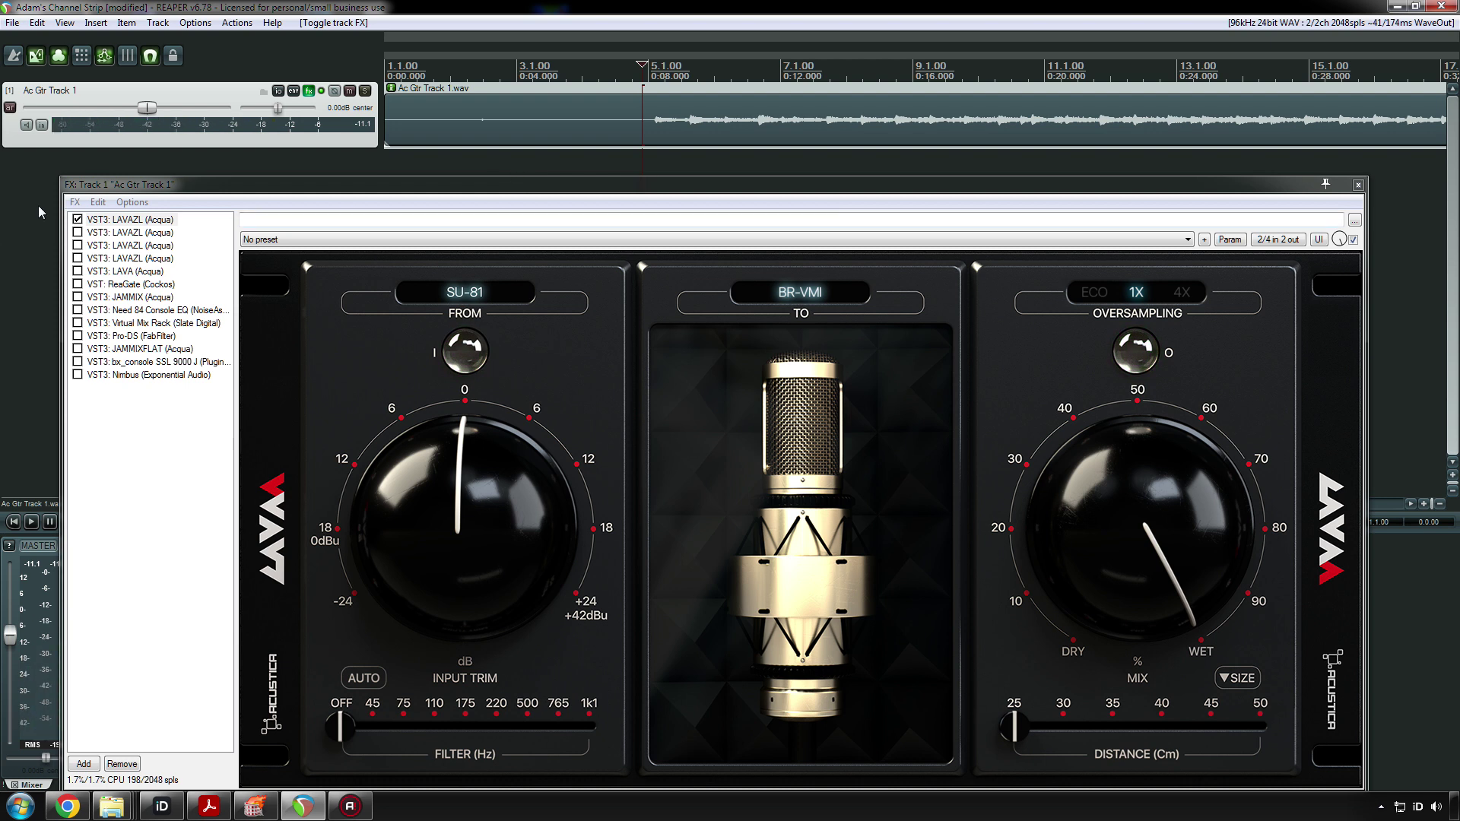
# - Disable the first LAVAZL instance, and open and enable the second one
pyautogui.click(77, 219)
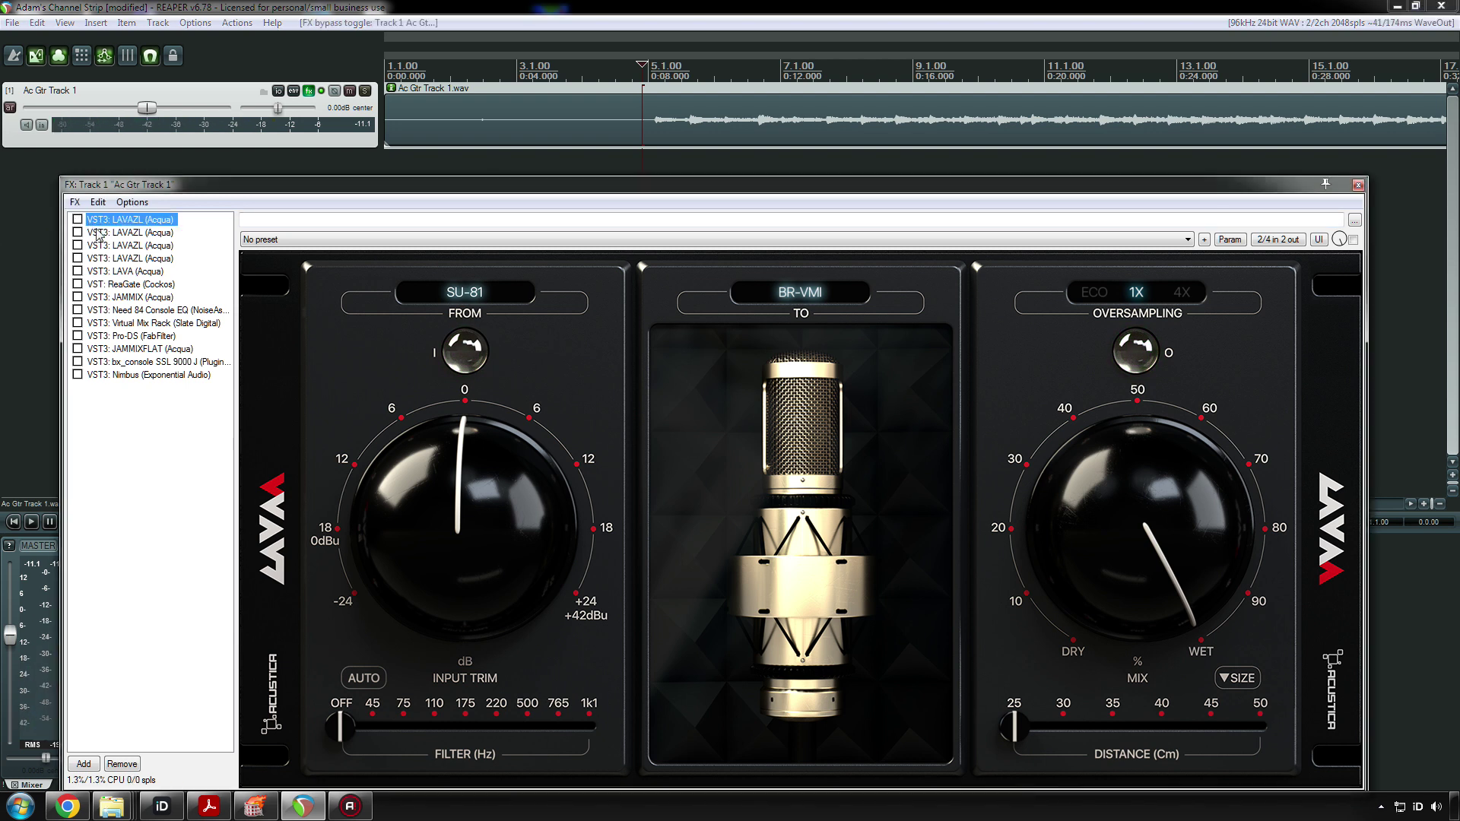
pyautogui.click(97, 233)
pyautogui.click(77, 233)
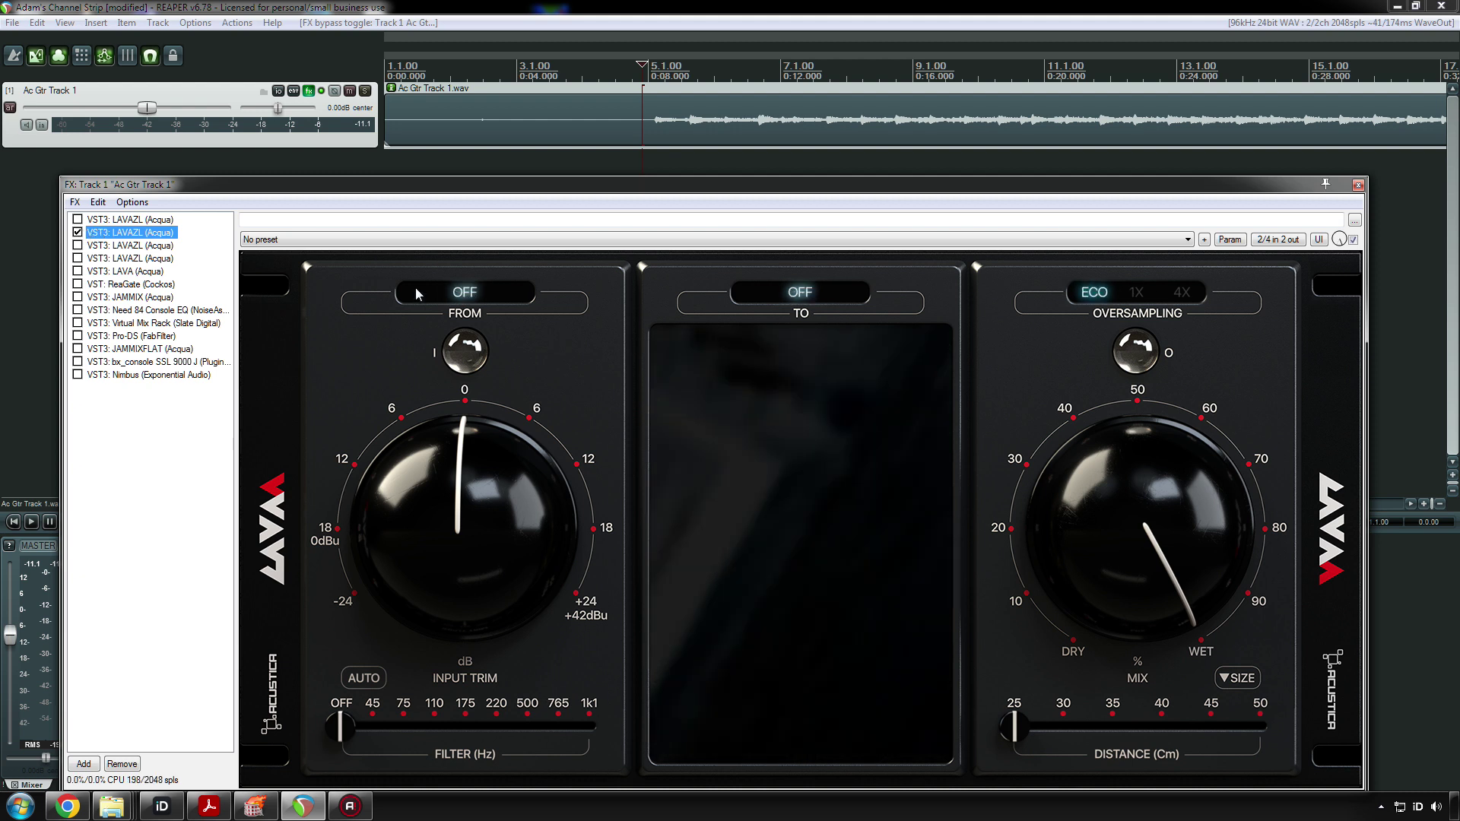
# - Set the second LAVAZL instance's source microphone to Shure SM81
pyautogui.click(465, 292)
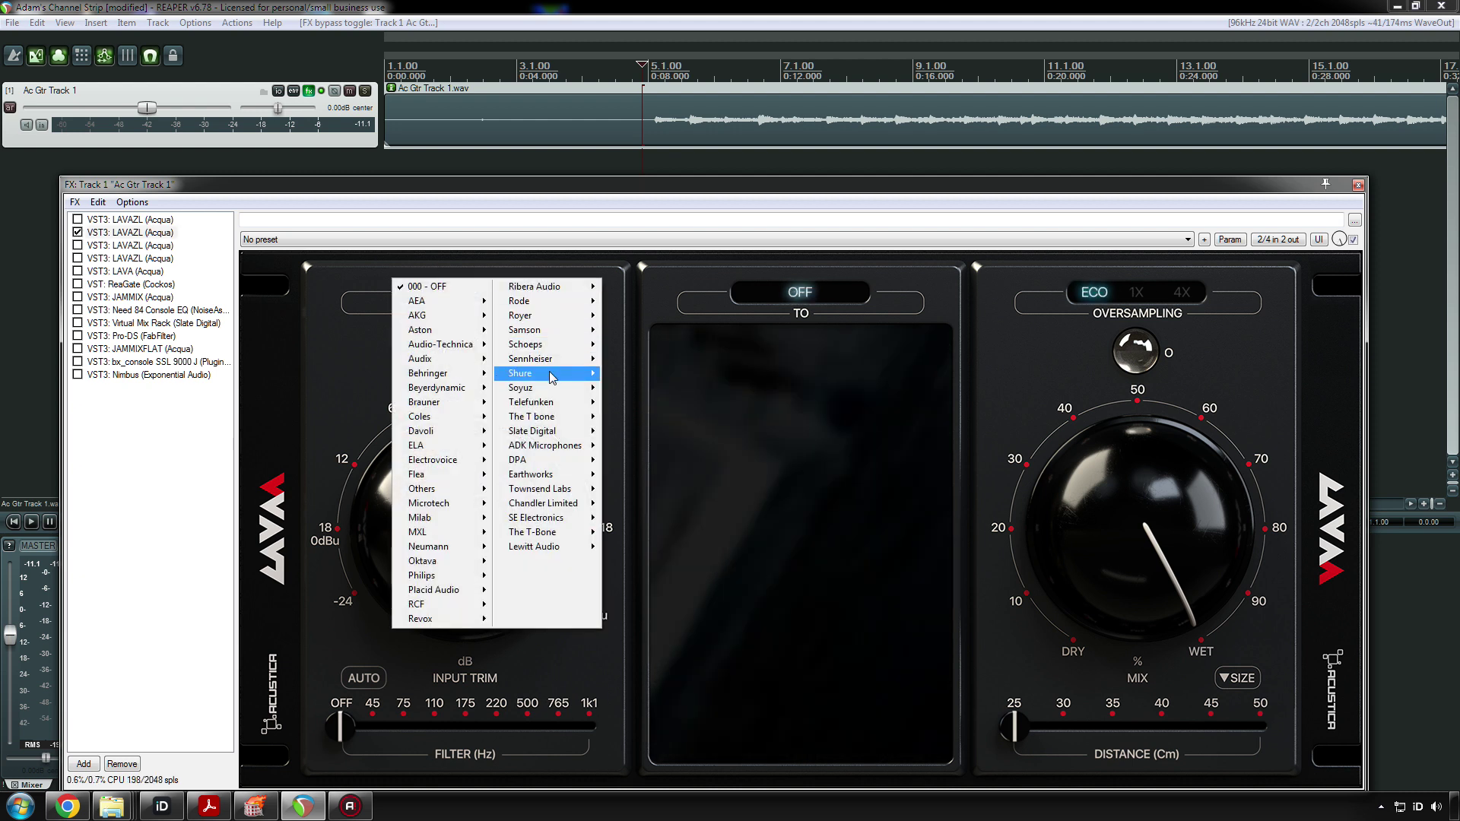
pyautogui.click(477, 253)
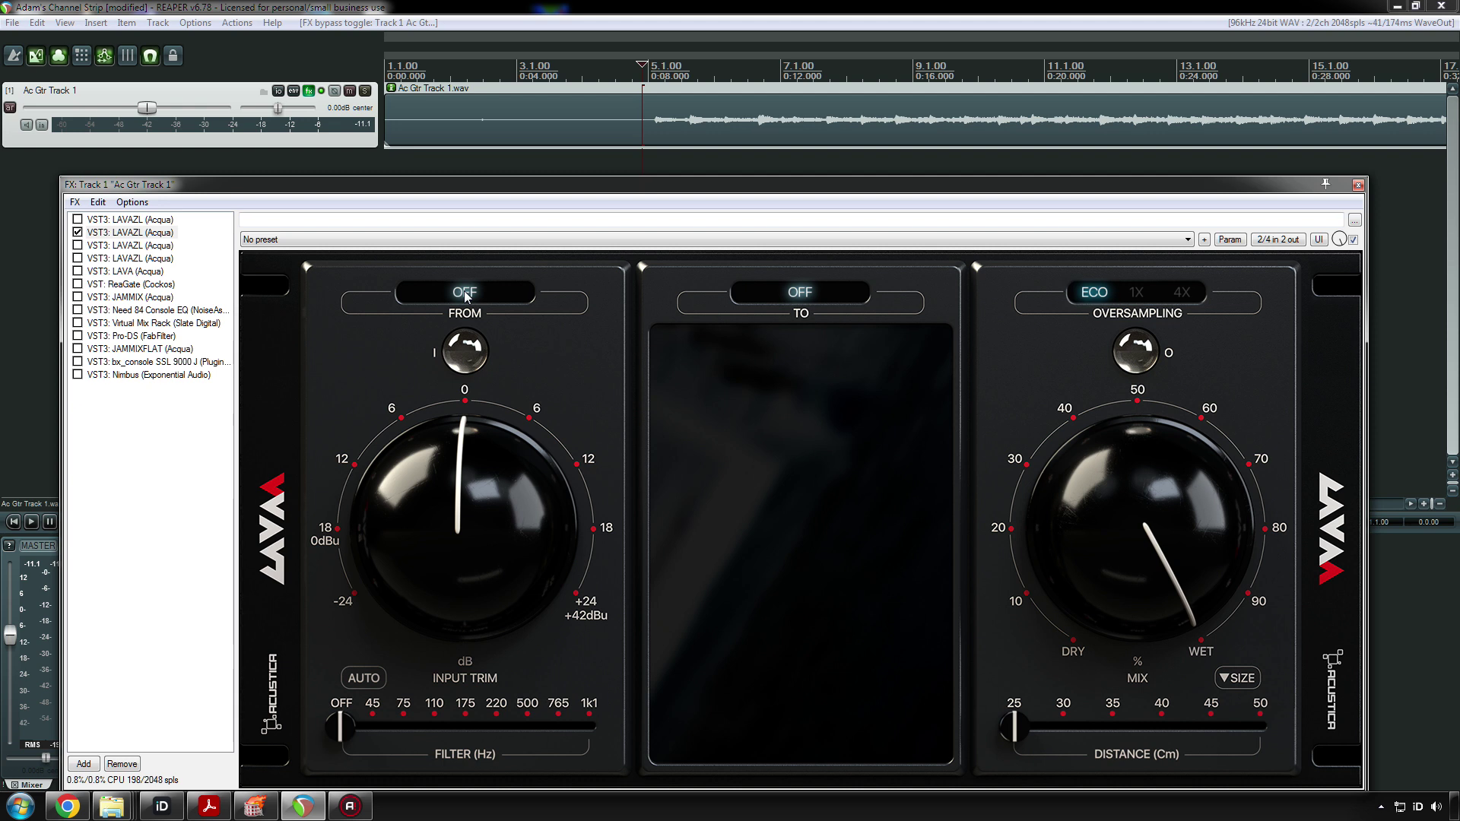
pyautogui.click(472, 303)
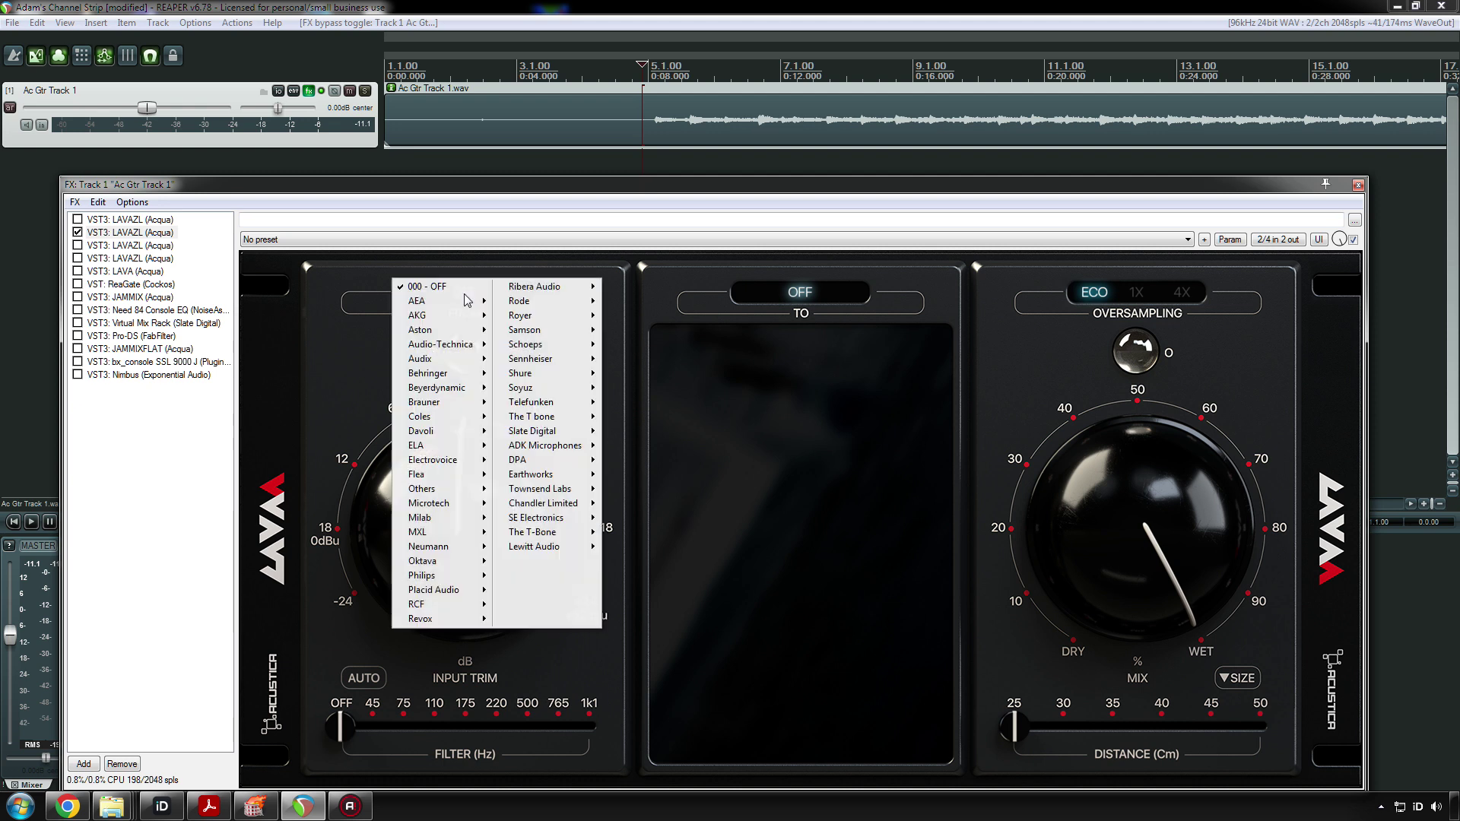
pyautogui.moveTo(596, 378)
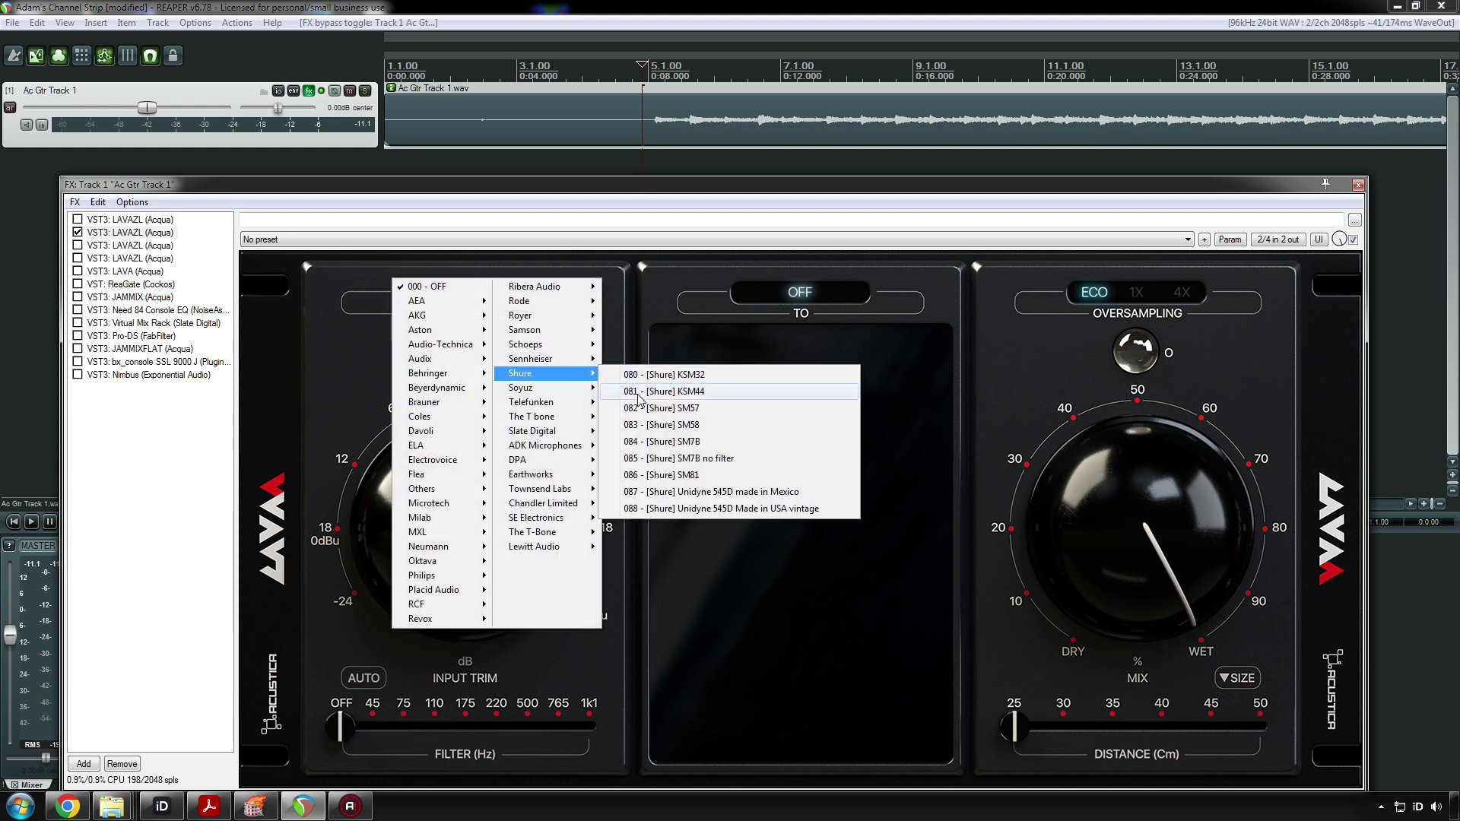
pyautogui.click(676, 476)
# - Set the second LAVAZL instance's target microphone to AKG C12 VR and its oversampling to 1X
pyautogui.click(804, 304)
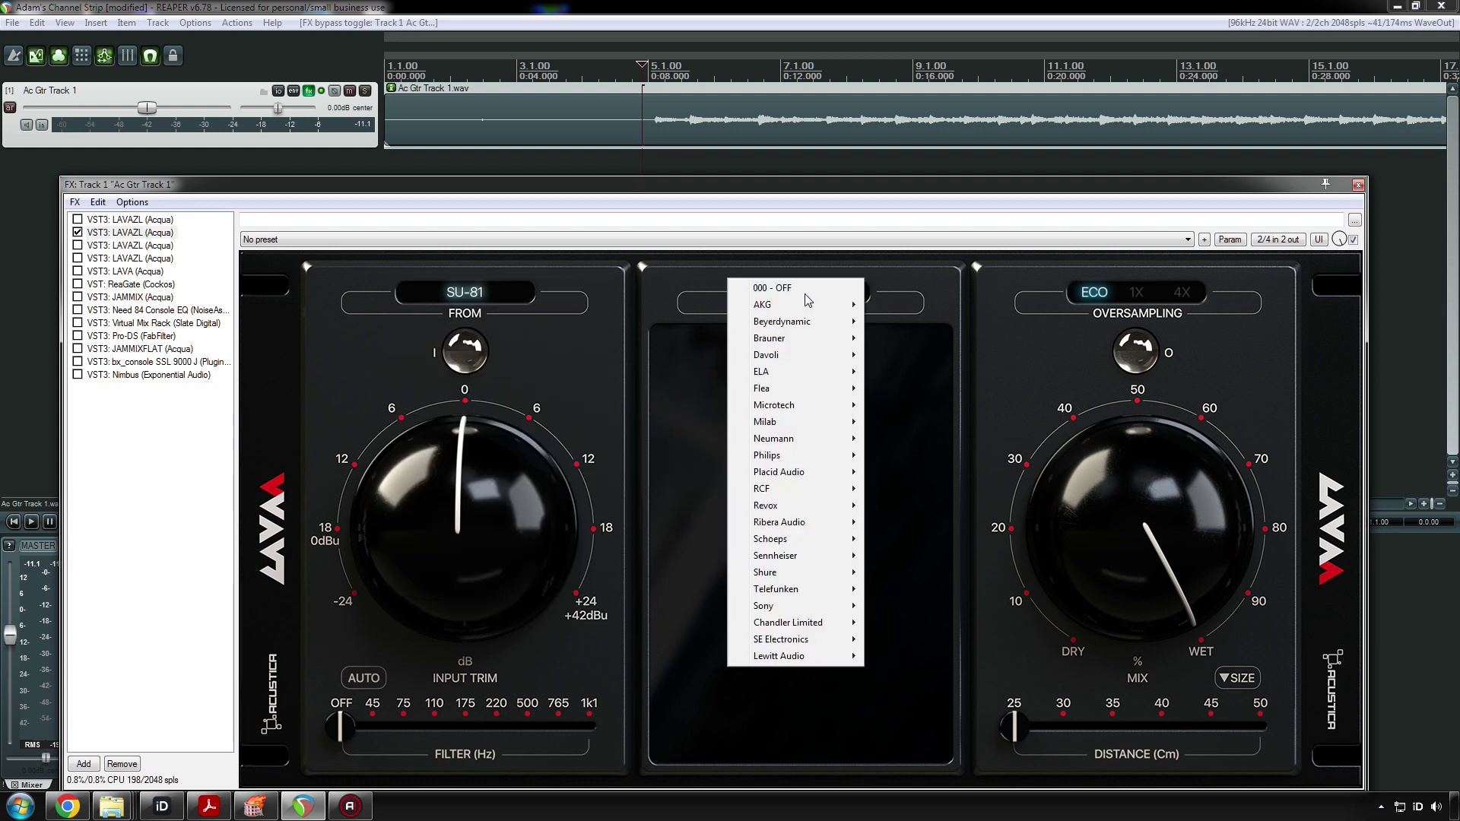
pyautogui.moveTo(795, 308)
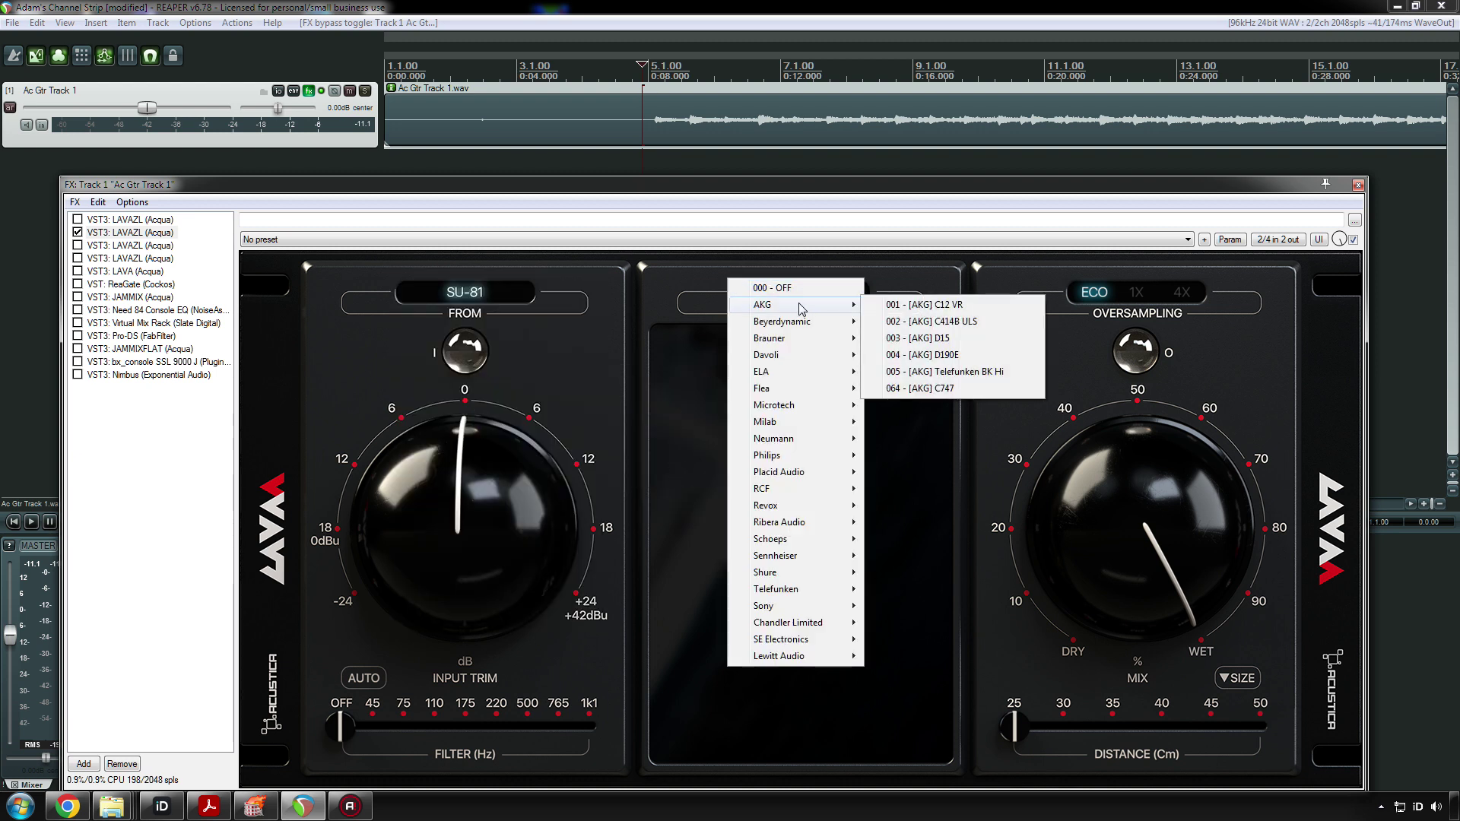
pyautogui.click(905, 305)
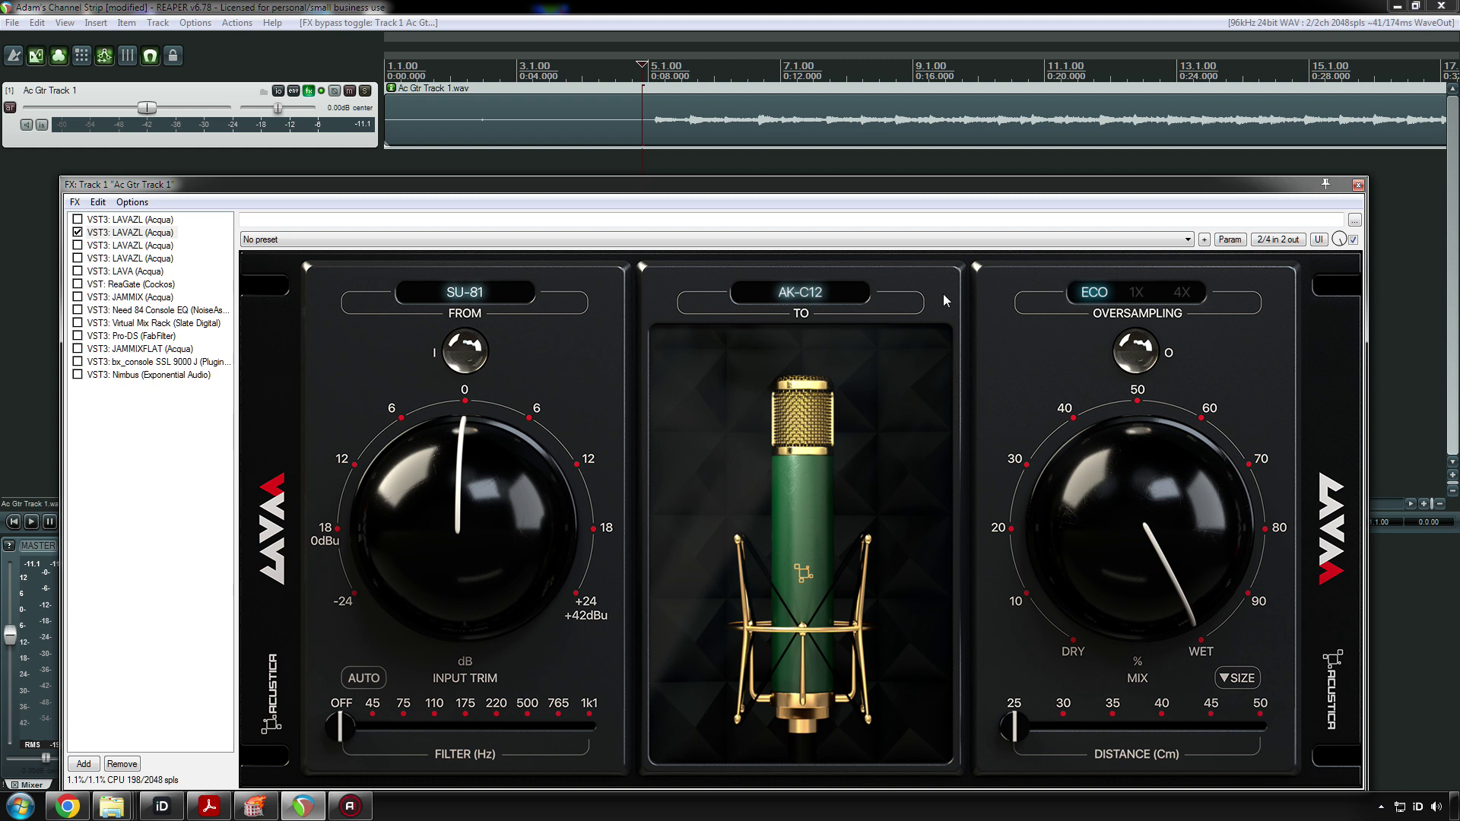
pyautogui.click(1136, 295)
# - Play the guitar from its start with the second LAVAZL instance on and bypassed, leaving the instance enabled
pyautogui.click(650, 135)
pyautogui.press('space')
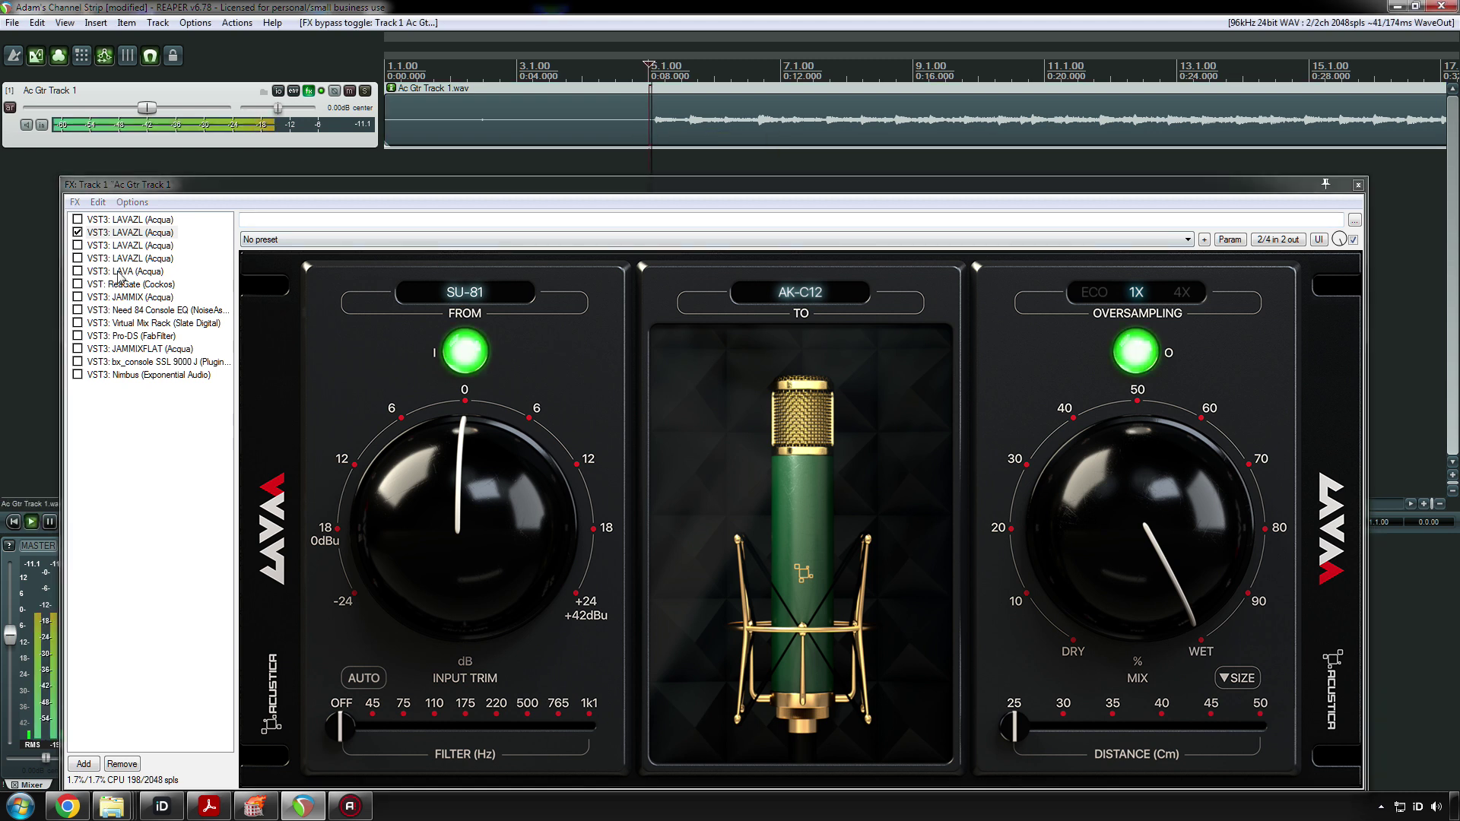
pyautogui.press('space')
pyautogui.click(77, 232)
pyautogui.press('space')
pyautogui.click(77, 233)
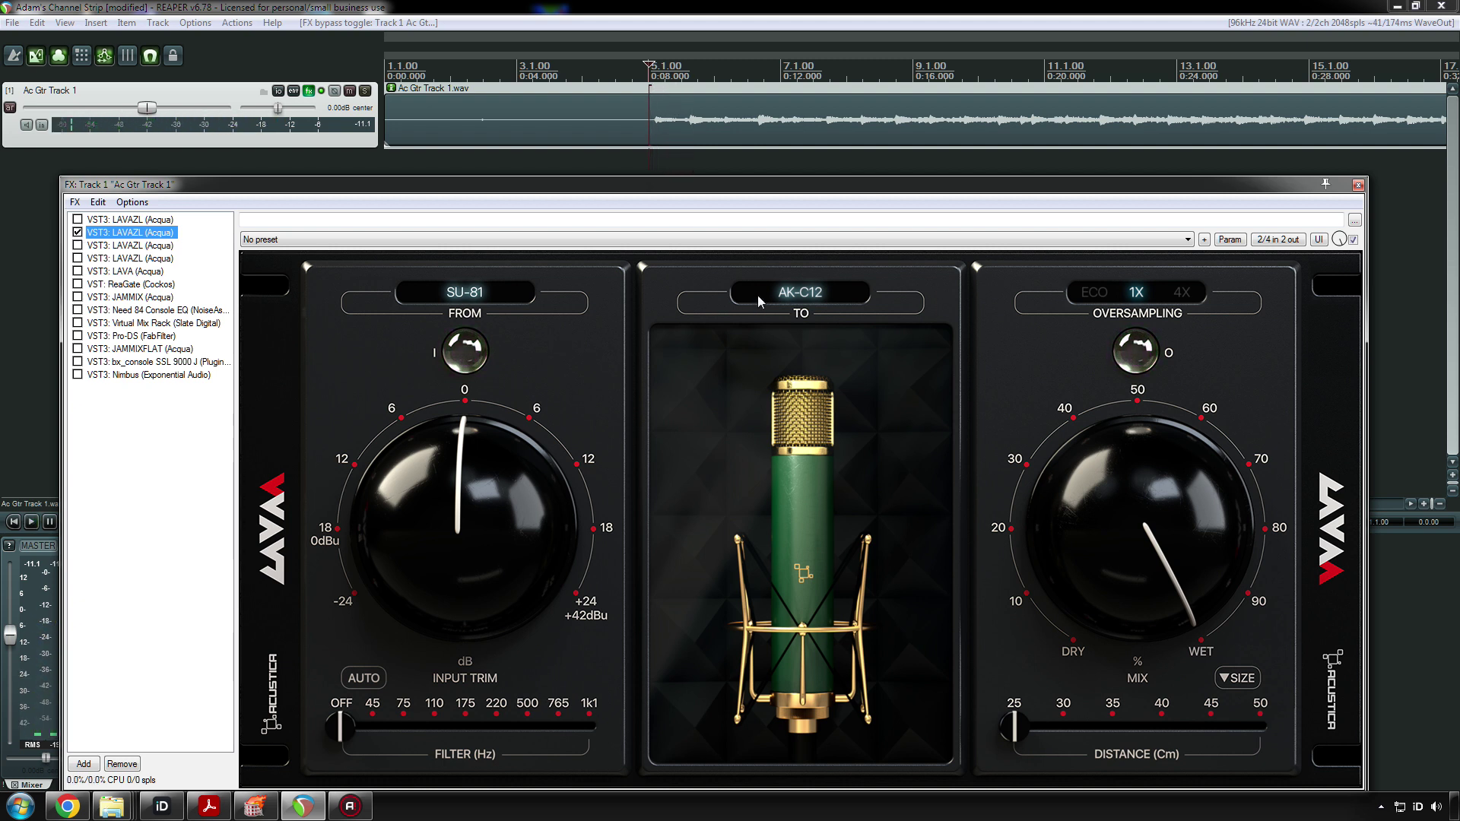
# - Change the target microphone to AKG C414B ULS and audition the guitar with it
pyautogui.click(799, 300)
pyautogui.moveTo(833, 312)
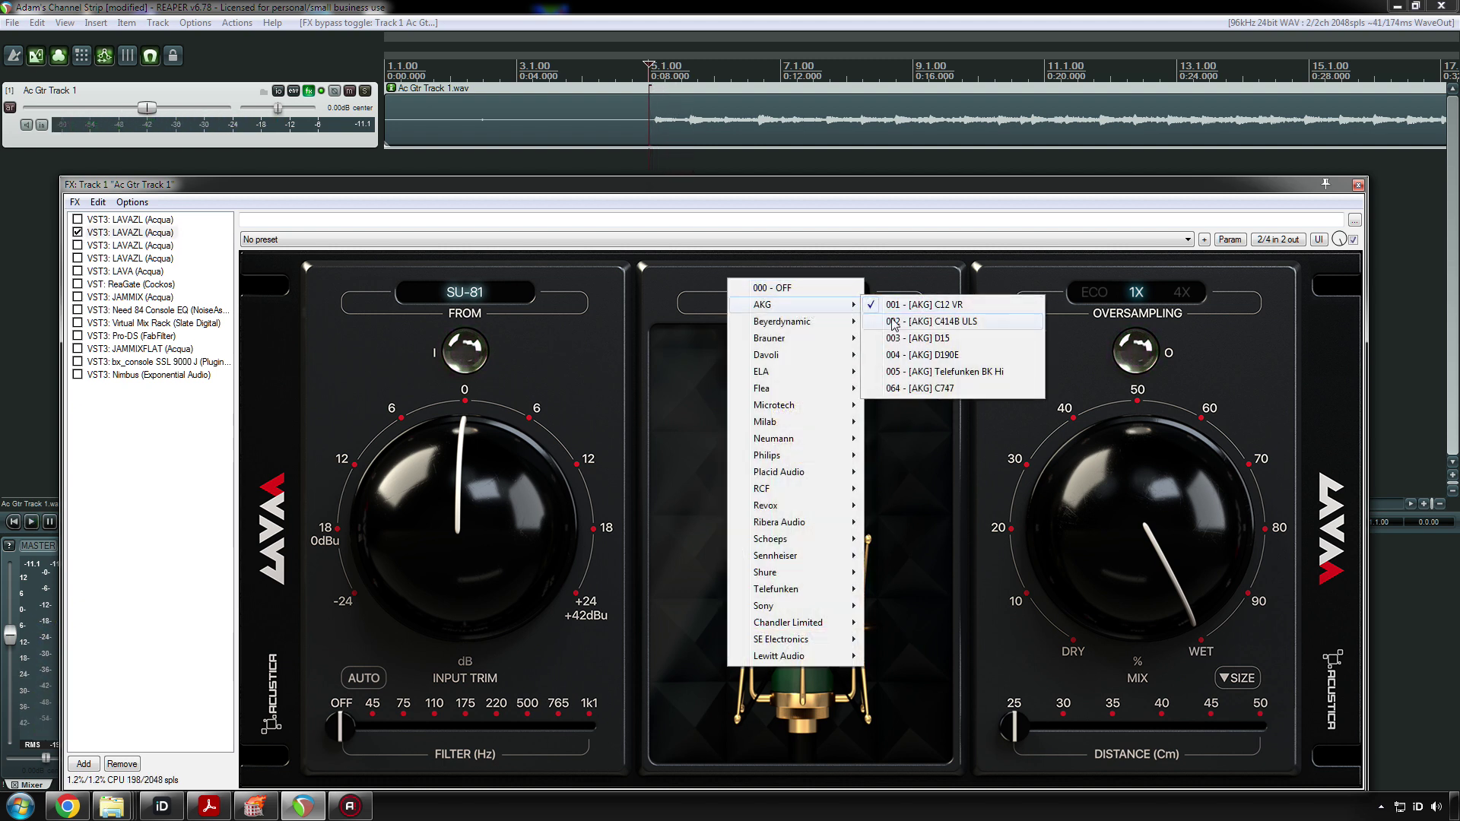
pyautogui.click(894, 321)
pyautogui.press('space')
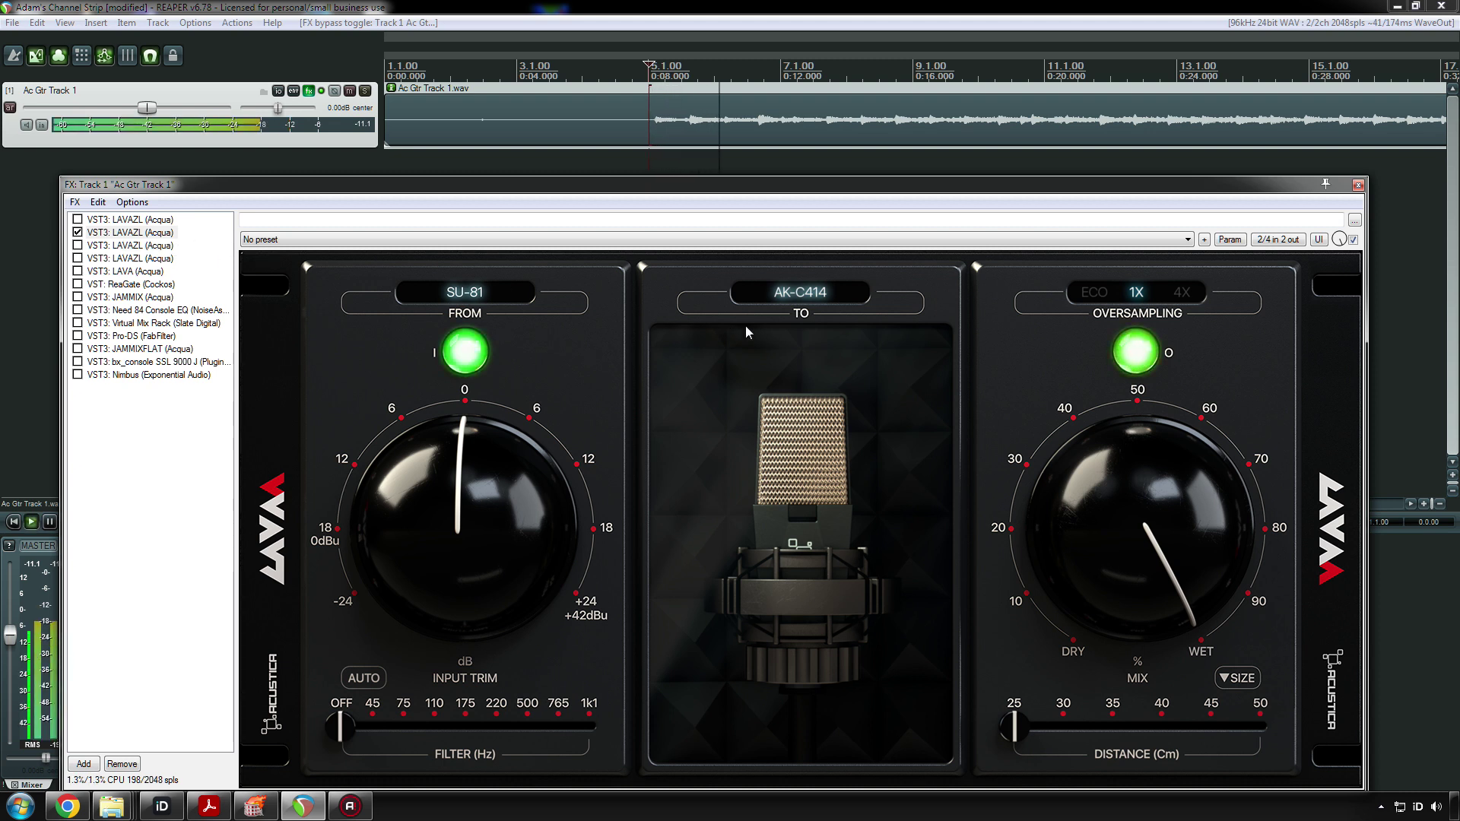
pyautogui.press('space')
# - Change the target microphone to AKG D15
pyautogui.click(810, 296)
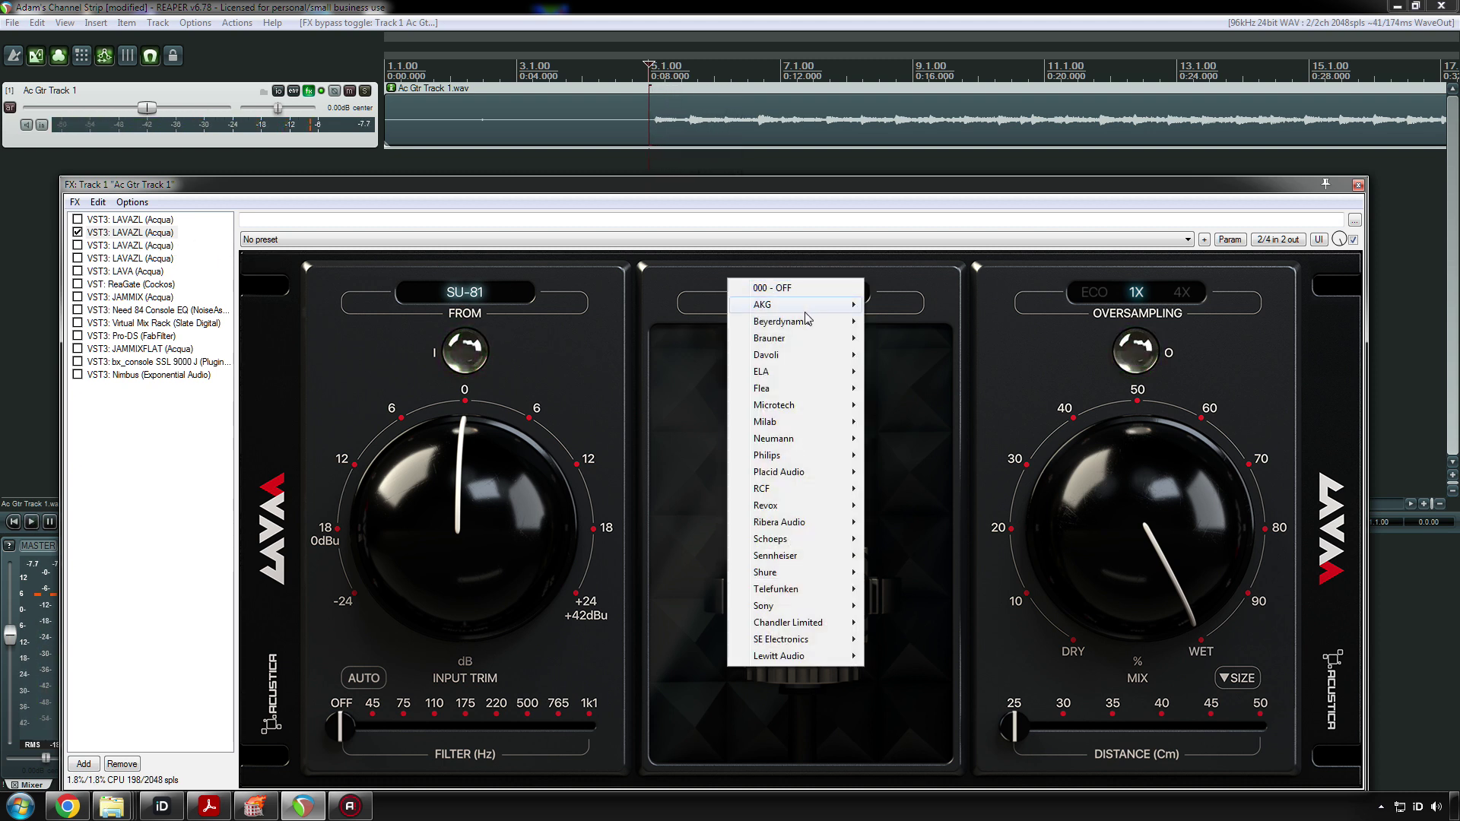
pyautogui.moveTo(848, 306)
pyautogui.click(933, 339)
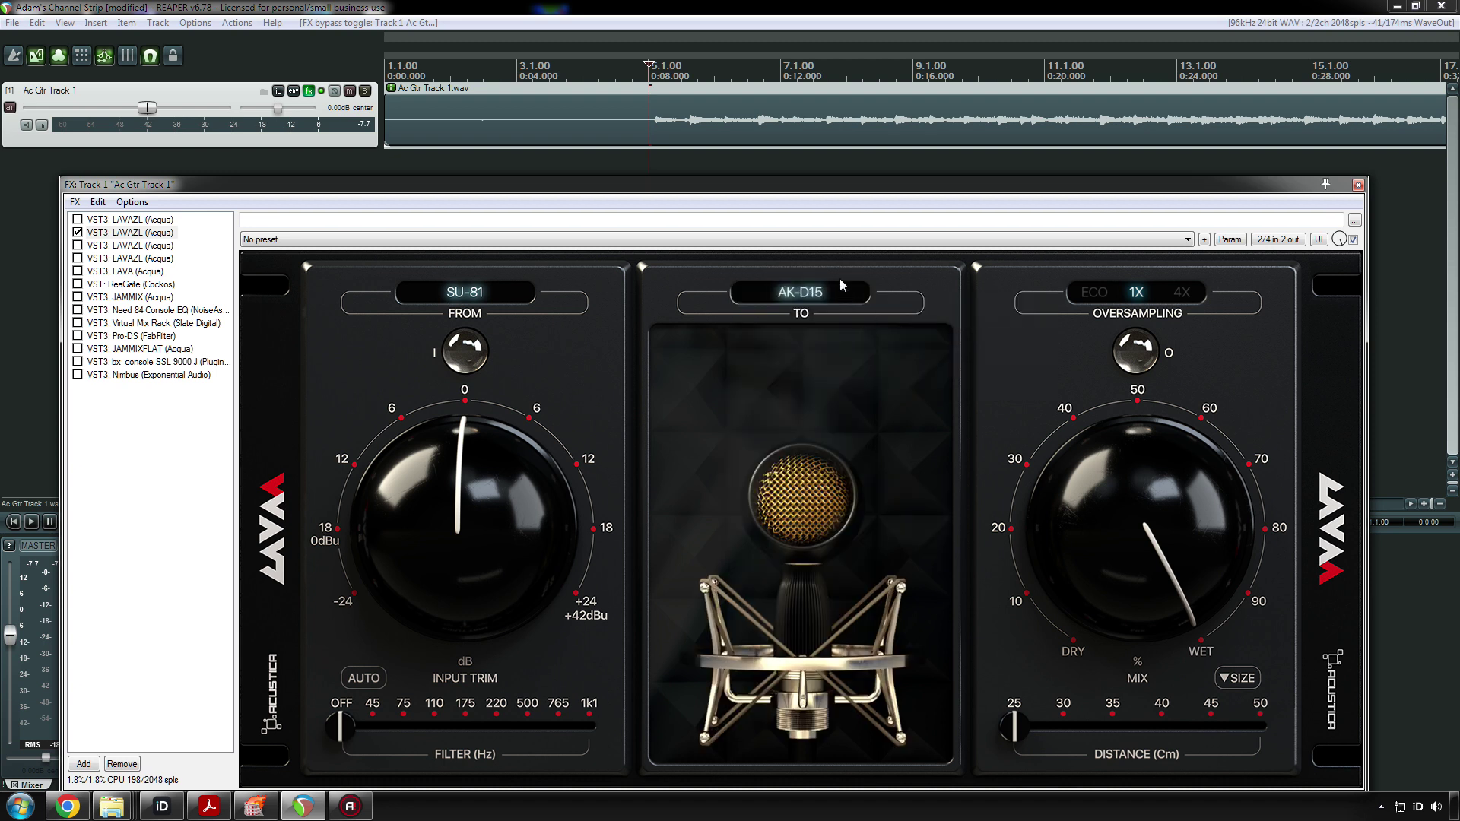
# - Audition the guitar through the AKG D15 emulation, bypassing and re-enabling the second LAVAZL instance during playback
pyautogui.press('space')
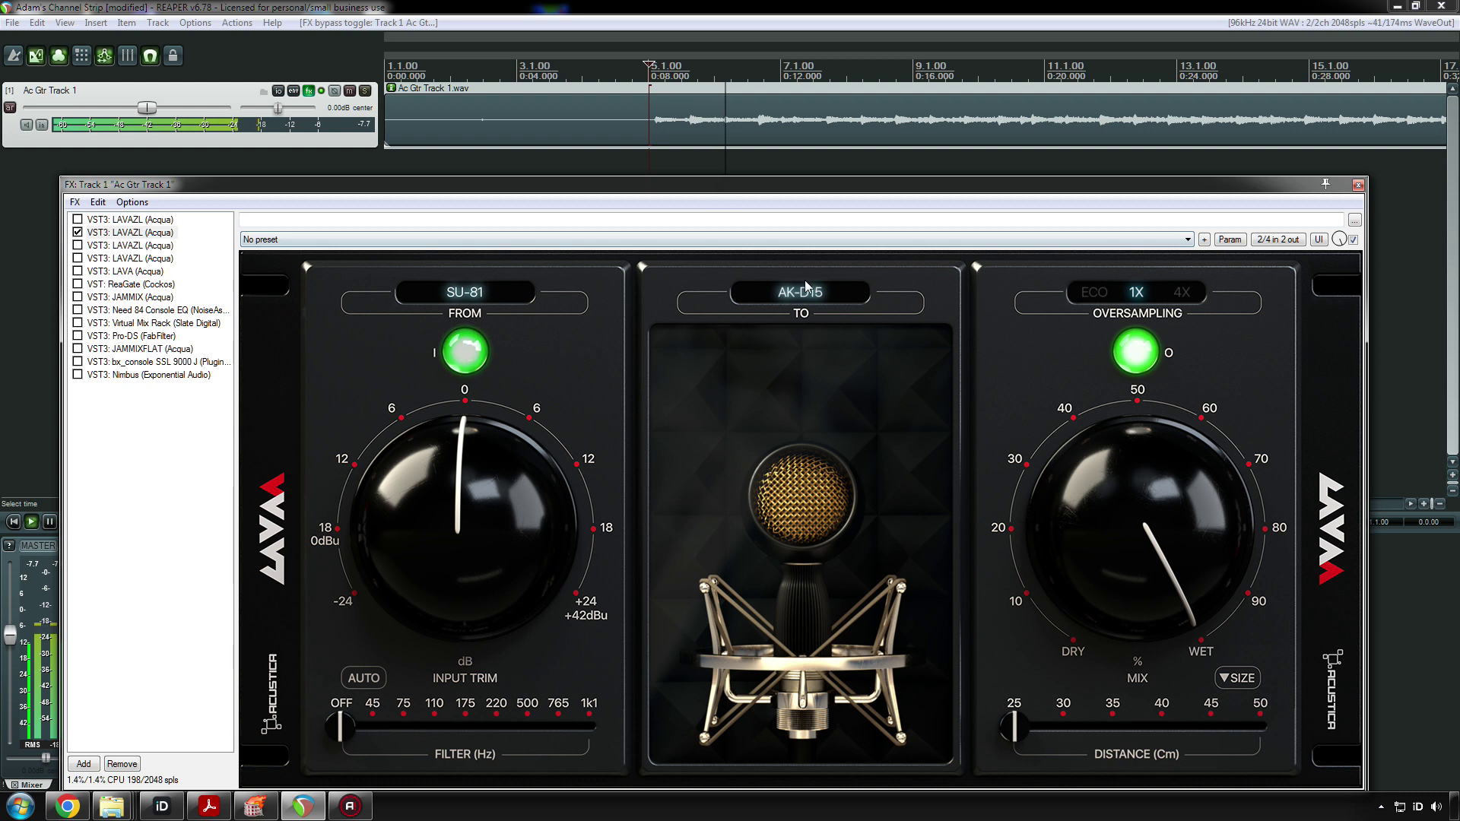
pyautogui.click(78, 232)
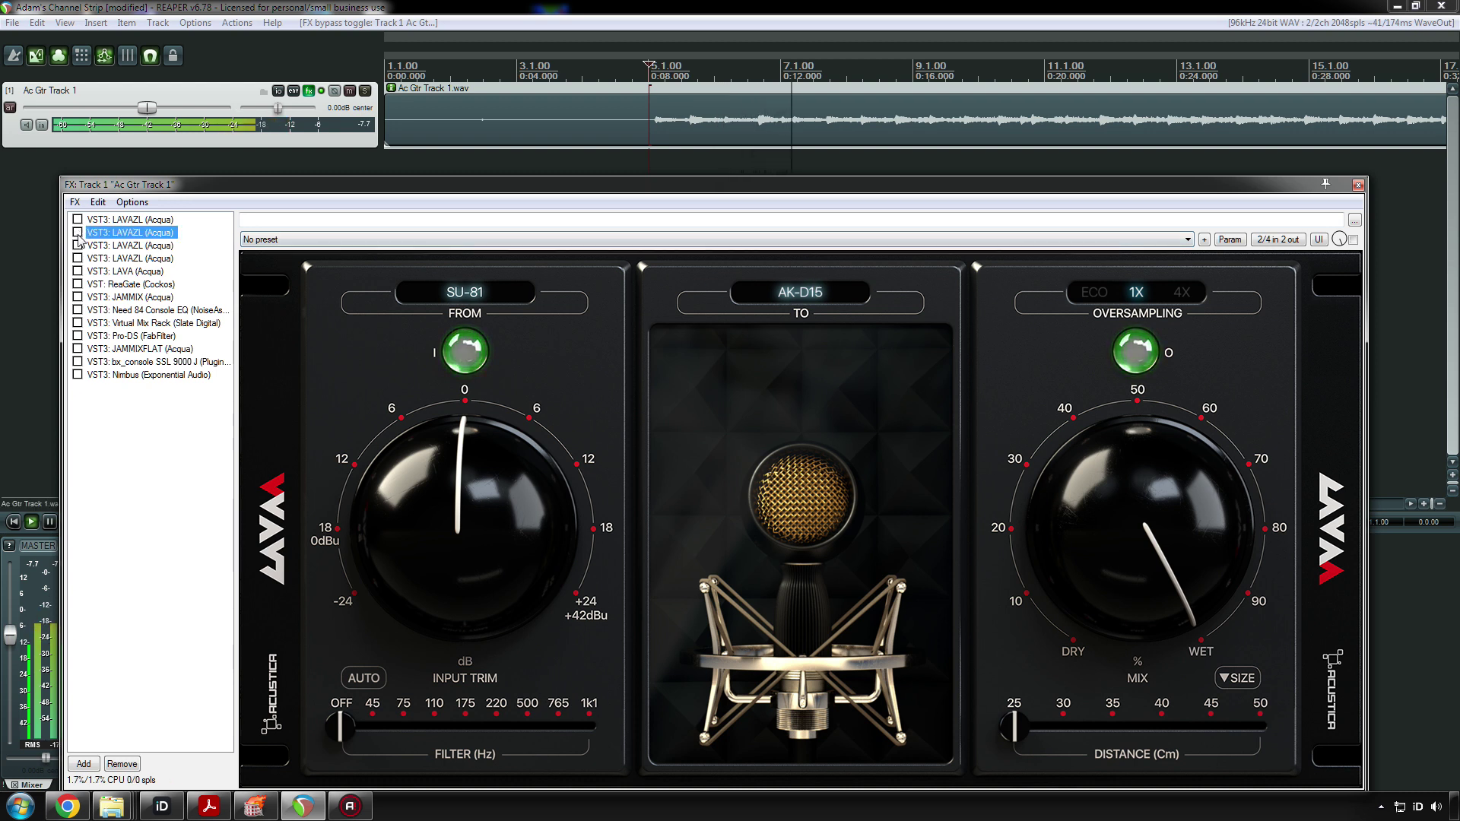
pyautogui.click(78, 232)
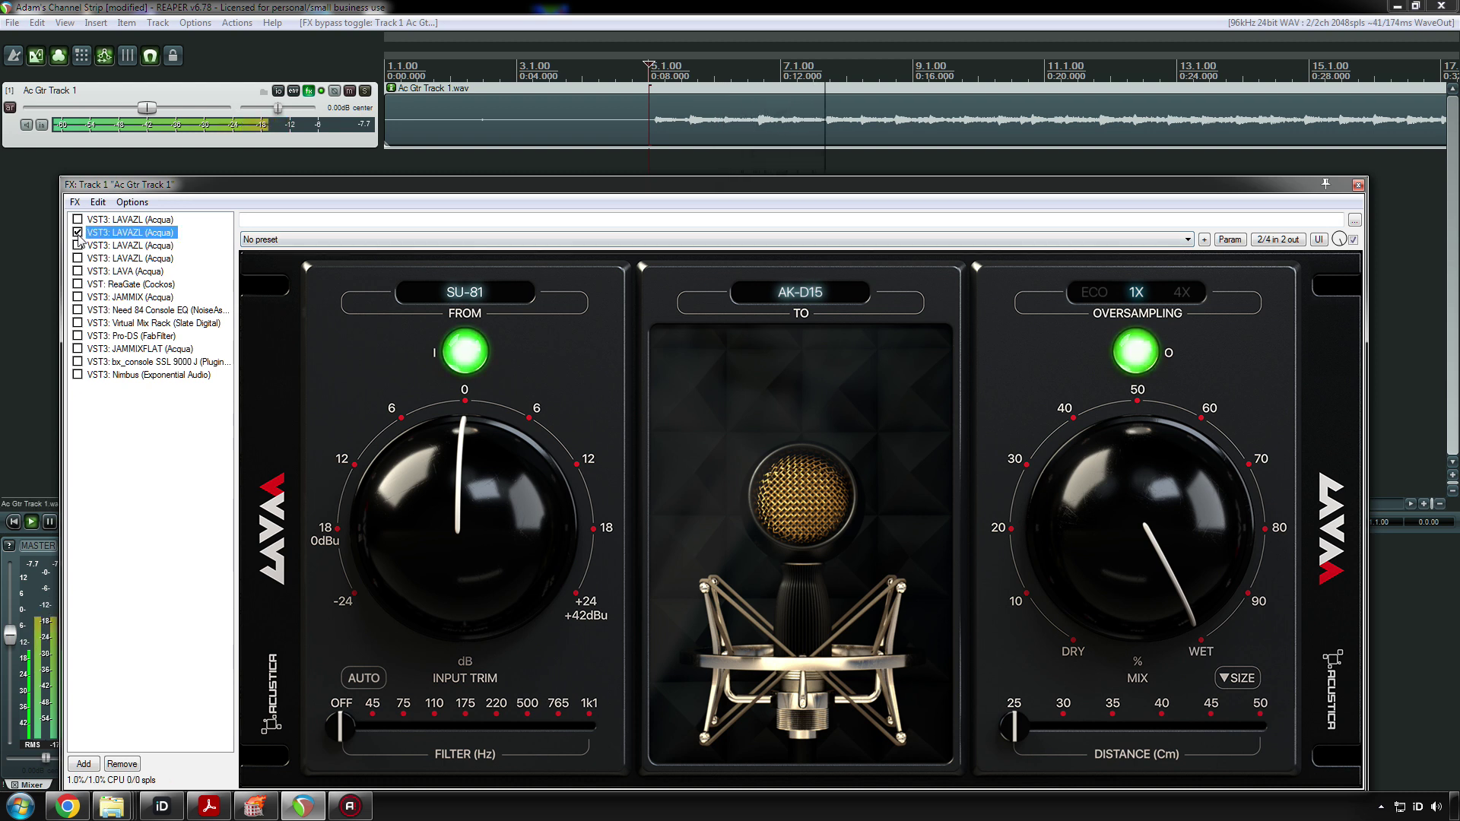
pyautogui.press('space')
# - Change the target microphone to AKG D190E and audition the guitar with it
pyautogui.click(810, 300)
pyautogui.moveTo(811, 316)
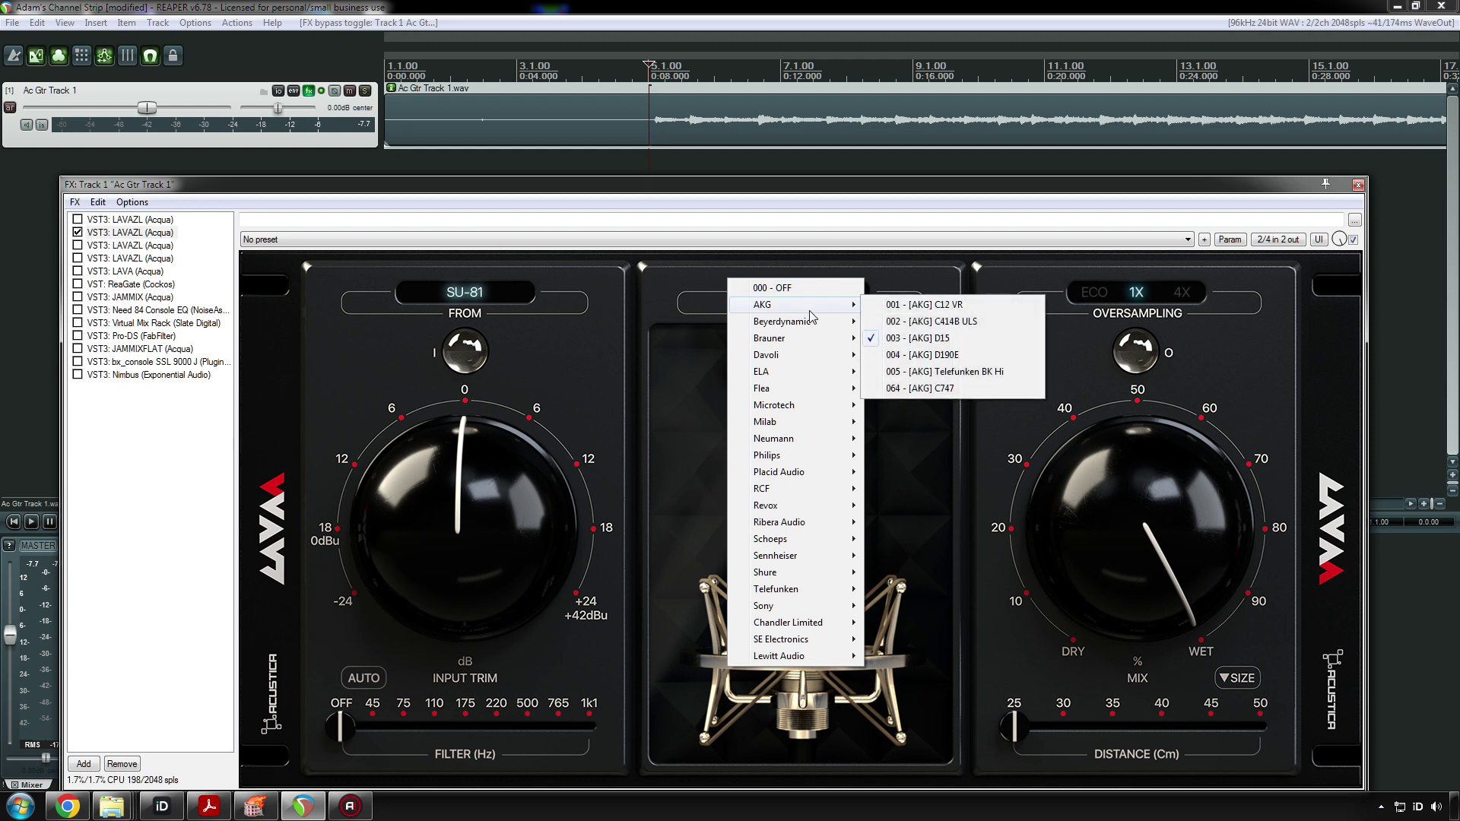
pyautogui.click(921, 353)
pyautogui.press('space')
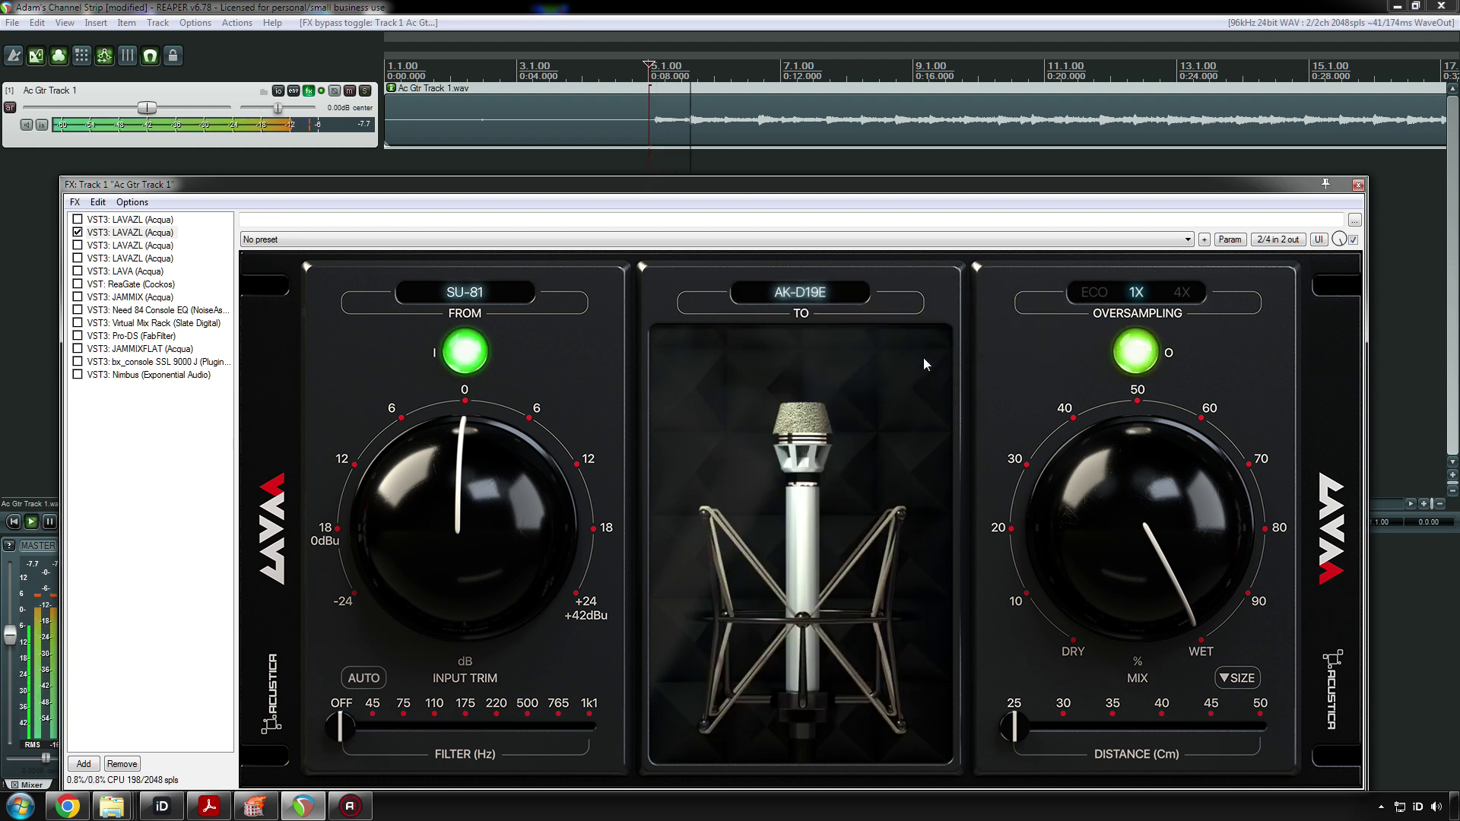
pyautogui.press('space')
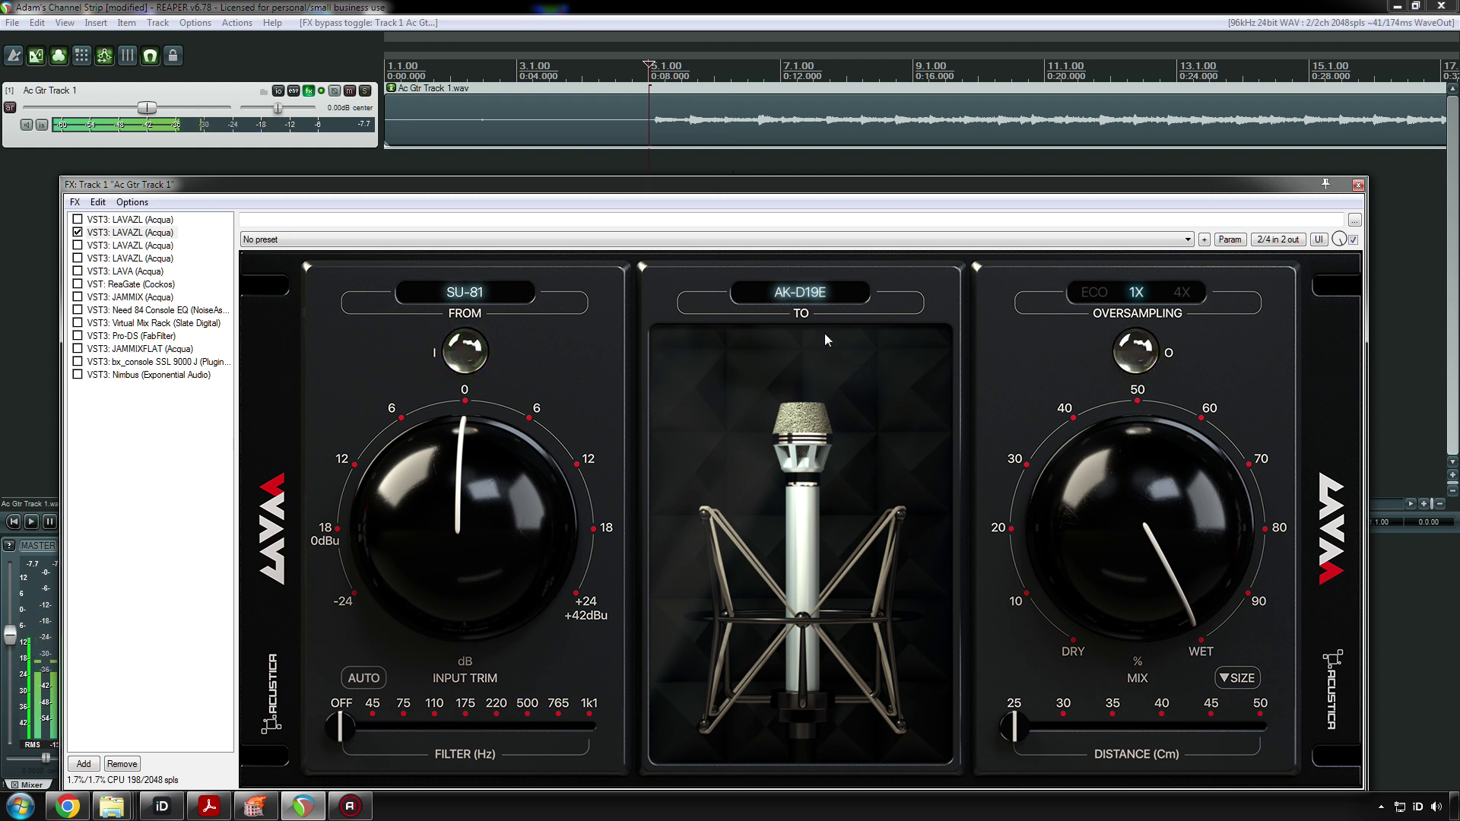
# - Change the target microphone to AKG Telefunken BK Hi and audition the guitar with it
pyautogui.click(815, 296)
pyautogui.moveTo(821, 310)
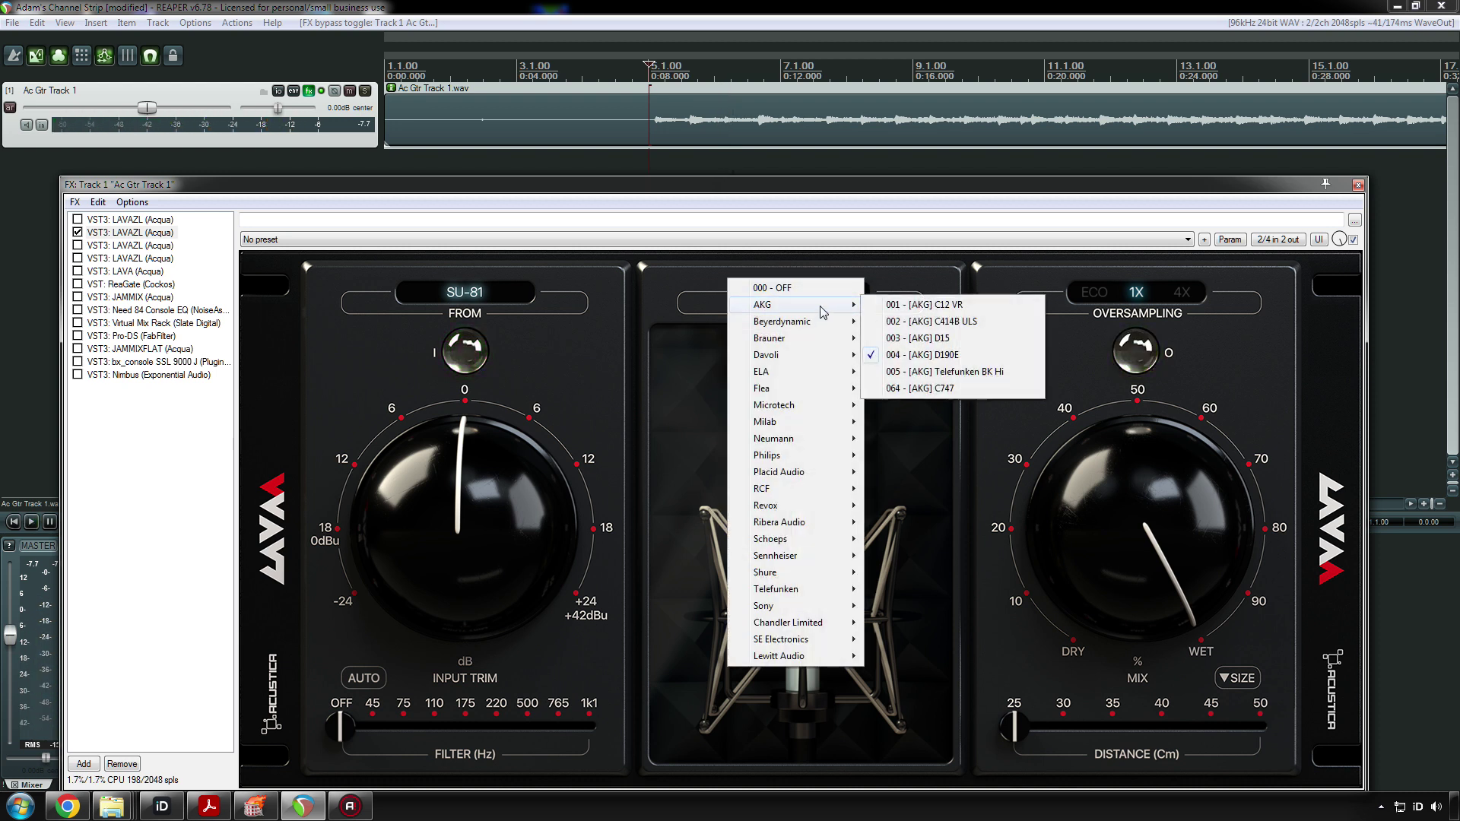
pyautogui.click(935, 371)
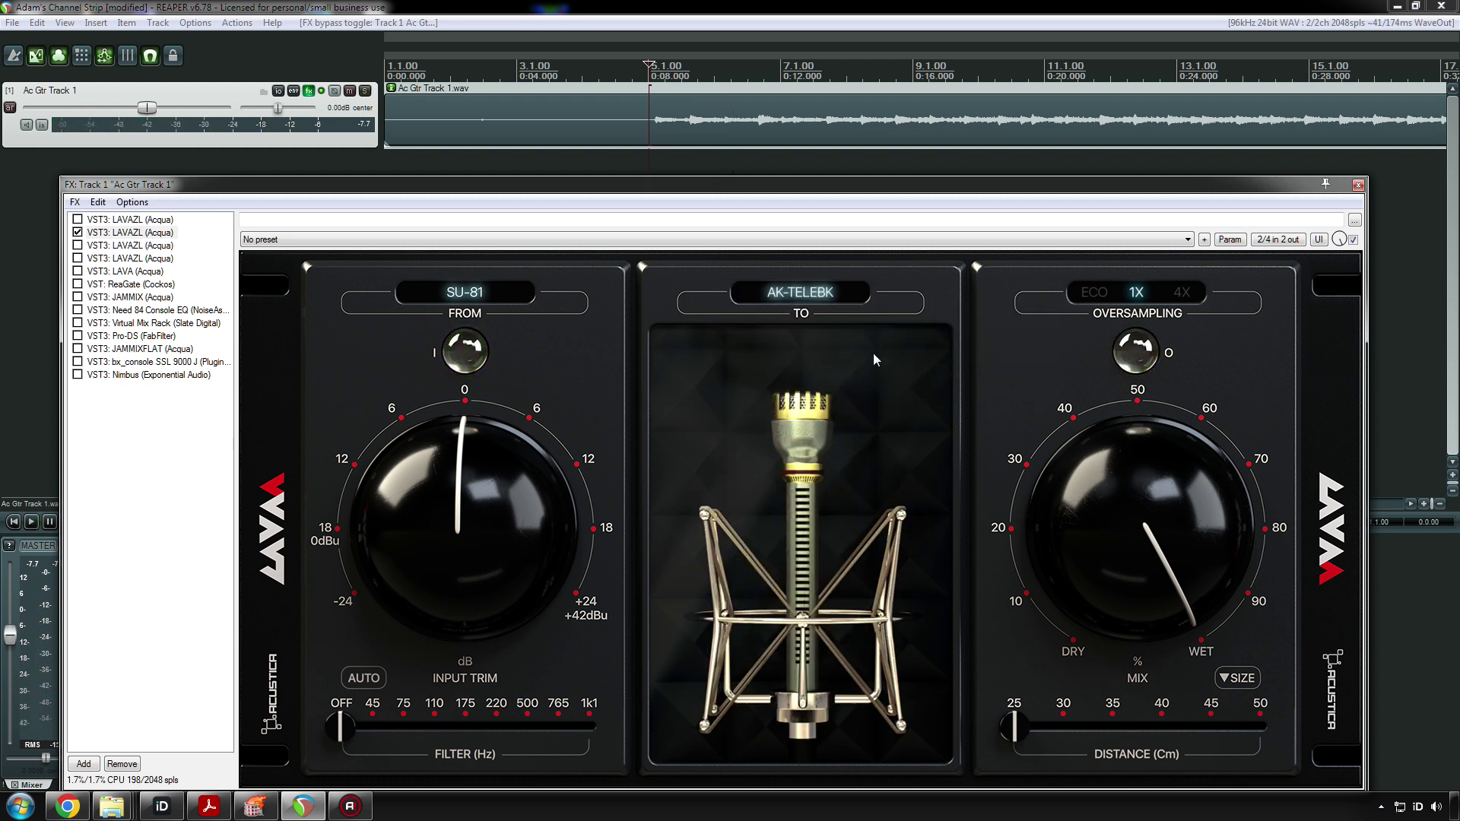
pyautogui.press('space')
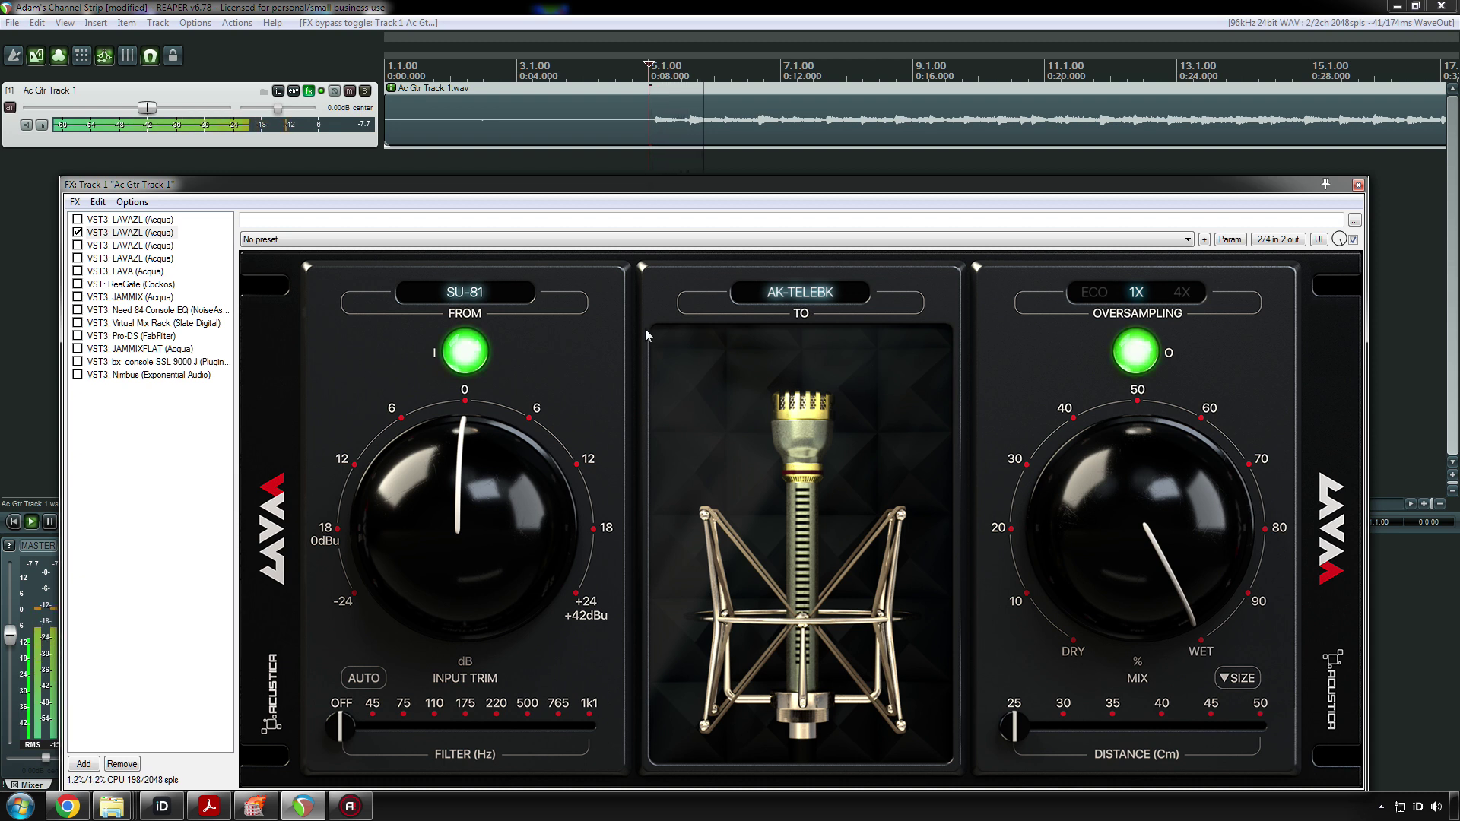
pyautogui.press('space')
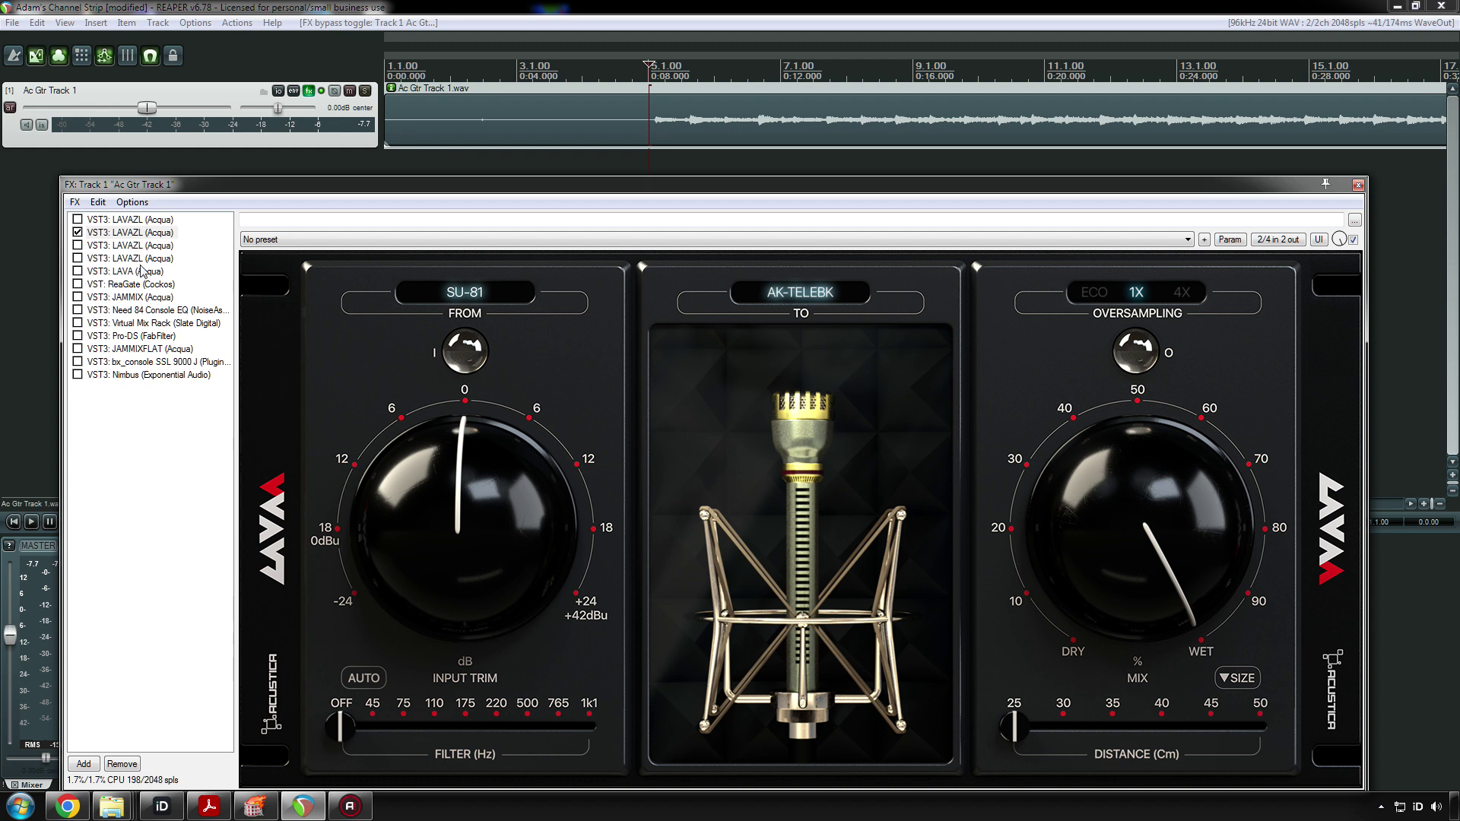
# - Bypass the second LAVAZL instance and reselect Brauner VM1 as the first instance's target microphone
pyautogui.click(78, 258)
pyautogui.click(78, 232)
pyautogui.click(78, 257)
pyautogui.click(108, 220)
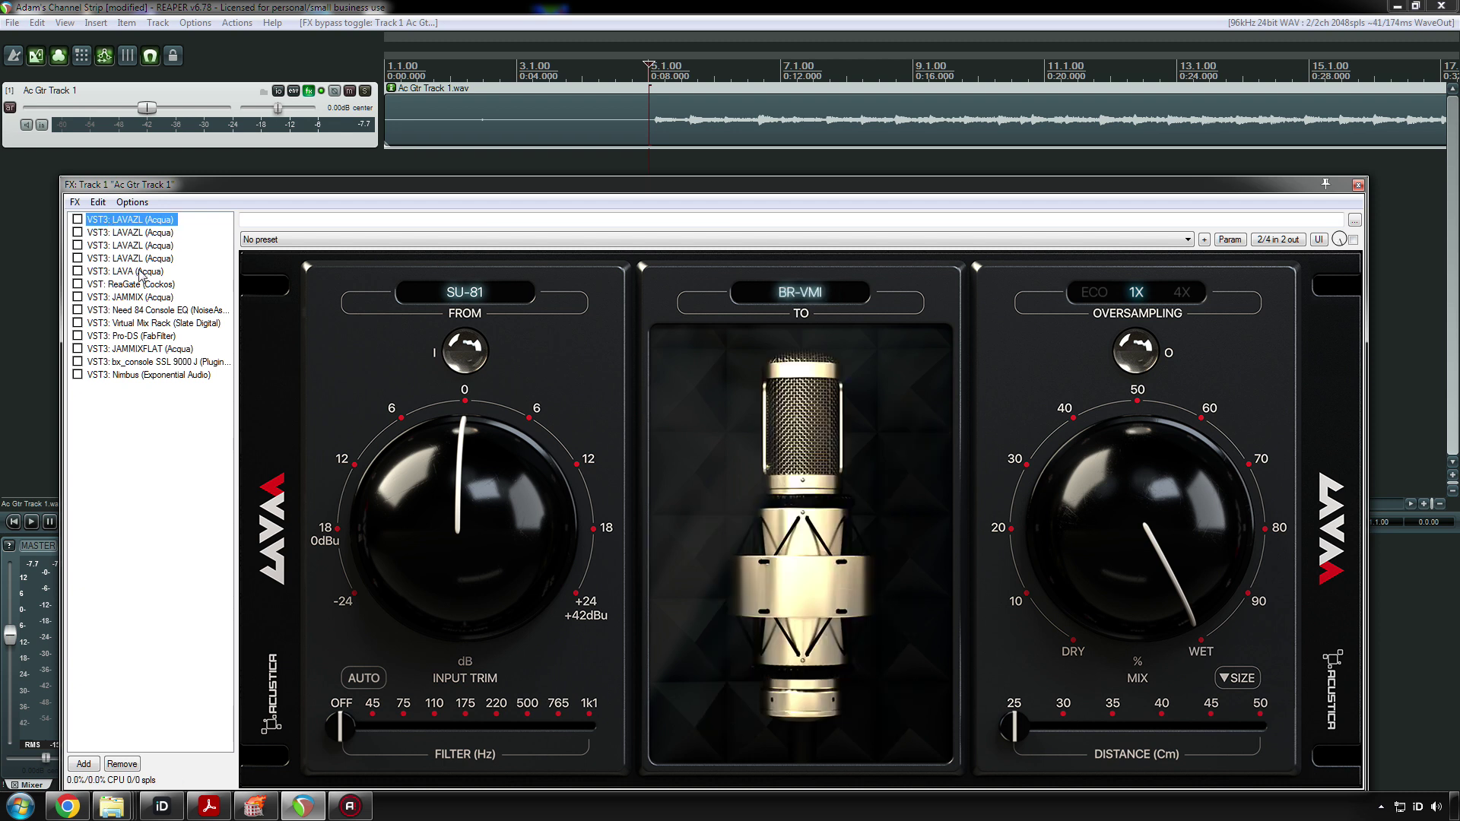
pyautogui.click(791, 297)
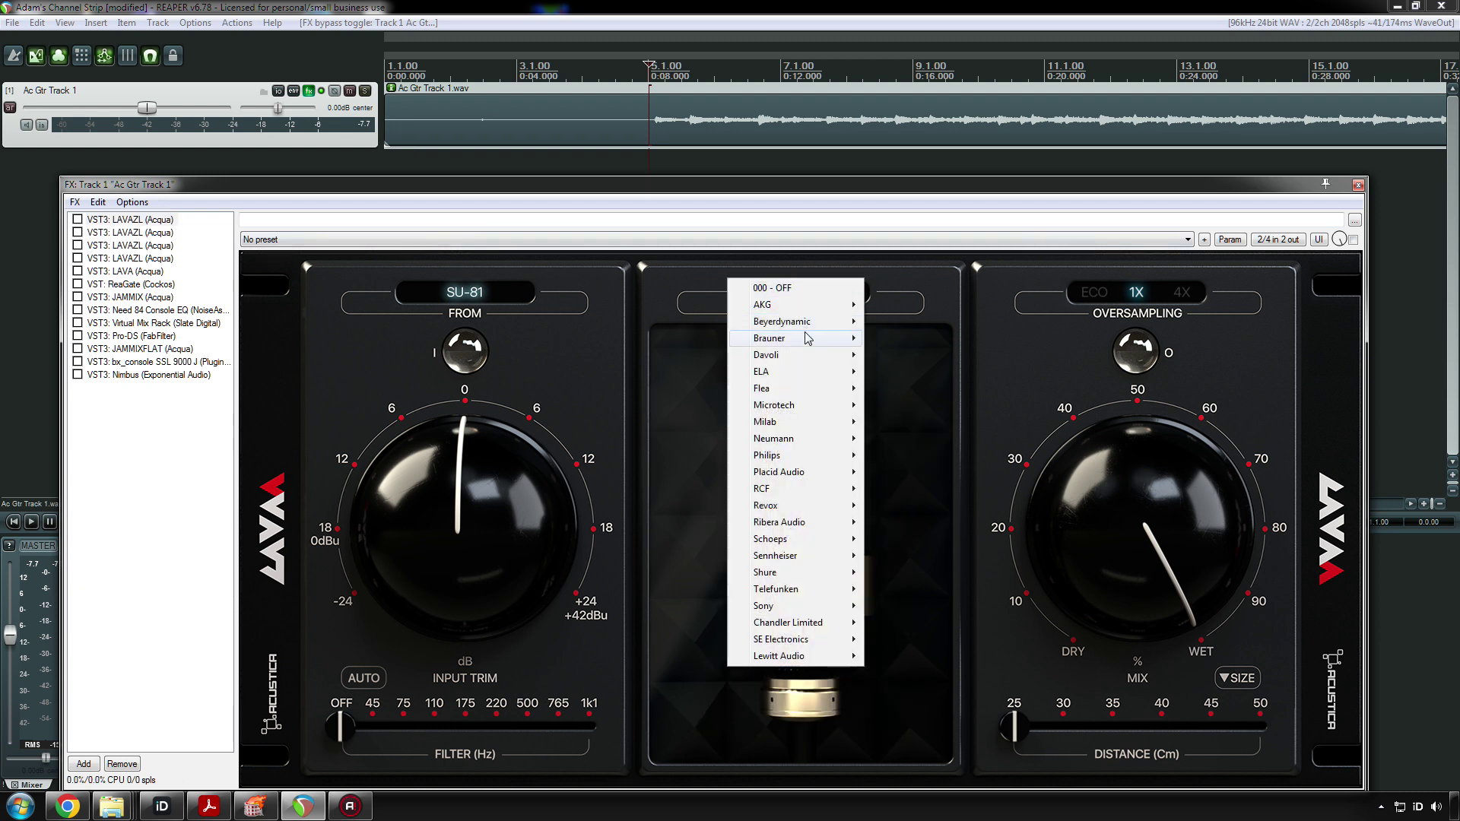
pyautogui.moveTo(810, 343)
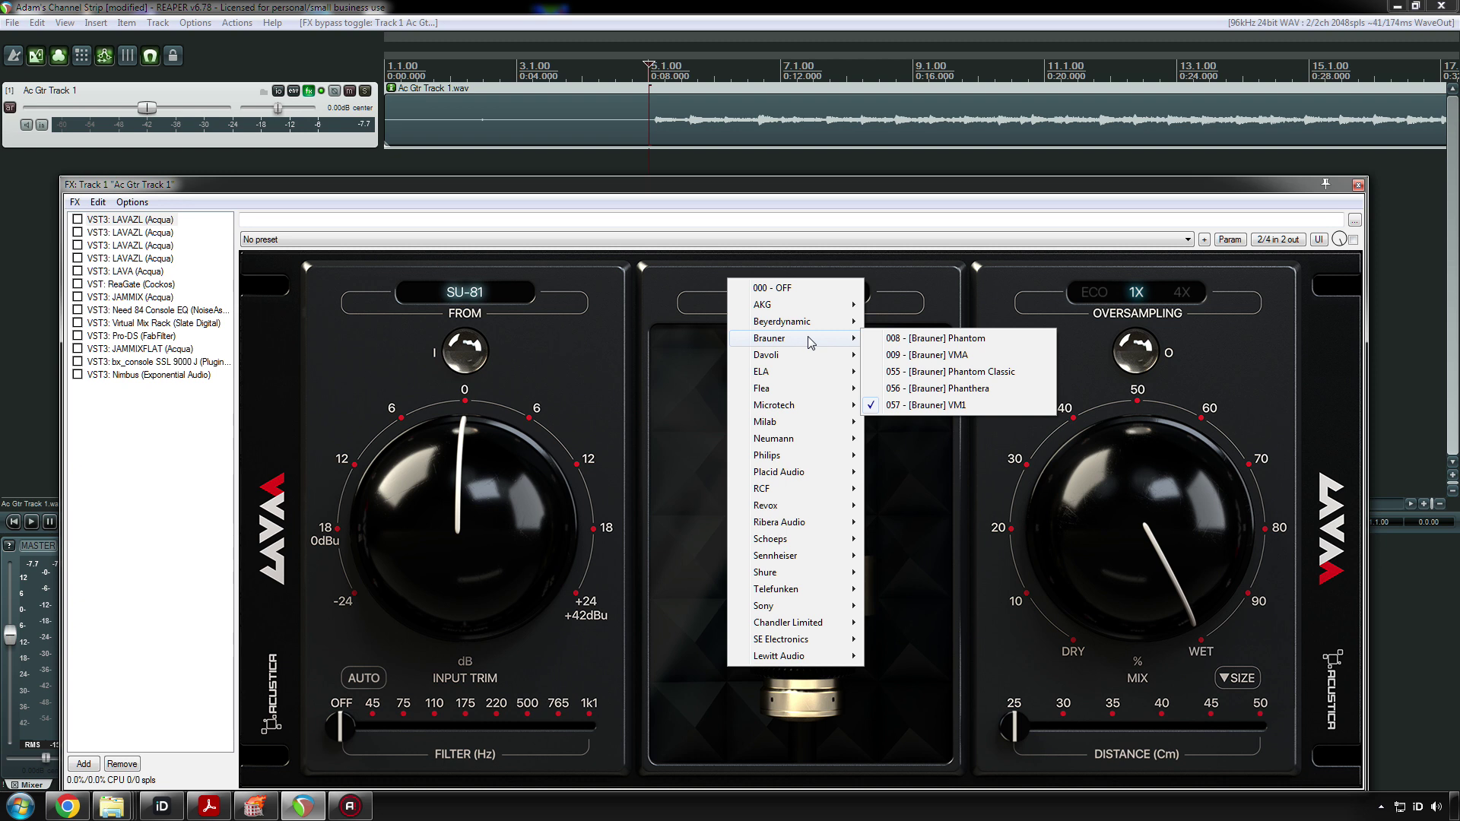
pyautogui.click(936, 408)
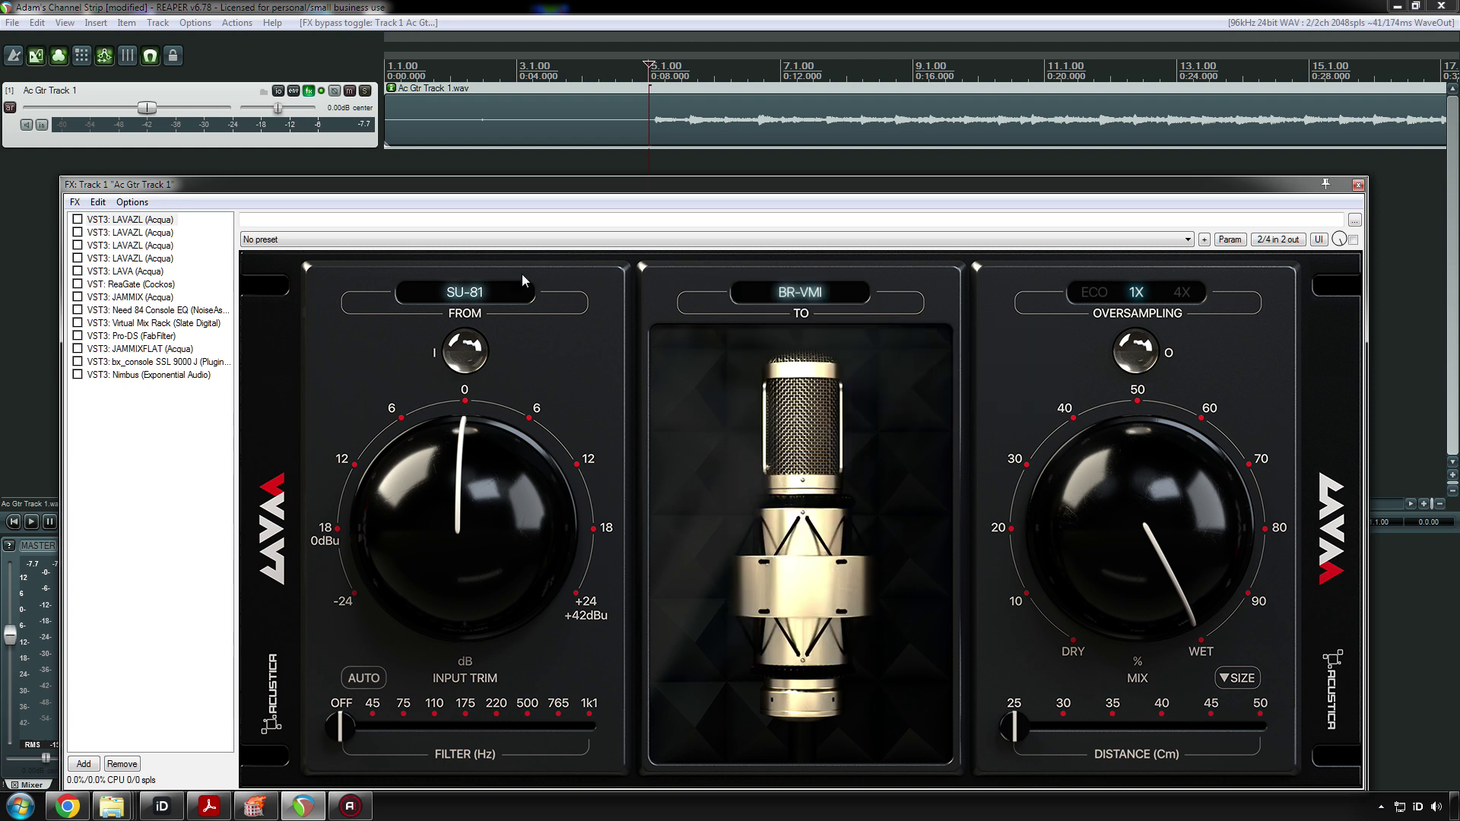
# - Select the third LAVAZL instance and save the project
pyautogui.click(136, 236)
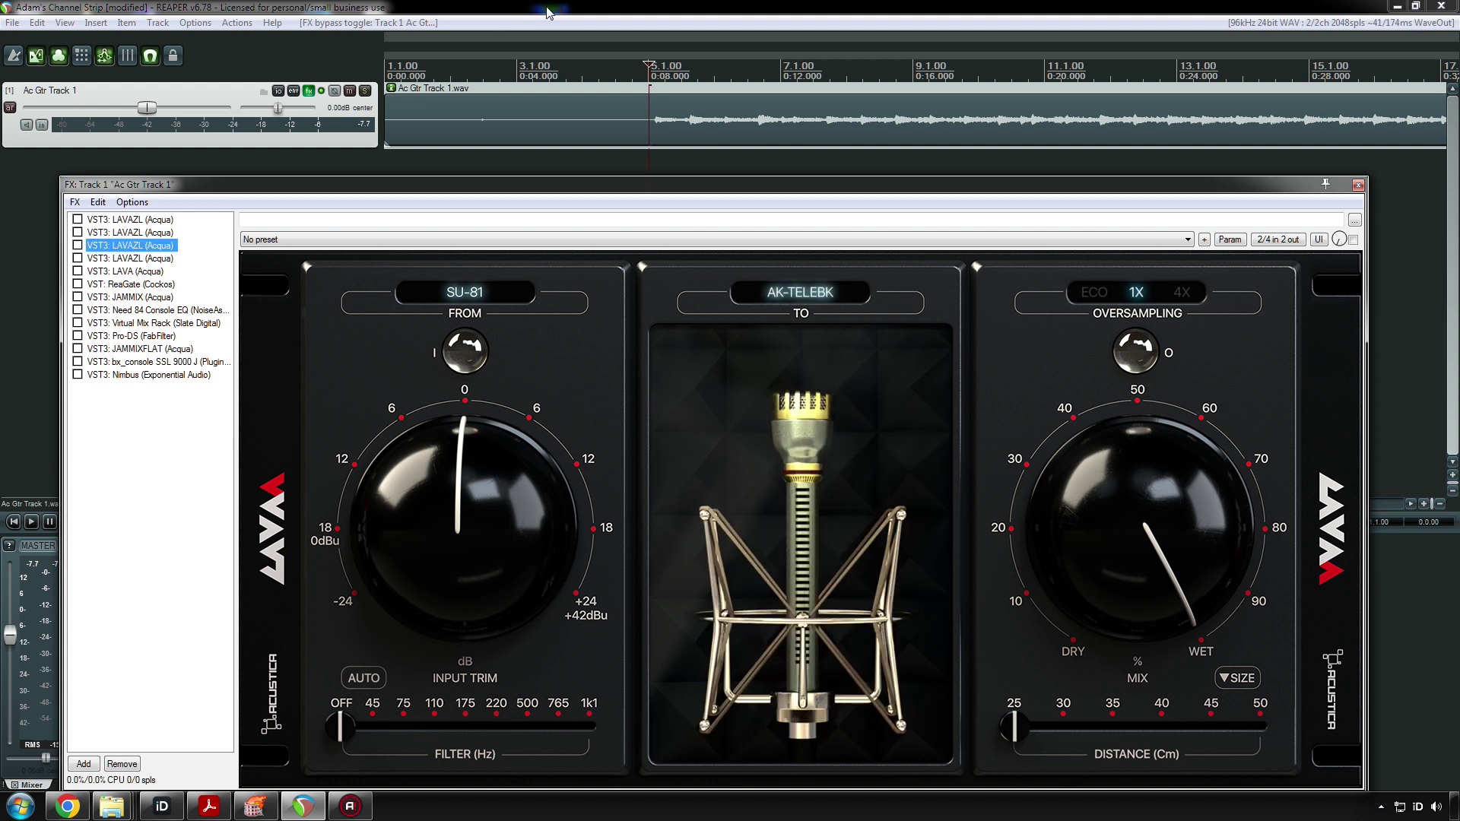
pyautogui.click(608, 7)
pyautogui.hotkey('ctrl', 's')
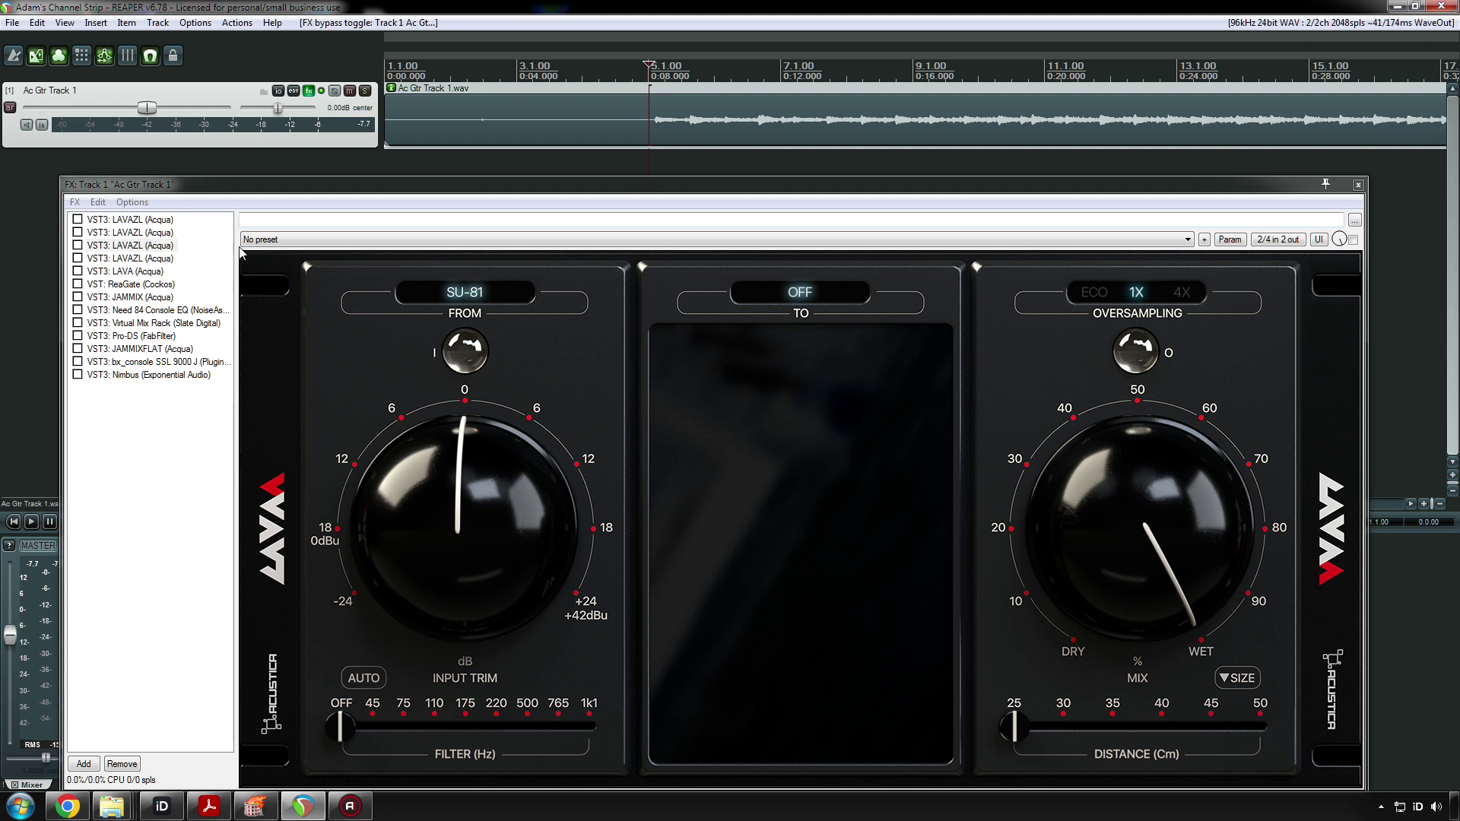
# - Enable the third LAVAZL instance and move the FX window up to show its lower edge fully
pyautogui.click(129, 245)
pyautogui.click(77, 244)
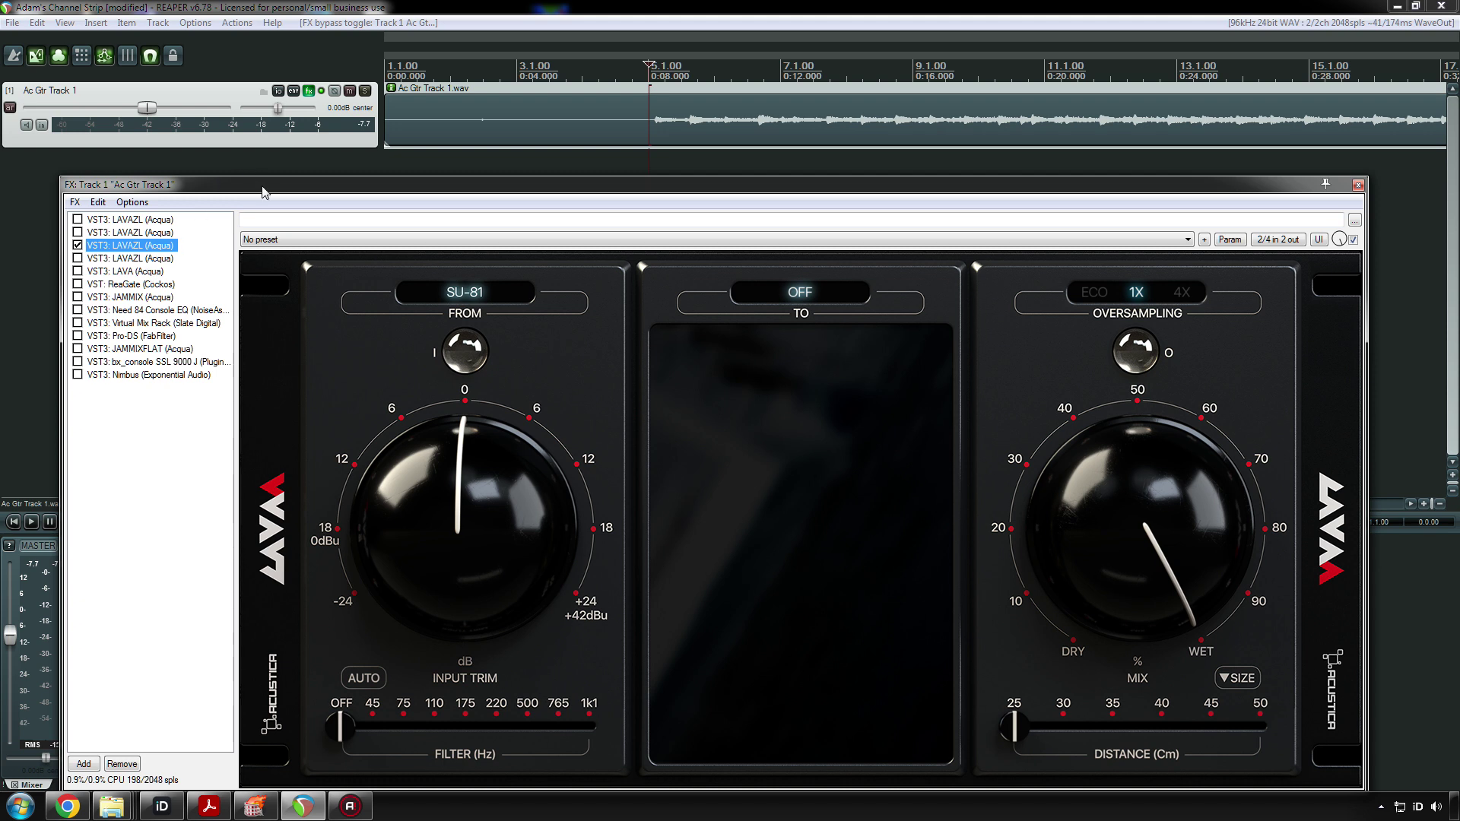
pyautogui.moveTo(262, 192); pyautogui.dragTo(226, 91)
# - Enable the fourth LAVAZL instance and the LAVA plugin to compare their CPU load and latency
pyautogui.click(40, 157)
pyautogui.click(81, 160)
pyautogui.click(93, 146)
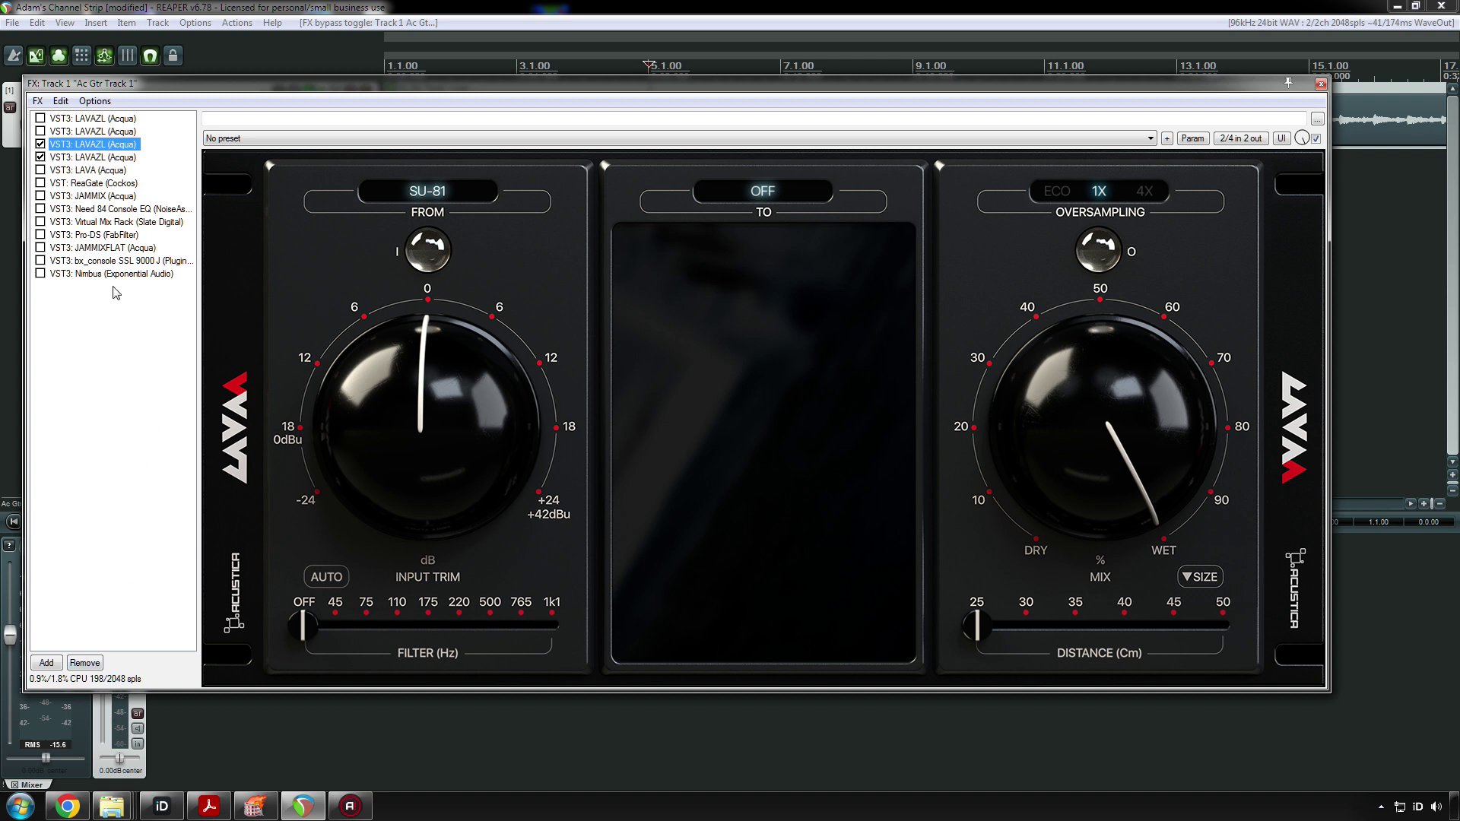
pyautogui.press('Down')
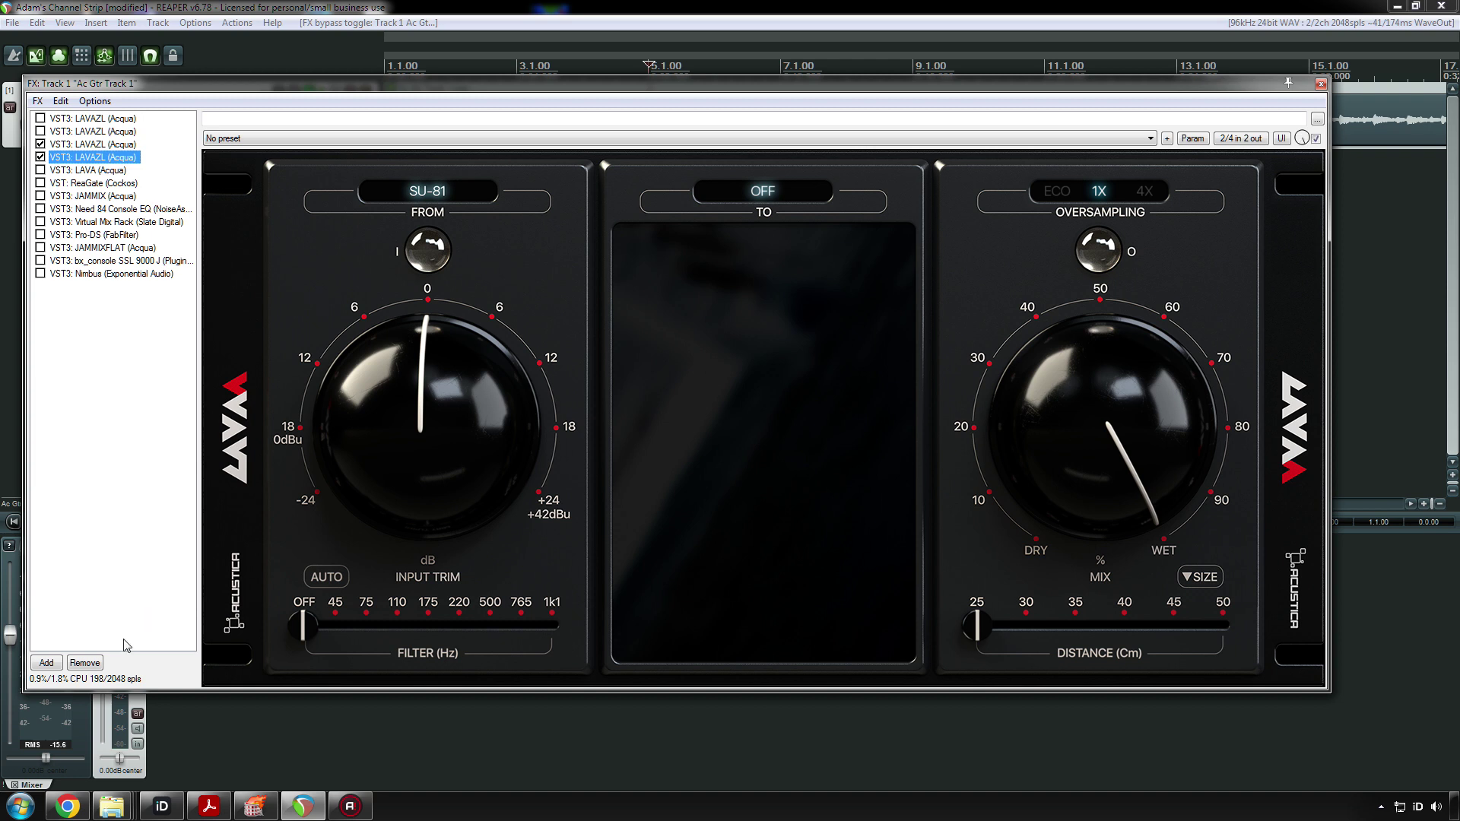
pyautogui.click(97, 174)
pyautogui.click(41, 170)
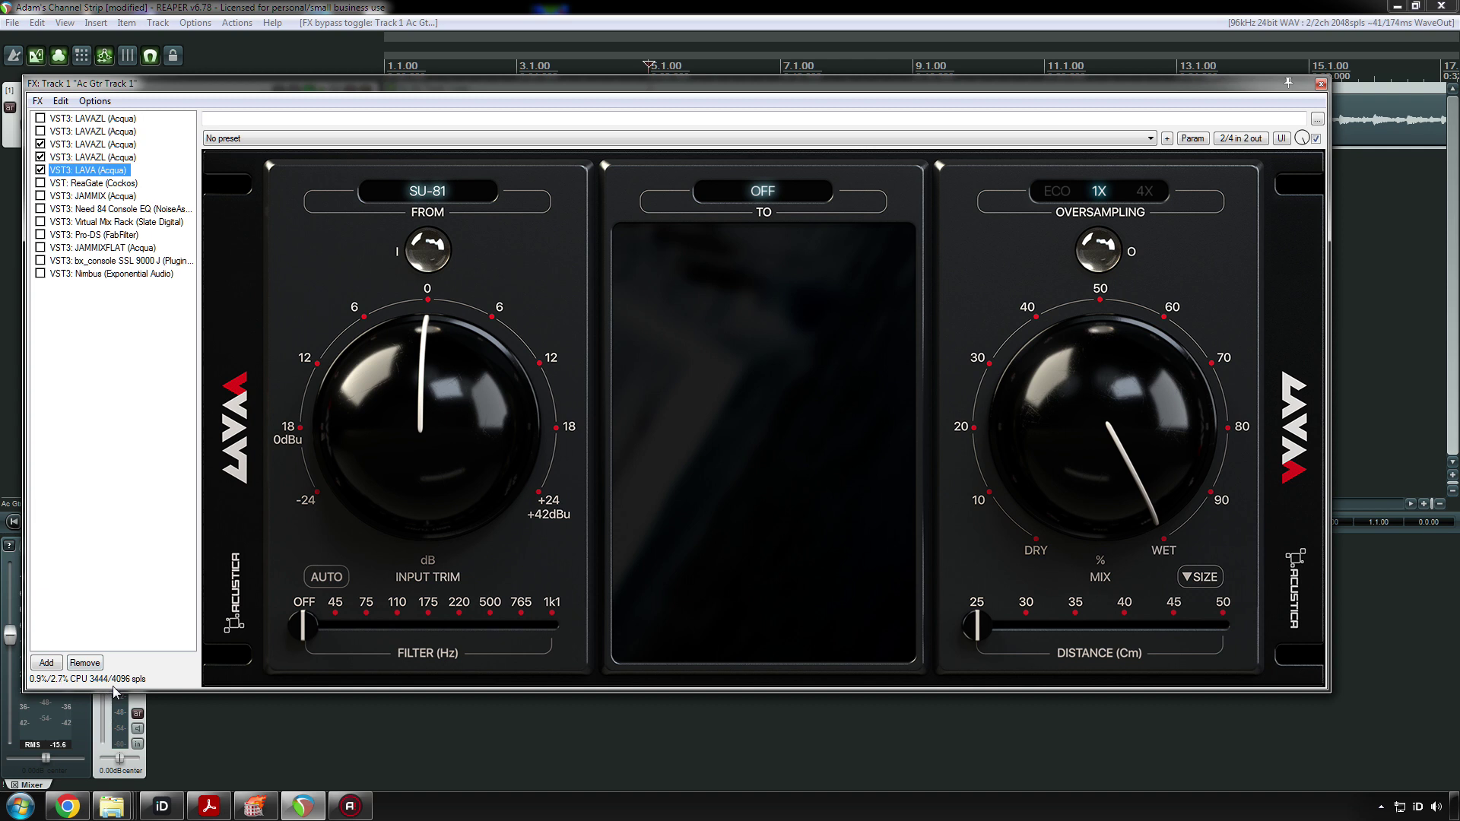
# - Bypass the fourth LAVAZL instance and the LAVA plugin, leaving the third LAVAZL instance enabled
pyautogui.click(58, 161)
pyautogui.click(41, 158)
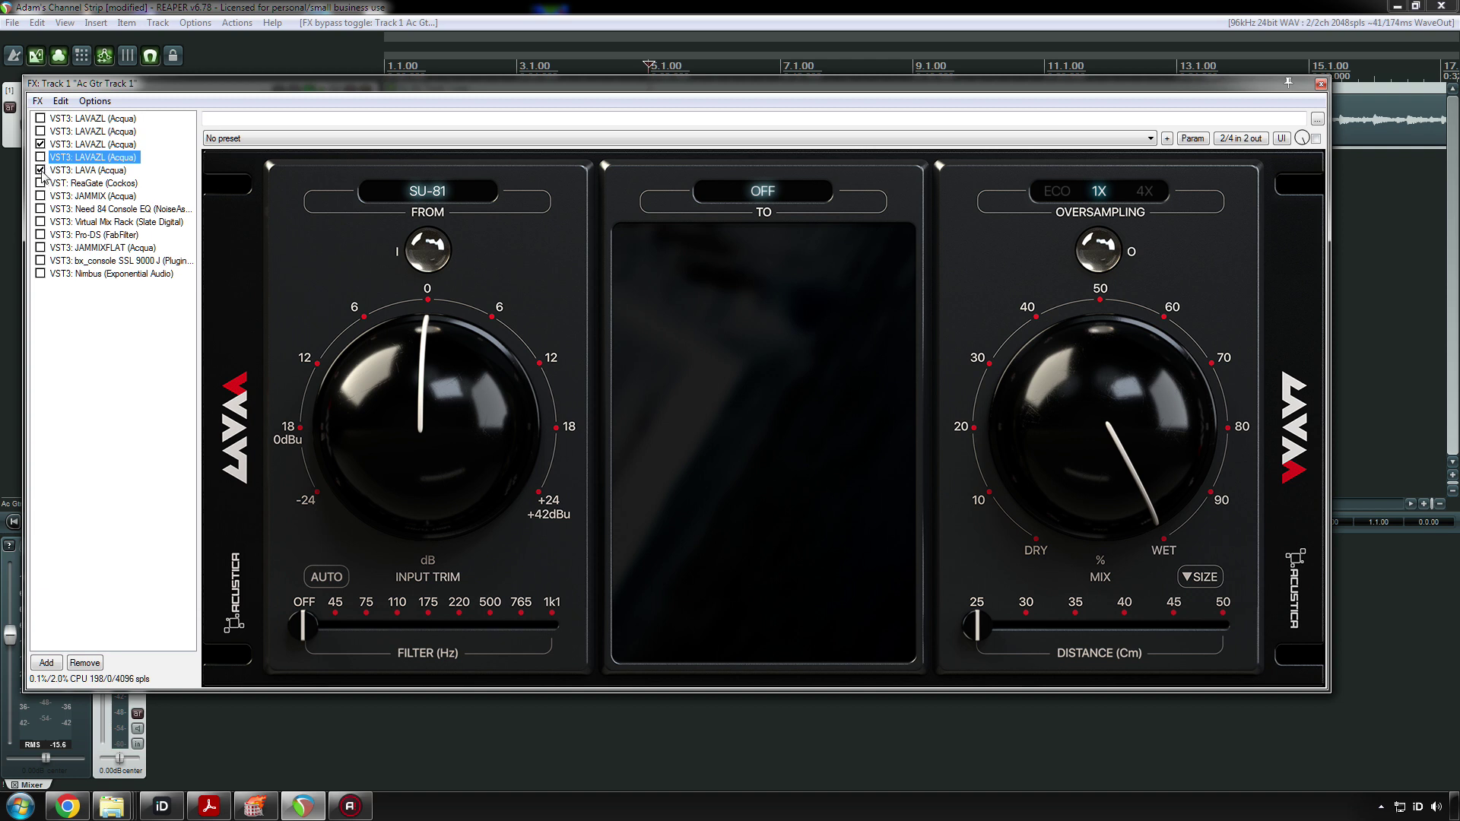
pyautogui.click(40, 170)
# - Set the third LAVAZL instance's target microphone to AKG C747 and audition the guitar with it
pyautogui.click(69, 146)
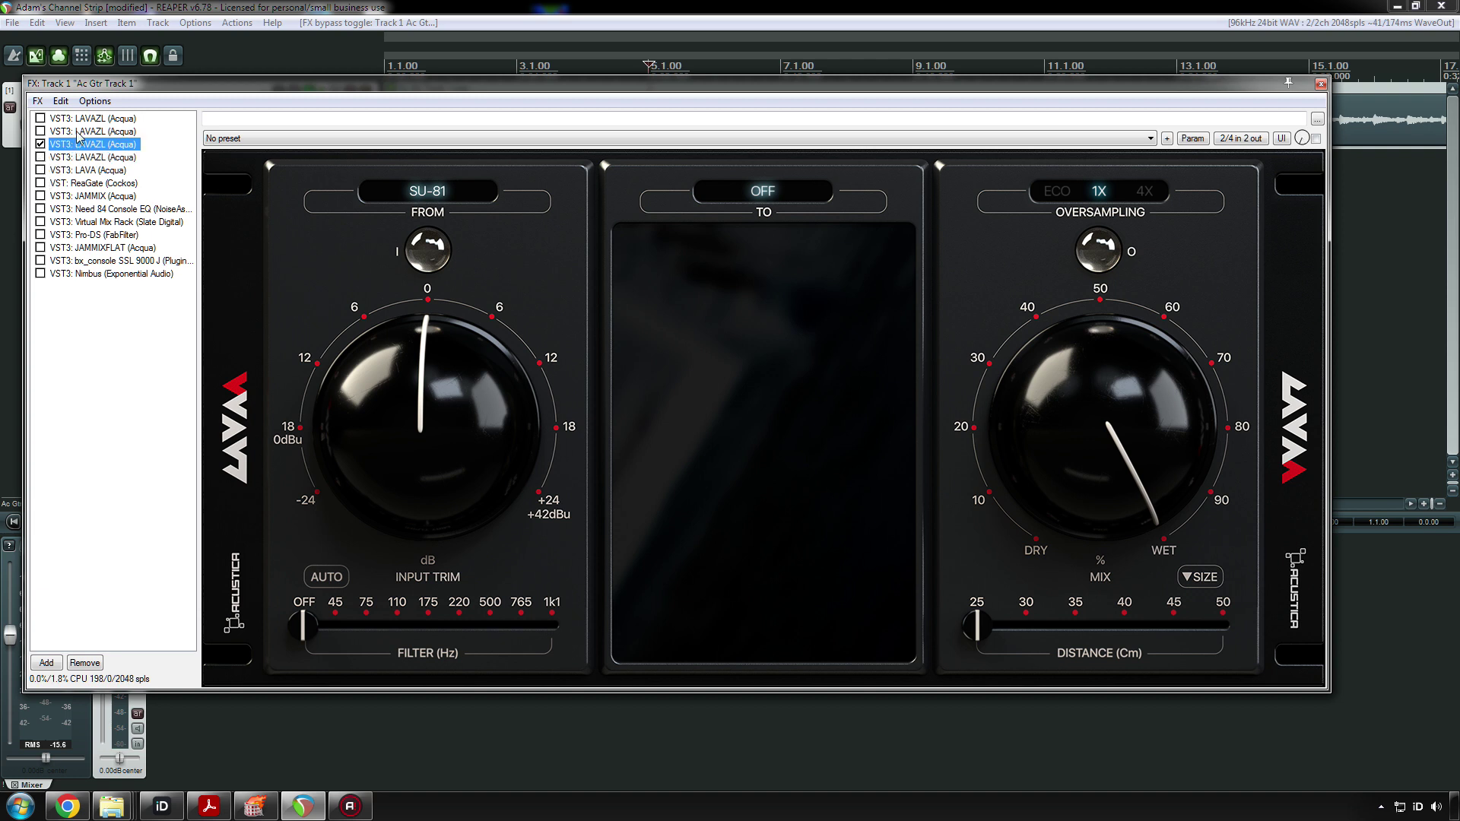
pyautogui.click(83, 134)
pyautogui.click(92, 145)
pyautogui.click(759, 194)
pyautogui.moveTo(765, 208)
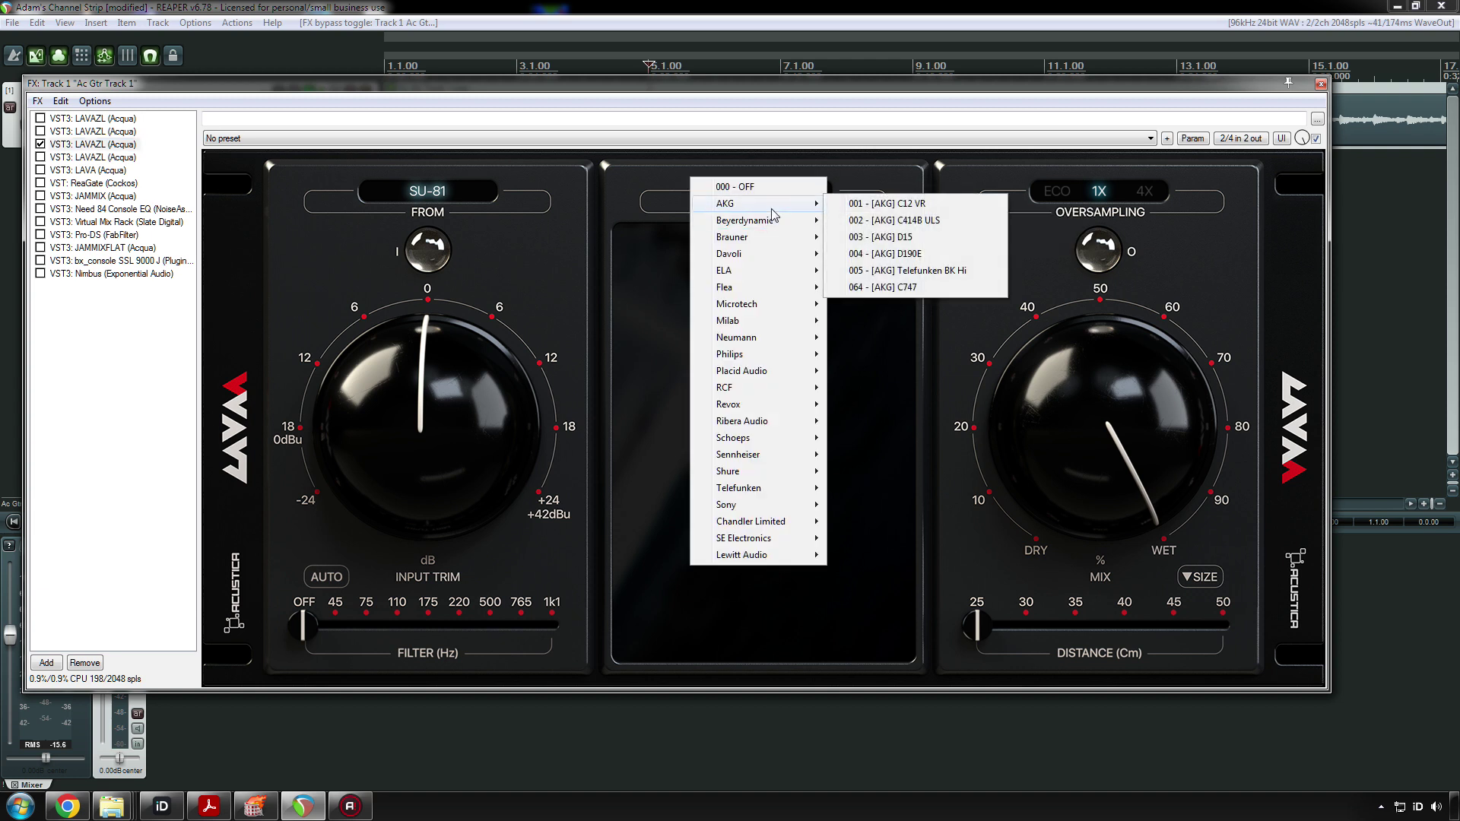
pyautogui.click(897, 288)
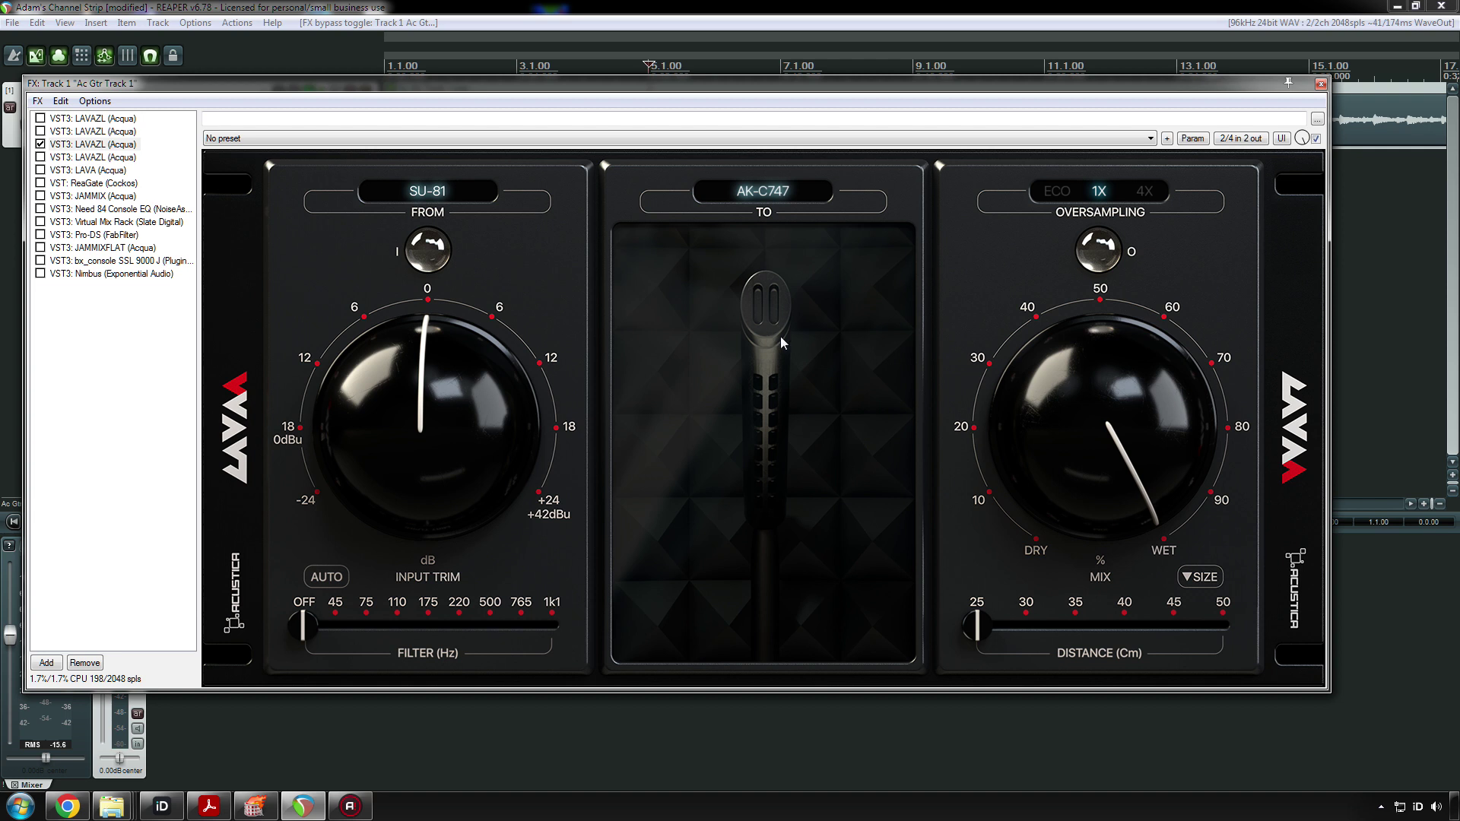
pyautogui.press('space')
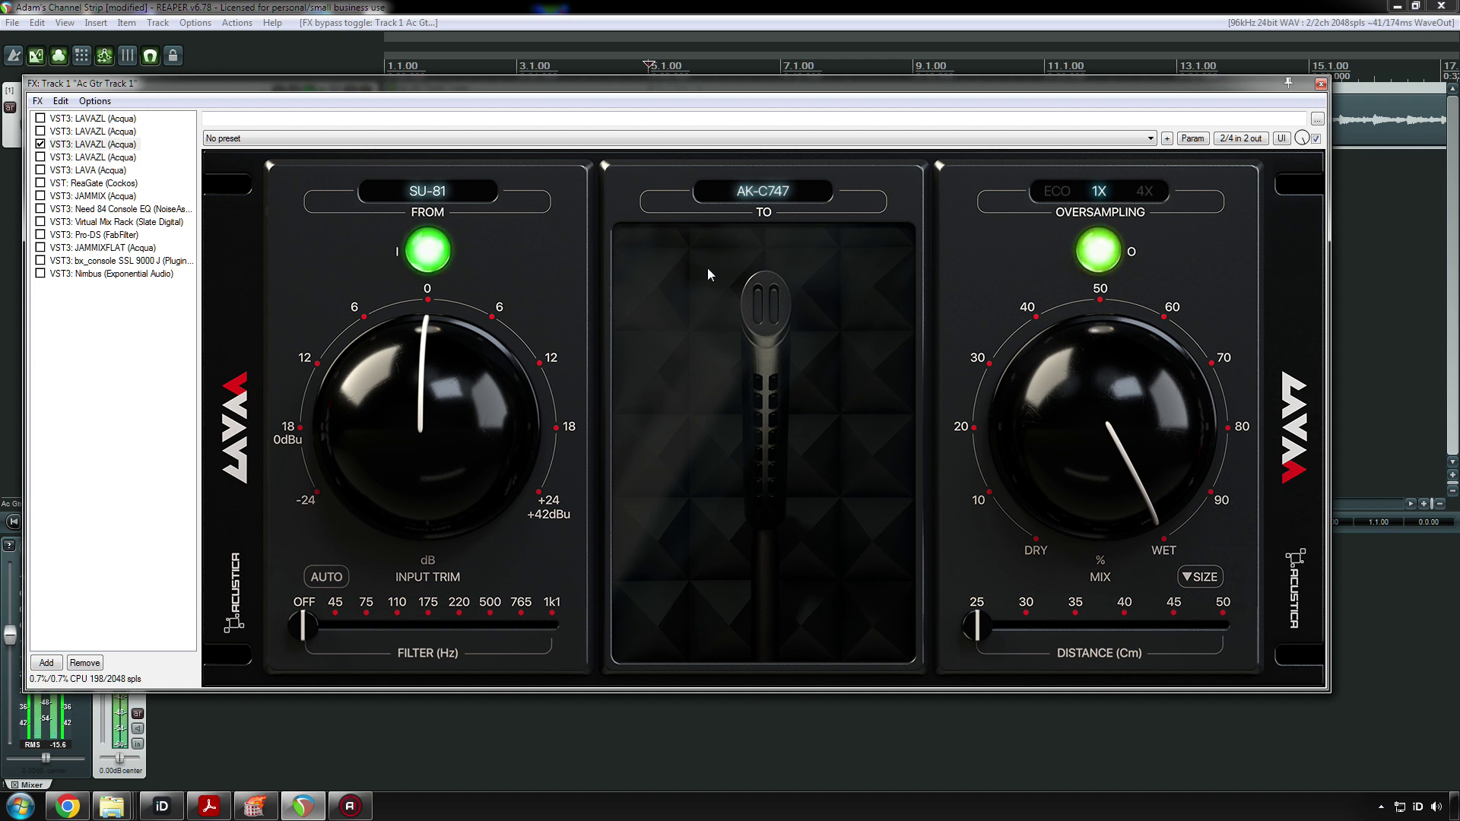
pyautogui.press('space')
# - Move the FX window below the track, change the target microphone to Beyerdynamic M810N and audition the guitar
pyautogui.moveTo(625, 83); pyautogui.dragTo(641, 161)
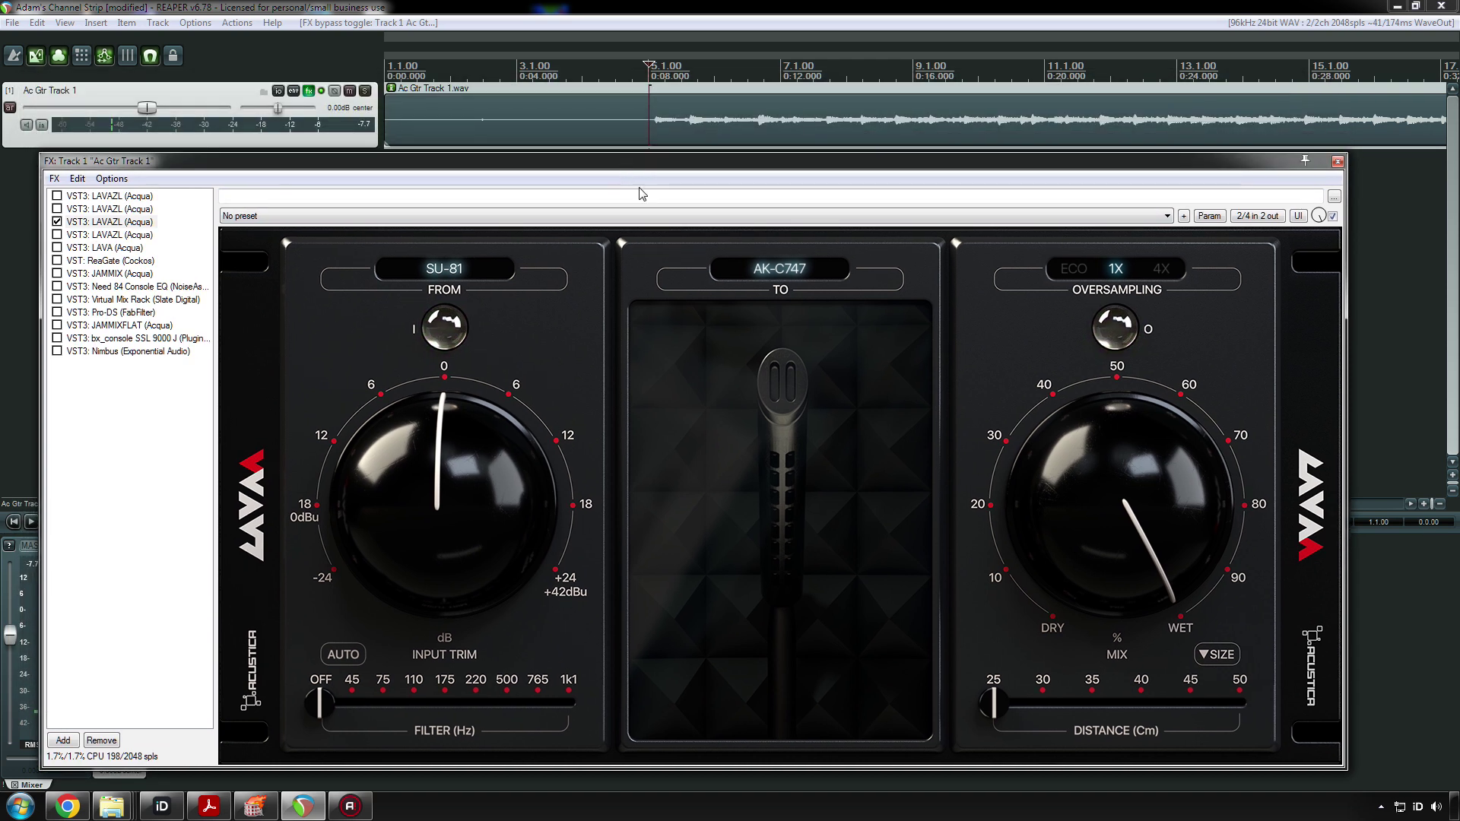
pyautogui.click(779, 268)
pyautogui.moveTo(798, 303)
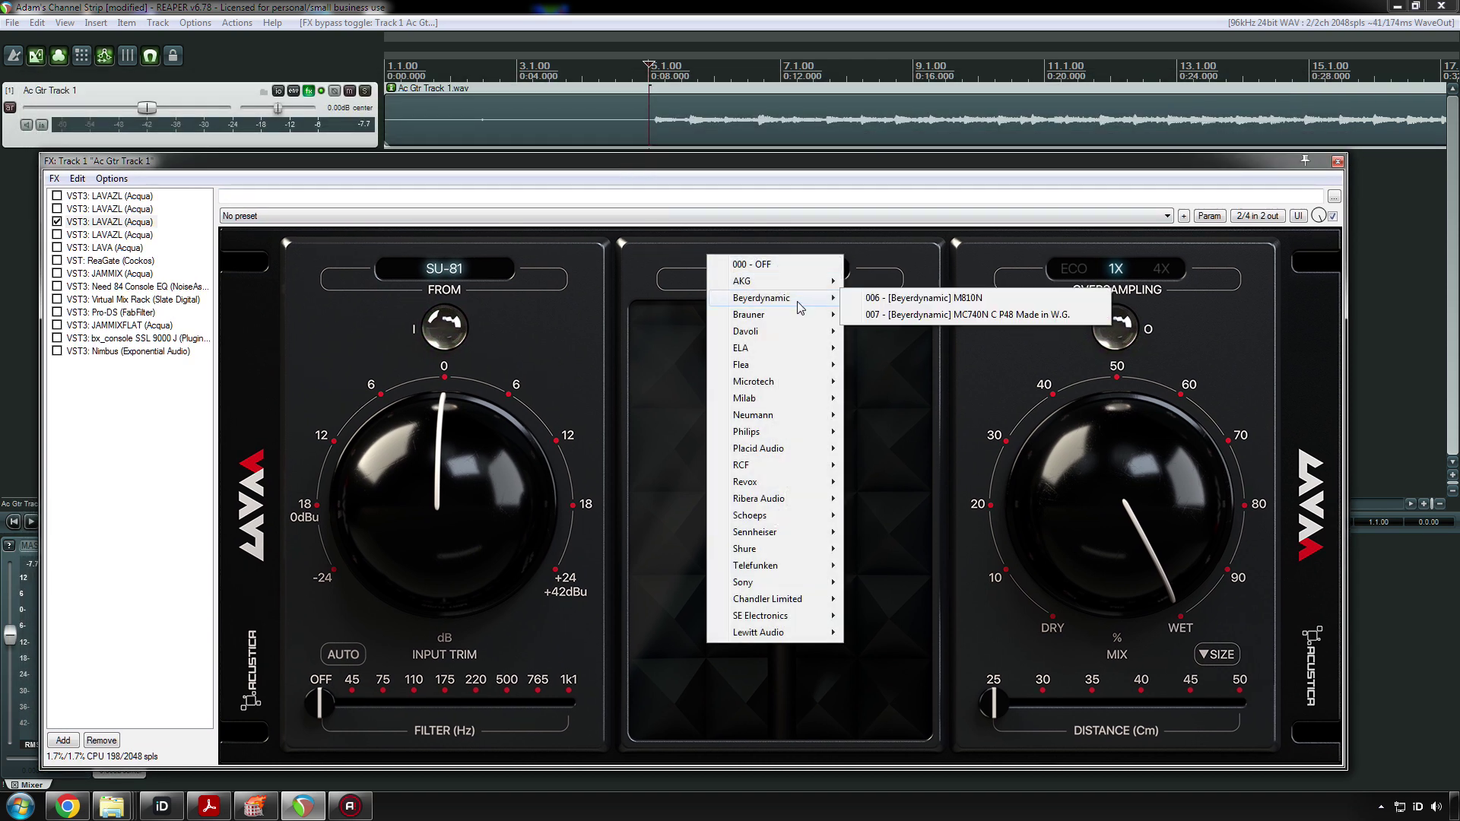
pyautogui.click(871, 298)
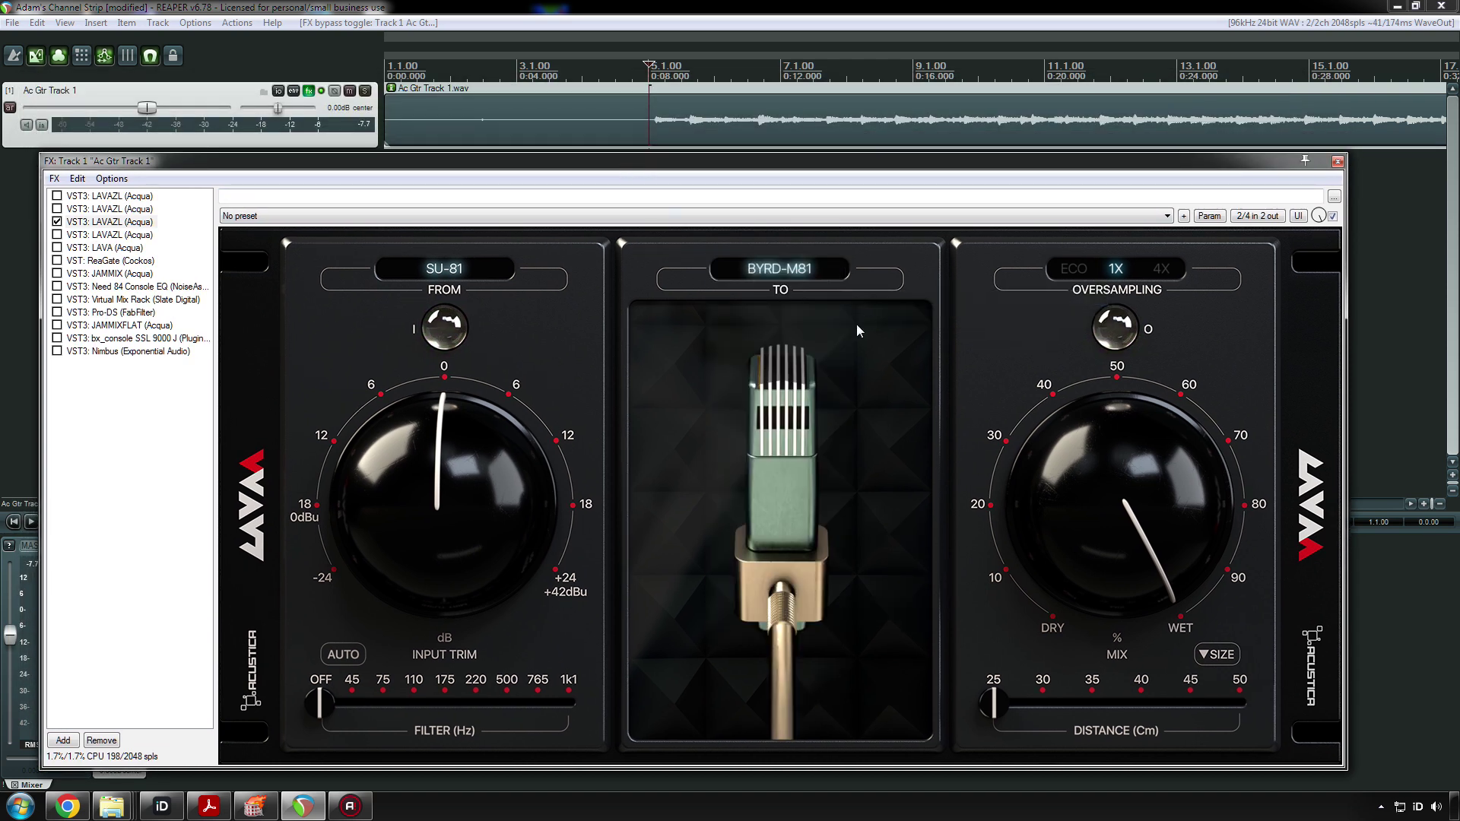
pyautogui.press('space')
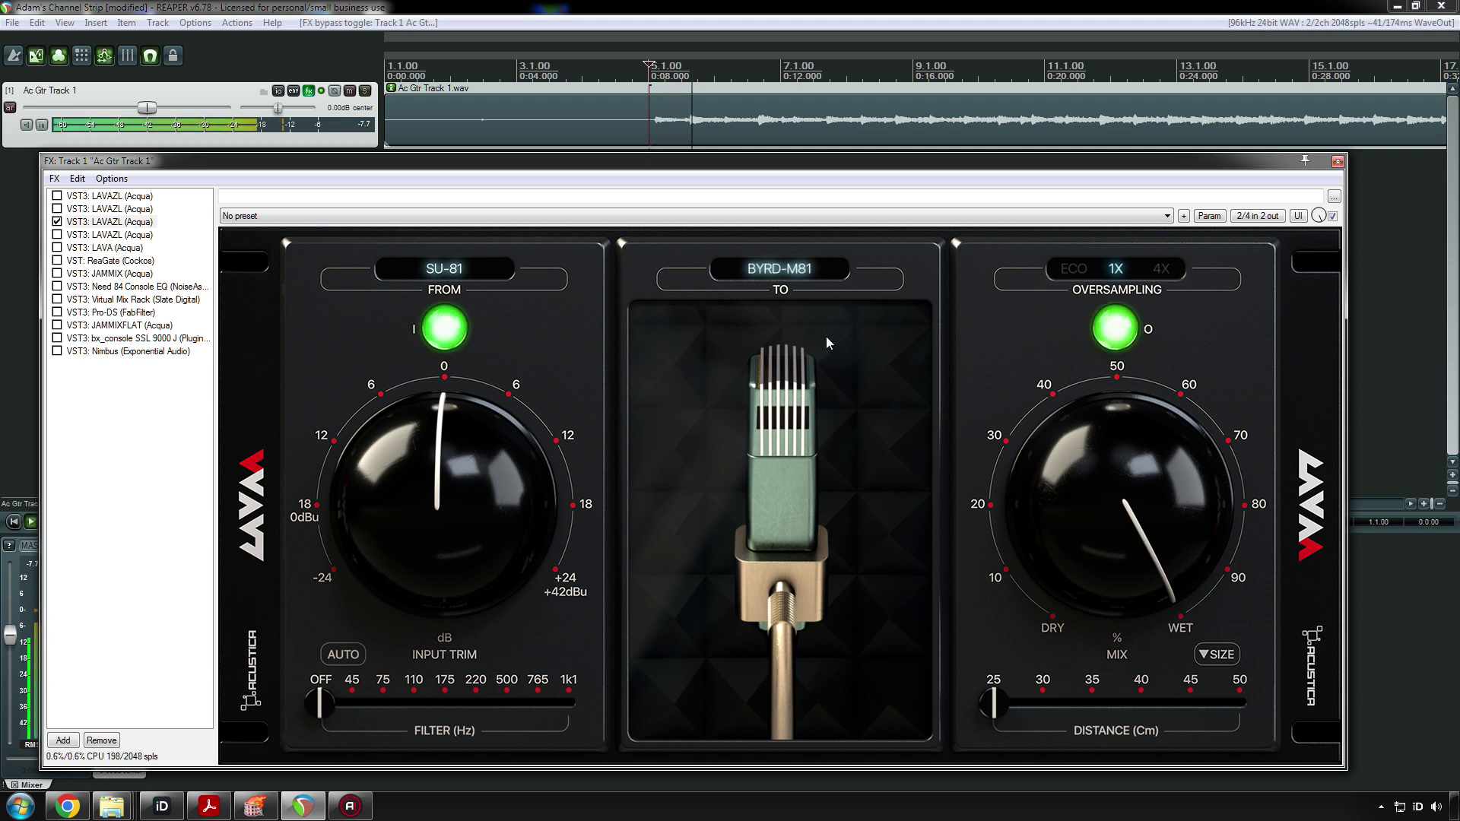
pyautogui.press('space')
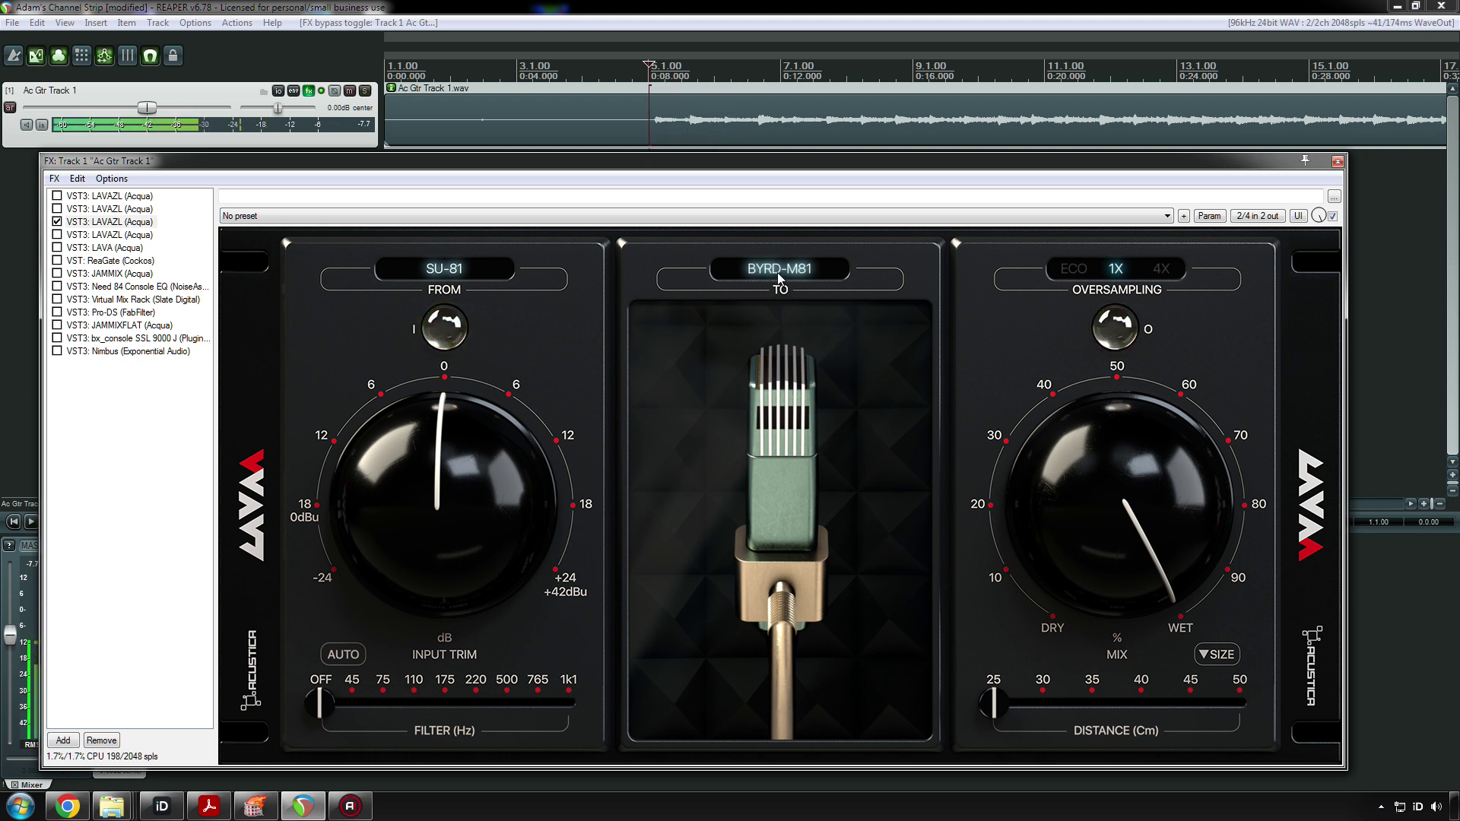
# - Change the target microphone to Beyerdynamic MC740N C P48 and audition the guitar with it
pyautogui.click(777, 289)
pyautogui.moveTo(768, 297)
pyautogui.click(873, 313)
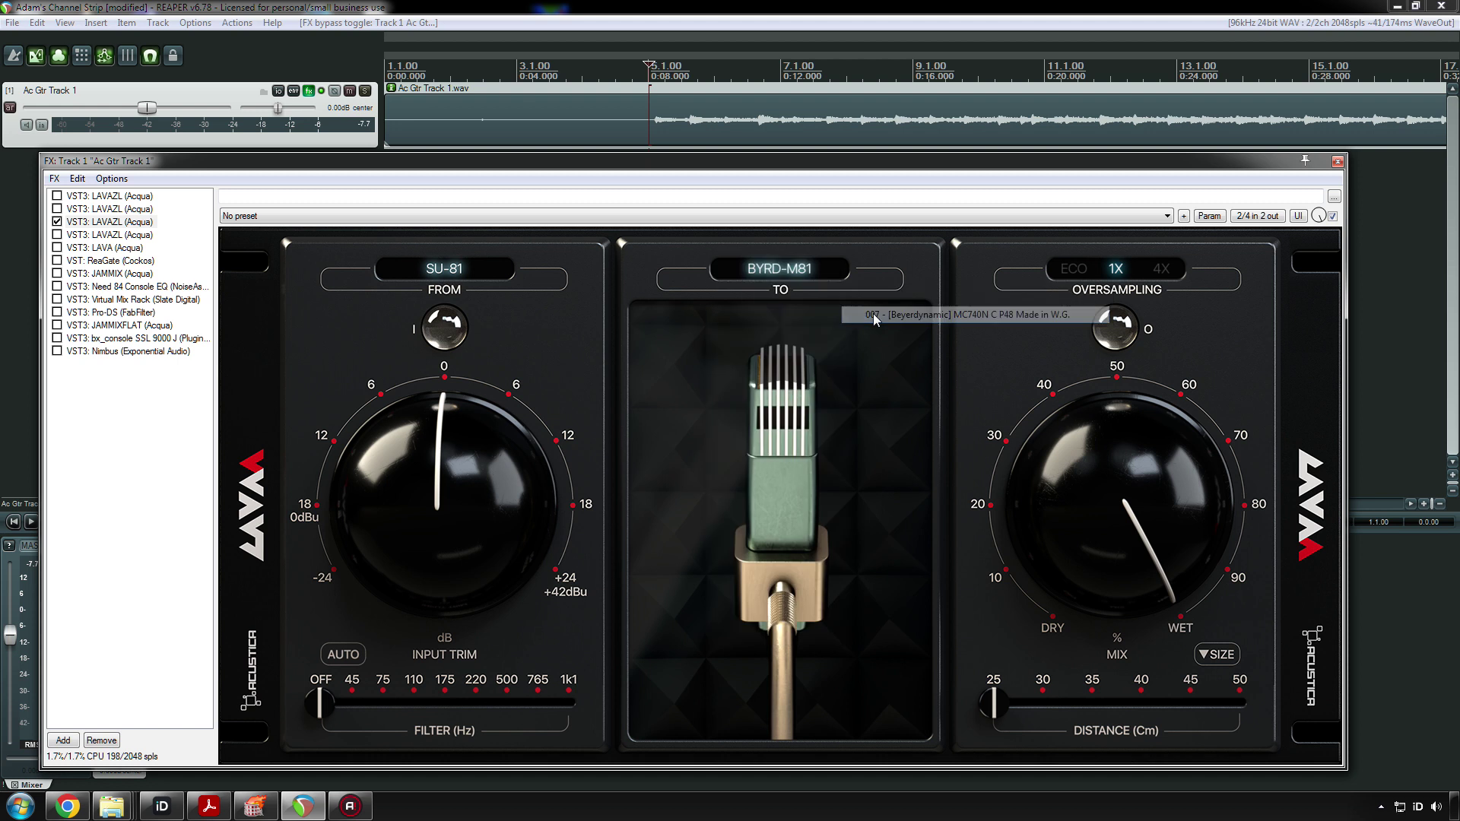
pyautogui.press('space')
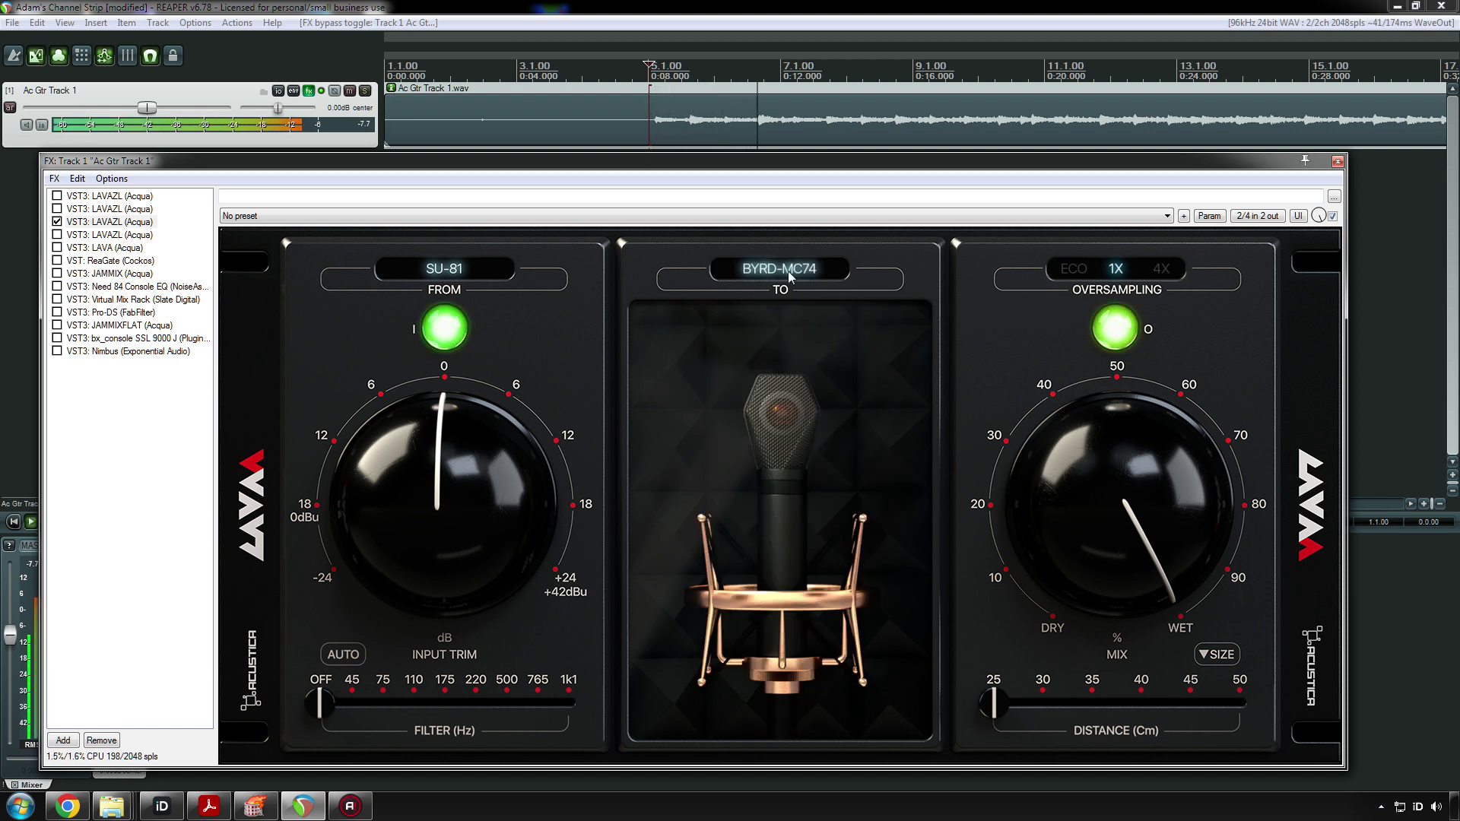
pyautogui.press('space')
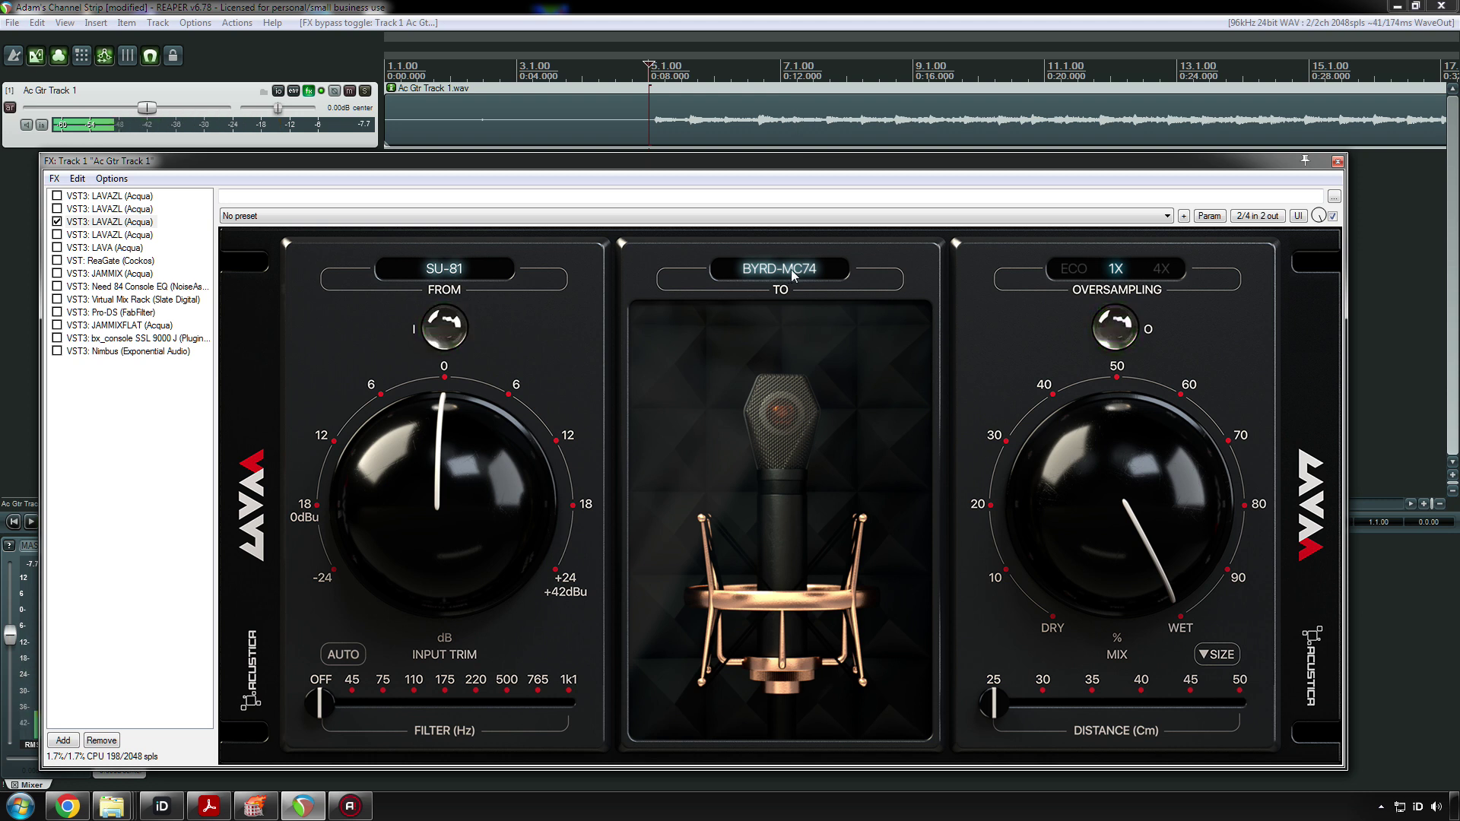
# - Change the target microphone to Brauner Phantom and play the guitar through it
pyautogui.click(791, 274)
pyautogui.moveTo(783, 306)
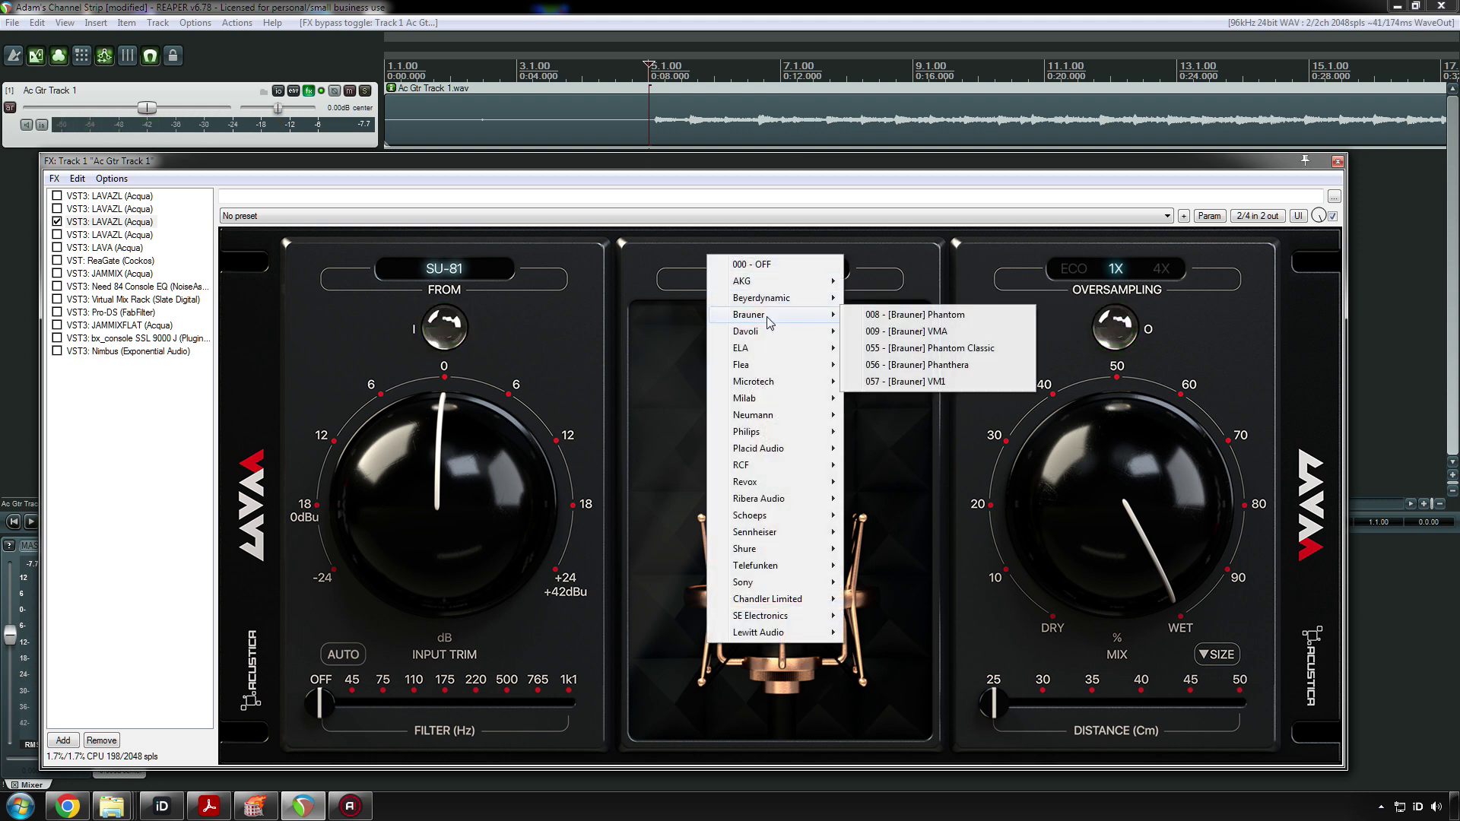
pyautogui.click(884, 321)
pyautogui.press('space')
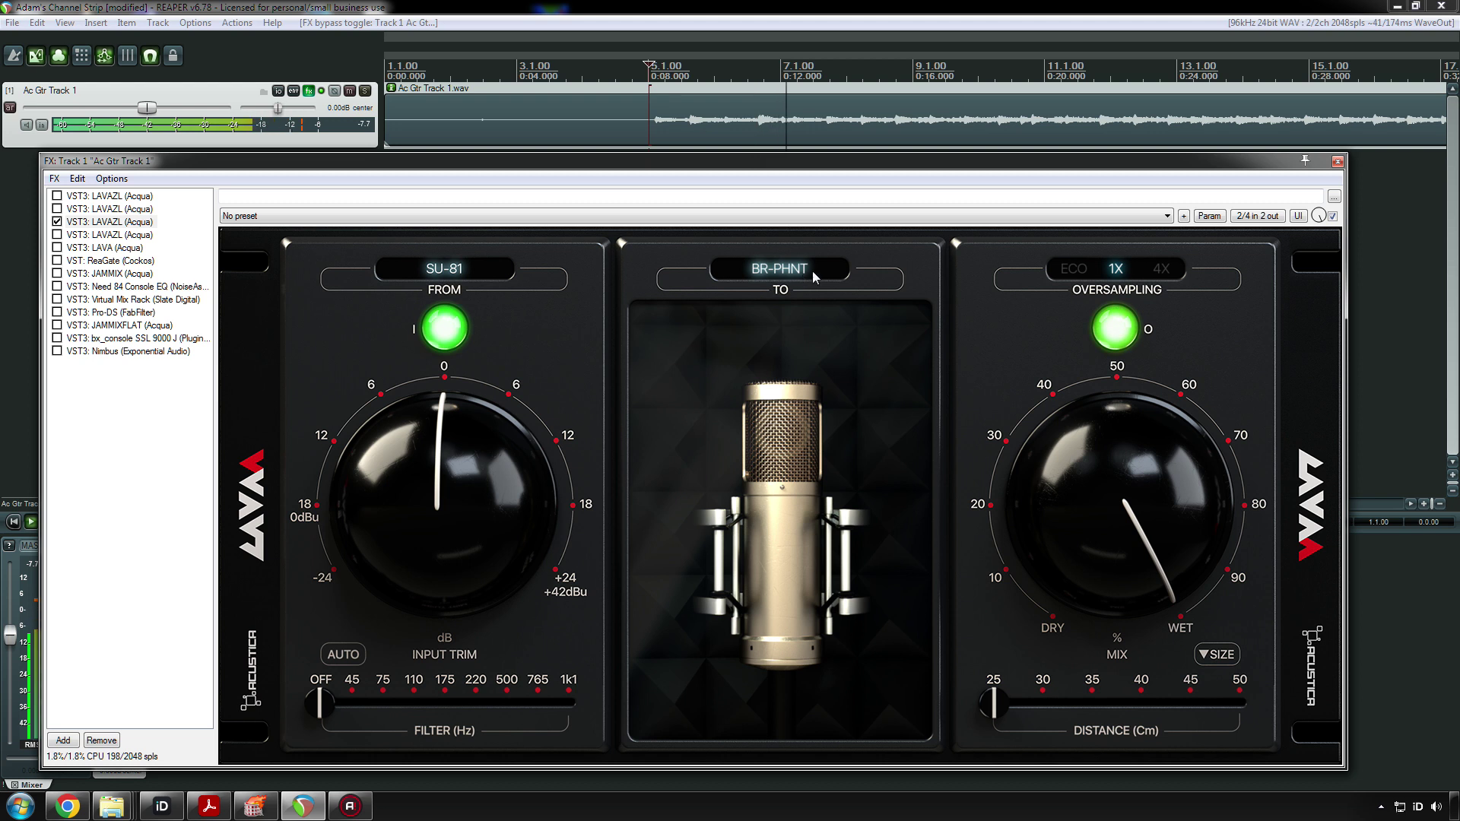
# - Change the target microphone to Brauner VMA and audition the guitar with it
pyautogui.press('space')
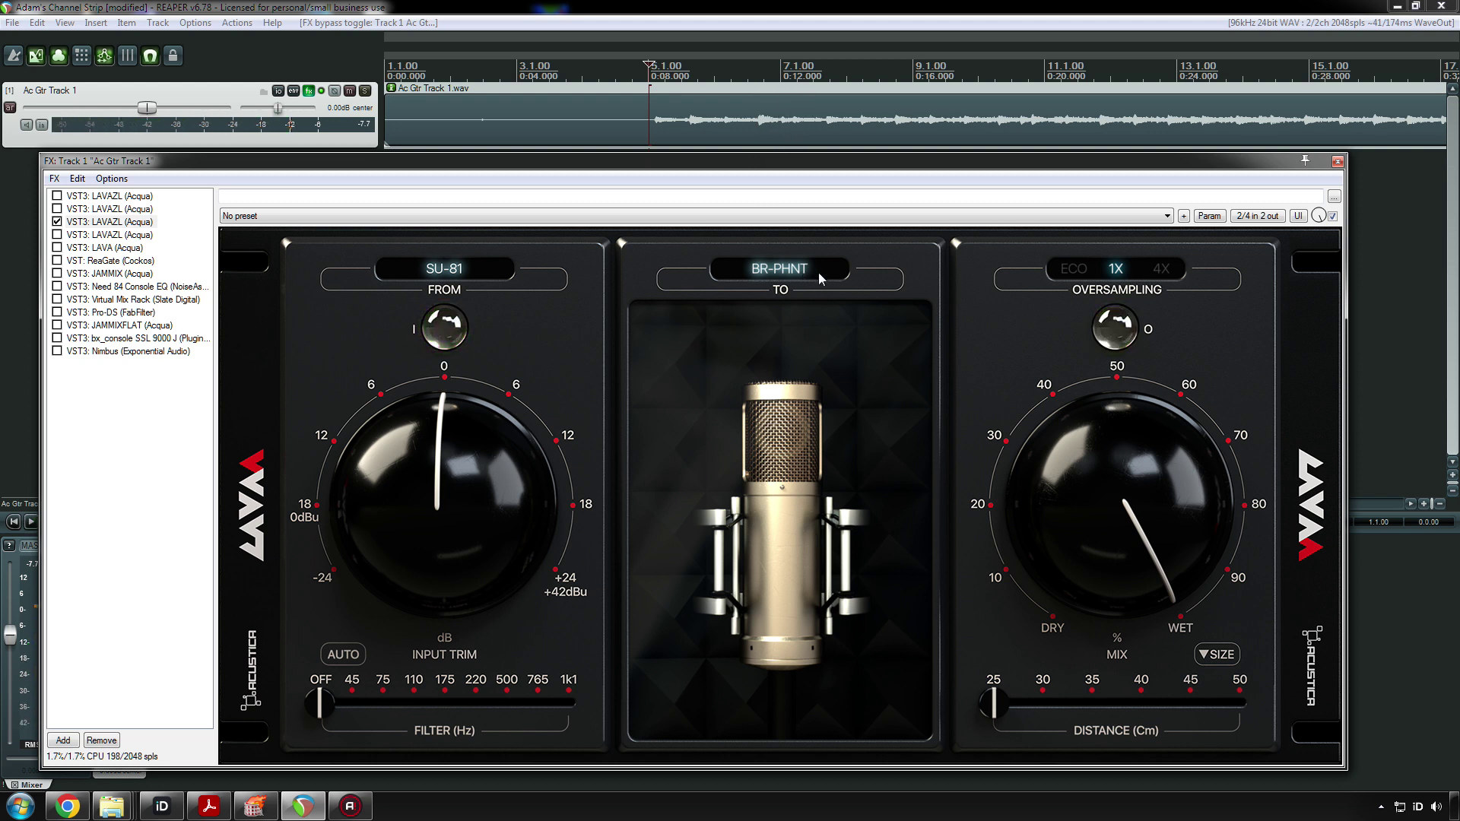
pyautogui.click(818, 272)
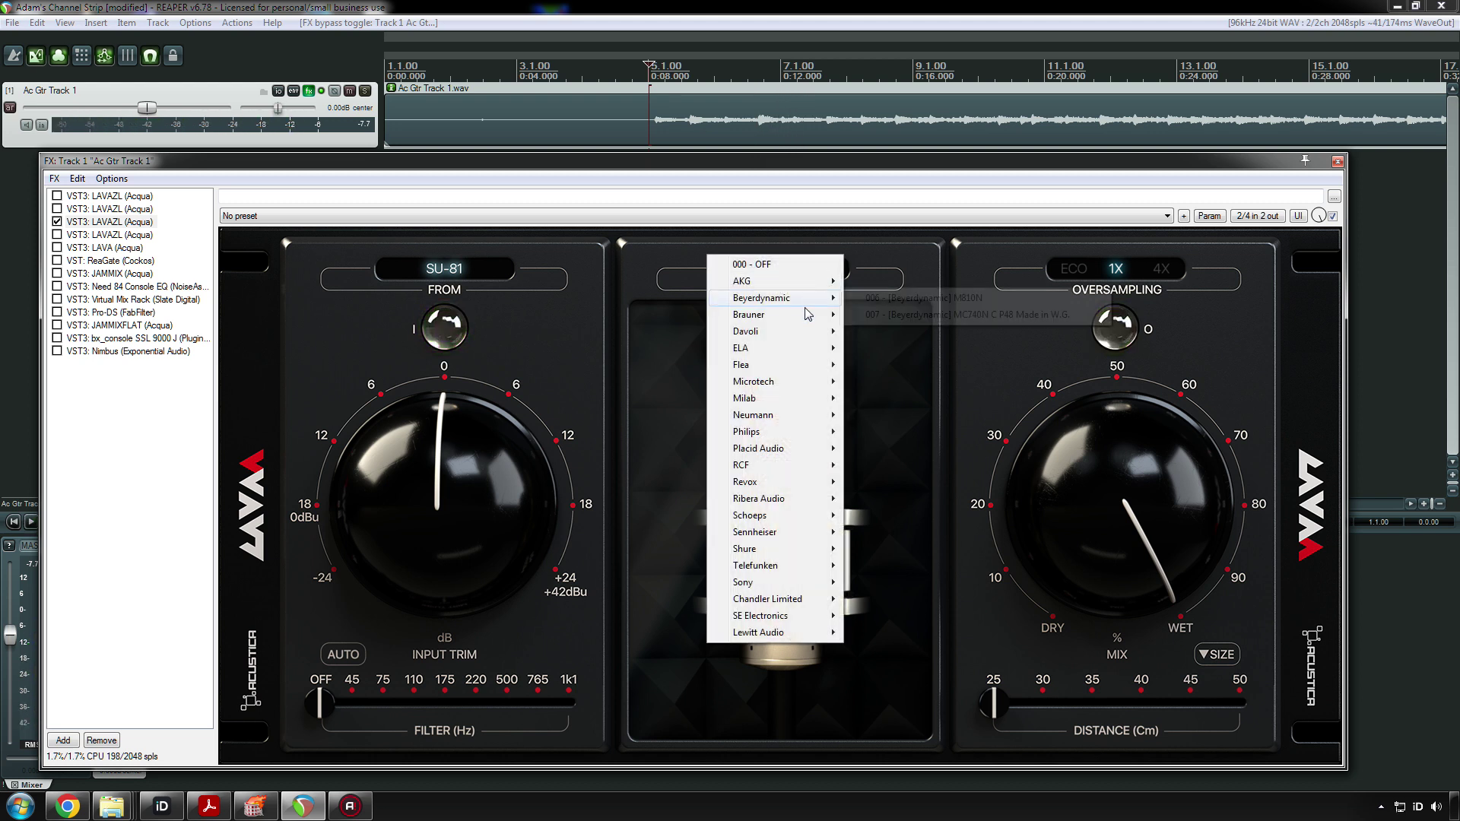
pyautogui.click(903, 331)
pyautogui.press('space')
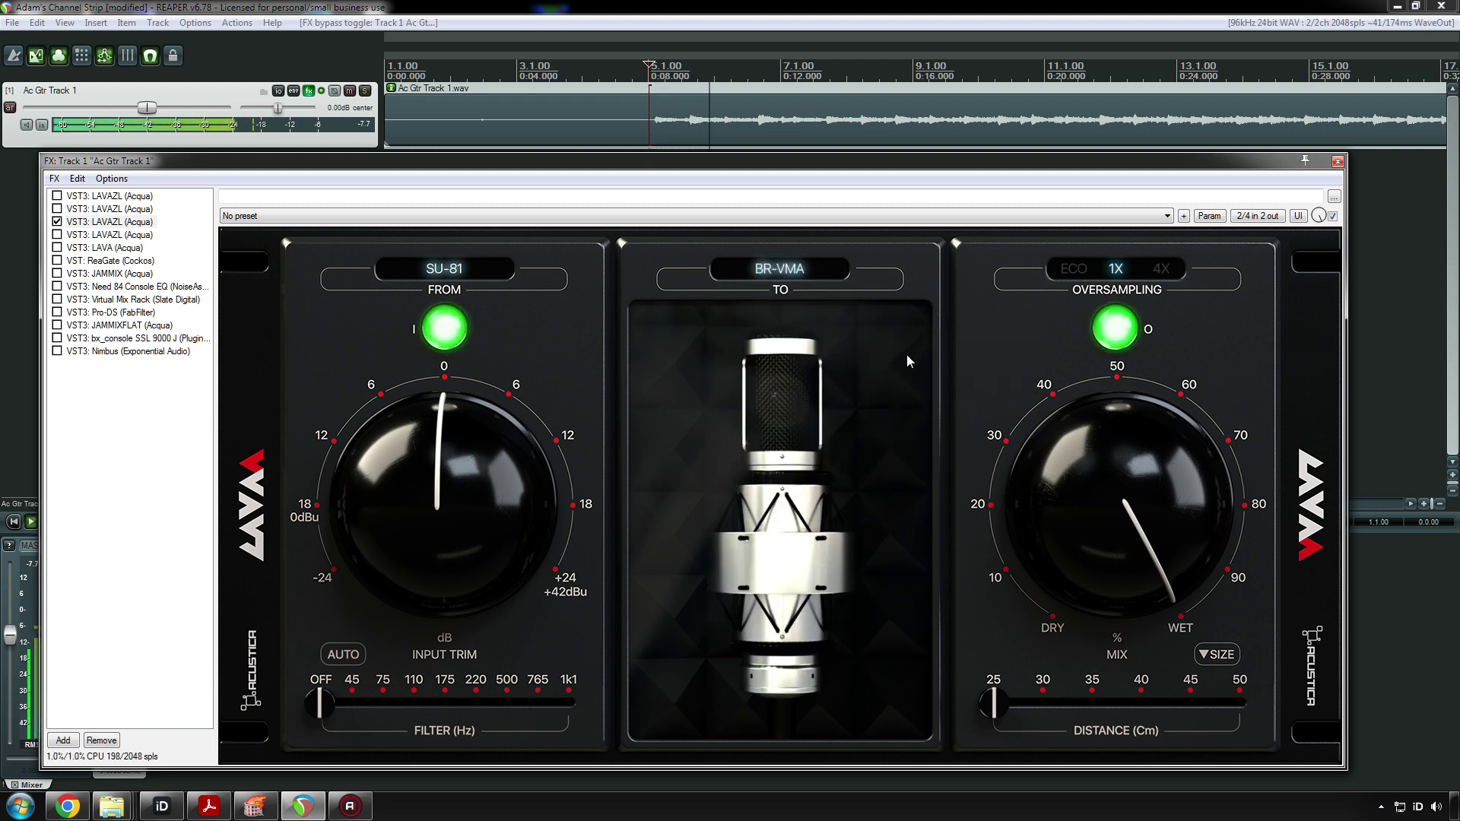
pyautogui.press('space')
# - Change the target microphone to the Brauner BR-PHNTC model and play the guitar through it
pyautogui.click(780, 269)
pyautogui.moveTo(792, 309)
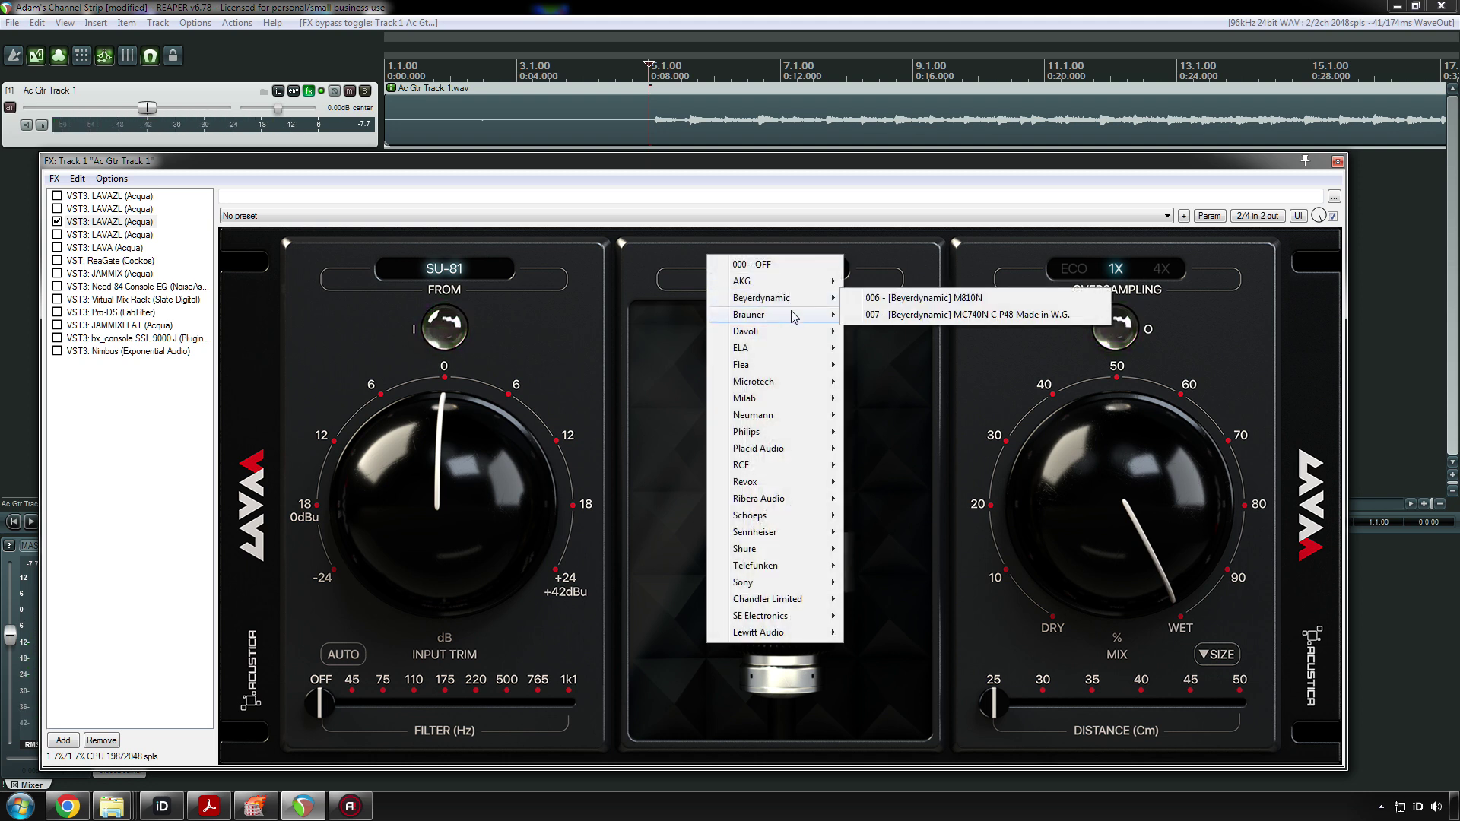
pyautogui.click(891, 348)
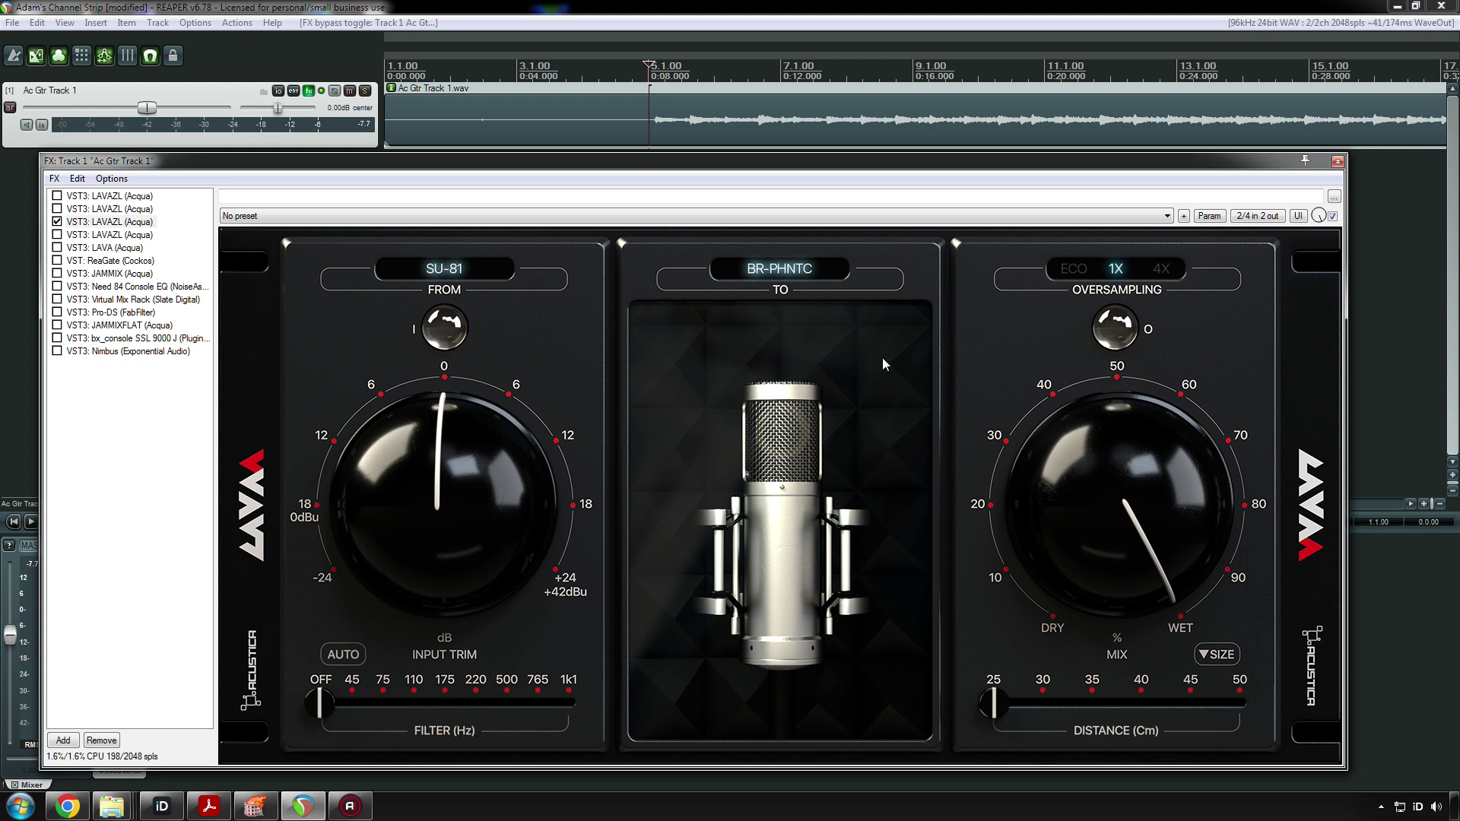
pyautogui.press('space')
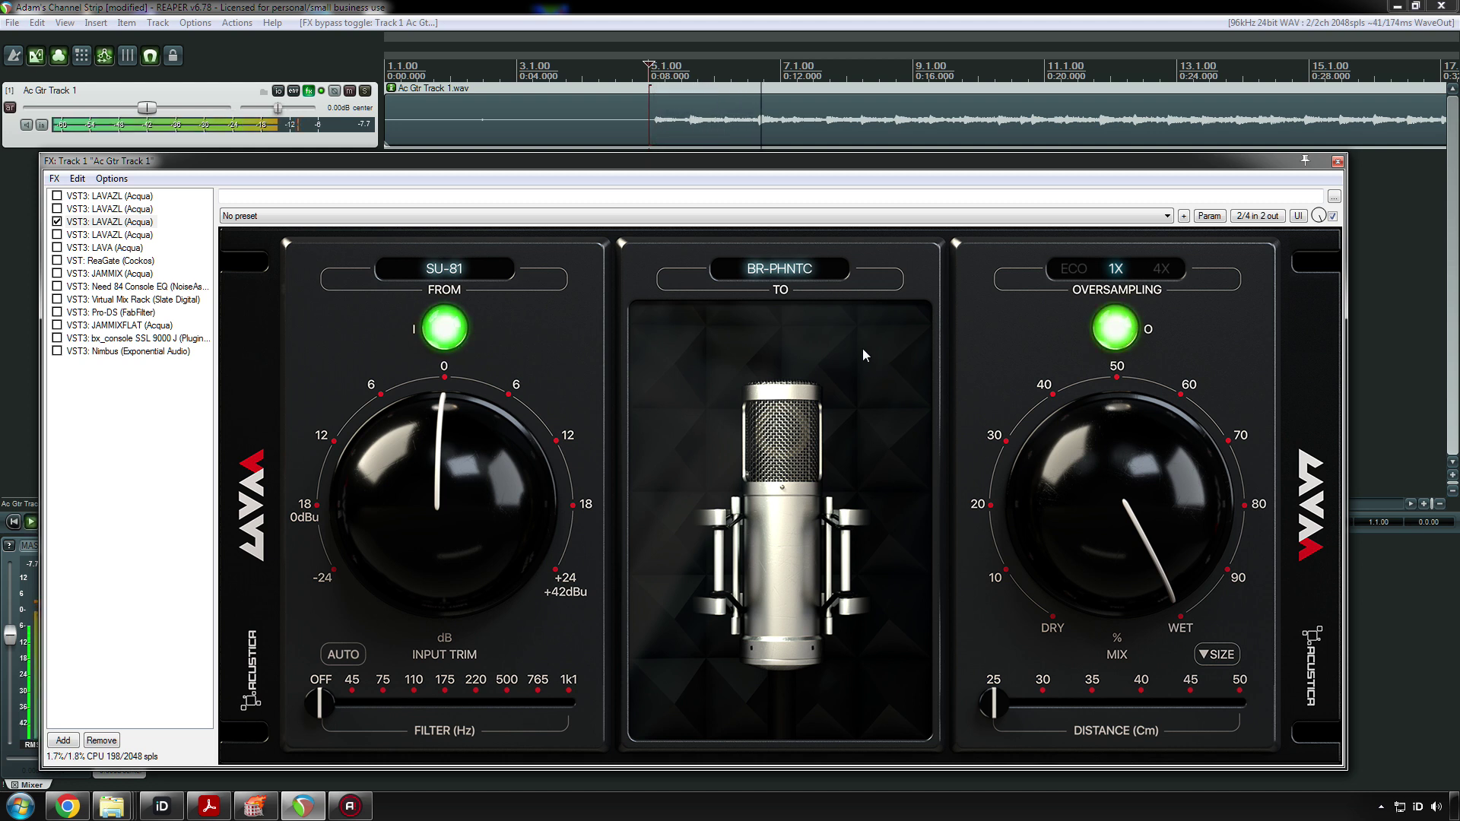
pyautogui.press('space')
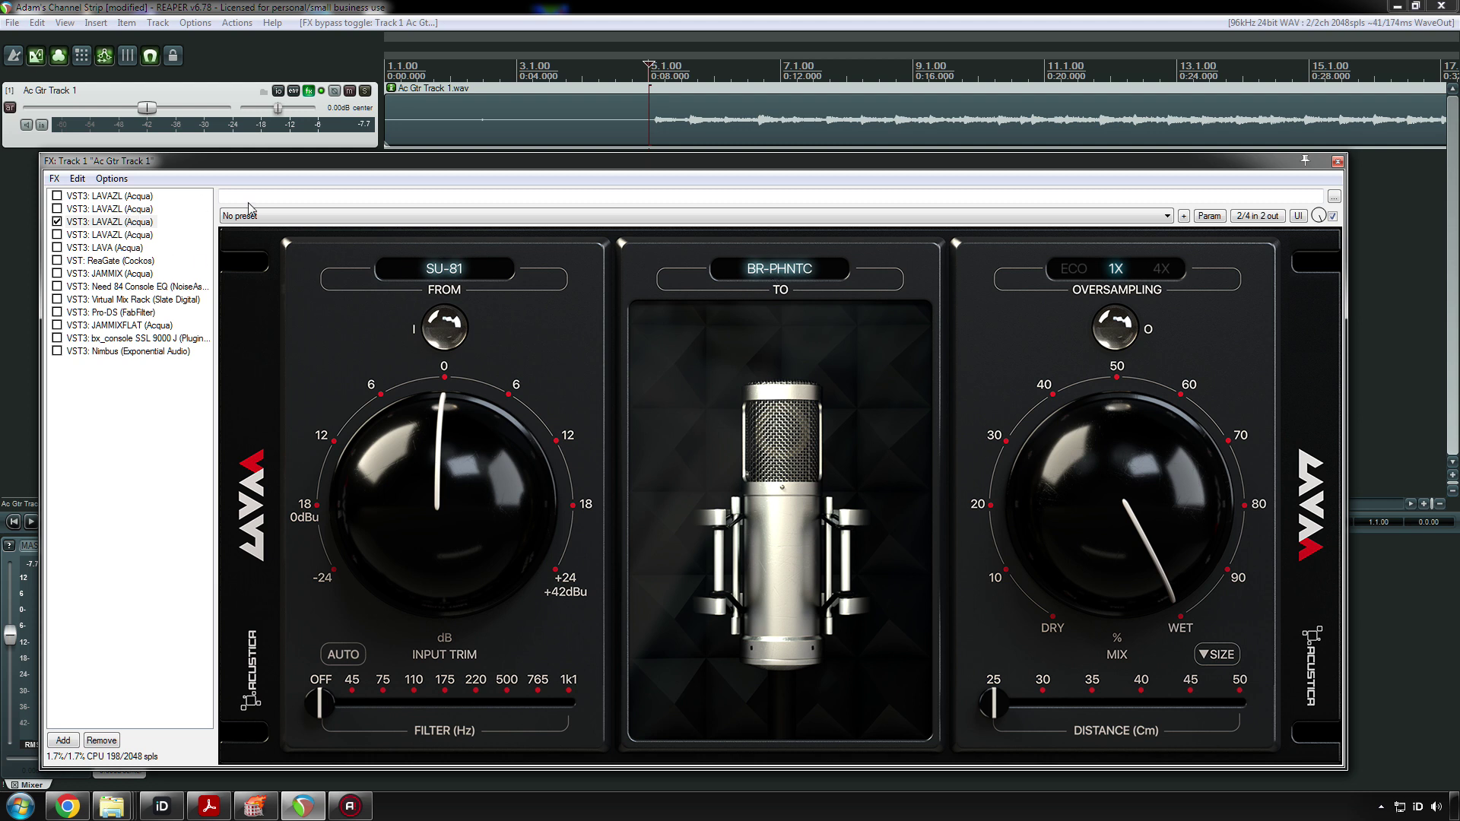
# - Bypass the third LAVAZL instance and activate the fourth one in its place
pyautogui.click(114, 235)
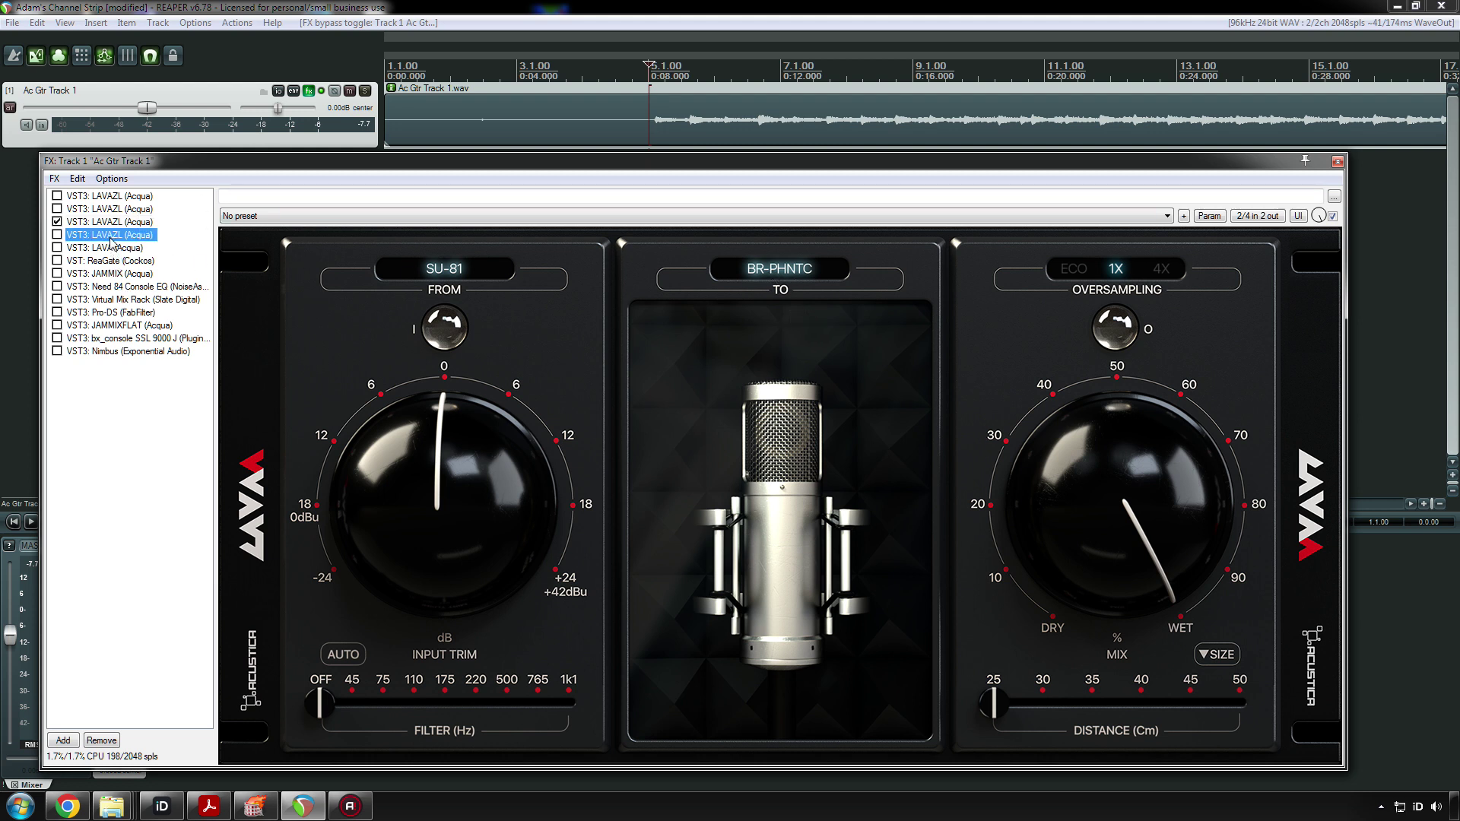
pyautogui.click(57, 221)
pyautogui.click(57, 234)
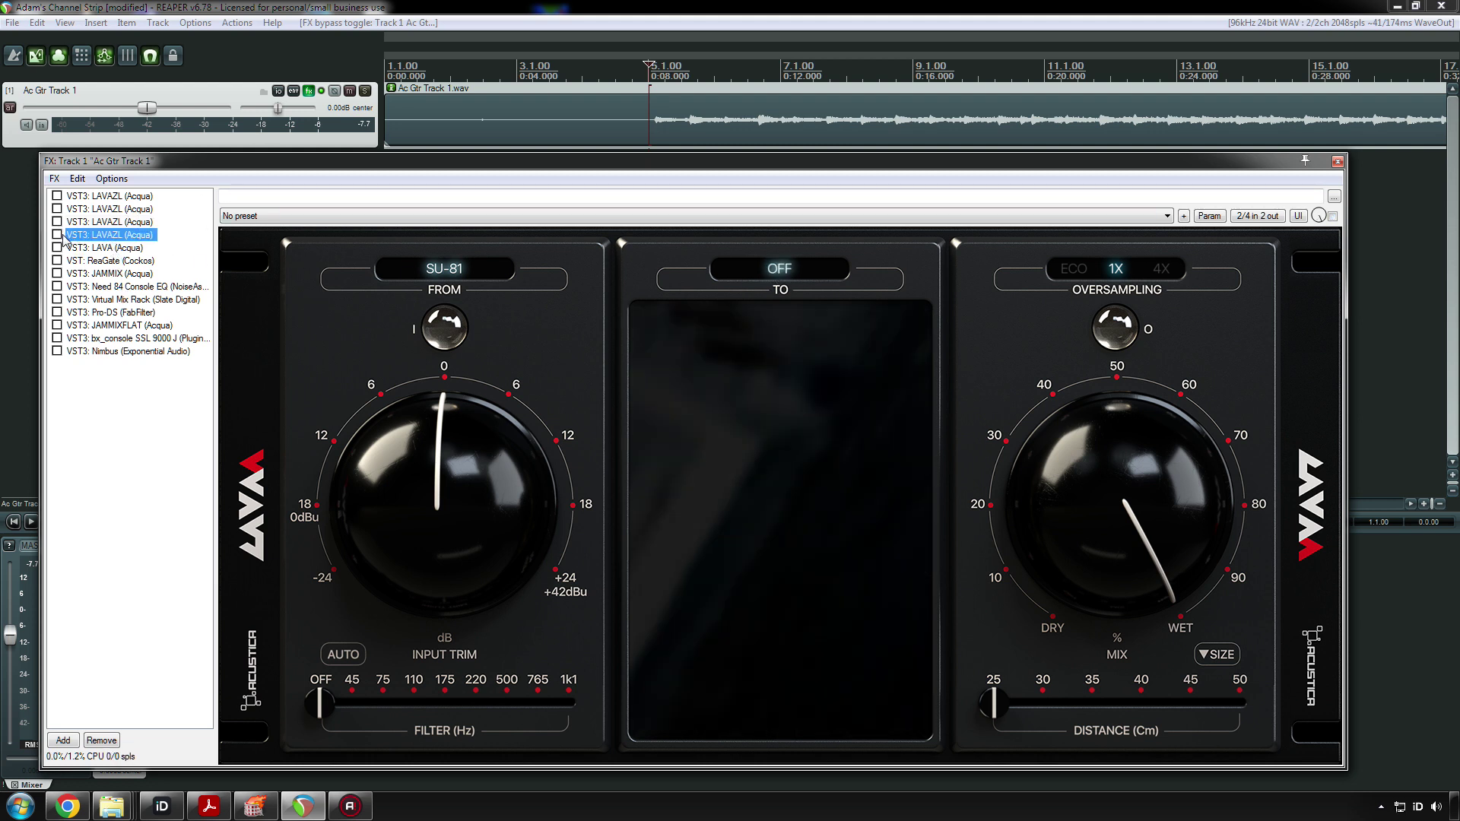
# - Set the fourth LAVAZL instance's target microphone to SE Electronics RNR1 and audition the guitar with it
pyautogui.click(714, 265)
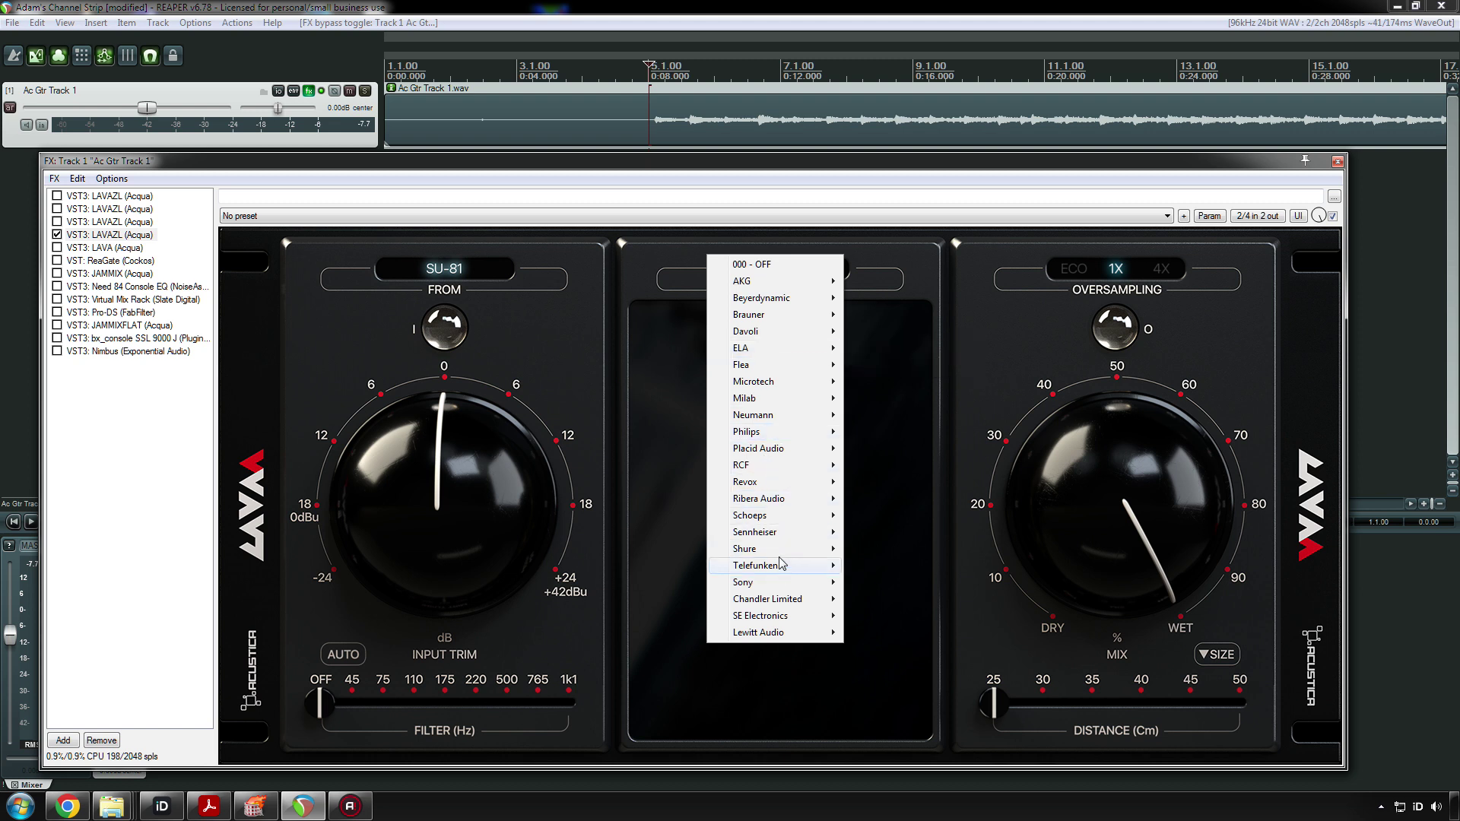
pyautogui.moveTo(792, 621)
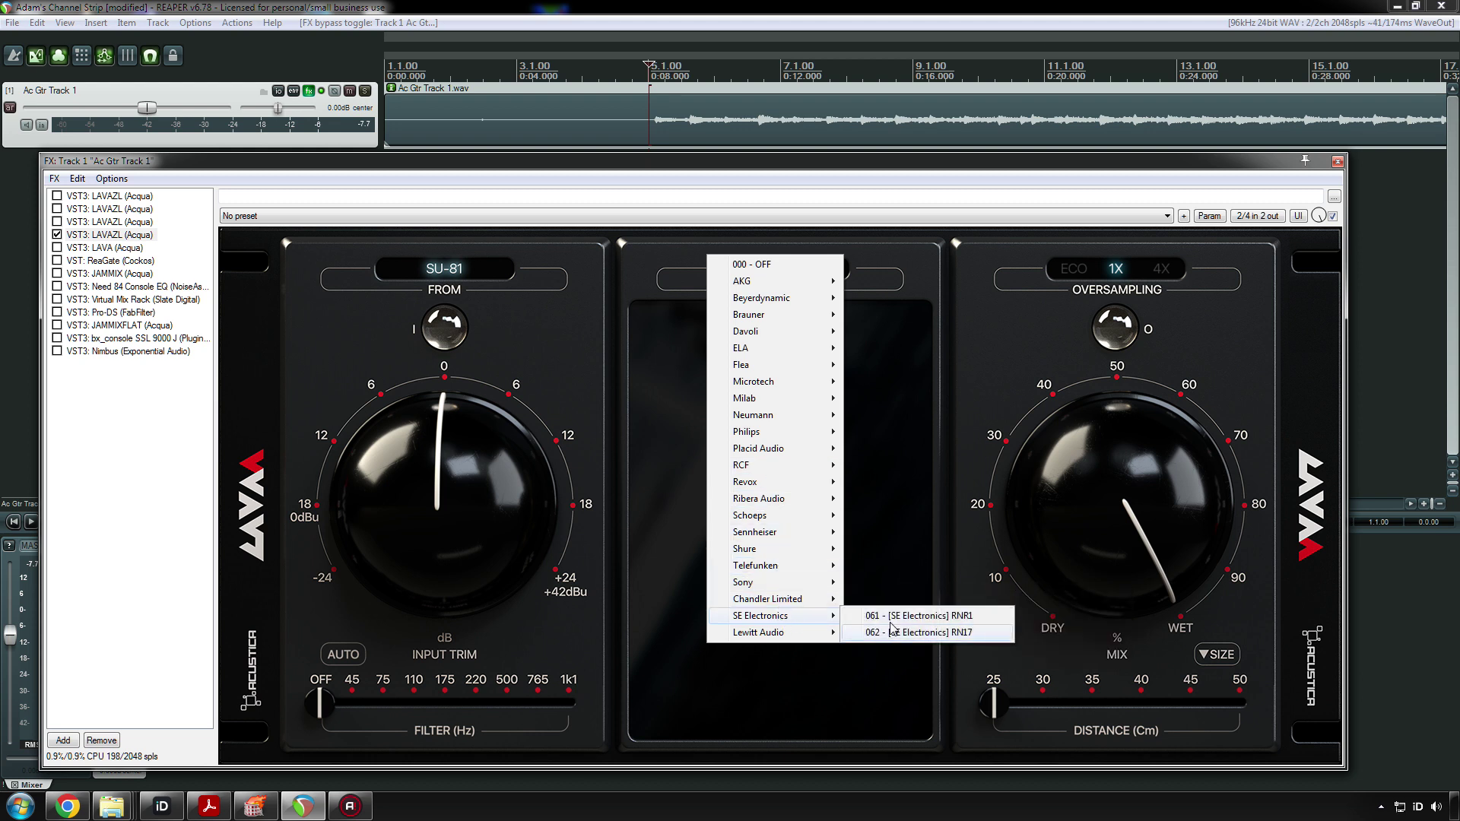
pyautogui.click(888, 614)
pyautogui.press('space')
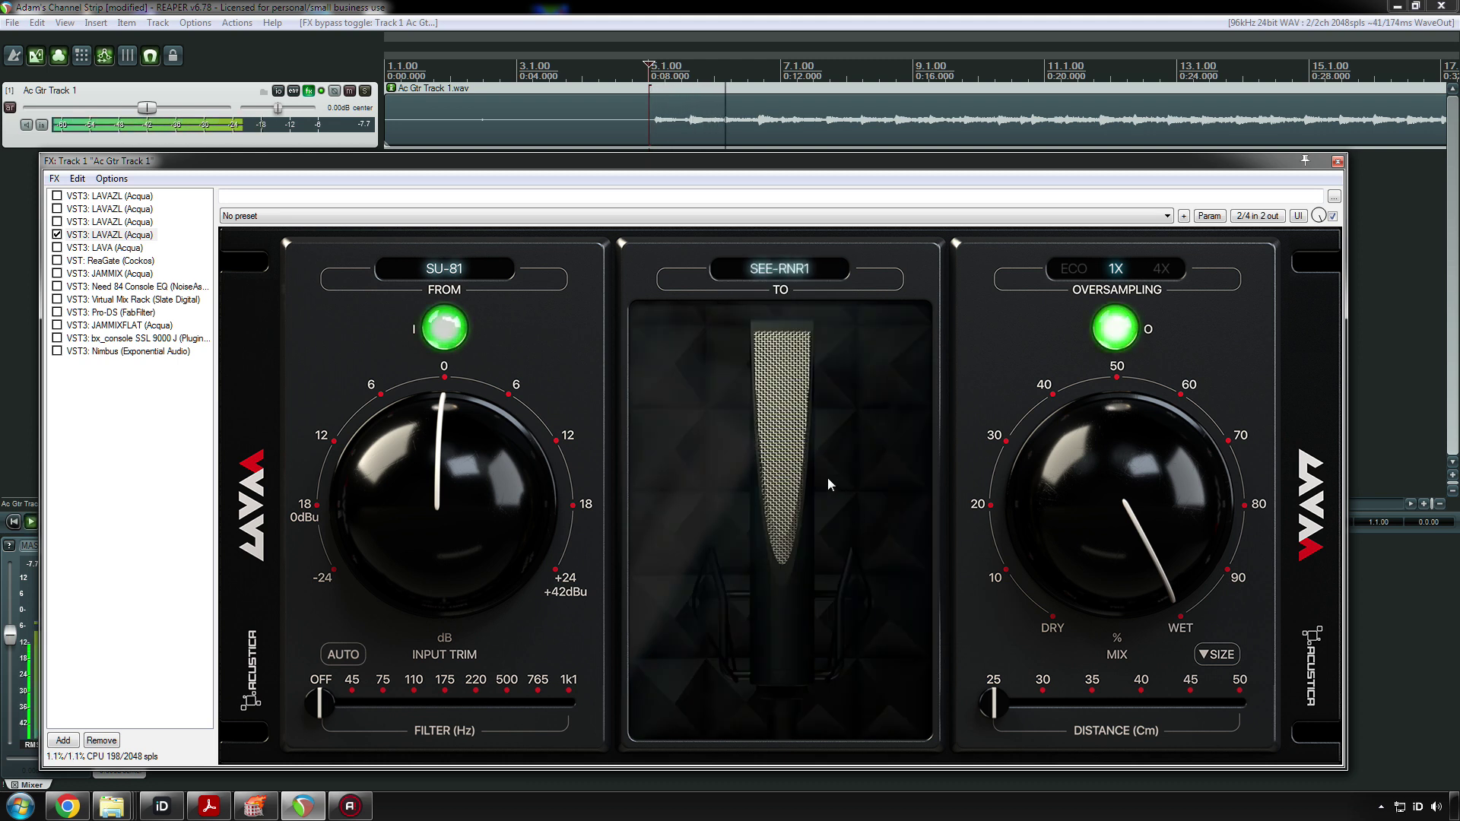
pyautogui.press('space')
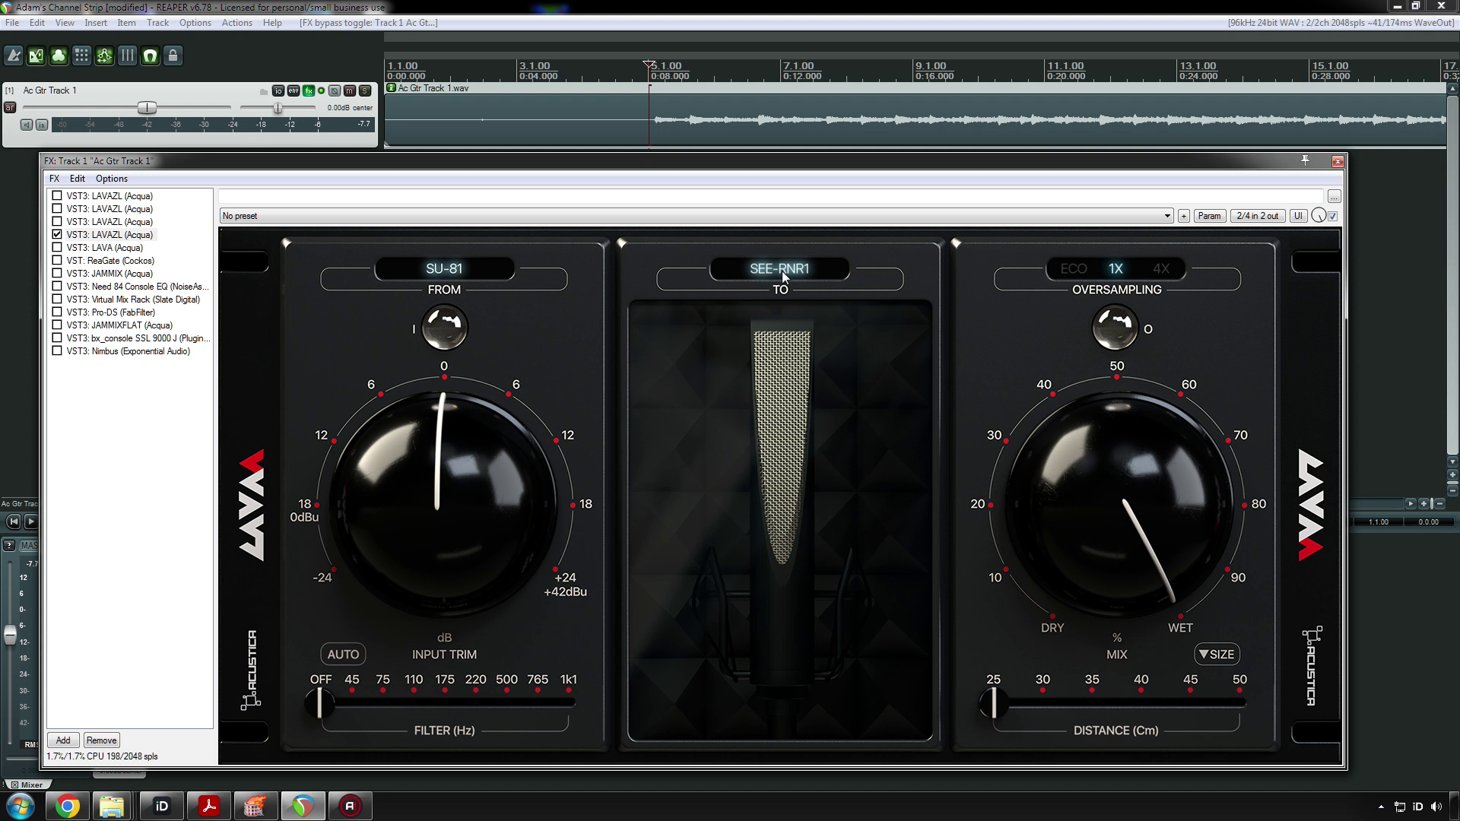
# - Change the target microphone to SE Electronics RN17 and audition the guitar with it
pyautogui.click(784, 276)
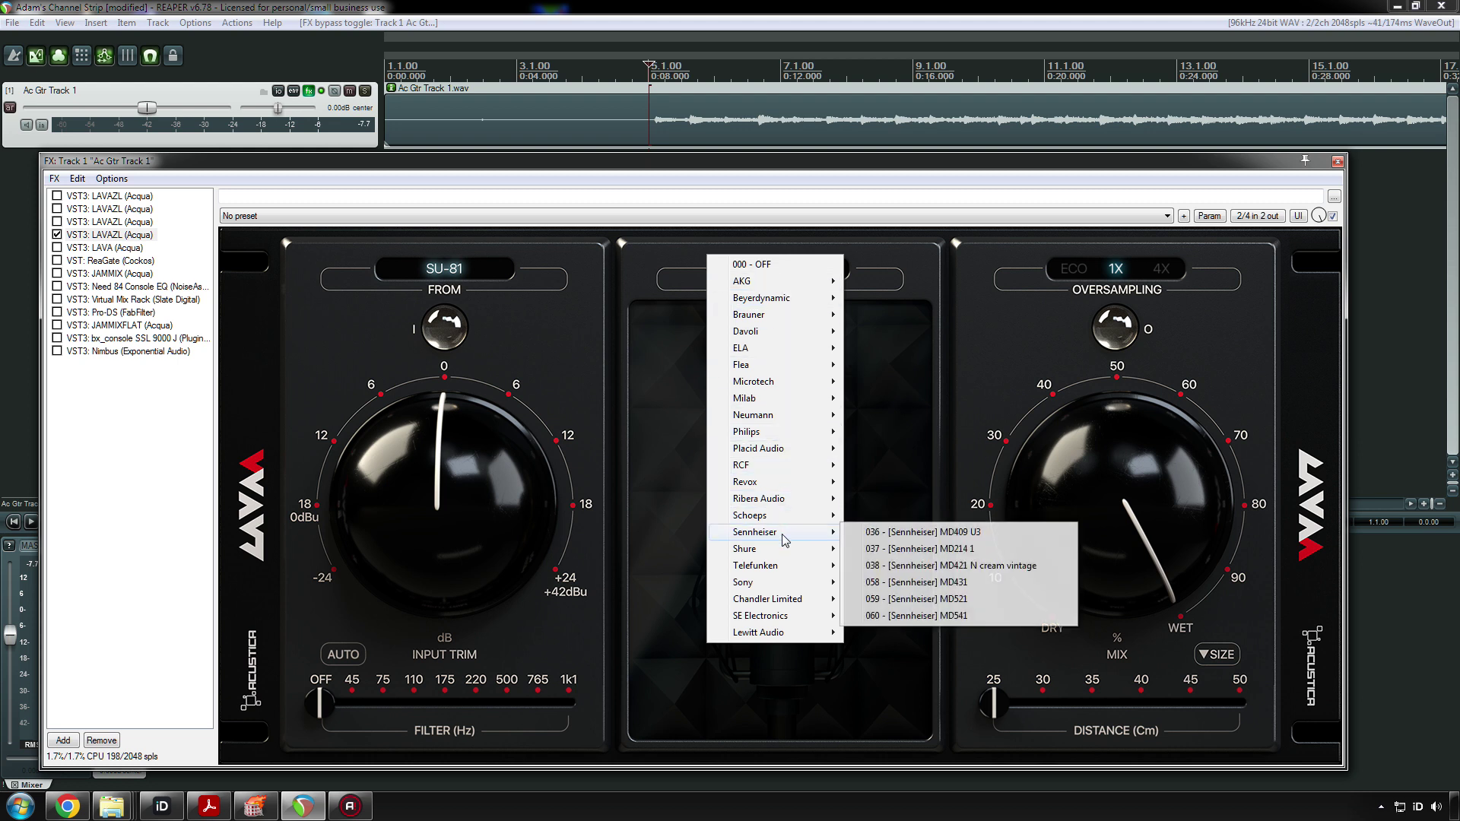
pyautogui.moveTo(784, 583)
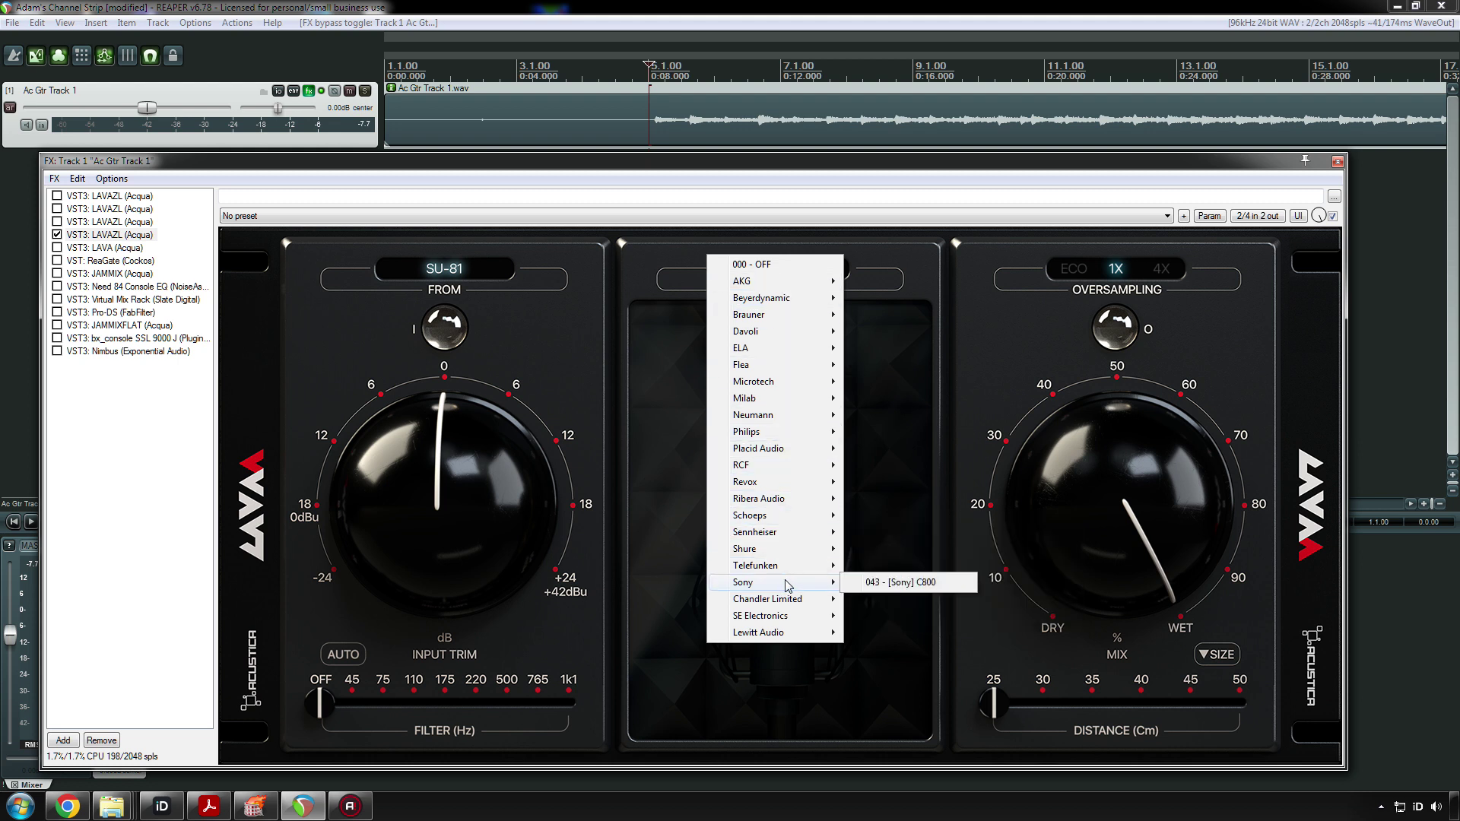
pyautogui.moveTo(799, 616)
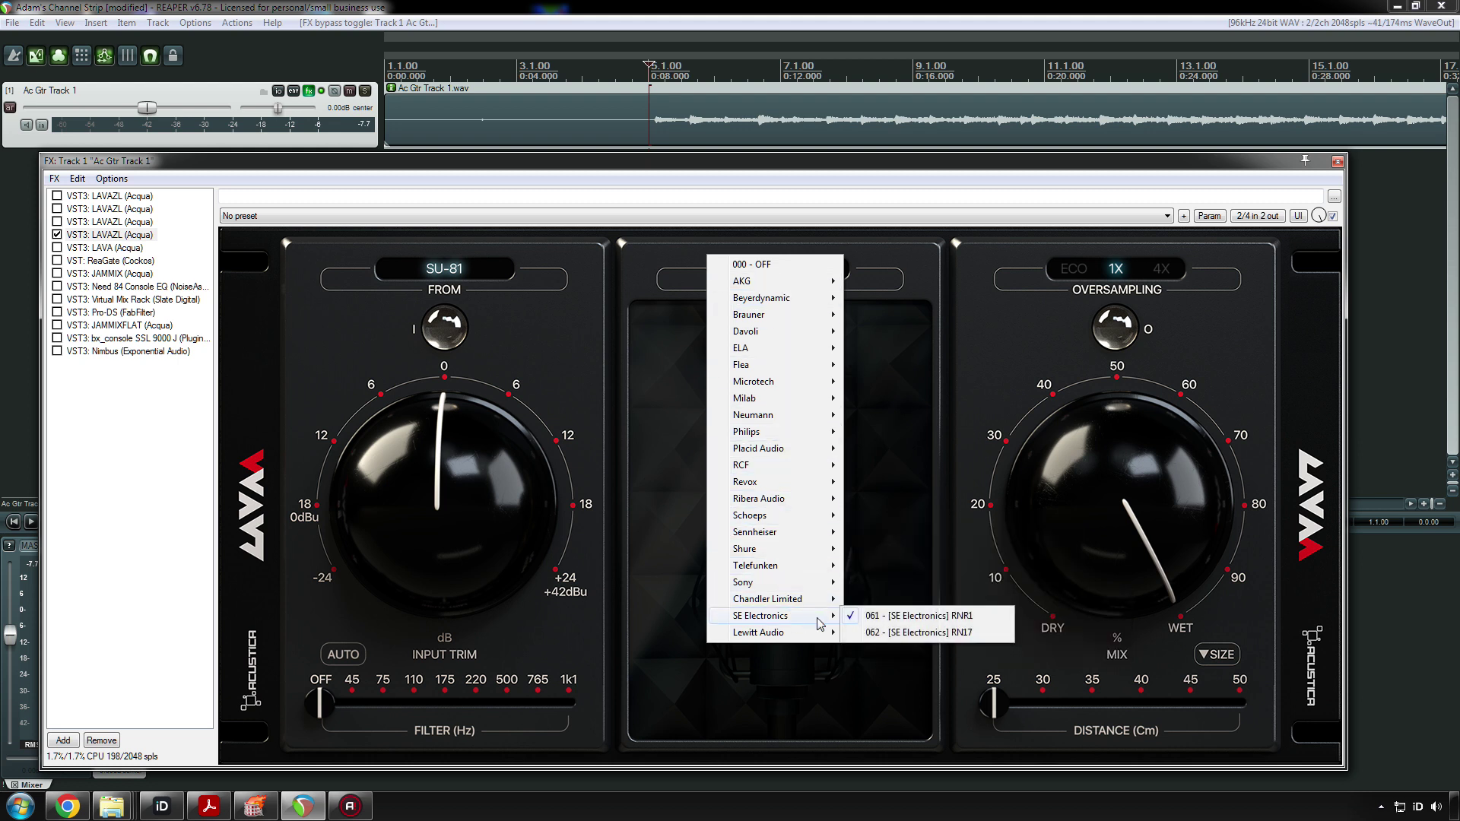
pyautogui.click(891, 635)
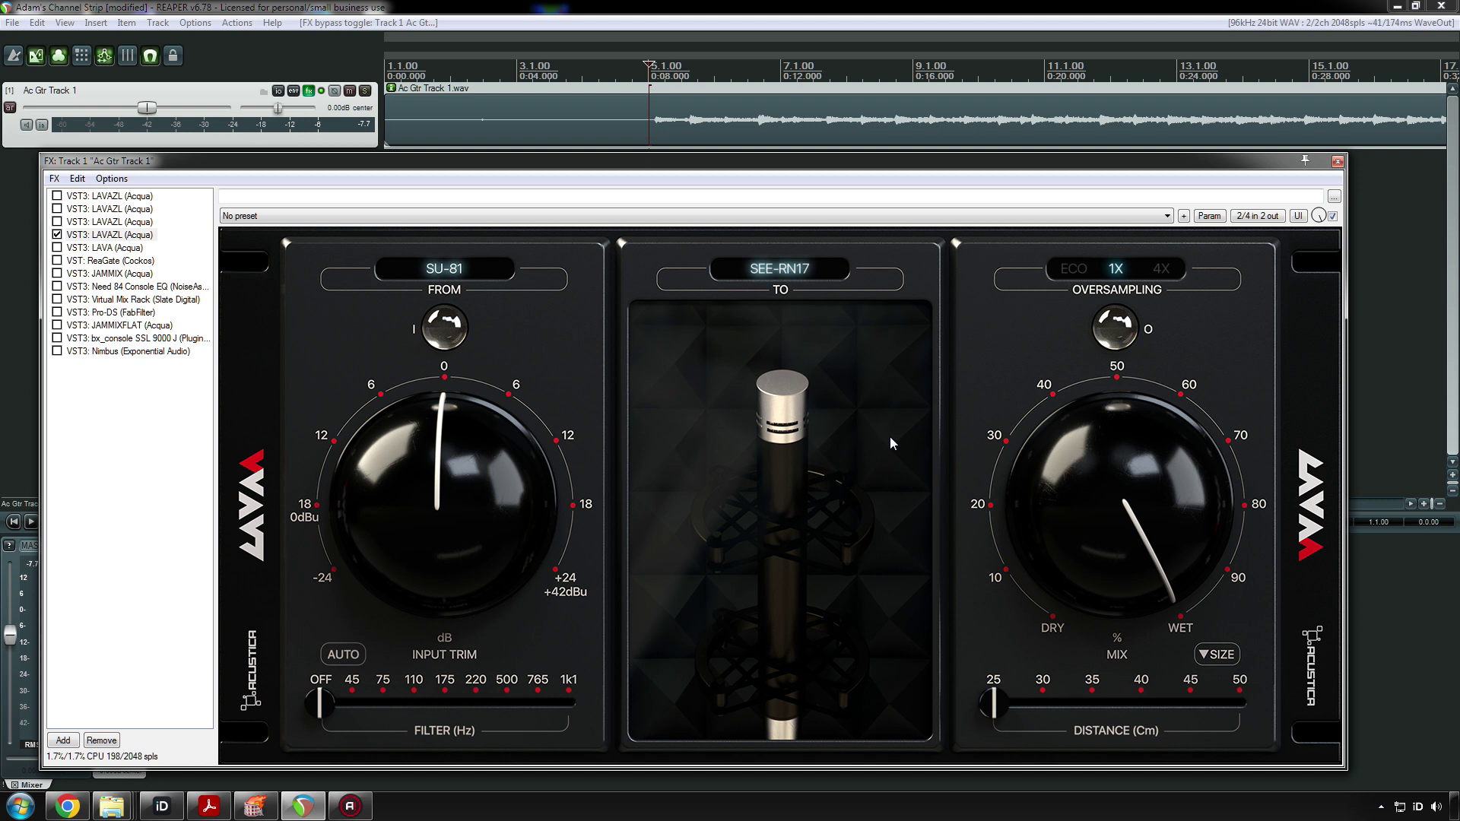
pyautogui.press('space')
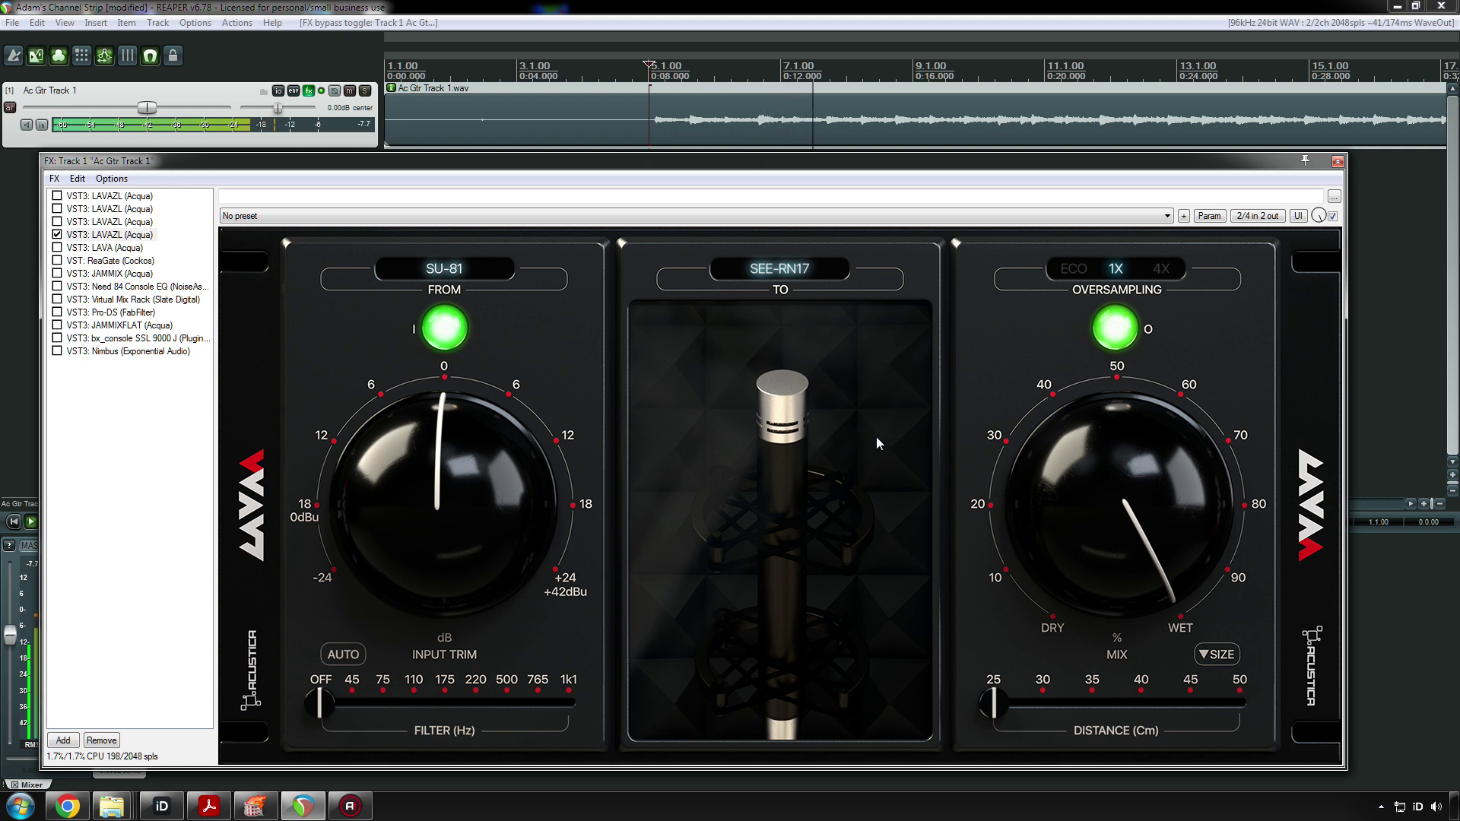
pyautogui.press('space')
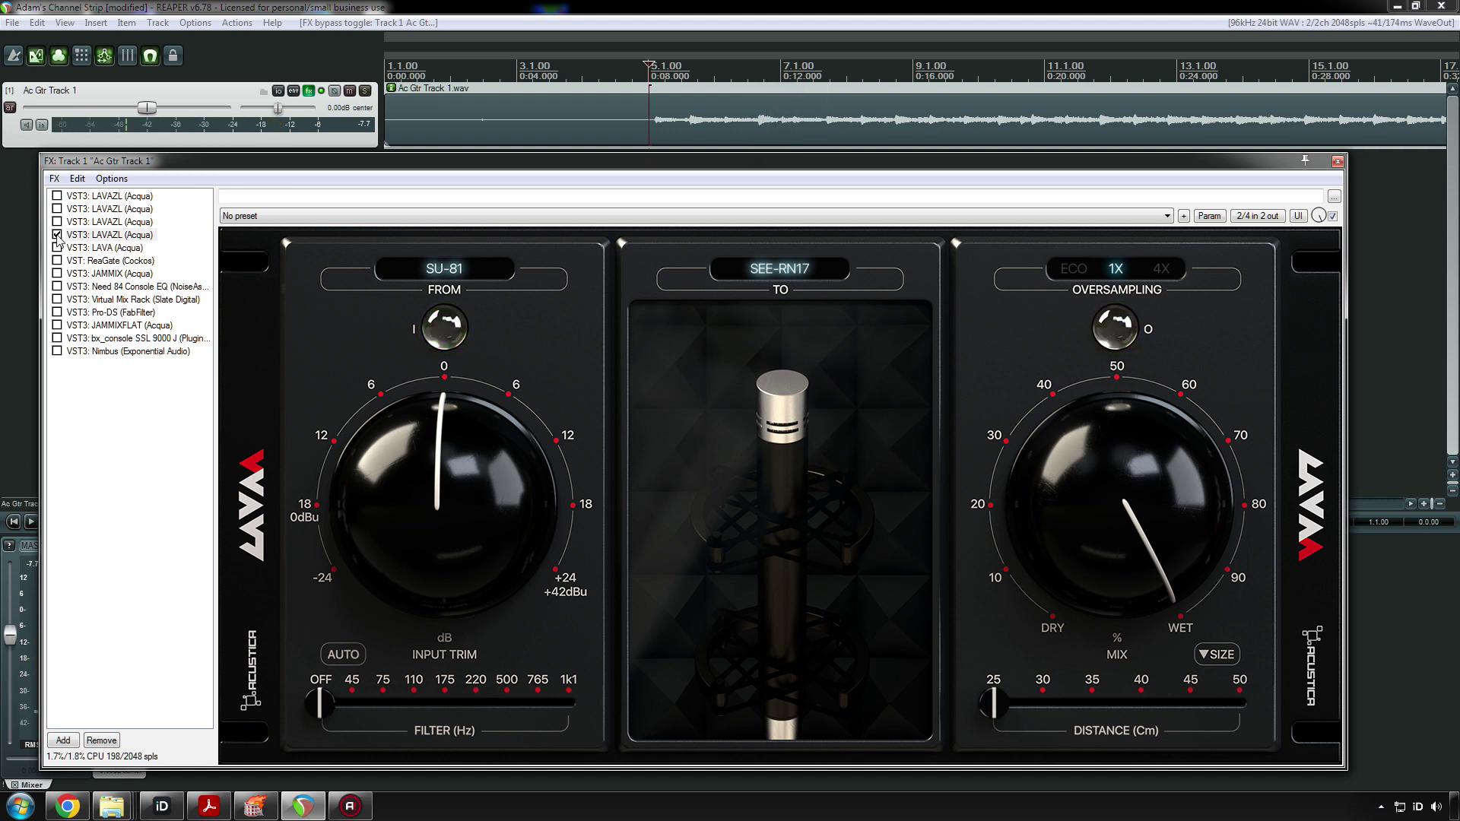
# - Compare the guitar with and without the RN17 emulation by toggling the fourth instance's bypass during playback
pyautogui.press('space')
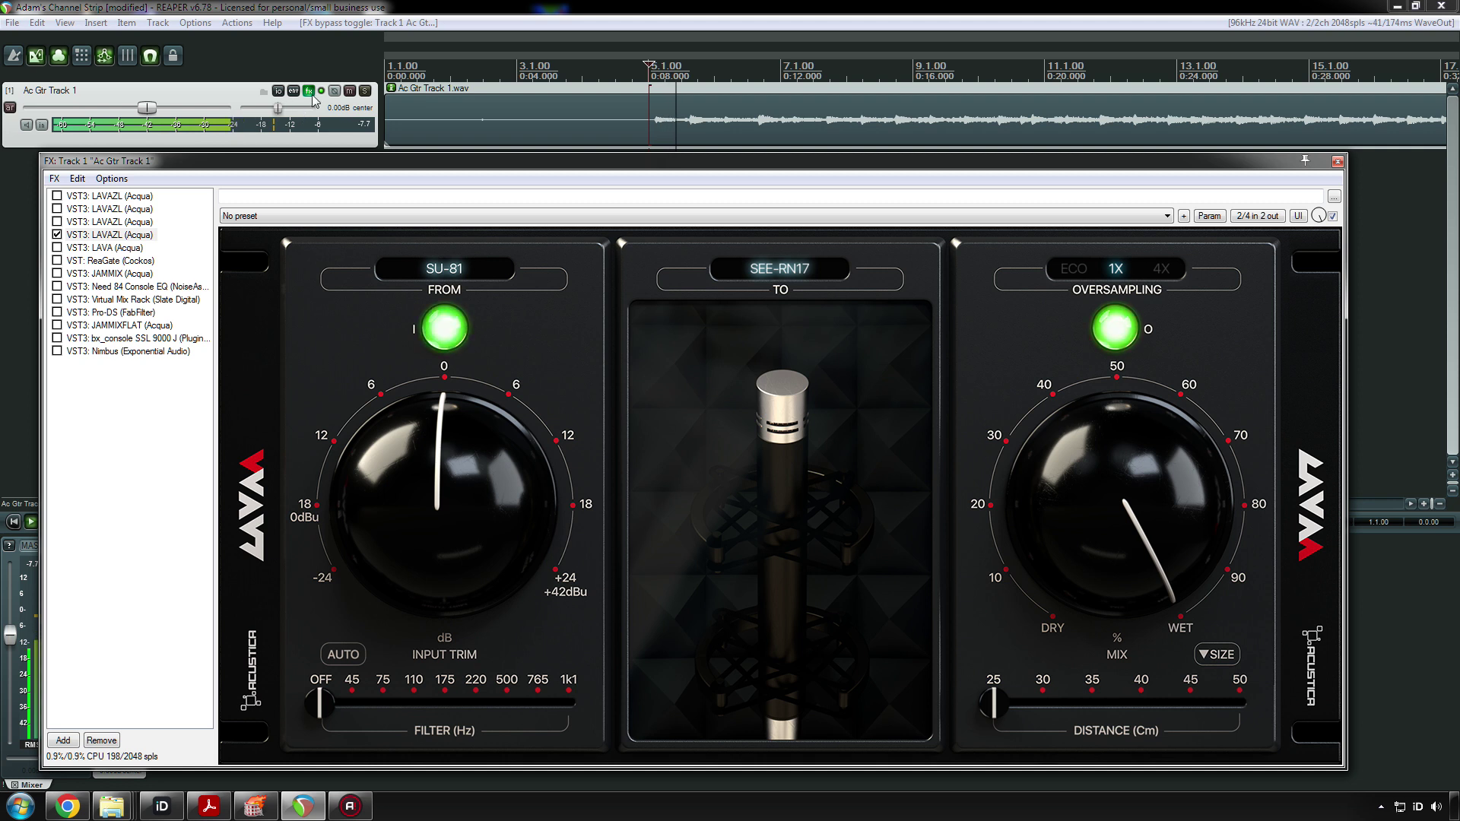
pyautogui.click(57, 235)
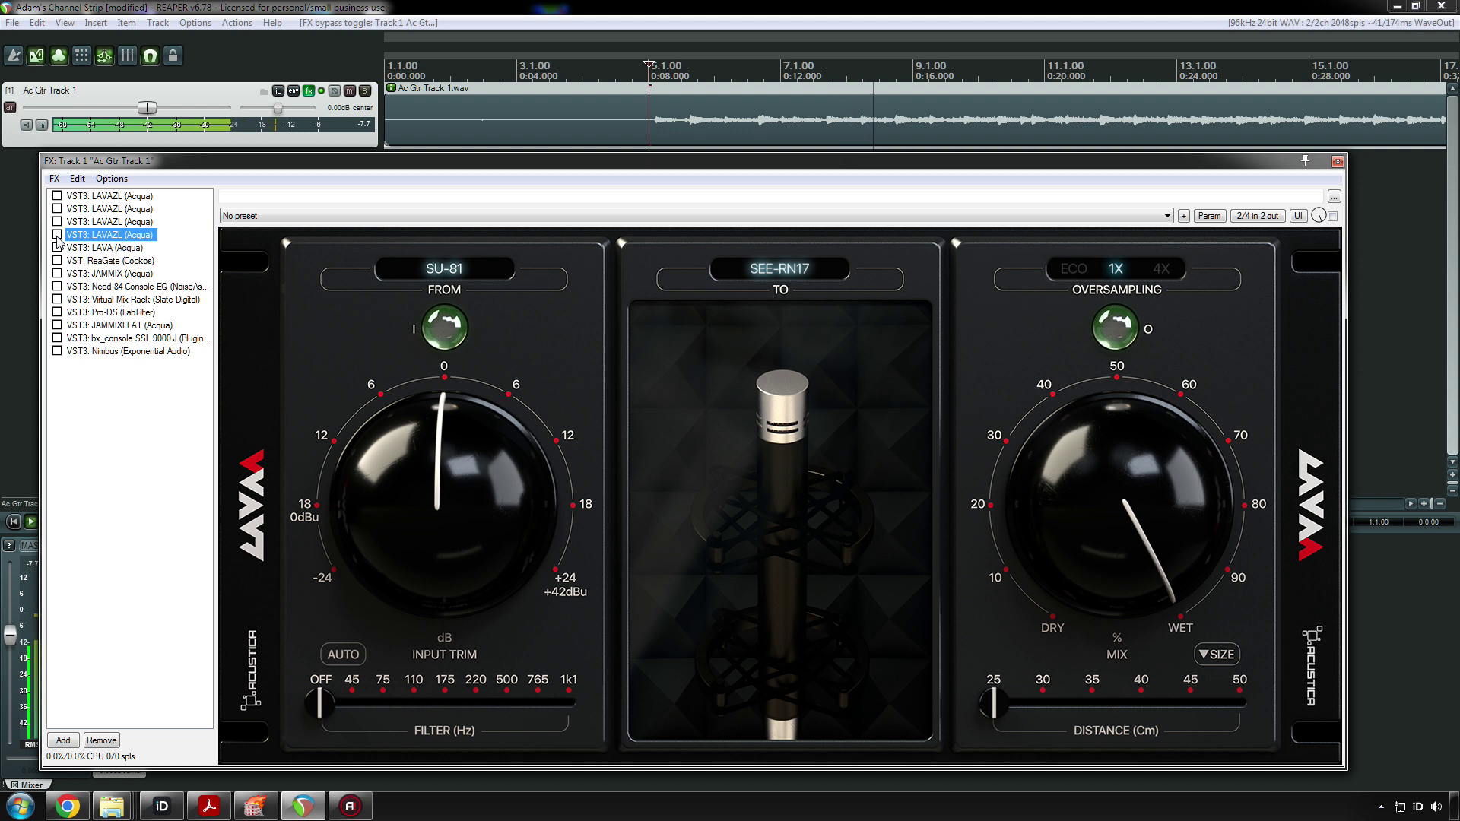
pyautogui.click(57, 235)
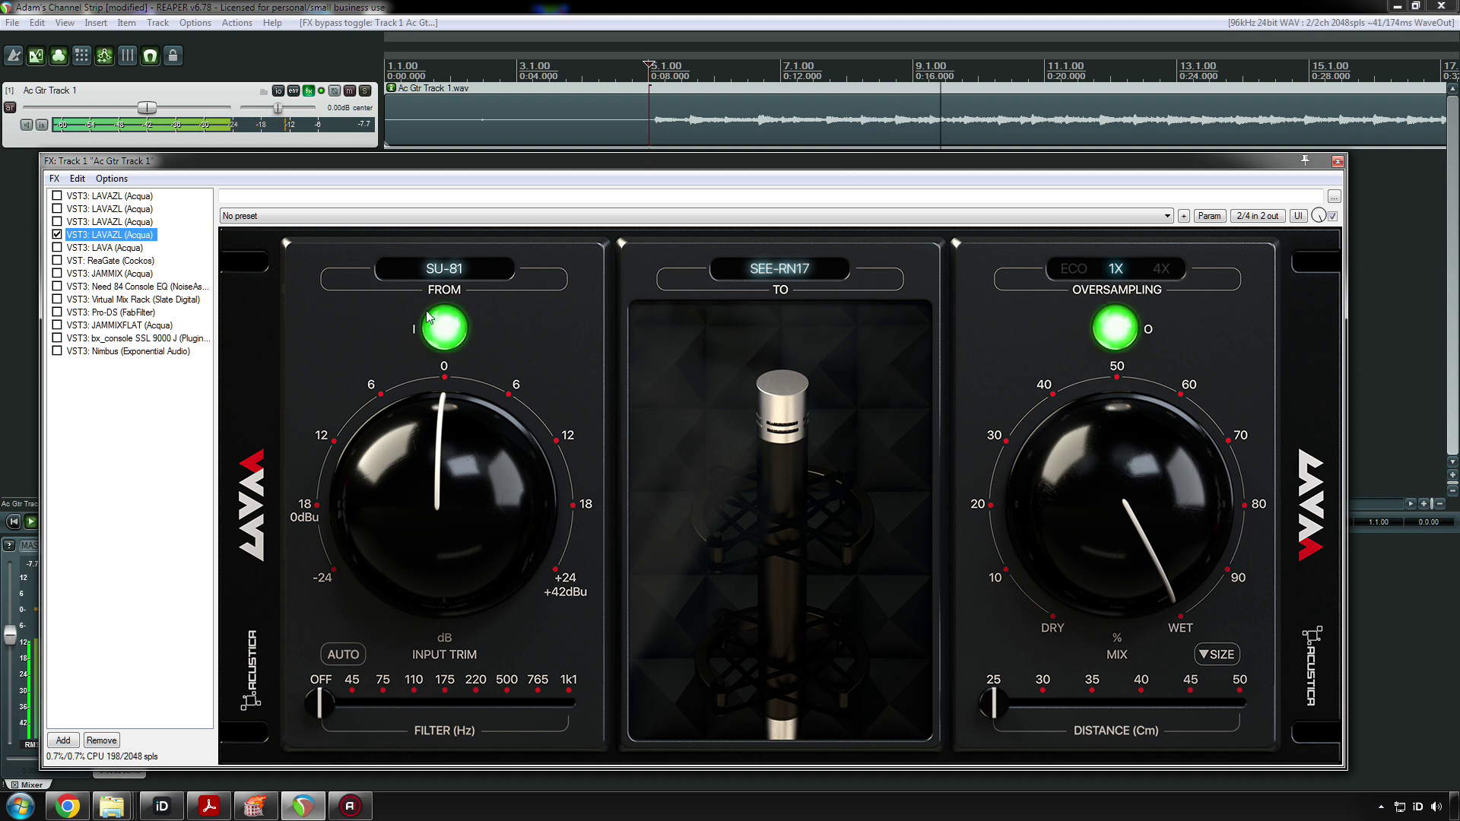
pyautogui.press('space')
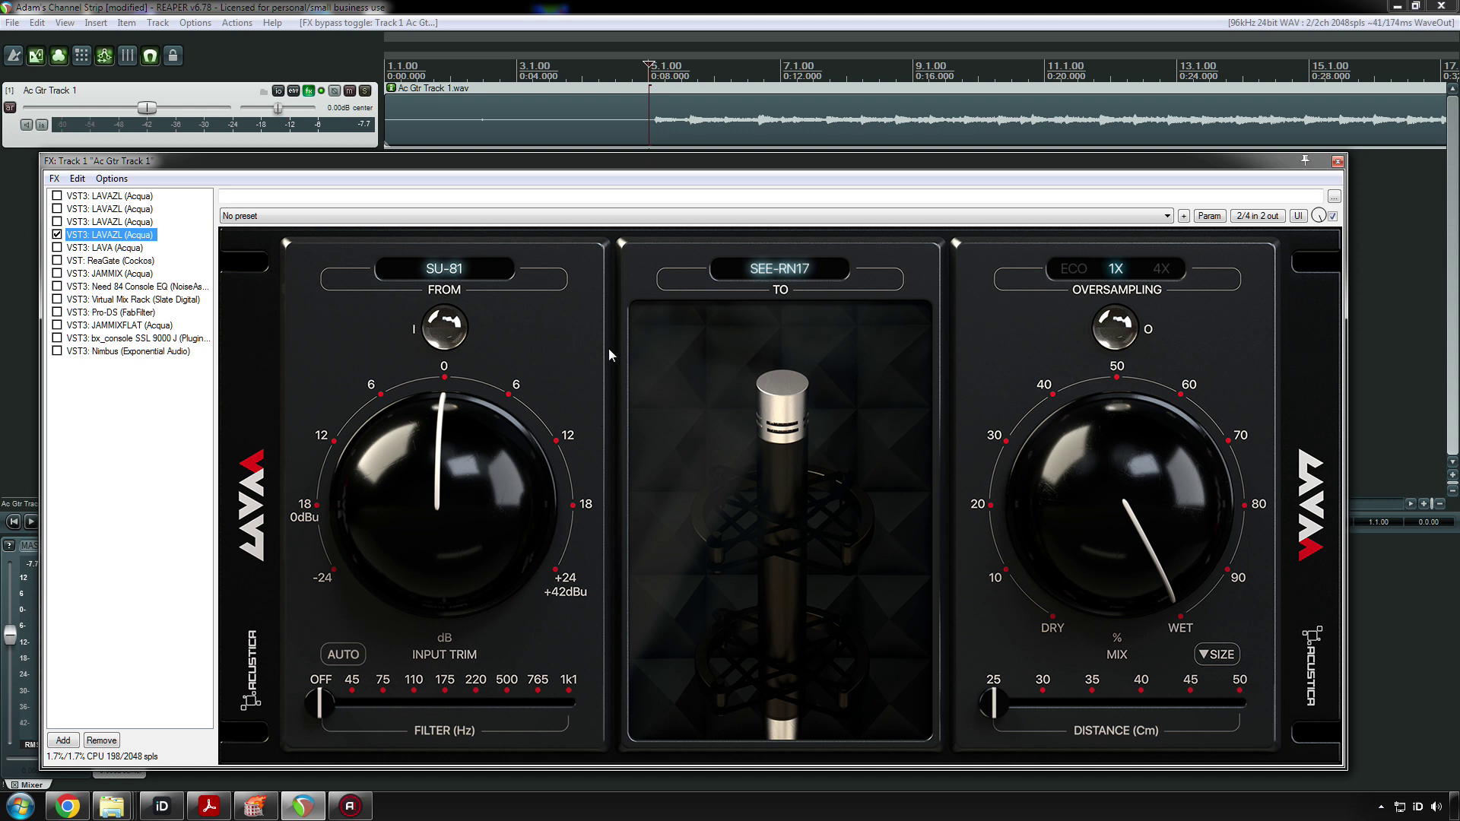
# - Bypass the fourth instance, activate the first LAVAZL instance with the Brauner BR-VMI, and audition the guitar through it
pyautogui.click(57, 234)
pyautogui.click(104, 199)
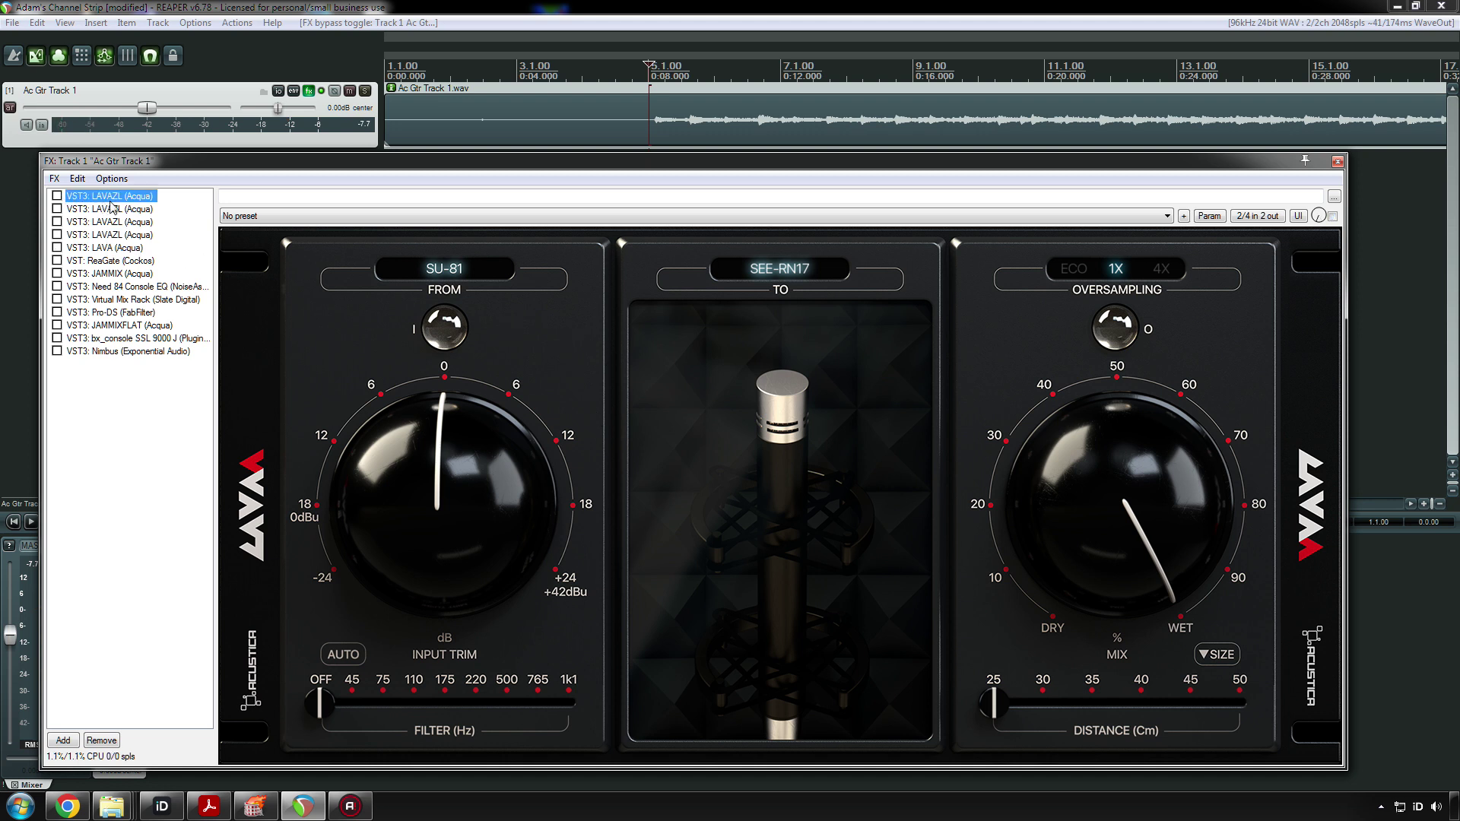
pyautogui.click(56, 197)
pyautogui.press('space')
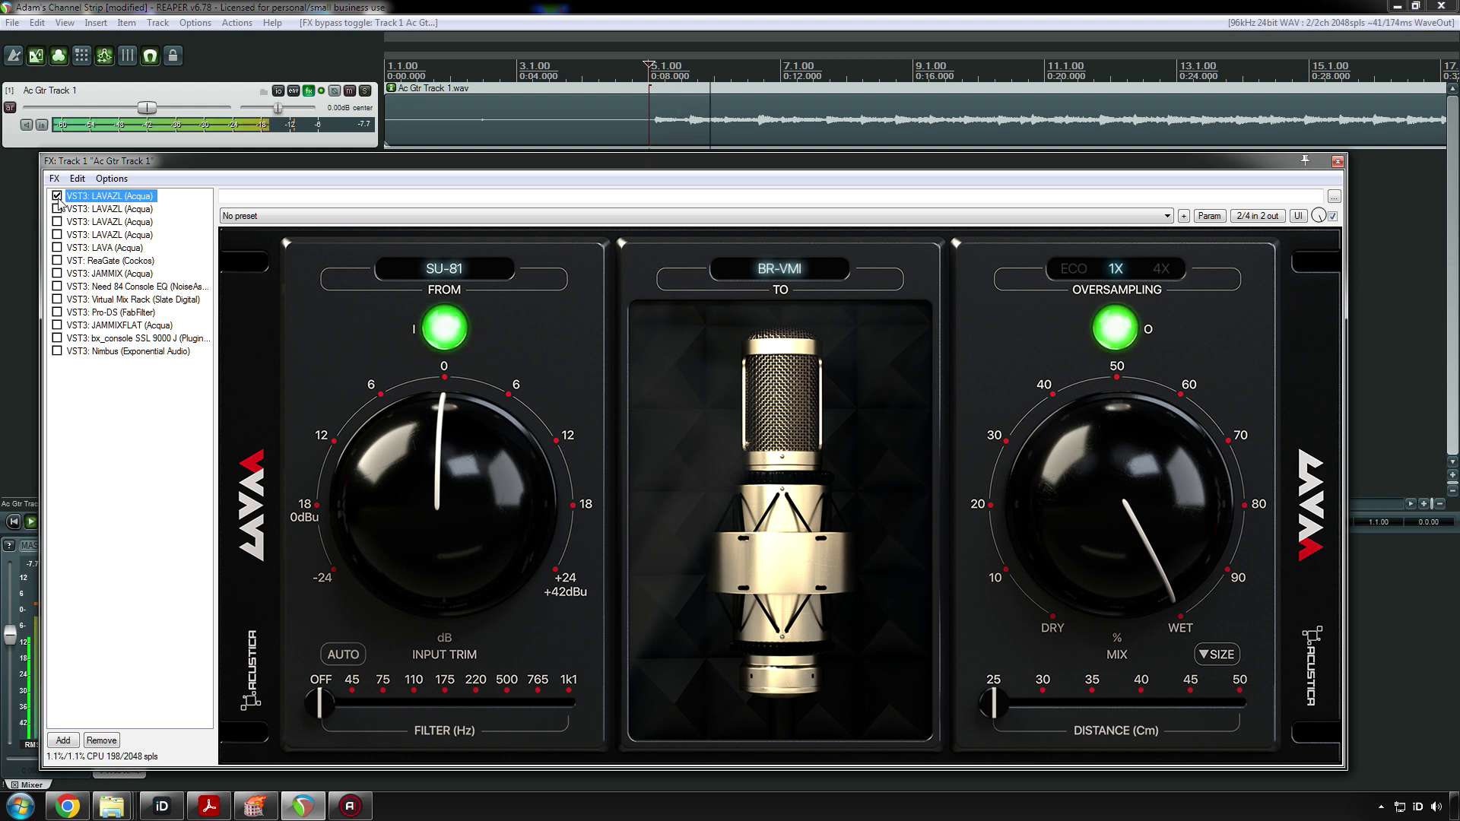
pyautogui.press('space')
# - Switch from the first to the second LAVAZL instance with the AK-TELEBK microphone and audition the guitar
pyautogui.click(56, 196)
pyautogui.click(57, 209)
pyautogui.press('space')
pyautogui.click(85, 211)
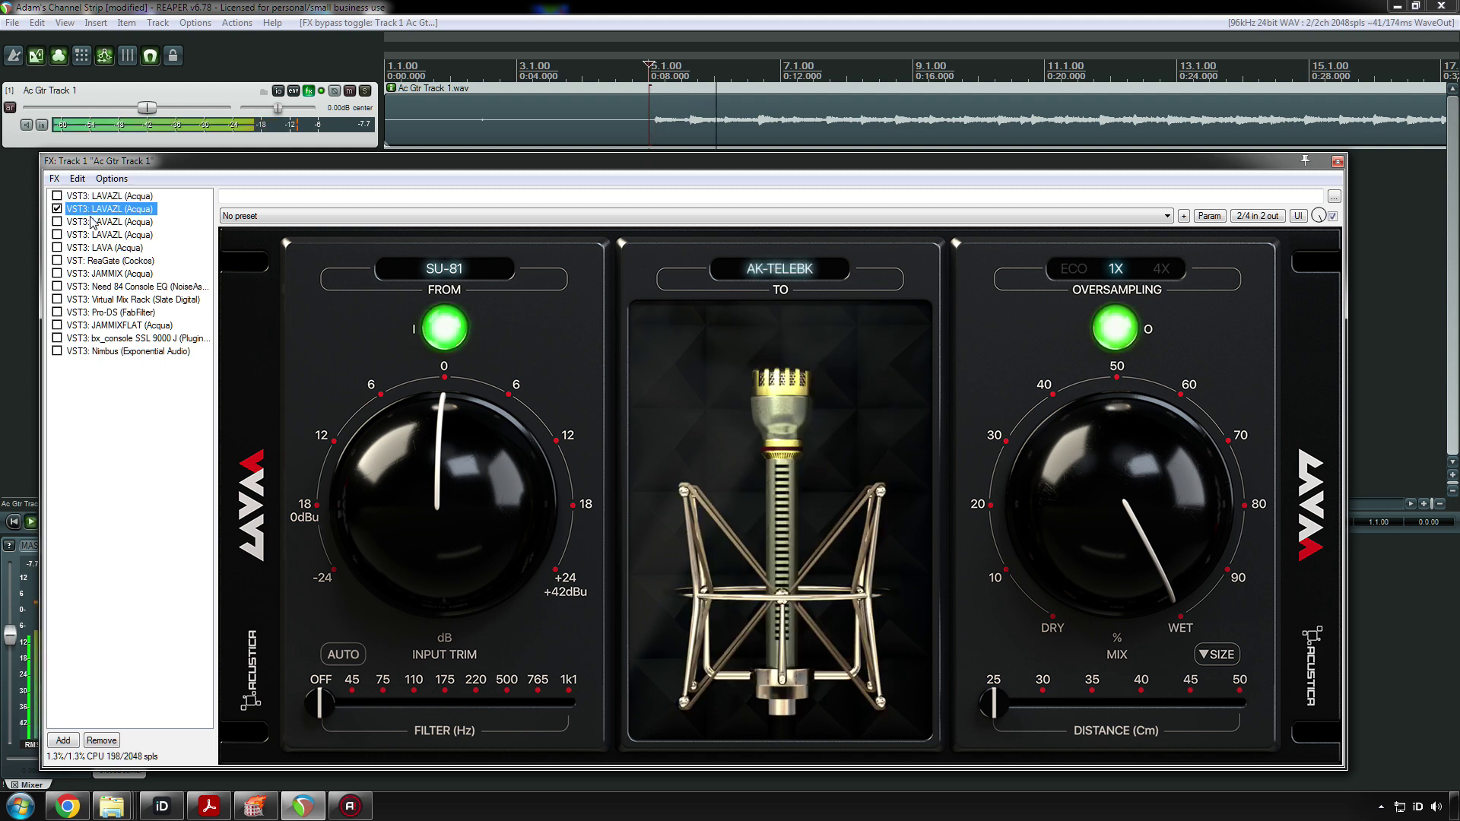
pyautogui.click(57, 210)
pyautogui.press('space')
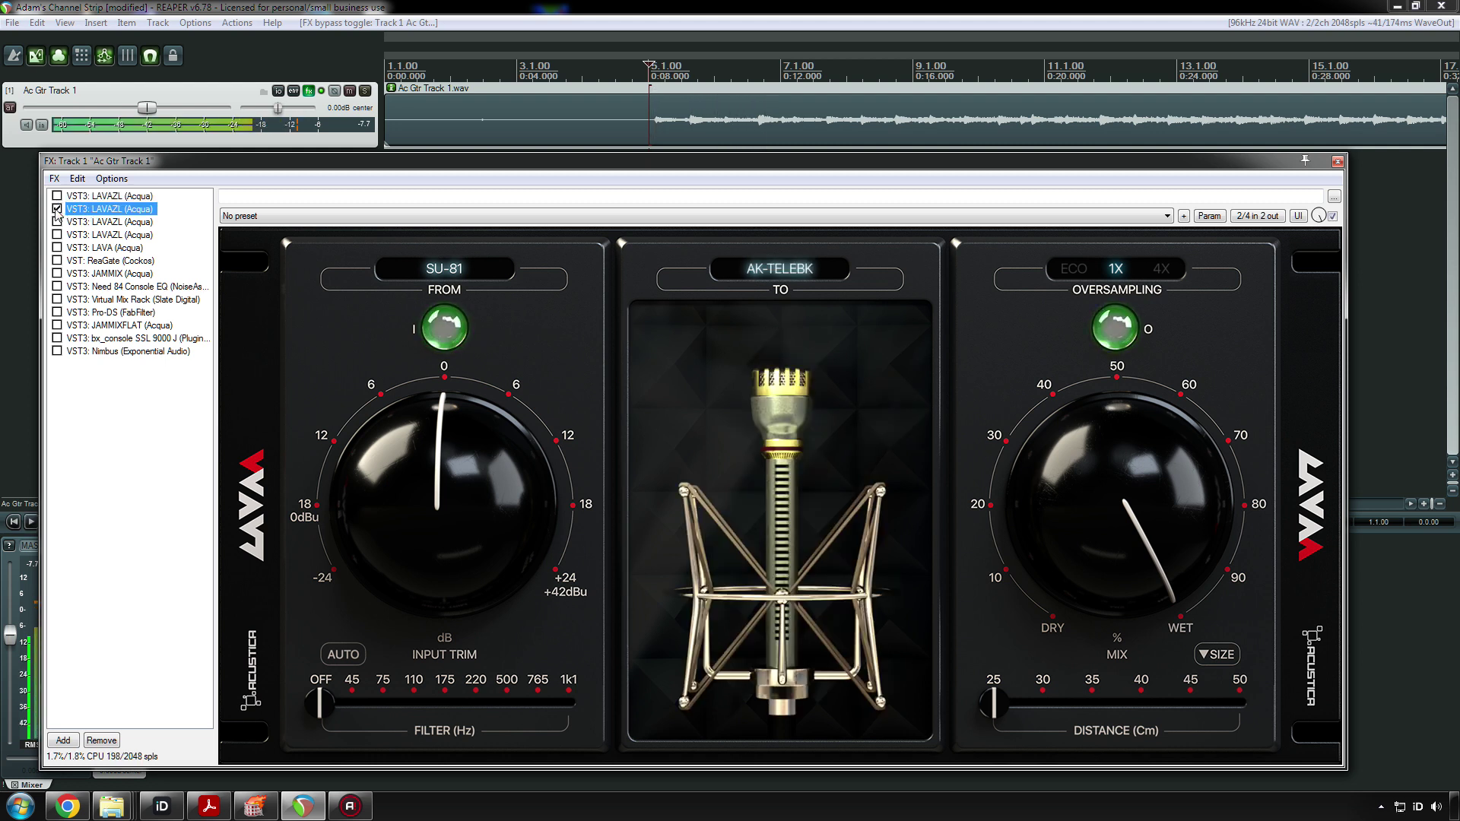
# - Activate the third LAVAZL instance with the Brauner BR-PHNTC microphone and audition the guitar through it
pyautogui.click(57, 222)
pyautogui.click(96, 224)
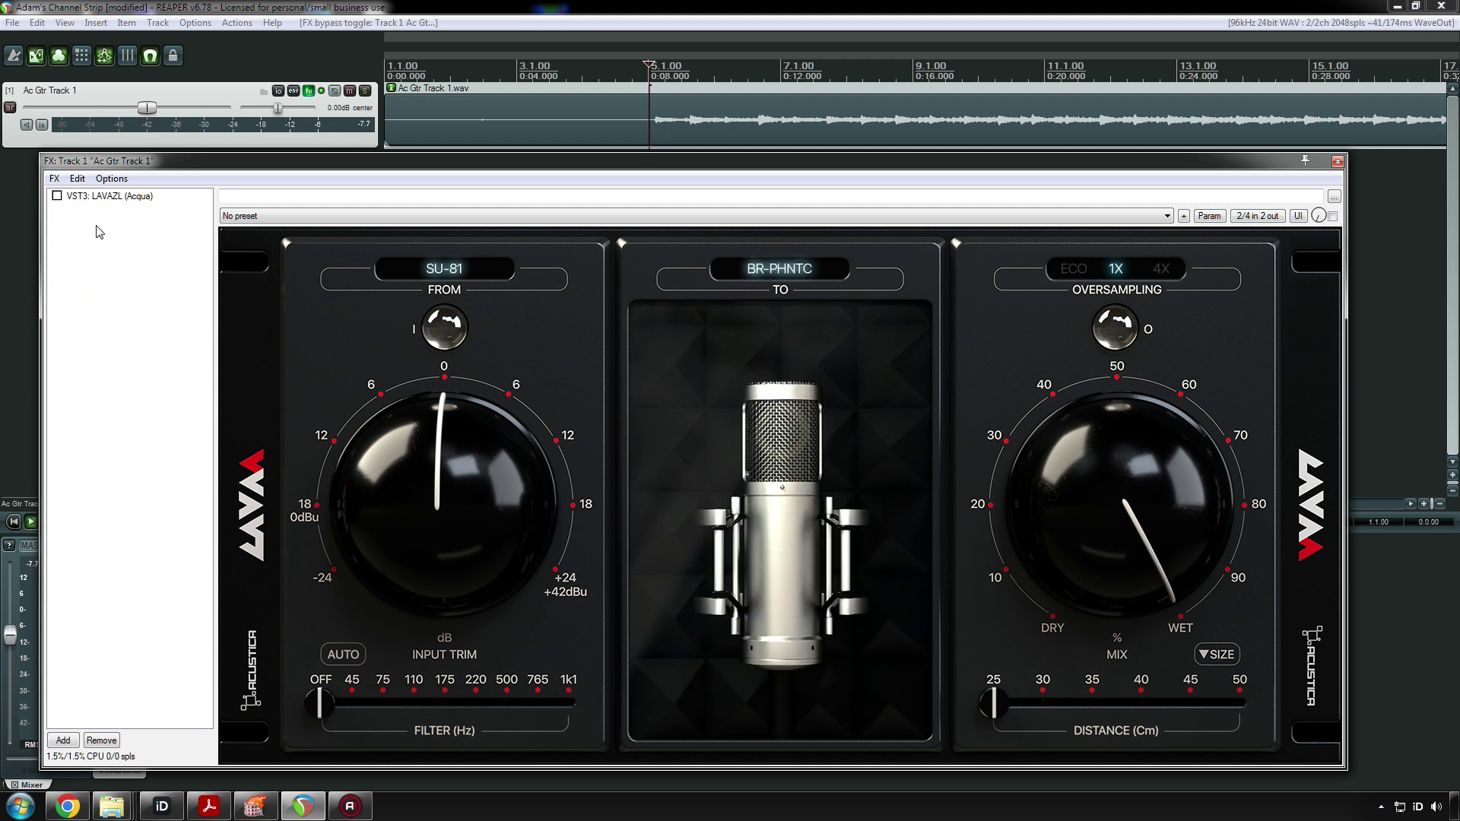
pyautogui.press('space')
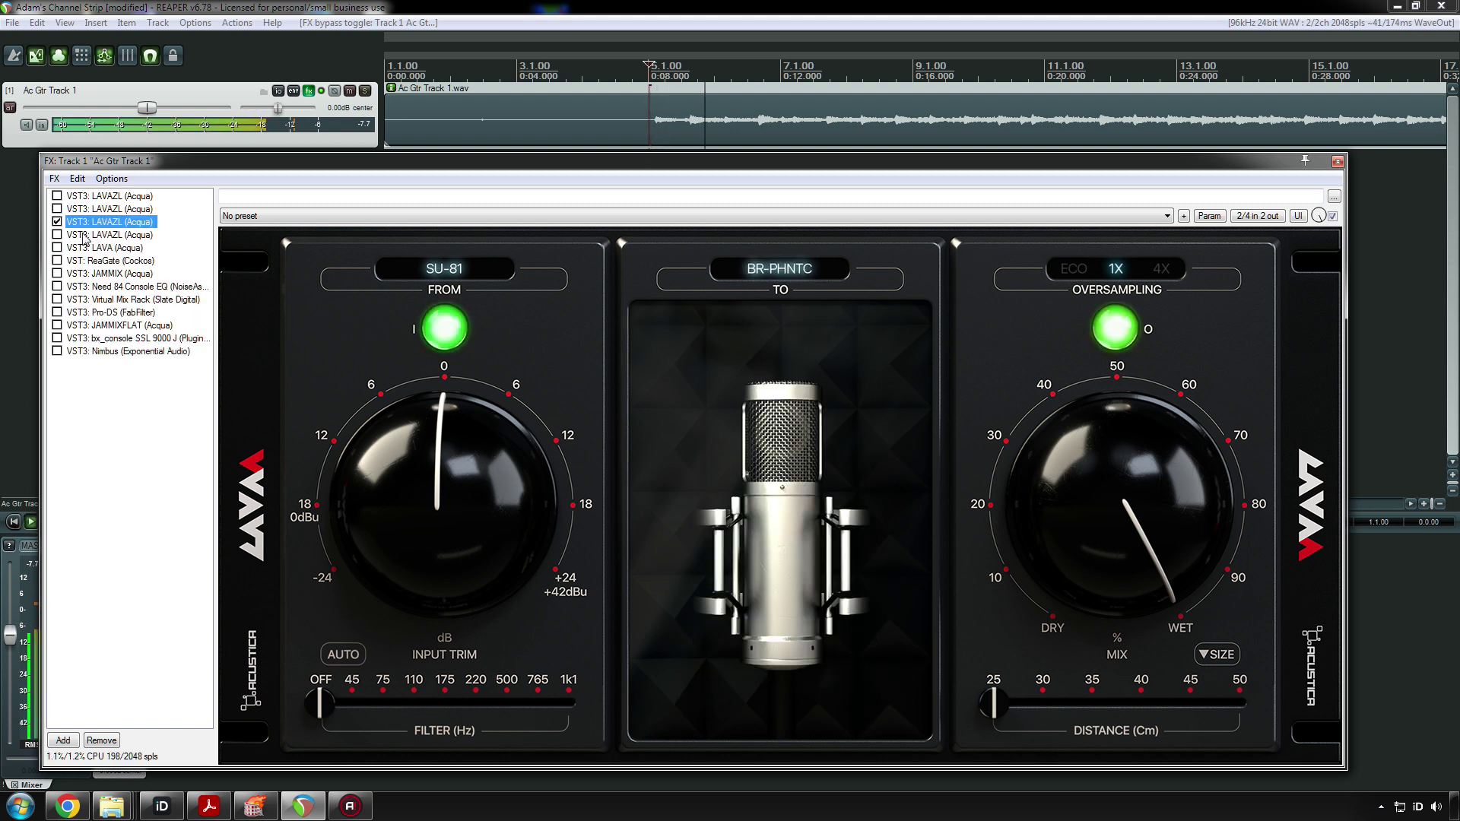
pyautogui.click(57, 222)
pyautogui.press('space')
# - Activate the fourth LAVAZL instance with the SEE-RN17 microphone and play the guitar through it
pyautogui.click(57, 235)
pyautogui.click(84, 235)
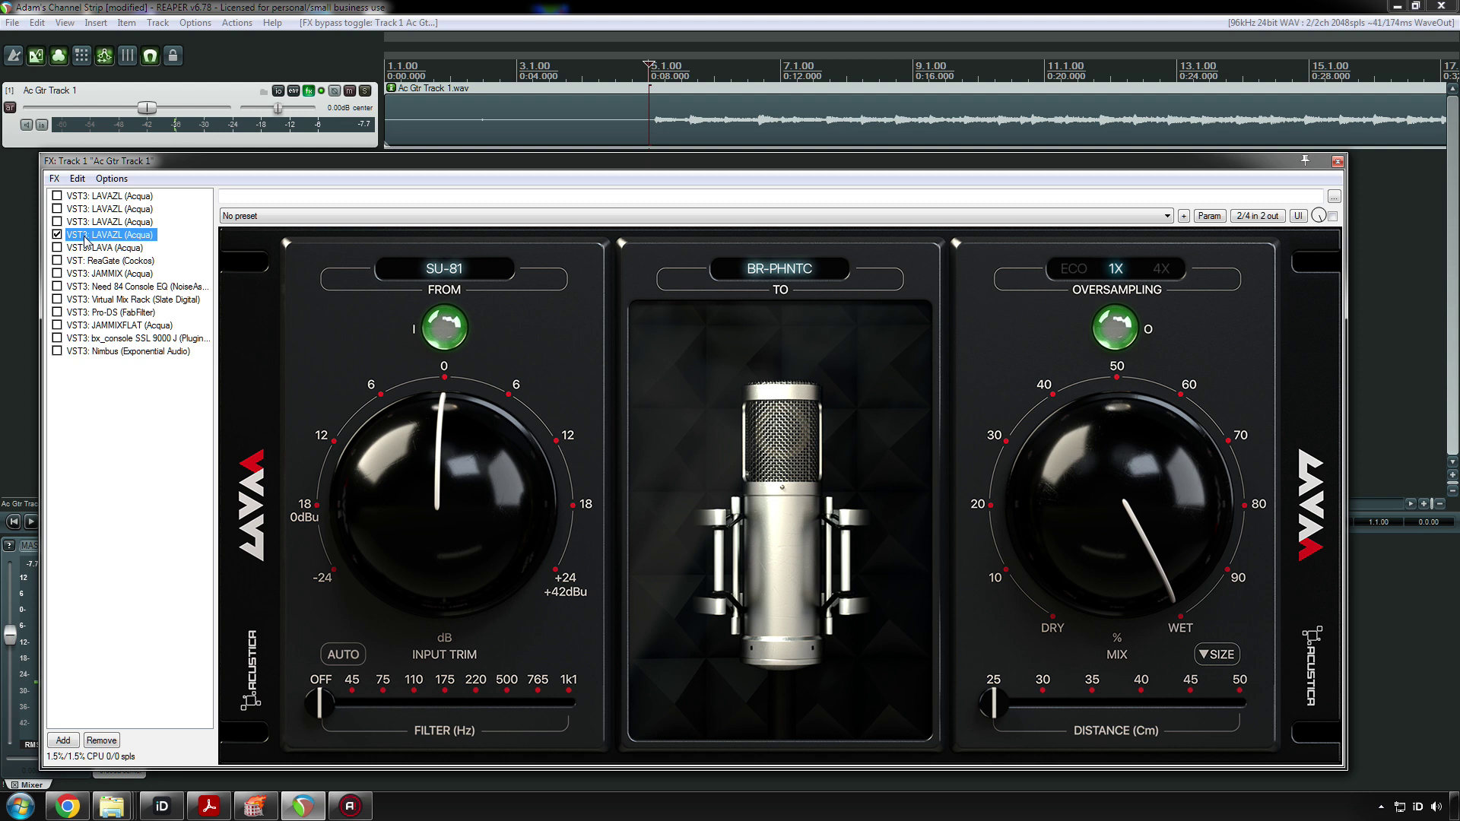
pyautogui.press('space')
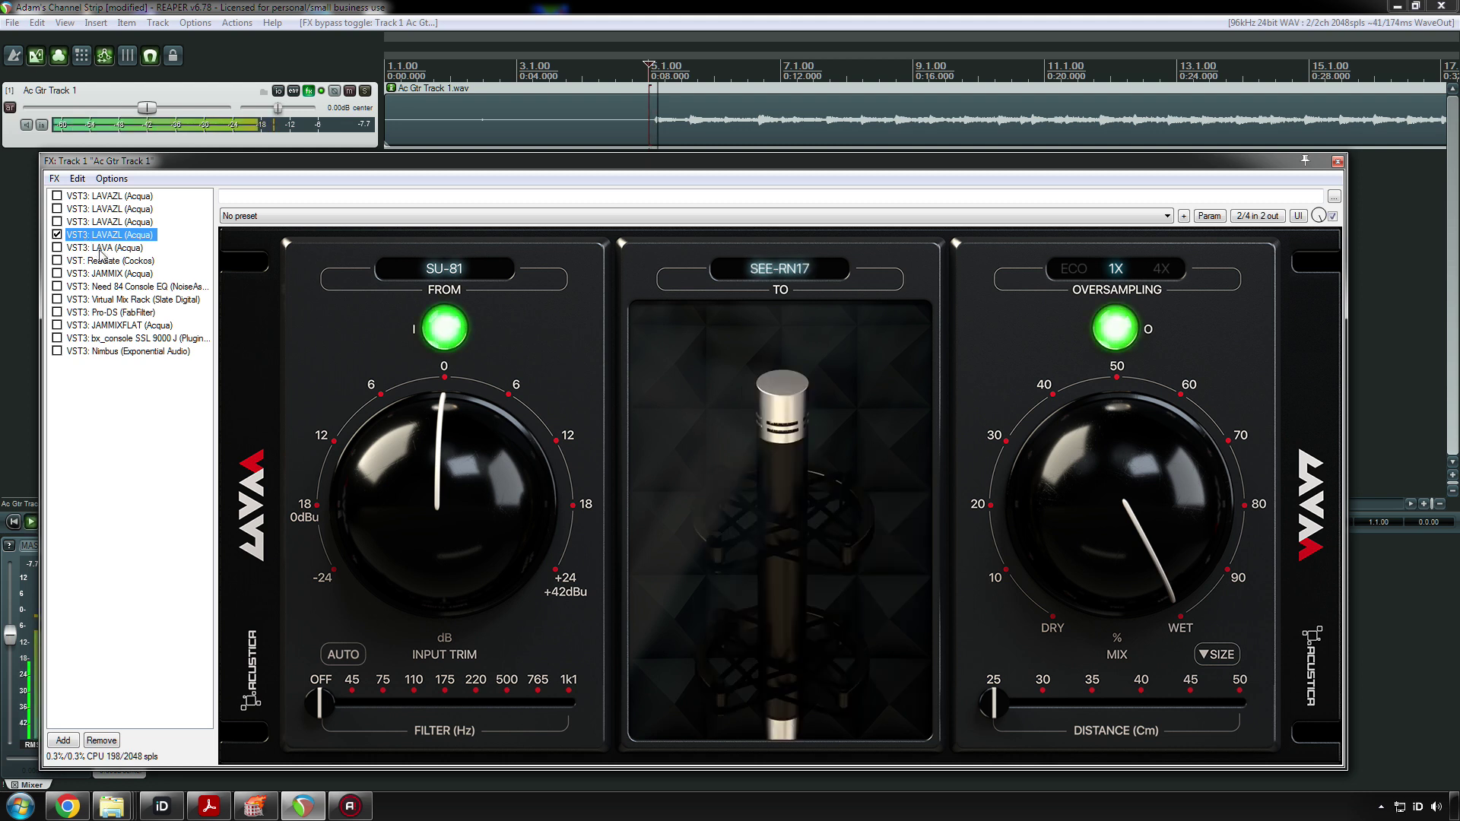
pyautogui.press('space')
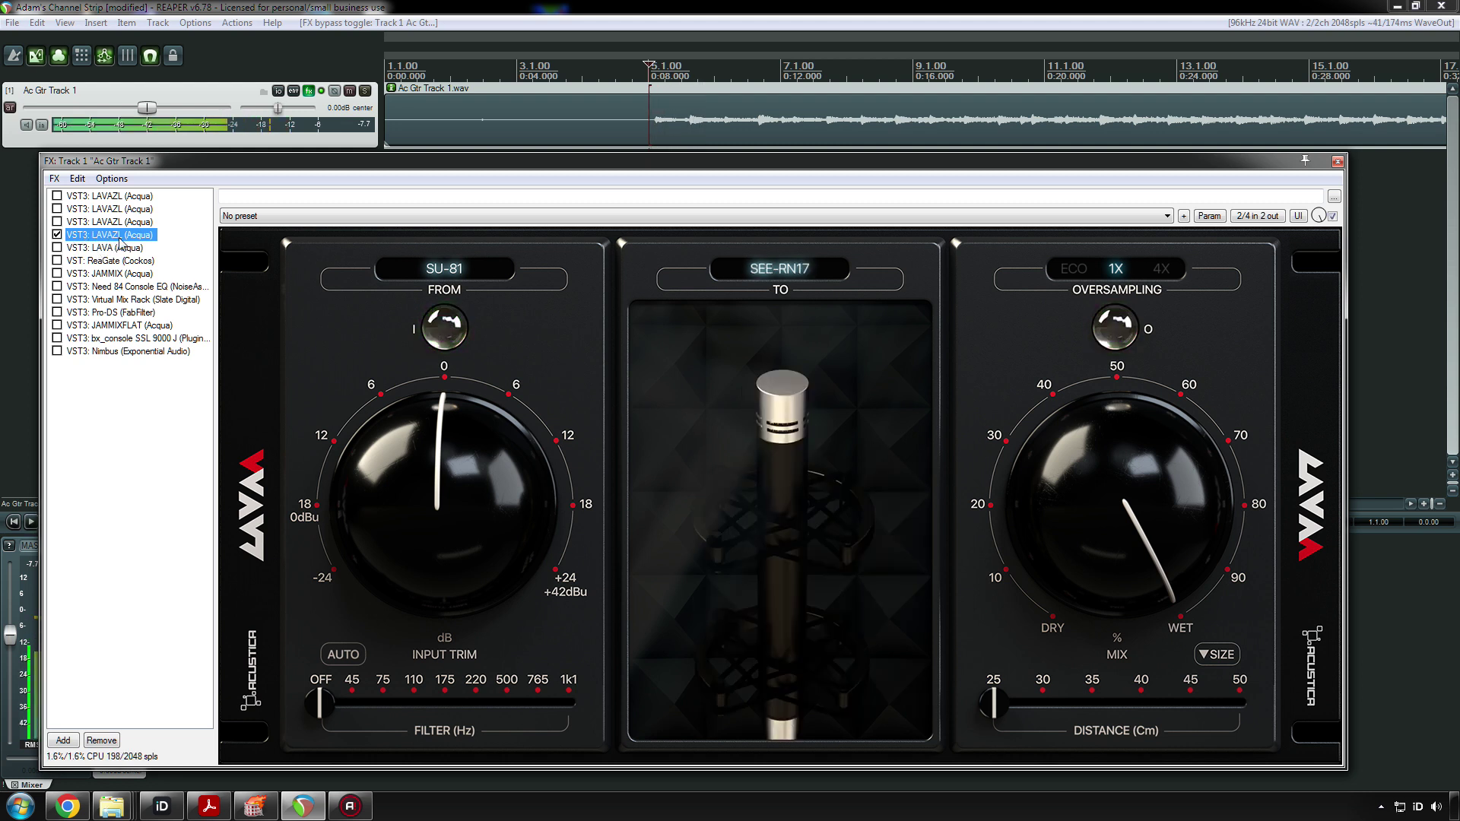
# - Move the SEE-RN17 instance up to second in the FX chain and make the fourth instance, BR-PHNTC, the only active one
pyautogui.moveTo(116, 216); pyautogui.dragTo(115, 211)
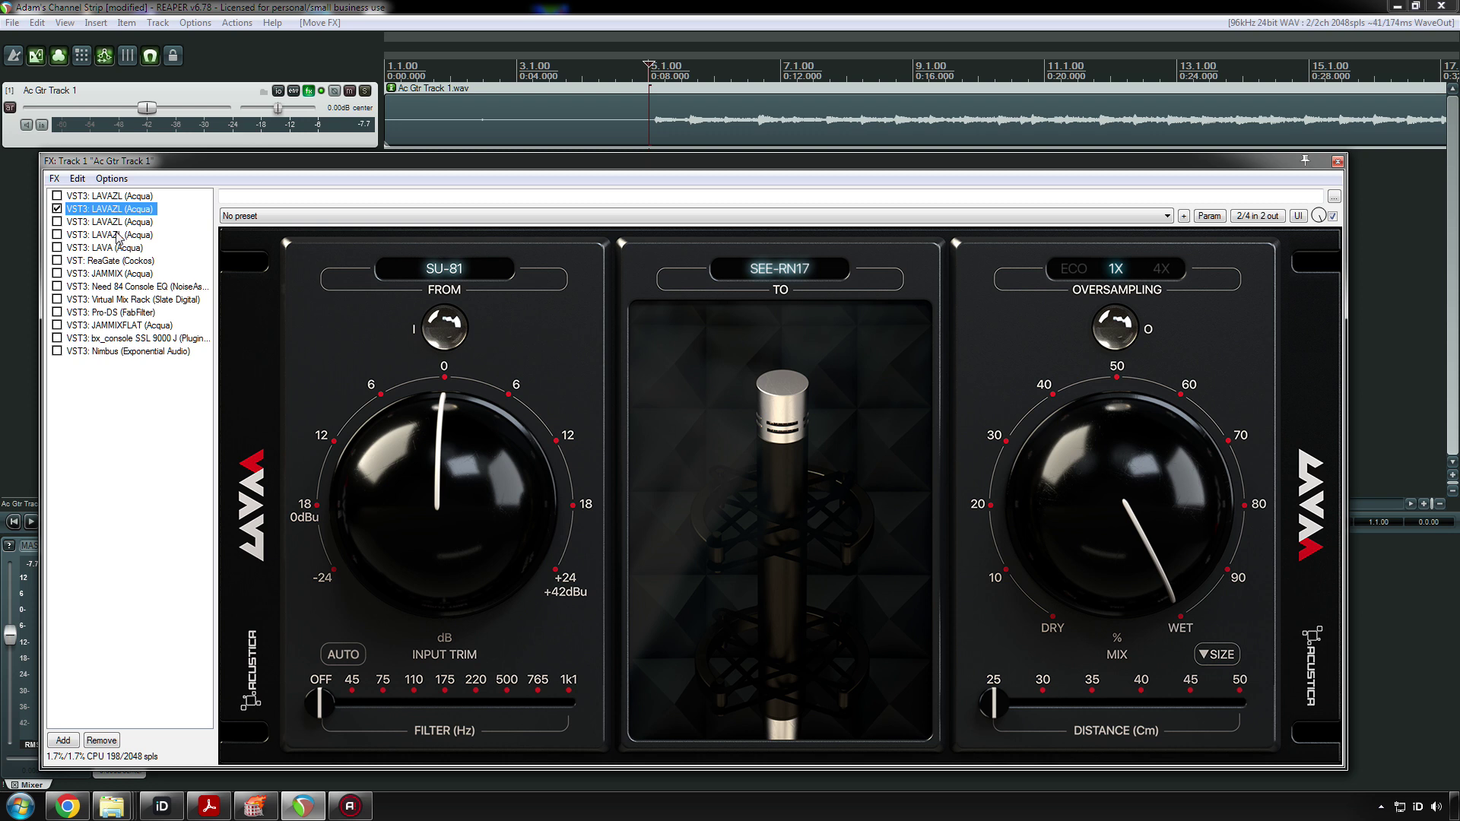
pyautogui.click(113, 223)
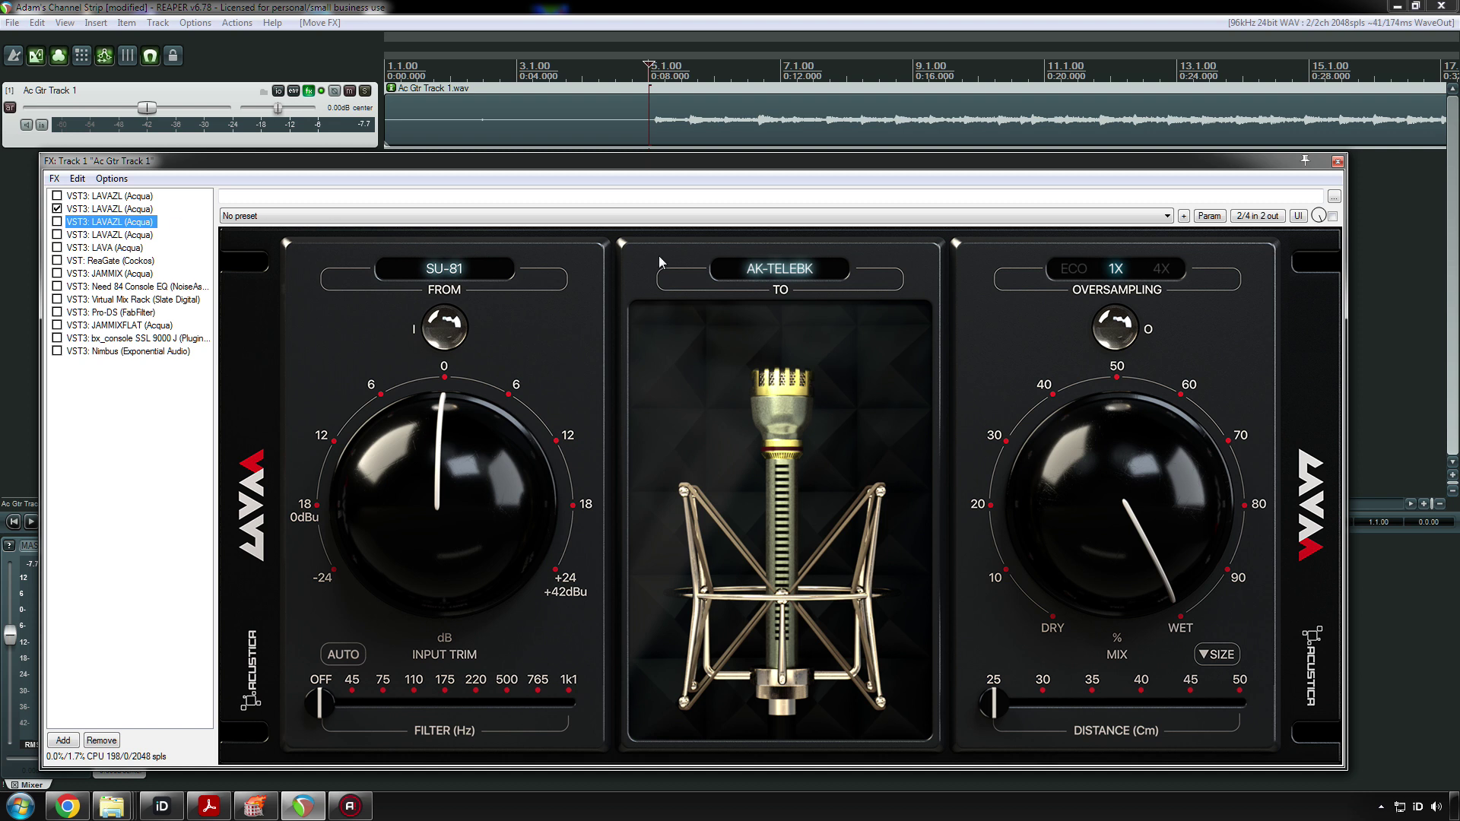
pyautogui.click(57, 221)
pyautogui.click(57, 208)
pyautogui.click(90, 235)
pyautogui.click(58, 235)
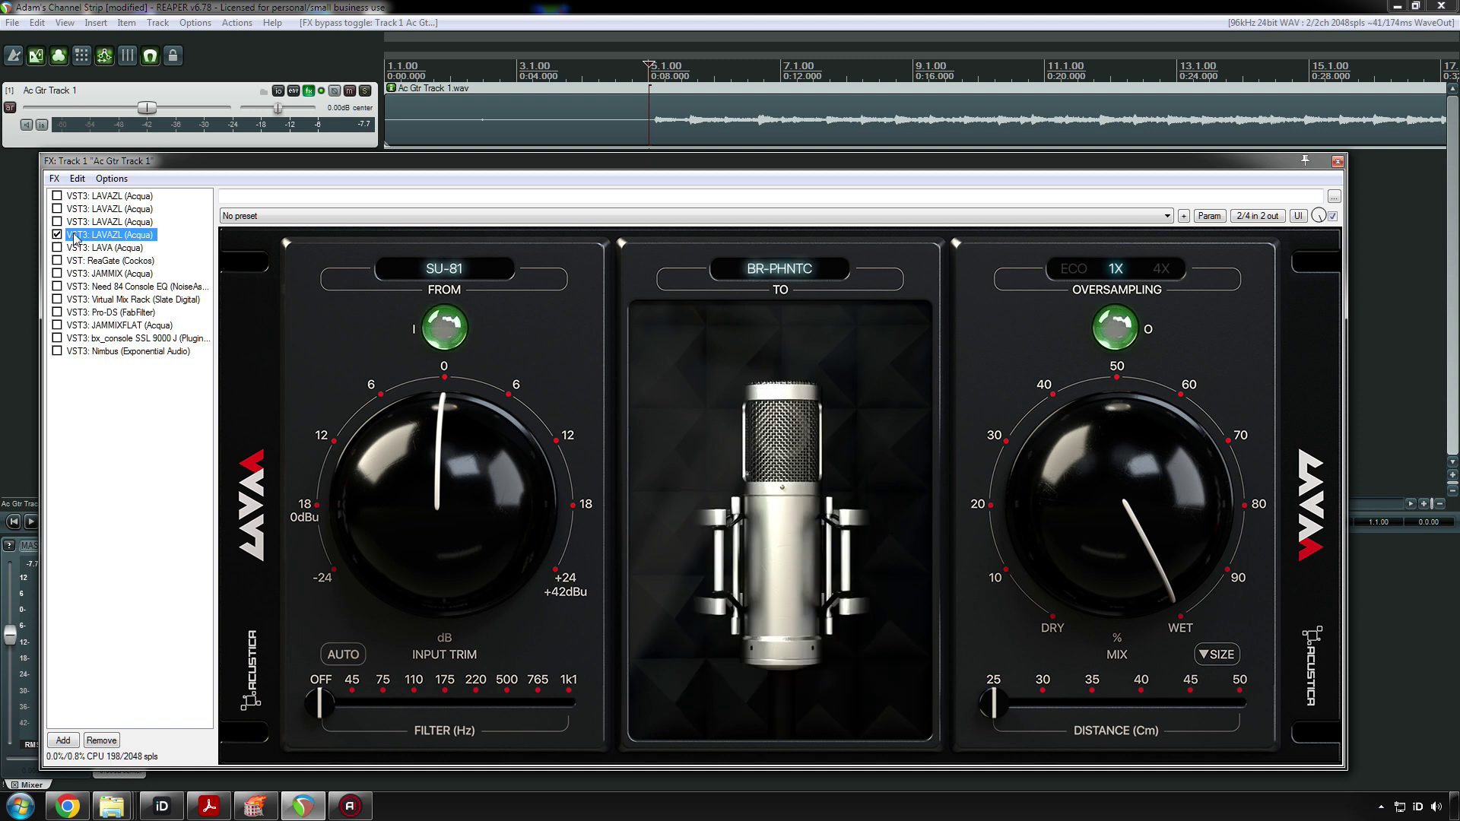
# - Set the fourth LAVAZL instance's target microphone to the Neumann KM184 and audition the guitar through it
pyautogui.click(800, 275)
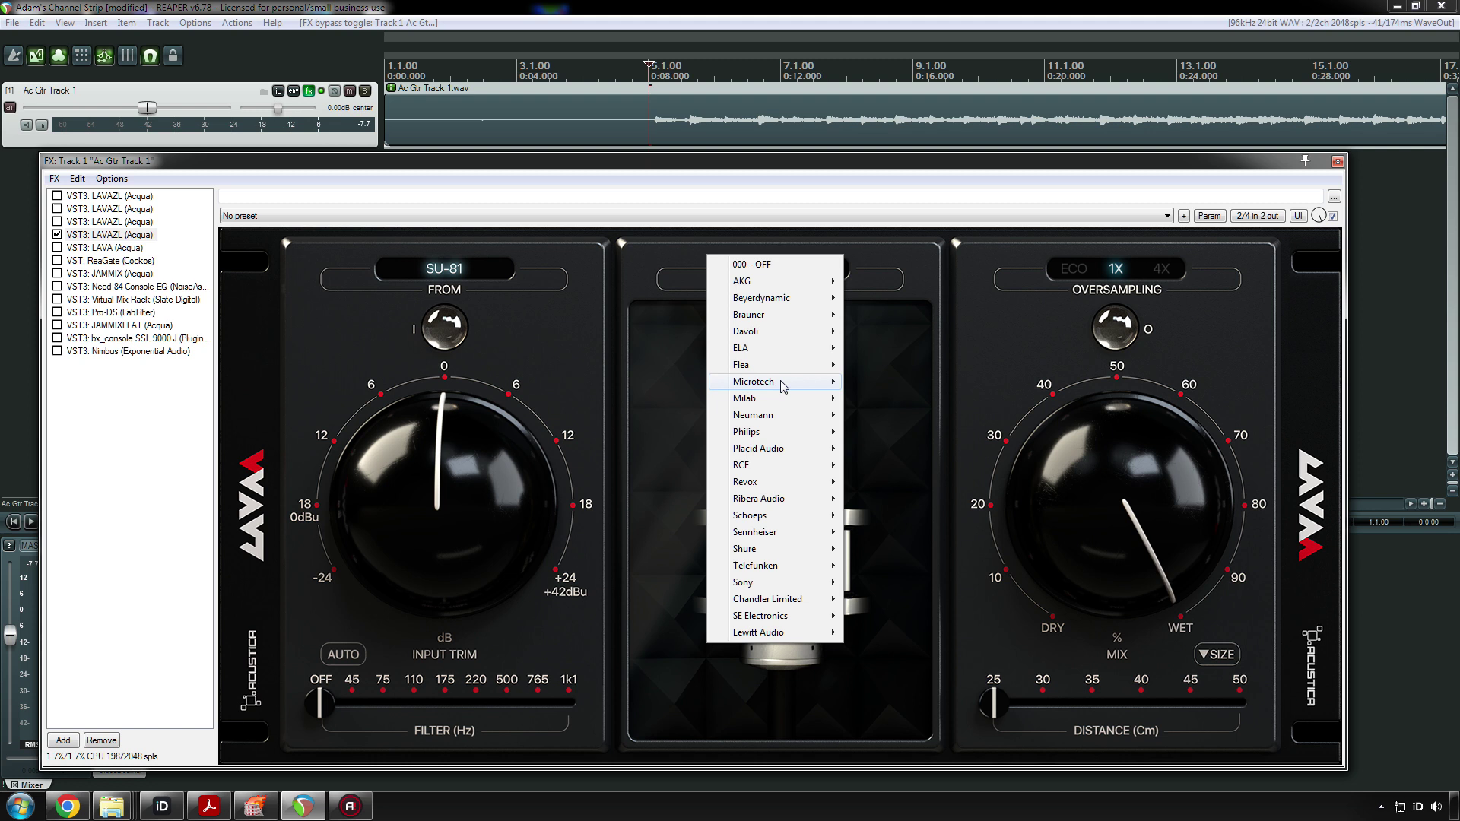
pyautogui.moveTo(783, 387)
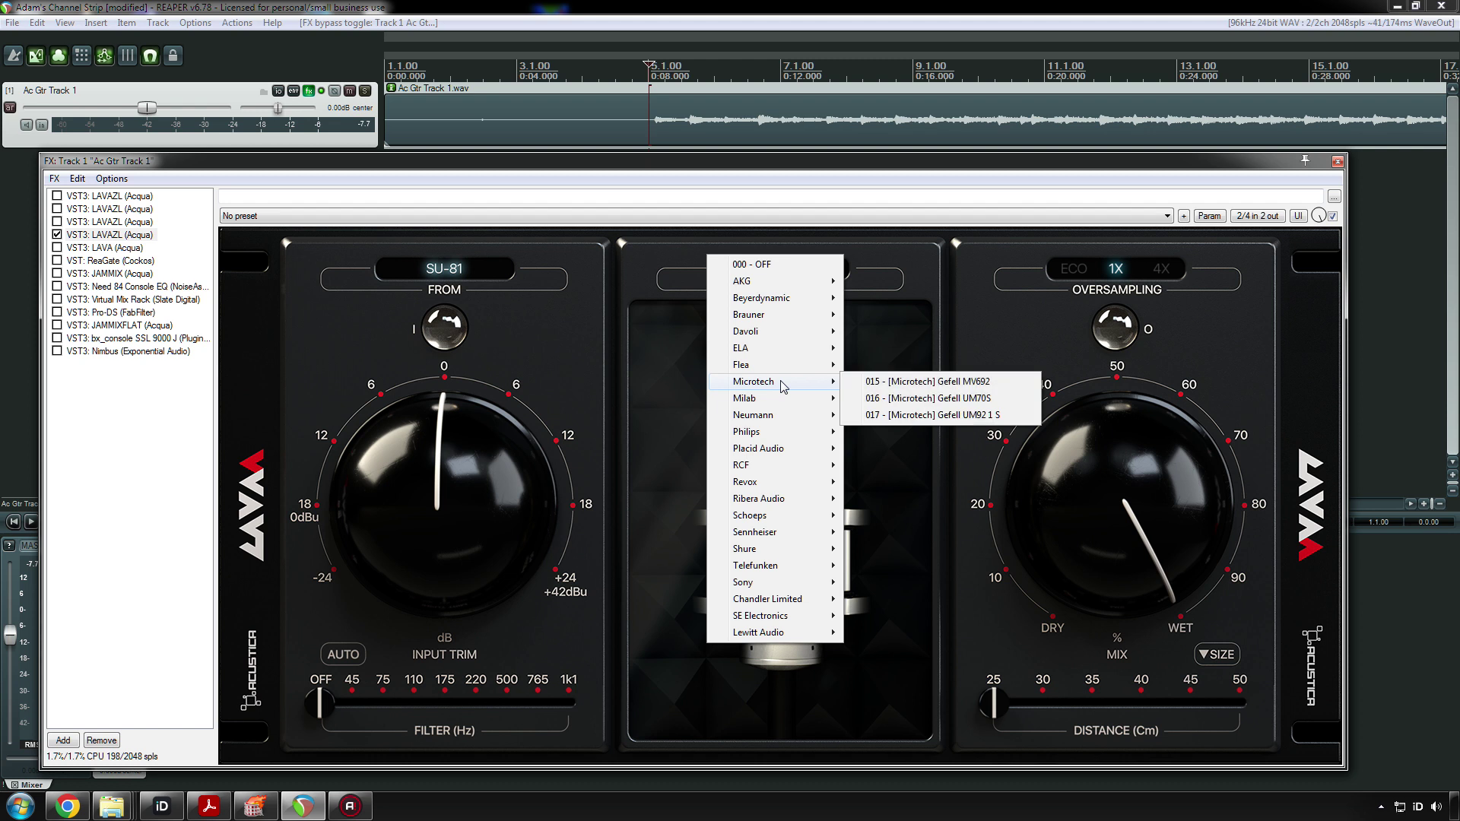
pyautogui.moveTo(786, 427)
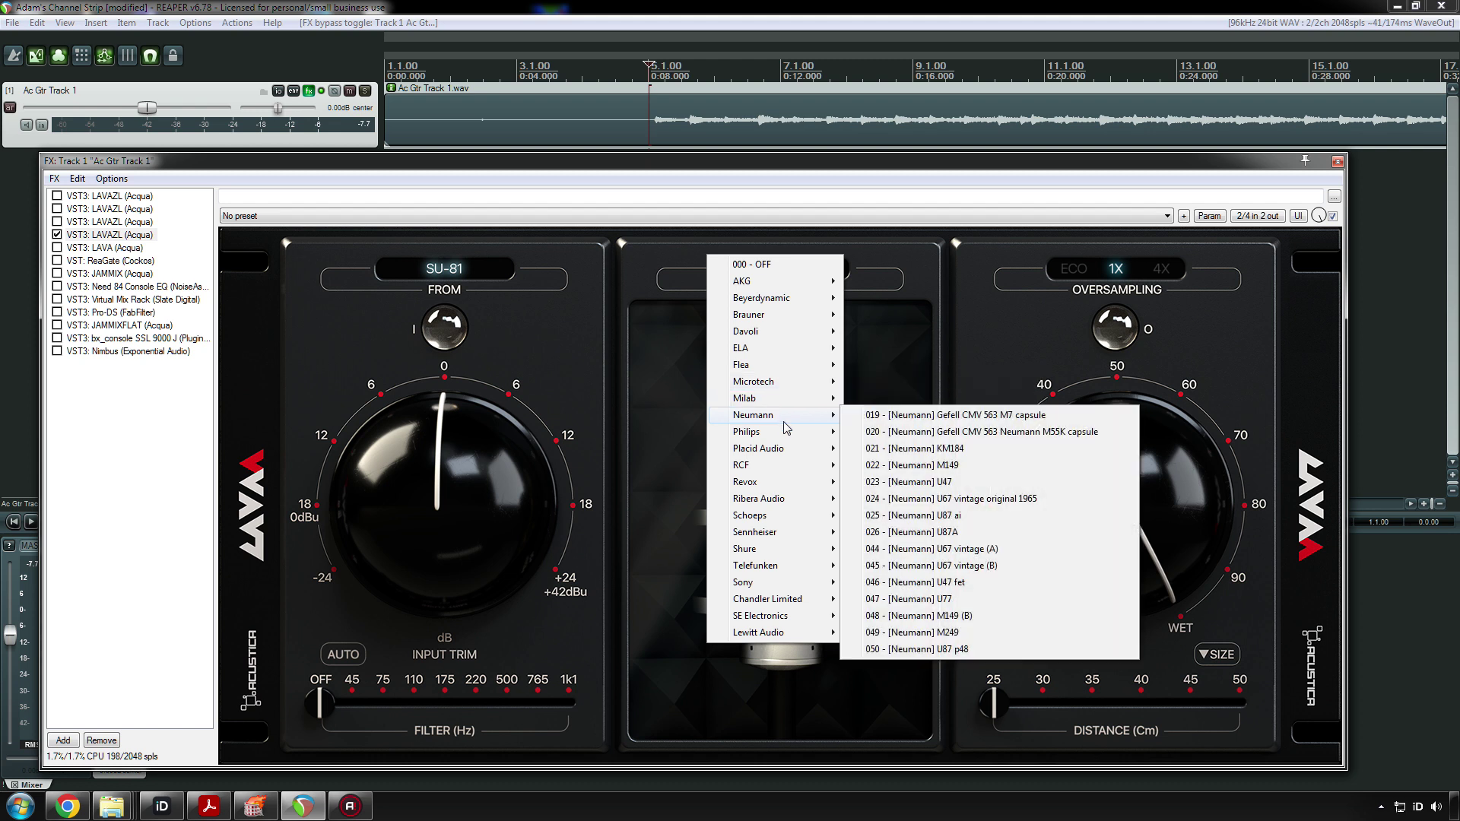
pyautogui.click(914, 448)
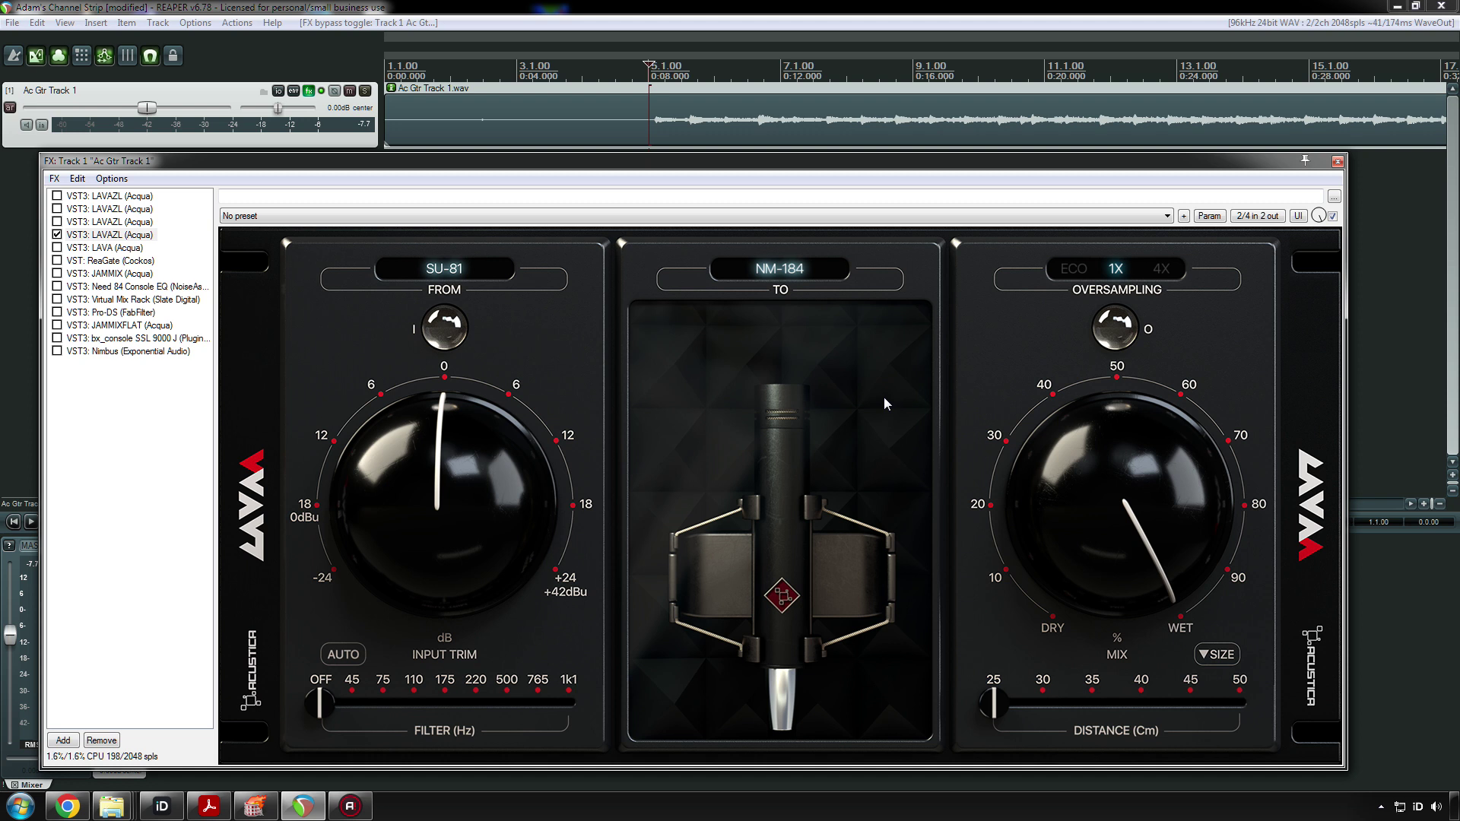
pyautogui.press('space')
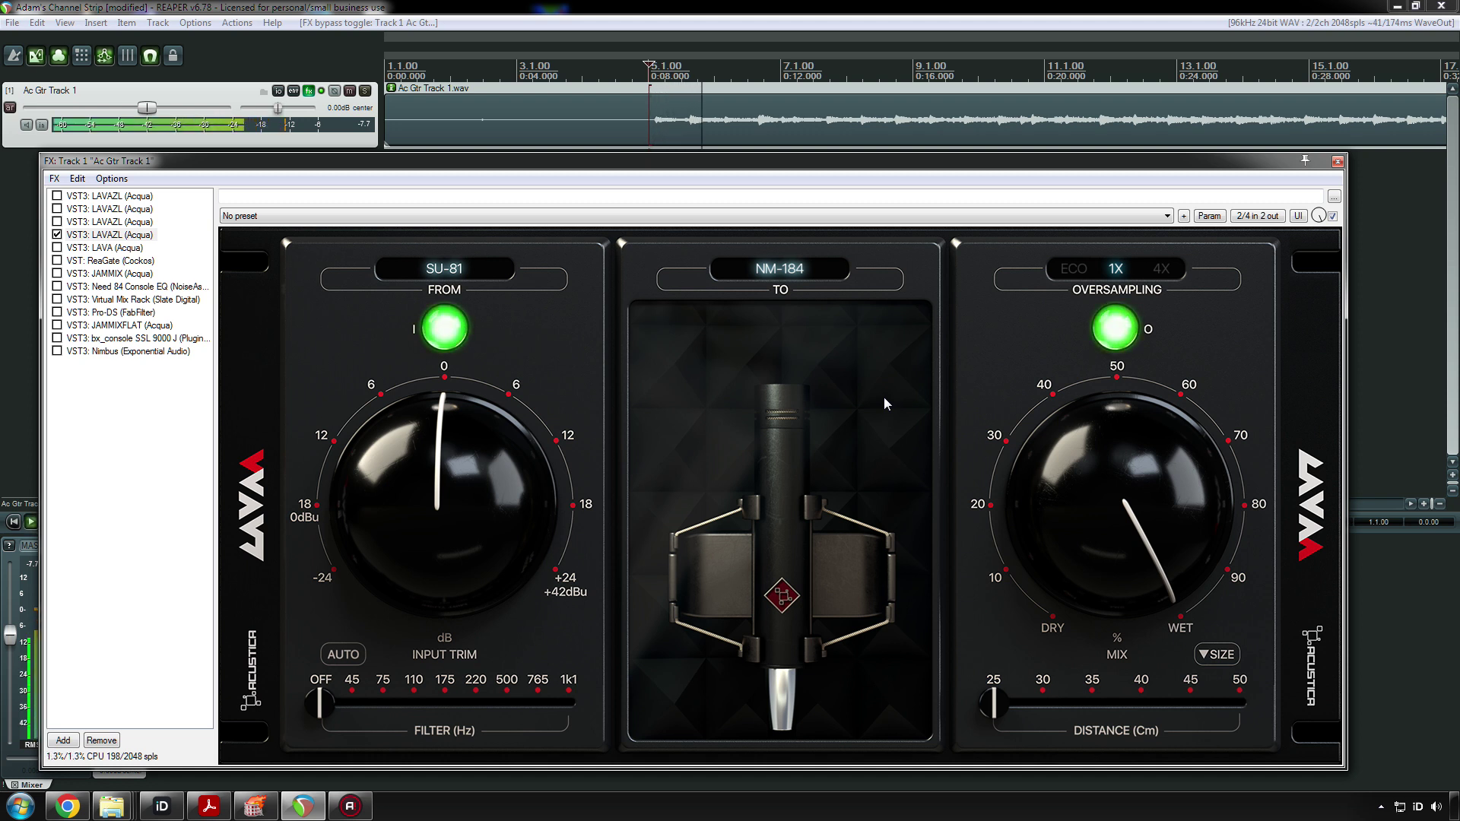
pyautogui.press('space')
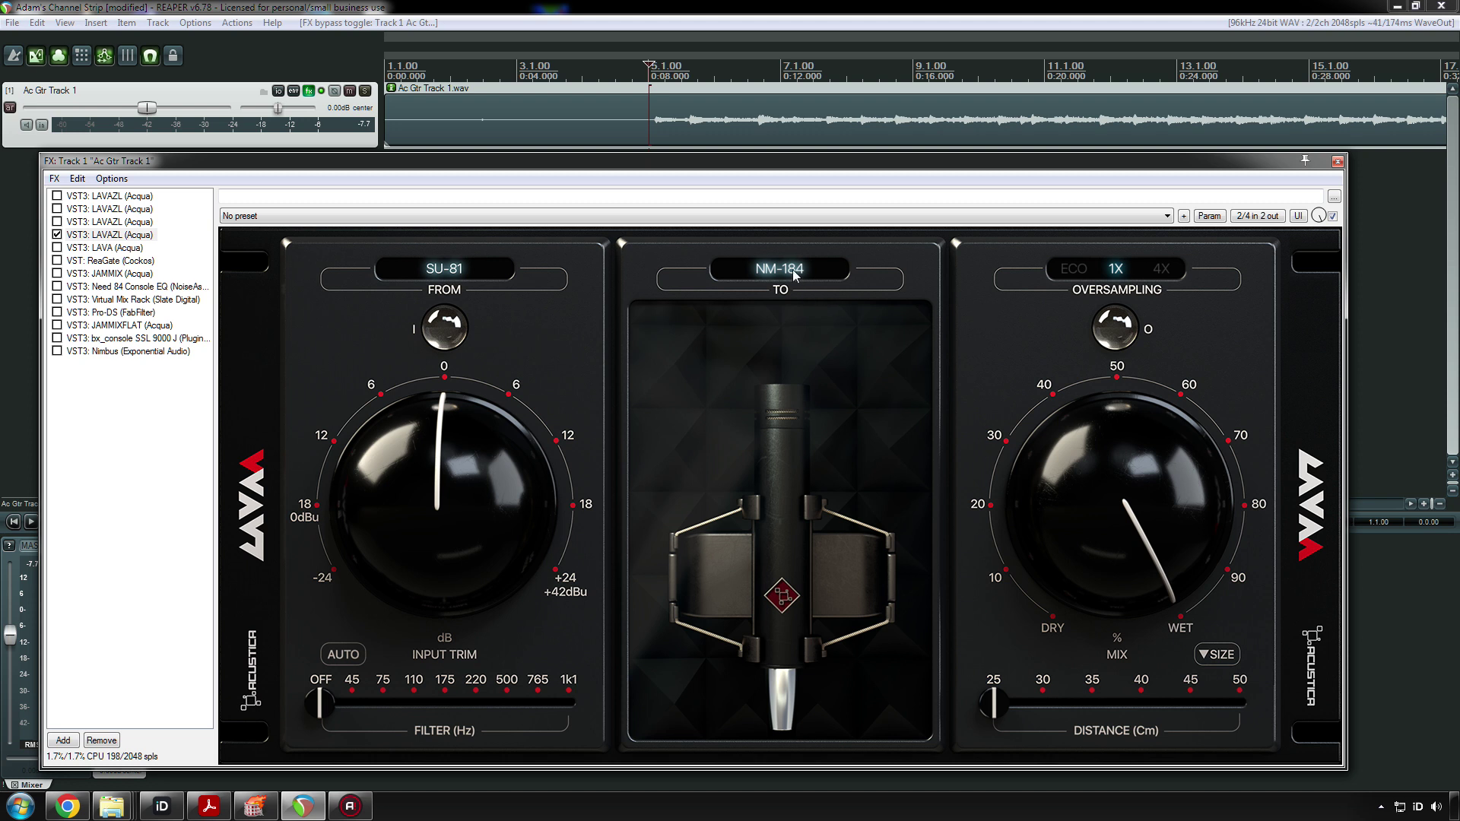
# - Replay the guitar and compare the KM184 emulation with the bypassed signal, leaving the instance active
pyautogui.press('space')
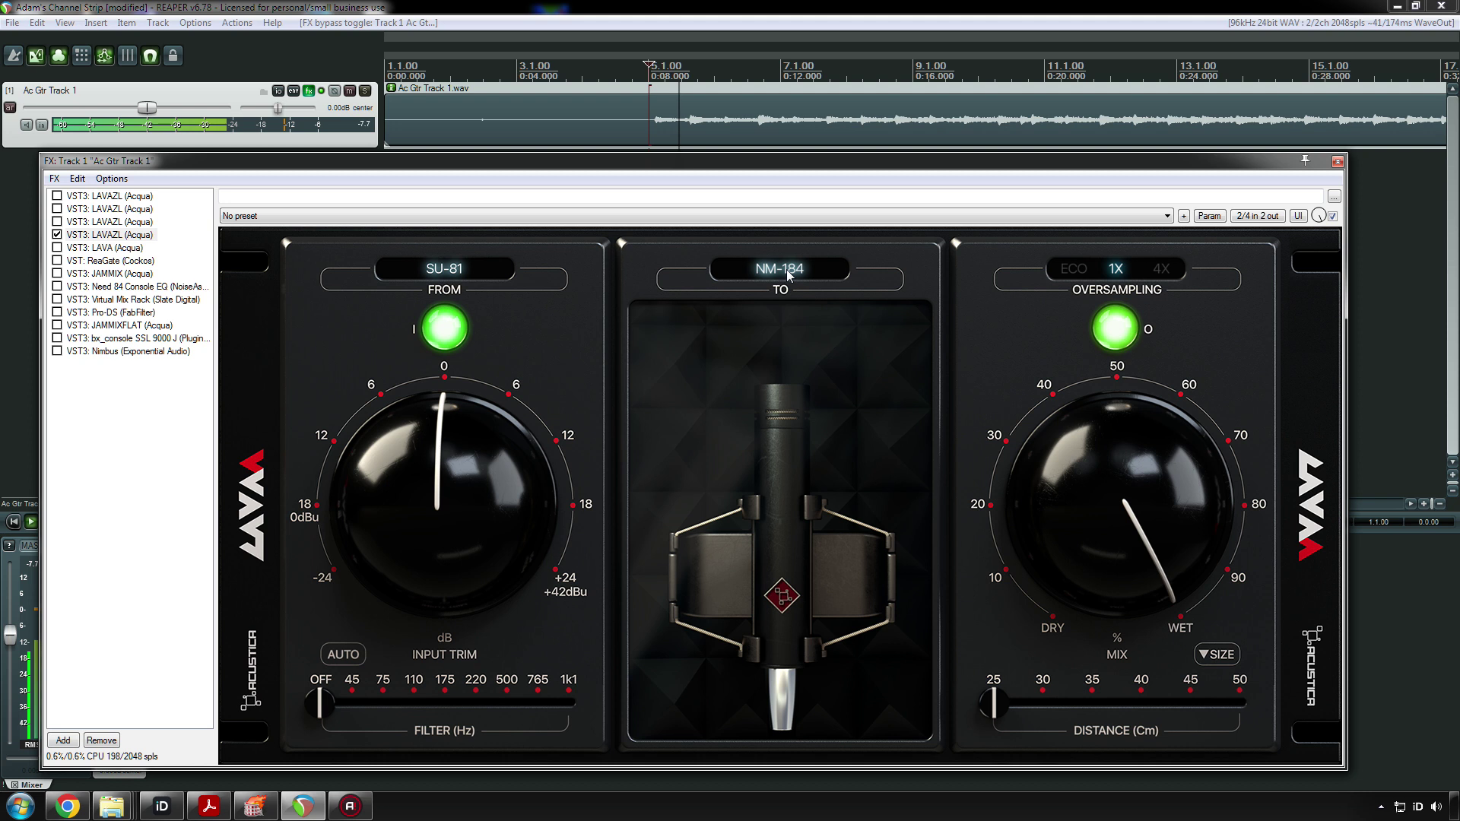
pyautogui.click(57, 235)
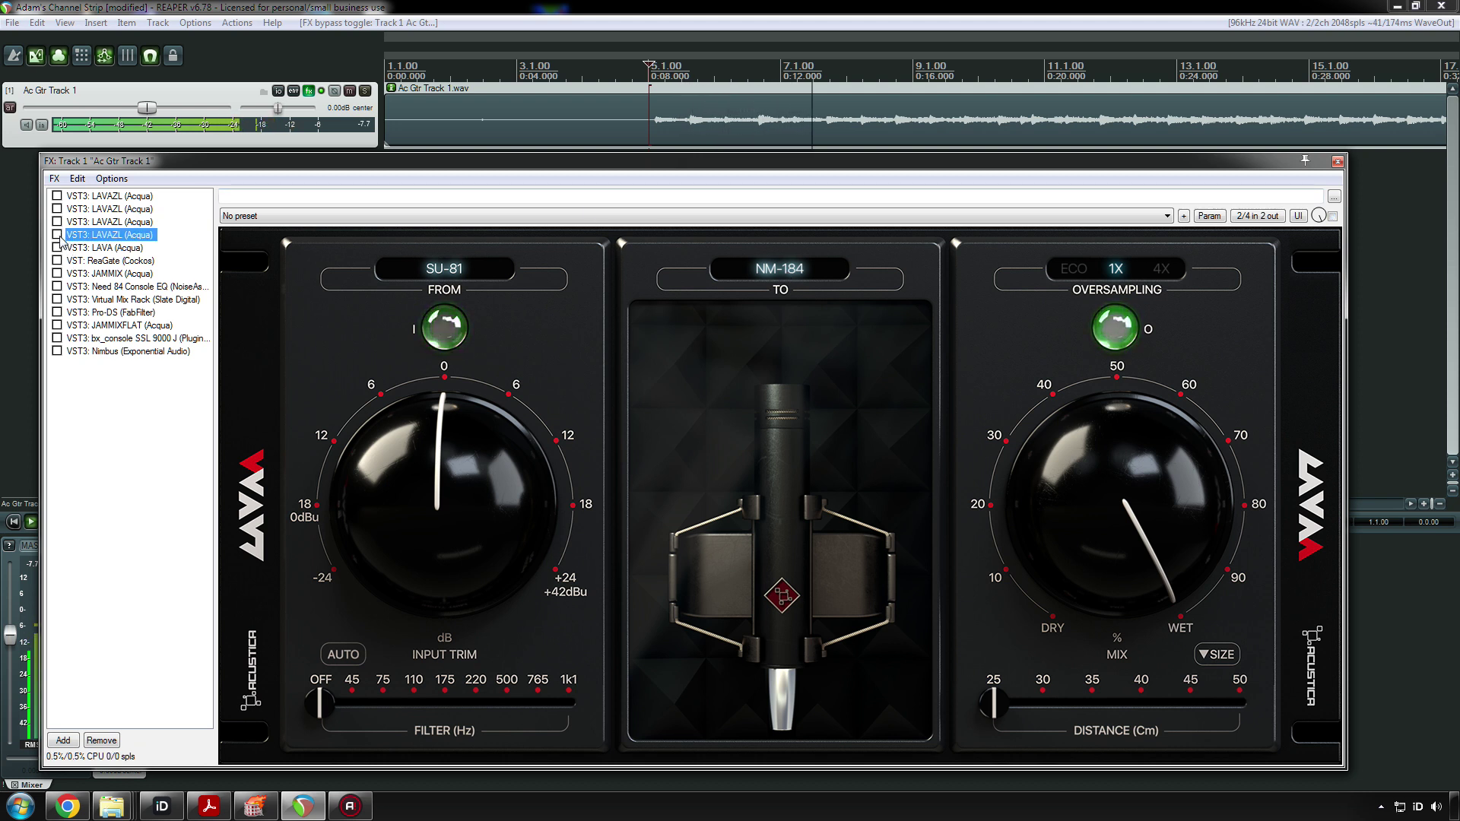
pyautogui.click(58, 235)
pyautogui.press('space')
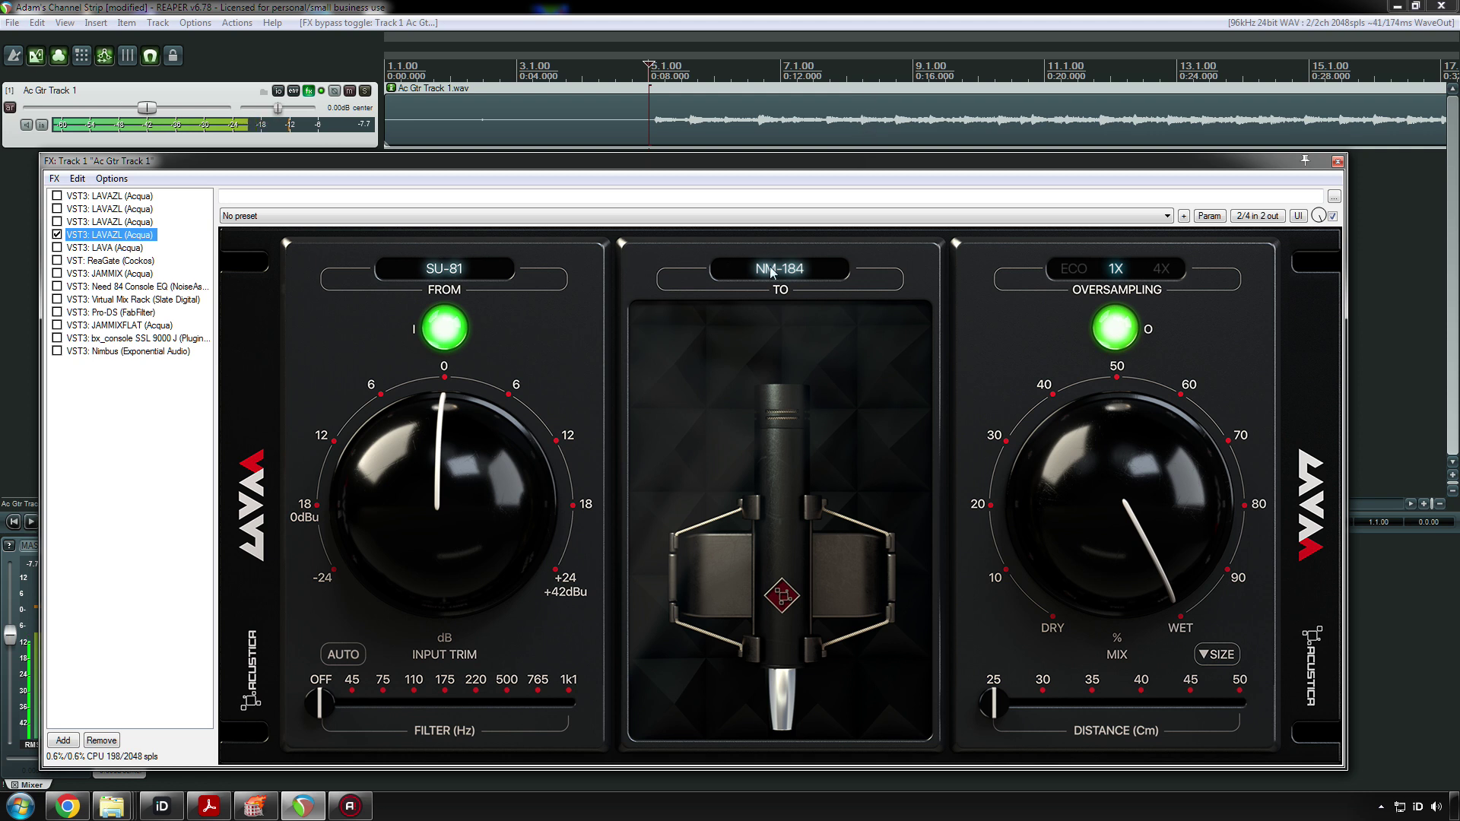
# - Change the target microphone to the Neumann U47 fet and audition the guitar
pyautogui.click(795, 275)
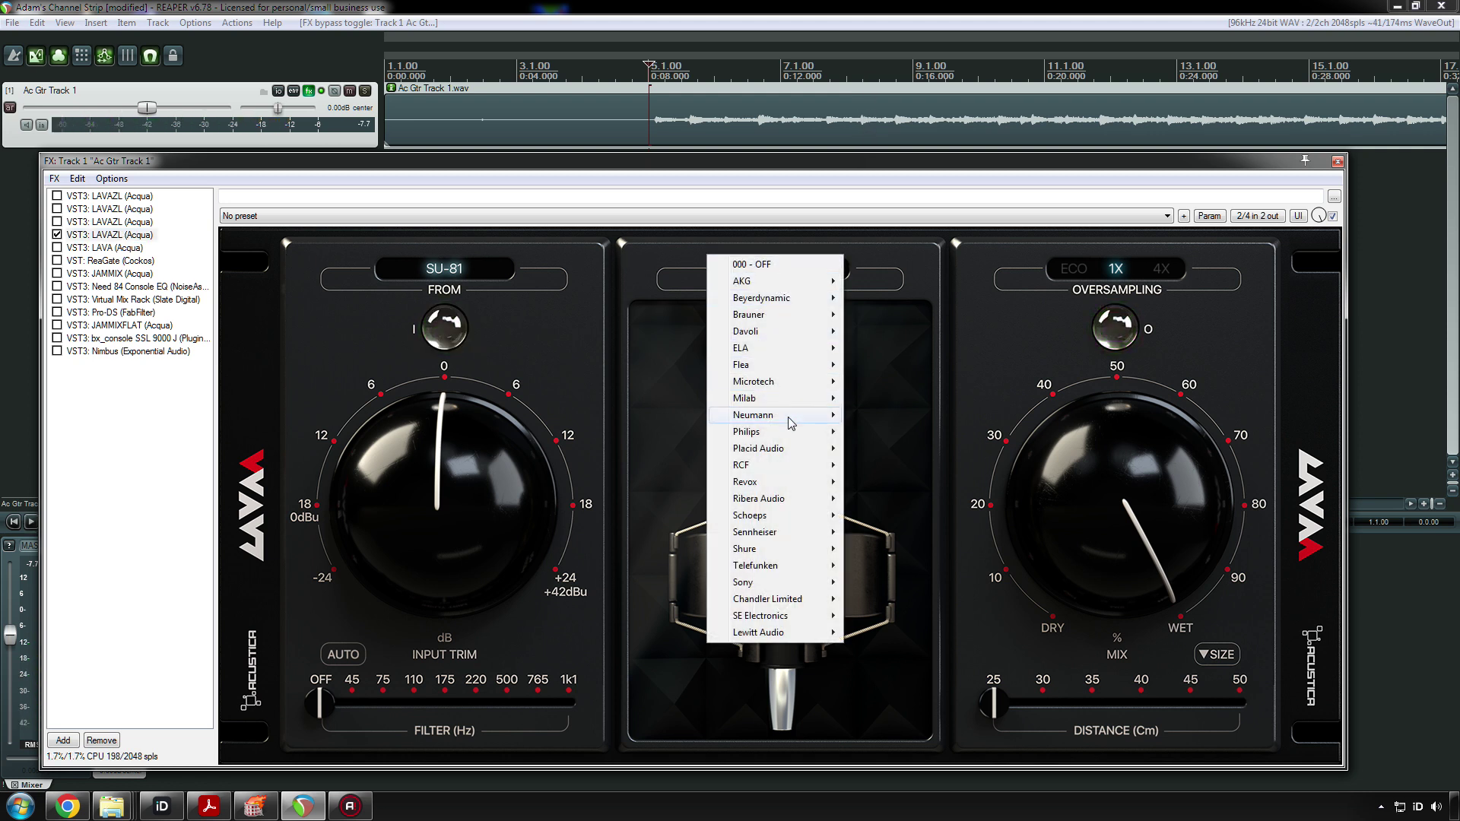
pyautogui.moveTo(791, 423)
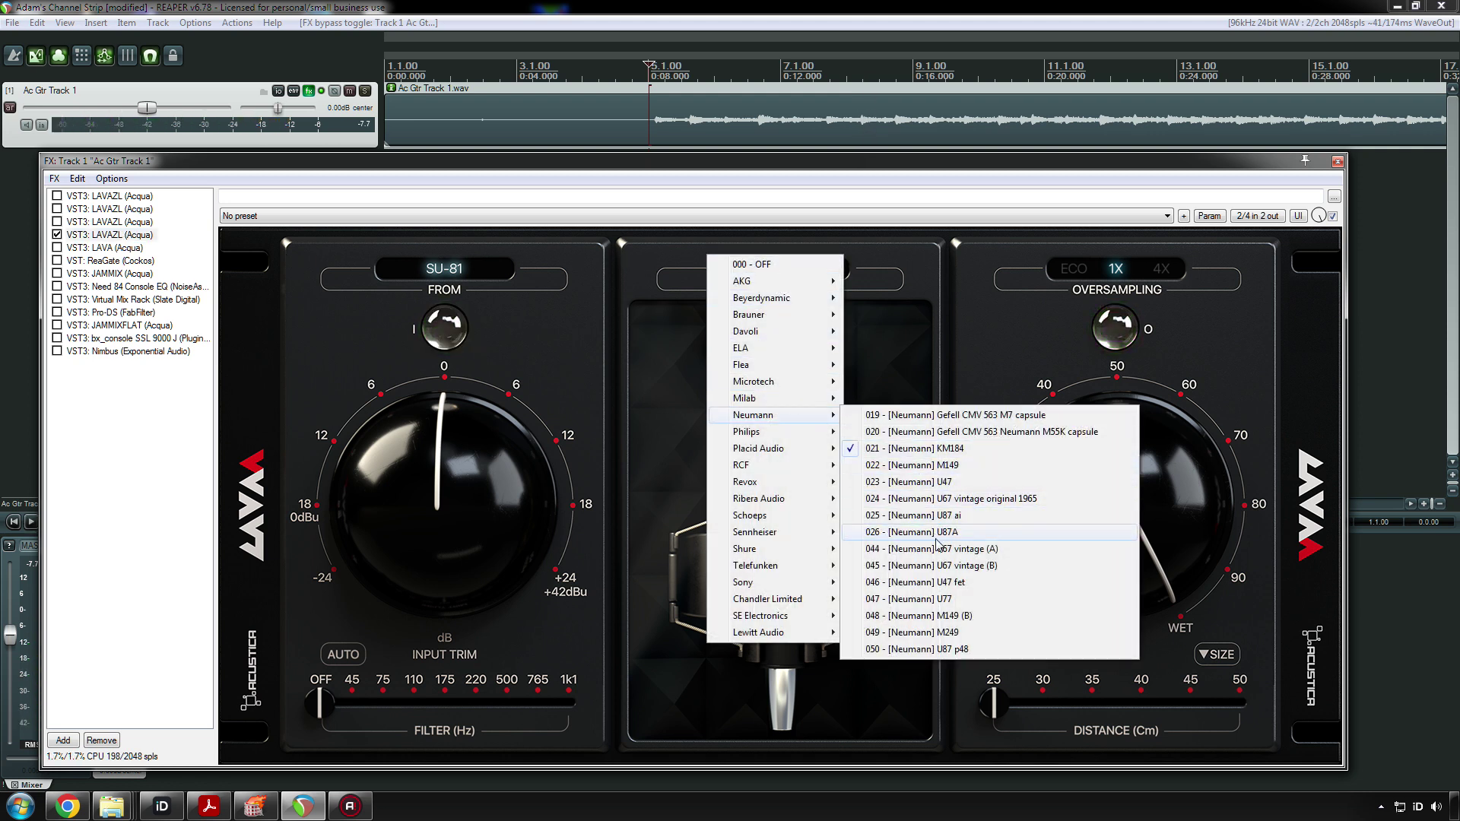
pyautogui.click(945, 582)
pyautogui.press('space')
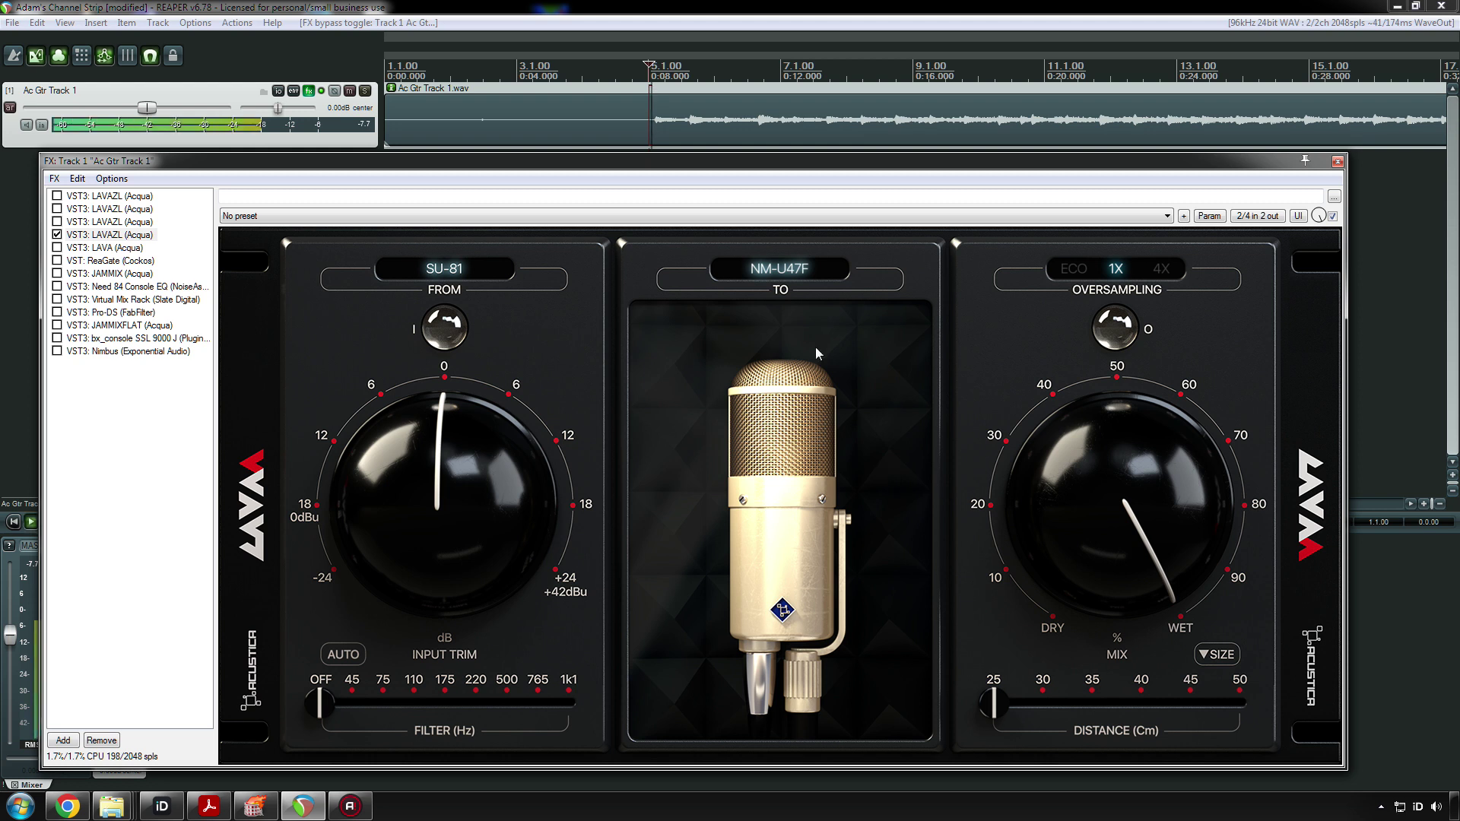
pyautogui.press('space')
# - Select the Neumann U67 vintage (A) as target microphone and compare it with the bypassed guitar during playback
pyautogui.click(805, 280)
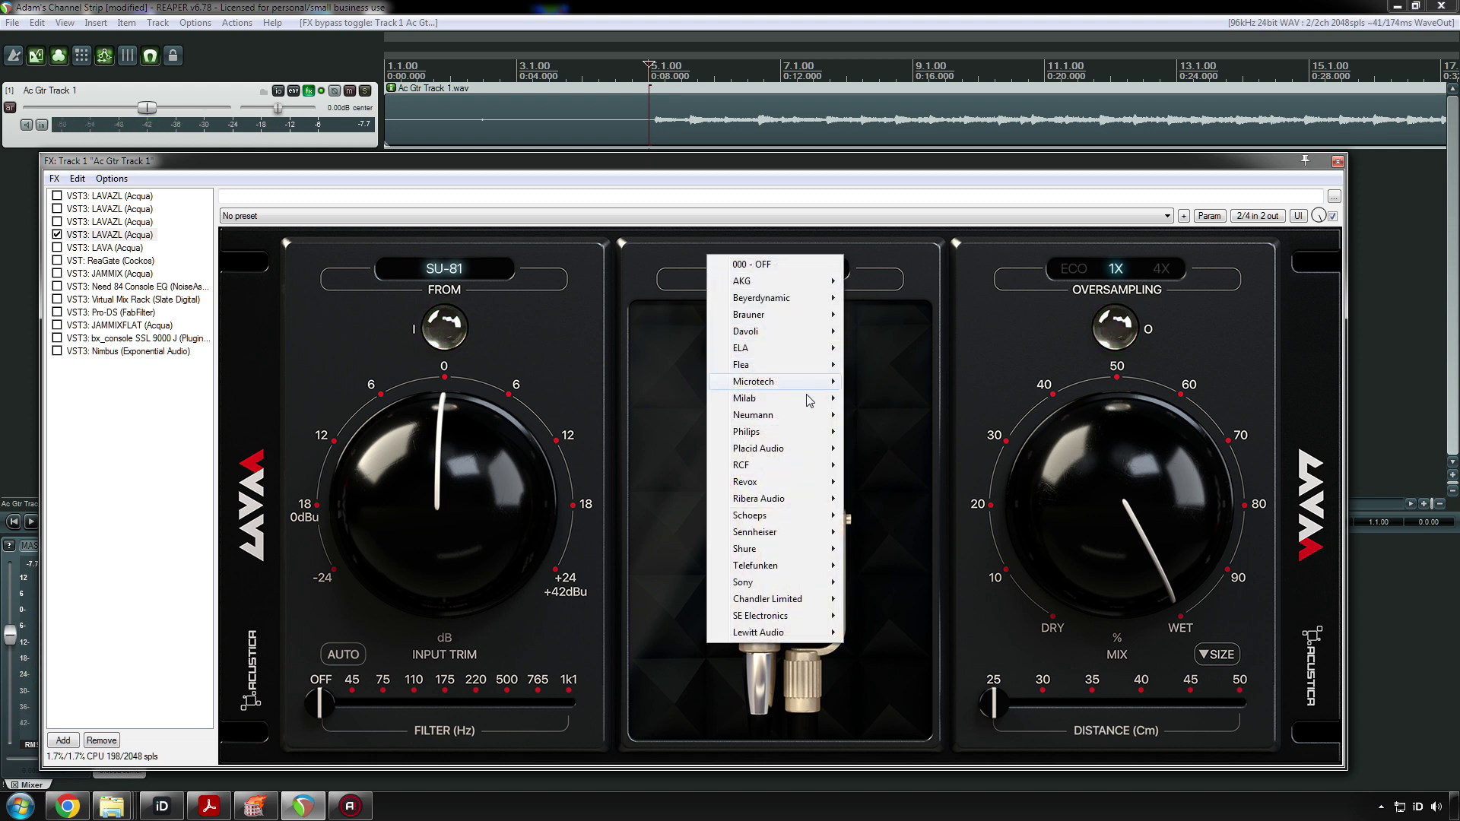
pyautogui.moveTo(795, 428)
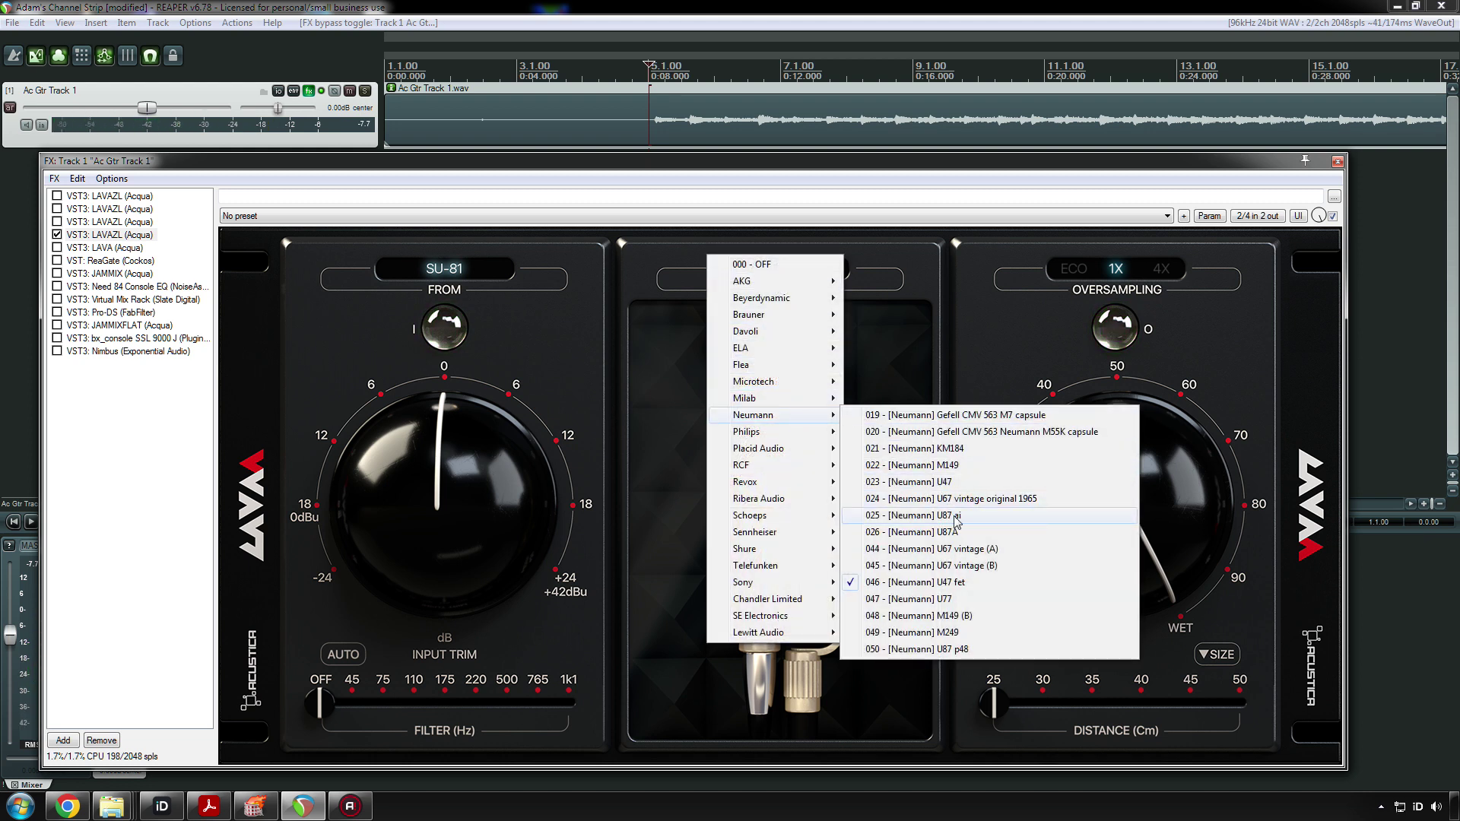
pyautogui.click(966, 549)
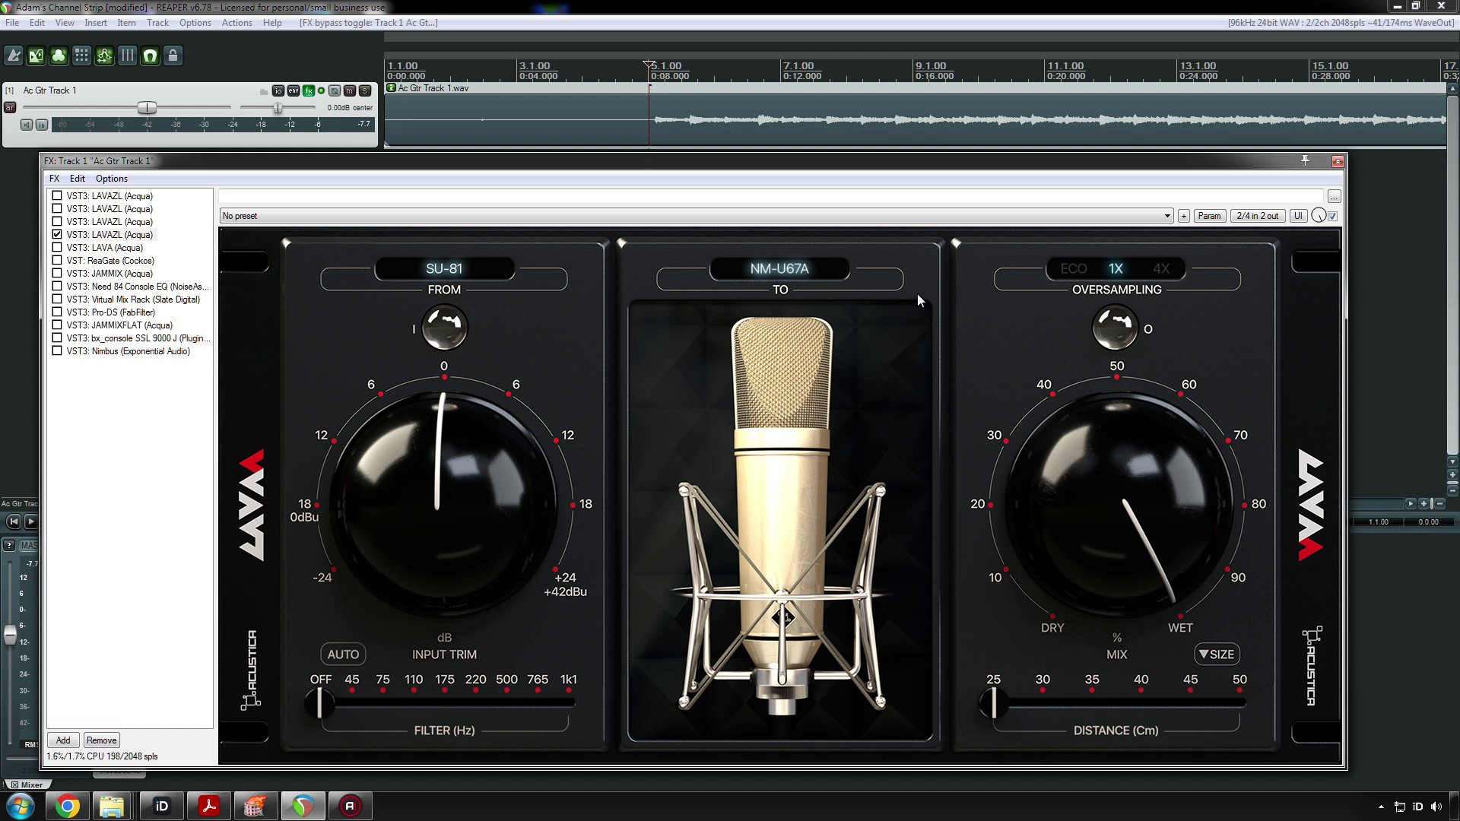
pyautogui.press('space')
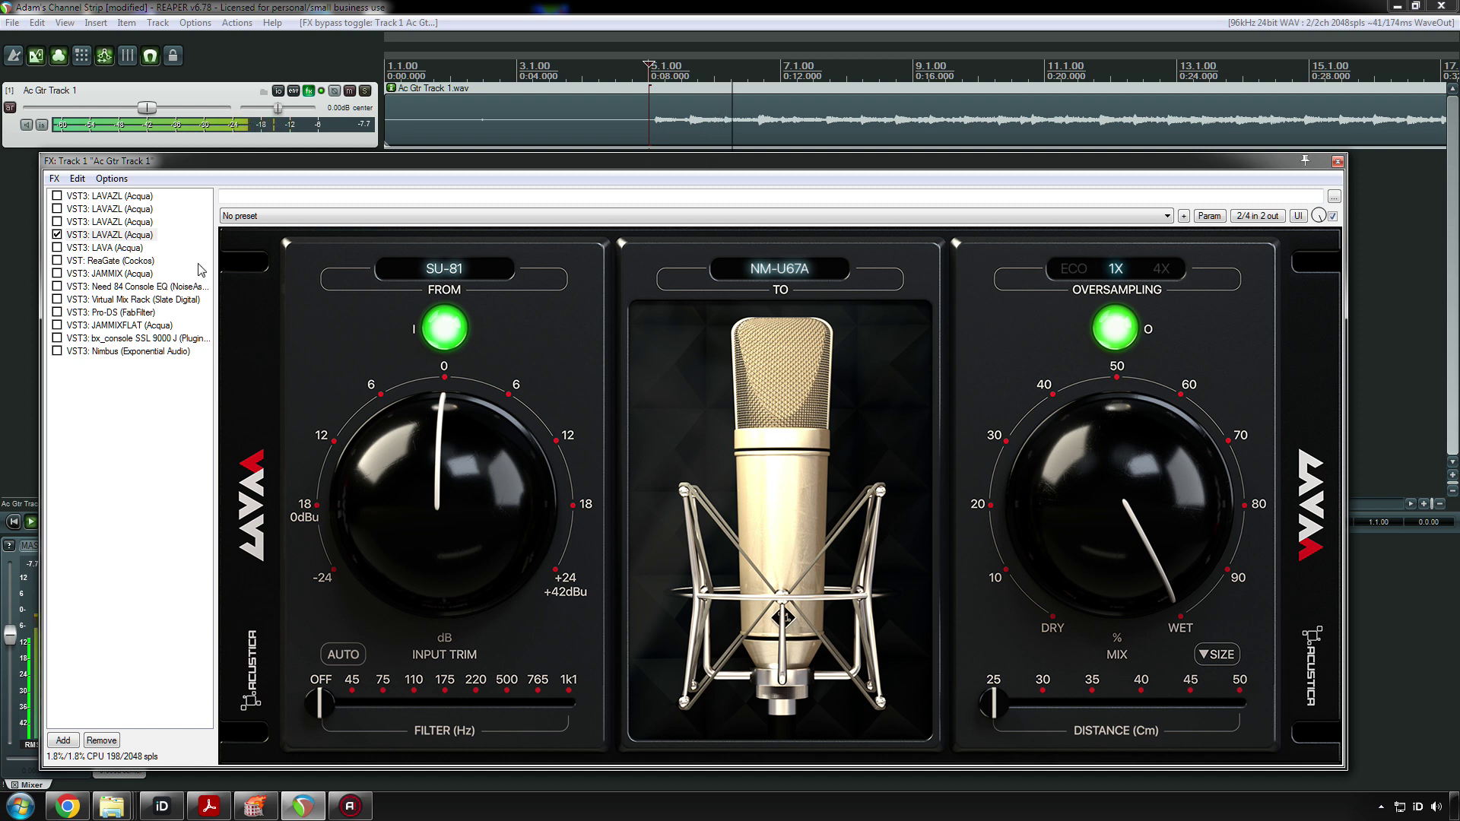
pyautogui.click(57, 234)
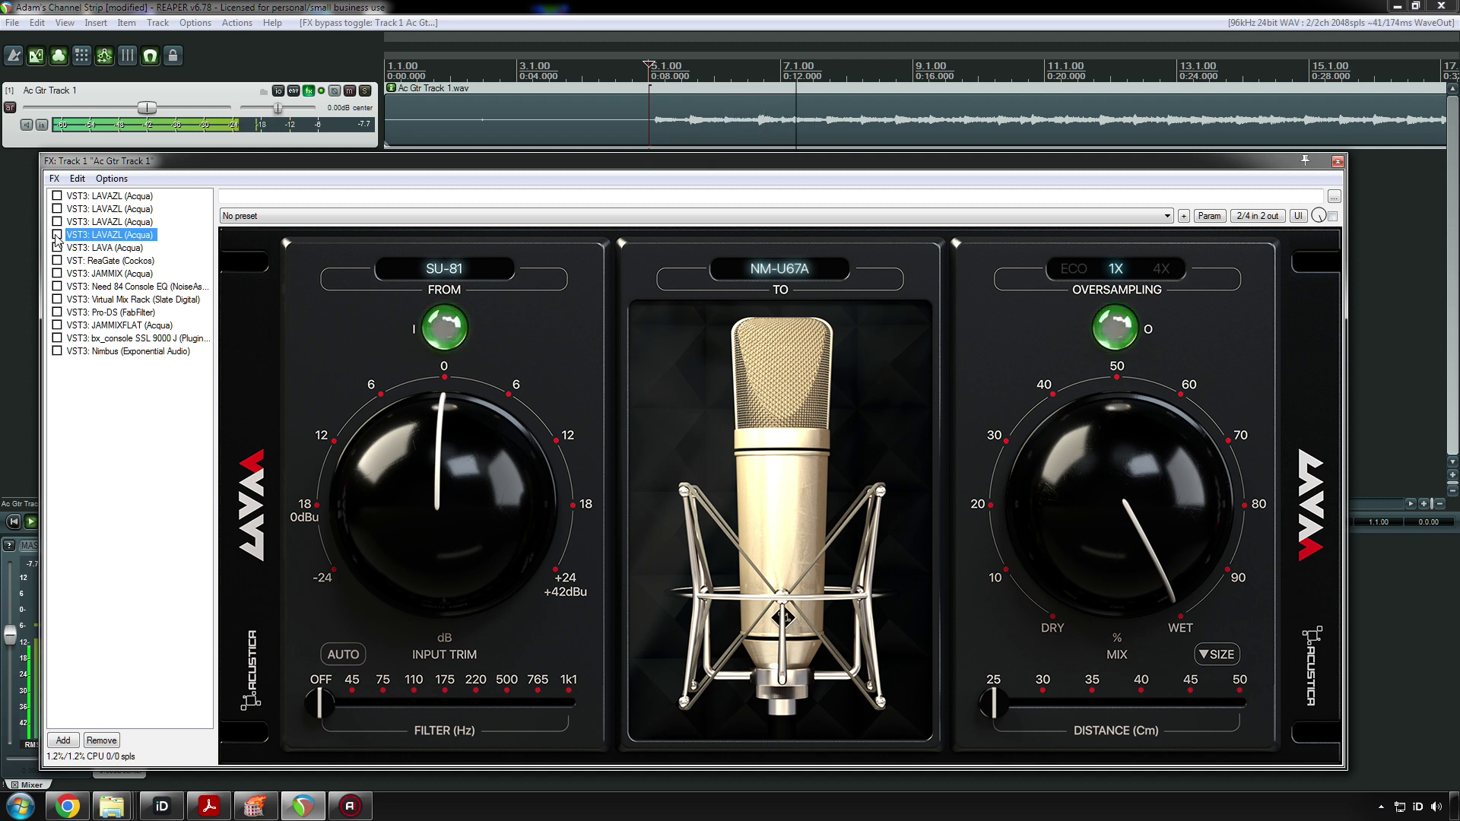
pyautogui.click(57, 235)
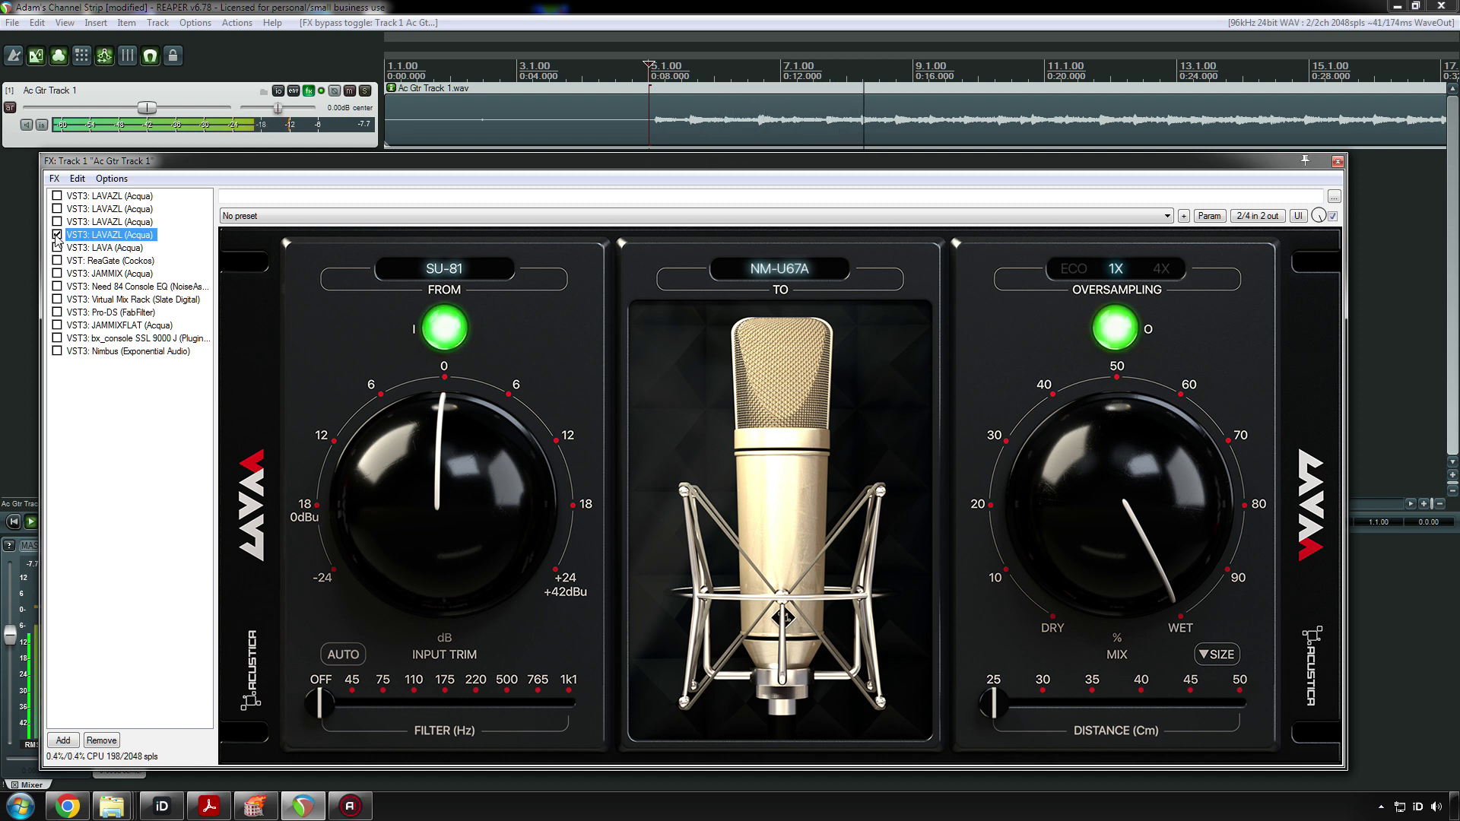
pyautogui.press('space')
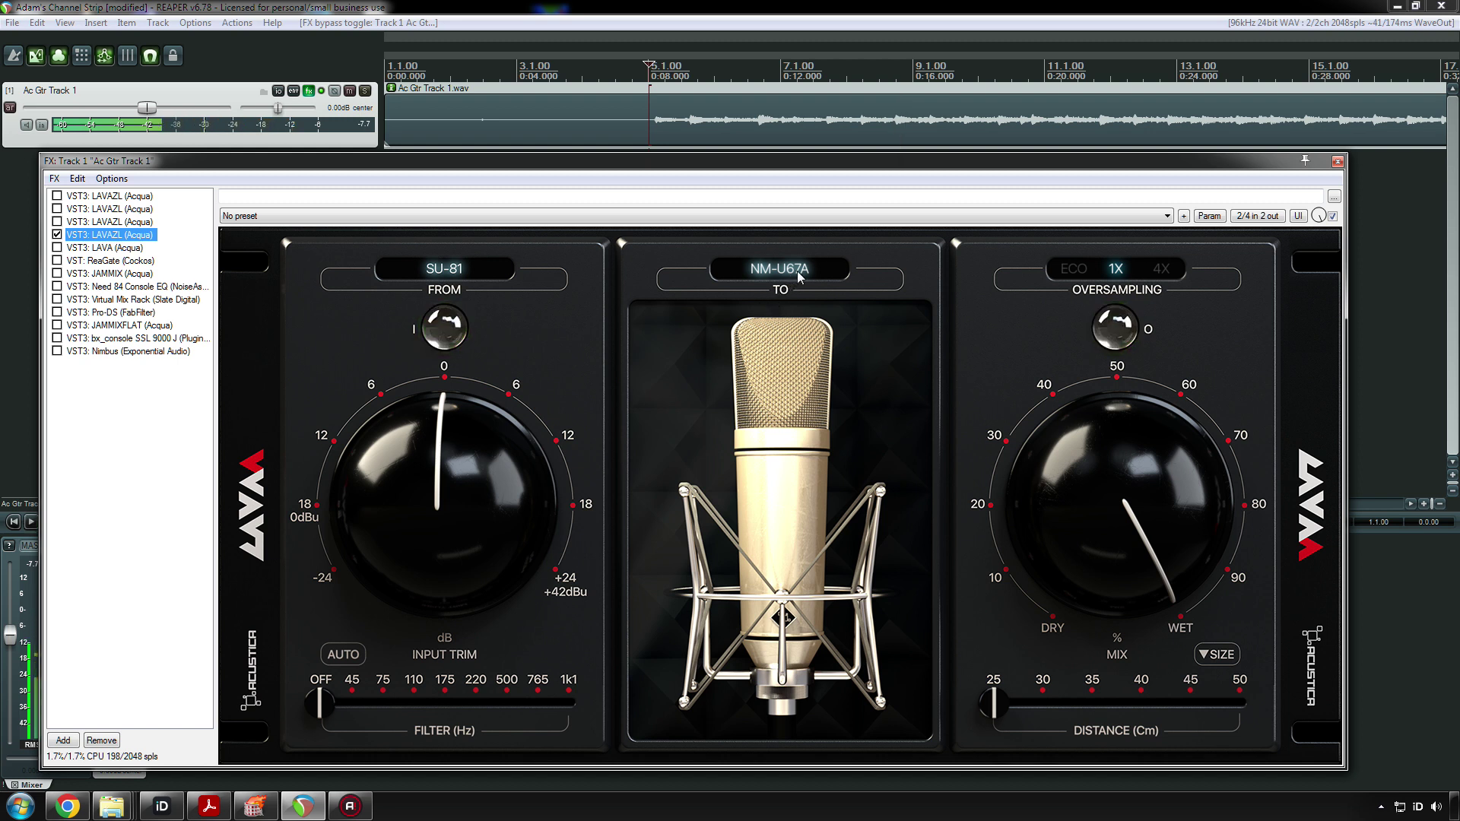
# - Select the Neumann U67 vintage (B) as target microphone and compare it with the bypassed guitar during playback
pyautogui.click(752, 267)
pyautogui.moveTo(788, 415)
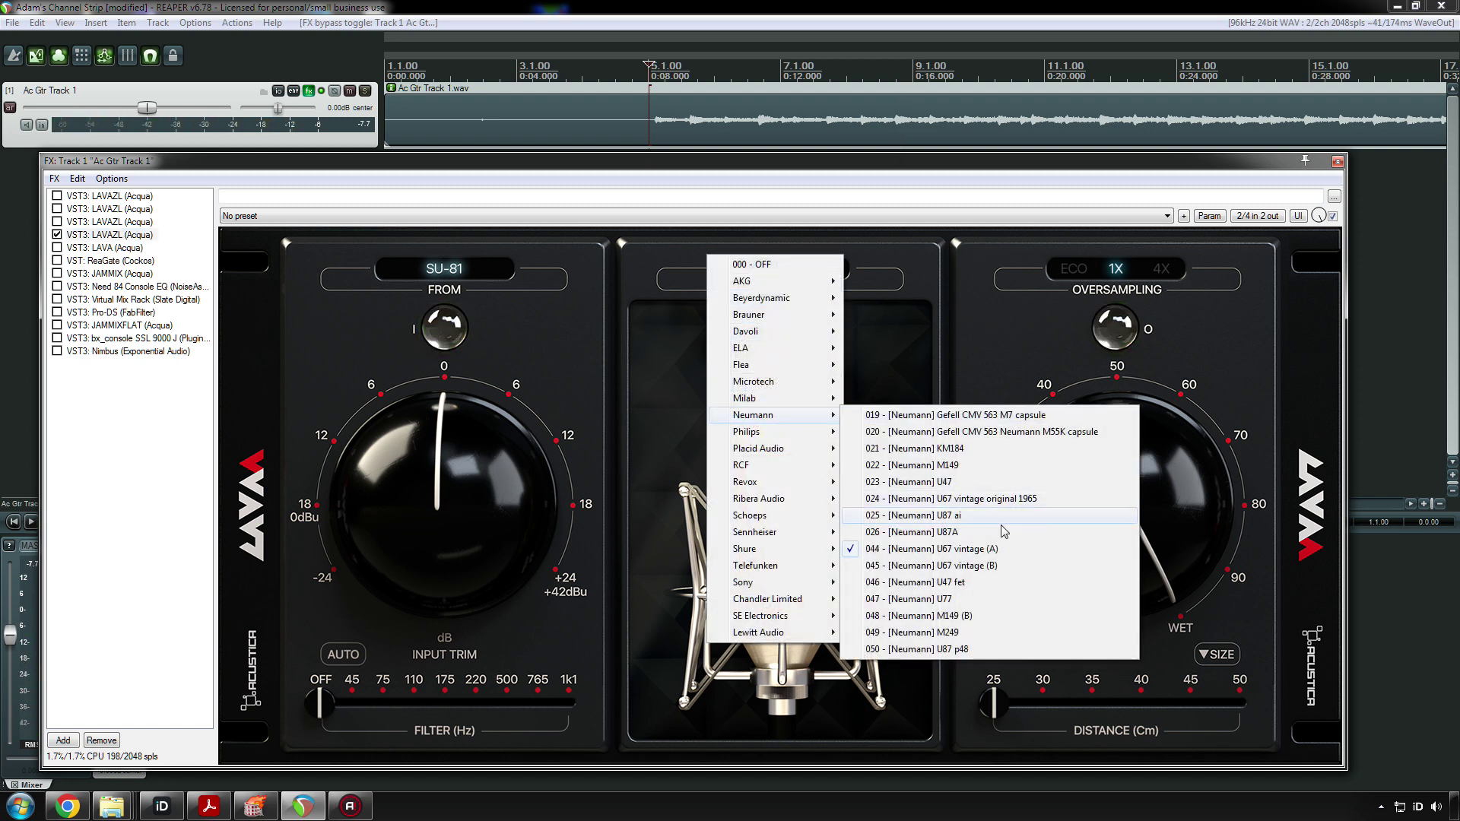
pyautogui.click(1005, 564)
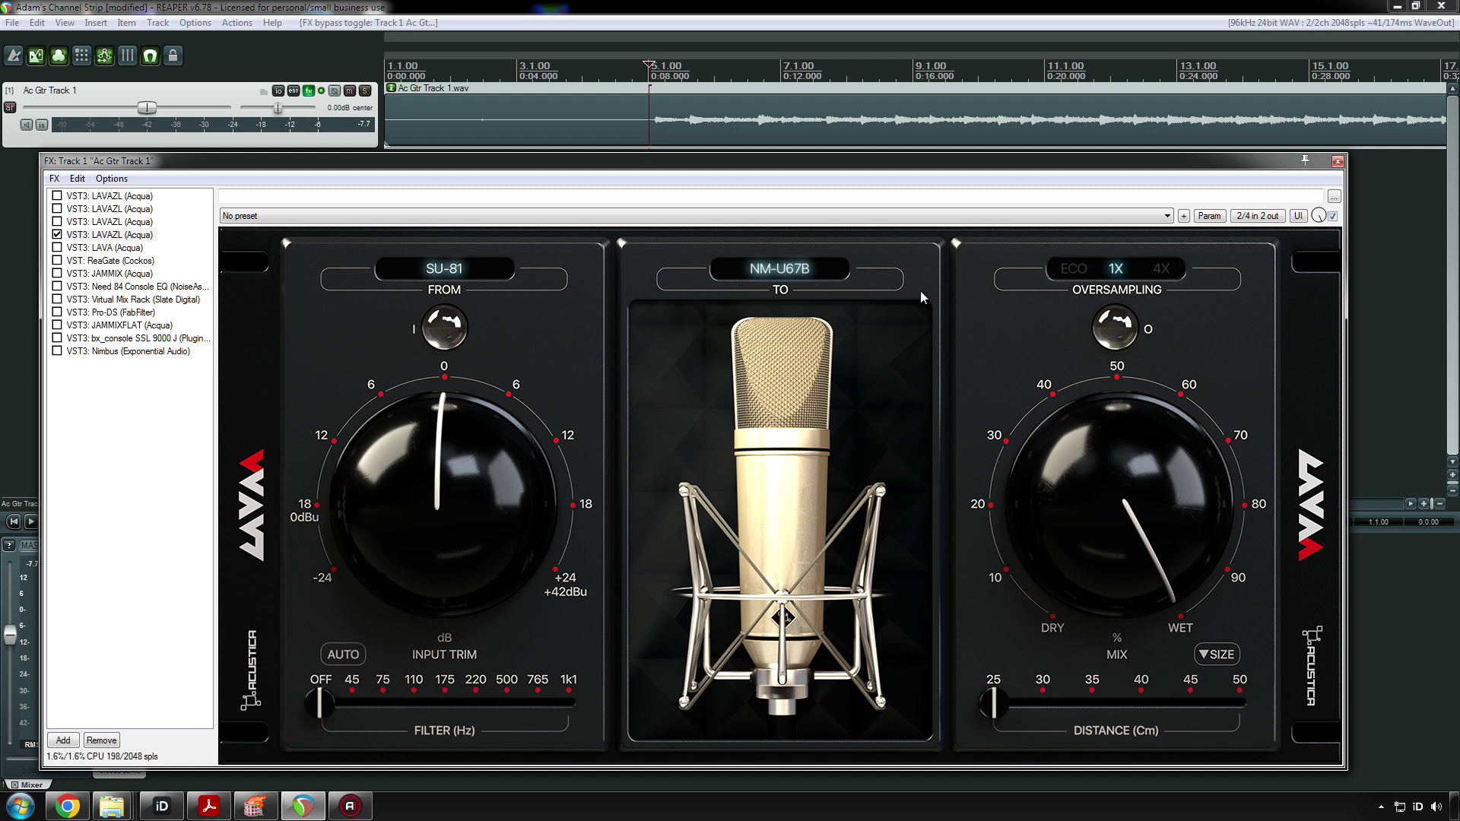
pyautogui.press('space')
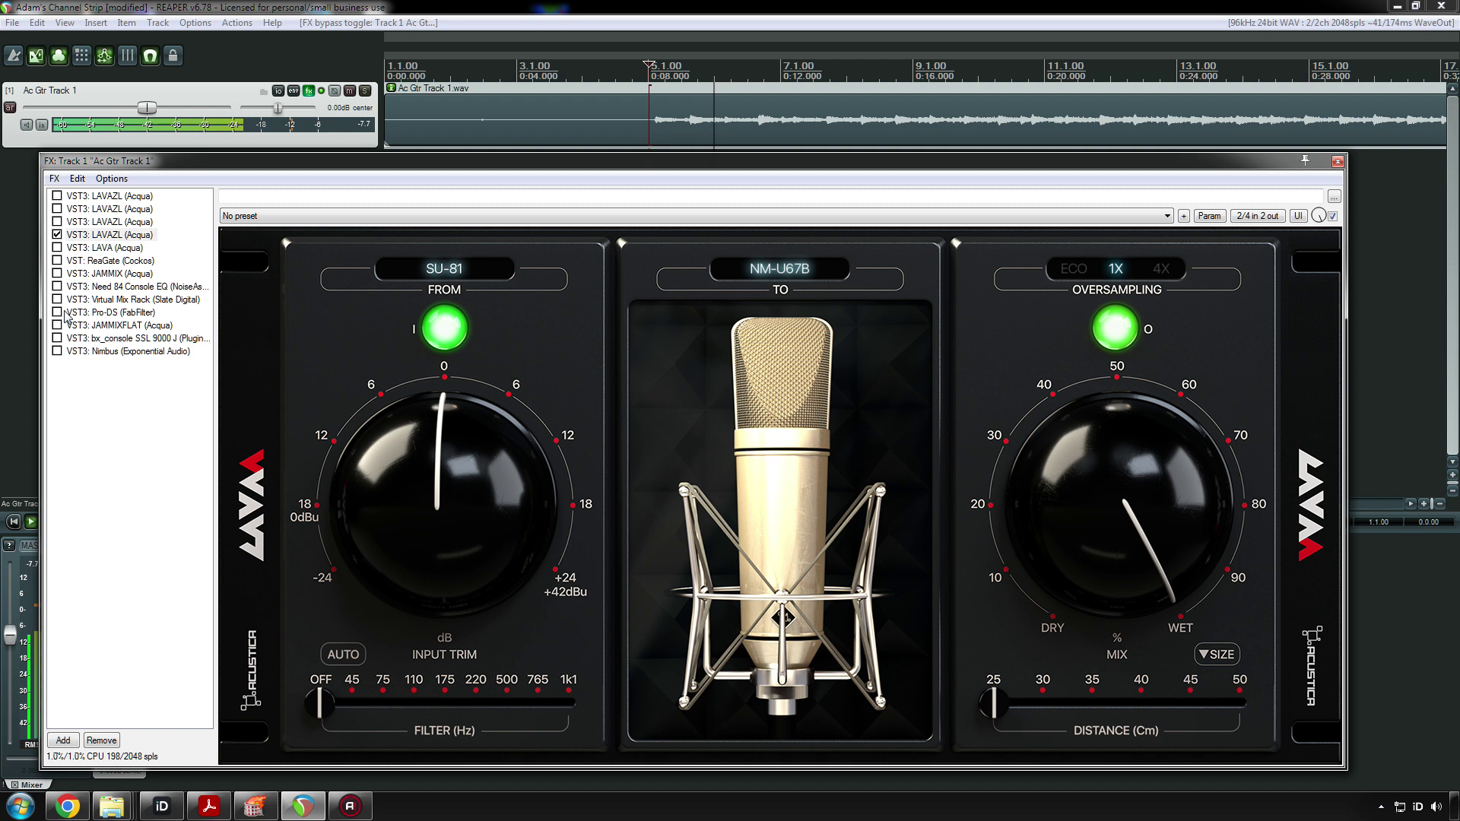
pyautogui.click(57, 236)
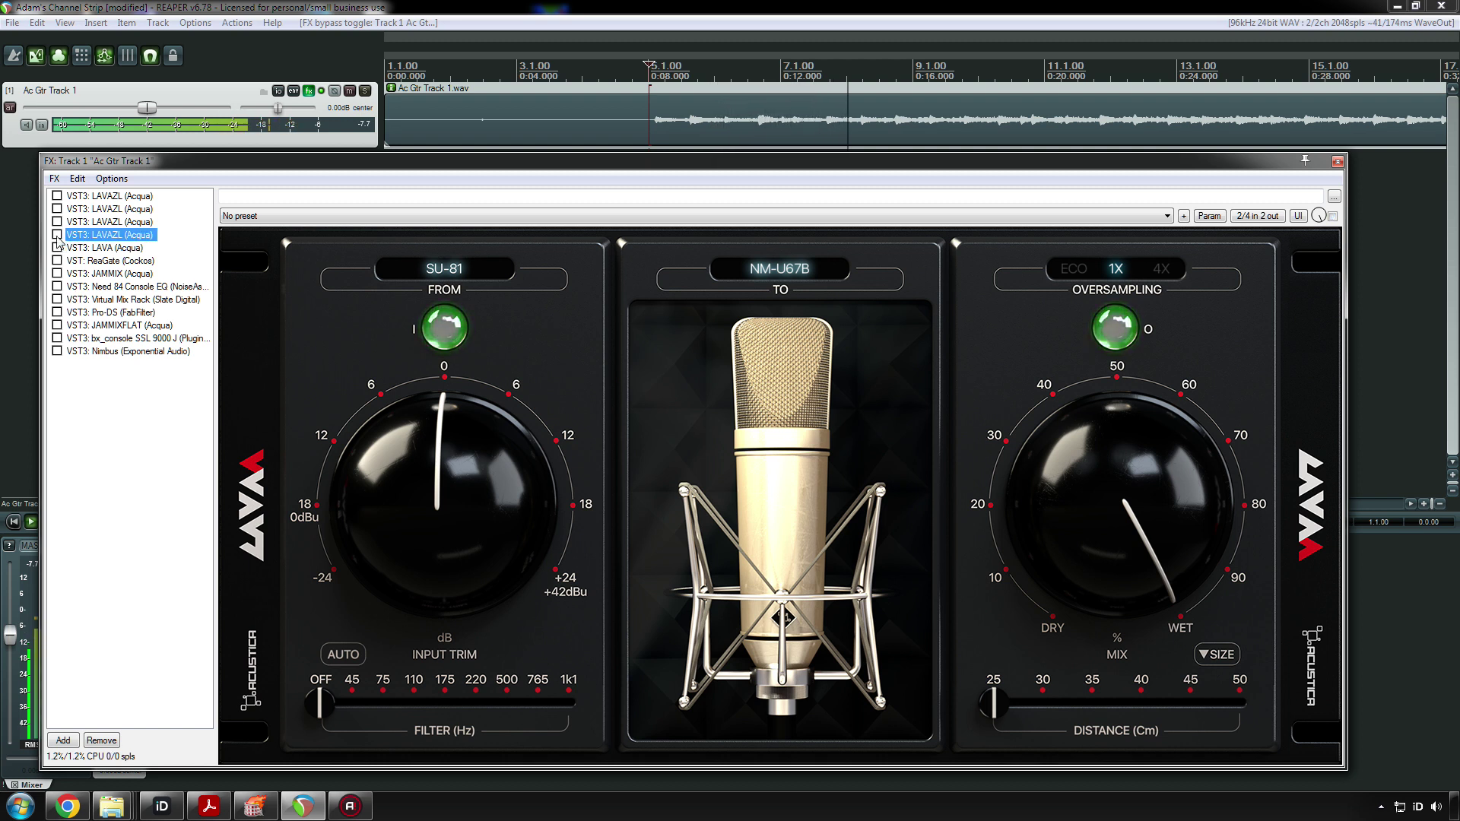
pyautogui.click(57, 236)
pyautogui.press('space')
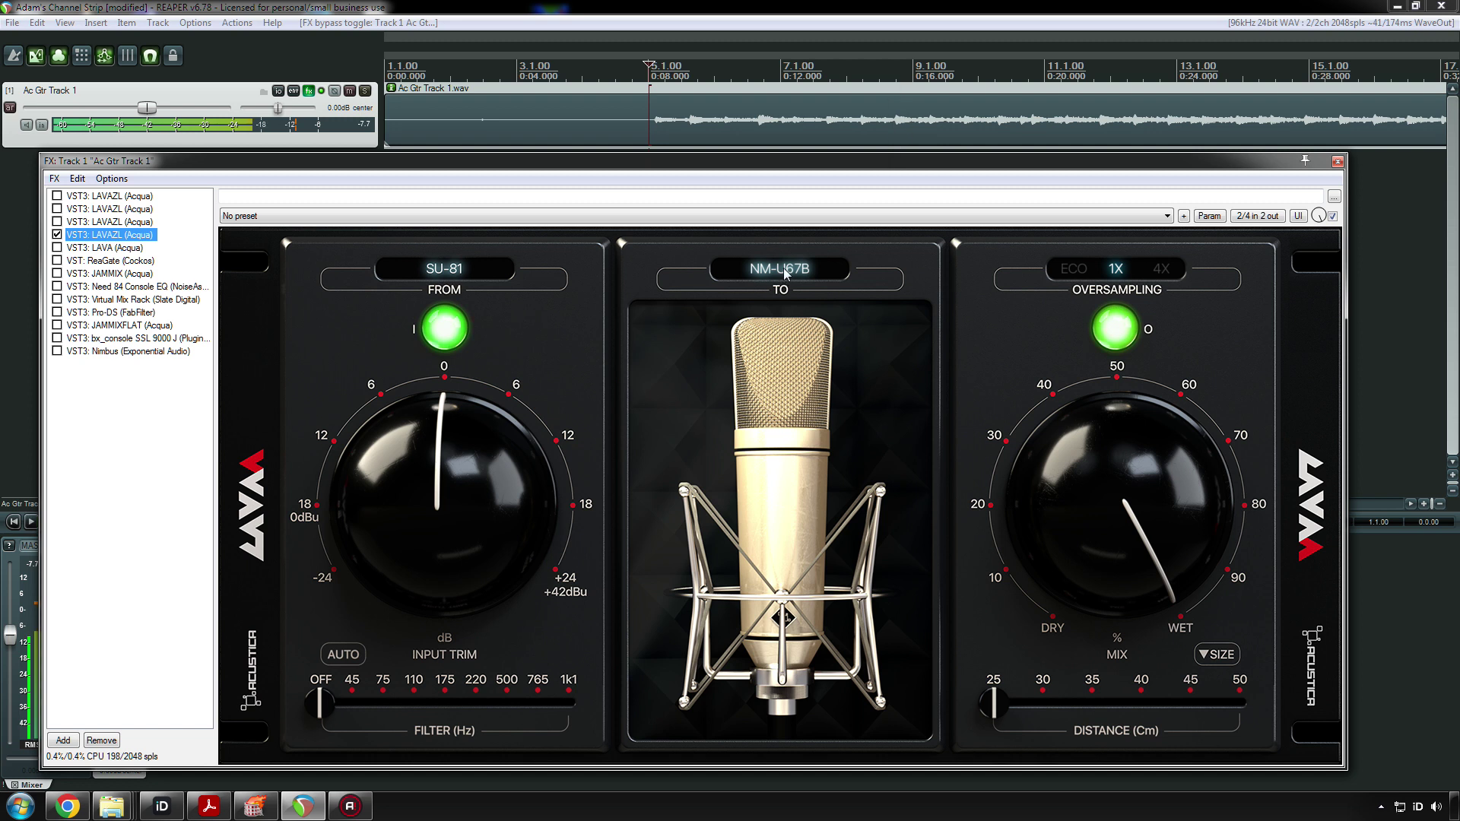
# - Select the Neumann U67 vintage original 1965 as target microphone and compare it with the bypassed guitar during playback
pyautogui.click(787, 274)
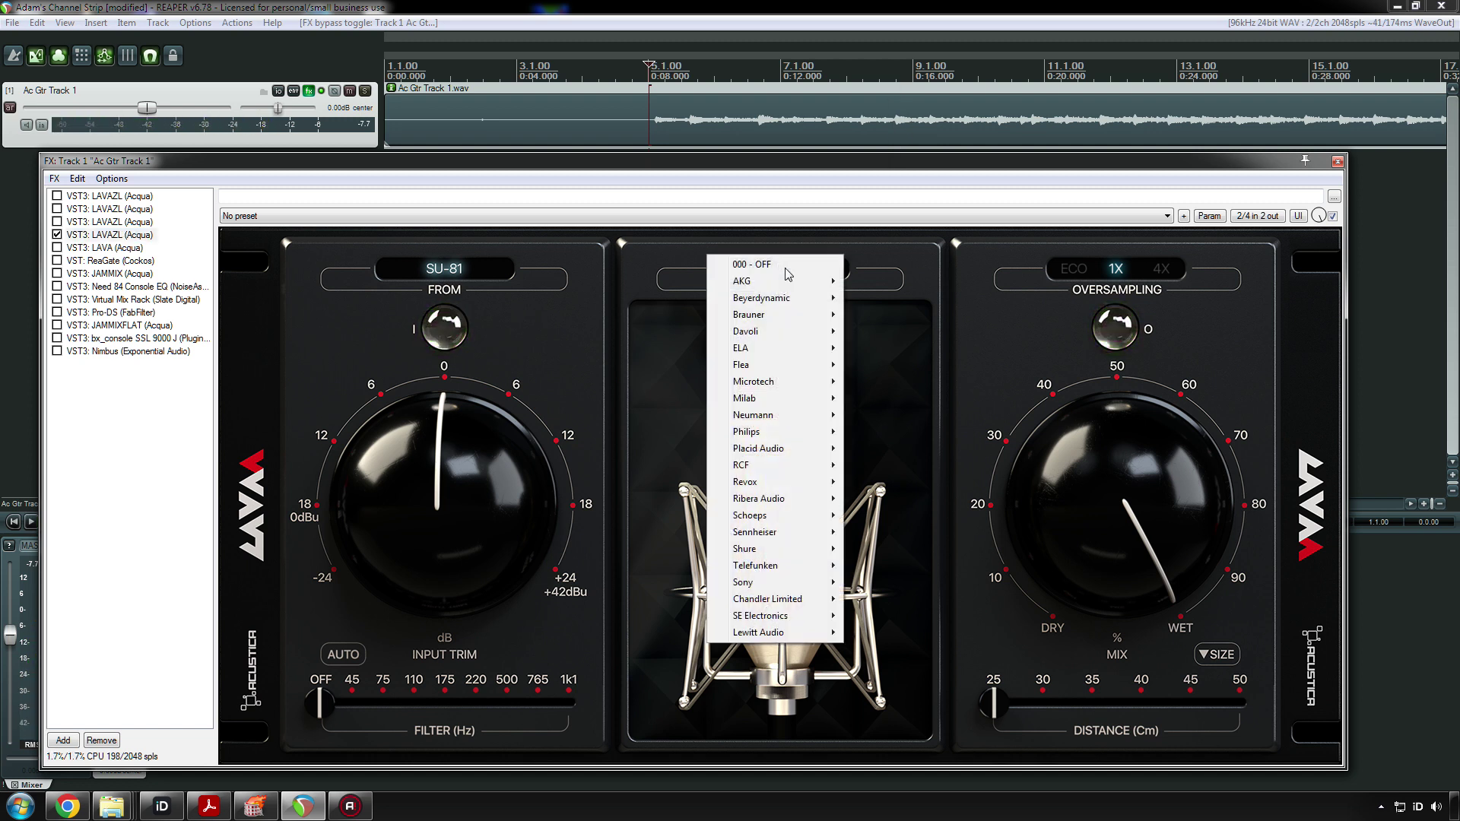
pyautogui.moveTo(786, 418)
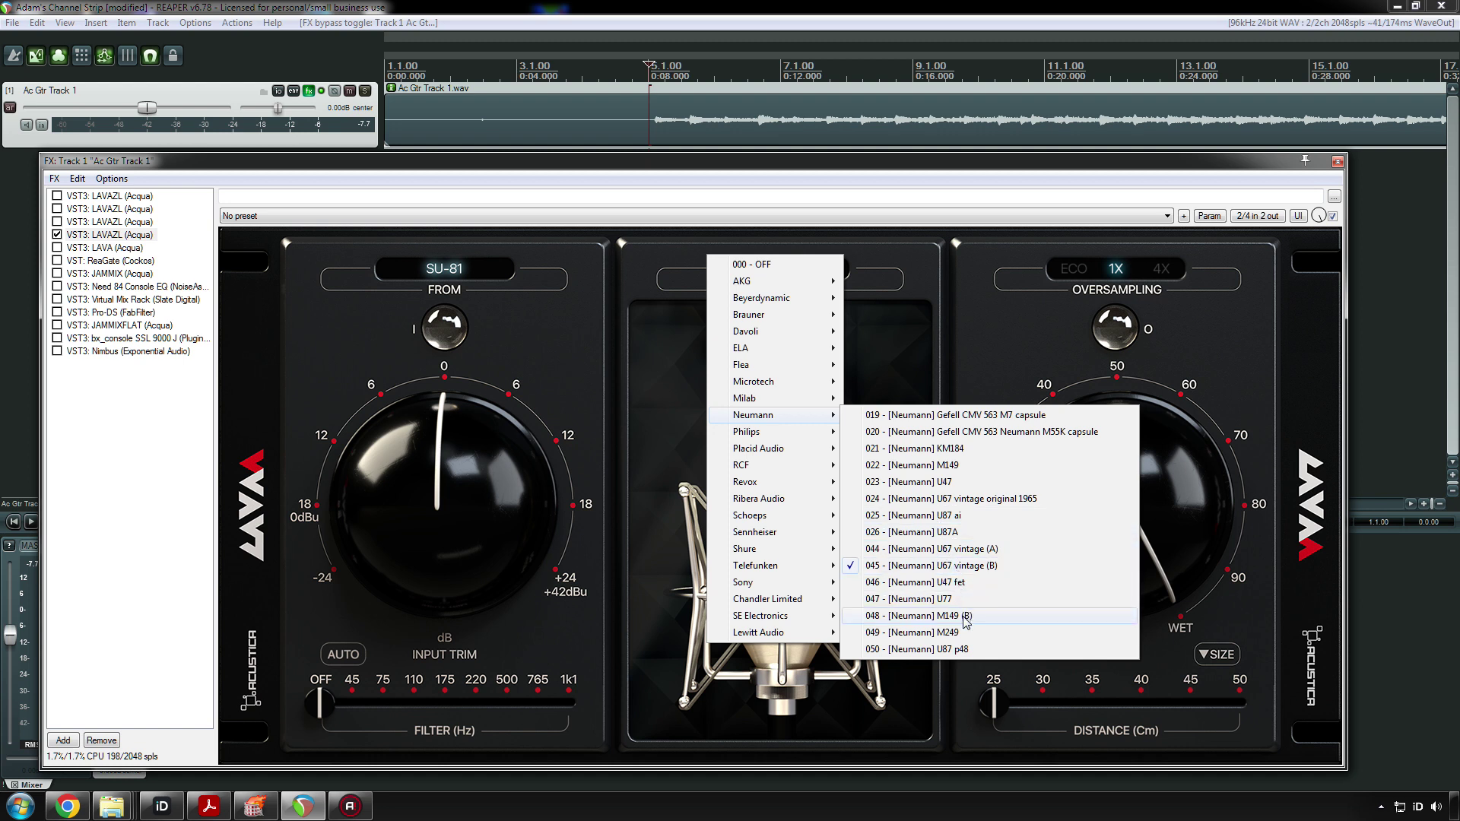
pyautogui.click(964, 499)
pyautogui.press('space')
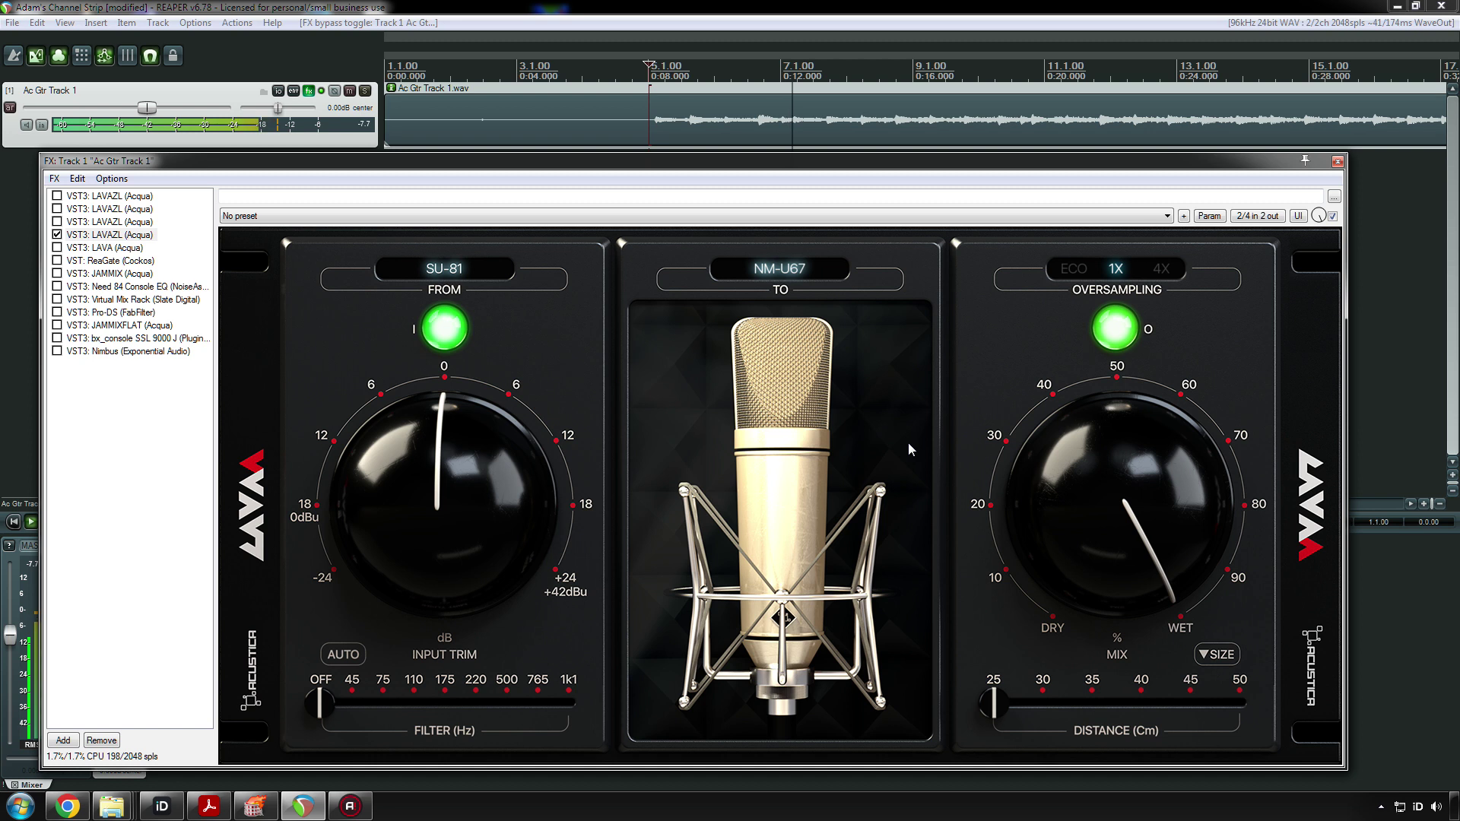
pyautogui.click(57, 235)
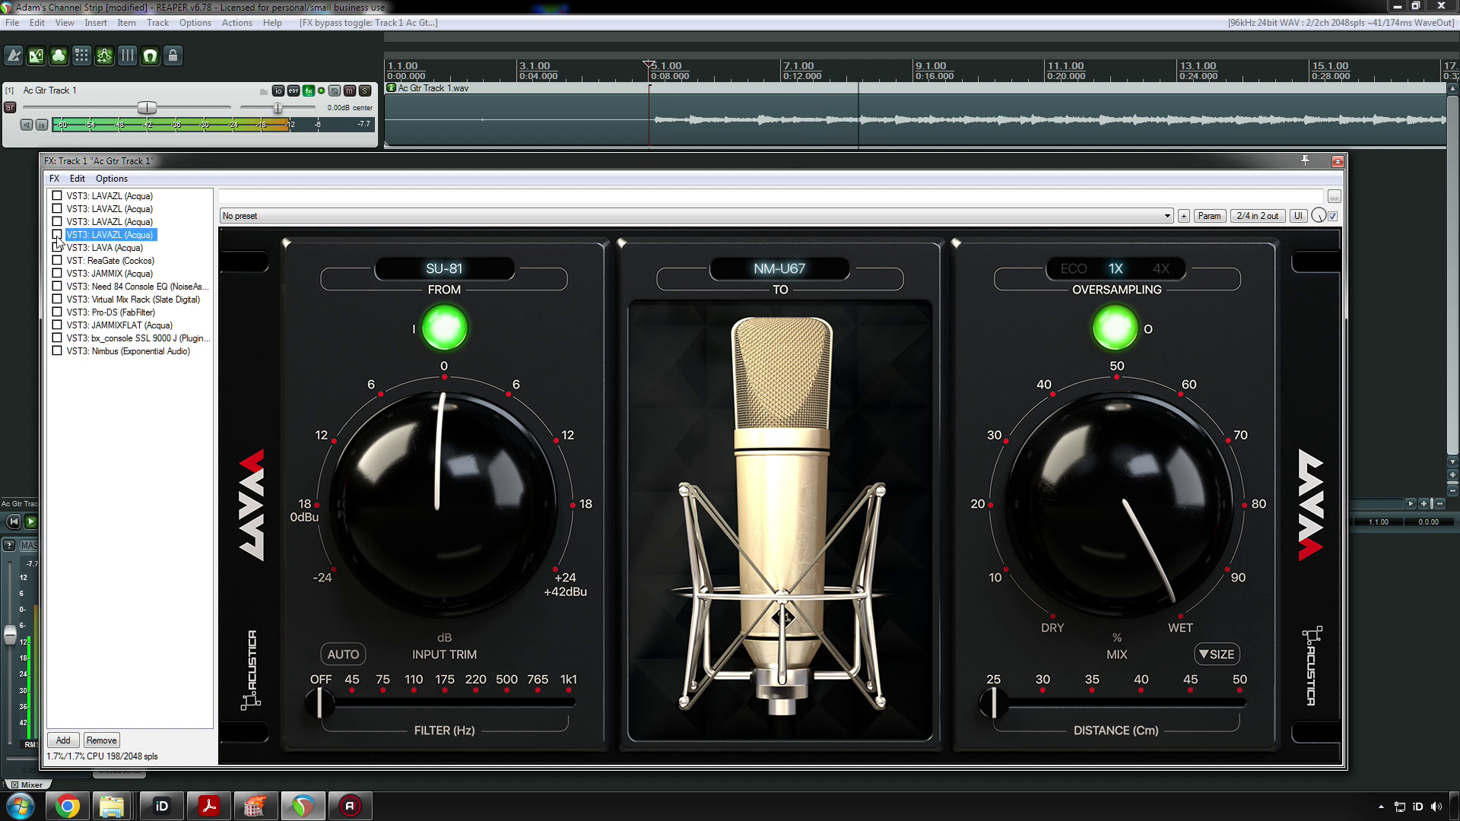
pyautogui.click(57, 235)
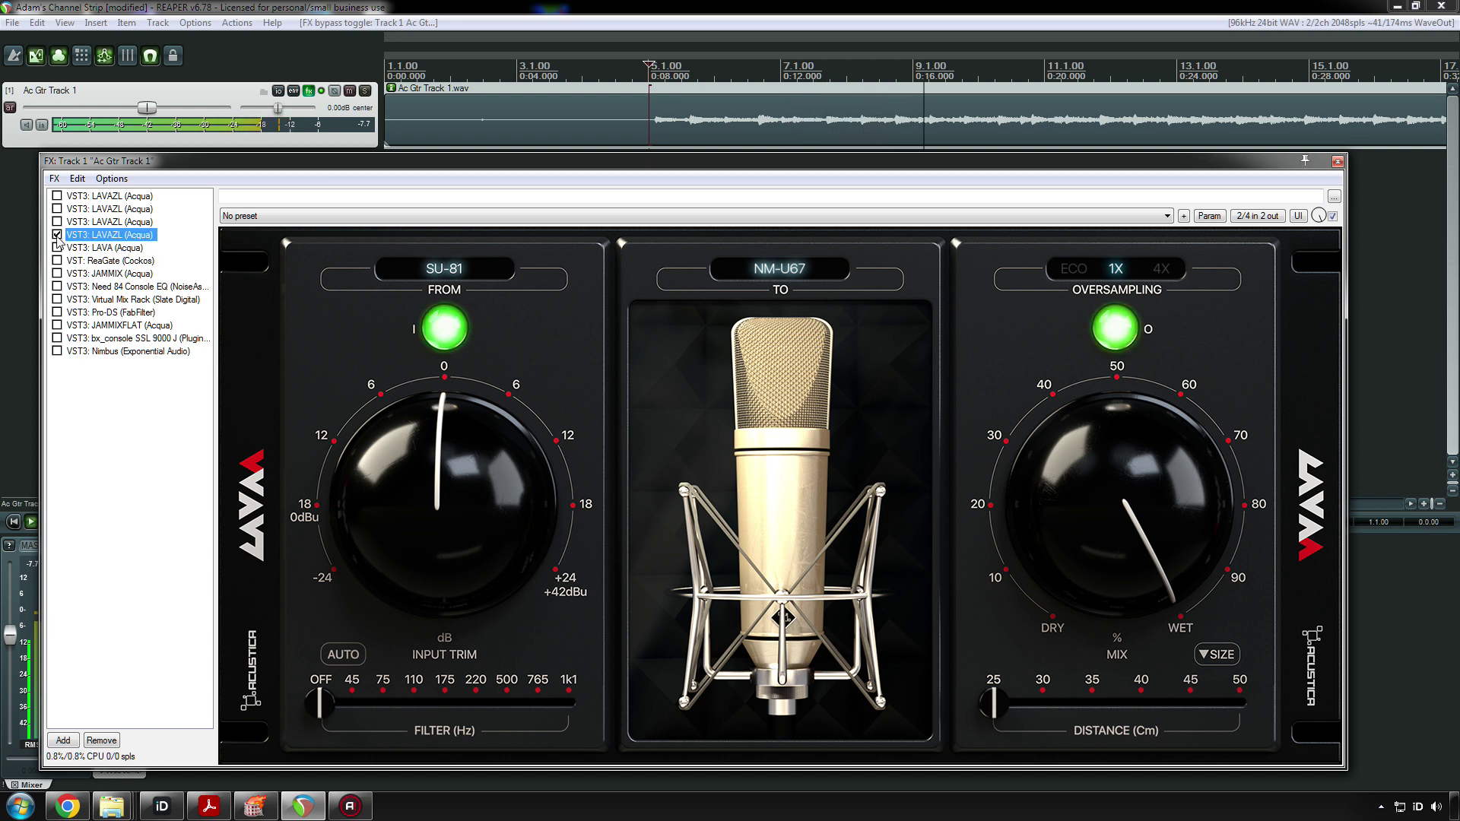
pyautogui.press('space')
# - Change the target microphone to the Neumann Gefell CMV 563 with M7 capsule and audition the guitar
pyautogui.click(780, 269)
pyautogui.moveTo(783, 416)
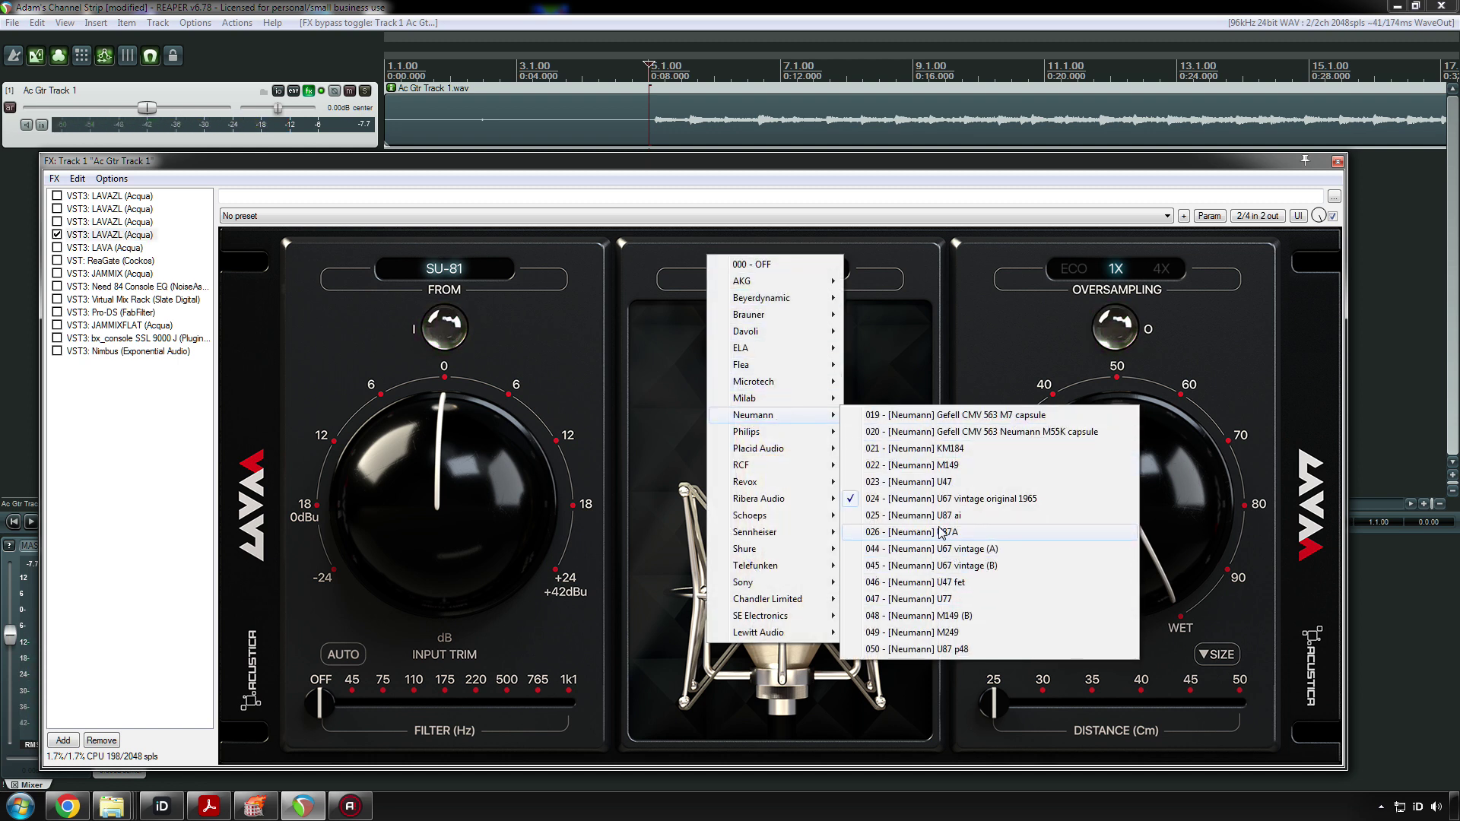
pyautogui.click(956, 415)
pyautogui.press('space')
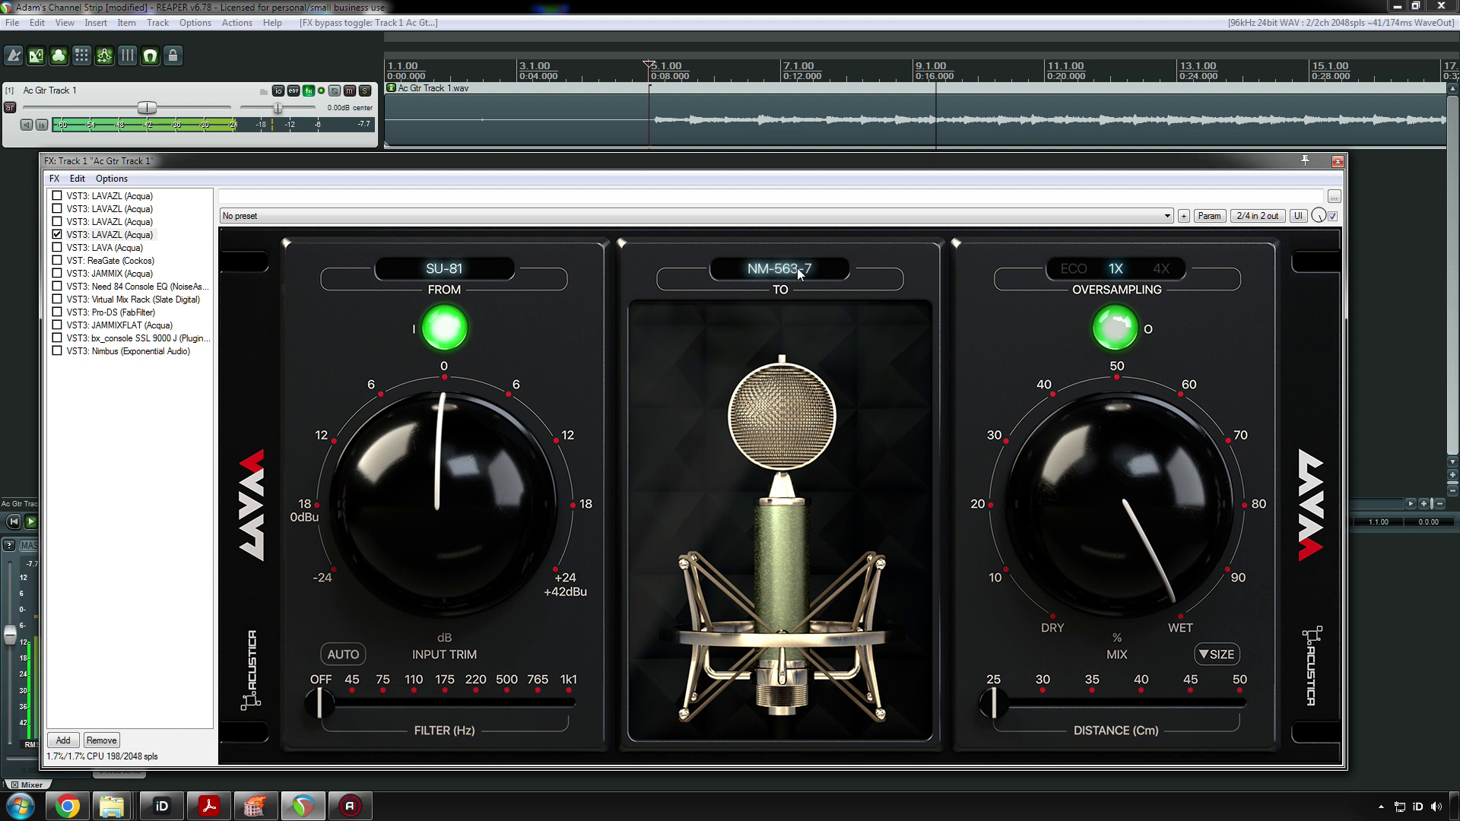
pyautogui.press('space')
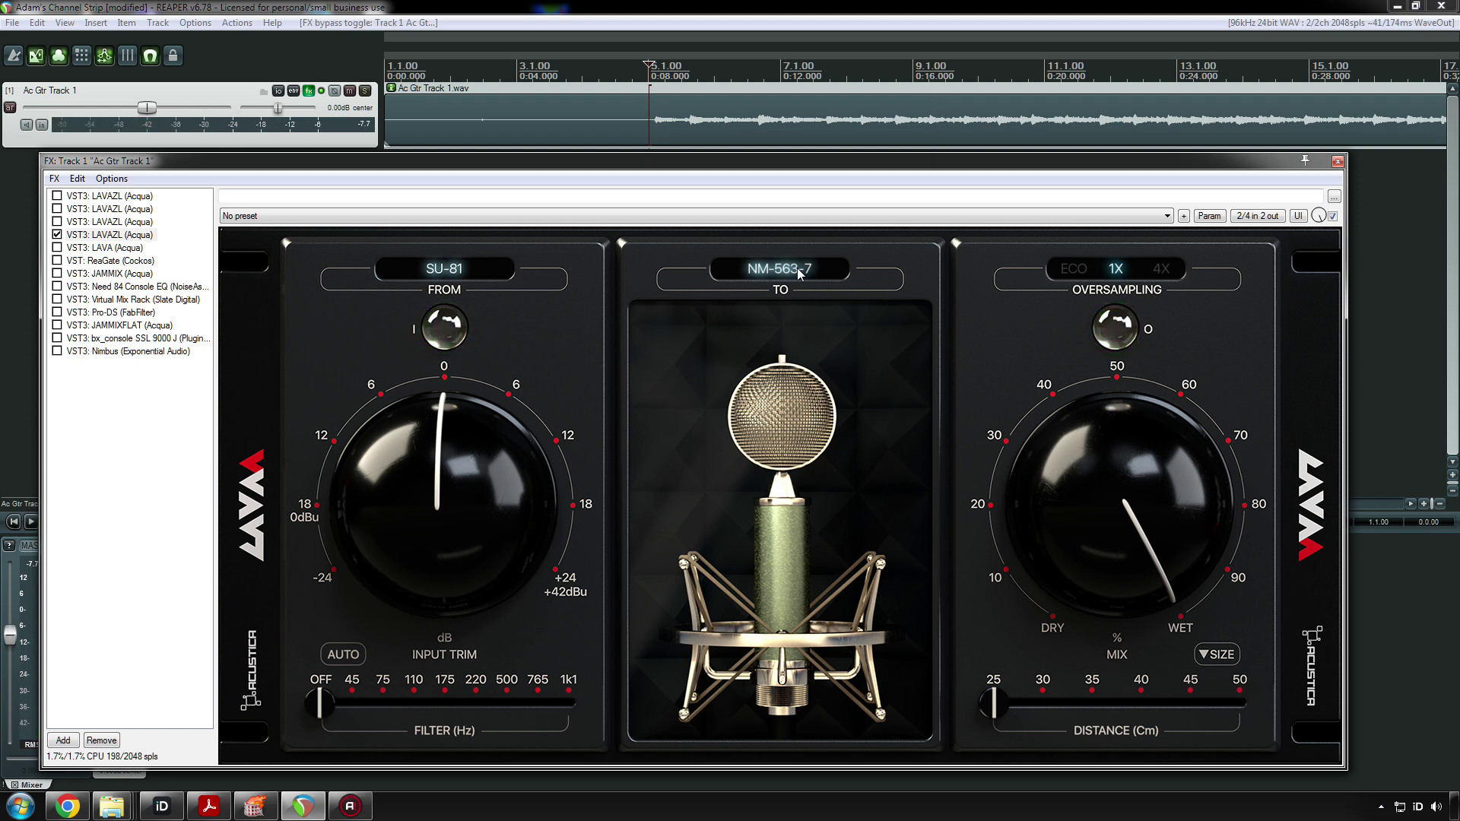
# - Set the target microphone to the Gefell CMV 563 with the Neumann M55K capsule
pyautogui.click(798, 274)
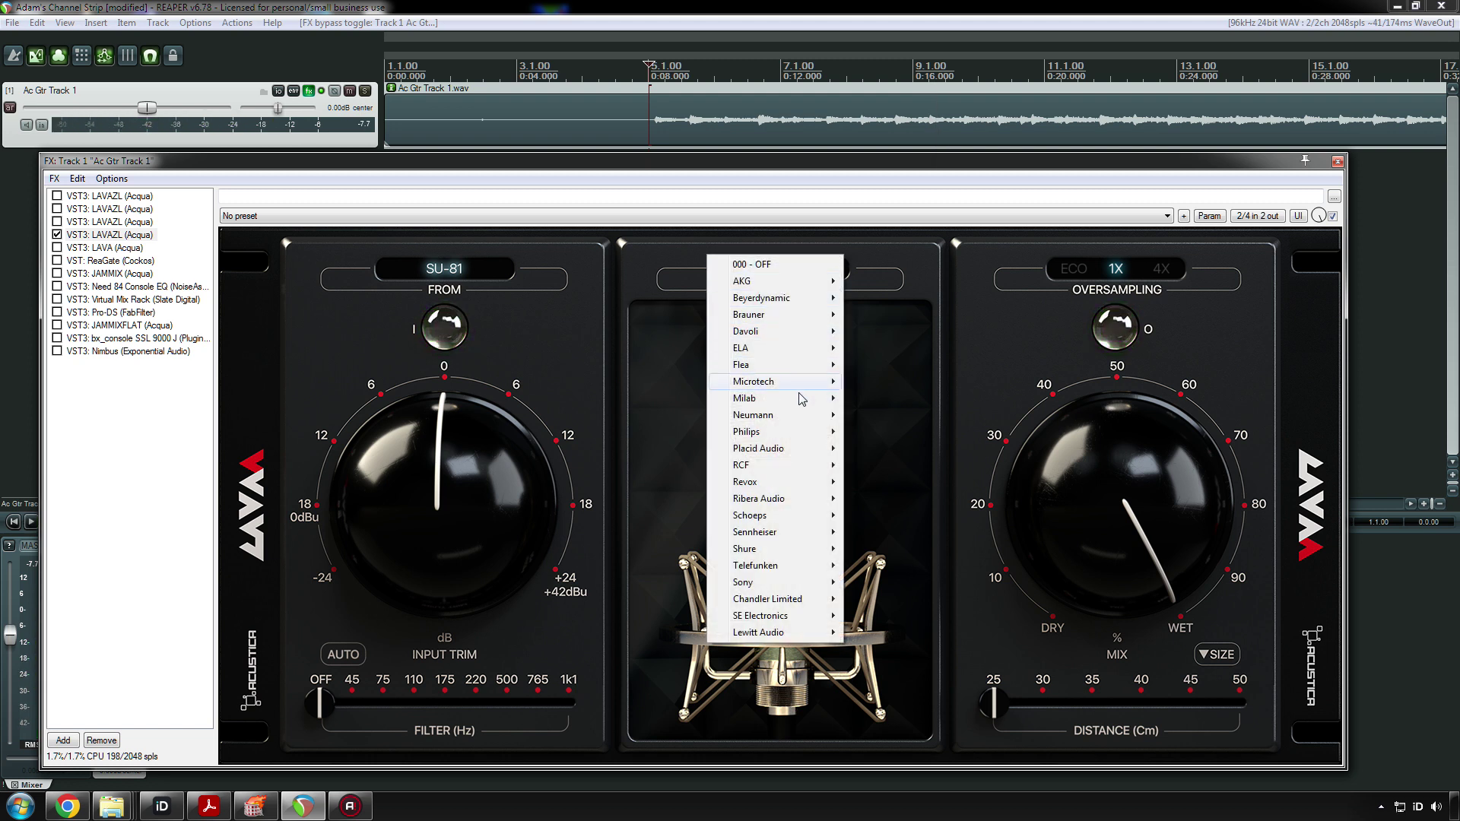
pyautogui.moveTo(842, 415)
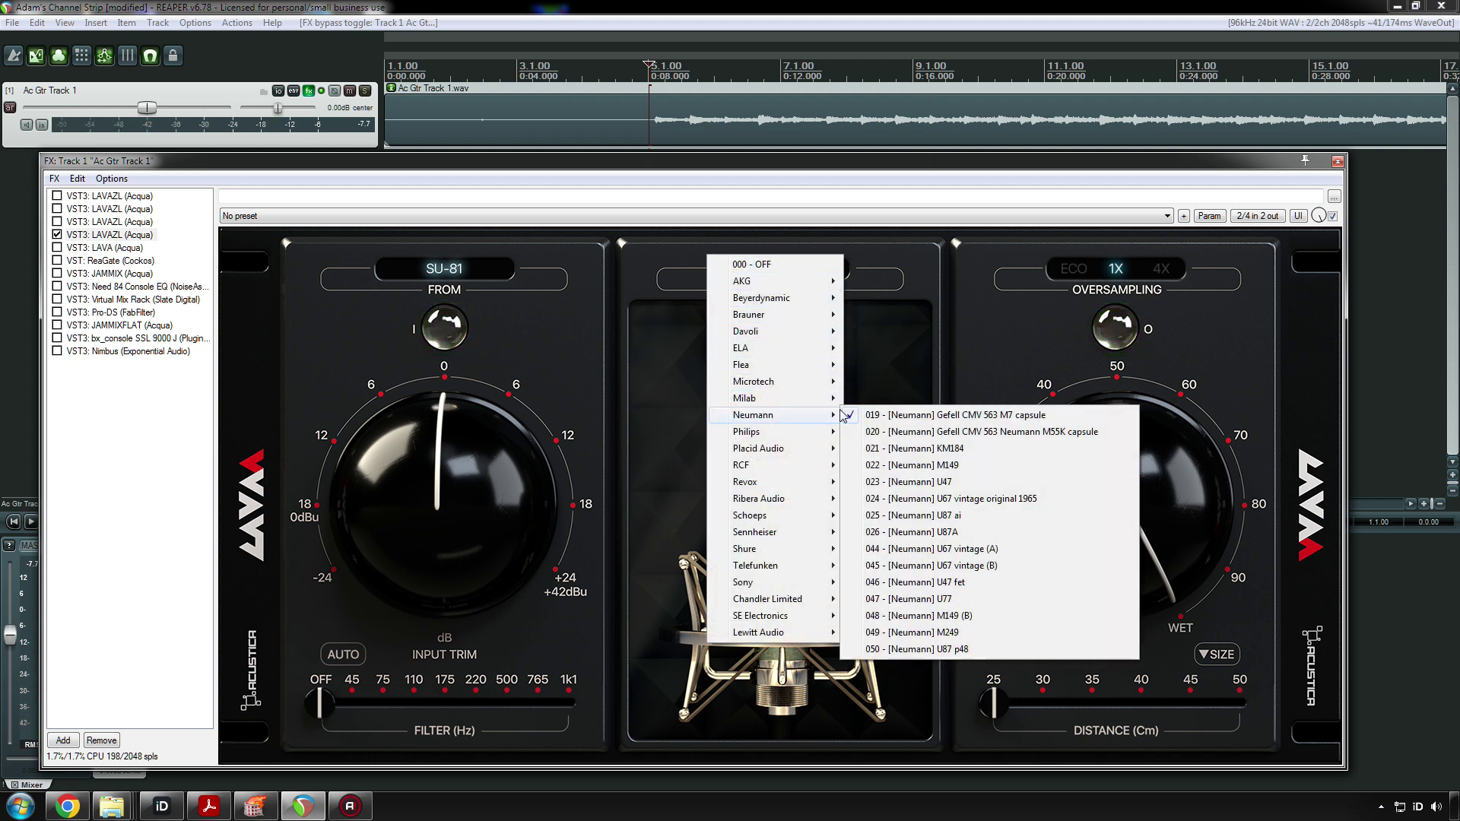
pyautogui.click(876, 431)
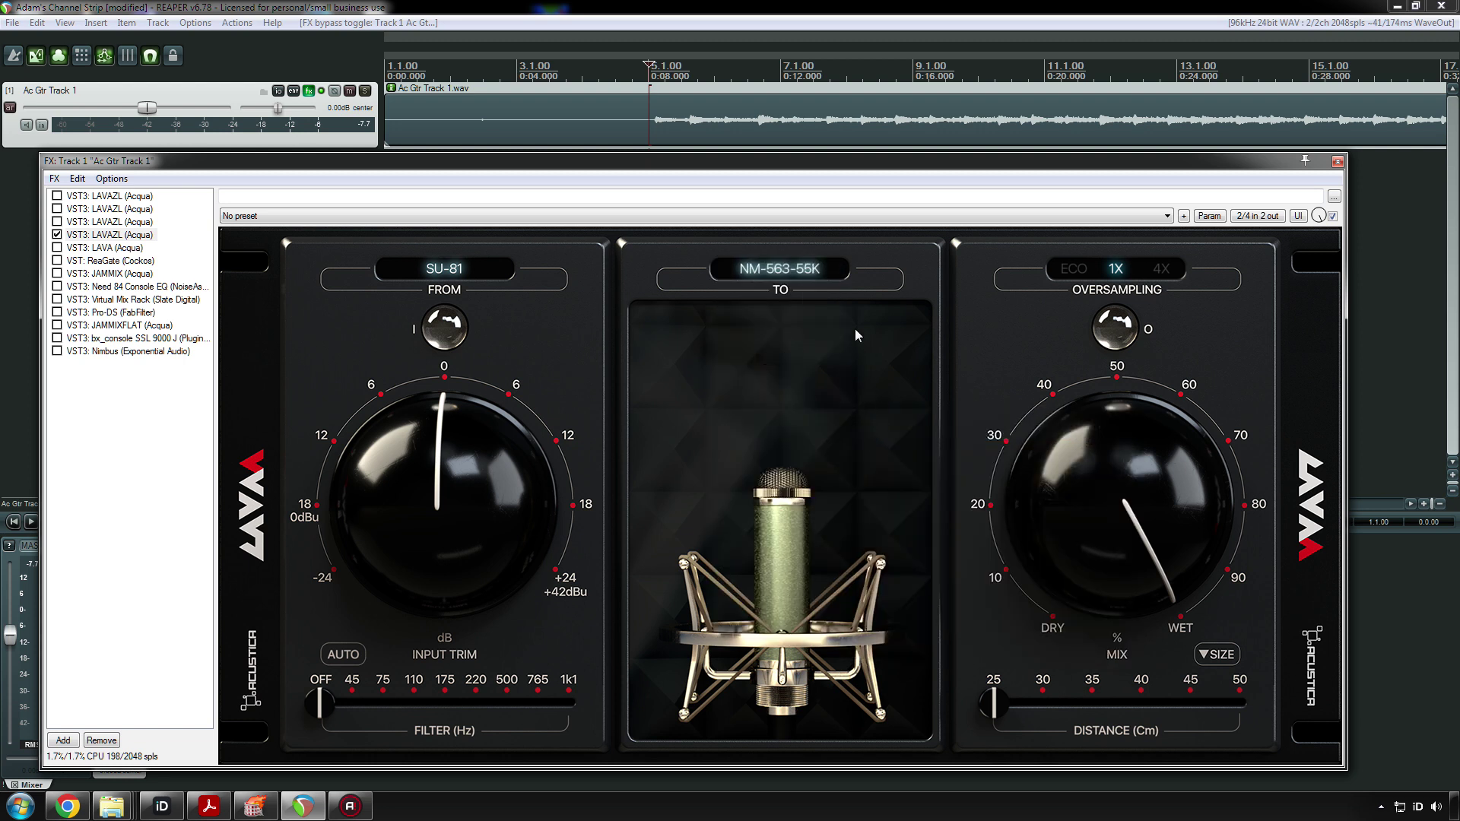
# - Audition the guitar through the NM-563-55K emulation and move that LAVAZL instance to the start of the effects chain
pyautogui.press('space')
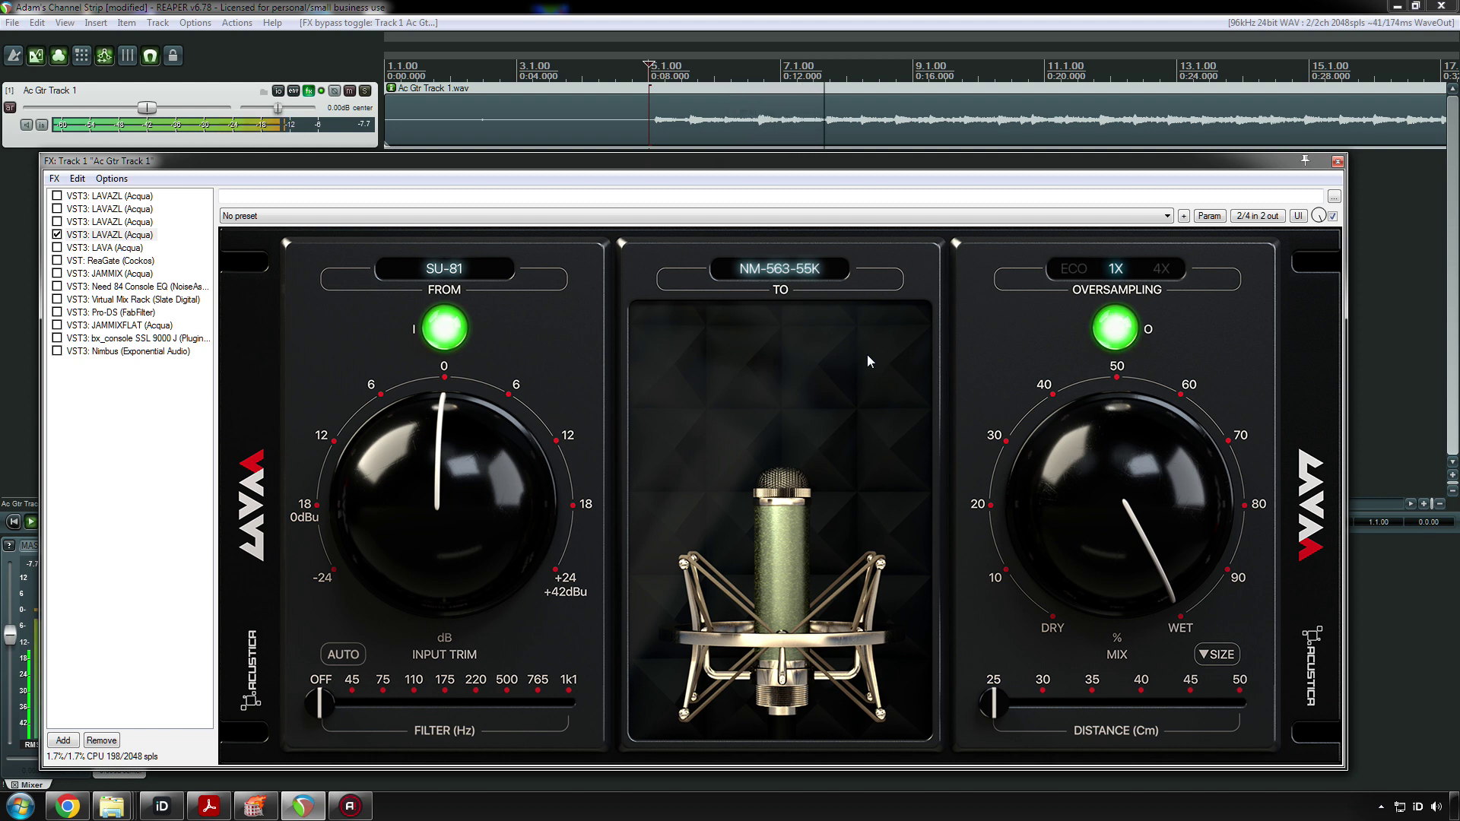
pyautogui.press('space')
pyautogui.click(125, 238)
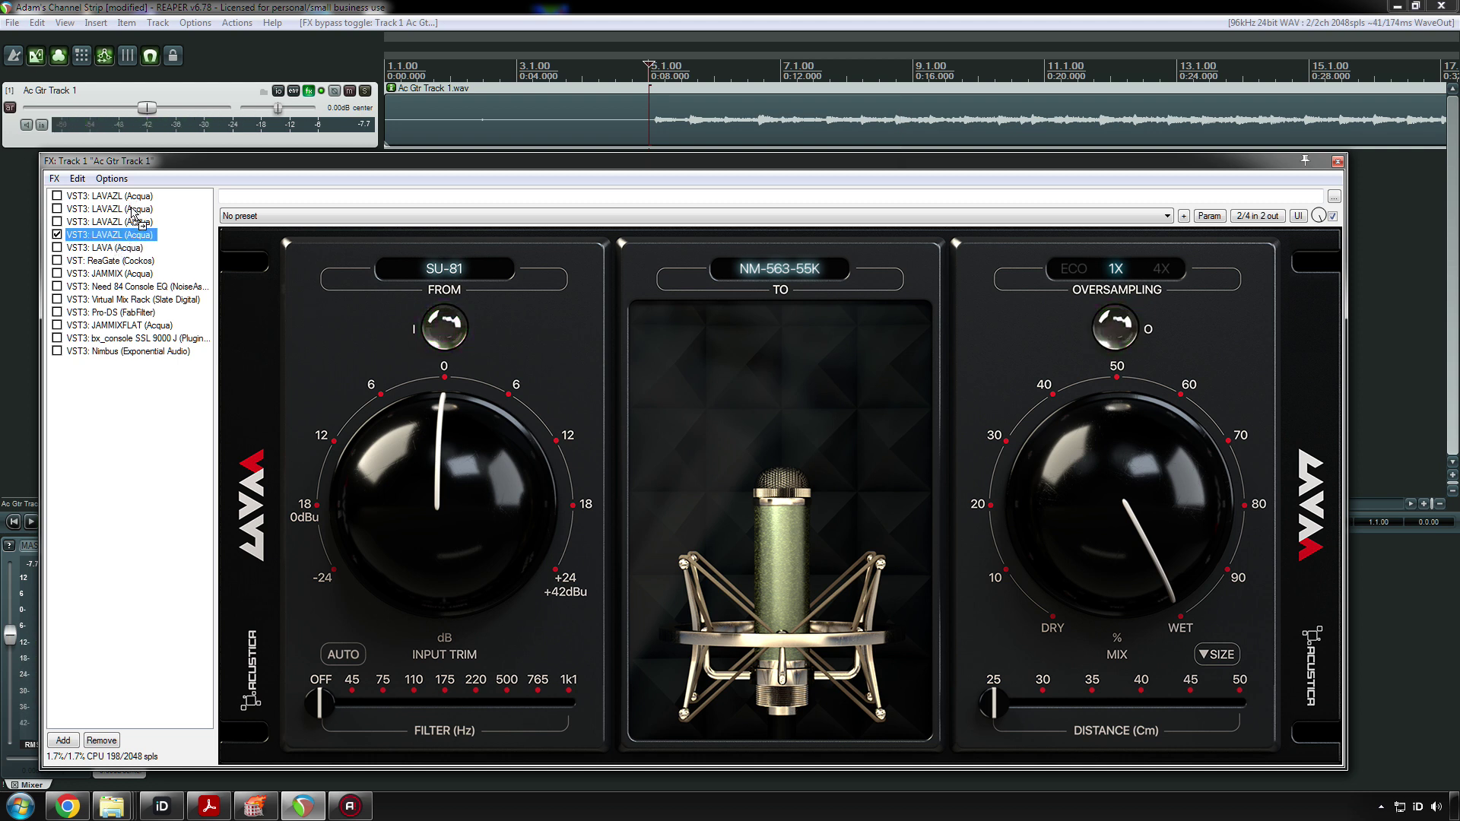
pyautogui.moveTo(136, 203); pyautogui.dragTo(136, 202)
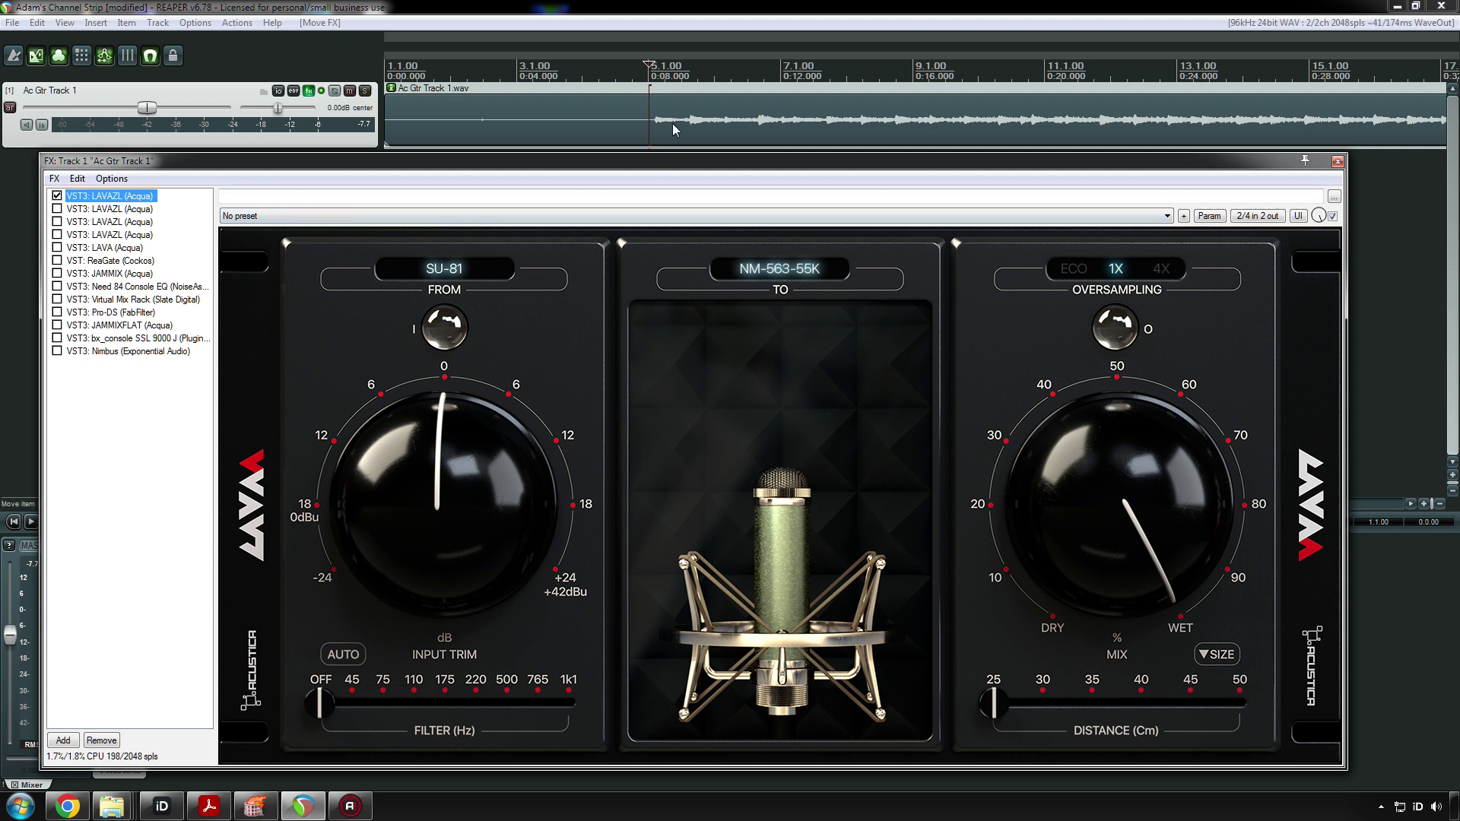
# - Play the guitar and compare the NM-563-55K emulation with the bypassed sound
pyautogui.press('space')
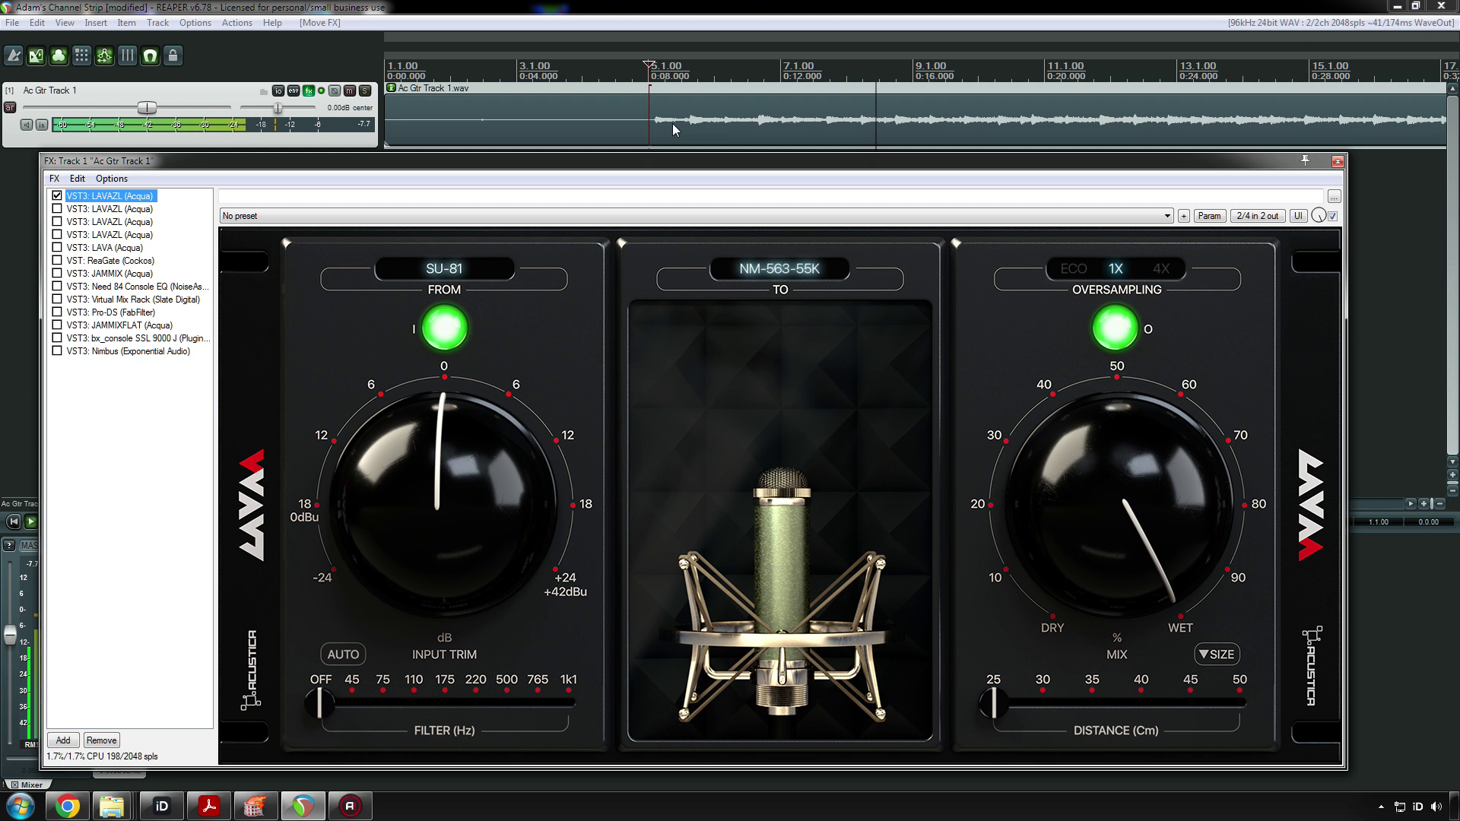
pyautogui.click(57, 195)
pyautogui.rightClick(57, 195)
pyautogui.click(98, 160)
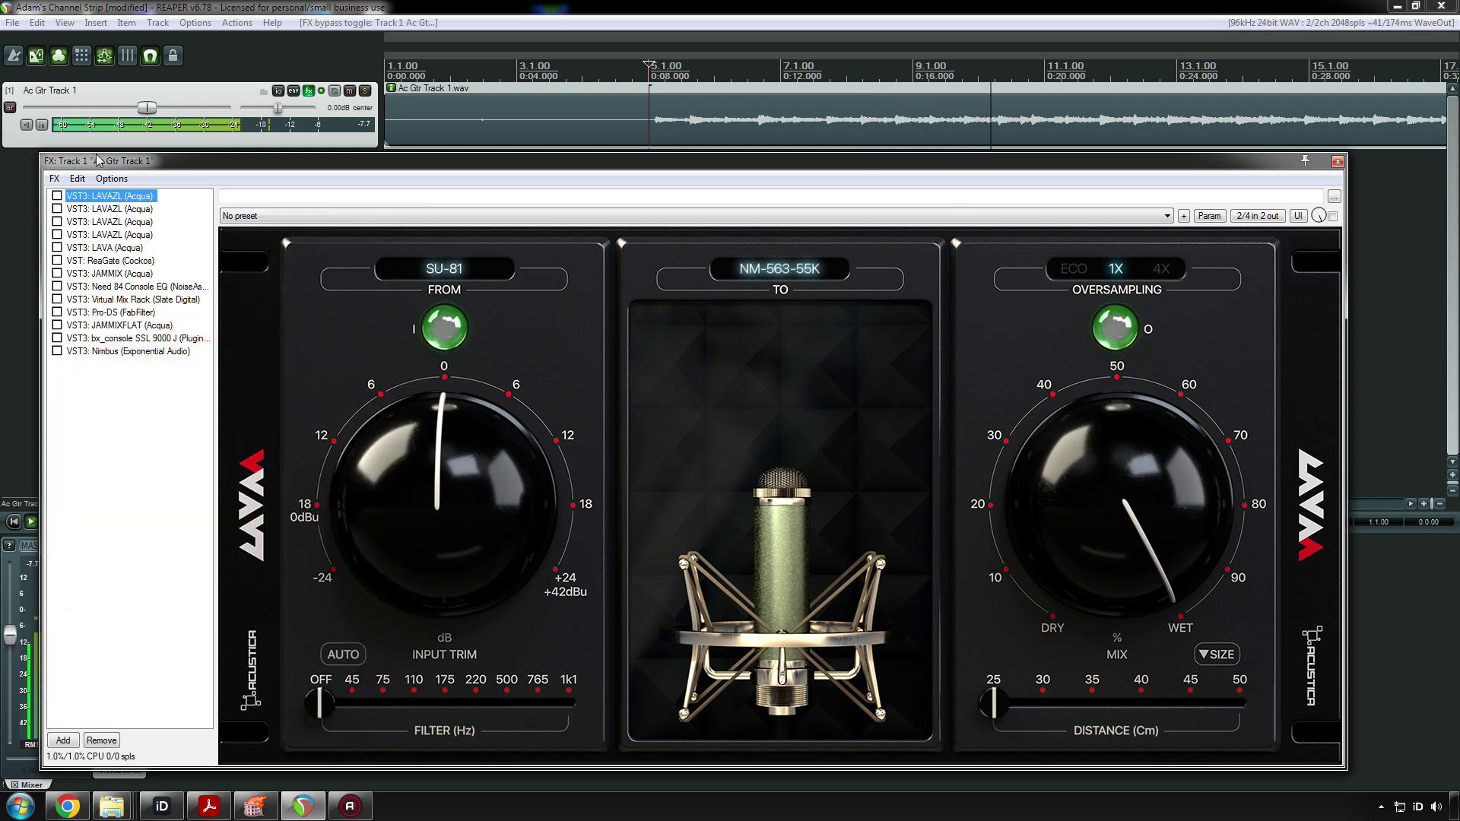
pyautogui.click(57, 196)
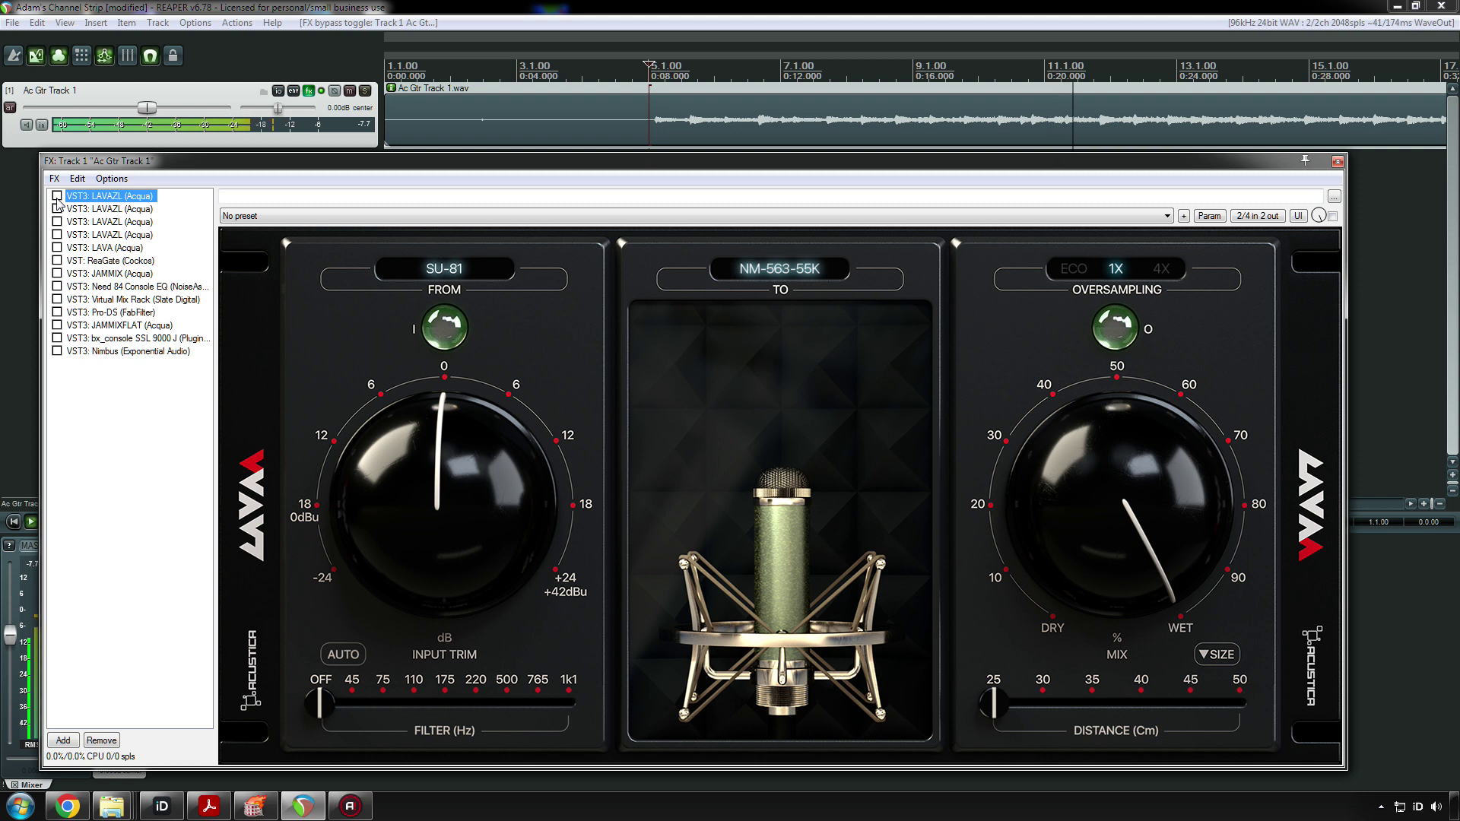
pyautogui.click(57, 196)
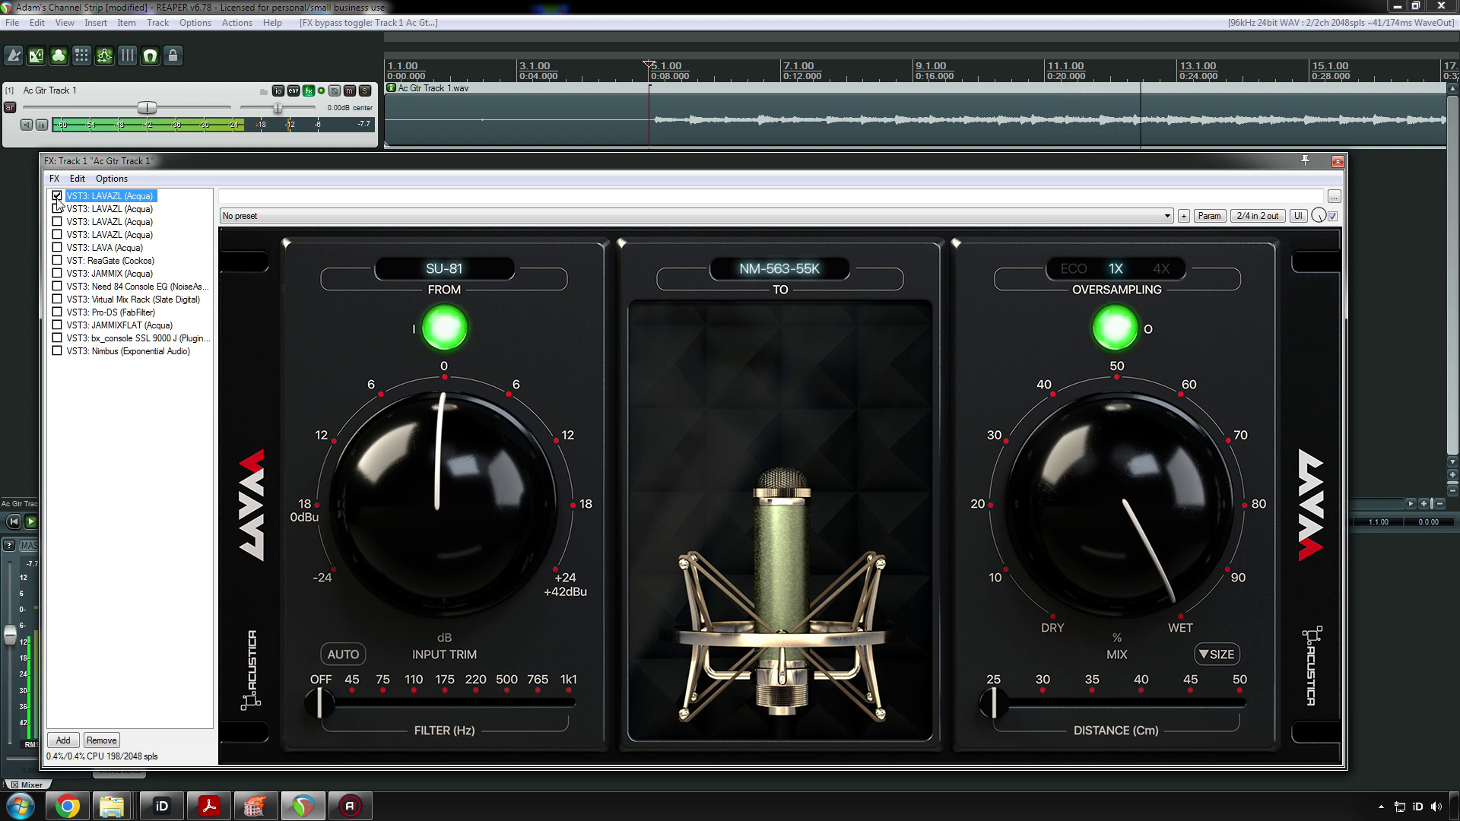
pyautogui.press('space')
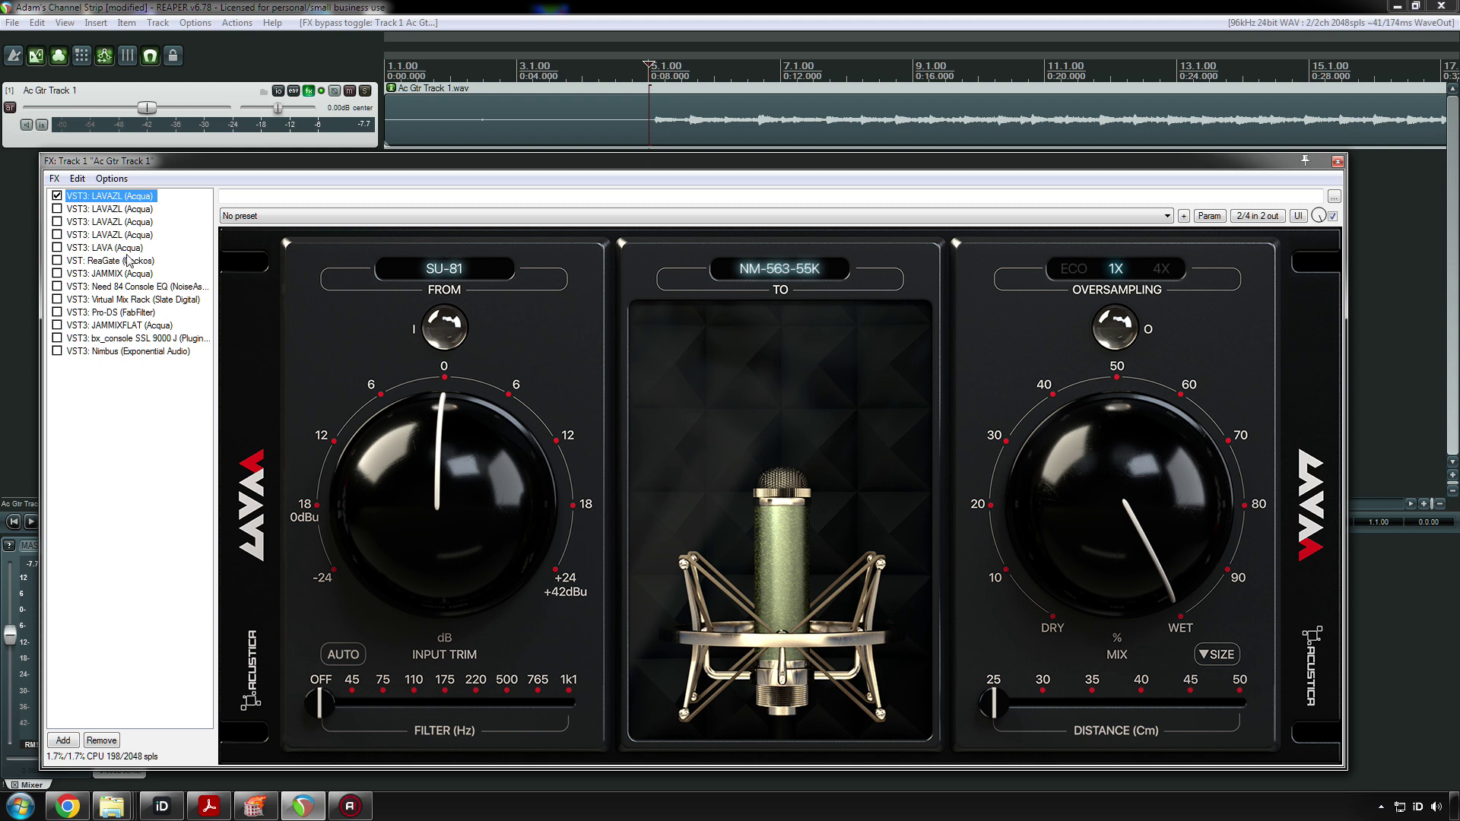
# - Bypass the first LAVAZL instance, set the fourth instance's target microphone to the Neumann M149, and enable it for playback
pyautogui.click(114, 237)
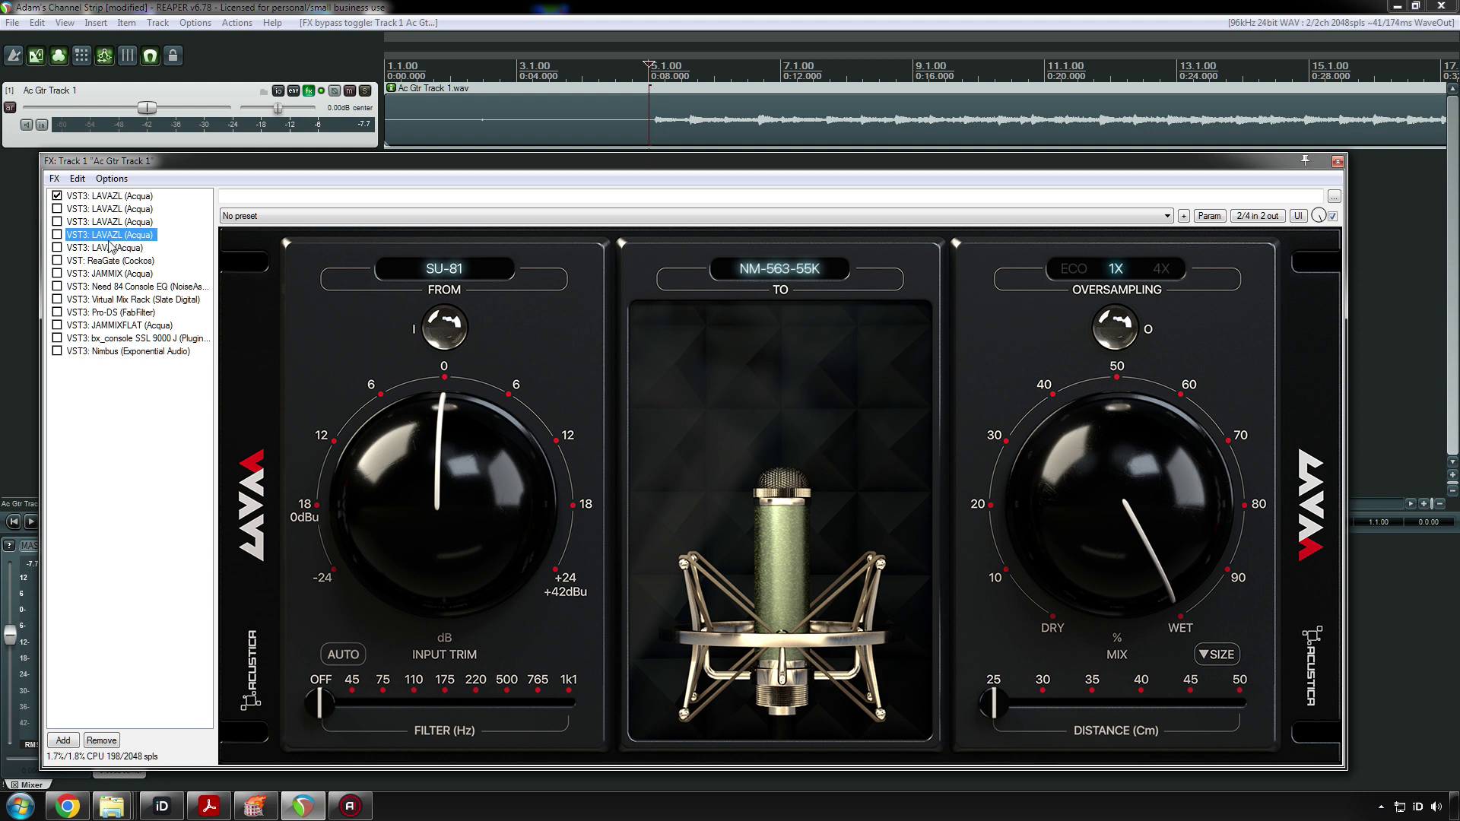
pyautogui.click(58, 199)
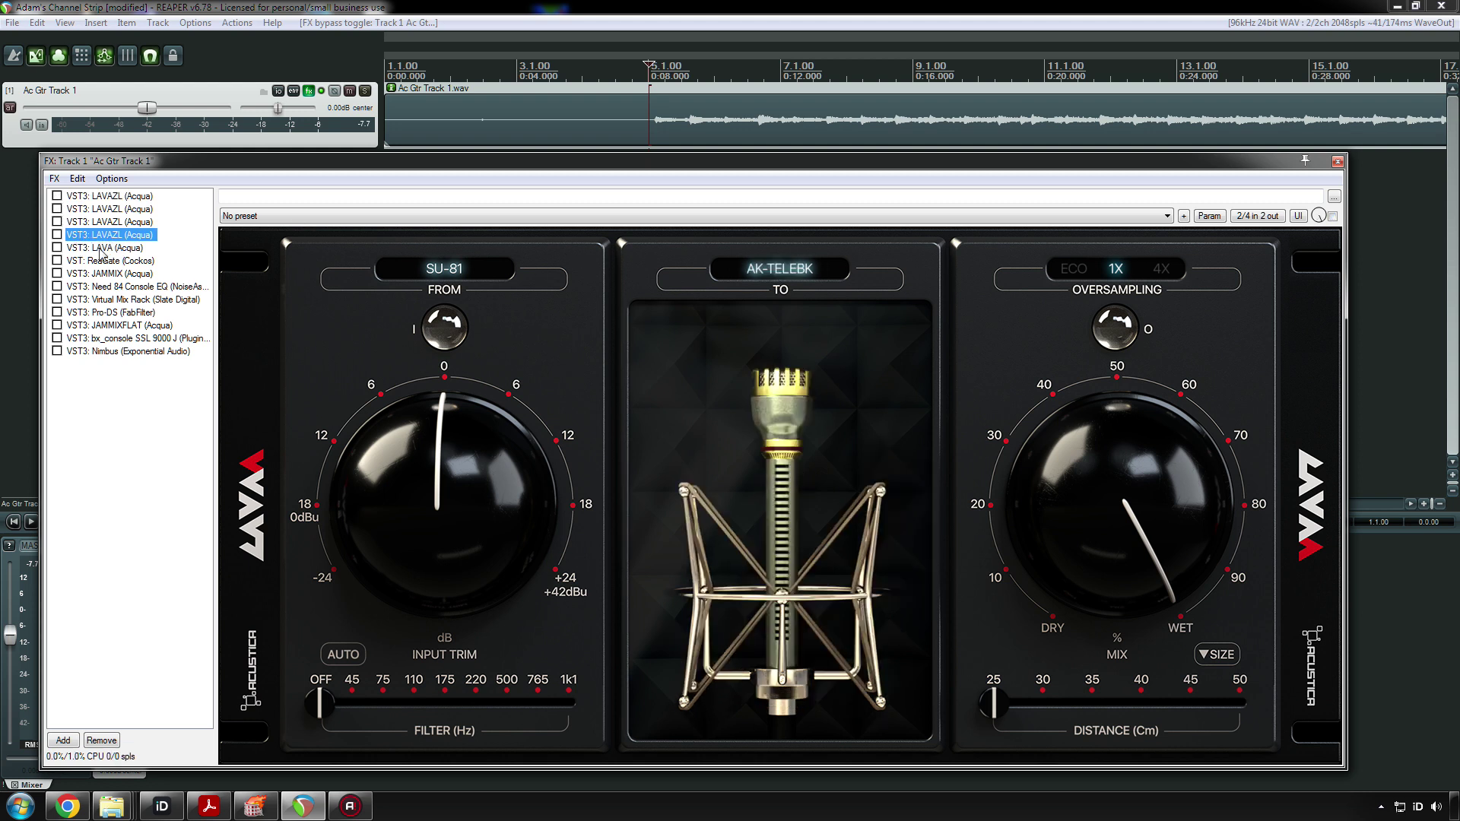
pyautogui.click(735, 263)
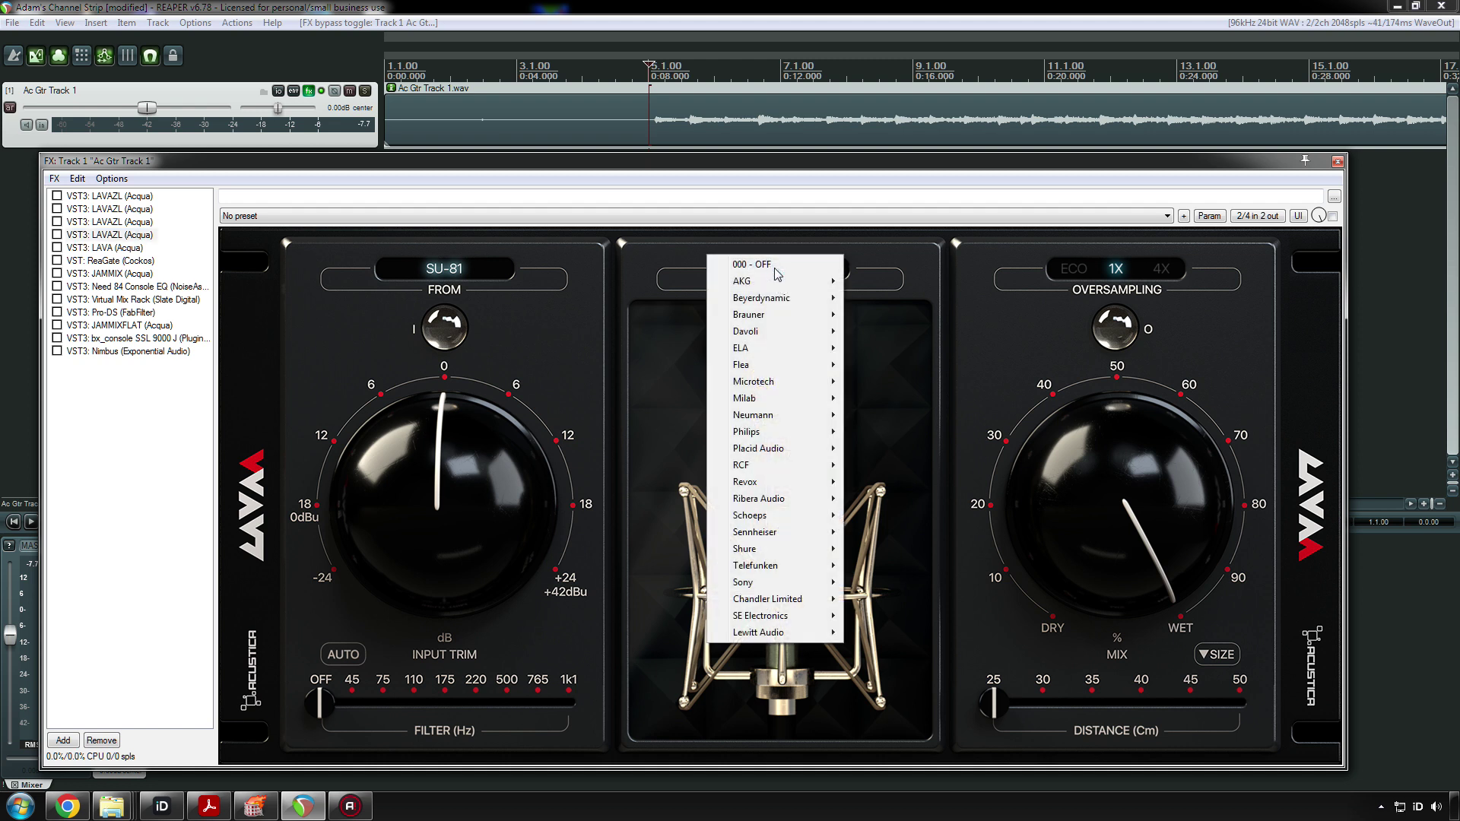
pyautogui.moveTo(833, 418)
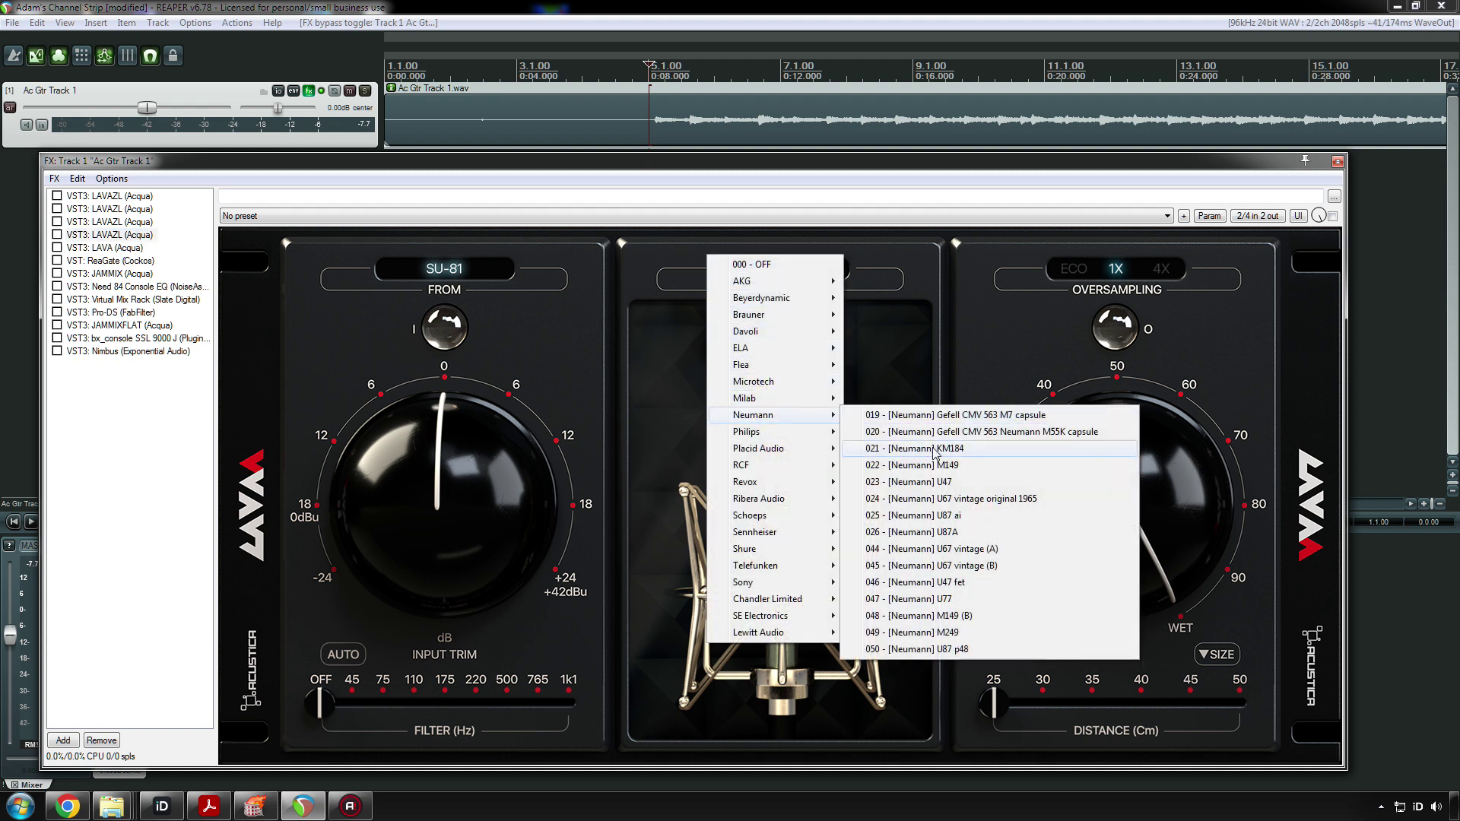
pyautogui.click(958, 465)
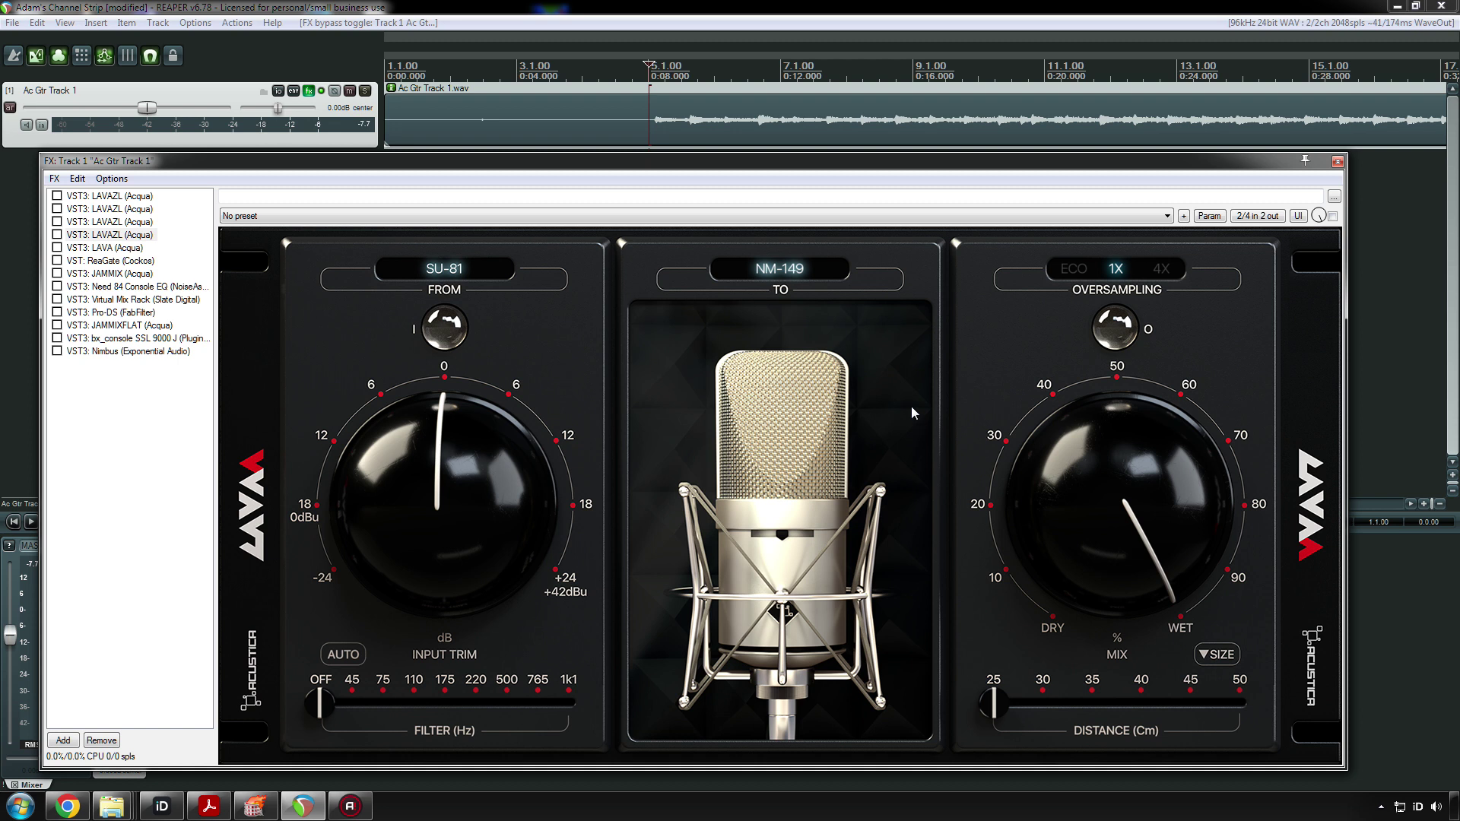
pyautogui.press('space')
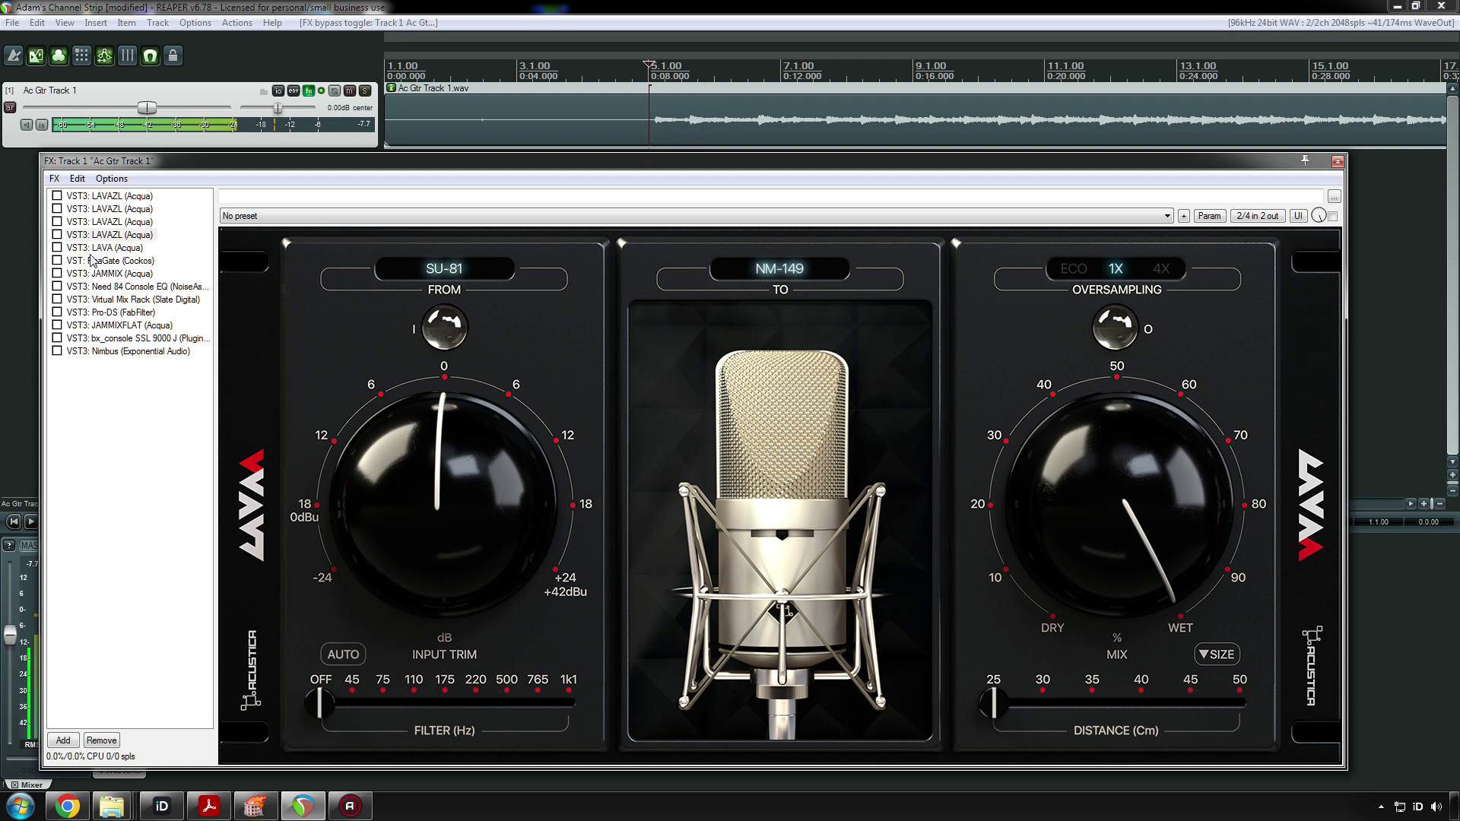
pyautogui.press('space')
pyautogui.click(57, 235)
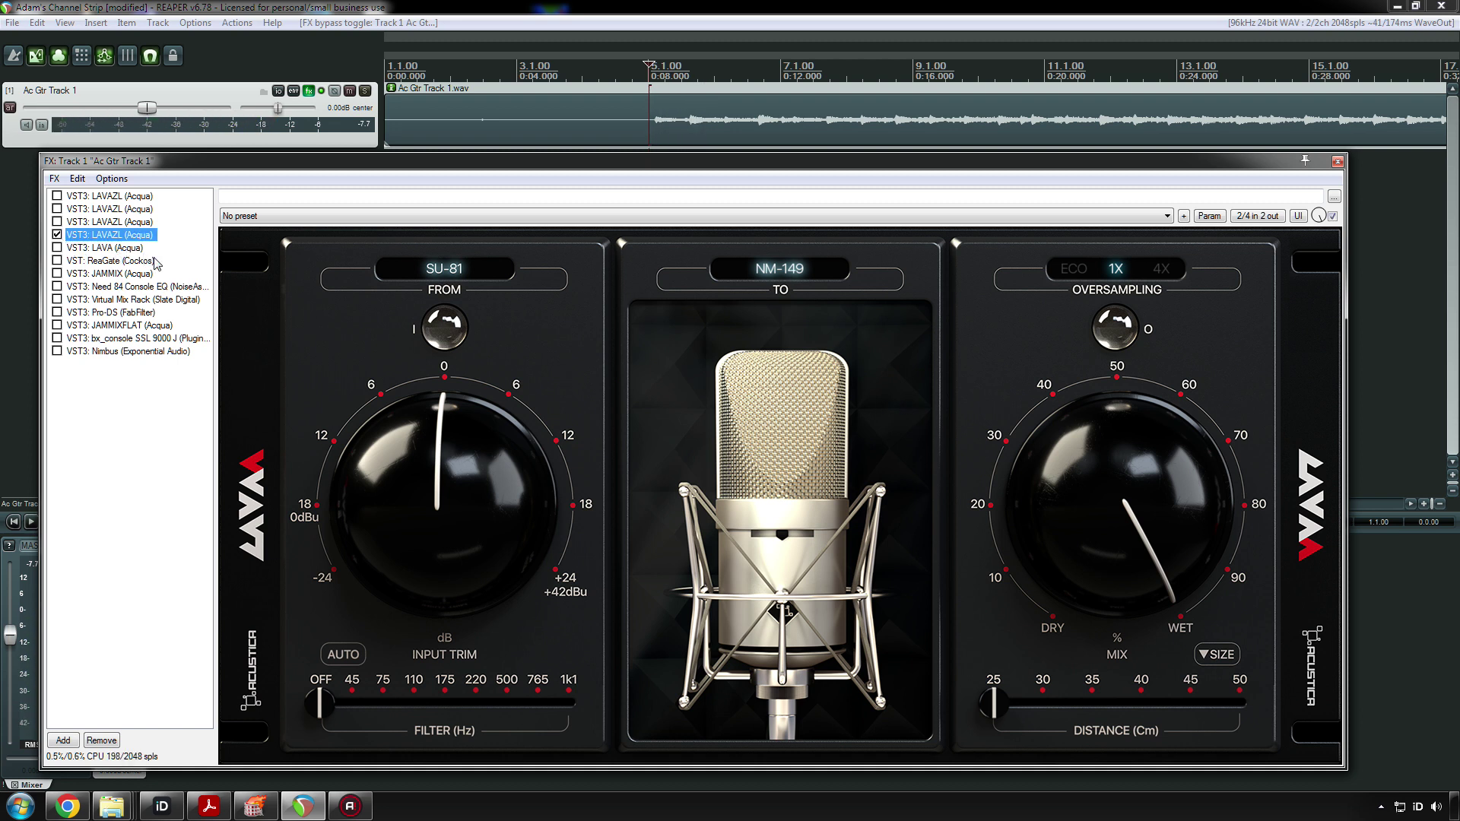
pyautogui.press('space')
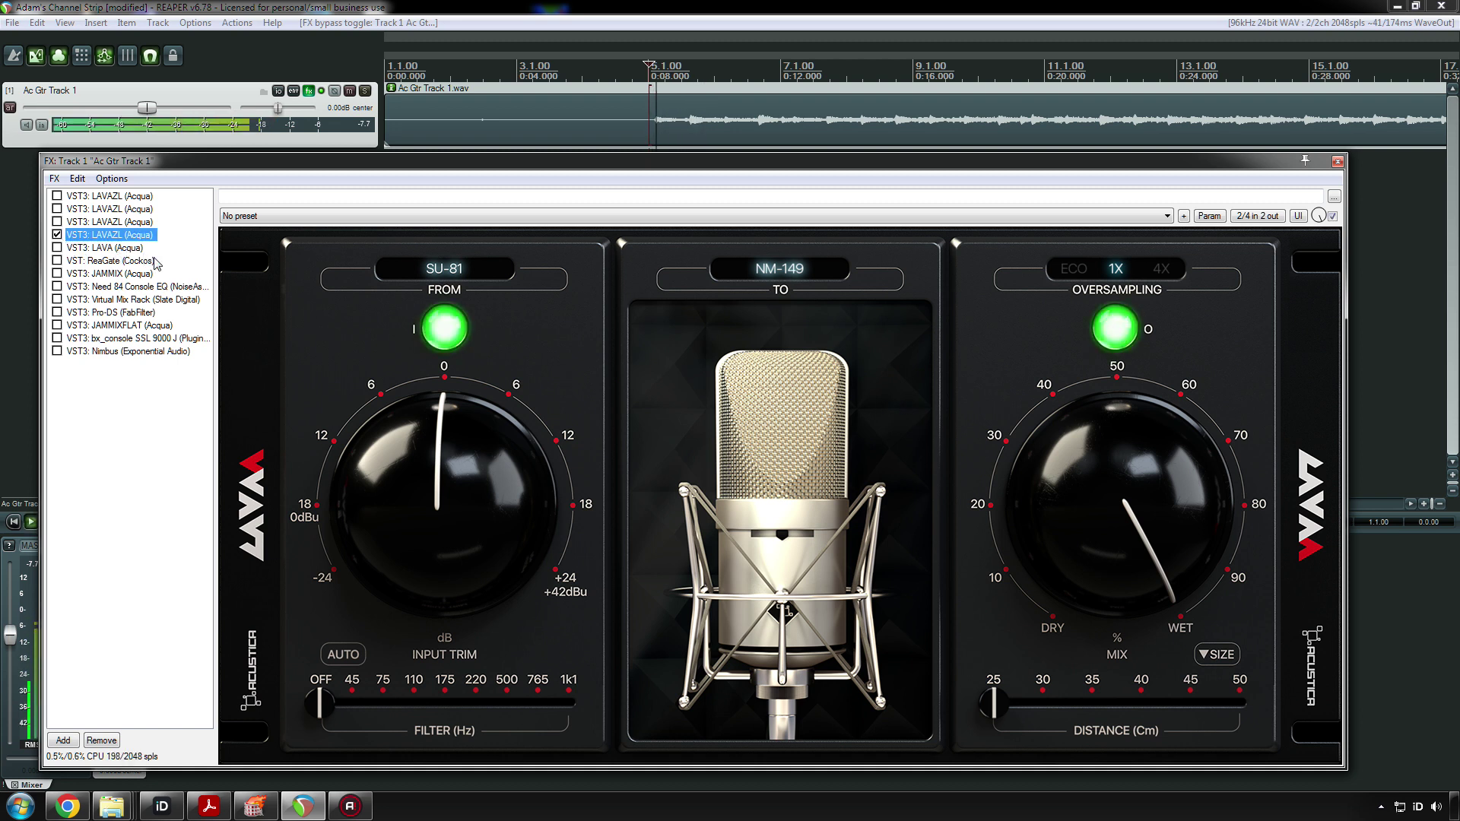
# - Audition the Neumann U47 and U87 ai in turn as target microphones while the guitar plays
pyautogui.click(776, 270)
pyautogui.moveTo(798, 415)
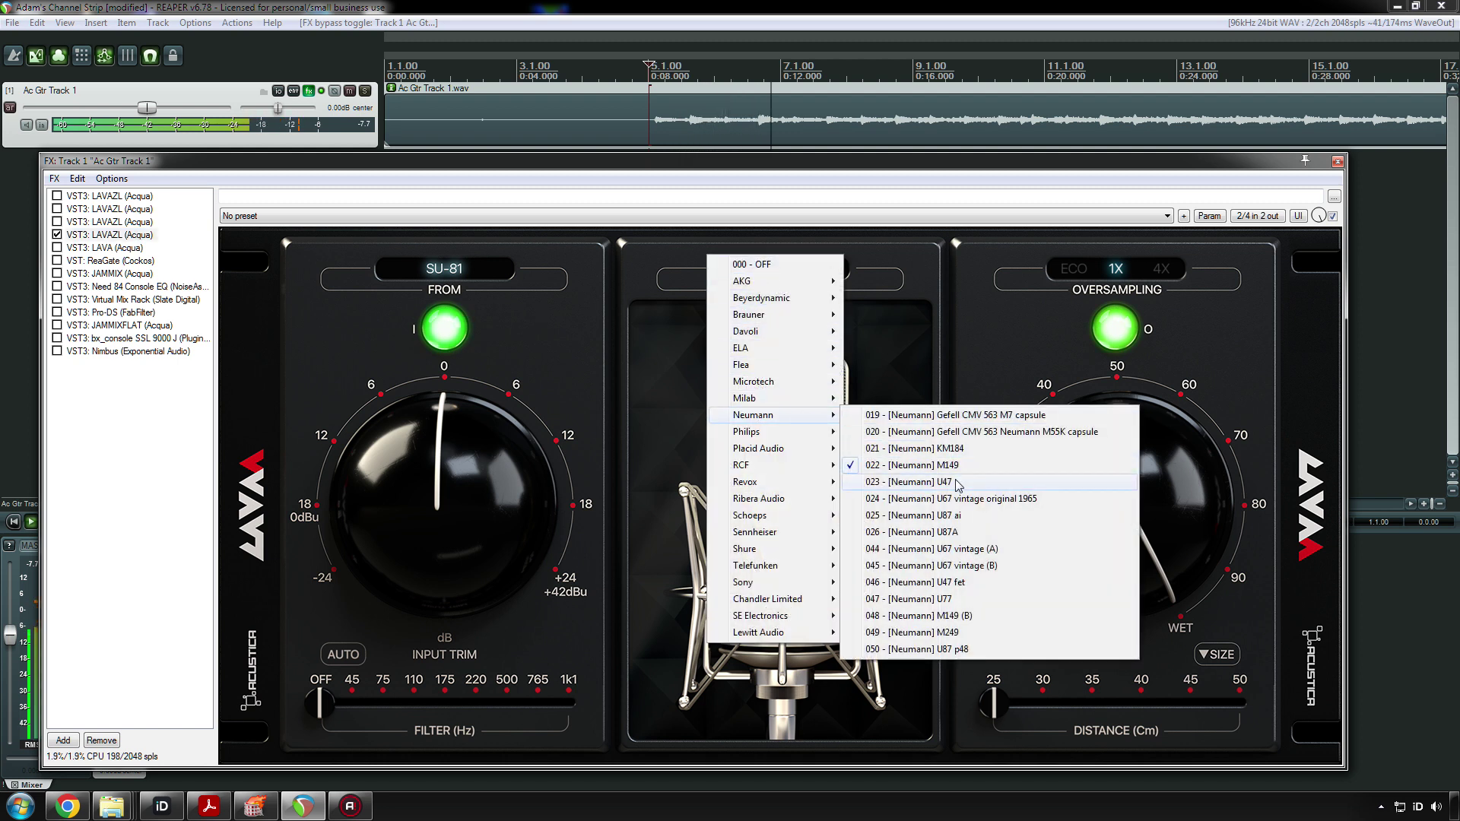
pyautogui.click(912, 481)
pyautogui.click(787, 289)
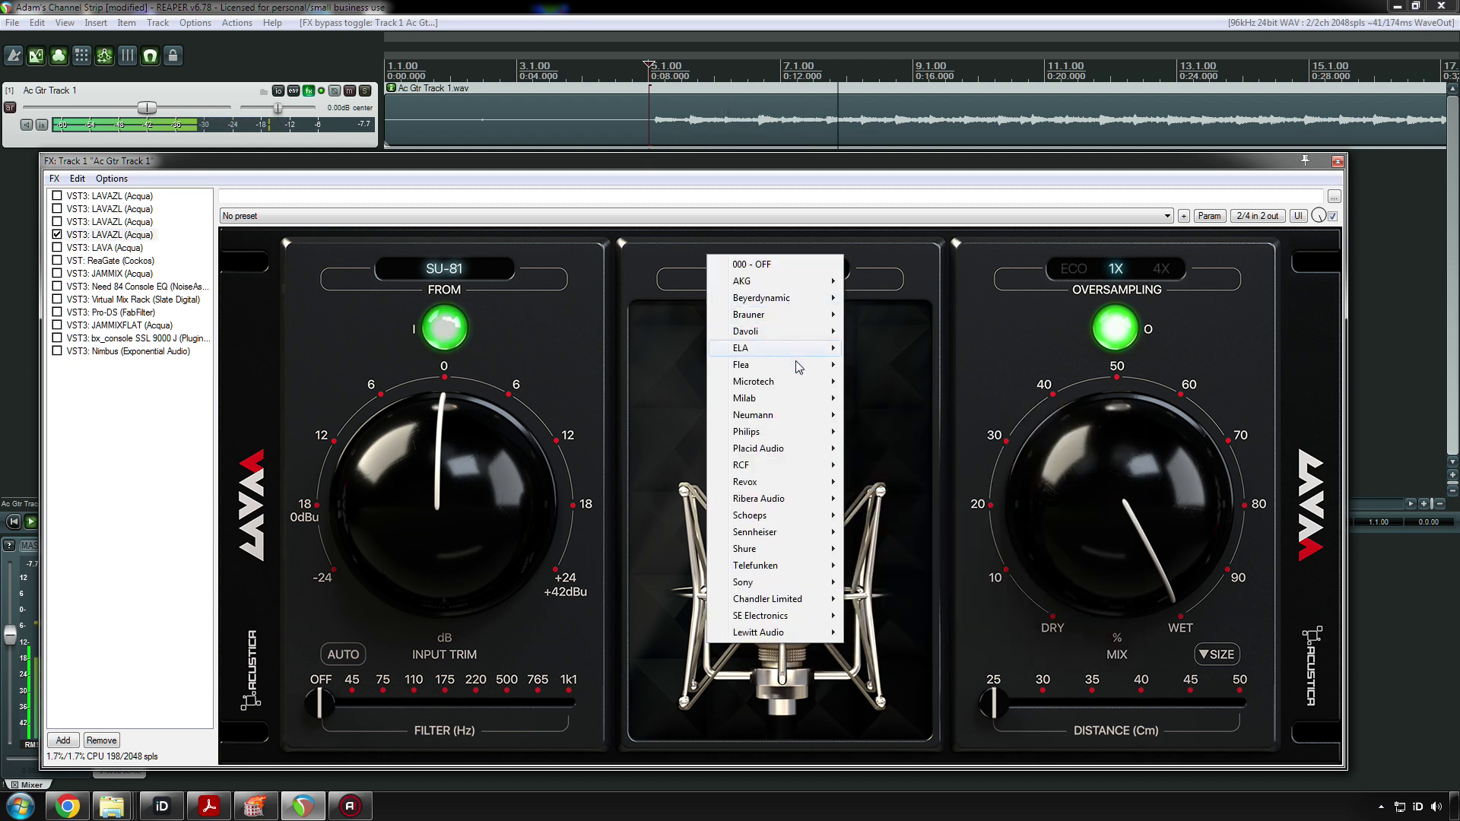
pyautogui.moveTo(798, 421)
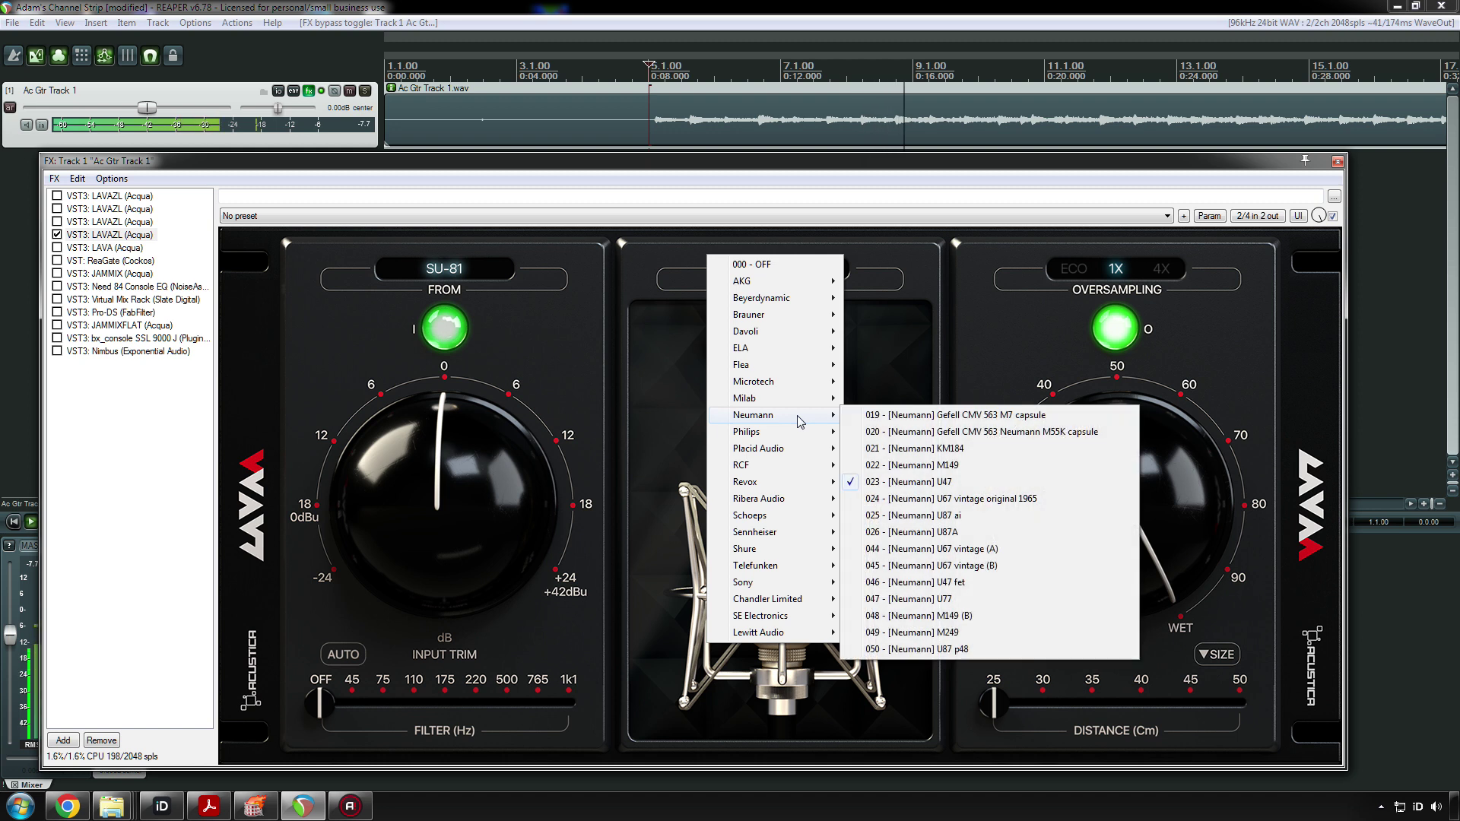
pyautogui.click(951, 515)
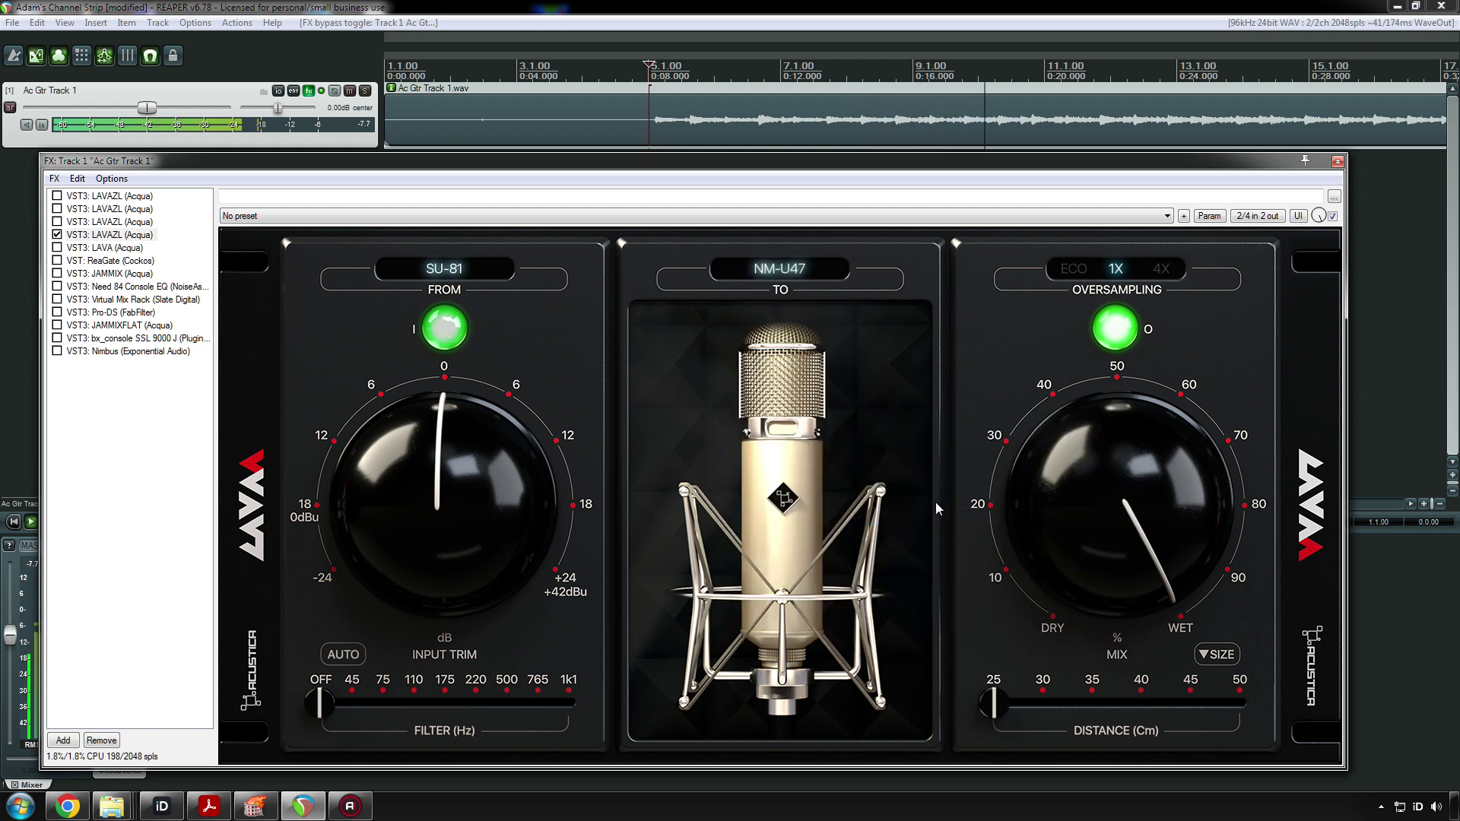
# - Audition the Neumann U87A and U77 in turn as target microphones during playback
pyautogui.click(783, 273)
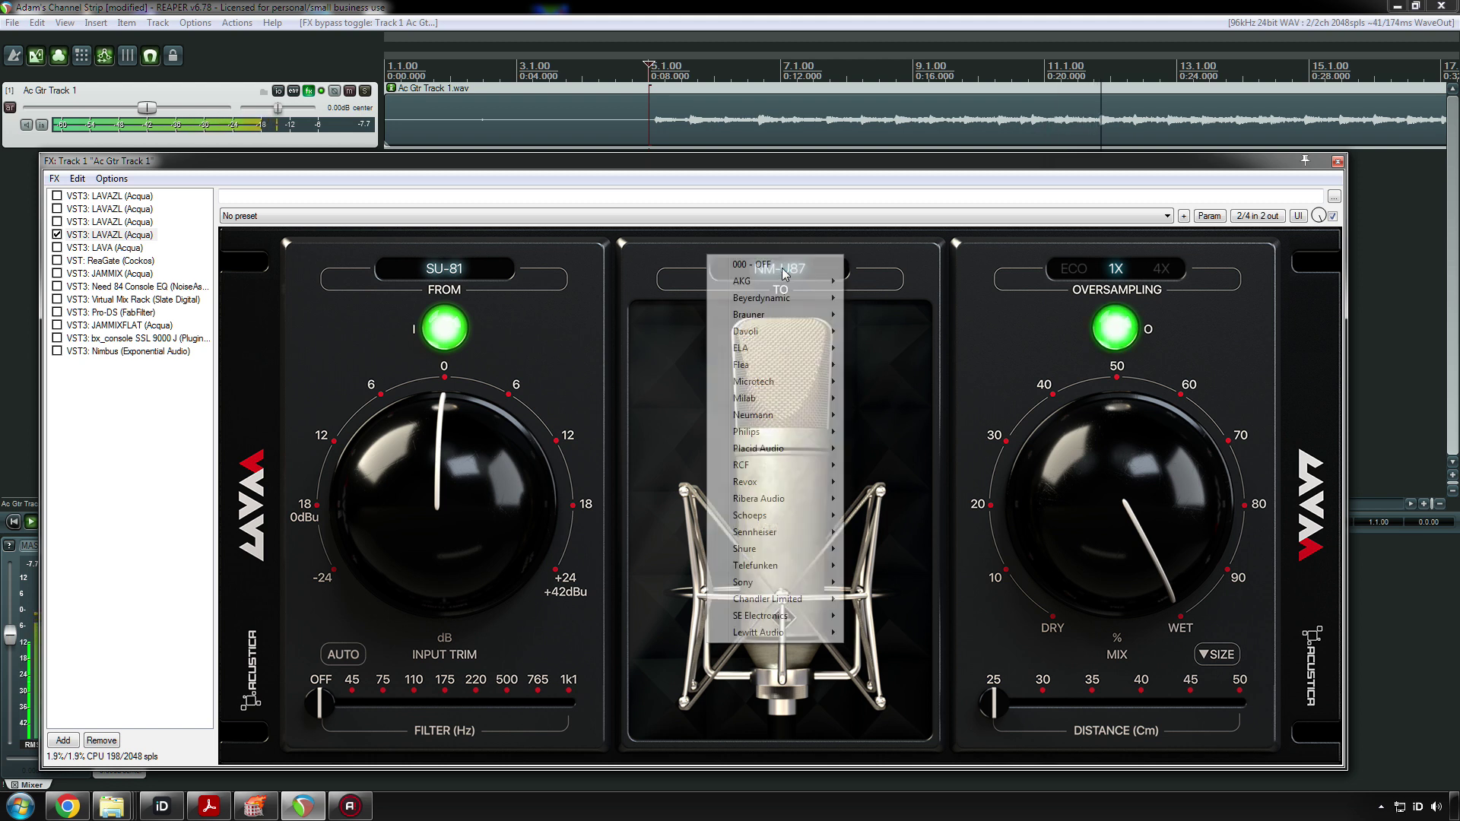
pyautogui.moveTo(795, 414)
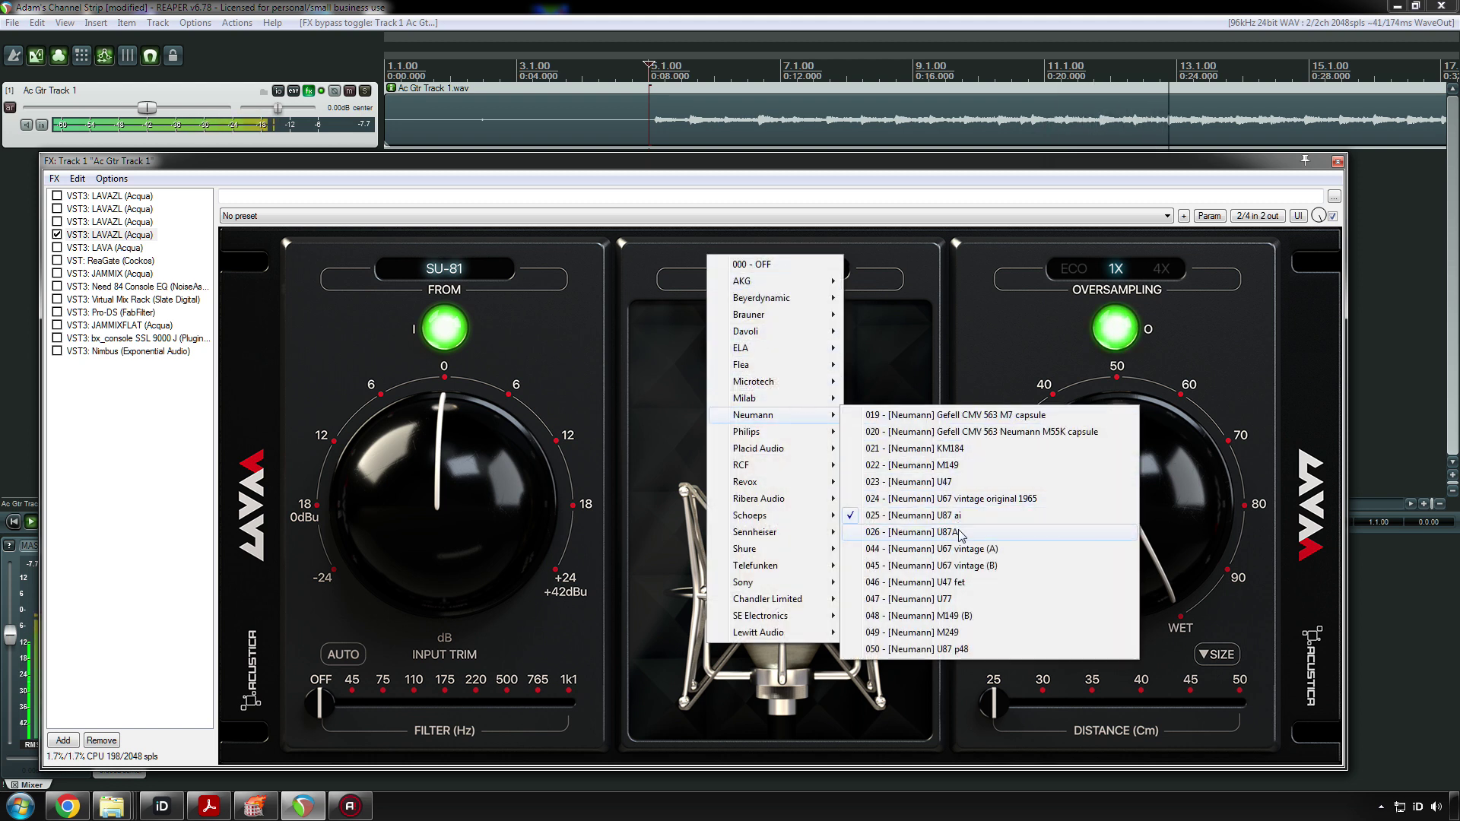
pyautogui.click(935, 532)
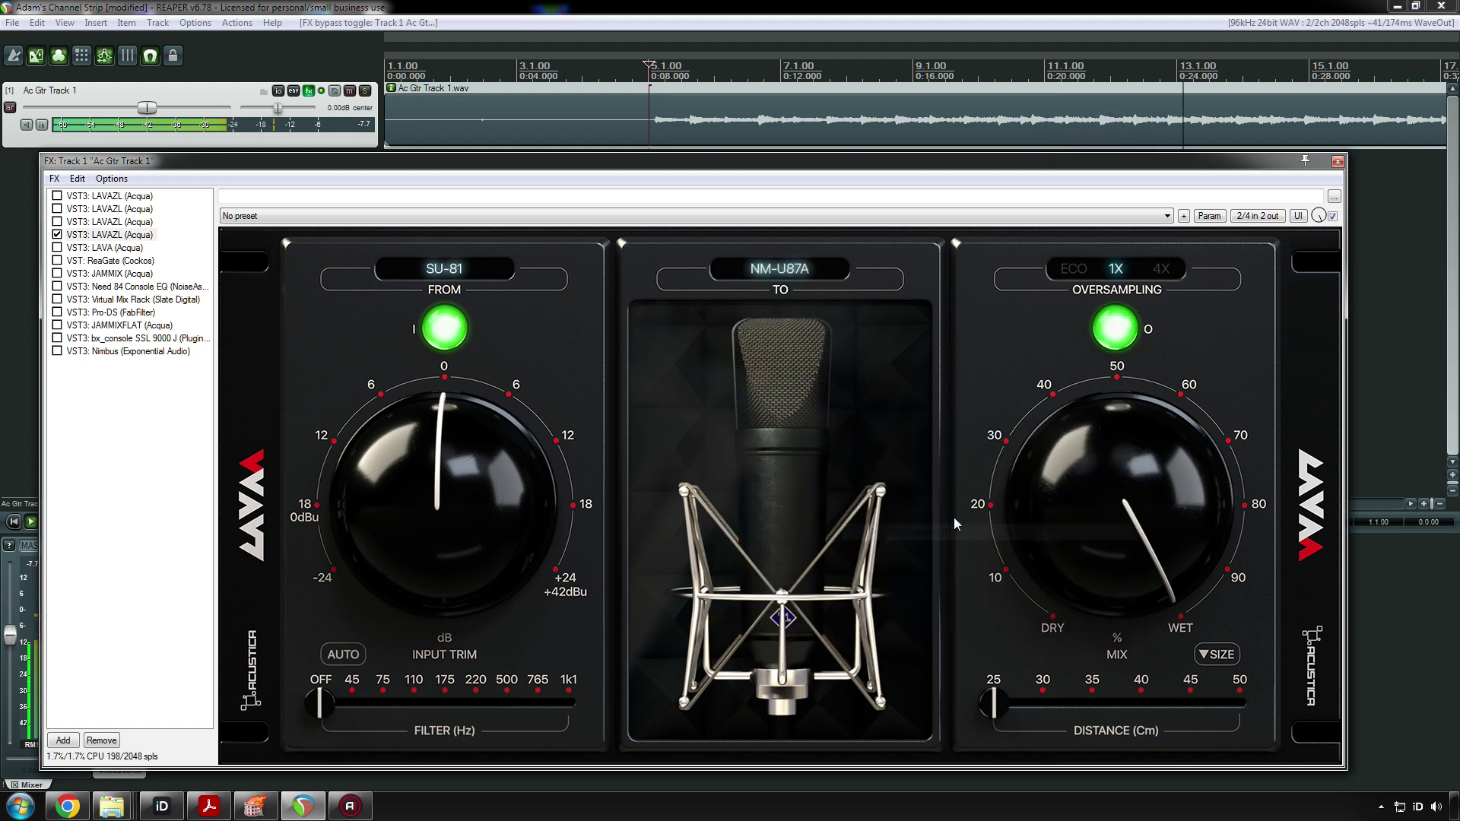
pyautogui.click(795, 272)
pyautogui.moveTo(806, 416)
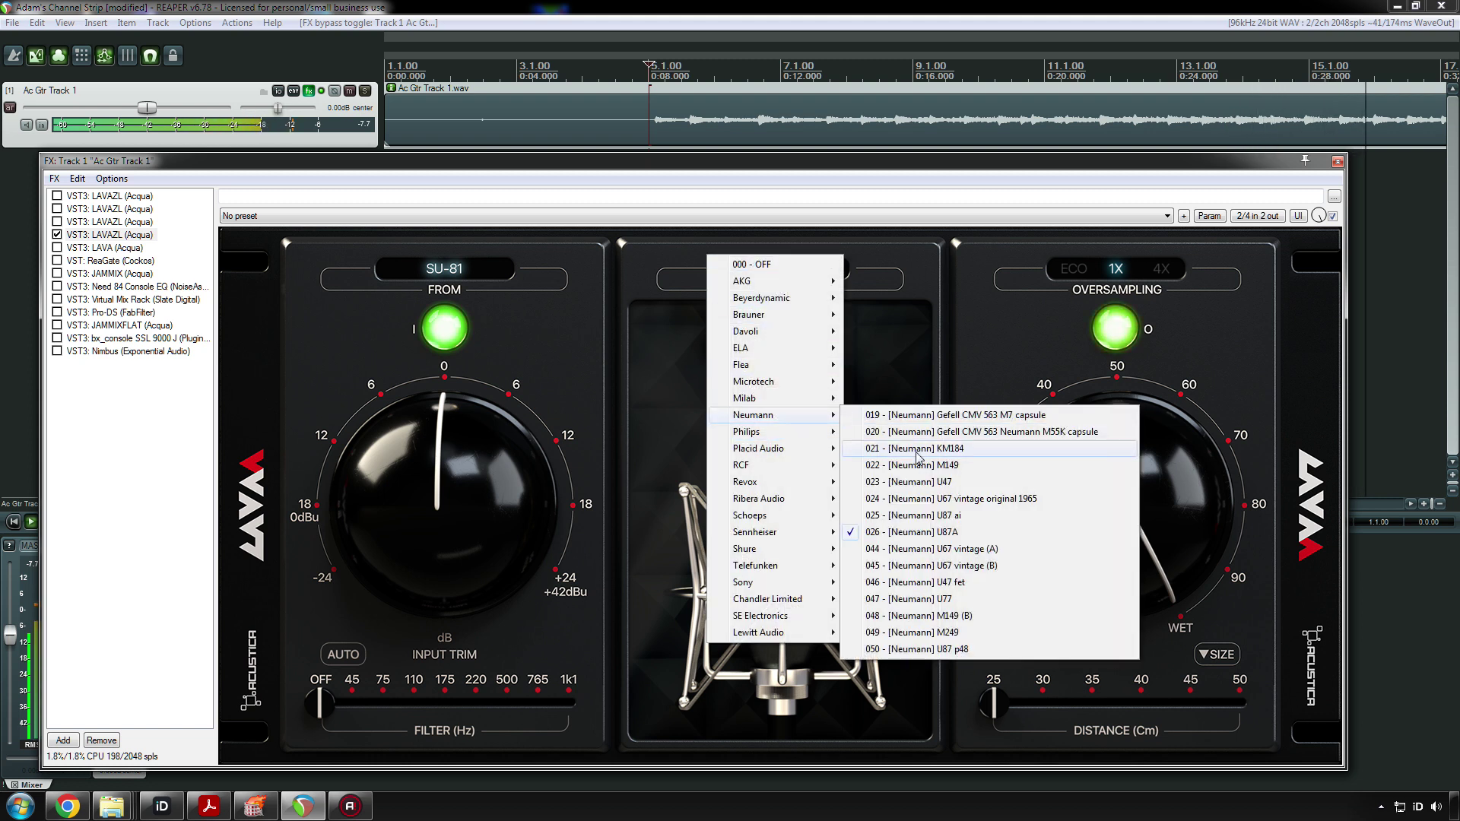
pyautogui.click(970, 600)
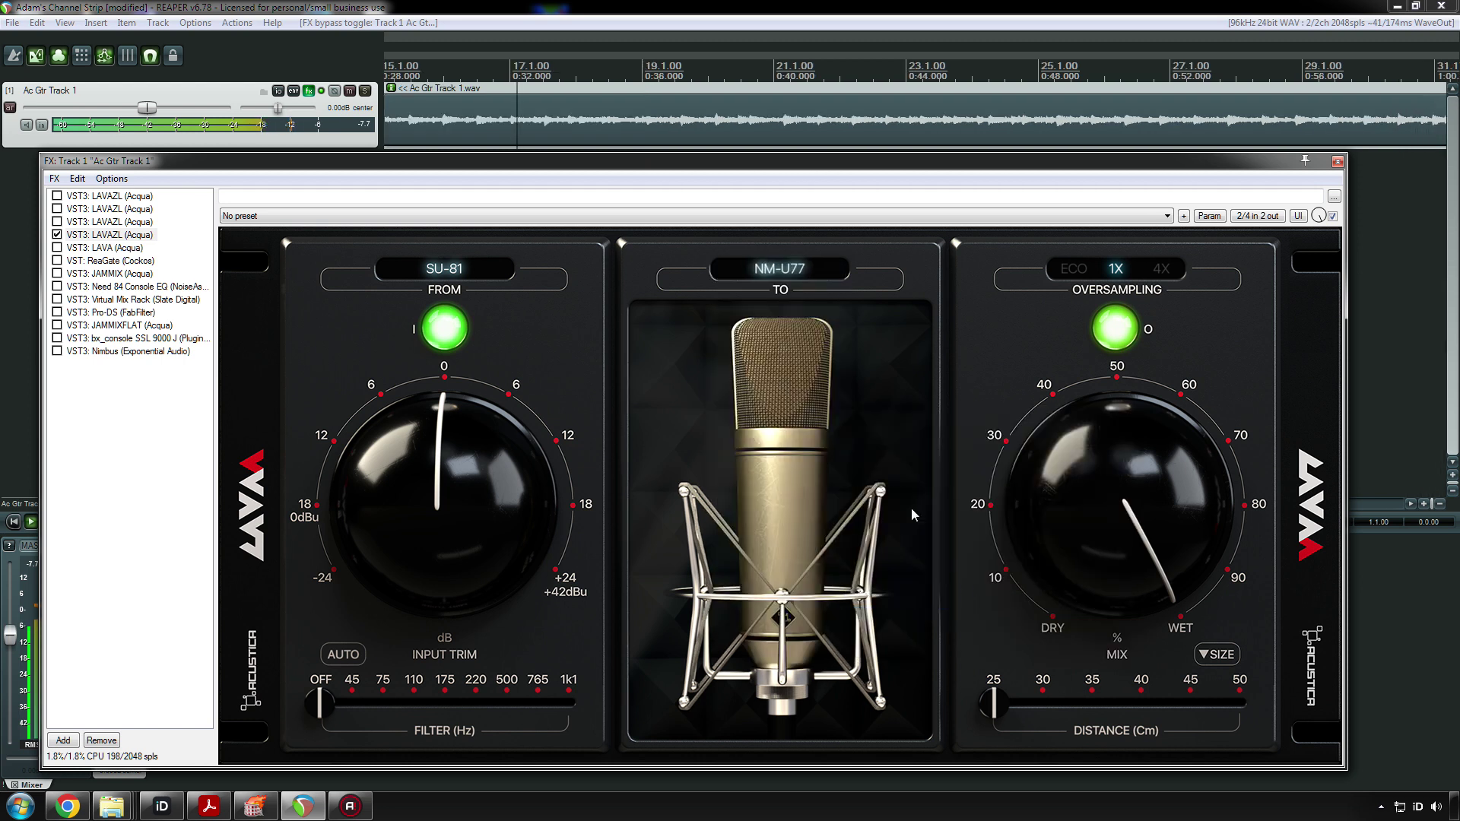
# - Set the target microphone to the Neumann M149 (B) and compare it with the bypassed guitar during playback
pyautogui.click(791, 274)
pyautogui.moveTo(791, 415)
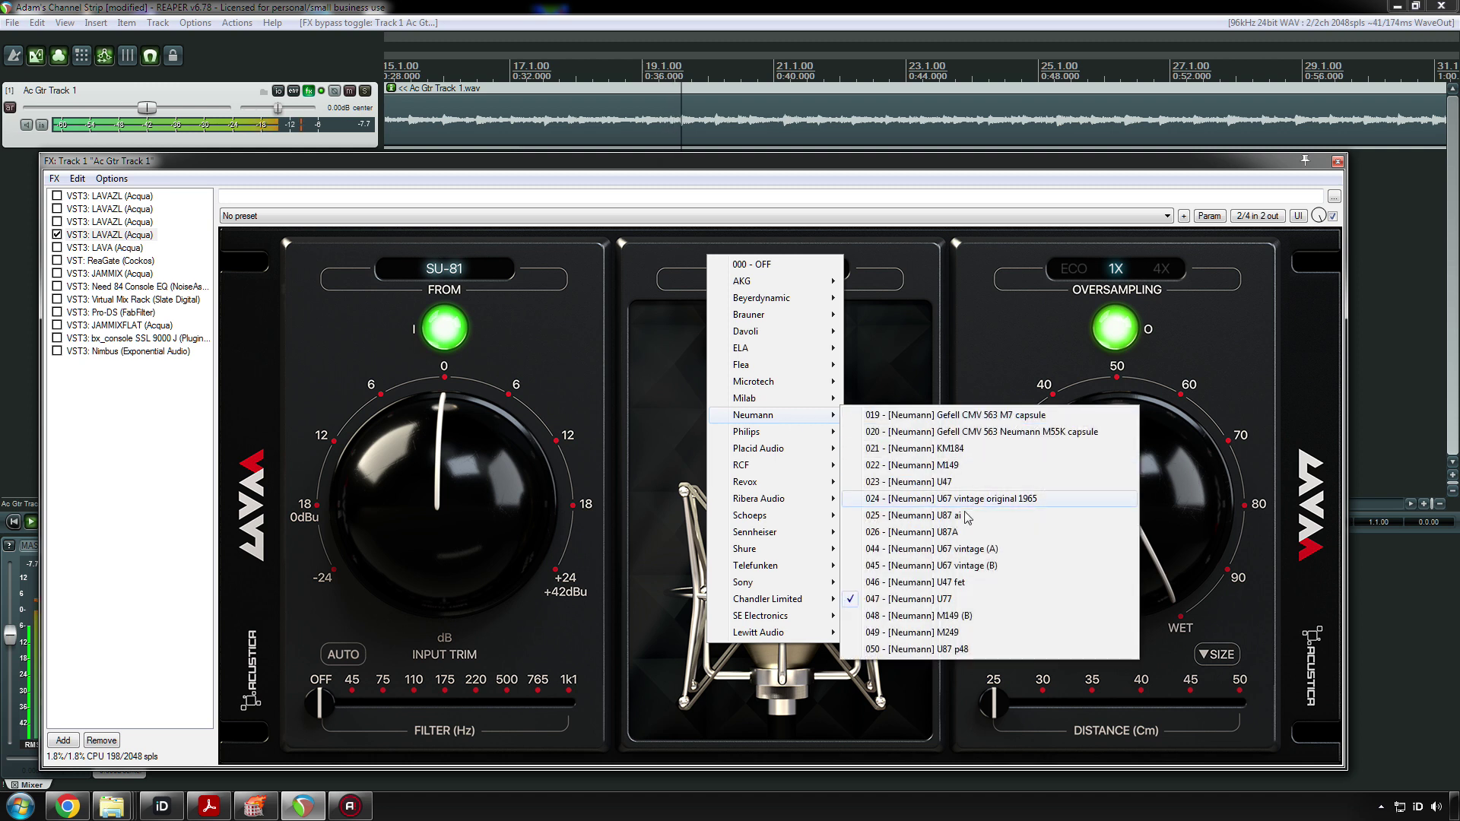
pyautogui.click(971, 615)
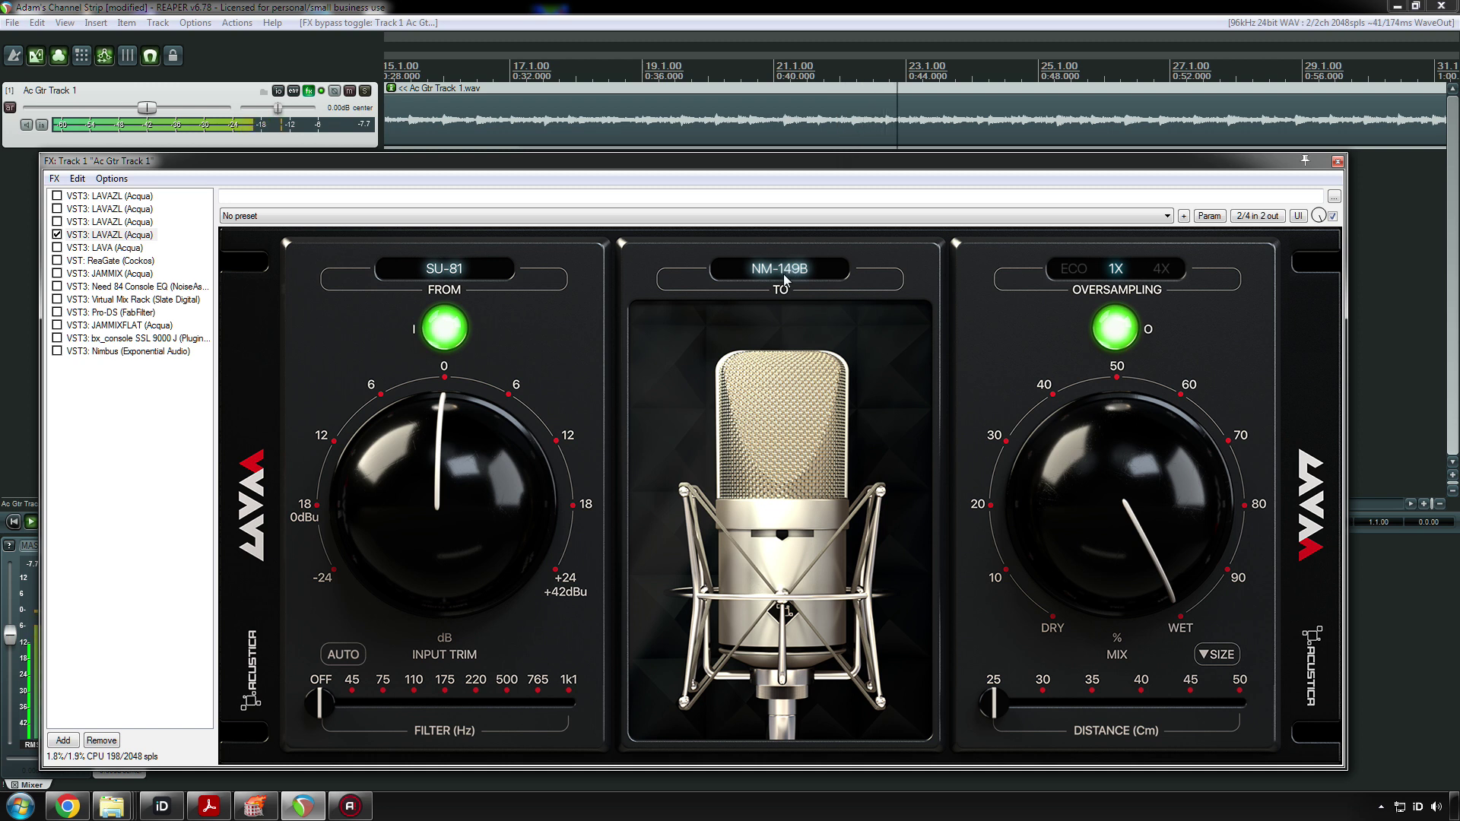
pyautogui.click(57, 236)
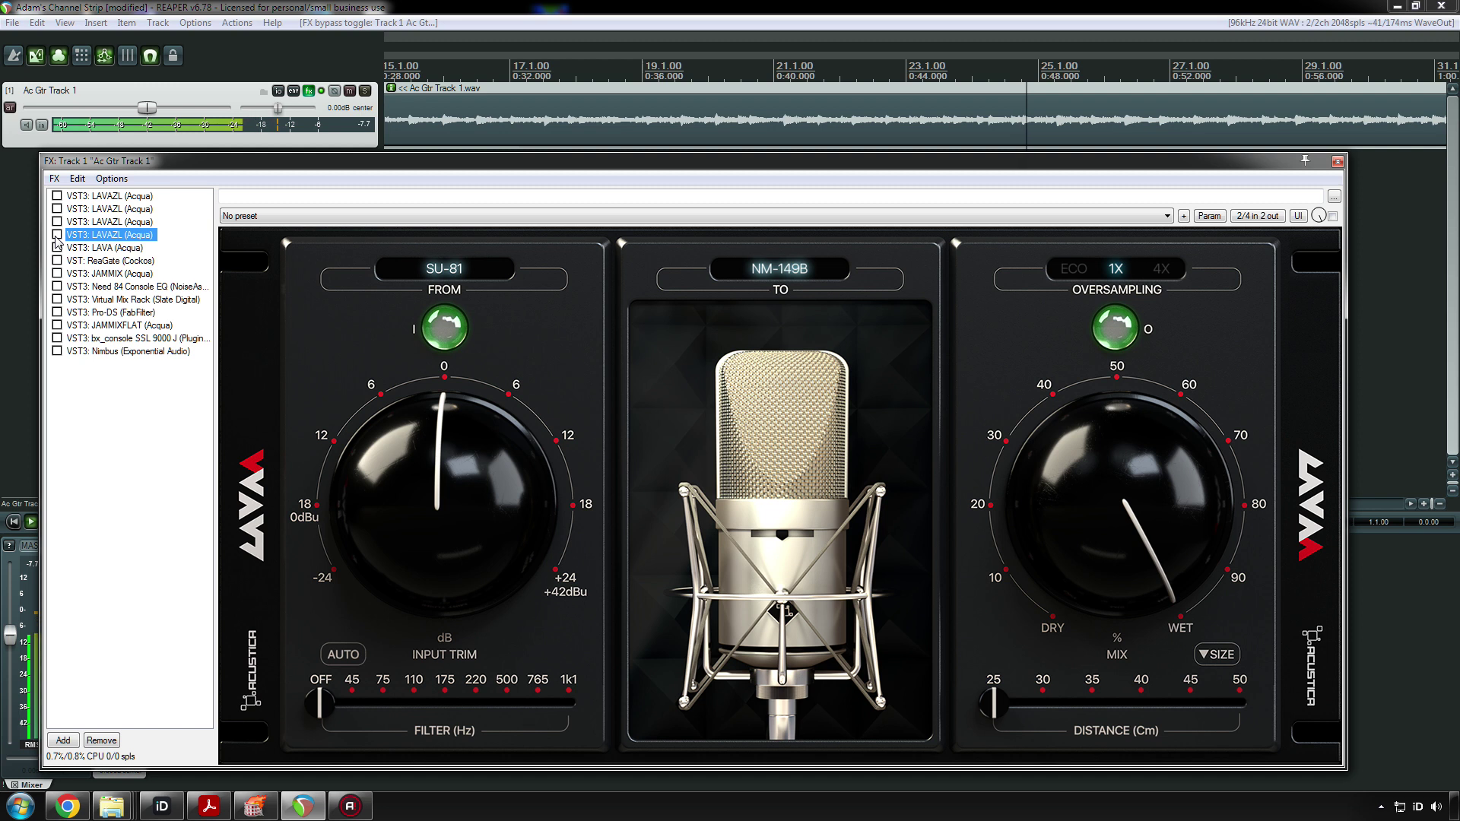
pyautogui.click(57, 235)
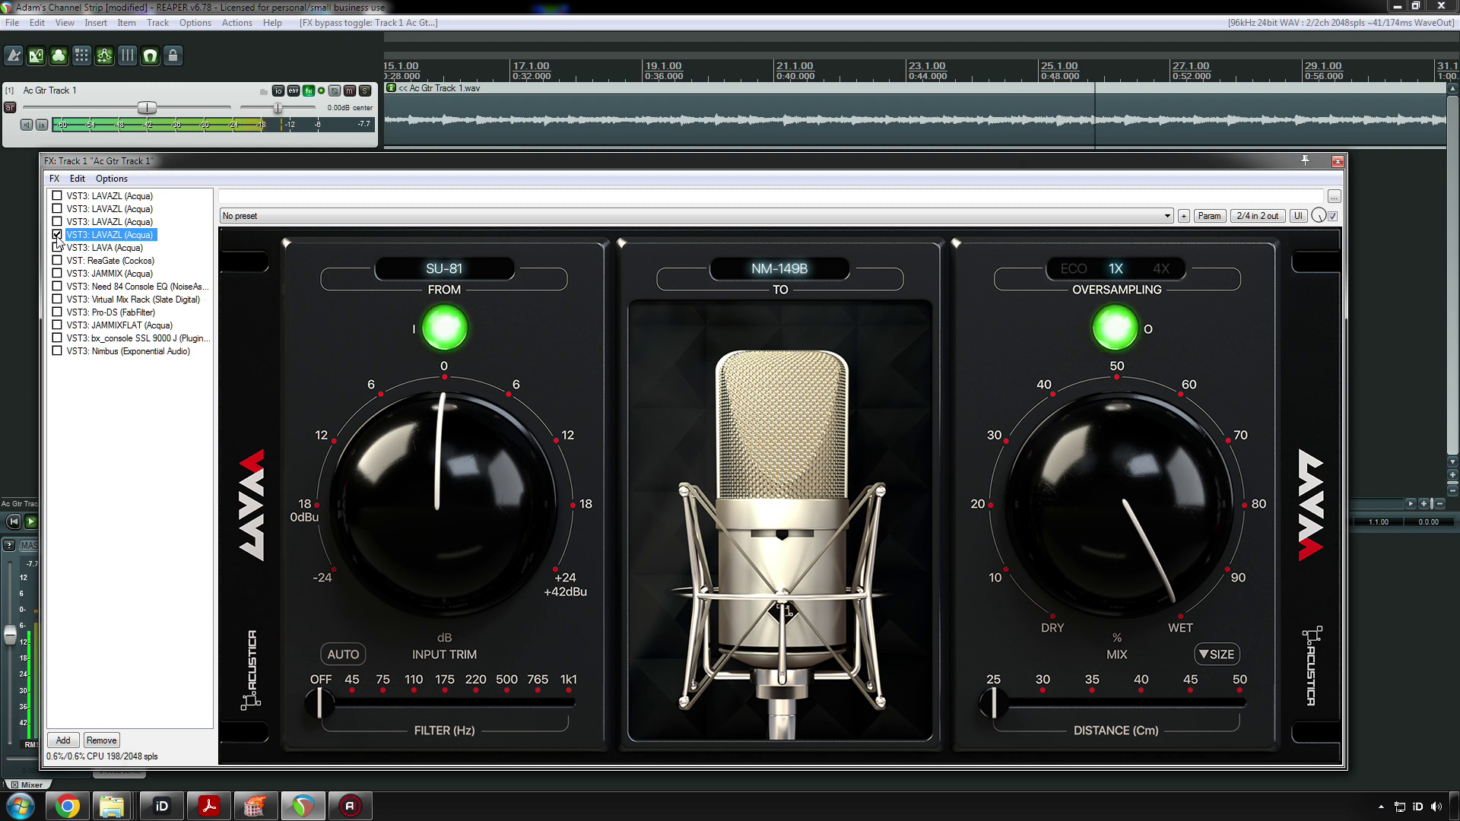
pyautogui.click(57, 235)
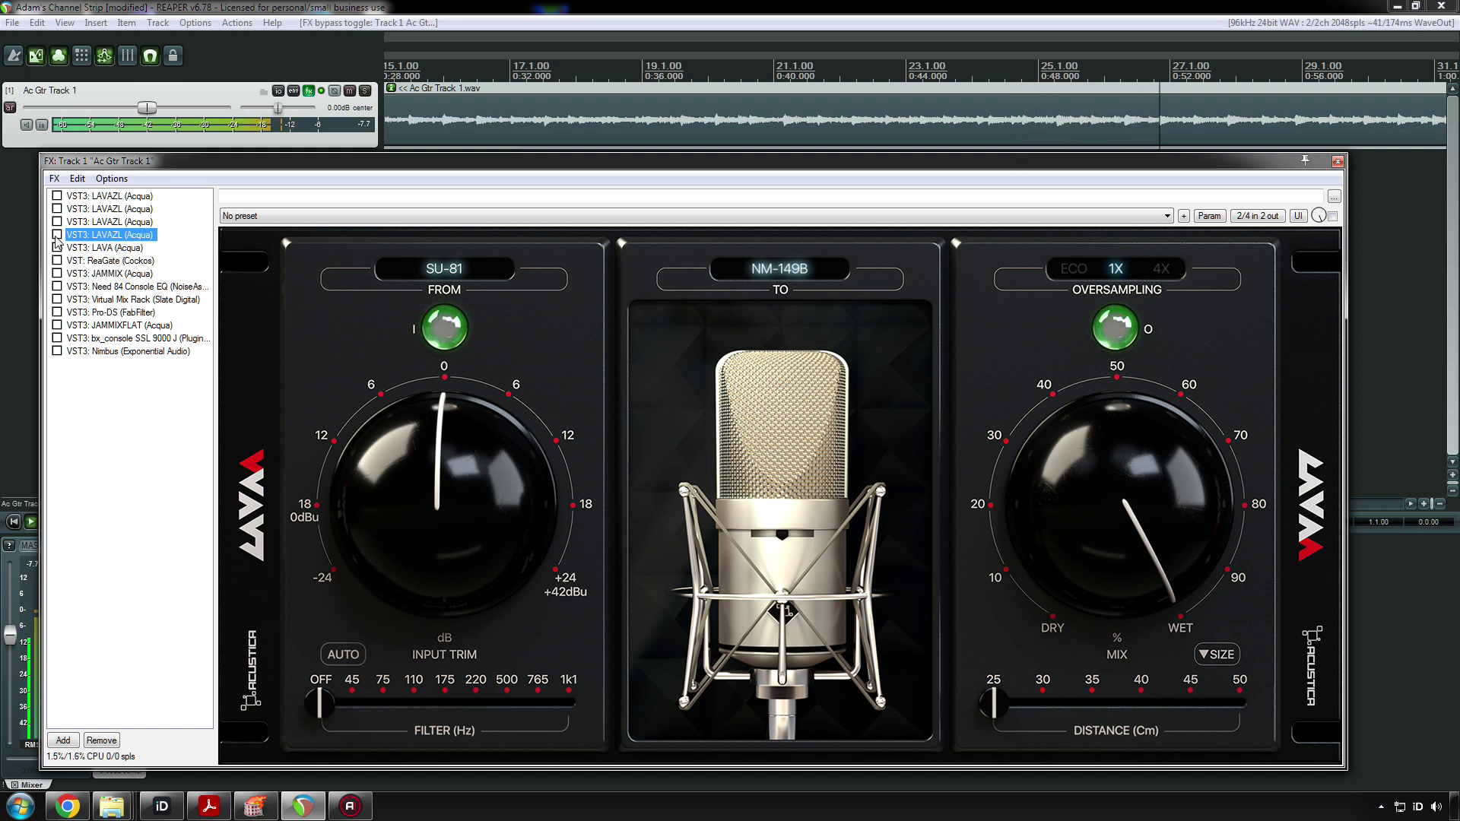
pyautogui.click(57, 236)
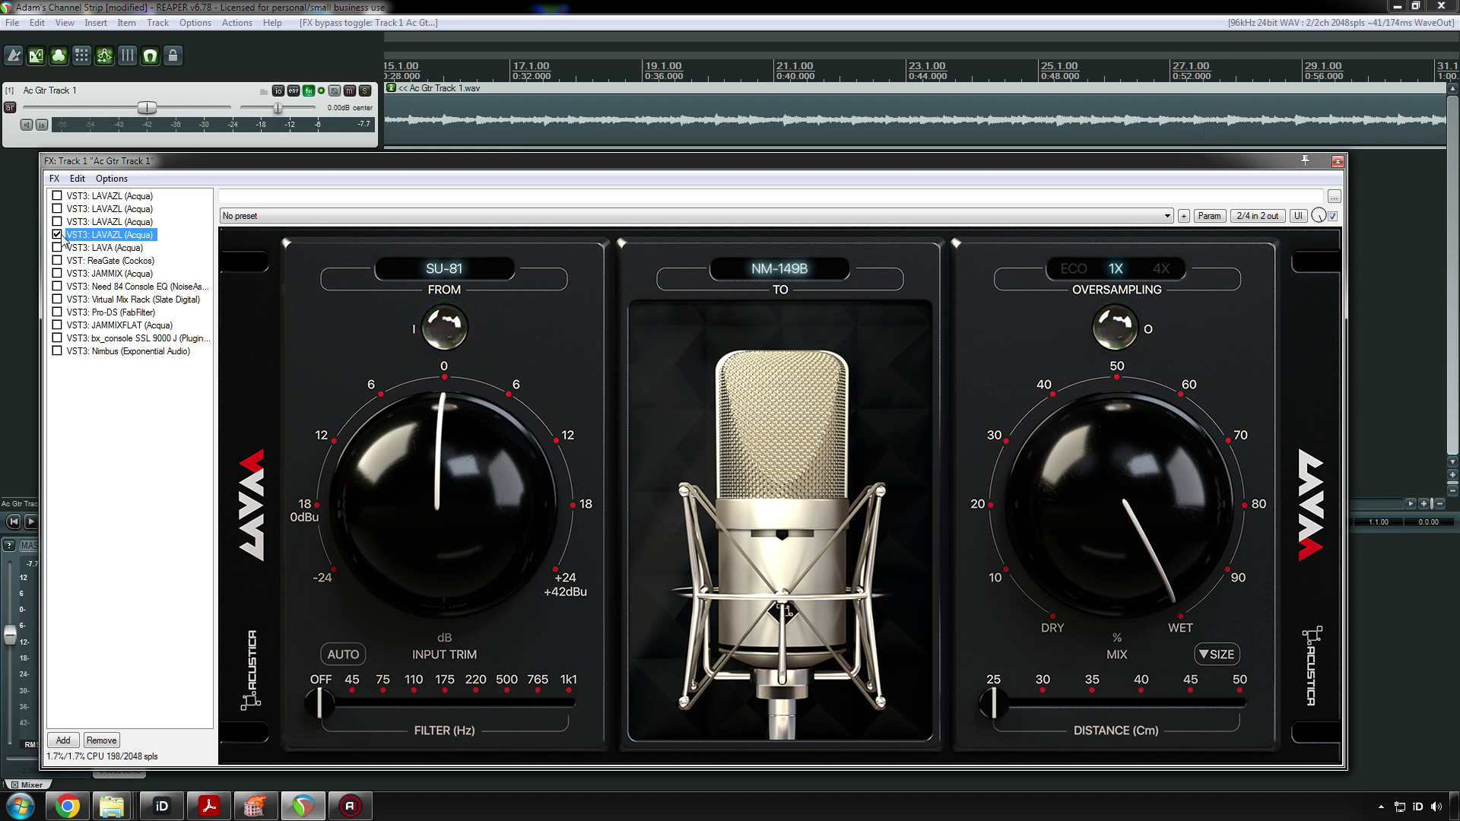
# - Move the NM-563-55K instance to fourth place in the effects chain, and the BR-VMI instance below the SEE-RN17 one
pyautogui.click(84, 199)
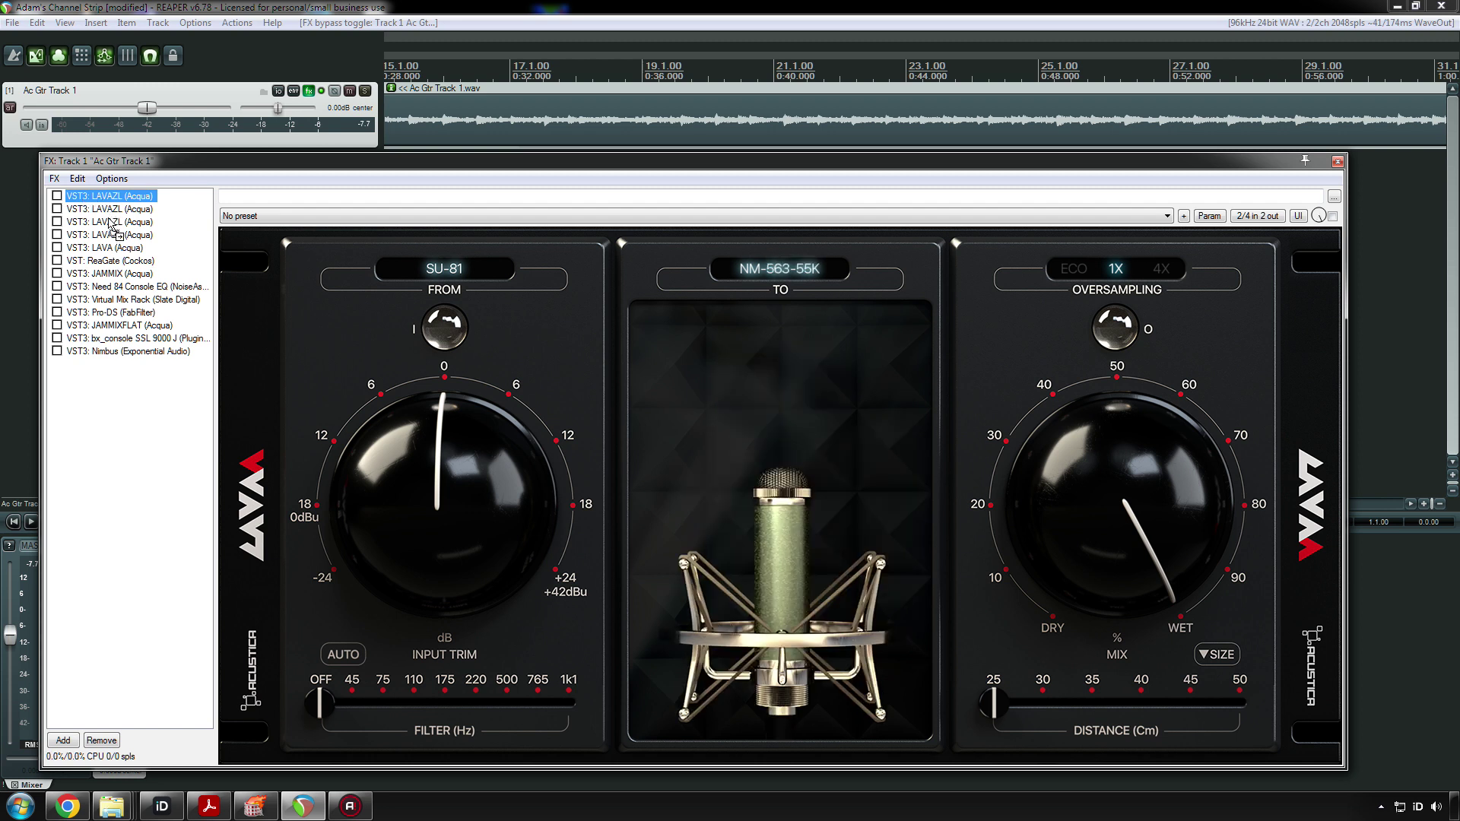
pyautogui.moveTo(108, 234); pyautogui.dragTo(107, 236)
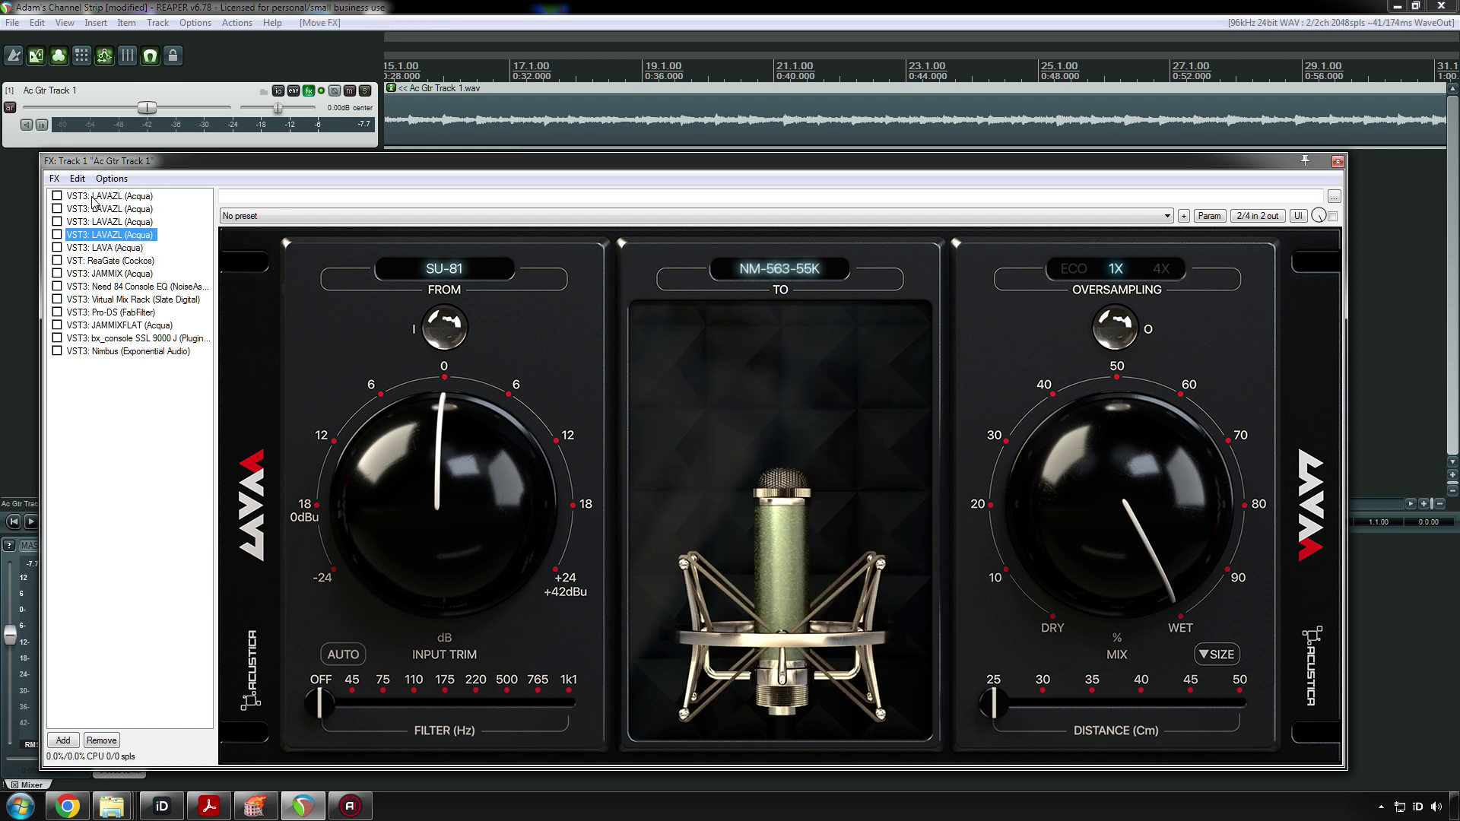
pyautogui.click(94, 200)
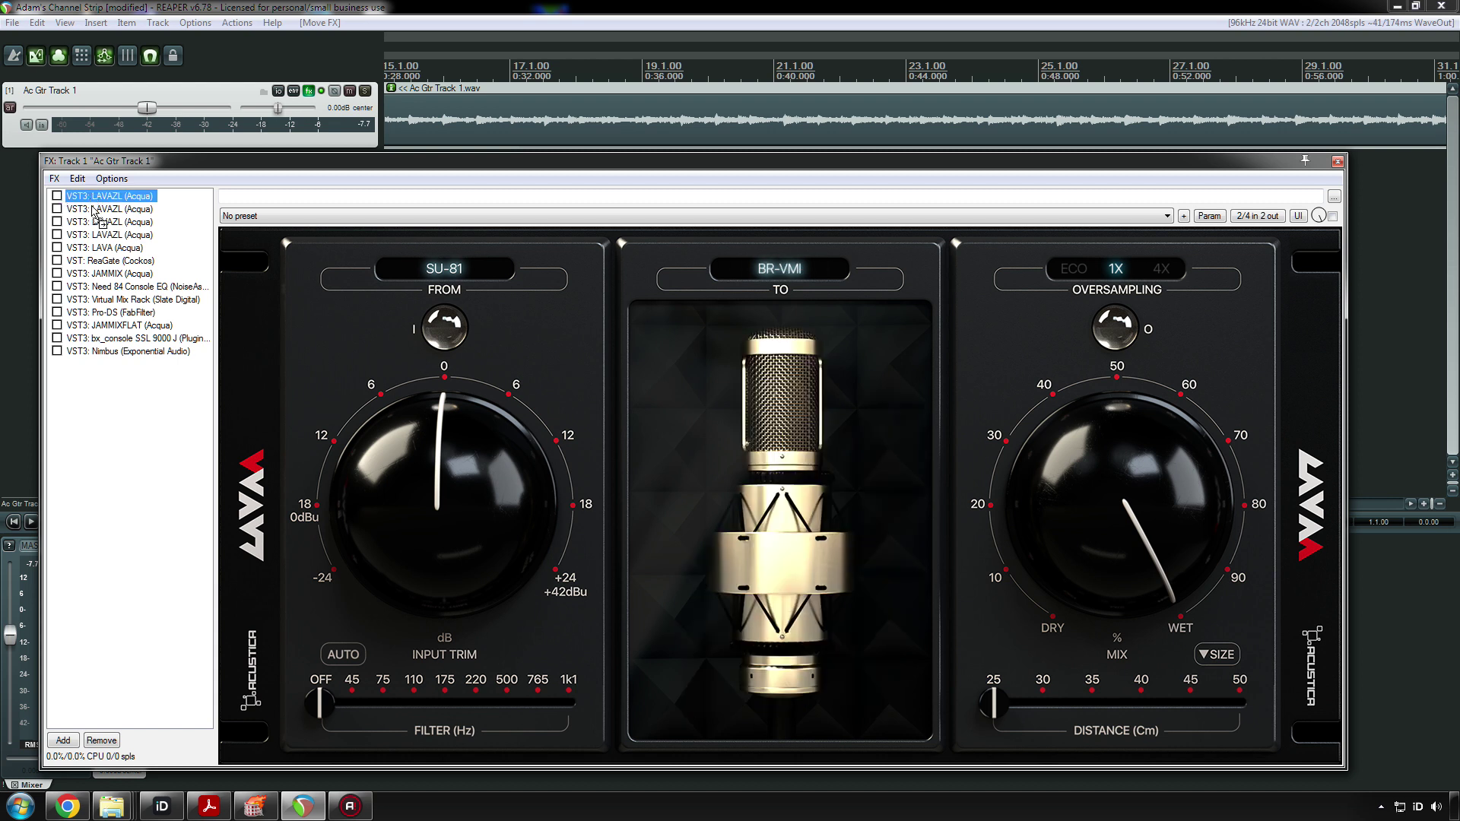
pyautogui.moveTo(97, 228); pyautogui.dragTo(97, 226)
pyautogui.click(69, 197)
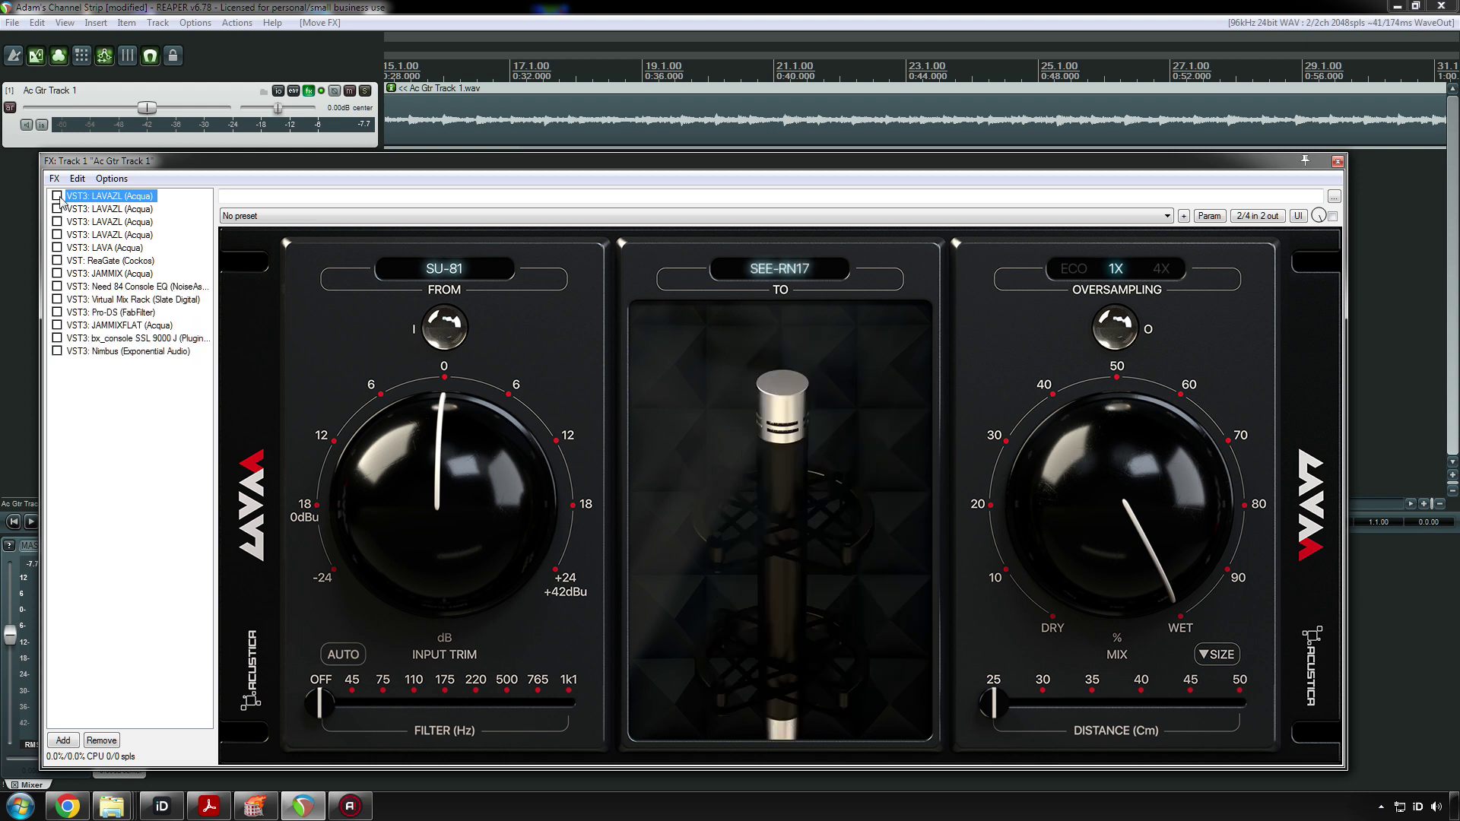
# - Play the guitar and compare the SEE-RN17 instance with the bypassed signal, leaving the instance bypassed
pyautogui.click(58, 196)
pyautogui.press('space')
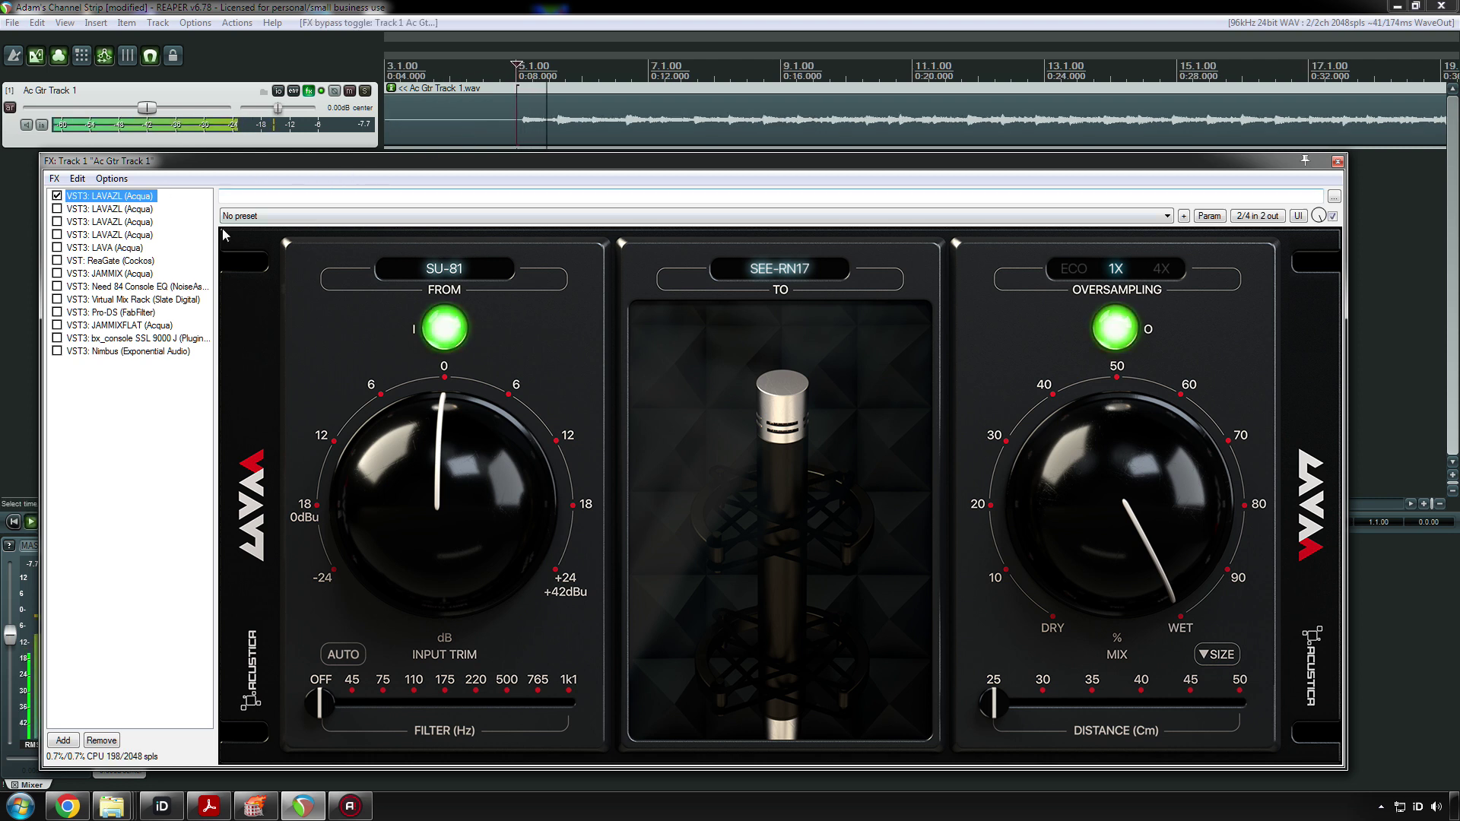
pyautogui.click(58, 196)
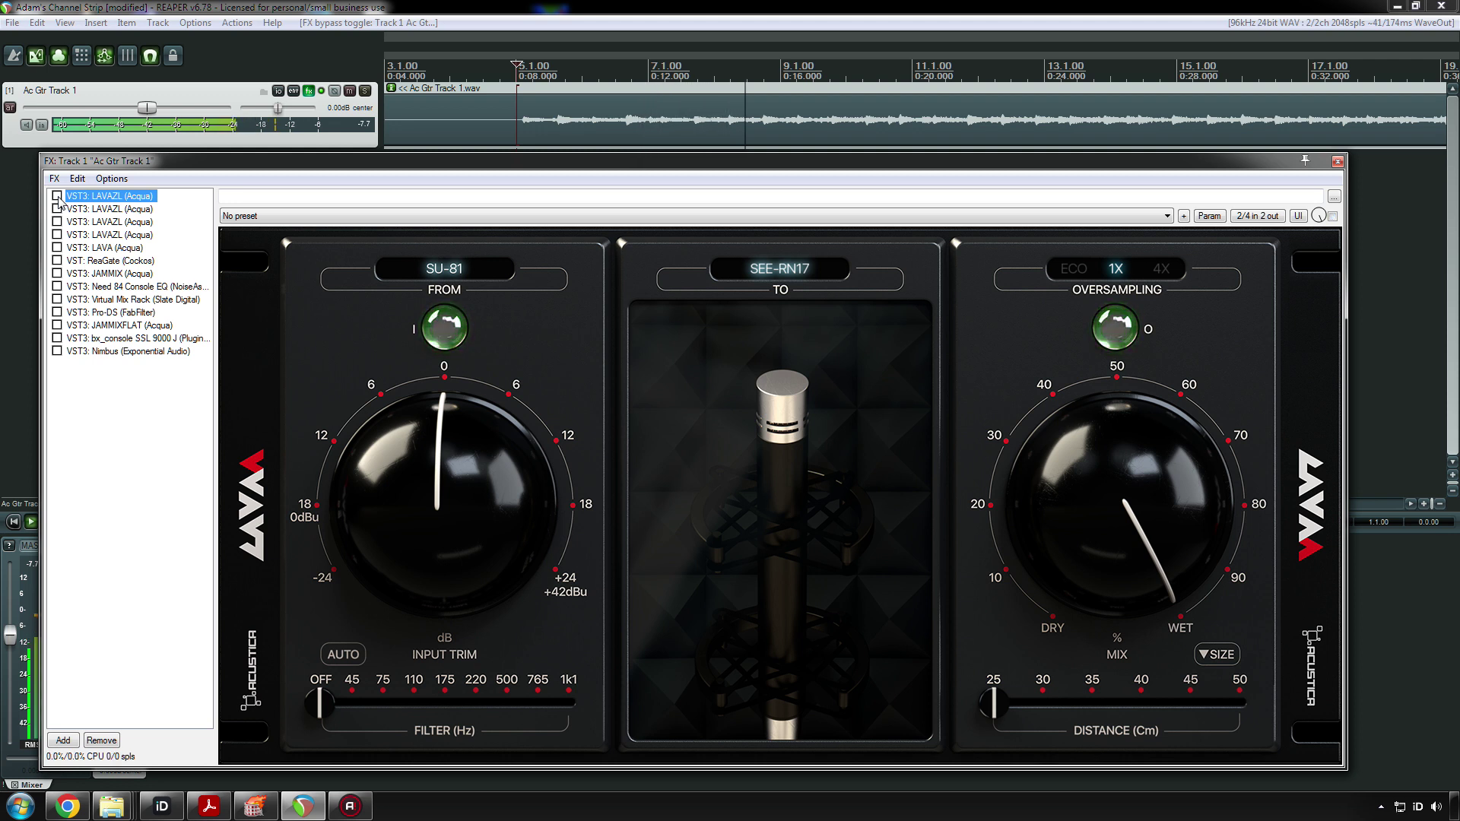
pyautogui.click(58, 197)
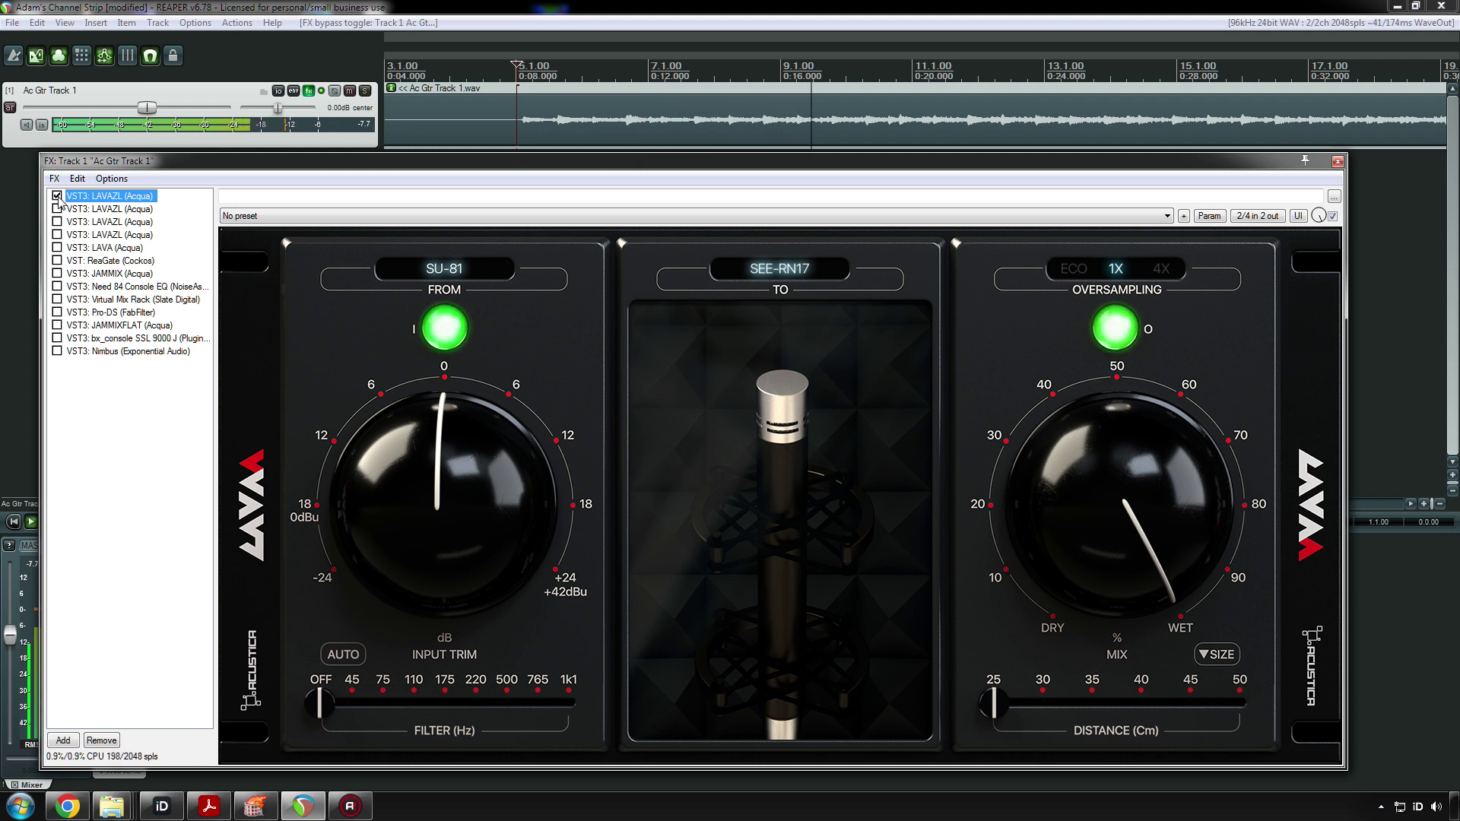
pyautogui.click(58, 197)
# - Compare the NM-149B instance with the bypassed guitar during playback, then stop playback with the instance bypassed
pyautogui.click(72, 210)
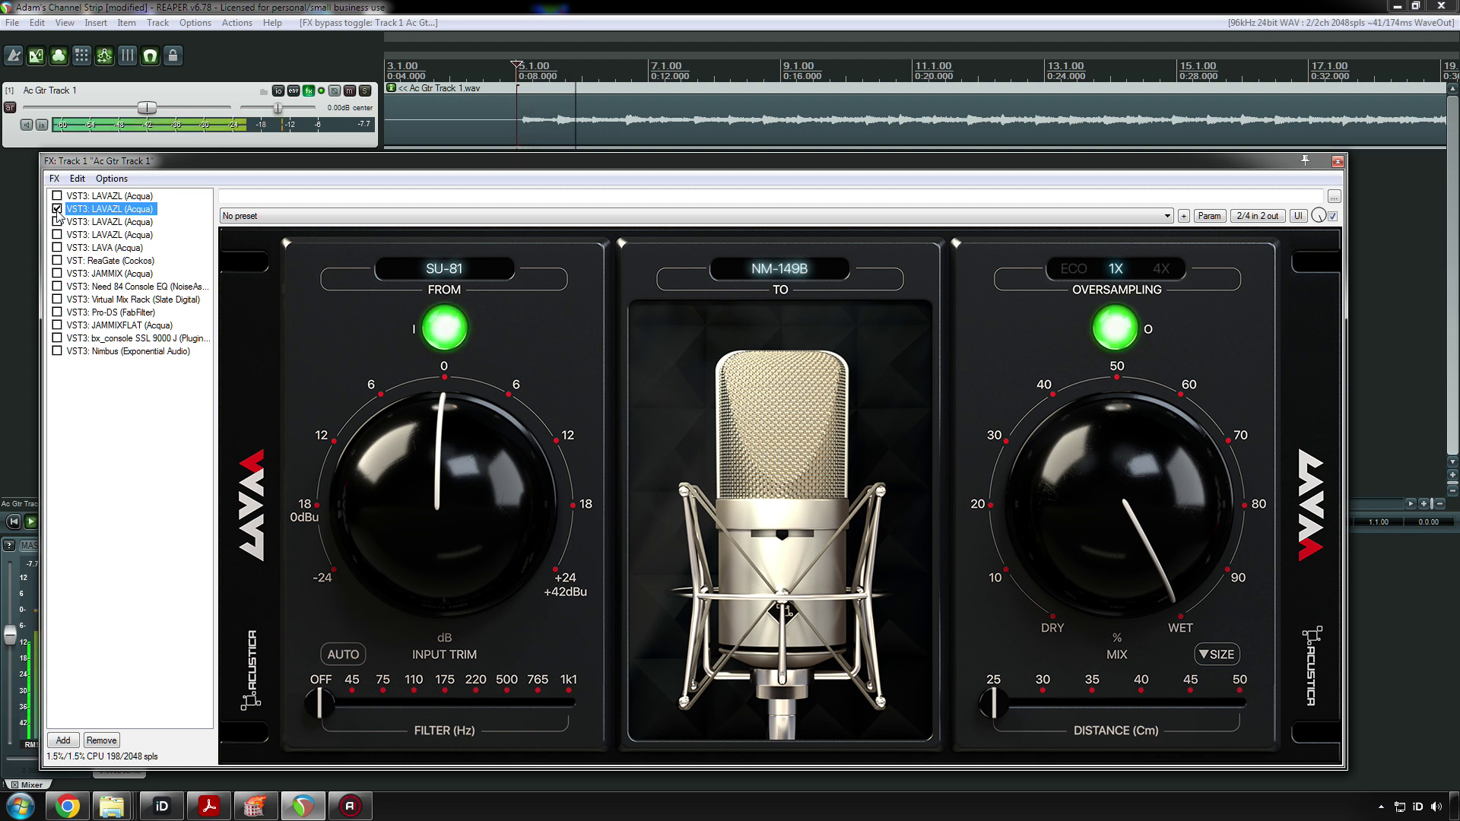
pyautogui.click(57, 210)
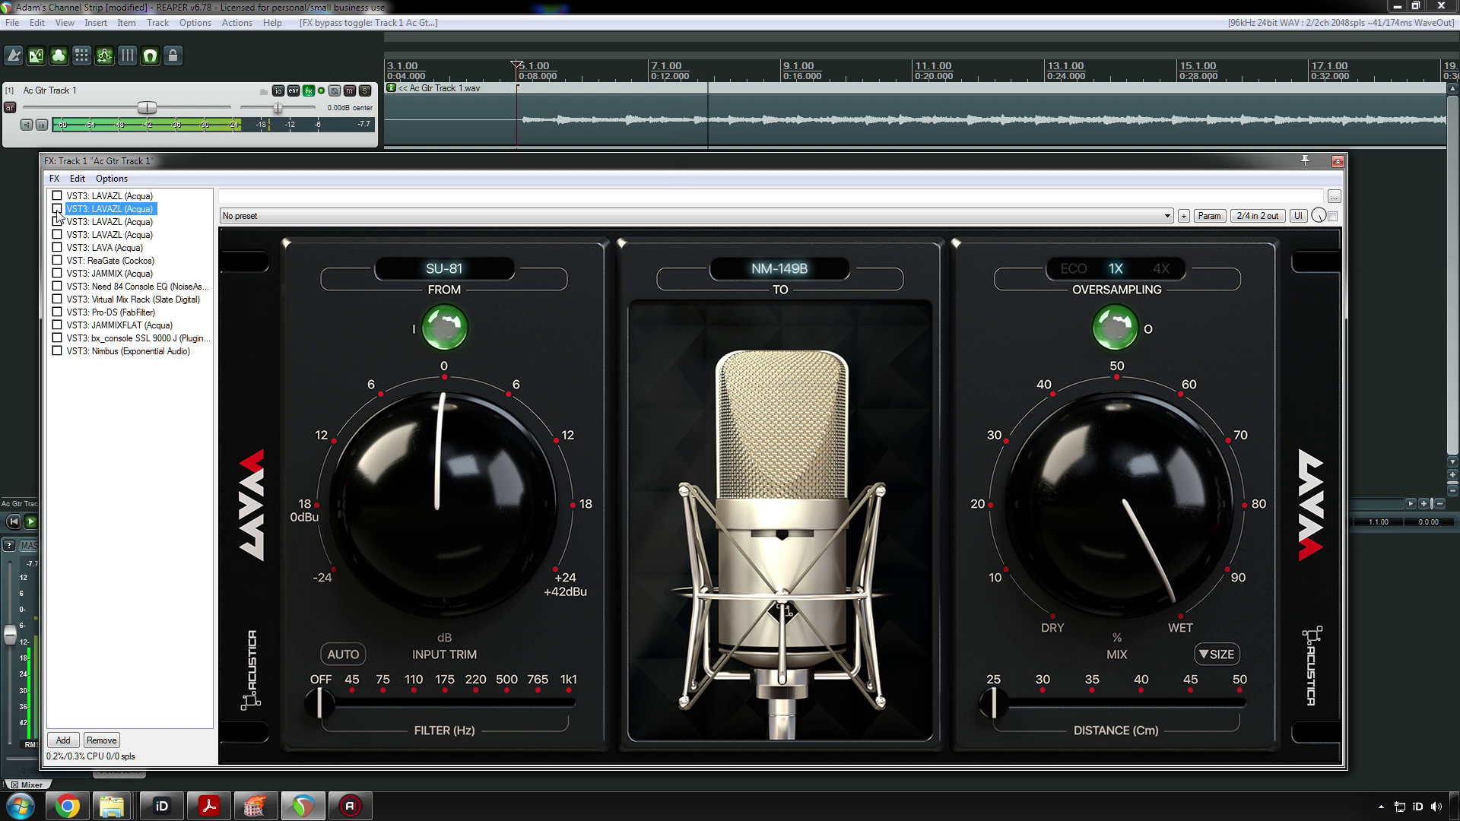
pyautogui.click(57, 209)
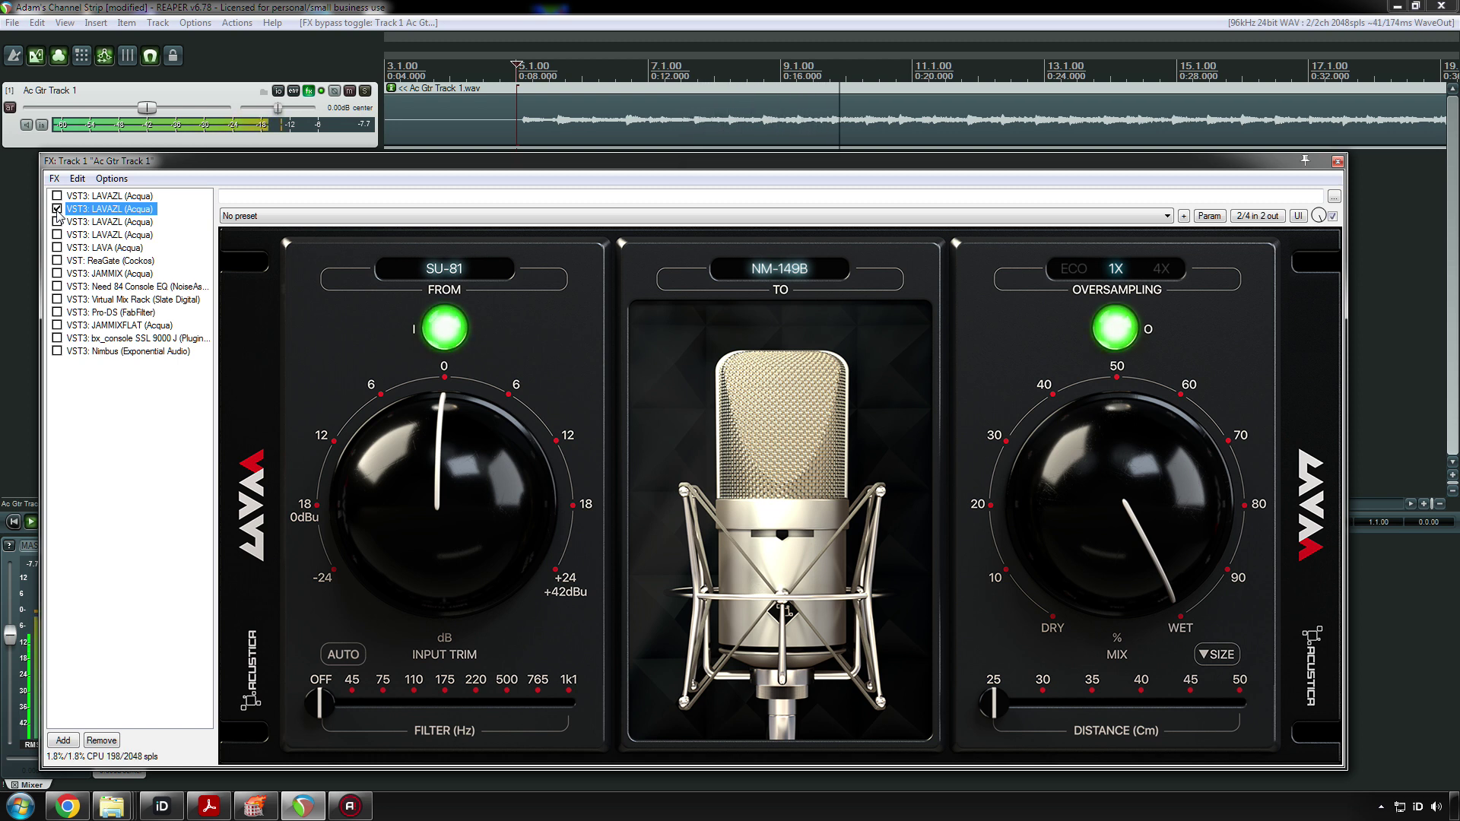
pyautogui.click(57, 209)
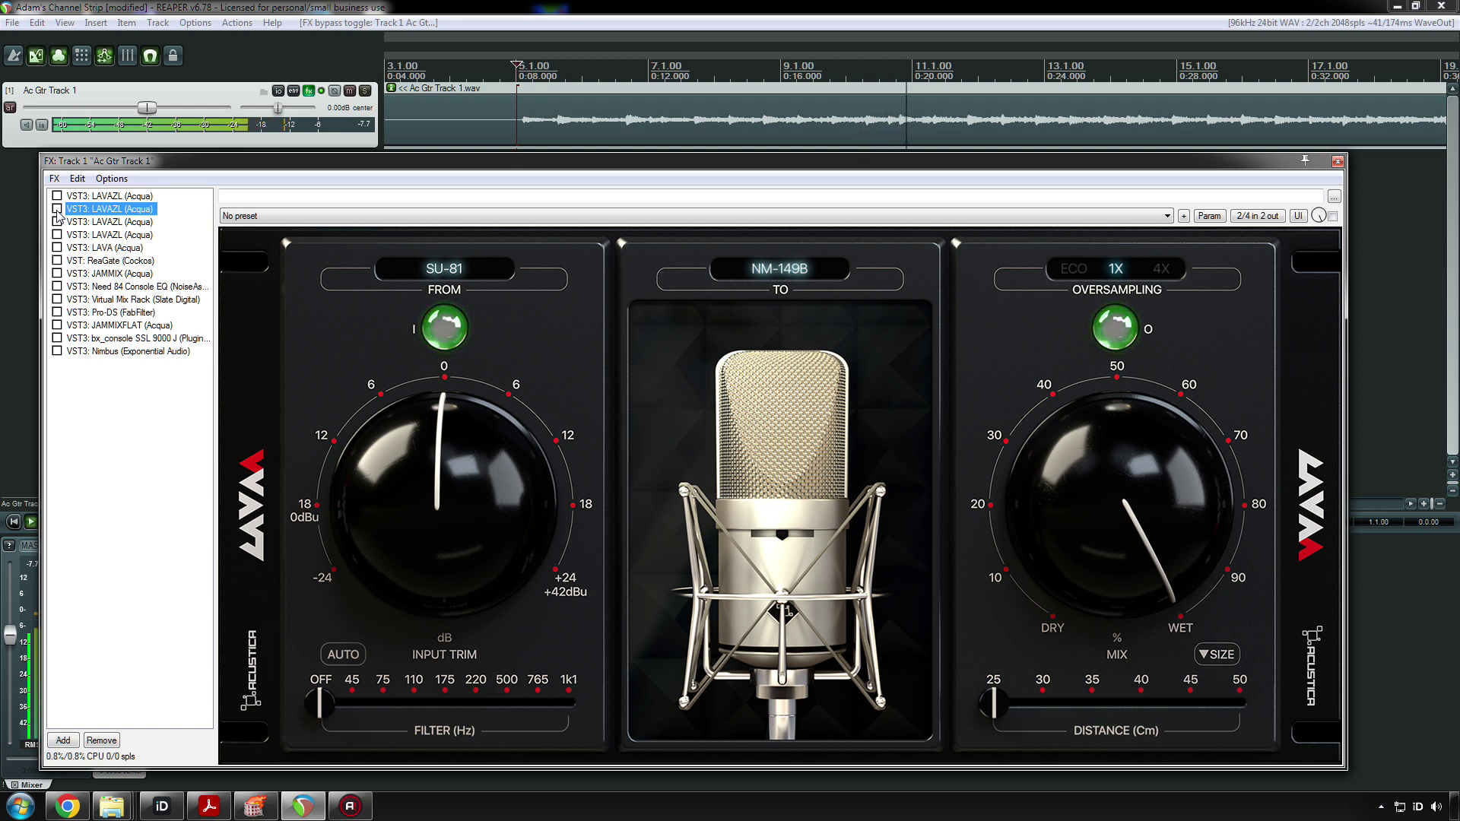
pyautogui.click(57, 209)
pyautogui.press('space')
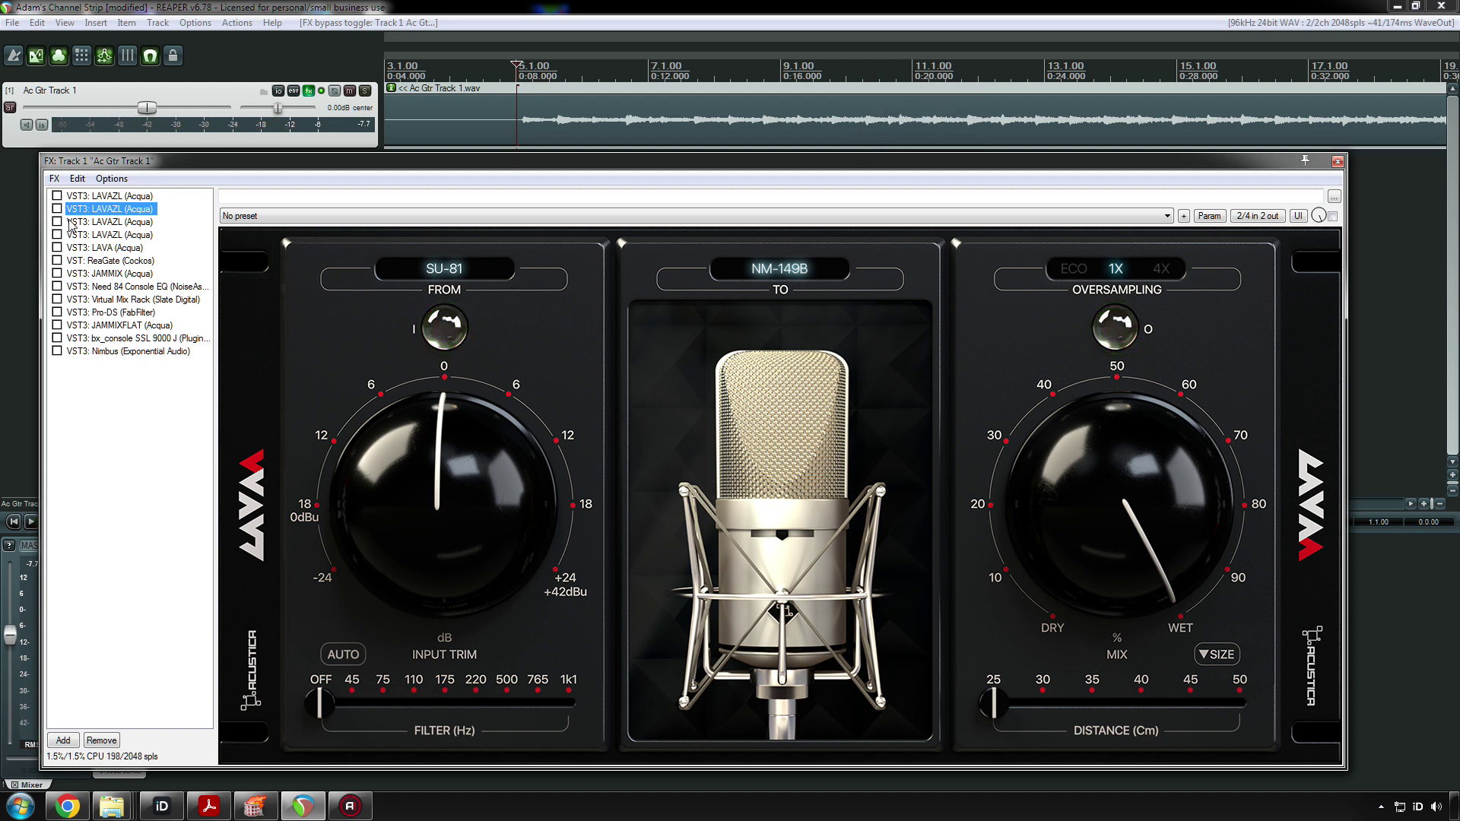
# - Enable the BR-VMI instance, play the guitar, and toggle the instance's bypass to compare both sounds
pyautogui.click(106, 221)
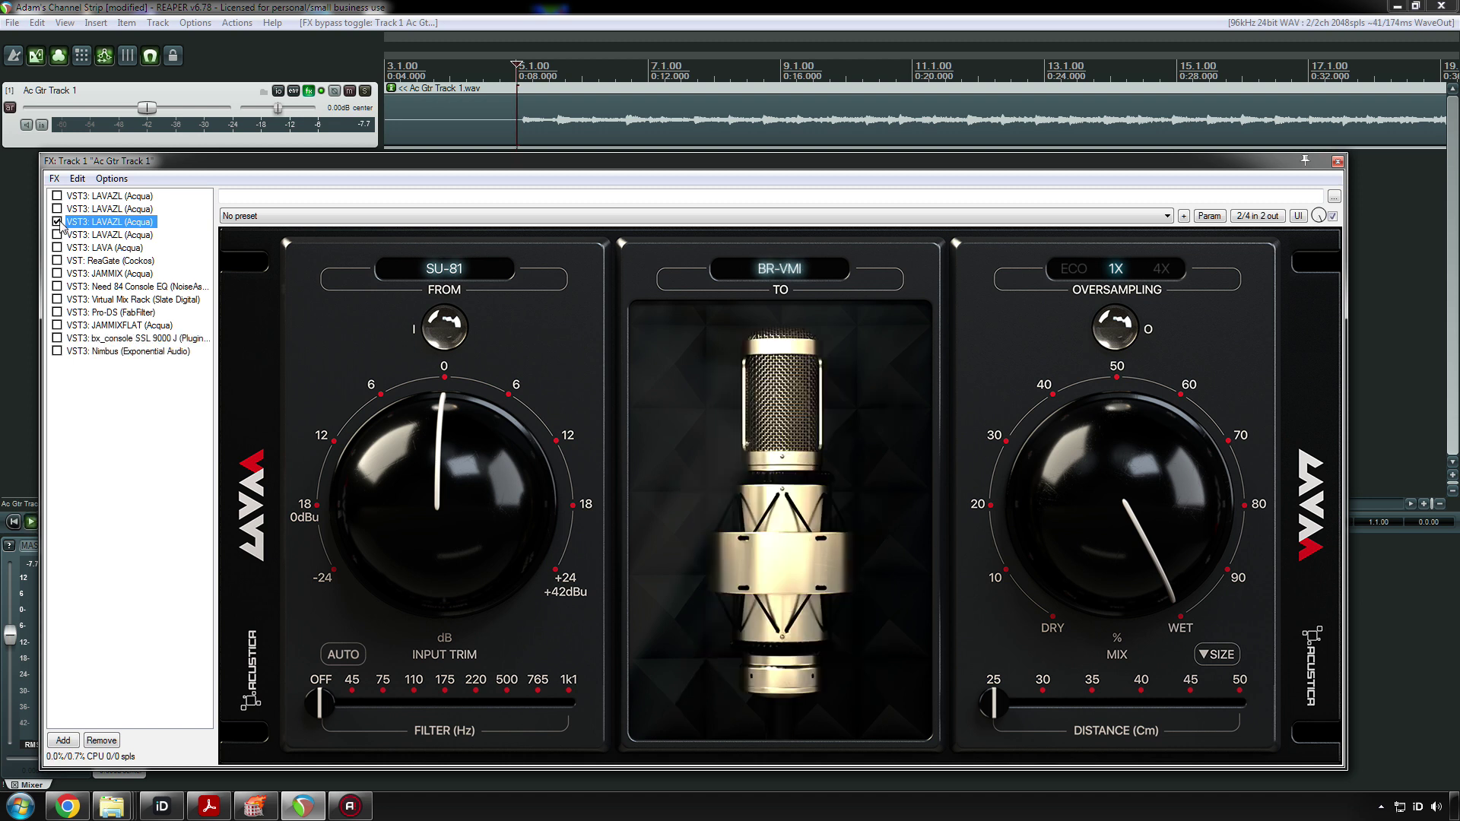
pyautogui.press('space')
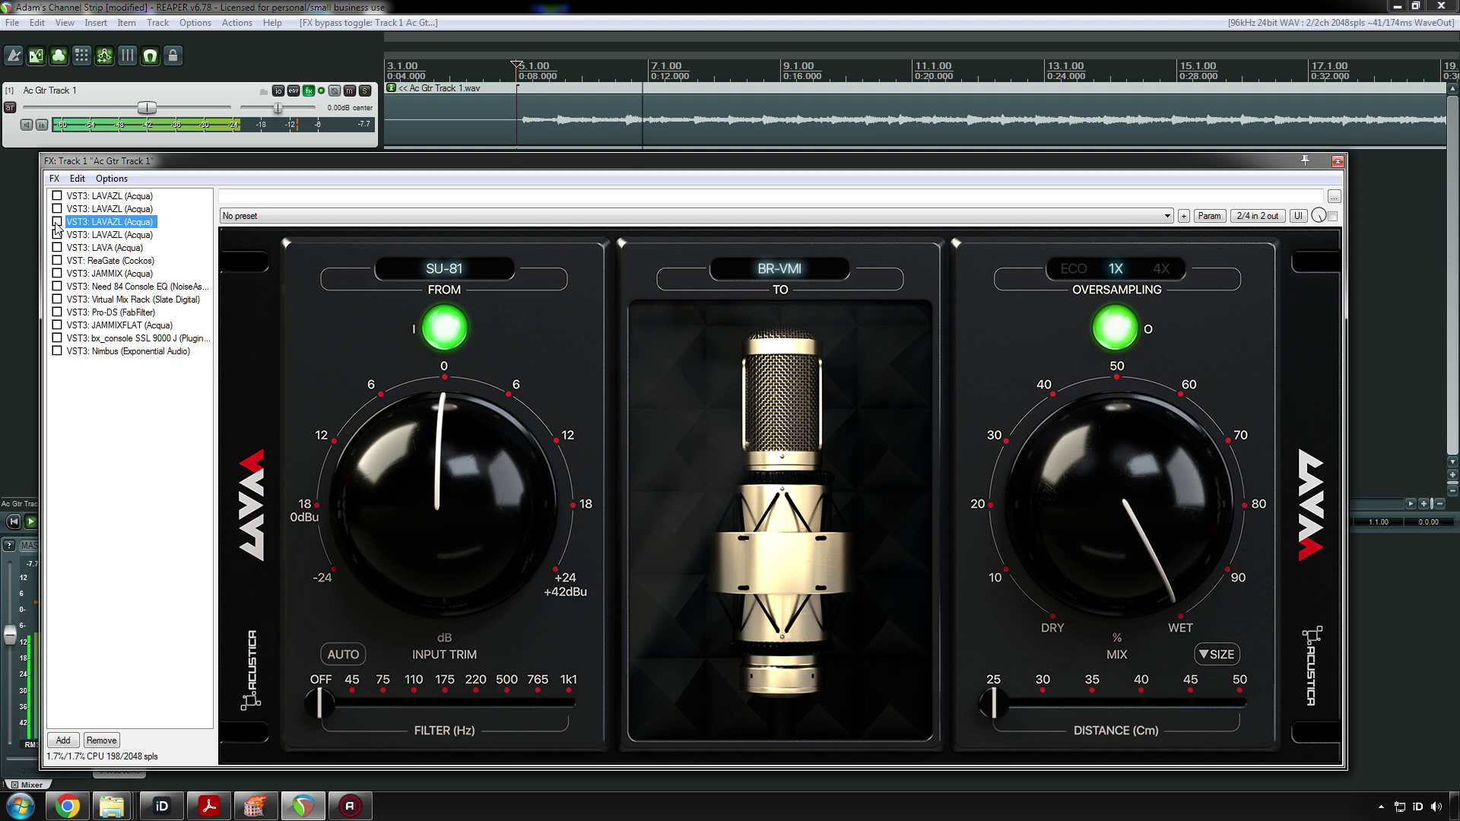
pyautogui.click(57, 222)
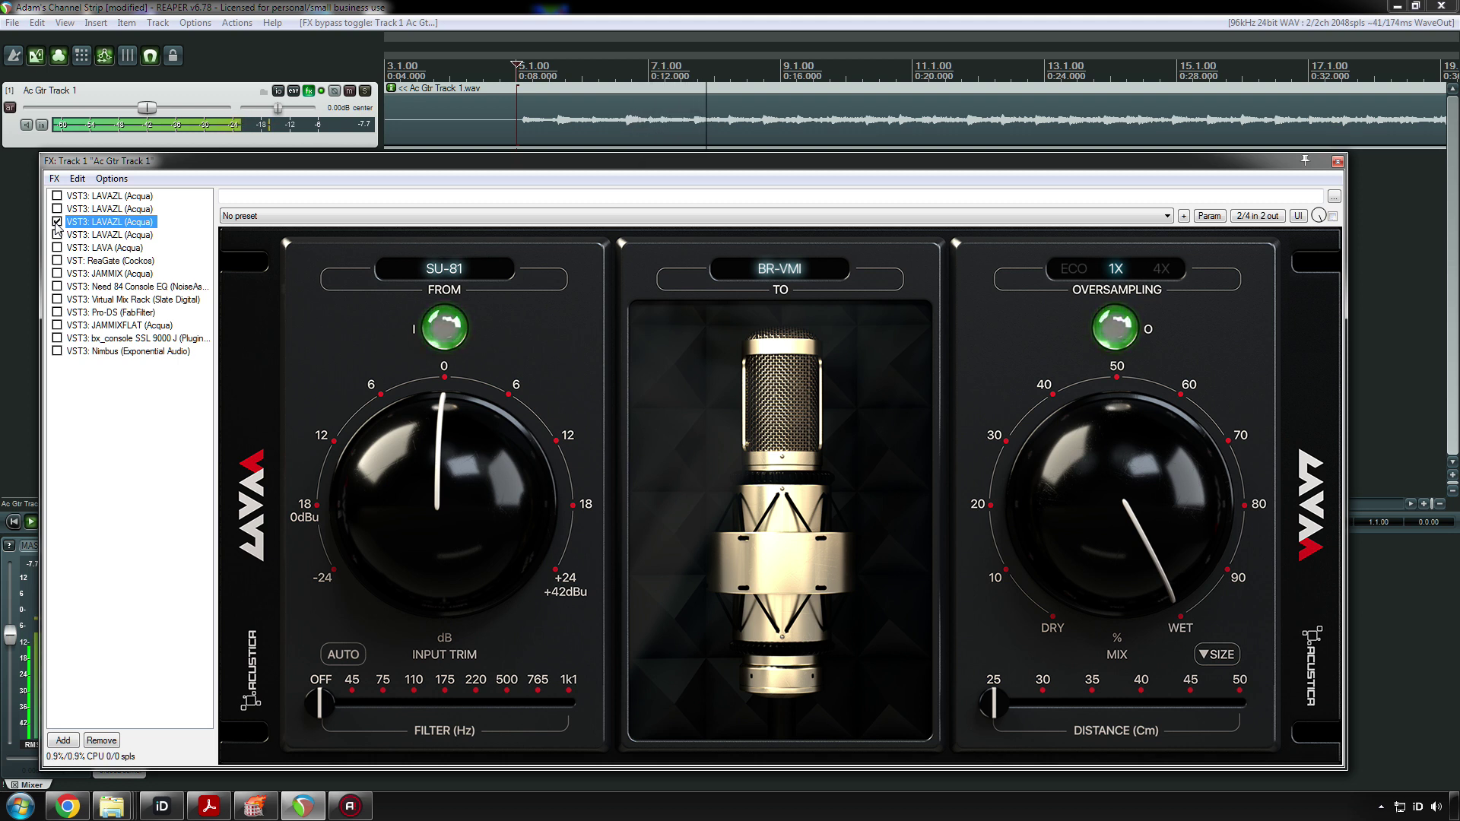
pyautogui.click(57, 222)
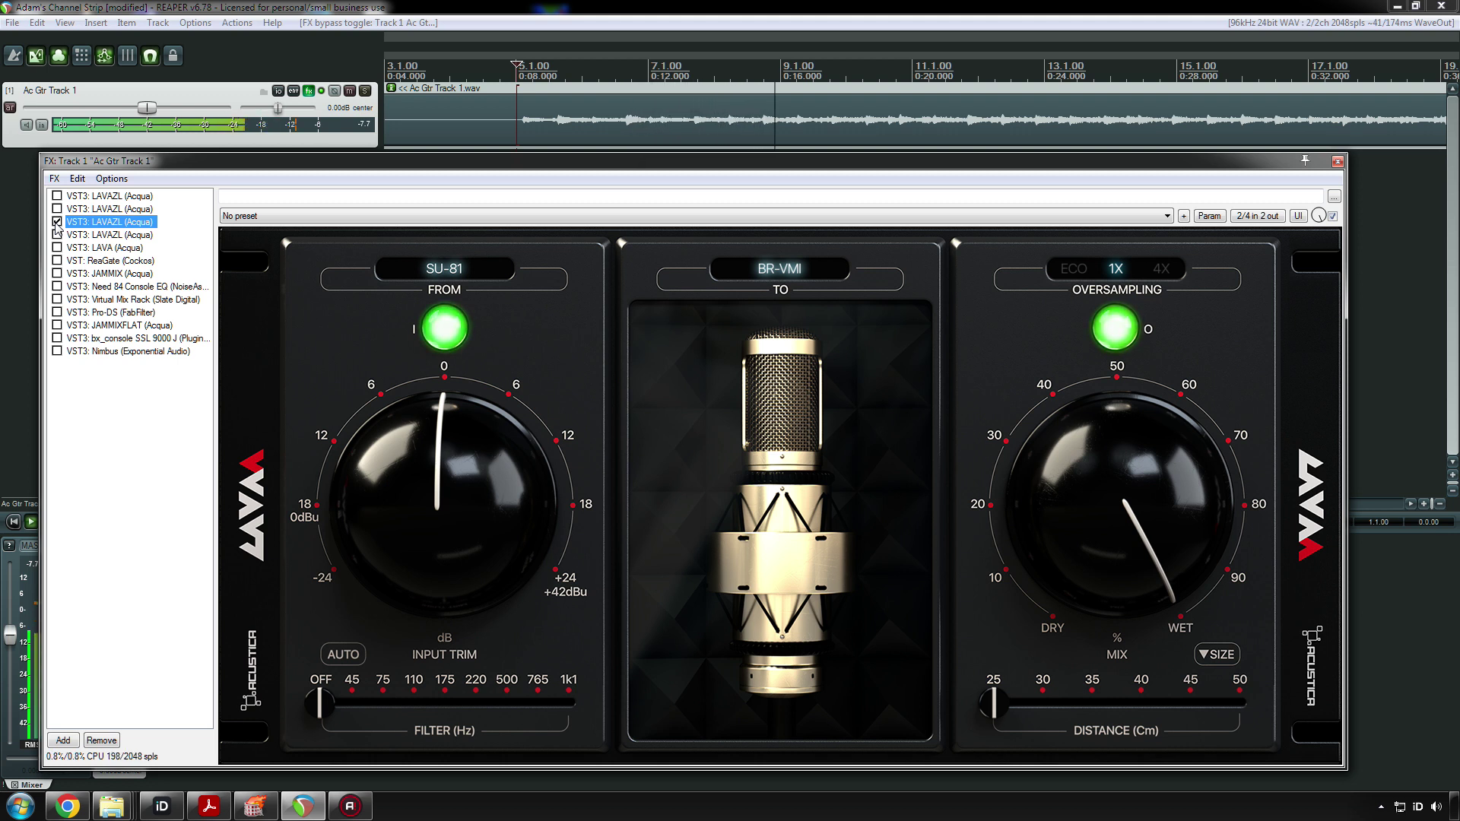
pyautogui.click(57, 222)
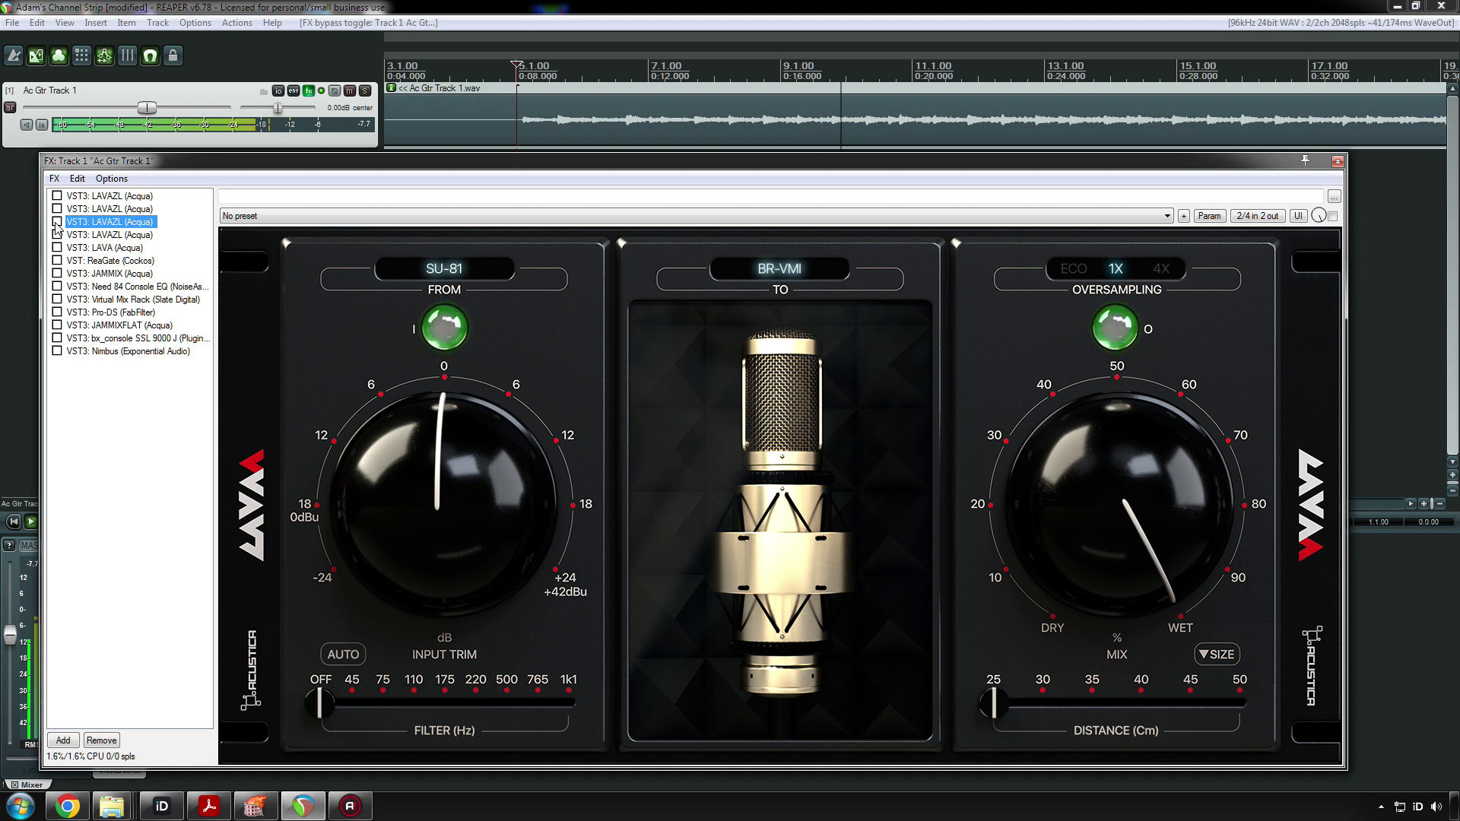
pyautogui.click(57, 222)
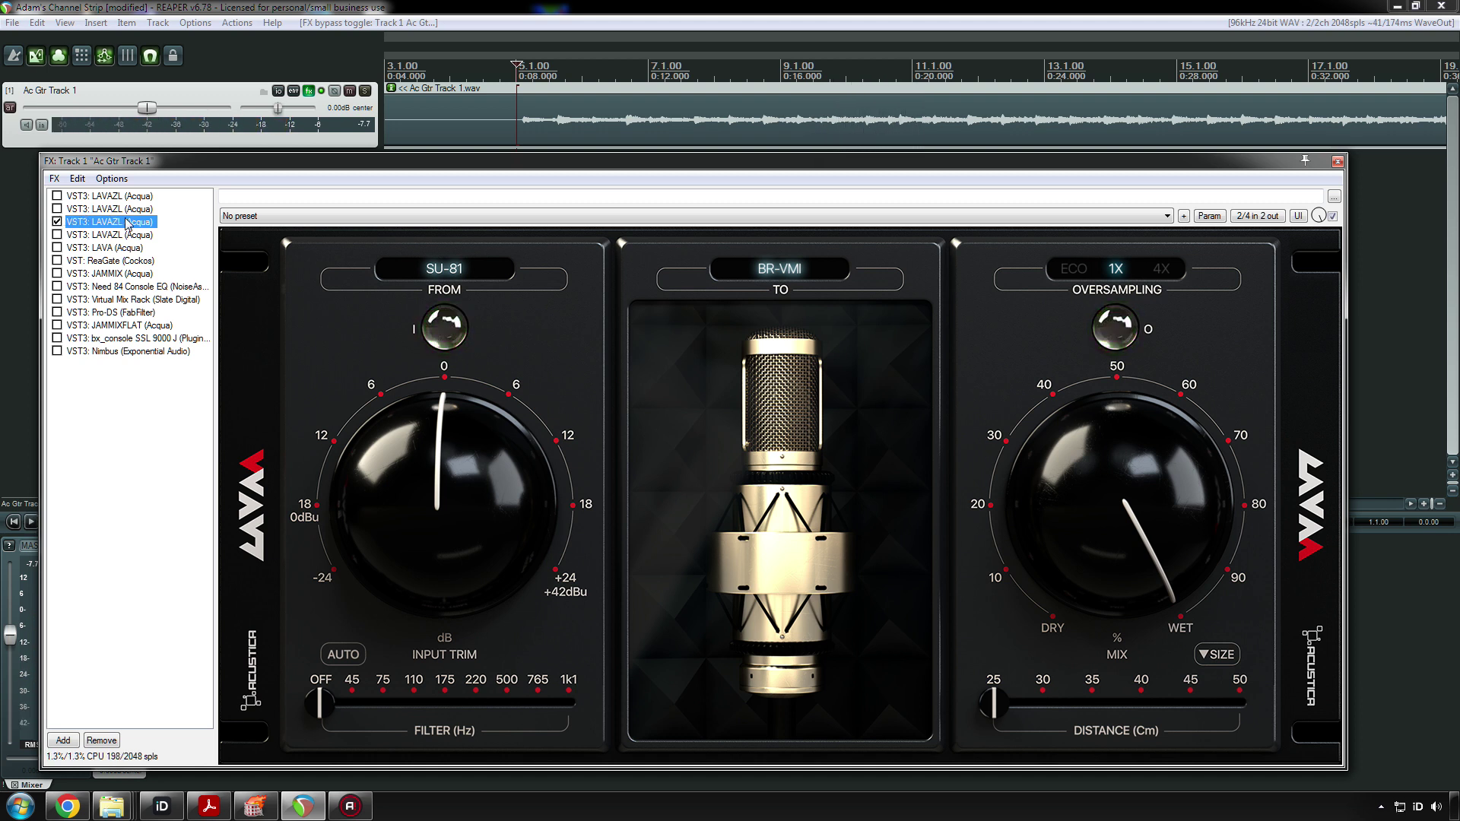
# - In the second LAVAZL instance, switch the target microphone off and back to the Neumann M149 (B)
pyautogui.click(98, 210)
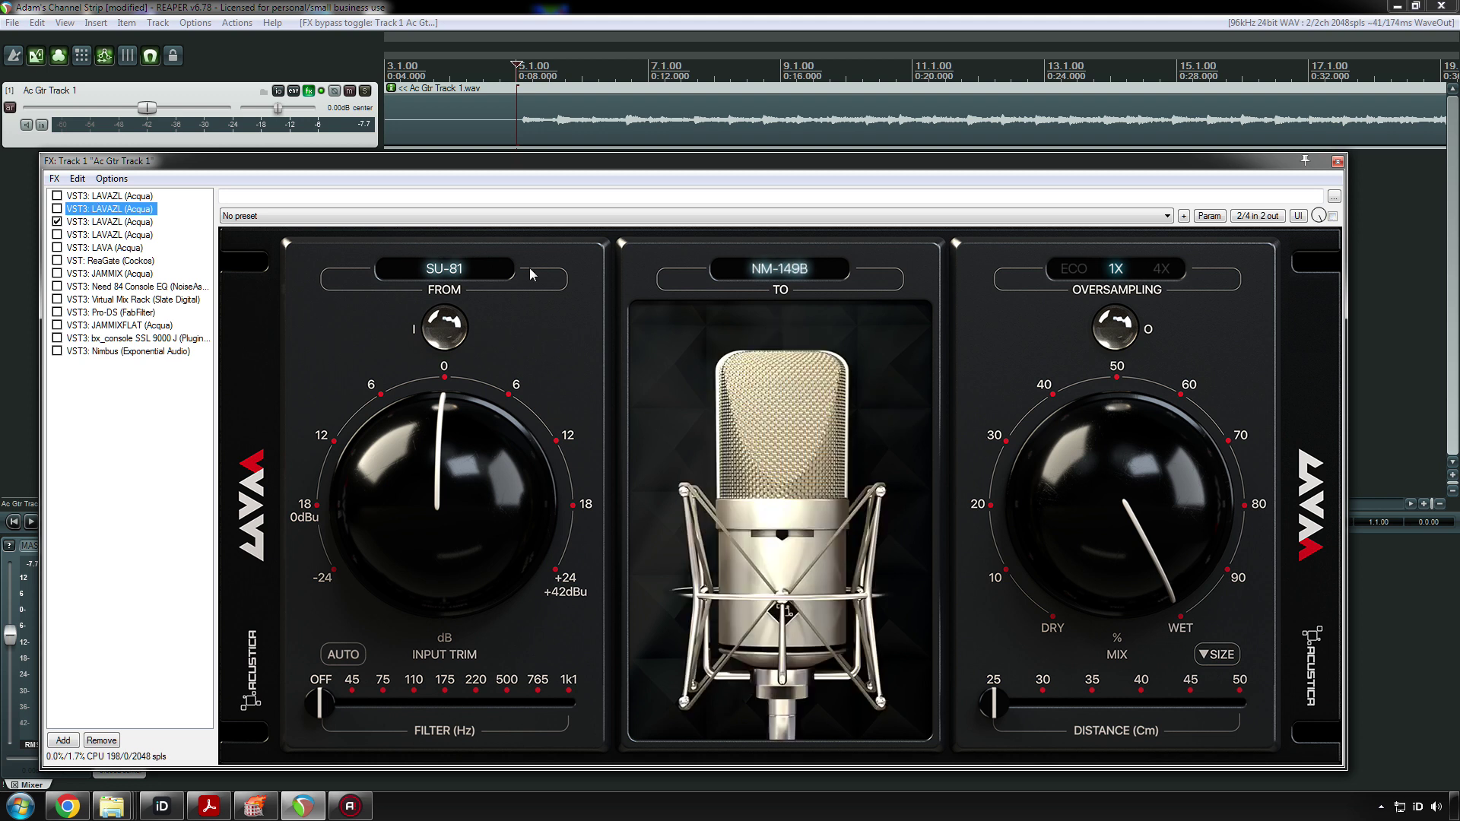
pyautogui.click(779, 272)
pyautogui.click(779, 265)
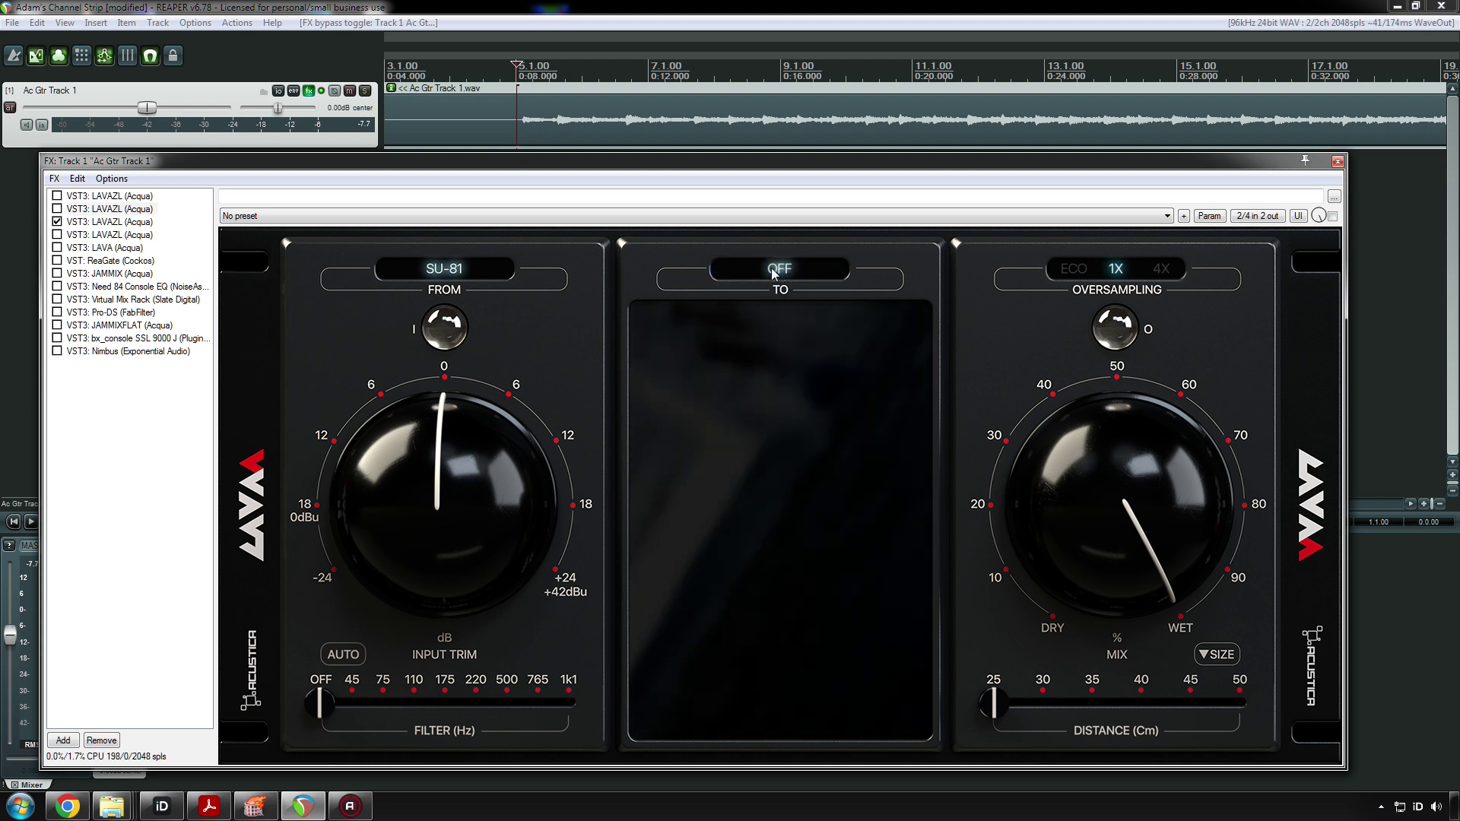
pyautogui.click(779, 270)
pyautogui.moveTo(789, 423)
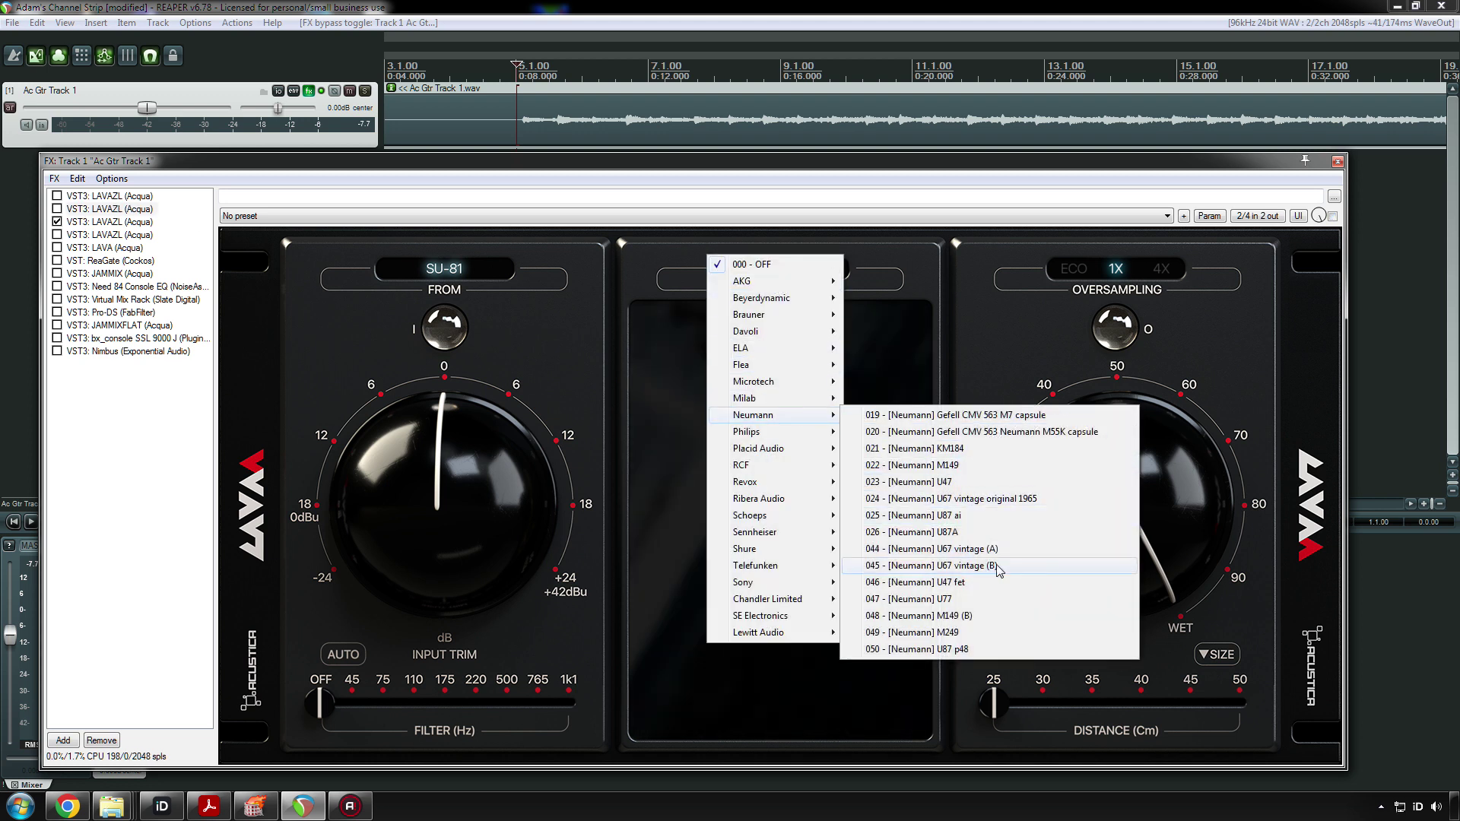
pyautogui.click(972, 617)
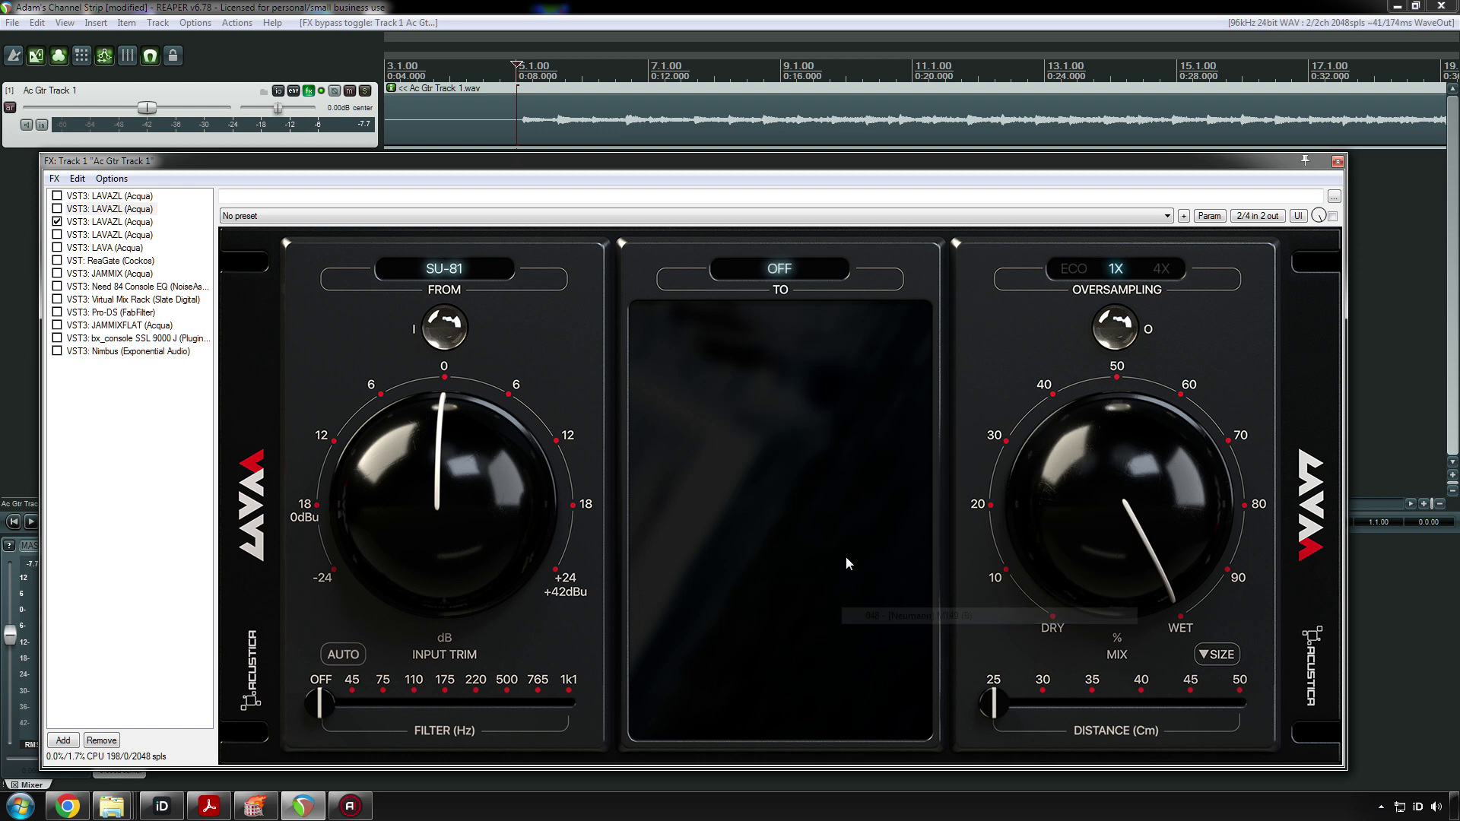
# - Bypass the BR-VMI instance and remove the SEE-RN17 instance from the effects chain
pyautogui.click(90, 222)
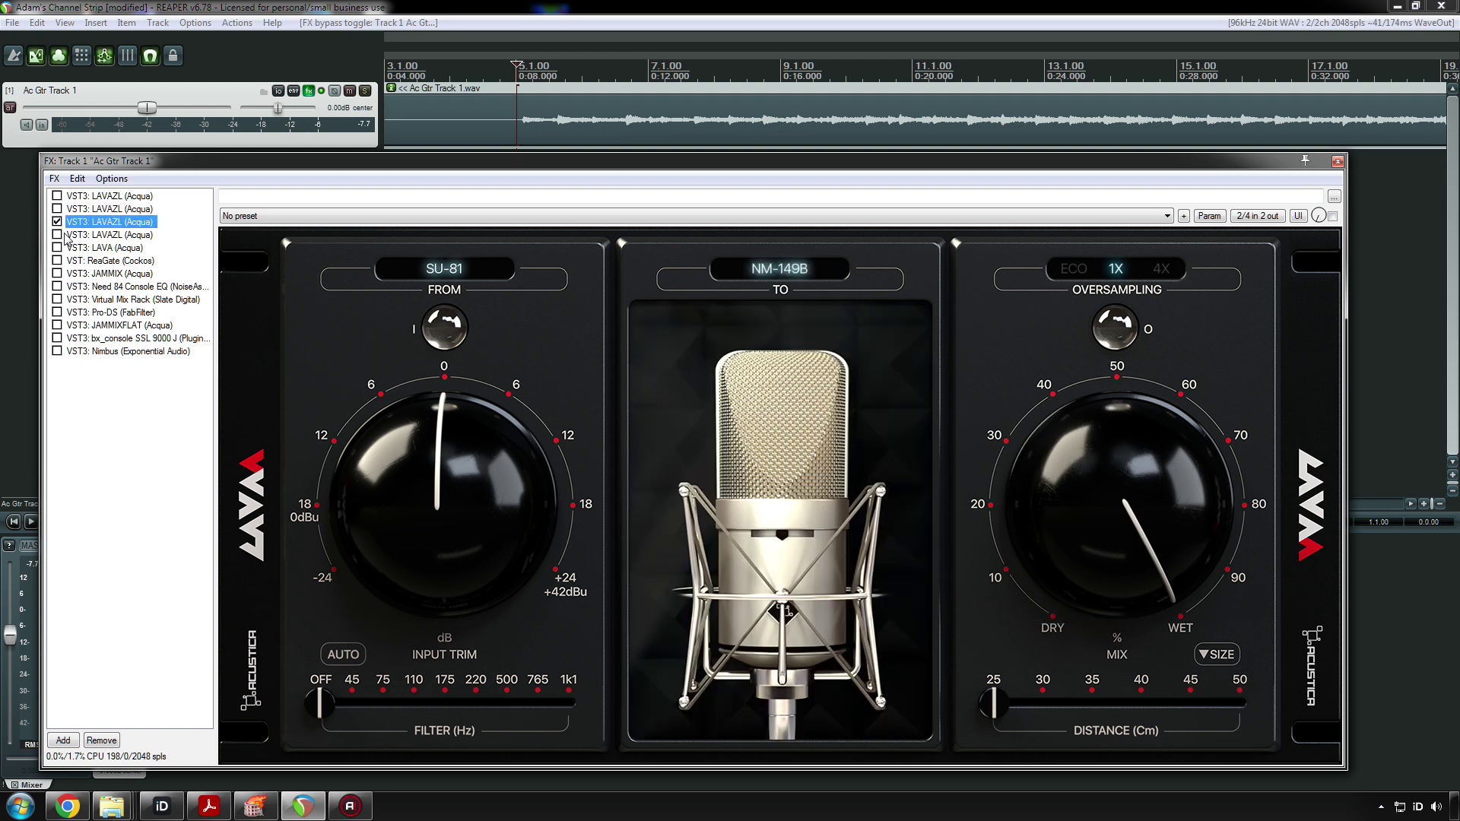
pyautogui.click(94, 210)
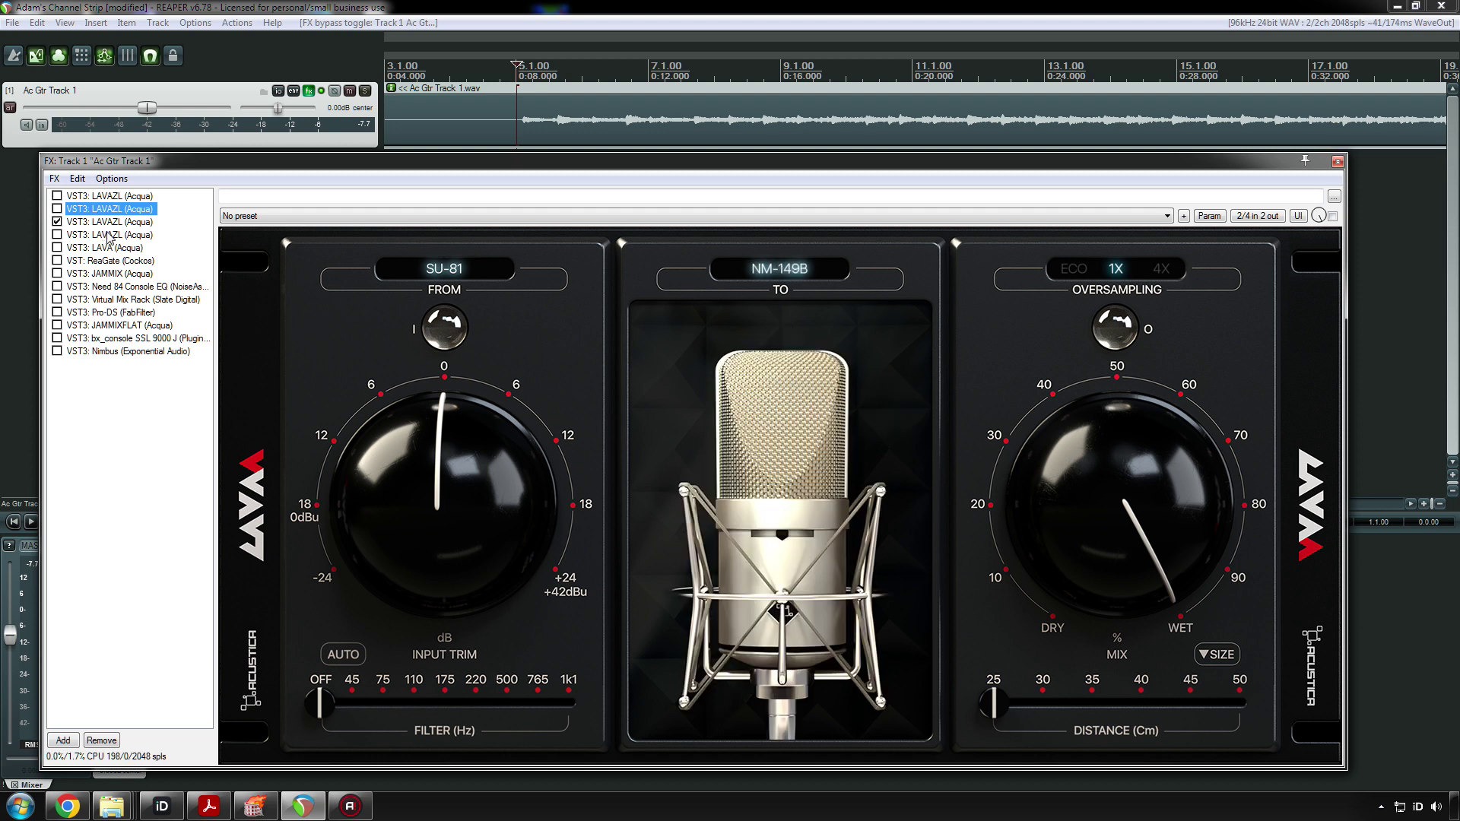
pyautogui.click(105, 225)
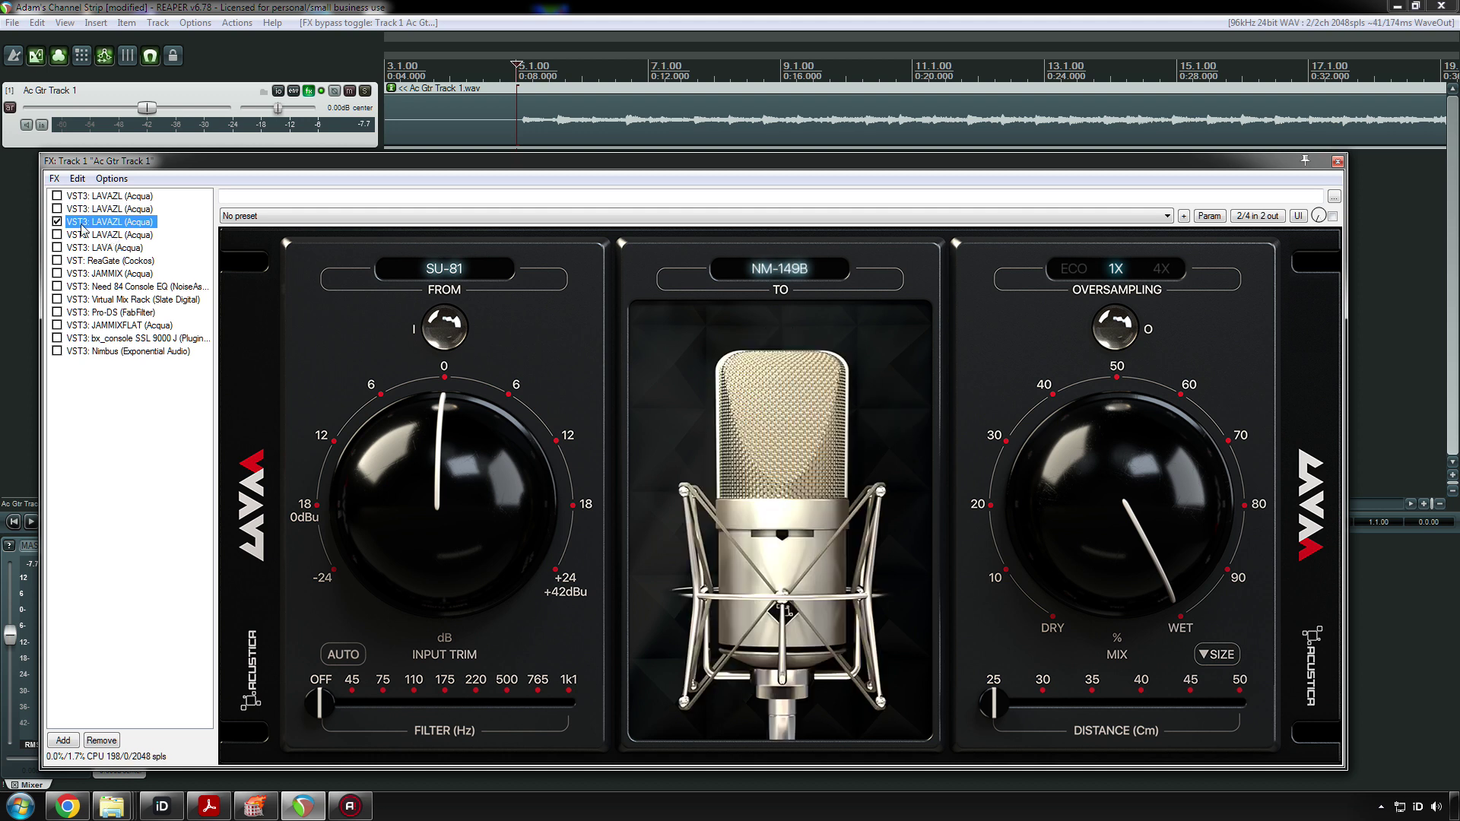
pyautogui.click(94, 236)
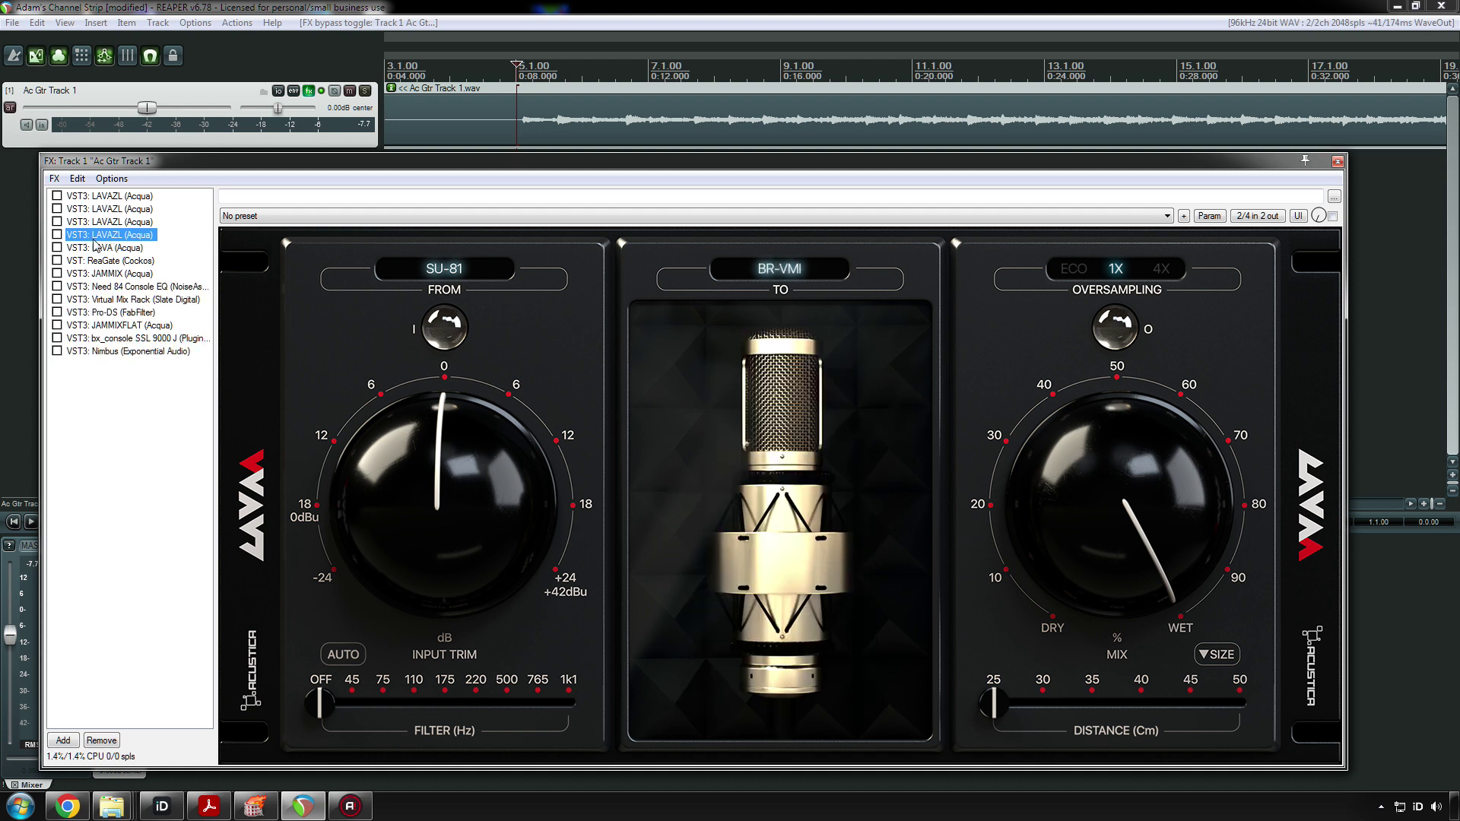
pyautogui.click(95, 199)
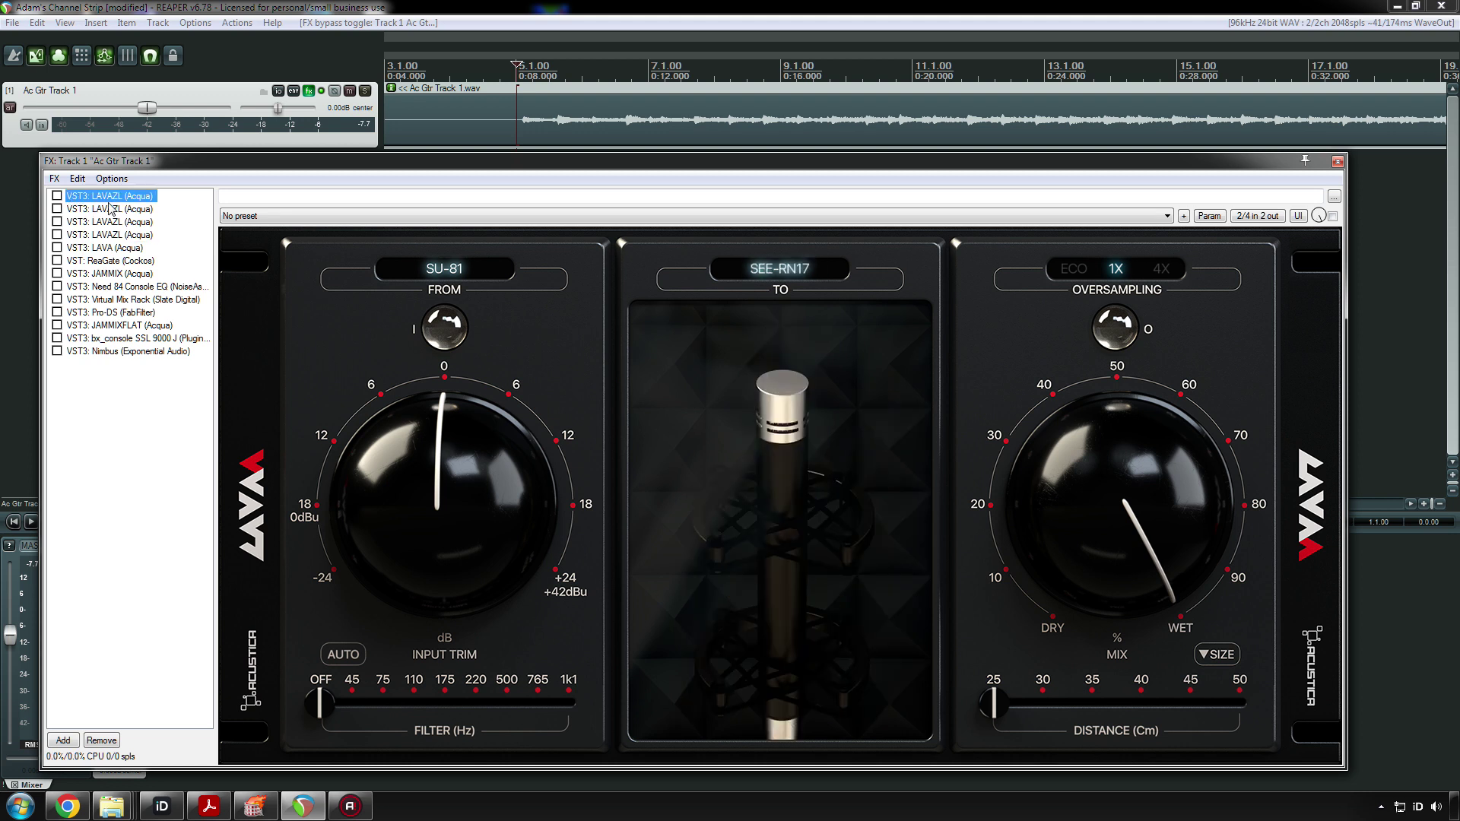
pyautogui.press('Delete')
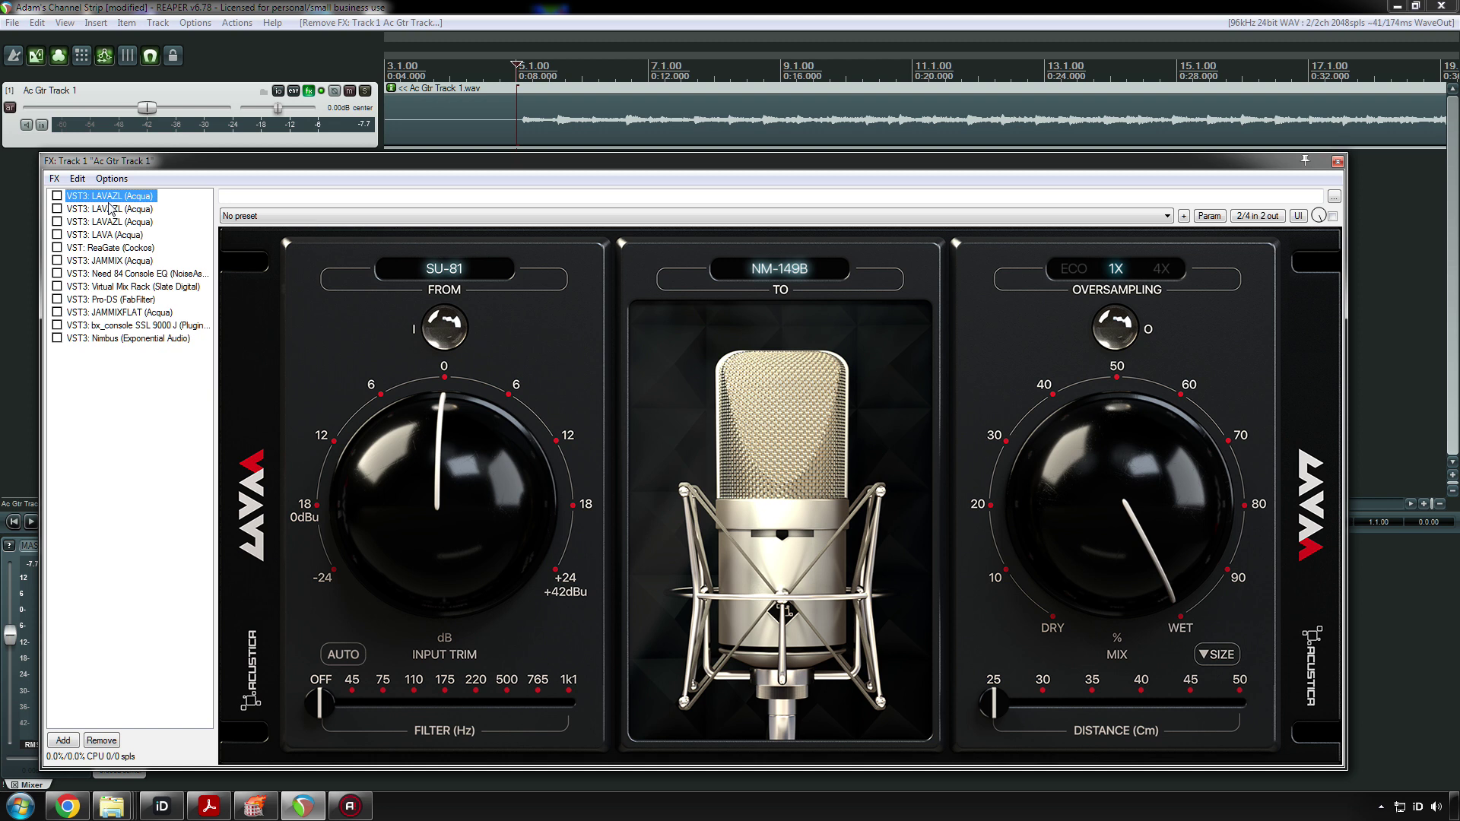
# - Play the guitar through the NM-149B instance from shortly before bar 5, and briefly bring up the Audient iD mixer during playback
pyautogui.click(57, 196)
pyautogui.press('space')
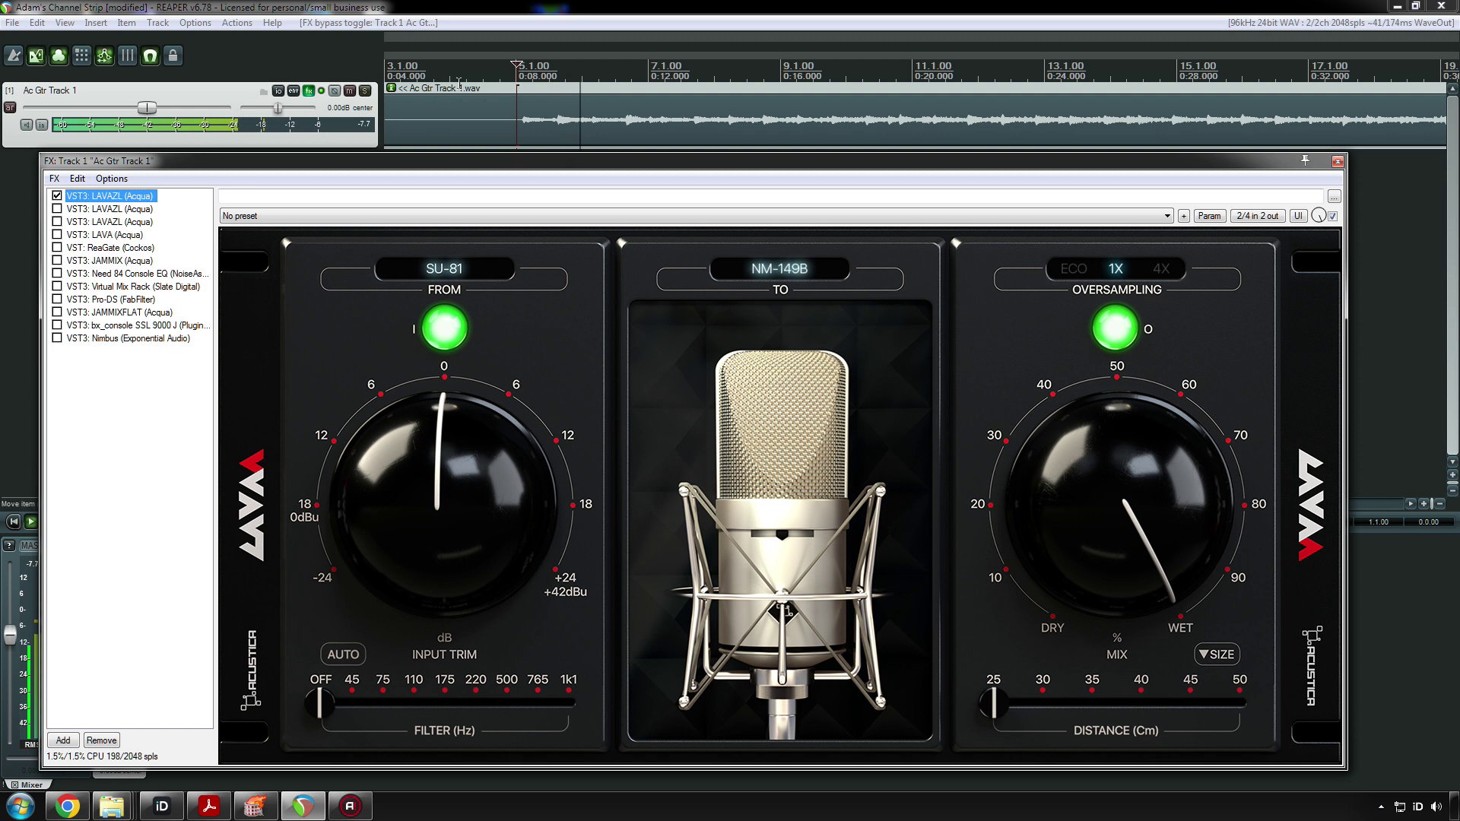
pyautogui.click(482, 73)
pyautogui.press('space')
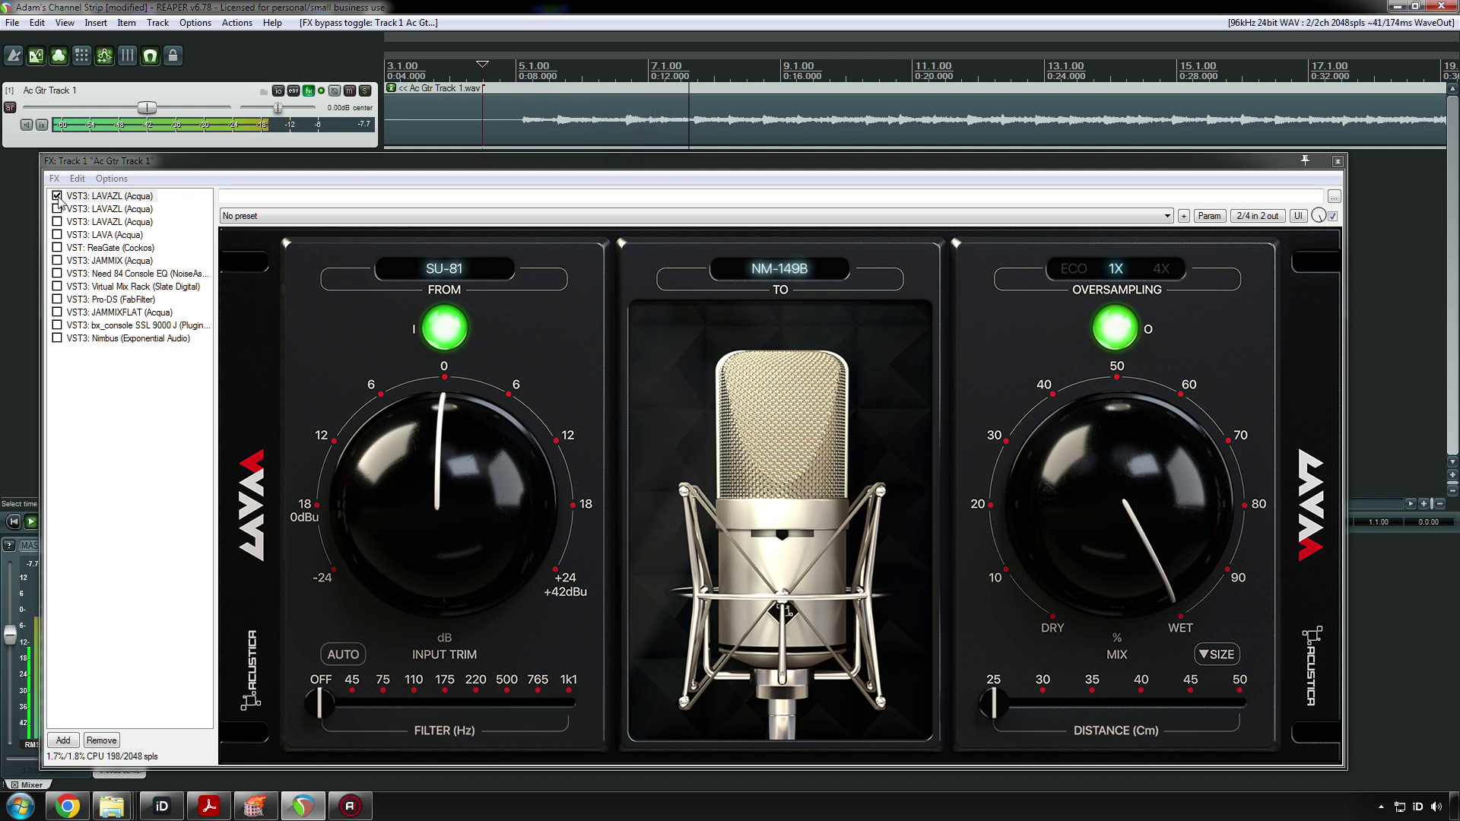
pyautogui.click(162, 806)
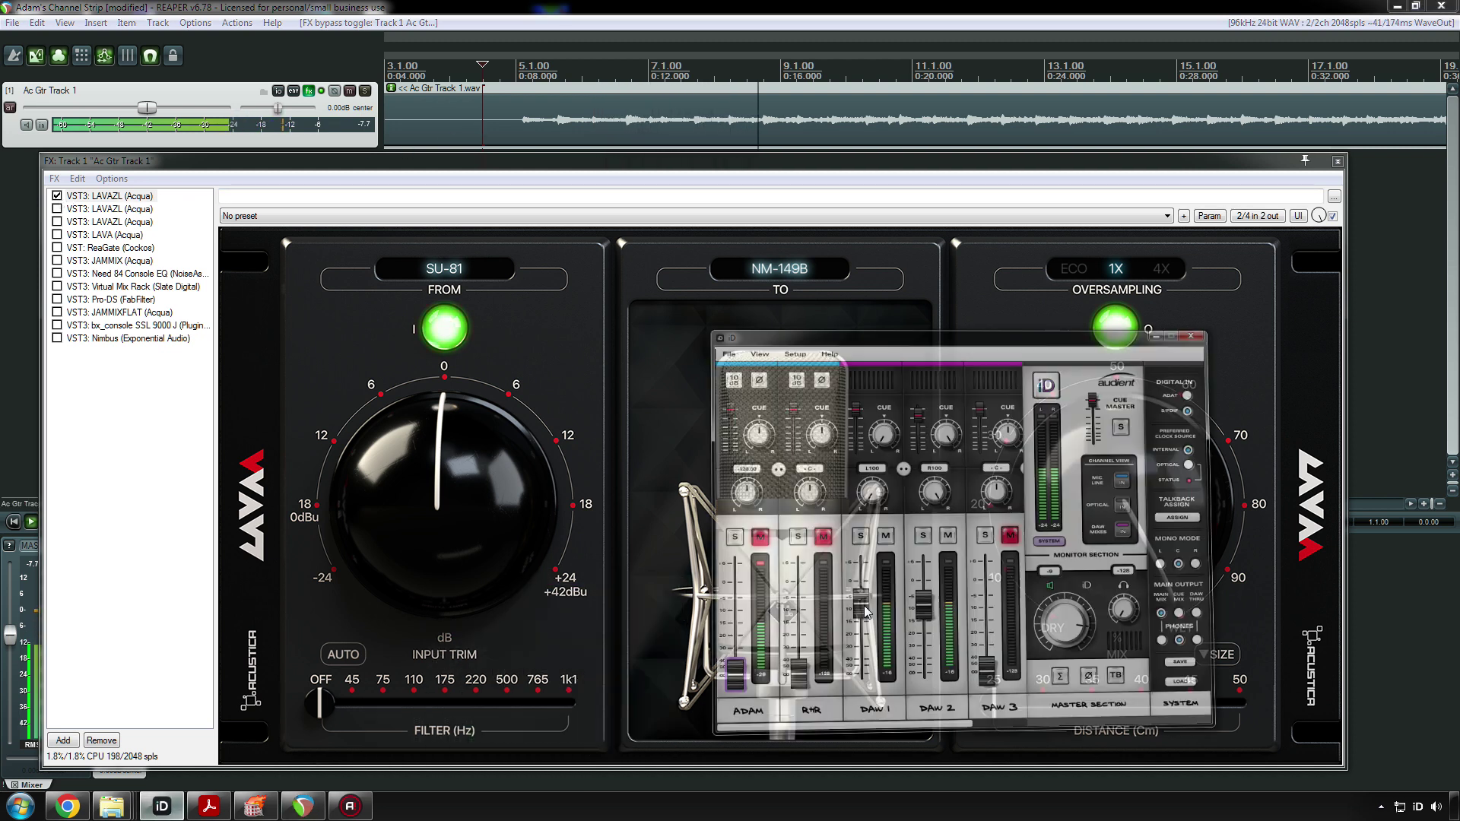
pyautogui.click(57, 206)
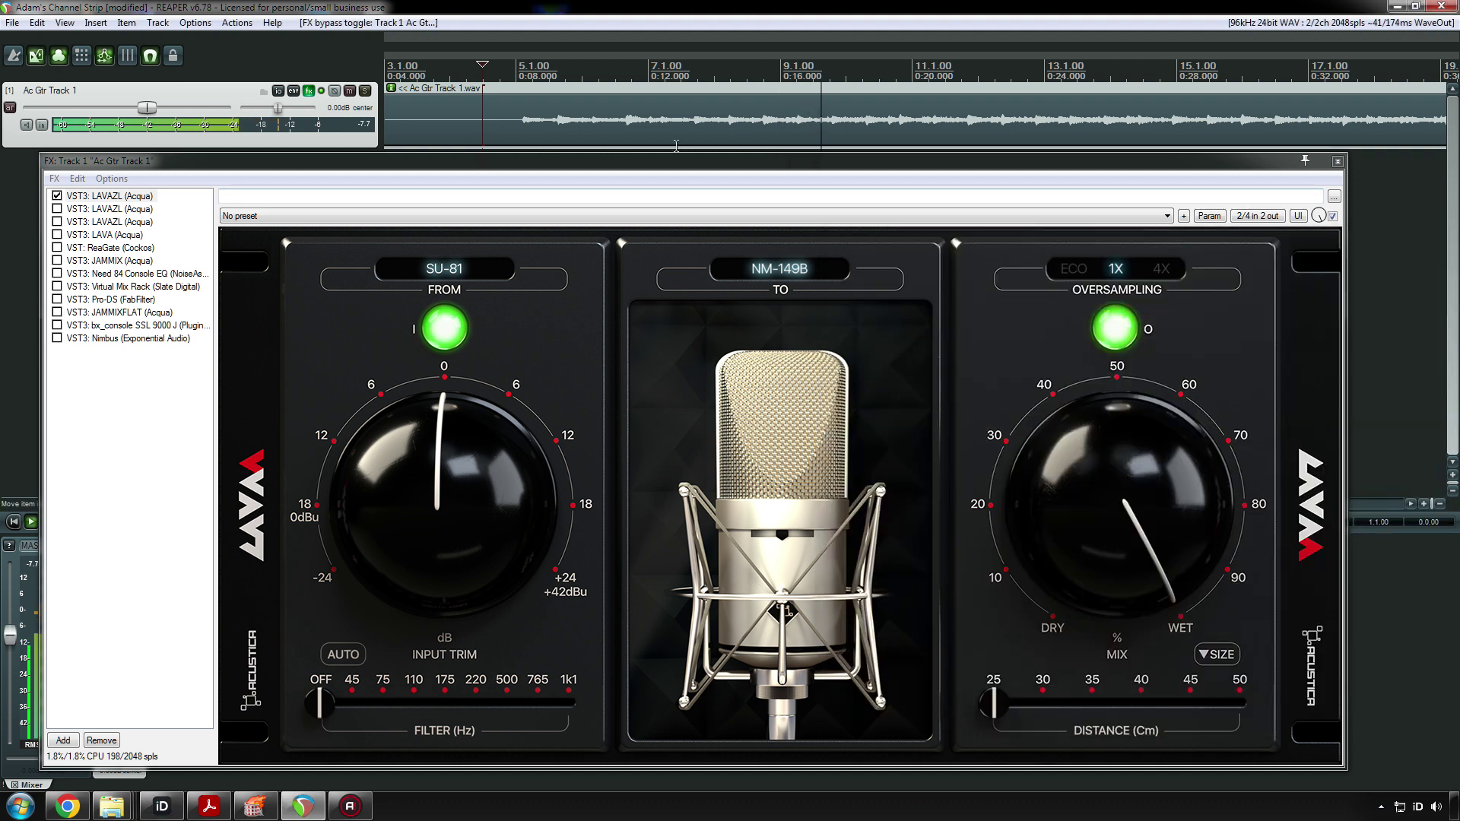
# - Toggle the NM-149B instance's bypass to compare it with the dry guitar, leaving it bypassed
pyautogui.click(56, 198)
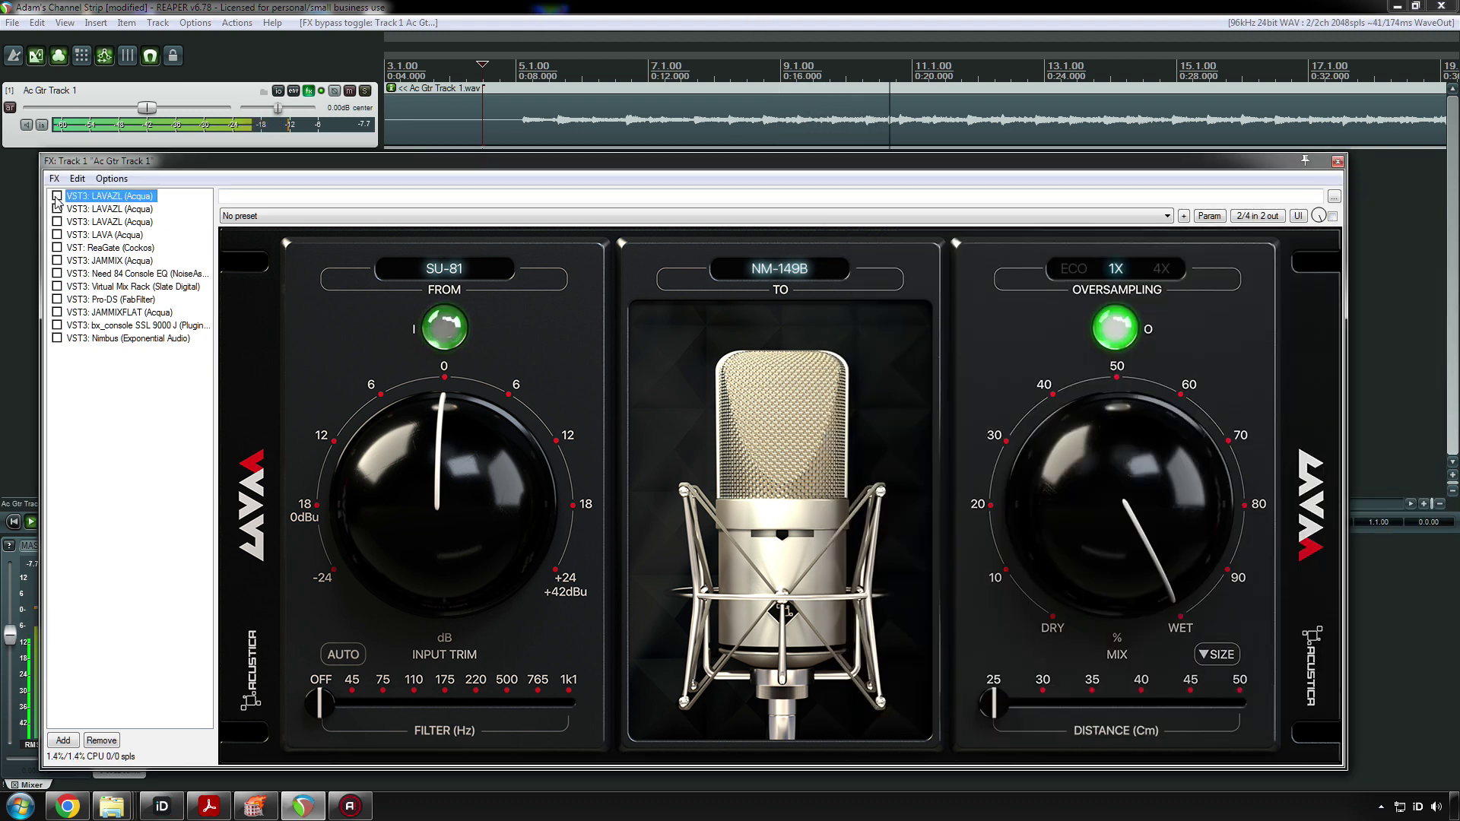
pyautogui.click(57, 197)
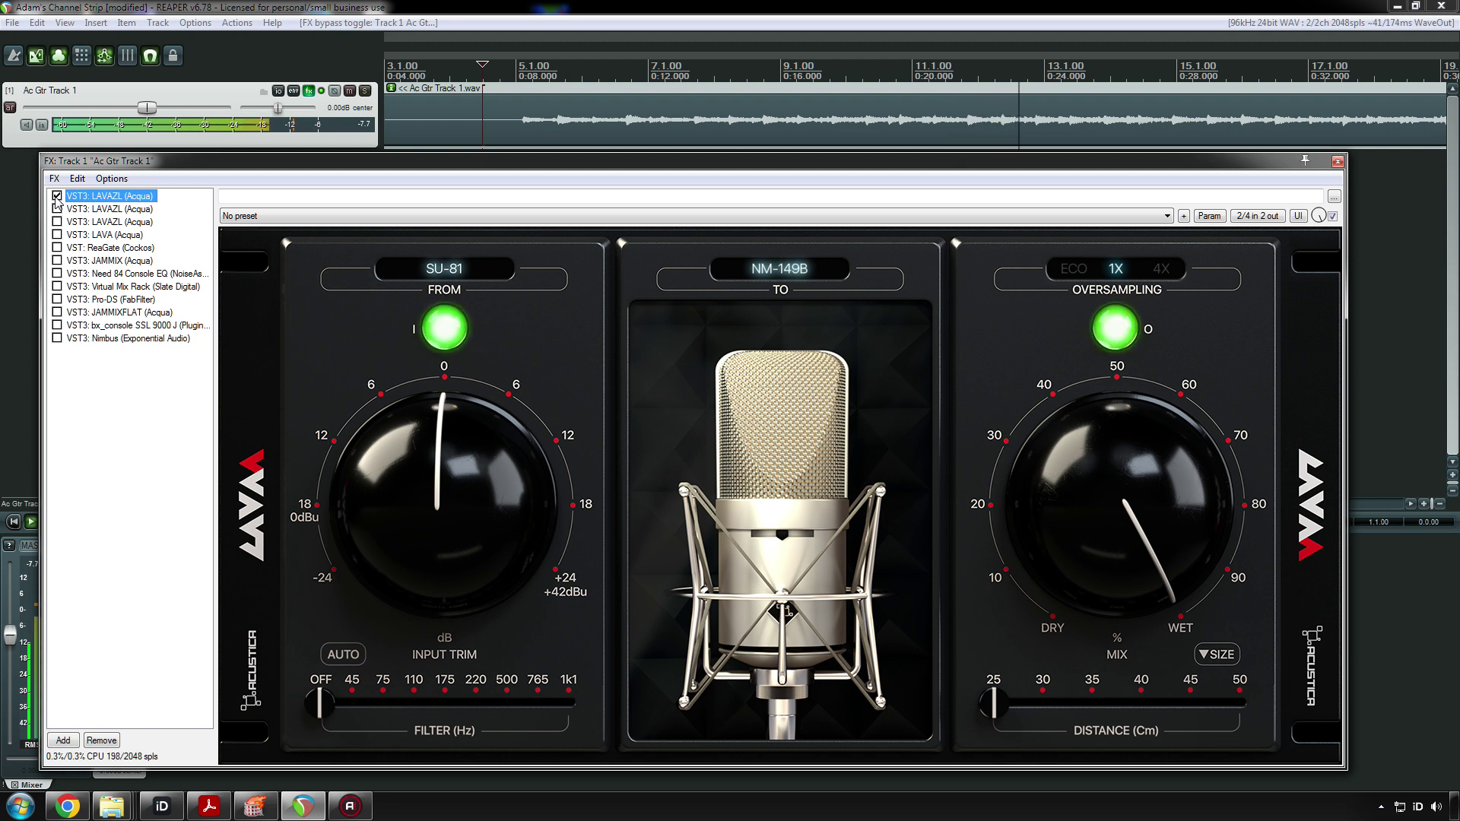
pyautogui.press('space')
pyautogui.click(57, 196)
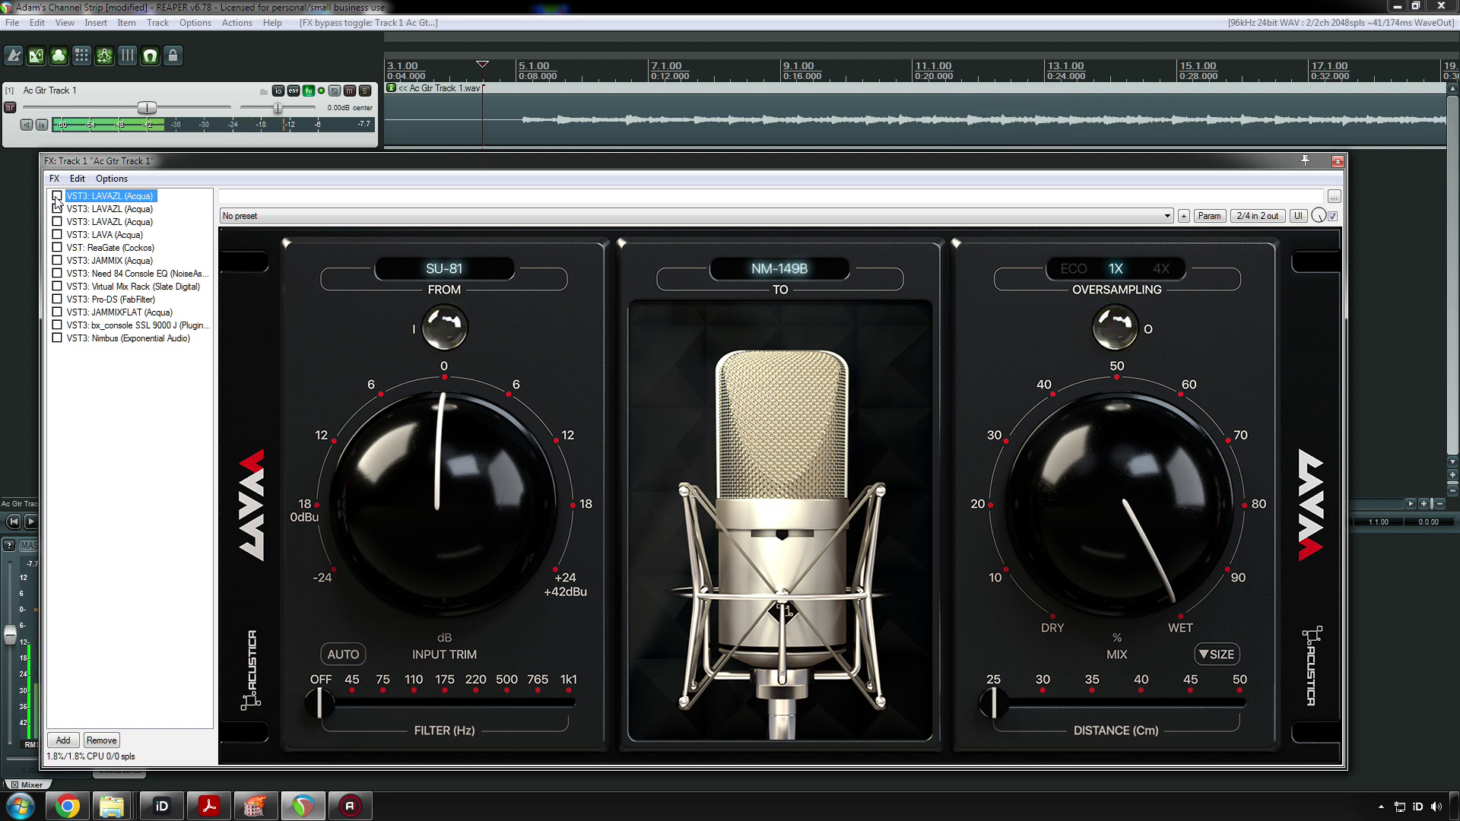
# - Switch back and forth between the BR-VMI and NM-149B instances while the guitar plays
pyautogui.click(66, 211)
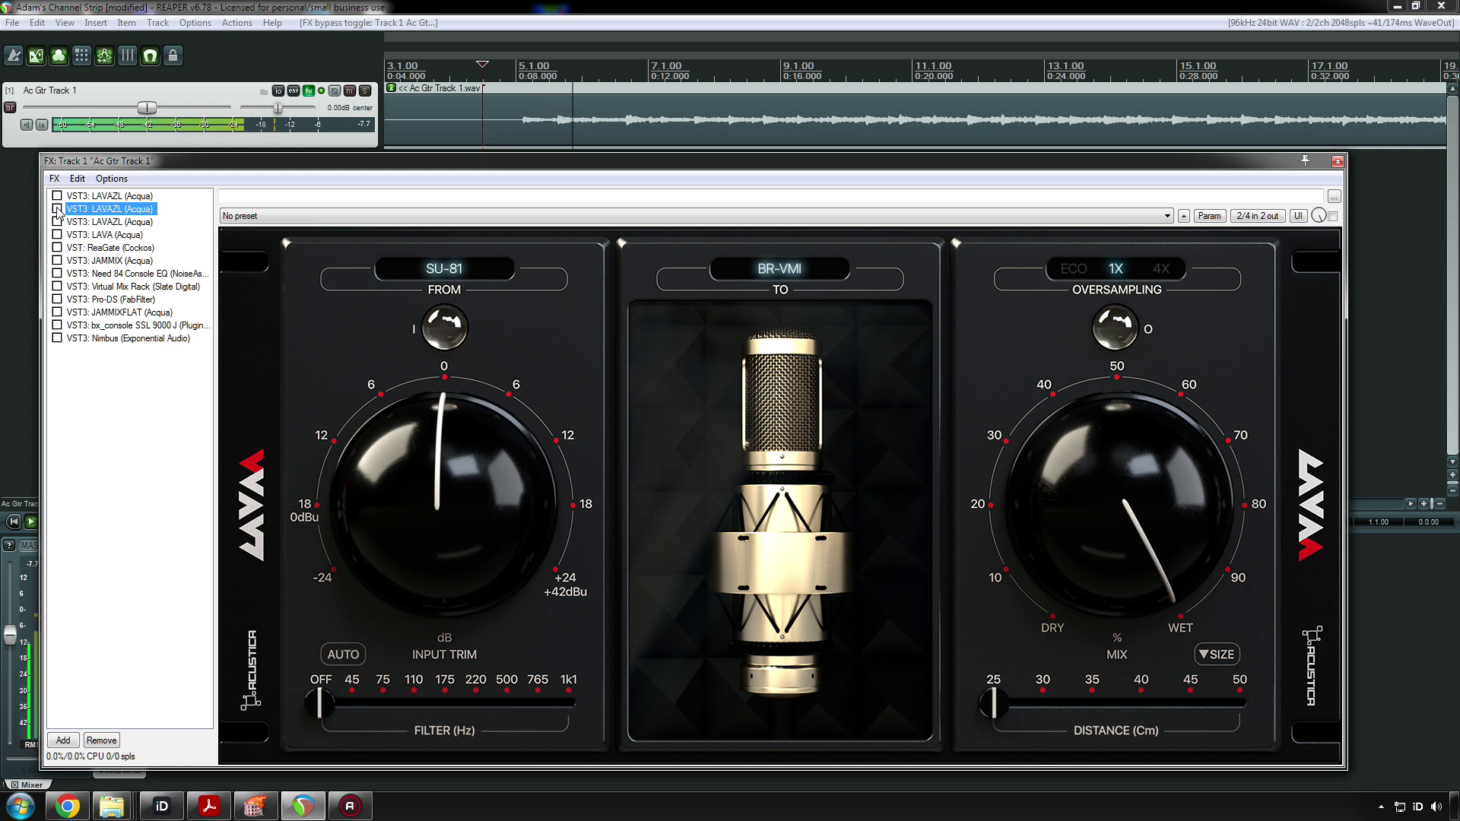
pyautogui.click(57, 208)
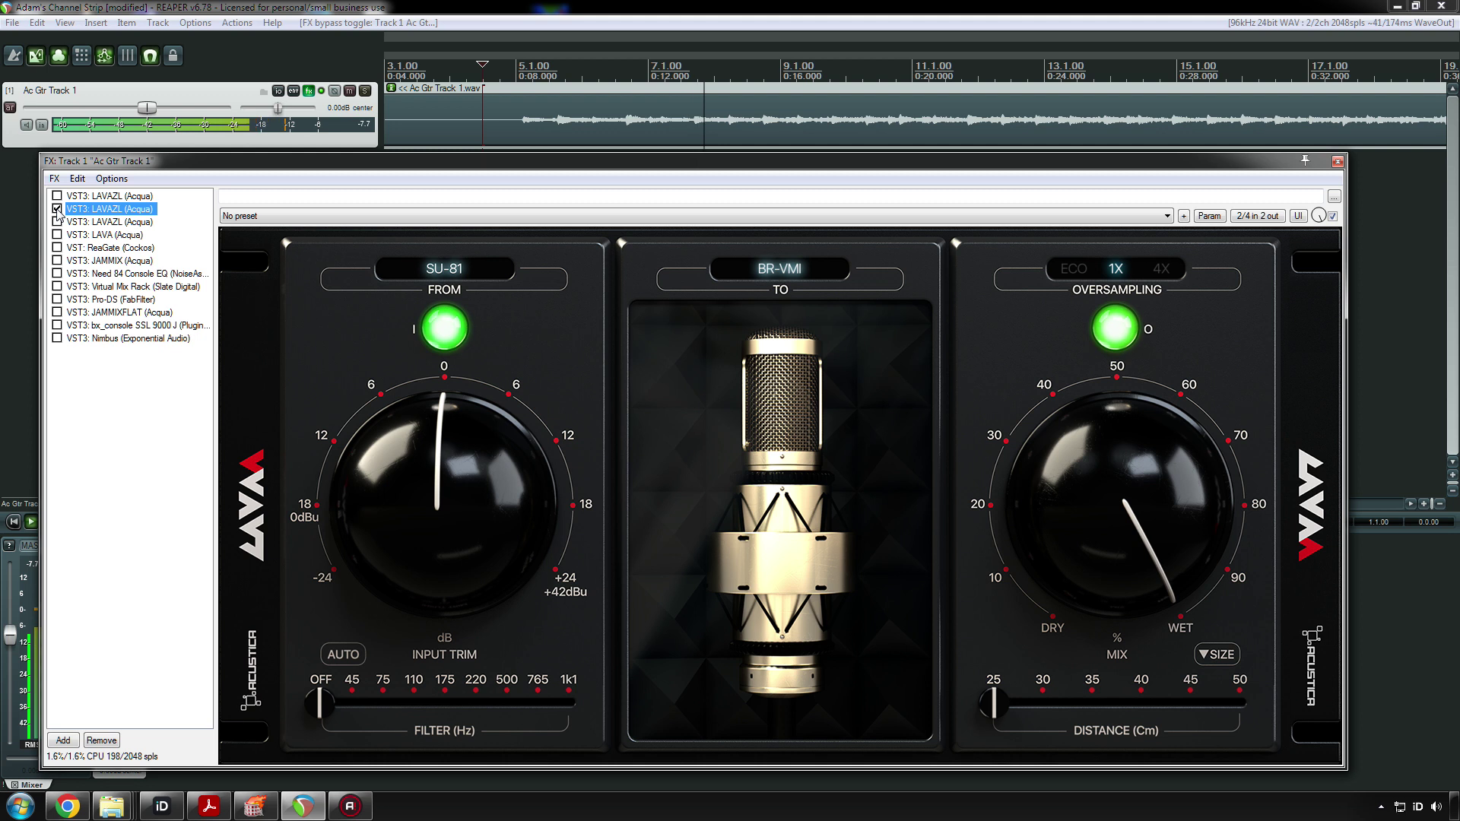
pyautogui.click(57, 208)
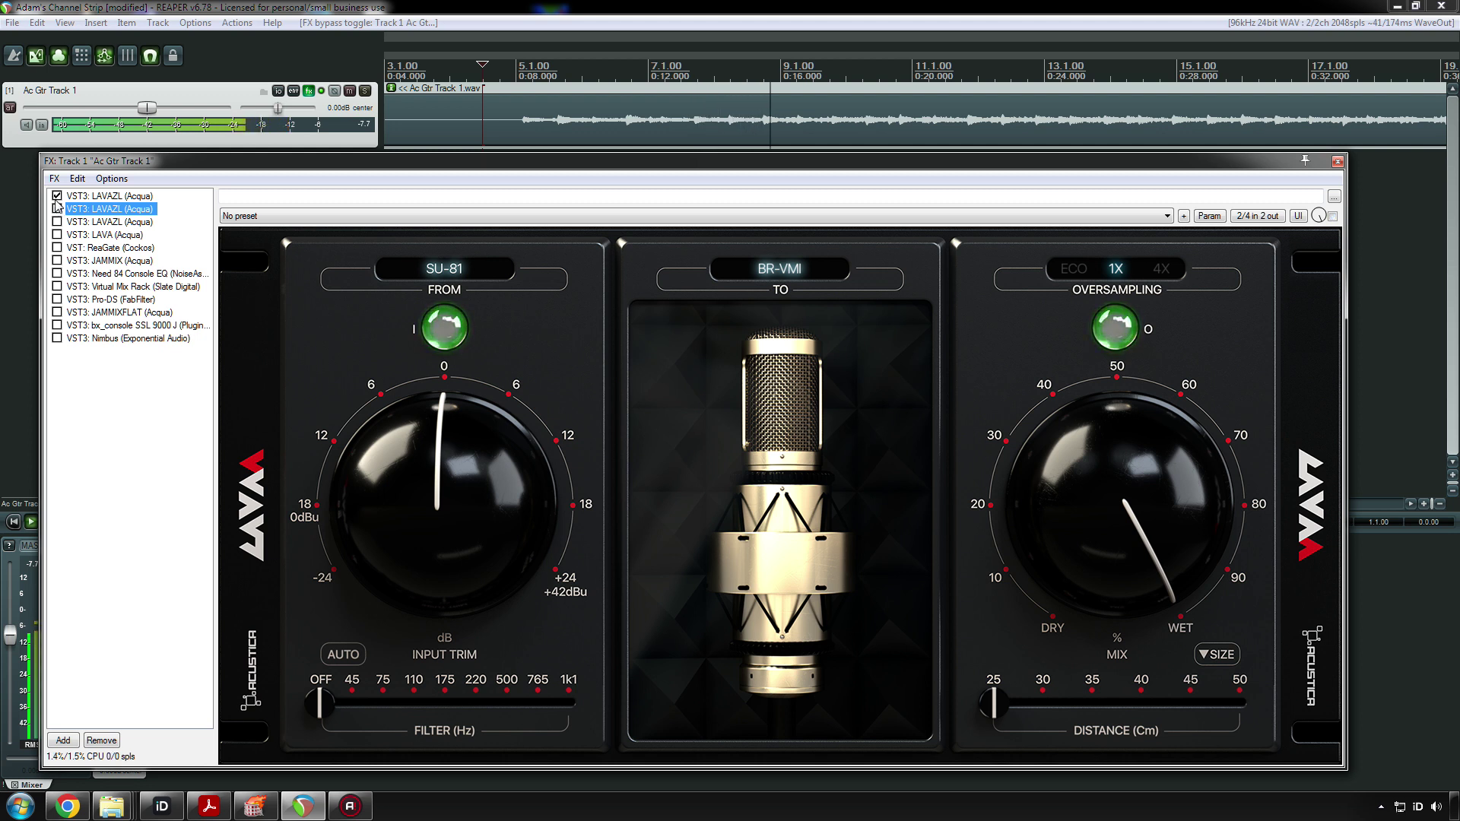
pyautogui.click(56, 201)
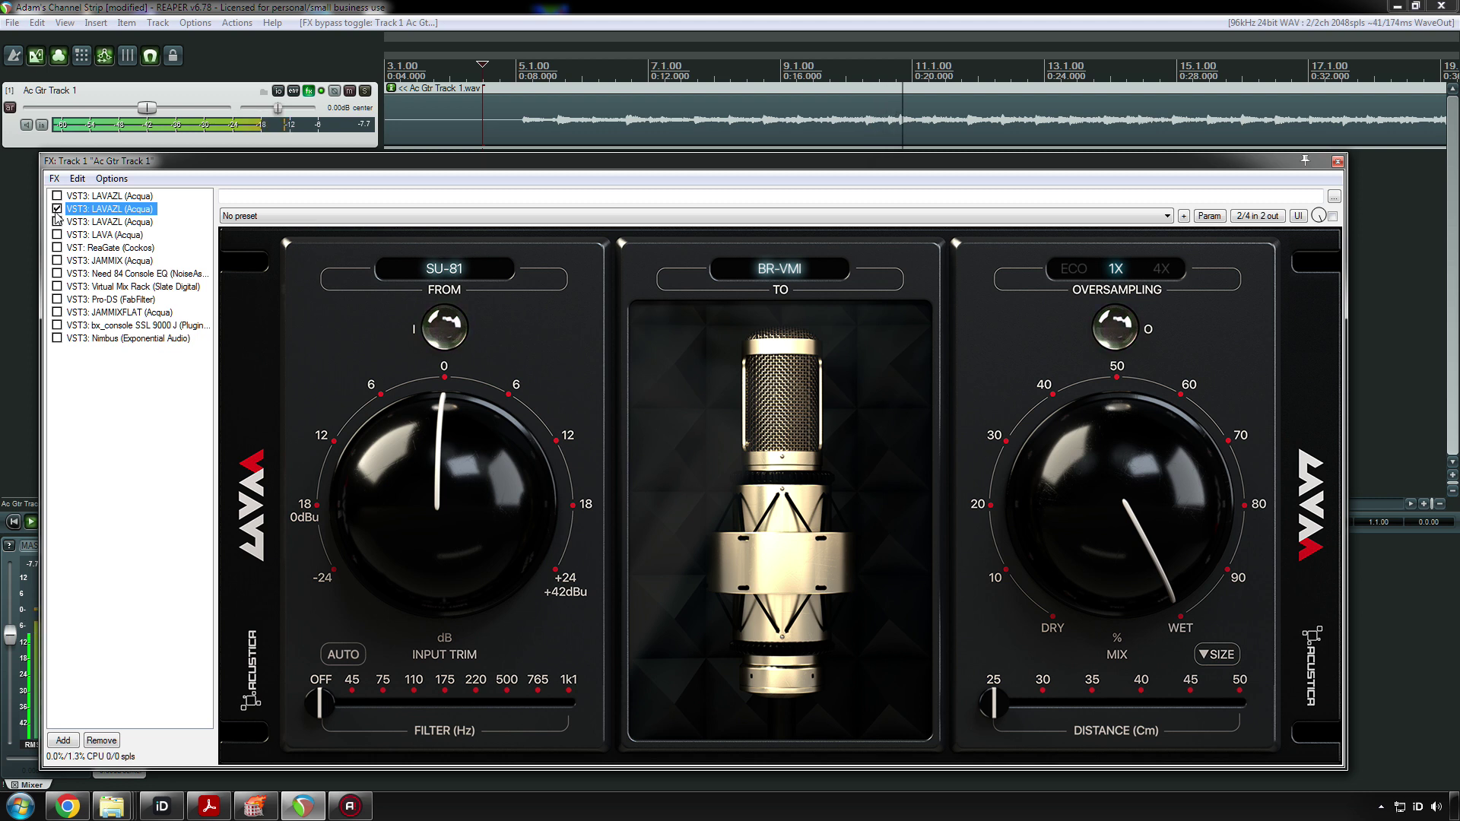
# - Toggle the BR-VMI instance's bypass against the dry guitar, and replay the passage through the NM-149B instance
pyautogui.click(57, 208)
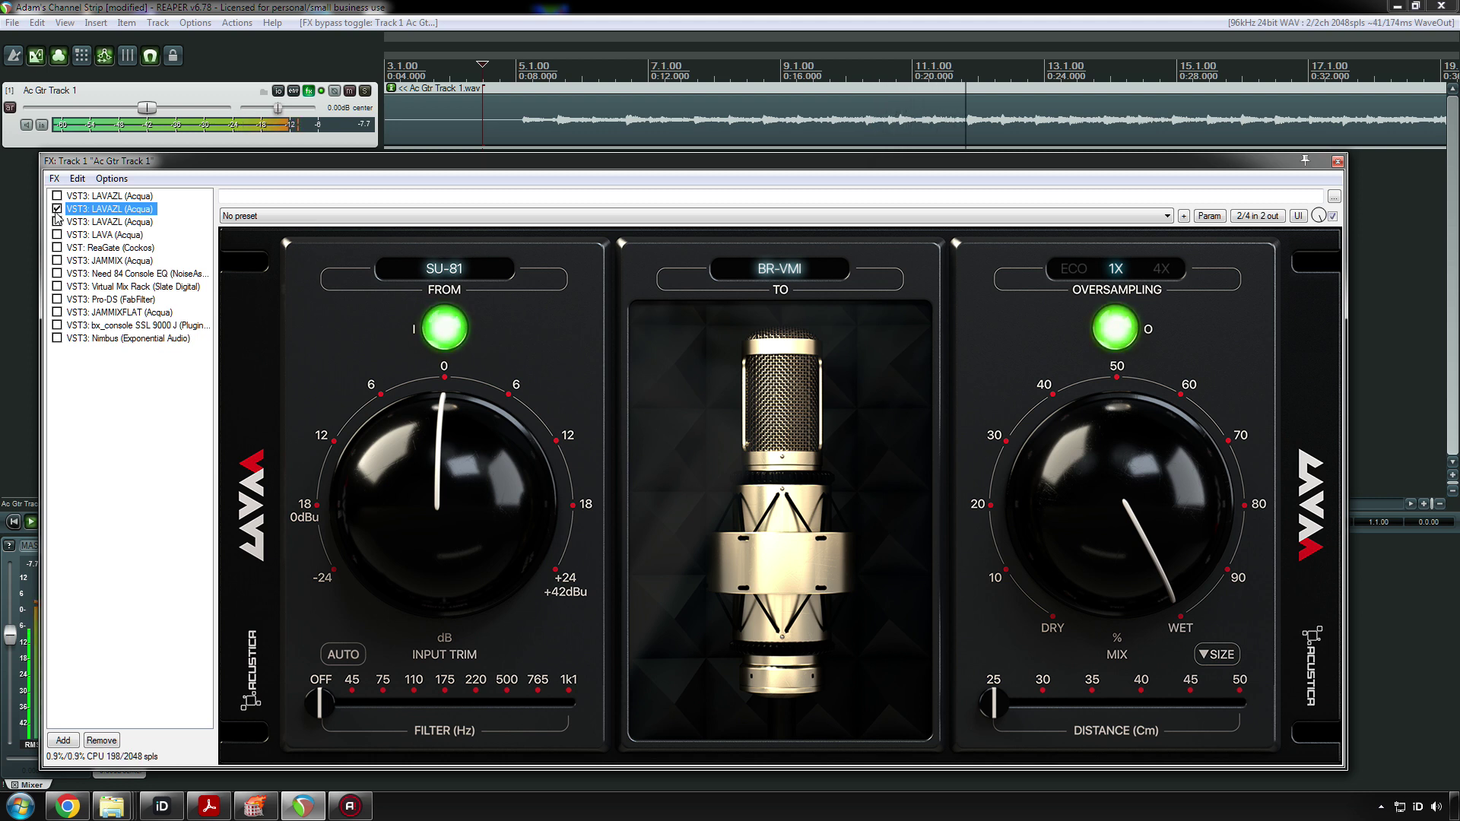
pyautogui.click(57, 208)
pyautogui.click(57, 199)
pyautogui.press('space')
pyautogui.press('space')
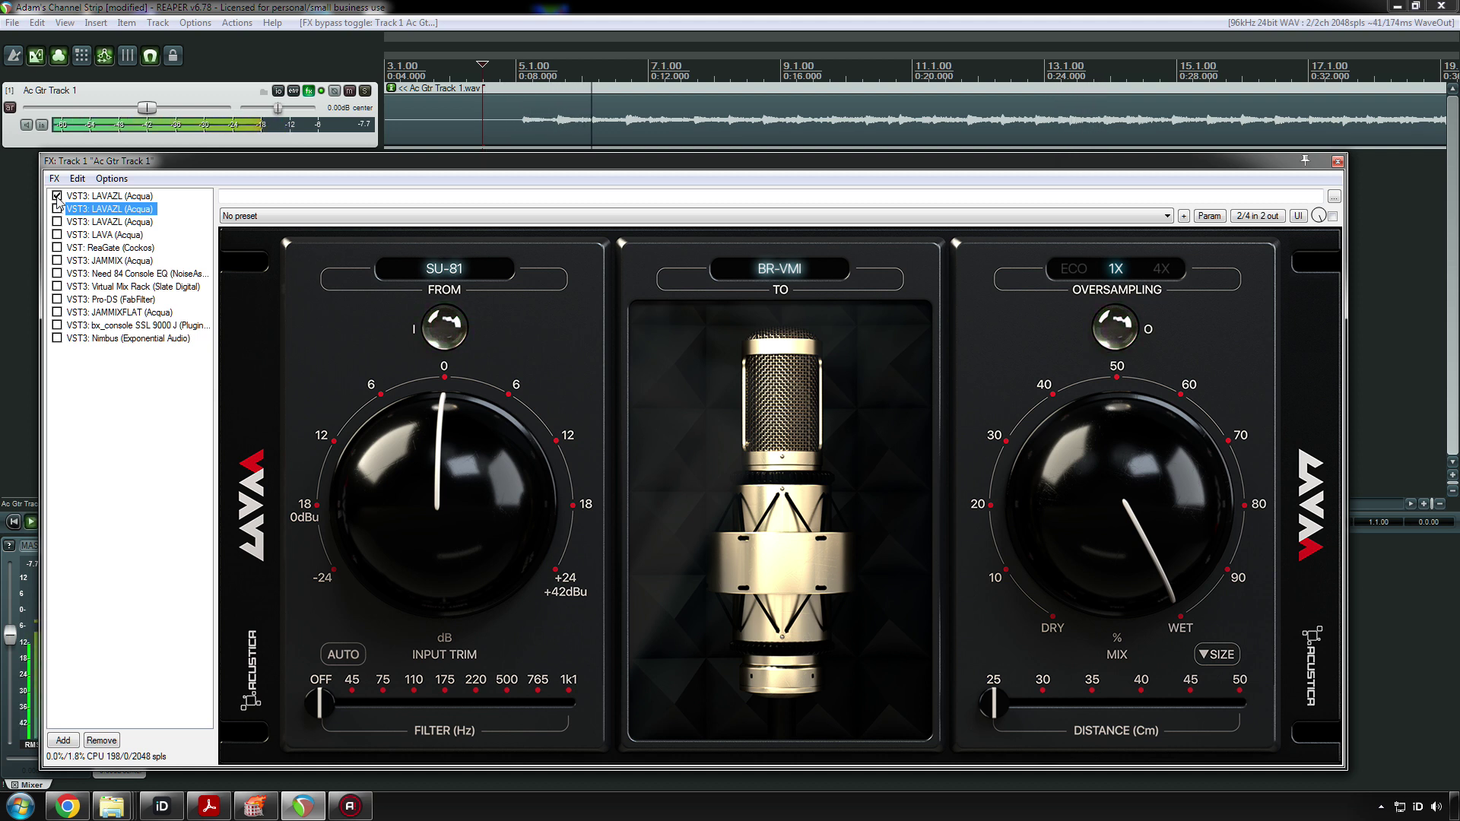
# - Replay the opening passage through the BR-VMI instance and again through the NM-149B instance, stopping playback at the end
pyautogui.click(57, 196)
pyautogui.click(57, 209)
pyautogui.press('space')
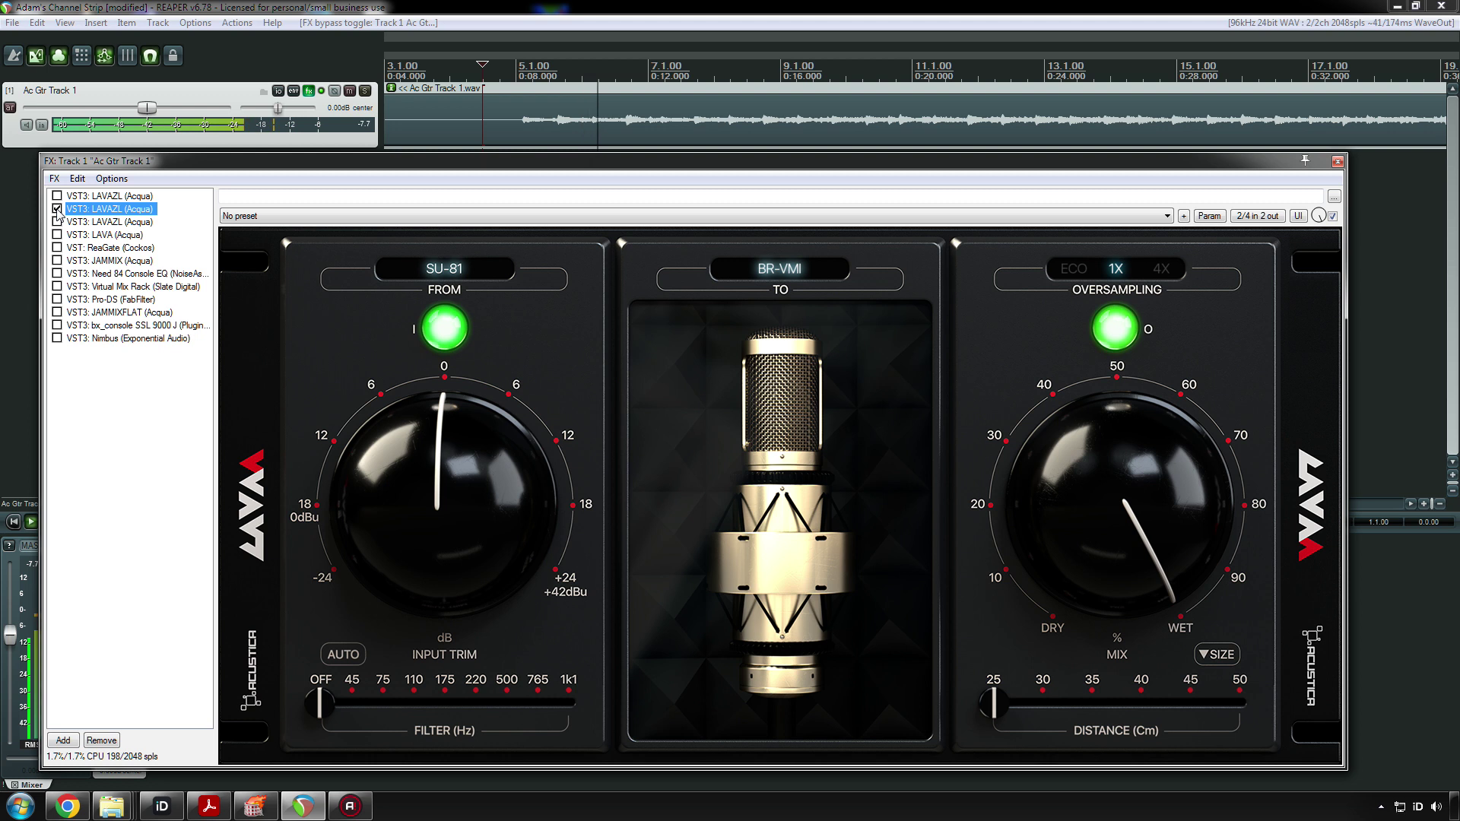
pyautogui.click(57, 209)
pyautogui.click(57, 196)
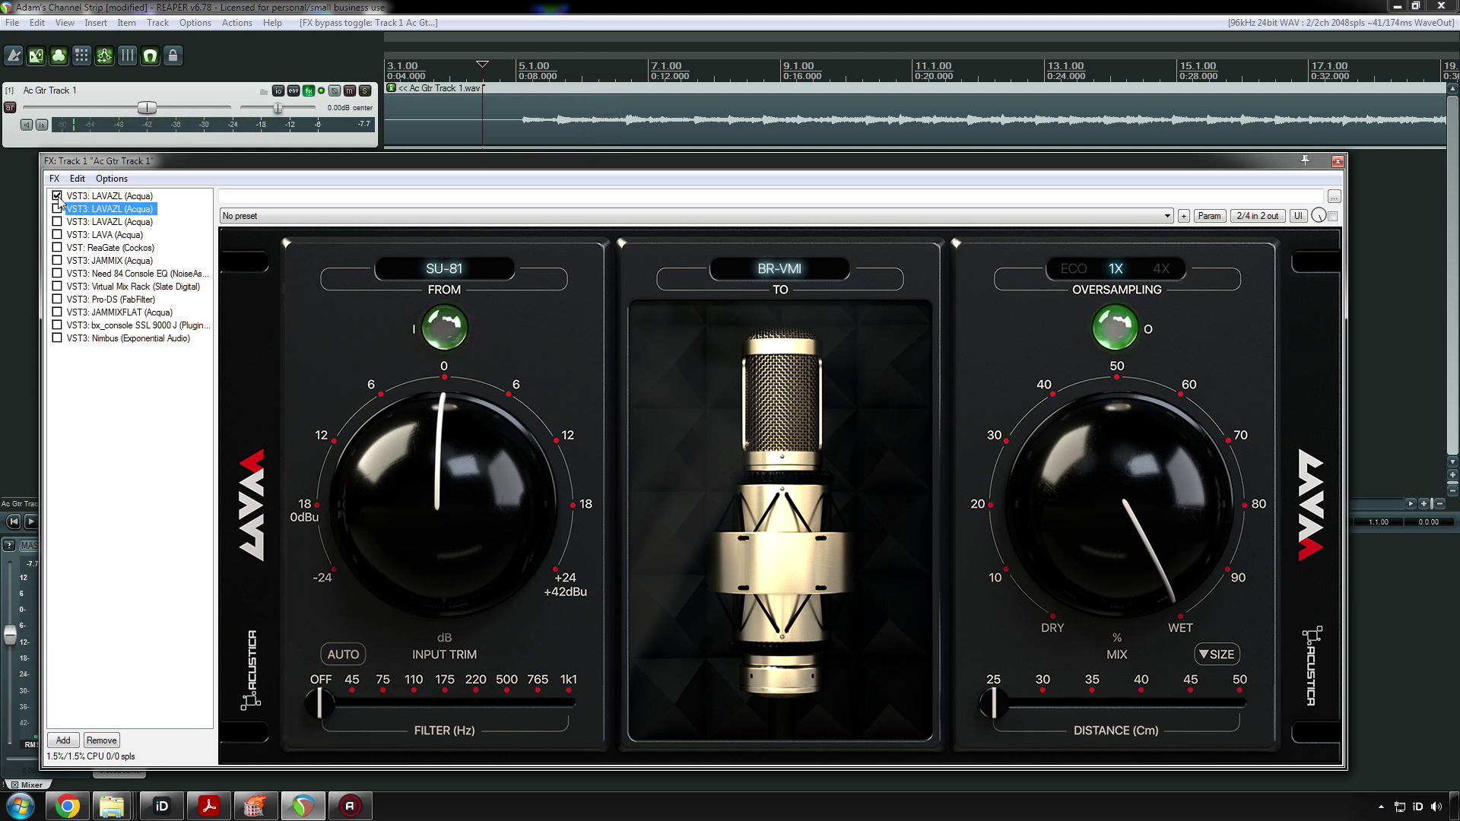
pyautogui.press('space')
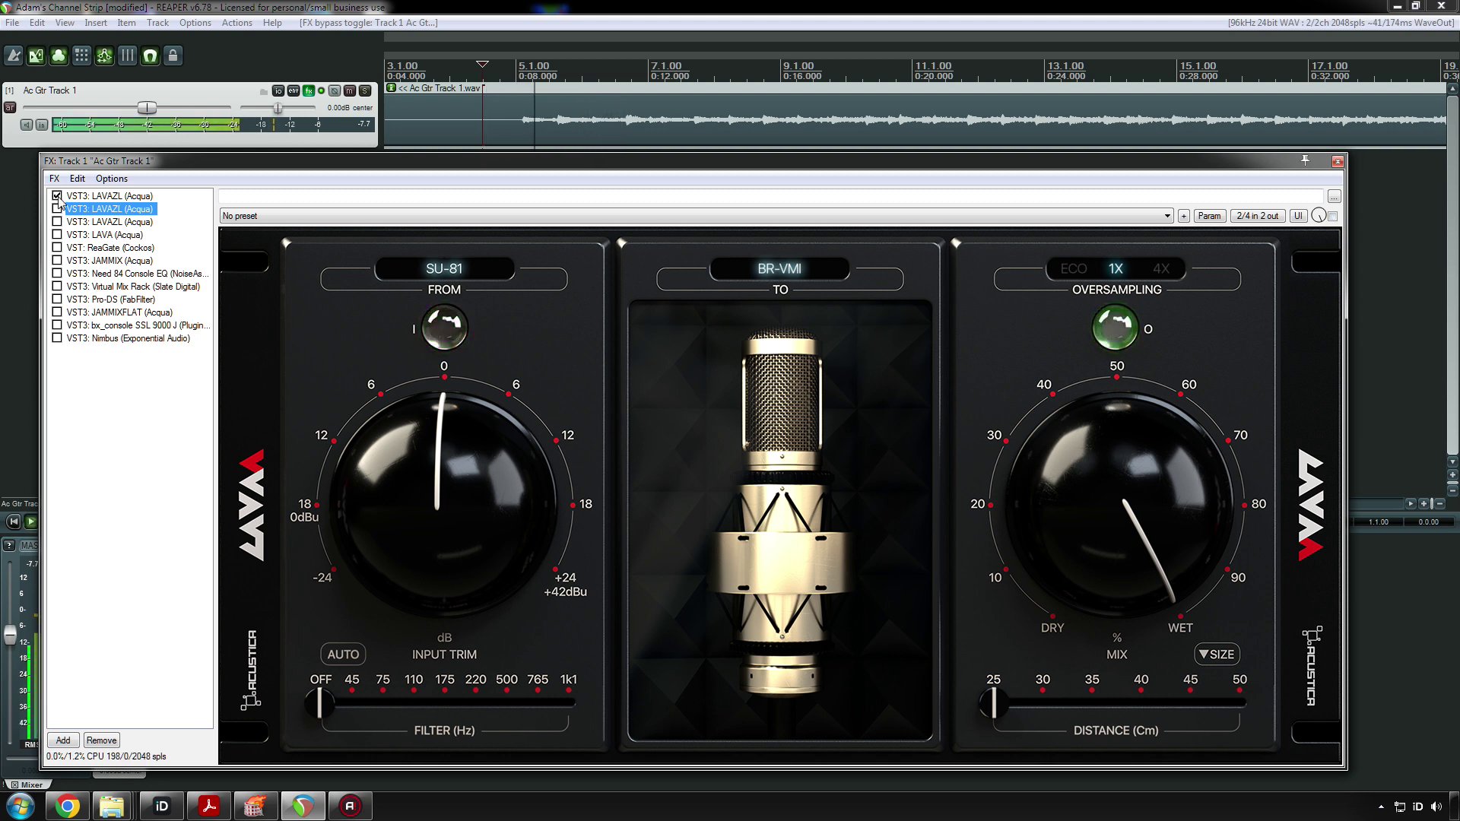
pyautogui.press('space')
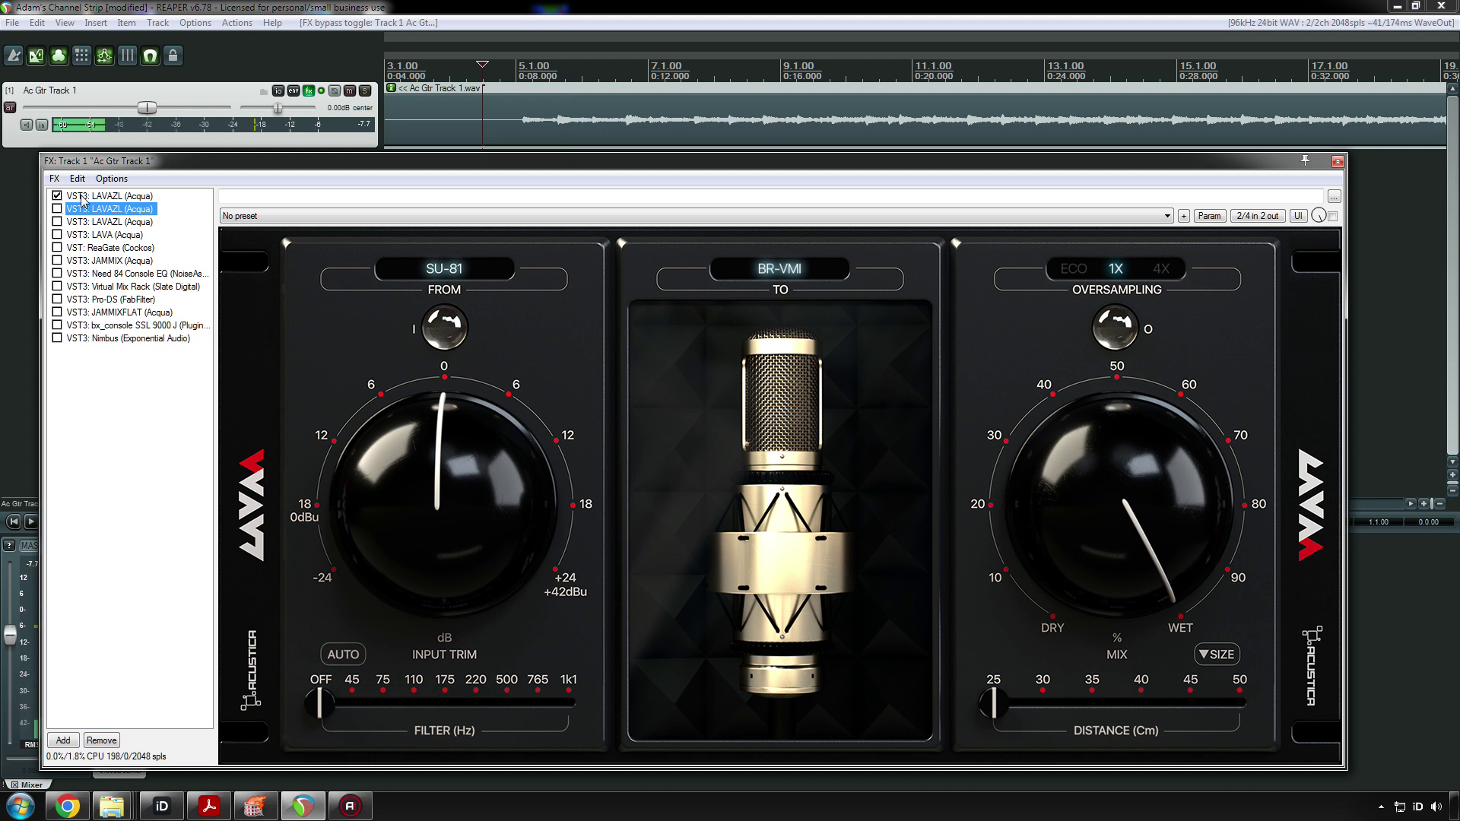
# - Remove the NM-149B instance from the effects chain and review the target microphones of the two remaining LAVAZL instances
pyautogui.click(82, 197)
pyautogui.press('Delete')
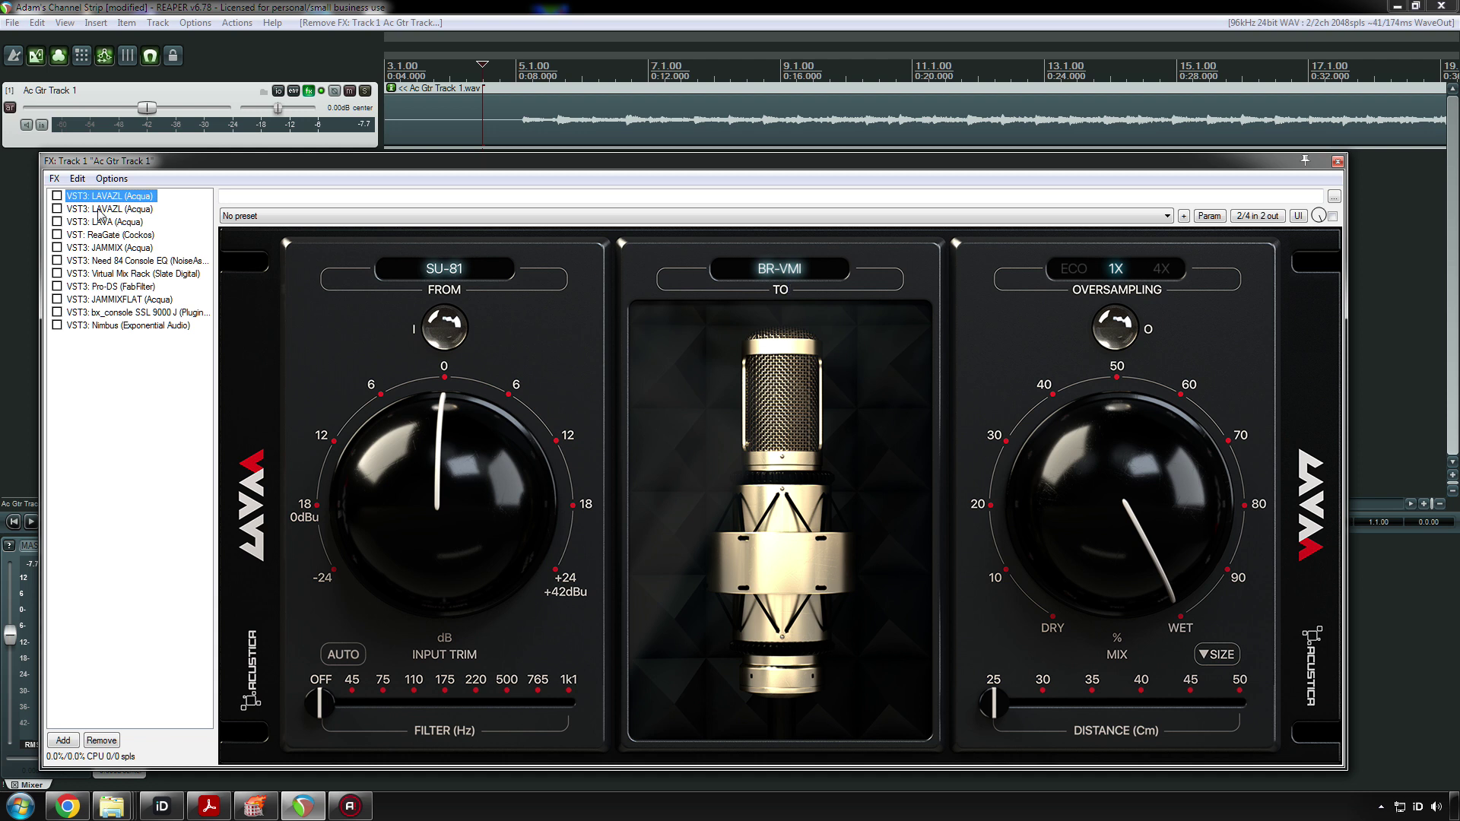
pyautogui.click(102, 211)
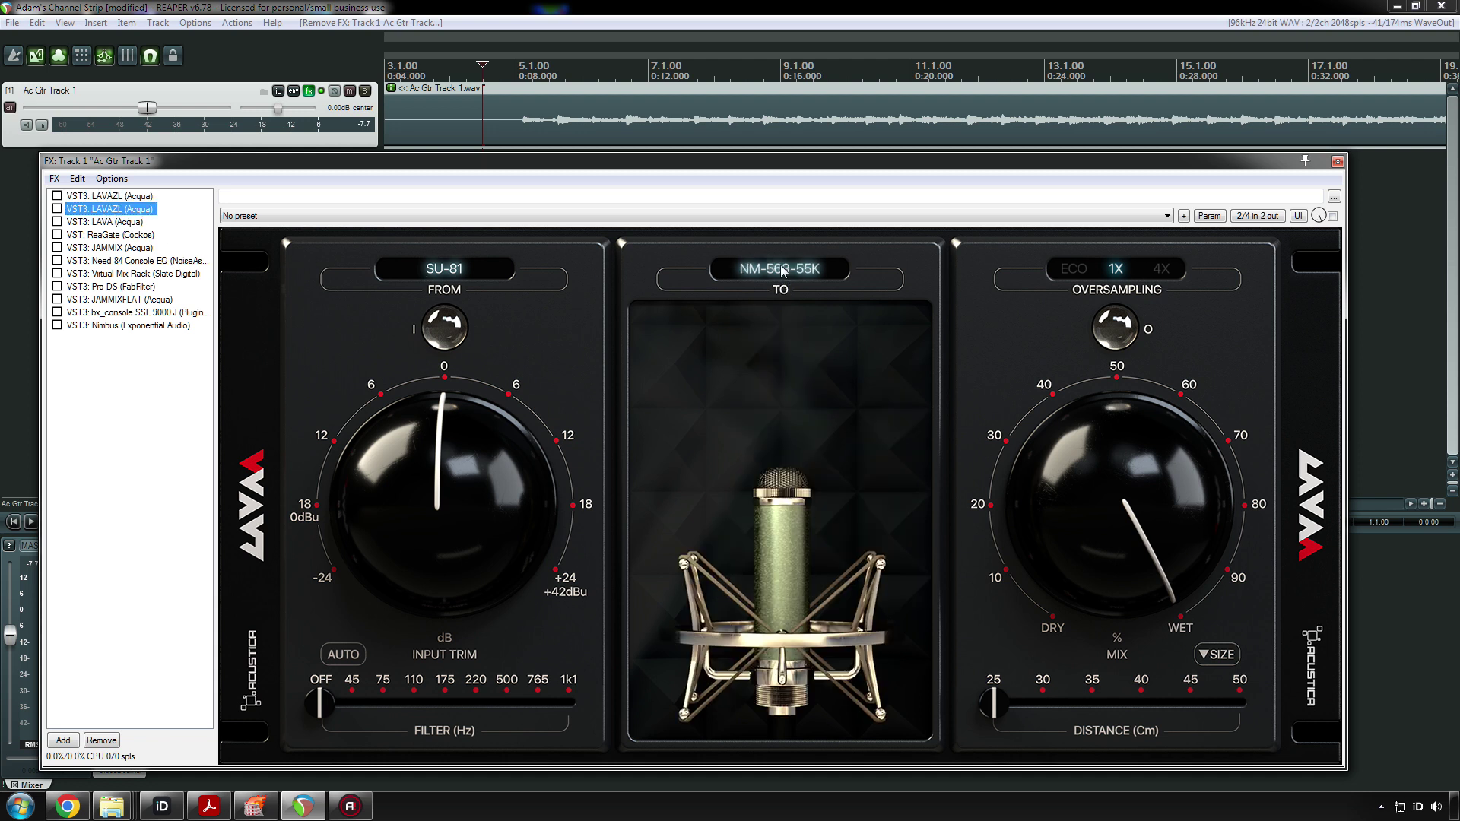
pyautogui.click(123, 196)
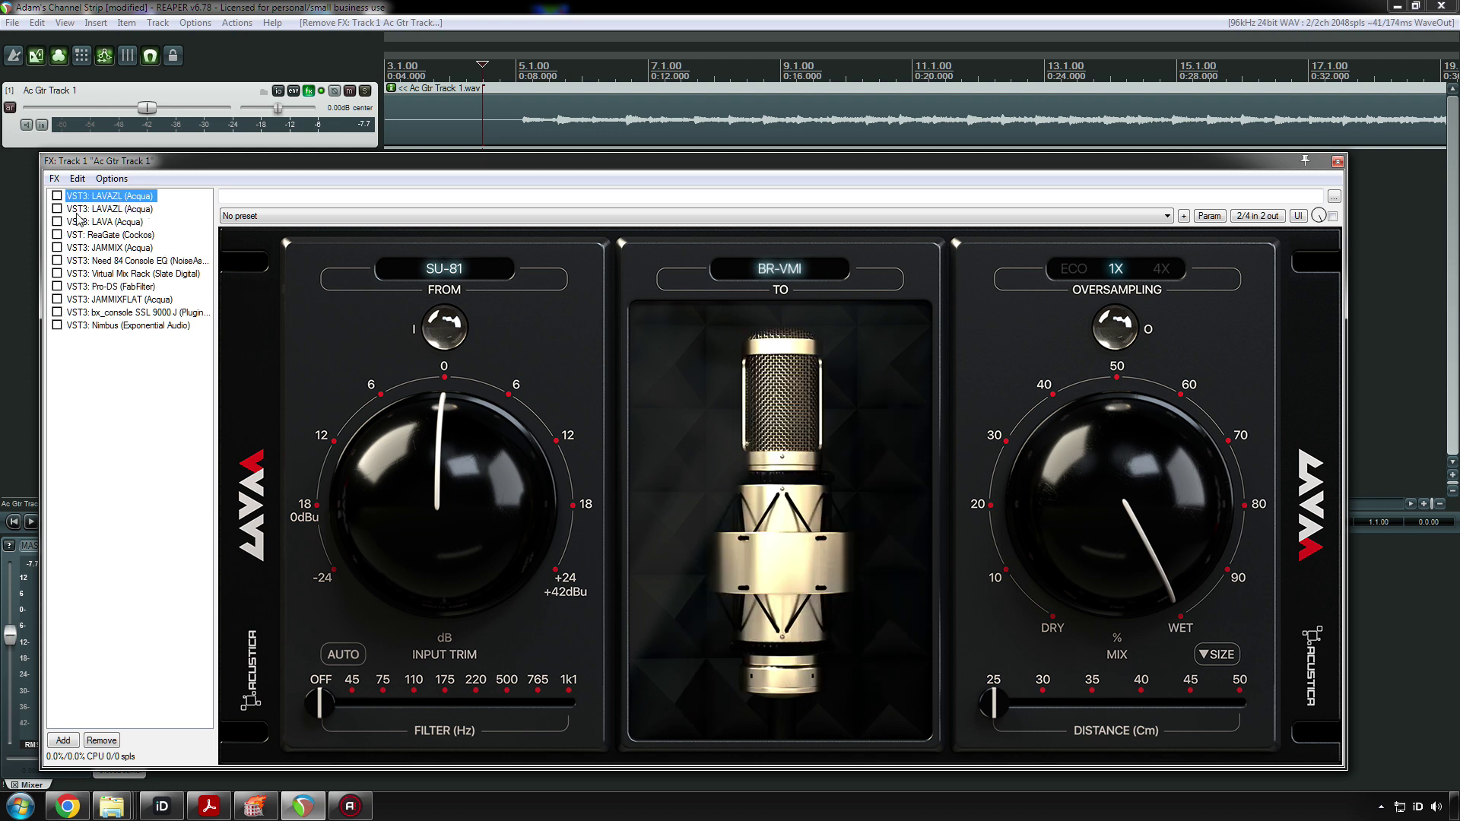
# - Set the LAVA instance's target microphone to the Brauner BR-VMI
pyautogui.click(121, 222)
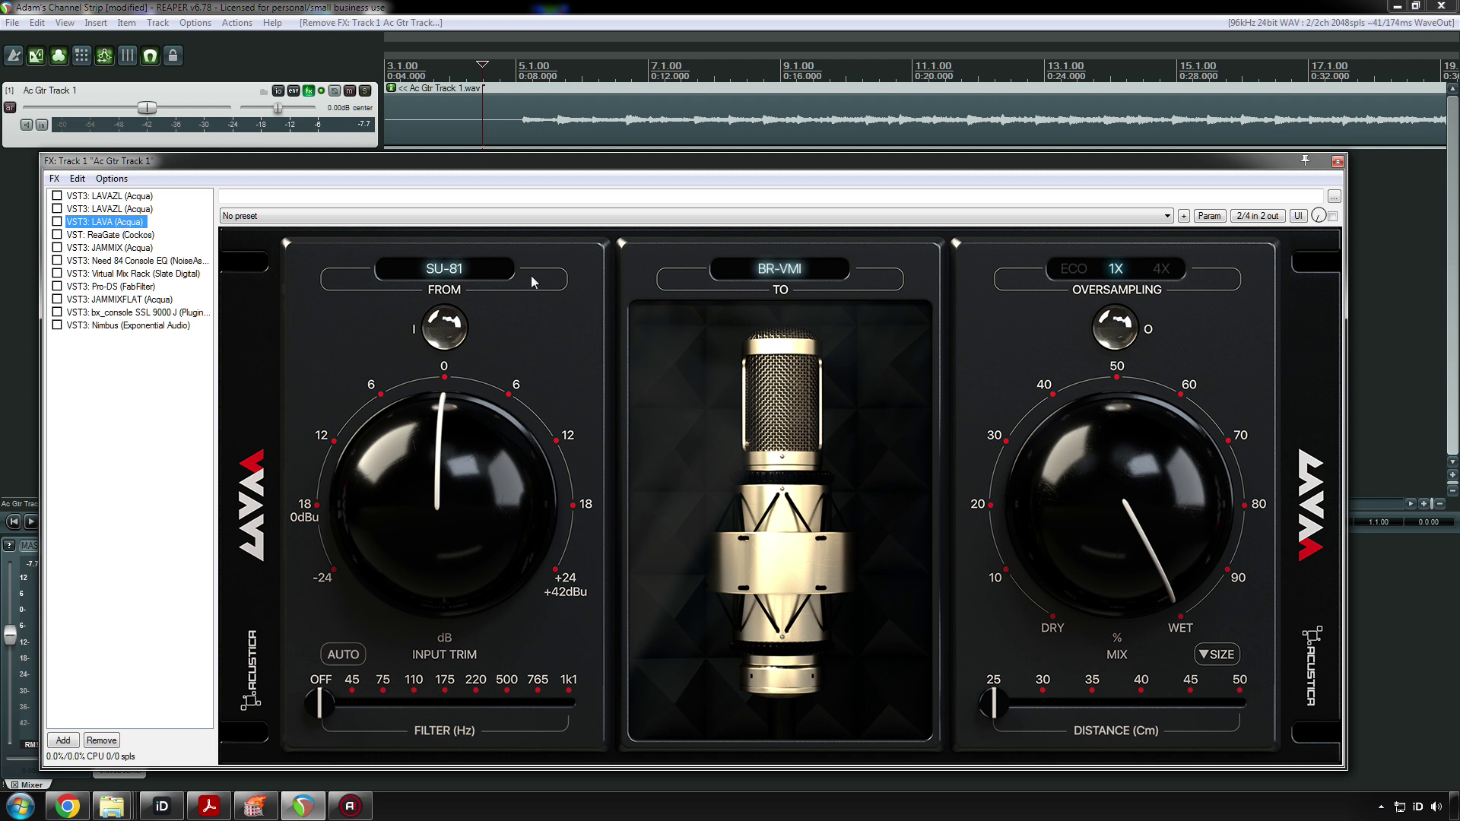
pyautogui.click(813, 276)
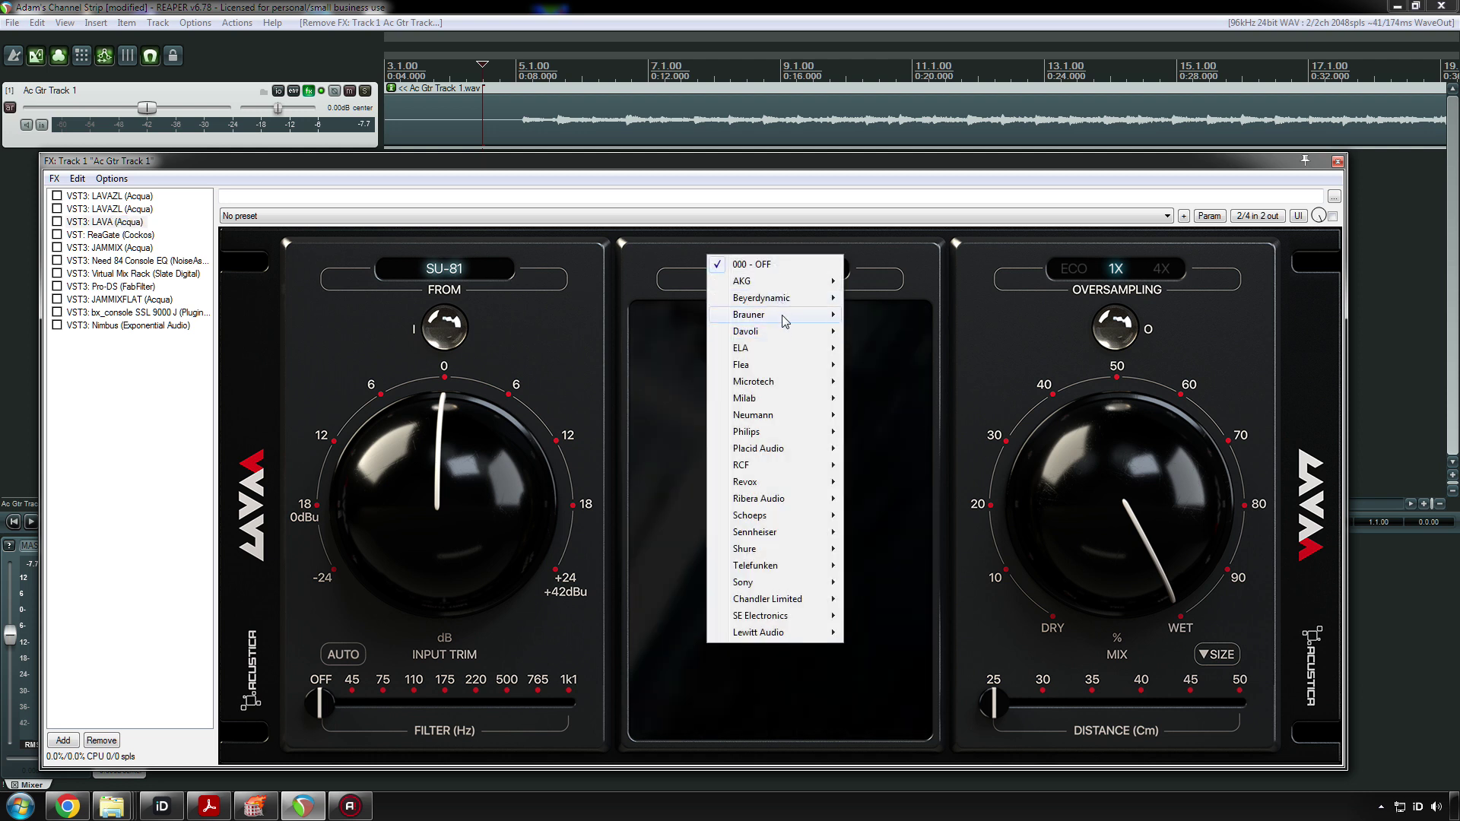
pyautogui.moveTo(783, 315)
pyautogui.click(918, 381)
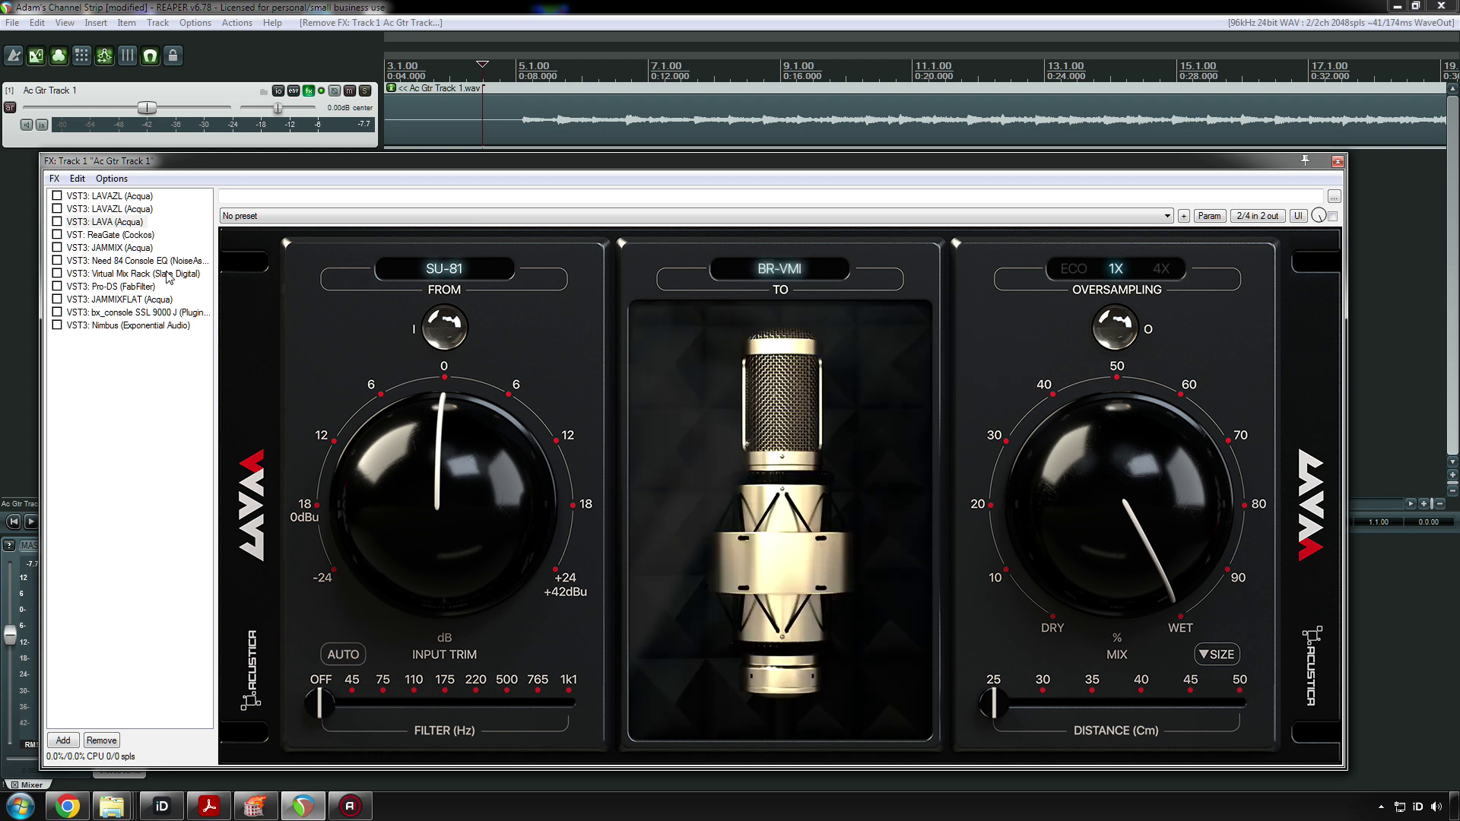
# - Remove the BR-VMI LAVAZL instance from the chain and enable the NM-563-55K instance
pyautogui.click(105, 210)
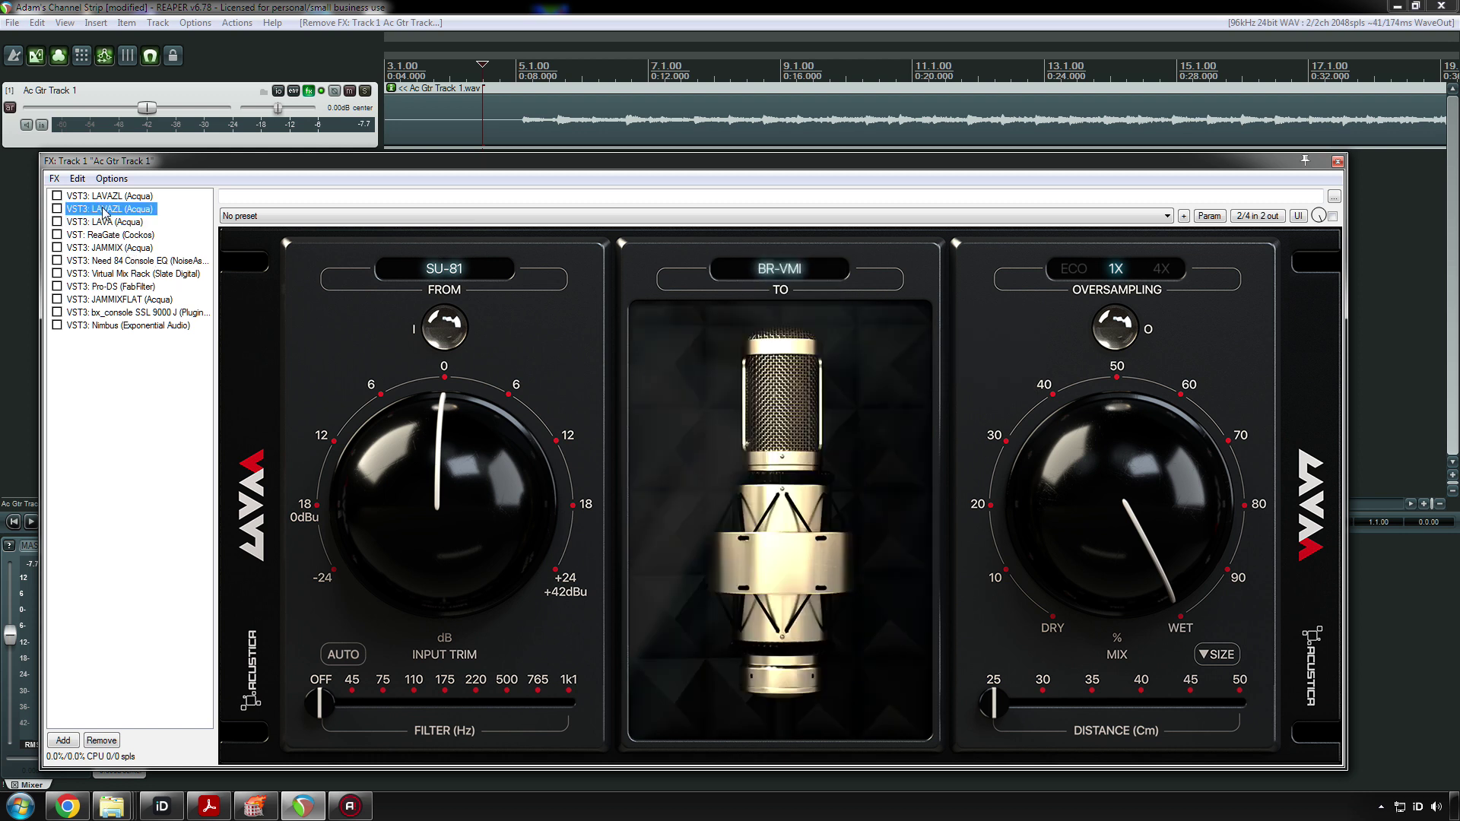
pyautogui.click(105, 197)
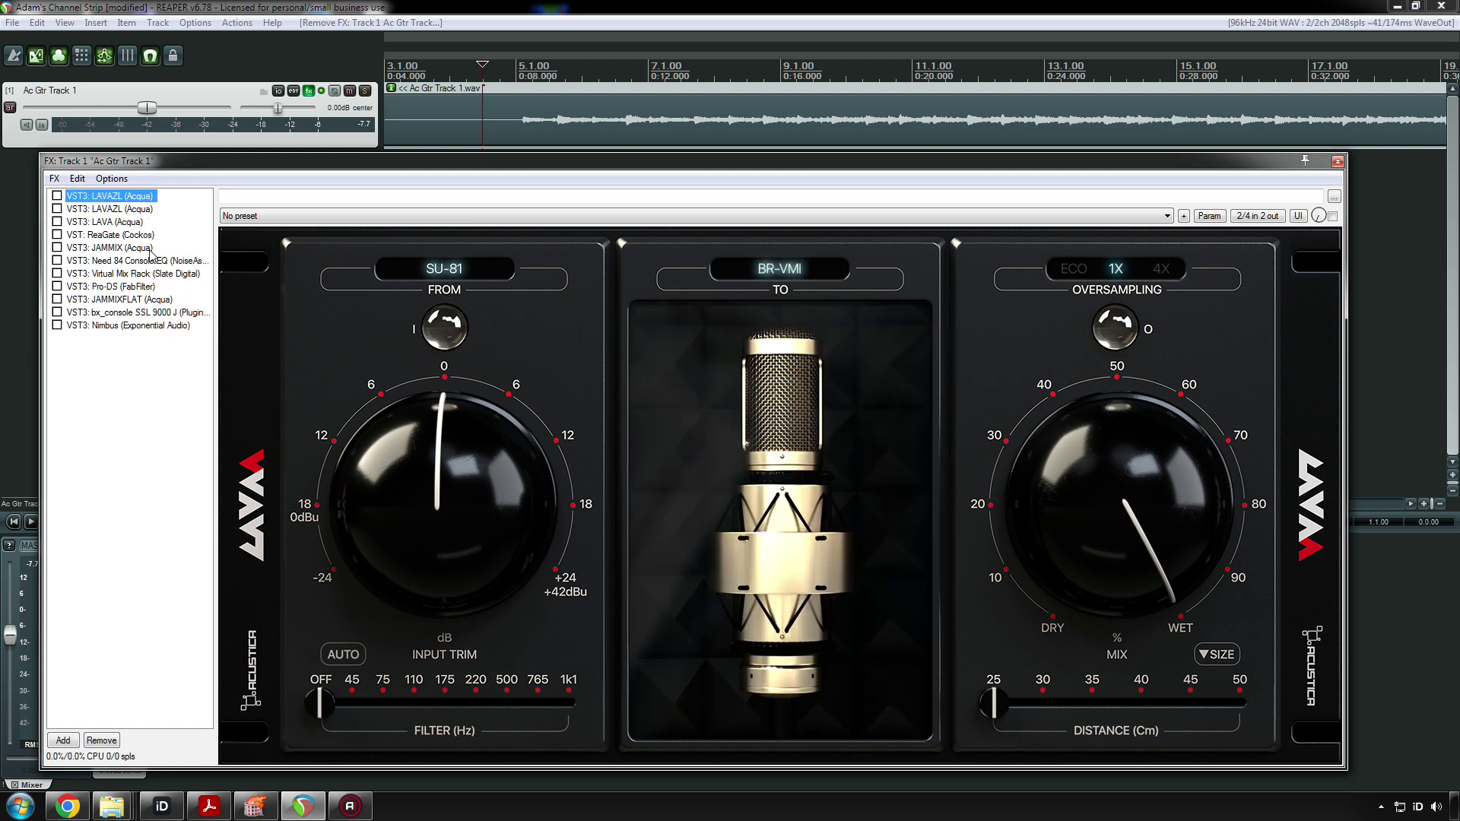
pyautogui.click(57, 196)
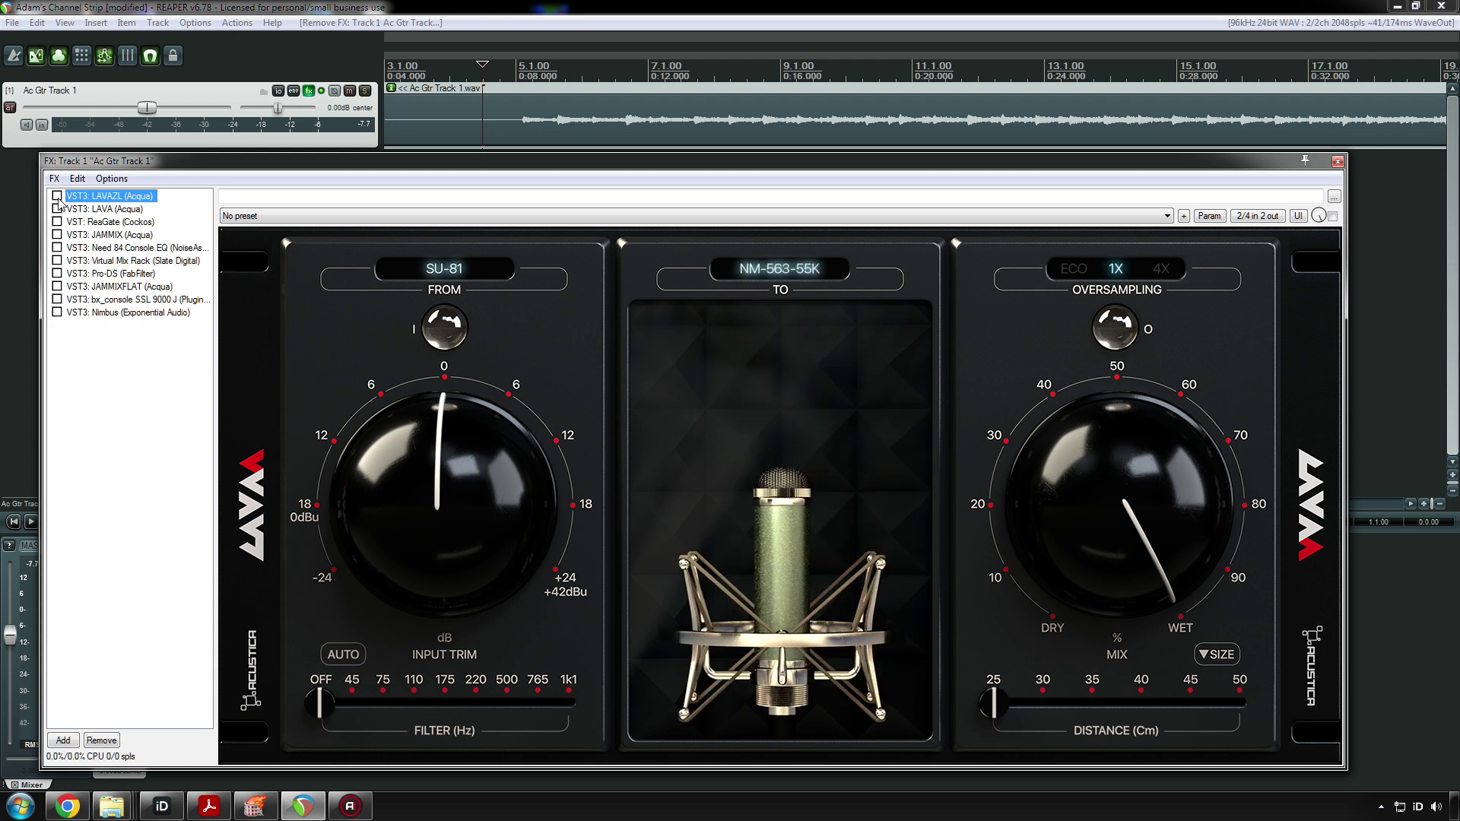
# - Bypass all effects on Ac Gtr Track 1 and play the dry guitar from just before bar 5
pyautogui.moveTo(523, 161); pyautogui.dragTo(572, 272)
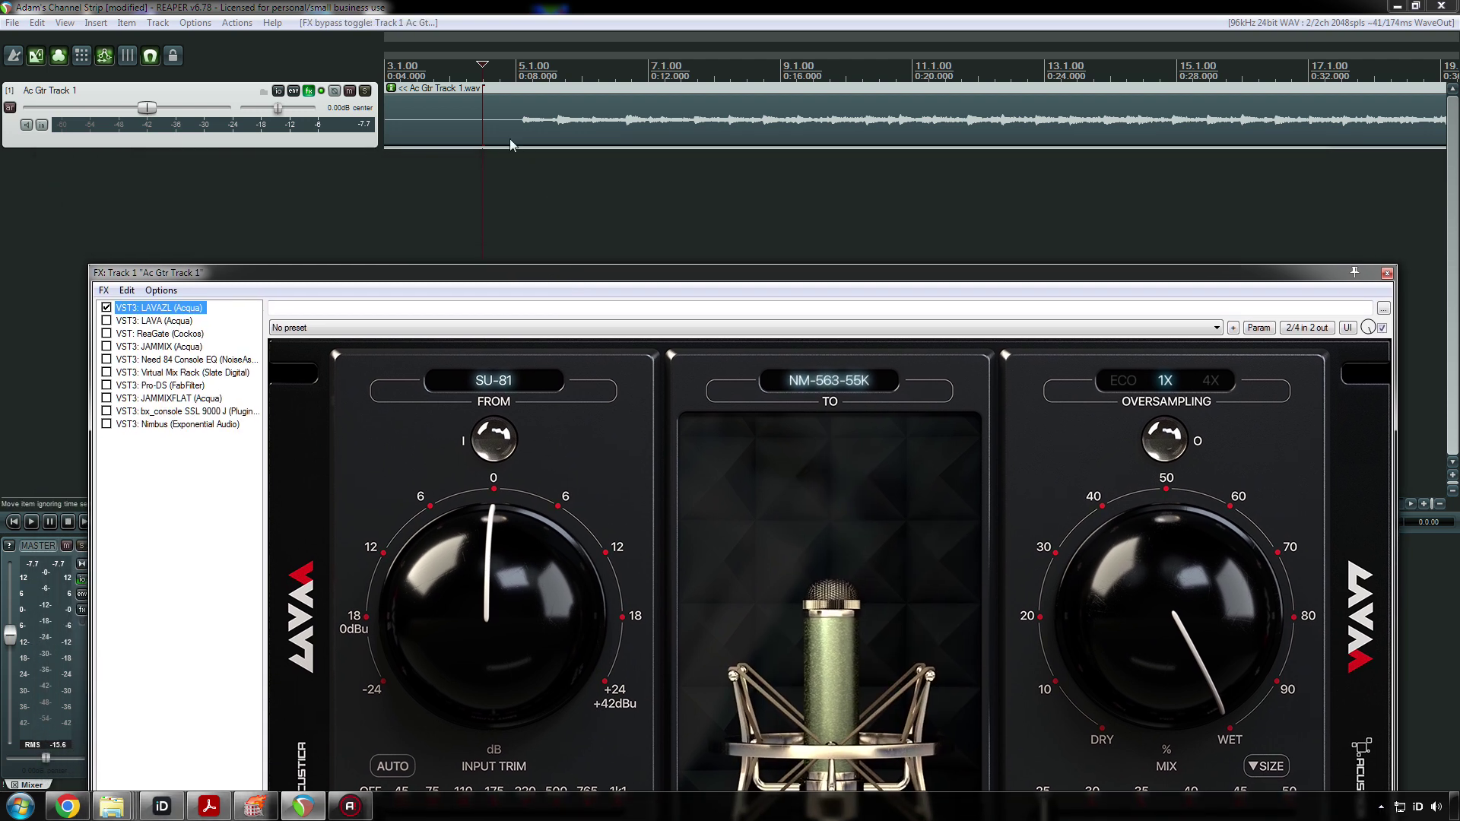
pyautogui.click(508, 138)
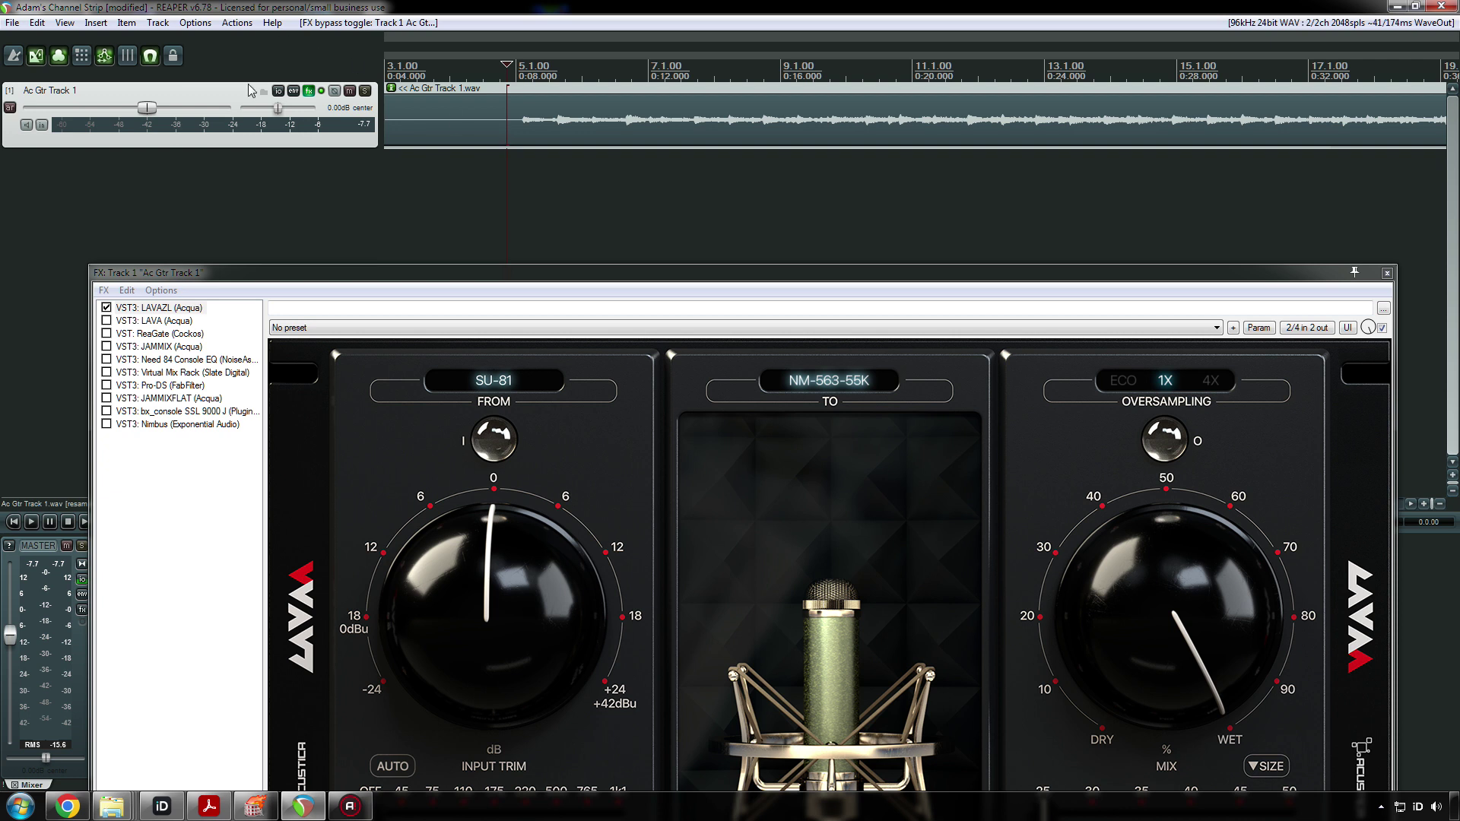
pyautogui.click(322, 91)
pyautogui.press('space')
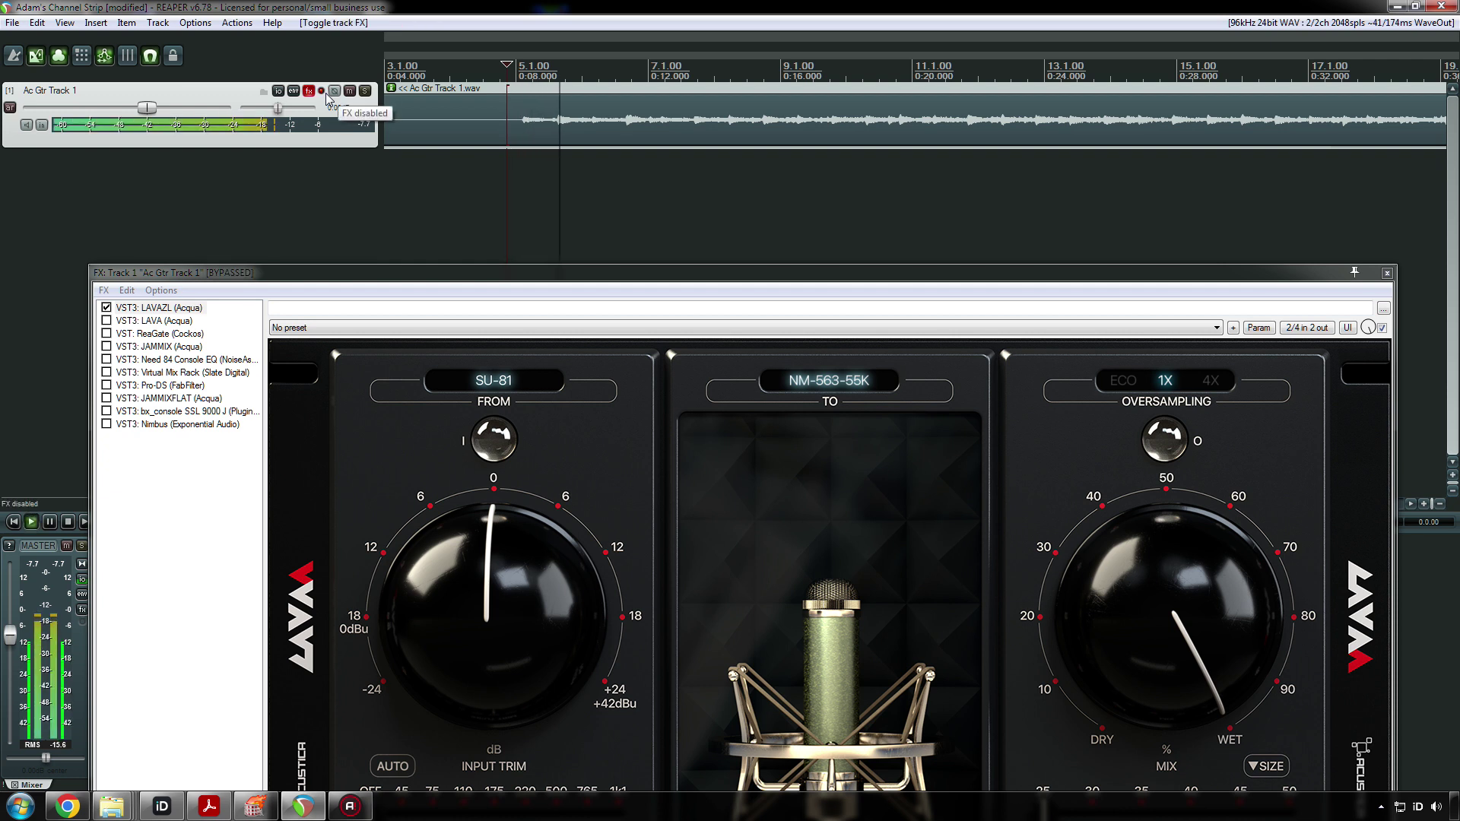
pyautogui.press('space')
# - Re-enable the track's effects and play the guitar through the NM-563-55K instance, leaving the effects on
pyautogui.click(323, 91)
pyautogui.press('space')
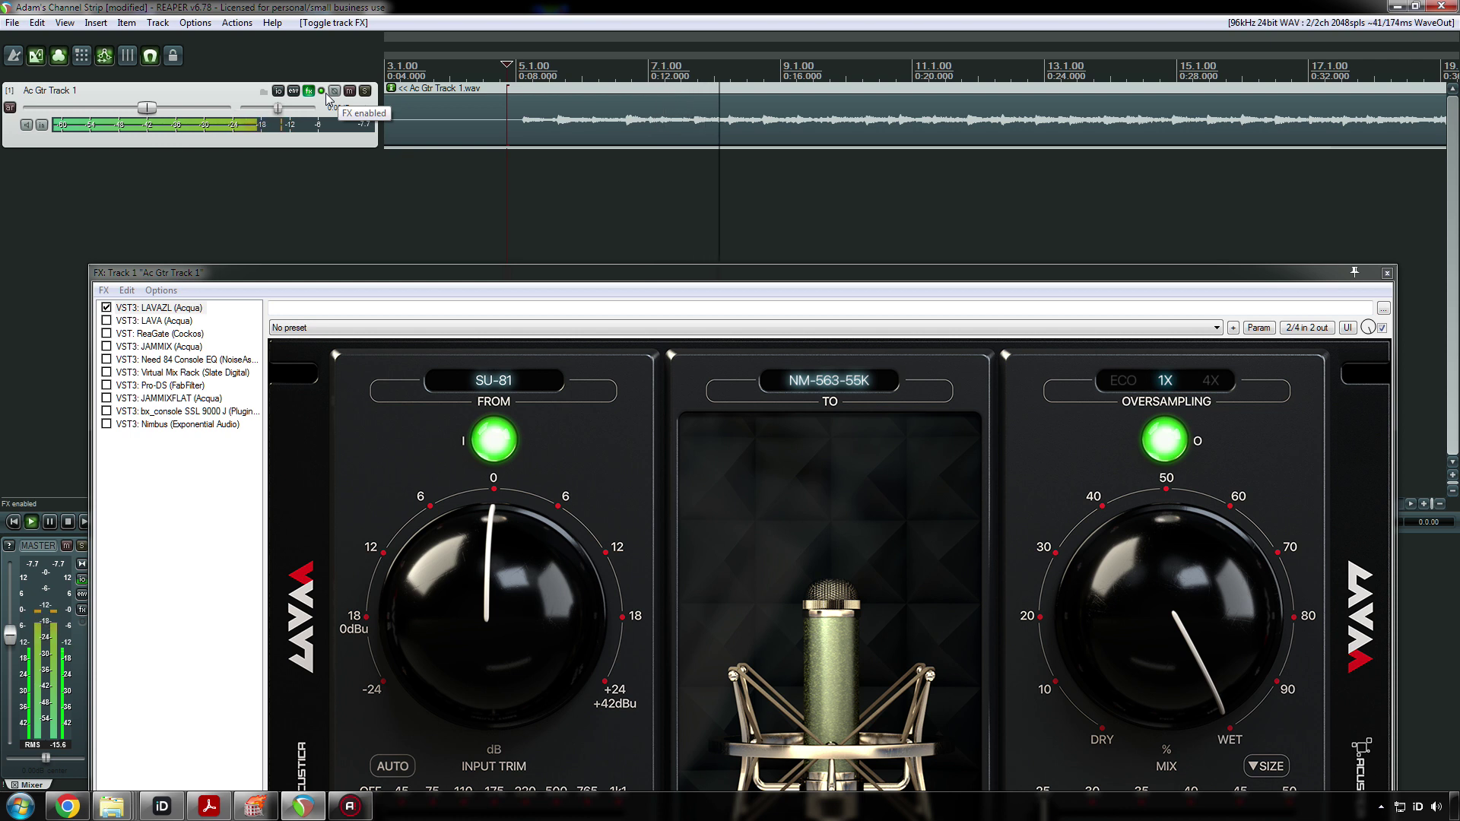
pyautogui.press('space')
pyautogui.click(326, 93)
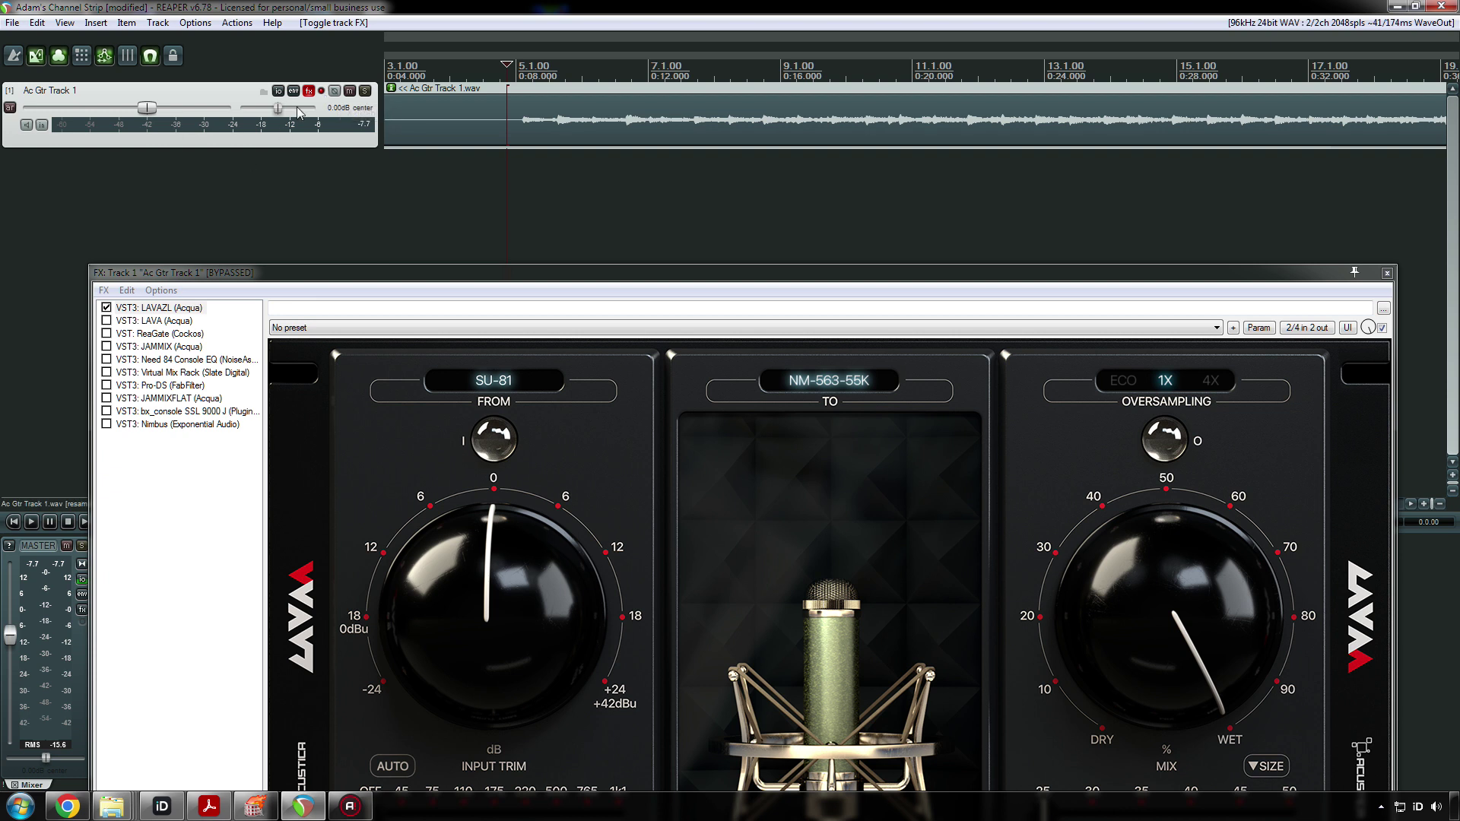
pyautogui.click(320, 92)
# - Remove the NM-563-55K instance, enable the BR-VMI LAVA instance in its place, and open the ReaGate settings
pyautogui.click(183, 308)
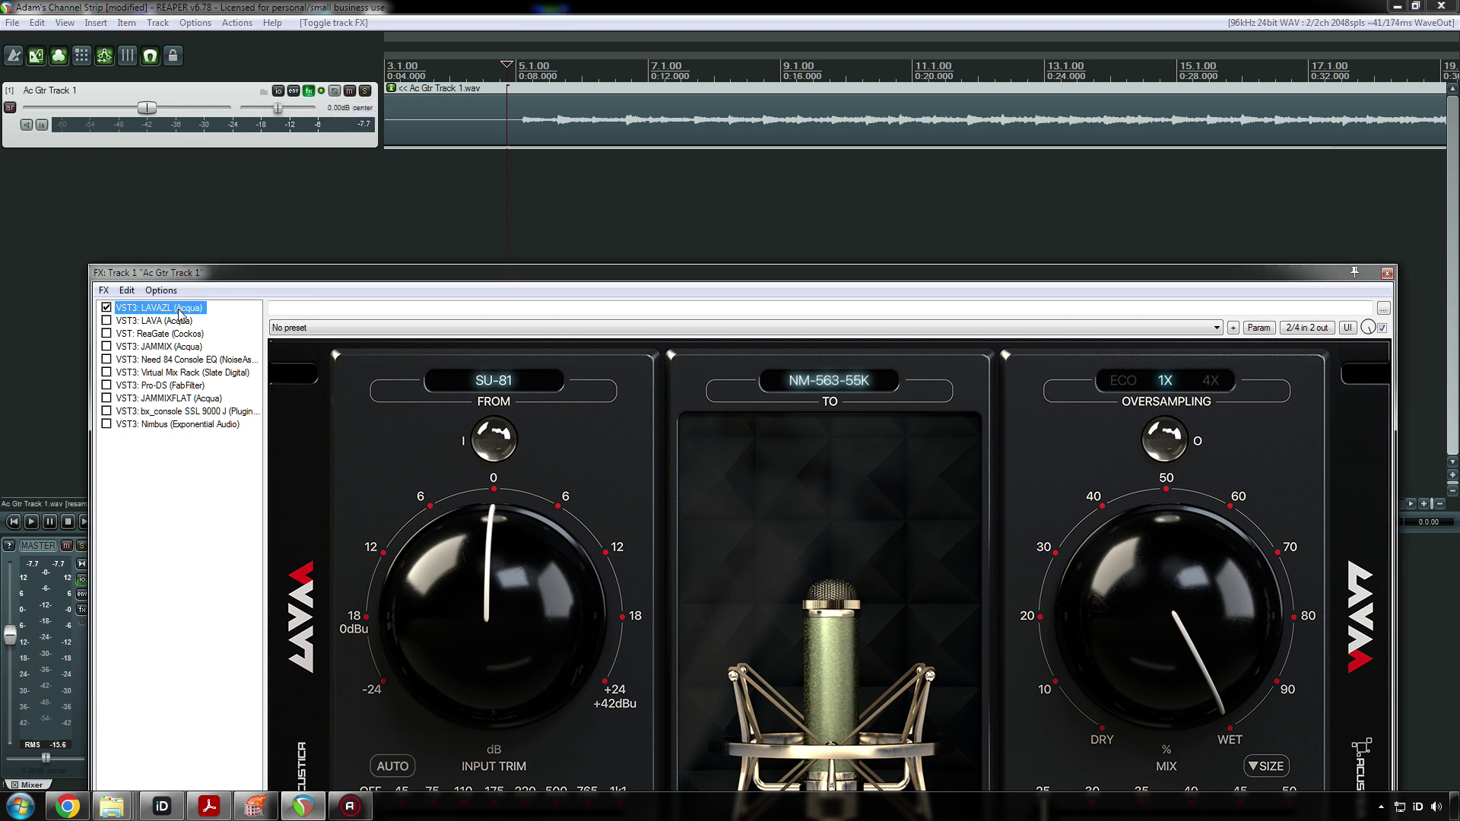
pyautogui.hotkey('ctrl', 'z')
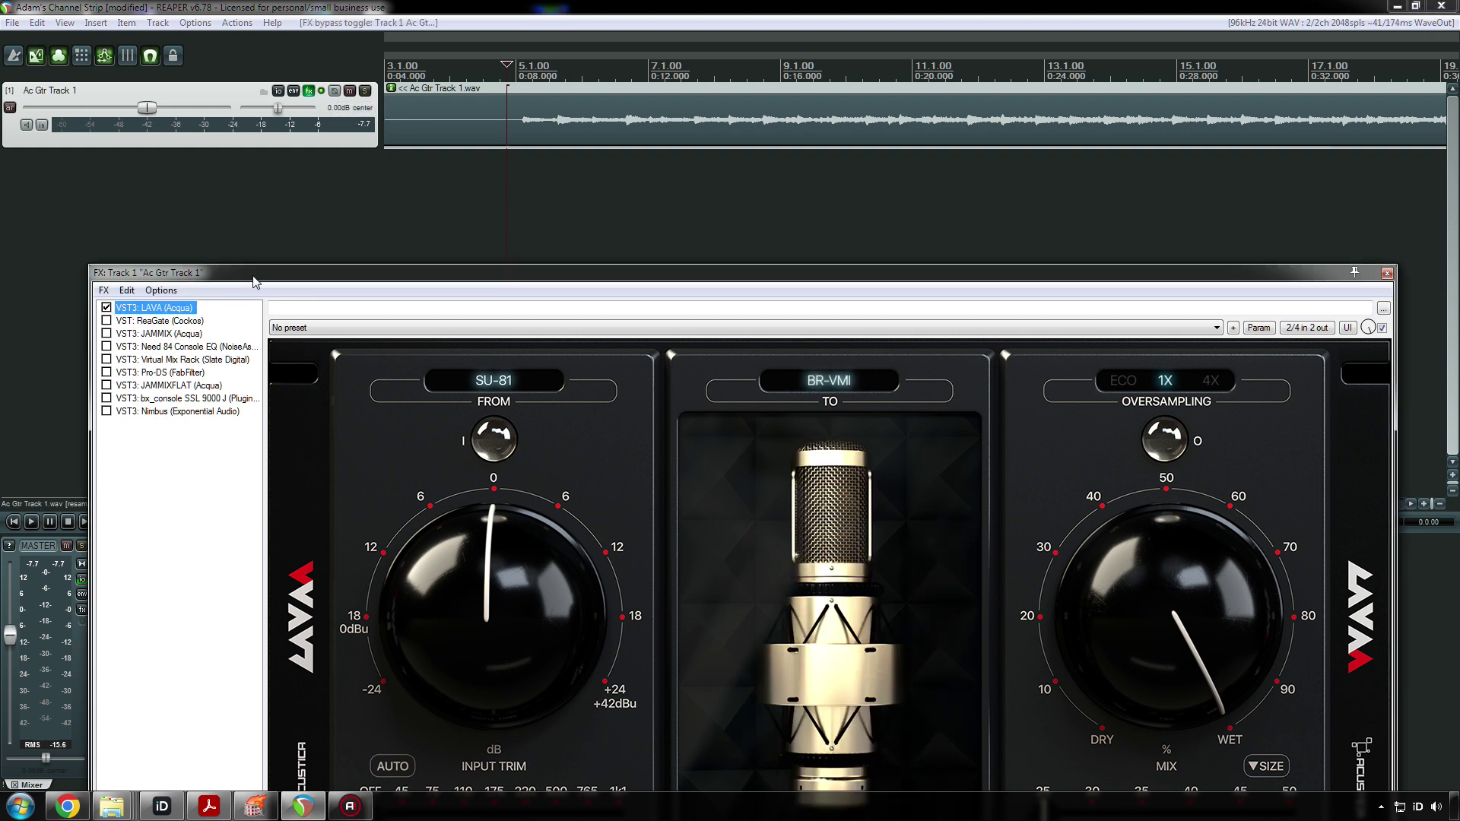
pyautogui.moveTo(253, 277); pyautogui.dragTo(253, 189)
pyautogui.click(146, 235)
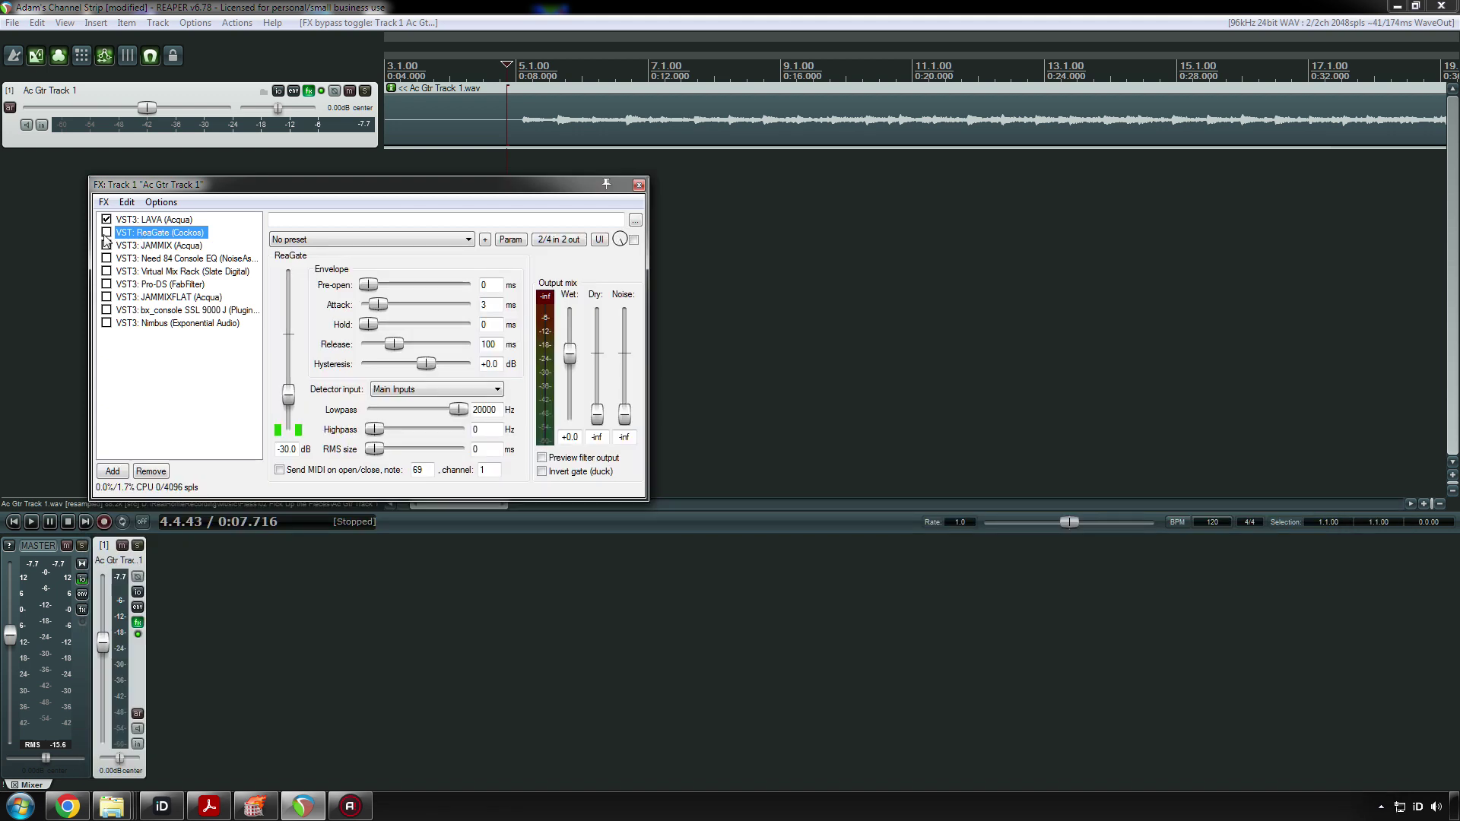
pyautogui.moveTo(257, 185); pyautogui.dragTo(325, 340)
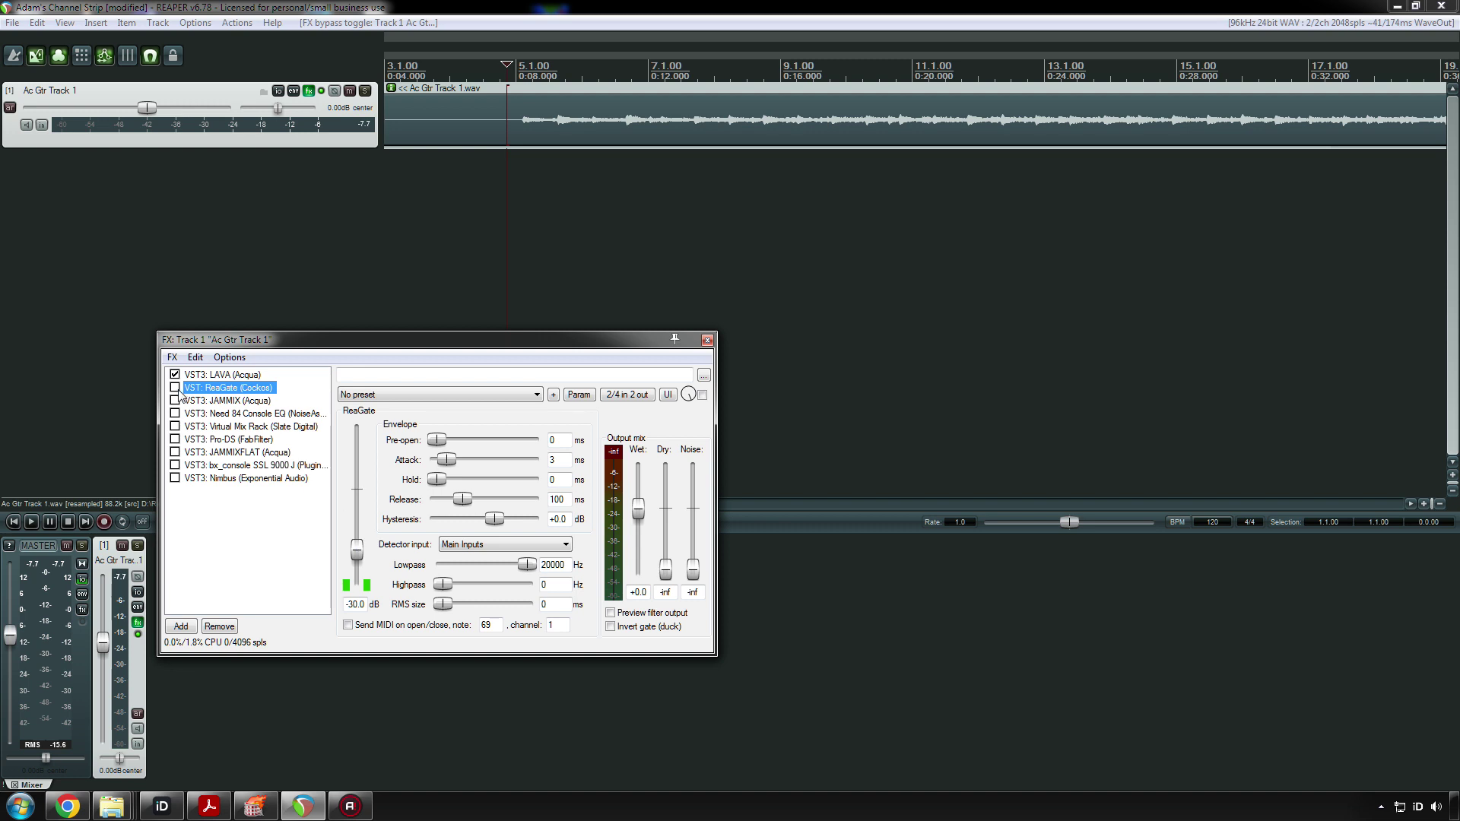
# - Enlarge the guitar track's height and magnify its waveform peaks, with the effects window moved out of the way
pyautogui.click(413, 205)
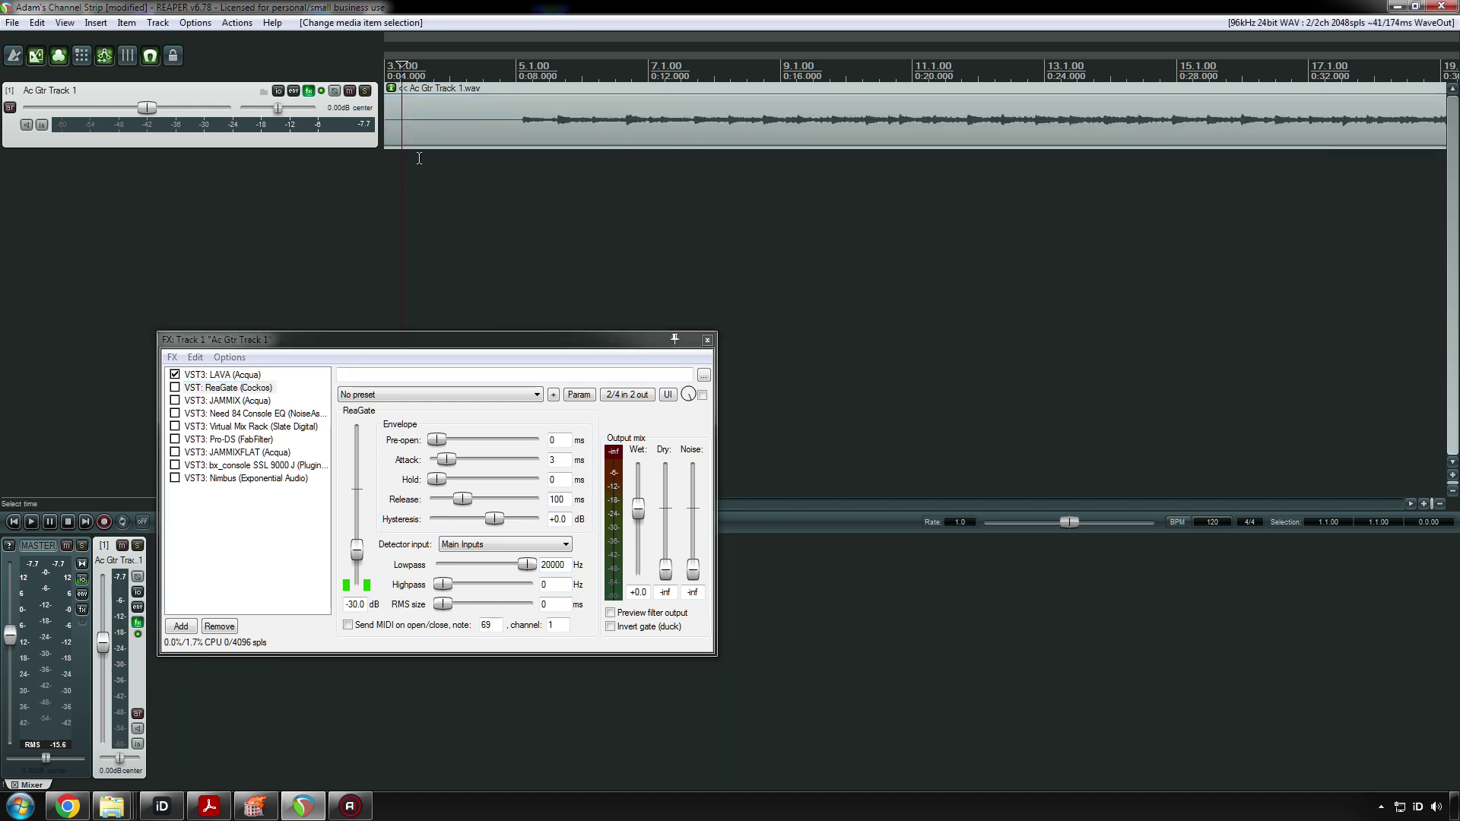
pyautogui.moveTo(359, 346); pyautogui.dragTo(638, 472)
pyautogui.moveTo(147, 151); pyautogui.dragTo(79, 532)
pyautogui.click(690, 298)
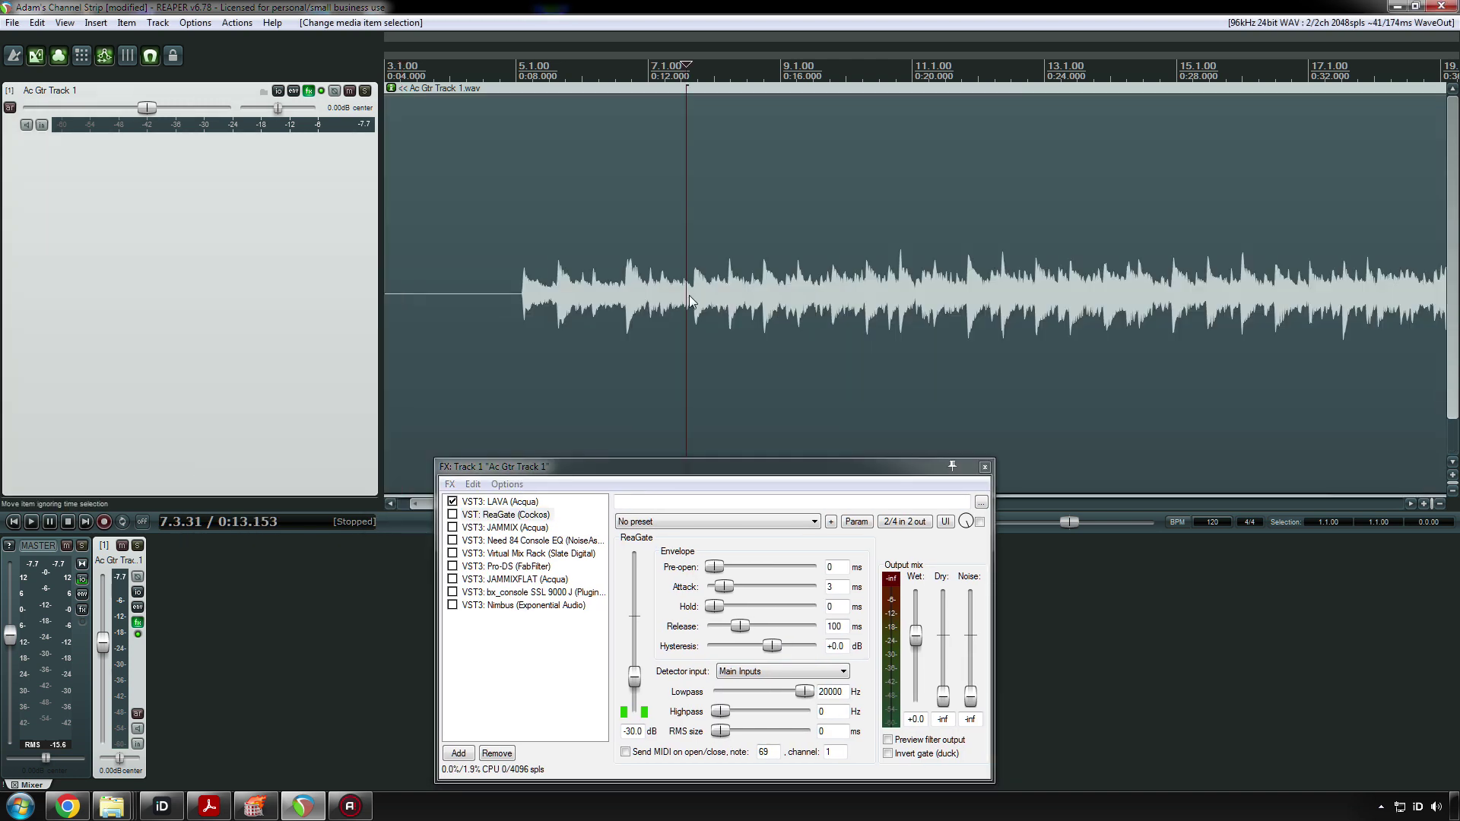
pyautogui.scroll(8, 689, 295)
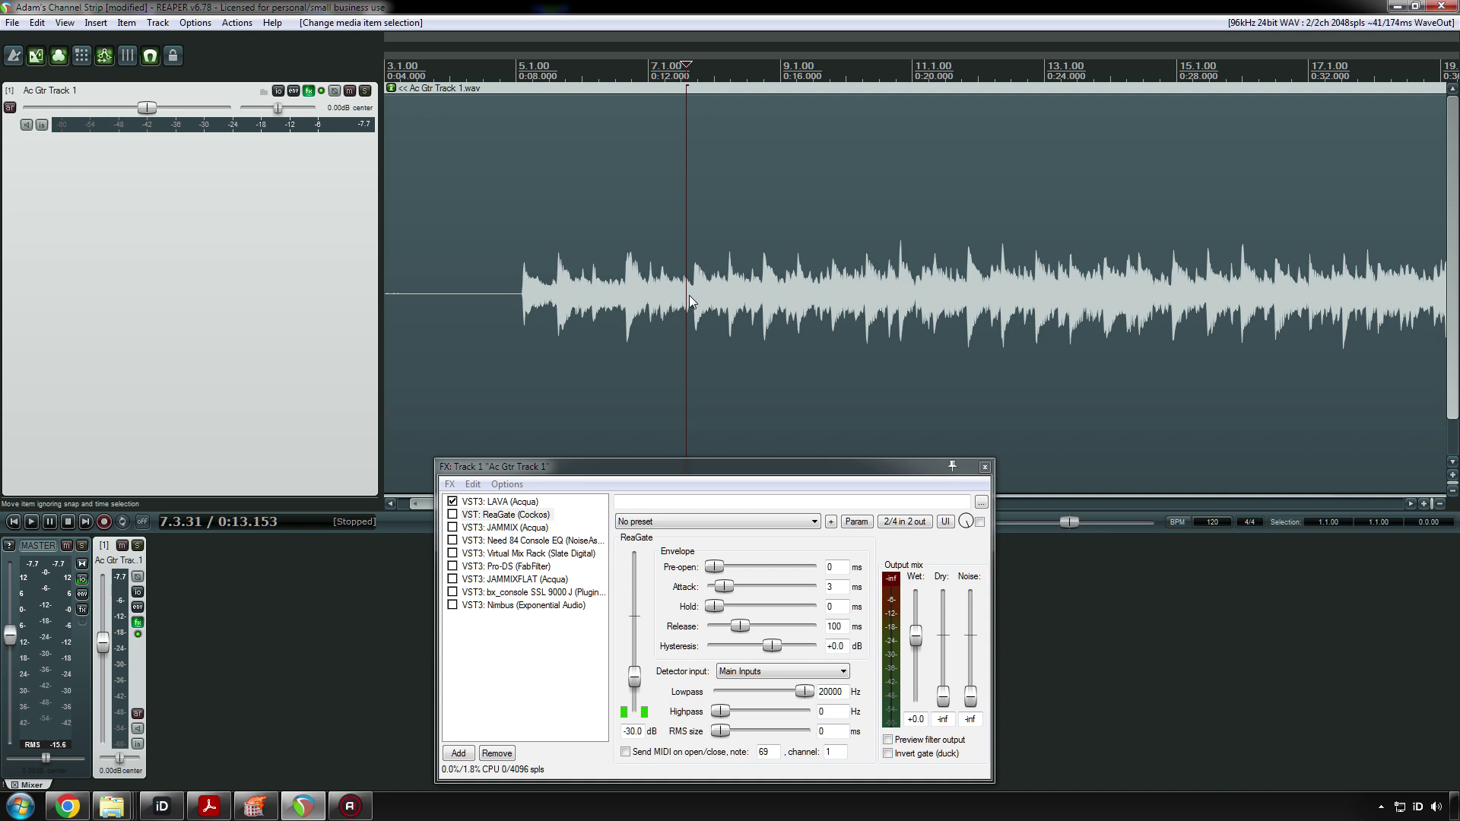
pyautogui.scroll(4, 689, 301)
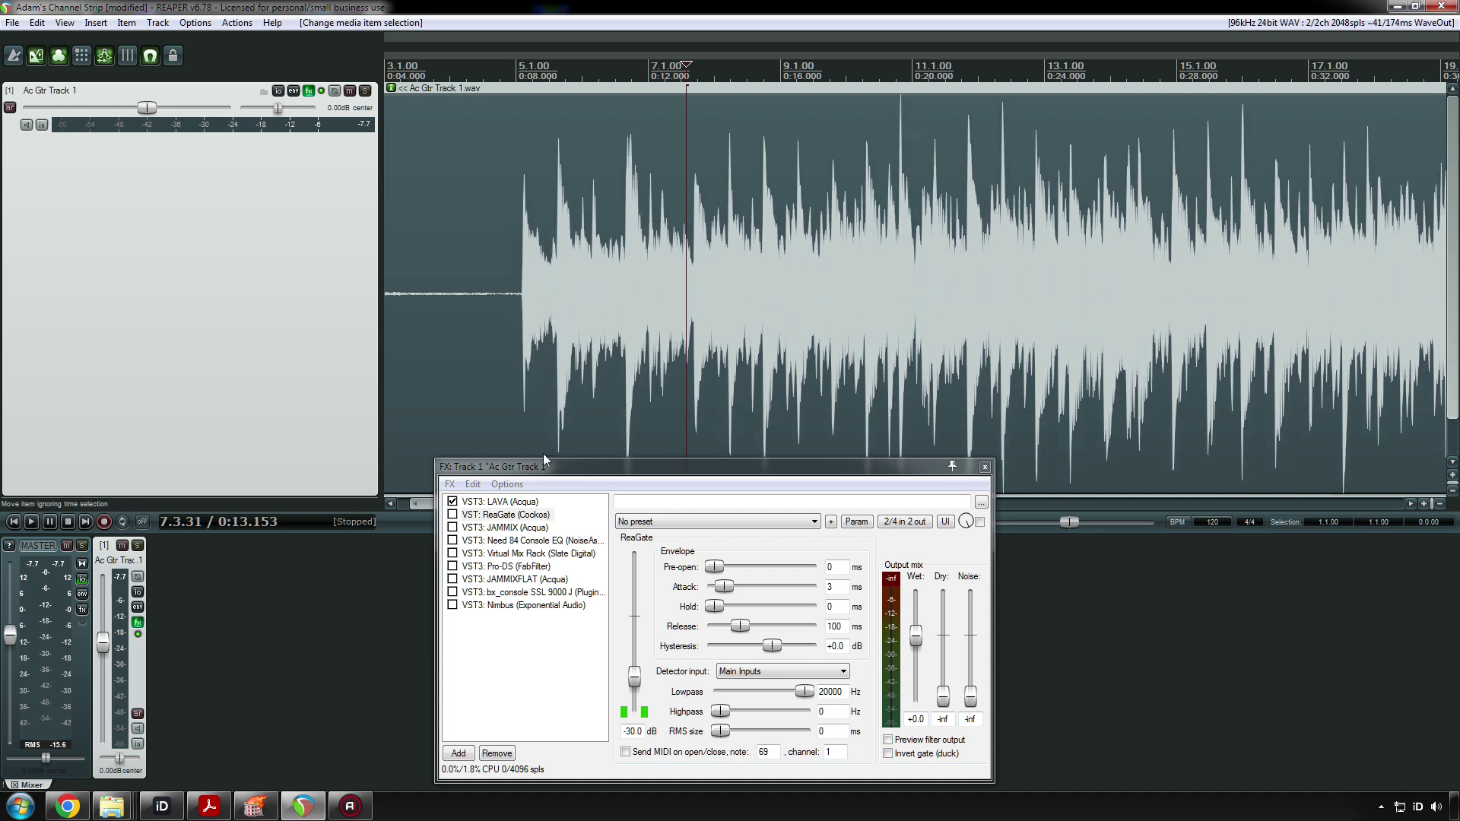
# - Play the background noise before the guitar's entry from 1.4.59, stopping shortly after
pyautogui.moveTo(426, 504); pyautogui.dragTo(413, 505)
pyautogui.moveTo(481, 304); pyautogui.dragTo(444, 311)
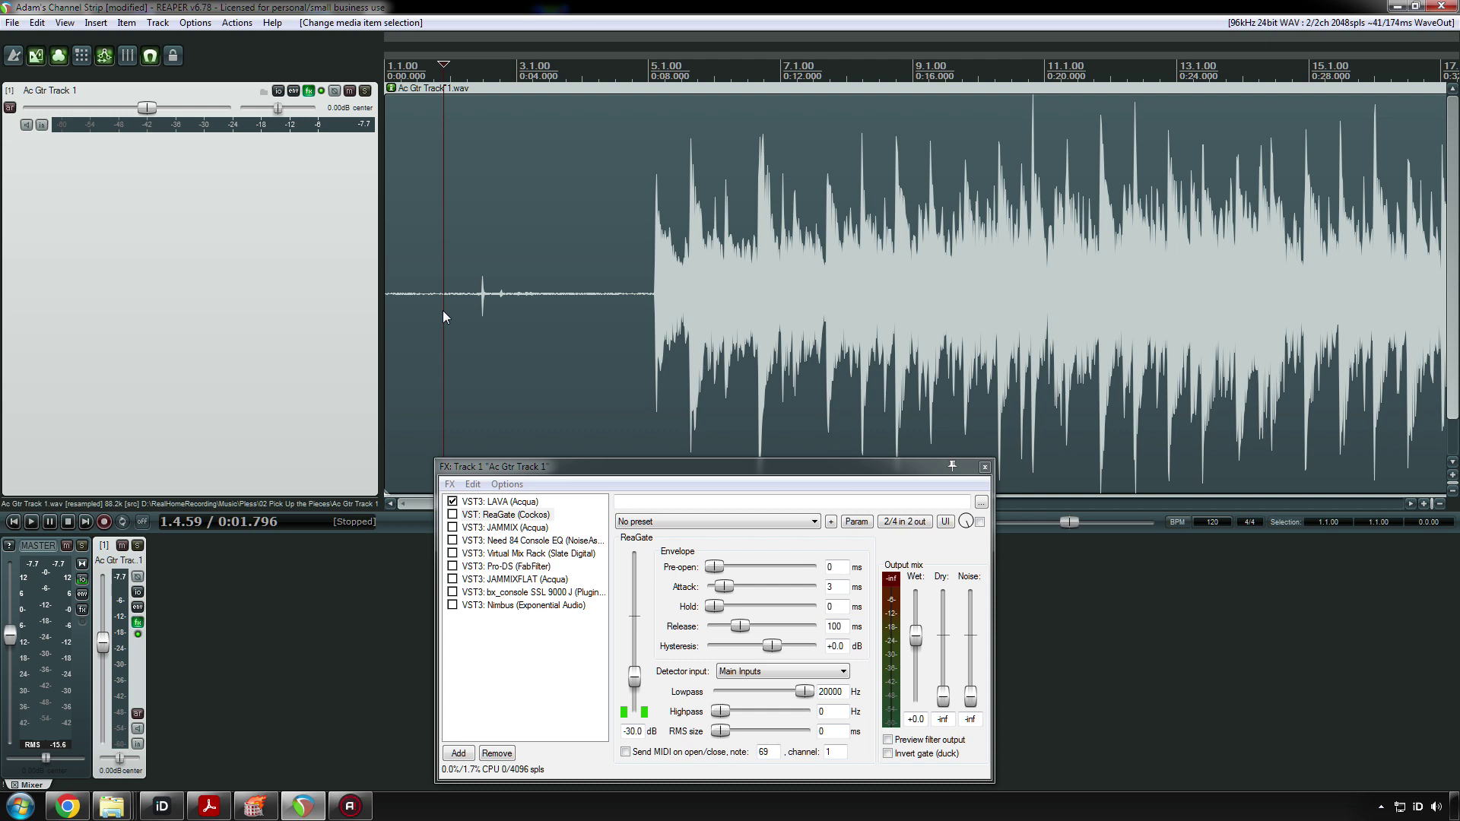
pyautogui.press('space')
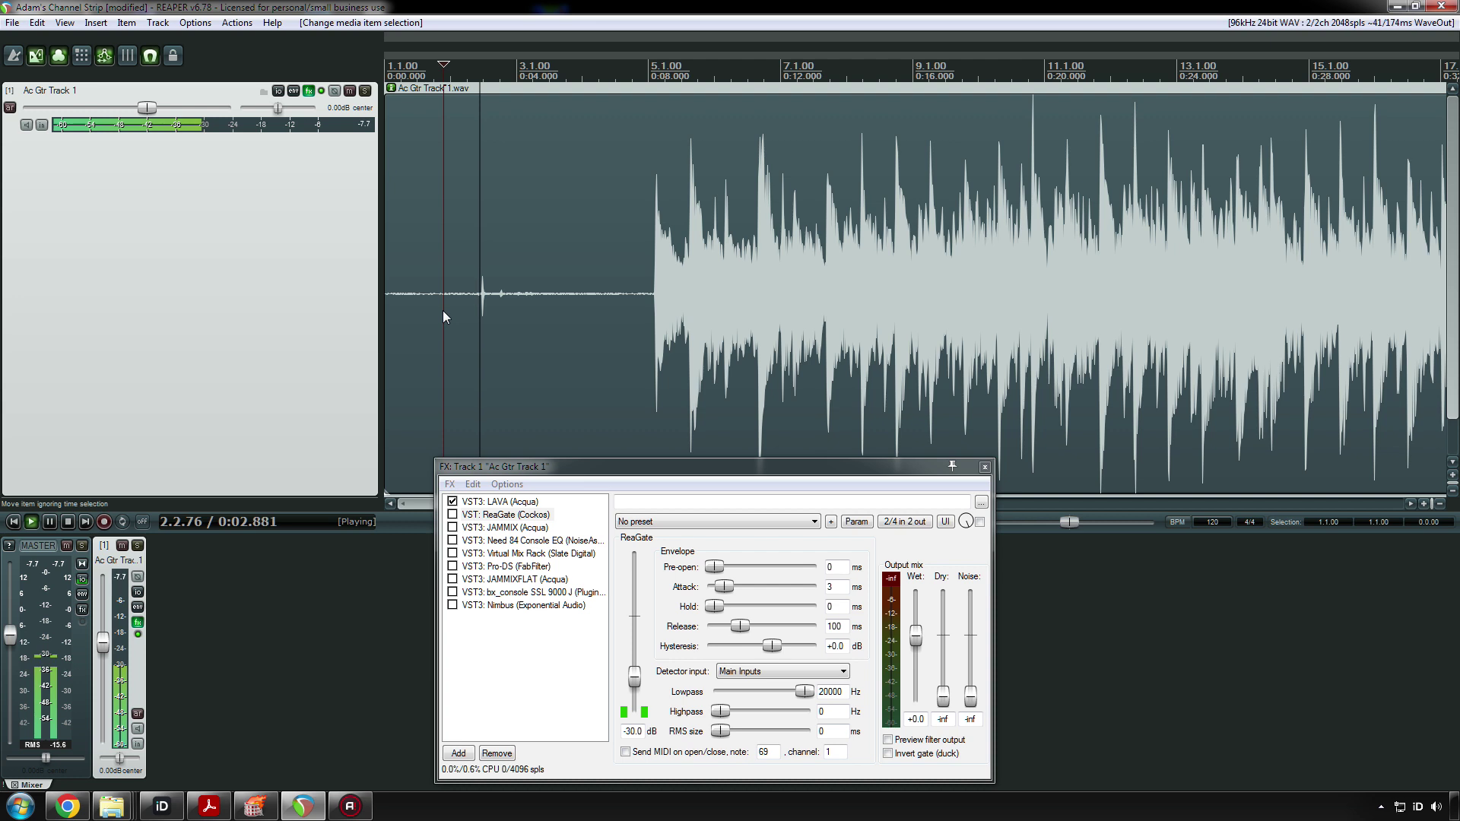
pyautogui.press('space')
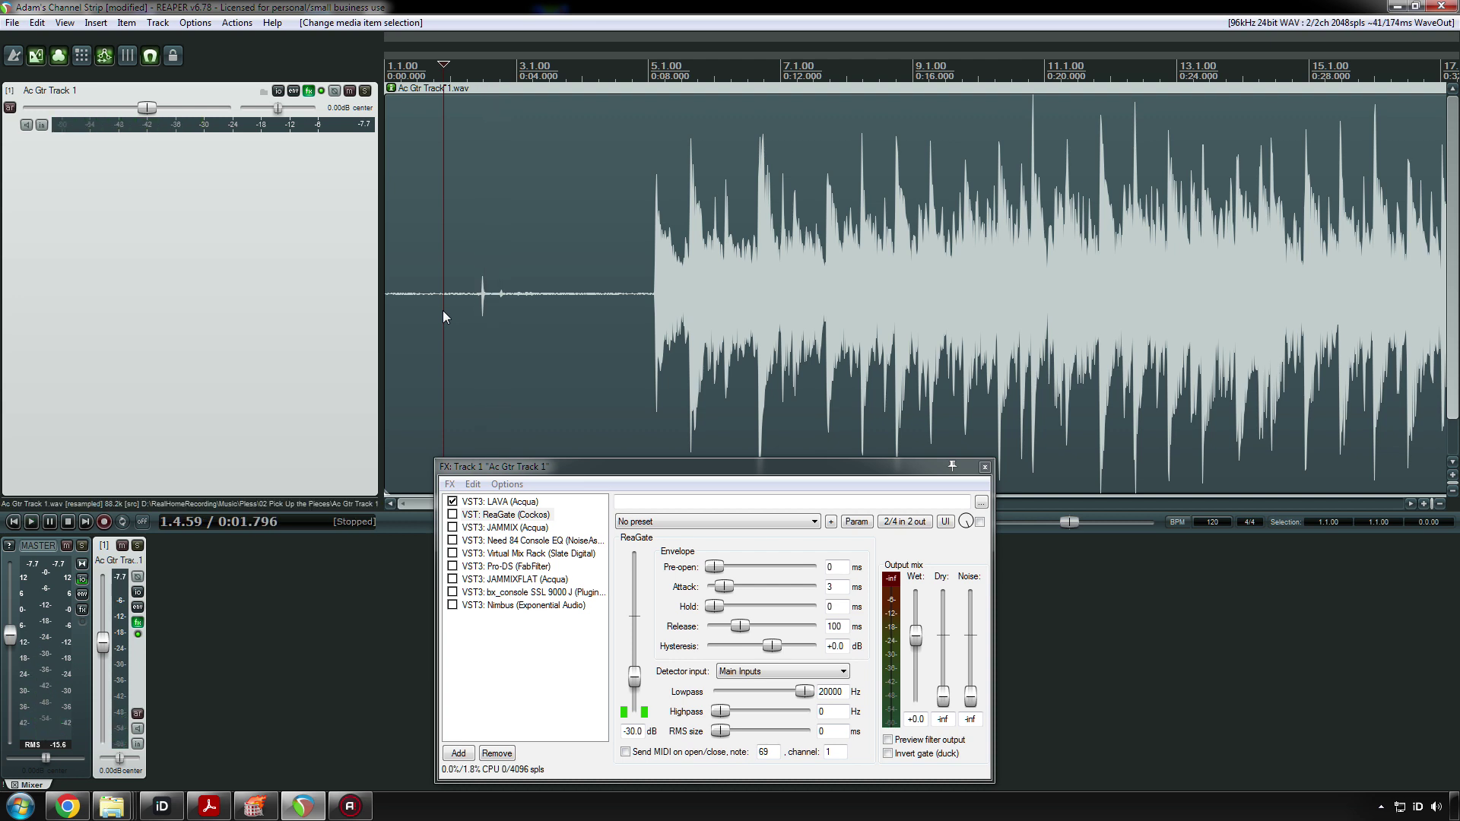
# - Move the effects window clear of the waveform and replay the intro noise from 1.4.04
pyautogui.click(463, 305)
pyautogui.click(449, 317)
pyautogui.moveTo(542, 473); pyautogui.dragTo(825, 443)
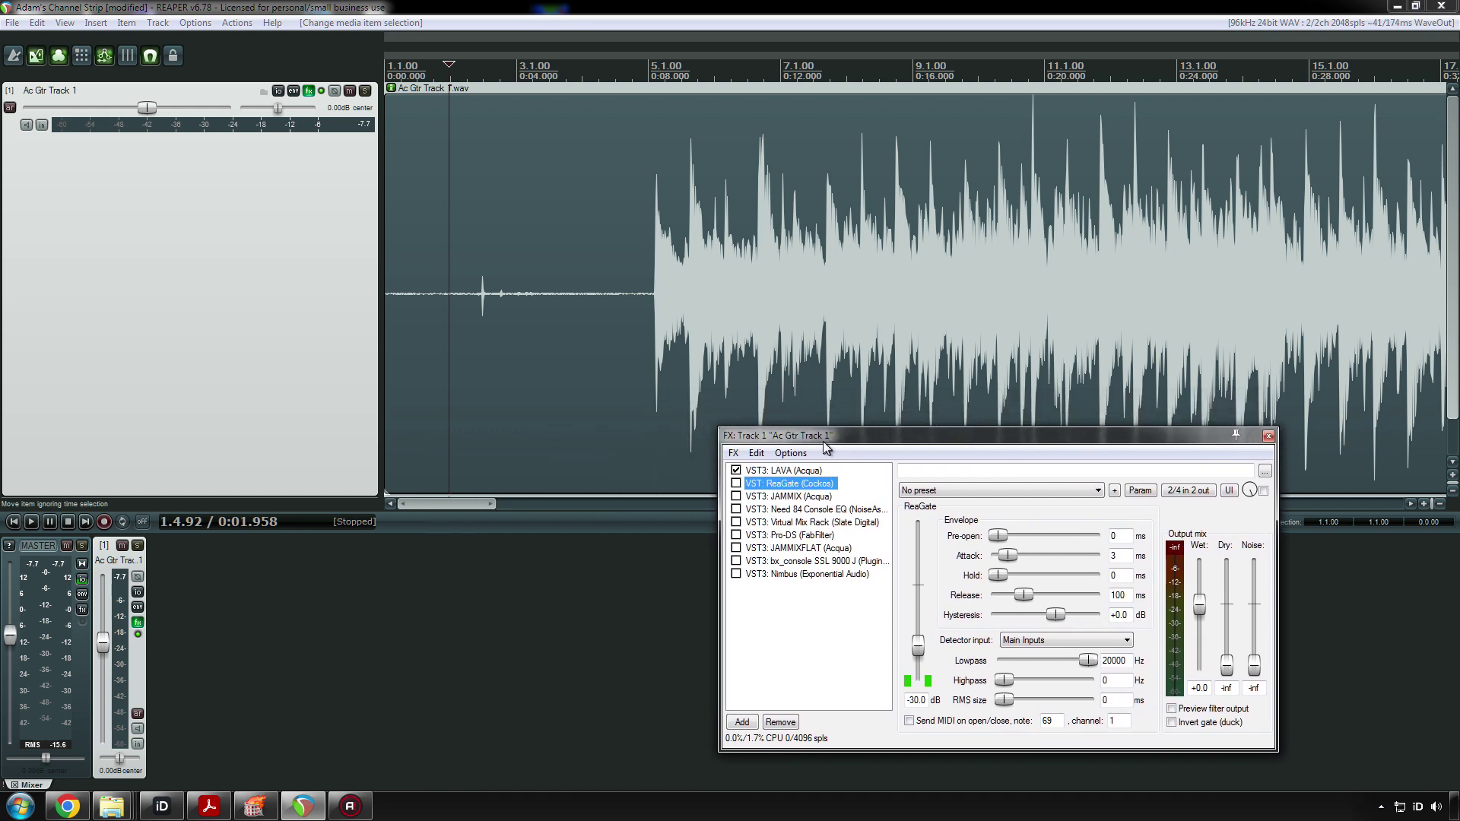
pyautogui.click(399, 314)
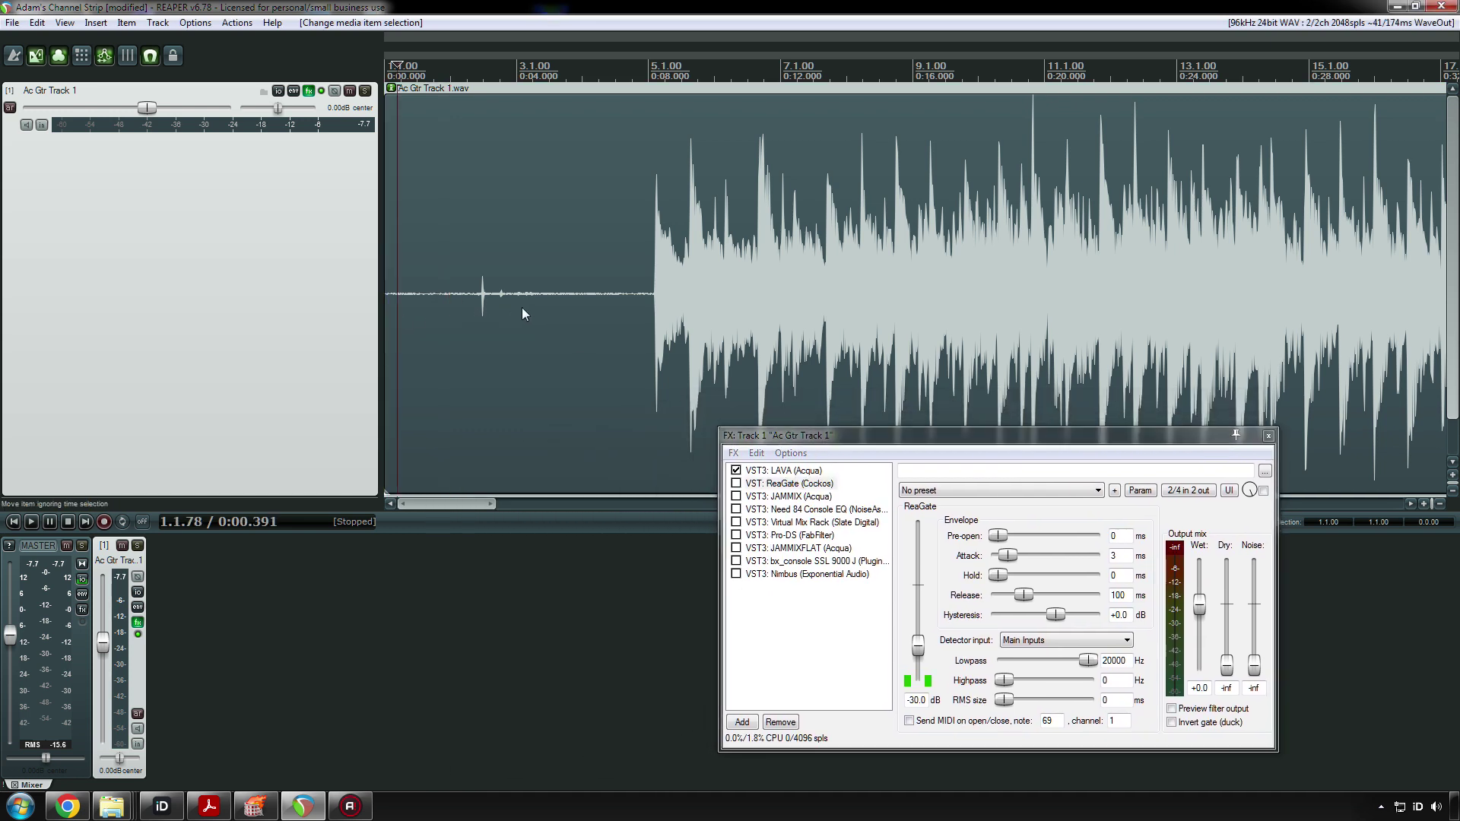
pyautogui.click(434, 312)
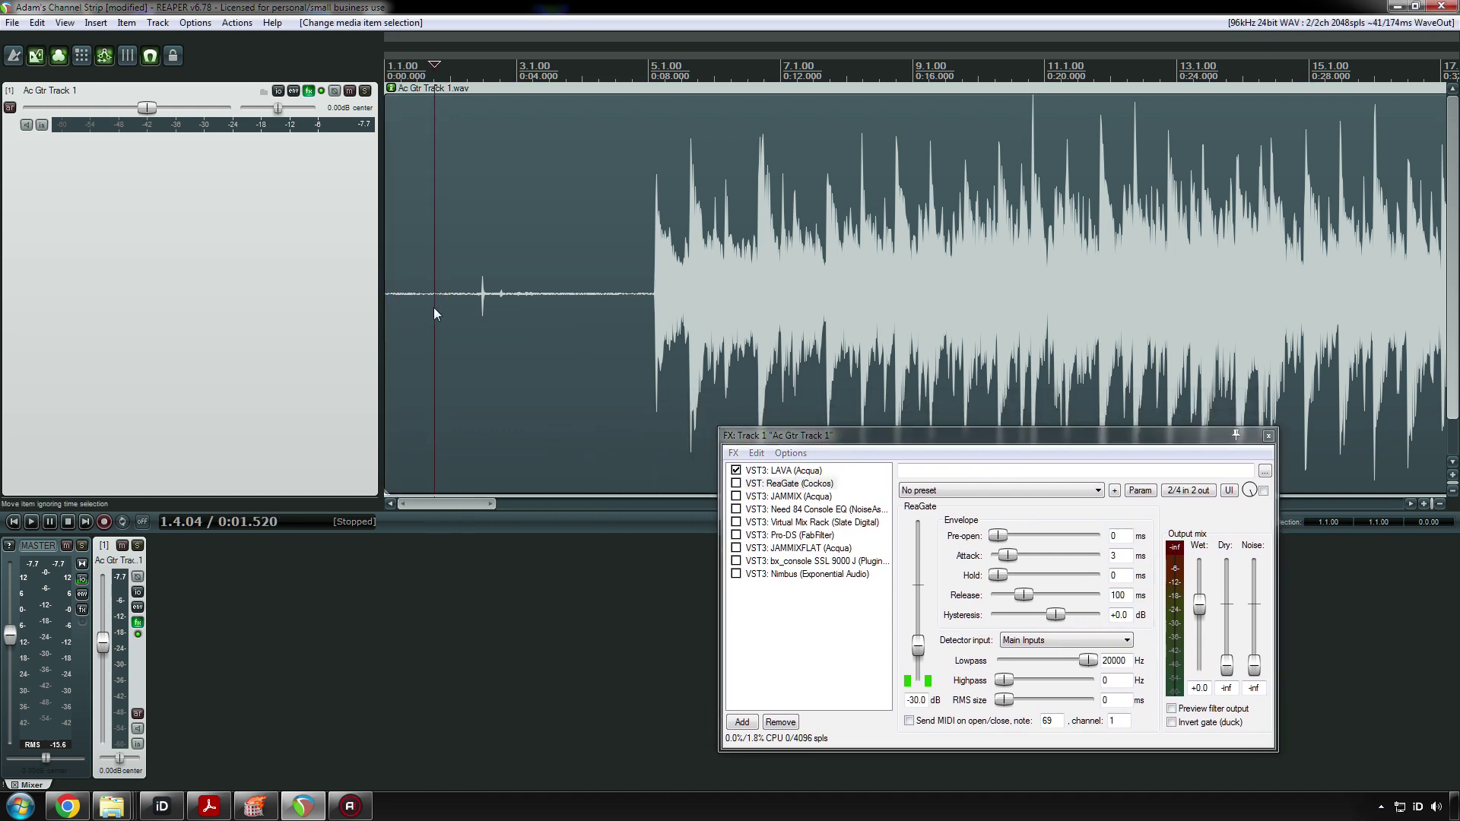
pyautogui.press('space')
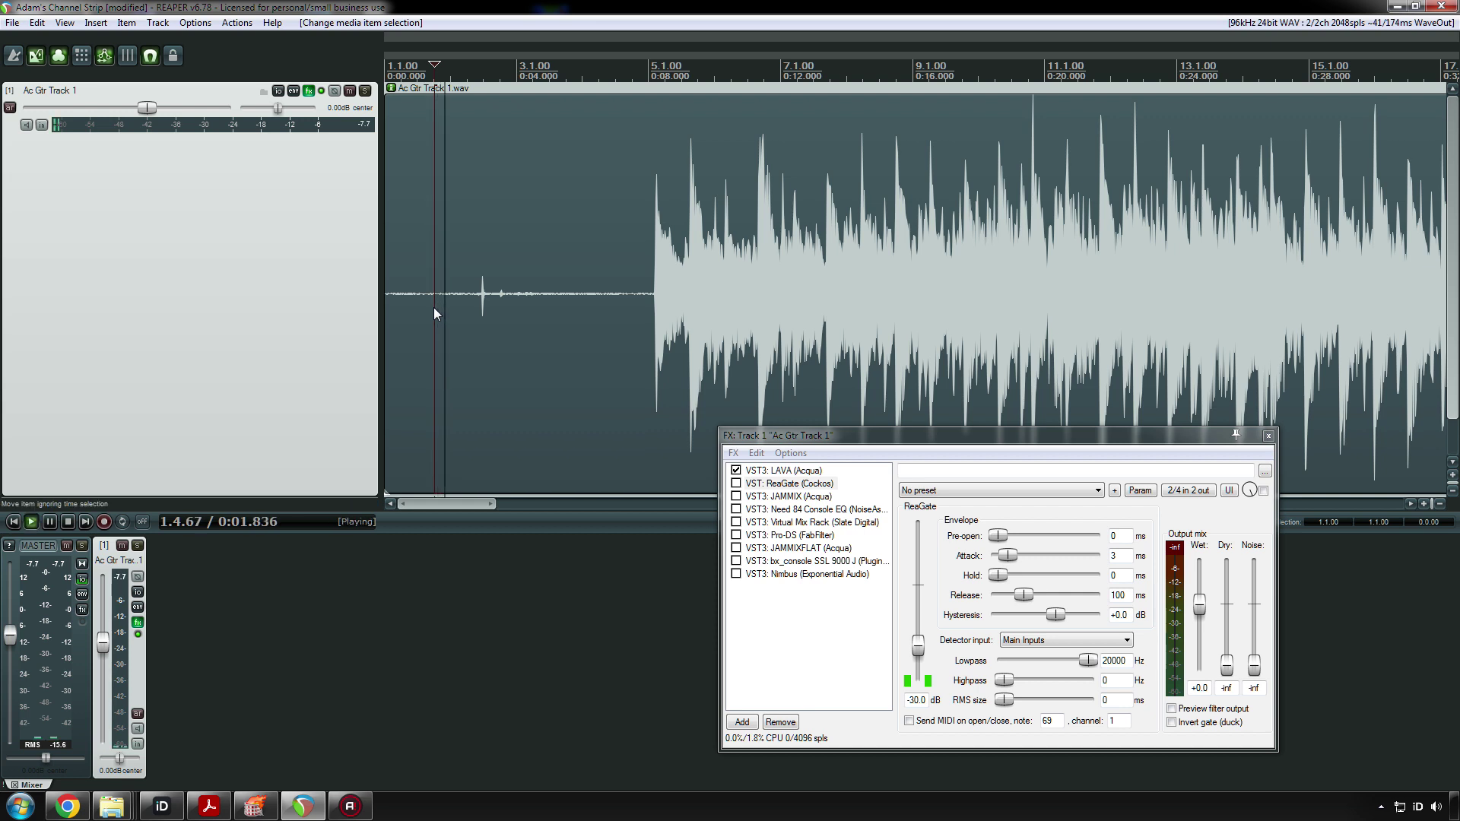
# - Stop playback, enable ReaGate after LAVA, shift the effects window aside, and raise the gate threshold to -27.1 dB
pyautogui.press('space')
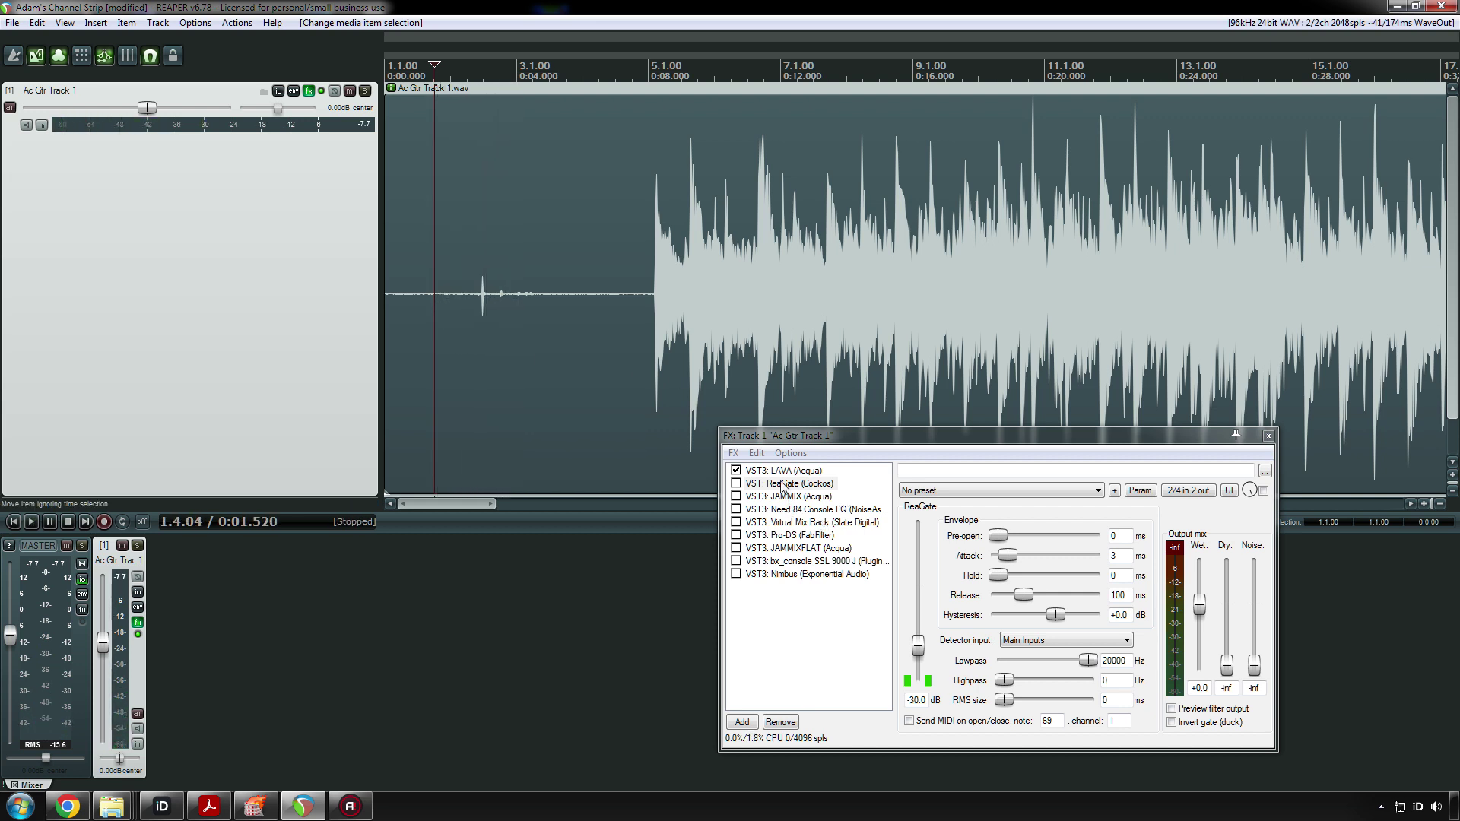
pyautogui.click(744, 483)
pyautogui.click(736, 484)
pyautogui.moveTo(849, 445); pyautogui.dragTo(789, 429)
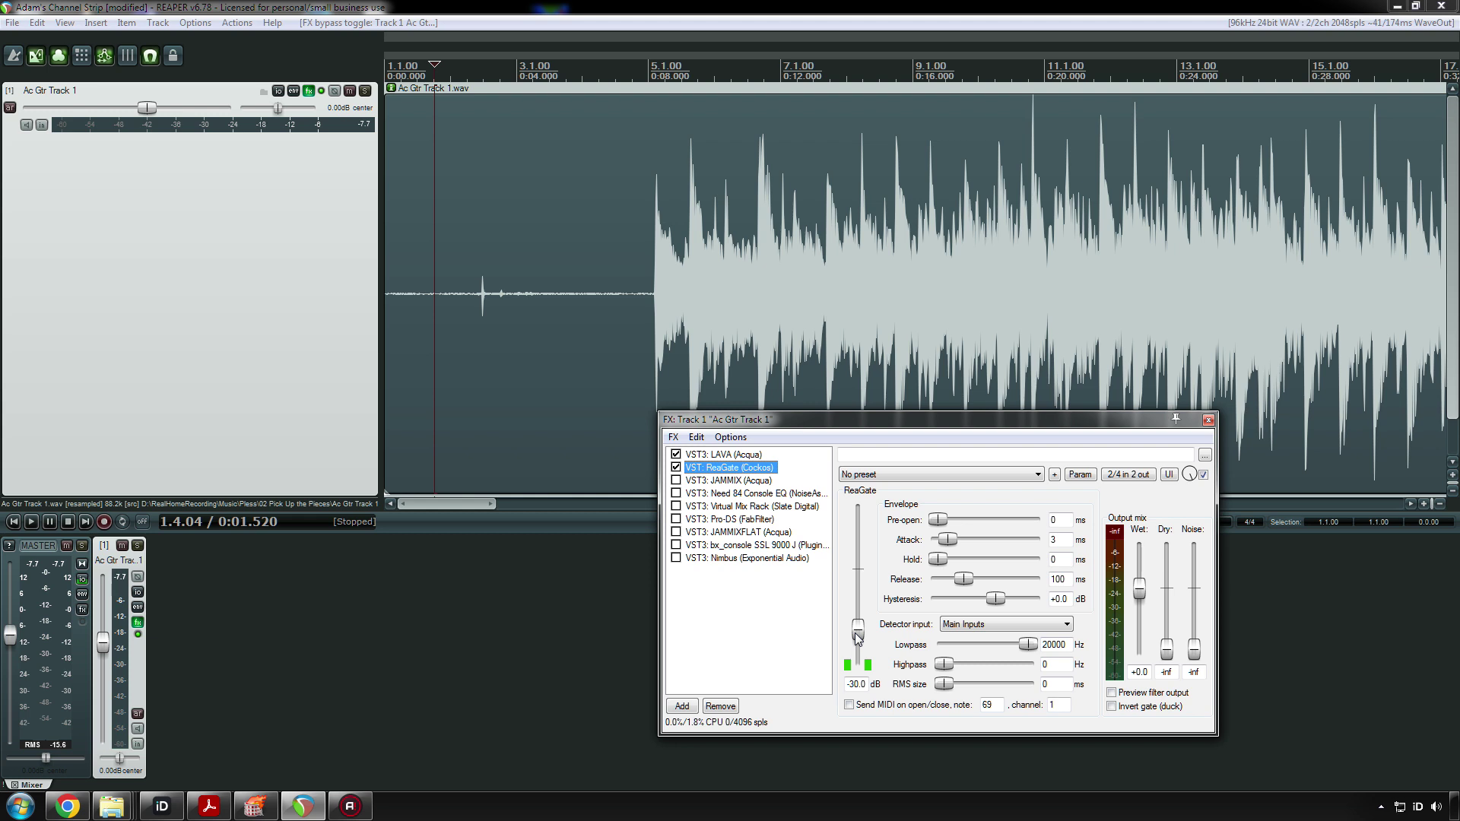
pyautogui.scroll(2, 858, 637)
# - Set the play cursor at 2.2.02, just before the noise spike in the guitar's intro, and audition it briefly
pyautogui.click(469, 307)
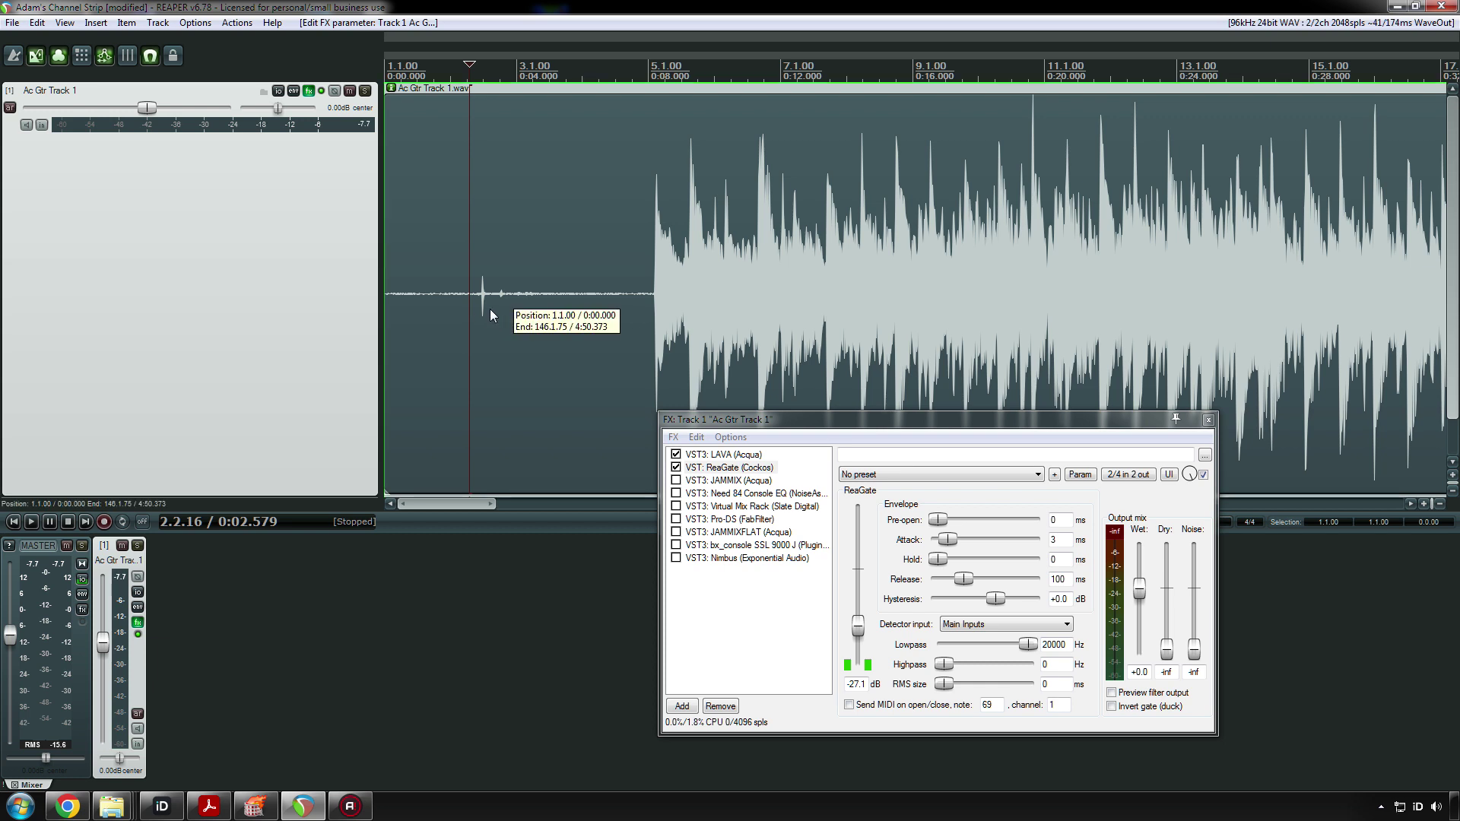
pyautogui.click(474, 307)
pyautogui.click(497, 310)
pyautogui.click(514, 309)
pyautogui.click(462, 310)
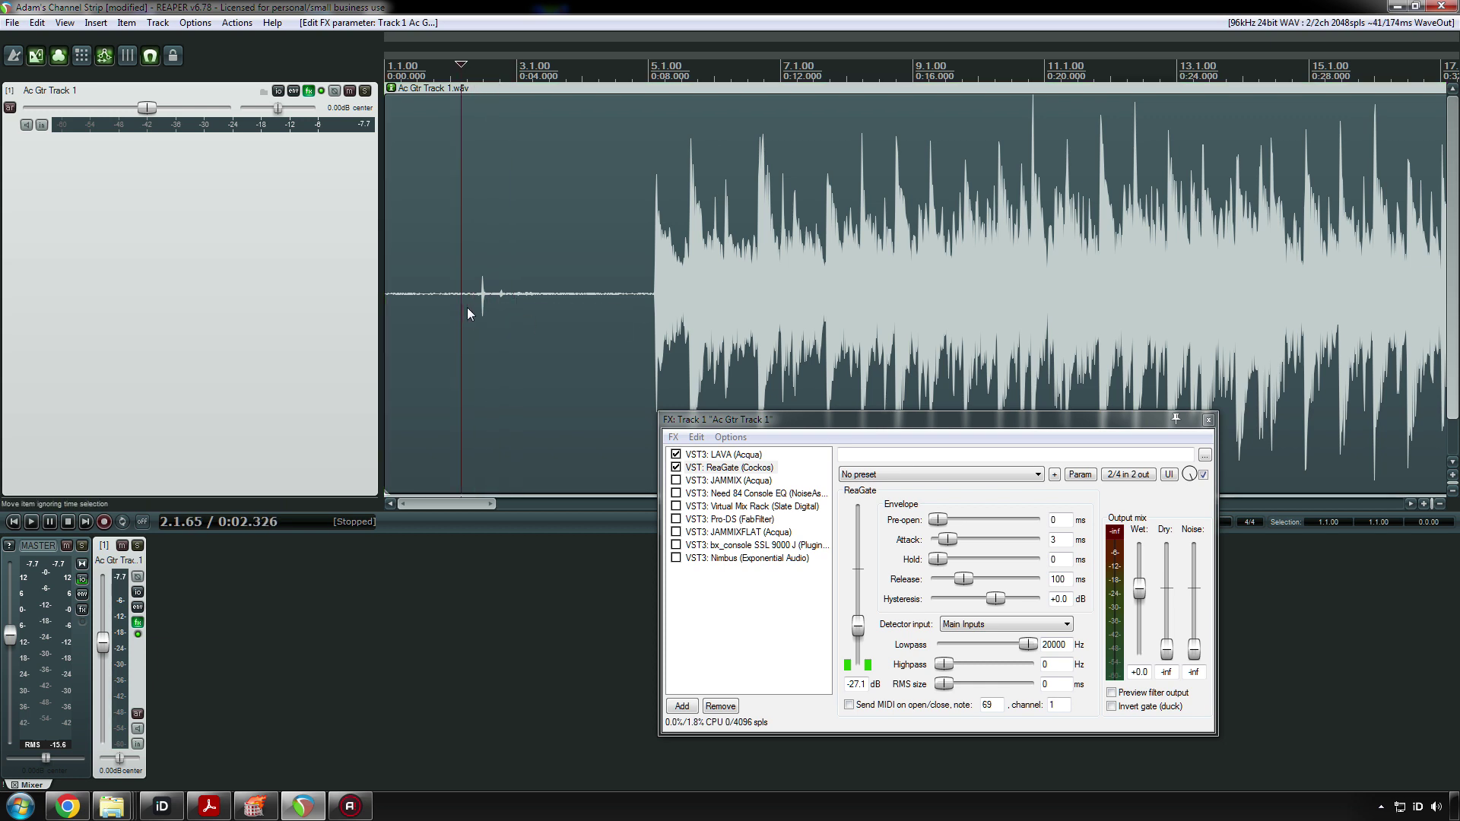
pyautogui.click(474, 310)
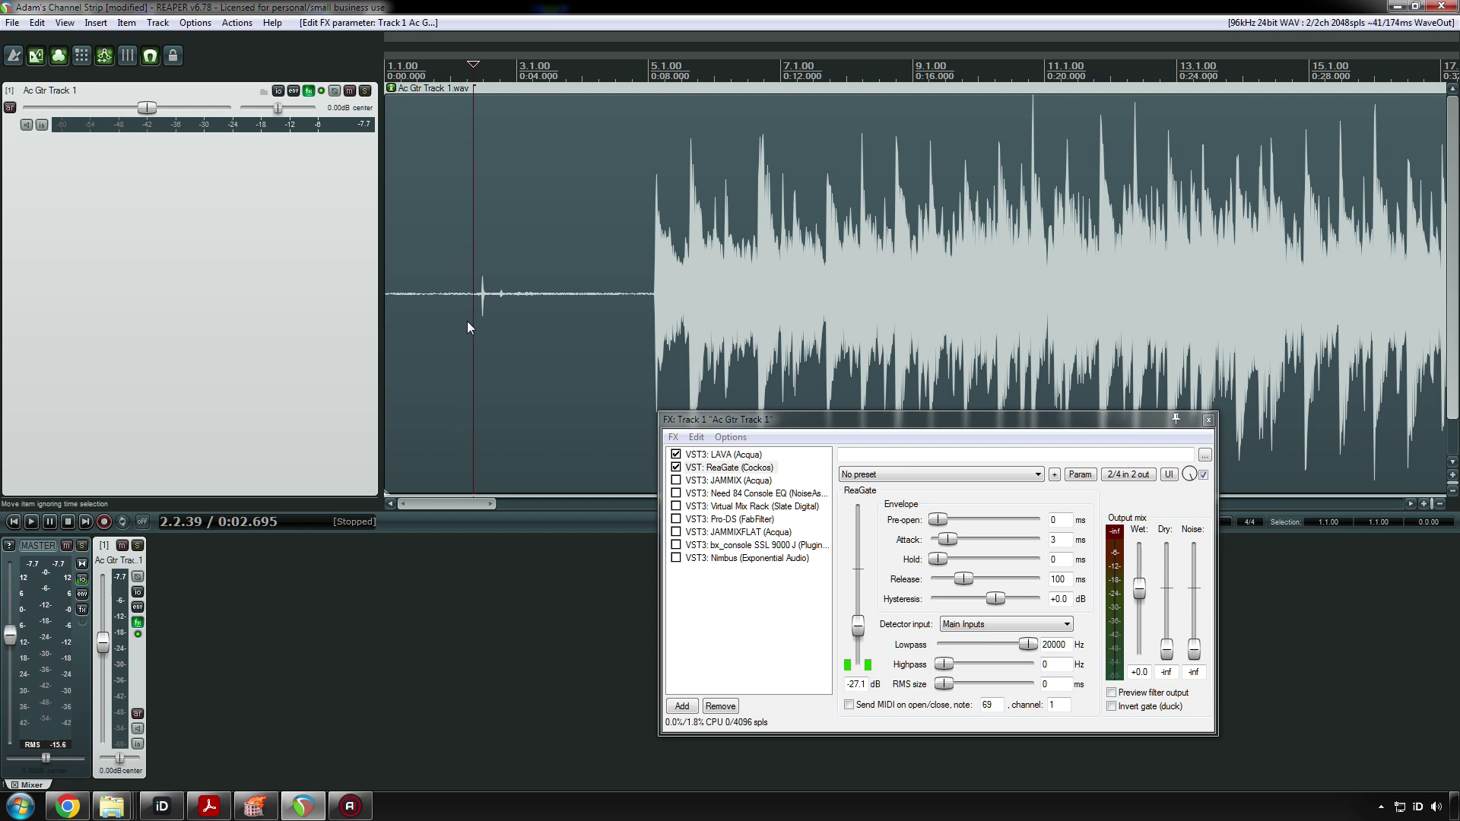
pyautogui.click(467, 307)
pyautogui.press('space')
pyautogui.press('space')
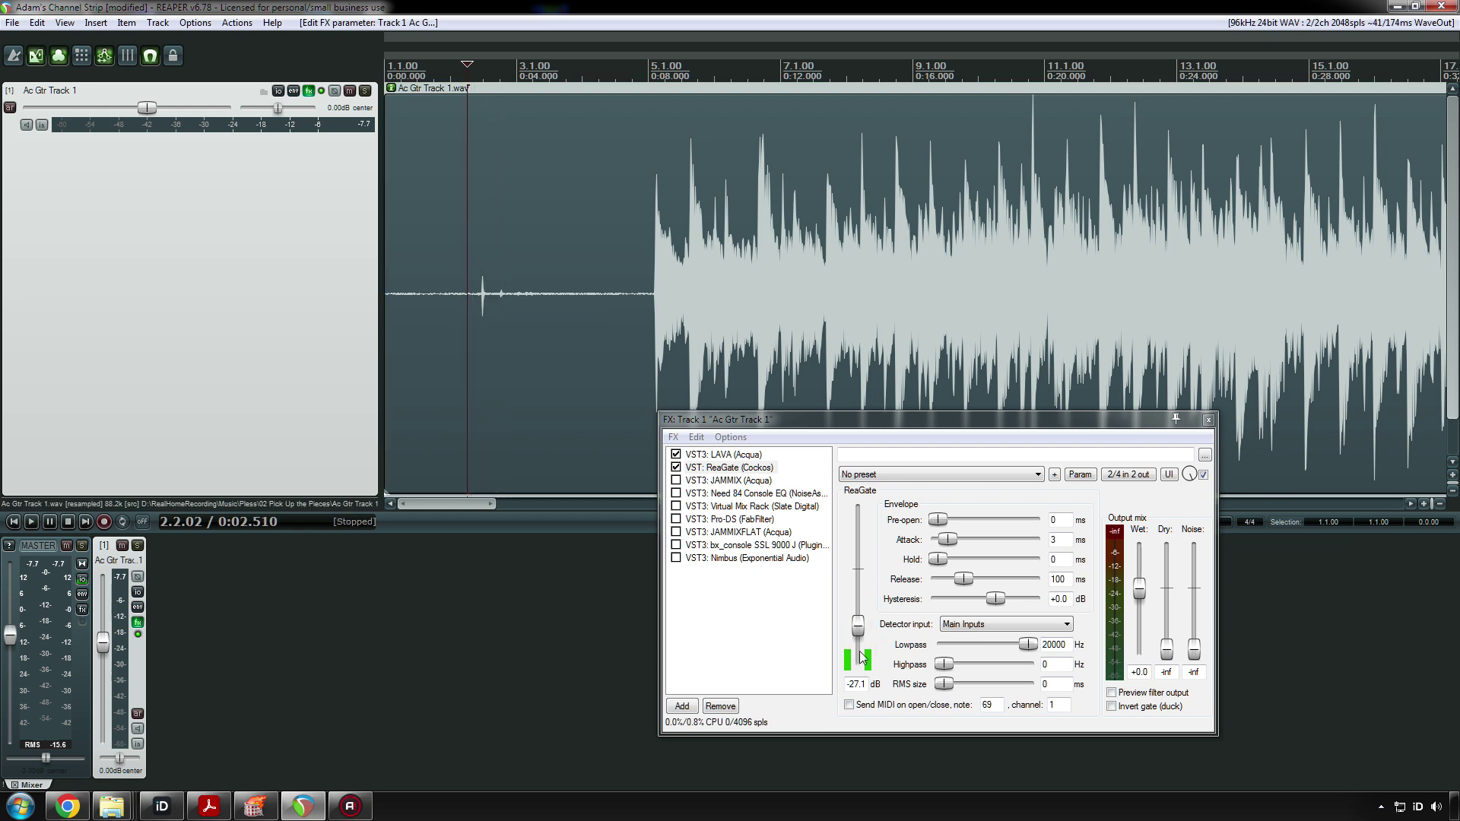
# - Lower the ReaGate threshold to -64.9 dB and play the noise spike from 2.2.02
pyautogui.moveTo(857, 629); pyautogui.dragTo(863, 654)
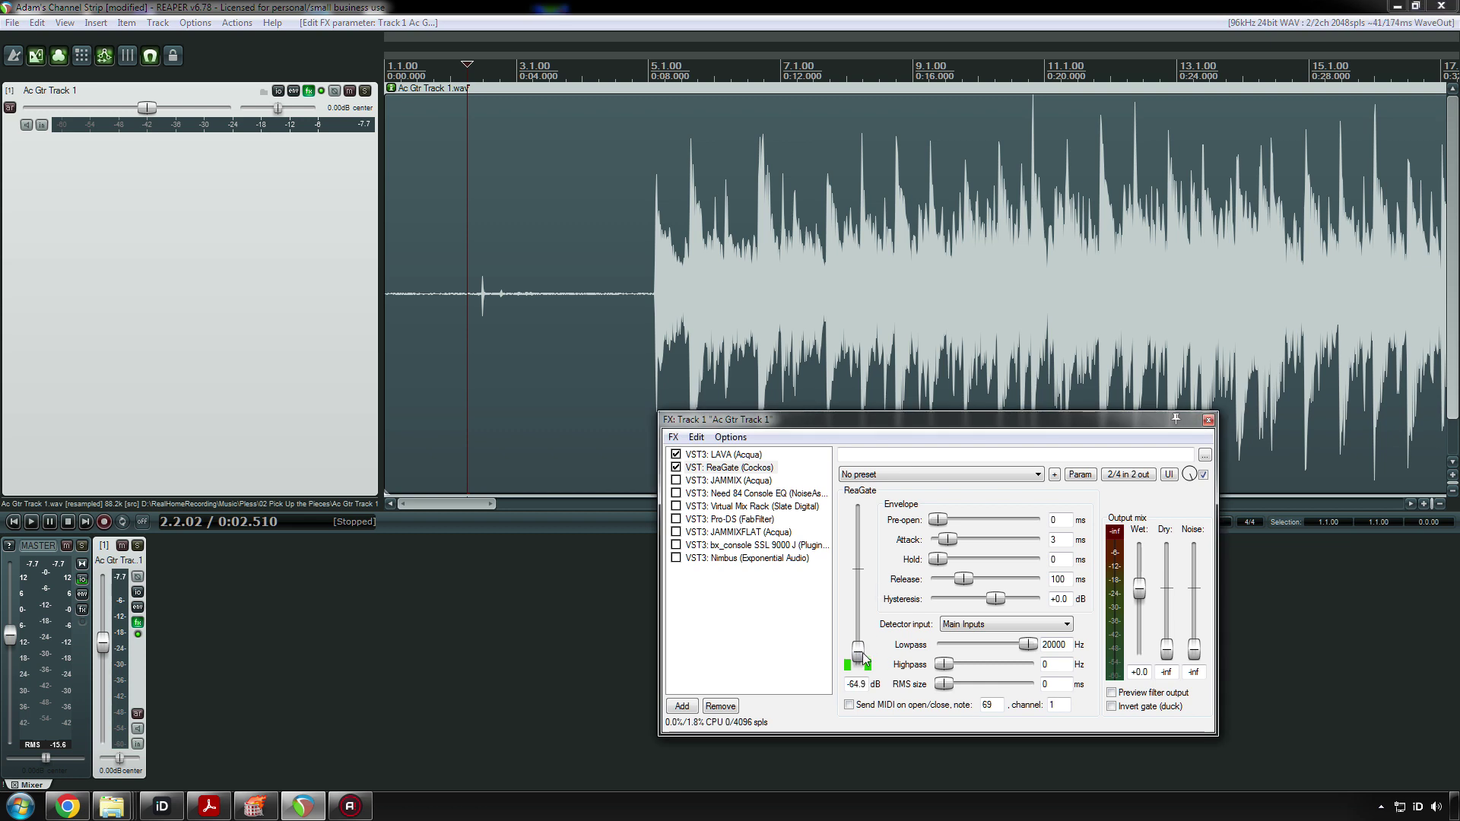
pyautogui.press('space')
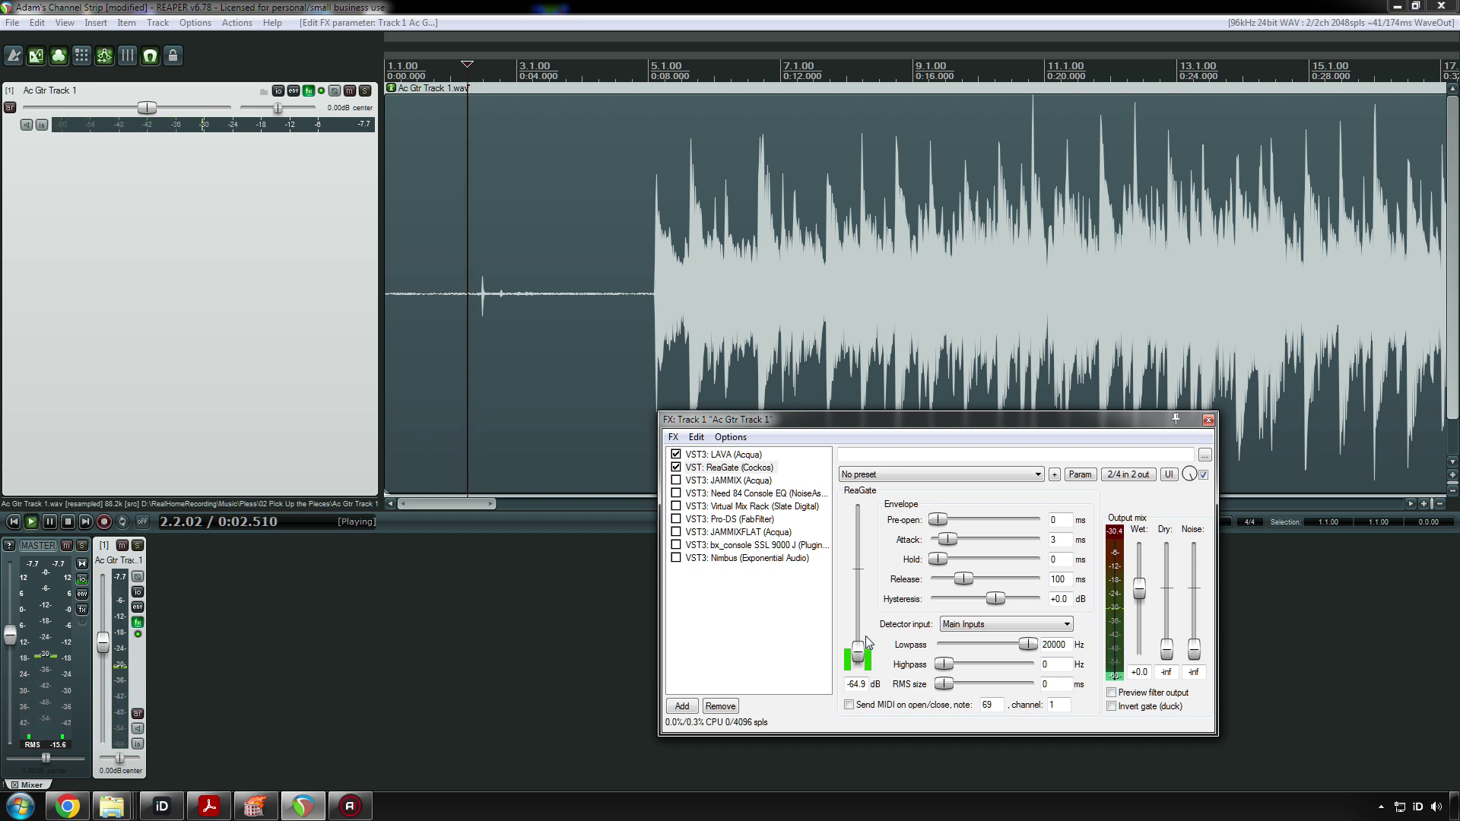
pyautogui.press('space')
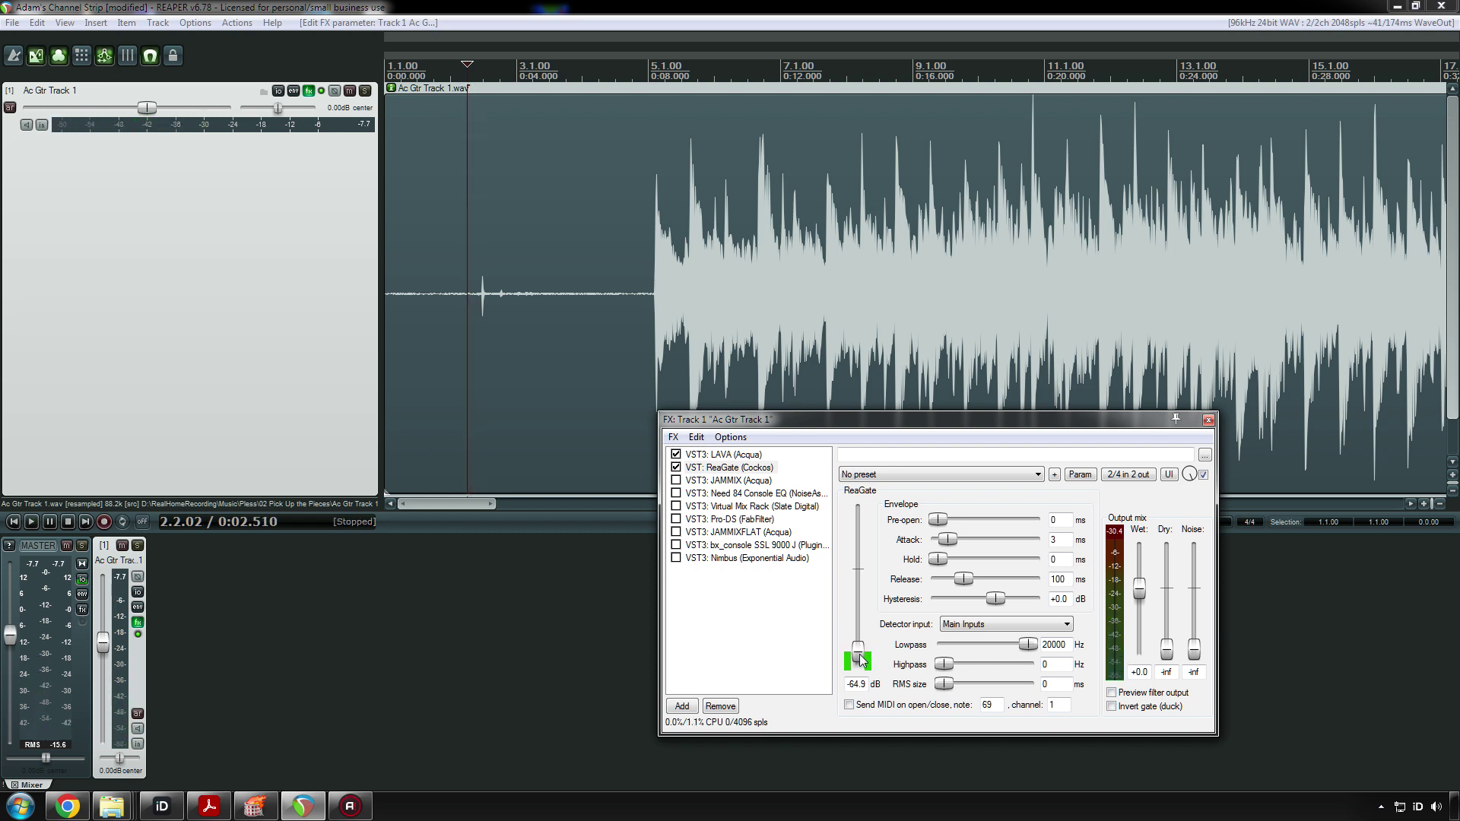
# - Raise the ReaGate threshold gradually to -30.4 dB, replaying the noise spike from 2.2.02 between adjustments
pyautogui.scroll(3, 860, 656)
pyautogui.scroll(4, 865, 658)
pyautogui.press('space')
pyautogui.press('space')
pyautogui.press('space')
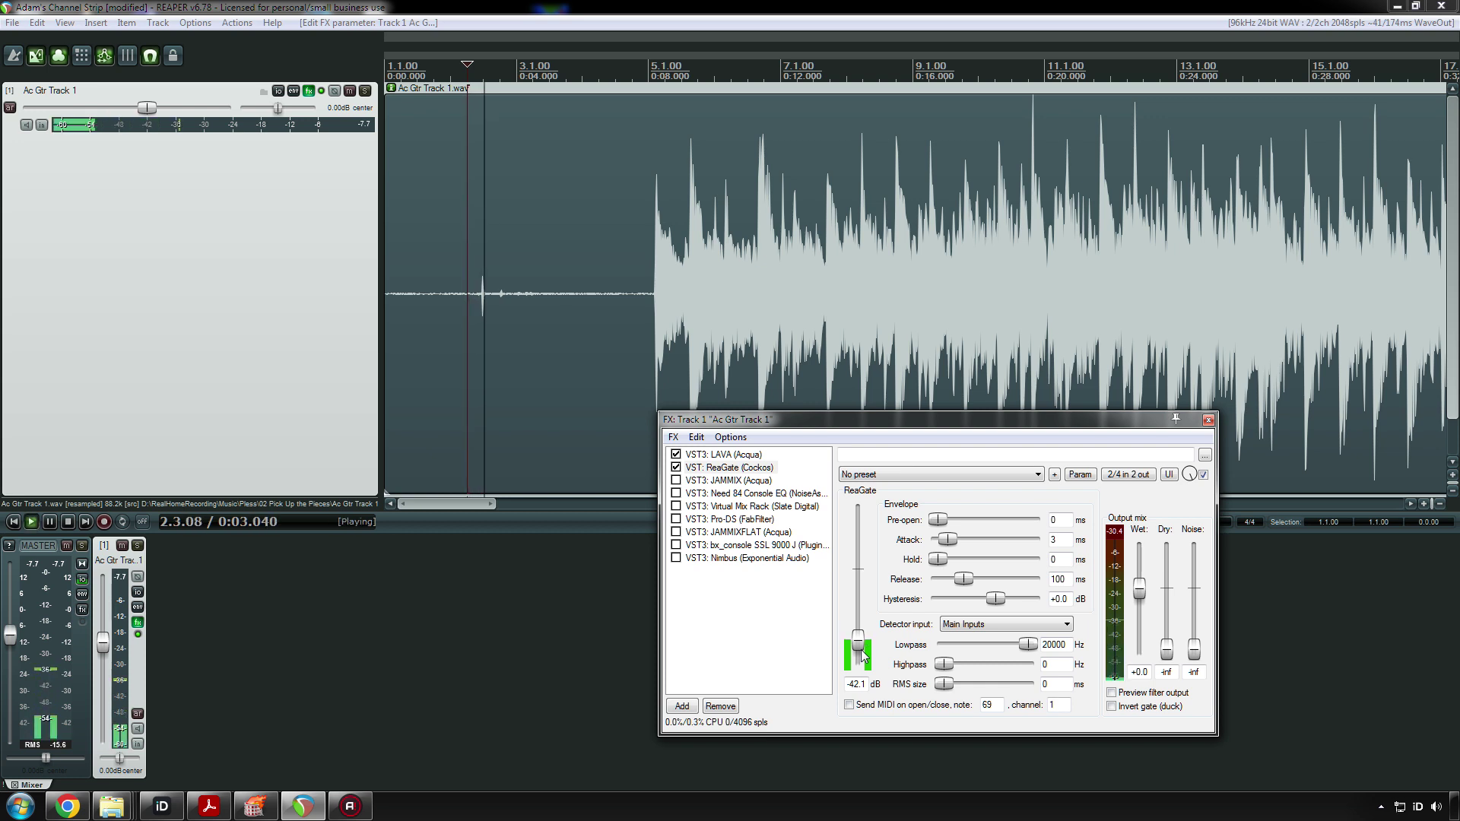
pyautogui.press('space')
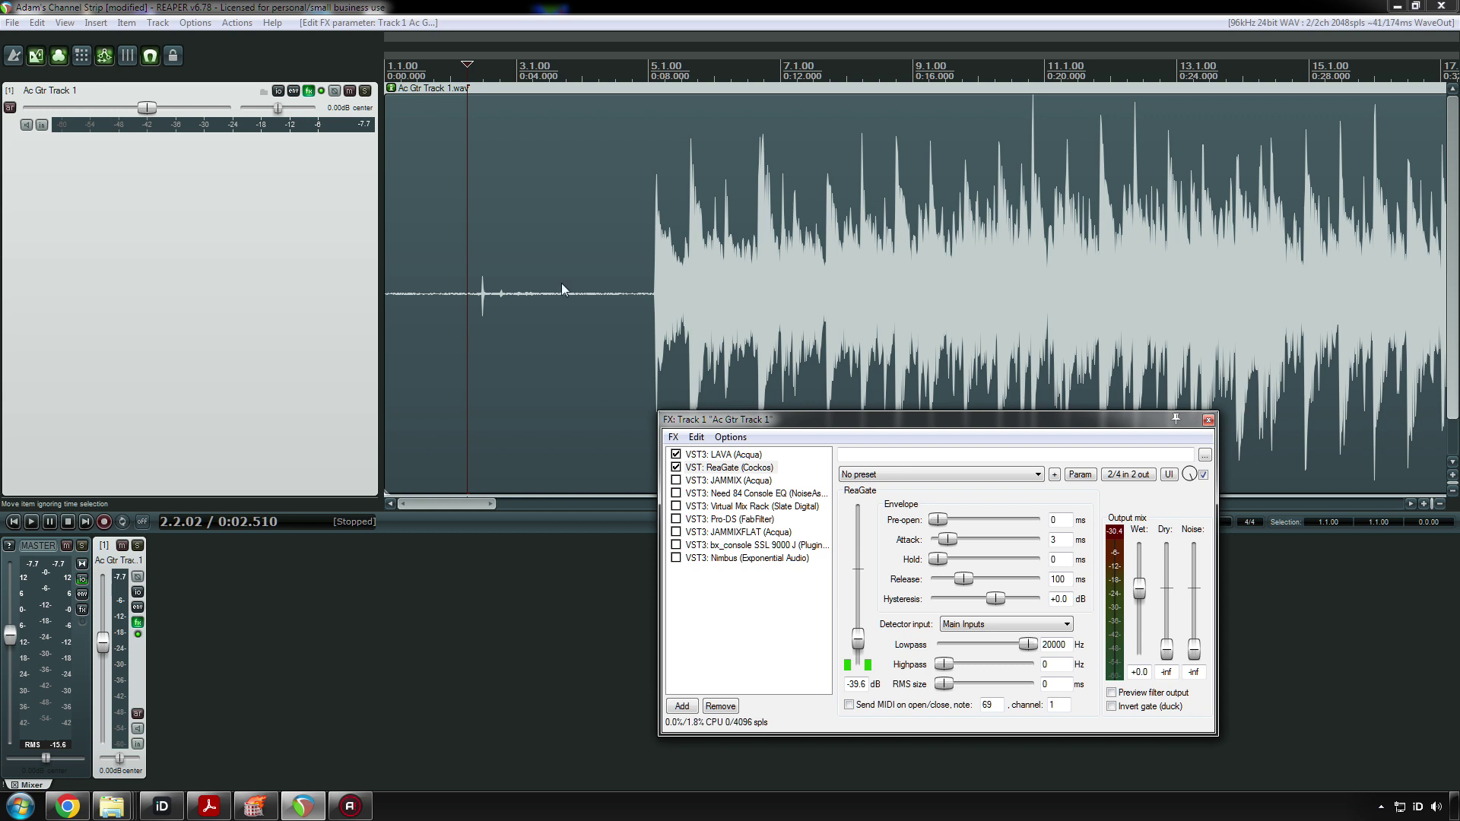
pyautogui.press('space')
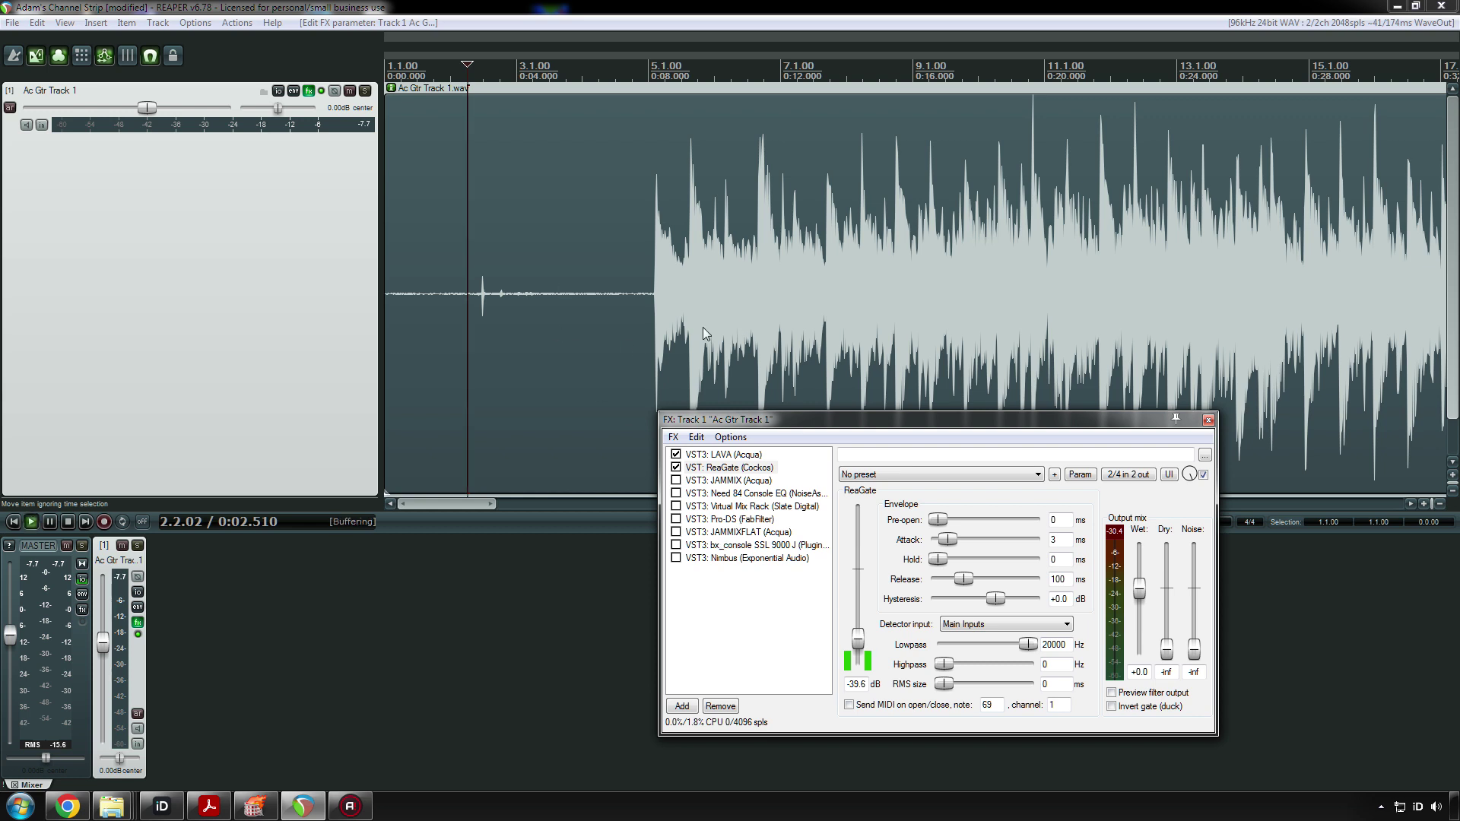
pyautogui.press('space')
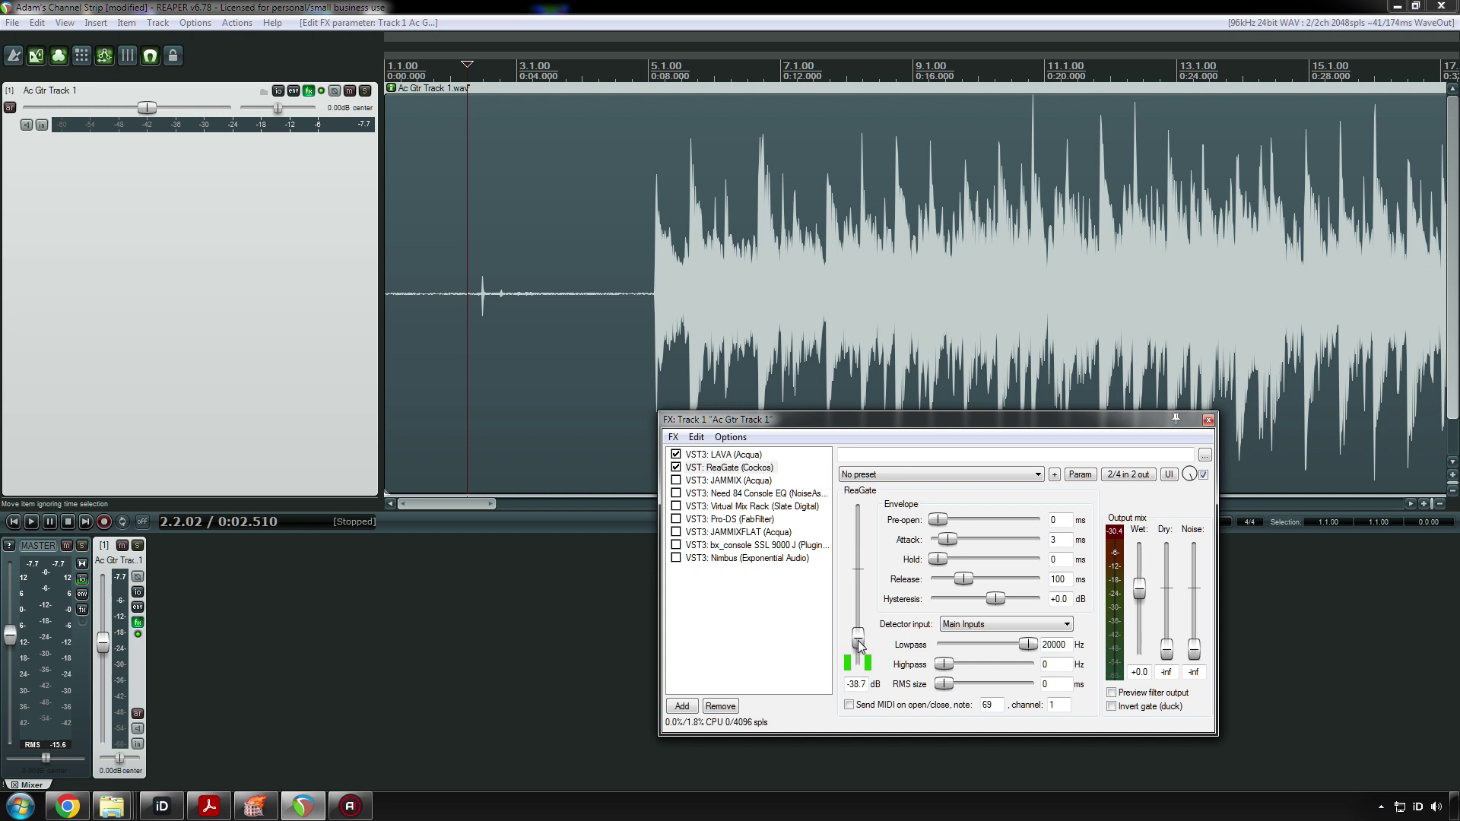
pyautogui.press('space')
pyautogui.press('space')
pyautogui.press('space')
pyautogui.press('space')
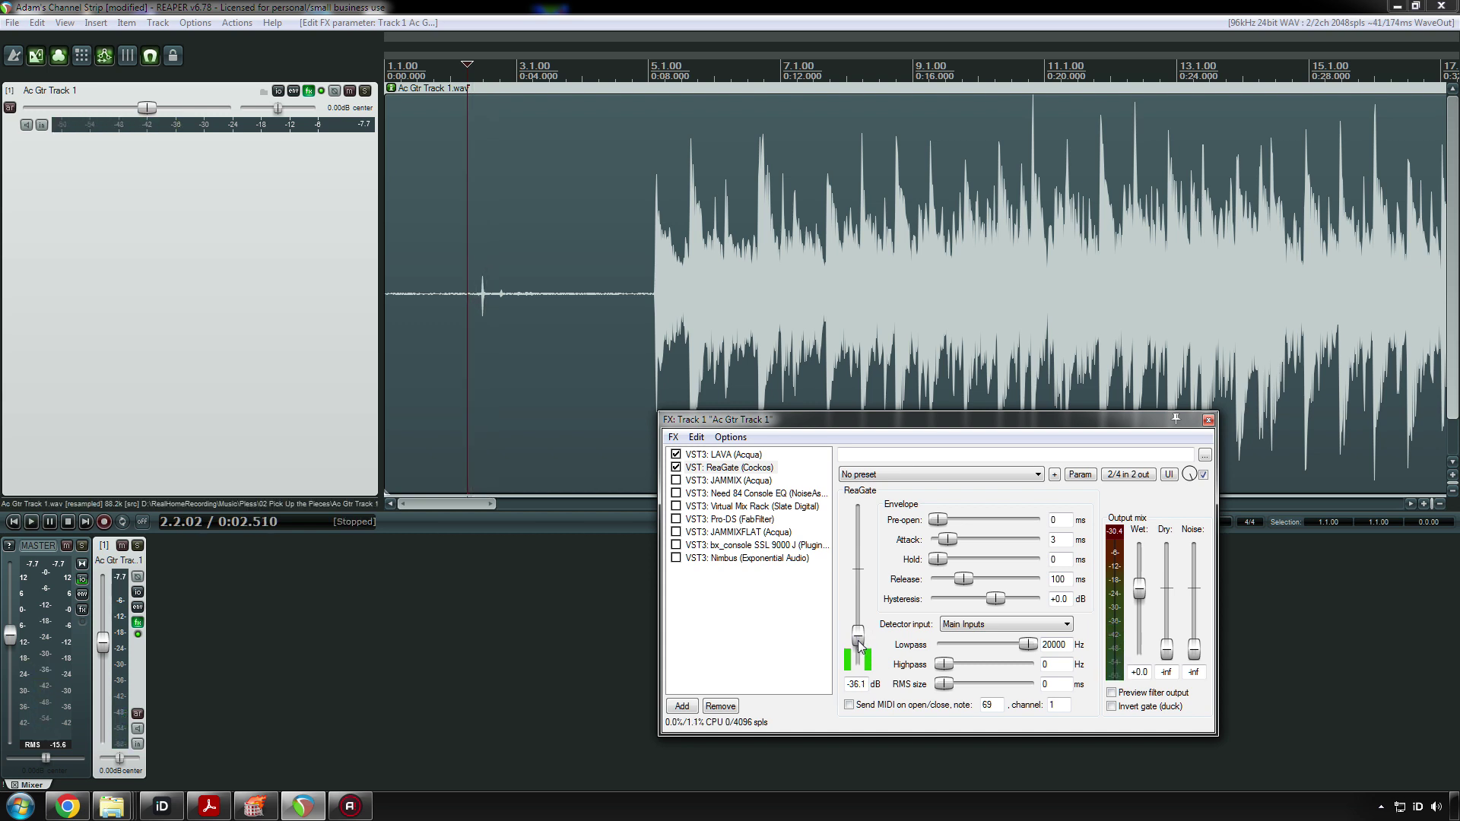
pyautogui.press('space')
pyautogui.press('space')
pyautogui.press('space')
pyautogui.press('space')
pyautogui.press('space')
pyautogui.press('space')
pyautogui.press('space')
pyautogui.press('space')
pyautogui.press('space')
pyautogui.press('space')
pyautogui.press('space')
pyautogui.press('space')
pyautogui.press('space')
pyautogui.press('space')
pyautogui.press('space')
pyautogui.press('space')
pyautogui.press('space')
pyautogui.press('space')
pyautogui.press('space')
pyautogui.press('space')
# - Return to the project start, bypass ReaGate, reset the track's peak reading, and play the intro noise ungated
pyautogui.click(519, 296)
pyautogui.press('Home')
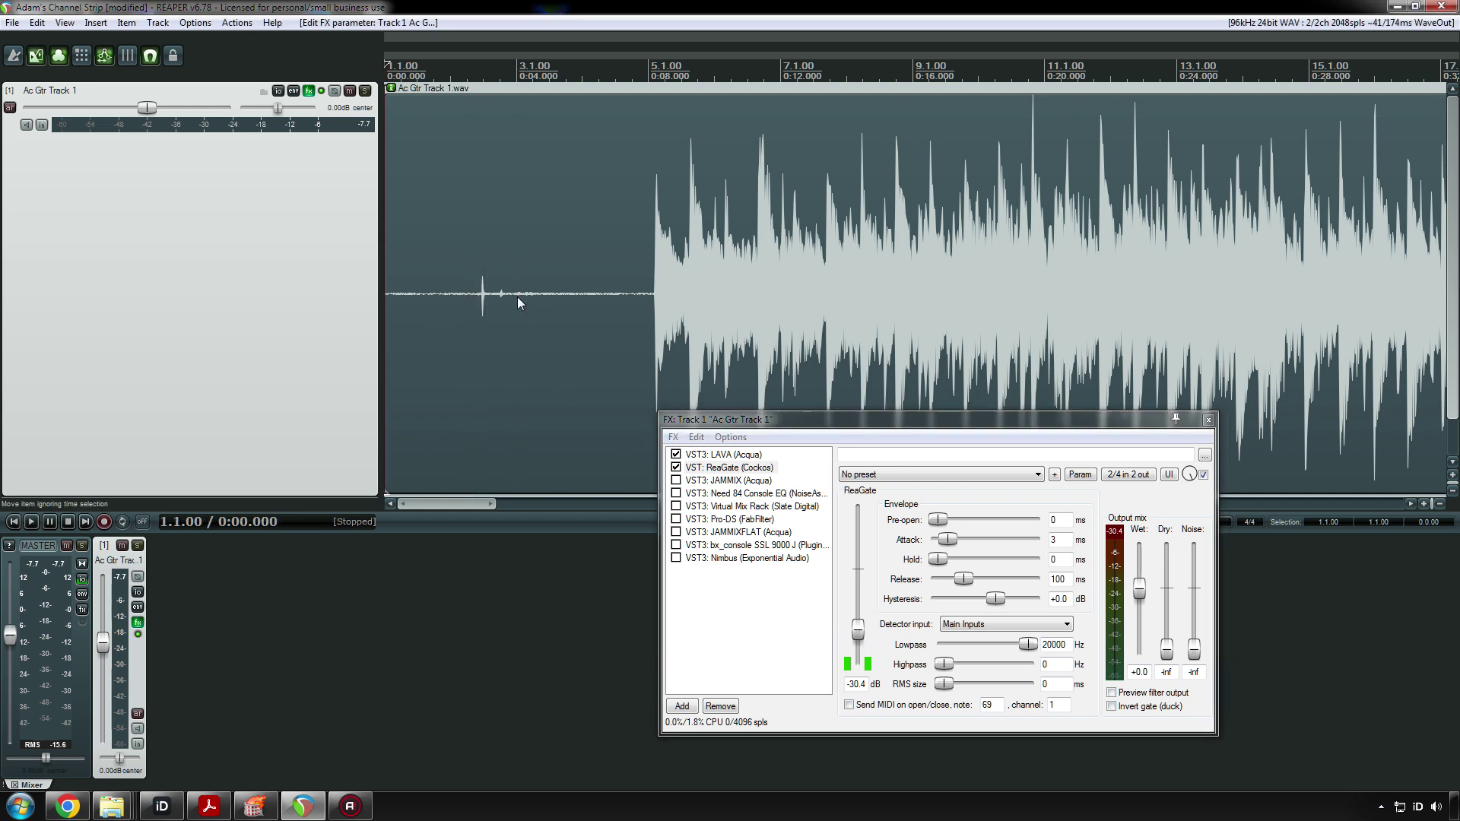
pyautogui.click(675, 468)
pyautogui.click(373, 132)
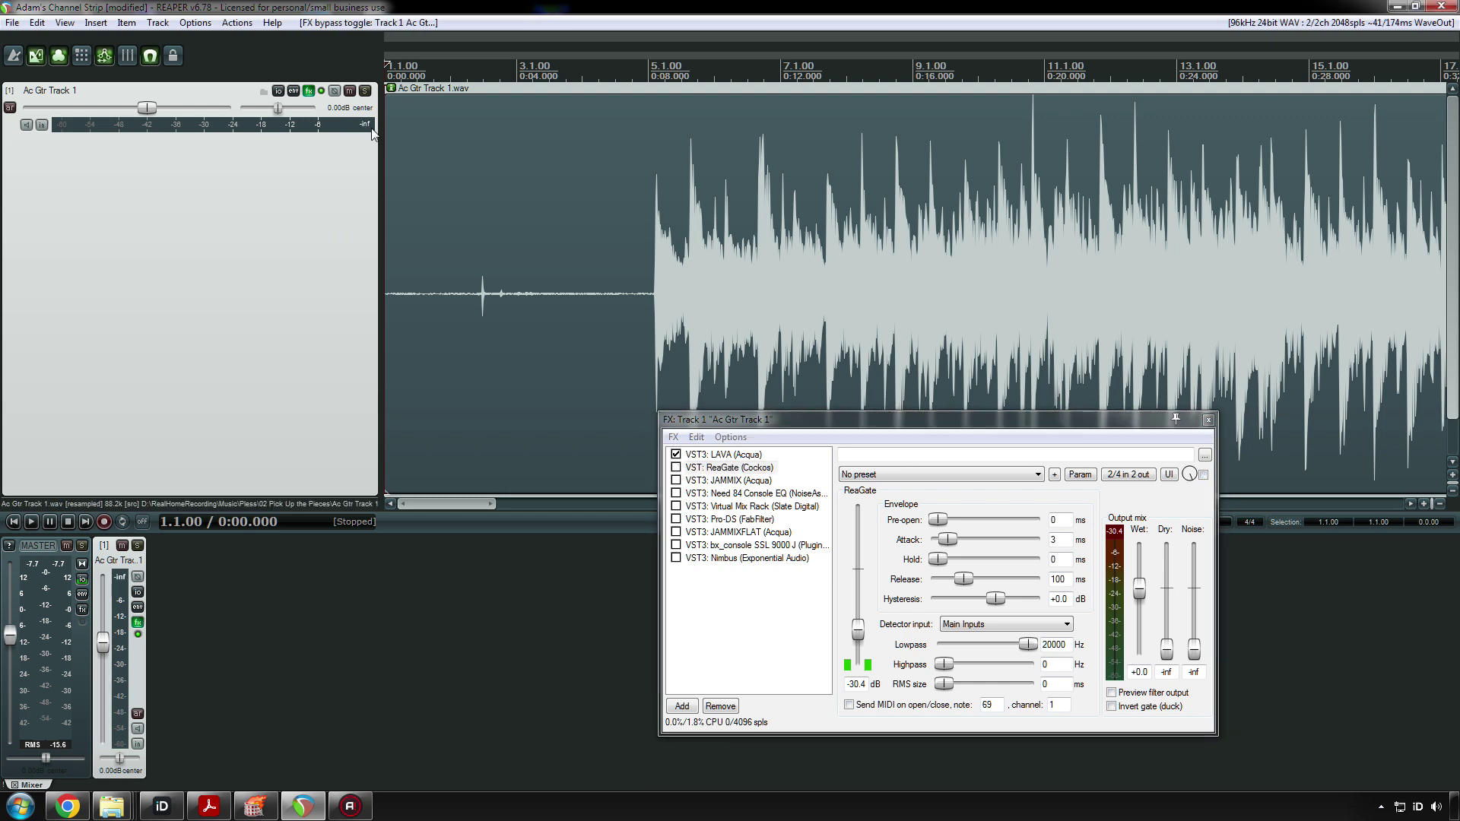
pyautogui.press('space')
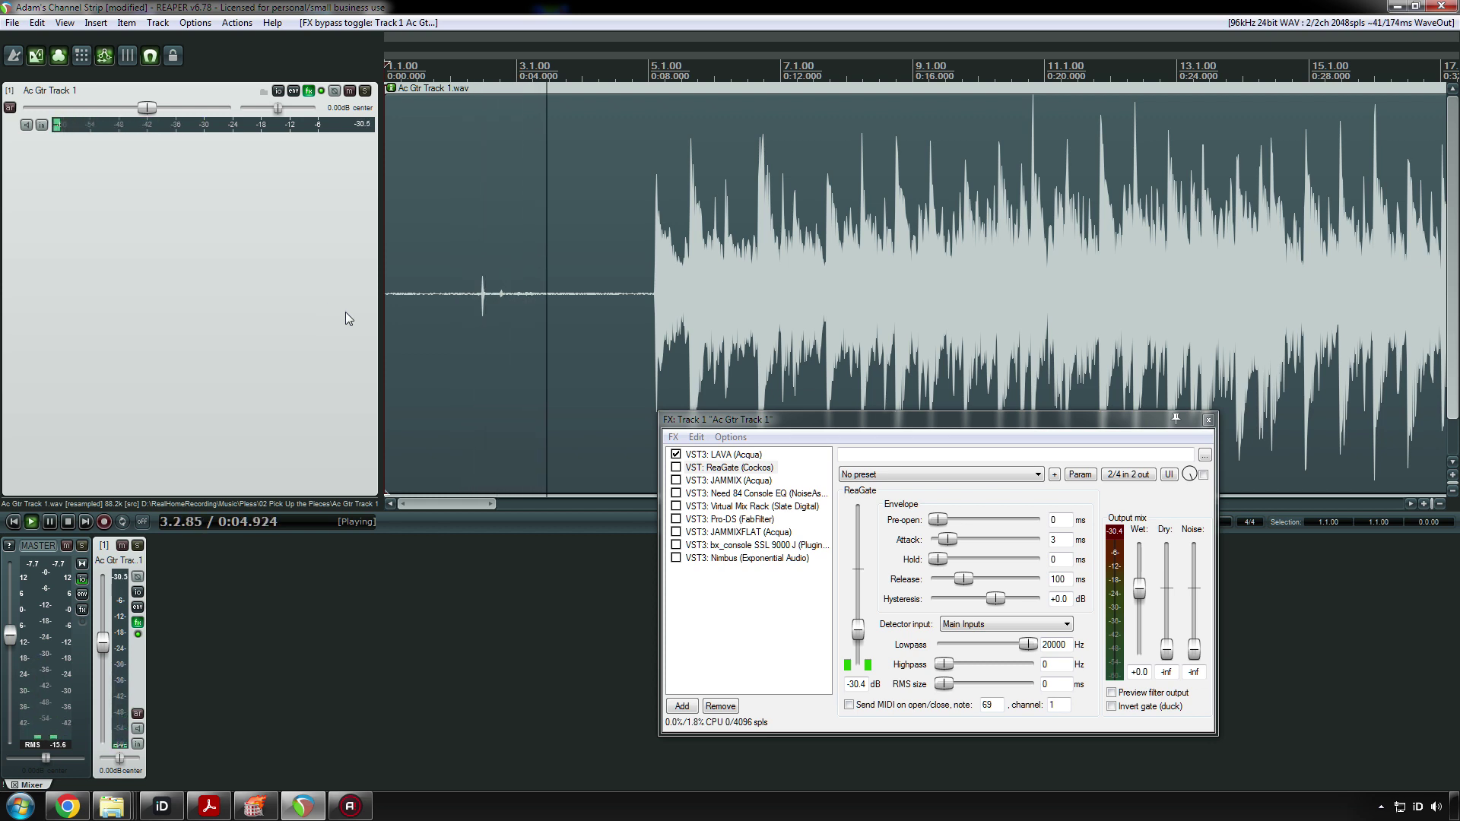
pyautogui.press('space')
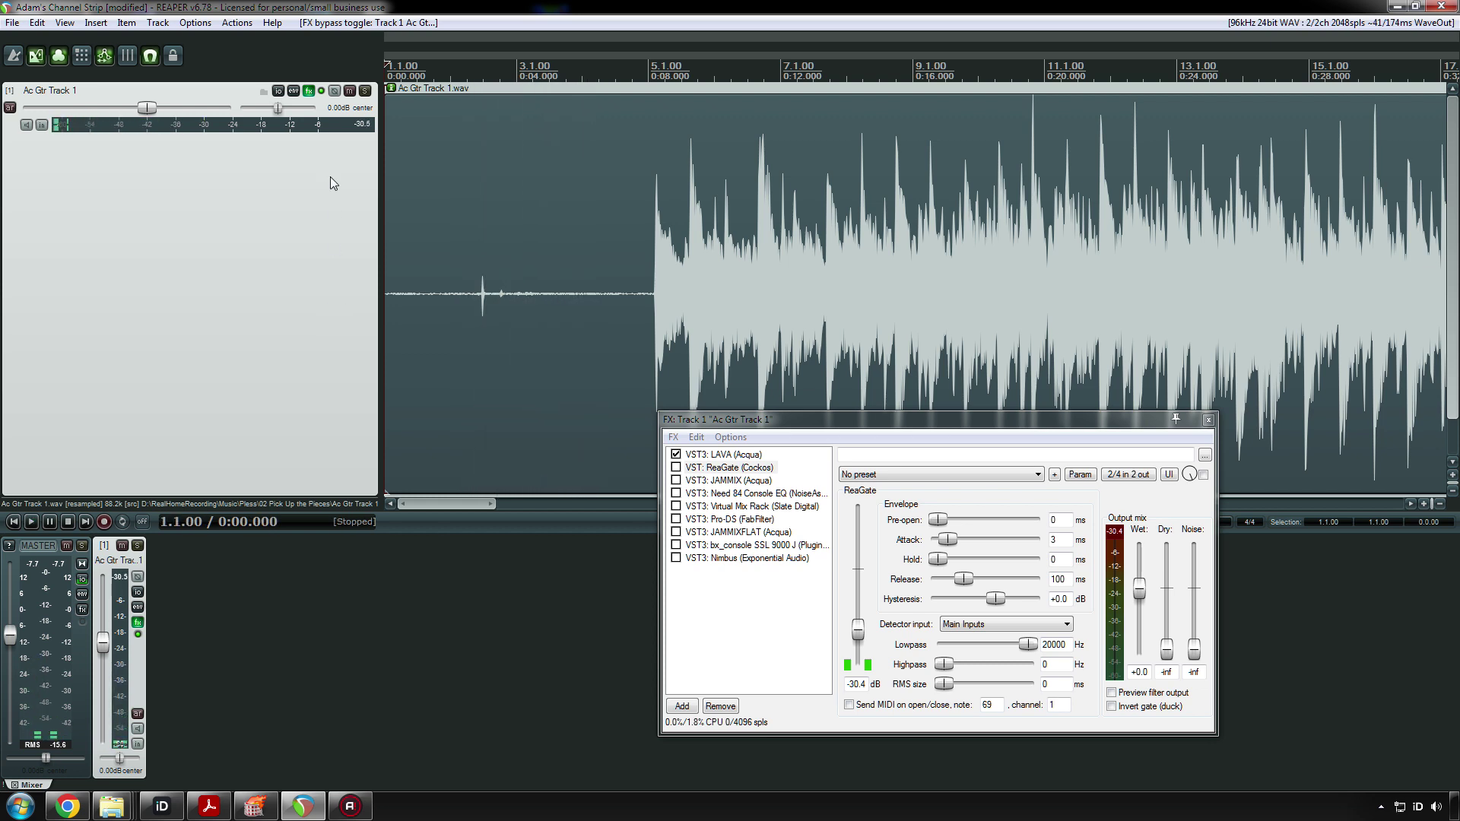
# - Reset the track's peak reading, re-enable ReaGate, and play from the project start past the guitar's entry
pyautogui.click(372, 126)
pyautogui.click(676, 467)
pyautogui.press('space')
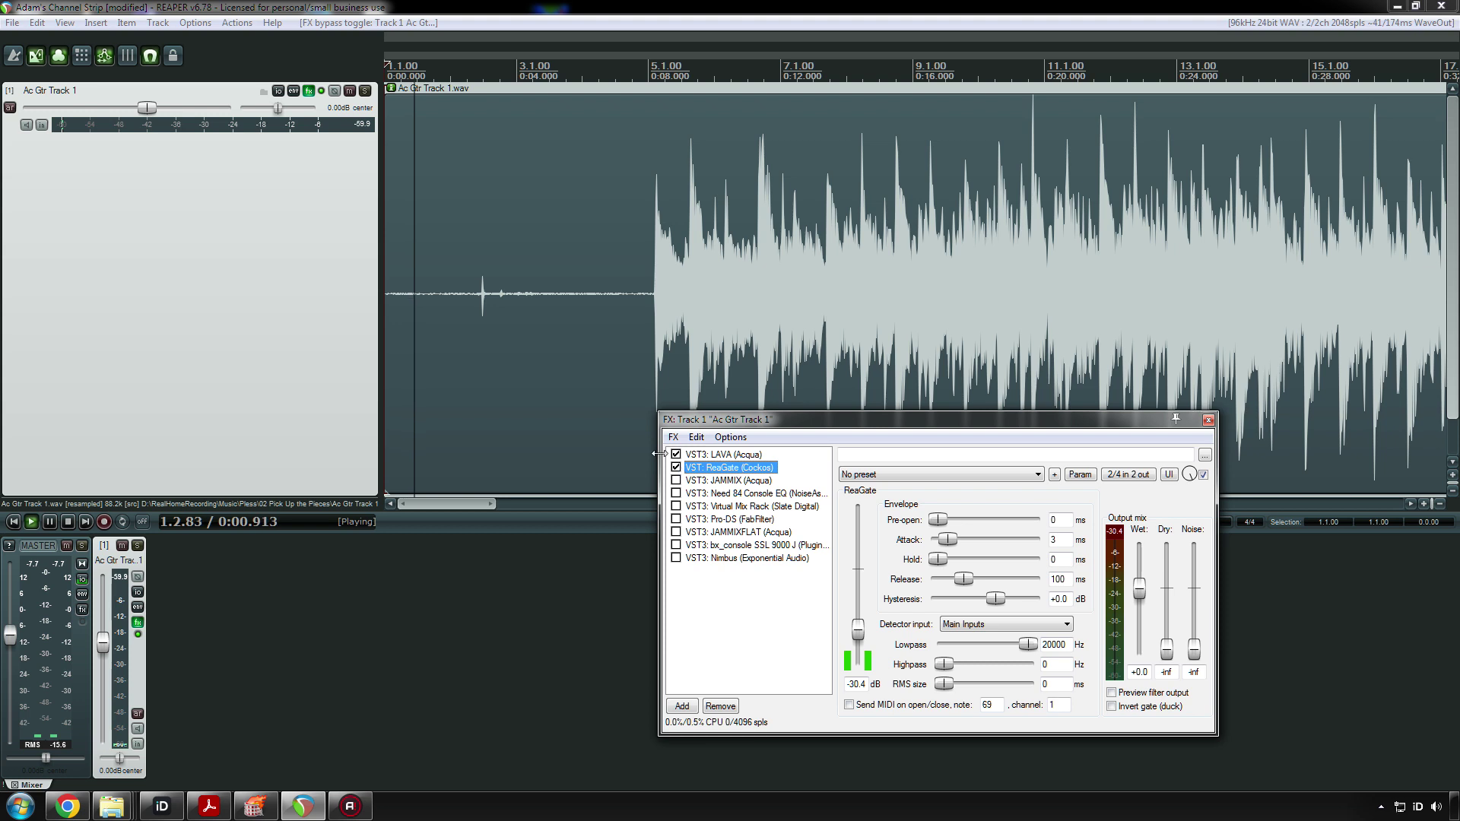
pyautogui.click(366, 155)
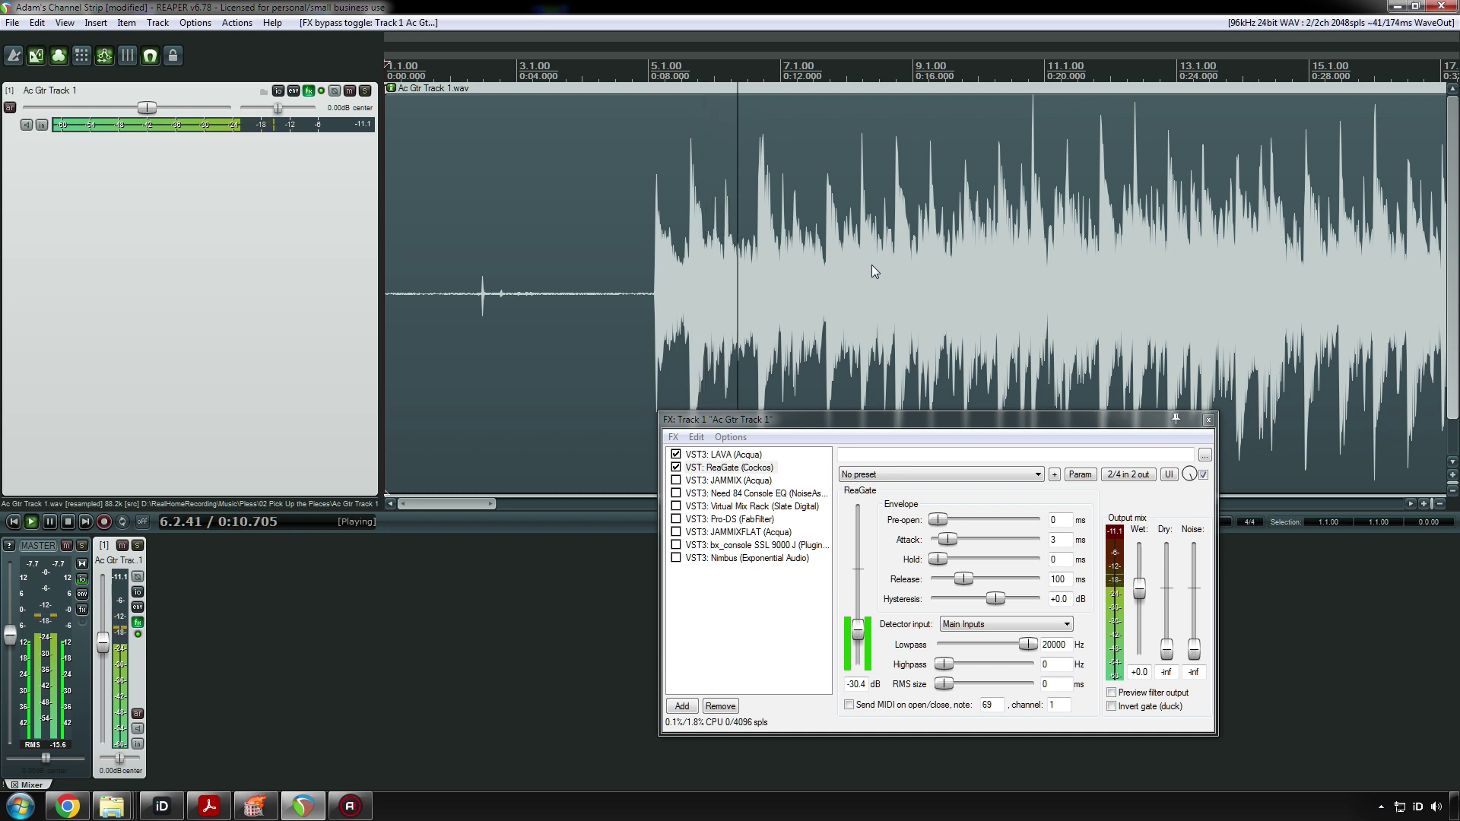
pyautogui.press('space')
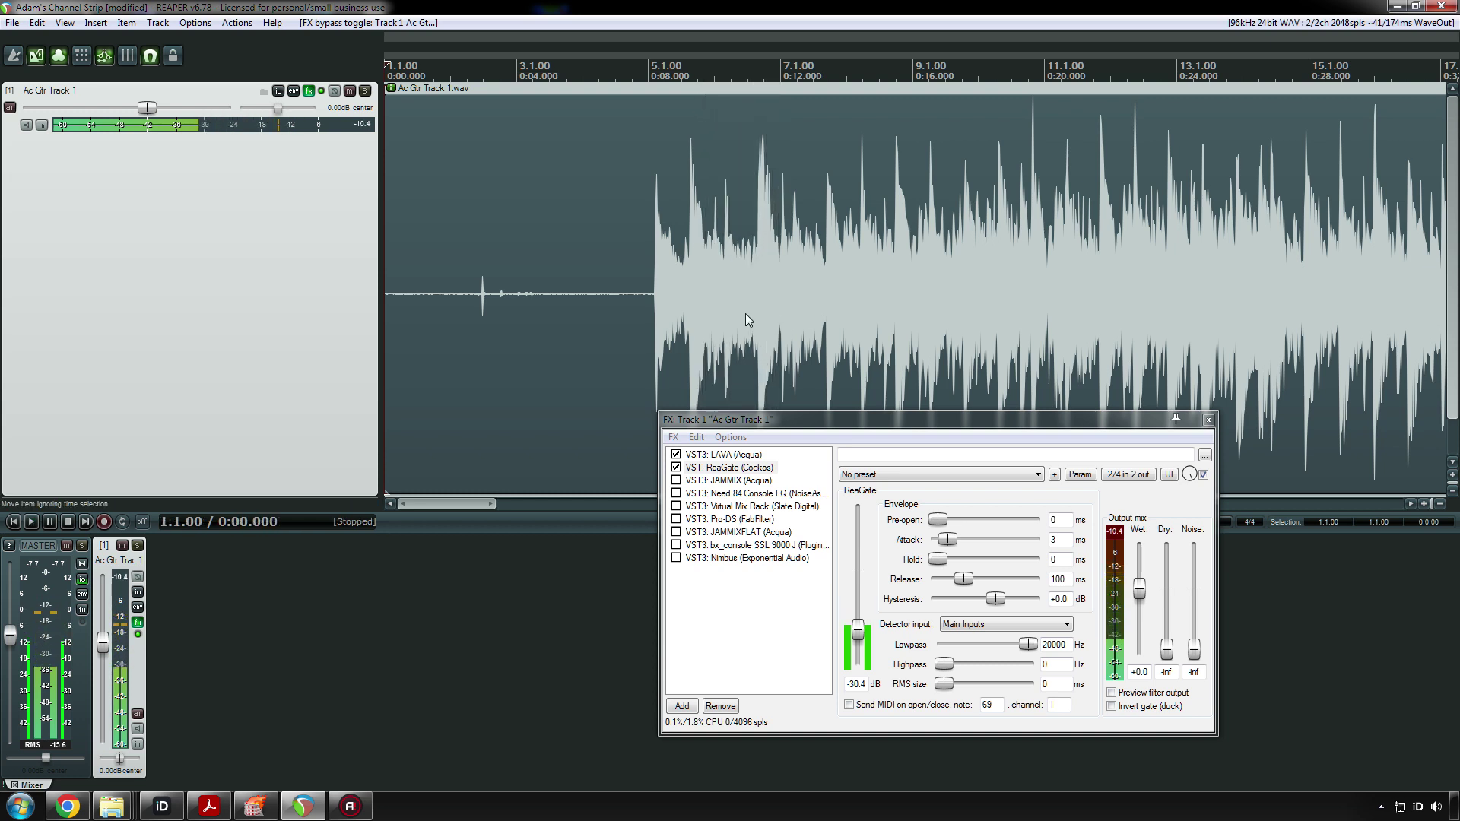
# - Locate the silent break near 4:00 in the guitar track and play the gated note decay from 120.4.50
pyautogui.scroll(-10, 746, 315)
pyautogui.click(900, 295)
pyautogui.scroll(12, 901, 298)
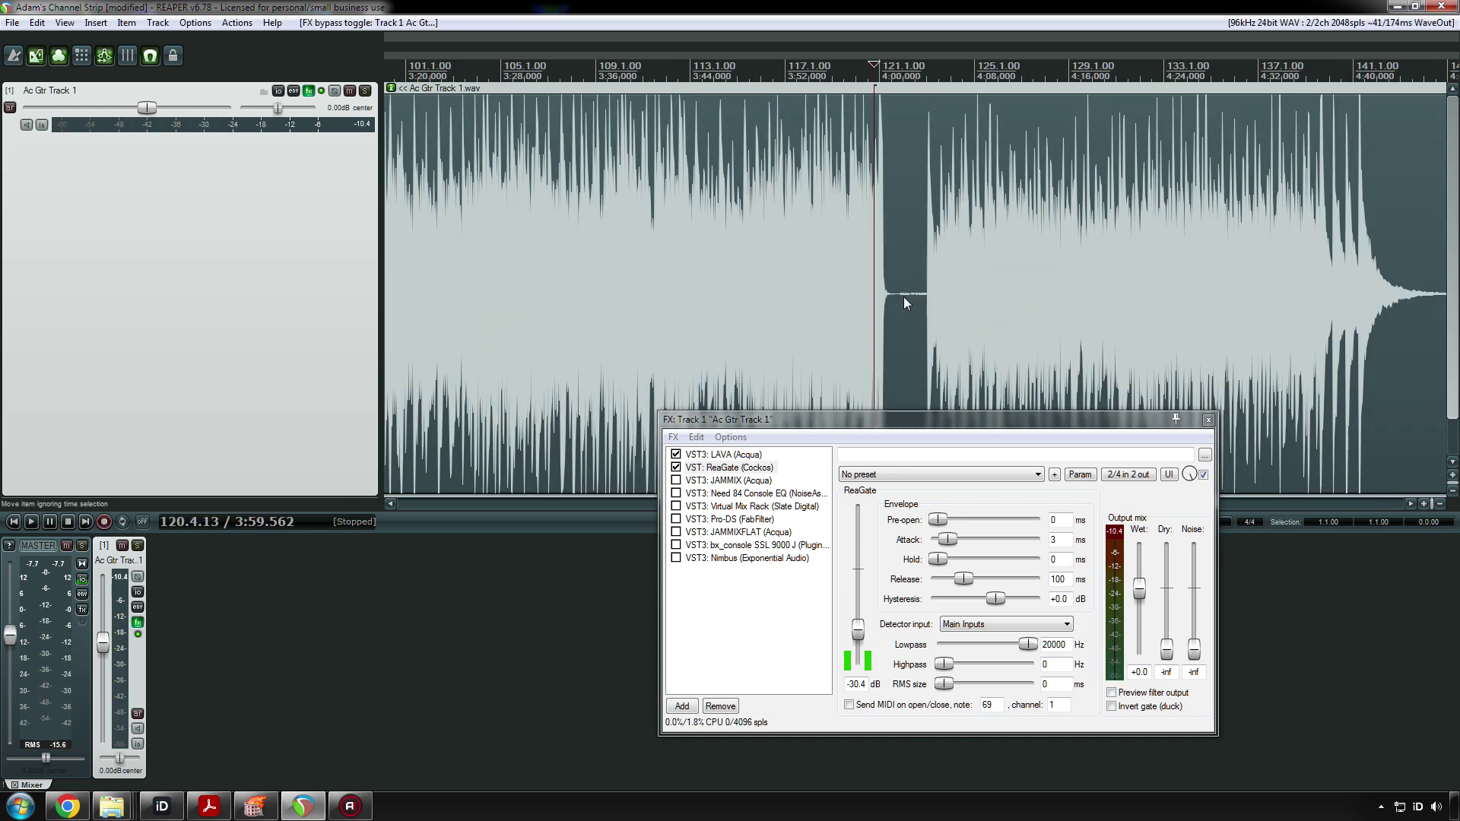
pyautogui.click(952, 306)
pyautogui.scroll(3, 952, 305)
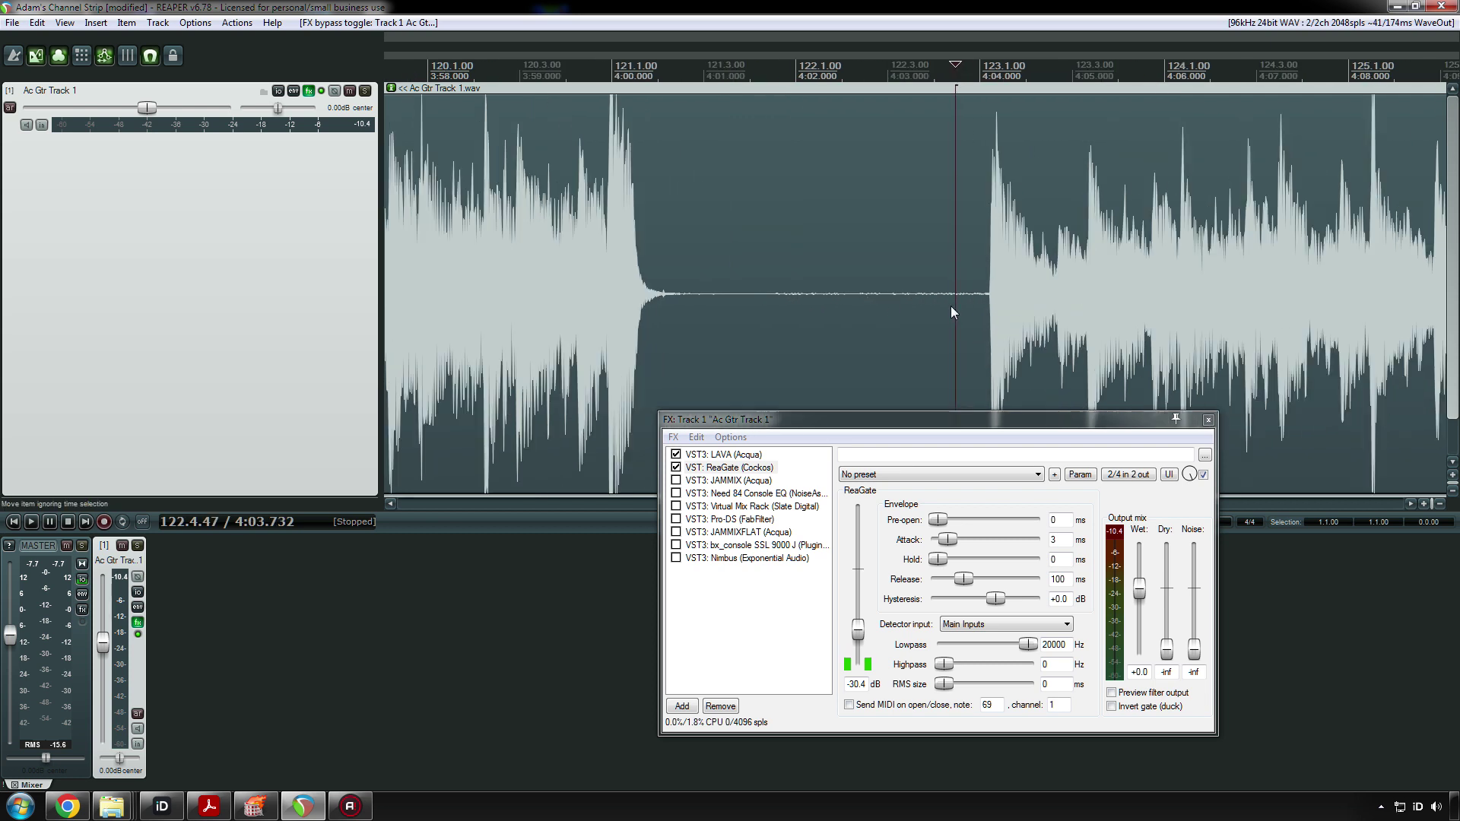
pyautogui.click(600, 289)
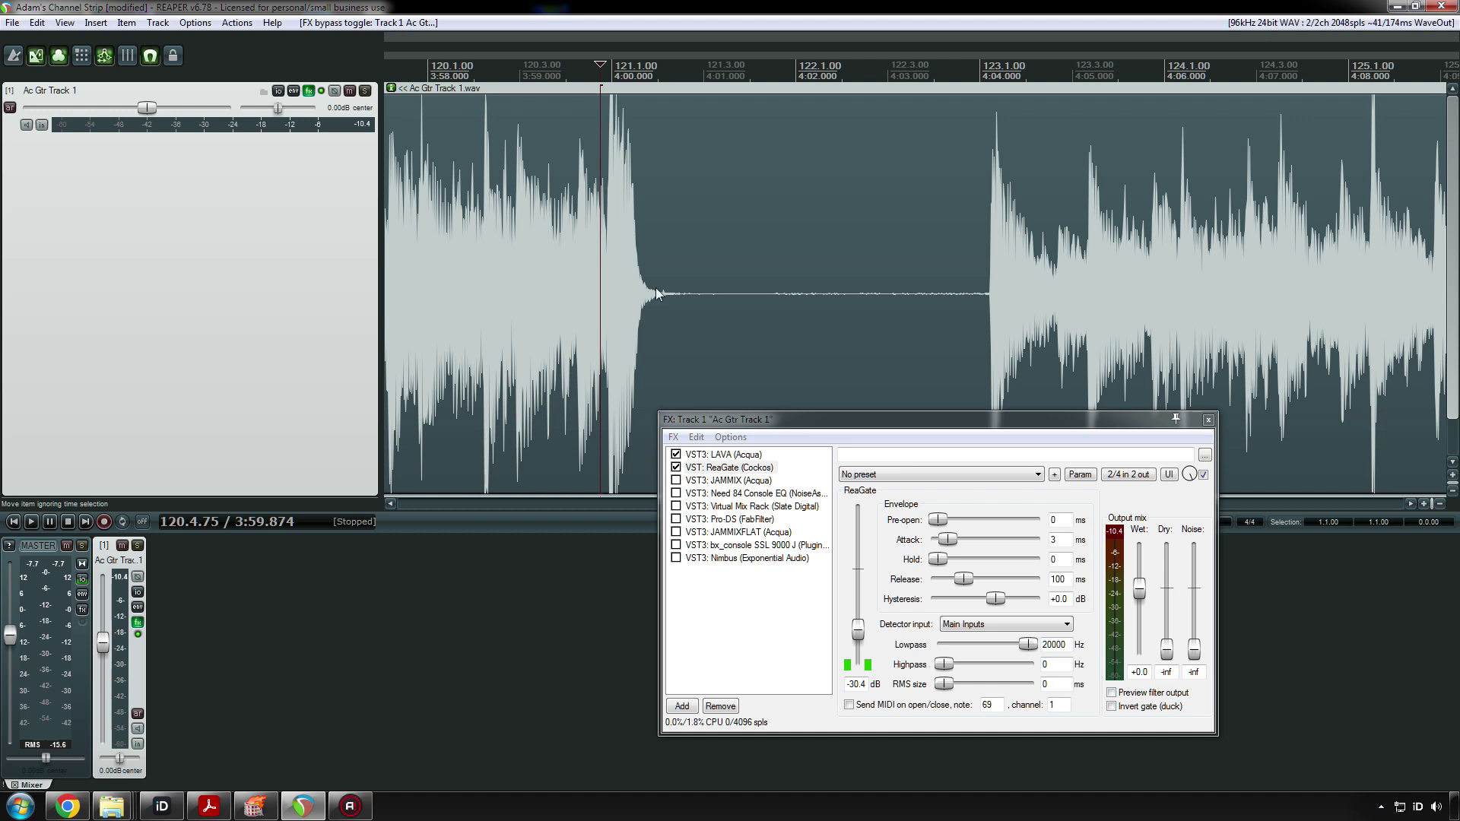
pyautogui.click(588, 270)
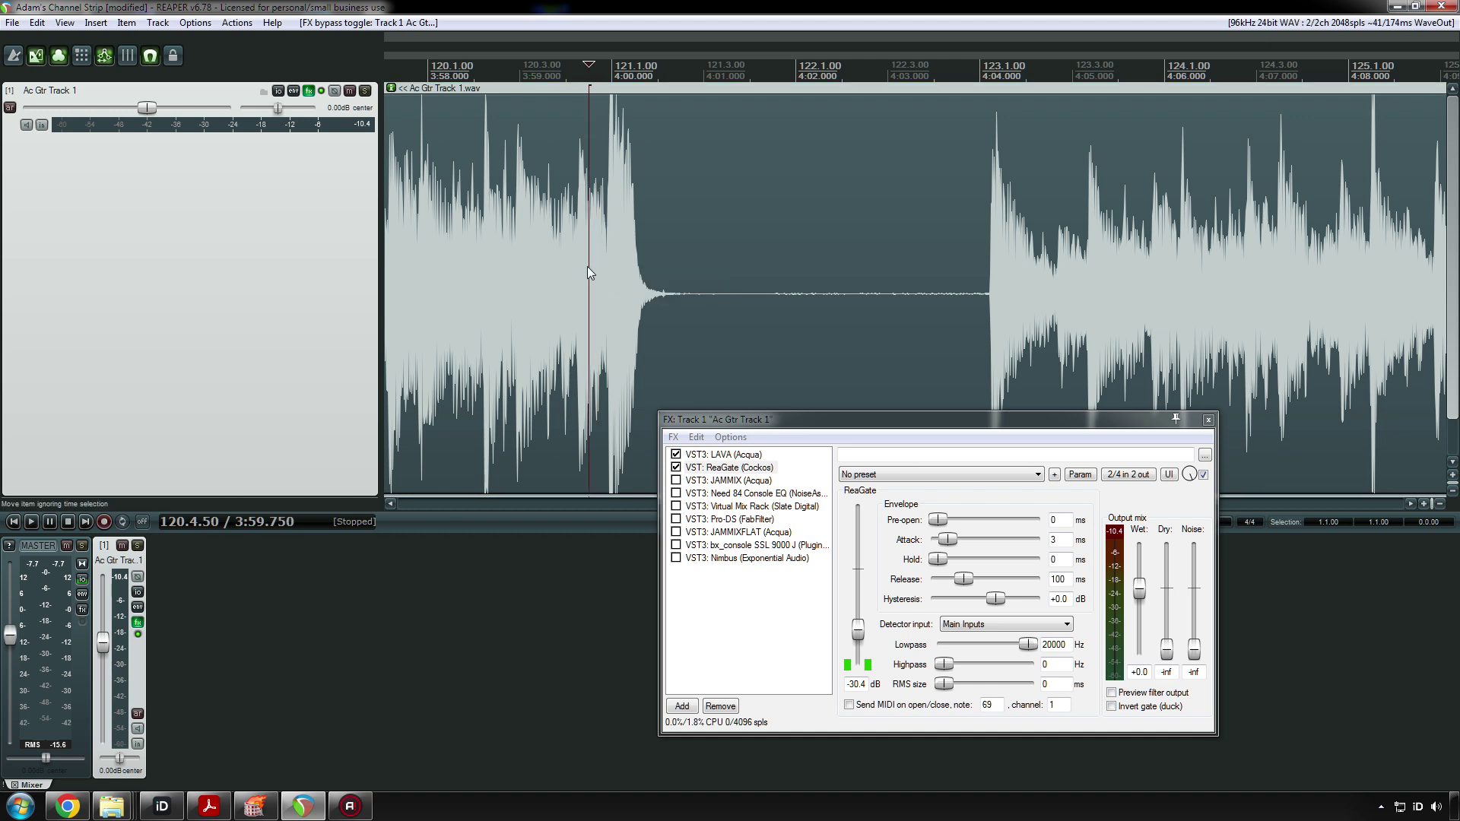
pyautogui.press('space')
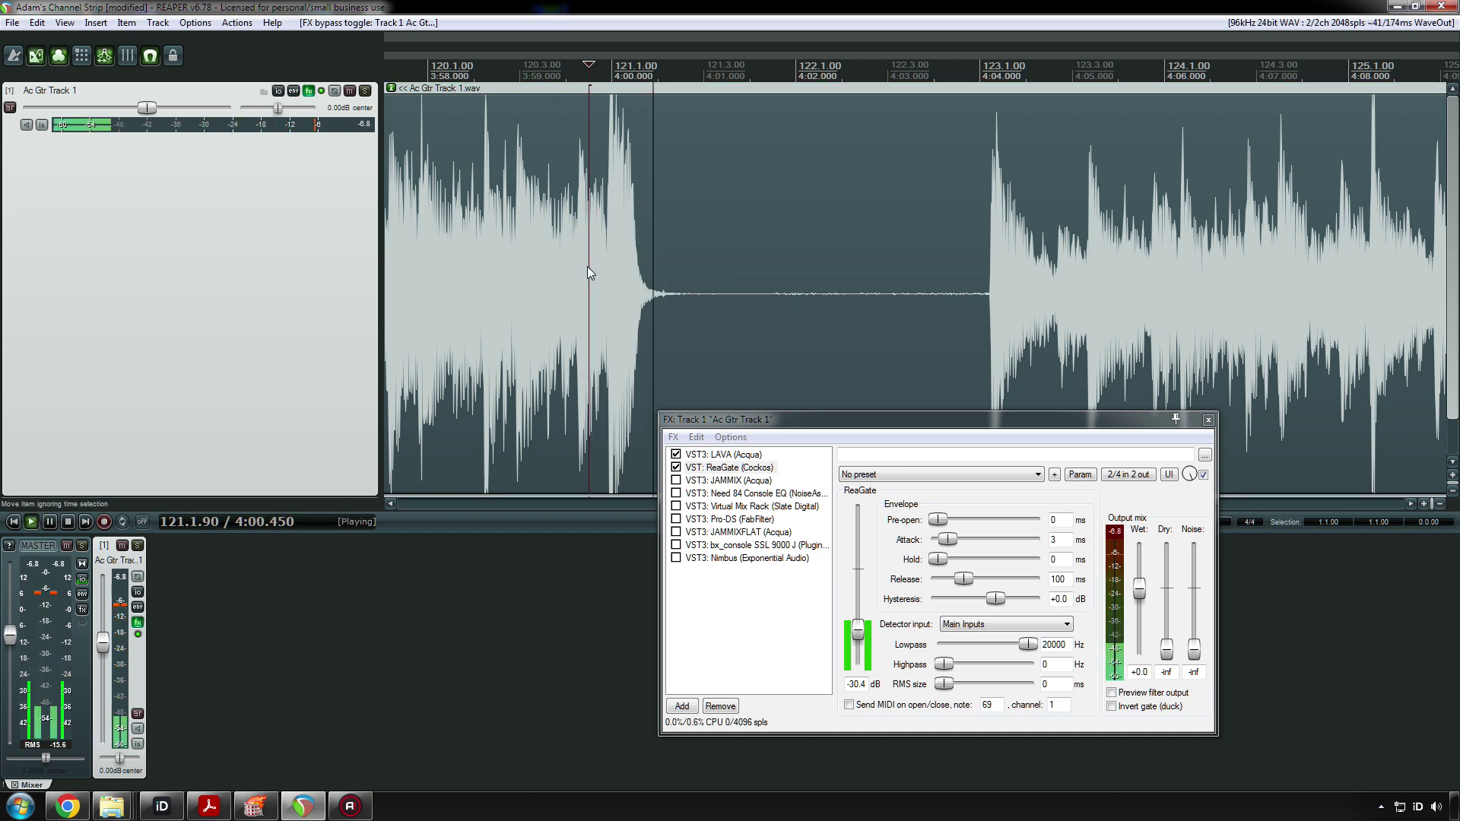
pyautogui.press('space')
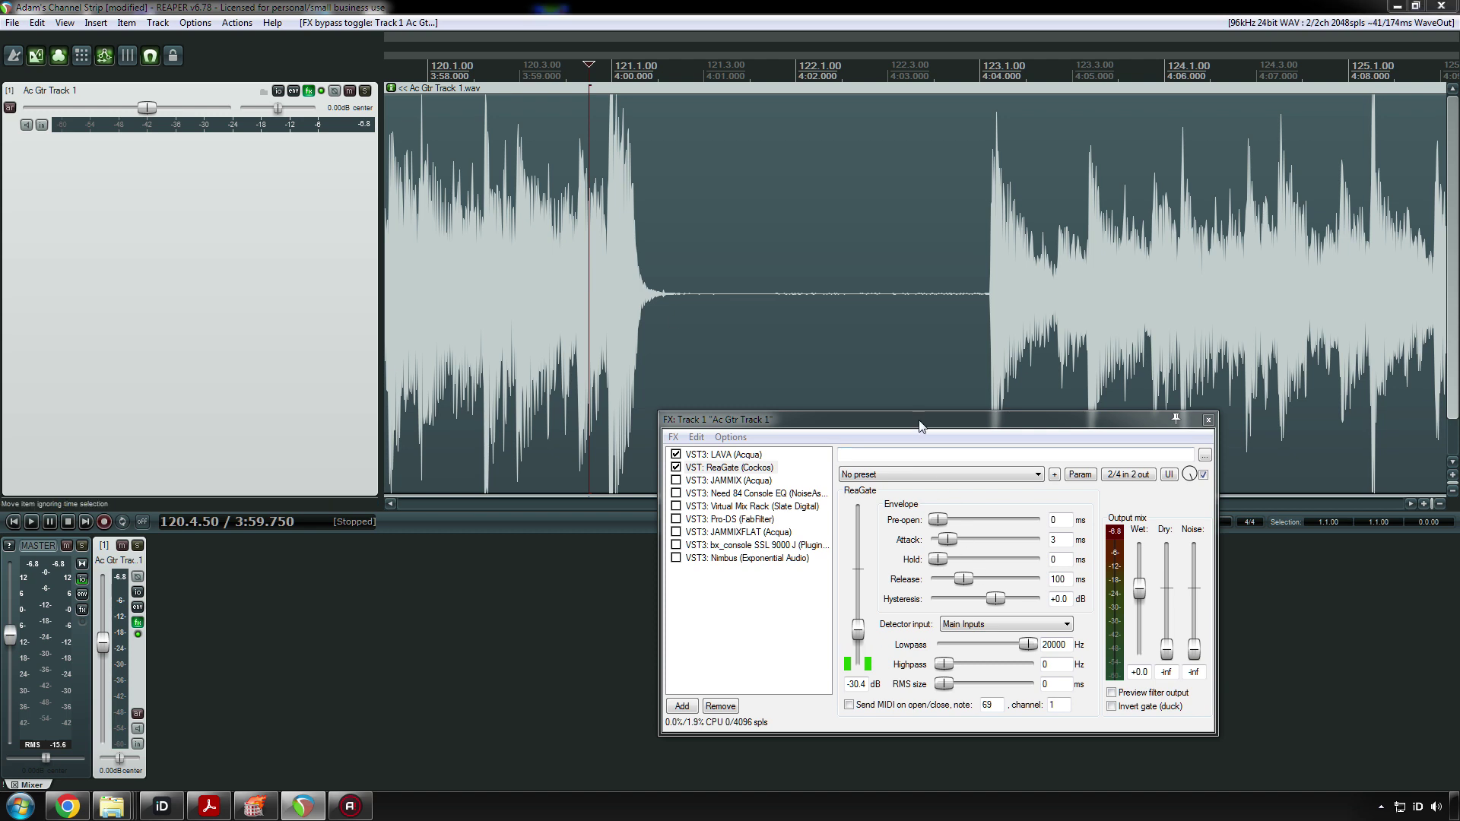
# - Move the effects window below the waveform and inspect the quiet stretch between bars 121 and 123
pyautogui.moveTo(918, 420); pyautogui.dragTo(595, 315)
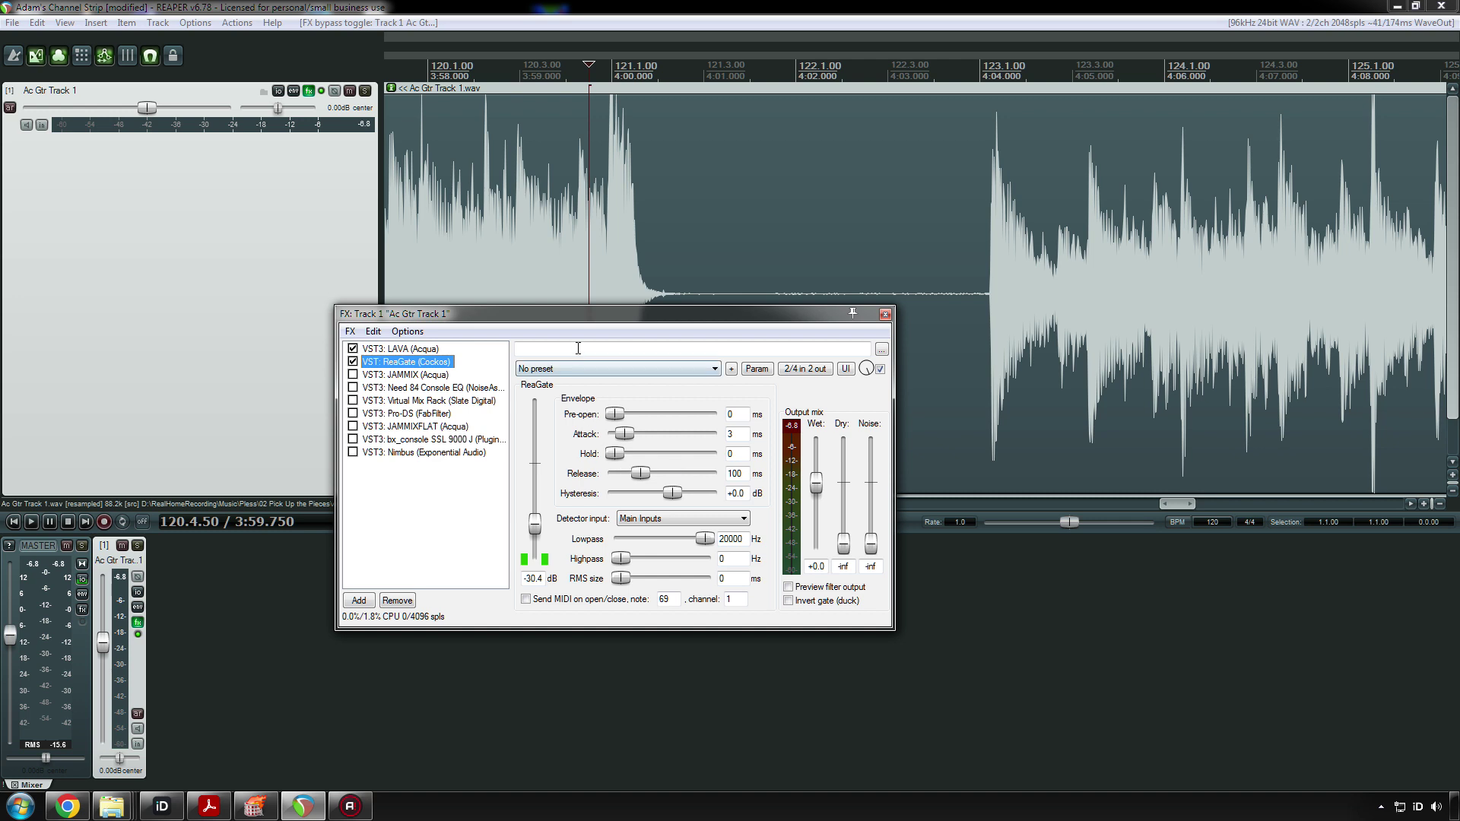
pyautogui.moveTo(584, 317); pyautogui.dragTo(607, 409)
pyautogui.click(707, 289)
pyautogui.click(903, 289)
pyautogui.click(985, 310)
pyautogui.click(965, 291)
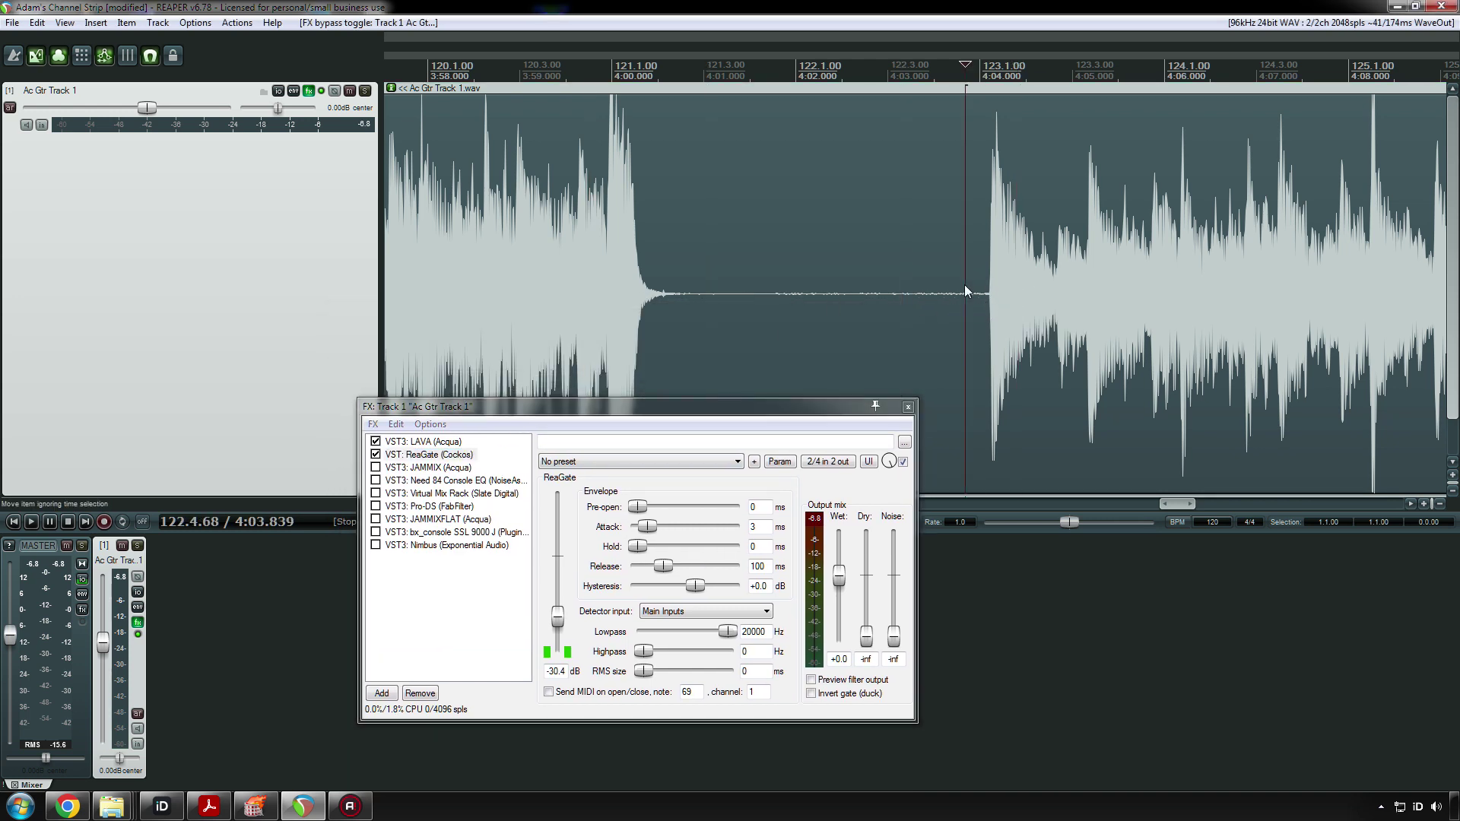
pyautogui.click(878, 310)
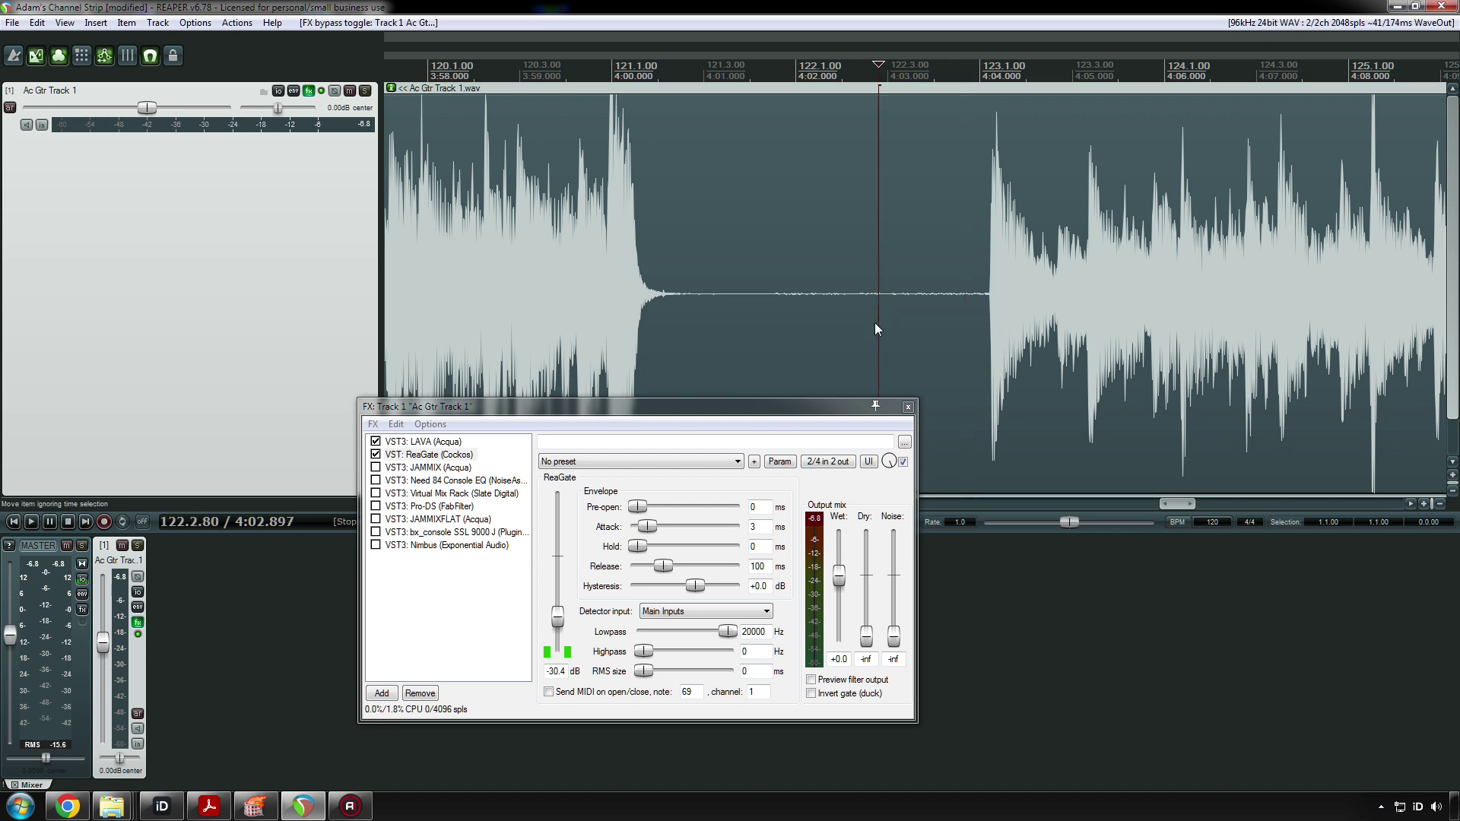
pyautogui.moveTo(769, 396); pyautogui.dragTo(964, 512)
pyautogui.click(715, 337)
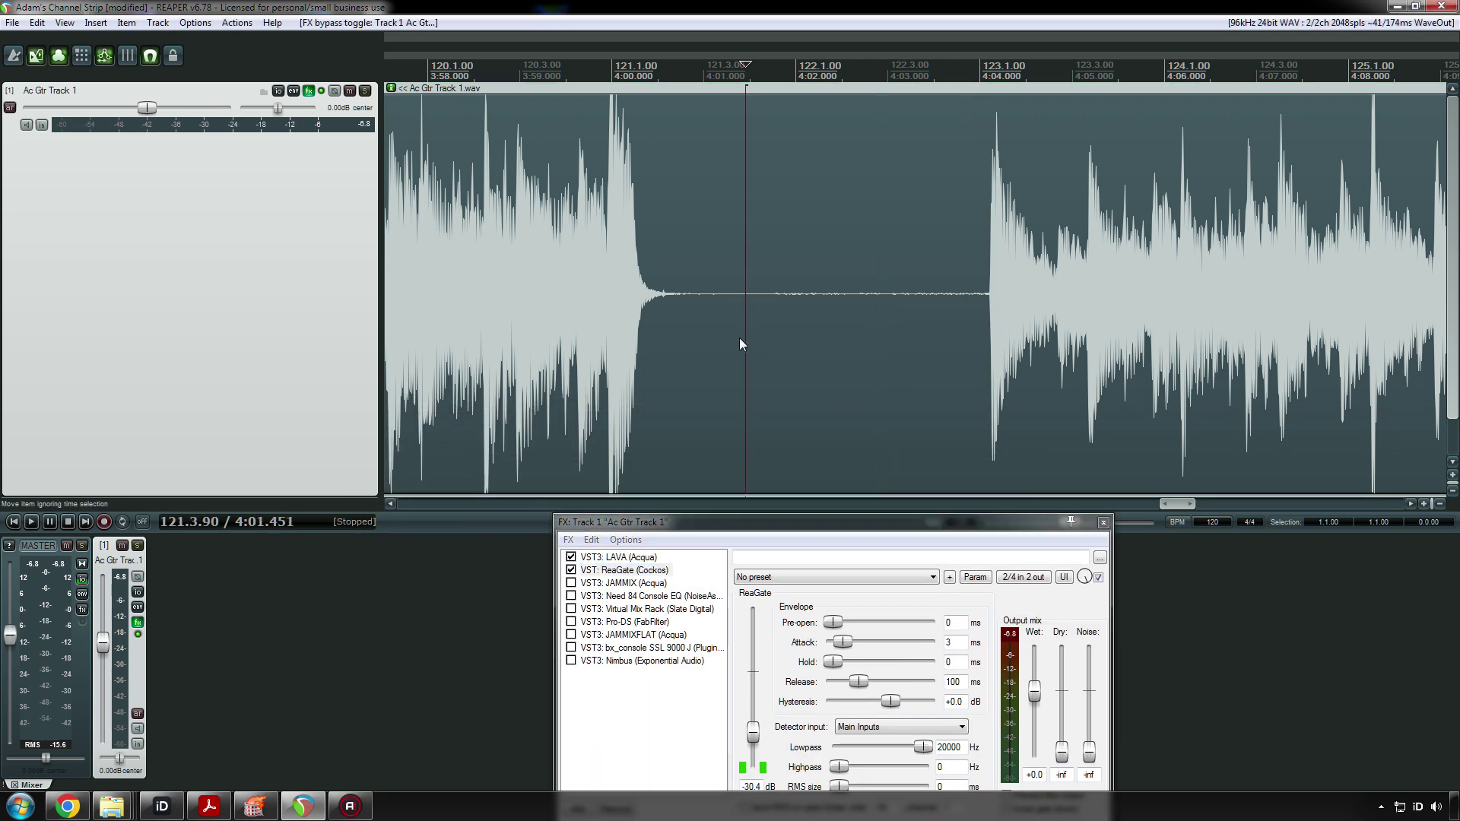
# - Play from 120.3.10 through the break until the guitar re-enters, then stop and show more of the song's ending
pyautogui.click(523, 294)
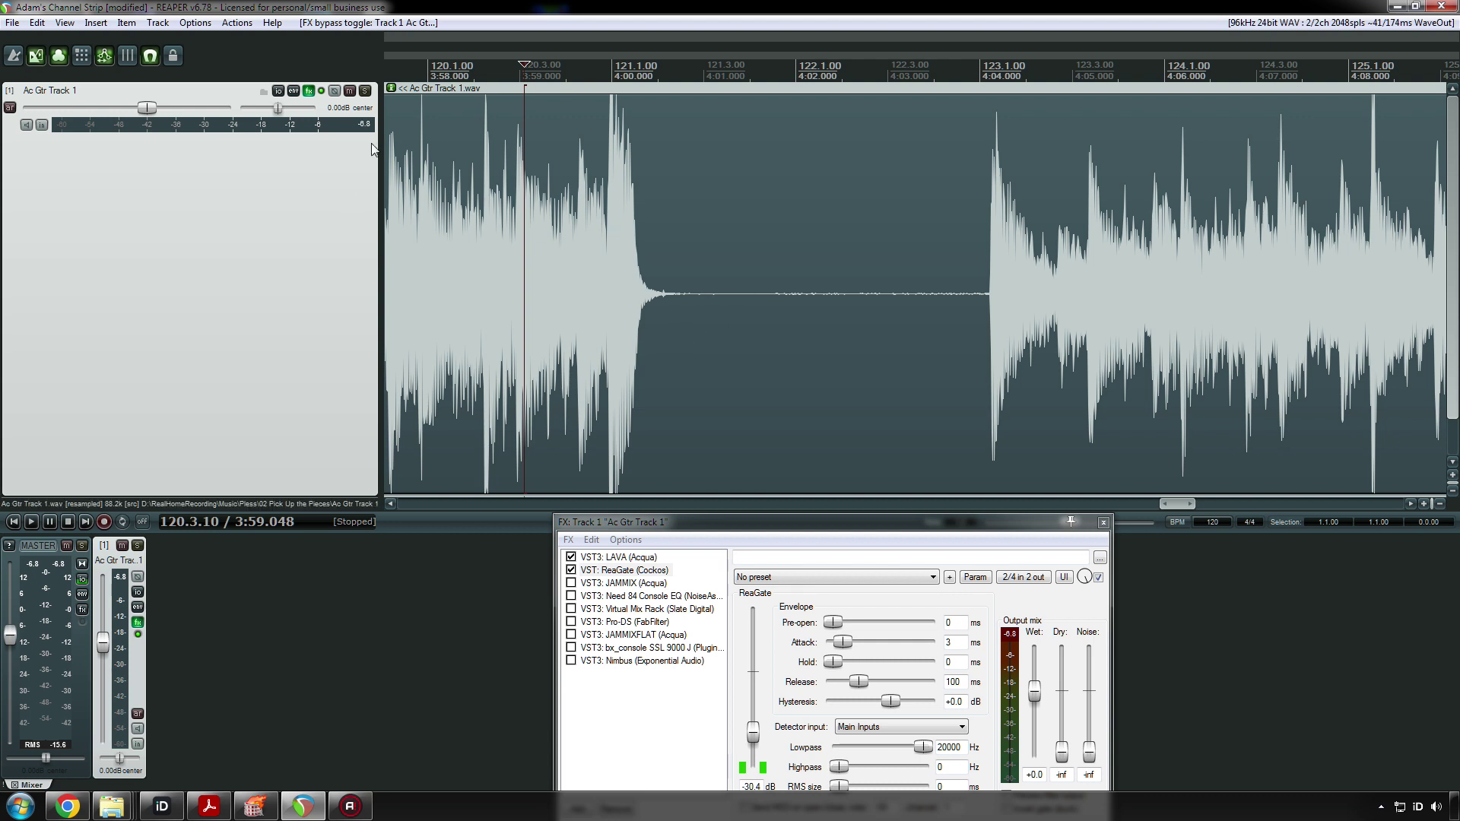
pyautogui.press('space')
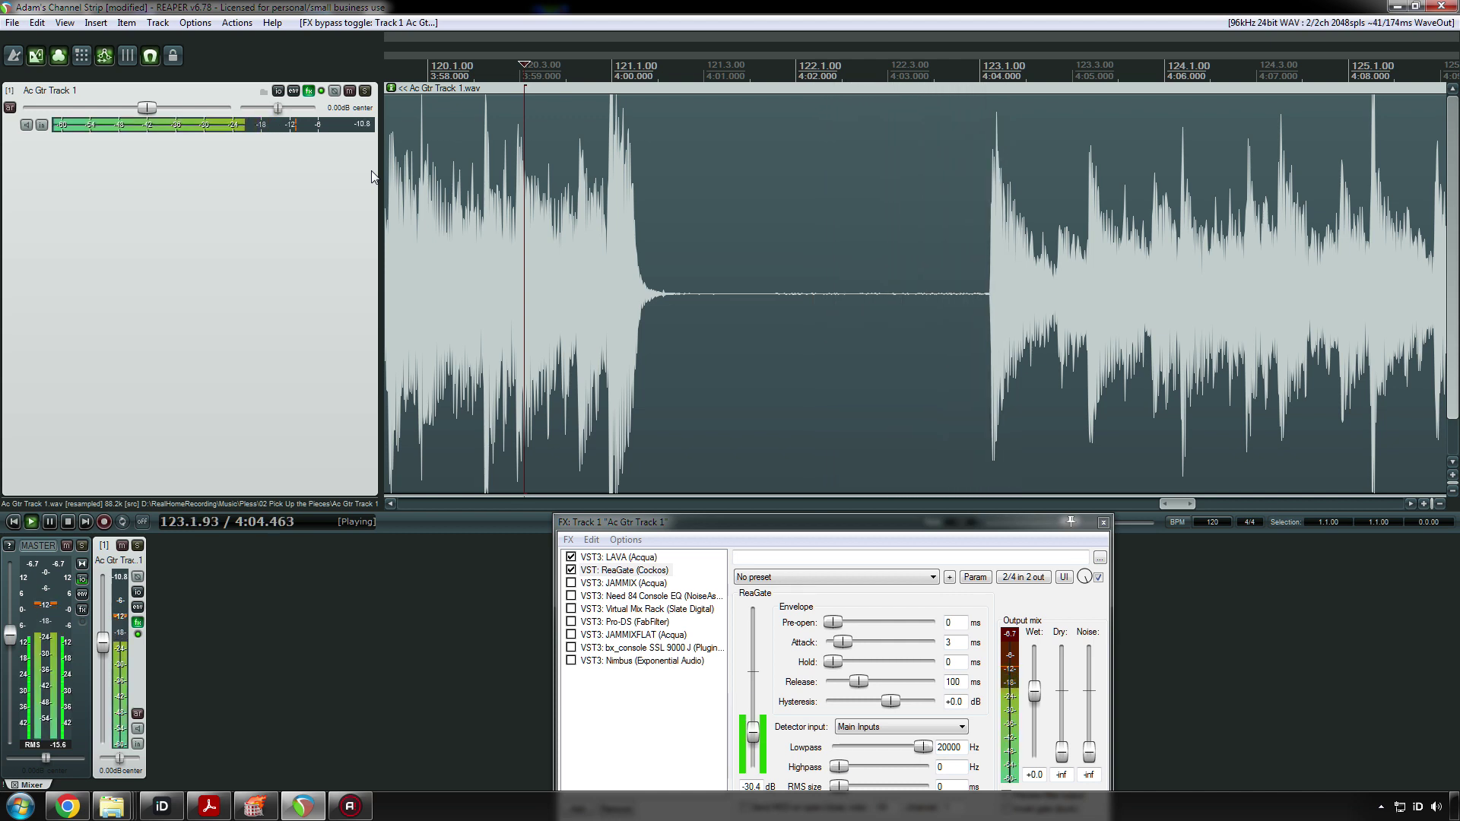
pyautogui.press('space')
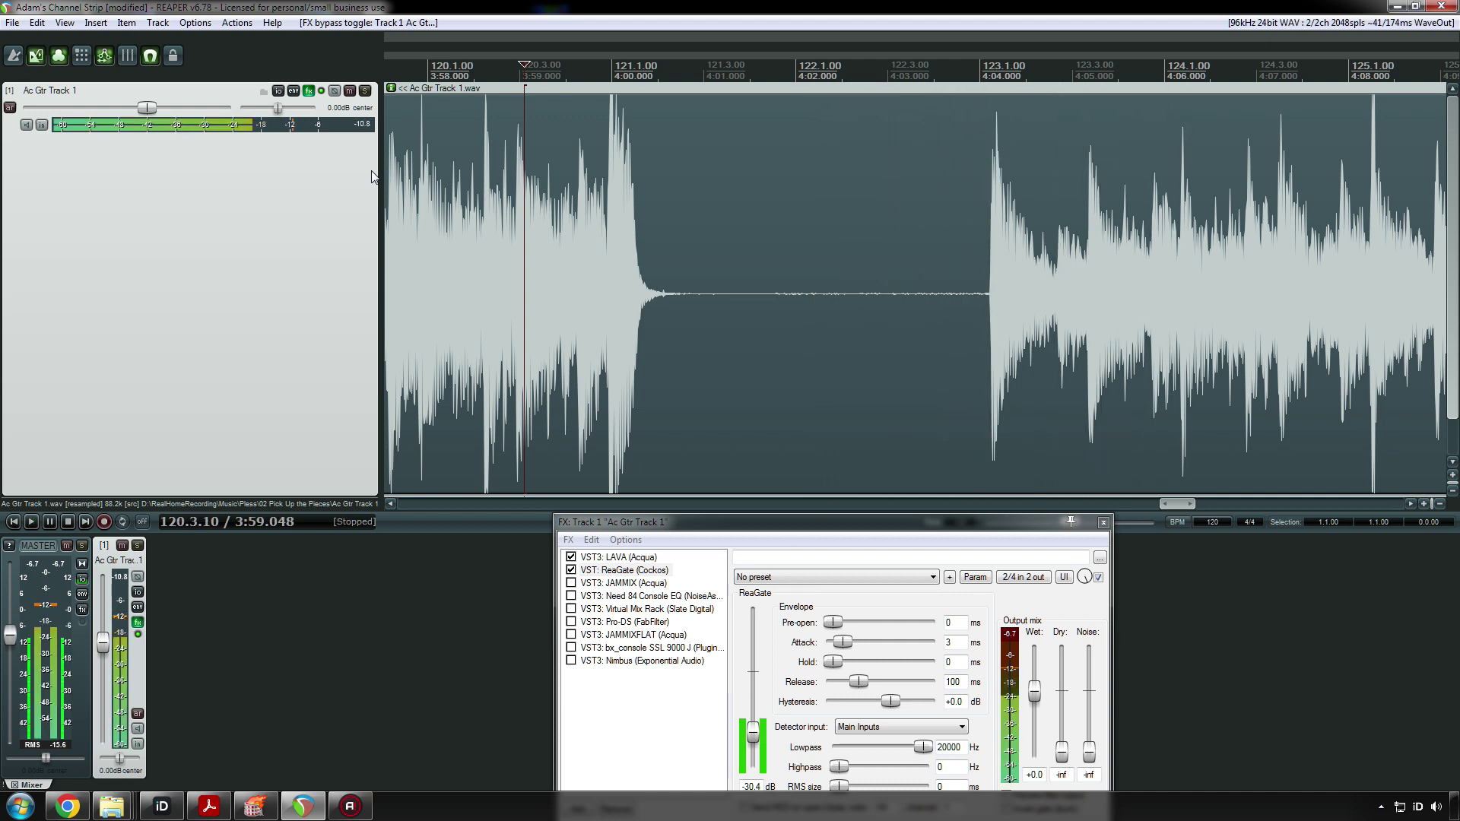
pyautogui.scroll(-6, 711, 358)
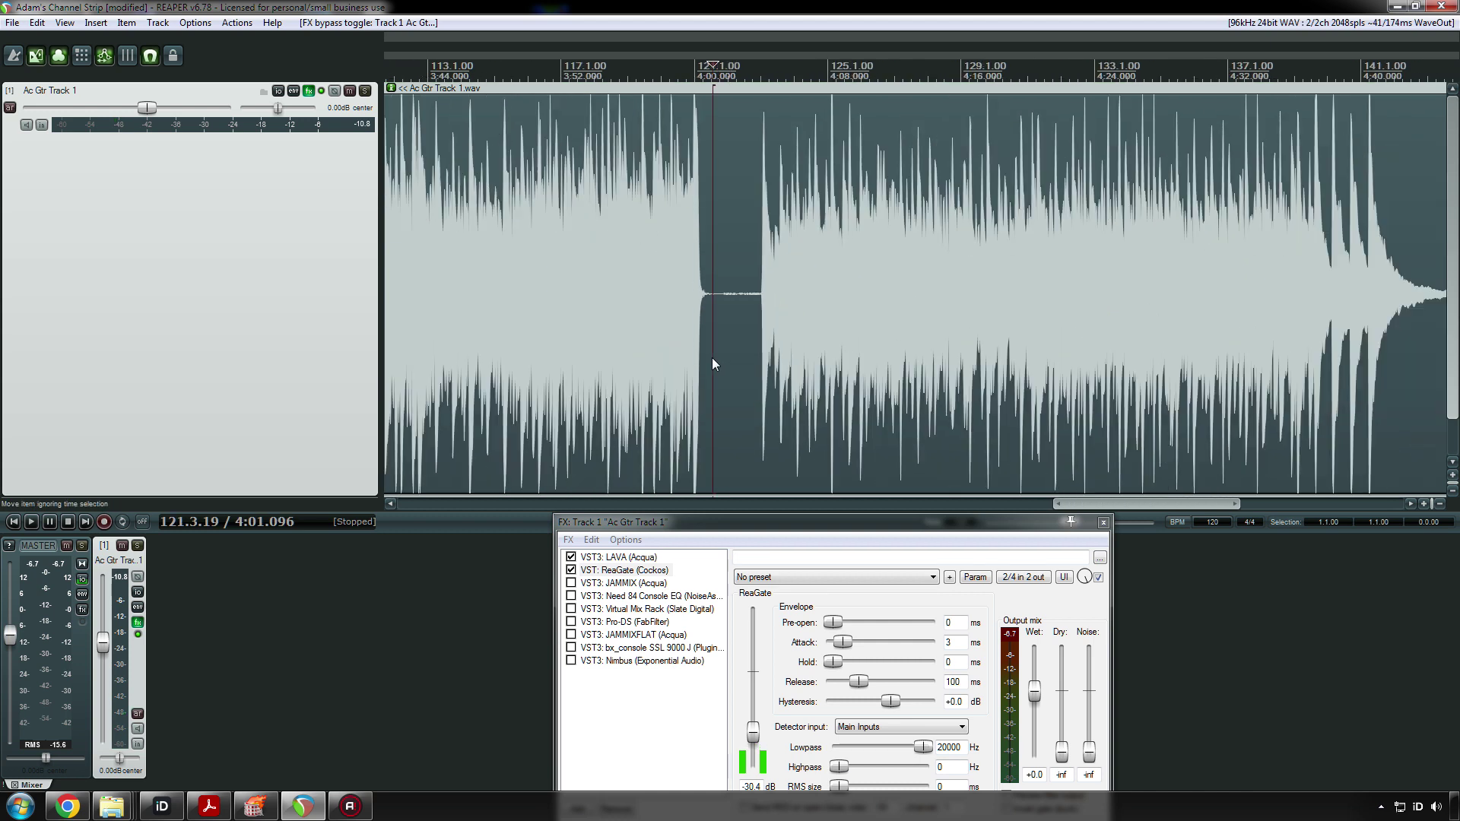
# - Return to the project start, shrink the waveform display height, and open and enable JAMMIX in the guitar track's effects chain
pyautogui.press('Home')
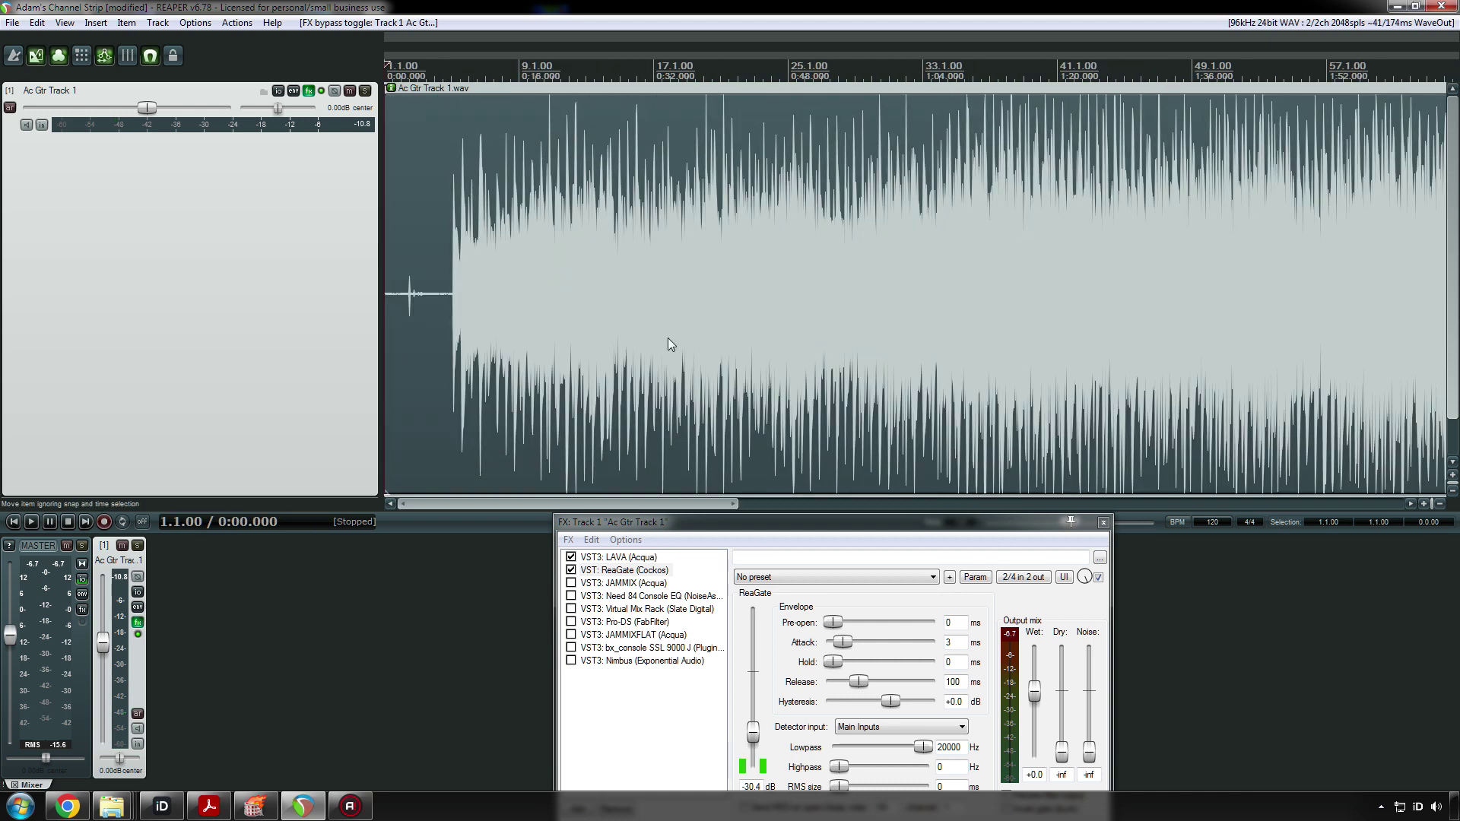
pyautogui.scroll(-5, 667, 338)
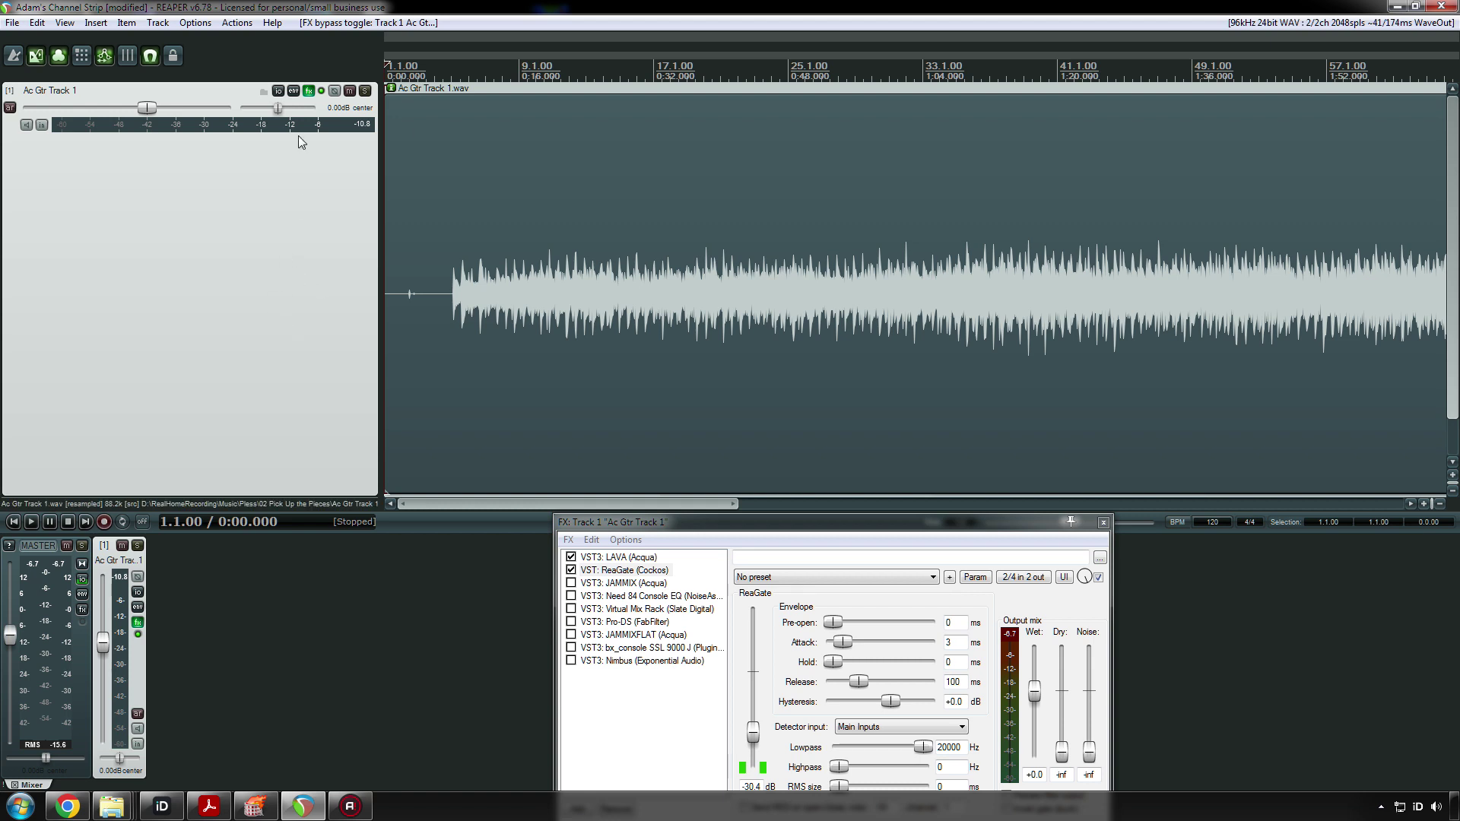
pyautogui.click(635, 586)
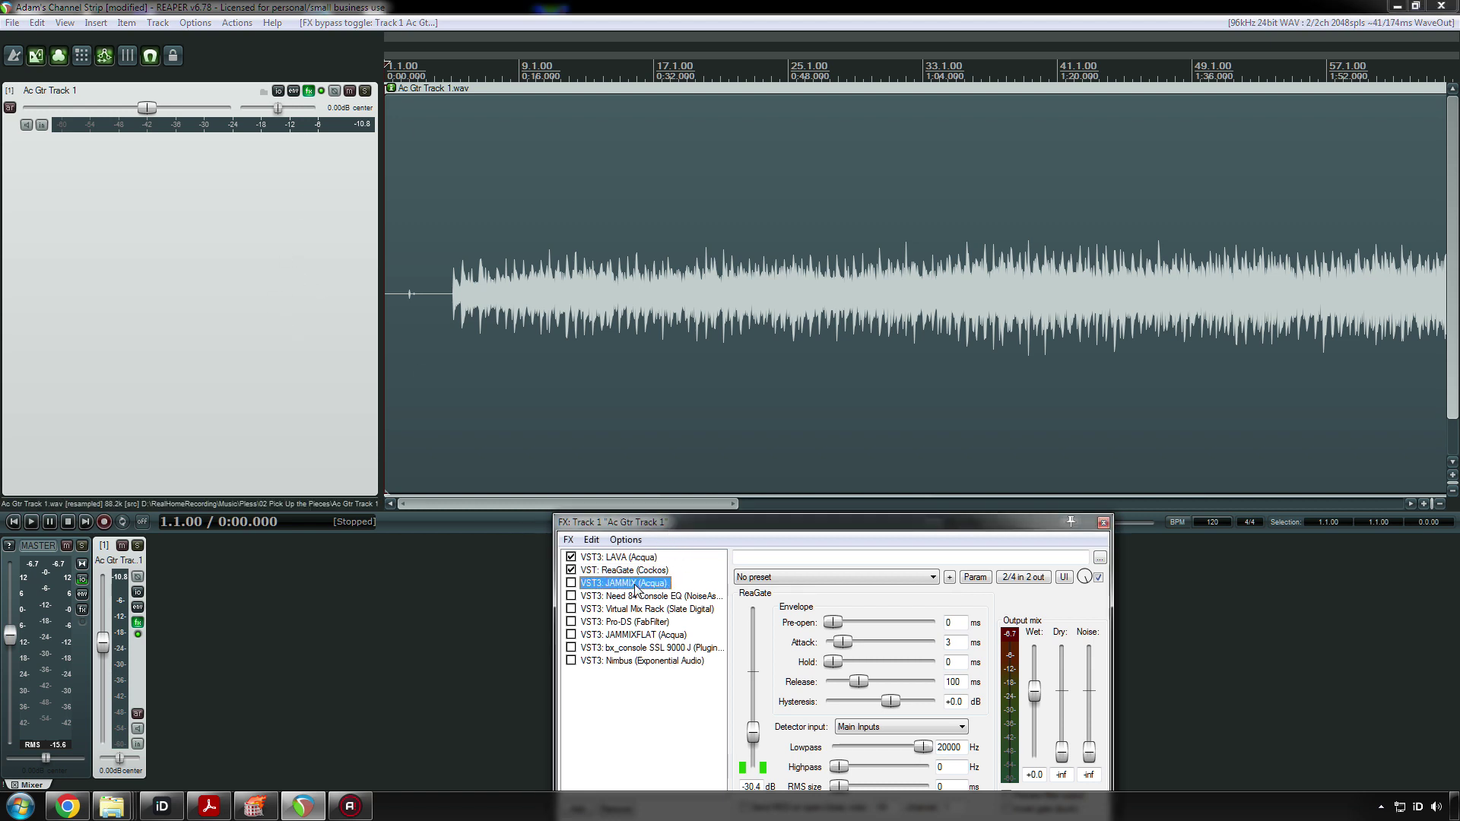
pyautogui.click(544, 421)
pyautogui.moveTo(663, 369); pyautogui.dragTo(286, 221)
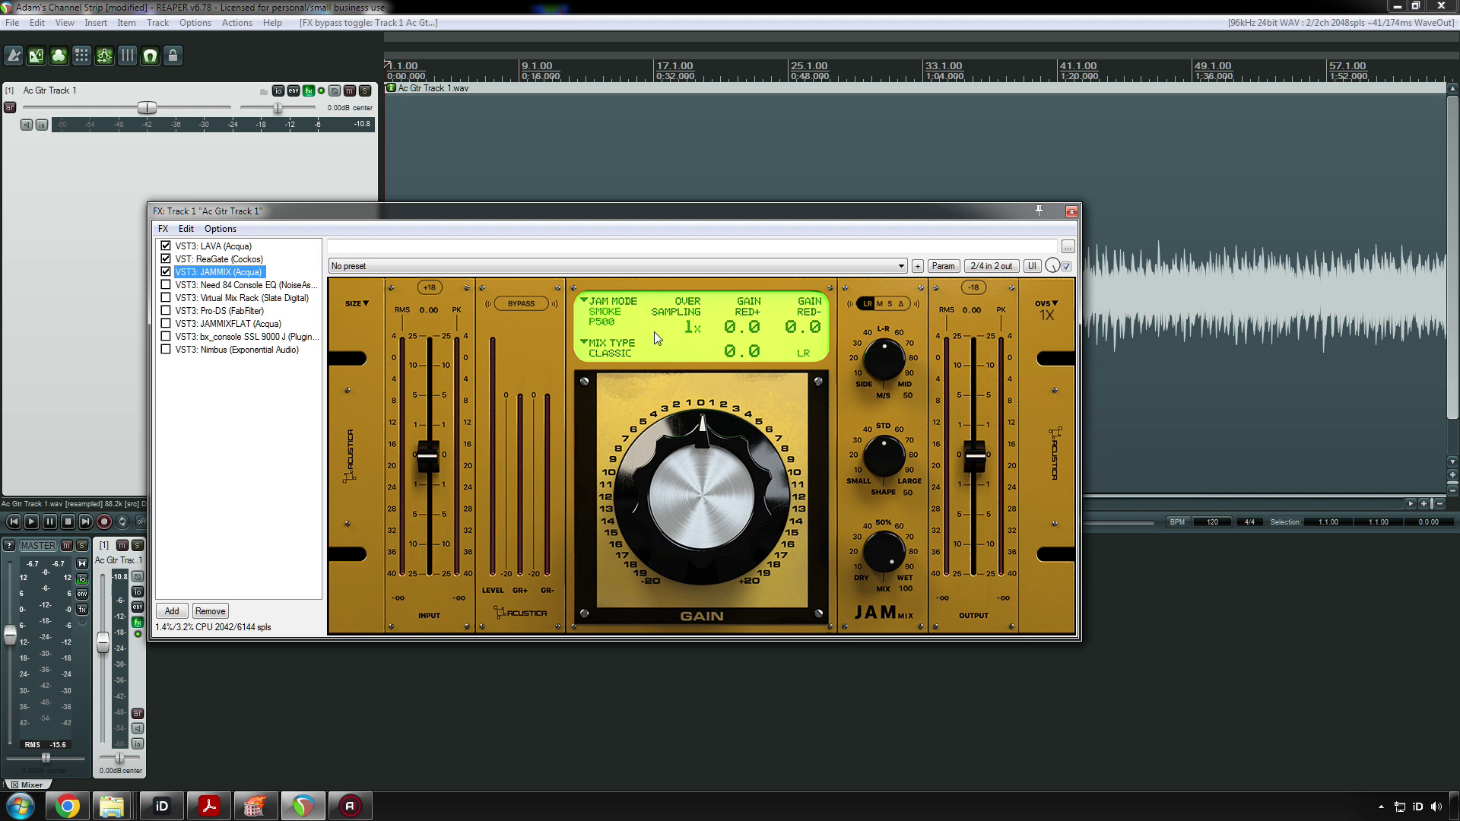
# - Review the JAMMIX jam mode choices, keeping SMOKE P500, and play the guitar through it from 6.1.62
pyautogui.click(609, 311)
pyautogui.click(690, 244)
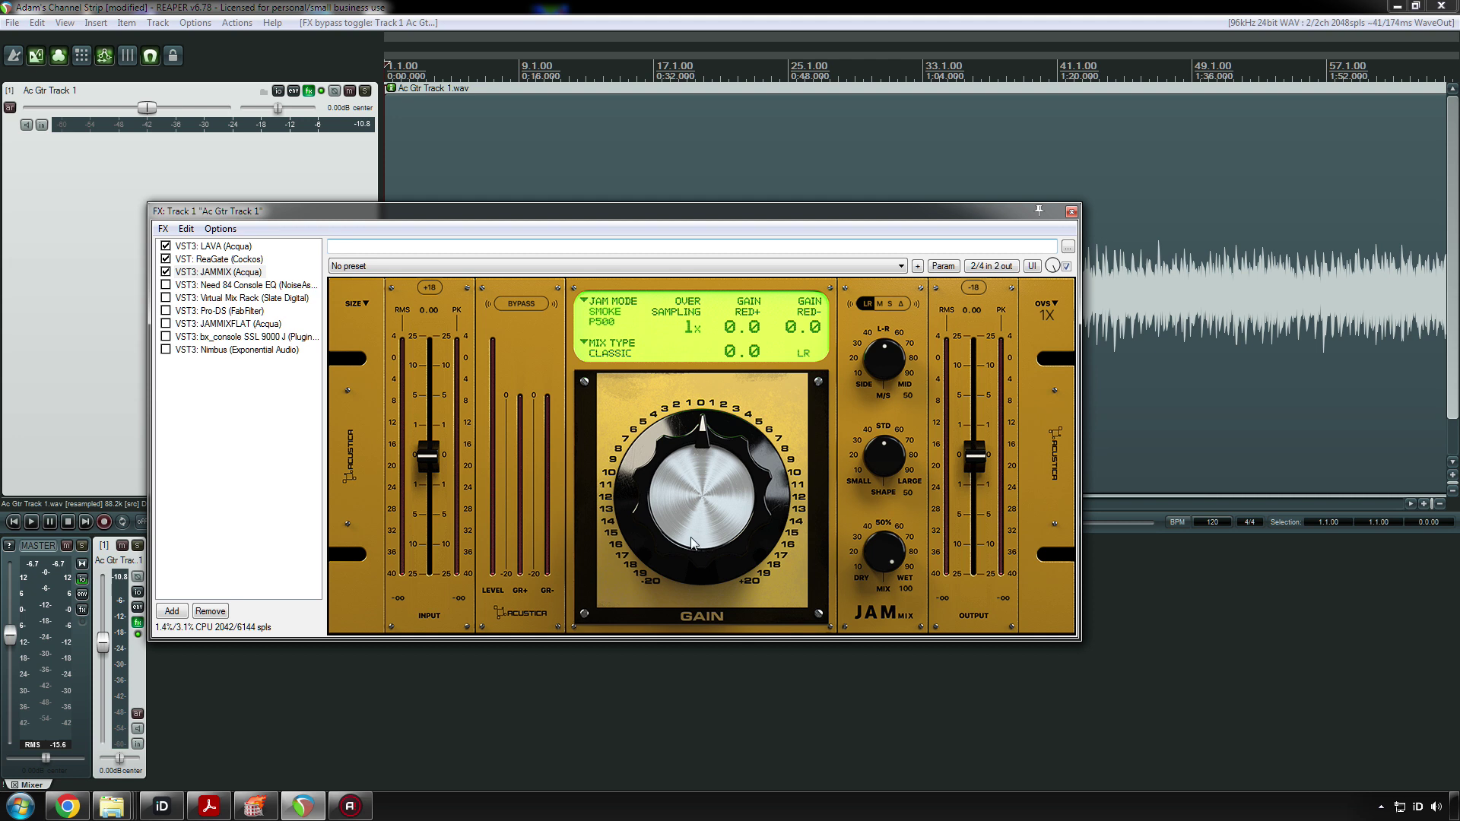
pyautogui.moveTo(456, 211); pyautogui.dragTo(528, 306)
pyautogui.click(472, 266)
pyautogui.press('space')
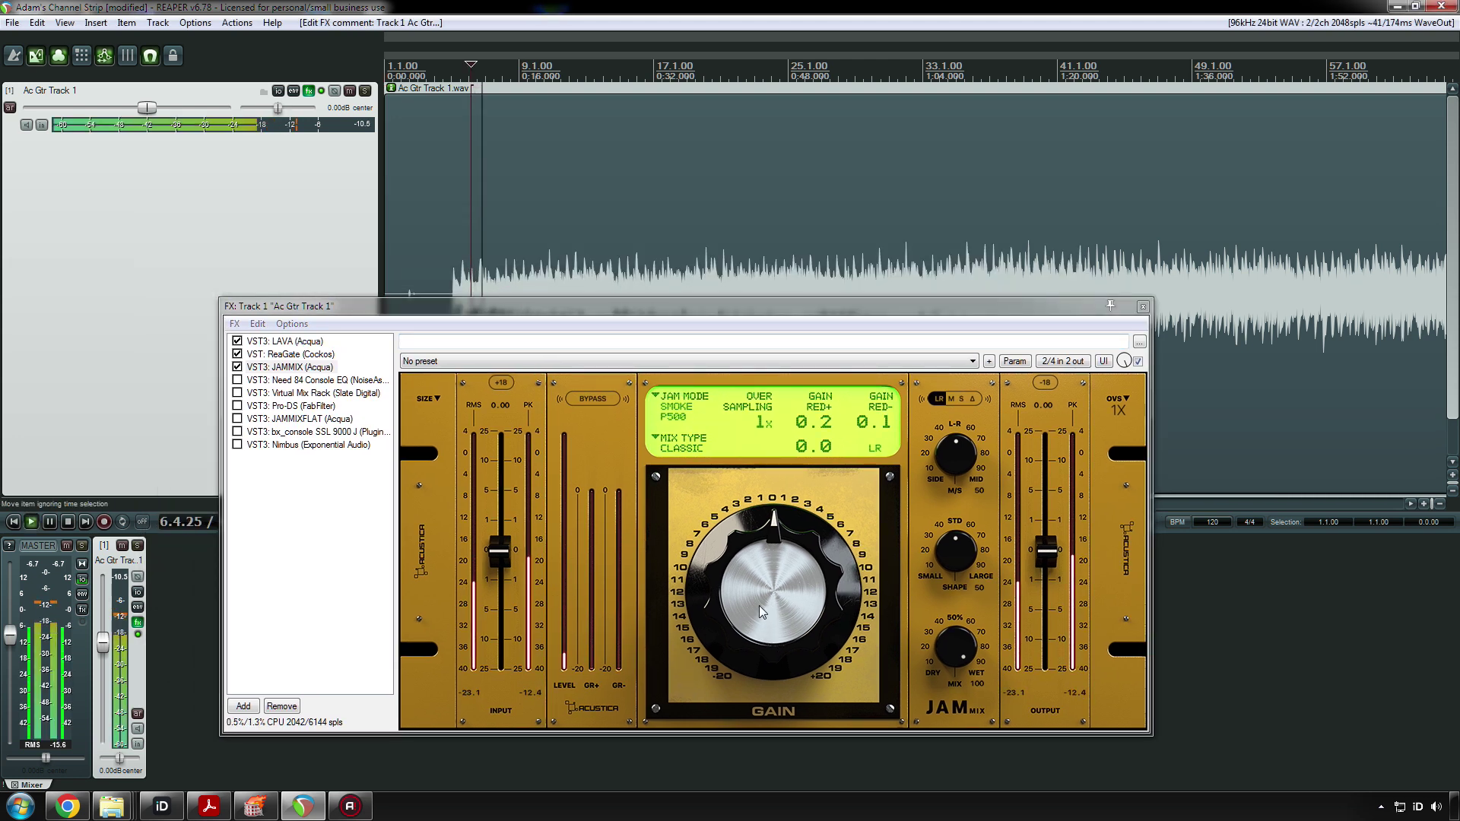
pyautogui.press('space')
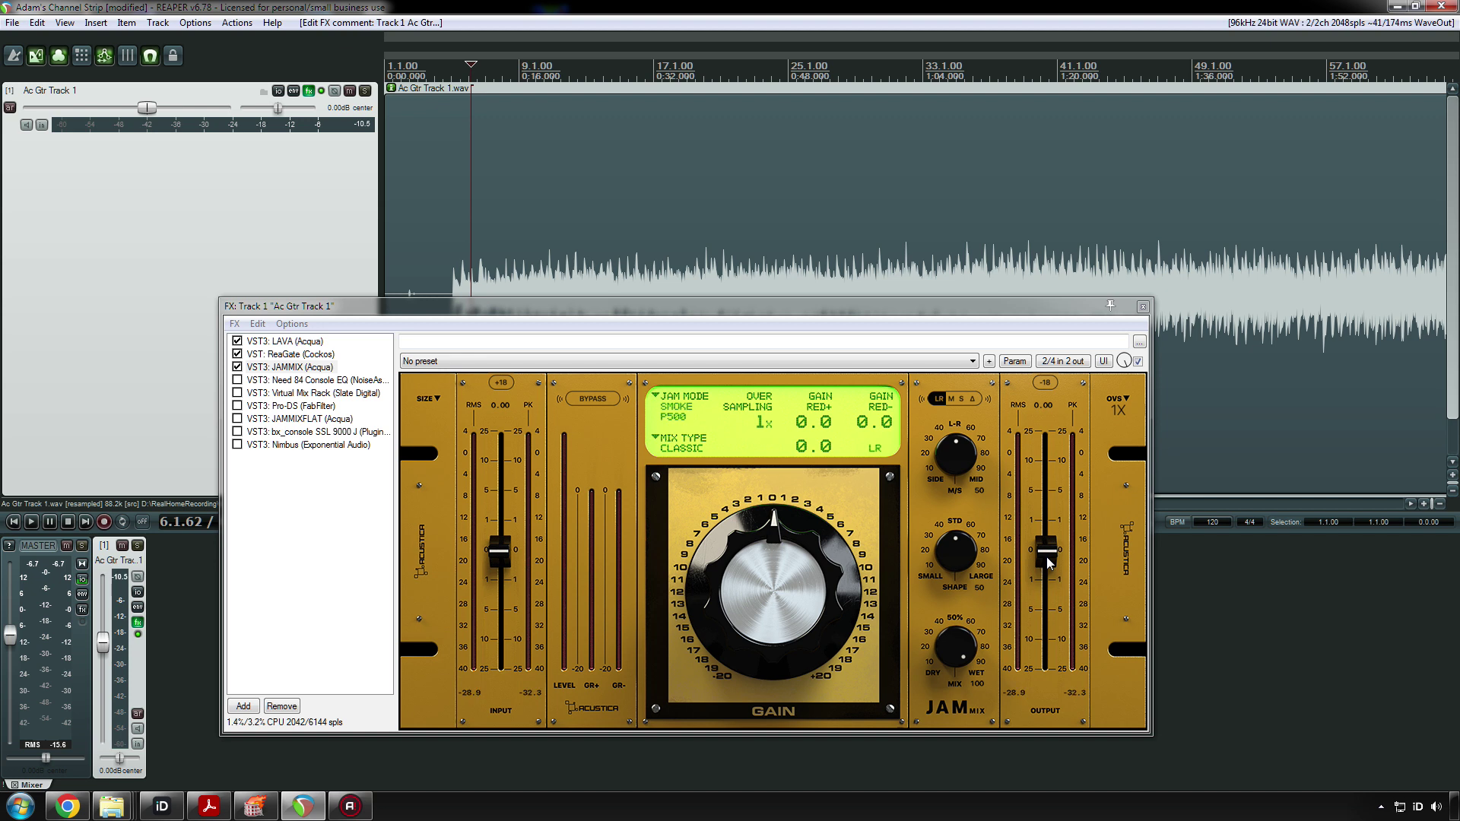
# - Lower the JAMMIX output to -14.8 dB and turn on the +18 input boost while playing from 10.2.43
pyautogui.moveTo(1038, 555); pyautogui.dragTo(1047, 644)
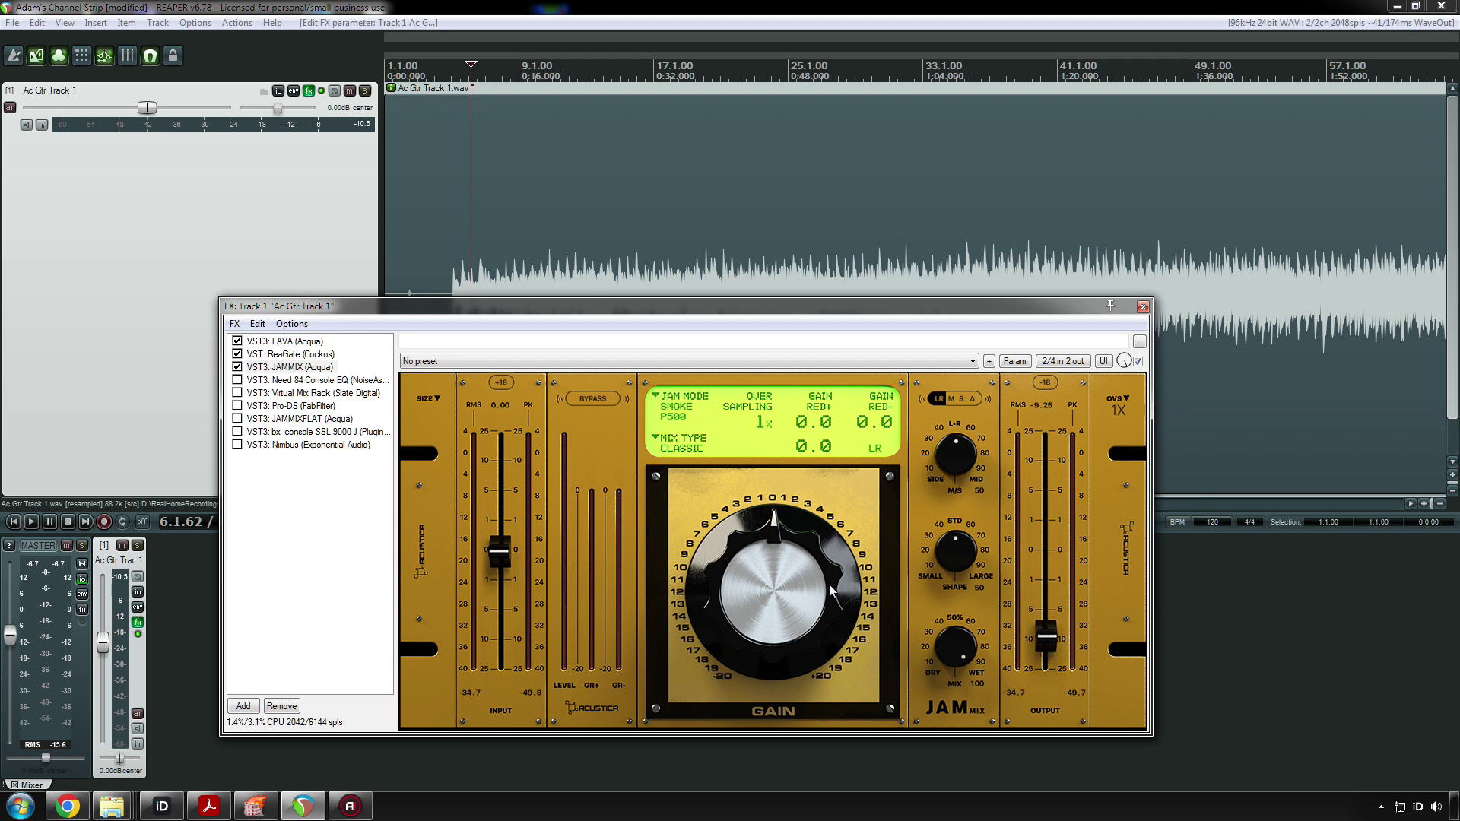
pyautogui.moveTo(1052, 620); pyautogui.dragTo(1062, 651)
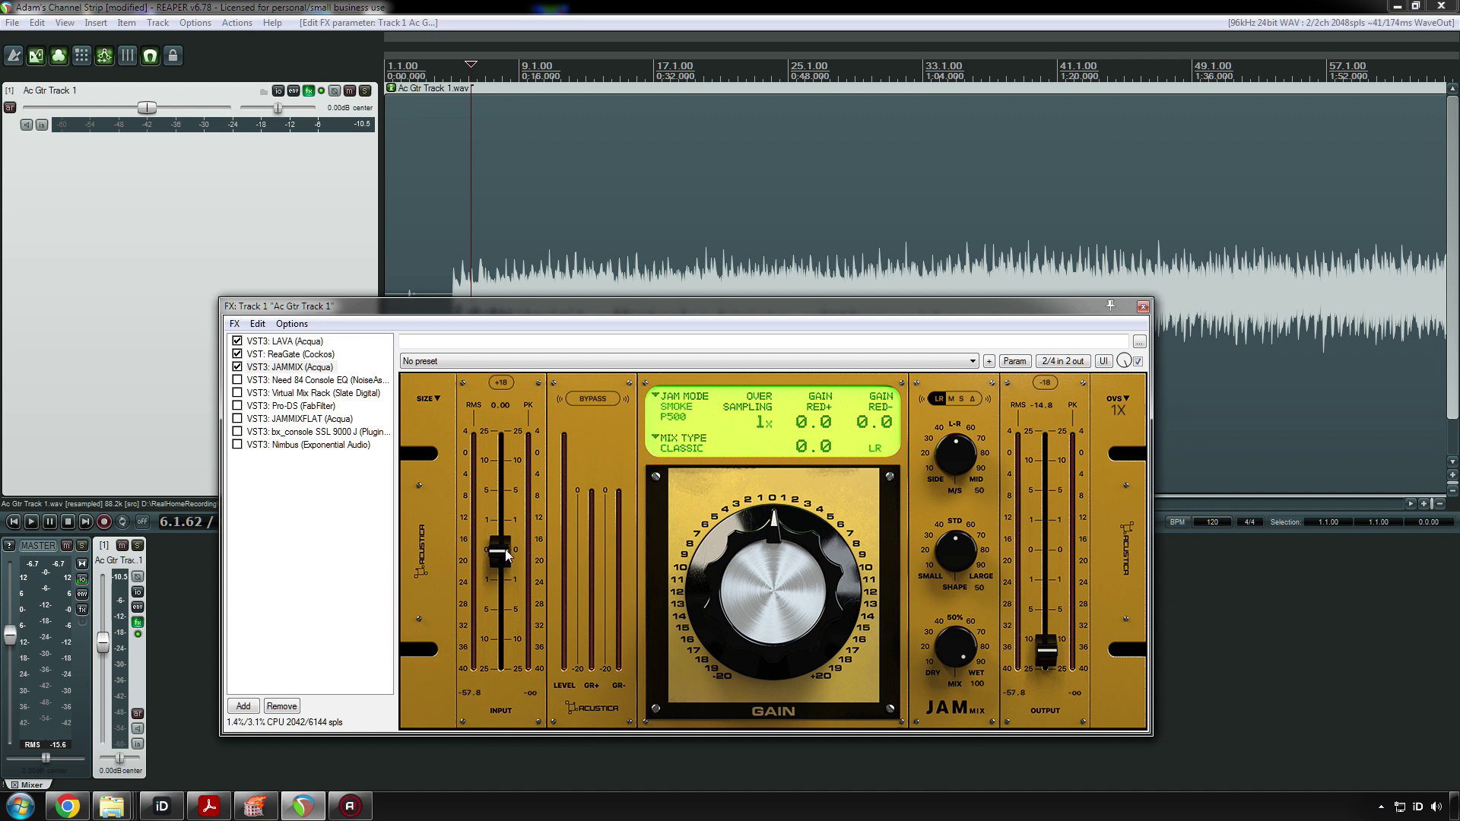
pyautogui.click(542, 275)
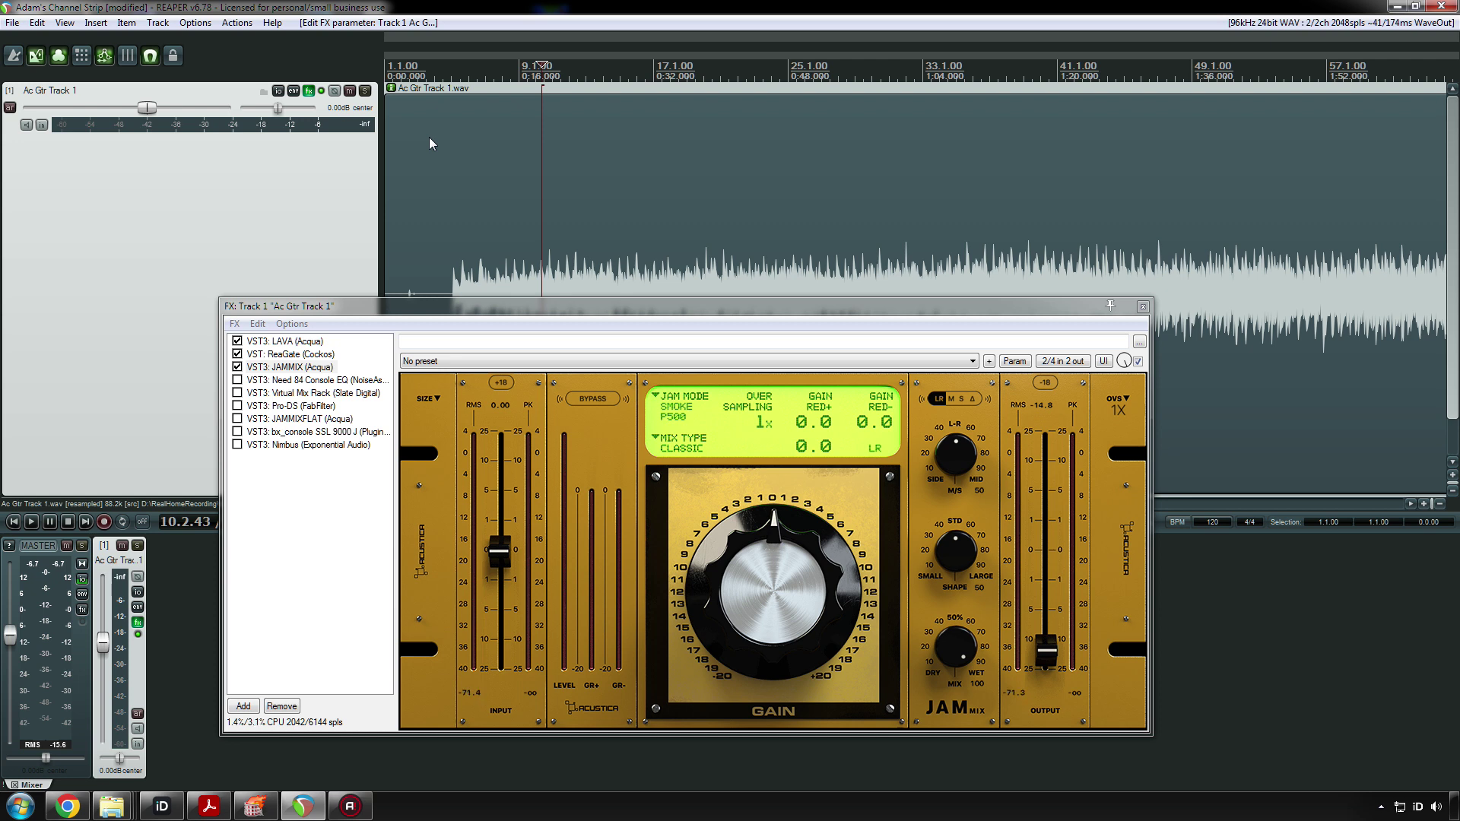
pyautogui.press('space')
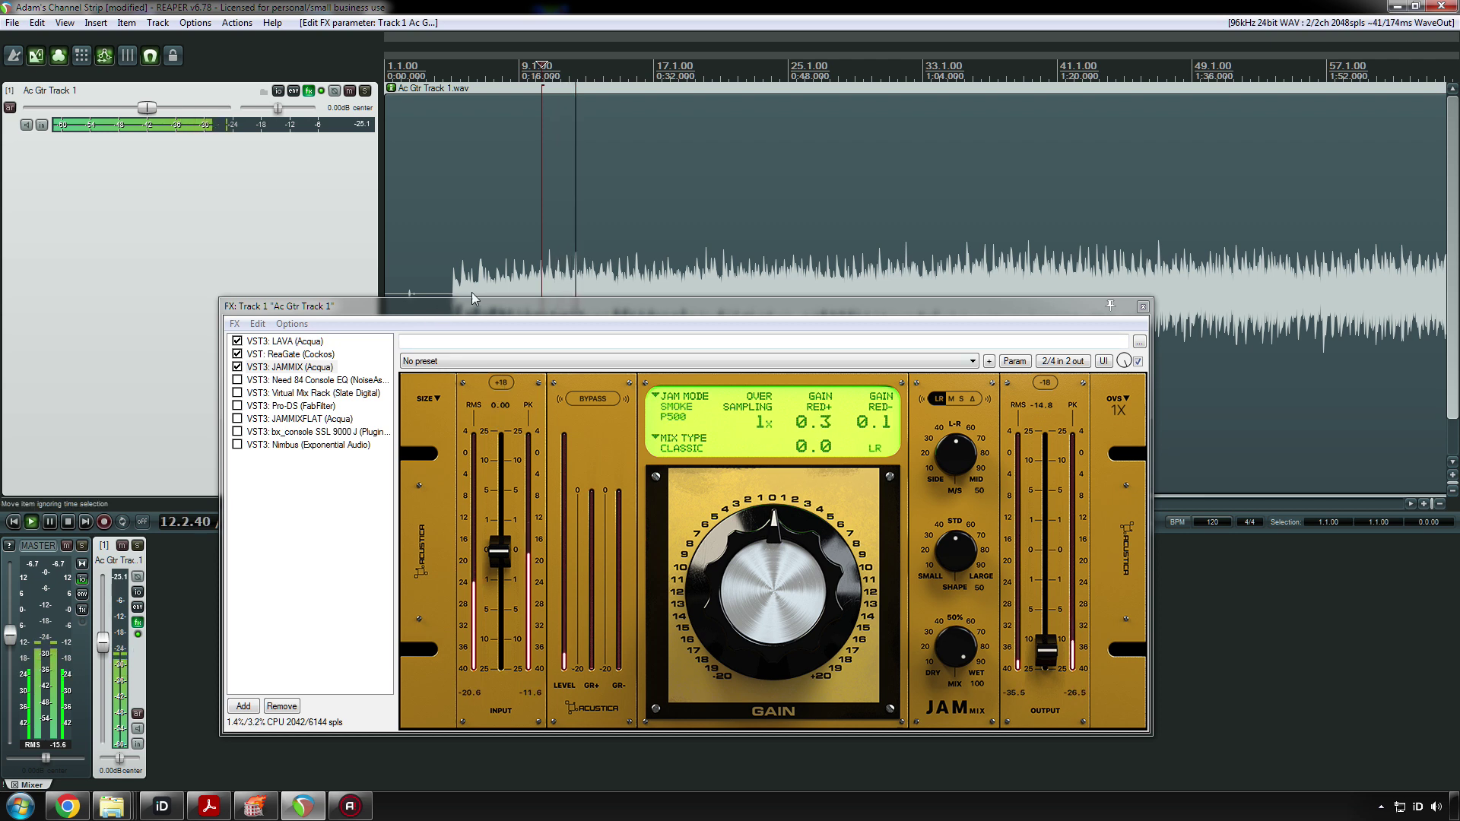
pyautogui.click(501, 382)
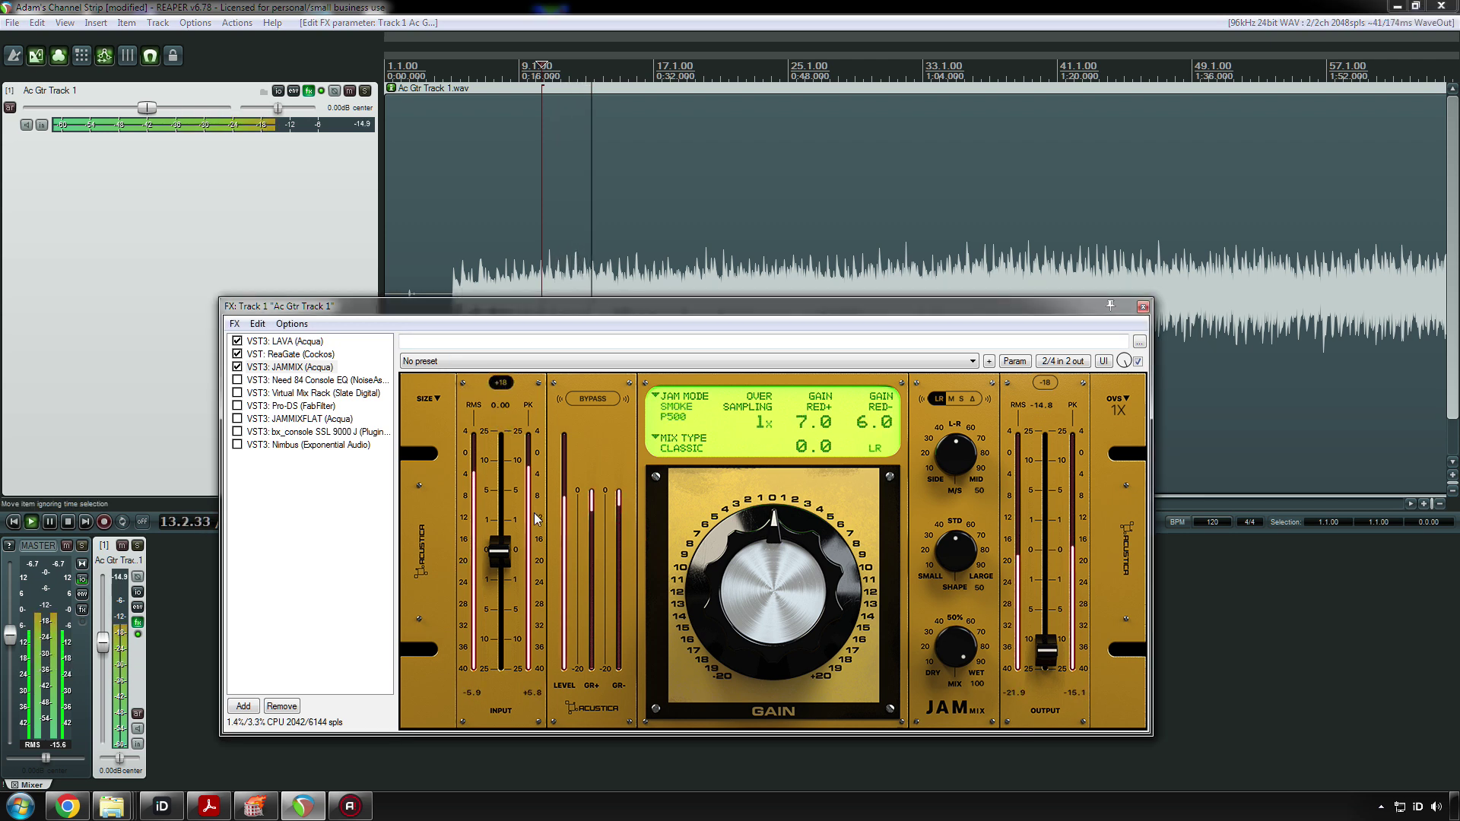
# - Set the JAMMIX gain to -20.0, lower its input to about -4.00 dB during playback, and stop
pyautogui.moveTo(783, 589); pyautogui.dragTo(781, 674)
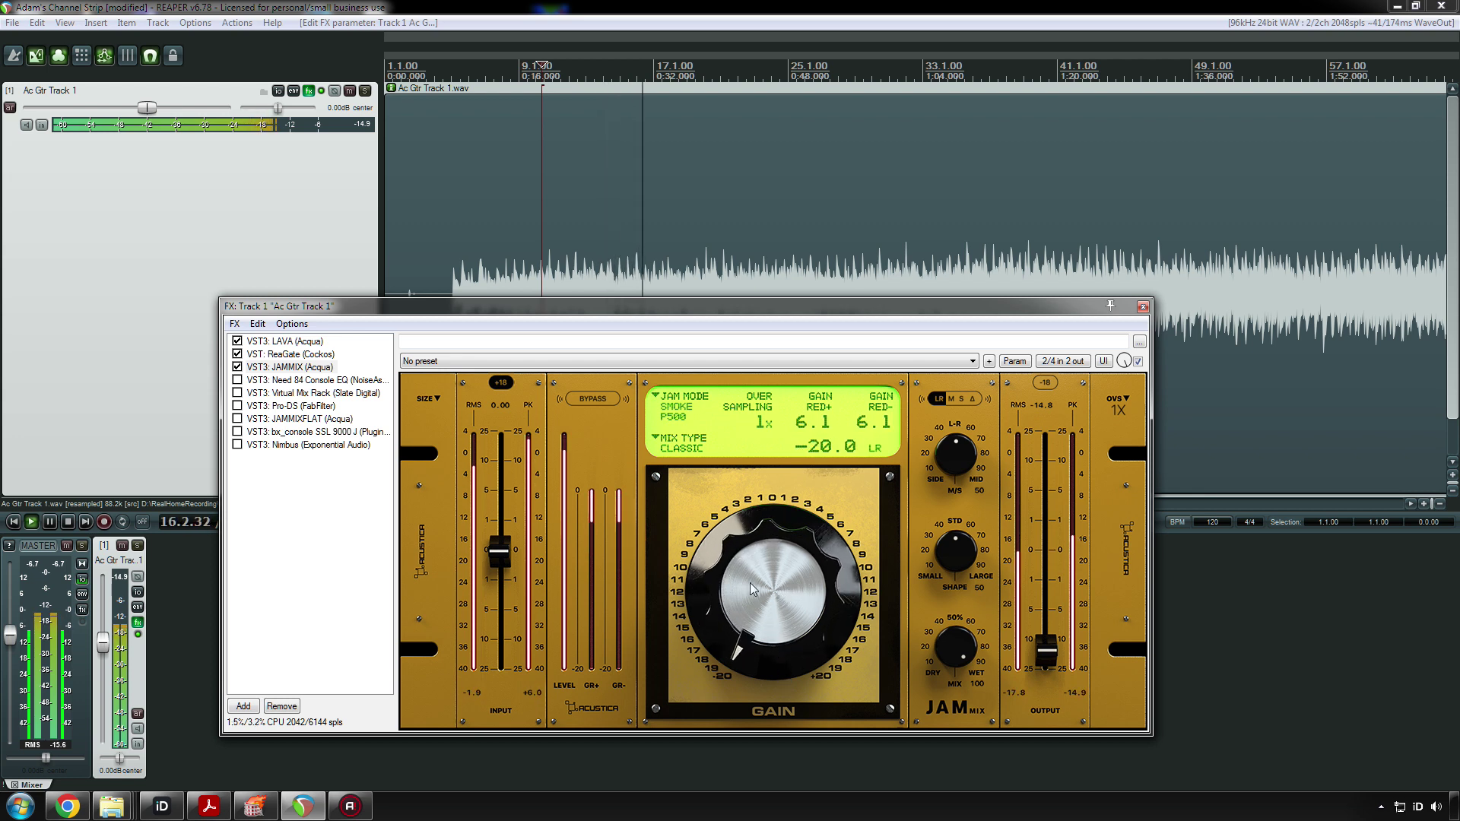
pyautogui.moveTo(502, 555); pyautogui.dragTo(506, 603)
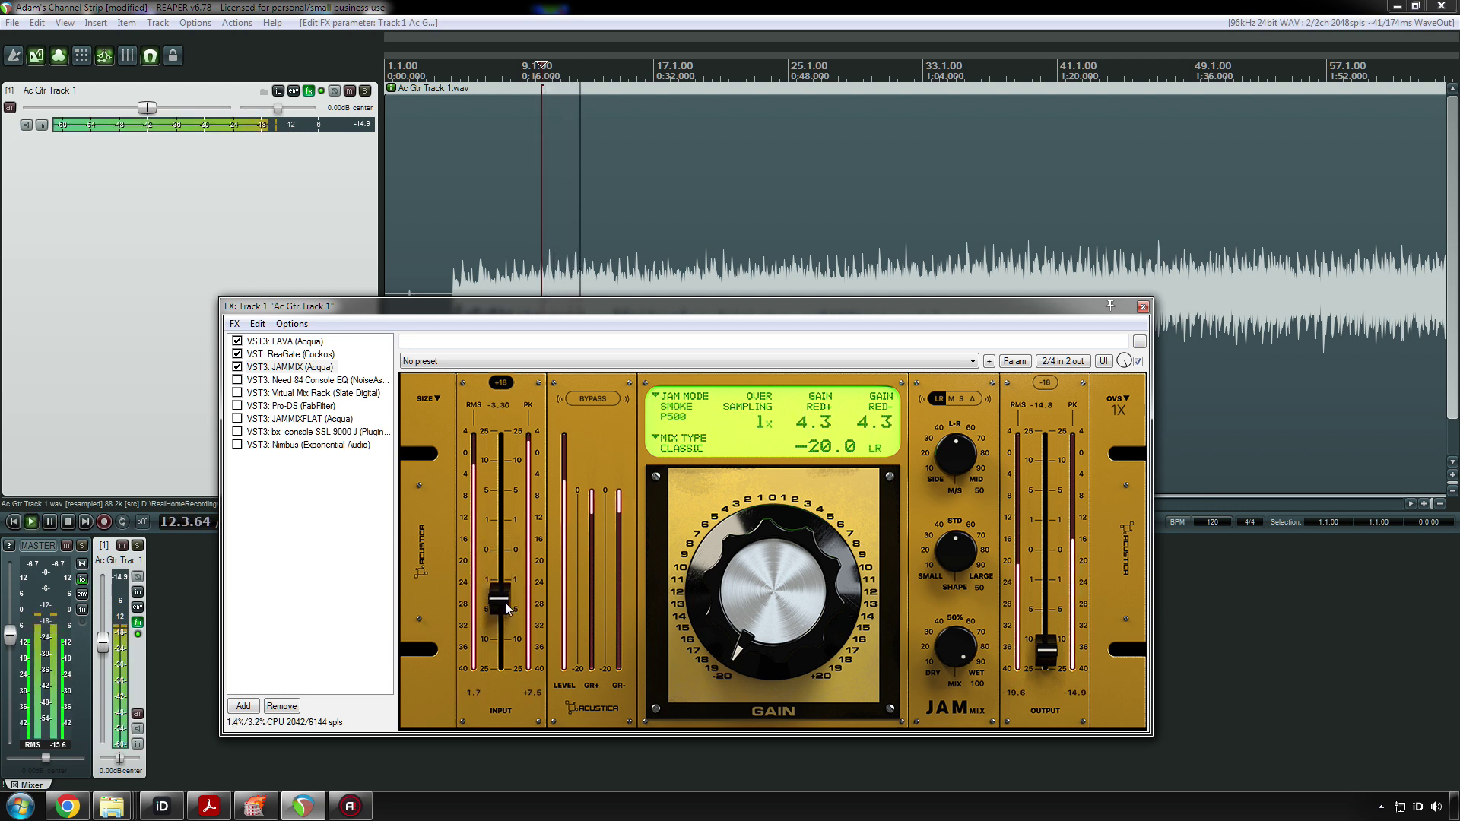
pyautogui.moveTo(507, 604); pyautogui.dragTo(508, 613)
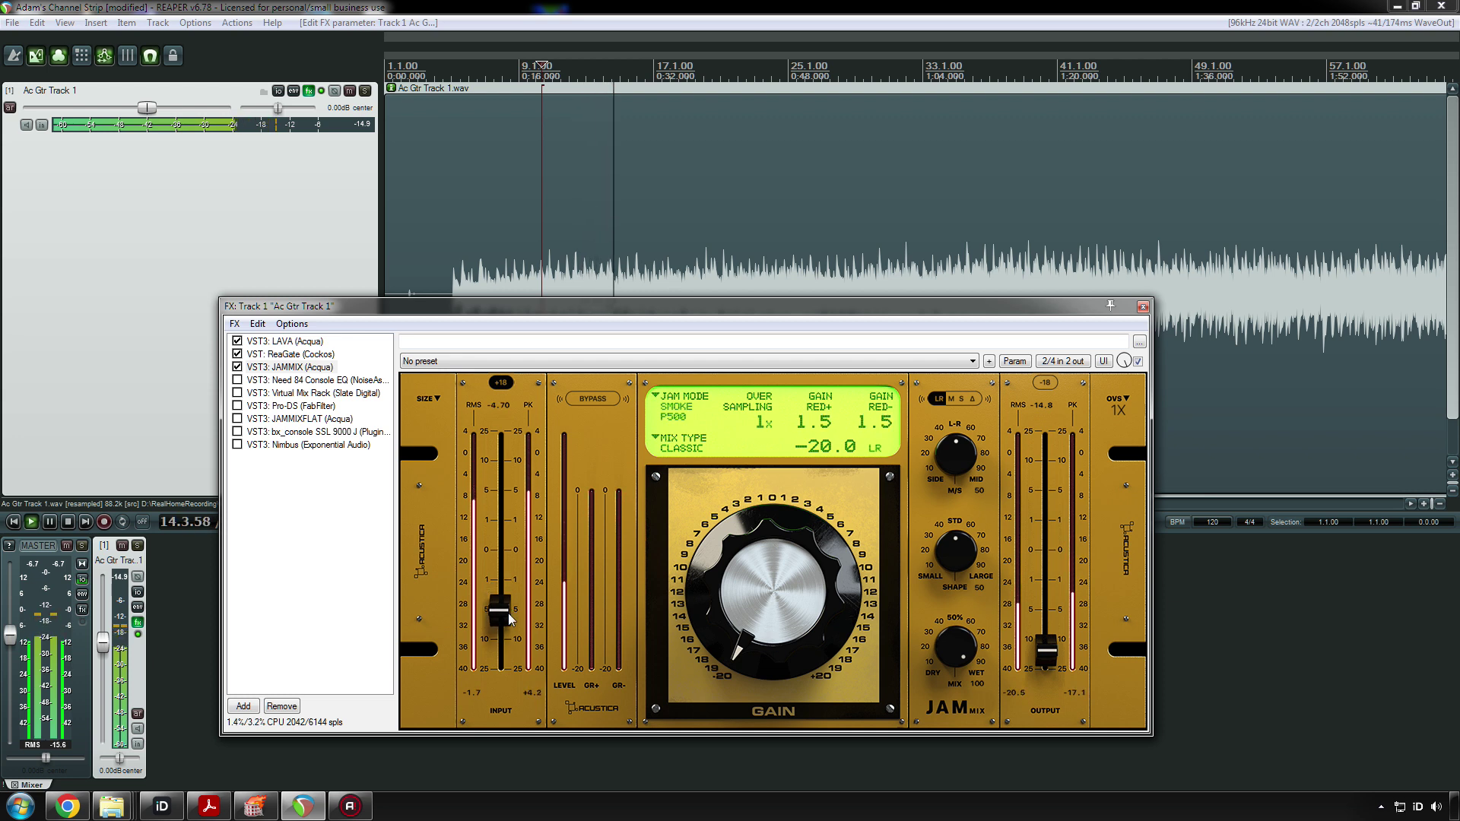
pyautogui.moveTo(508, 613); pyautogui.dragTo(506, 609)
pyautogui.press('space')
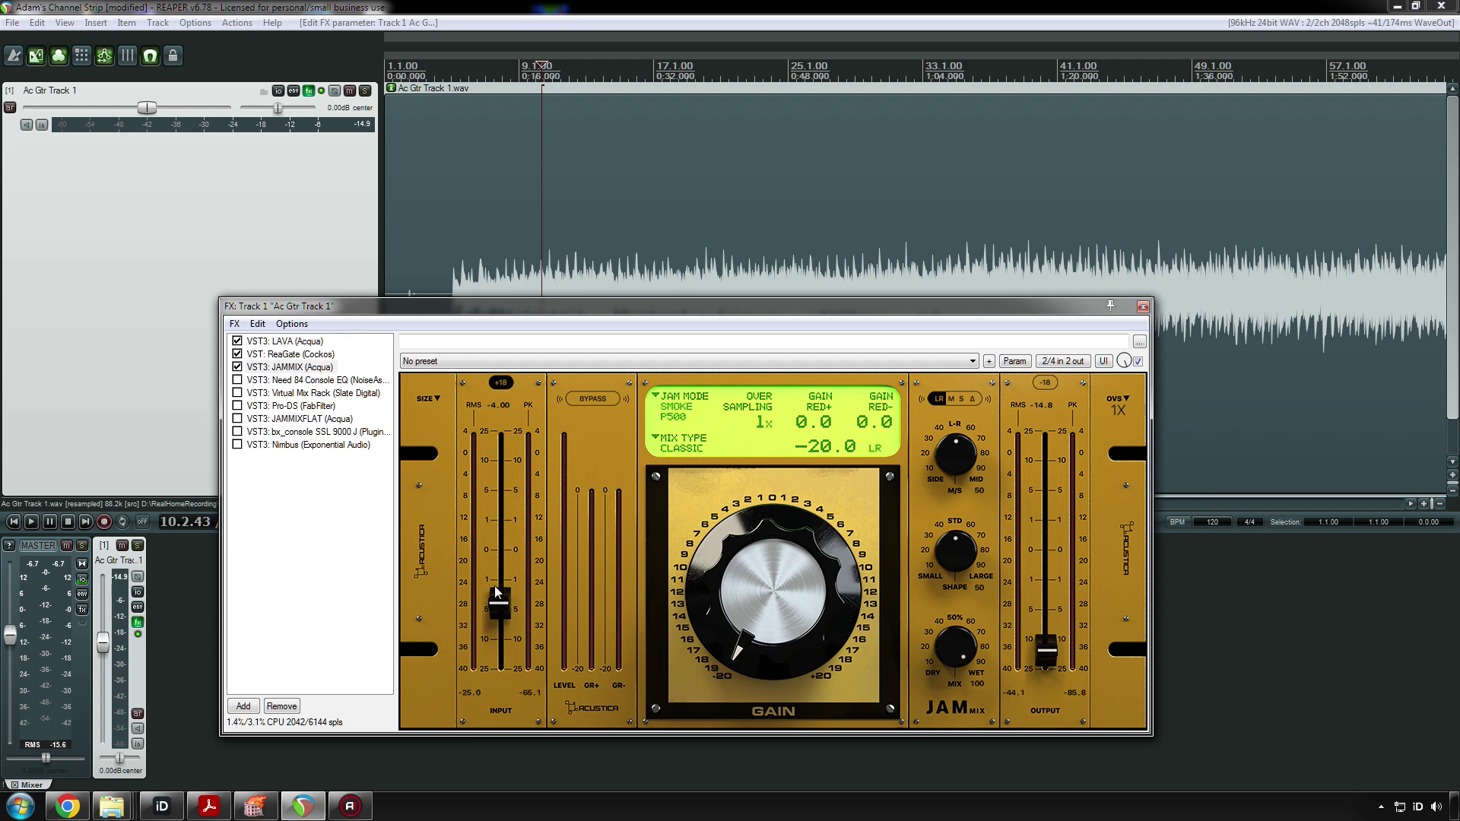
# - Try the JAMMIX input at lower levels, settle on -3.10 dB, and audition it from 10.2.43
pyautogui.moveTo(496, 603); pyautogui.dragTo(499, 634)
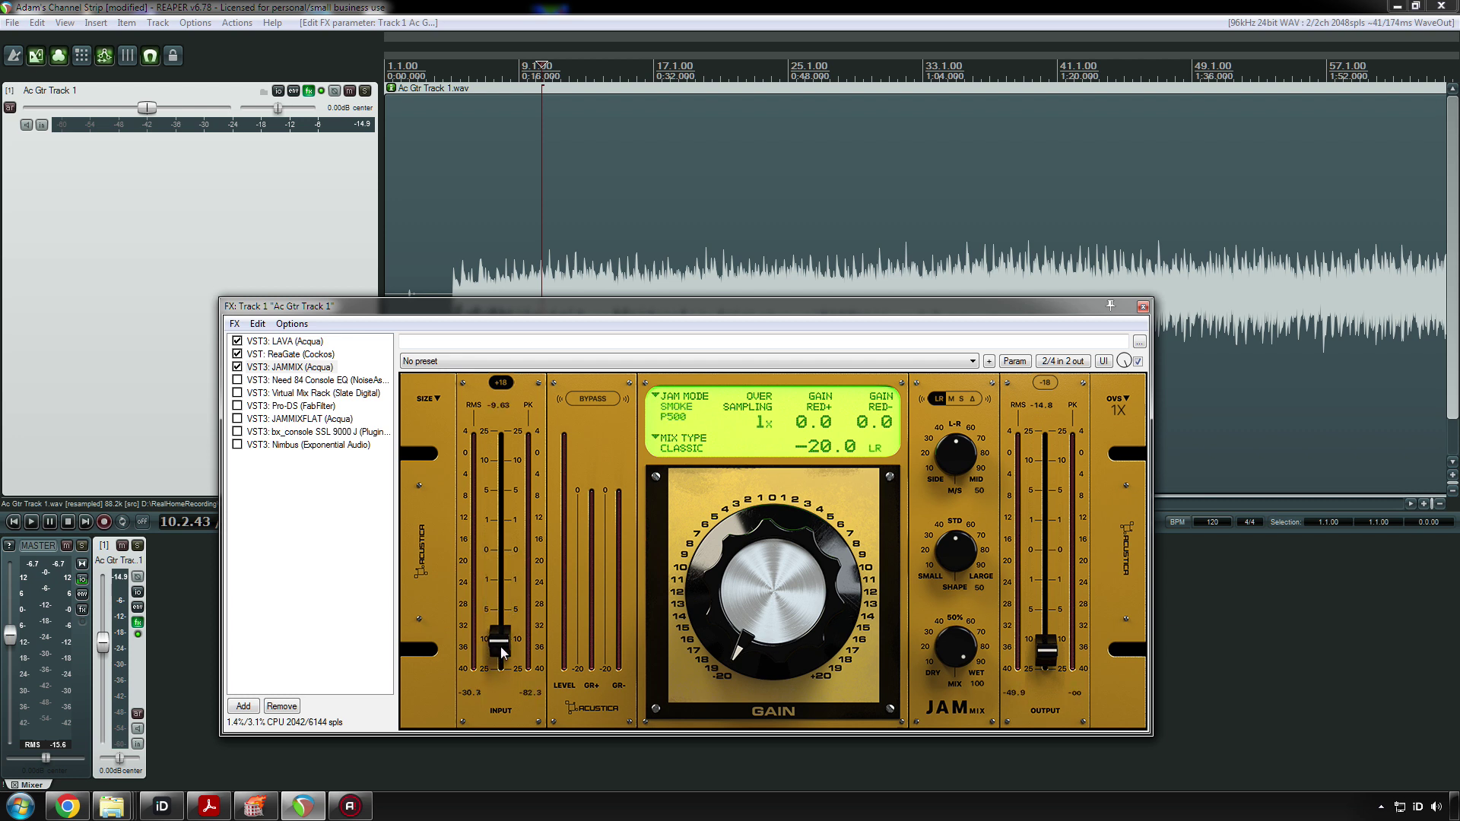
pyautogui.moveTo(502, 647); pyautogui.dragTo(510, 679)
pyautogui.moveTo(508, 645); pyautogui.dragTo(504, 601)
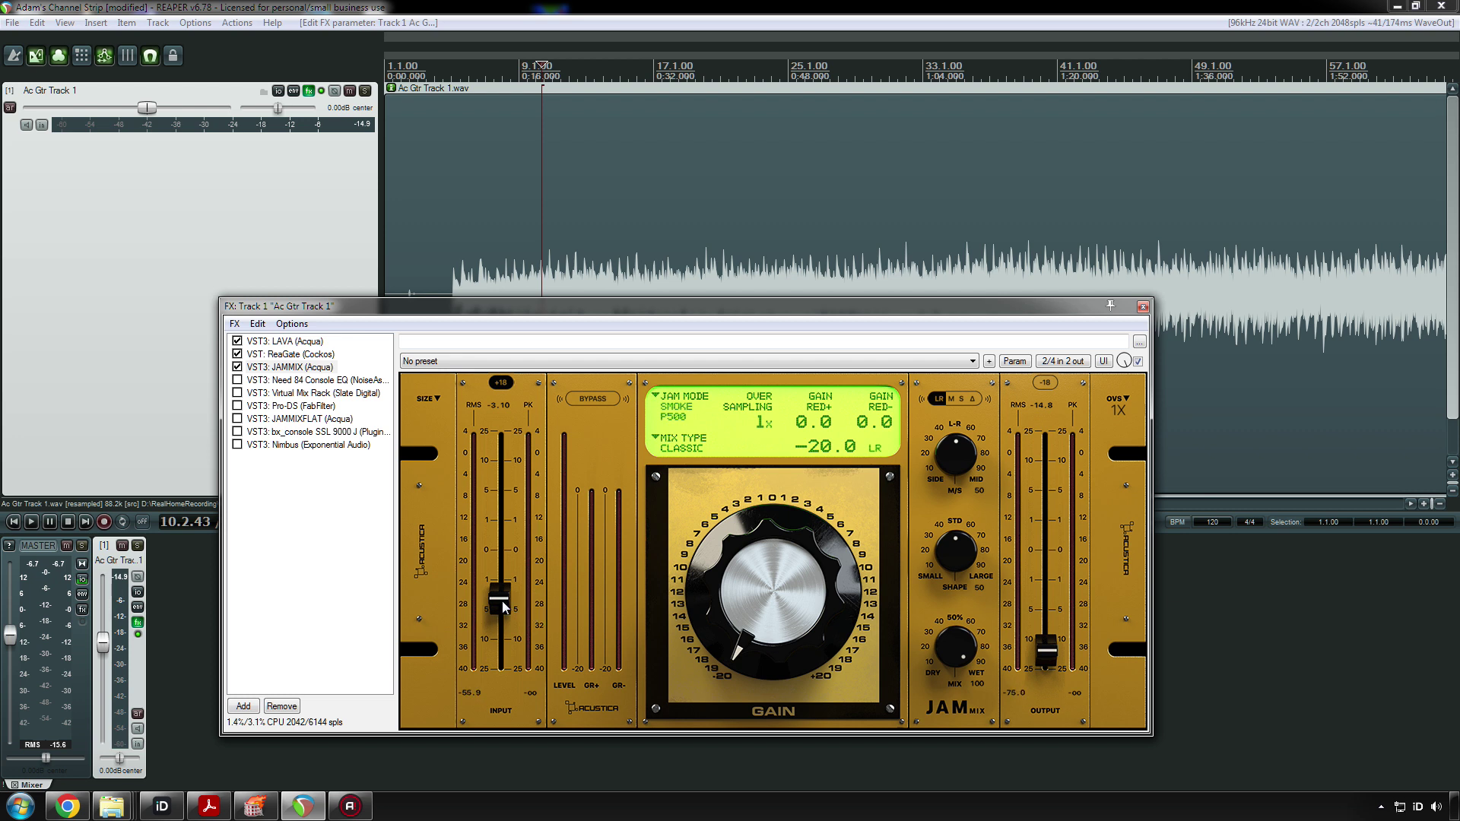
pyautogui.press('space')
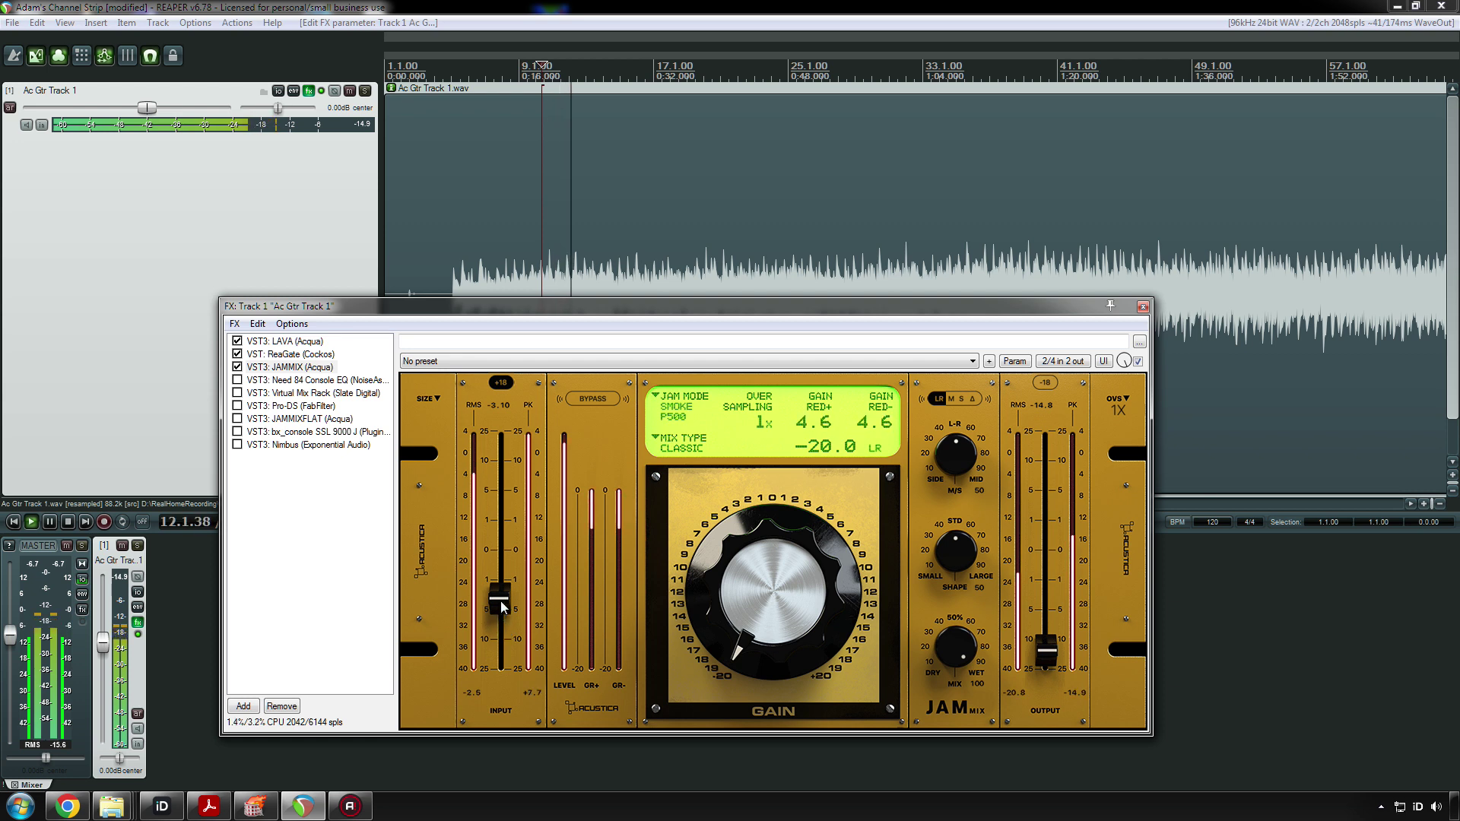
pyautogui.press('space')
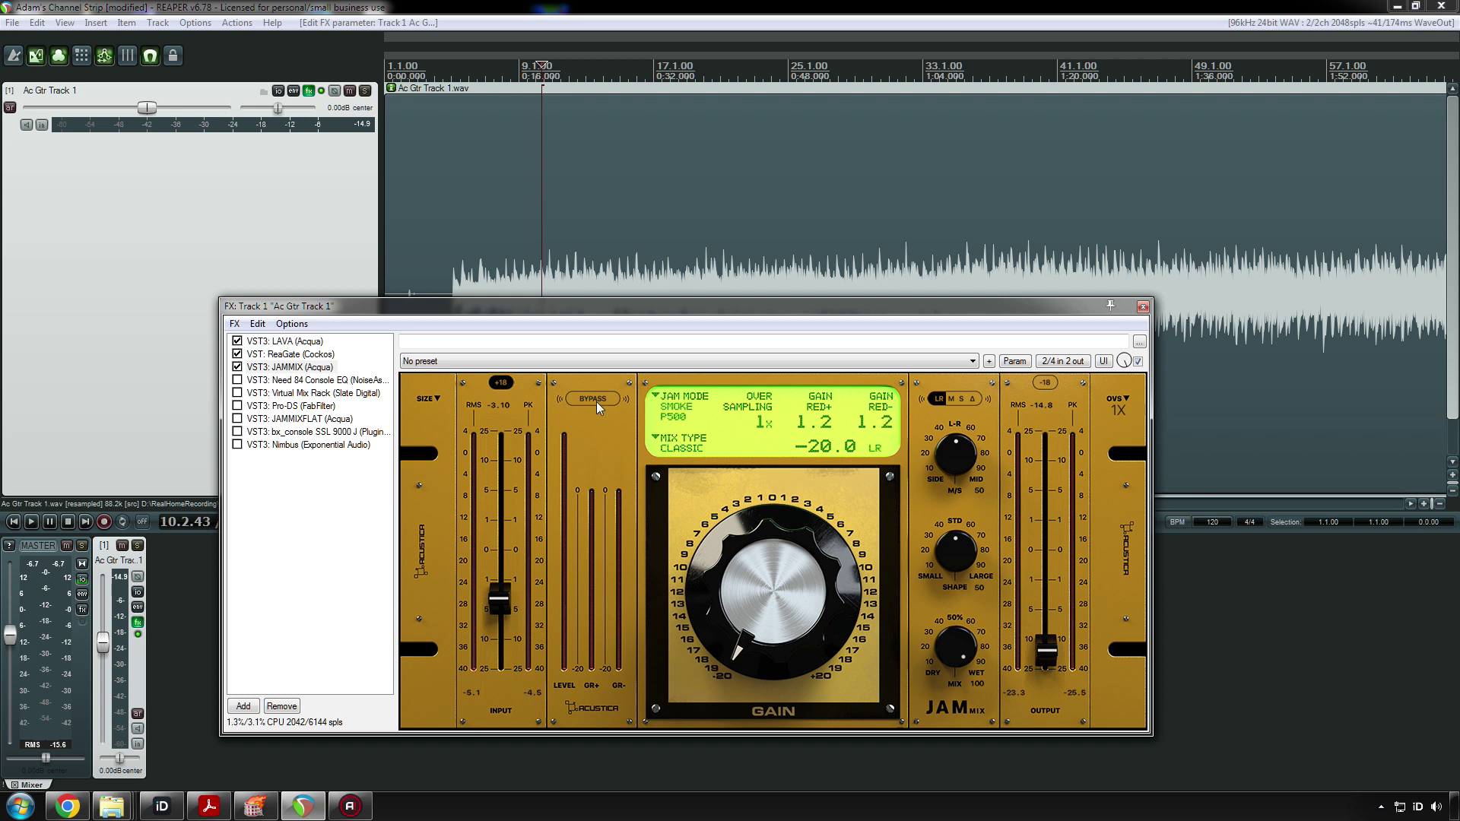
# - Play from 10.2.43 and toggle the JAMMIX bypass to compare the processed and unprocessed guitar
pyautogui.press('space')
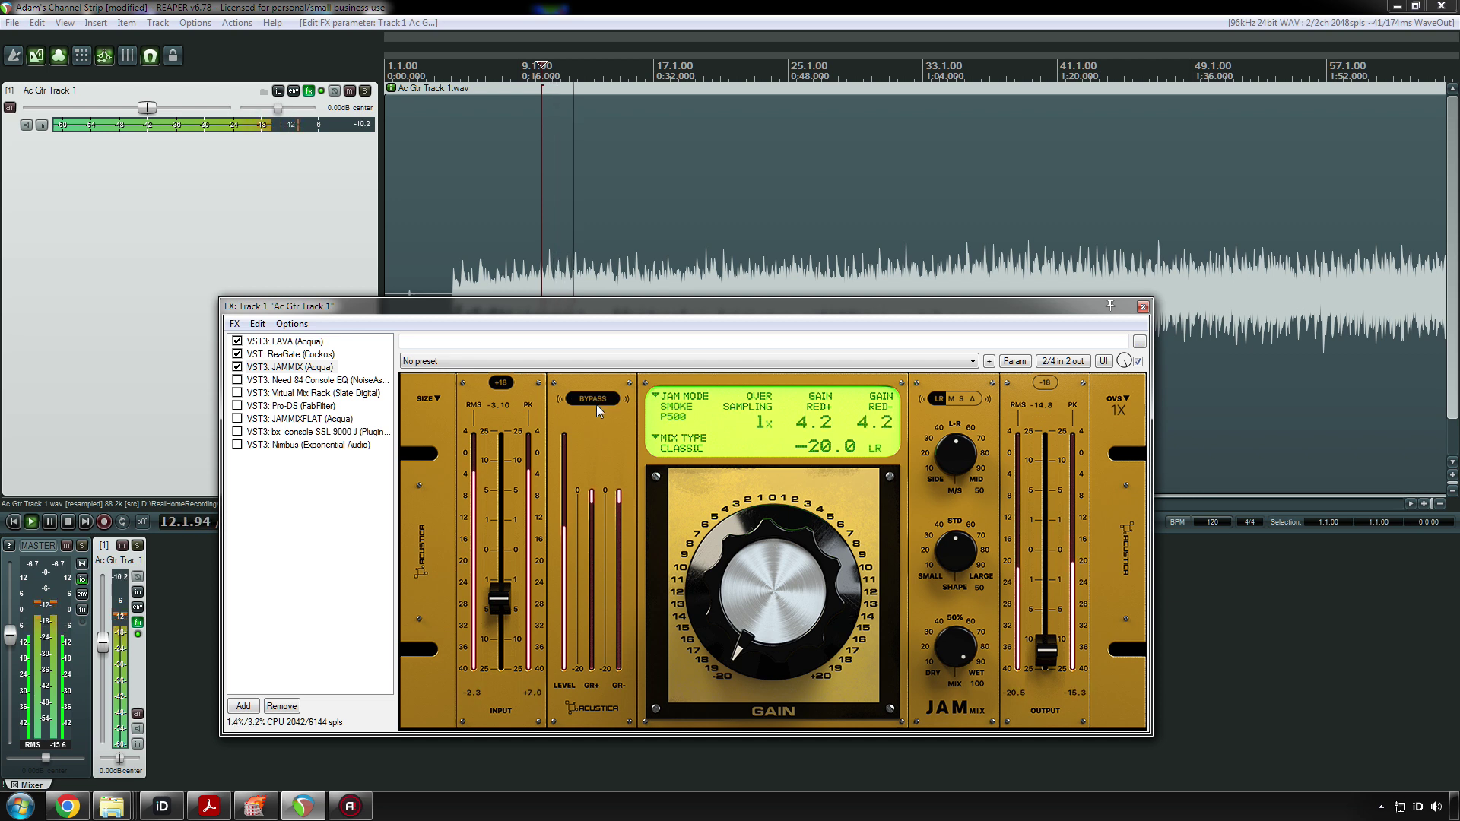
pyautogui.click(595, 401)
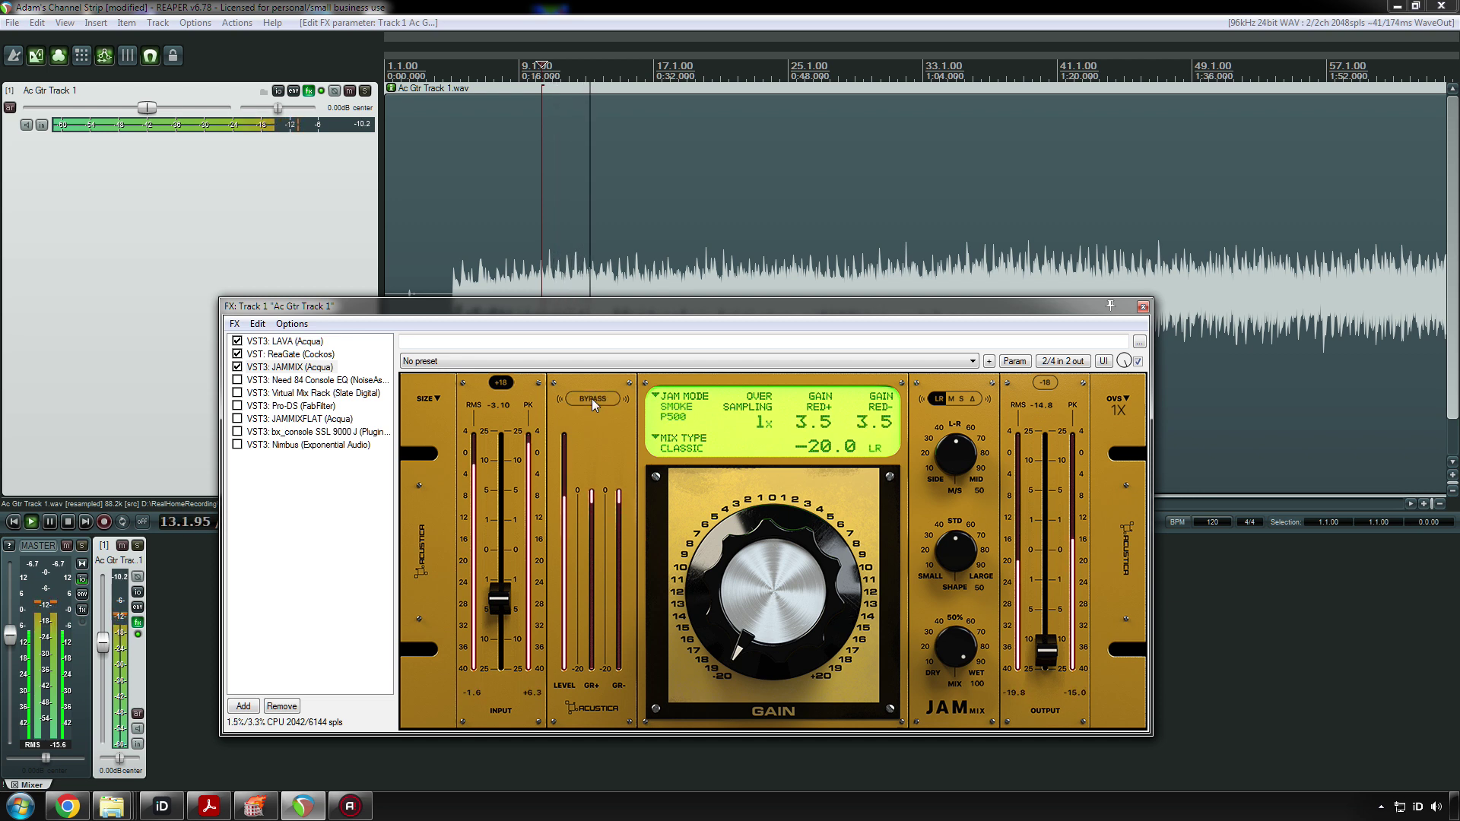
pyautogui.click(592, 398)
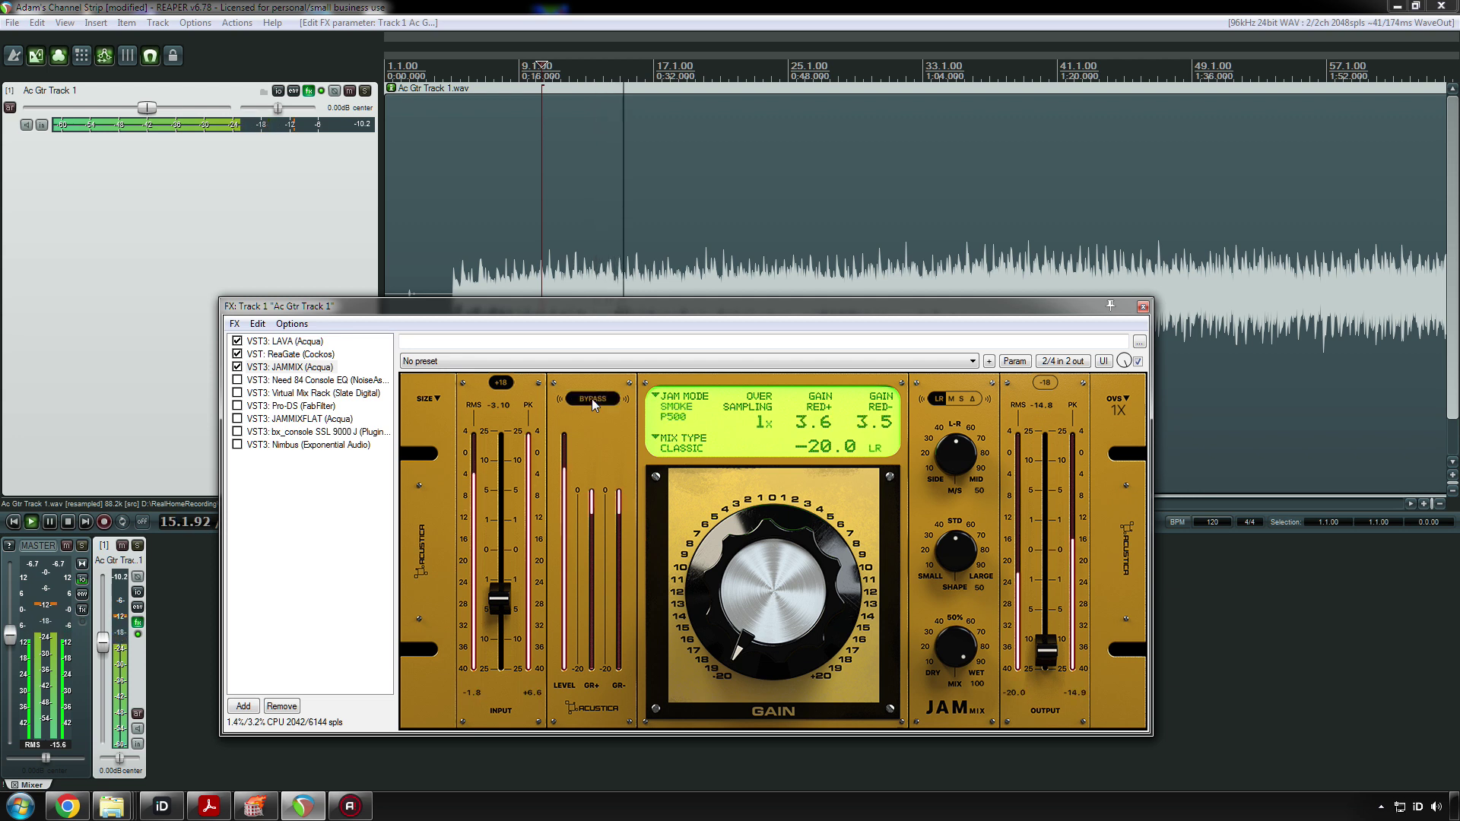
# - Audition the JAMMIX input at -5.13 dB, raise it to -2.50 dB during playback, and stop
pyautogui.moveTo(501, 603); pyautogui.dragTo(502, 555)
pyautogui.press('space')
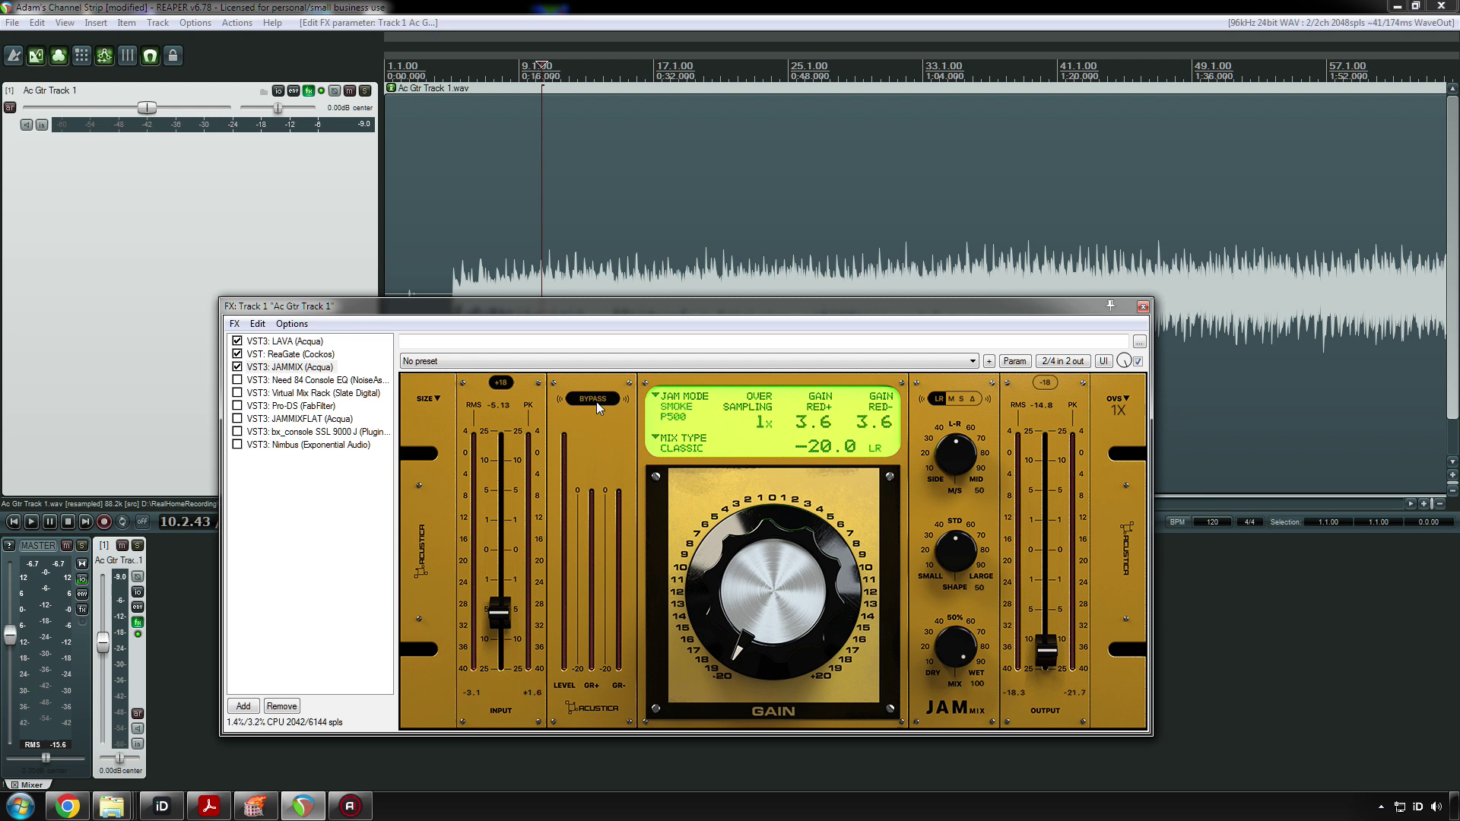
pyautogui.press('space')
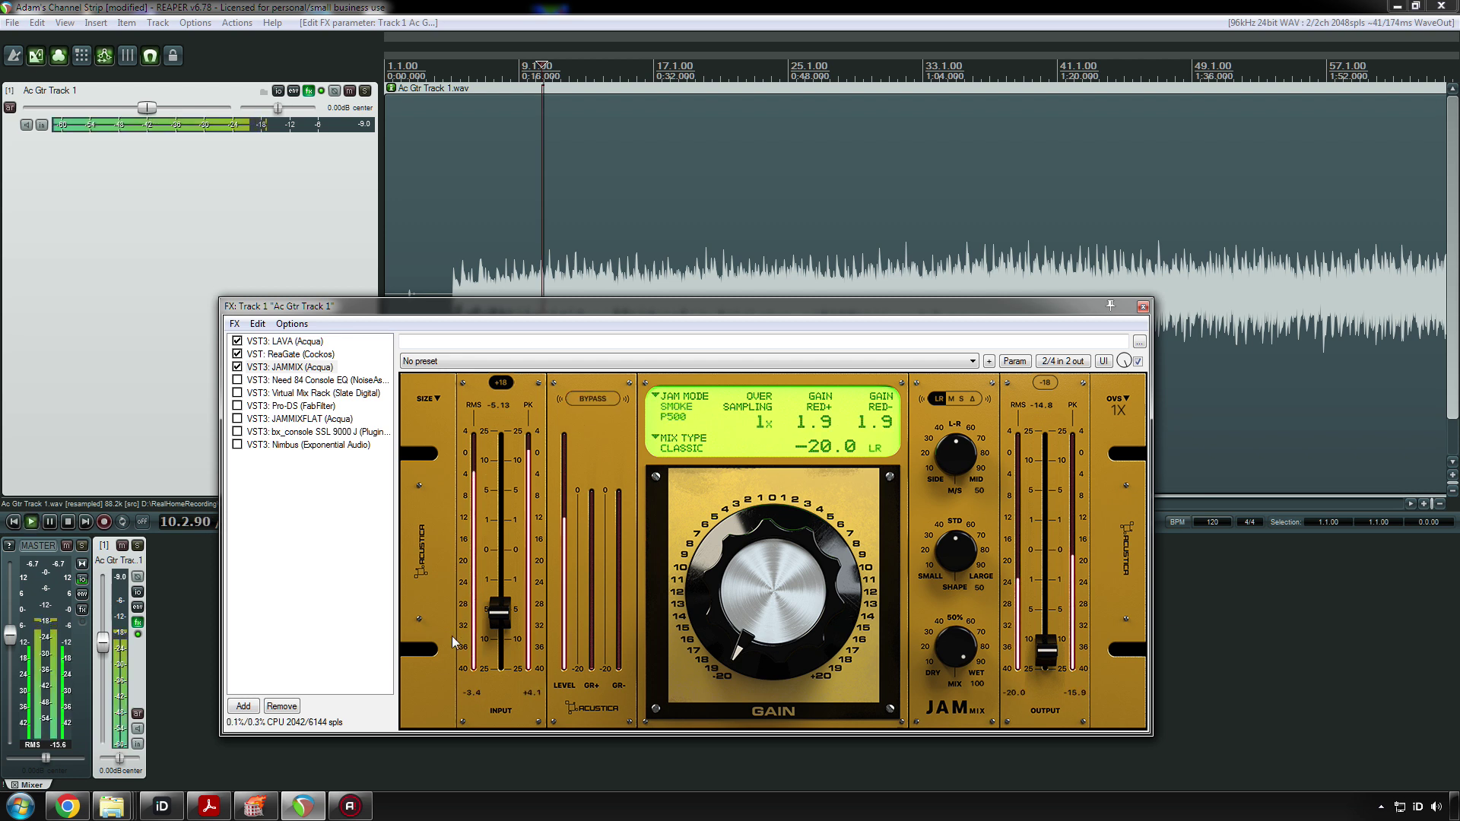
pyautogui.moveTo(496, 611); pyautogui.dragTo(500, 598)
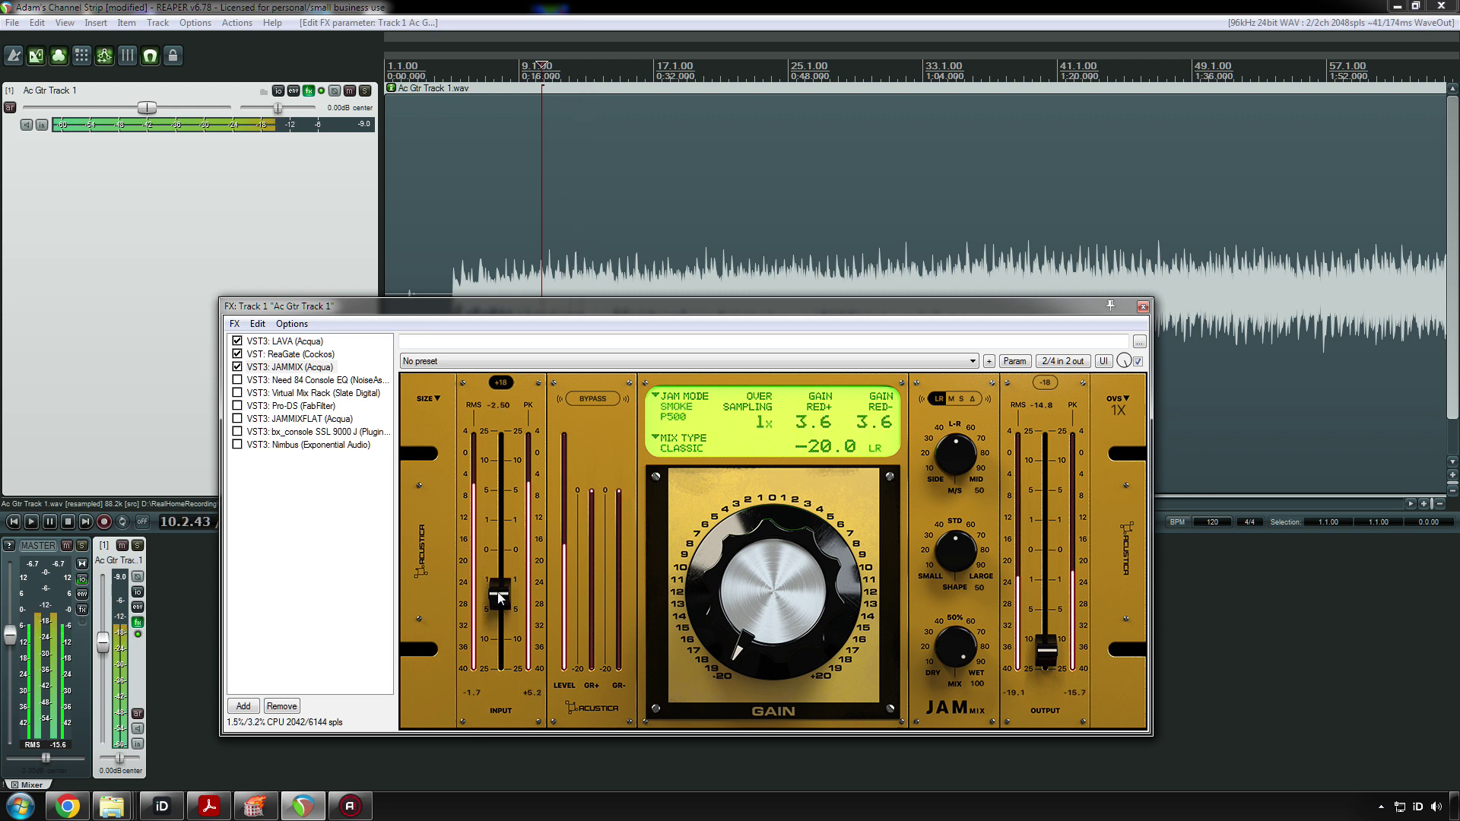
pyautogui.press('space')
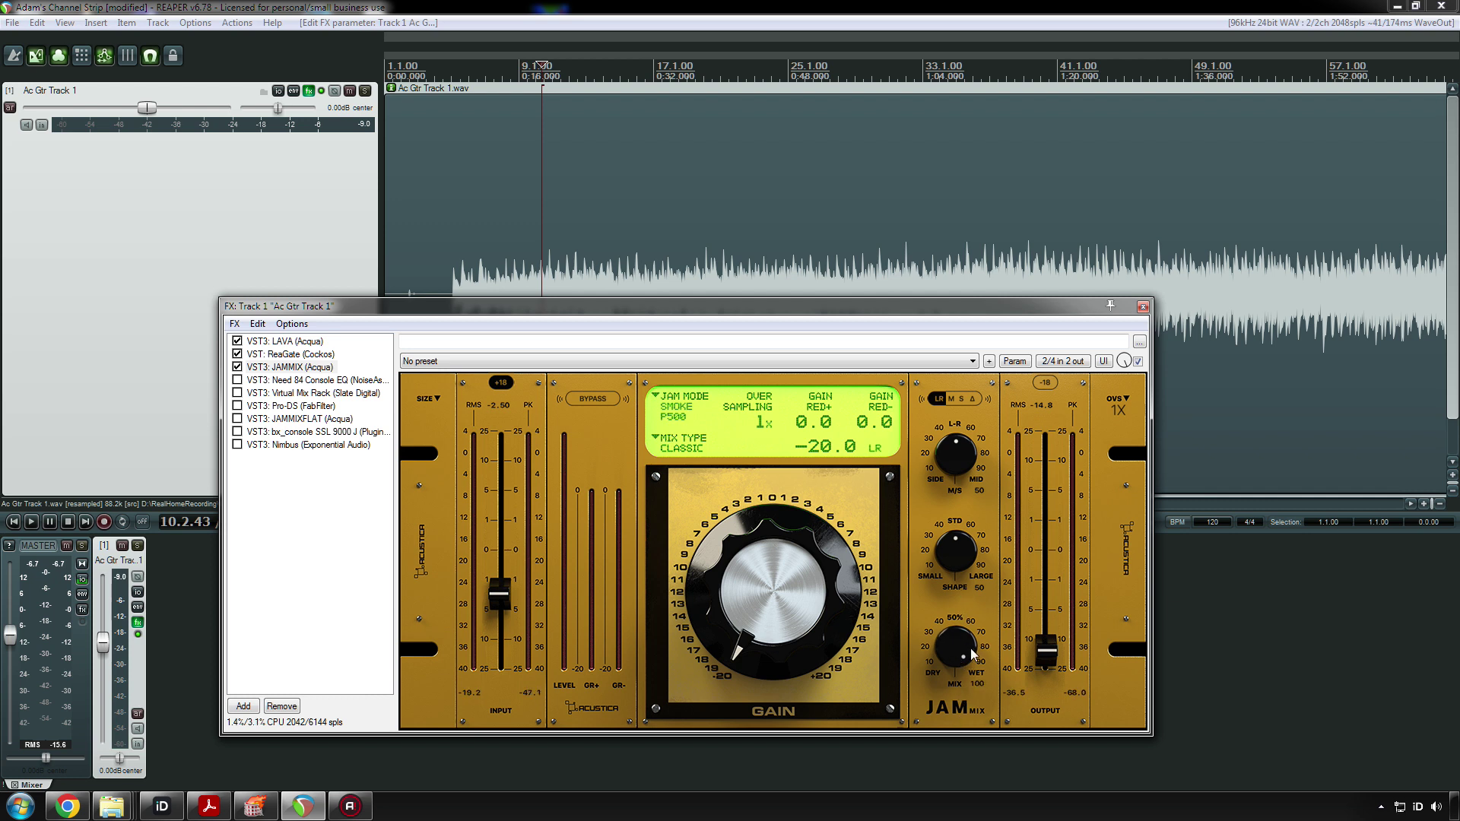
# - Play from 10.2.43 with the JAMMIX input at -0.75 dB, trying a drier mix before restoring the mix to 100
pyautogui.press('space')
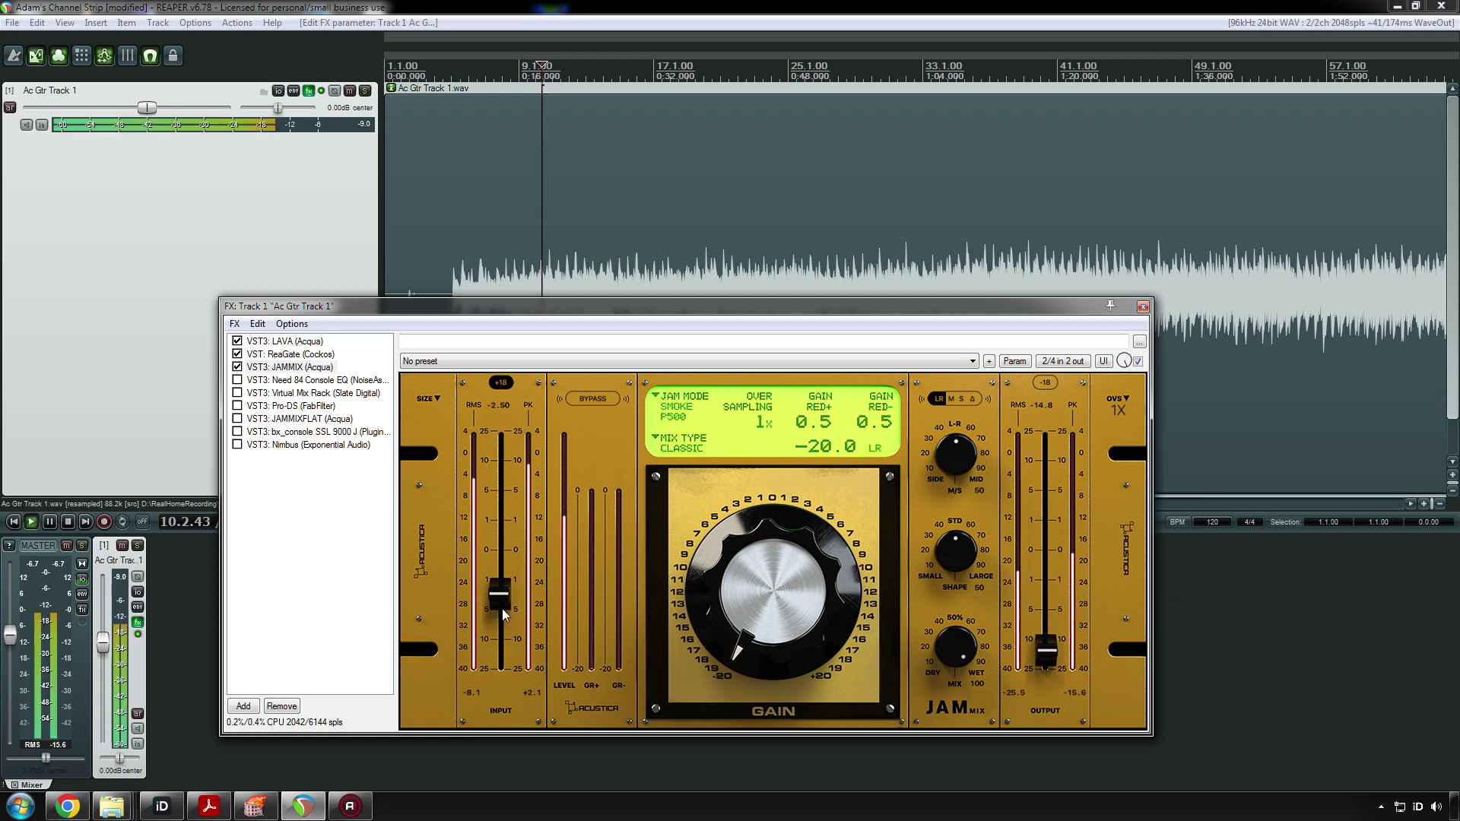
pyautogui.moveTo(503, 599); pyautogui.dragTo(503, 580)
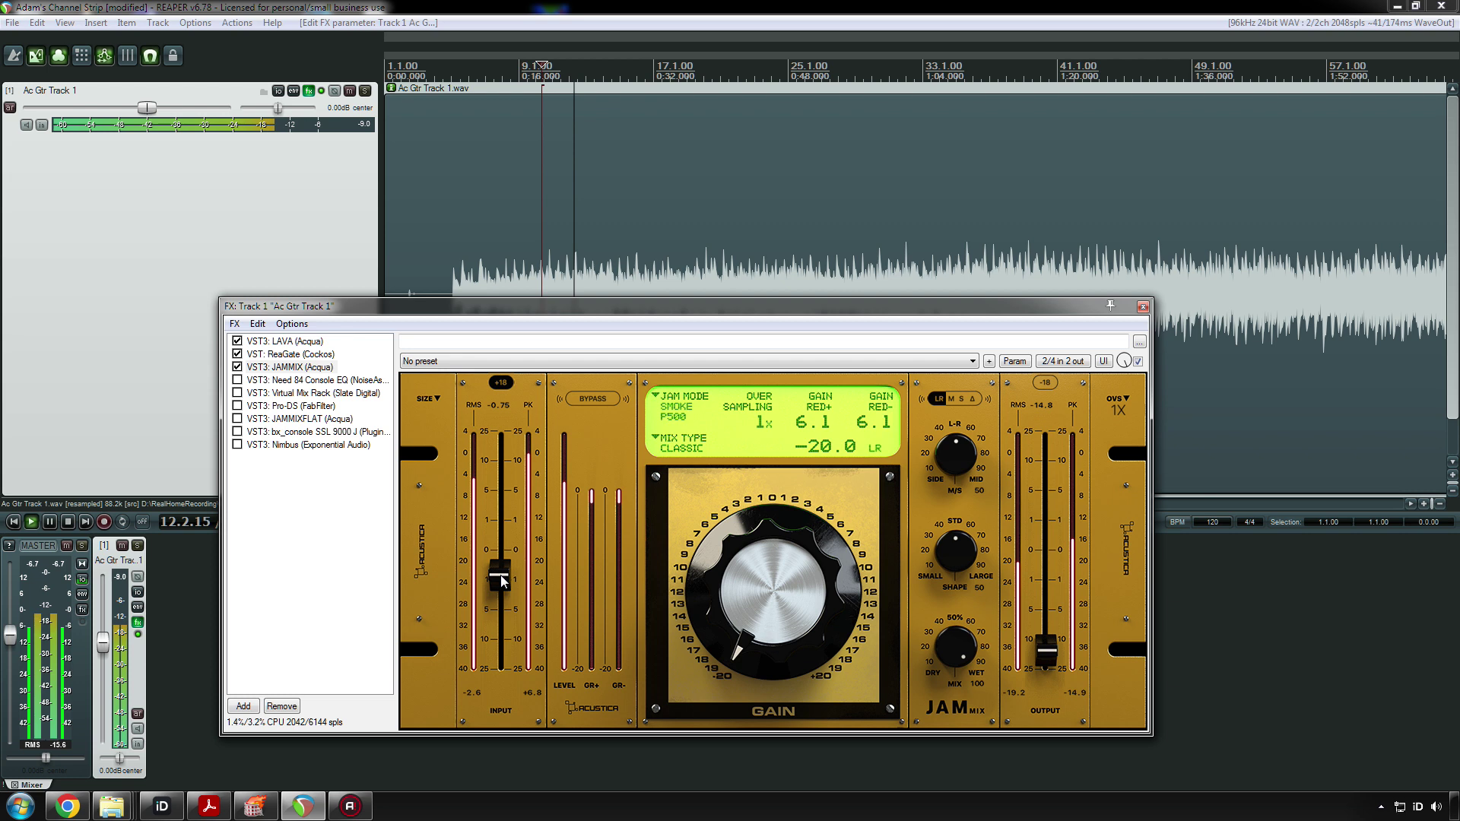
pyautogui.moveTo(949, 642); pyautogui.dragTo(949, 721)
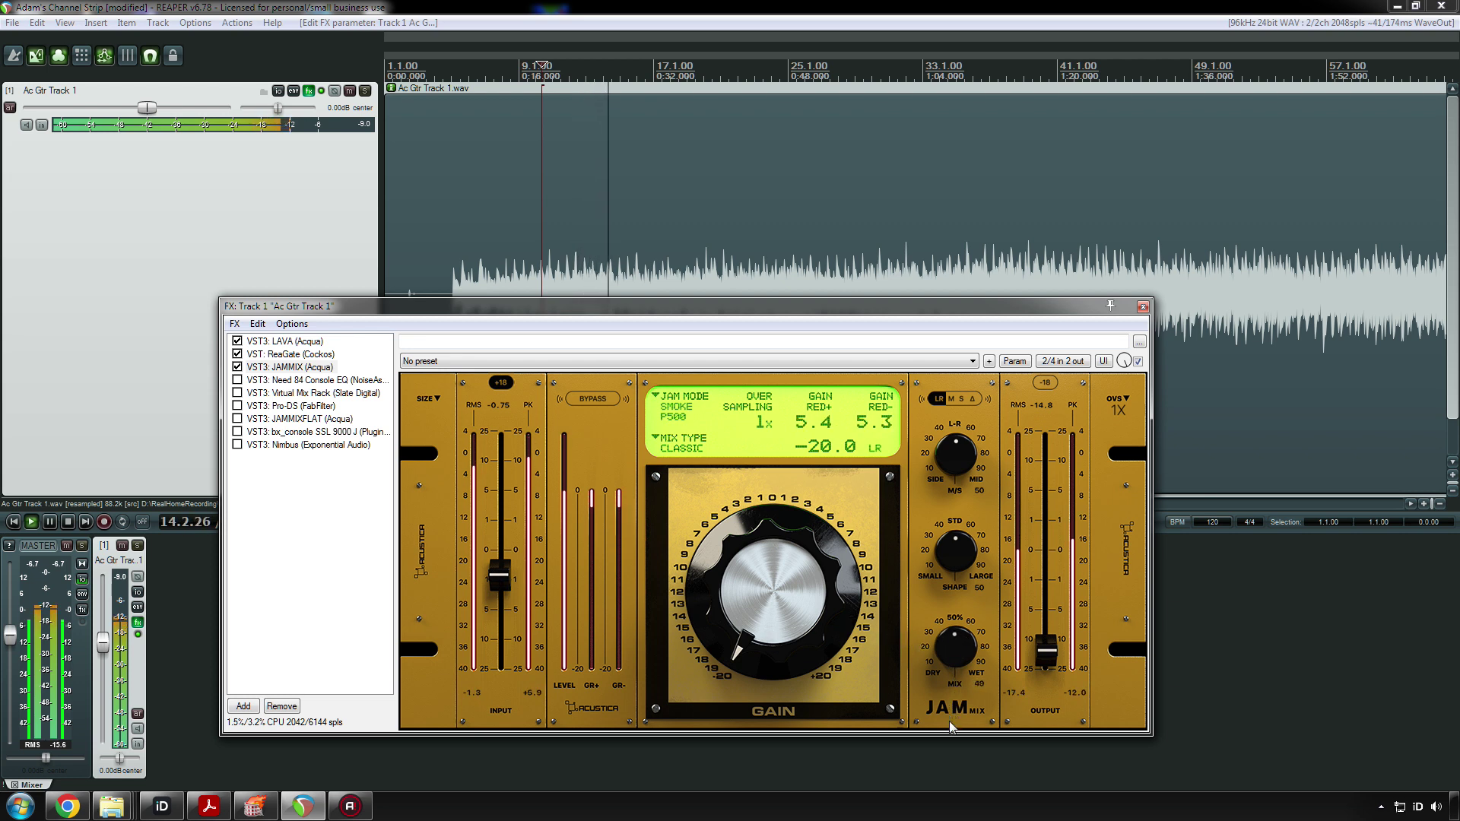
pyautogui.moveTo(962, 647); pyautogui.dragTo(960, 589)
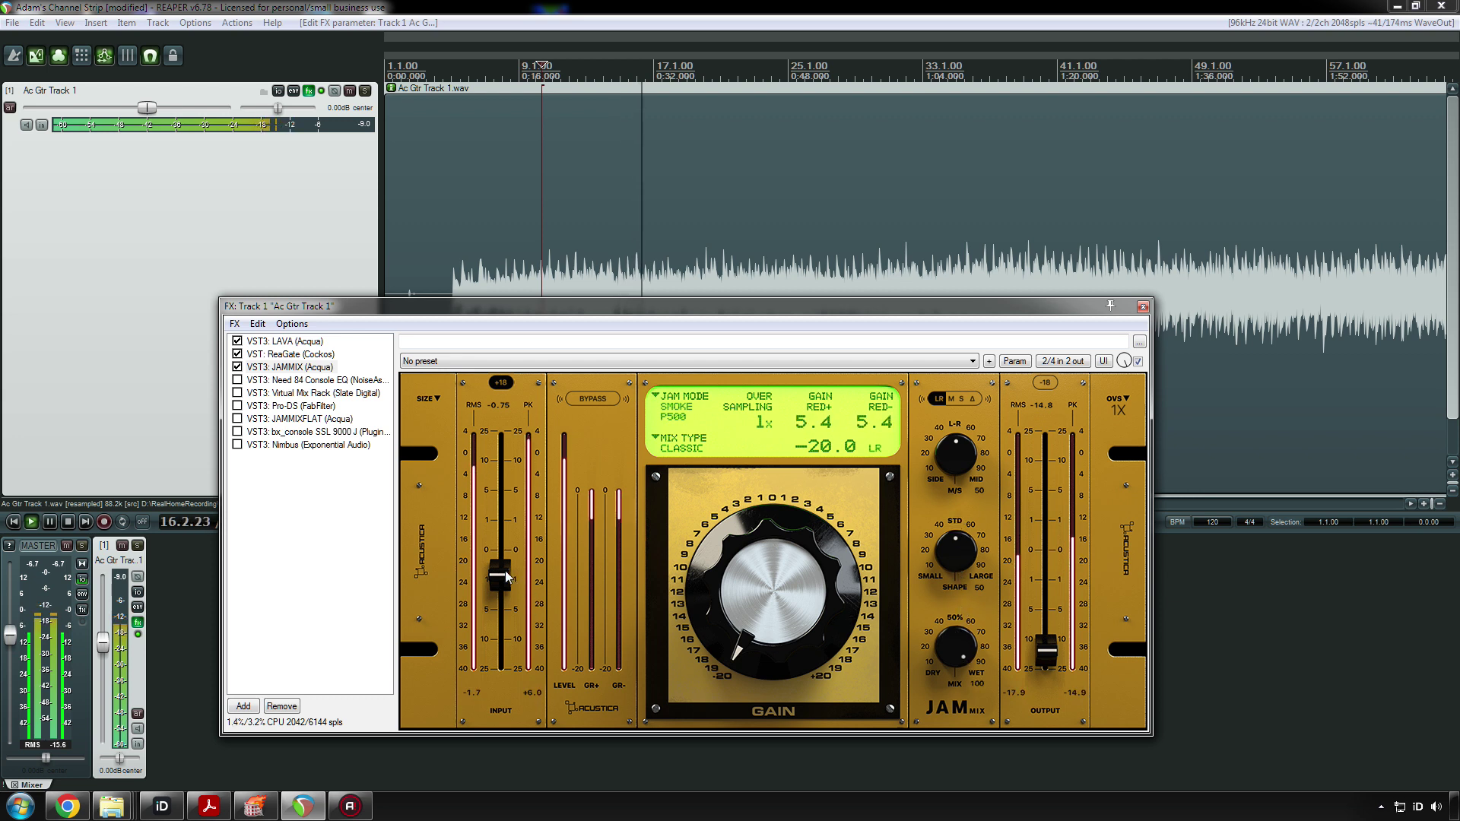
# - Set the JAMMIX input to -2.90 dB and the mix to 50, and compare the result with bypass during playback
pyautogui.moveTo(499, 584); pyautogui.dragTo(503, 606)
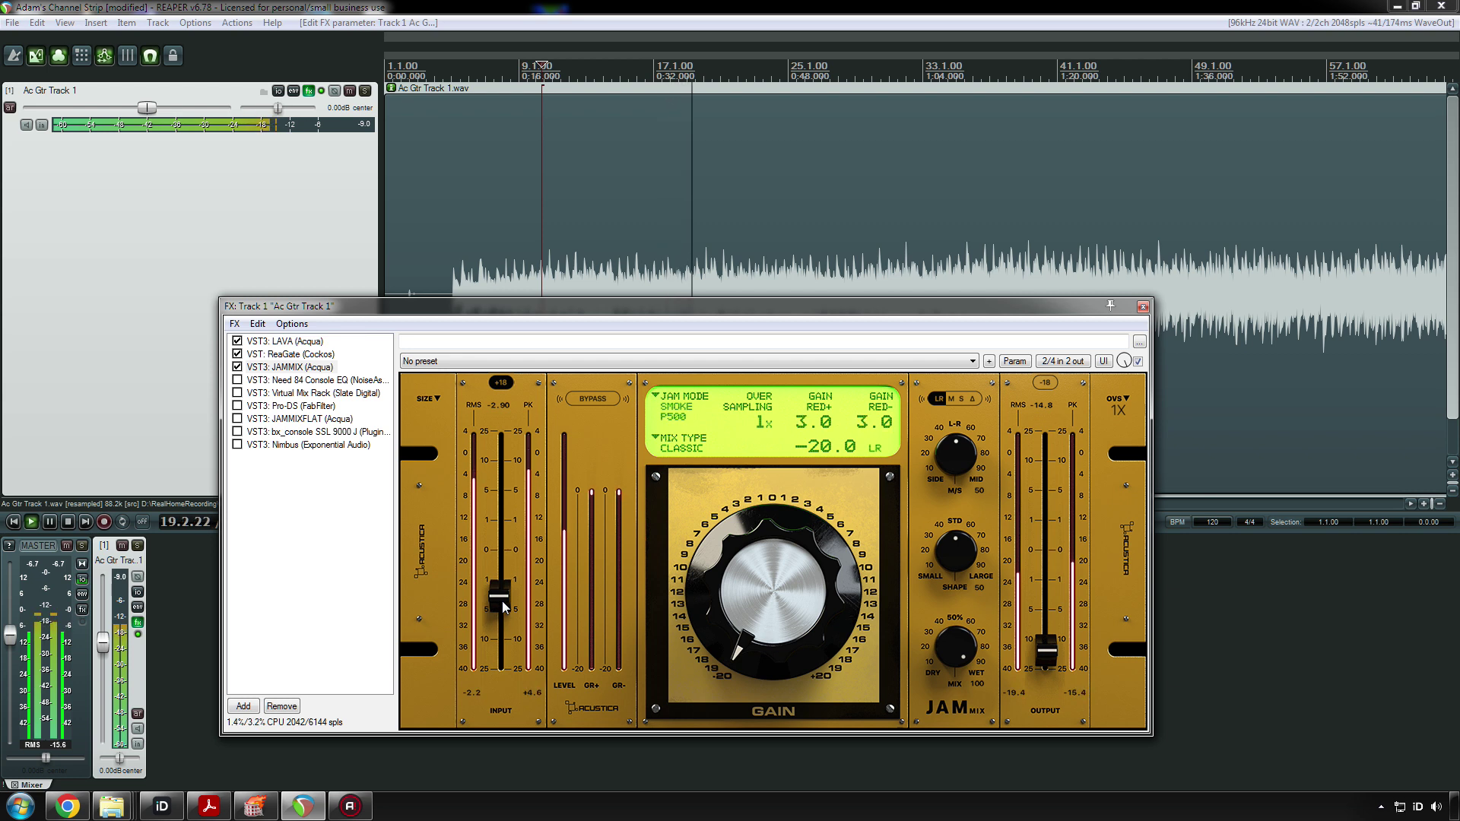
pyautogui.moveTo(945, 637); pyautogui.dragTo(952, 722)
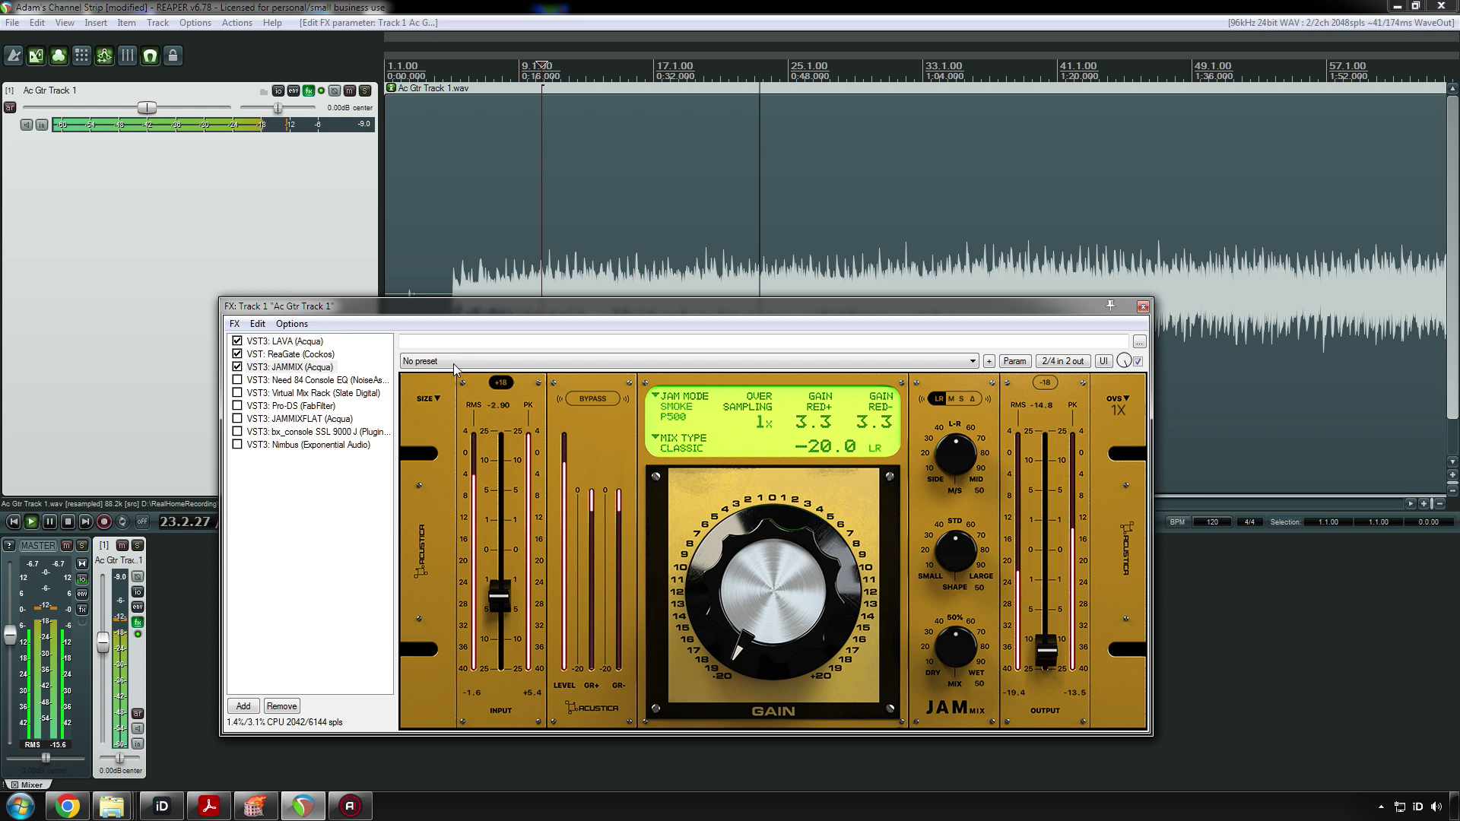
pyautogui.click(597, 400)
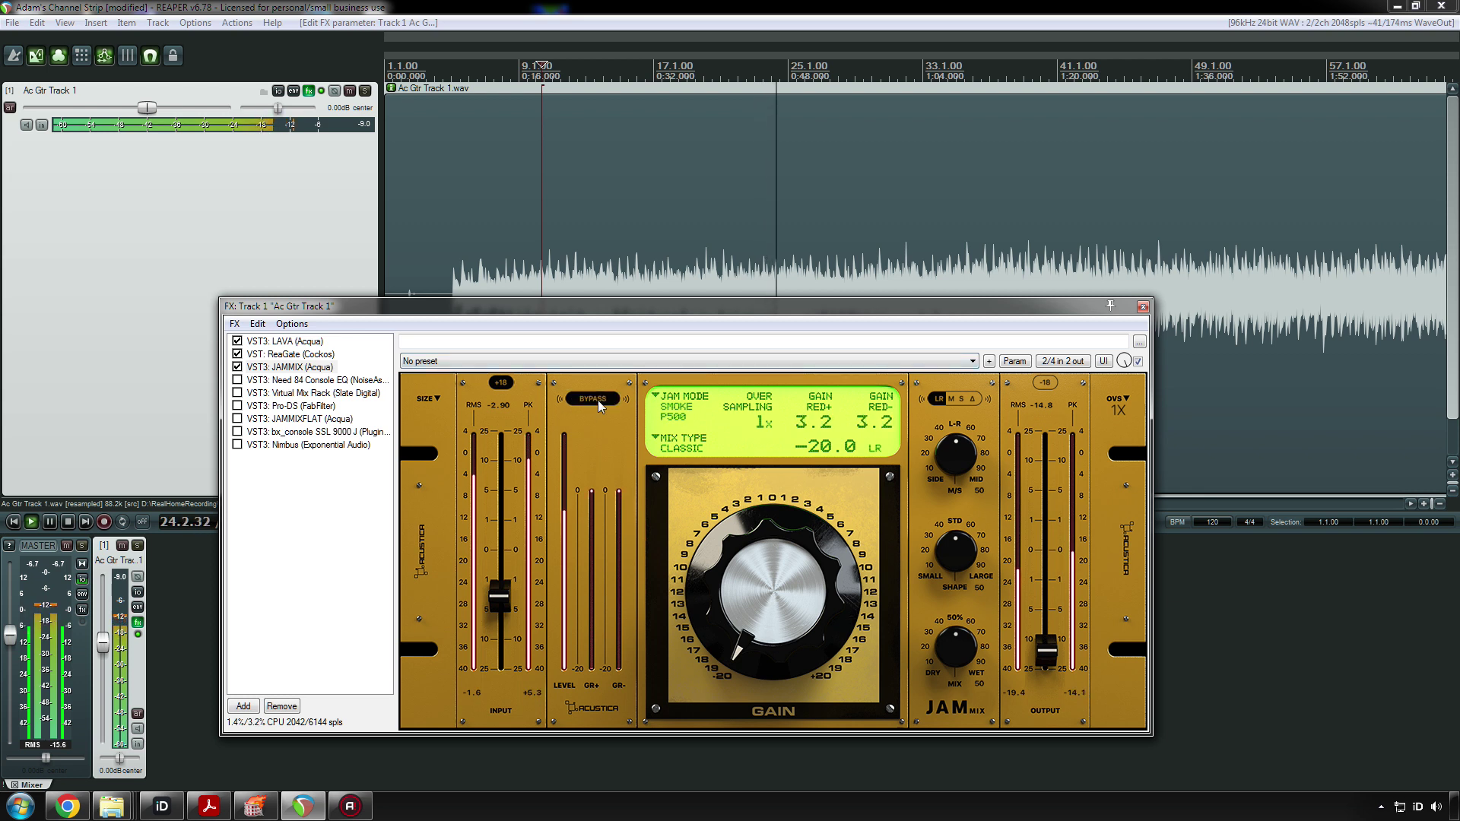
pyautogui.click(598, 400)
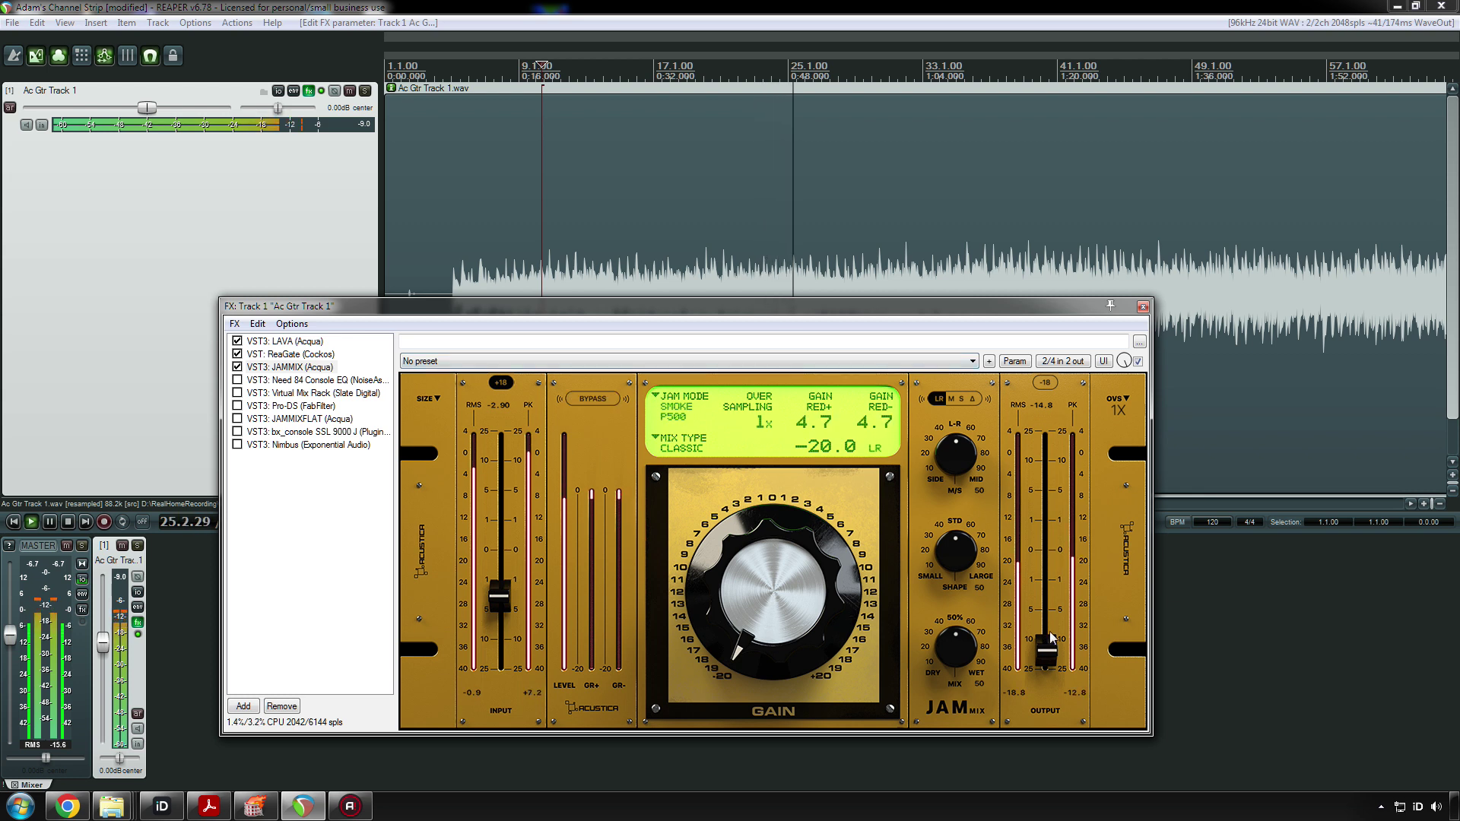
# - Set the JAMMIX mix to 100 and the input to -3.90 dB during playback, compare with bypass, and stop
pyautogui.moveTo(944, 650); pyautogui.dragTo(962, 618)
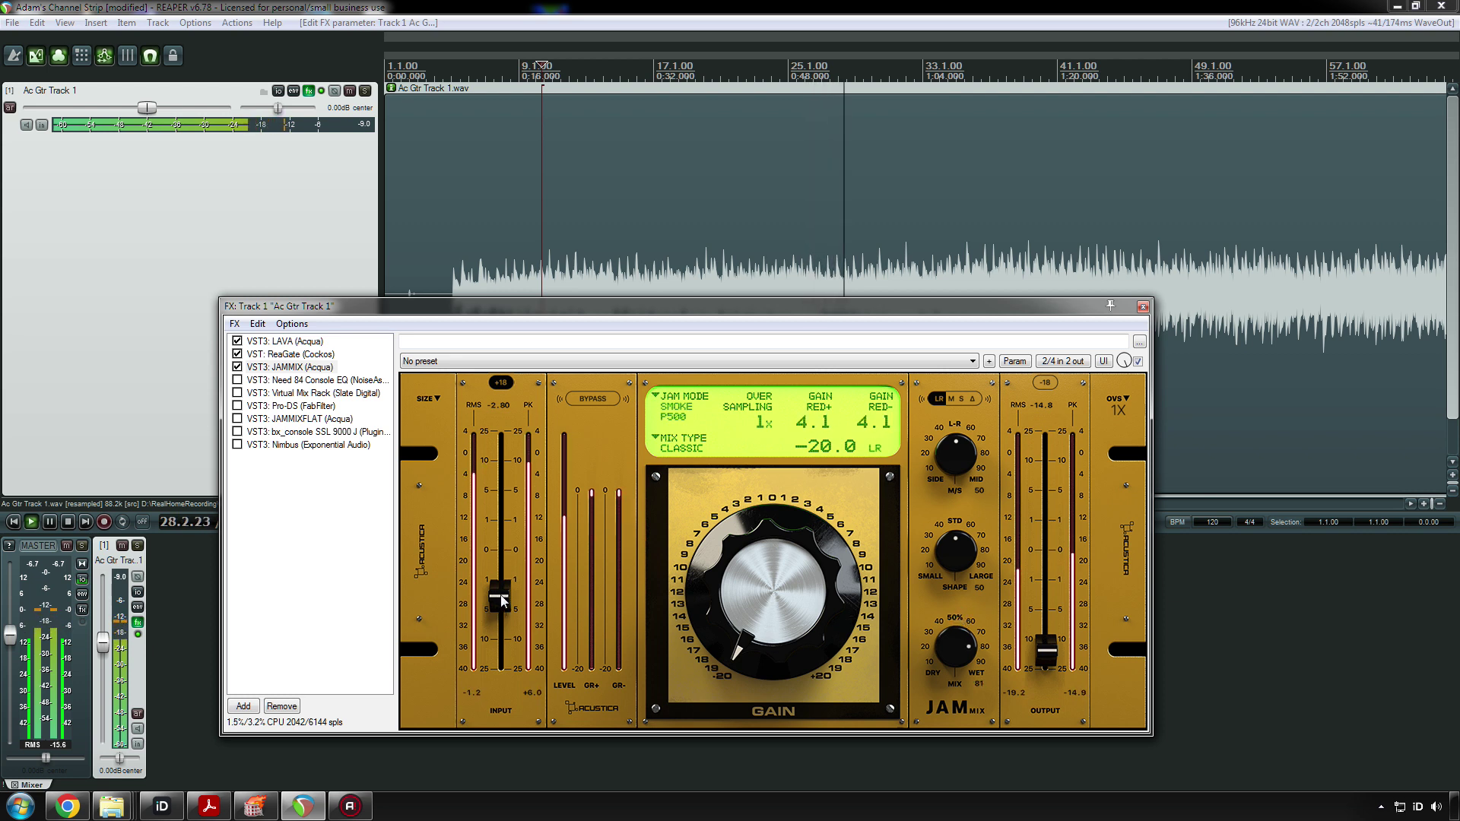
pyautogui.moveTo(501, 602); pyautogui.dragTo(501, 608)
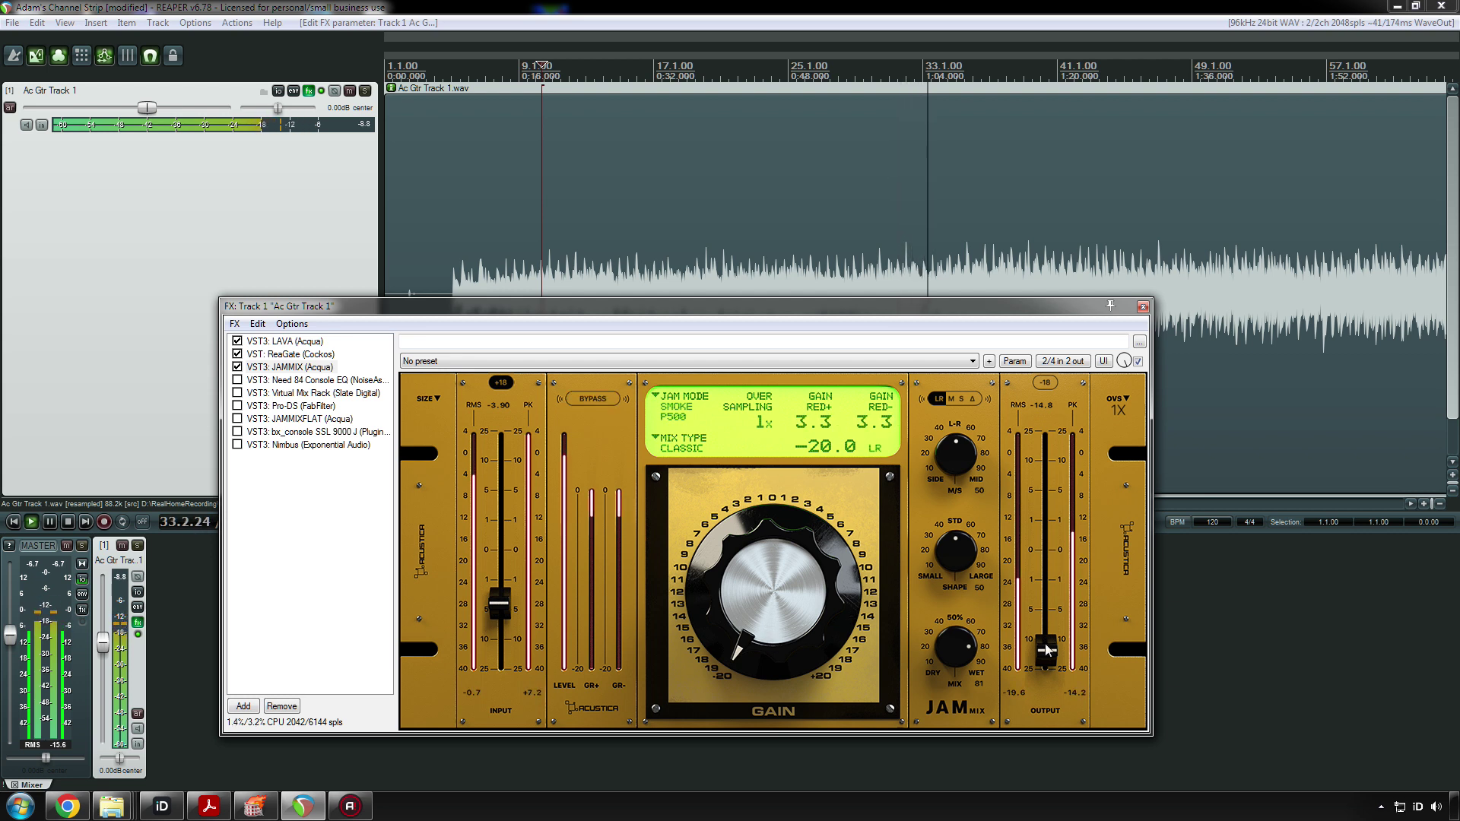
pyautogui.moveTo(963, 643); pyautogui.dragTo(962, 631)
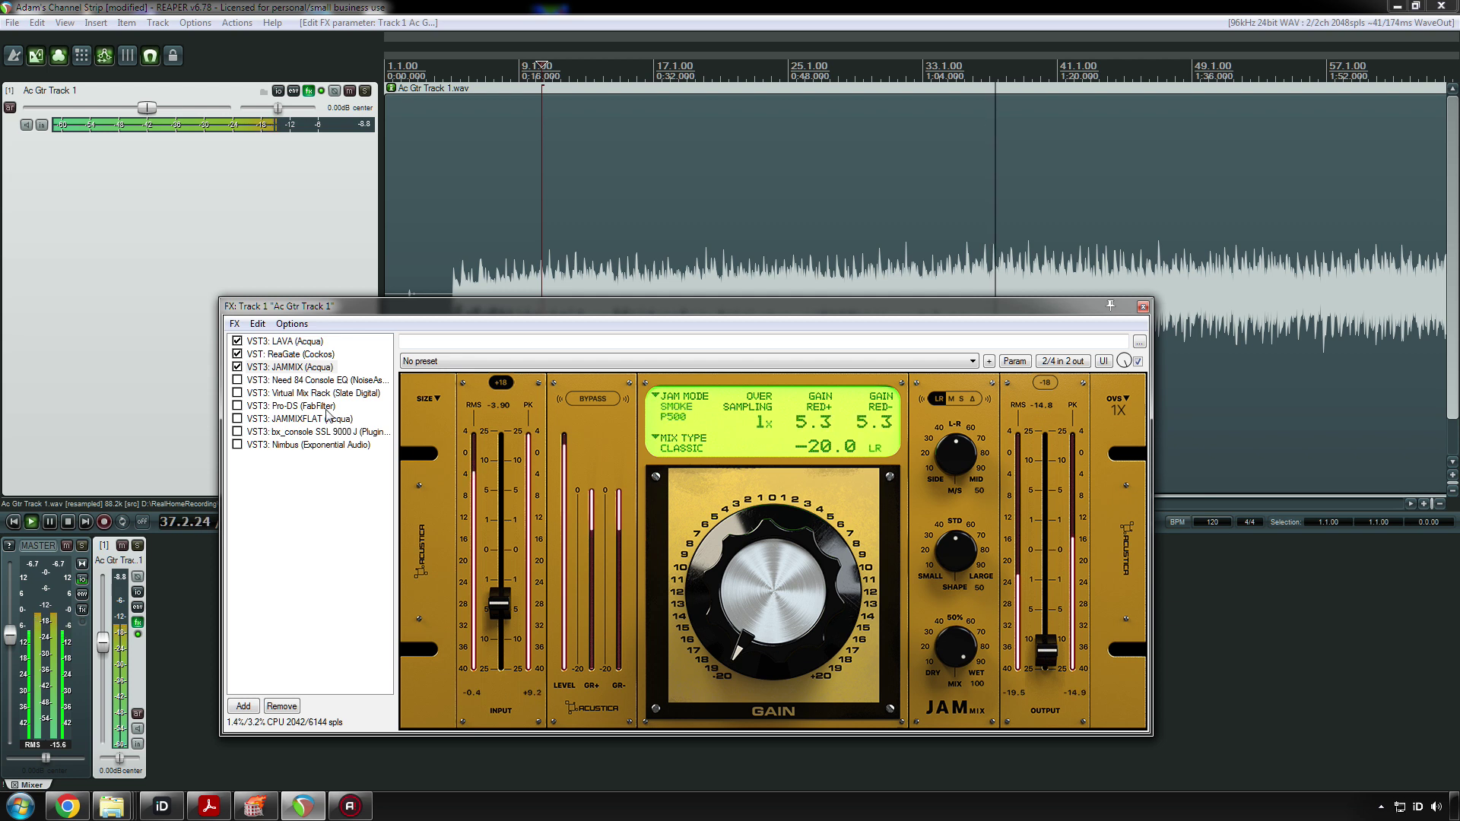
pyautogui.click(598, 400)
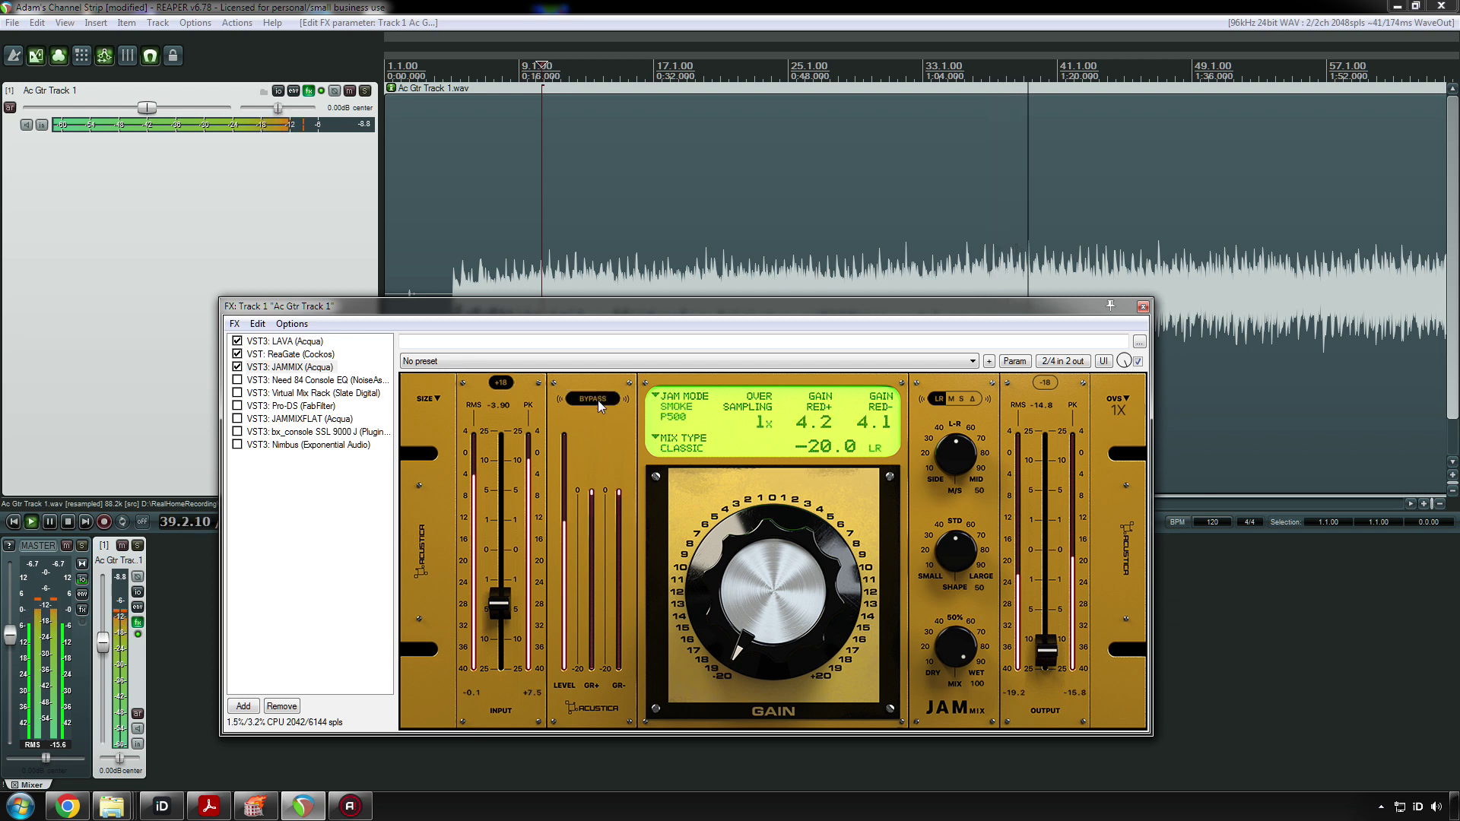
pyautogui.click(598, 400)
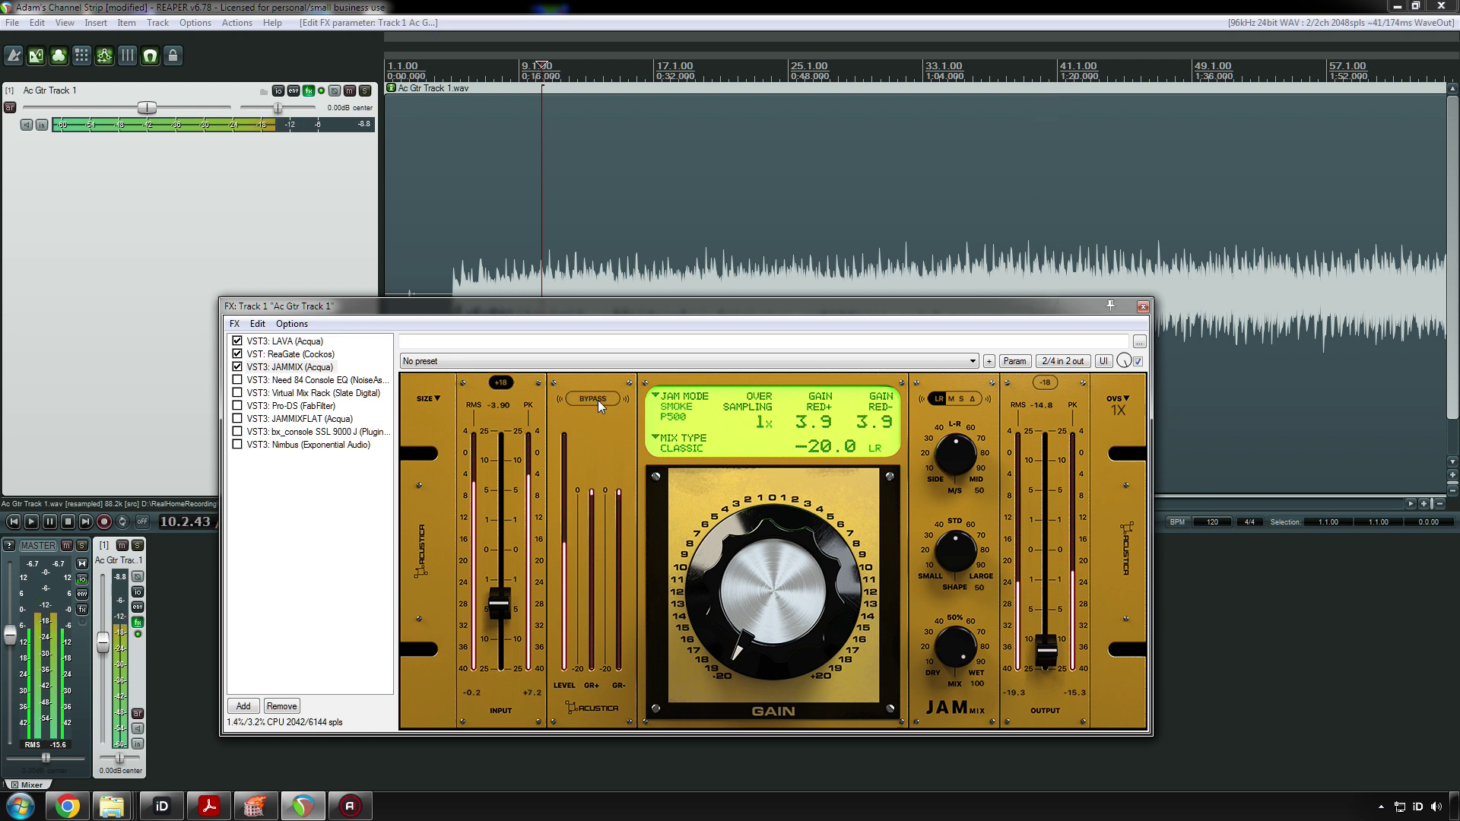
pyautogui.press('space')
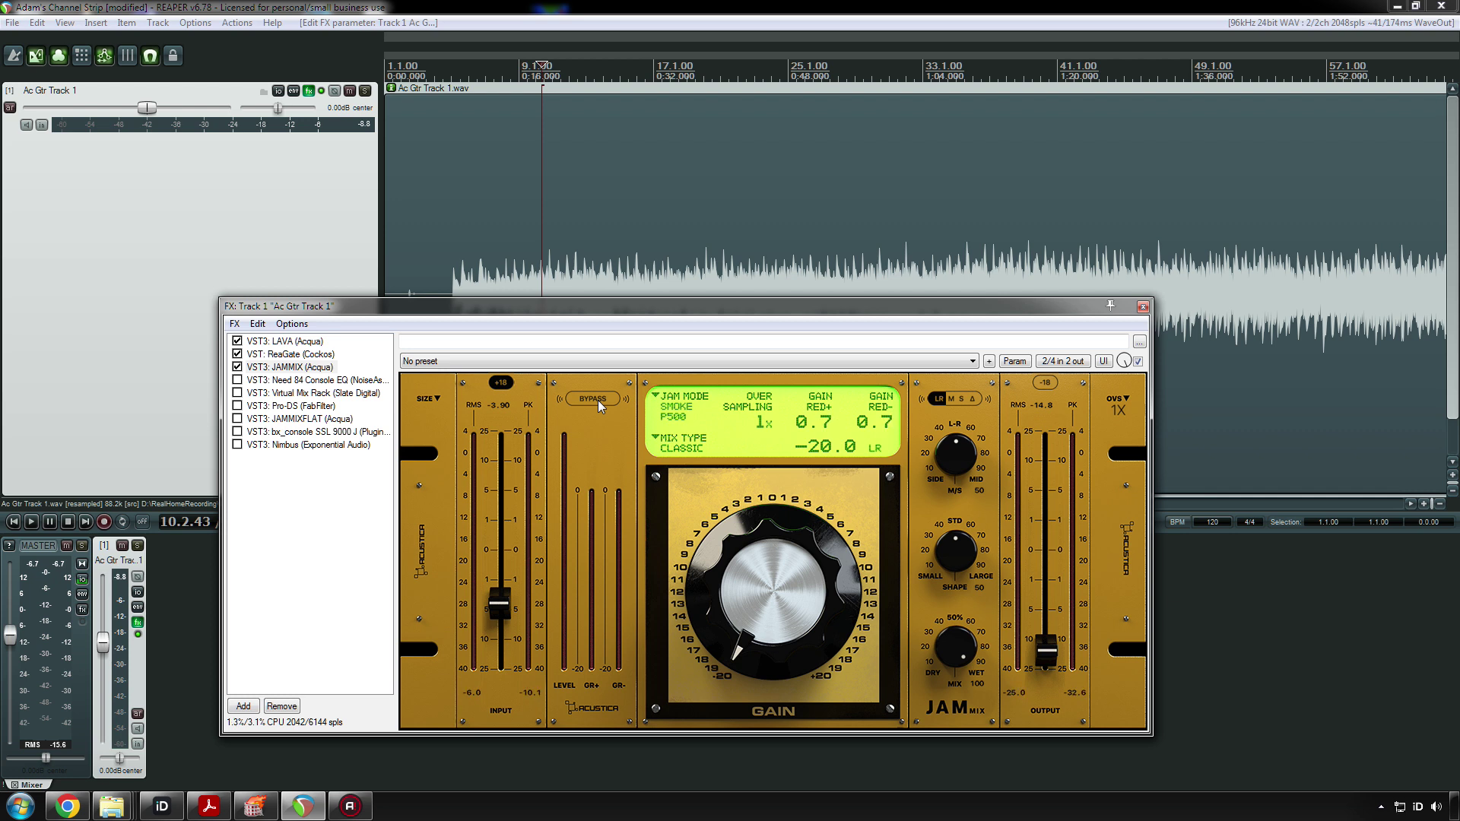
# - Reset the track's peak meter and check the guitar's peak level from 10.2.43 with JAMMIX enabled and with it disabled in the effects chain
pyautogui.click(365, 125)
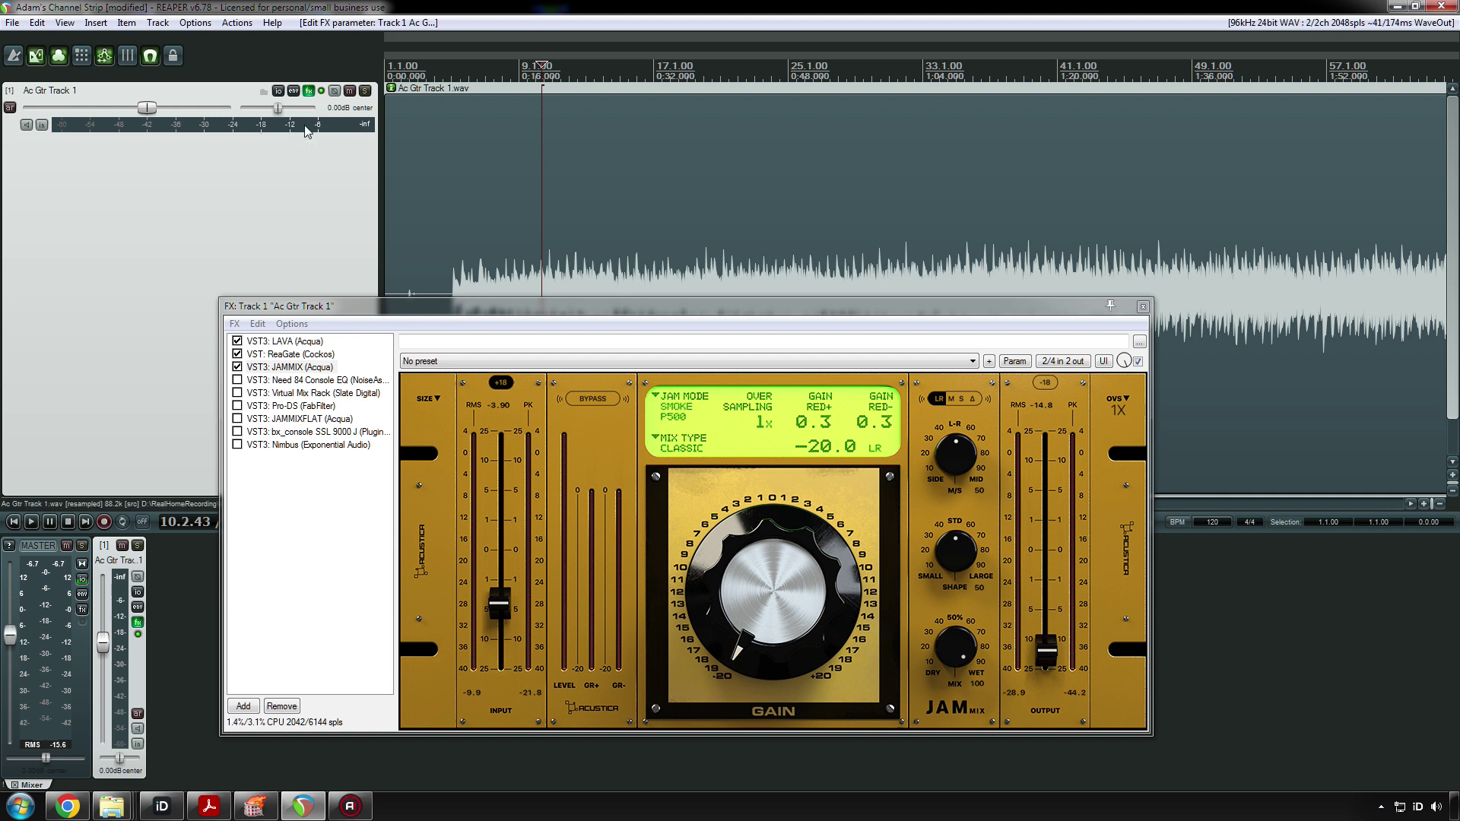
pyautogui.press('space')
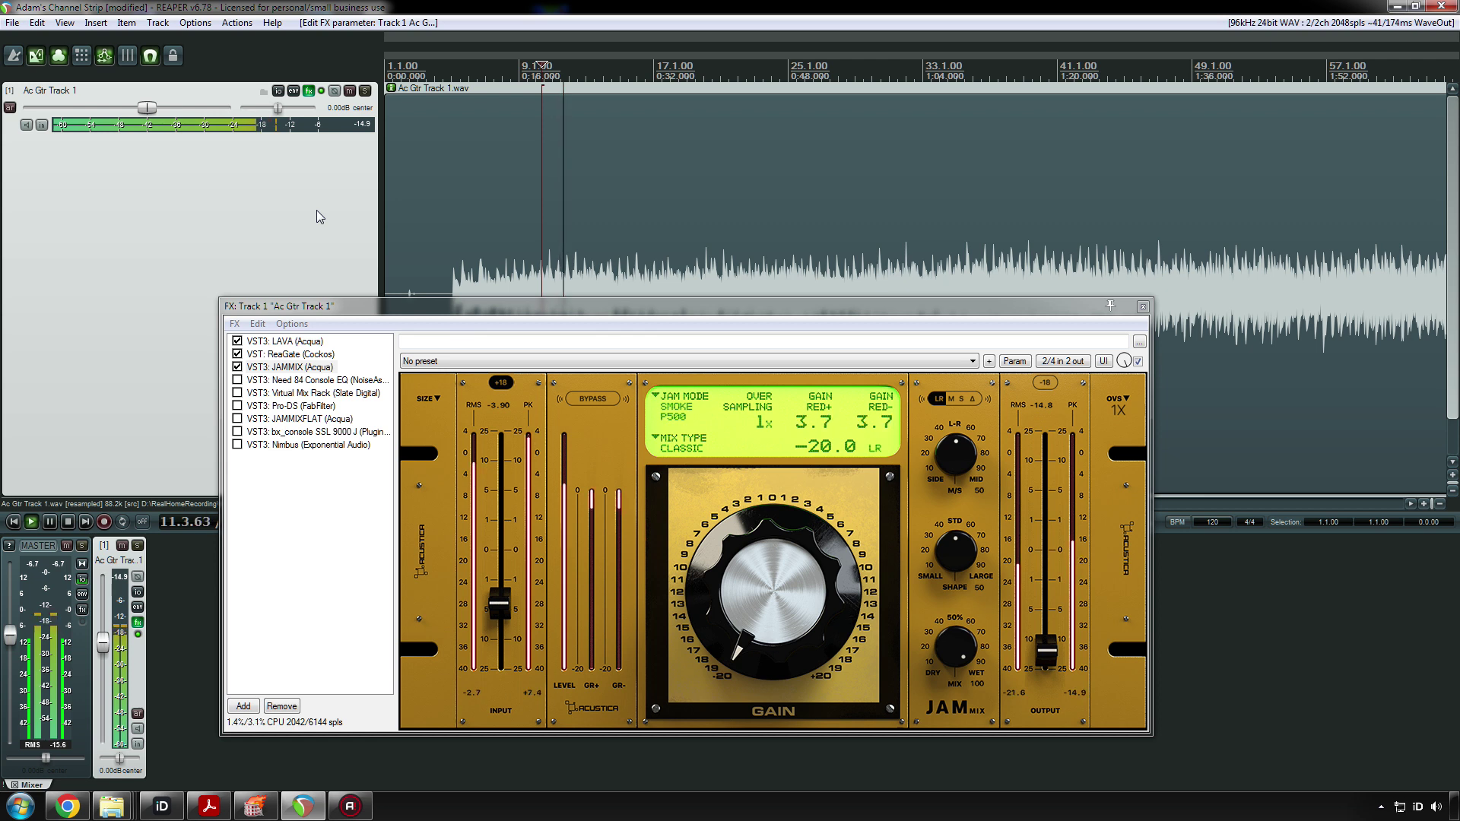
pyautogui.press('space')
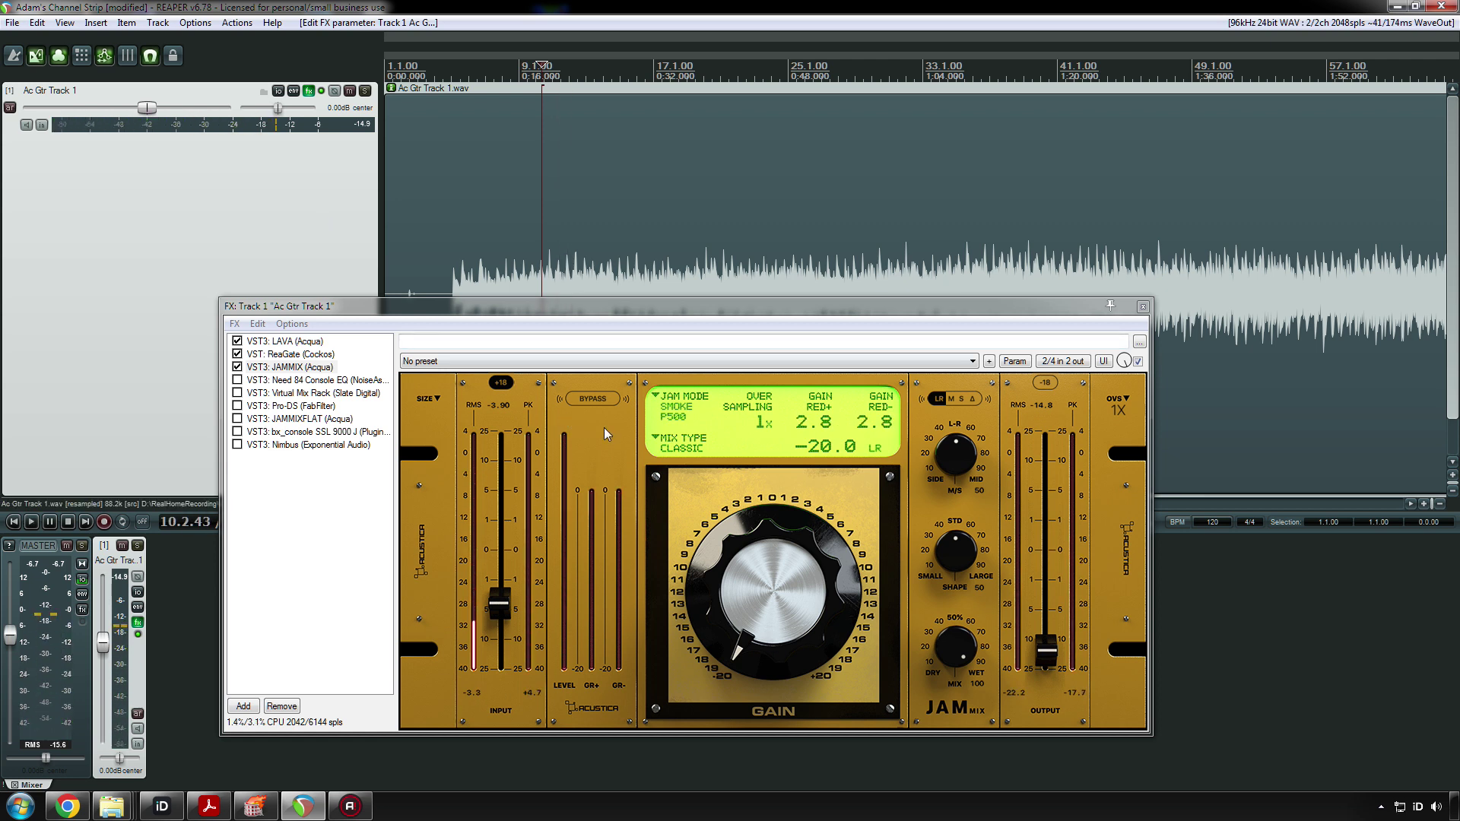
pyautogui.click(591, 399)
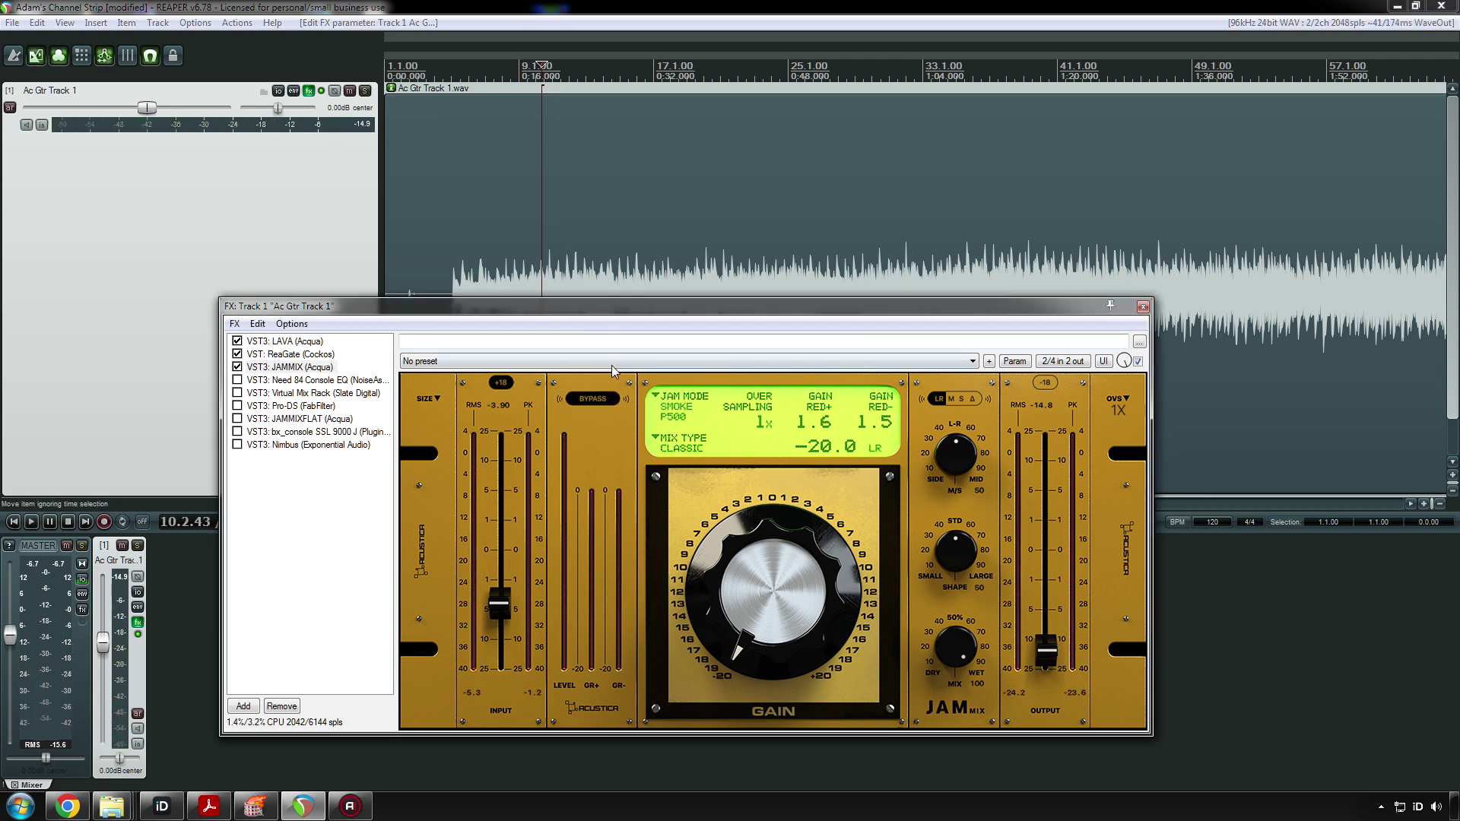
pyautogui.click(592, 400)
pyautogui.click(238, 368)
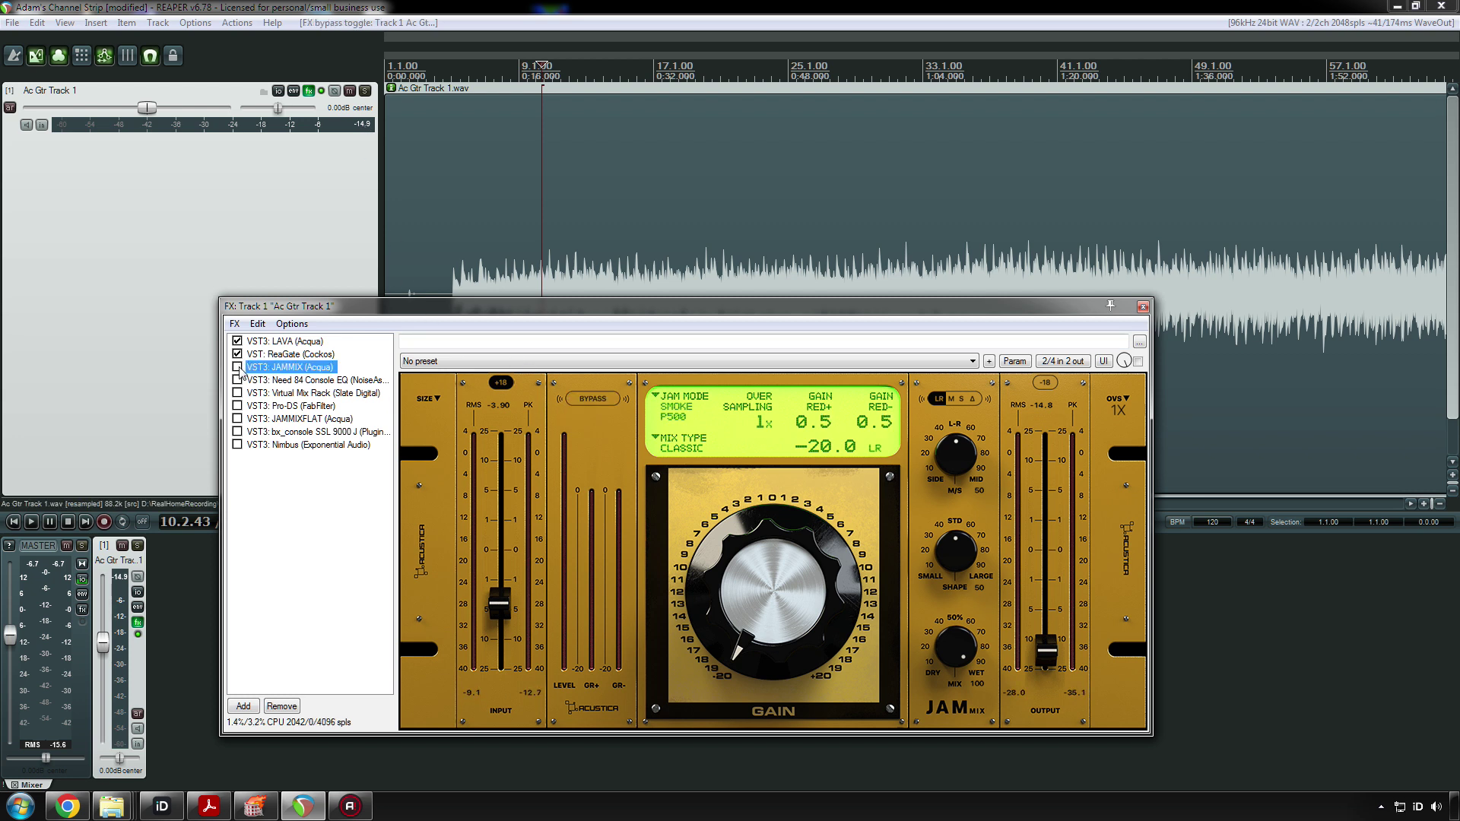
pyautogui.press('space')
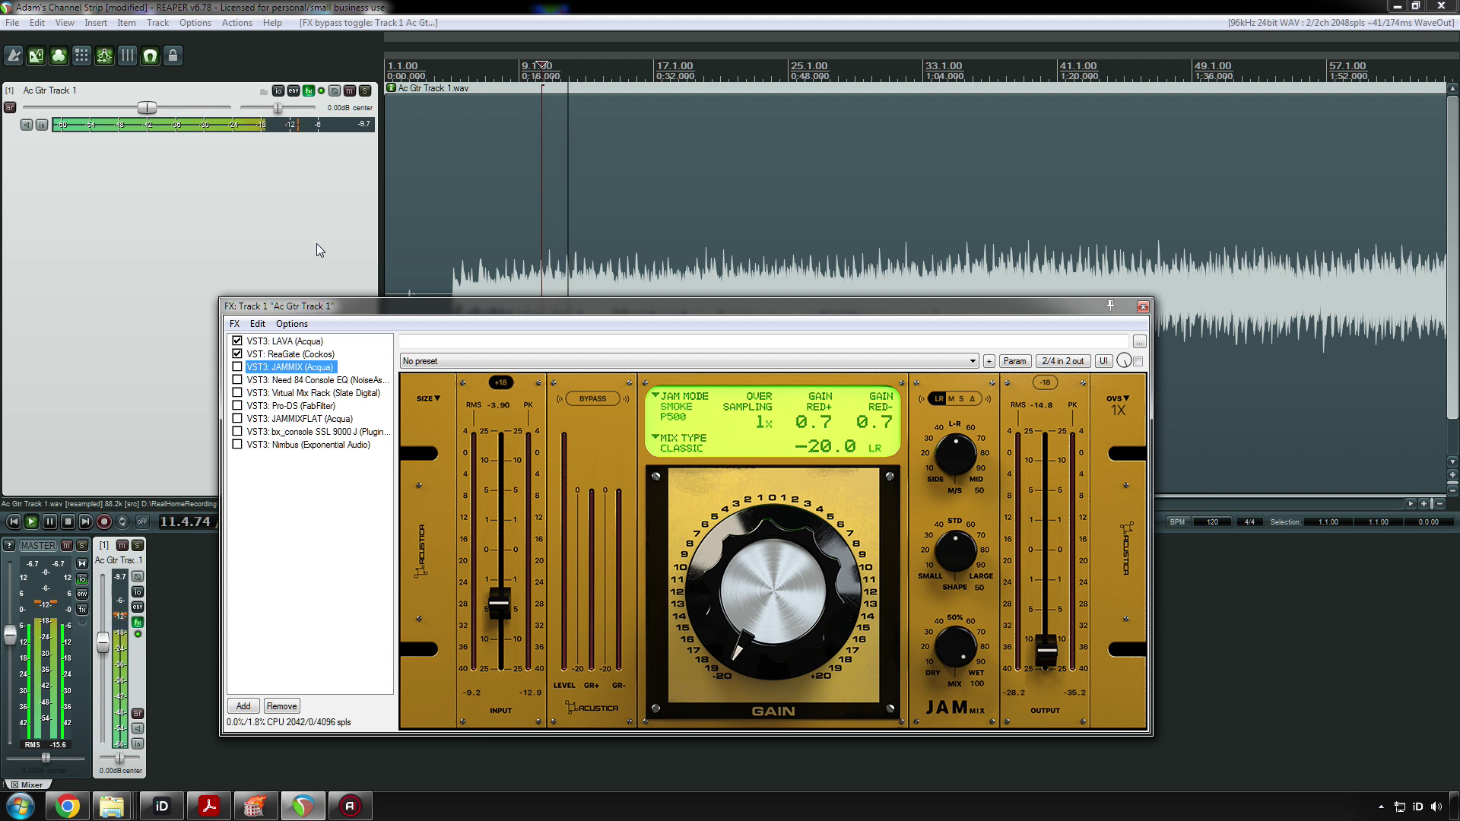
pyautogui.press('space')
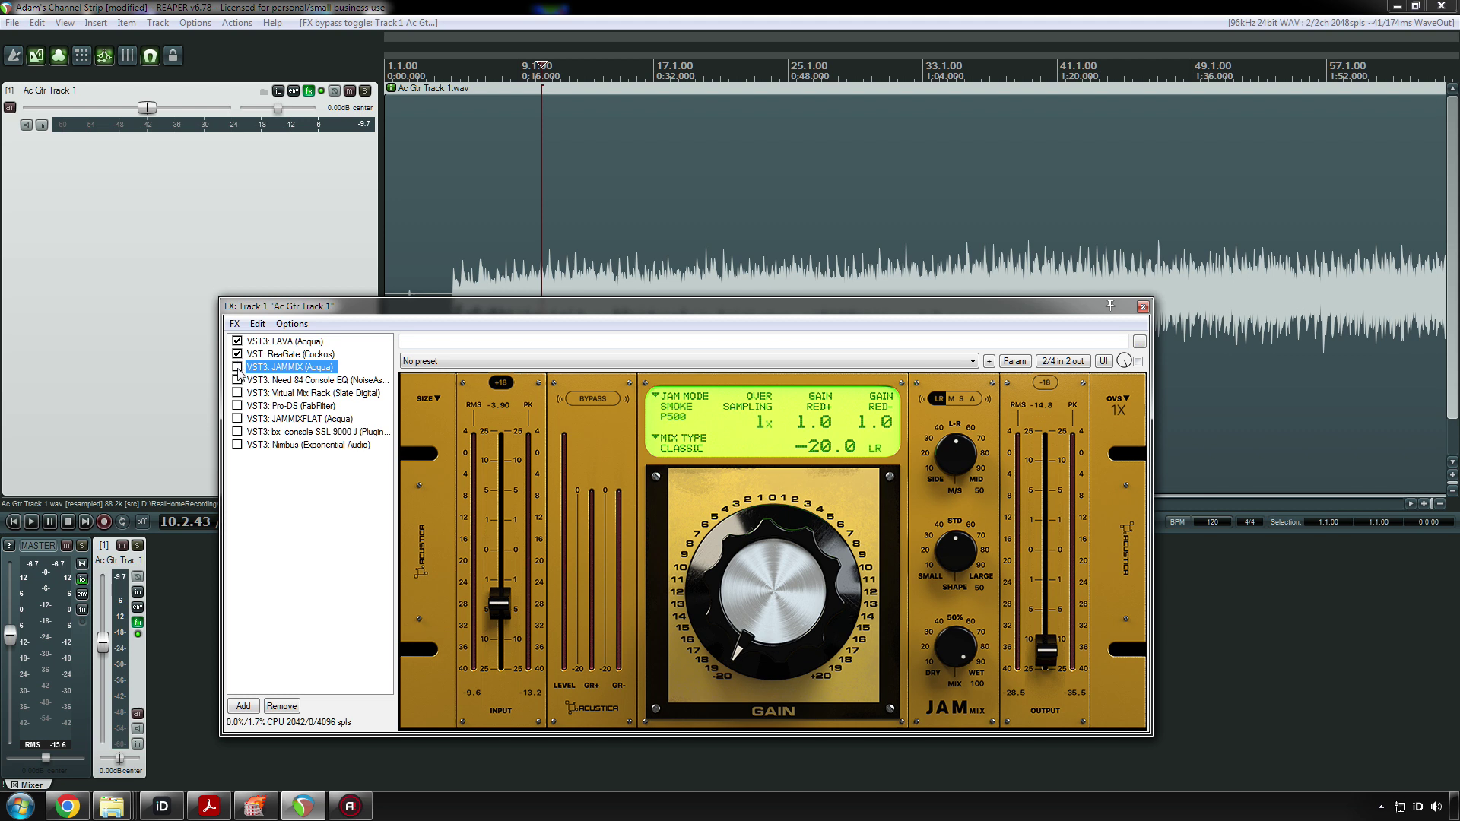
# - Re-enable JAMMIX in the effects chain, toggle it off and on during playback to compare loudness, and stop
pyautogui.press('space')
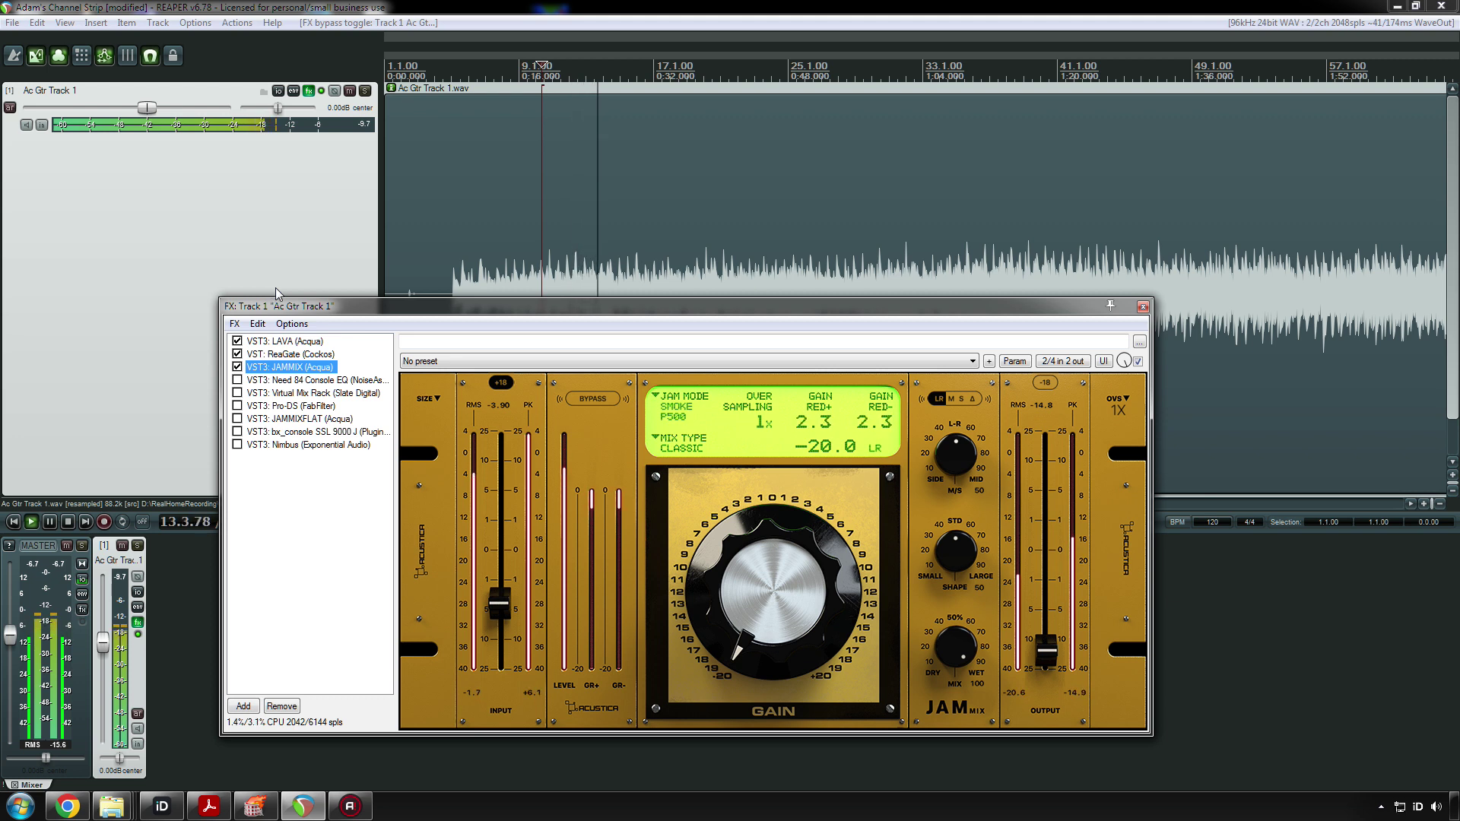
pyautogui.click(238, 370)
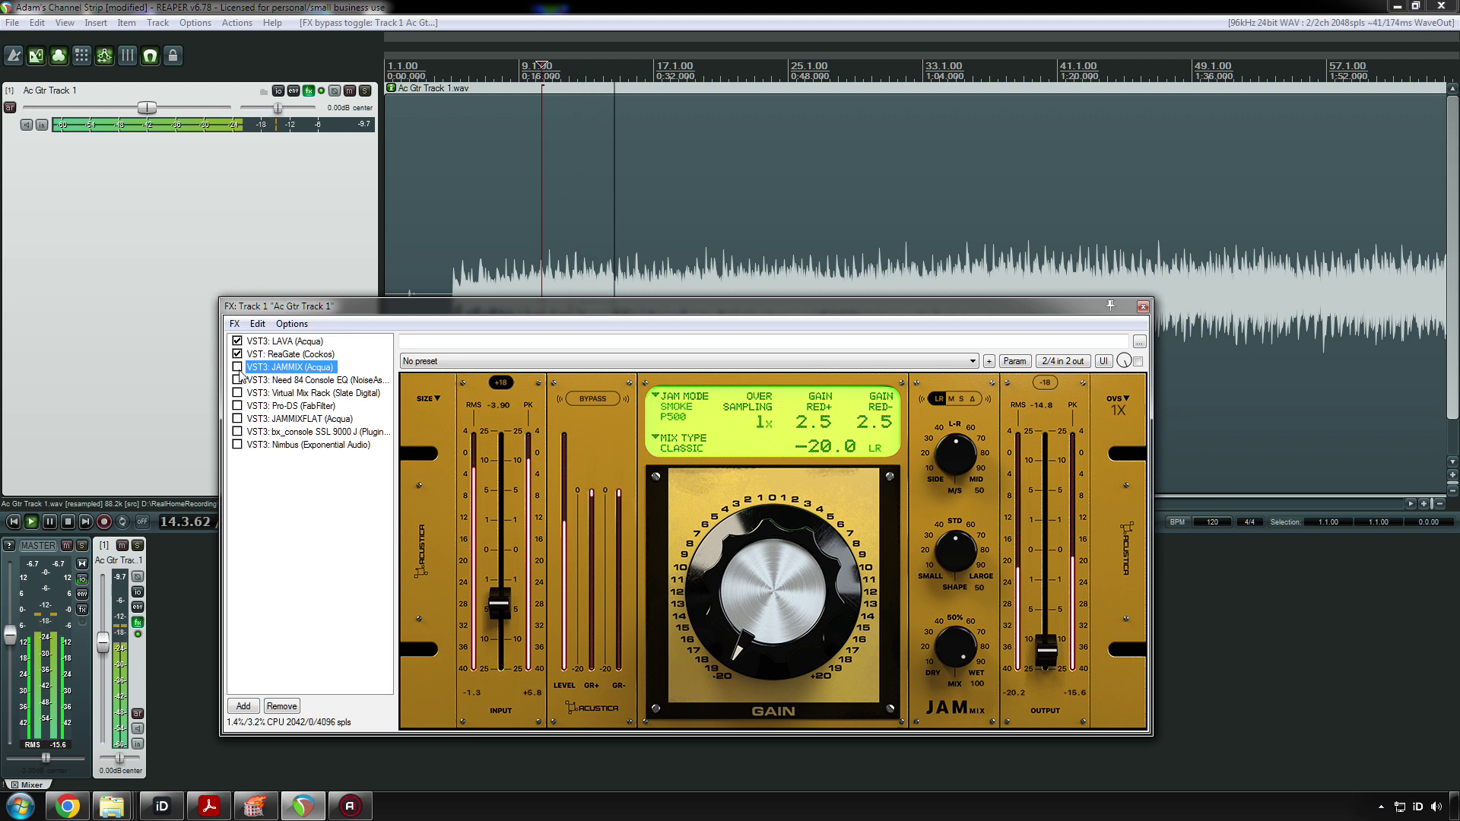
pyautogui.click(238, 368)
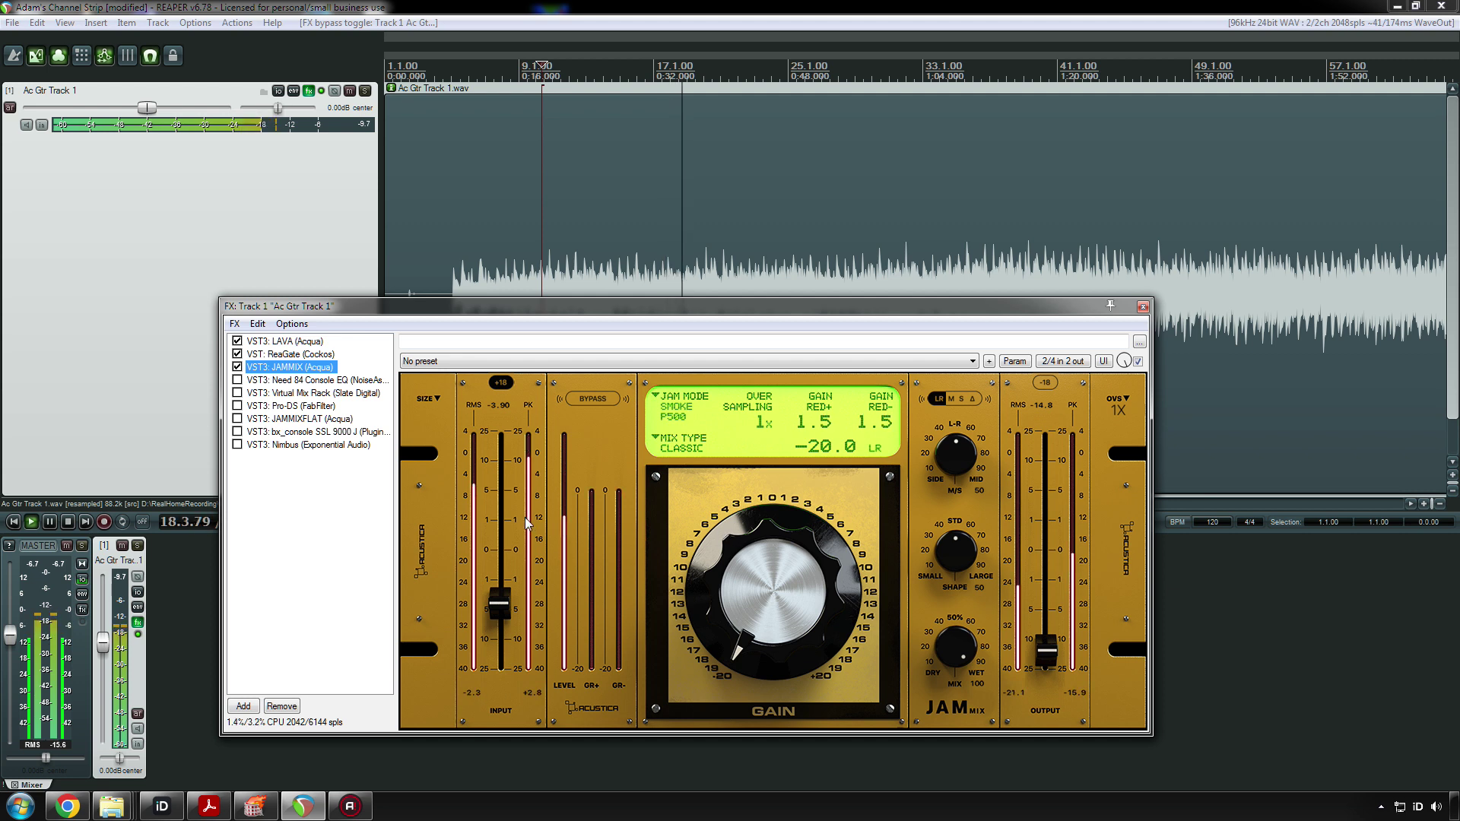
pyautogui.press('space')
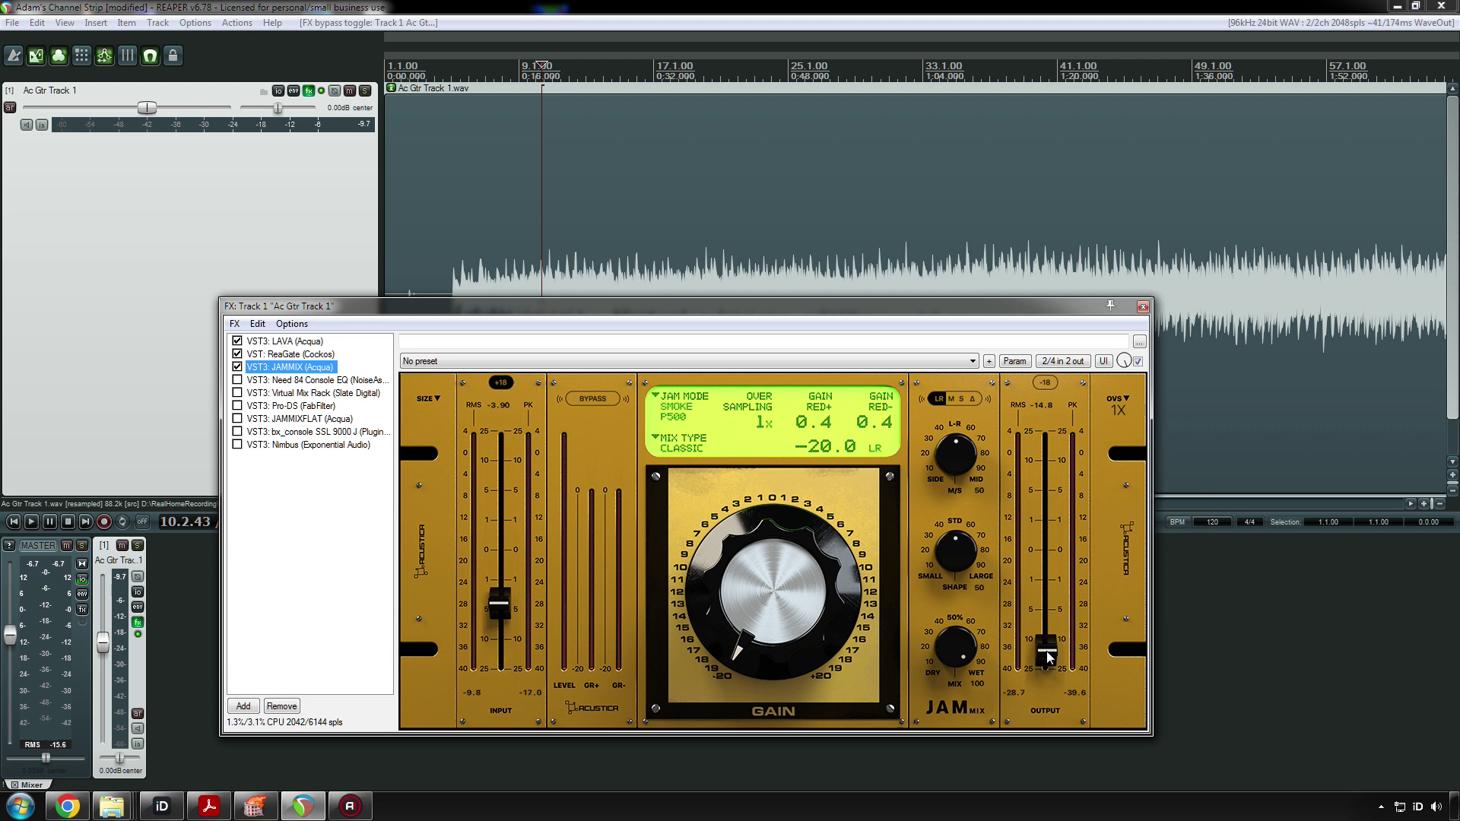
# - Play the guitar from 10.2.43, raise the JAMMIX output to -11.5 dB to match the unprocessed level, and stop
pyautogui.press('space')
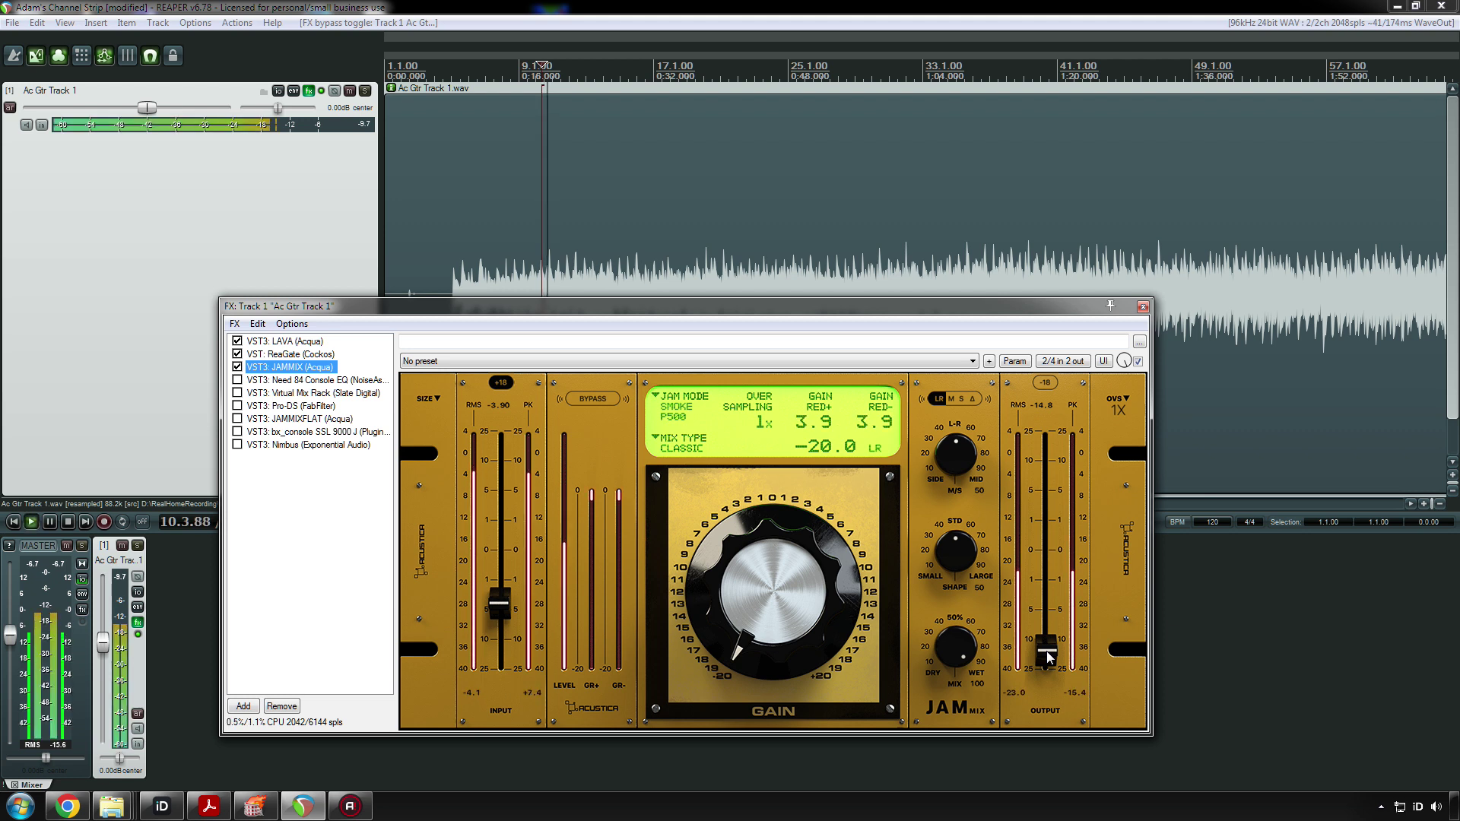
pyautogui.press('space')
pyautogui.press('space')
pyautogui.moveTo(1047, 655); pyautogui.dragTo(1050, 652)
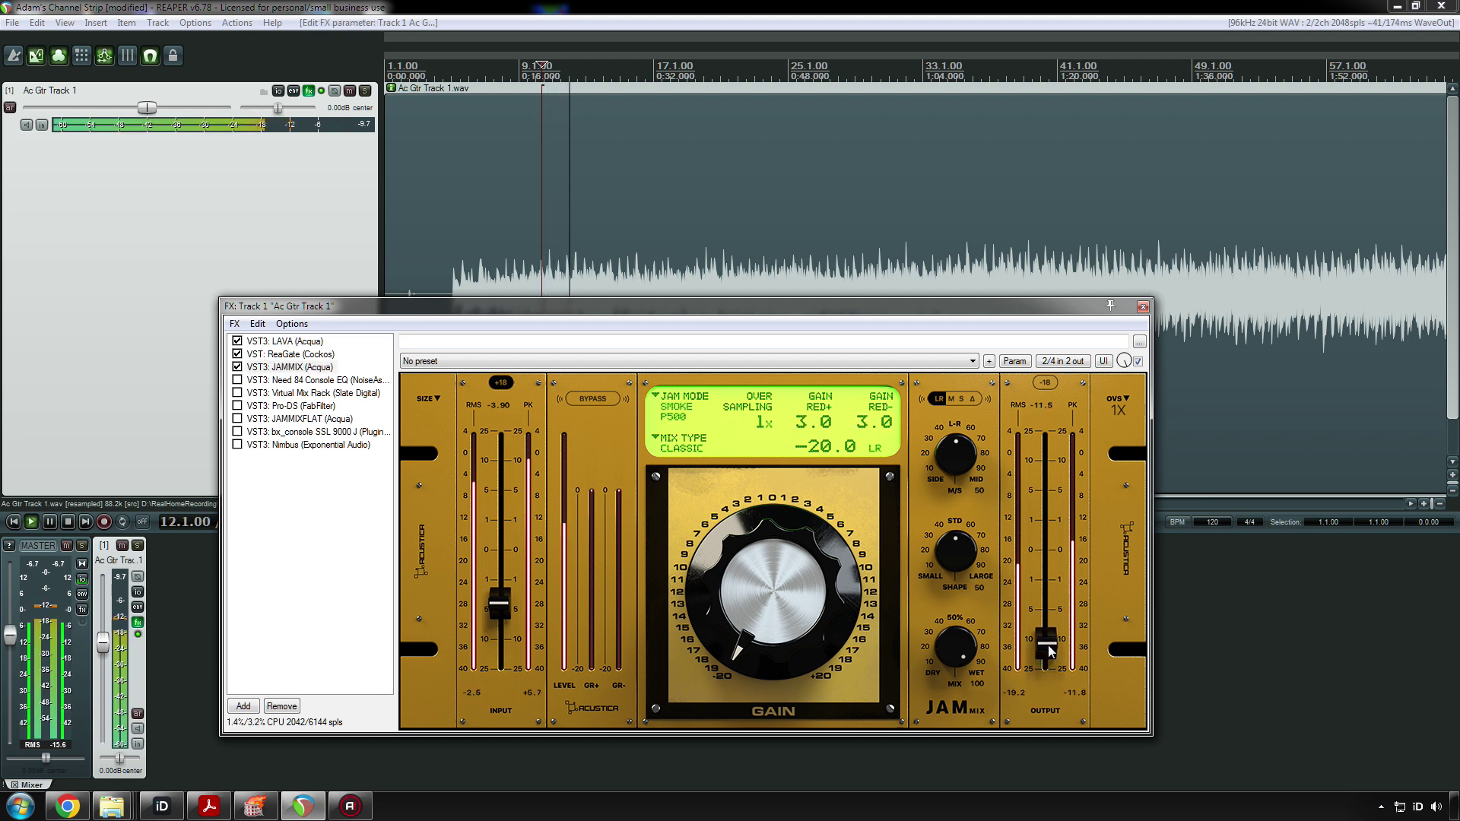
pyautogui.press('space')
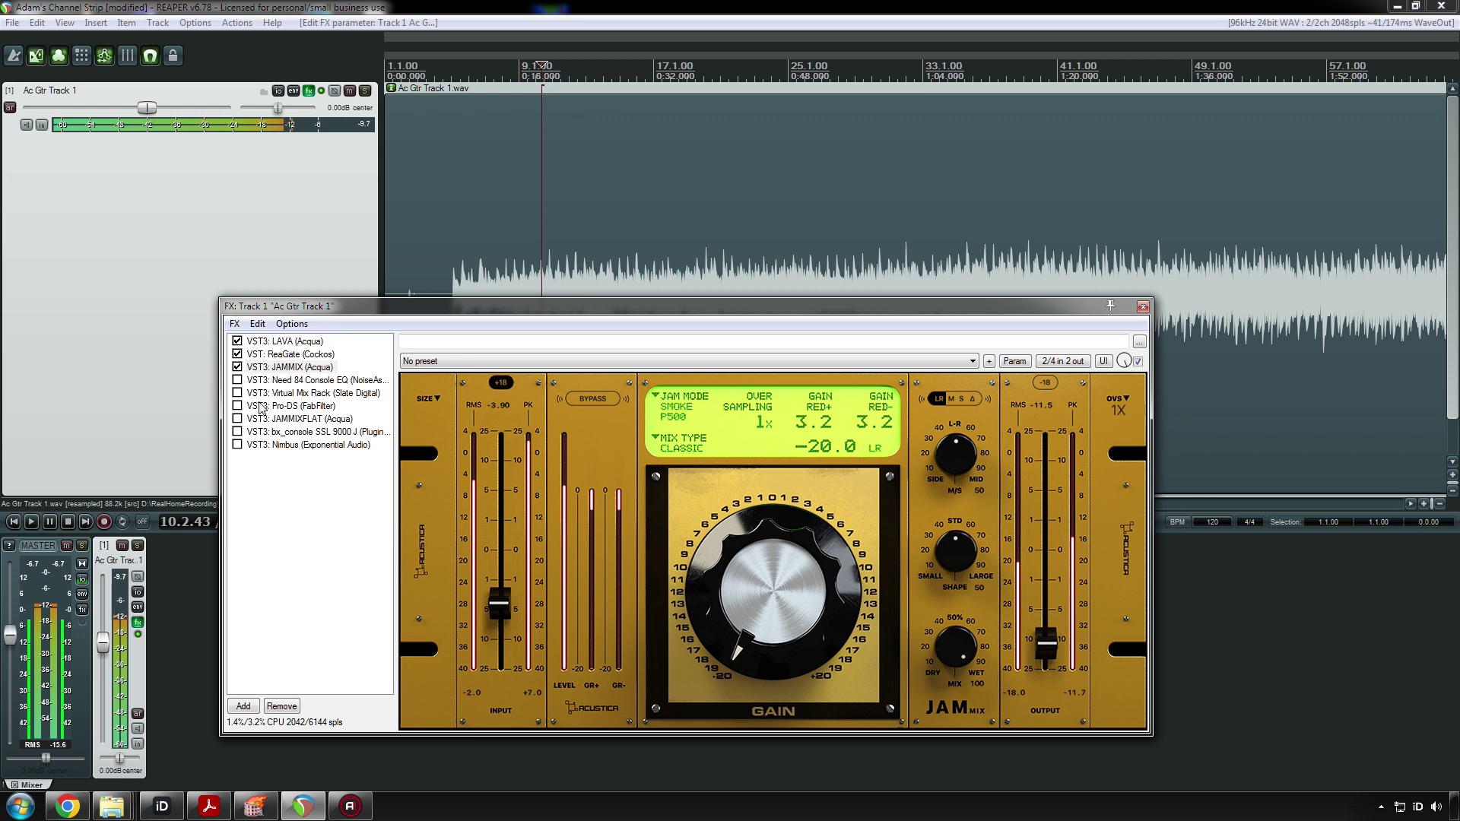
# - Compare the guitar from 10.2.43 with JAMMIX disabled and re-enabled in the effects chain, and stop playback
pyautogui.click(238, 367)
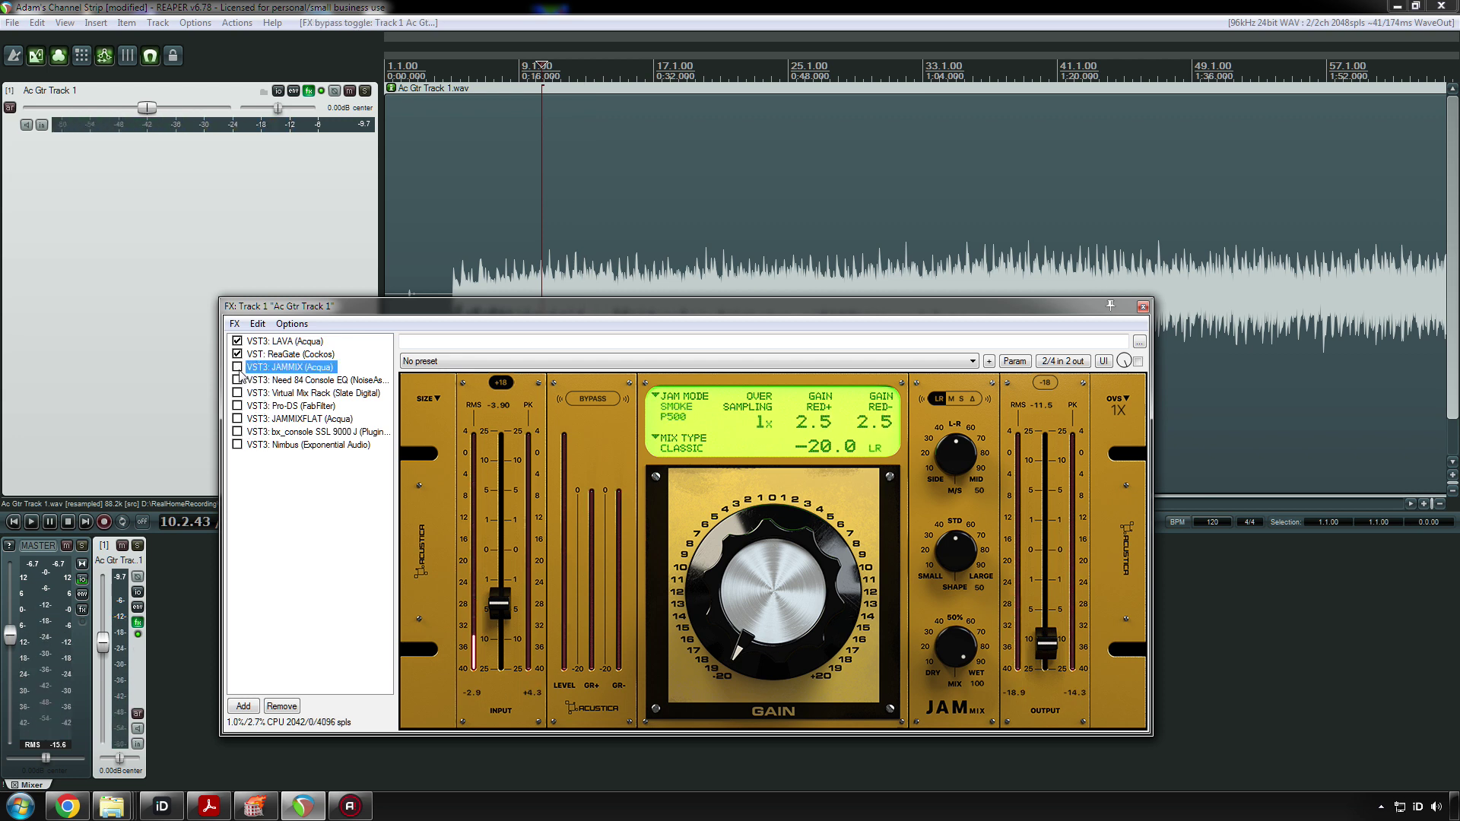
pyautogui.press('space')
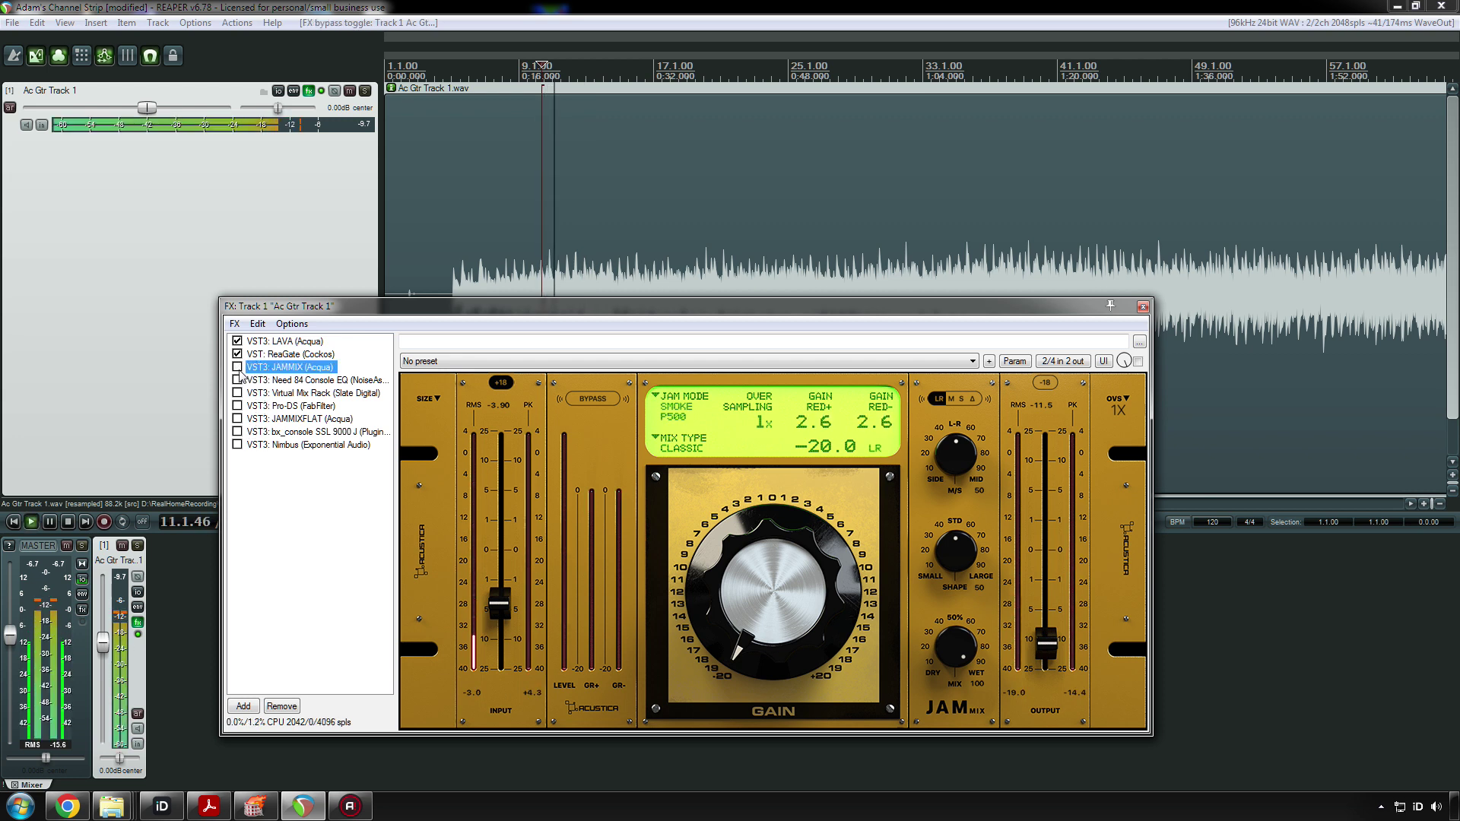
pyautogui.click(237, 366)
pyautogui.press('space')
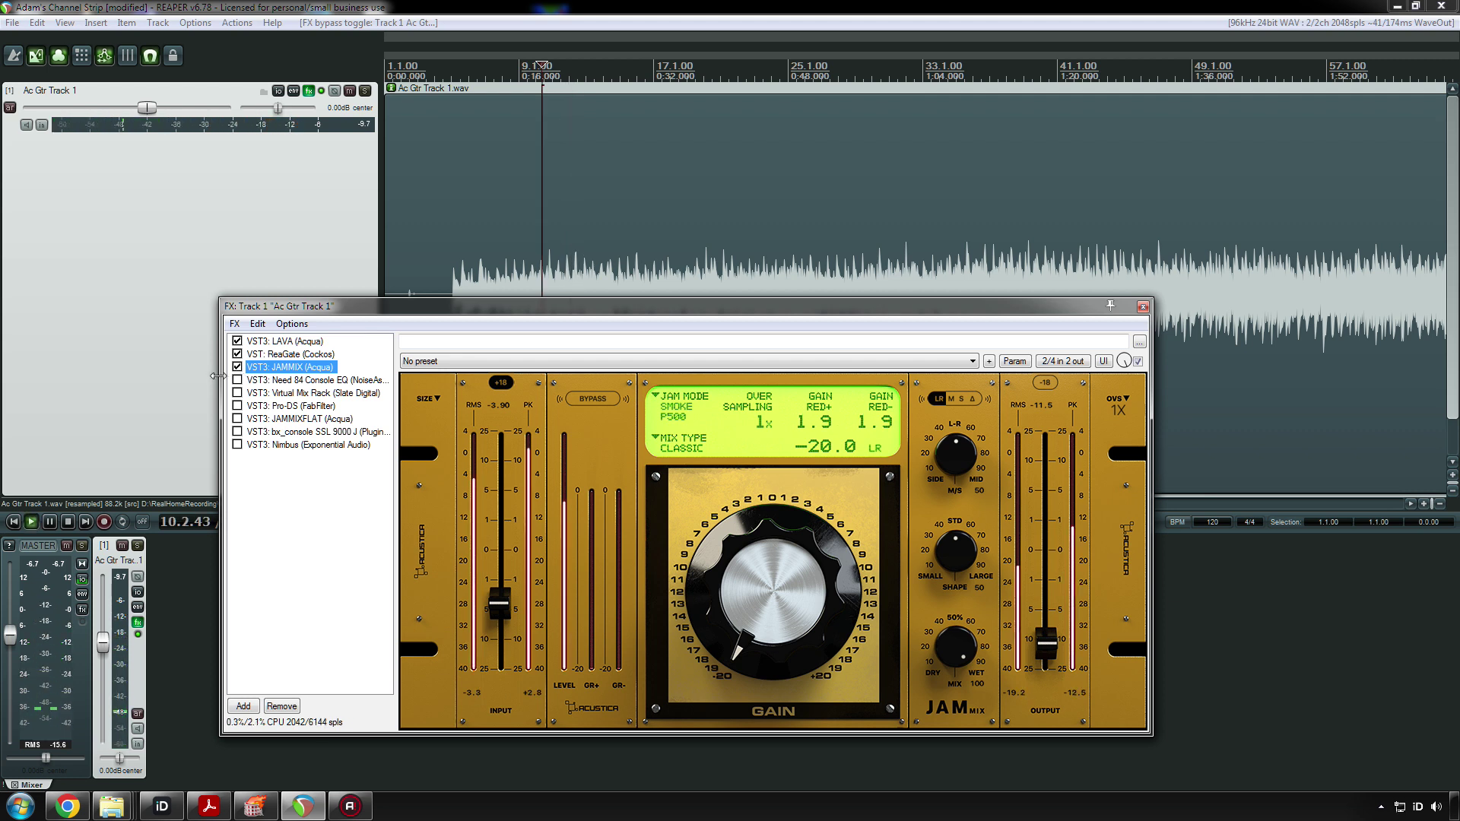
pyautogui.press('space')
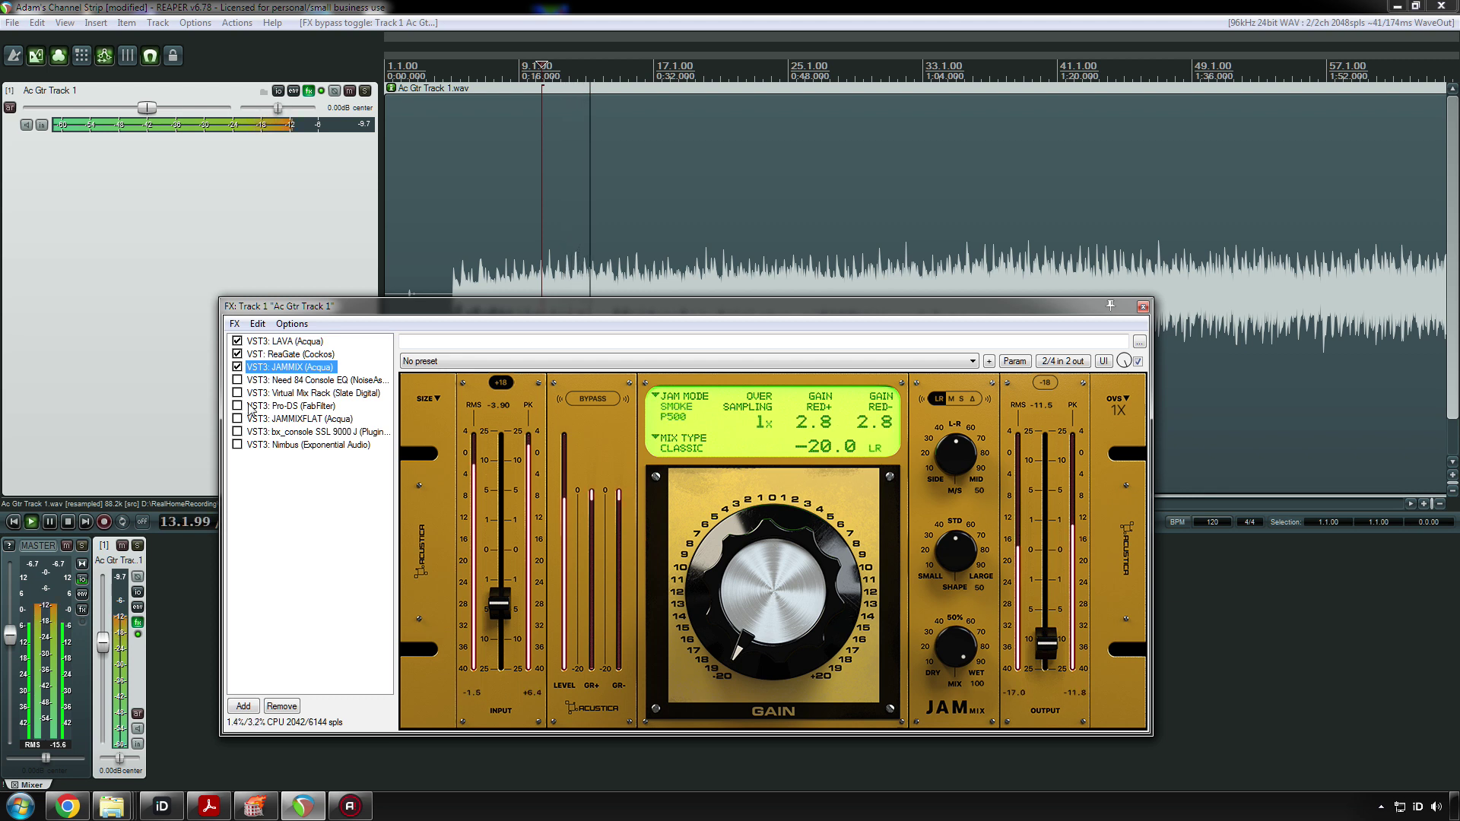
pyautogui.press('space')
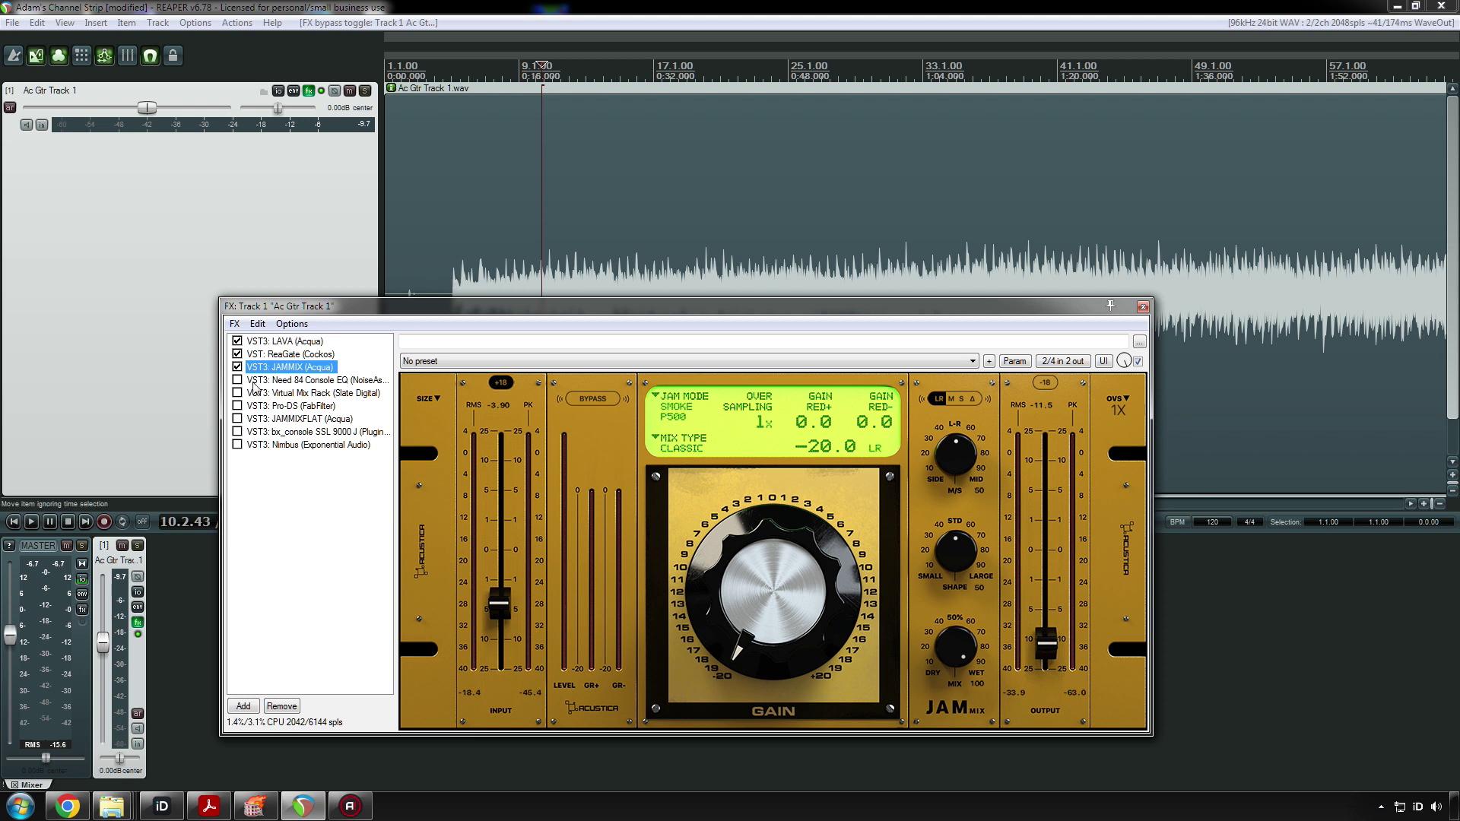
# - View the Need 84 Console EQ and the LAVA plugin, moving the effects window down away from the track controls
pyautogui.click(285, 389)
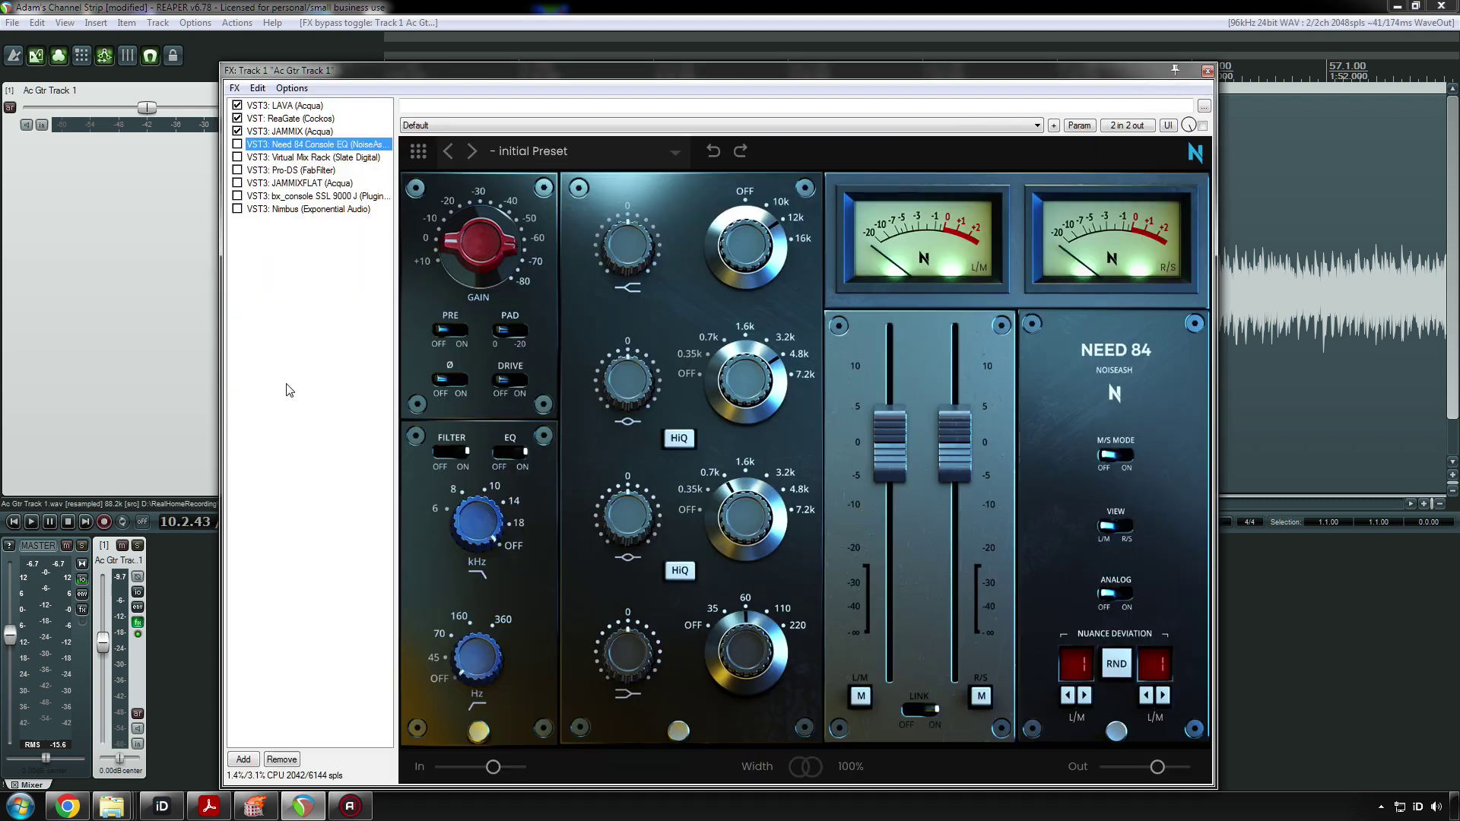
pyautogui.moveTo(597, 71); pyautogui.dragTo(587, 181)
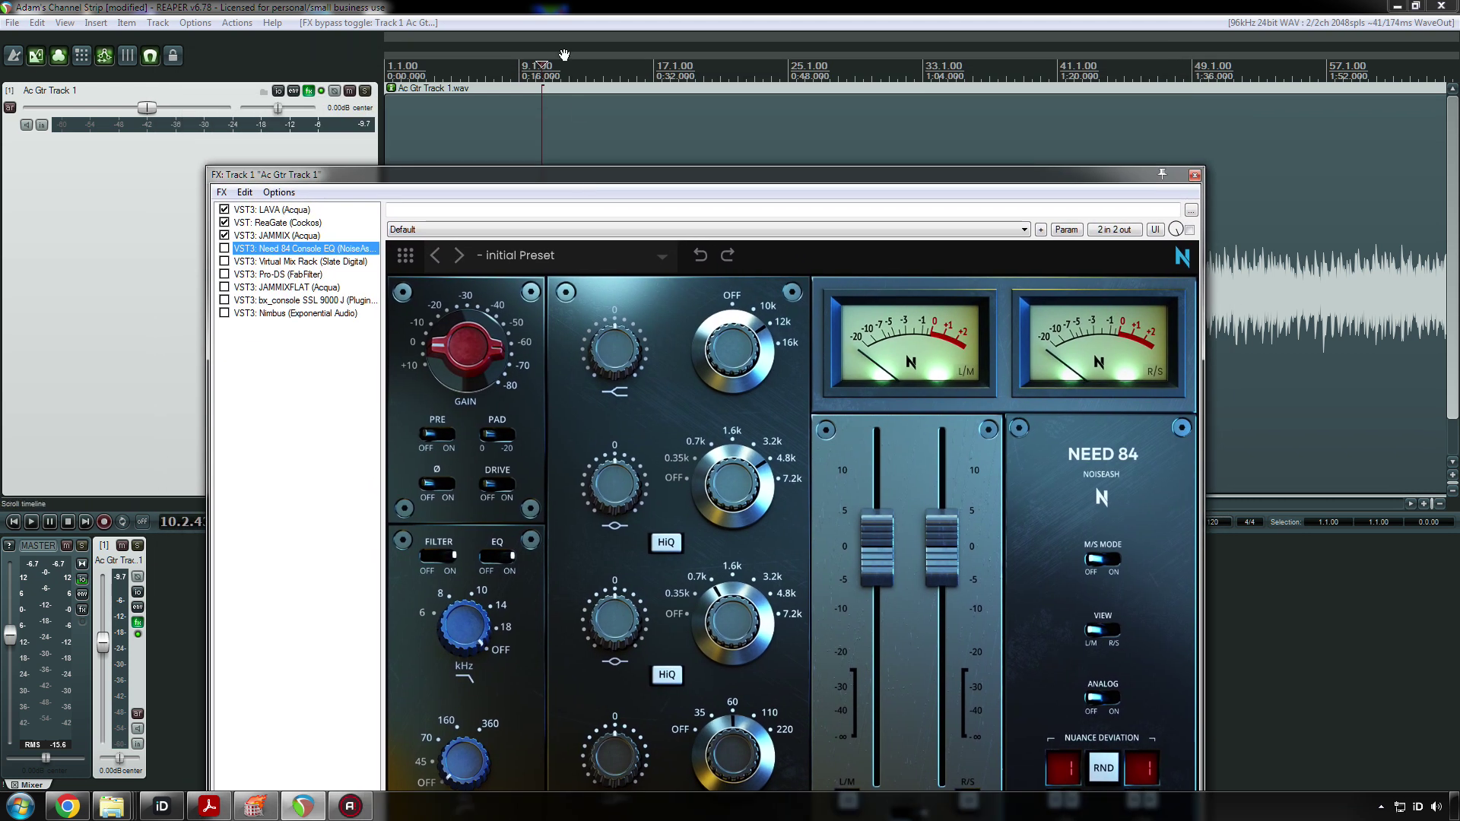
pyautogui.click(272, 210)
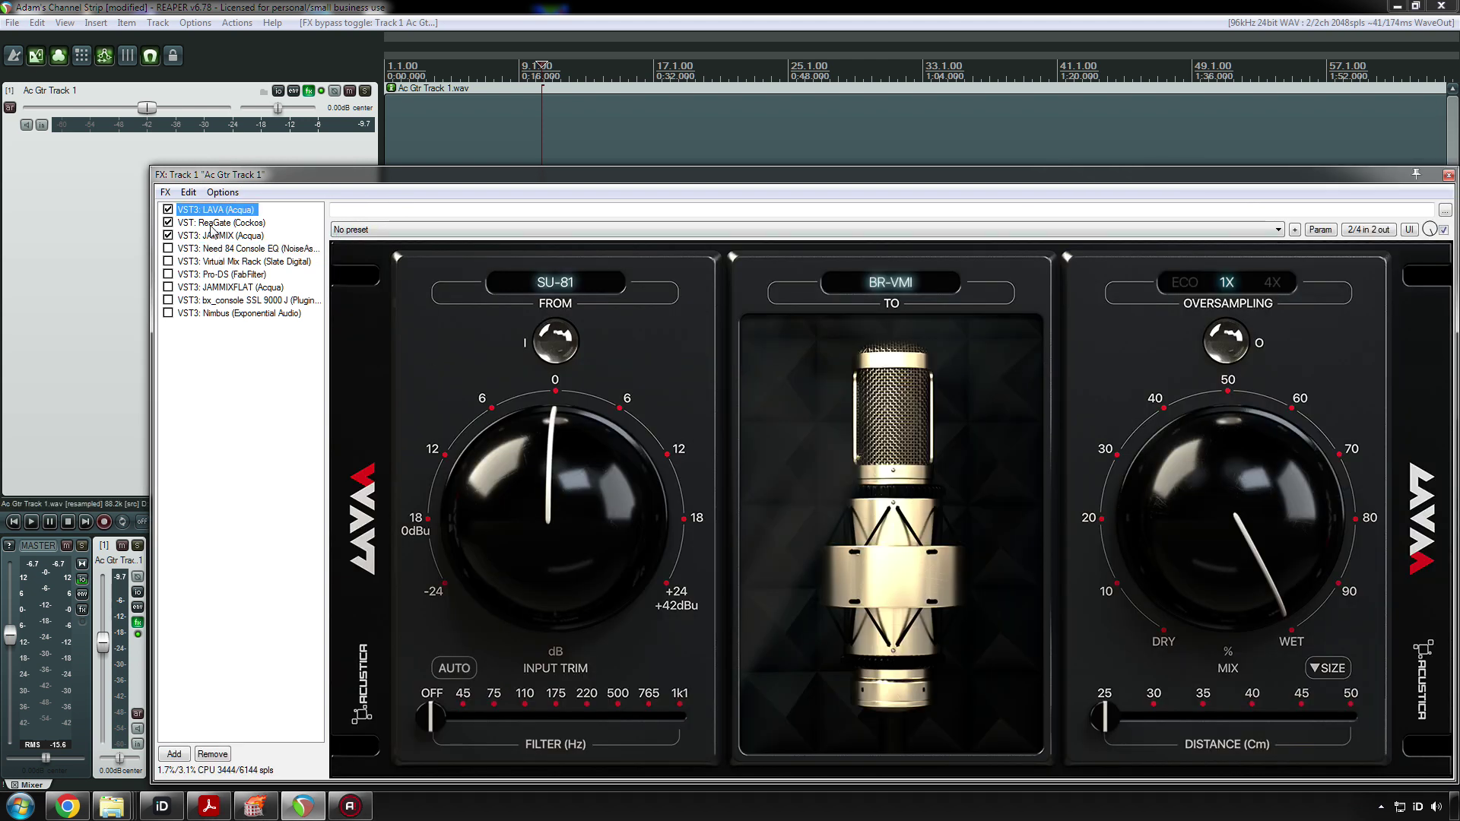
pyautogui.moveTo(238, 183); pyautogui.dragTo(219, 258)
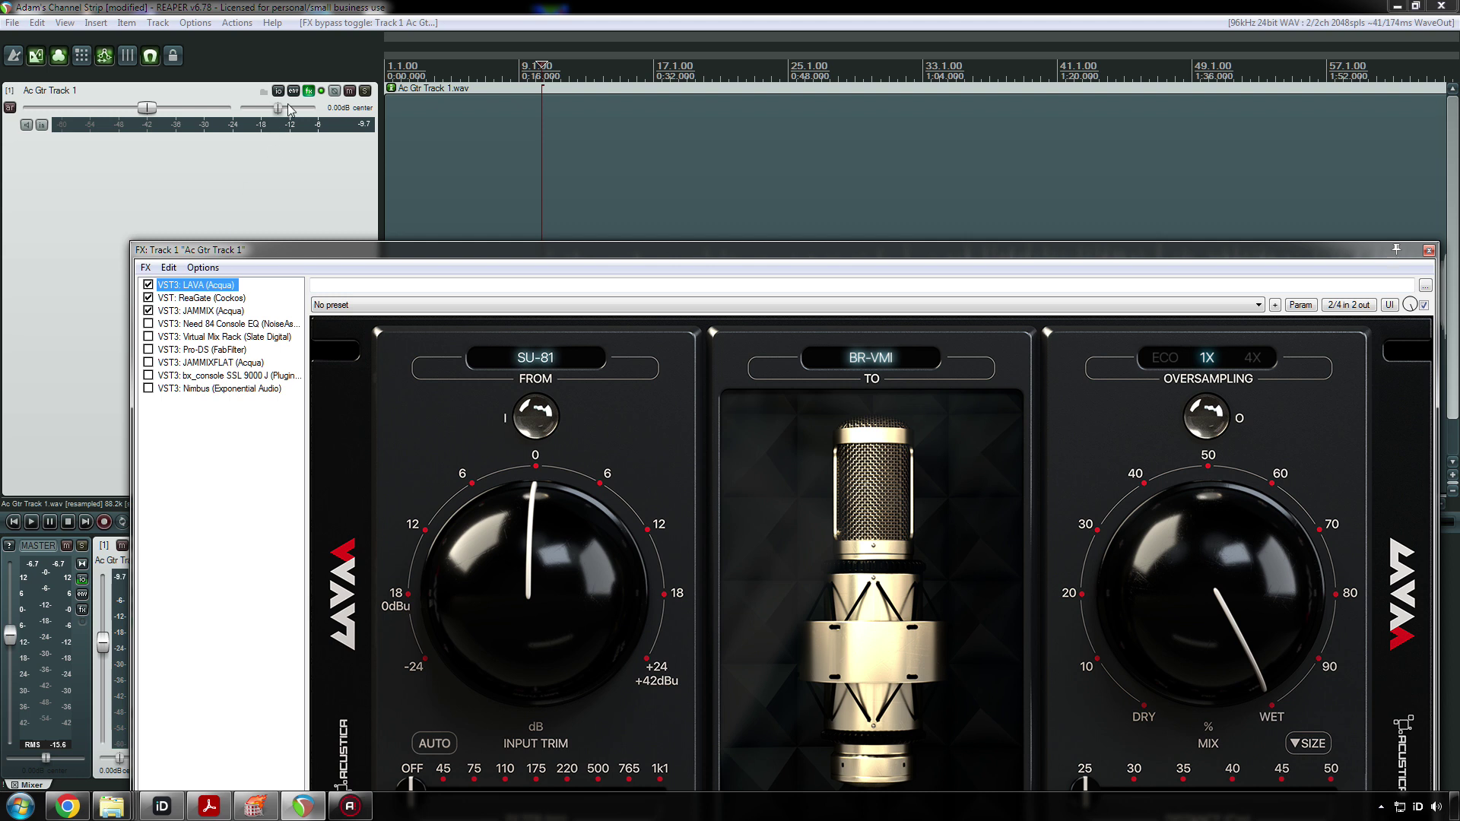
# - Play the guitar from 4.4.01 with all track effects bypassed and with them re-enabled to compare the chain, and stop
pyautogui.click(308, 90)
pyautogui.moveTo(605, 258); pyautogui.dragTo(805, 441)
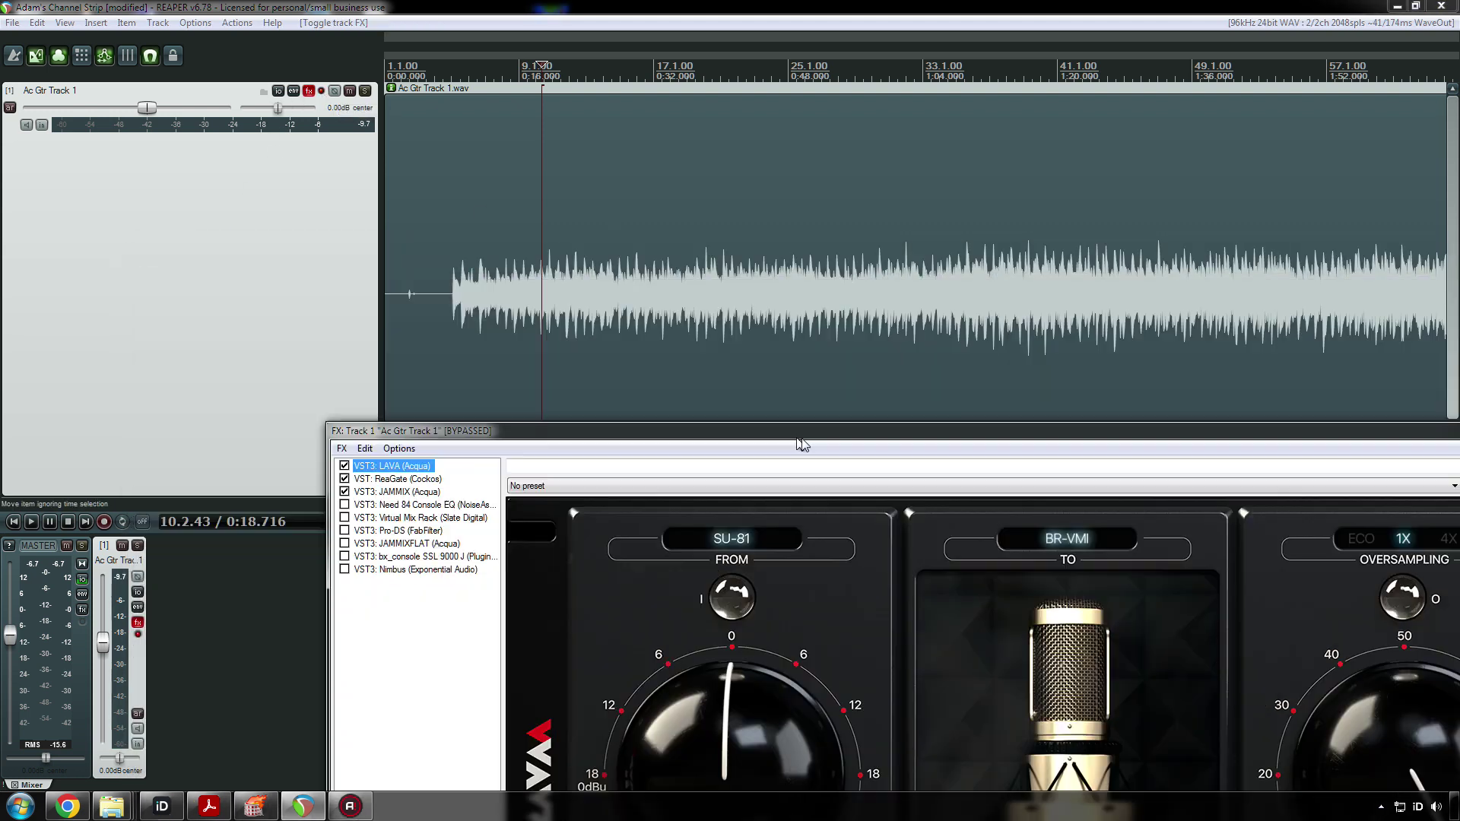
pyautogui.click(447, 296)
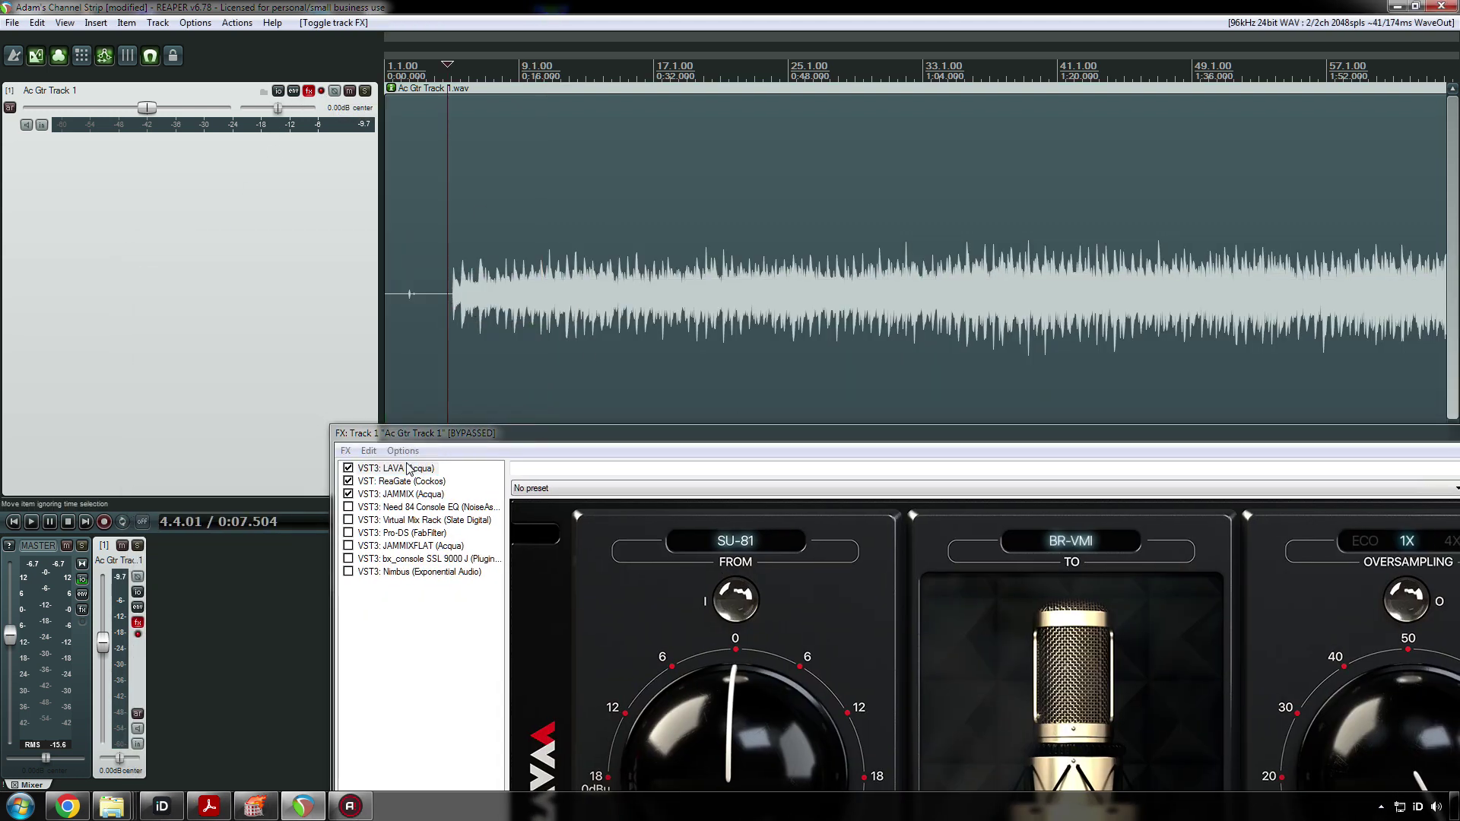
pyautogui.press('space')
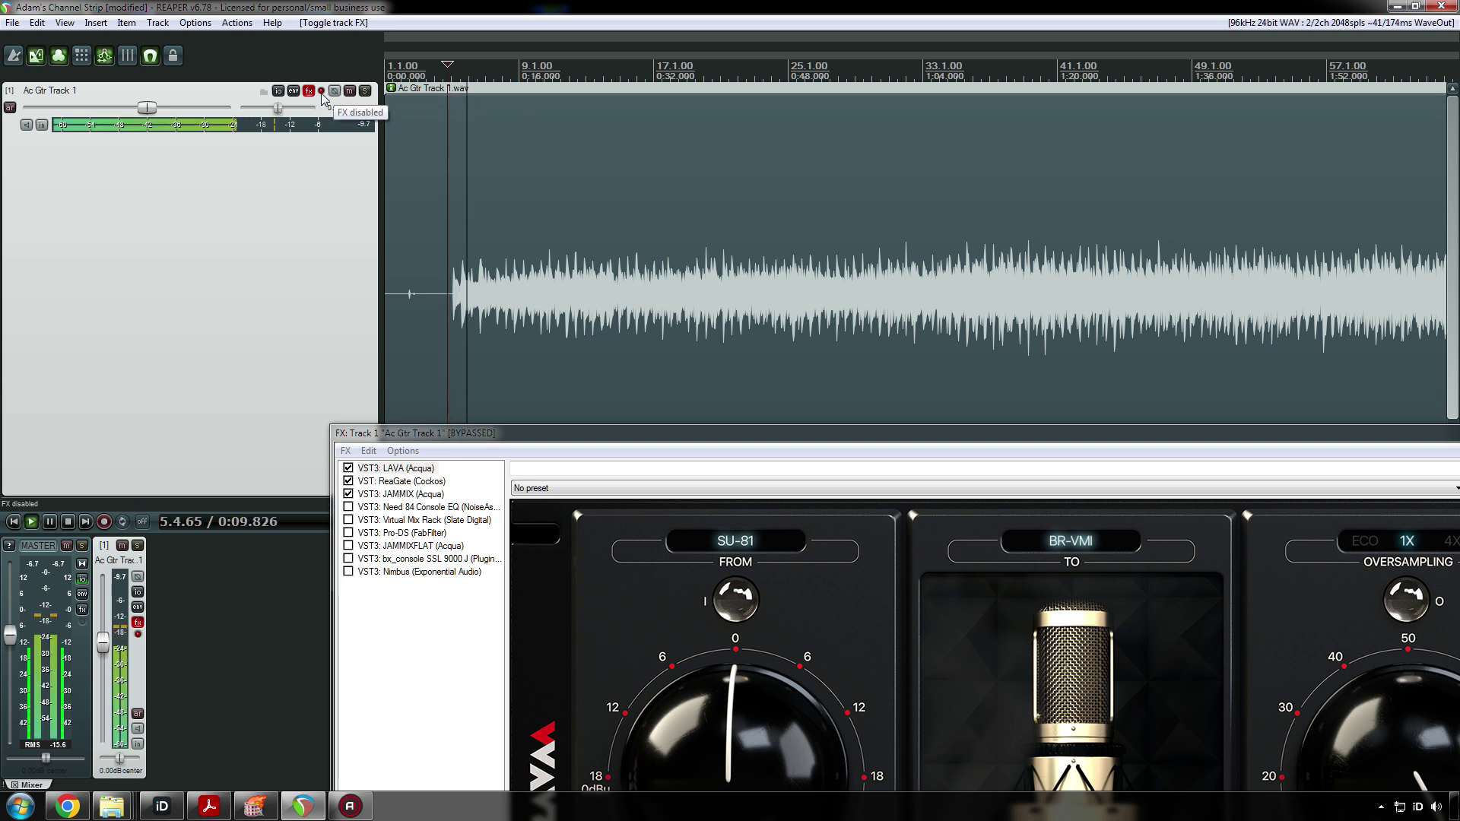
pyautogui.click(320, 90)
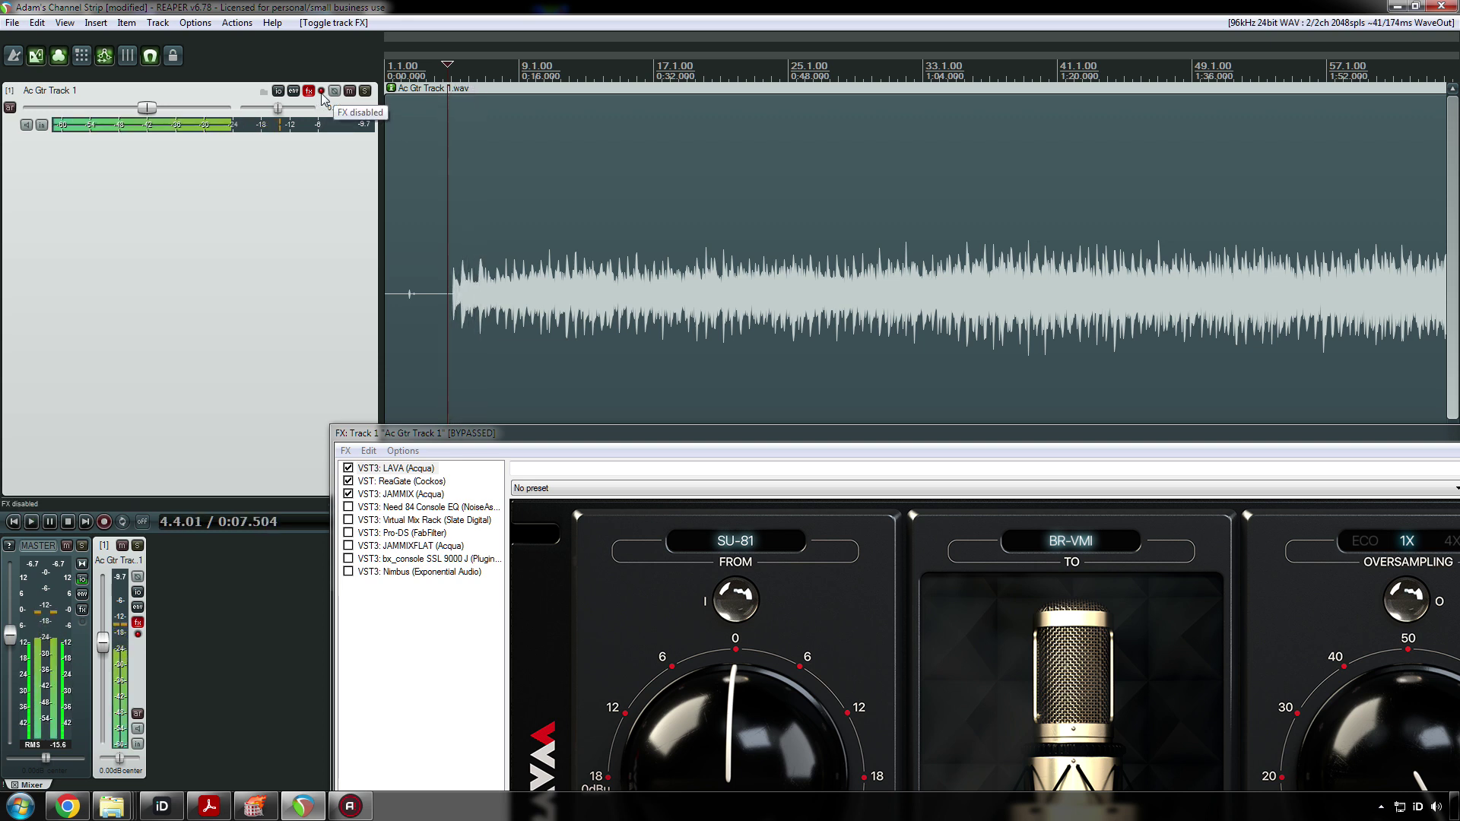
pyautogui.press('space')
pyautogui.press('space')
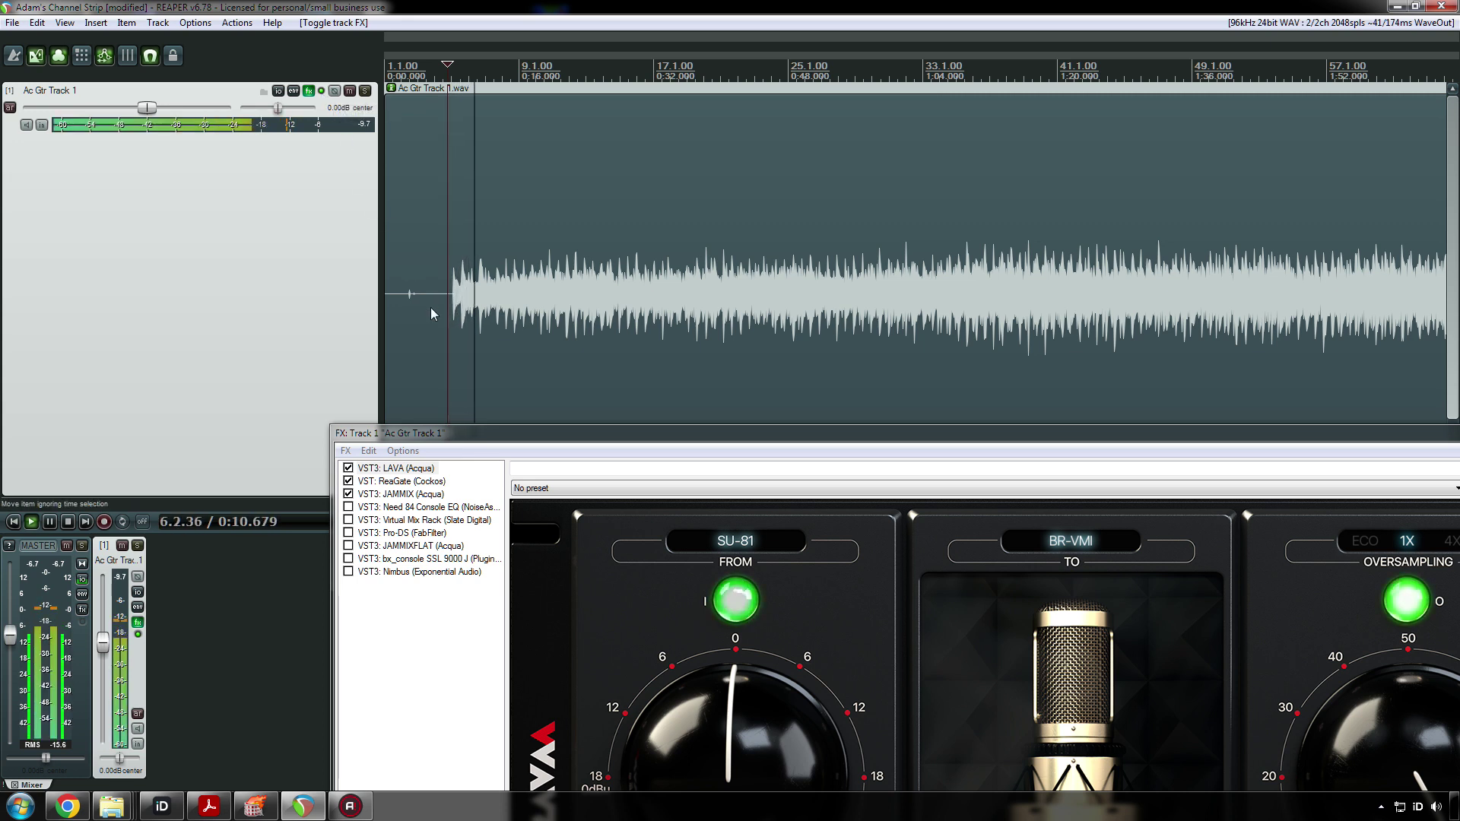
pyautogui.press('space')
pyautogui.moveTo(711, 436); pyautogui.dragTo(519, 349)
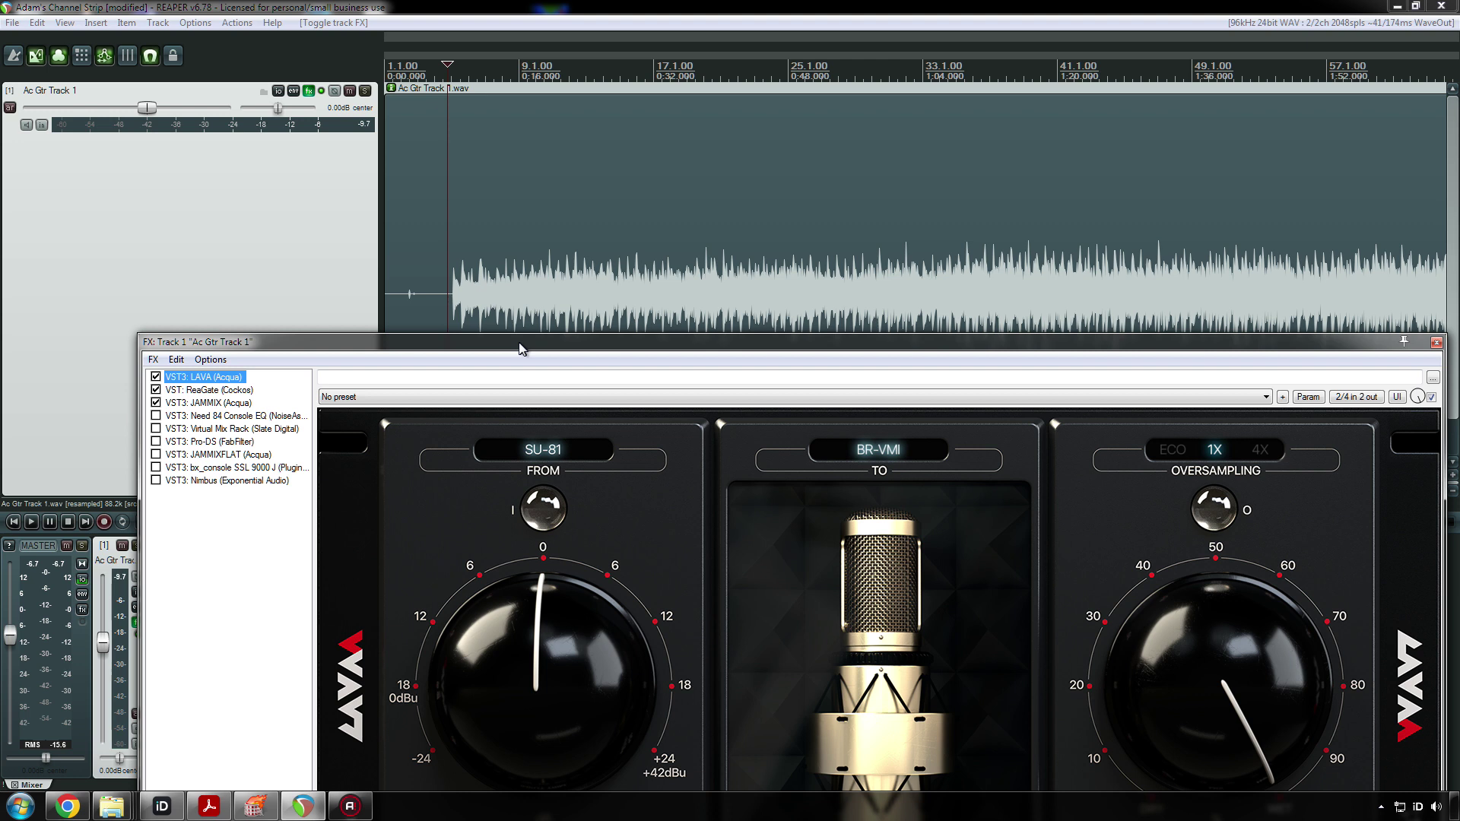
# - Move the effects window further from the track controls and compare playback from 4.4.01 with all track effects bypassed and re-enabled, stopping after each pass
pyautogui.moveTo(519, 349); pyautogui.dragTo(540, 379)
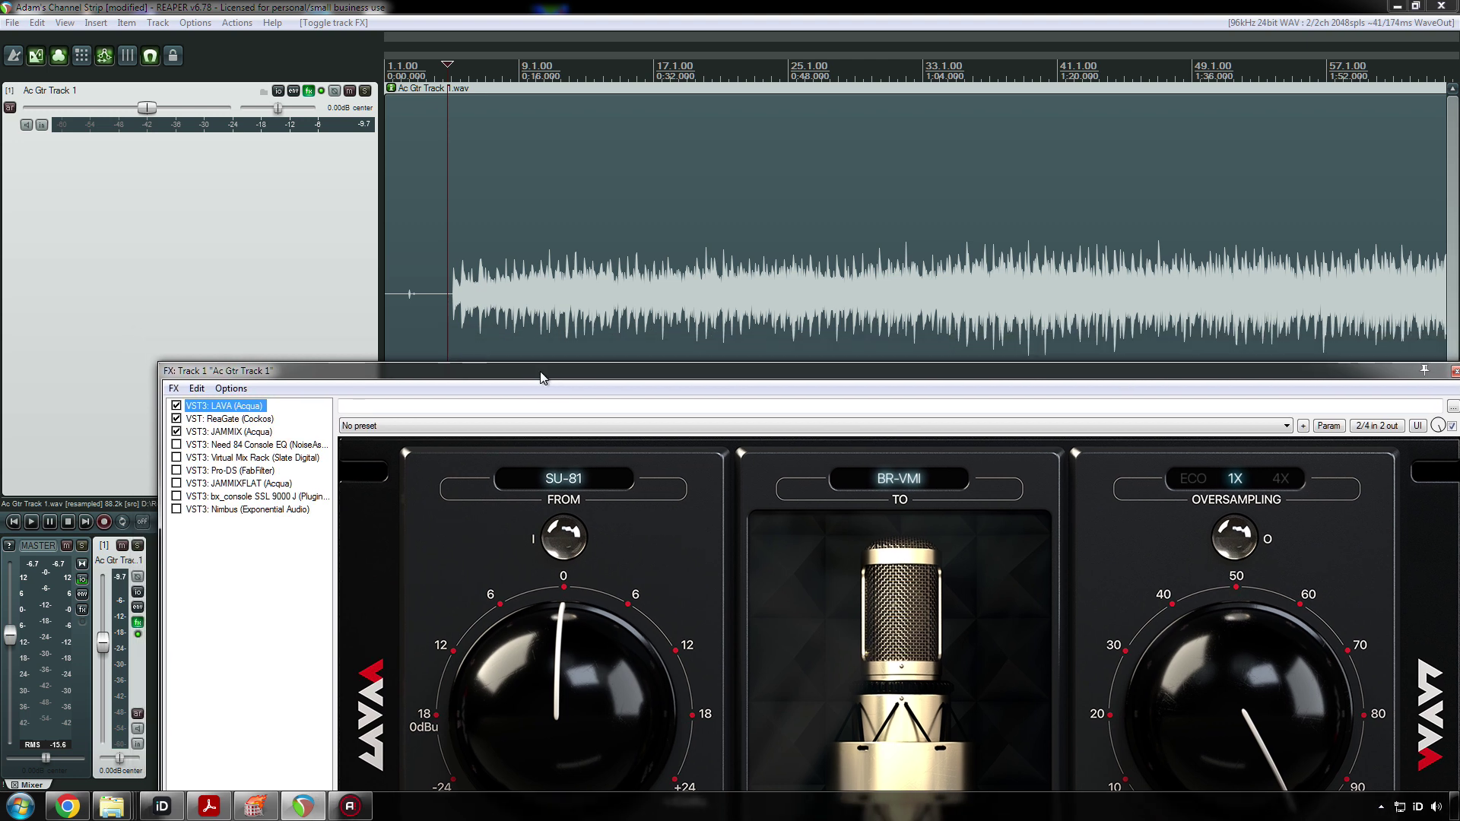
pyautogui.click(322, 91)
pyautogui.press('space')
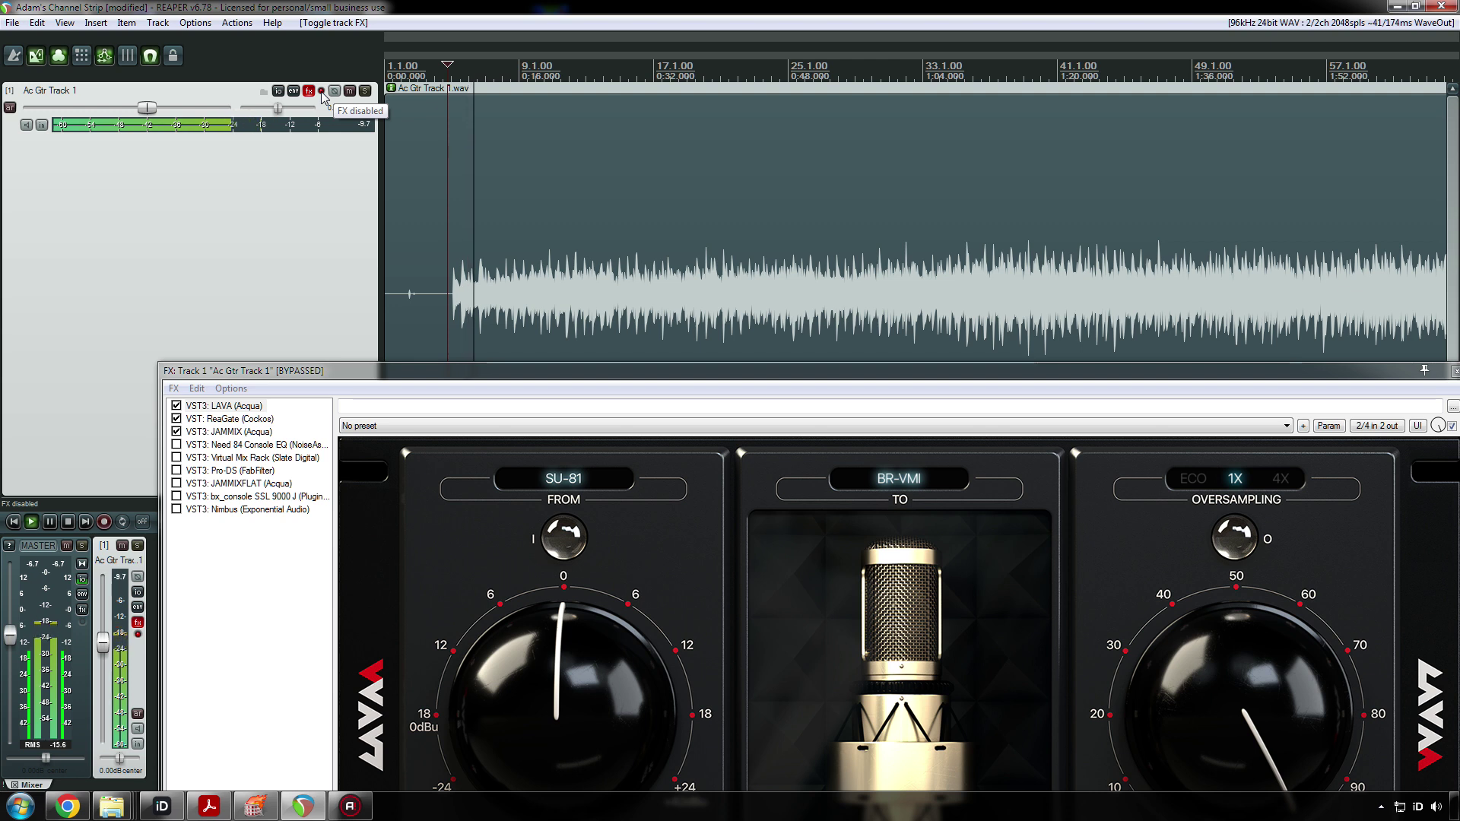
pyautogui.press('space')
pyautogui.click(322, 91)
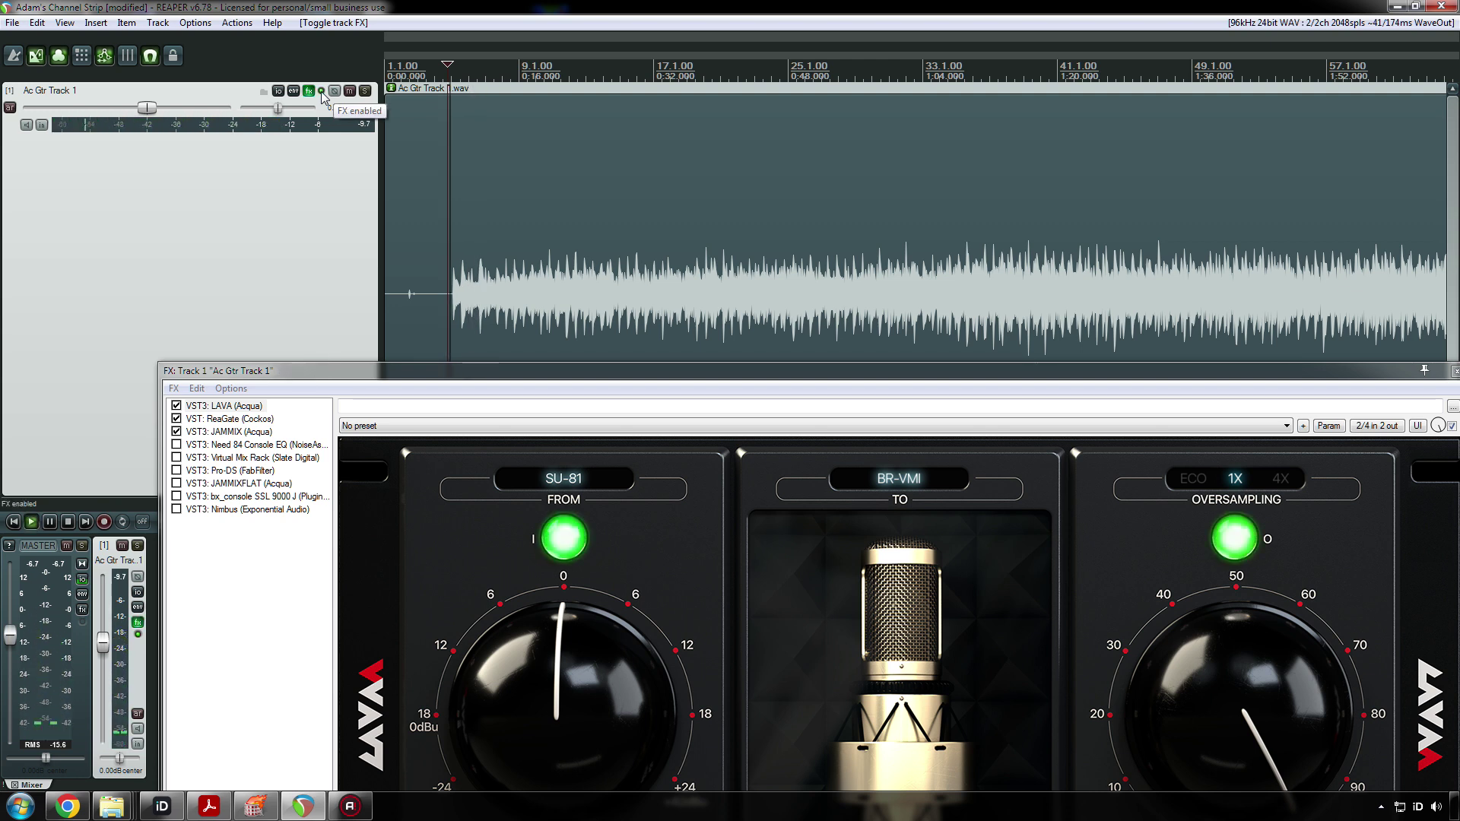
pyautogui.press('space')
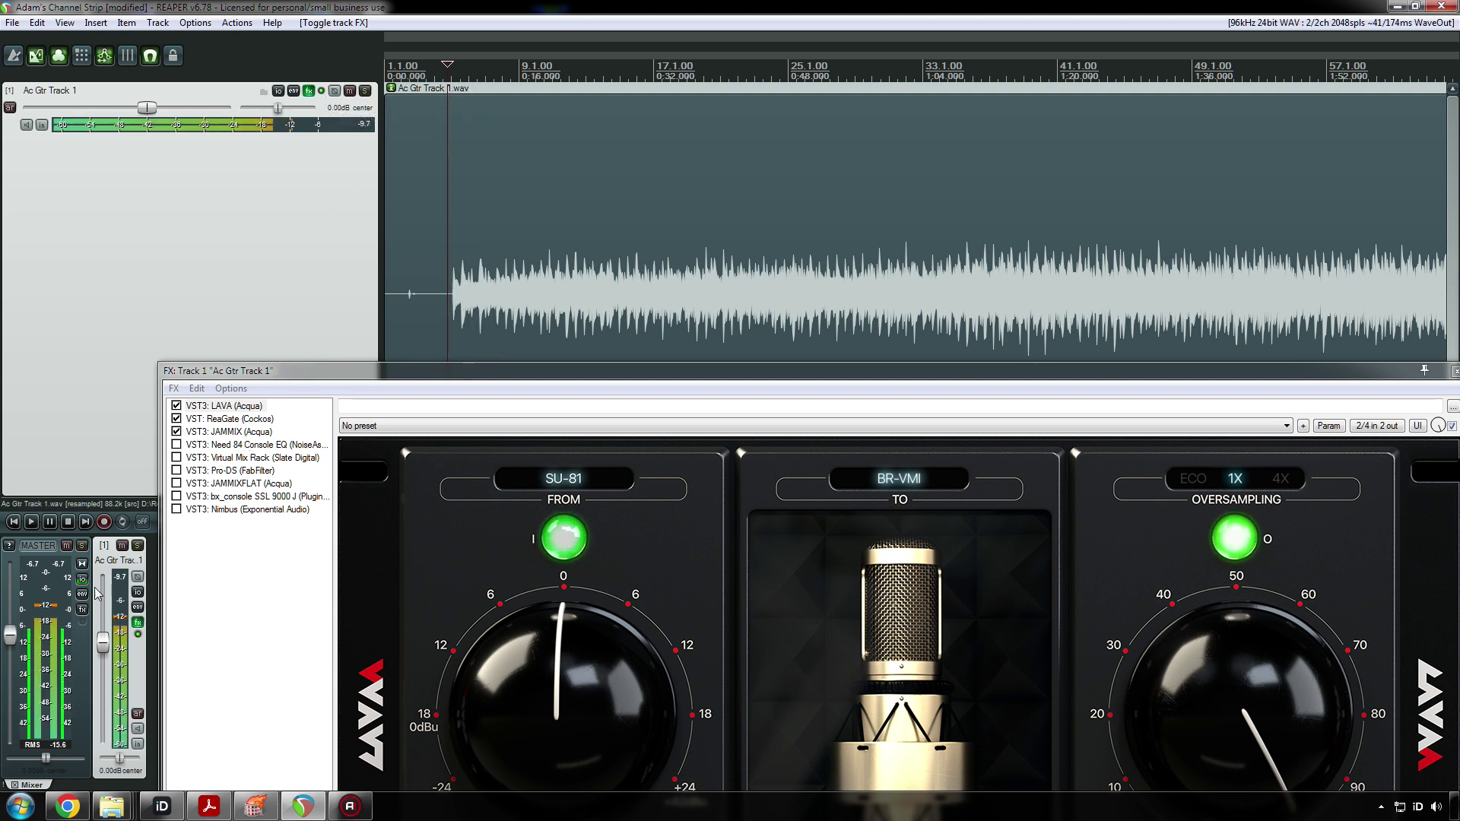
pyautogui.press('space')
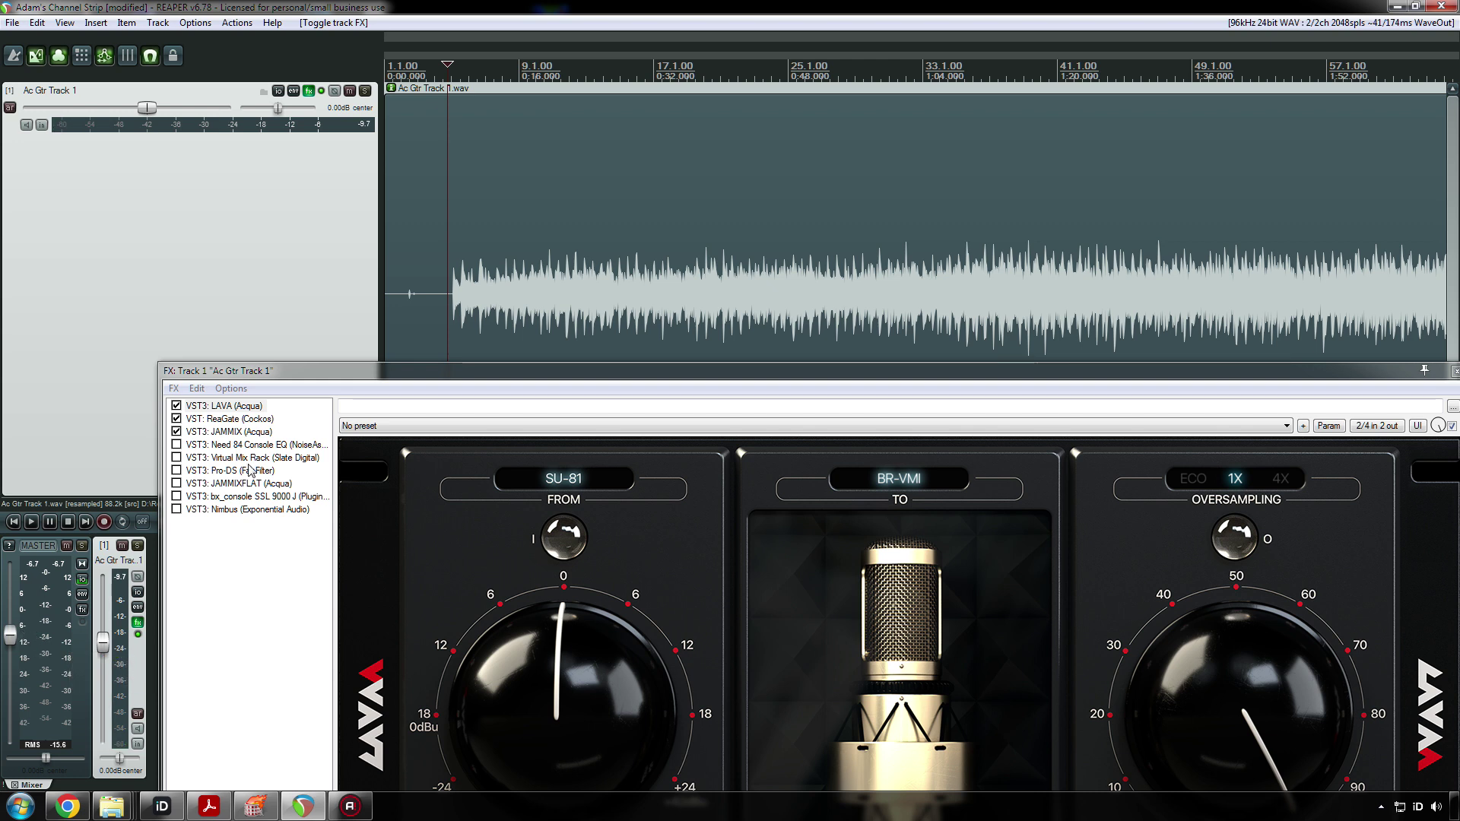
# - Reposition the effects window and replay the guitar from 4.4.01 with the effects chain on, bypassed and on again
pyautogui.moveTo(334, 378); pyautogui.dragTo(454, 337)
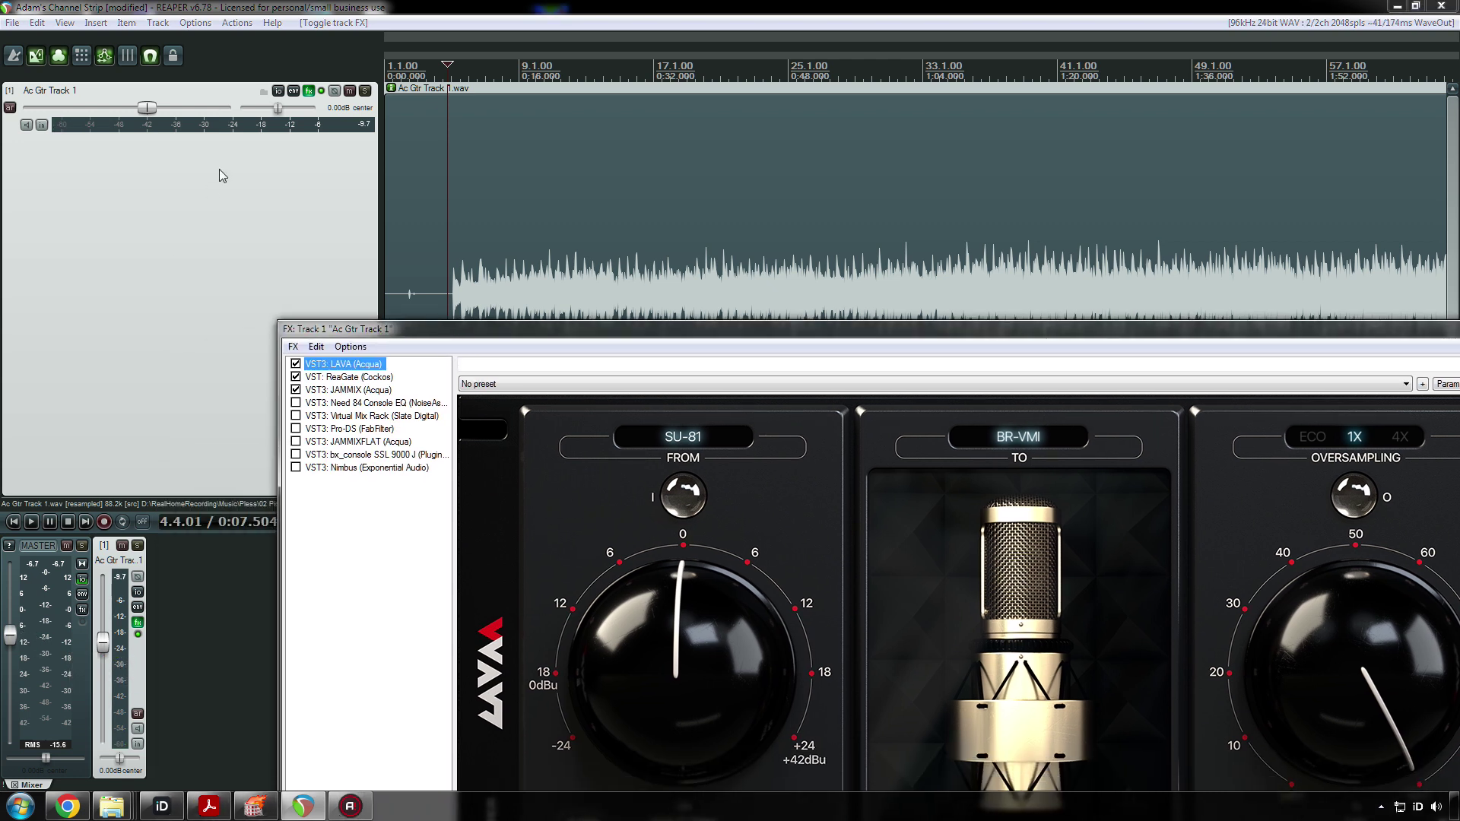
pyautogui.press('space')
pyautogui.press('space')
pyautogui.click(322, 91)
pyautogui.press('space')
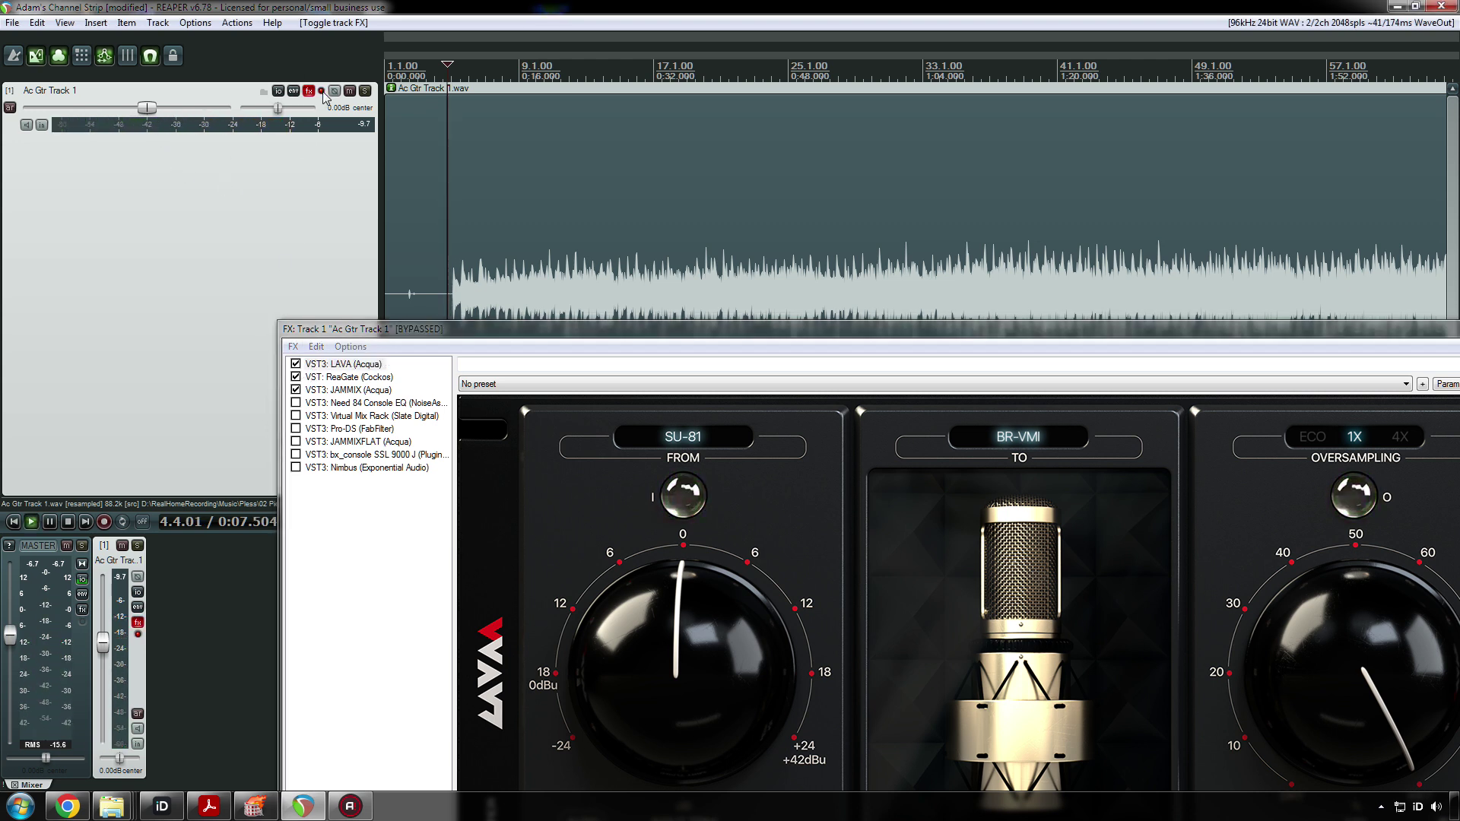
pyautogui.press('space')
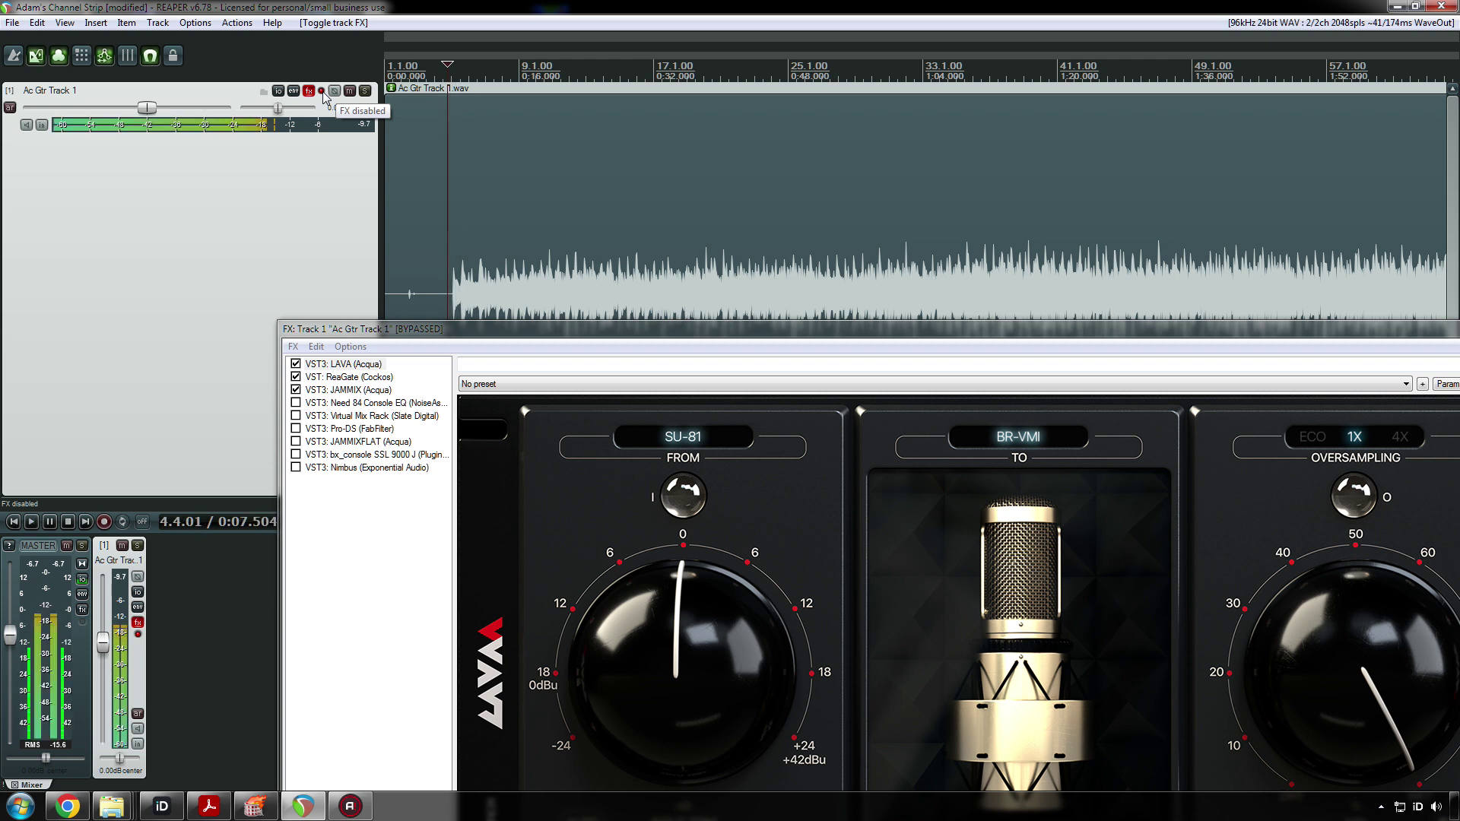
pyautogui.click(321, 92)
pyautogui.press('space')
# - Reset the nudged track volume to 0.00 dB, audition the guitar with effects on and bypassed, stop, and re-enable the chain
pyautogui.moveTo(148, 109); pyautogui.dragTo(146, 110)
pyautogui.doubleClick(144, 109)
pyautogui.press('space')
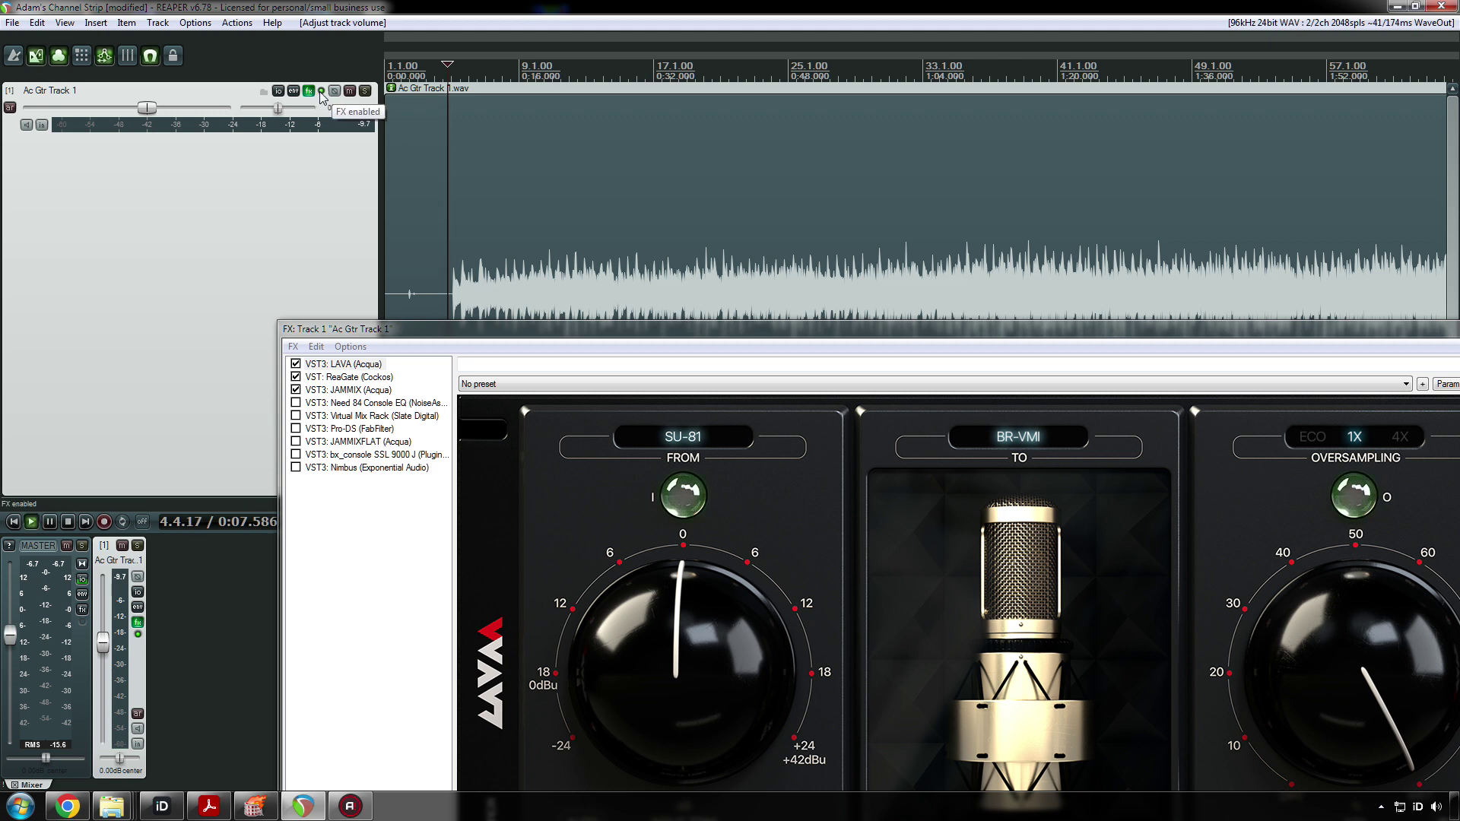
pyautogui.click(320, 91)
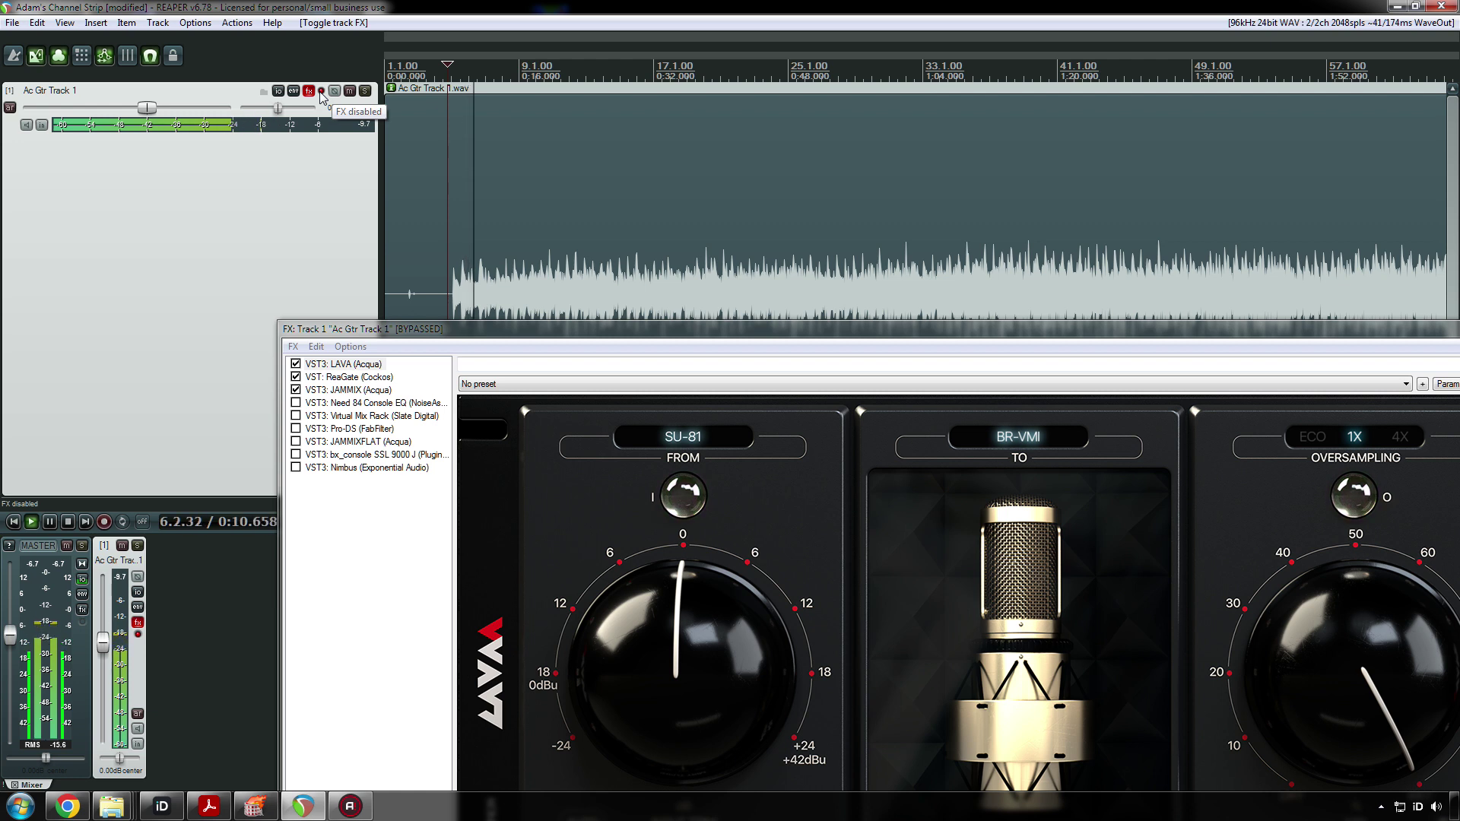
pyautogui.press('space')
pyautogui.click(320, 92)
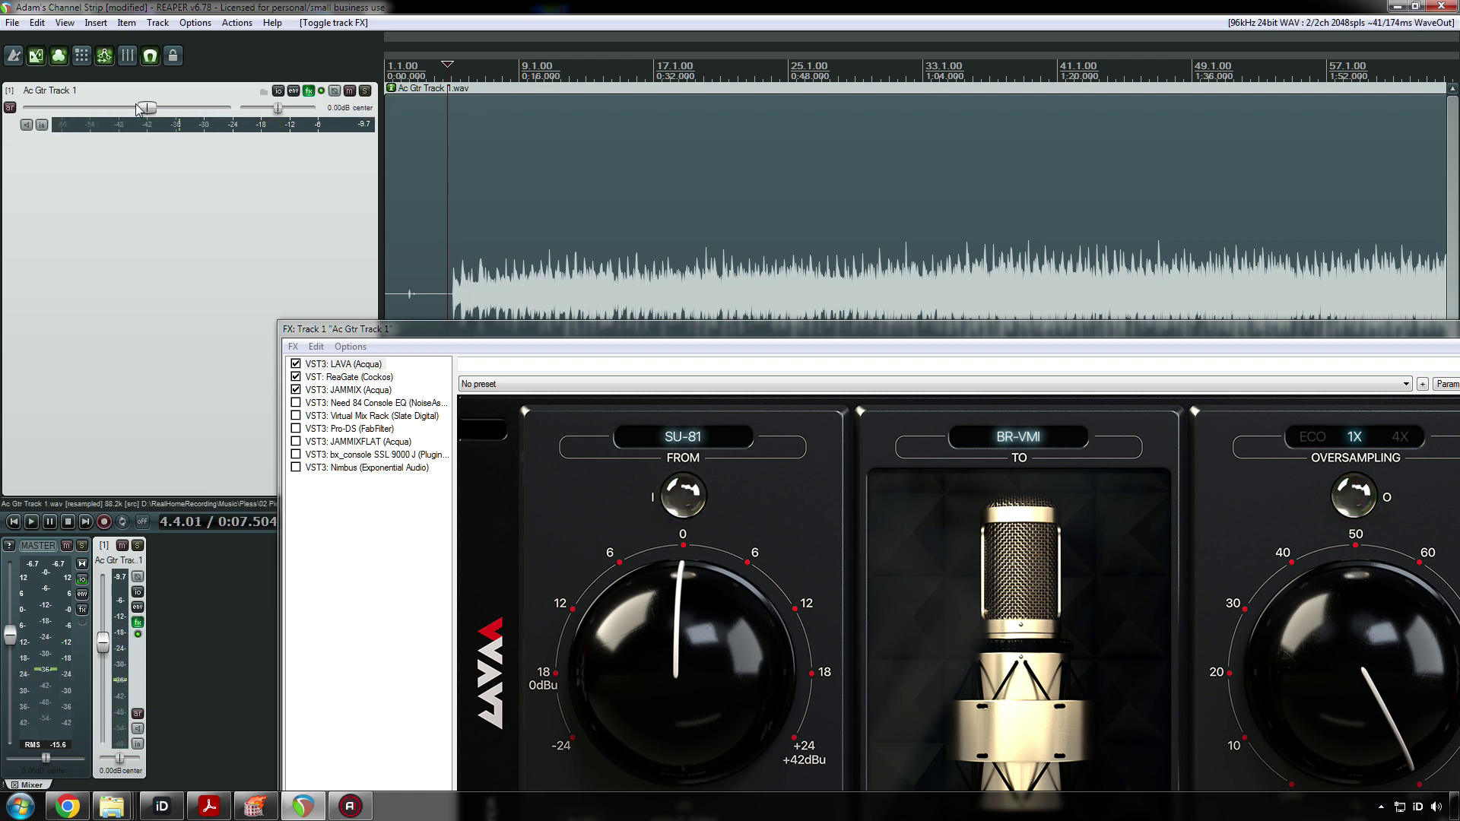
# - Lower the volume of Ac Gtr Track 1 to -4.31 dB with the effects chain enabled
pyautogui.scroll(-10, 149, 112)
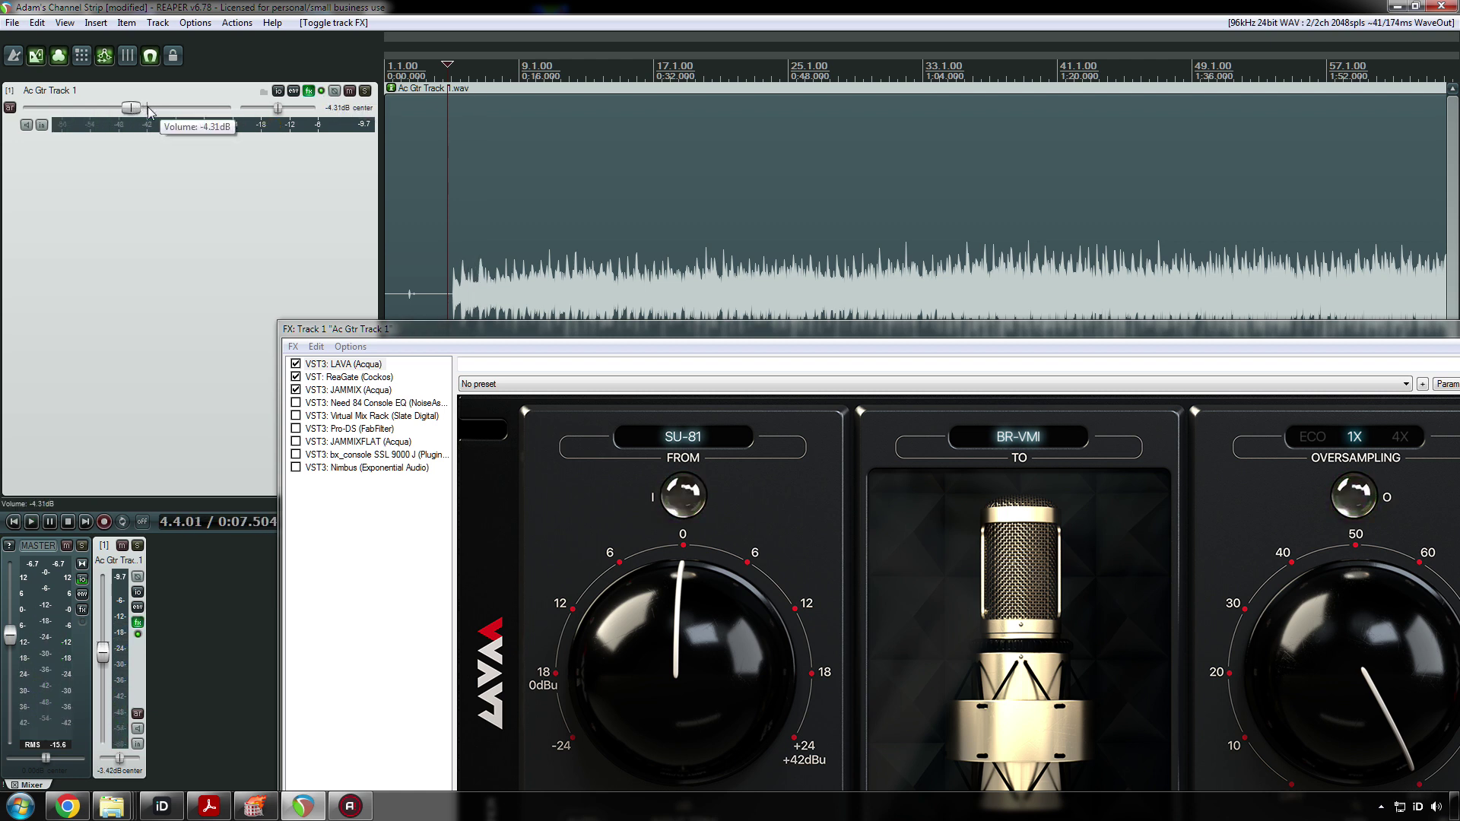
# - Compare playback of the guitar track with its effects chain on and bypassed, resetting the track volume to 0.00 dB
pyautogui.press('space')
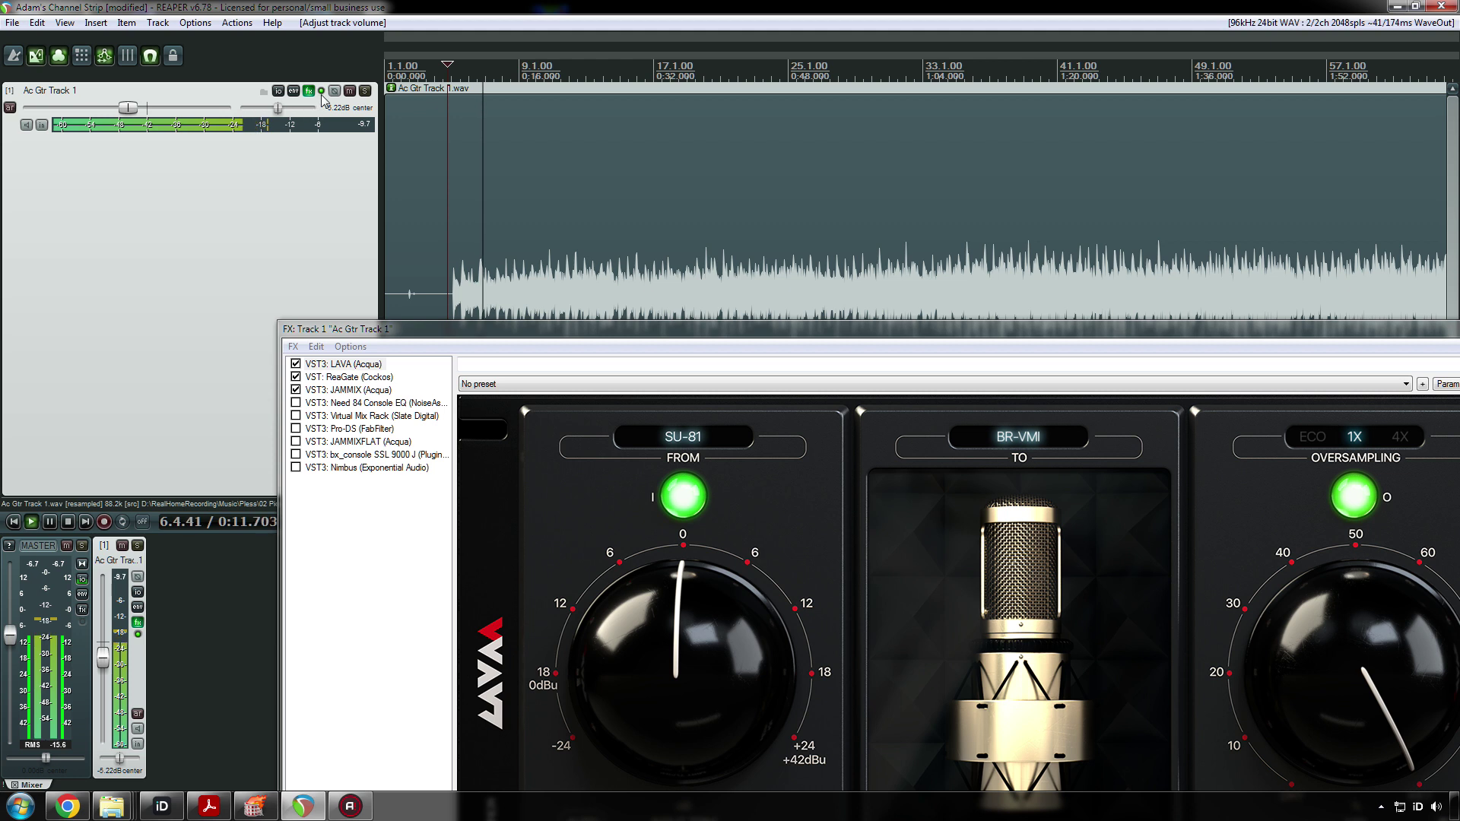
pyautogui.press('space')
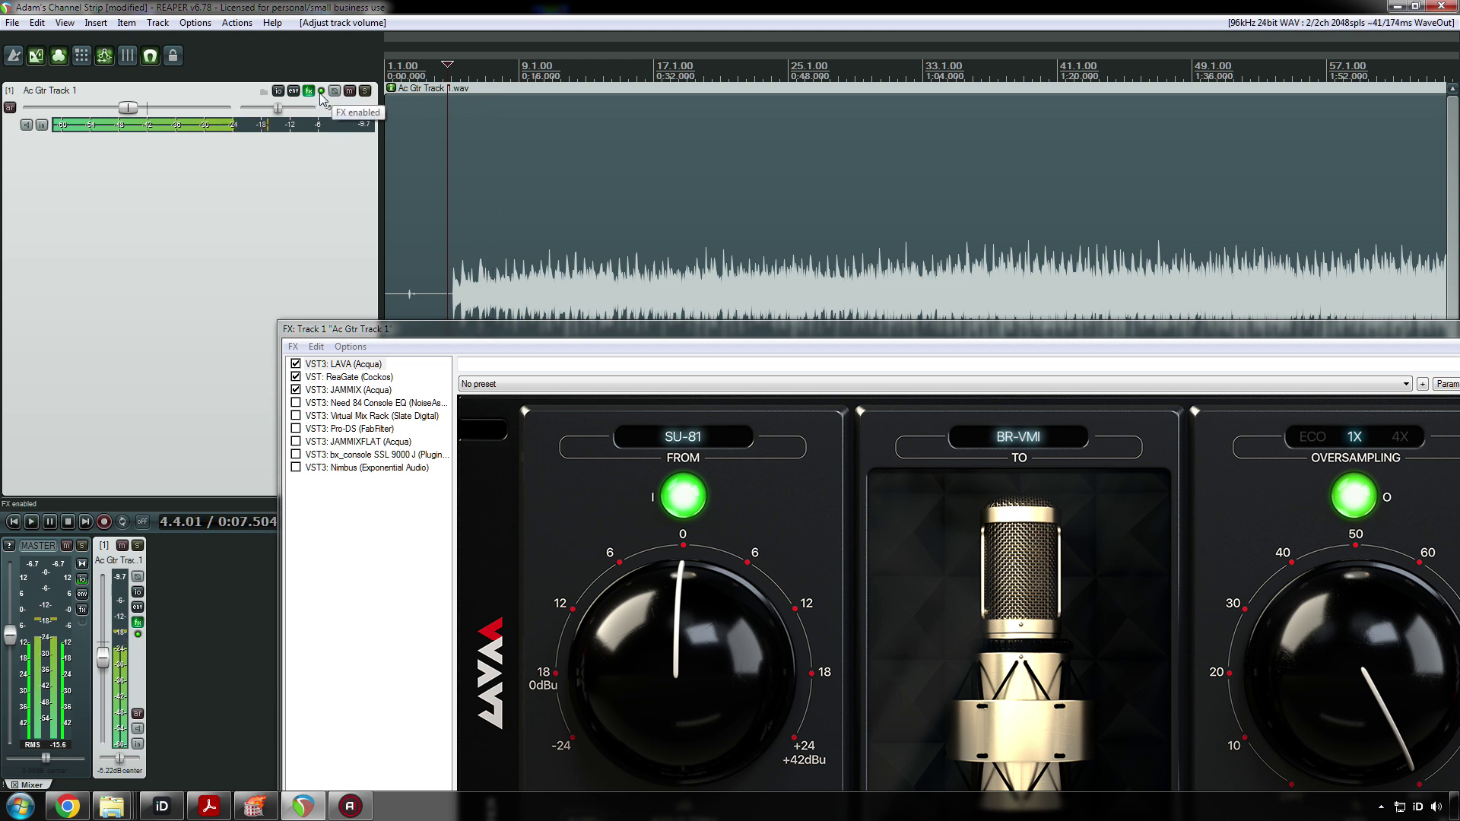
pyautogui.click(309, 90)
pyautogui.doubleClick(135, 111)
pyautogui.press('space')
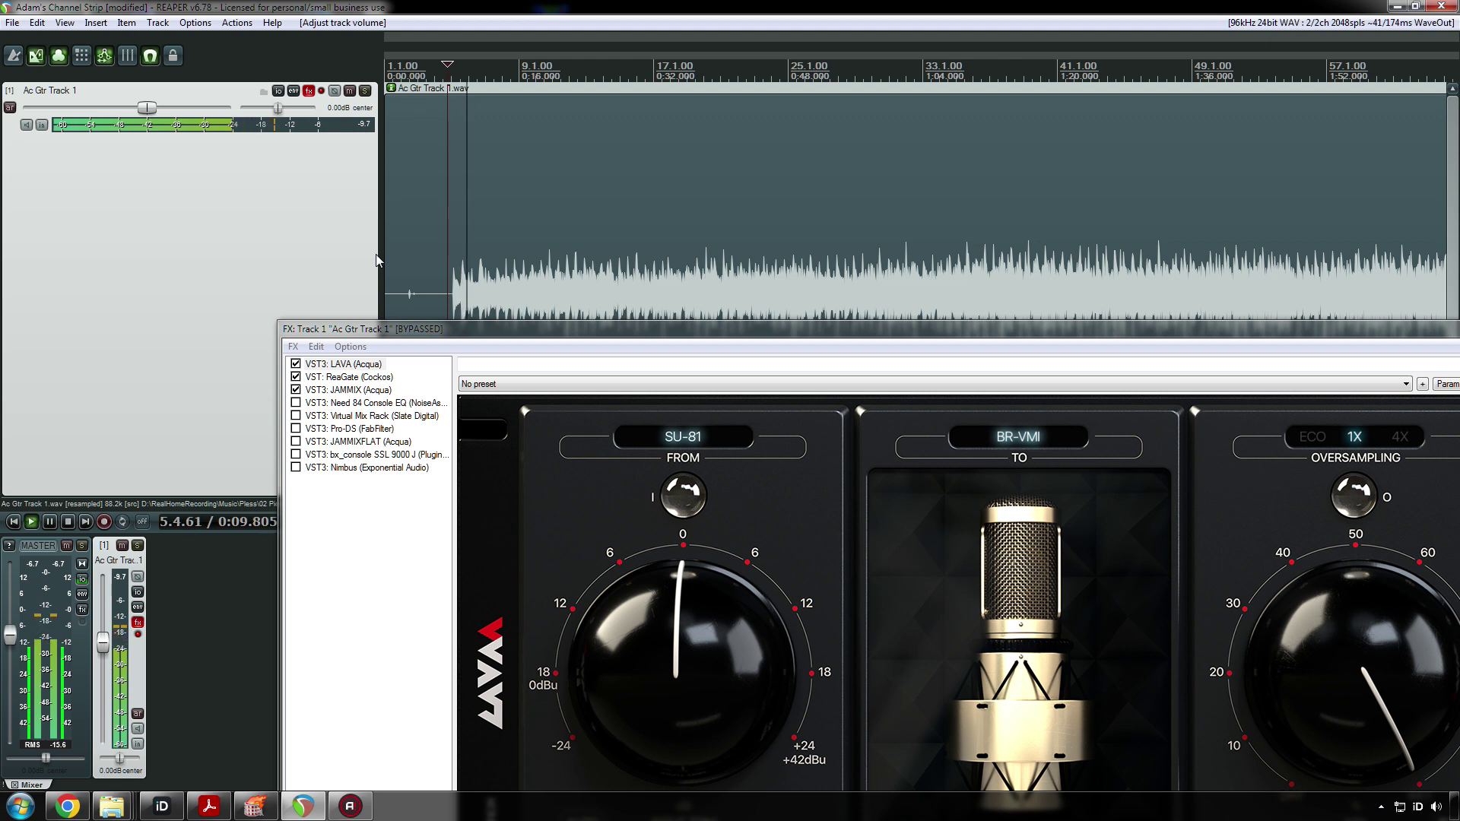
pyautogui.press('space')
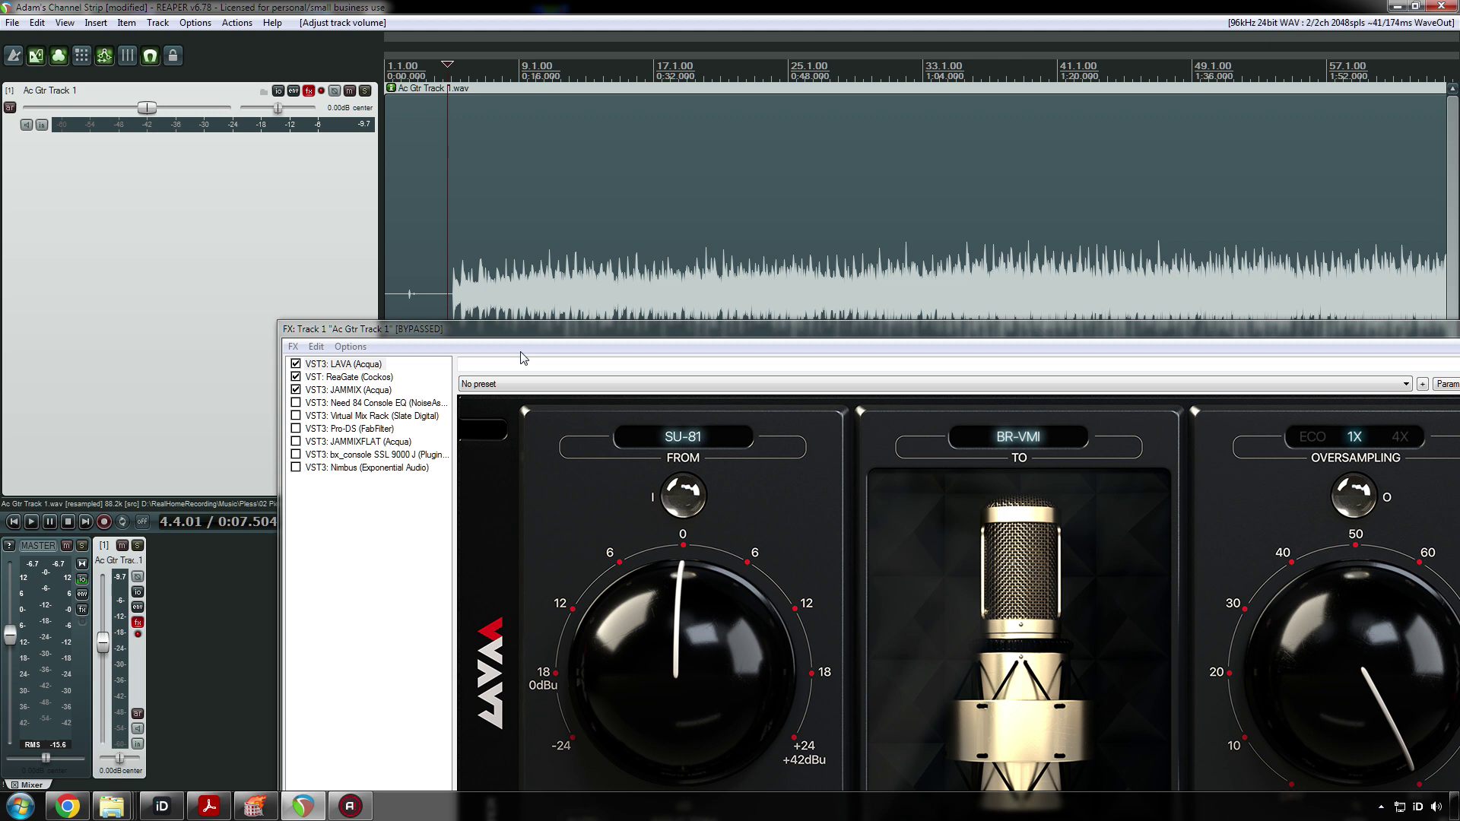
pyautogui.click(321, 92)
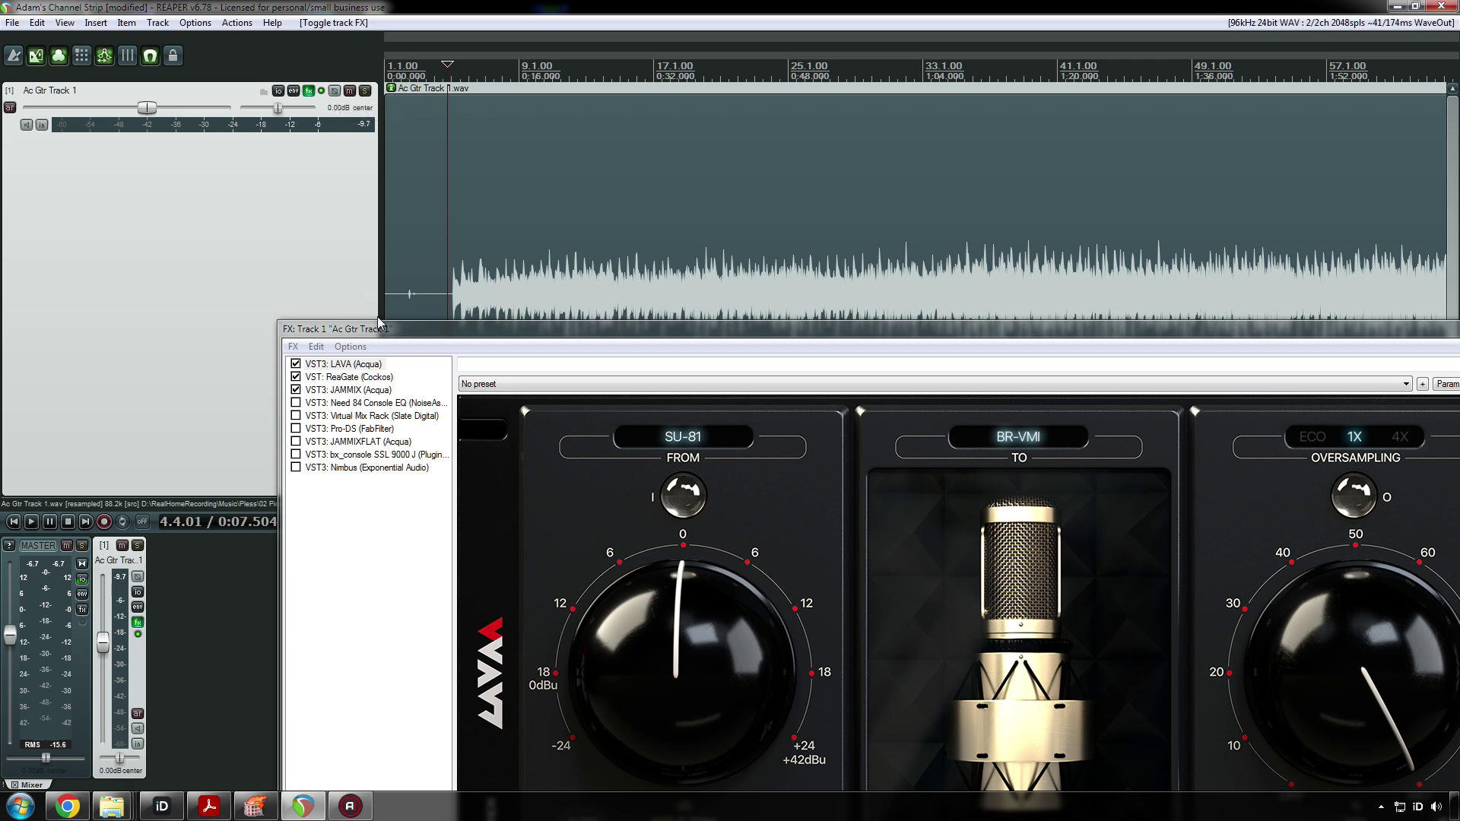
# - Open the Need 84 Console EQ in the guitar track's effects chain and enable it
pyautogui.moveTo(413, 333); pyautogui.dragTo(291, 287)
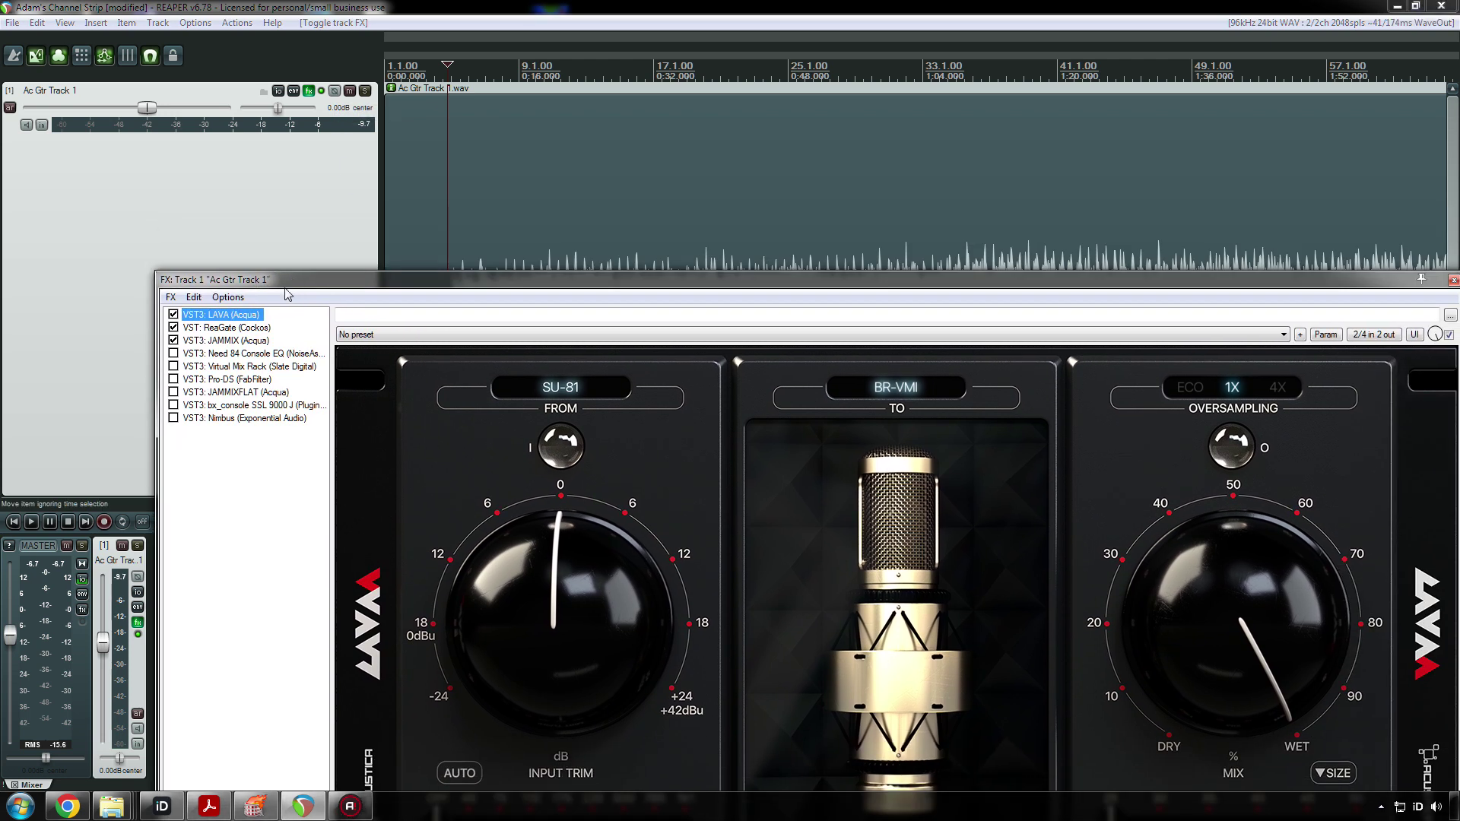
pyautogui.click(239, 353)
pyautogui.moveTo(272, 78); pyautogui.dragTo(358, 377)
pyautogui.click(258, 440)
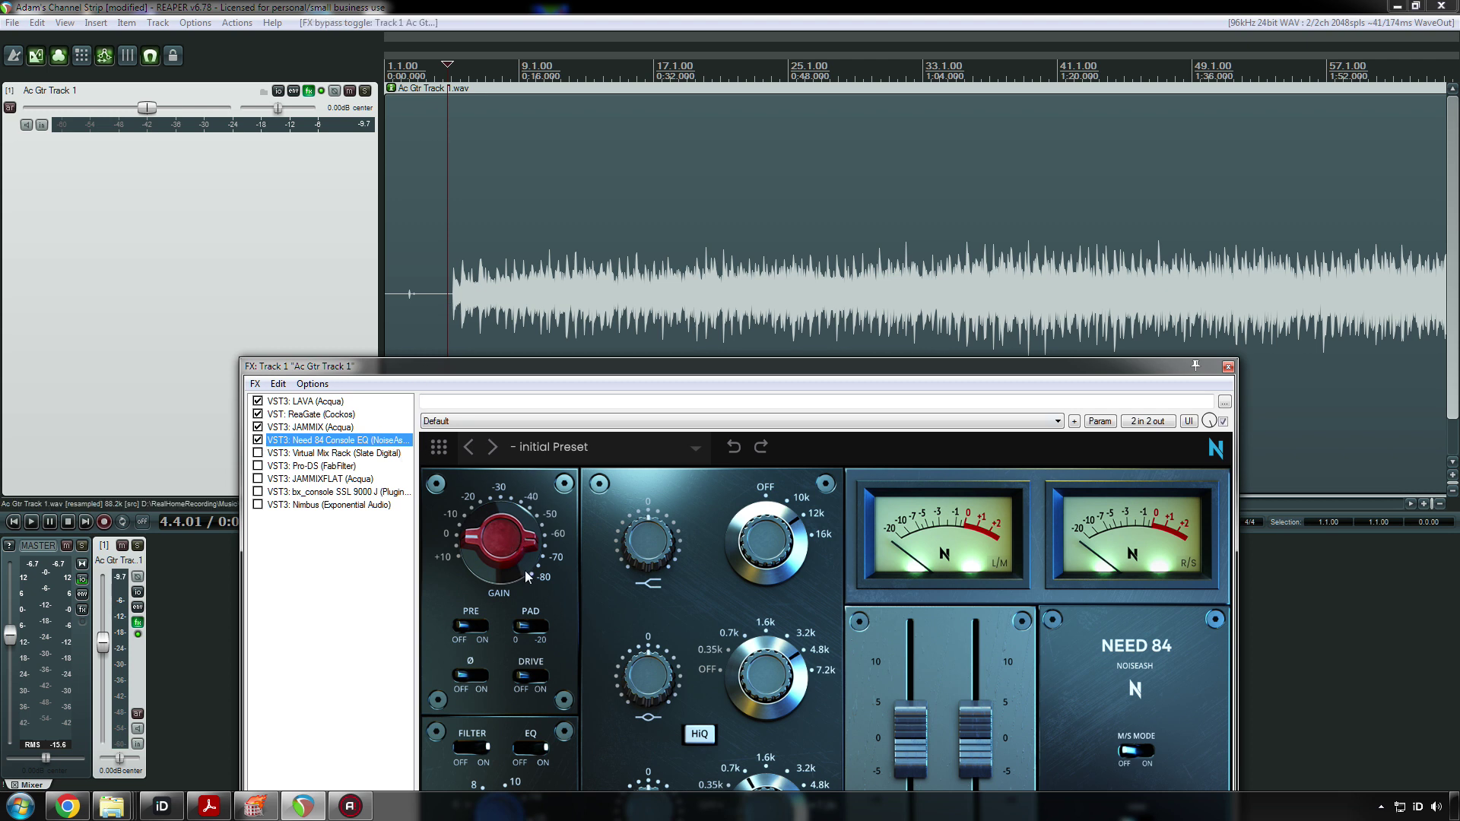
pyautogui.moveTo(684, 368); pyautogui.dragTo(718, 127)
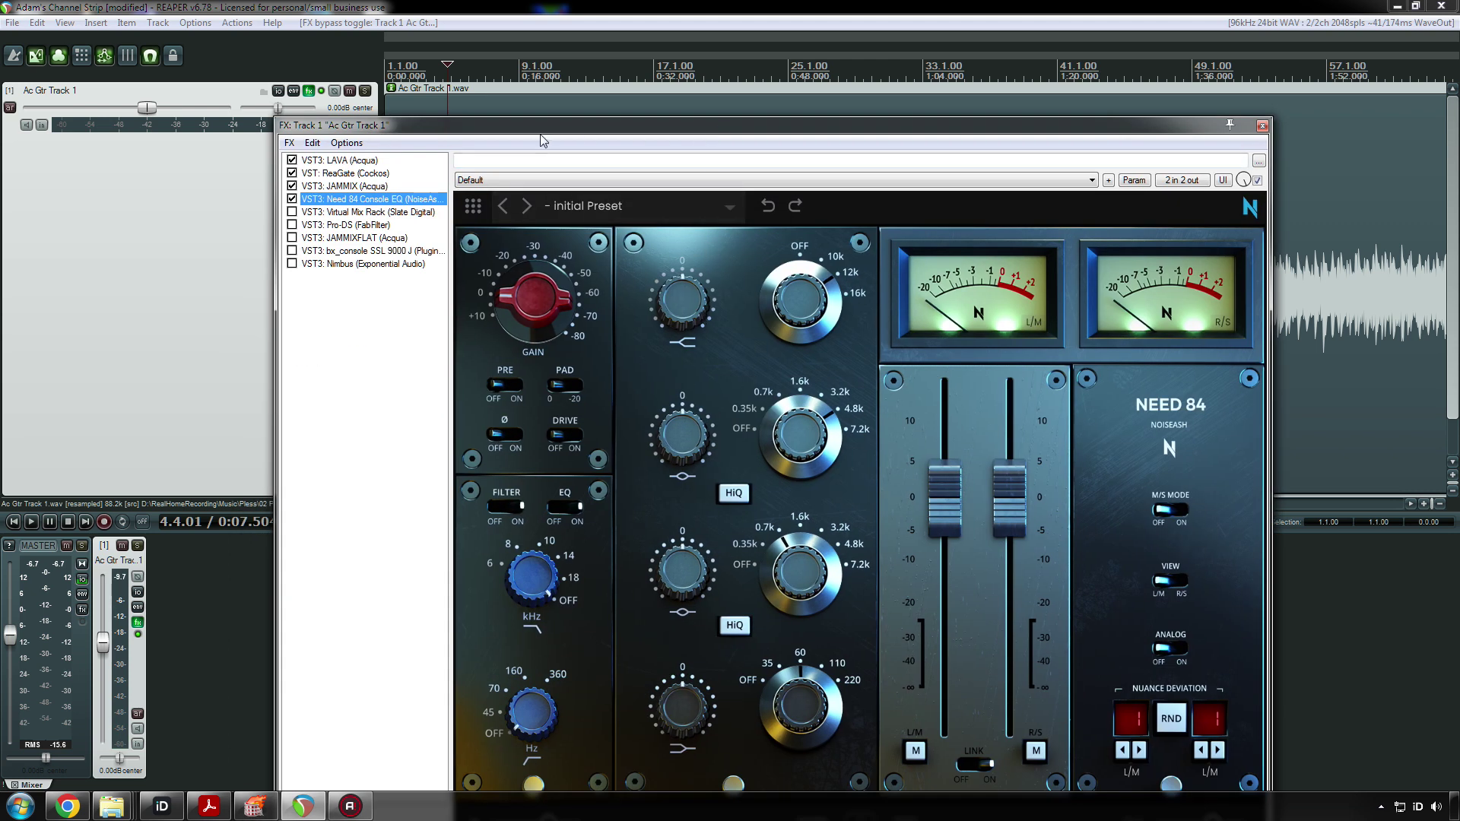
pyautogui.moveTo(798, 130); pyautogui.dragTo(765, 118)
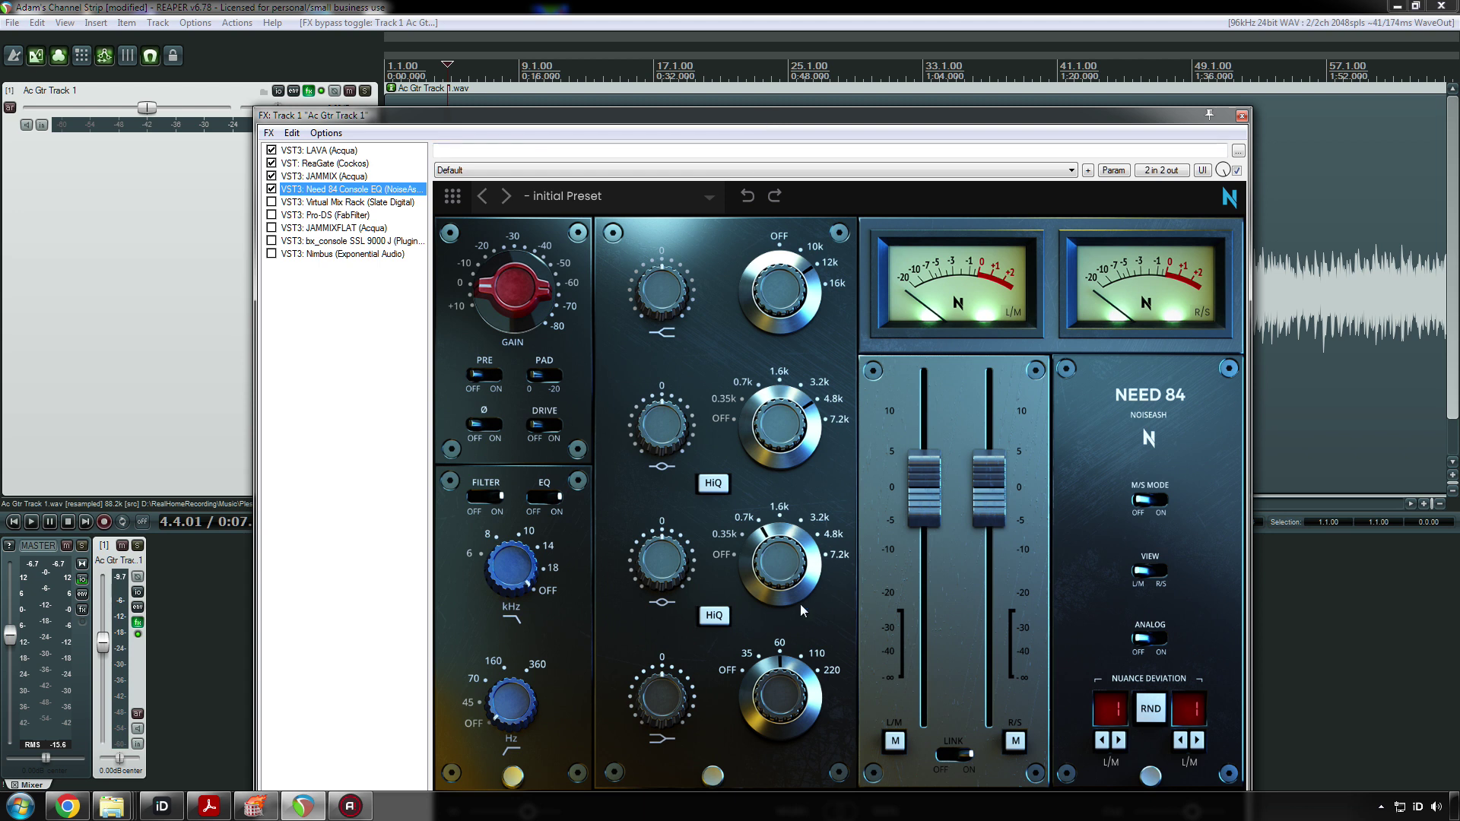
# - Set the Need 84's low-mid band frequency to 0.35 kHz
pyautogui.moveTo(783, 572); pyautogui.dragTo(758, 563)
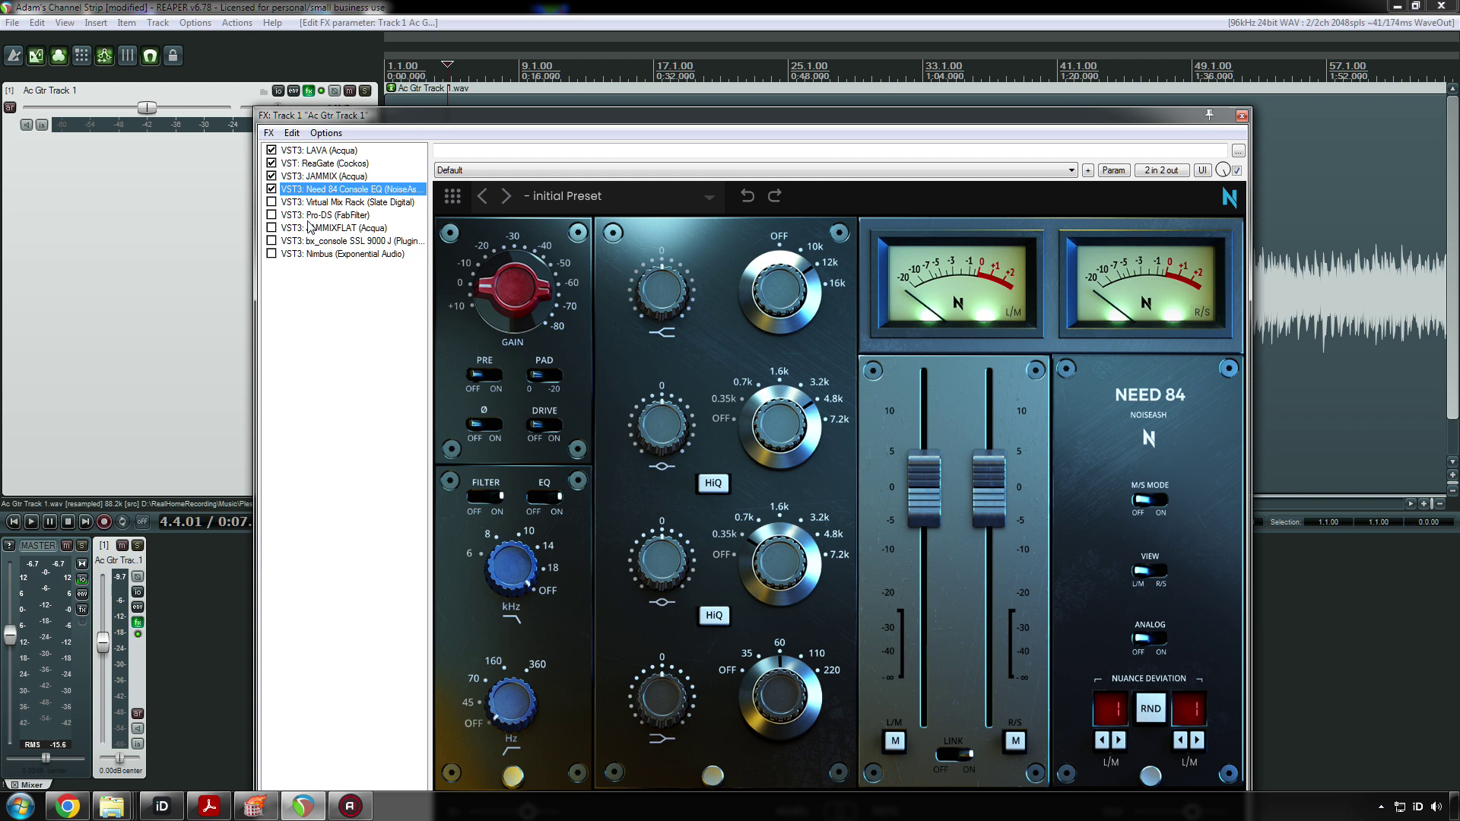
pyautogui.click(336, 177)
pyautogui.click(354, 190)
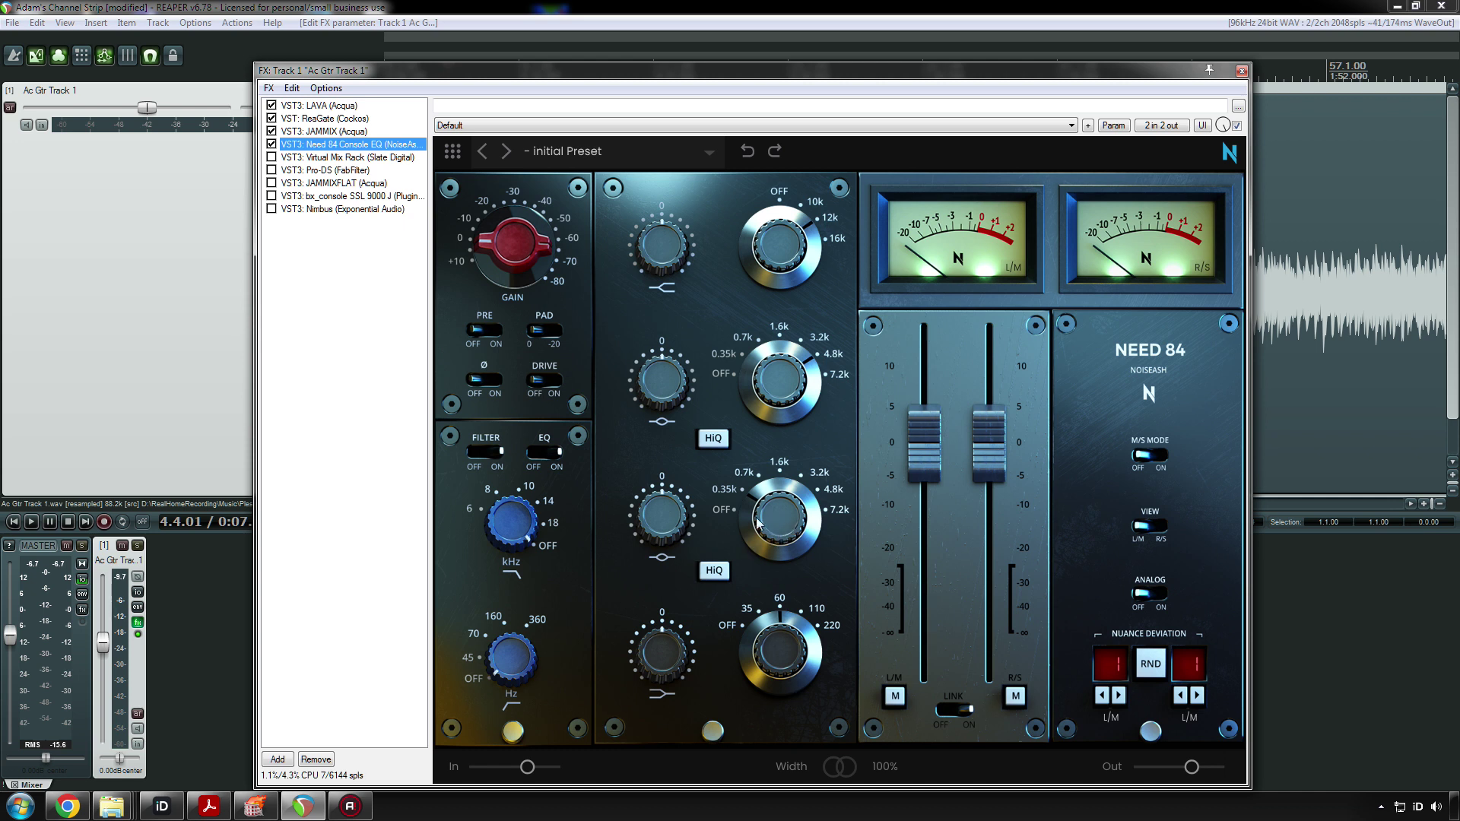
# - Set the Need 84's low shelf frequency to 220 Hz and cut its gain
pyautogui.click(783, 643)
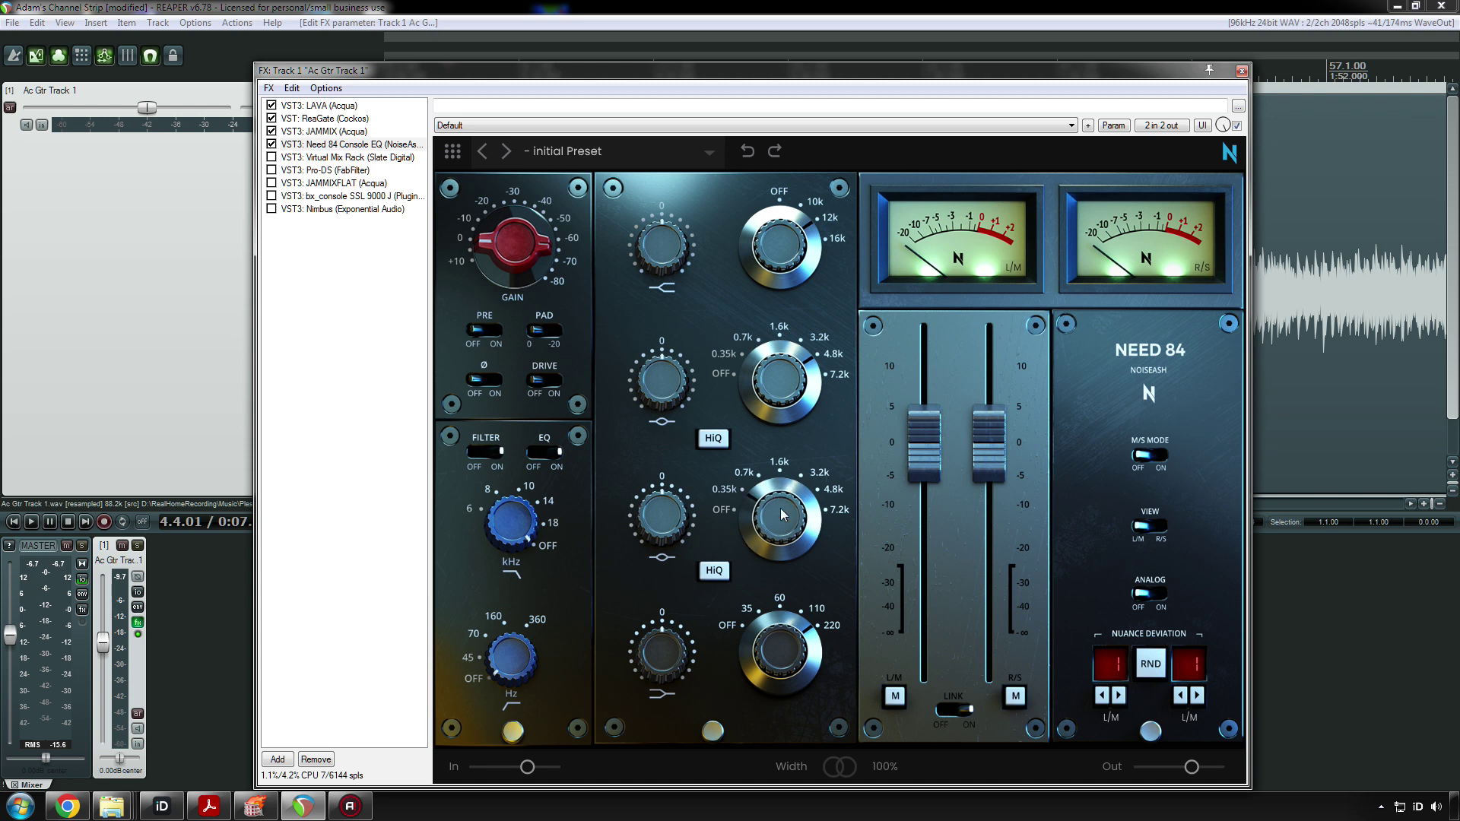
pyautogui.moveTo(660, 656); pyautogui.dragTo(670, 728)
pyautogui.moveTo(652, 669); pyautogui.dragTo(678, 775)
# - Try cutting the mid bands' gain to -18 dB and undo the trial gain changes
pyautogui.moveTo(666, 511); pyautogui.dragTo(672, 627)
pyautogui.doubleClick(662, 517)
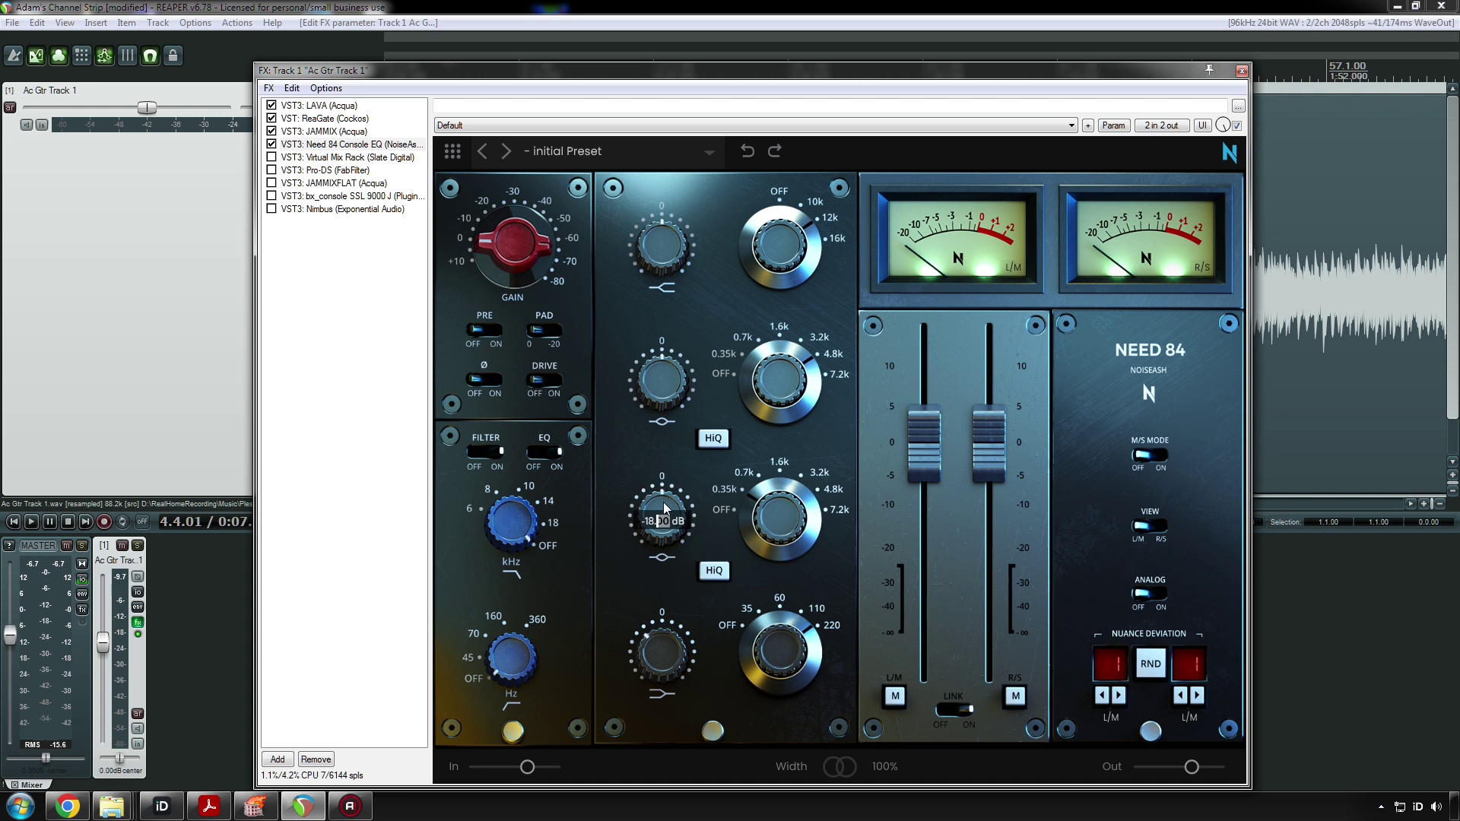
pyautogui.press('Return')
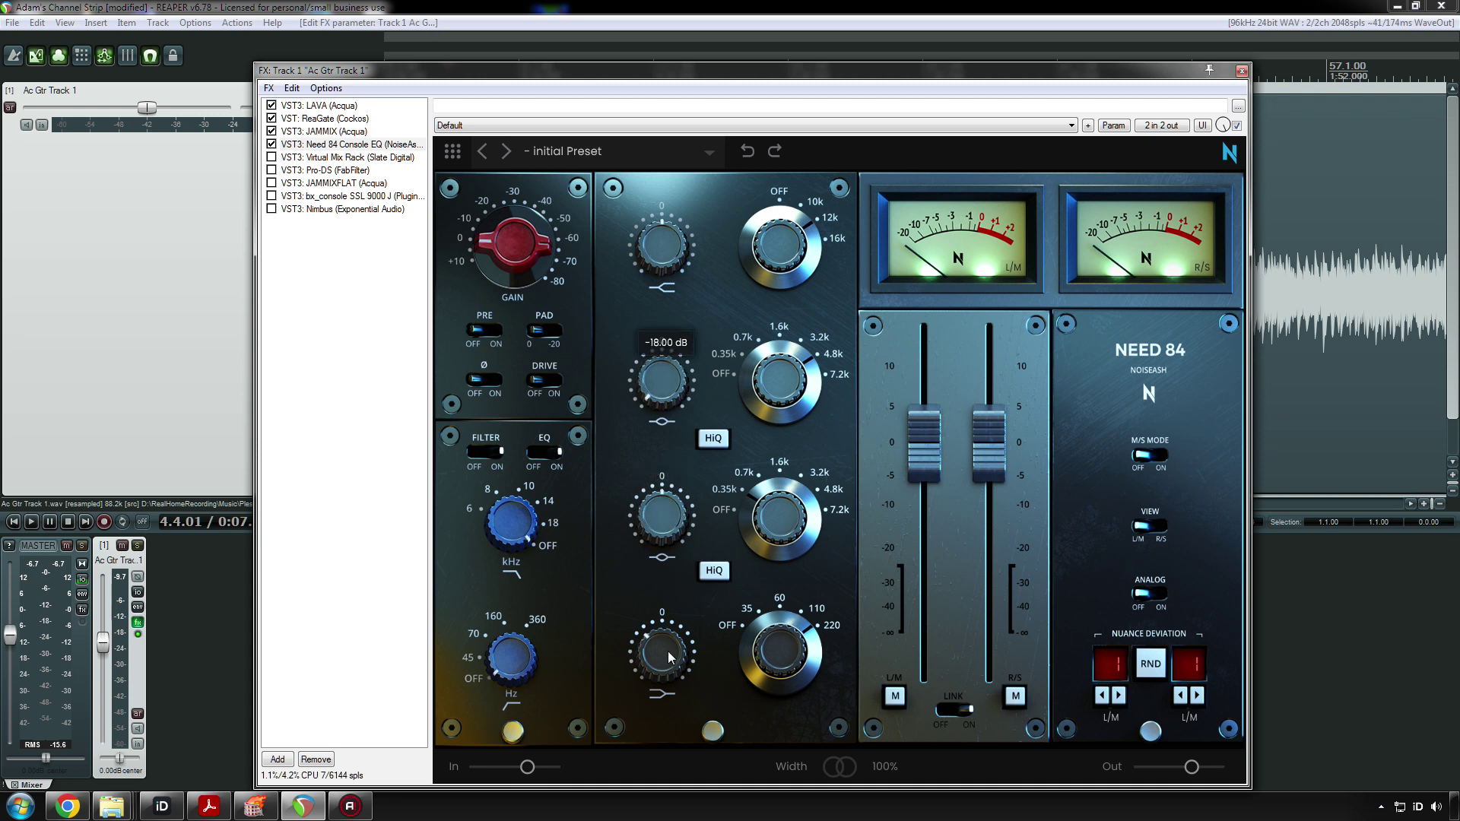
pyautogui.moveTo(660, 242); pyautogui.dragTo(661, 275)
pyautogui.hotkey('ctrl', 'z')
pyautogui.hotkey('ctrl', 'z')
pyautogui.click(670, 380)
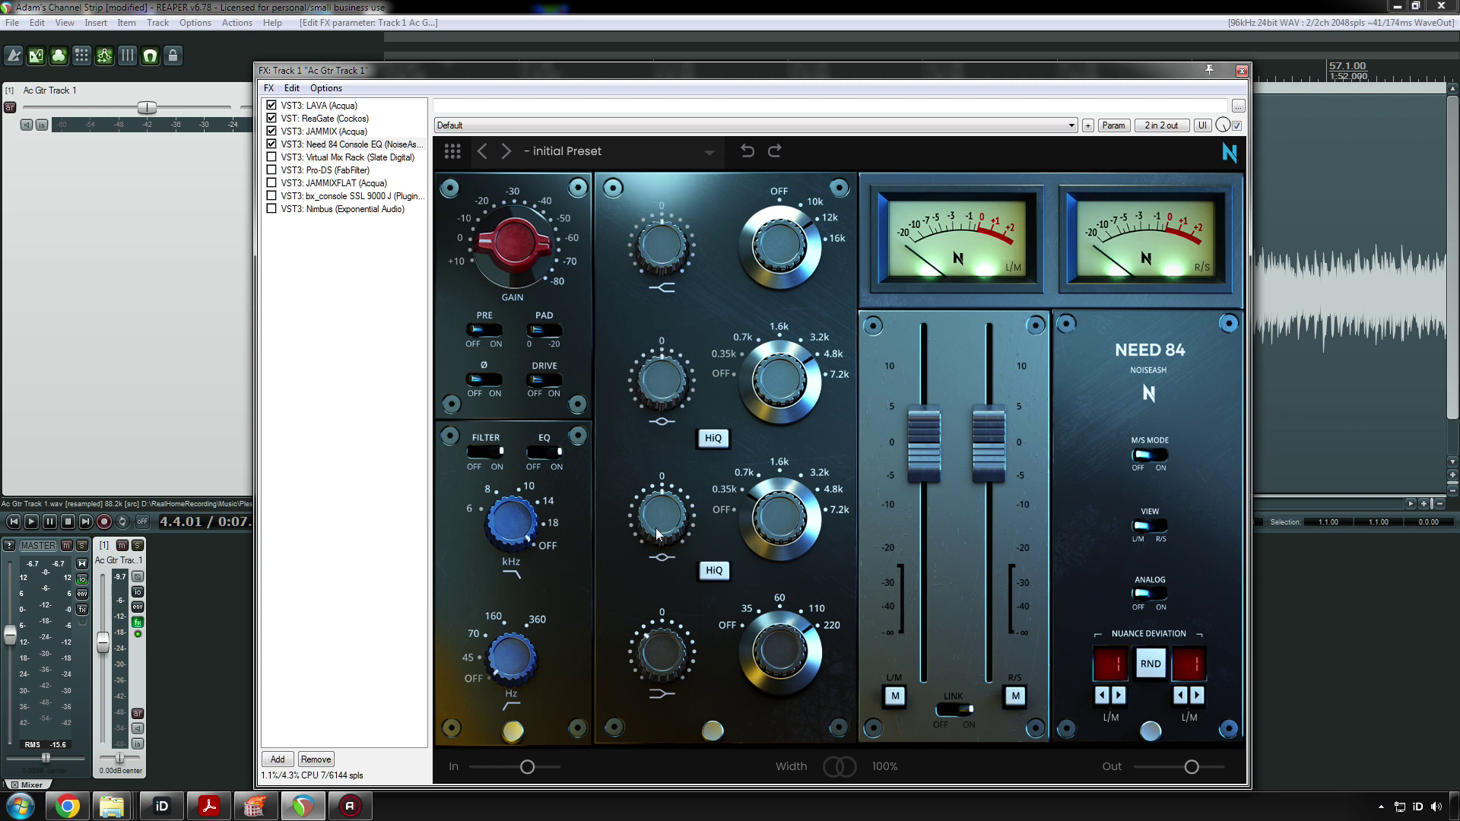
# - Play the guitar track and compare the sound with the Need 84 EQ bypassed and enabled
pyautogui.moveTo(672, 643)
pyautogui.press('space')
pyautogui.moveTo(463, 70); pyautogui.dragTo(380, 93)
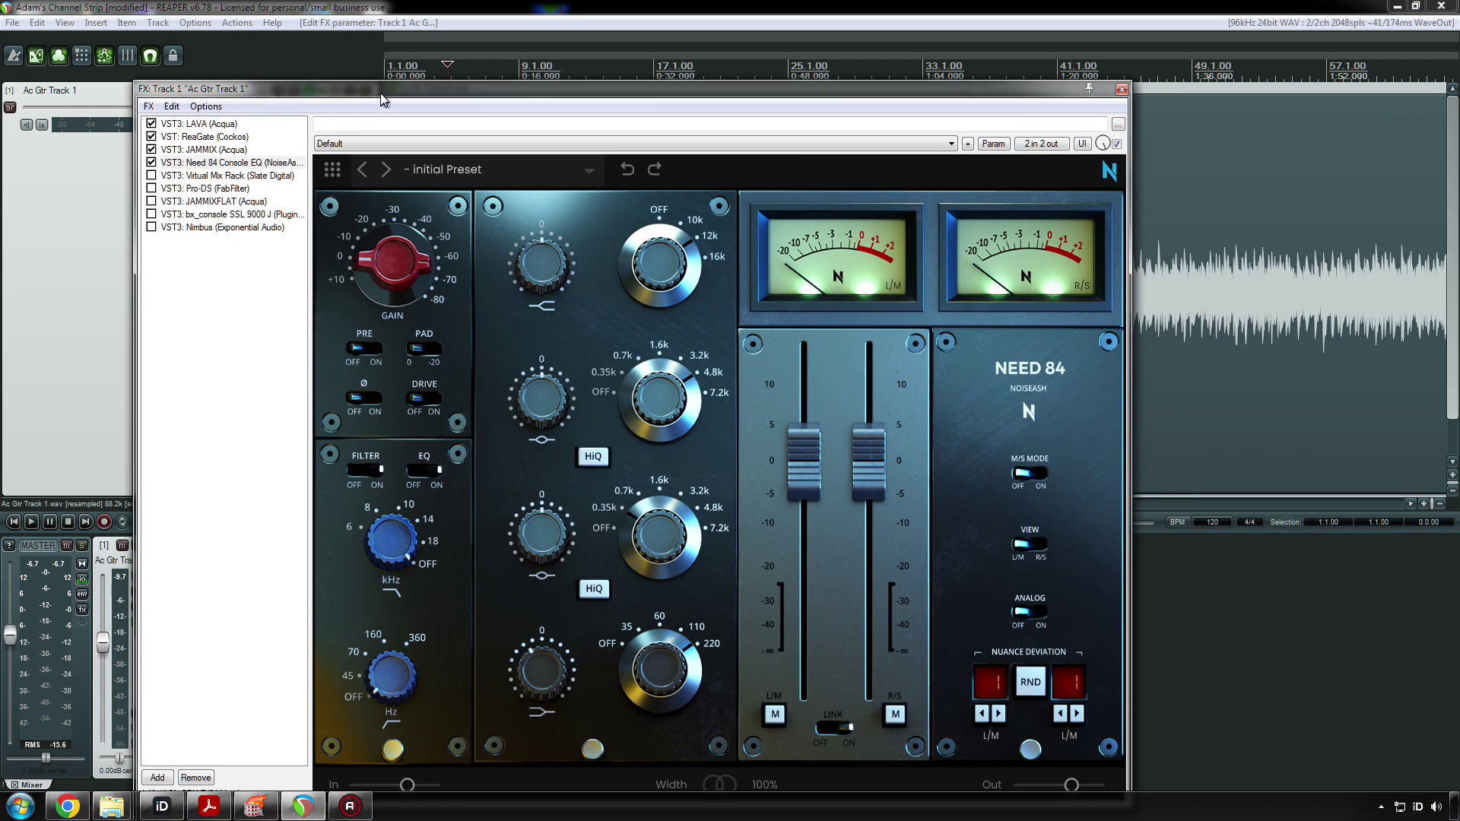
pyautogui.moveTo(380, 93); pyautogui.dragTo(635, 236)
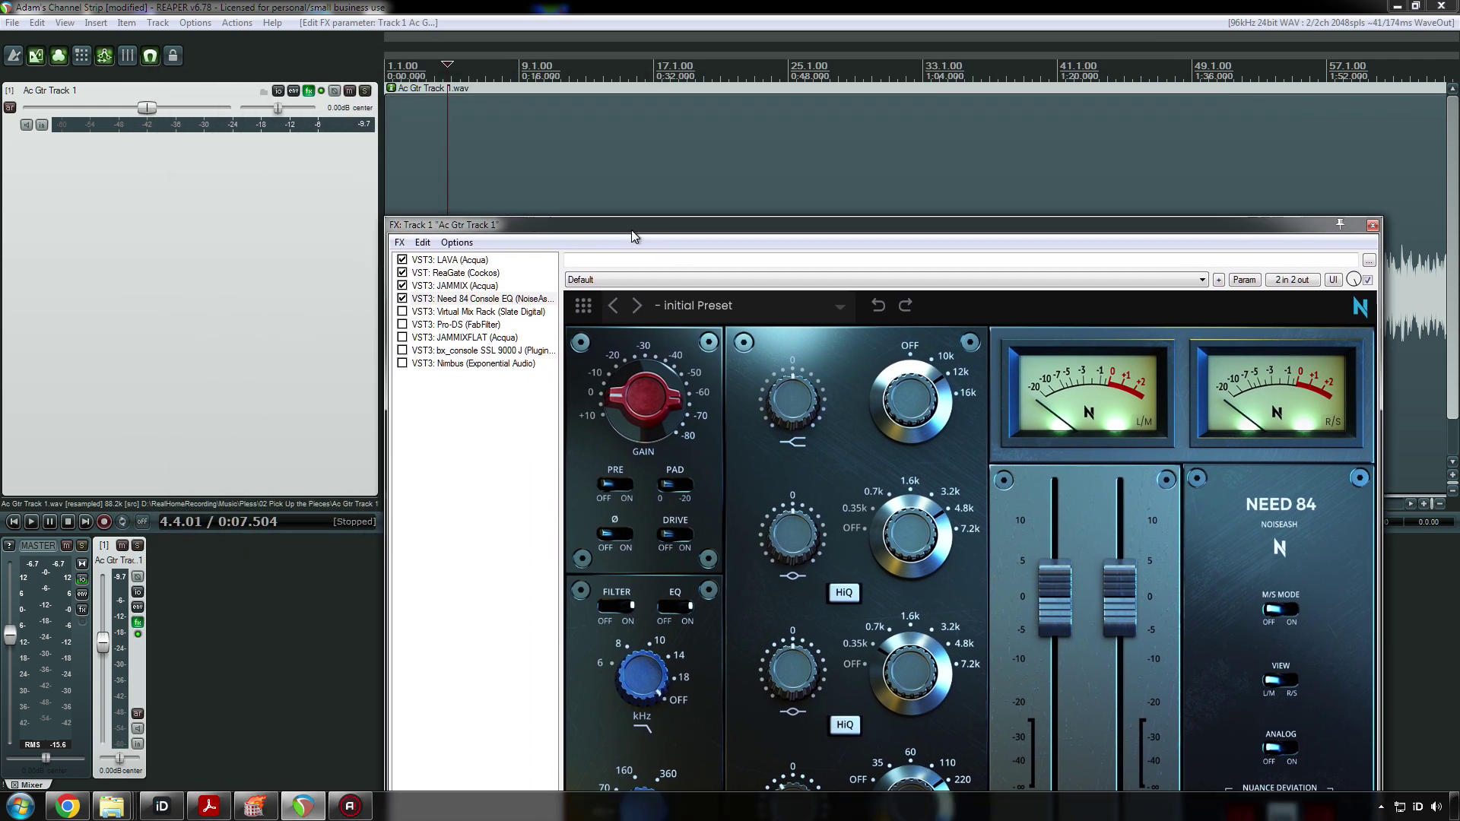
pyautogui.press('space')
pyautogui.click(403, 298)
pyautogui.click(403, 301)
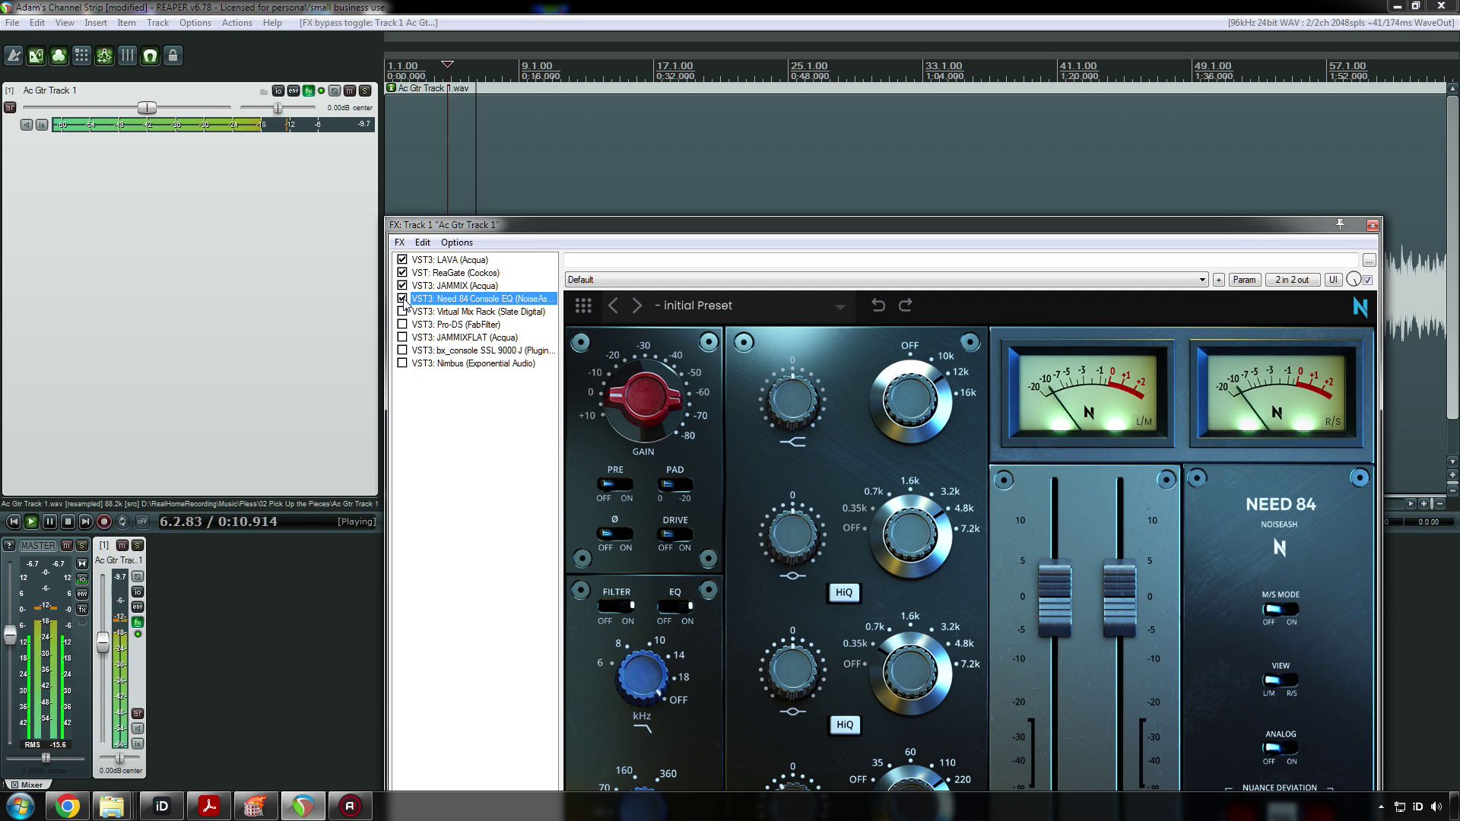
pyautogui.press('space')
# - Adjust the low shelf's gain cut and check it in playback with the Need 84 EQ off and on
pyautogui.moveTo(644, 230); pyautogui.dragTo(618, 48)
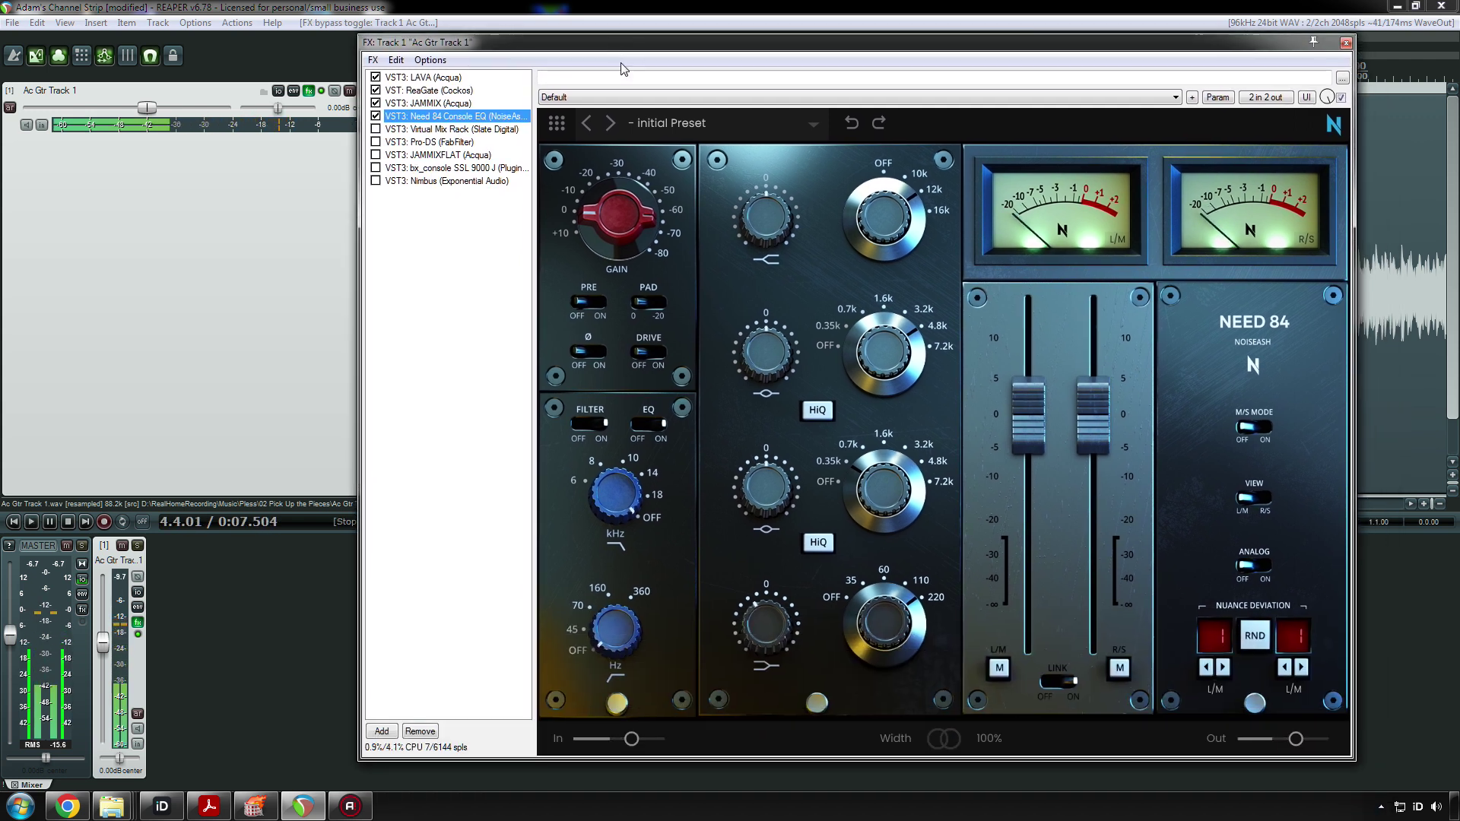
pyautogui.moveTo(769, 619); pyautogui.dragTo(769, 644)
pyautogui.press('space')
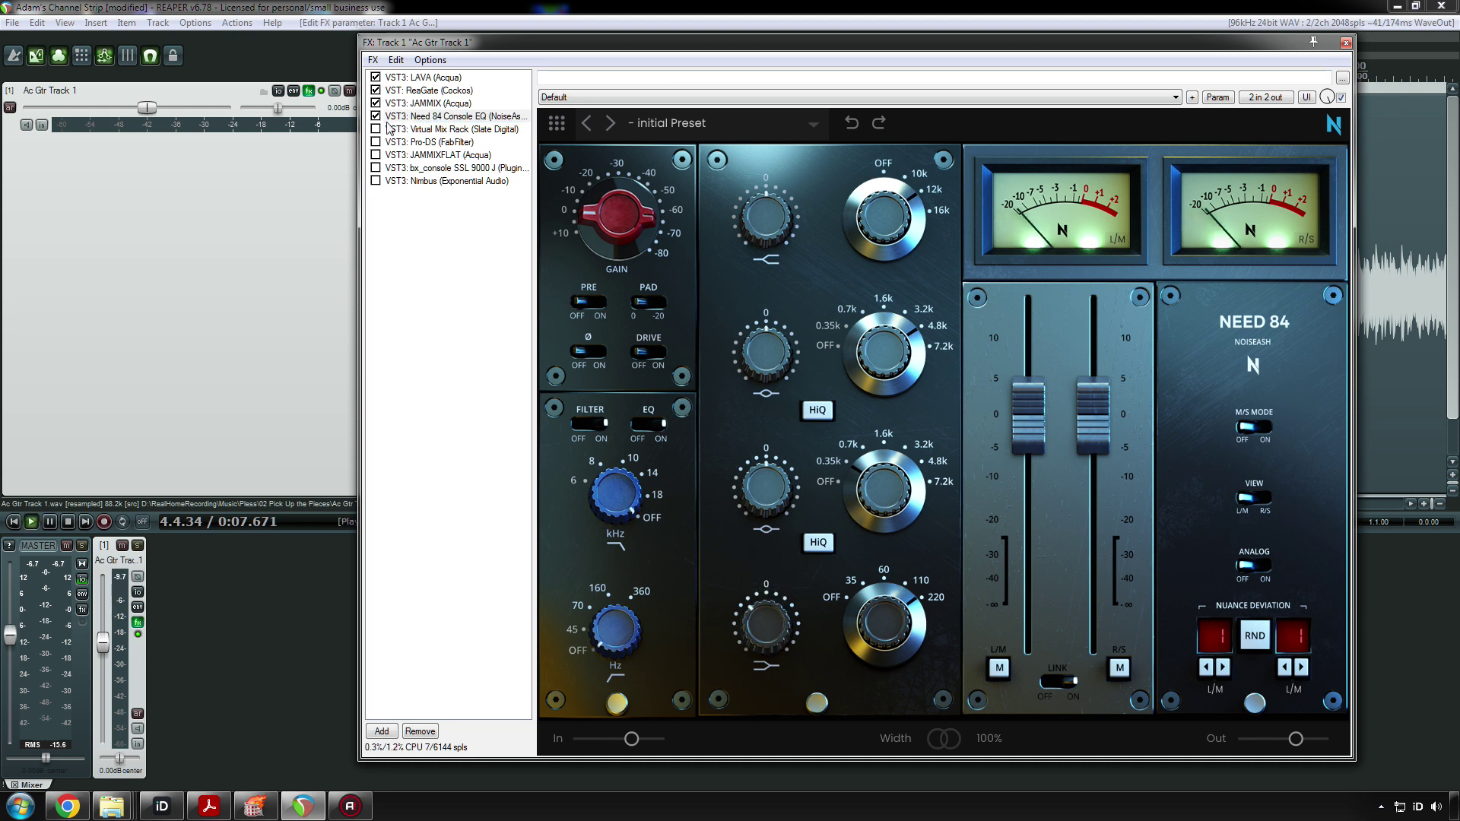
pyautogui.press('space')
pyautogui.click(375, 117)
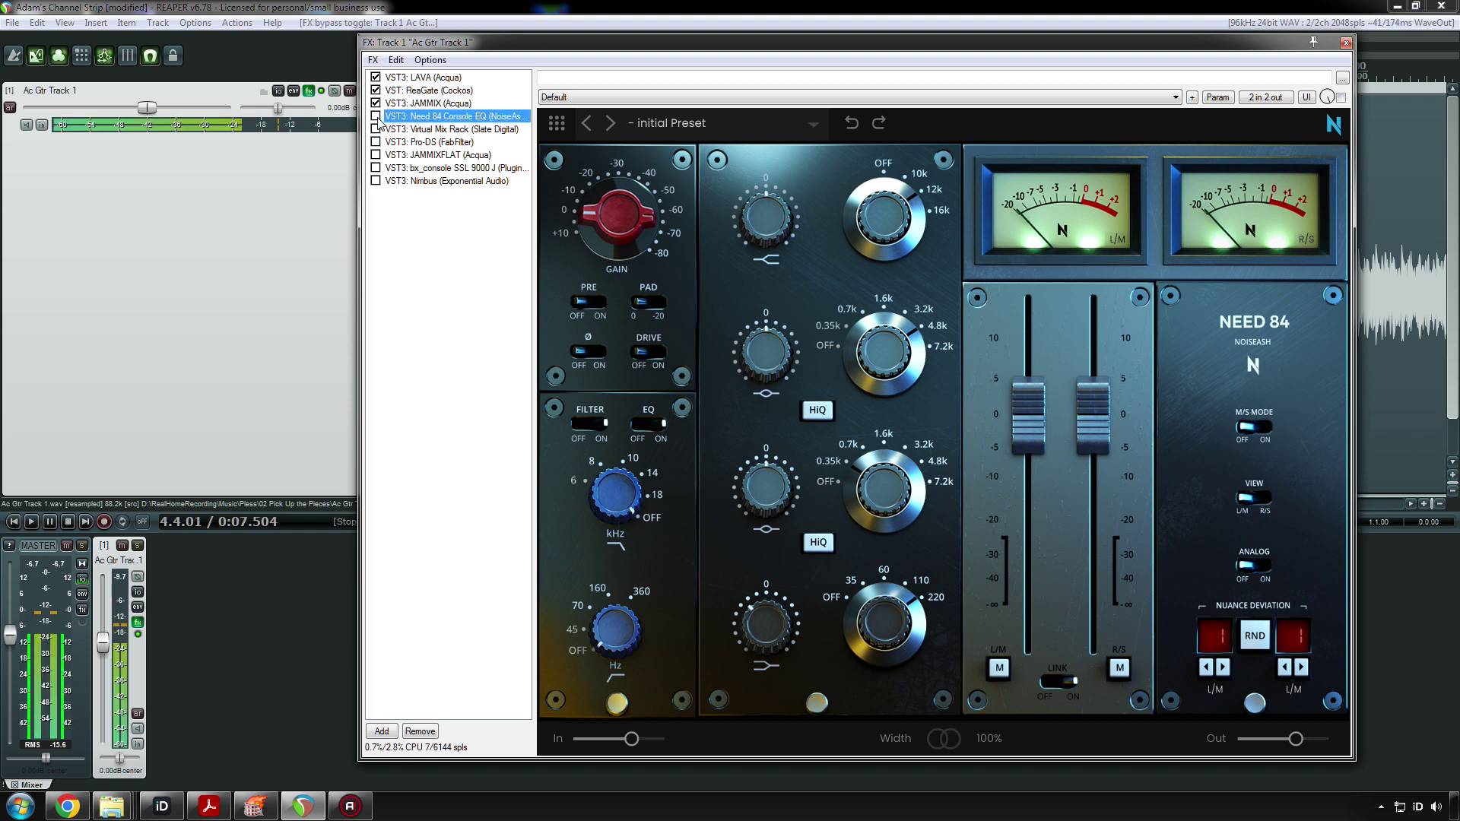
pyautogui.press('space')
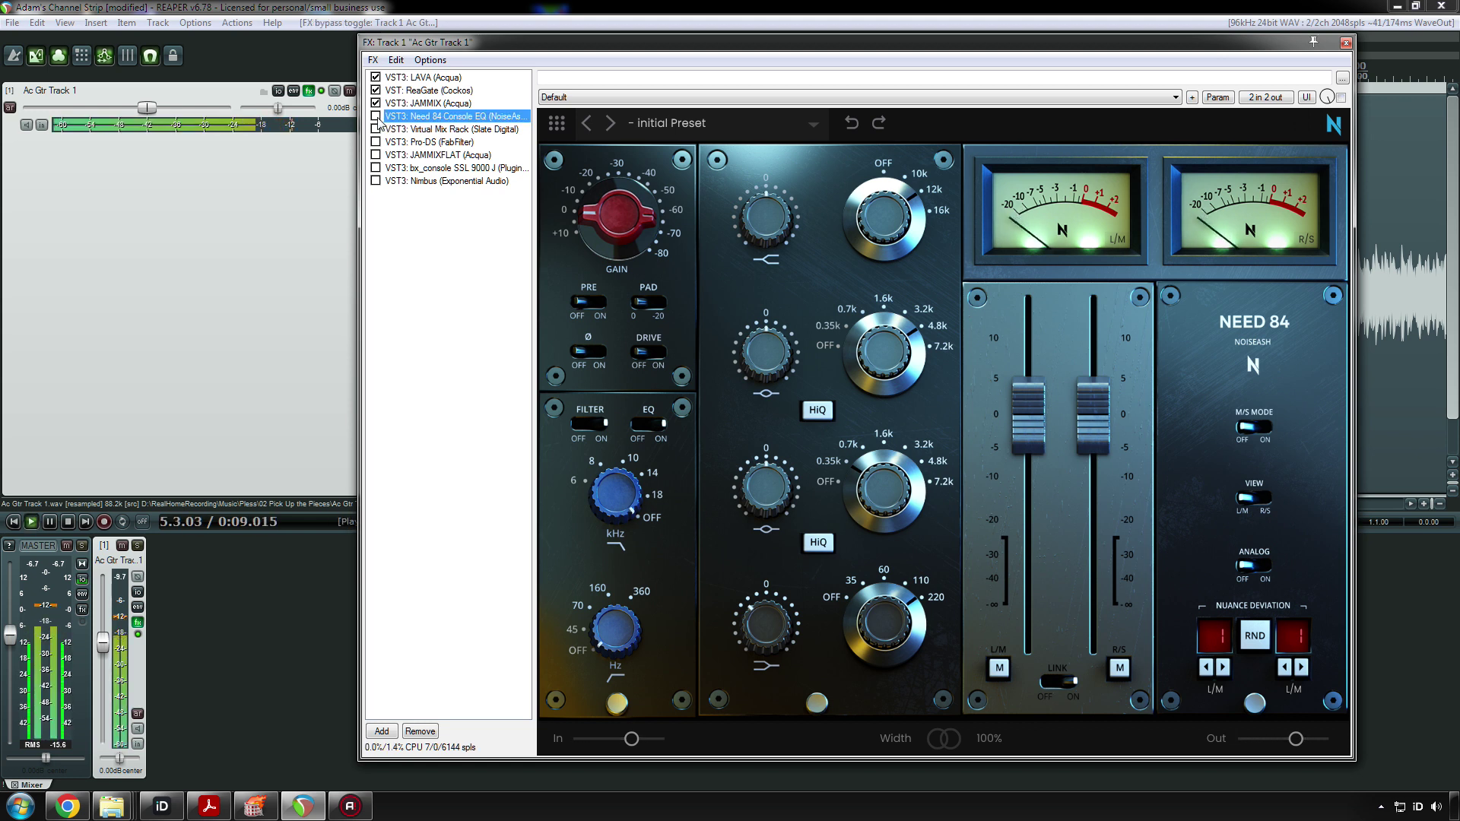
pyautogui.click(376, 116)
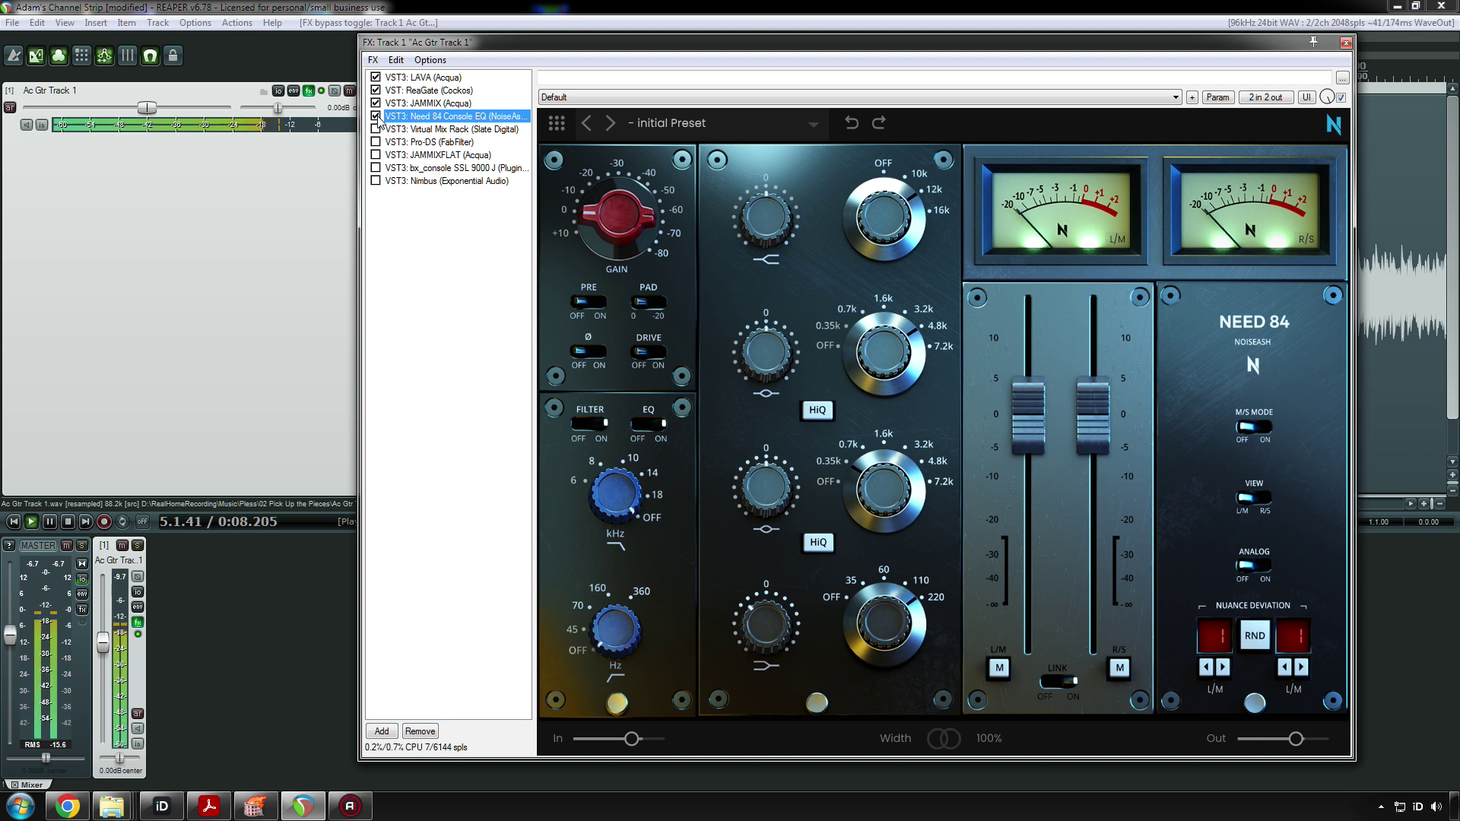
pyautogui.press('space')
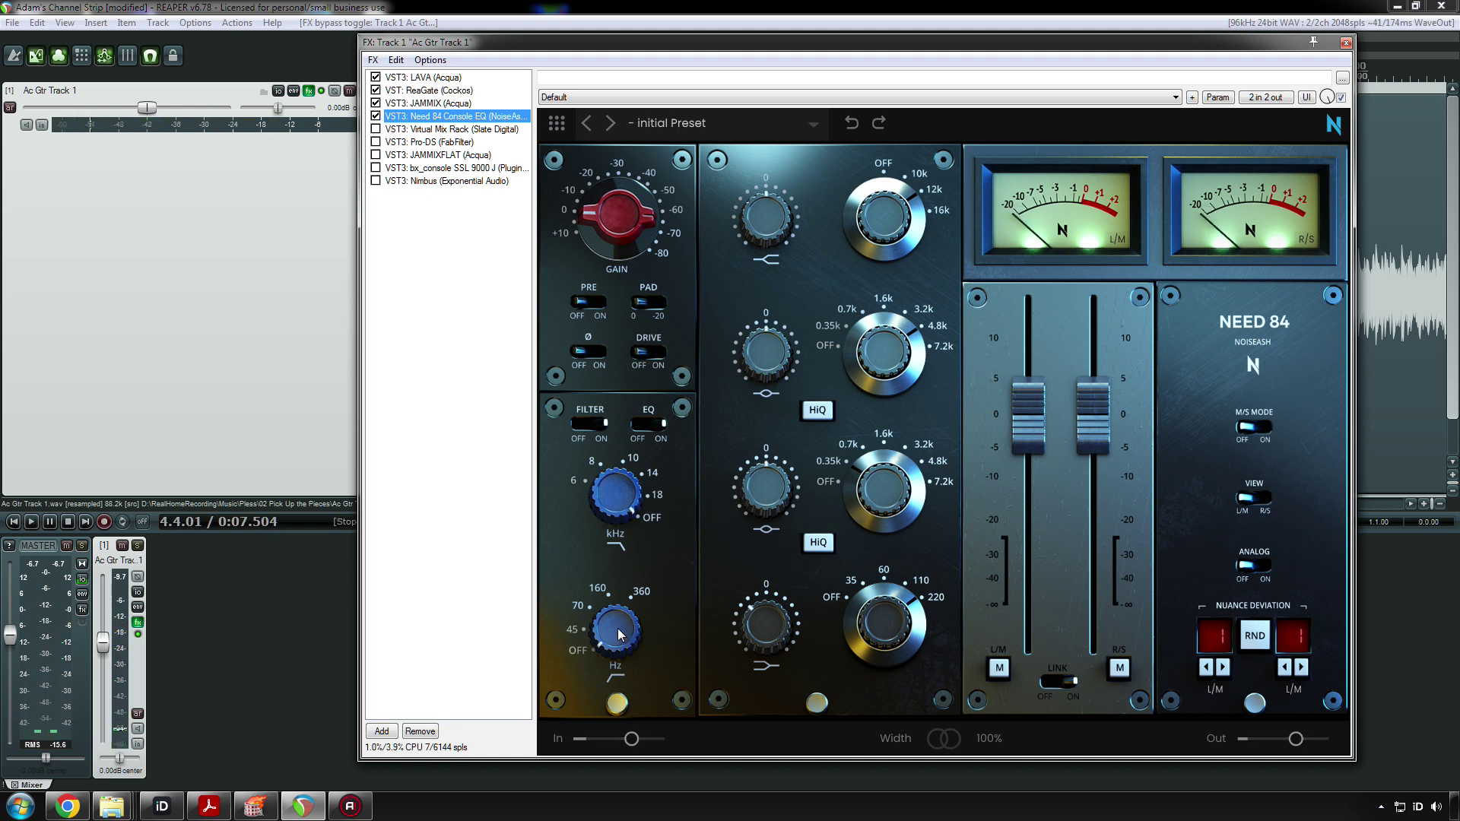
# - Adjust the high-pass filter's cutoff and retune the low shelf's gain cut from 0 dB by ear during playback
pyautogui.click(618, 635)
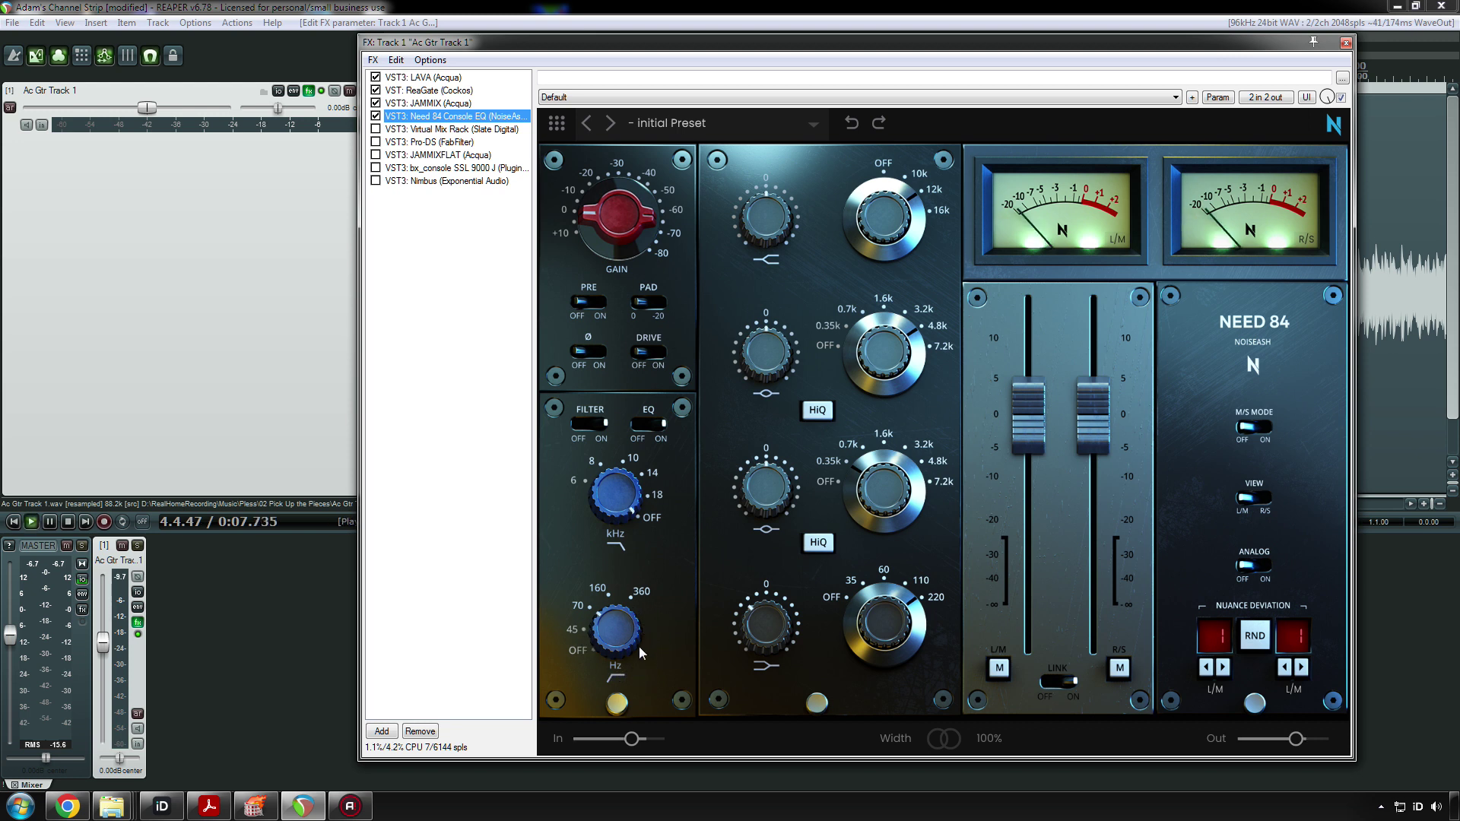
pyautogui.press('space')
pyautogui.click(768, 626)
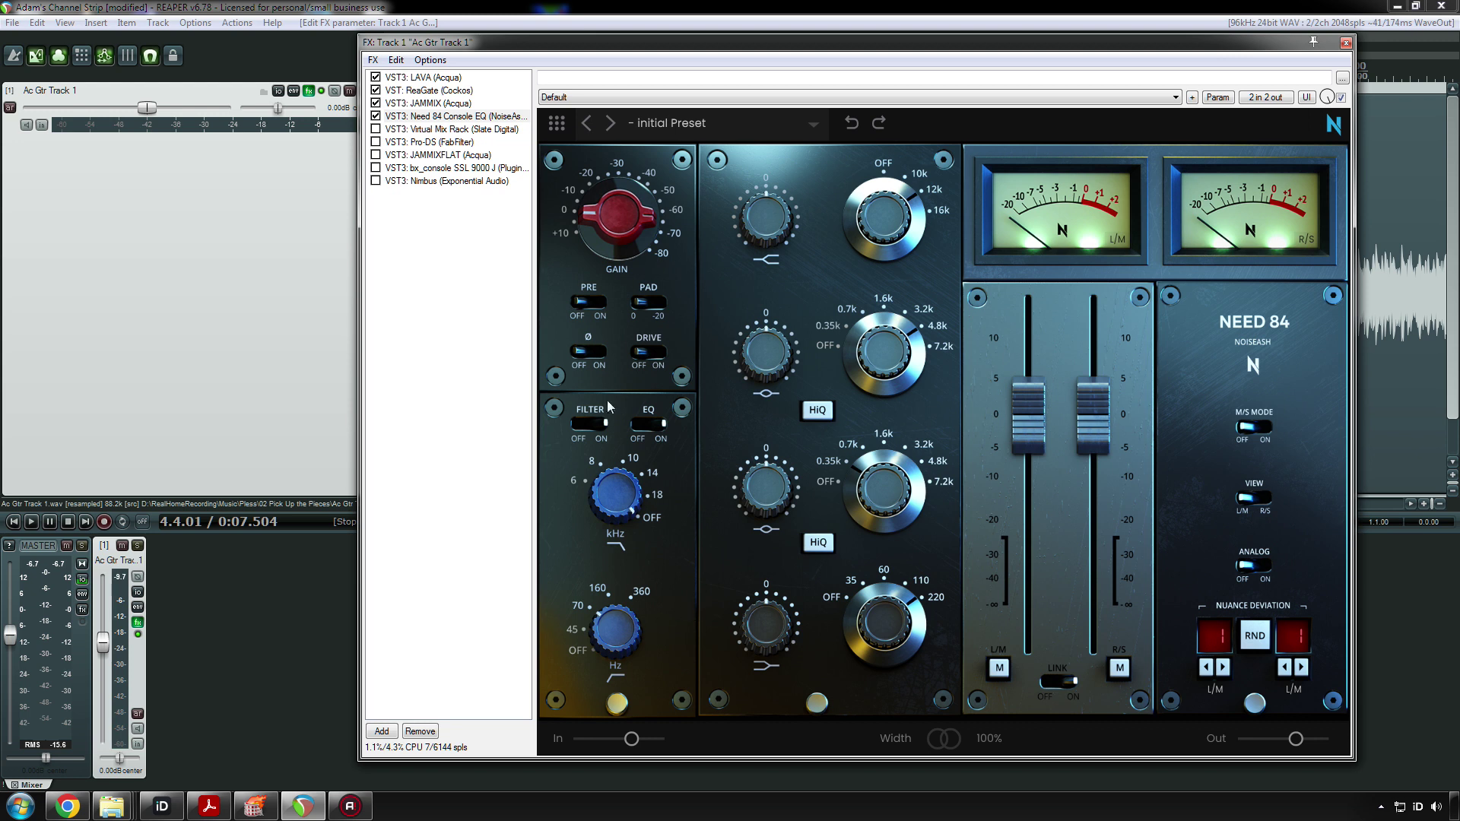
pyautogui.press('space')
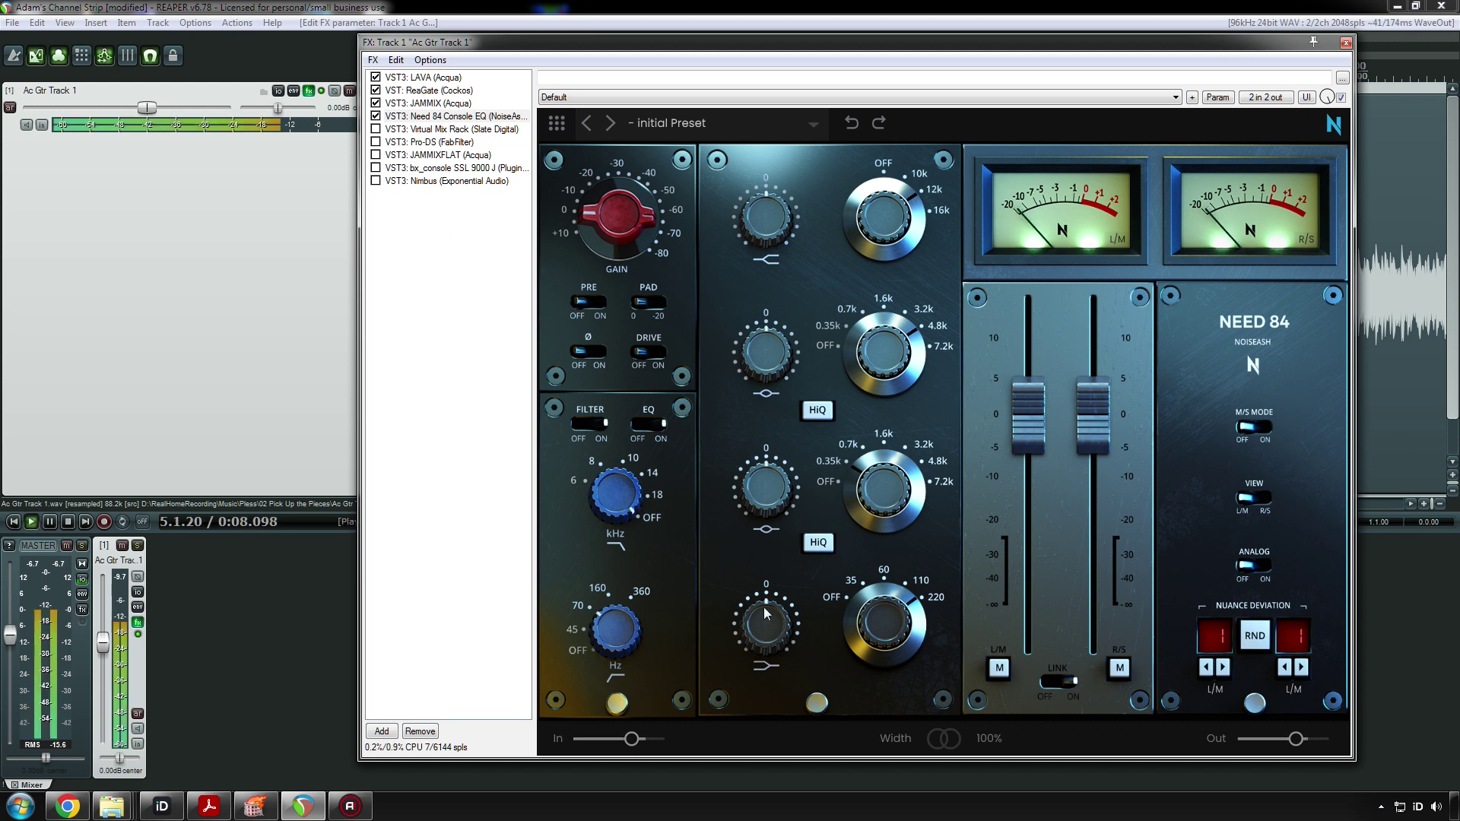
pyautogui.moveTo(763, 630)
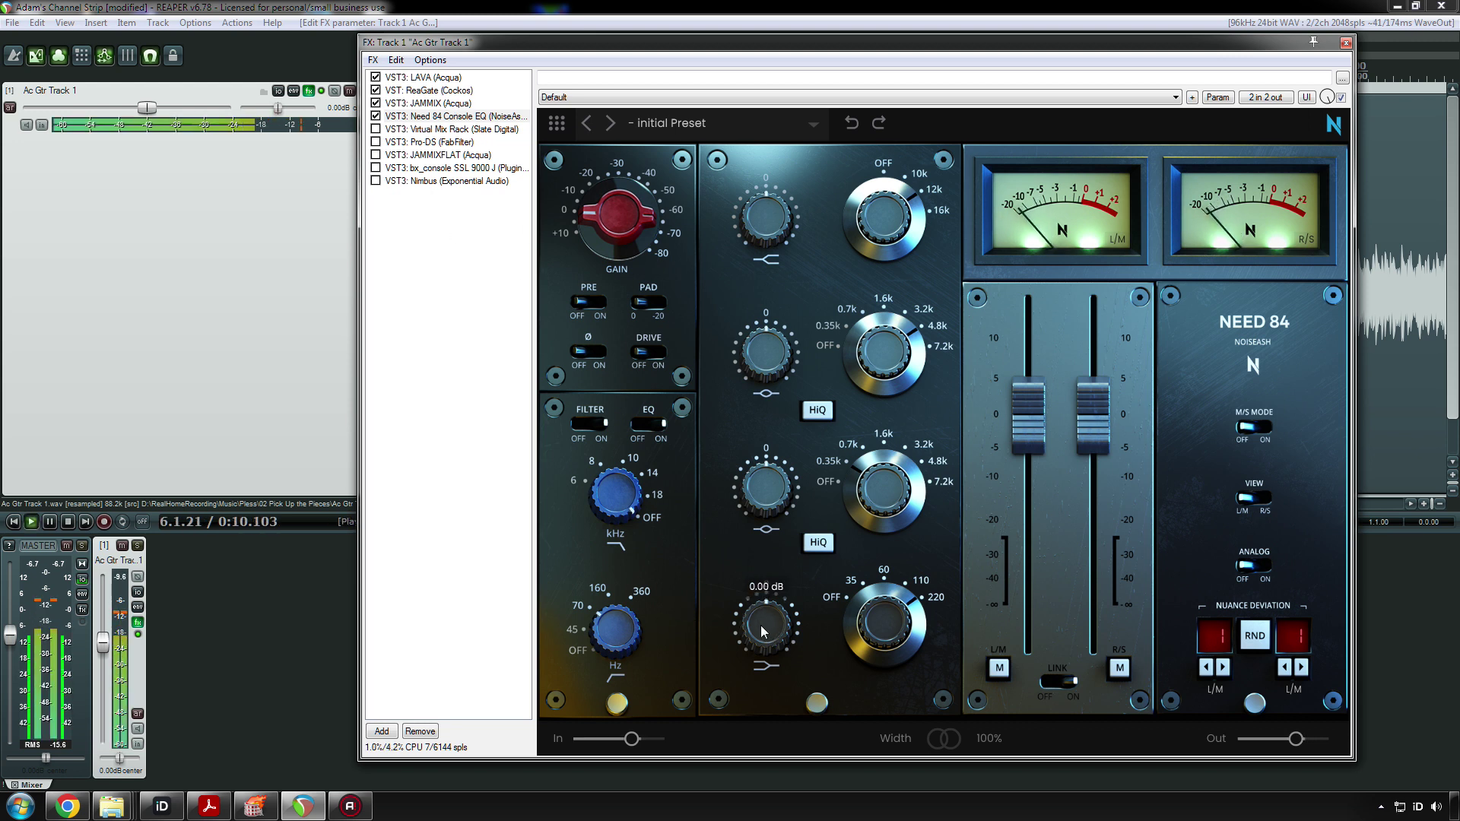
pyautogui.moveTo(762, 630); pyautogui.dragTo(761, 666)
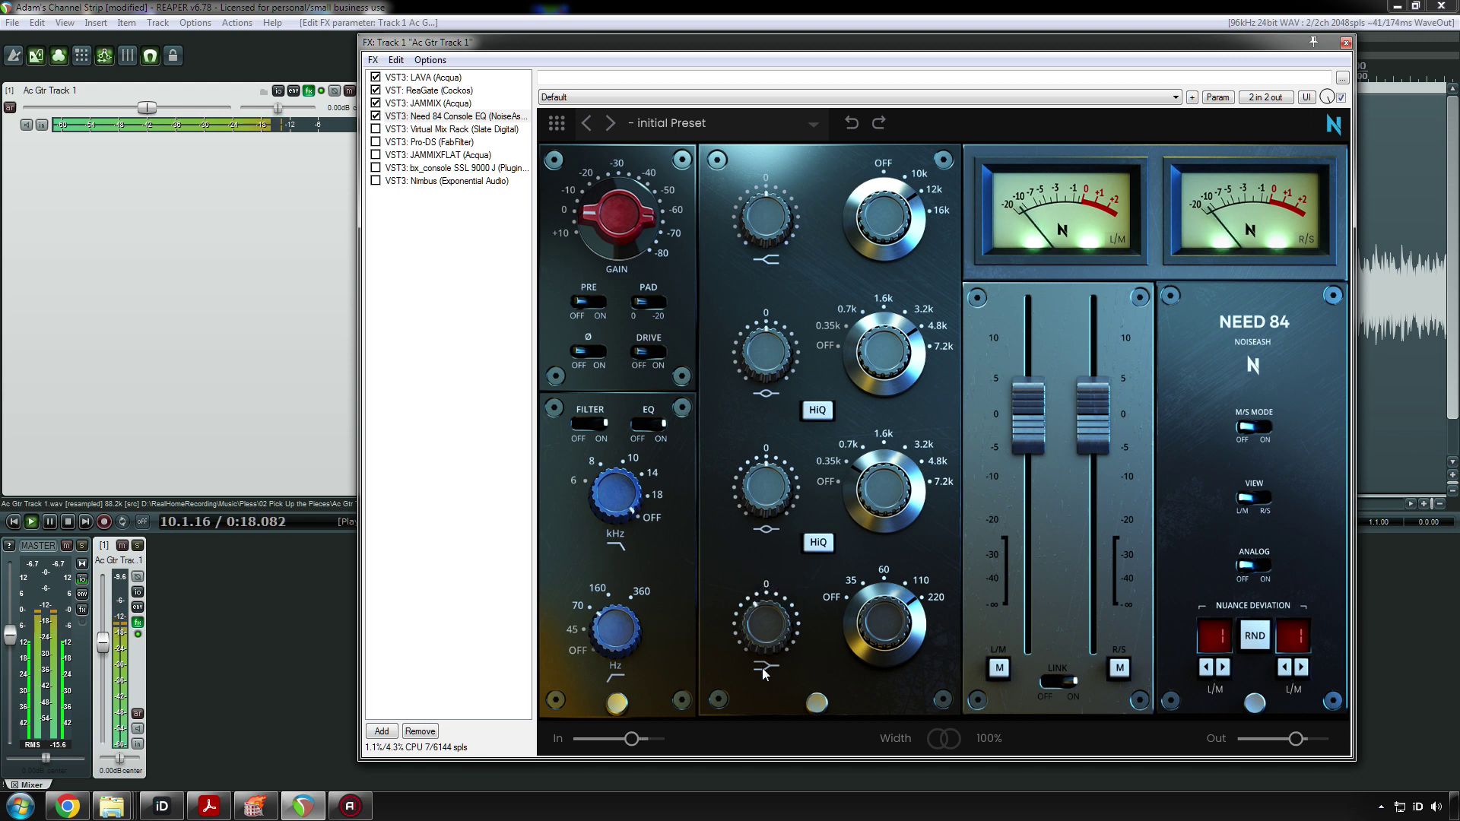
pyautogui.moveTo(772, 642); pyautogui.dragTo(774, 649)
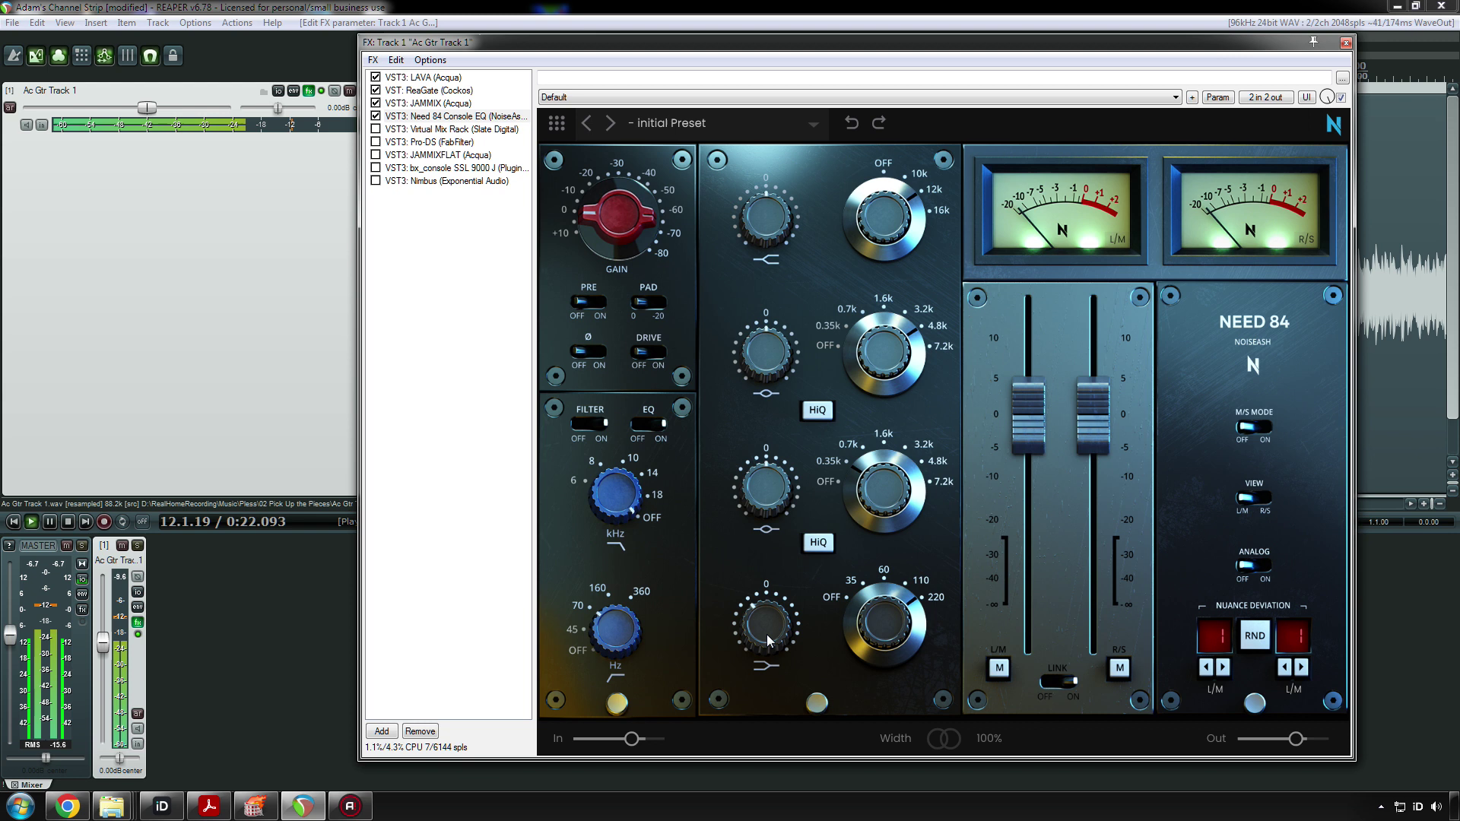
# - Replay the track and toggle the Need 84 EQ off and on repeatedly to judge the retuned low shelf cut
pyautogui.press('space')
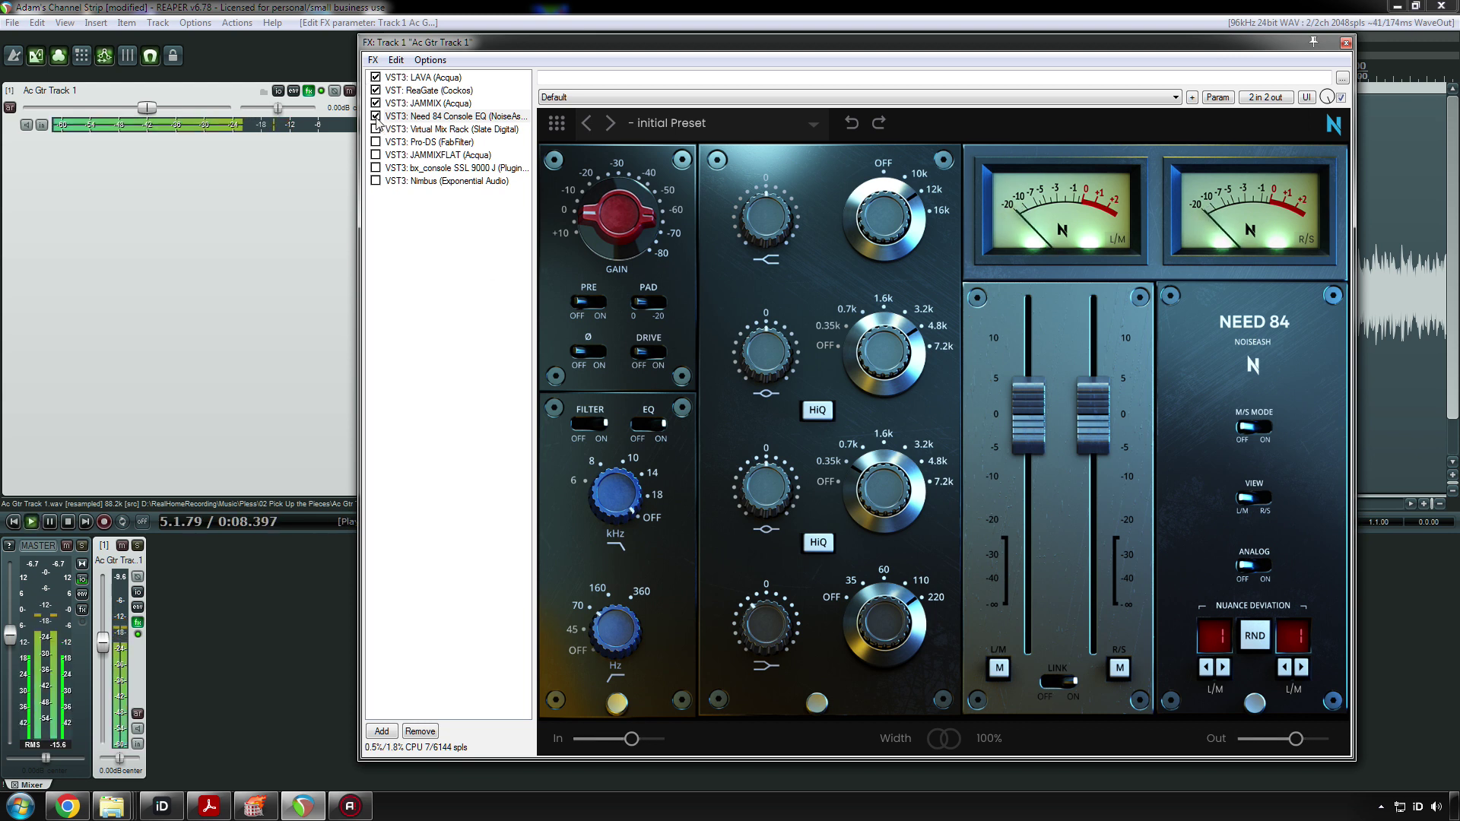
pyautogui.click(375, 116)
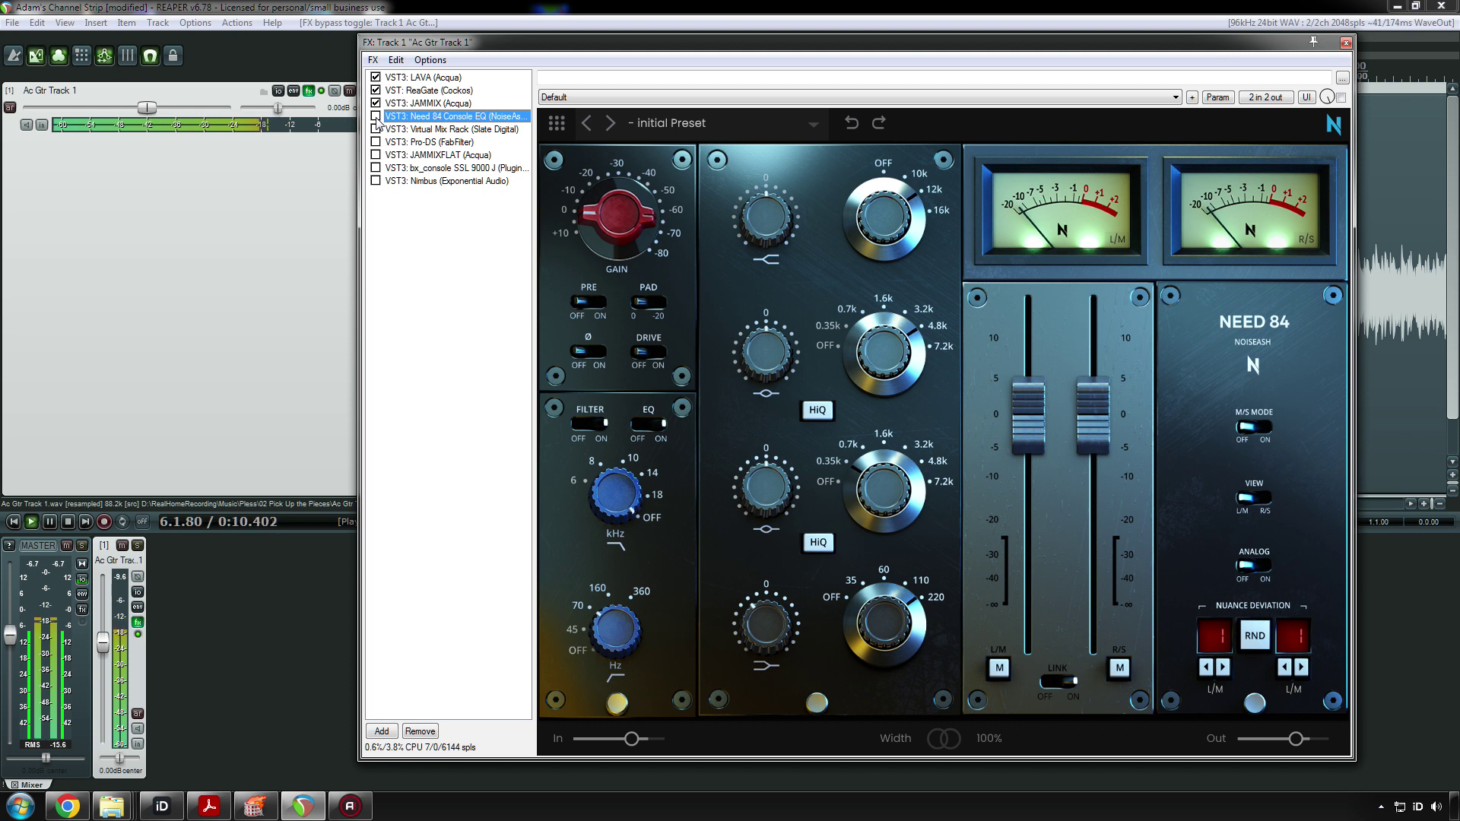
pyautogui.click(376, 117)
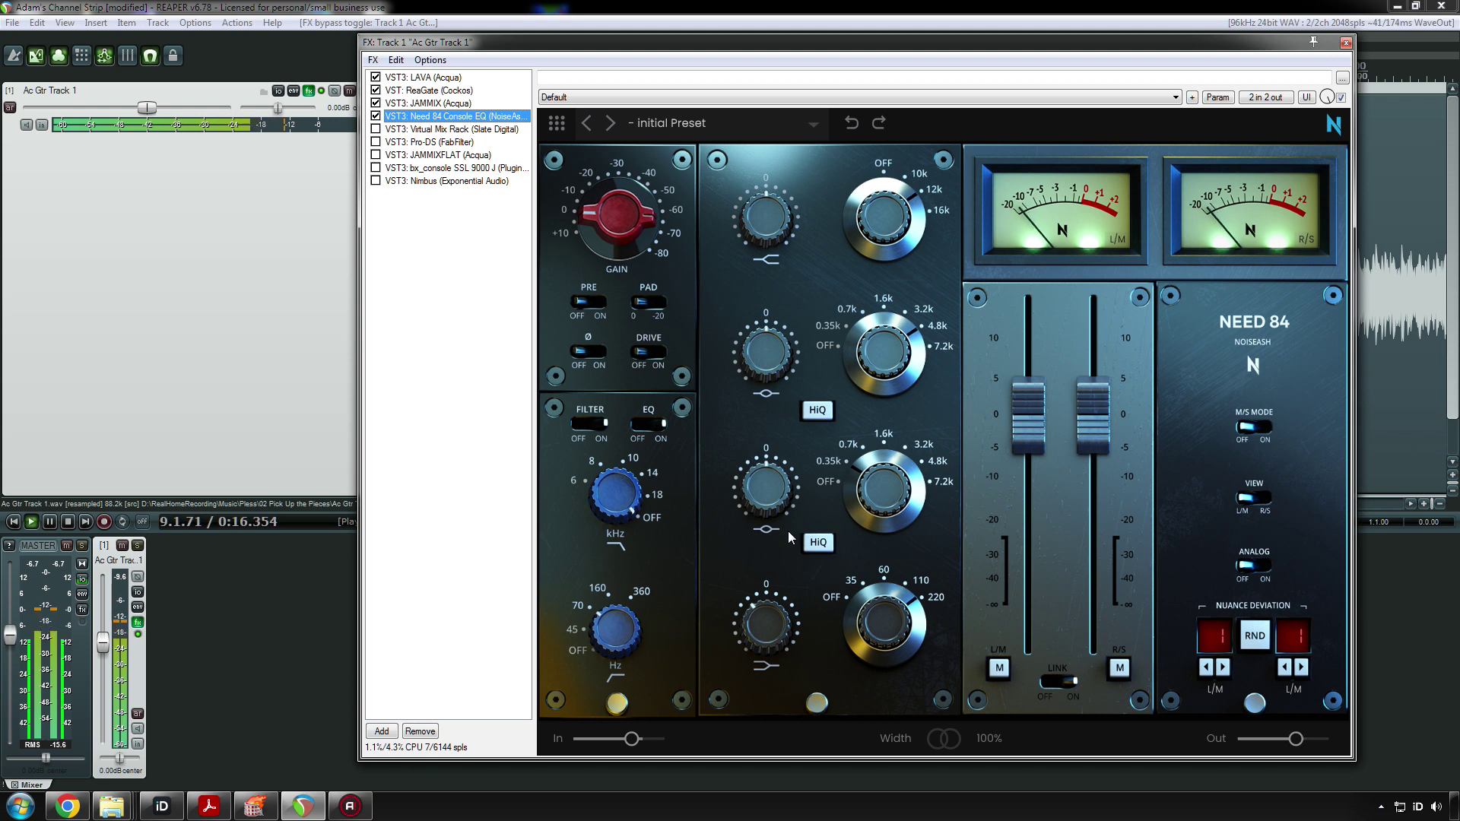
pyautogui.click(376, 117)
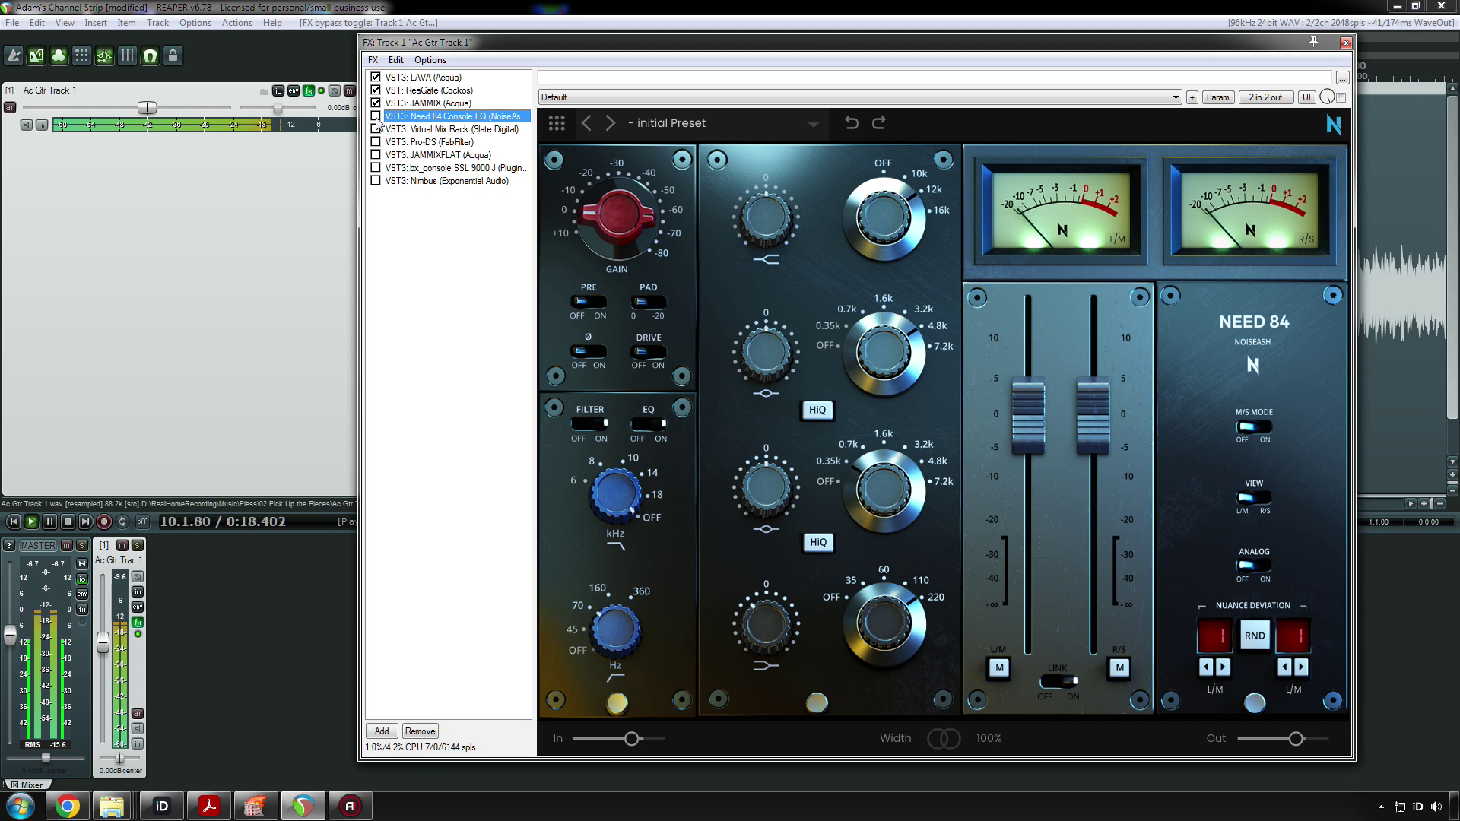
pyautogui.click(375, 116)
pyautogui.press('space')
# - Set the Need 84's high shelf frequency to 16 kHz
pyautogui.moveTo(882, 53); pyautogui.dragTo(735, 330)
pyautogui.moveTo(749, 499); pyautogui.dragTo(705, 506)
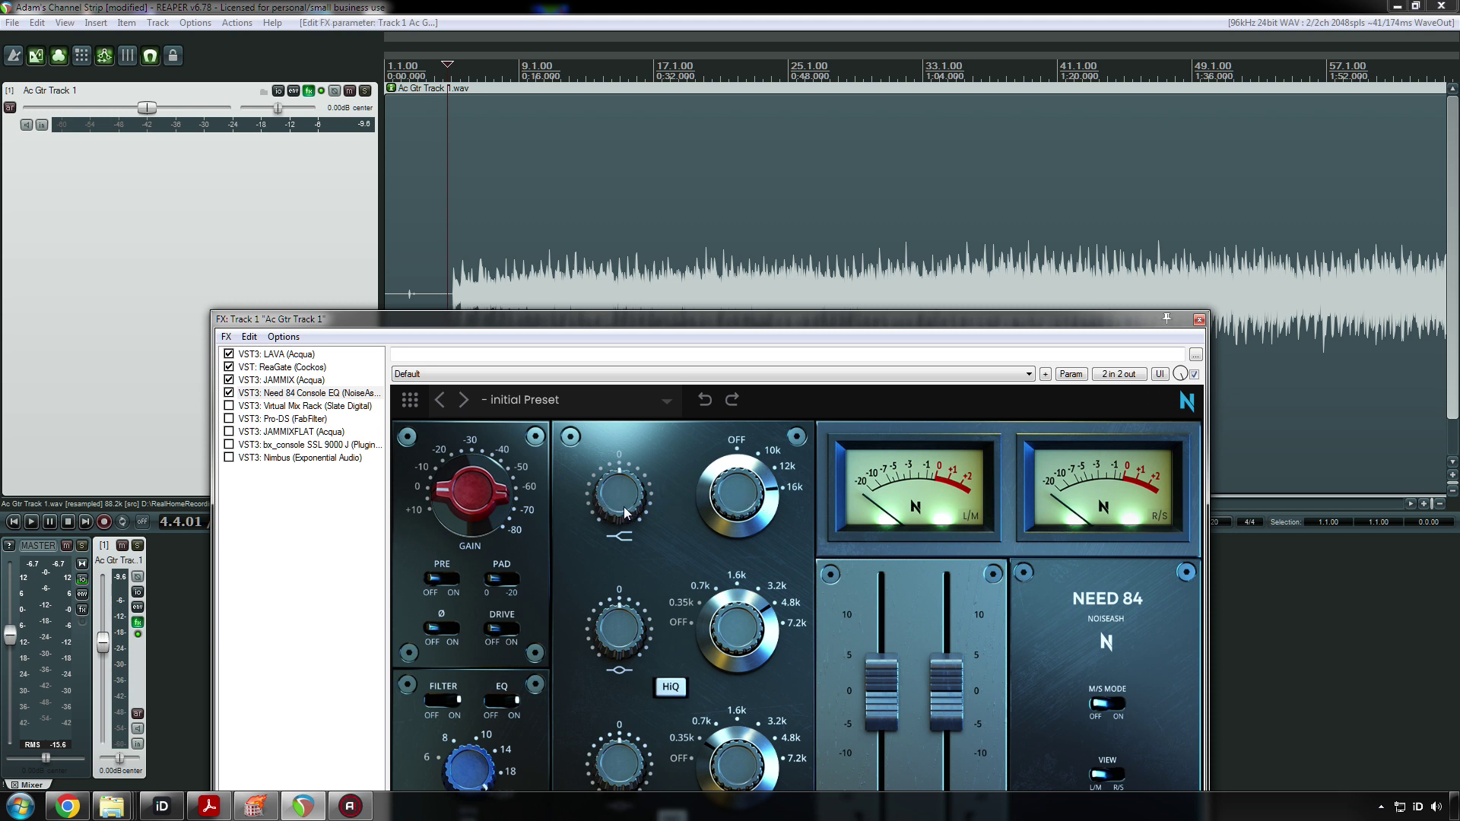
# - Play the track and boost the Need 84's high shelf gain by ear to 3.09 dB
pyautogui.moveTo(703, 328); pyautogui.dragTo(775, 75)
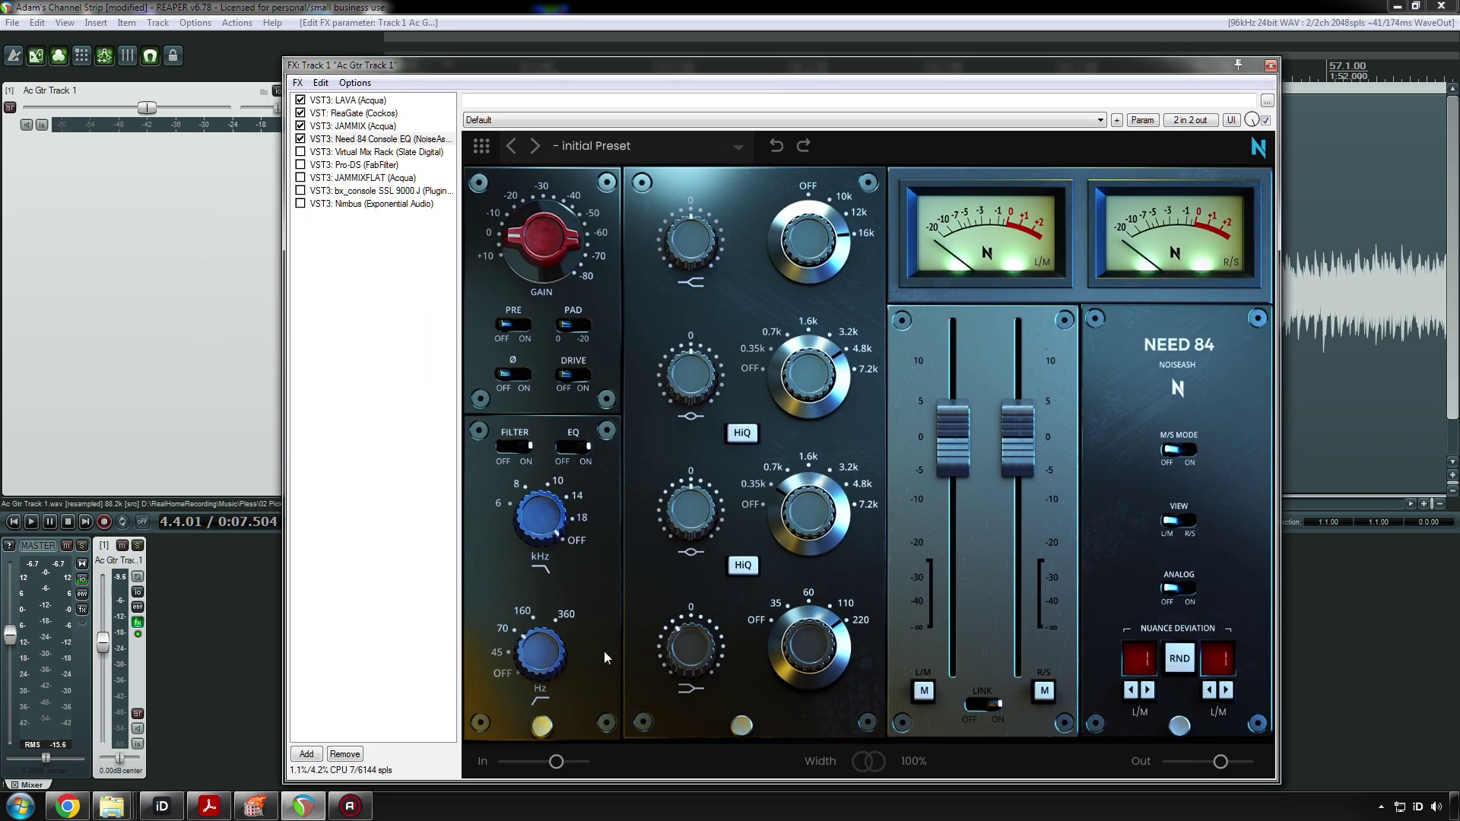
pyautogui.moveTo(719, 65); pyautogui.dragTo(736, 398)
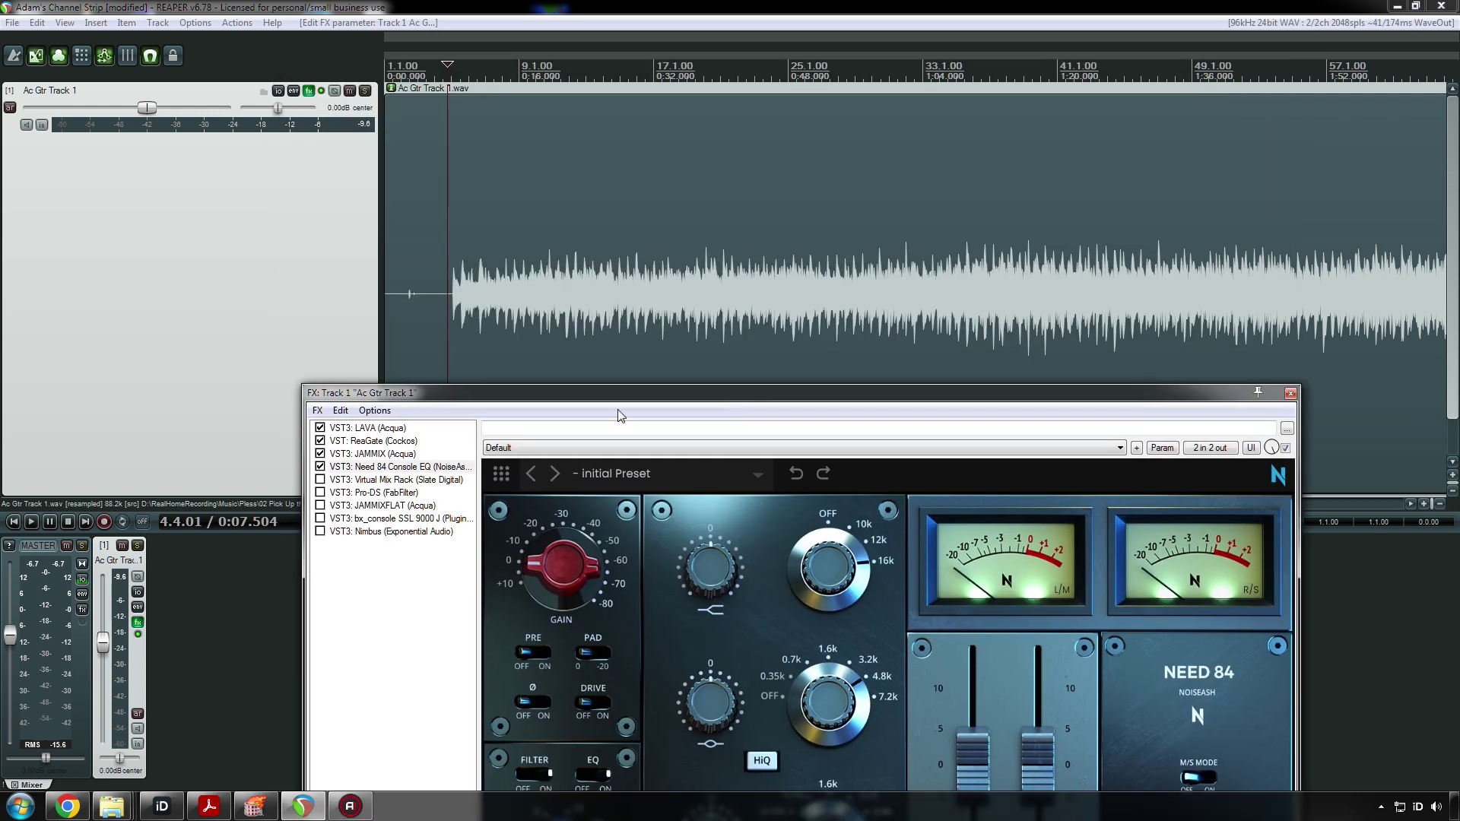
pyautogui.moveTo(641, 392); pyautogui.dragTo(595, 409)
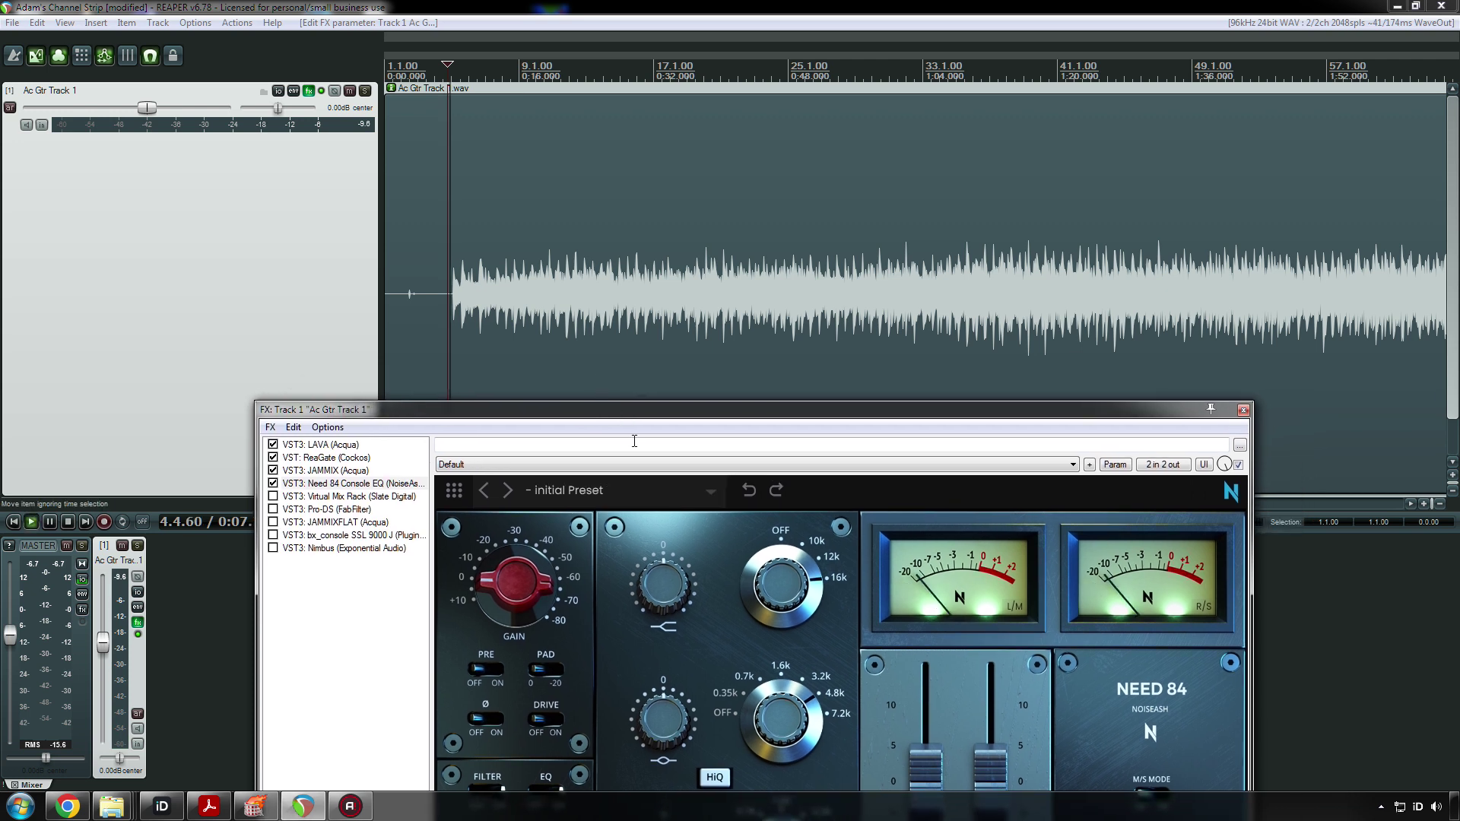
pyautogui.click(275, 484)
pyautogui.click(273, 484)
pyautogui.moveTo(665, 587); pyautogui.dragTo(664, 745)
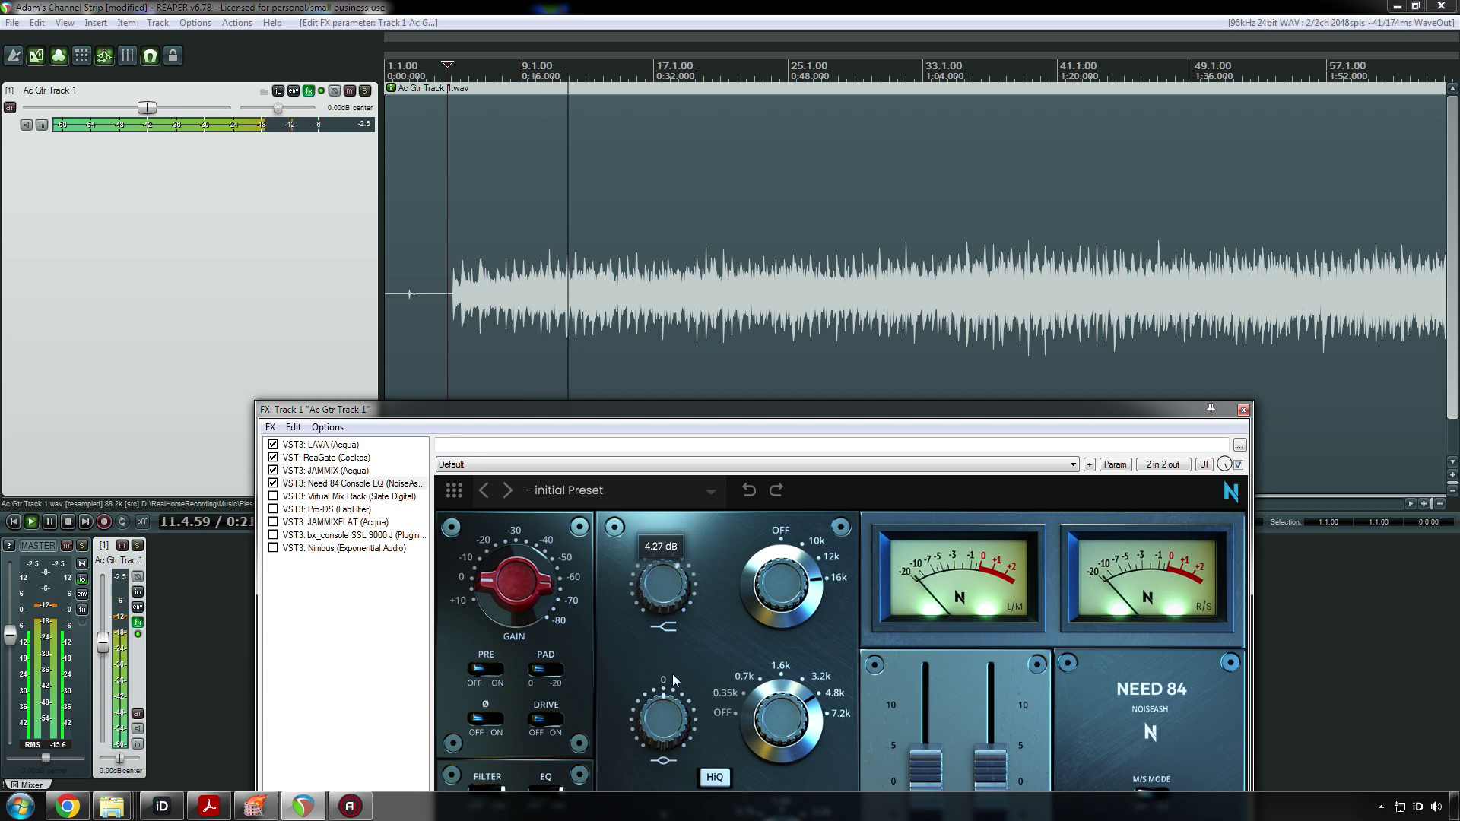
pyautogui.moveTo(674, 694); pyautogui.dragTo(671, 677)
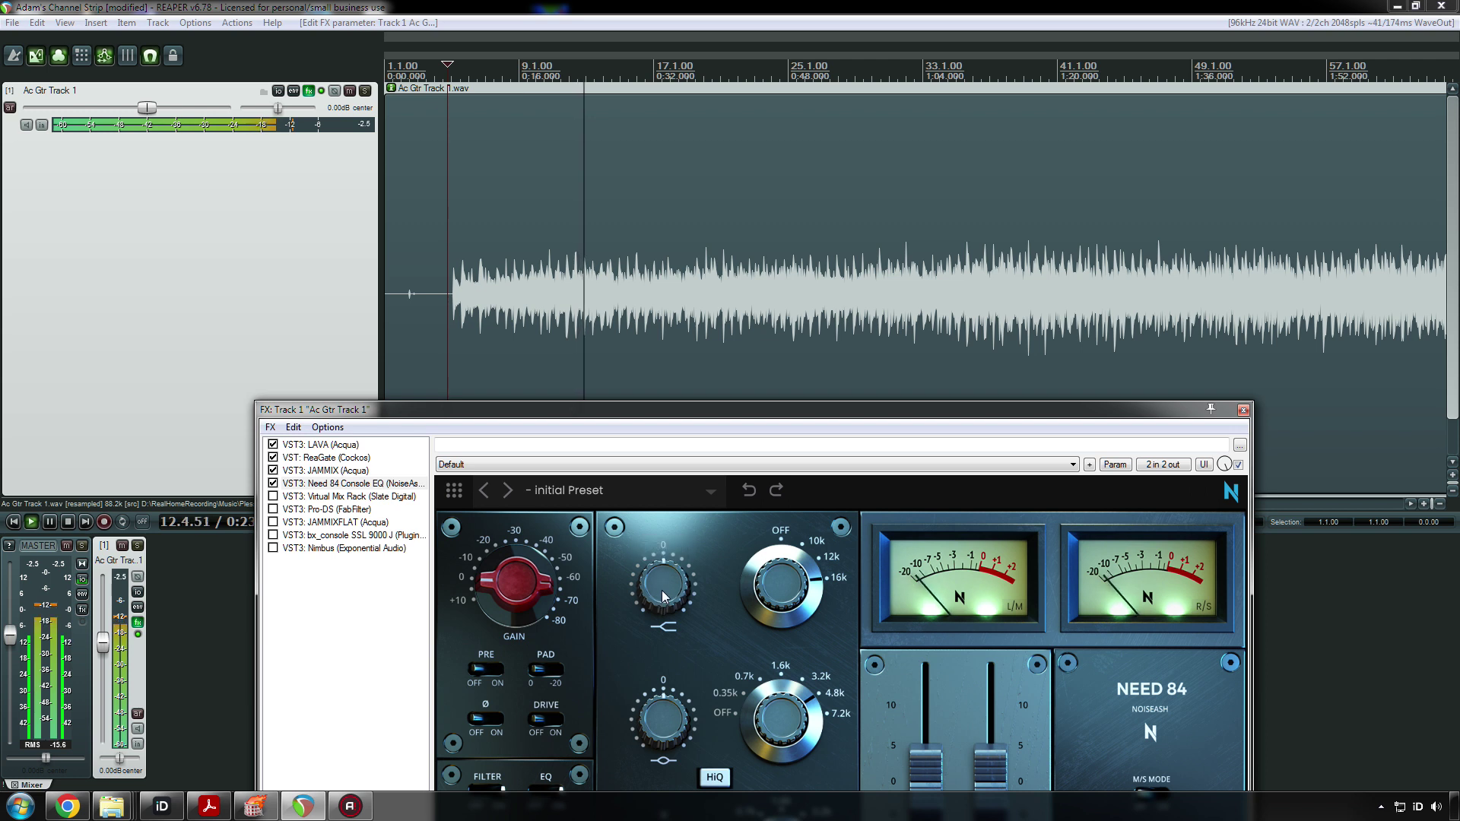
pyautogui.moveTo(662, 588); pyautogui.dragTo(675, 559)
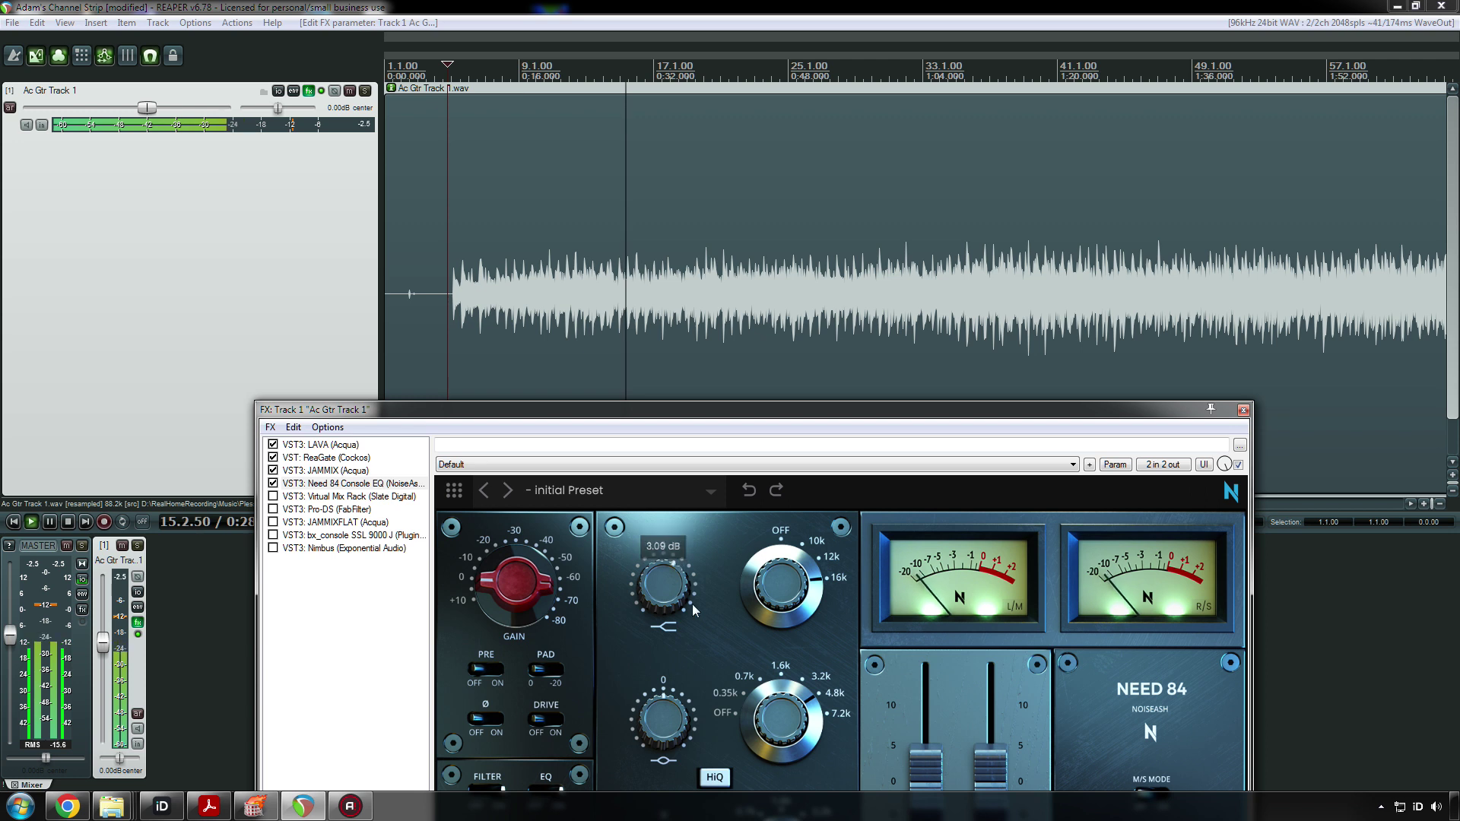
# - Compare the sound with the Need 84 EQ off and on, and fine-tune the high shelf boost
pyautogui.click(274, 485)
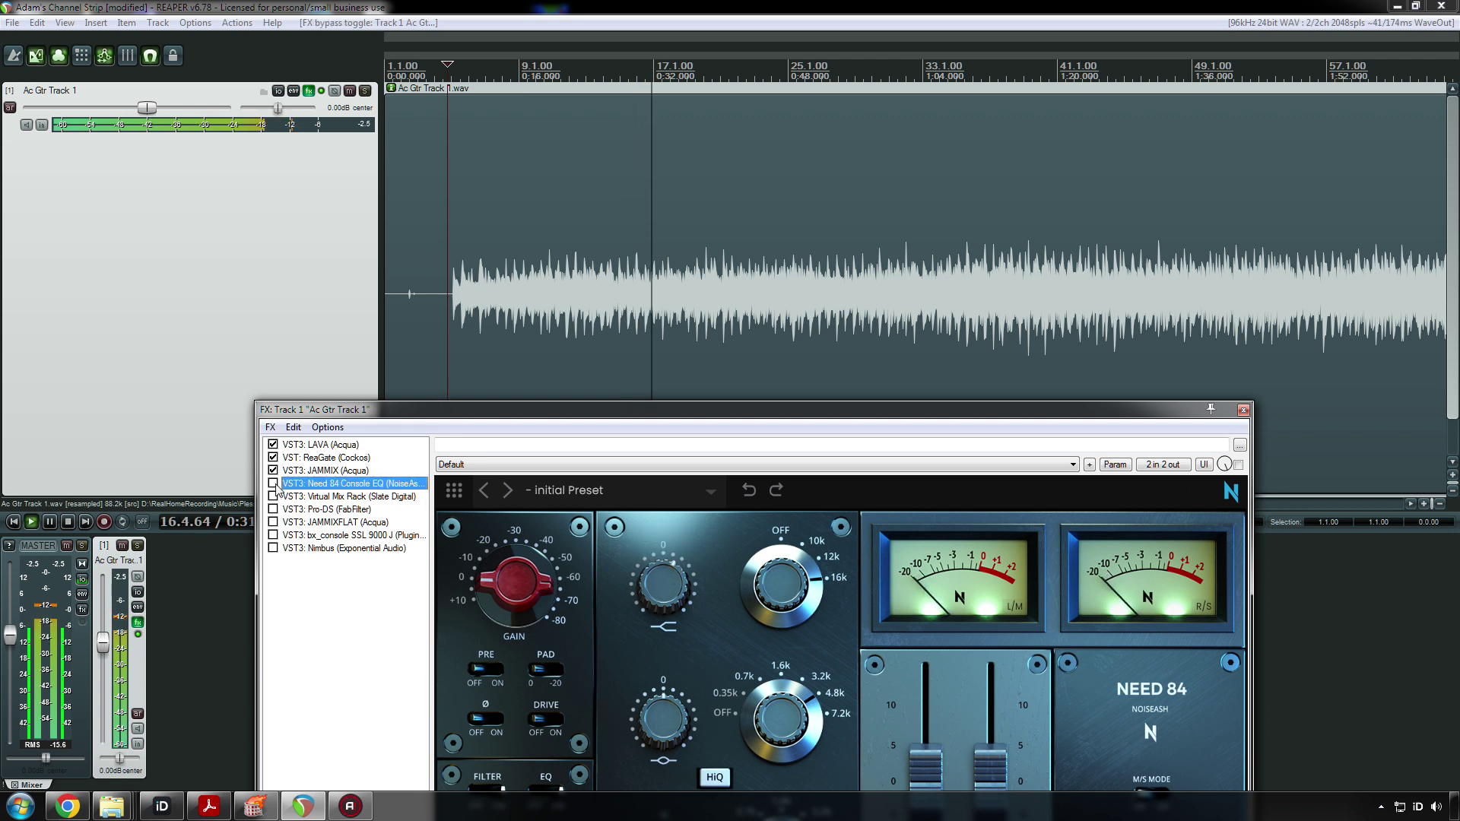
pyautogui.click(273, 484)
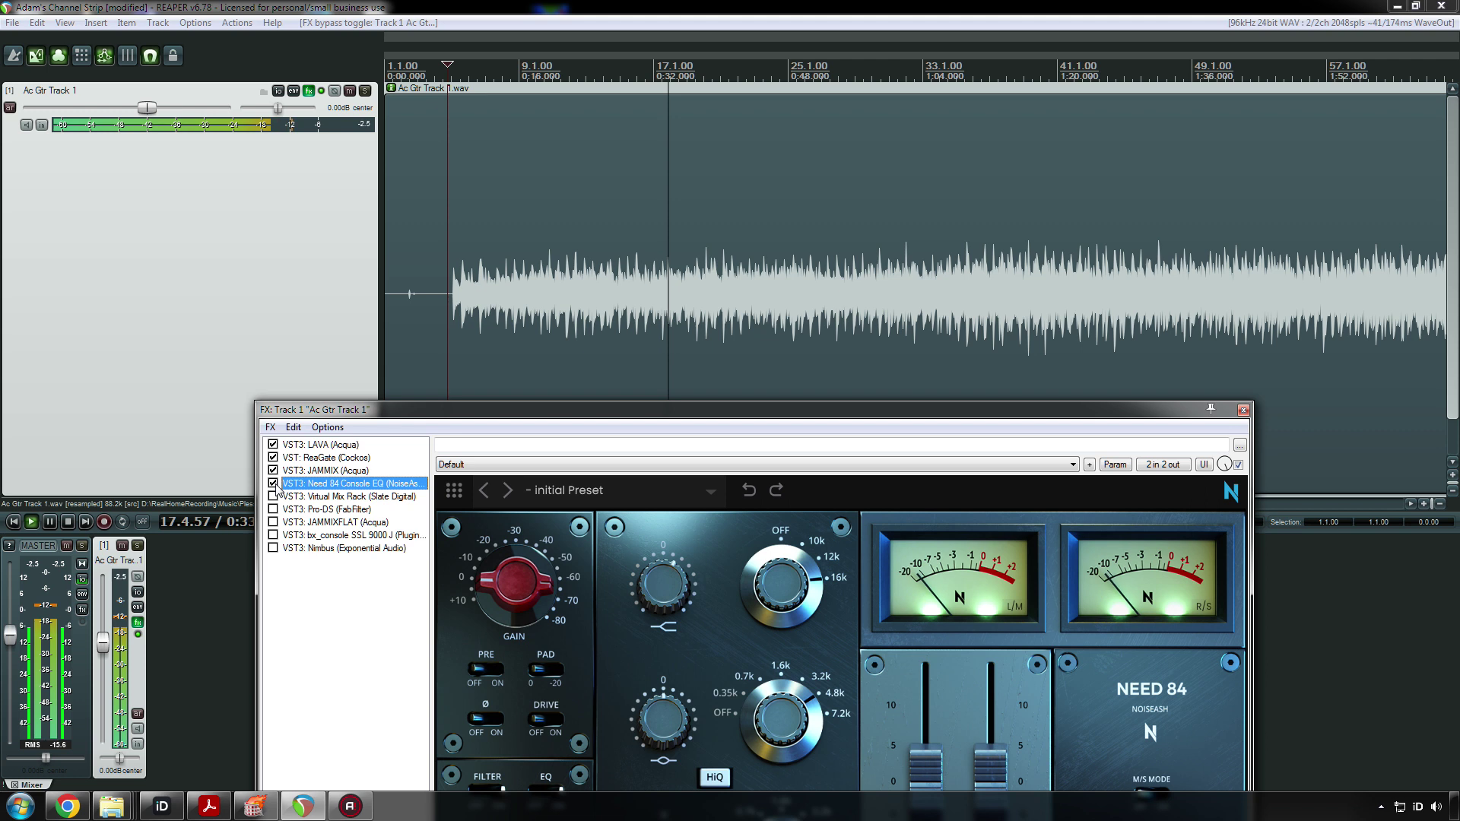
pyautogui.click(661, 596)
pyautogui.moveTo(662, 596); pyautogui.dragTo(663, 613)
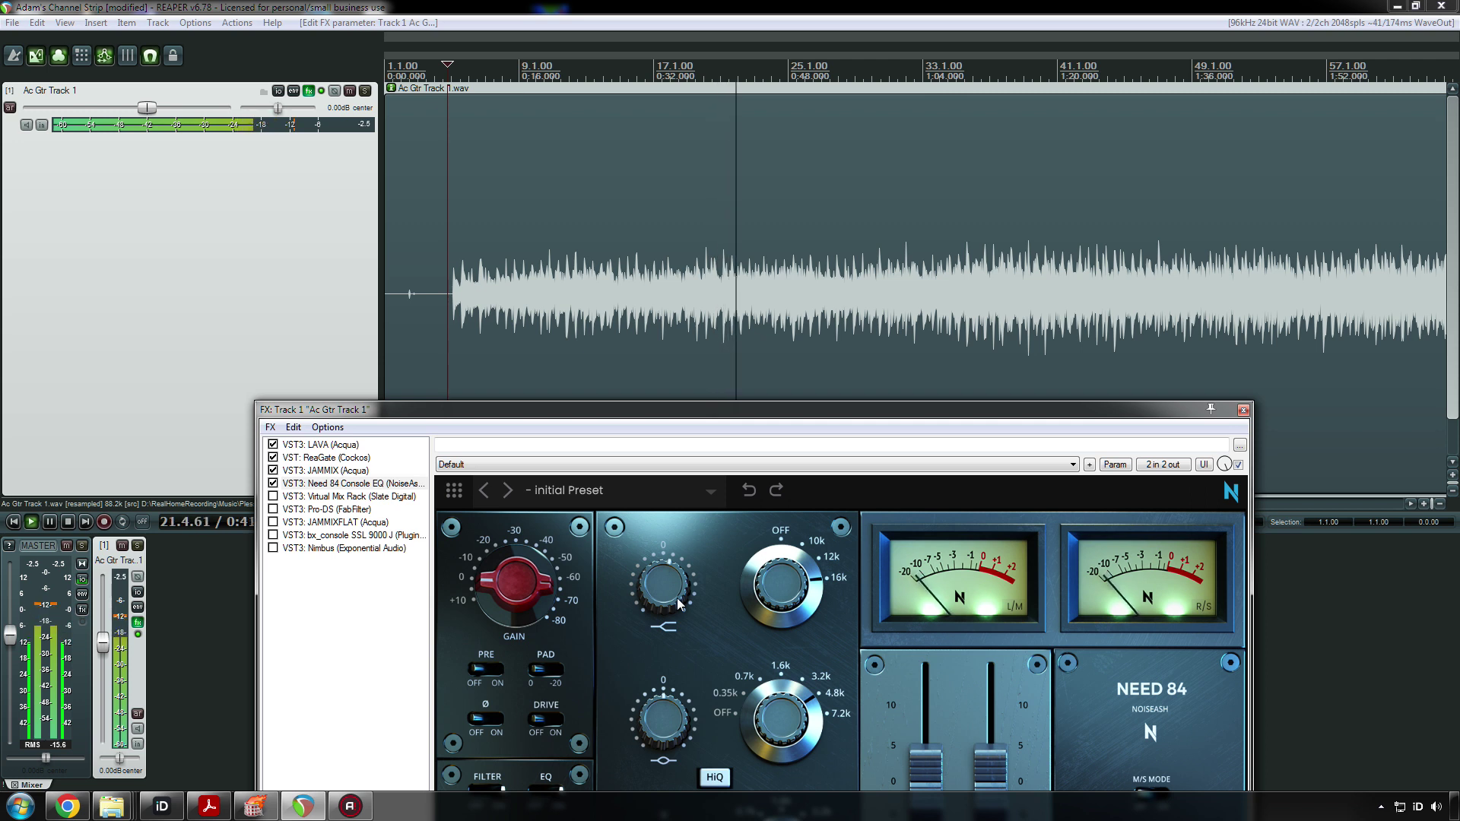
# - Toggle the Need 84 EQ off and on during playback to judge the high shelf boost, keeping the Virtual Mix Rack disabled
pyautogui.click(273, 483)
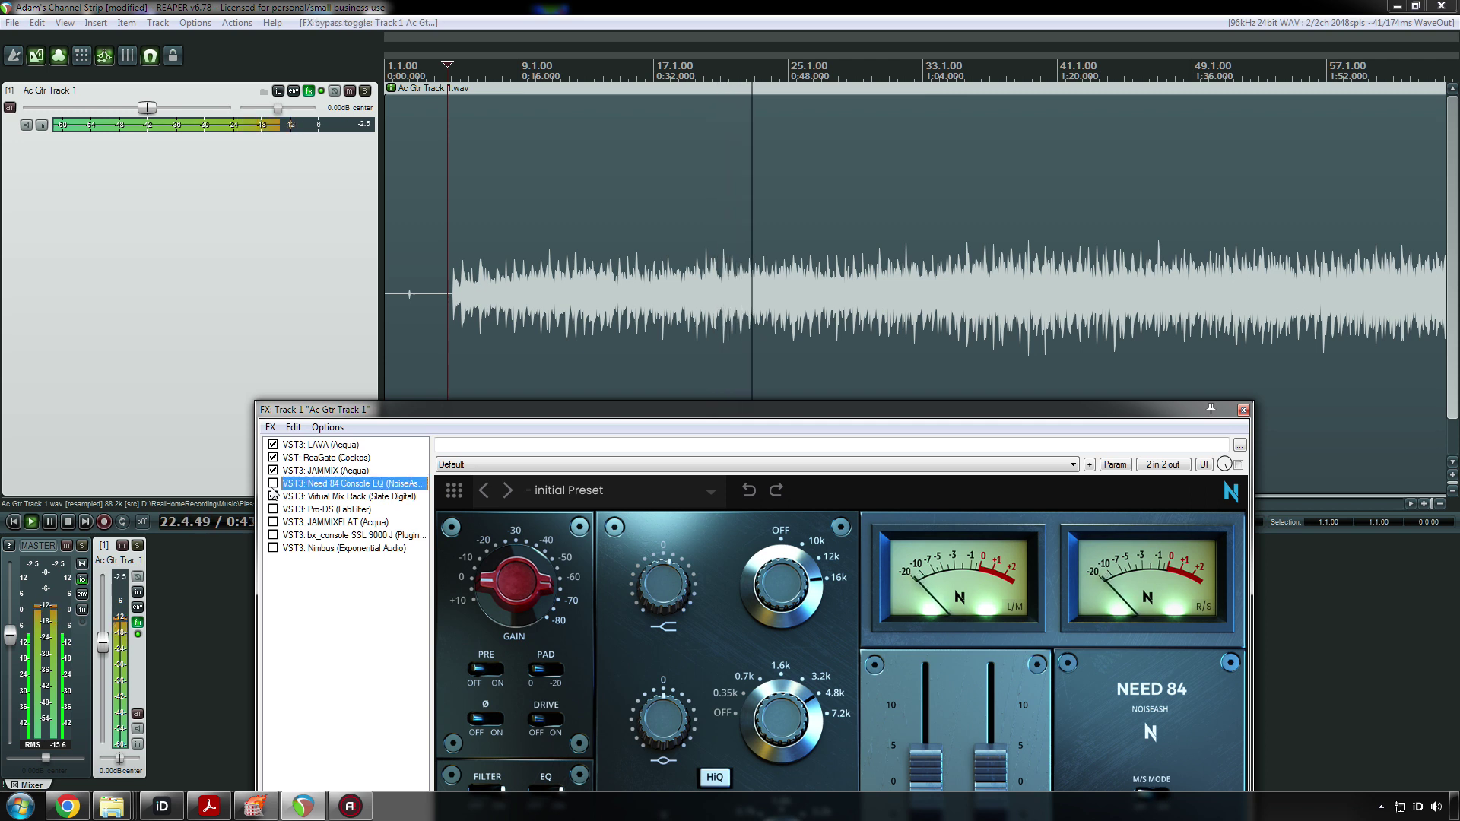
pyautogui.click(273, 495)
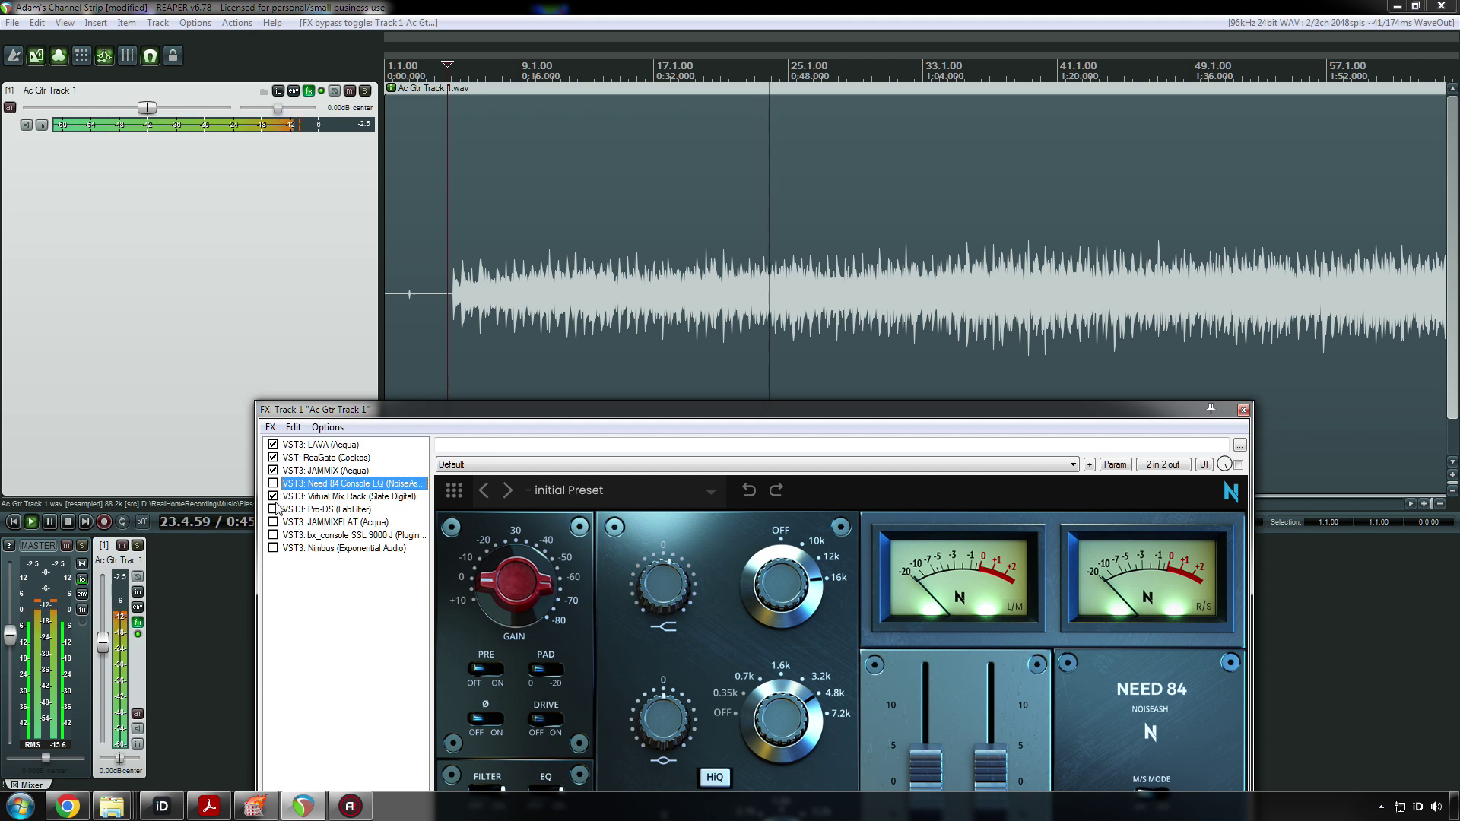
pyautogui.click(273, 483)
pyautogui.press('space')
pyautogui.click(273, 496)
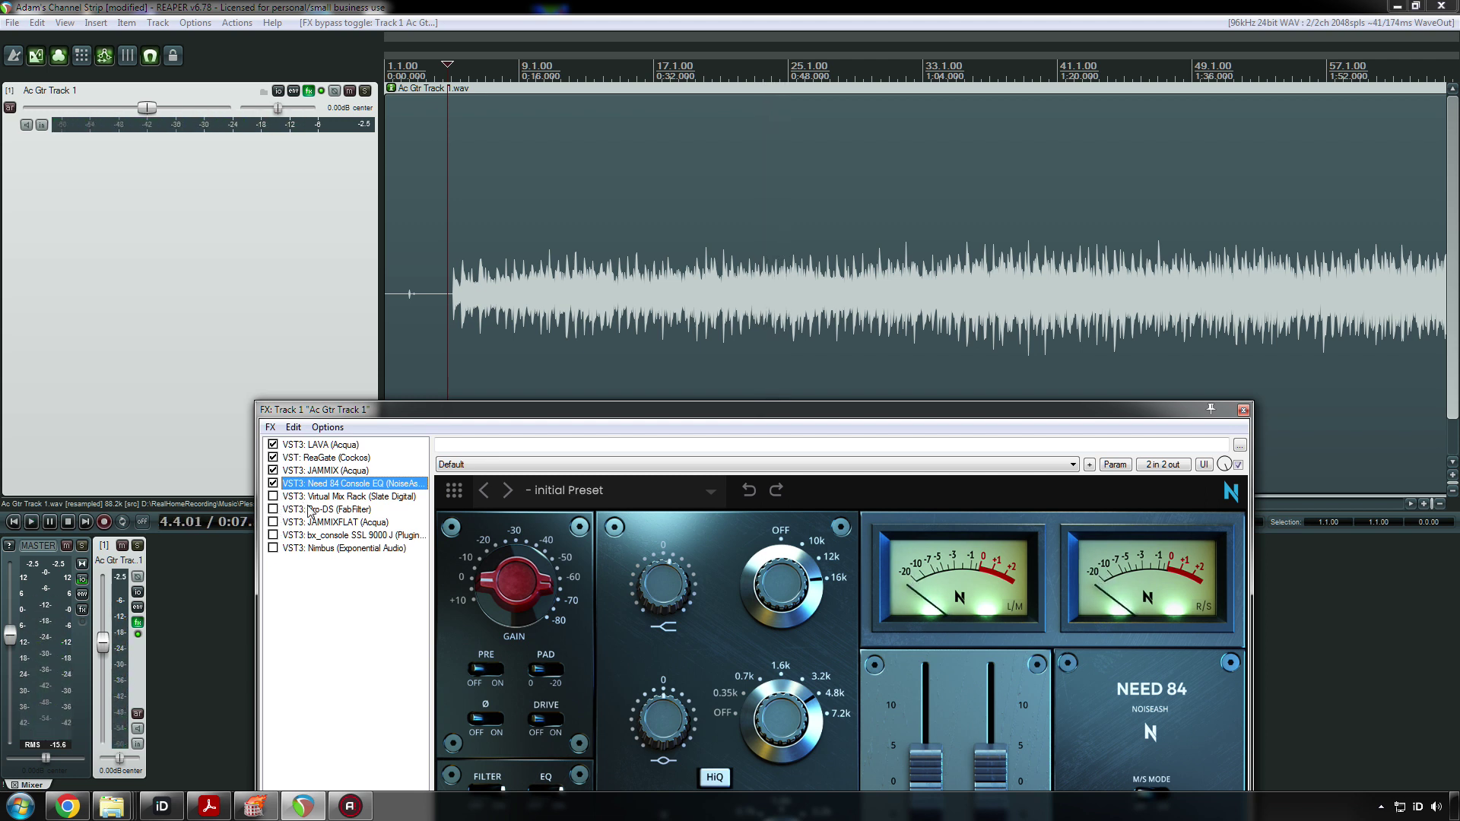
pyautogui.press('space')
pyautogui.click(273, 484)
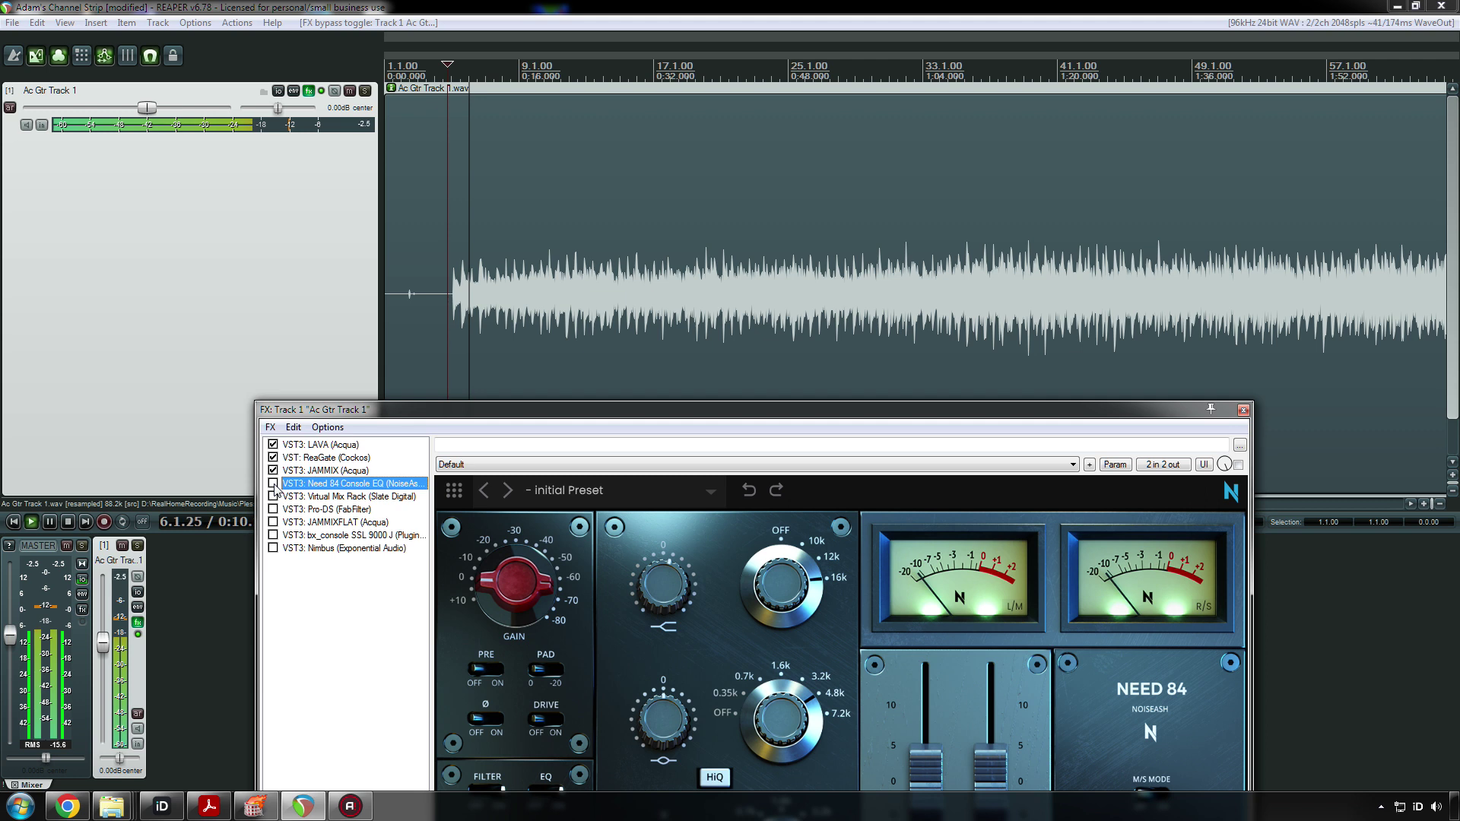
pyautogui.click(273, 484)
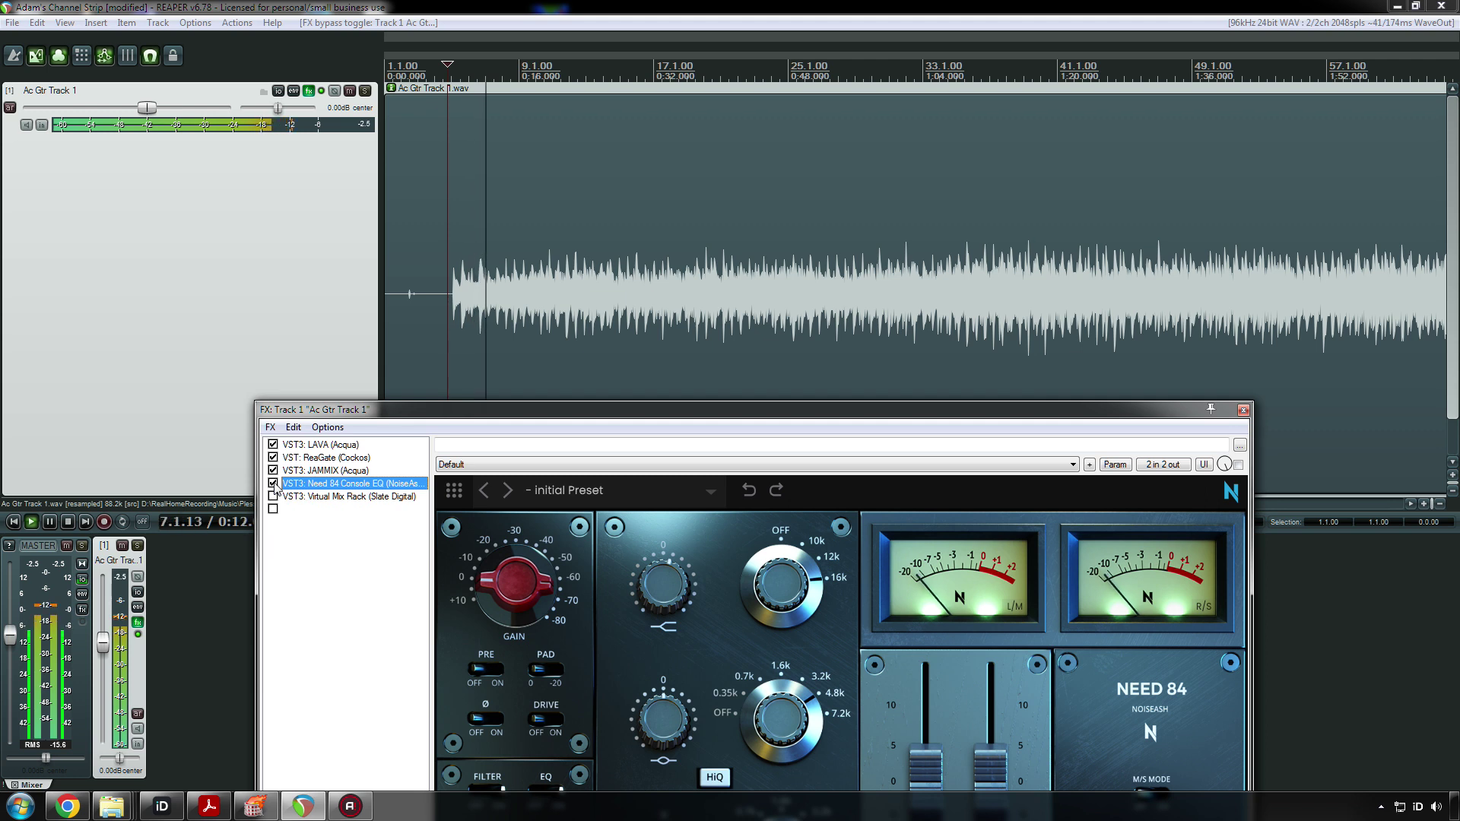
pyautogui.press('space')
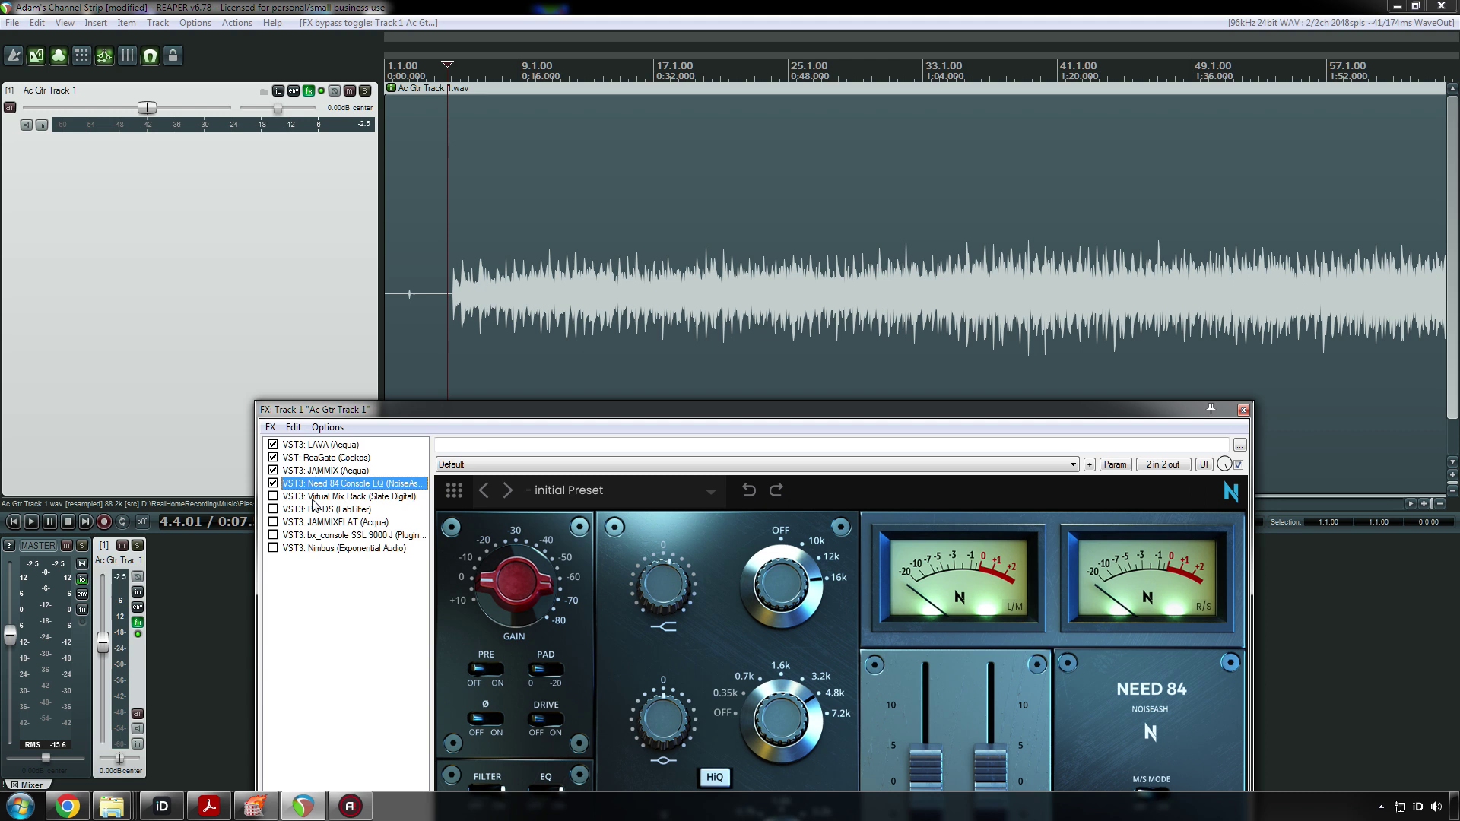
# - Review the full Need 84 EQ panel and briefly view the bx_console SSL 9000 J before returning to the Need 84
pyautogui.moveTo(647, 416); pyautogui.dragTo(577, 111)
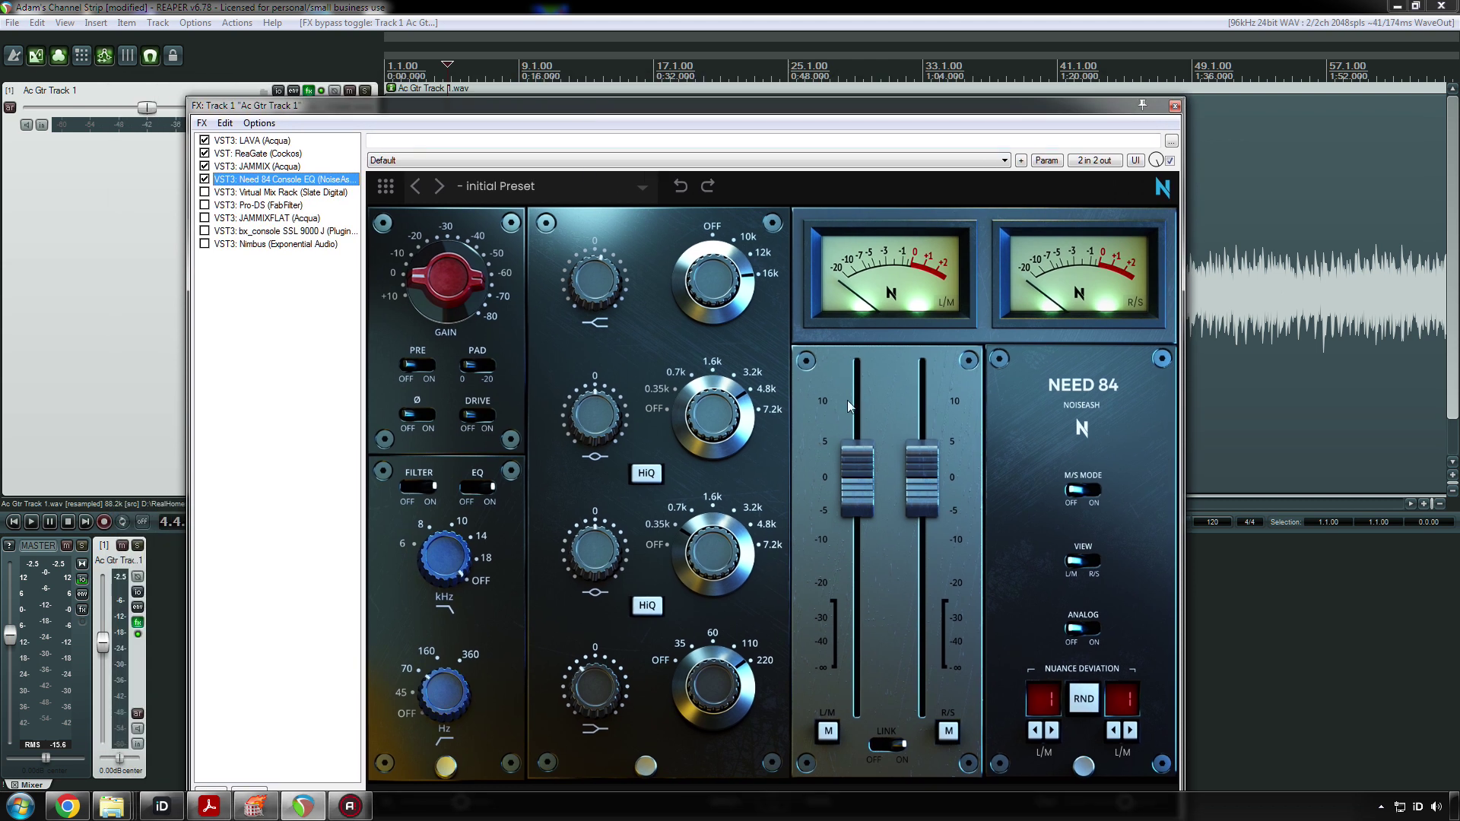
pyautogui.moveTo(702, 113); pyautogui.dragTo(686, 81)
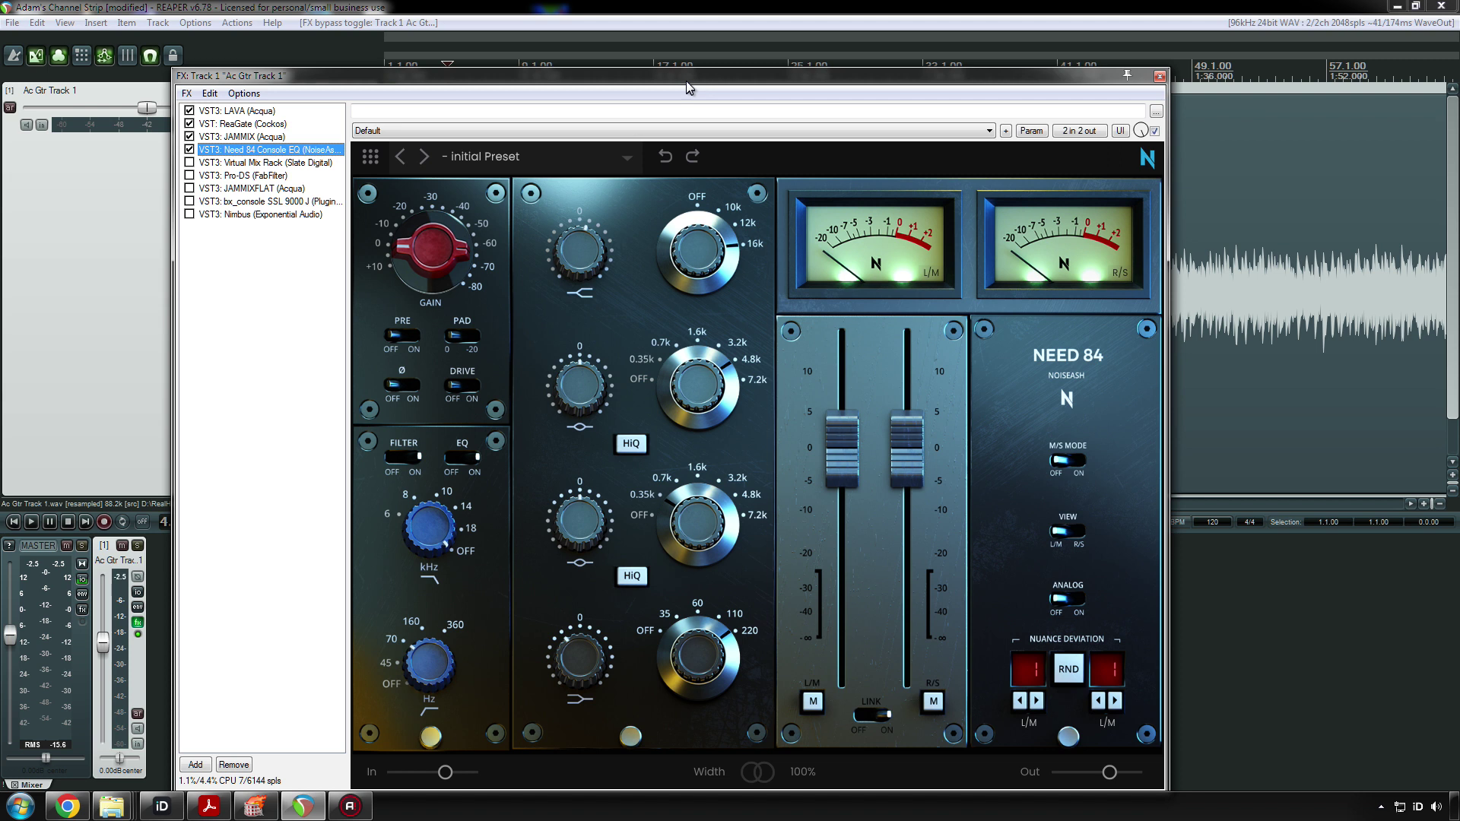
pyautogui.moveTo(686, 80)
pyautogui.mouseDown()
pyautogui.moveTo(700, 99)
pyautogui.moveTo(685, 64)
pyautogui.mouseUp()
pyautogui.click(643, 557)
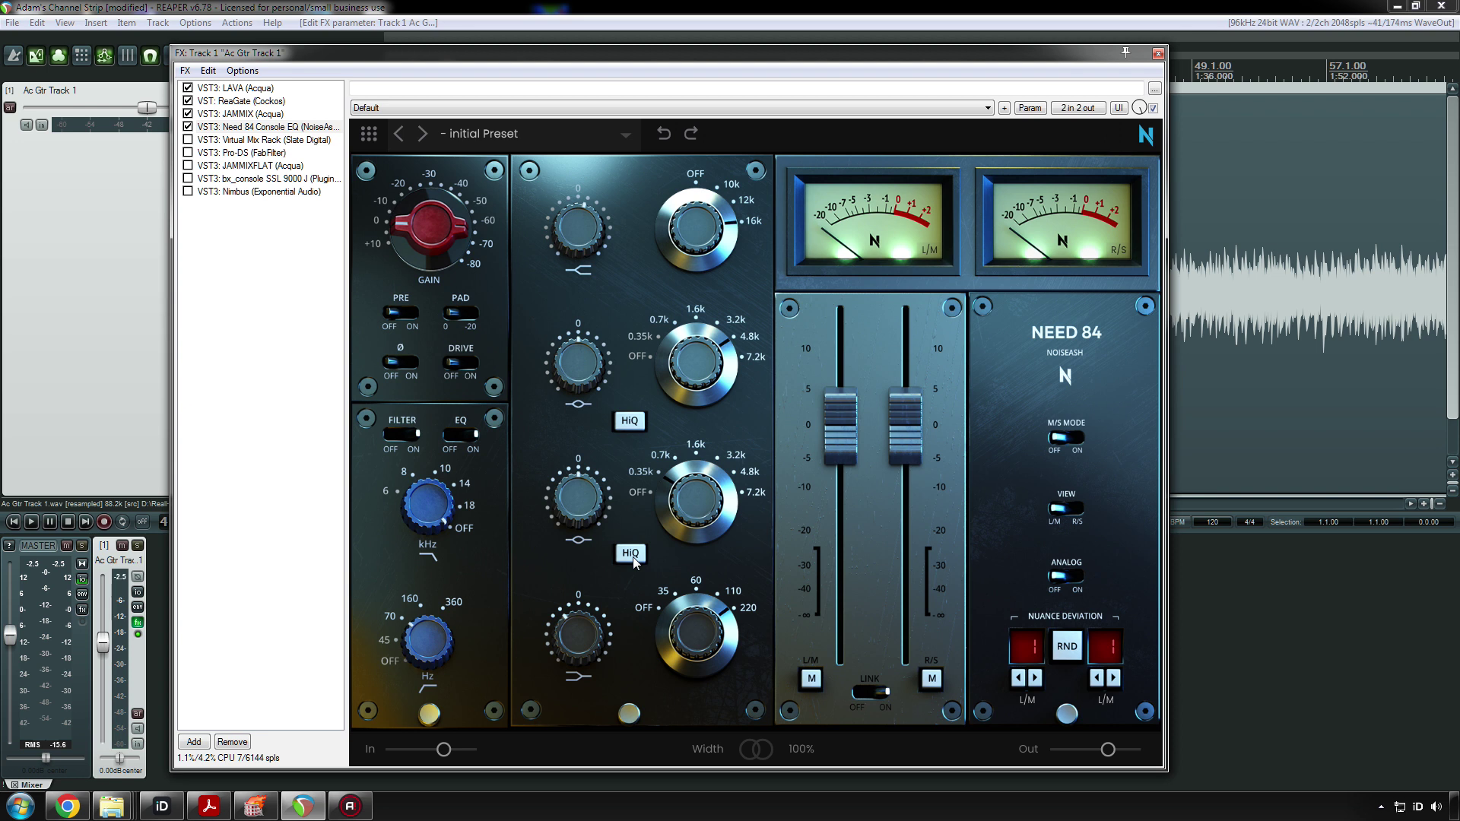
pyautogui.click(255, 180)
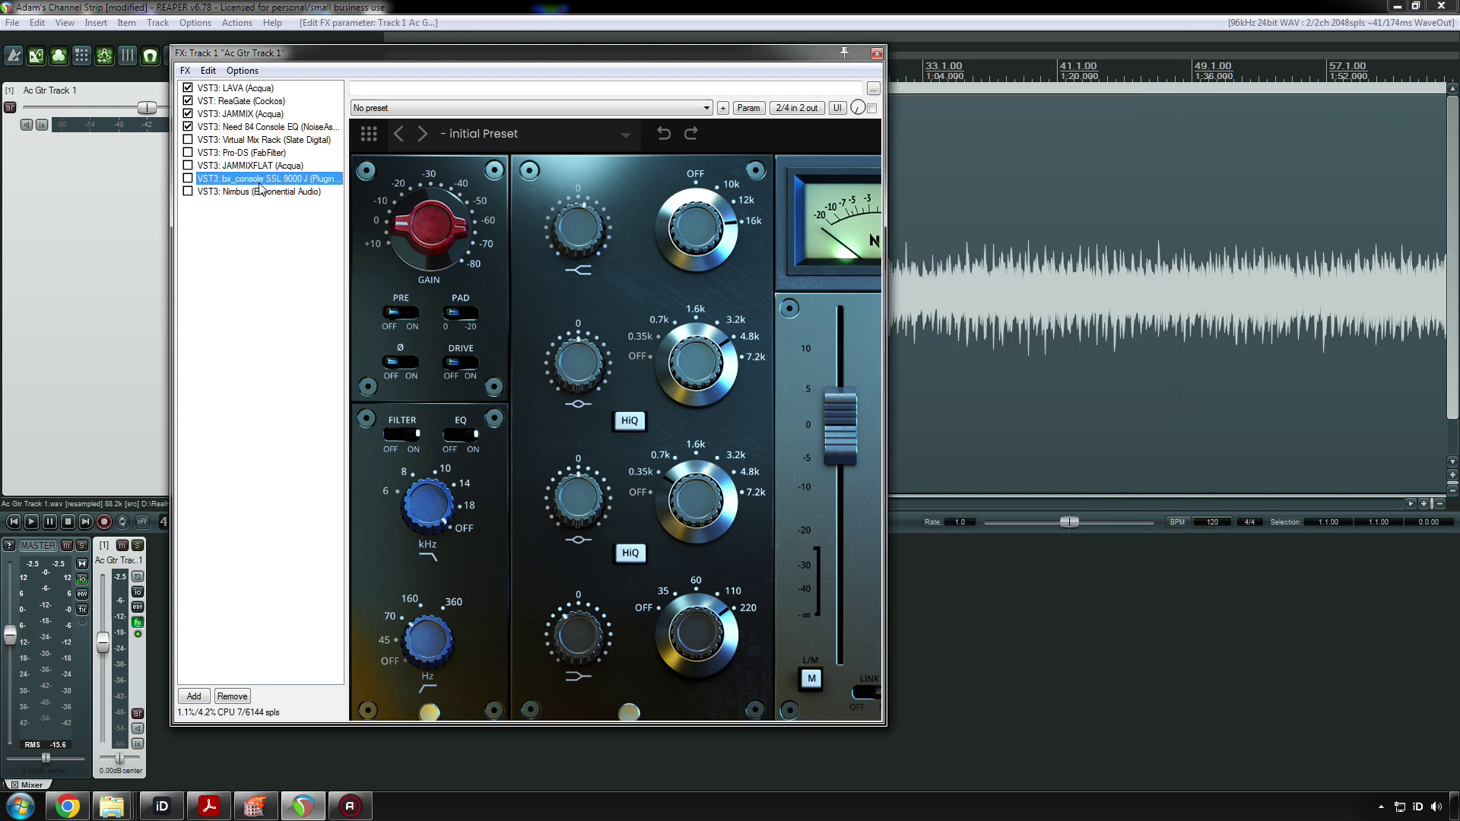
pyautogui.click(253, 127)
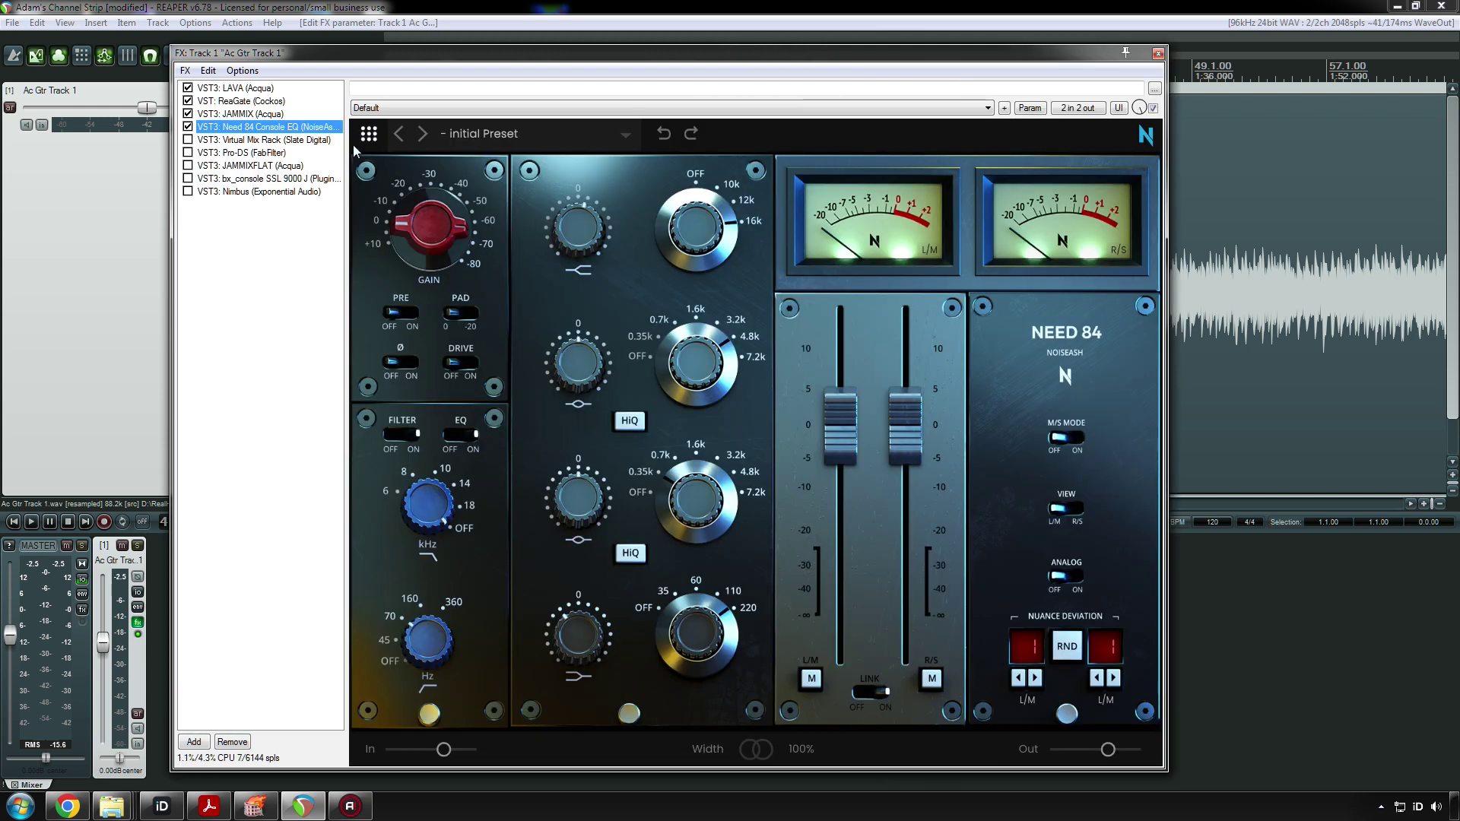
# - Replay the track and compare the overall Need 84 EQ settings bypassed and enabled
pyautogui.press('space')
pyautogui.moveTo(304, 53); pyautogui.dragTo(394, 324)
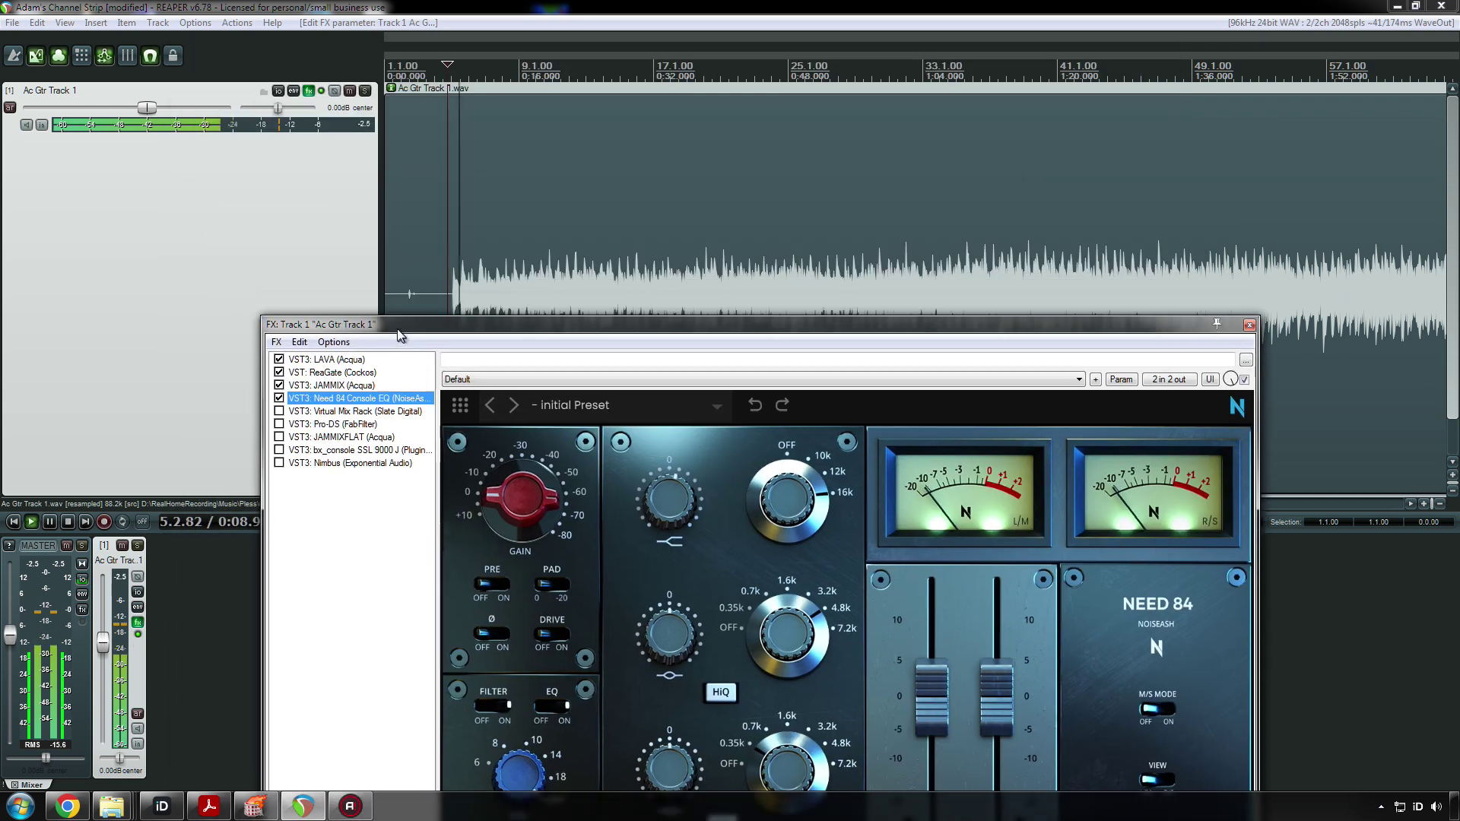
pyautogui.click(279, 397)
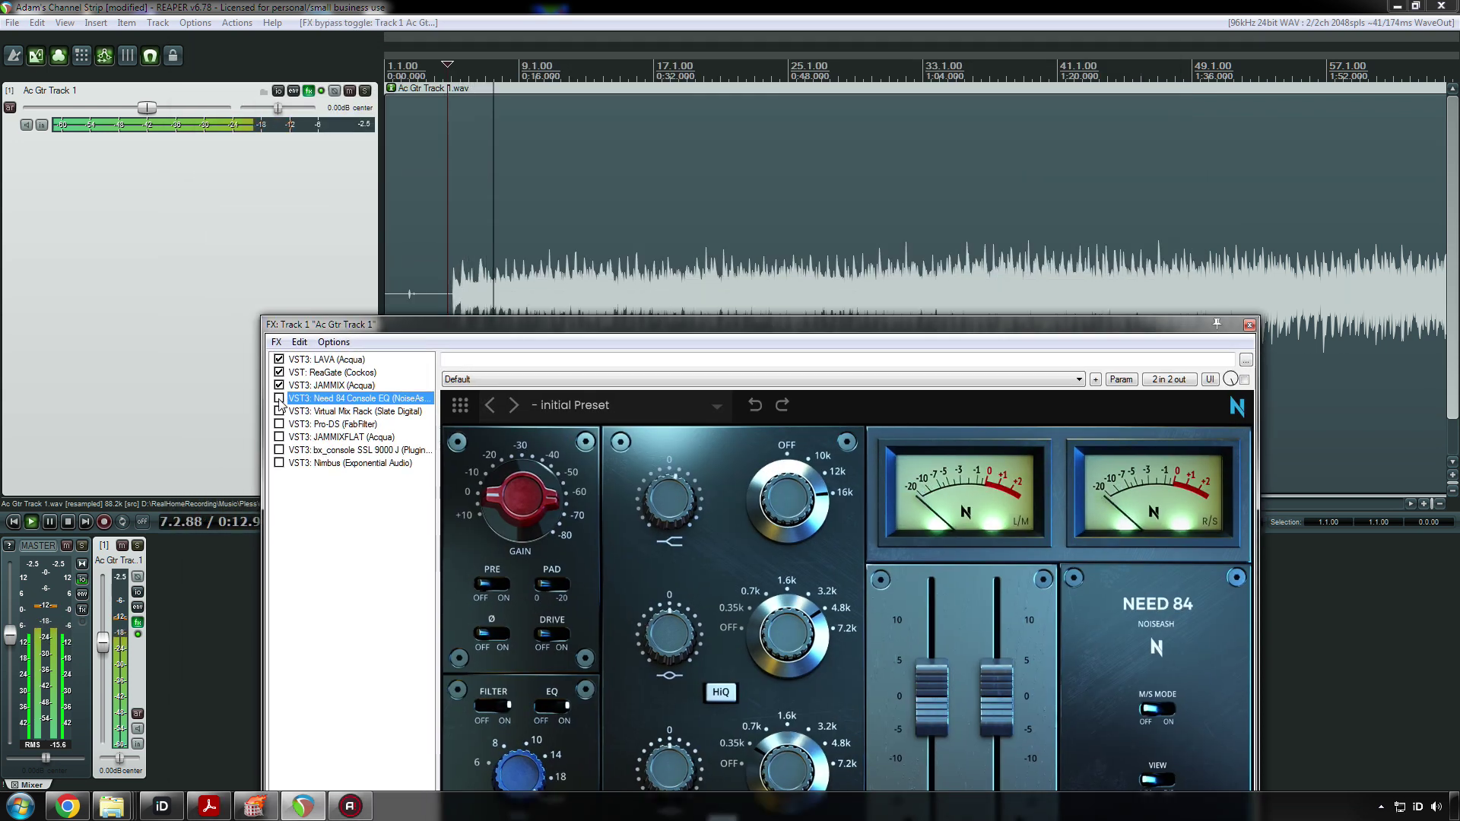
pyautogui.click(279, 399)
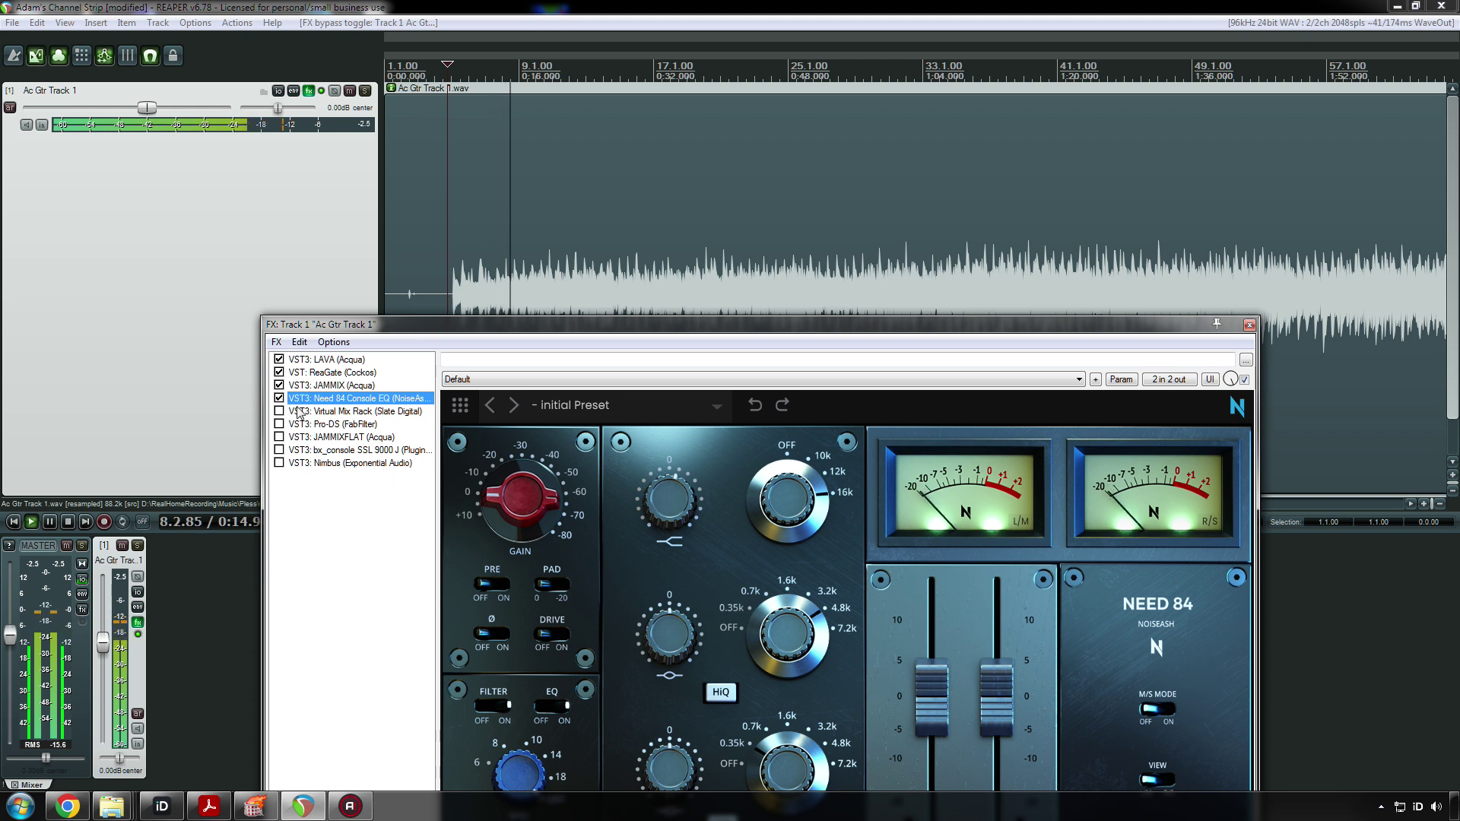
pyautogui.moveTo(522, 334); pyautogui.dragTo(549, 110)
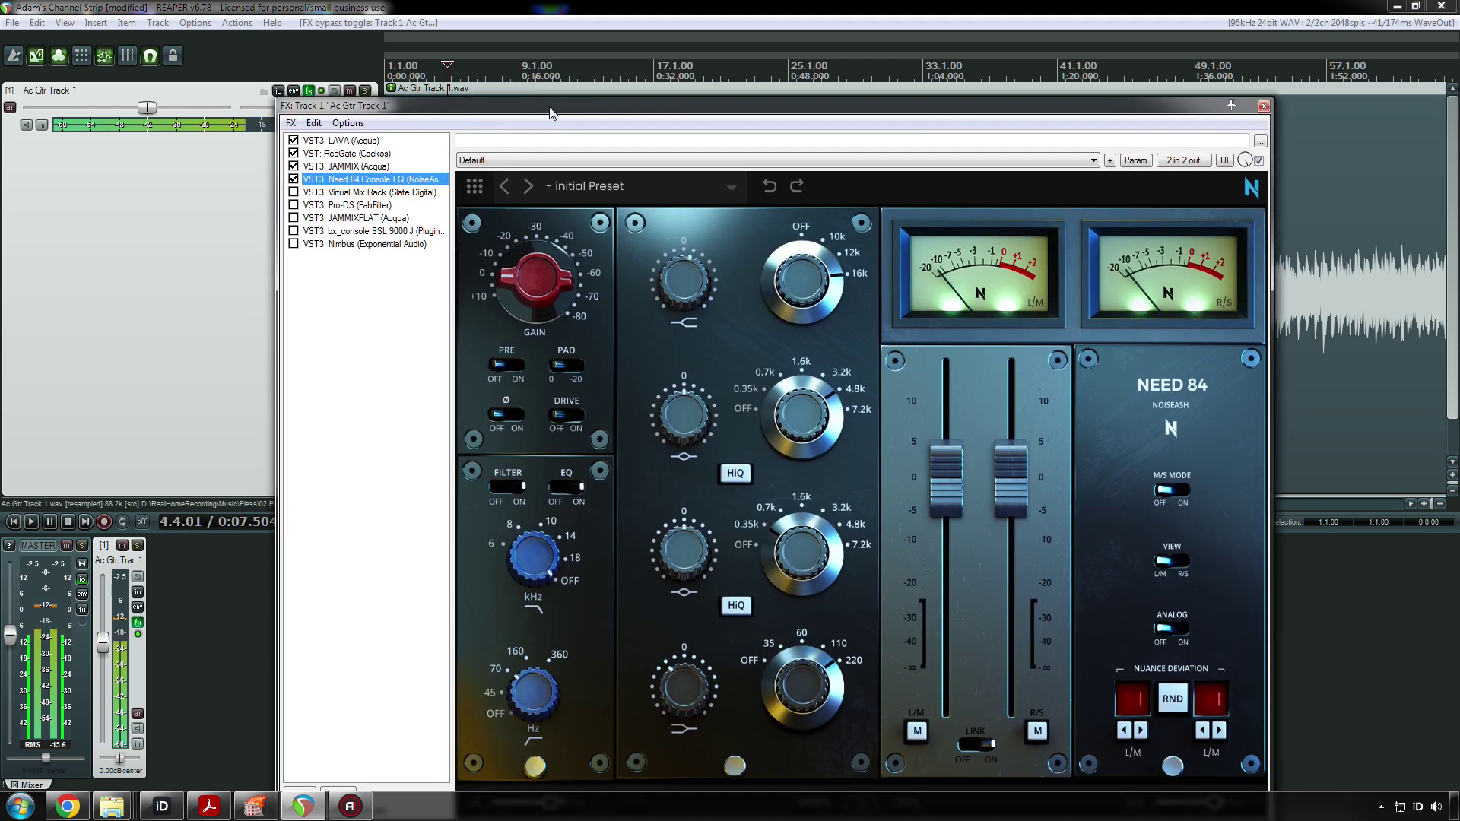
pyautogui.moveTo(552, 112); pyautogui.dragTo(507, 234)
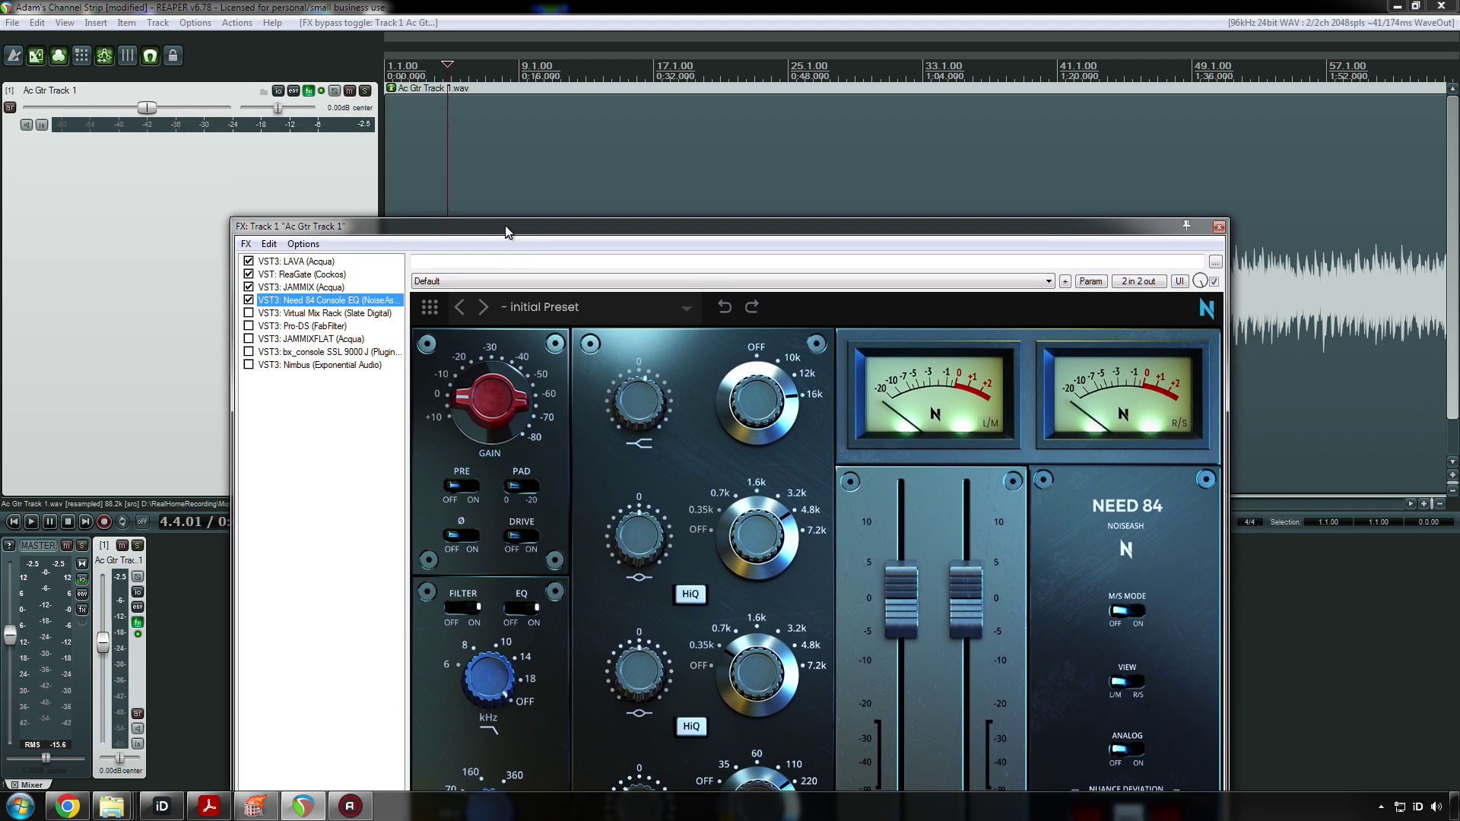
# - Open the Virtual Mix Rack with its FG-Stress module, save the project, and enable the plugin
pyautogui.click(318, 314)
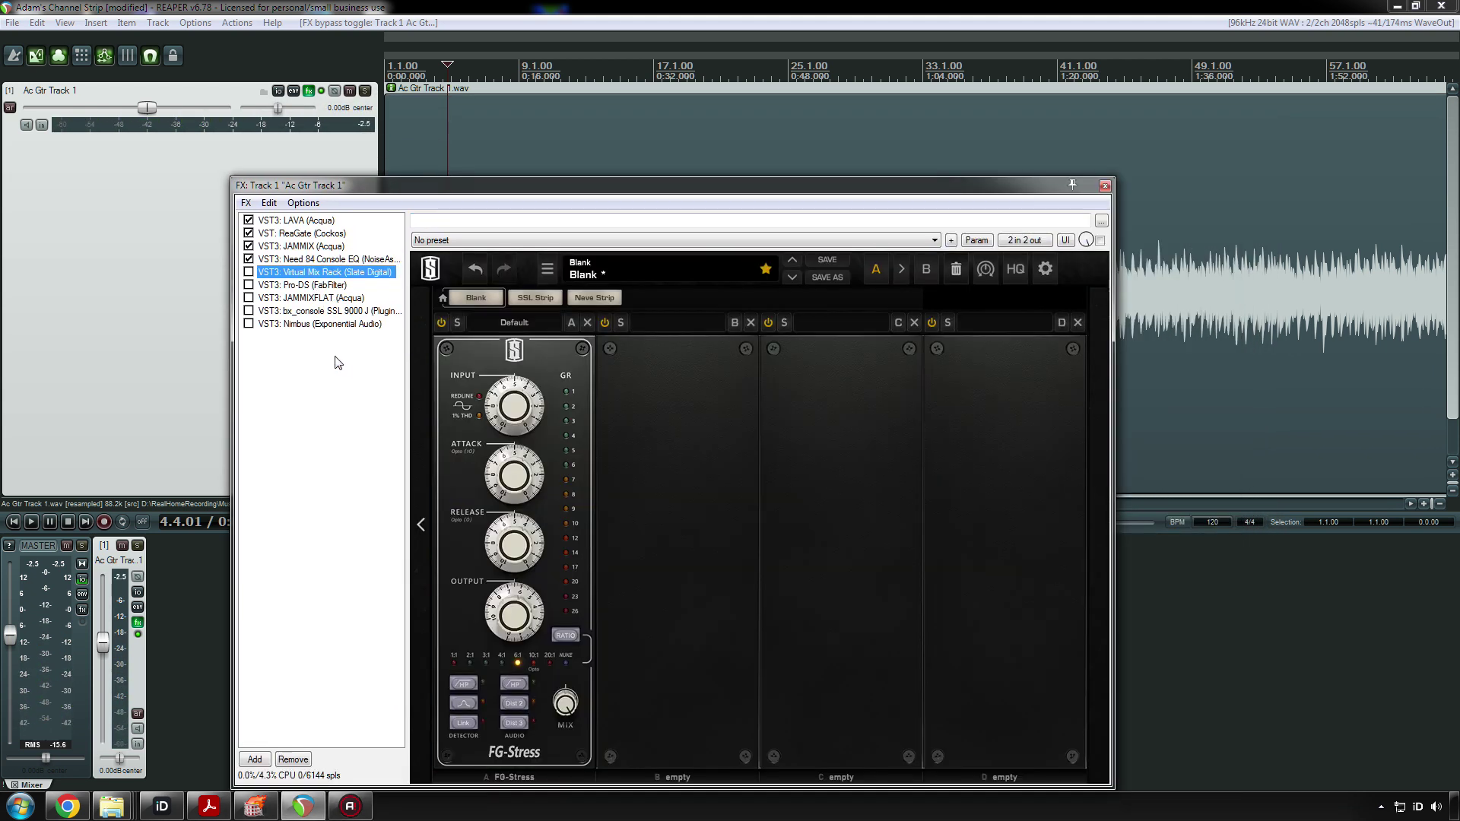
pyautogui.click(477, 7)
pyautogui.hotkey('ctrl', 's')
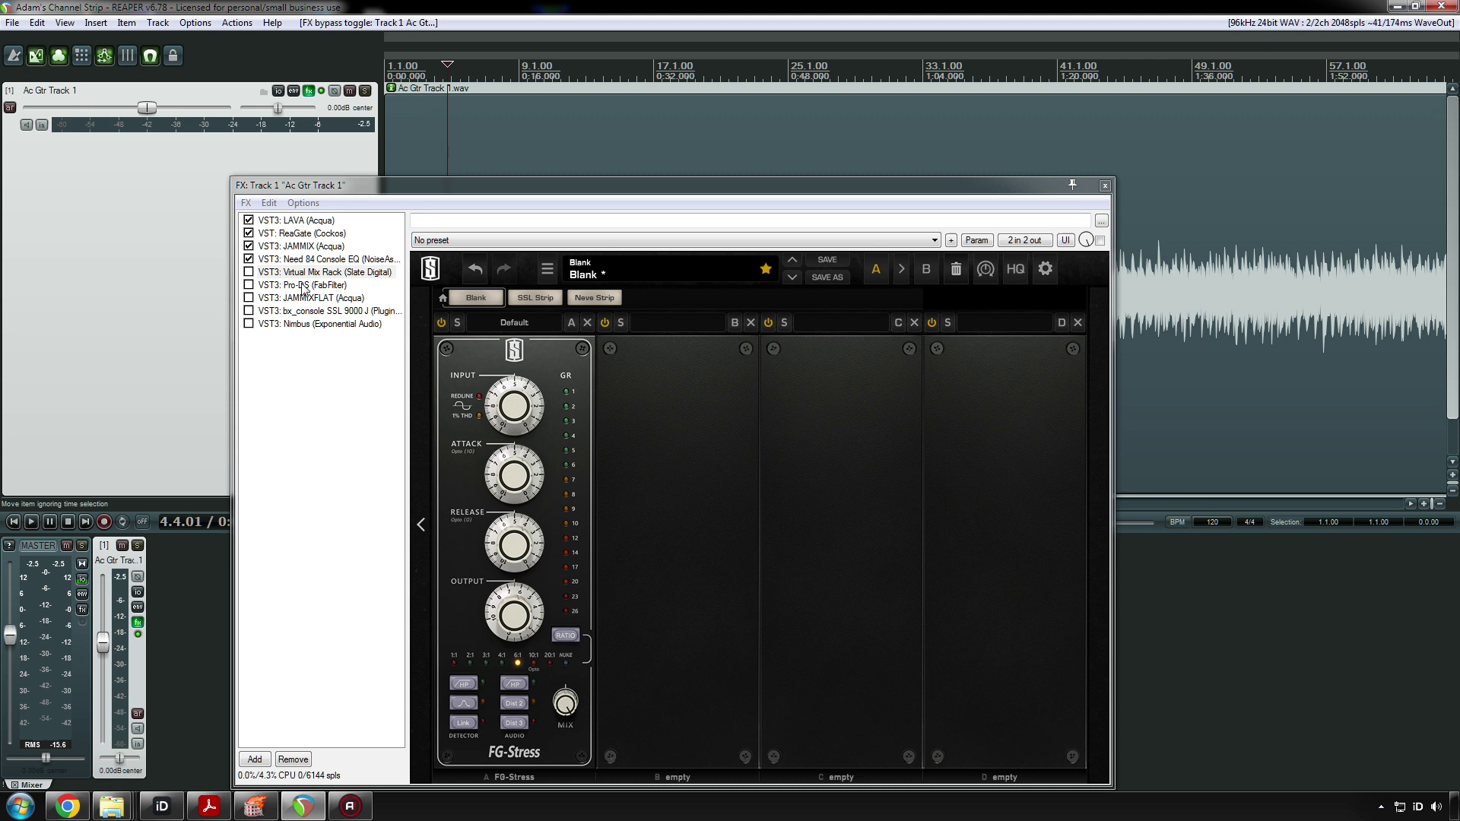
pyautogui.click(249, 272)
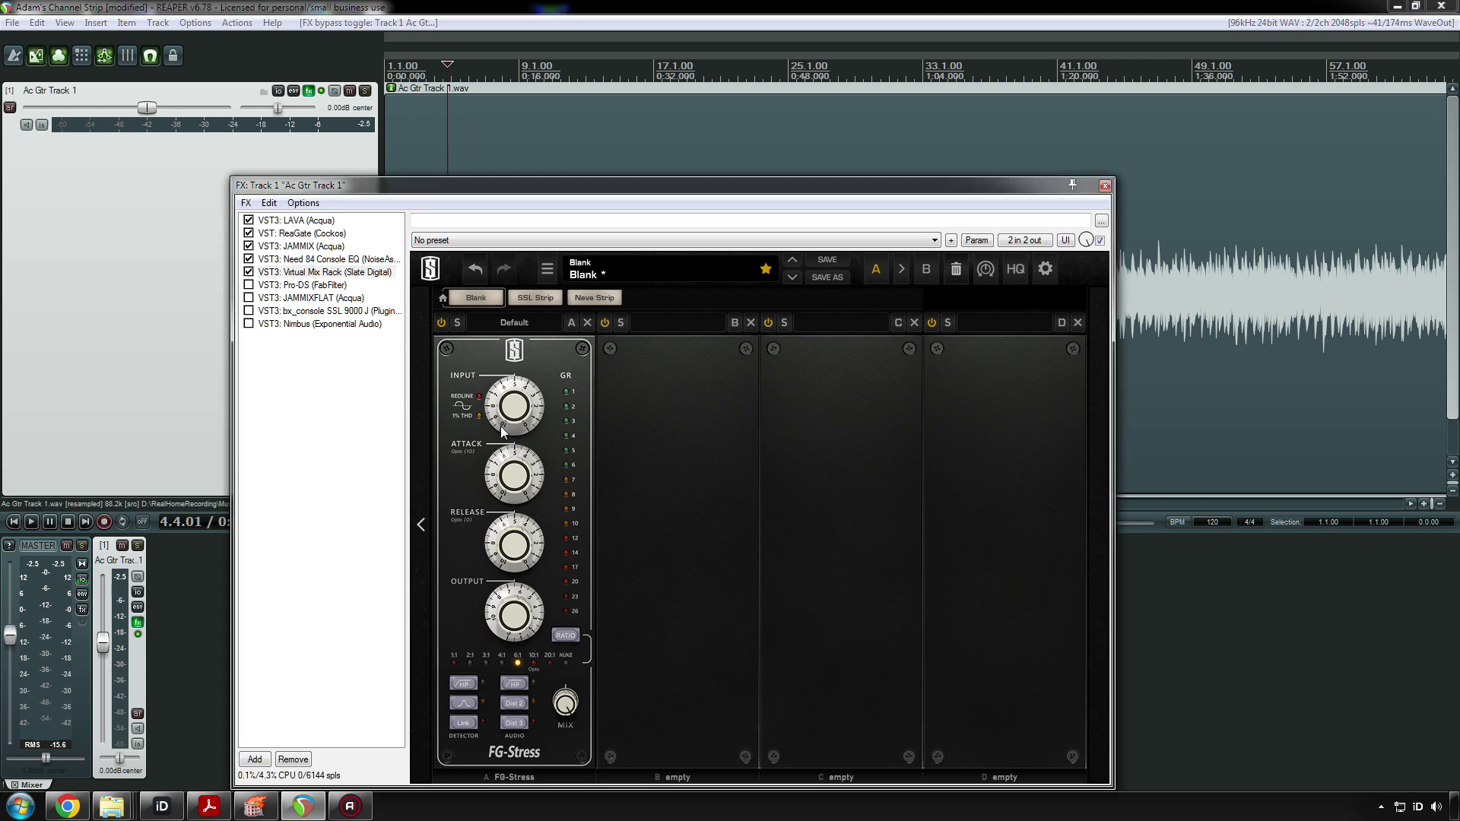
# - Adjust the FG-Stress input level and reload the Virtual Mix Rack by switching to the Need 84 EQ and back
pyautogui.scroll(2, 516, 432)
pyautogui.scroll(-3, 515, 432)
pyautogui.moveTo(524, 471)
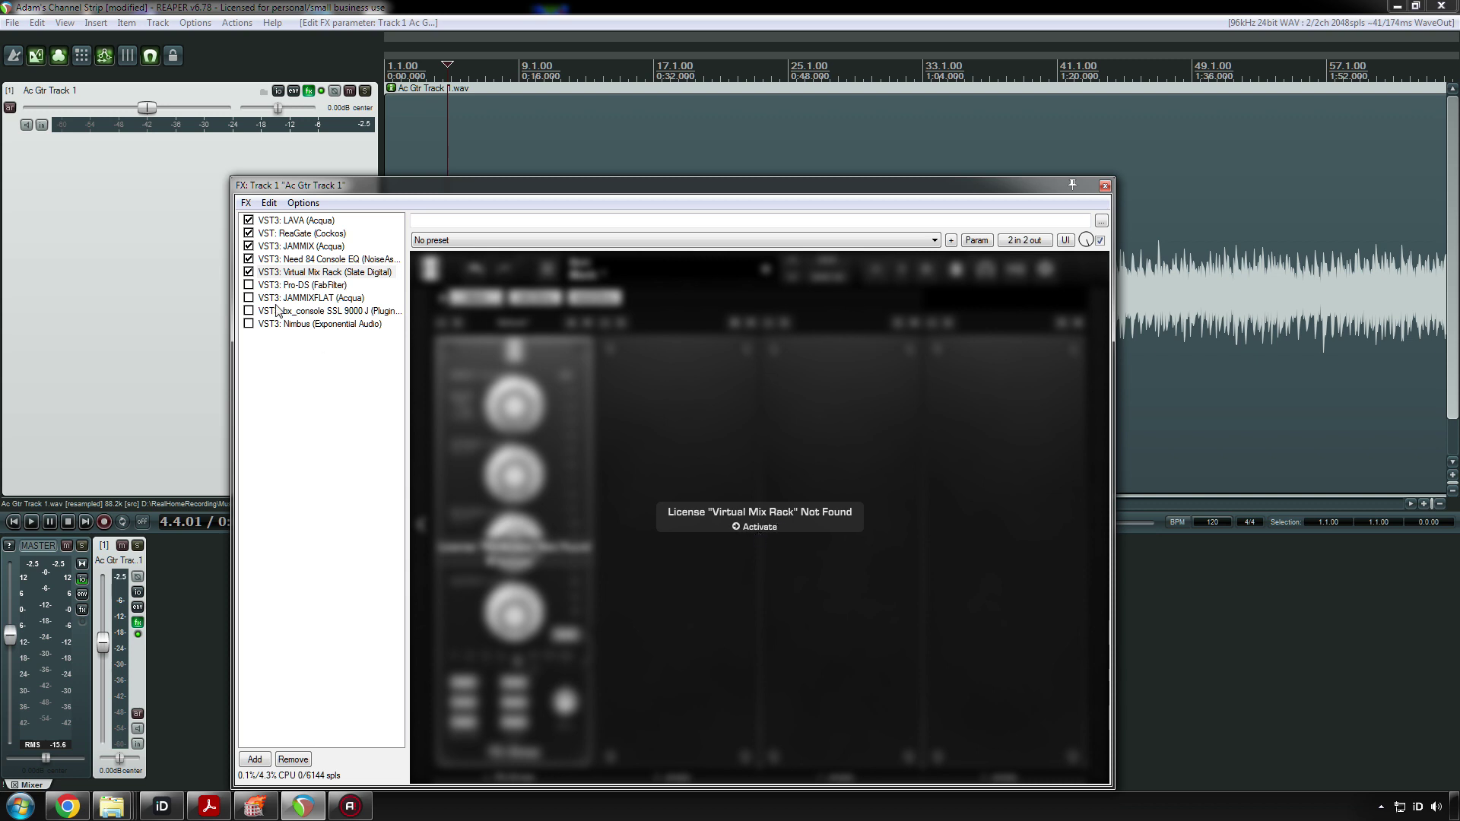
pyautogui.click(303, 259)
pyautogui.click(324, 159)
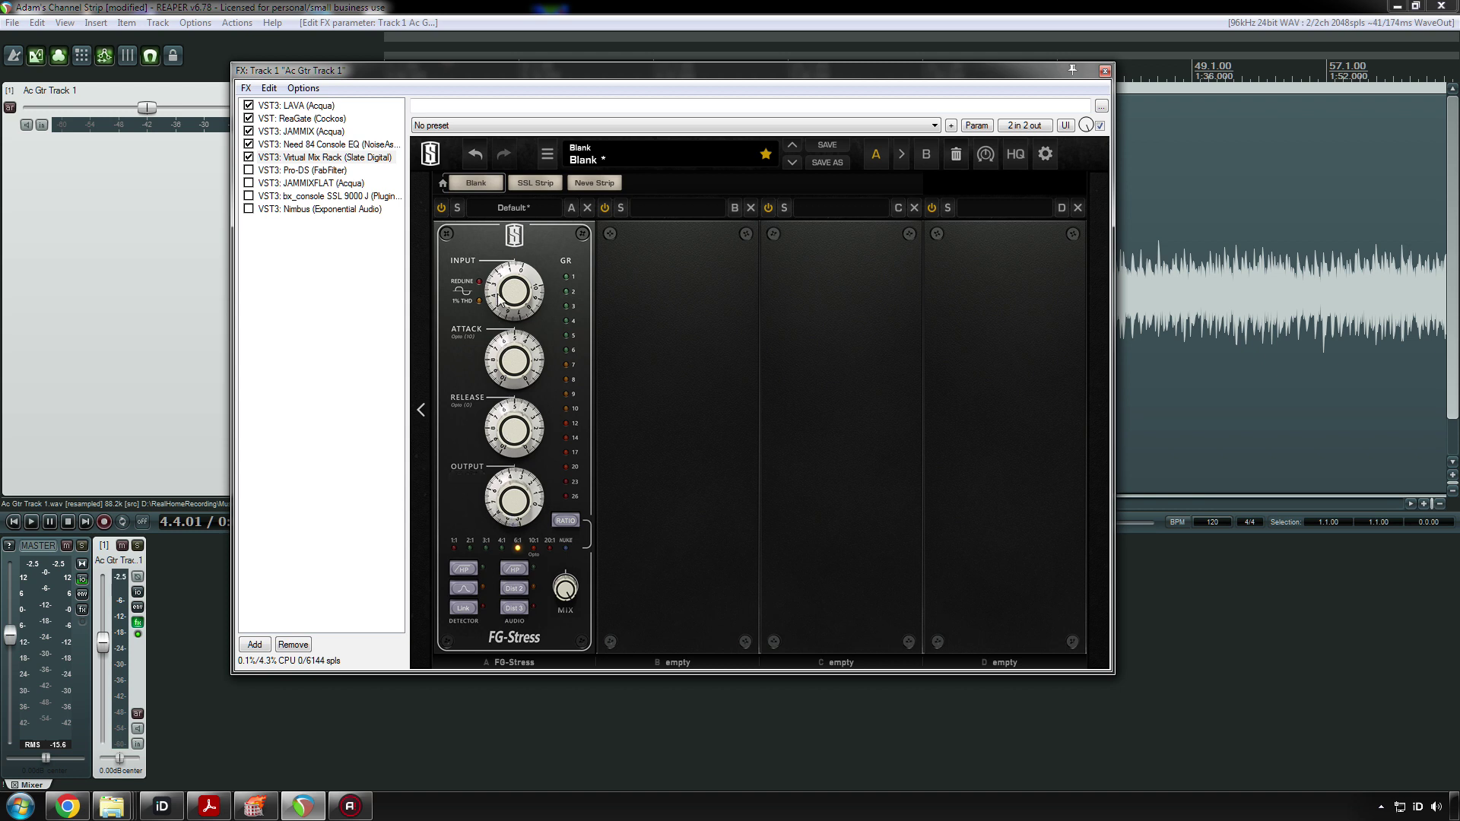
# - Play the track and adjust the FG-Stress input and output levels by ear
pyautogui.moveTo(532, 101); pyautogui.dragTo(531, 256)
pyautogui.press('space')
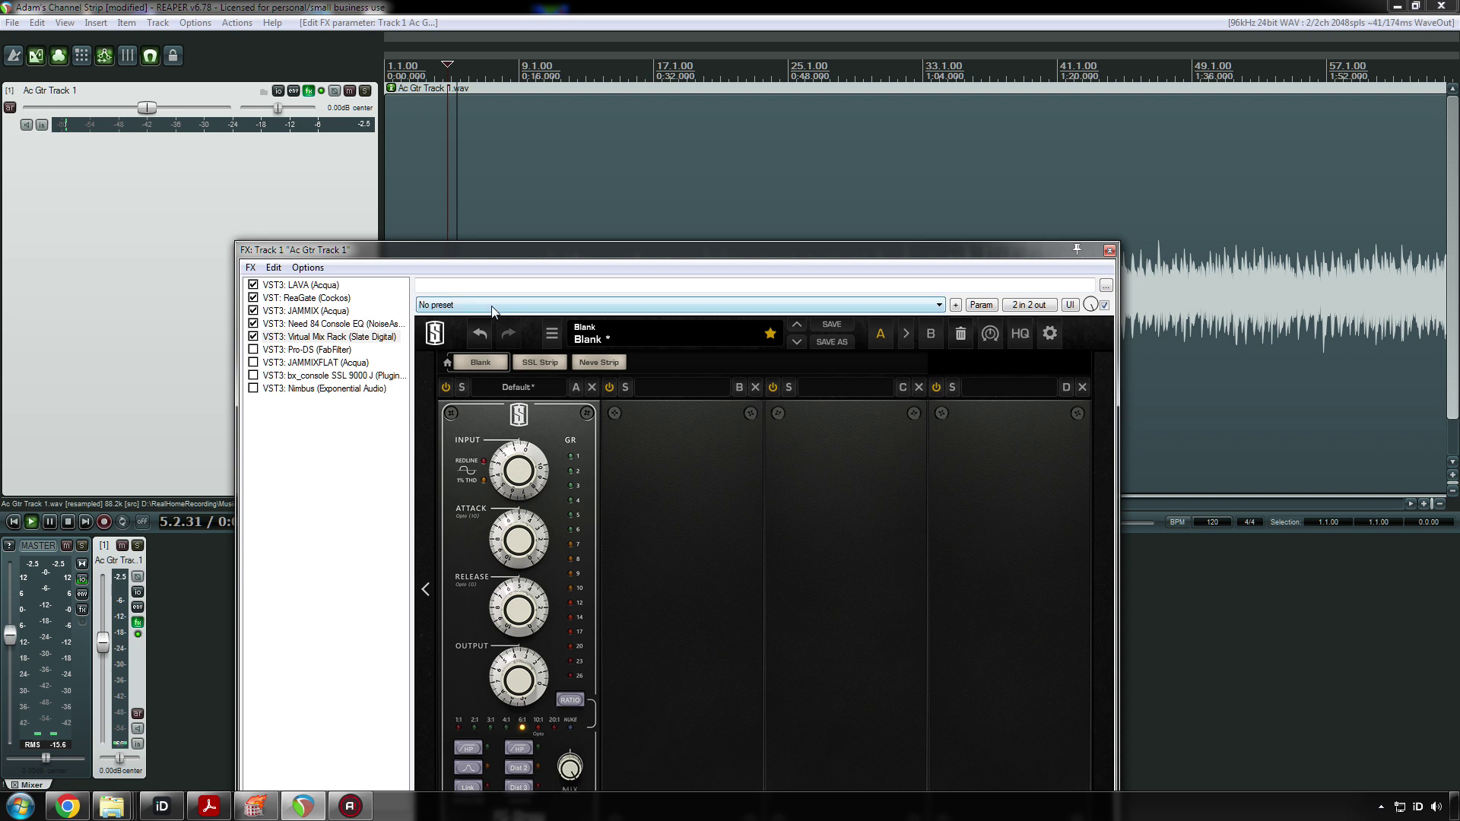
pyautogui.moveTo(517, 489); pyautogui.dragTo(532, 555)
pyautogui.moveTo(517, 669); pyautogui.dragTo(516, 684)
pyautogui.moveTo(520, 474); pyautogui.dragTo(523, 461)
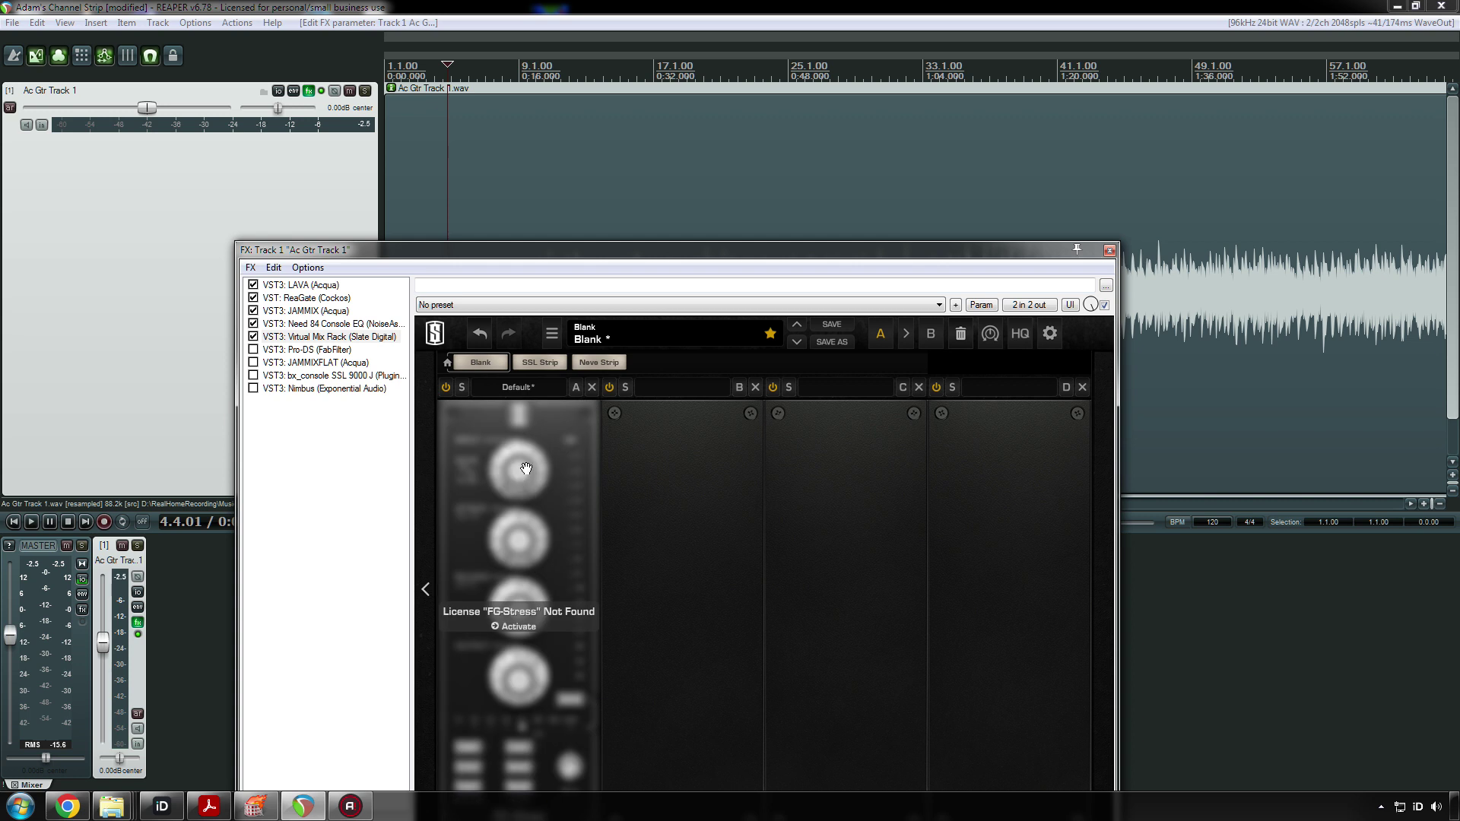
# - Reload the Virtual Mix Rack, play the track and set the FG-Stress input to 6.00
pyautogui.moveTo(571, 250); pyautogui.dragTo(561, 179)
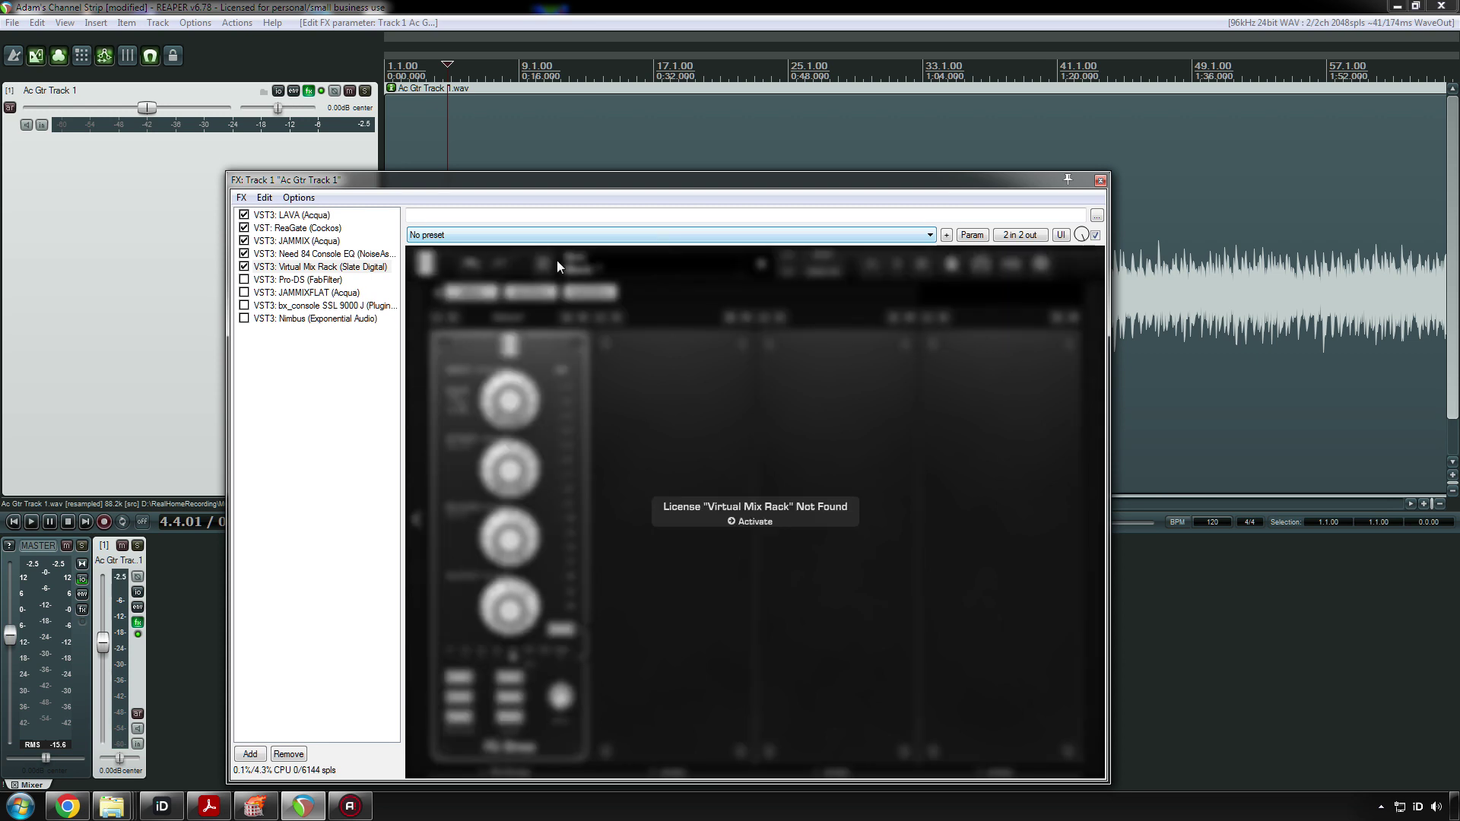
pyautogui.click(319, 267)
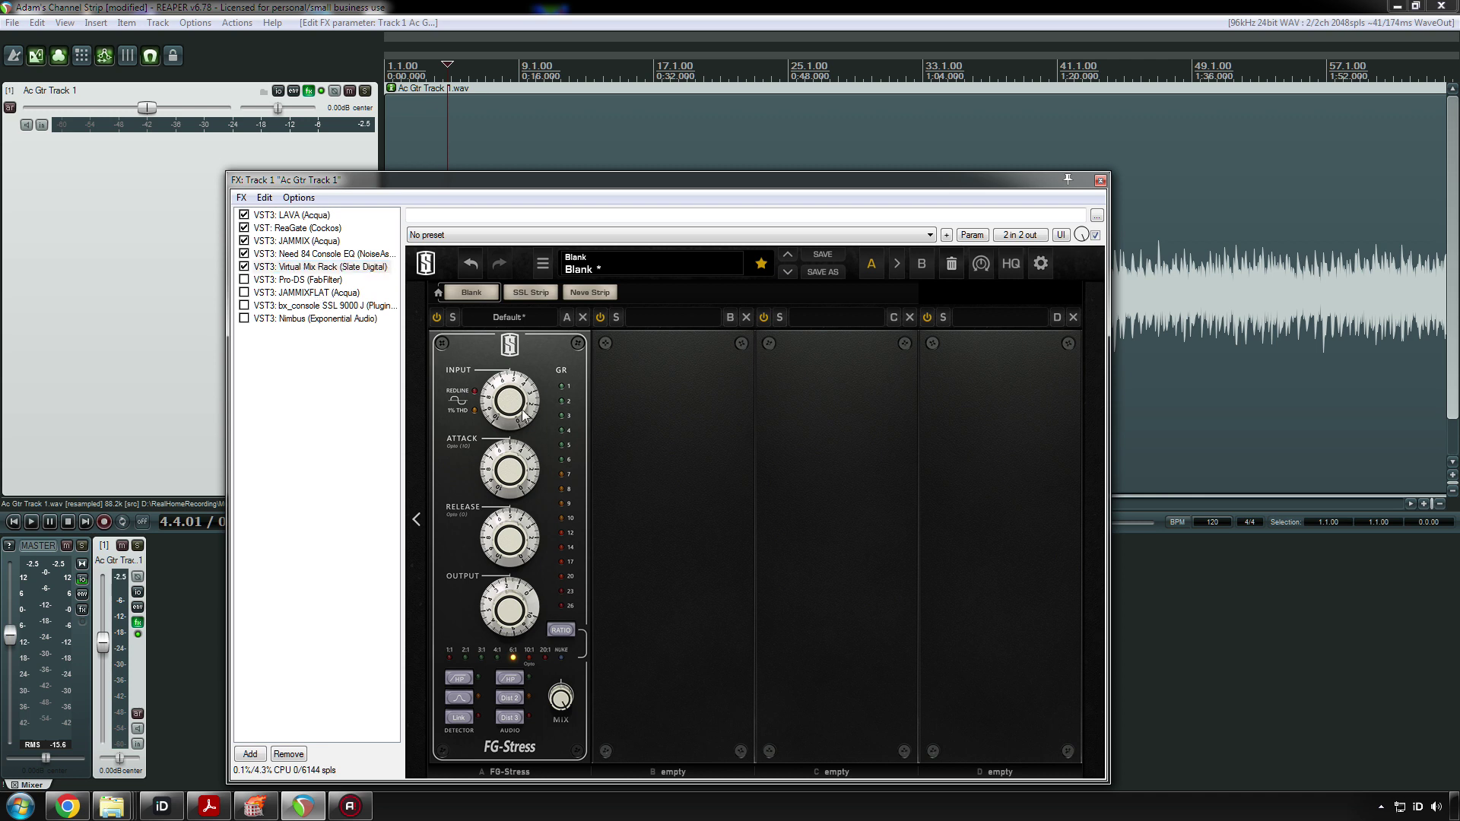
pyautogui.moveTo(514, 403)
pyautogui.press('space')
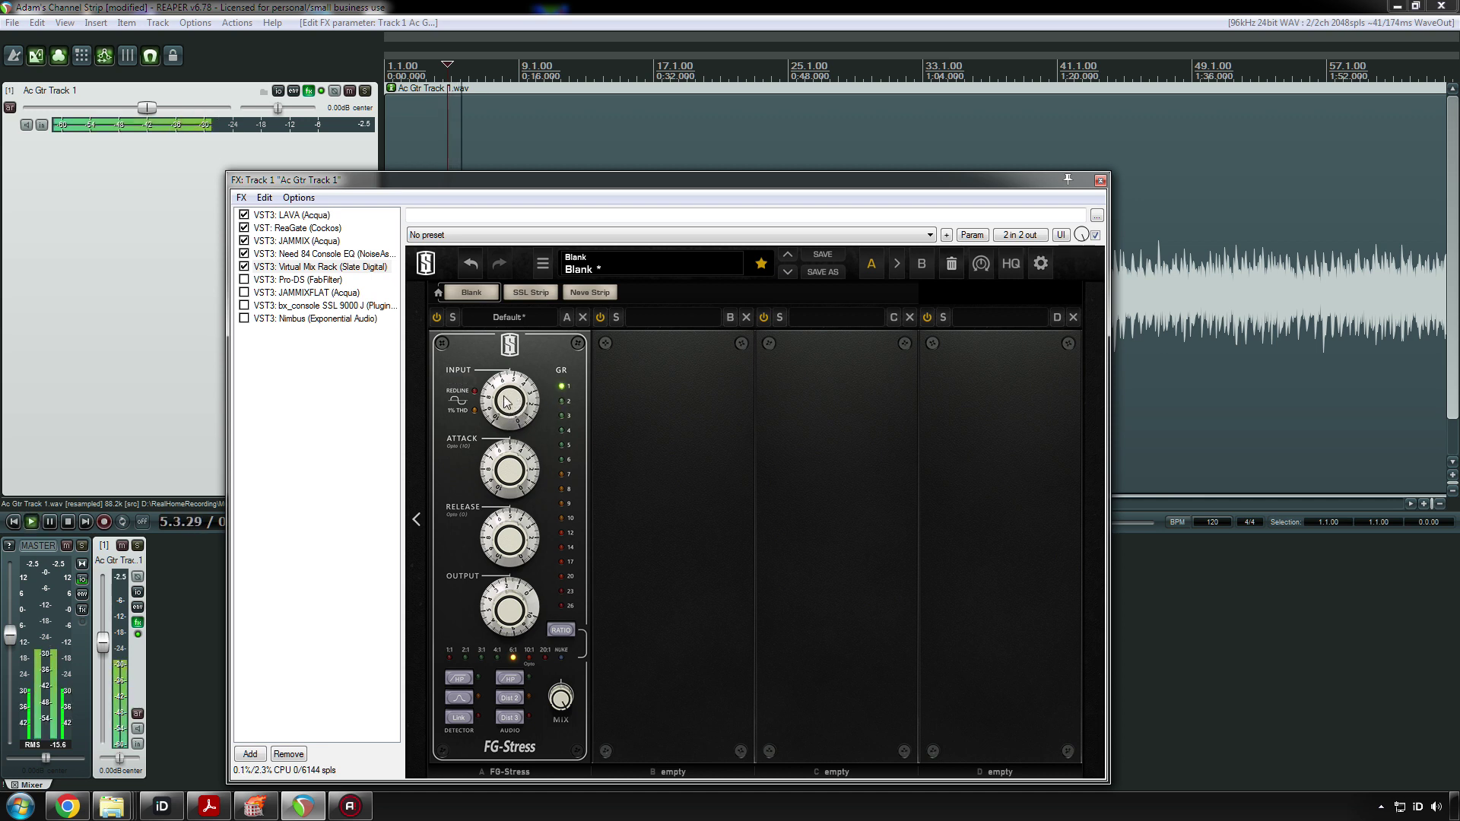
pyautogui.moveTo(508, 401); pyautogui.dragTo(510, 406)
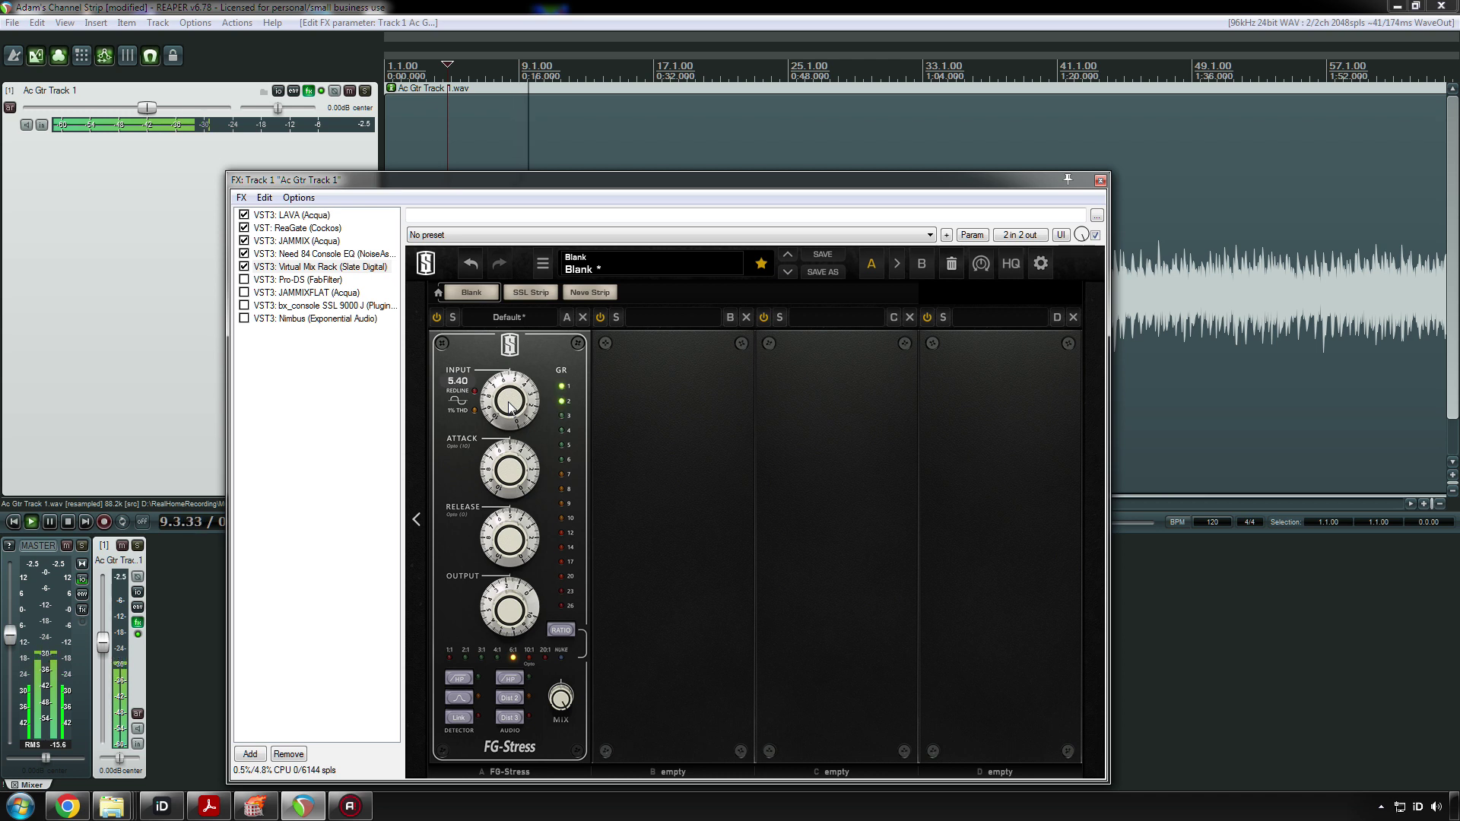
pyautogui.moveTo(510, 407); pyautogui.dragTo(514, 403)
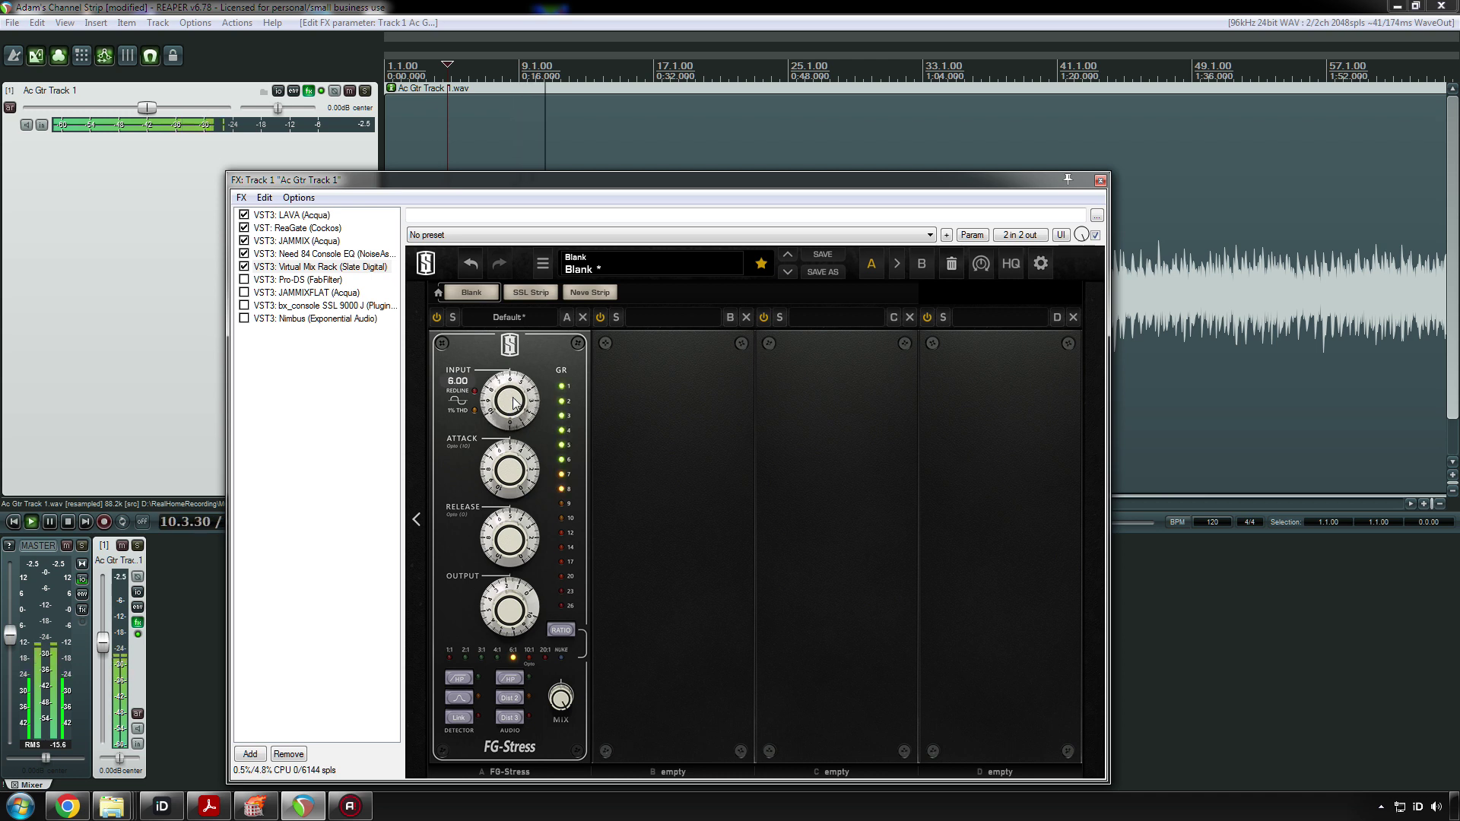
pyautogui.press('space')
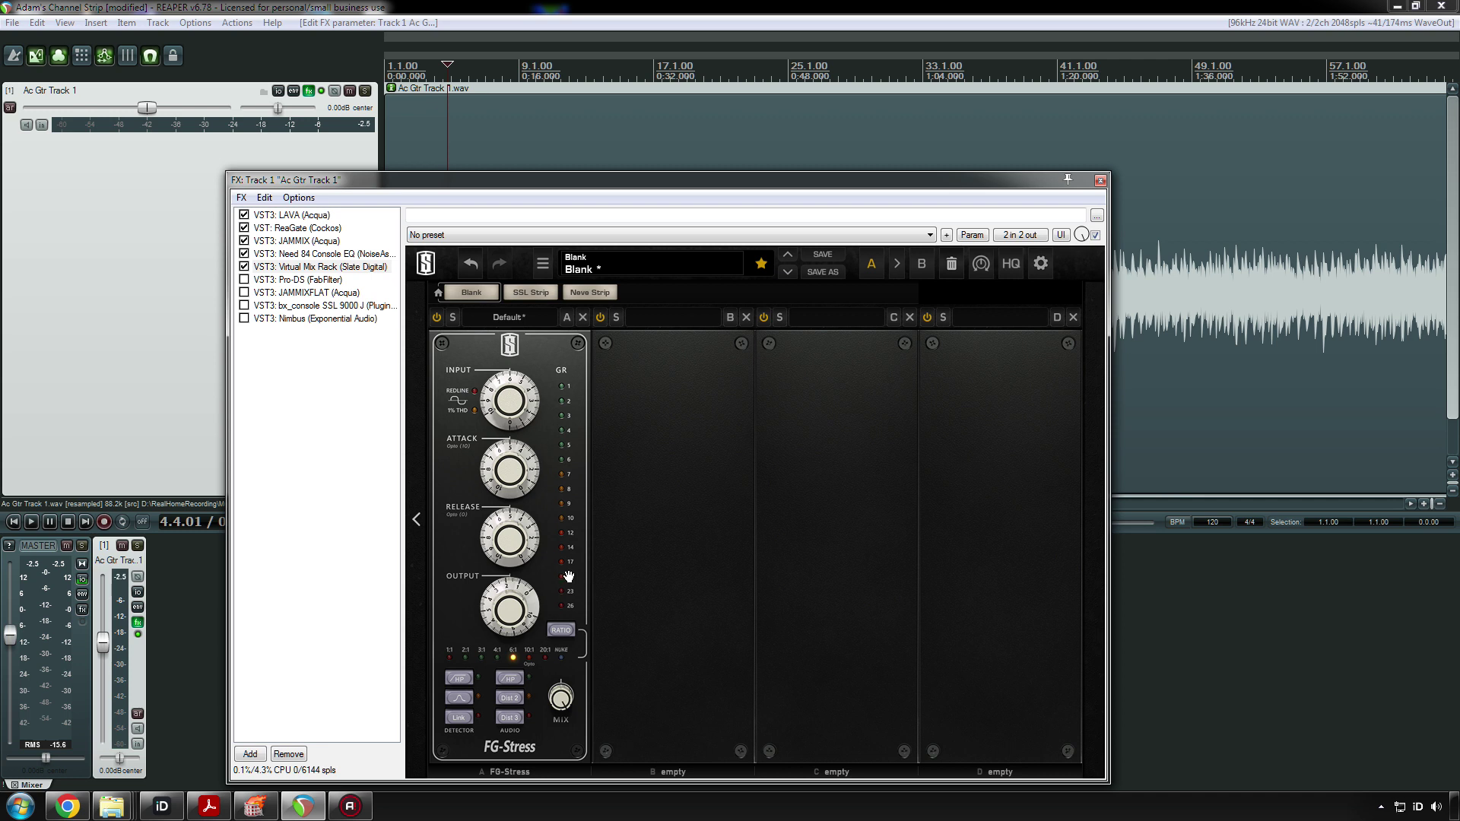
# - Set the FG-Stress ratio to 4:1 and settle the input at 6.00 during playback
pyautogui.click(498, 654)
pyautogui.moveTo(516, 409); pyautogui.dragTo(518, 409)
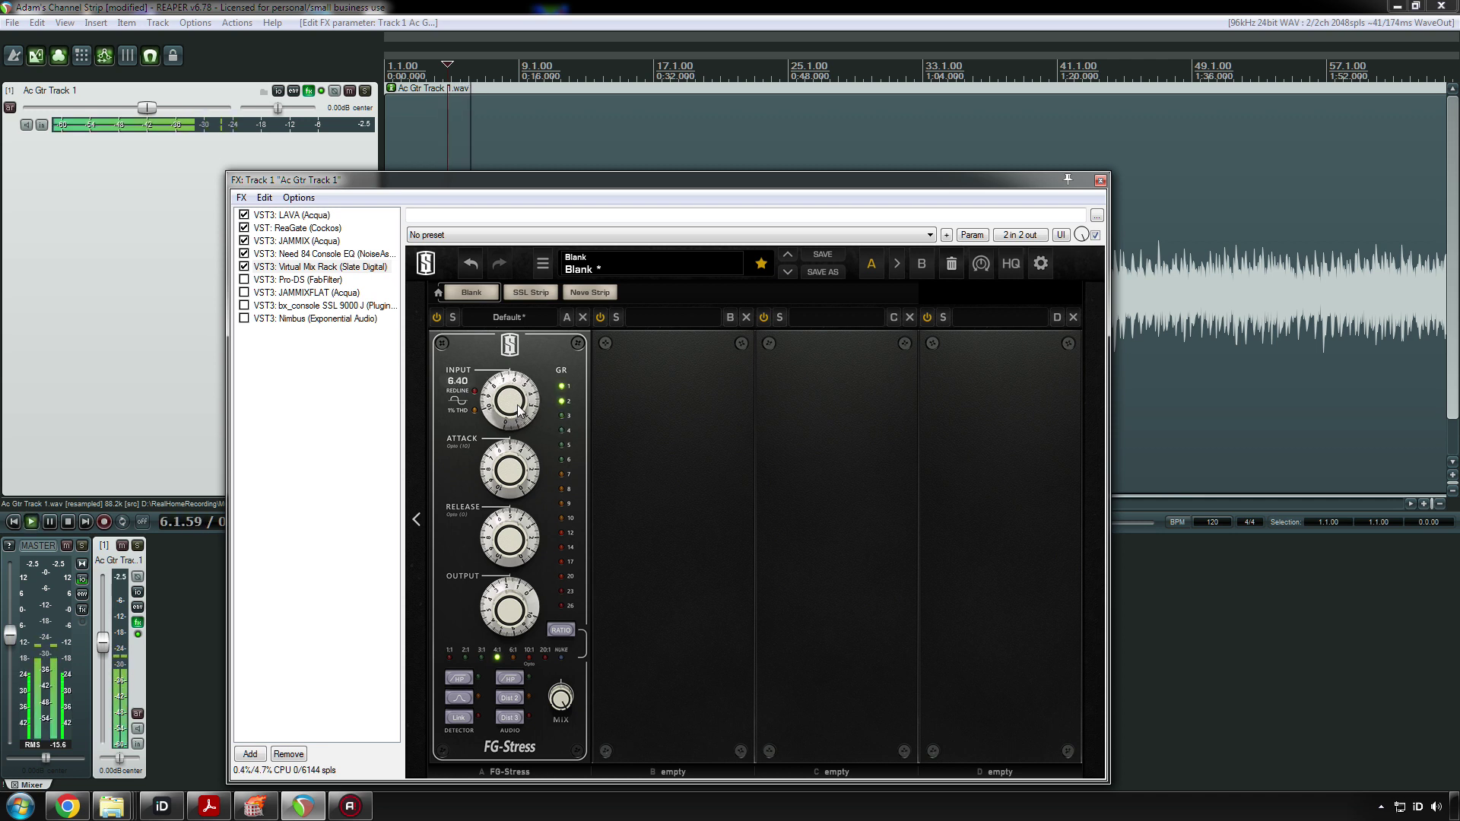
pyautogui.moveTo(520, 409); pyautogui.dragTo(520, 412)
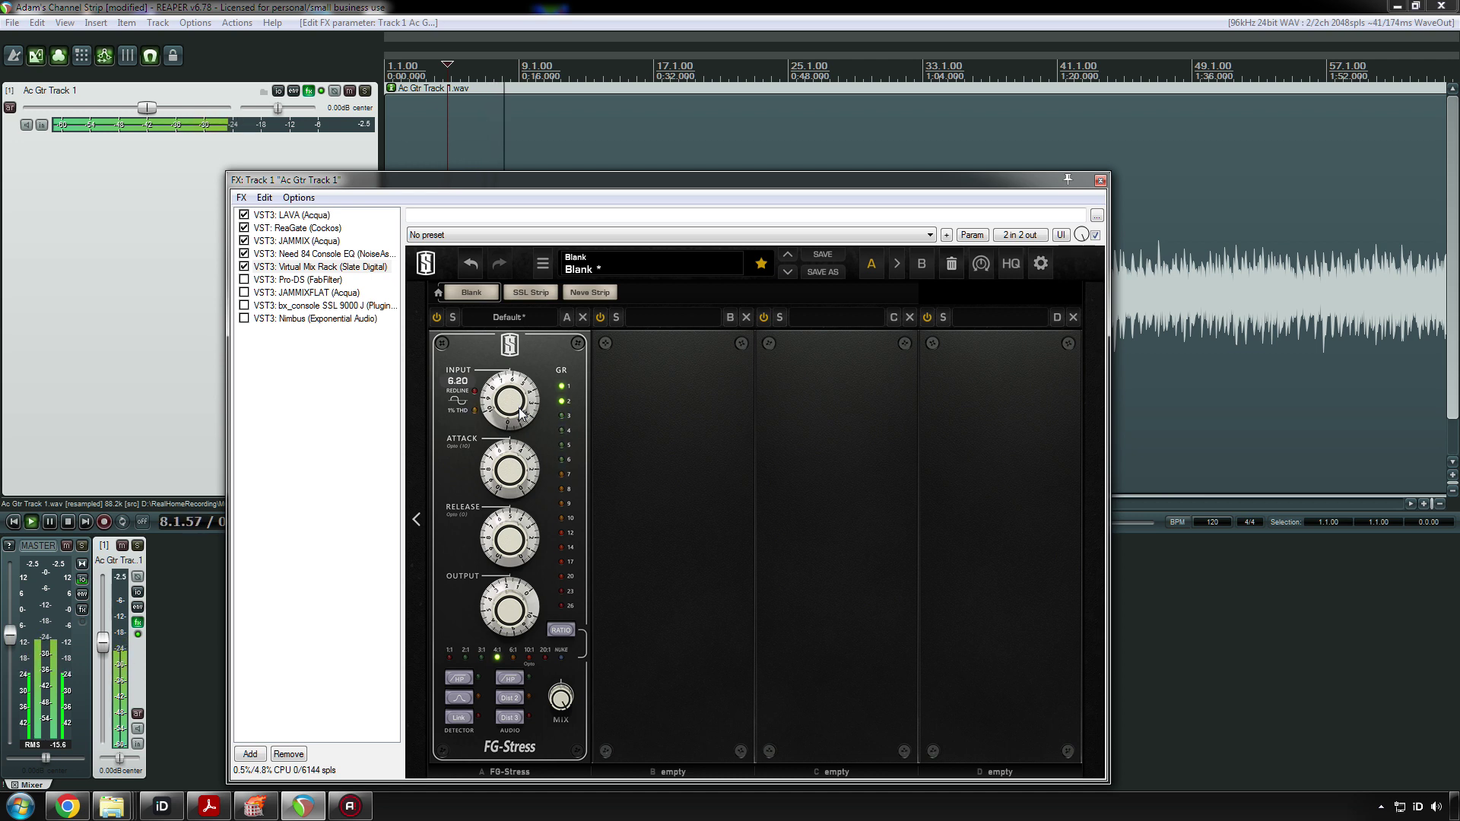
pyautogui.moveTo(520, 411); pyautogui.dragTo(521, 413)
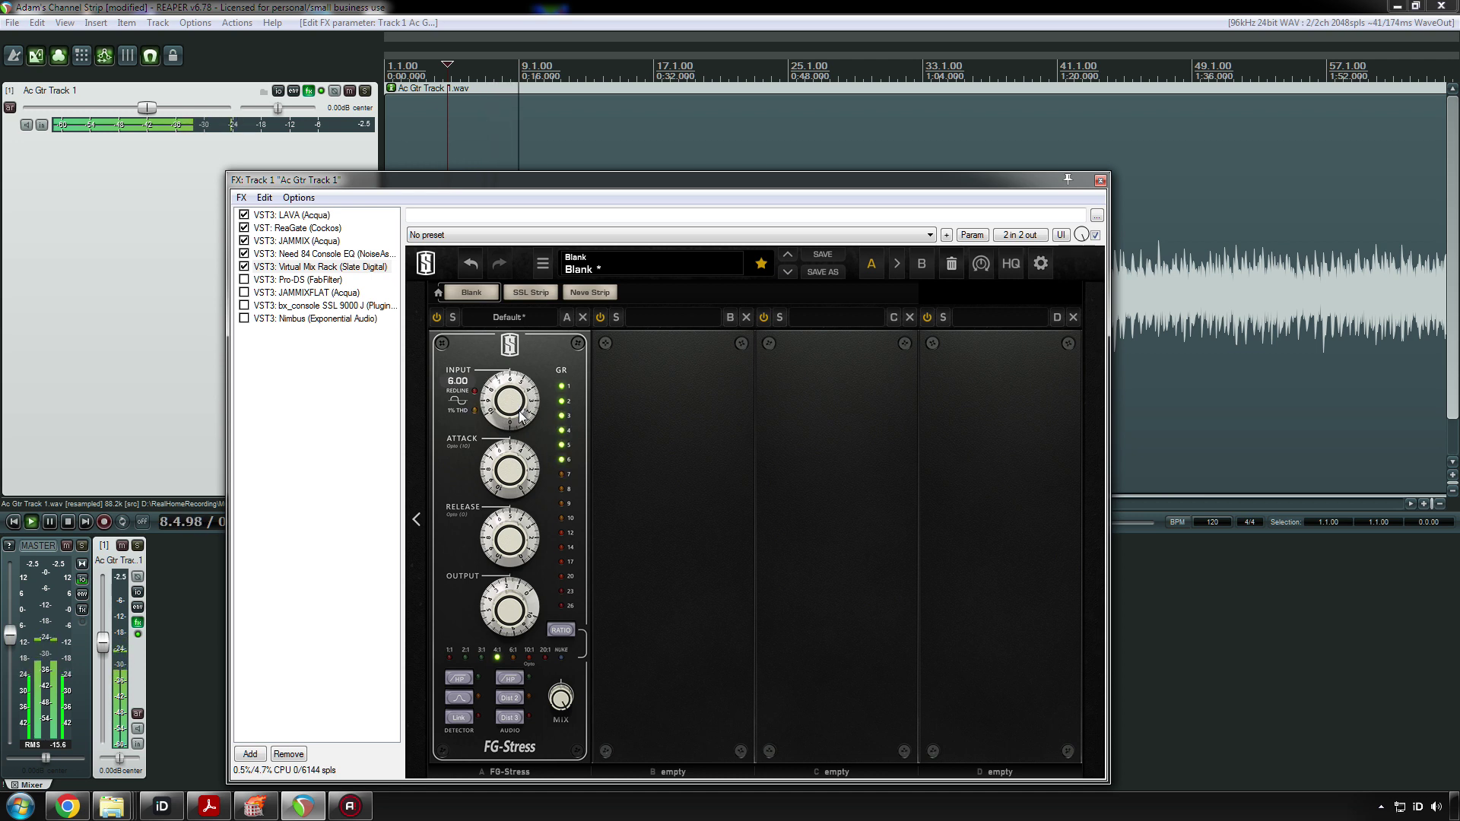
# - Set the FG-Stress input to 5.50 and the output to 4.80, and stop playback
pyautogui.moveTo(517, 582); pyautogui.dragTo(522, 565)
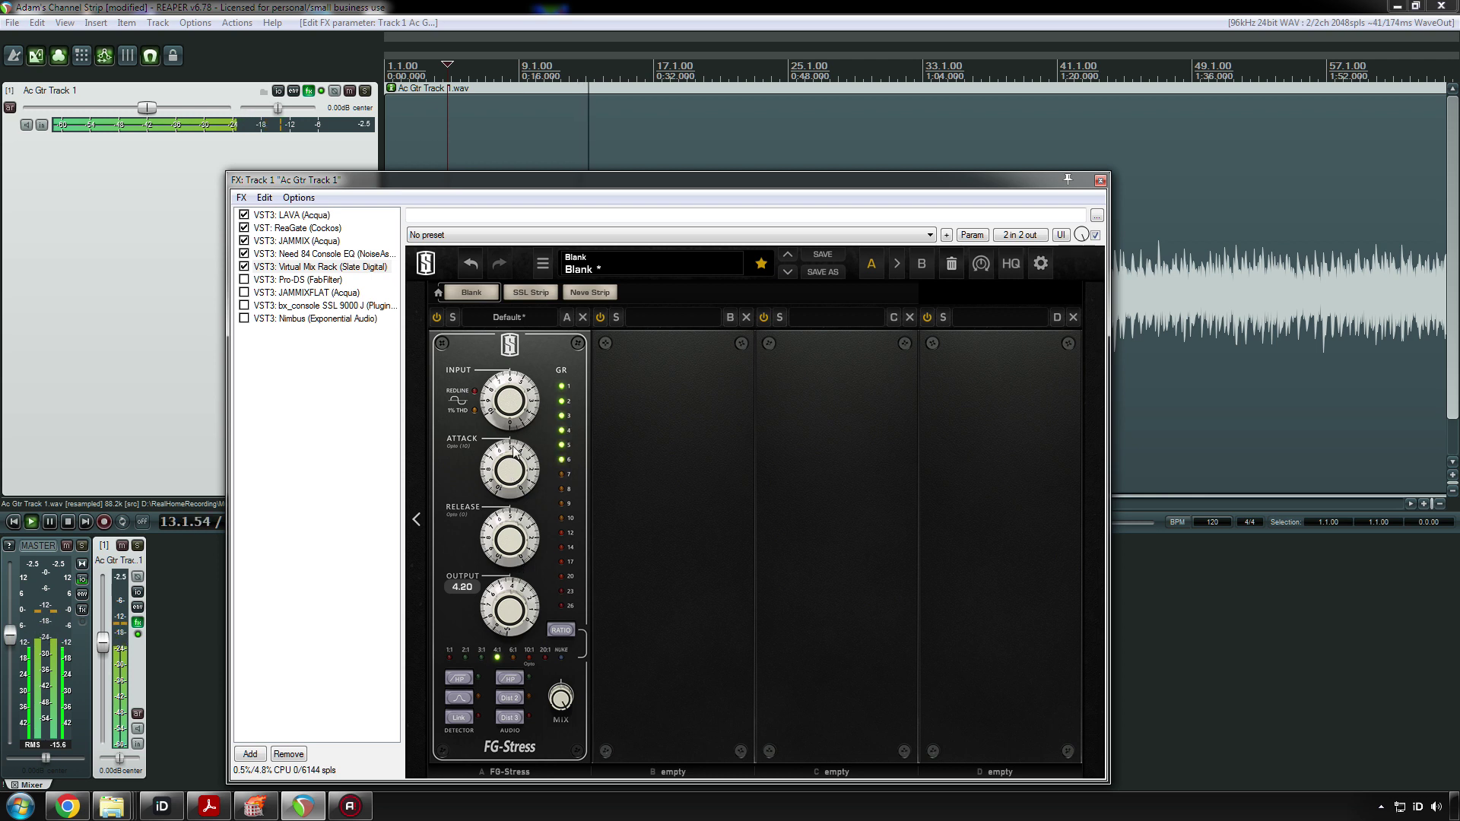
pyautogui.moveTo(507, 412)
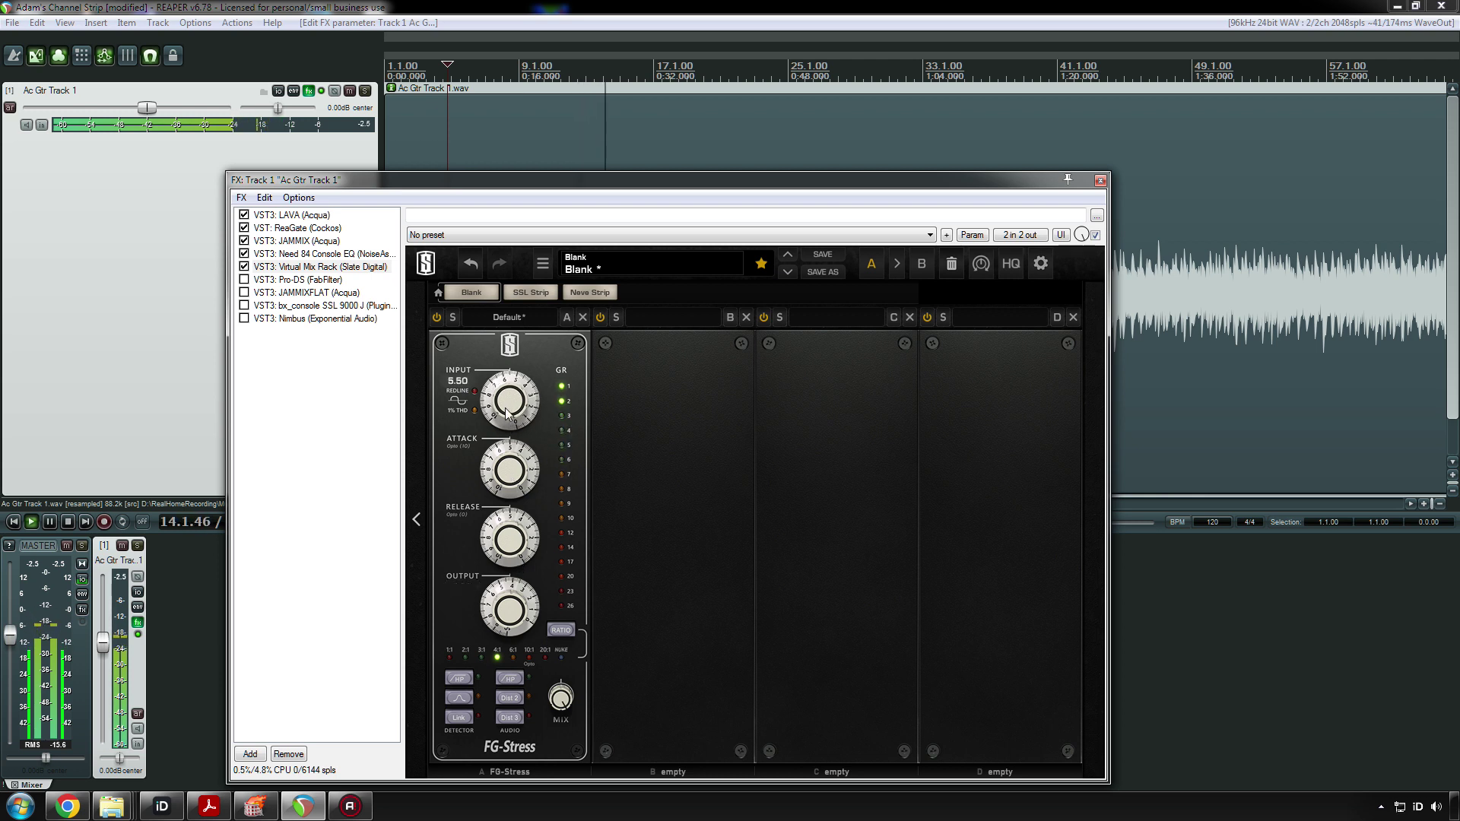
pyautogui.moveTo(527, 605); pyautogui.dragTo(527, 599)
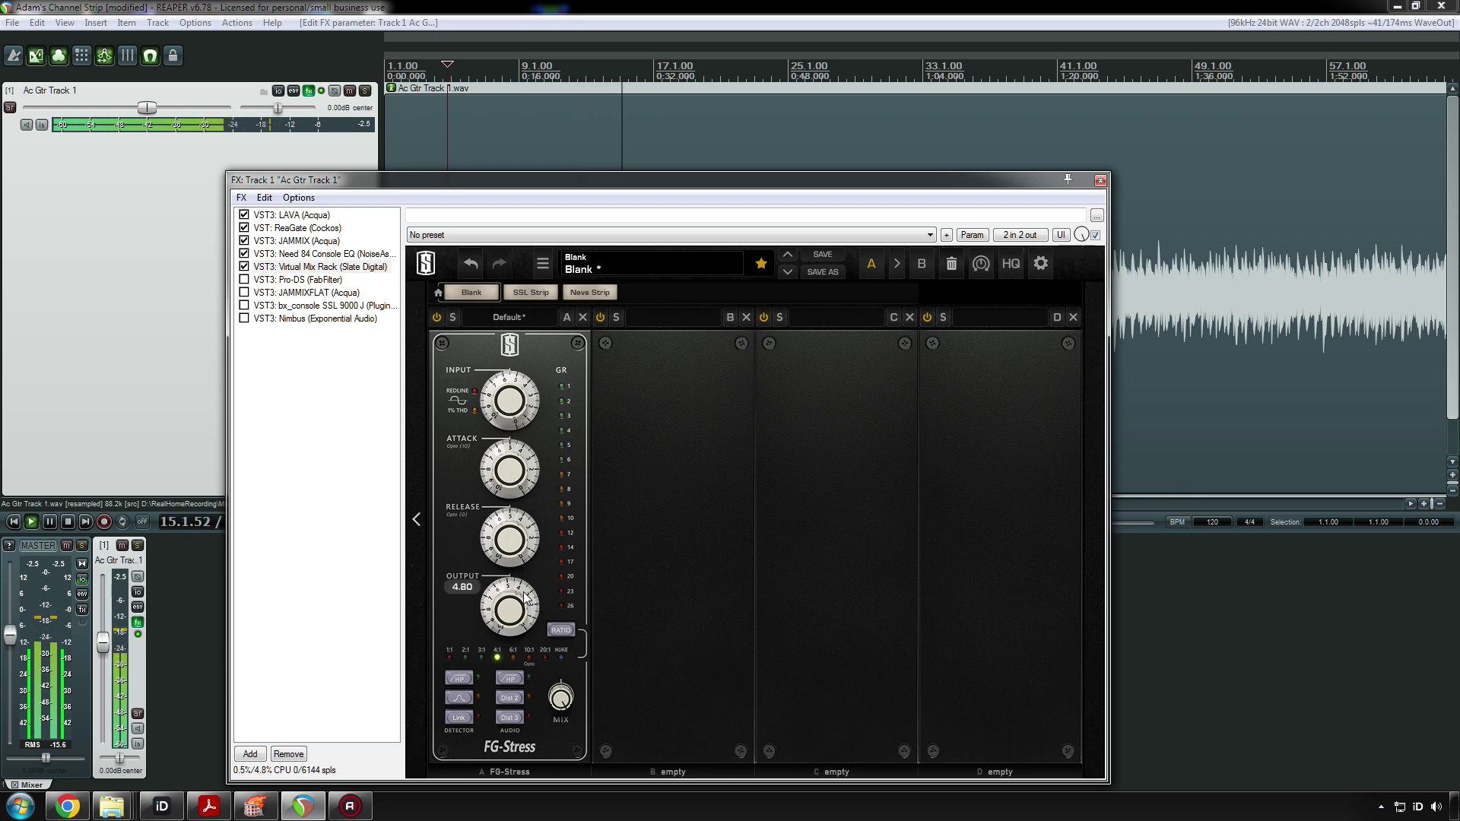
pyautogui.press('space')
# - Replay the track and compare the sound with the Virtual Mix Rack bypassed and enabled
pyautogui.moveTo(515, 408)
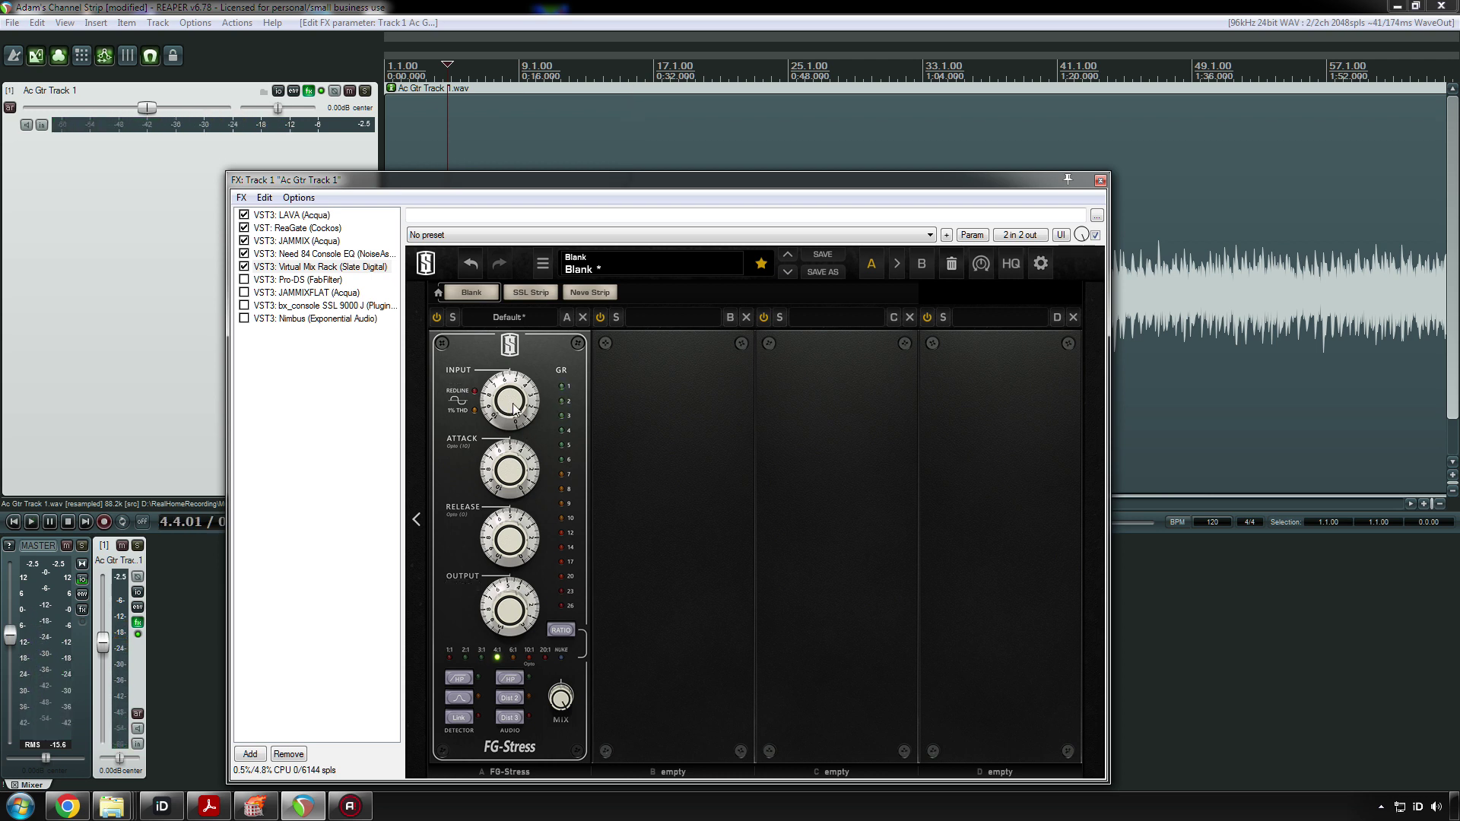
pyautogui.moveTo(514, 408)
pyautogui.mouseDown()
pyautogui.moveTo(511, 393)
pyautogui.moveTo(520, 404)
pyautogui.mouseUp()
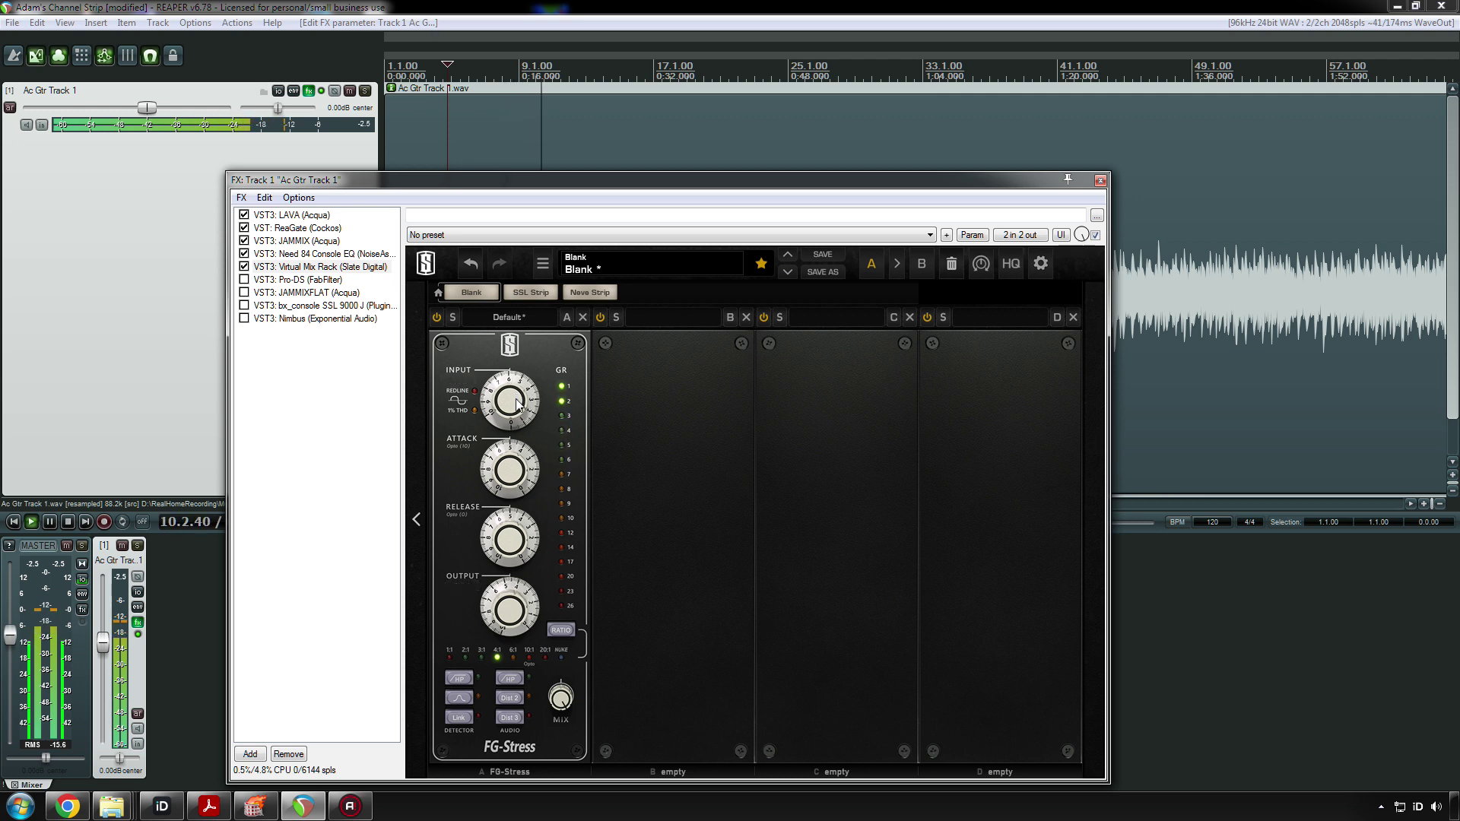
pyautogui.click(244, 267)
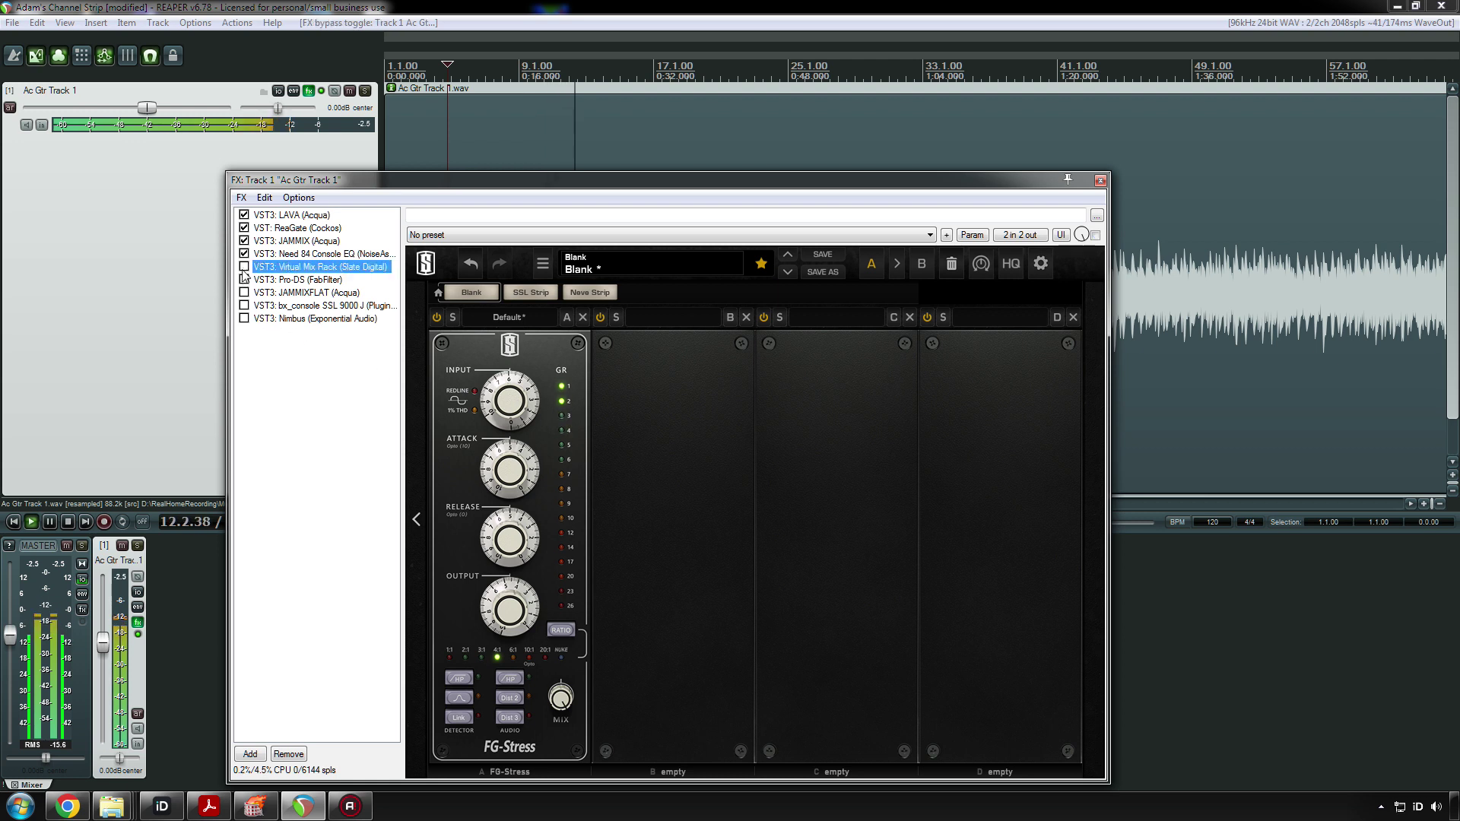
pyautogui.click(244, 267)
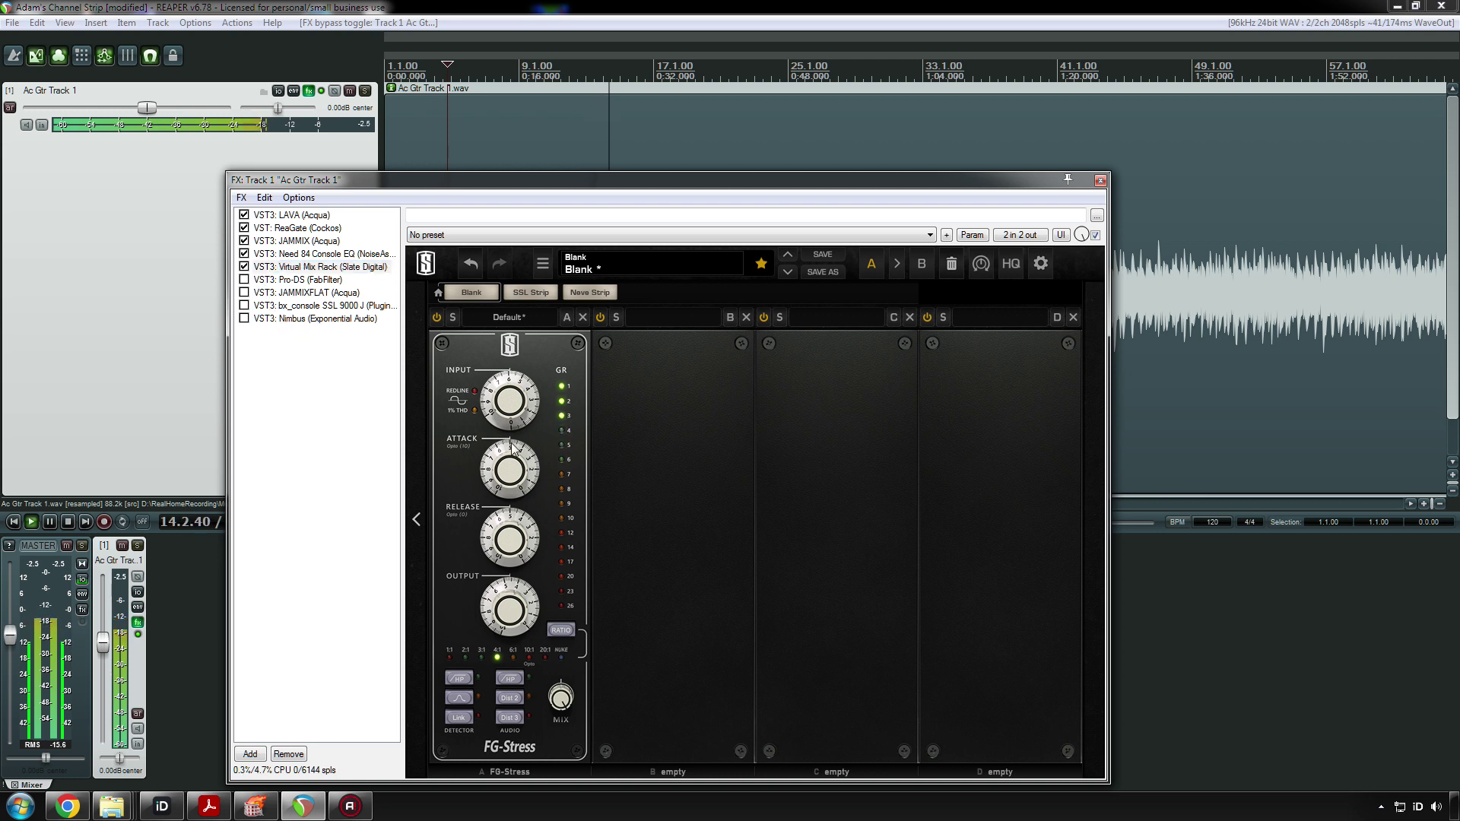
pyautogui.press('space')
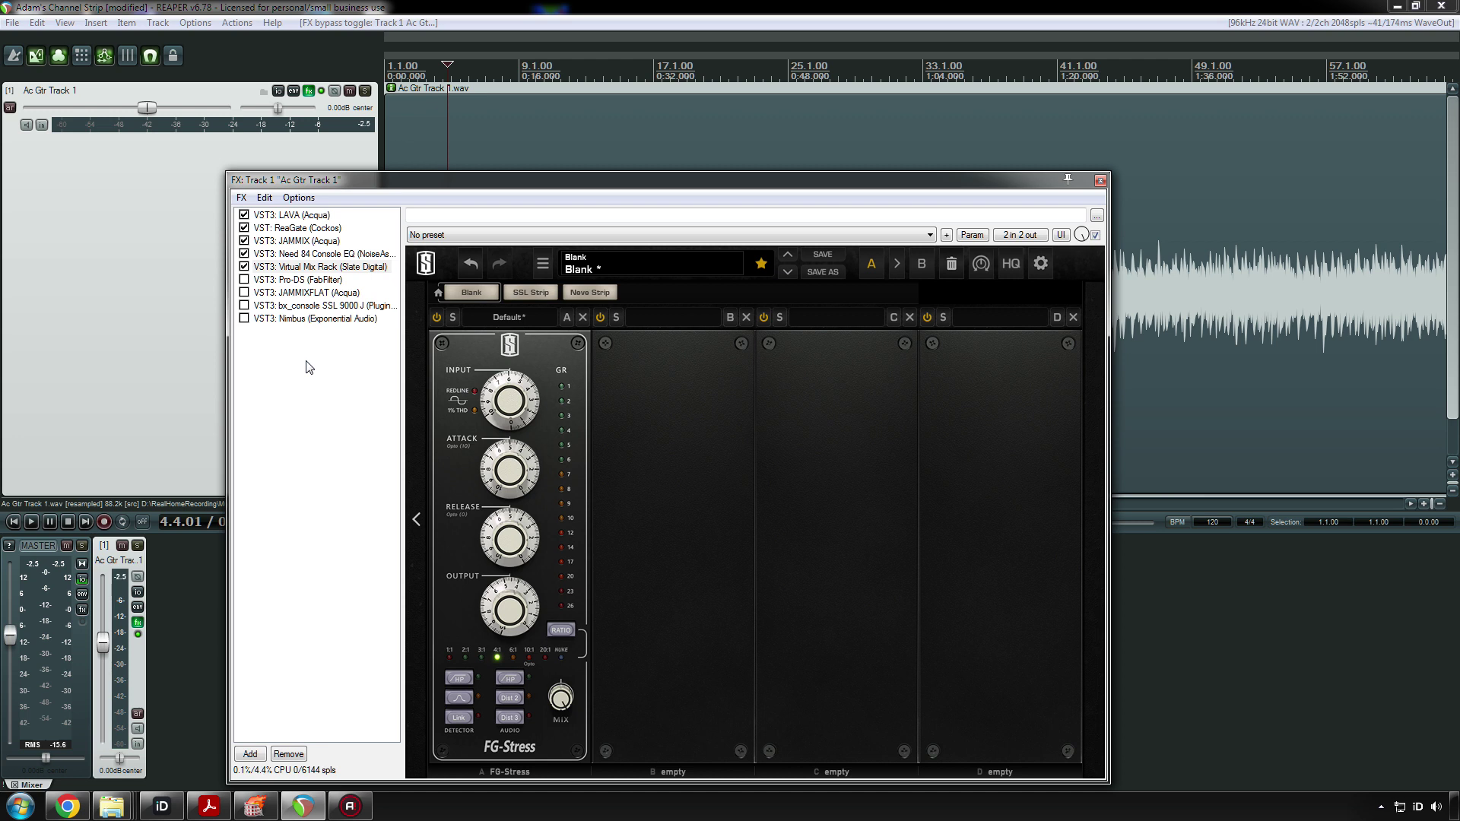
# - Repeat the Virtual Mix Rack bypass comparison during playback and fine-tune the FG-Stress input to 5.30
pyautogui.press('space')
pyautogui.press('space')
pyautogui.moveTo(479, 391)
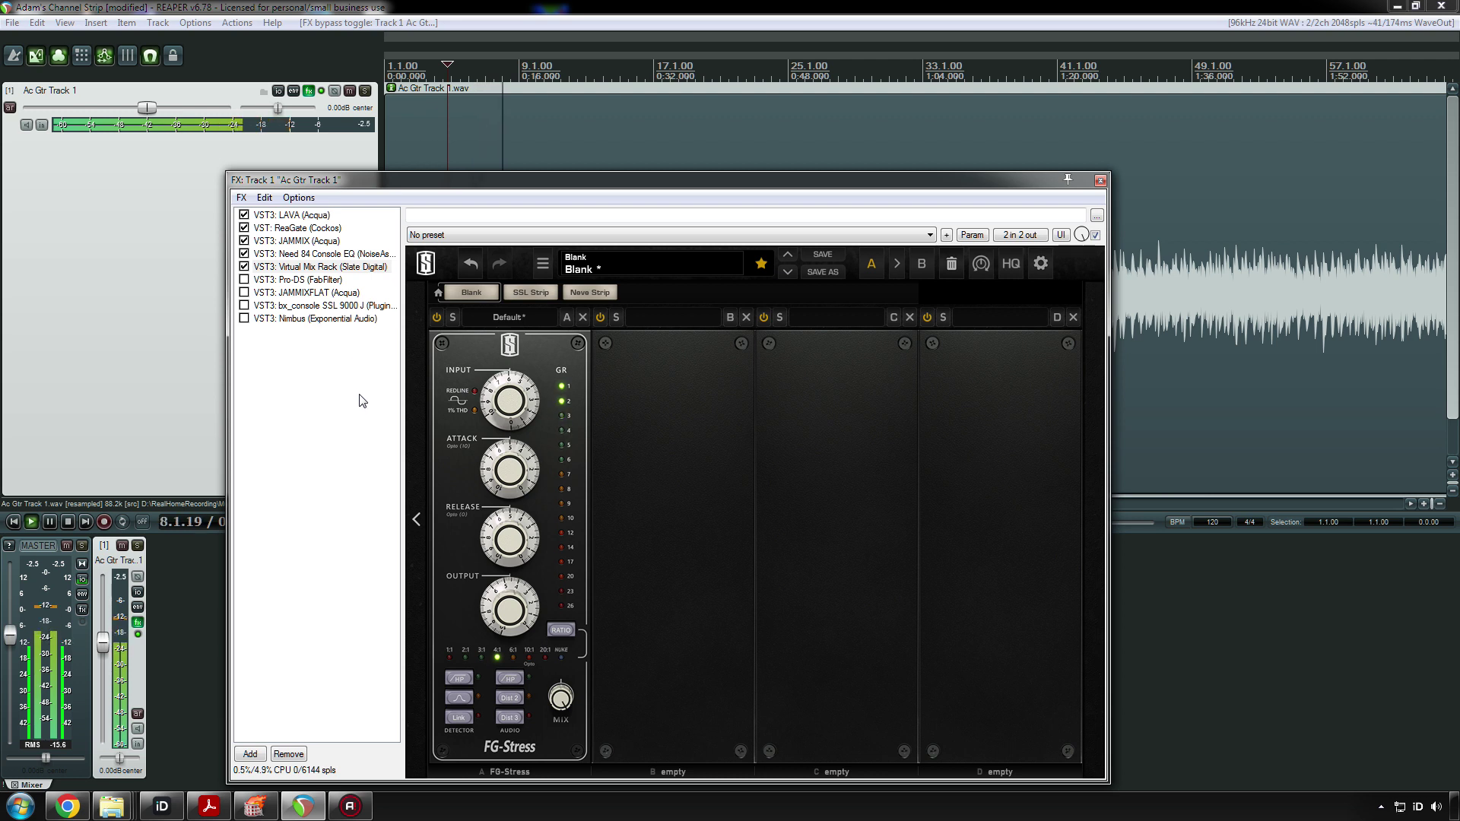
pyautogui.click(244, 267)
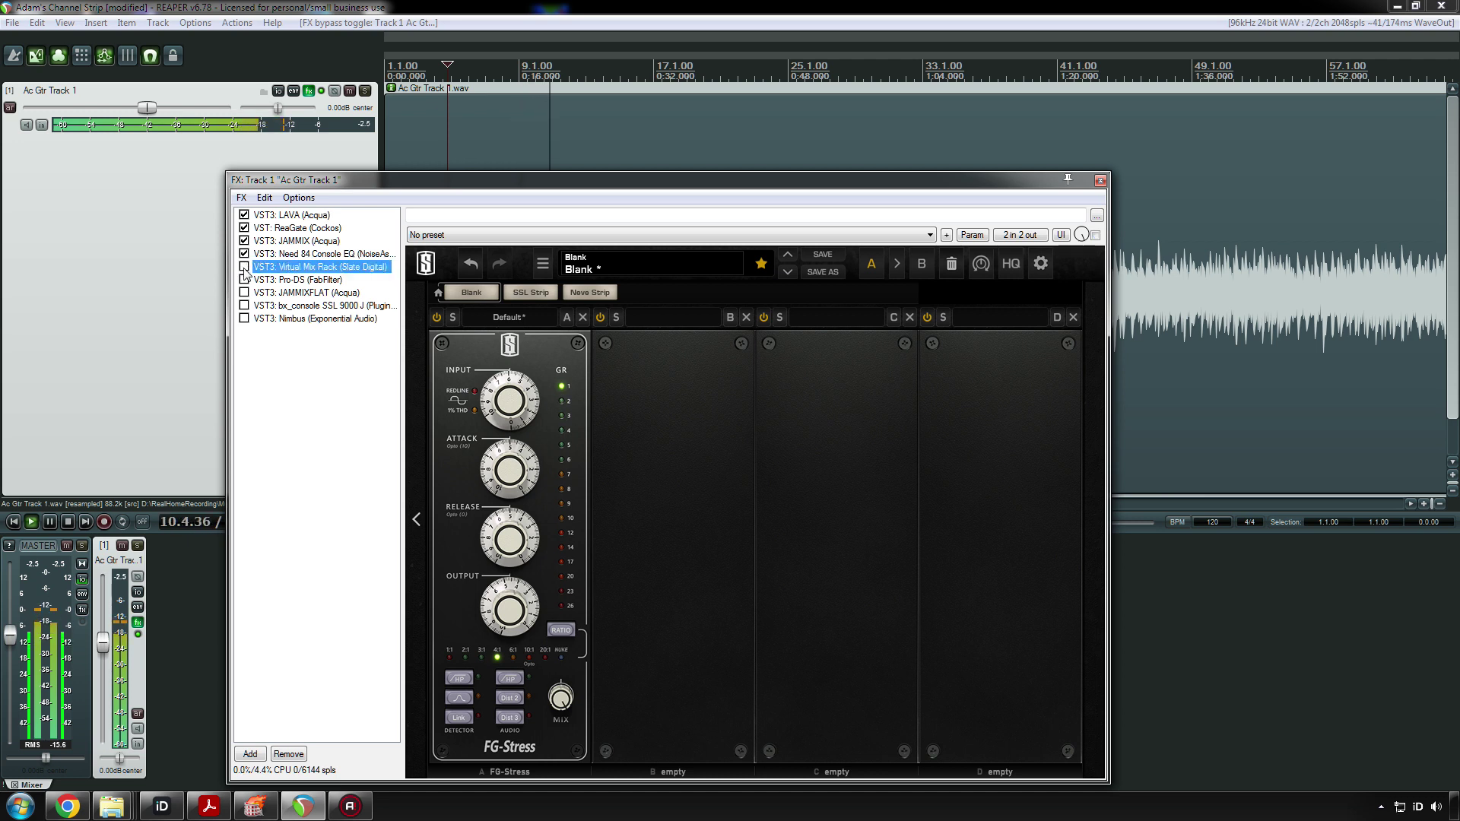
pyautogui.click(244, 267)
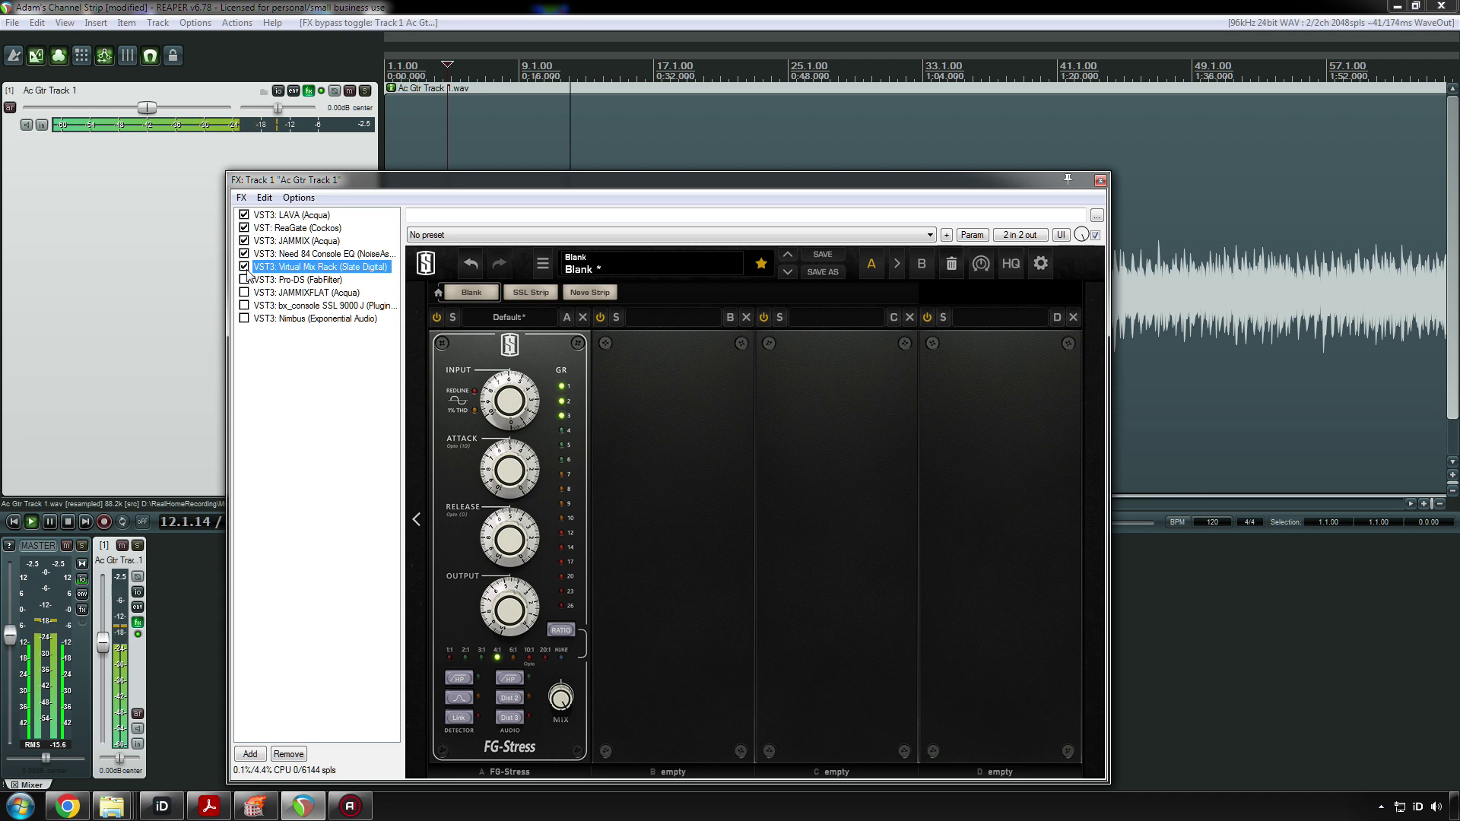
pyautogui.click(490, 403)
pyautogui.moveTo(490, 403); pyautogui.dragTo(507, 411)
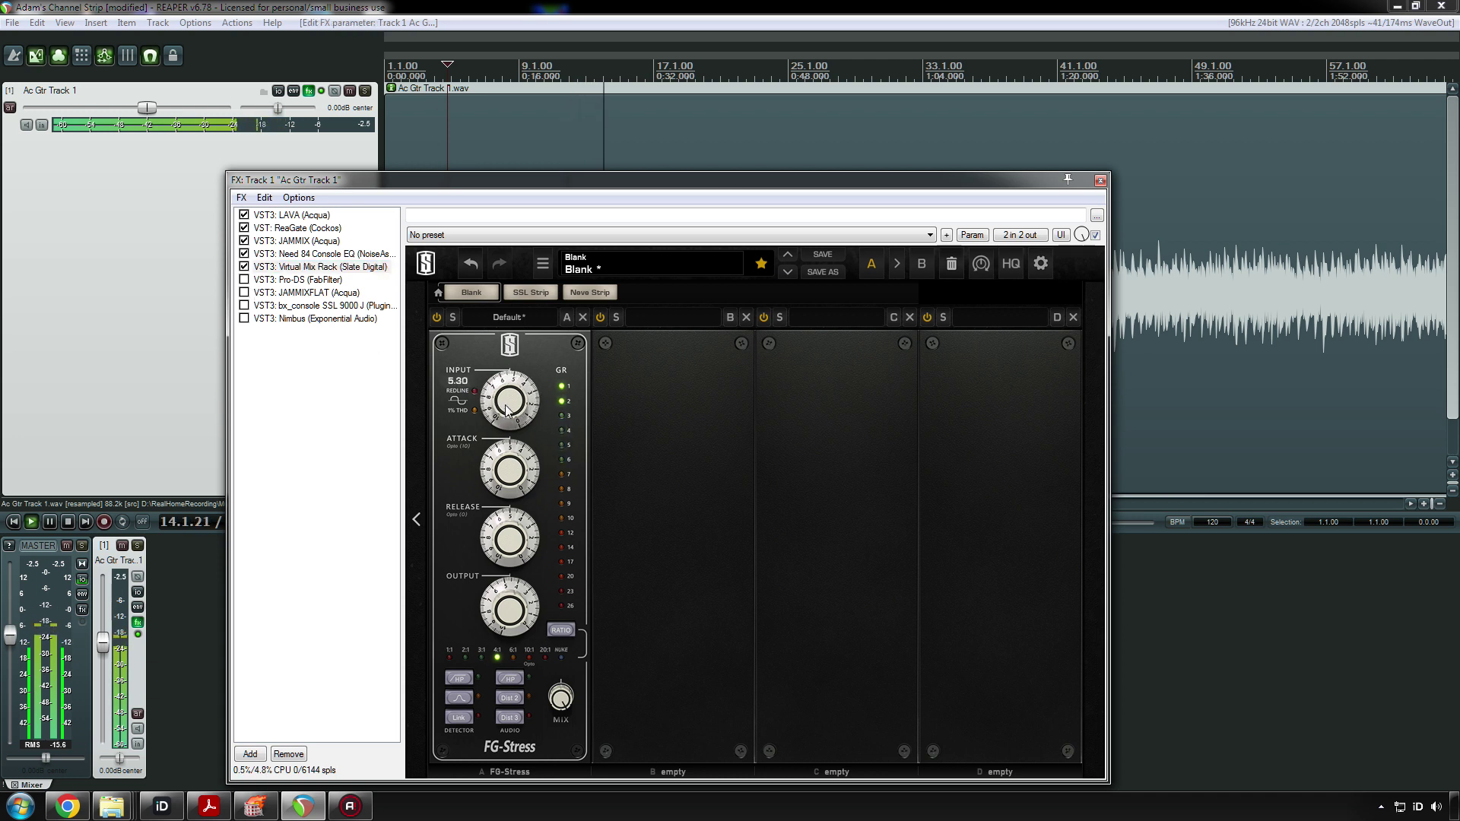
pyautogui.moveTo(515, 403)
pyautogui.press('space')
# - Find the guitar's loudest passage in the waveform, place the edit cursor near bar 75, and keep the effects window clear of it
pyautogui.moveTo(574, 180); pyautogui.dragTo(661, 500)
pyautogui.scroll(-5, 755, 333)
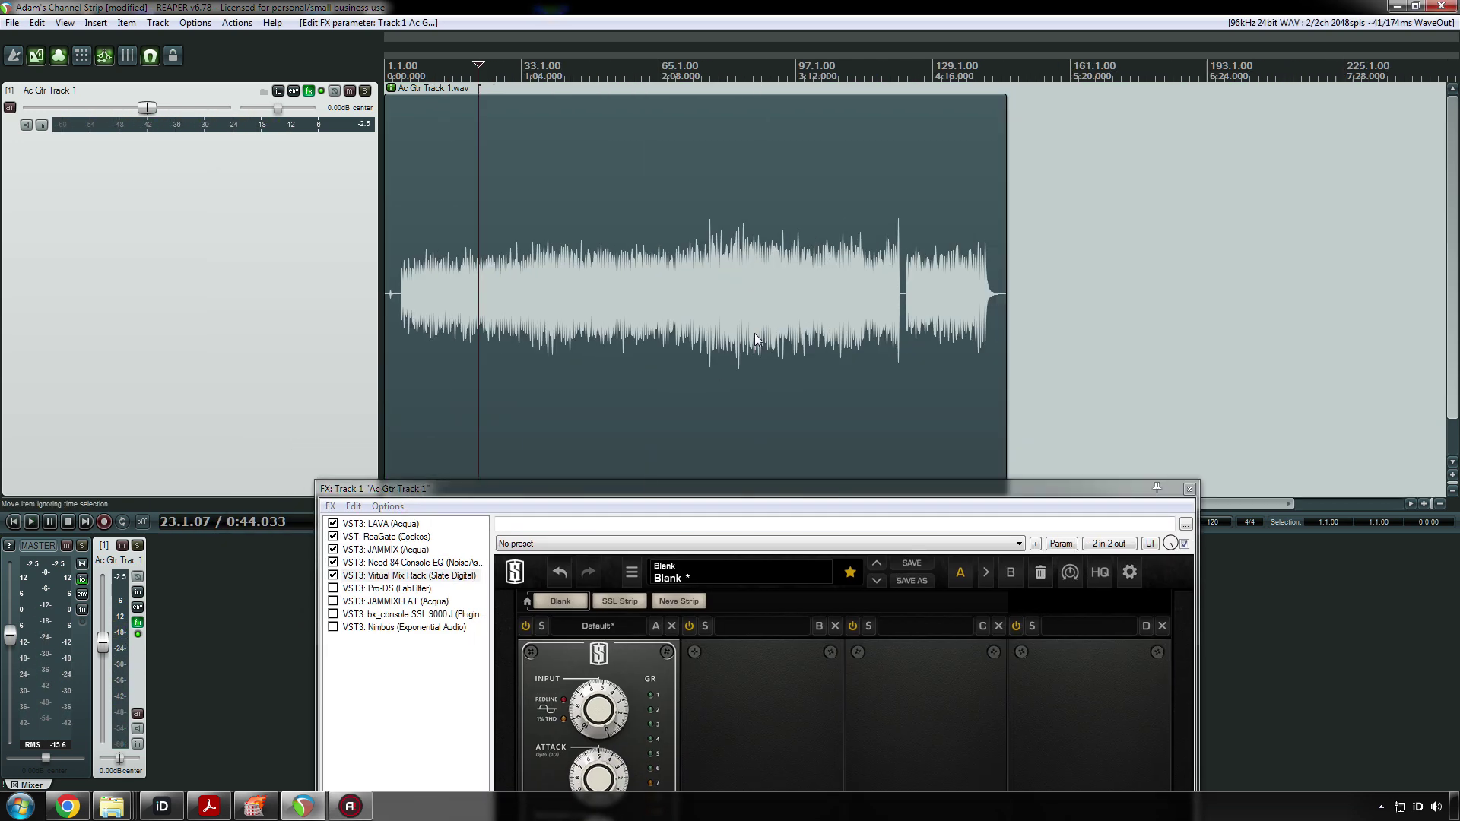
pyautogui.click(673, 306)
pyautogui.scroll(8, 675, 304)
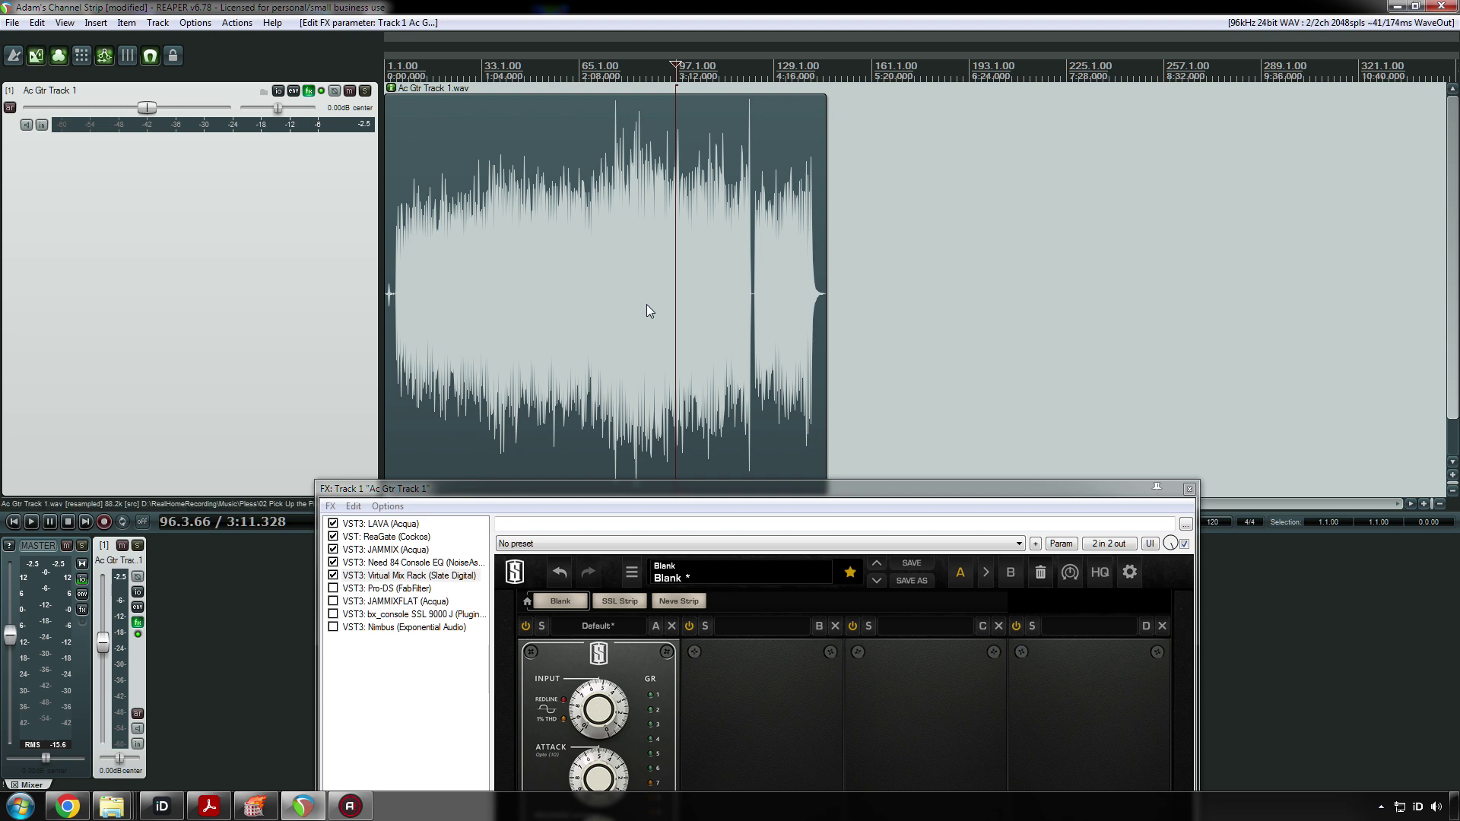
pyautogui.scroll(-1, 646, 304)
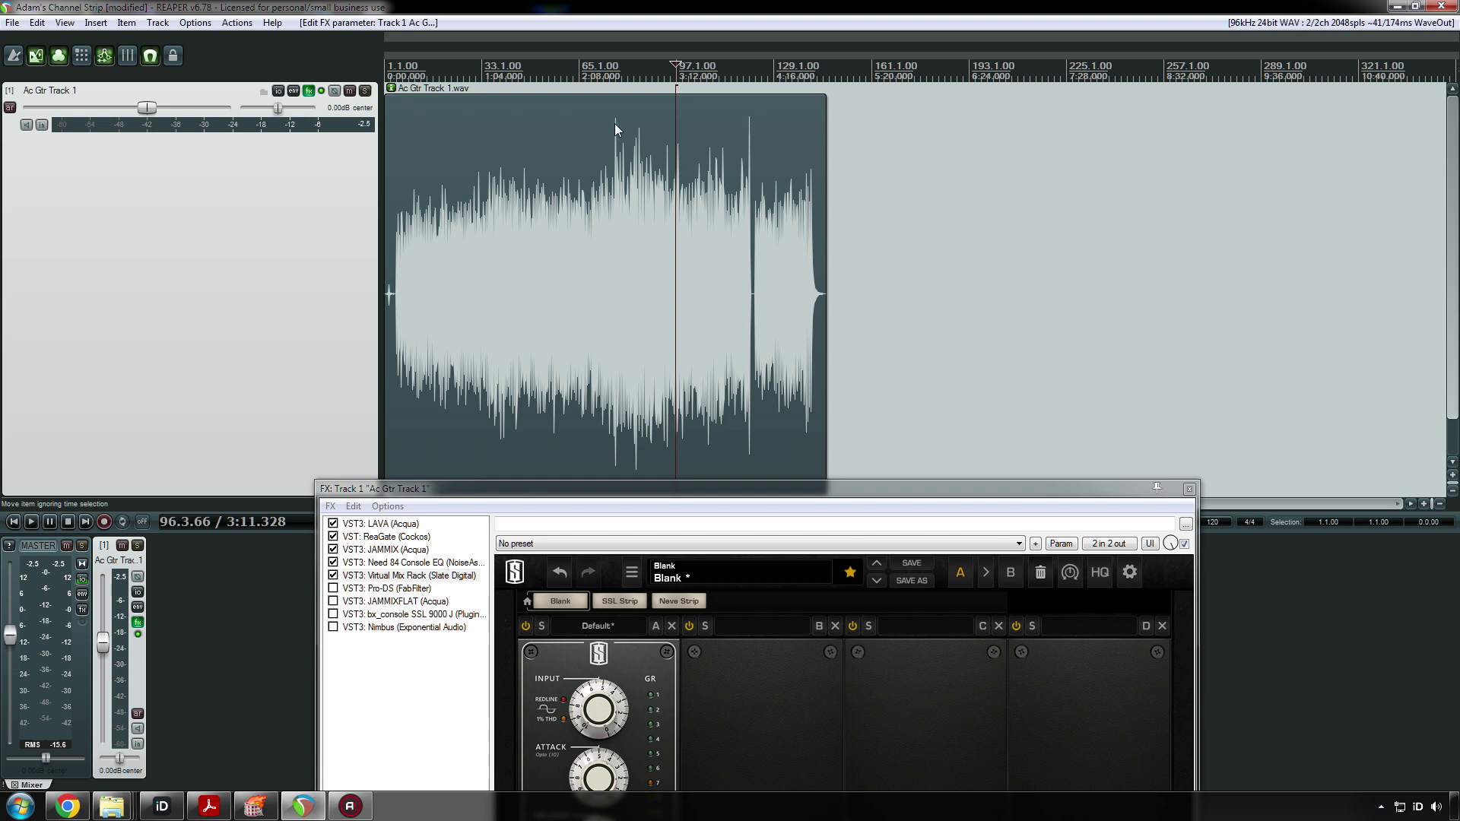
pyautogui.click(609, 194)
pyautogui.scroll(4, 608, 195)
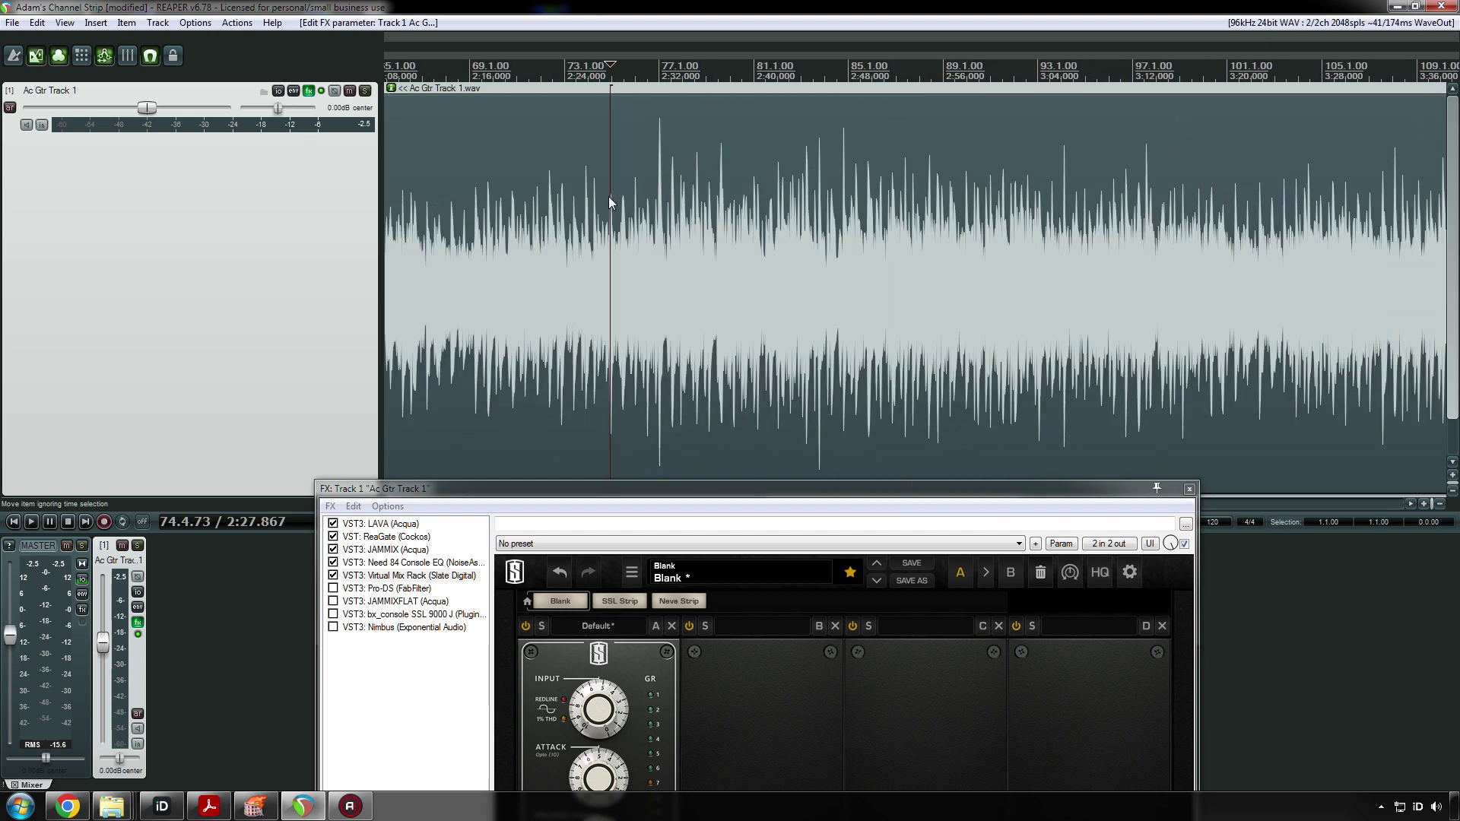
pyautogui.scroll(4, 608, 197)
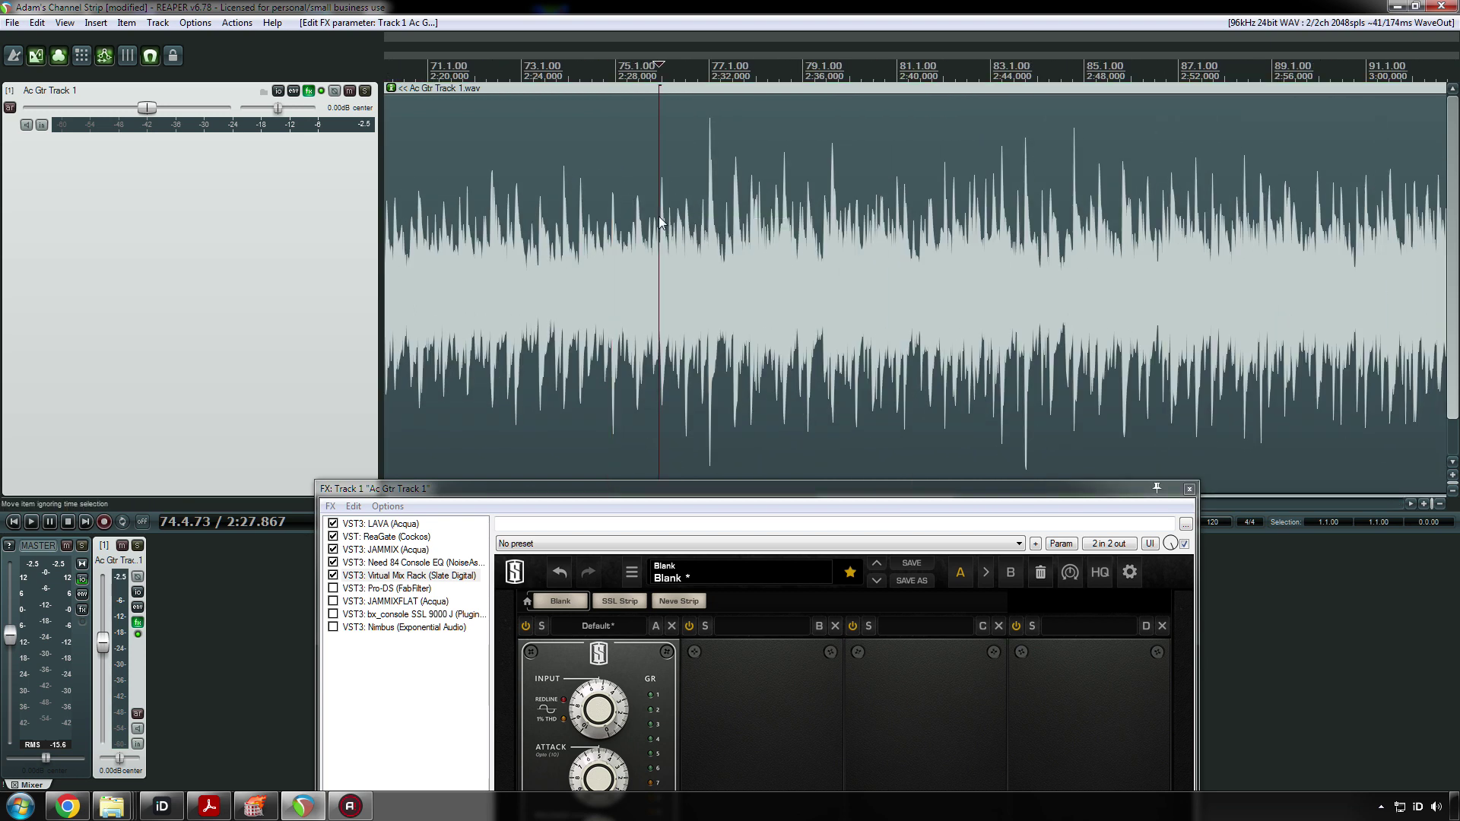
pyautogui.click(640, 220)
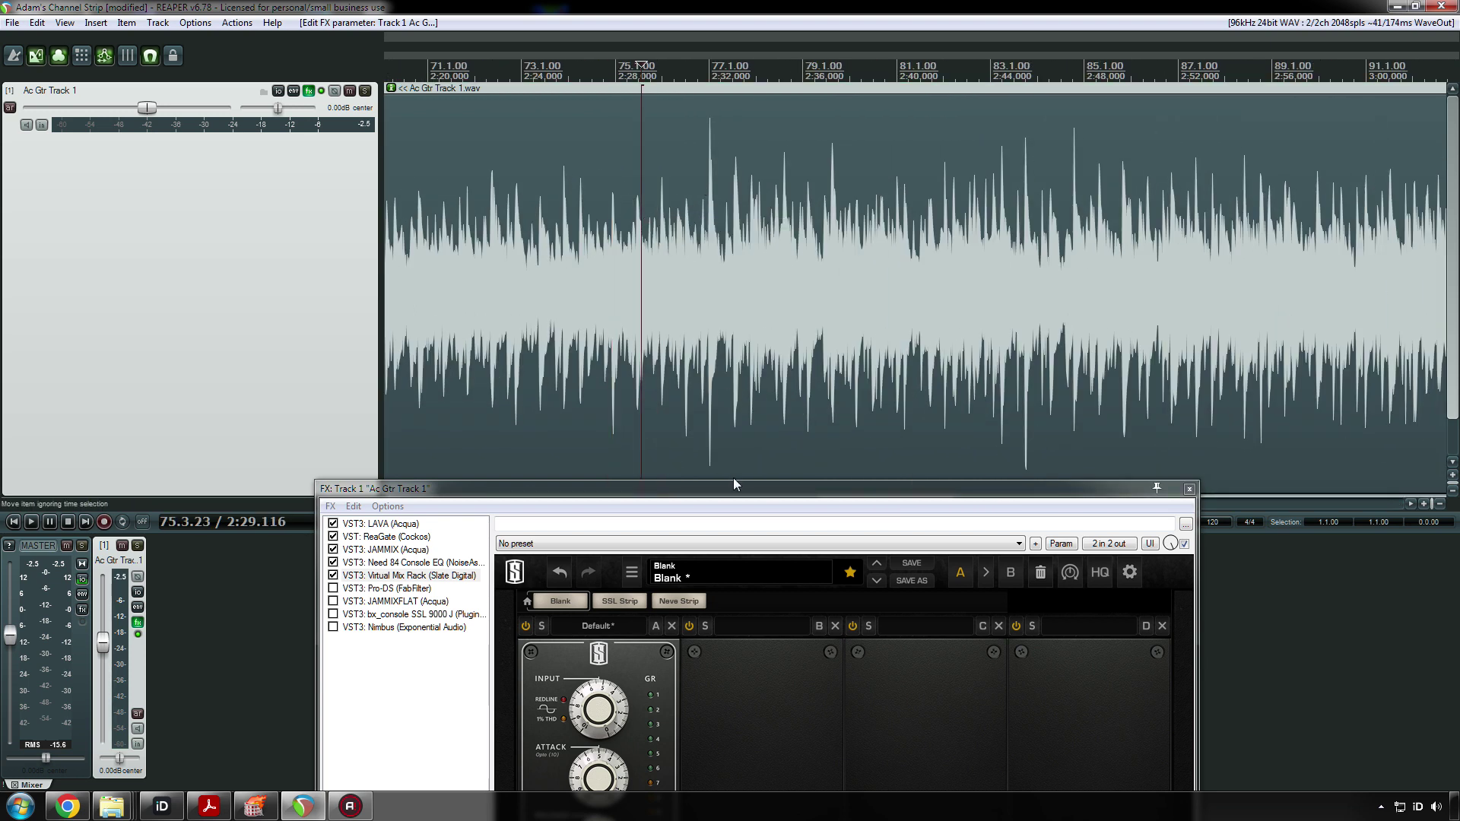
pyautogui.moveTo(733, 482); pyautogui.dragTo(1063, 229)
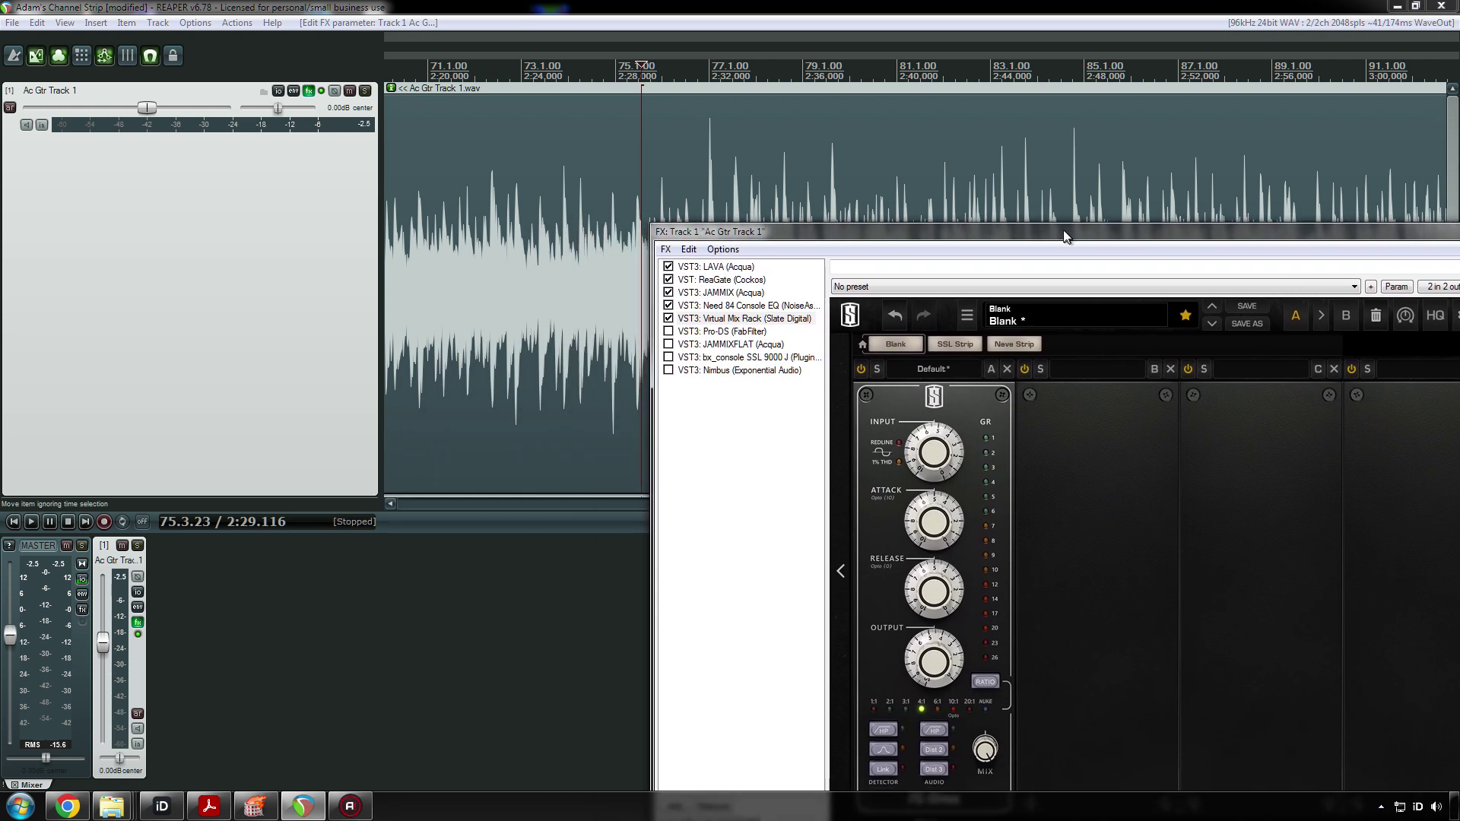
pyautogui.moveTo(923, 248); pyautogui.dragTo(774, 465)
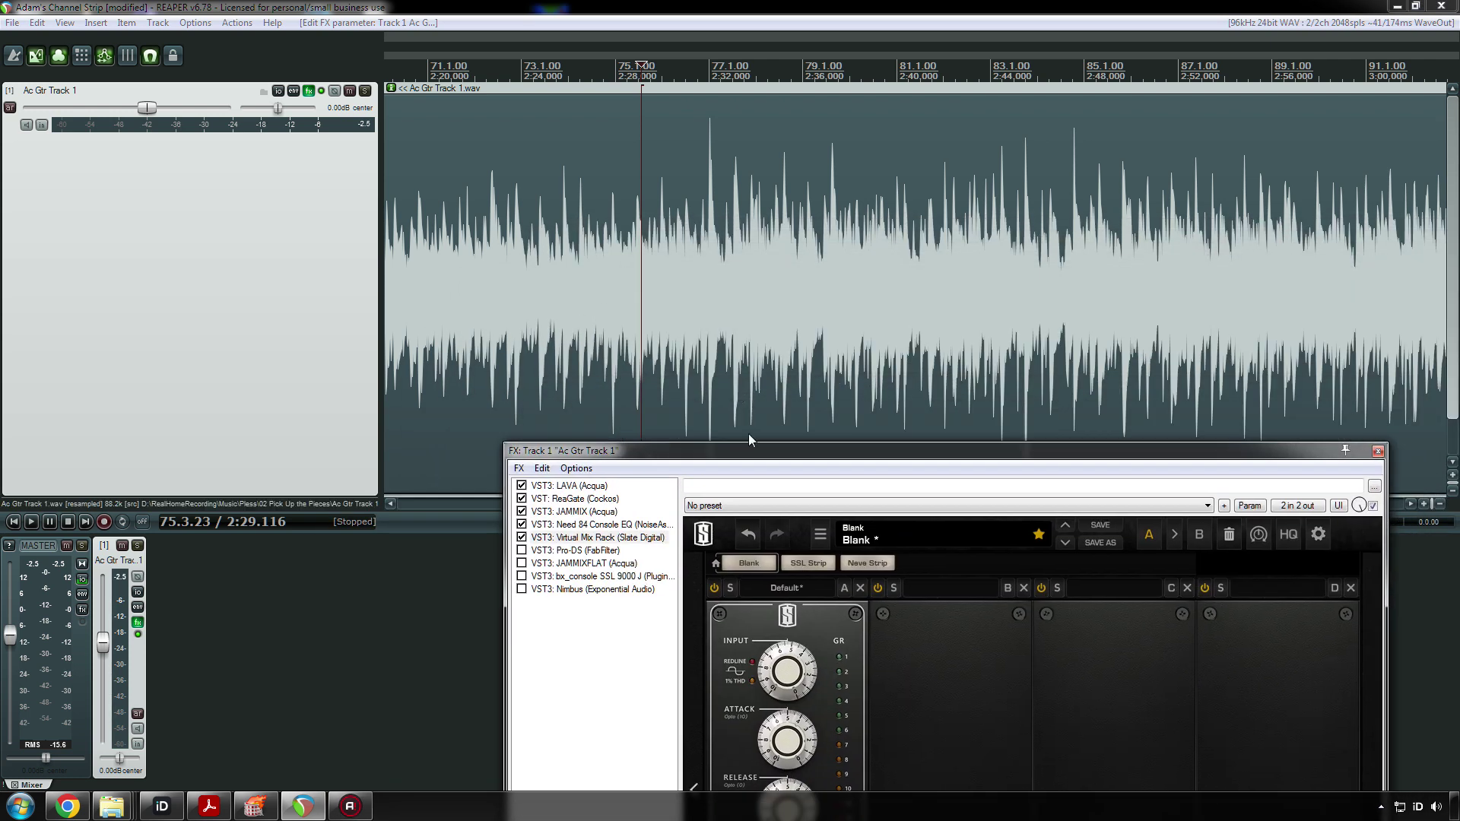
# - Play the loud passage, restart it repeatedly from just before bar 76, and adjust the FG-Stress input against its peaks
pyautogui.click(588, 254)
pyautogui.press('space')
pyautogui.moveTo(788, 676)
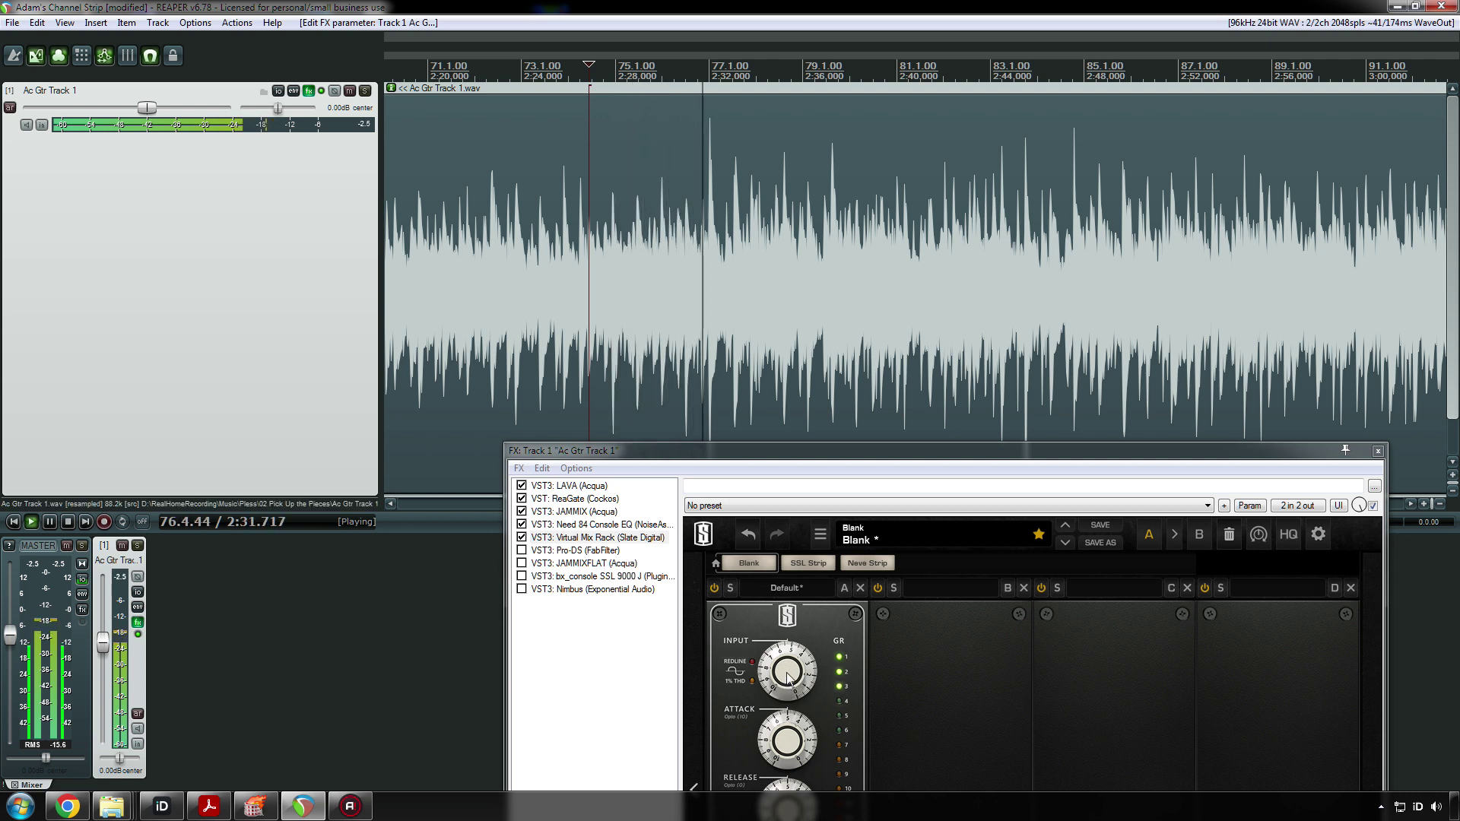
pyautogui.click(667, 338)
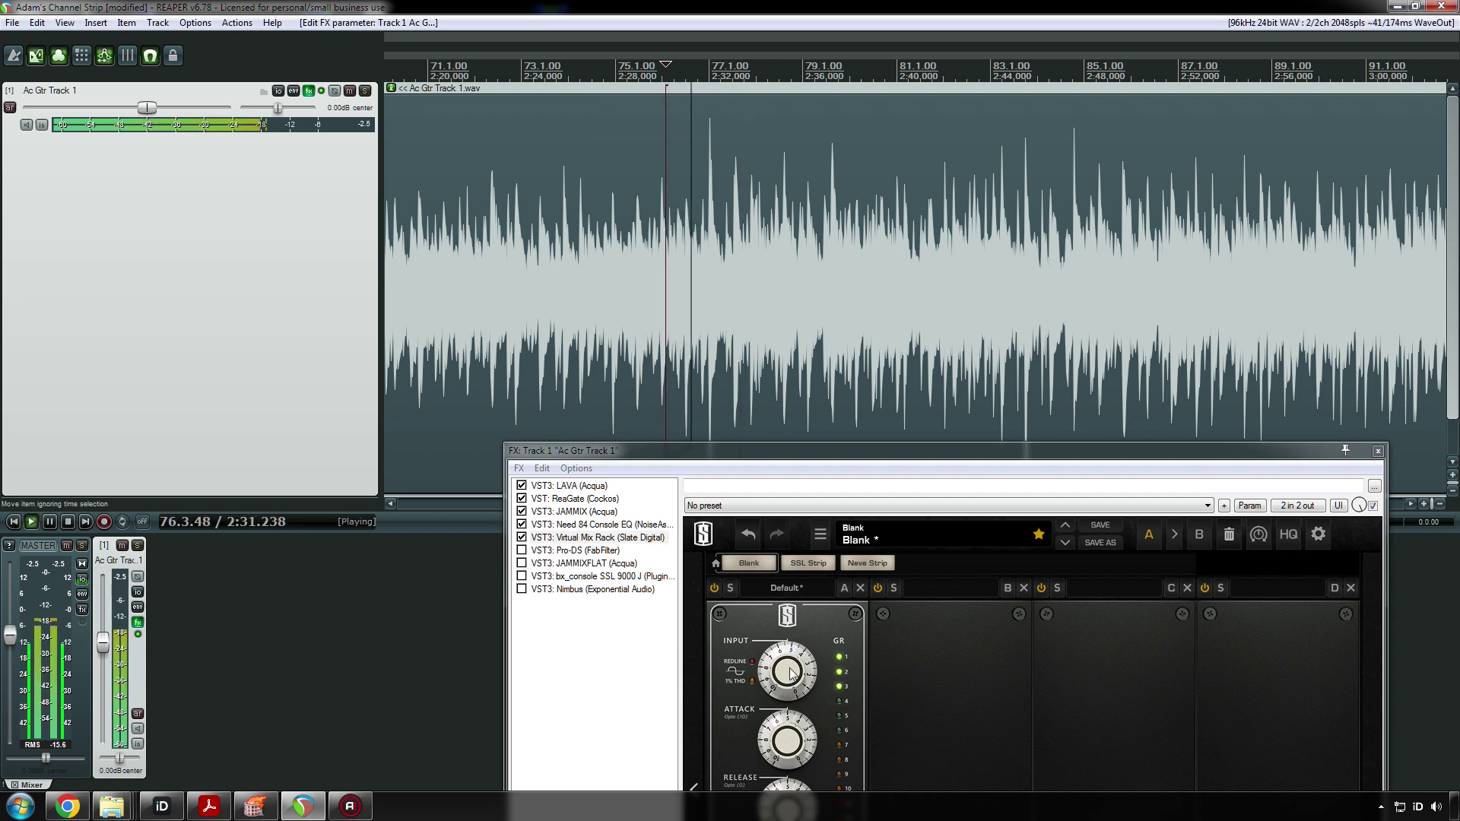
pyautogui.moveTo(791, 673); pyautogui.dragTo(786, 664)
pyautogui.press('space')
pyautogui.press('space')
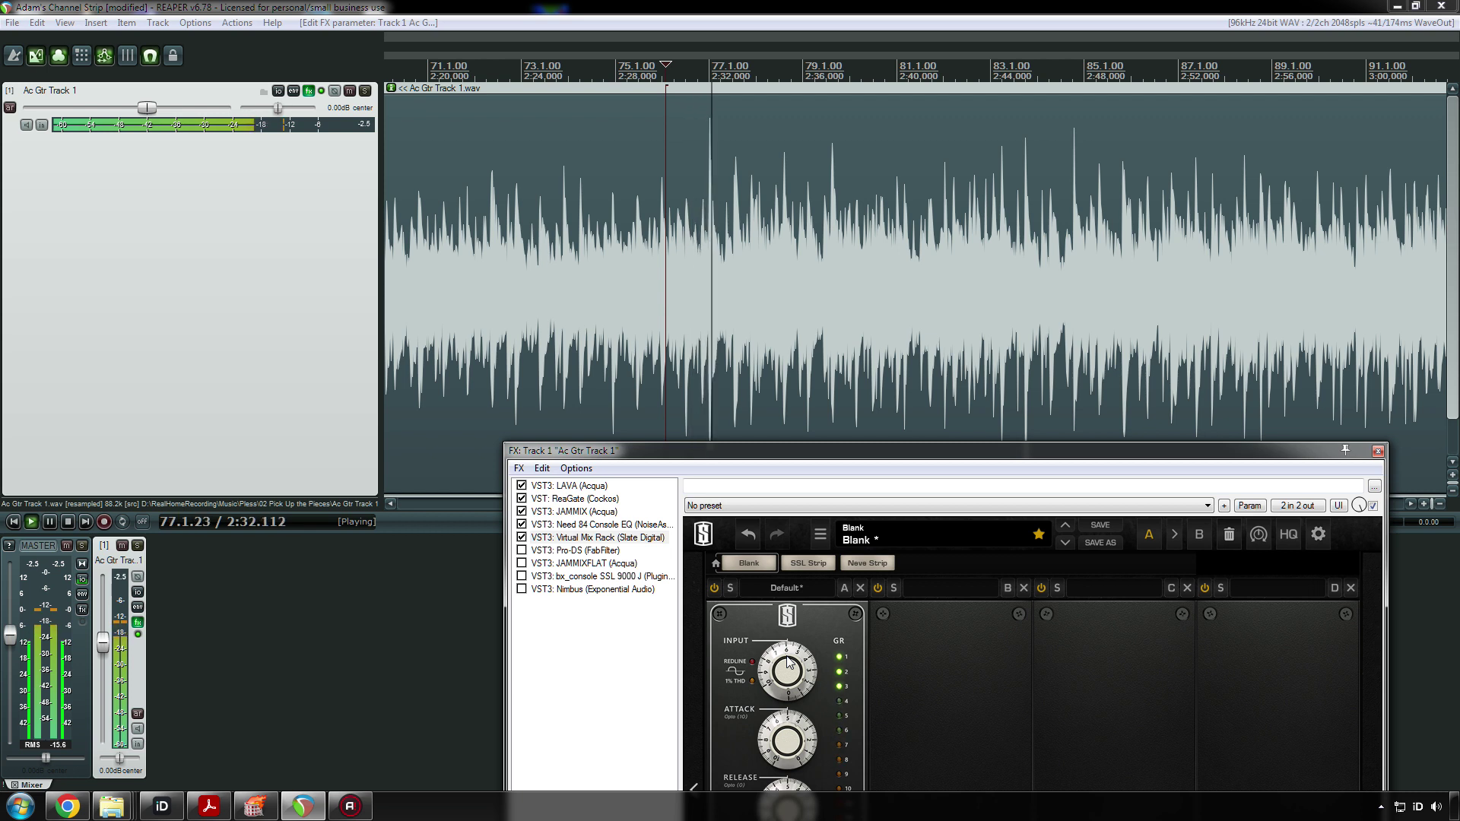
pyautogui.press('space')
pyautogui.press('space')
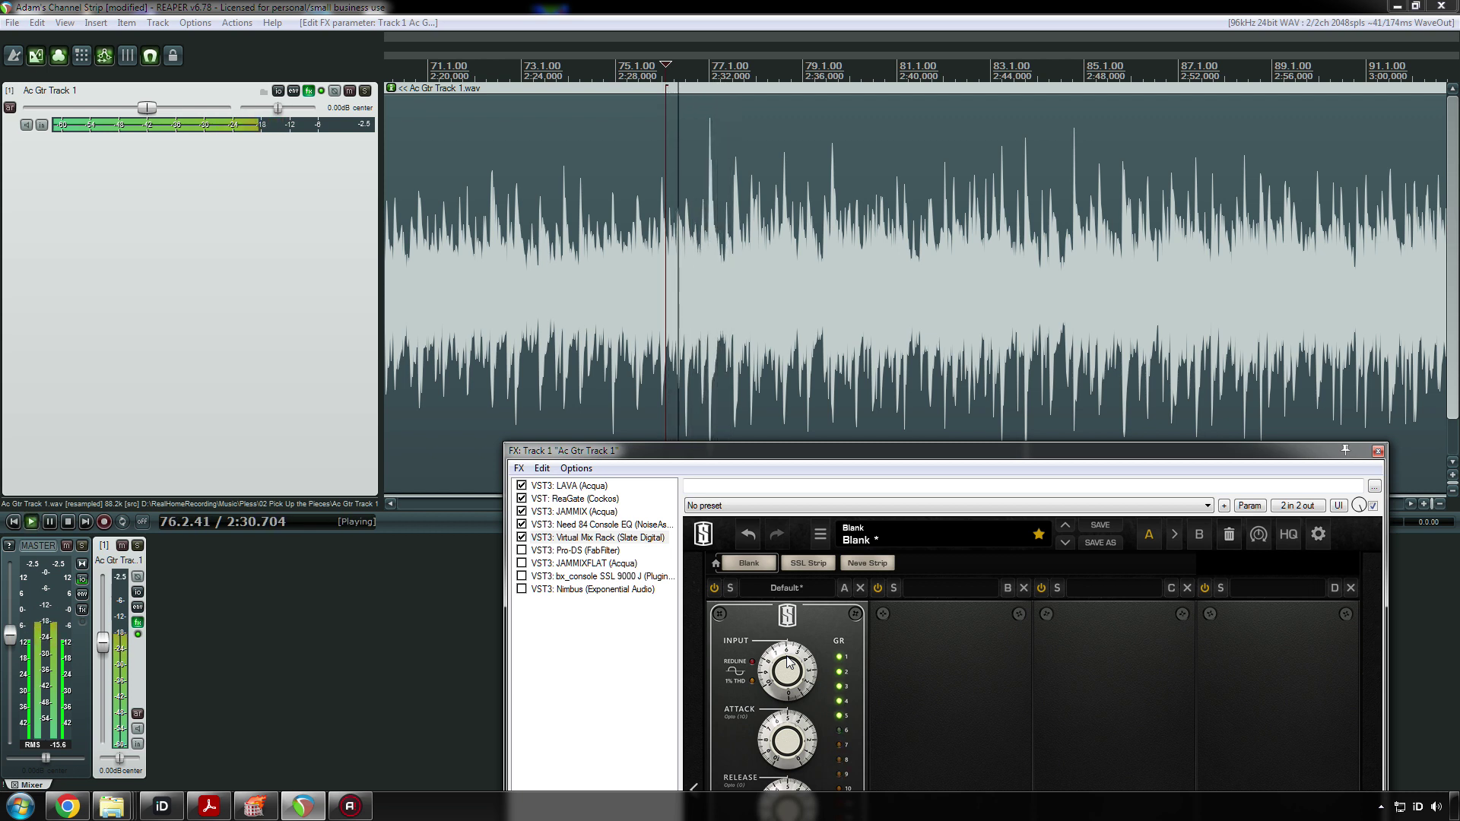
# - Bring the FG-Stress output control into view, set it to 3.80, and restart playback near bar 71
pyautogui.moveTo(785, 458); pyautogui.dragTo(818, 267)
pyautogui.moveTo(834, 668); pyautogui.dragTo(828, 699)
pyautogui.scroll(-3, 828, 699)
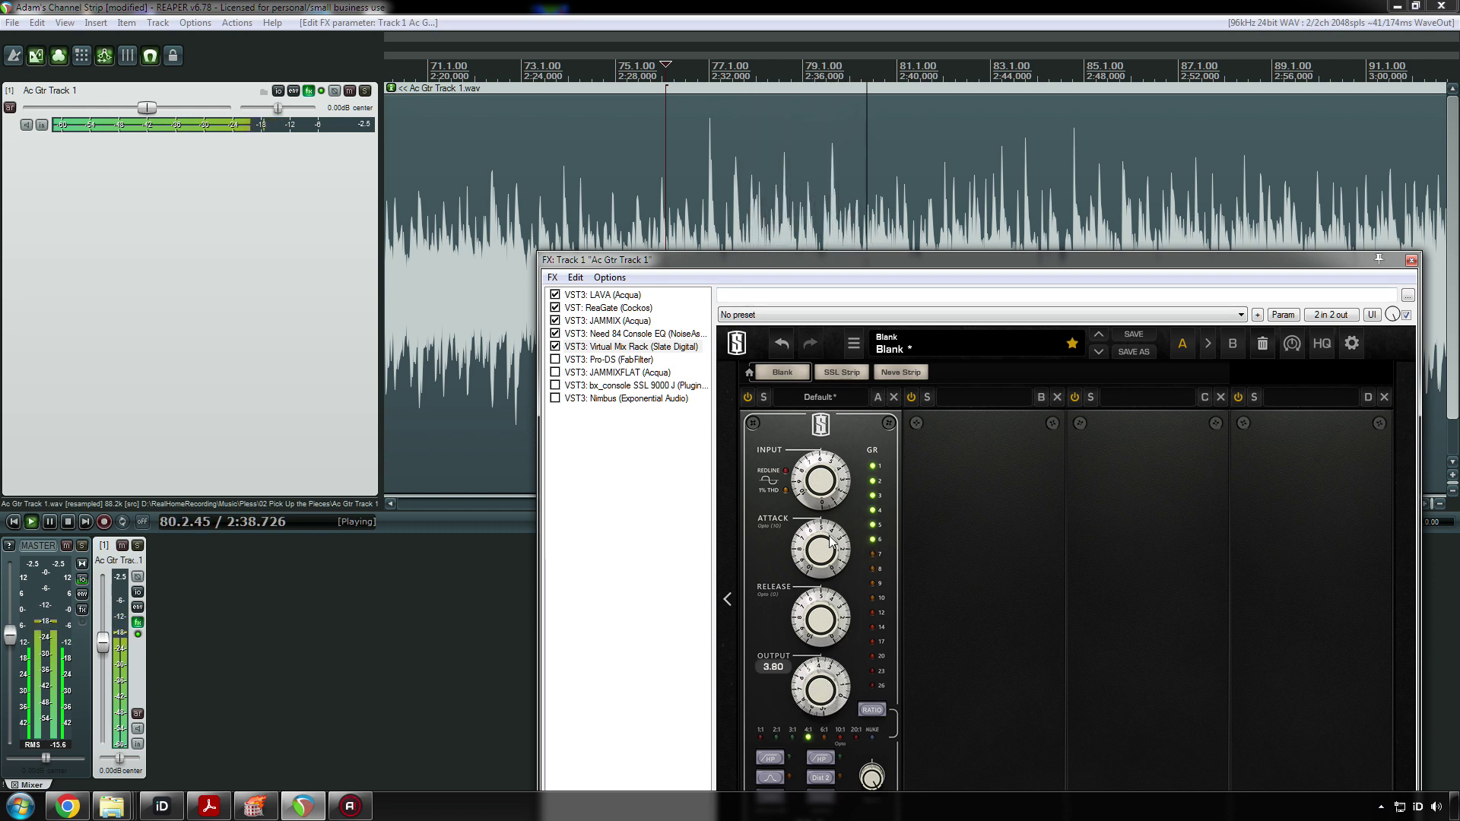
pyautogui.click(423, 243)
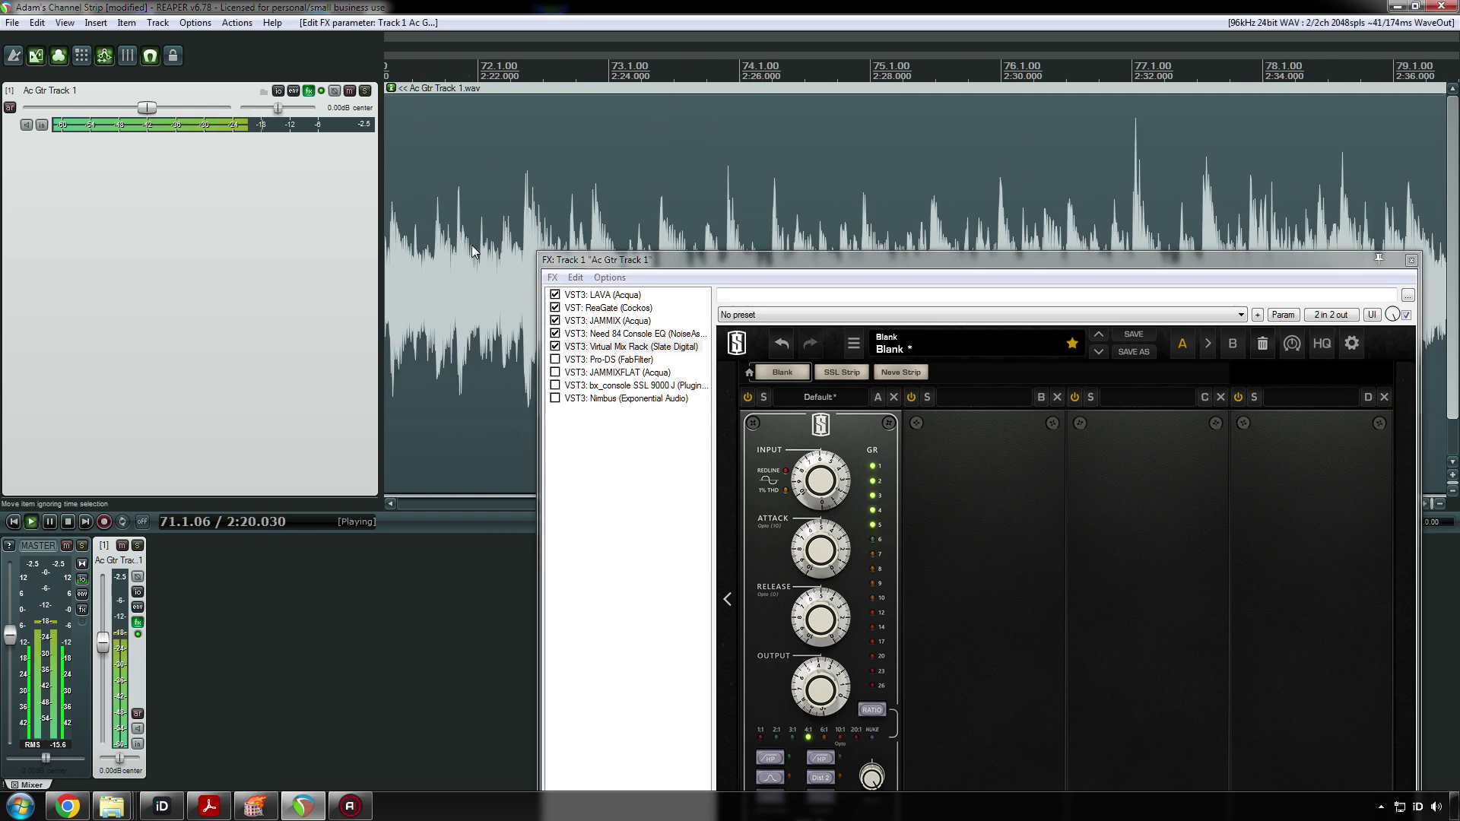
# - Zoom out on the waveform and audition the guitar from near bar 76 and from bar 17 while watching FG-Stress gain reduction
pyautogui.scroll(-5, 473, 251)
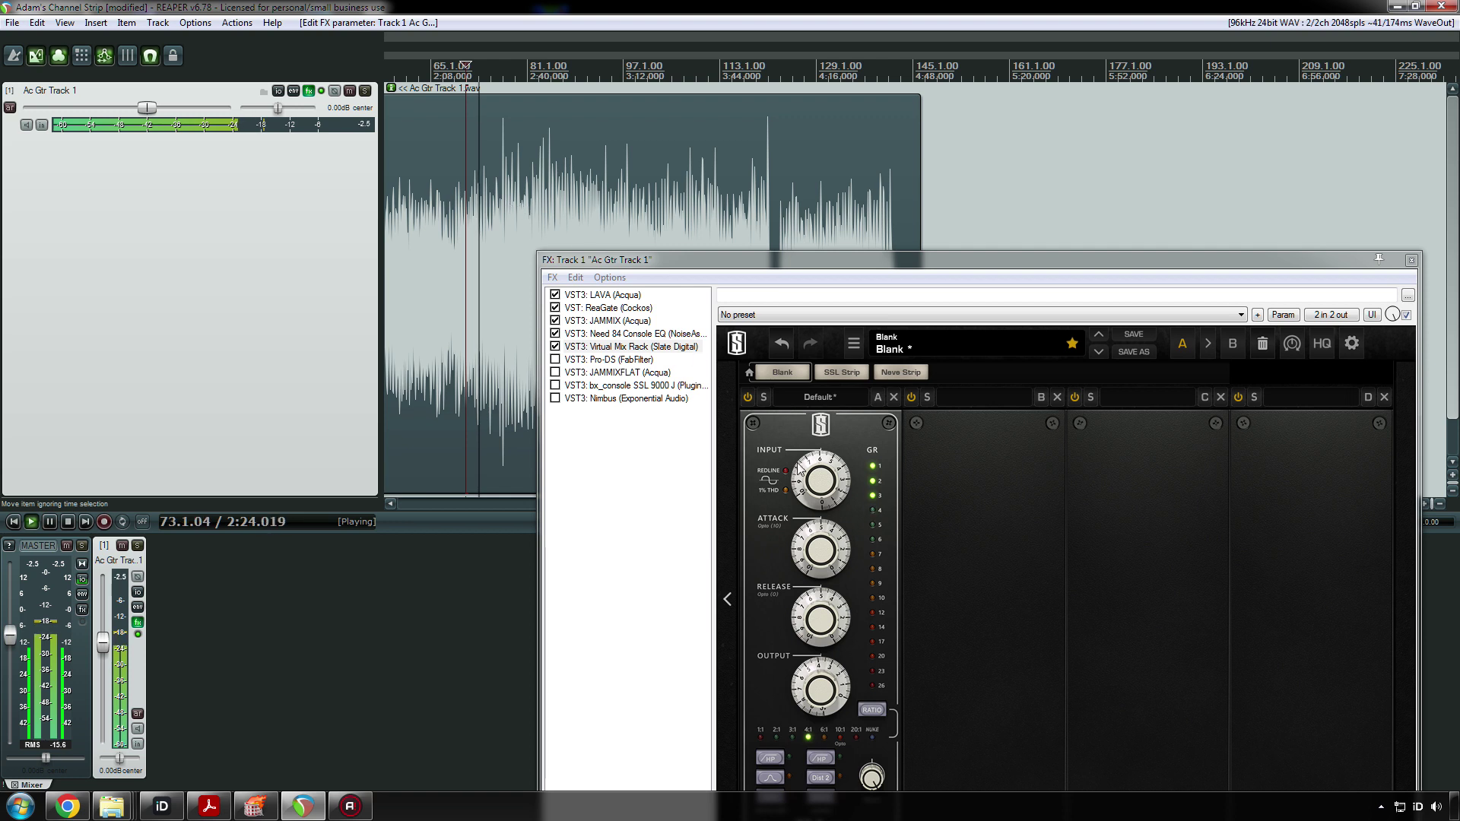
pyautogui.moveTo(830, 490)
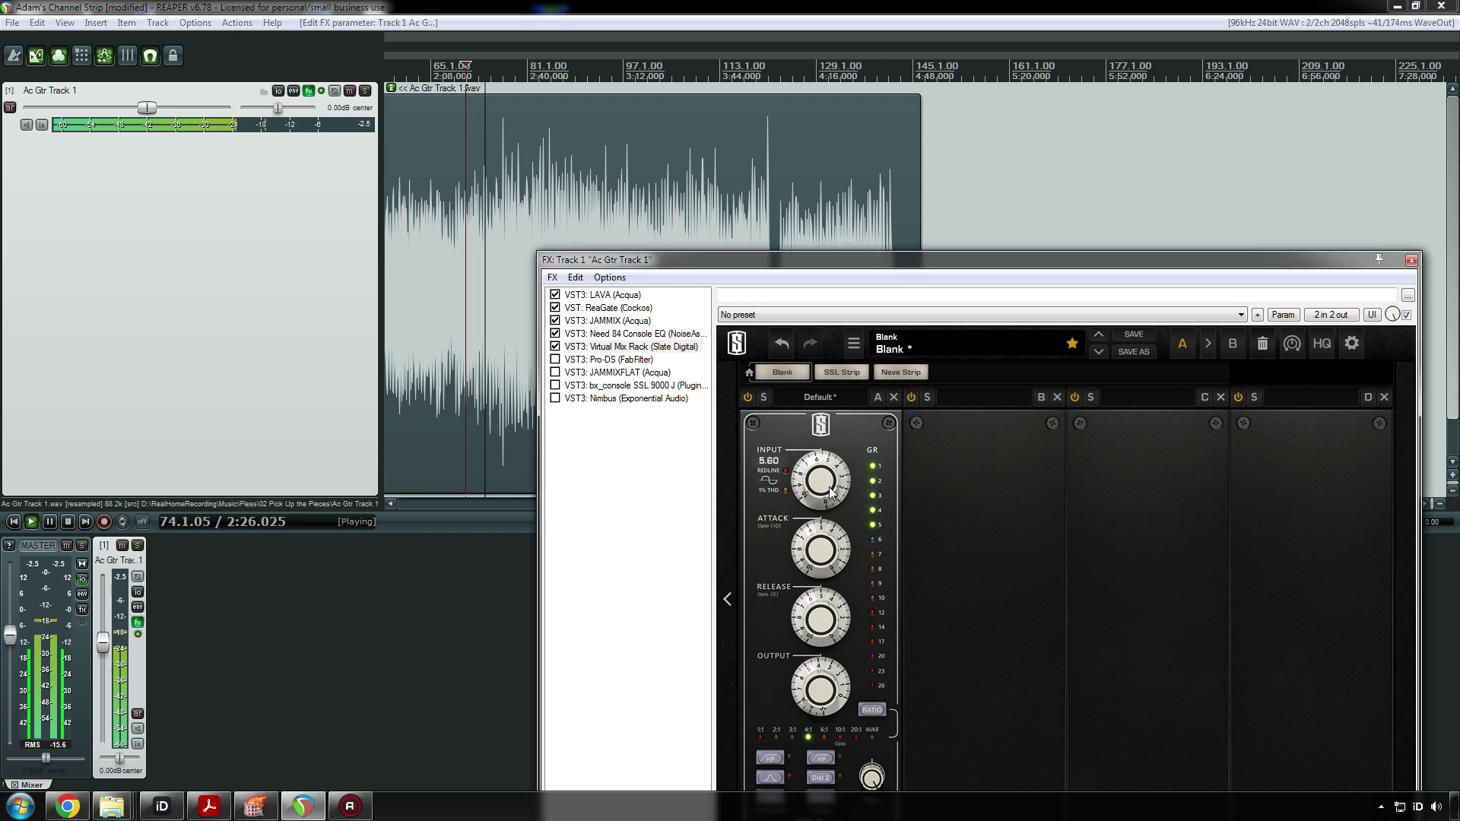
pyautogui.press('space')
pyautogui.click(496, 204)
pyautogui.press('space')
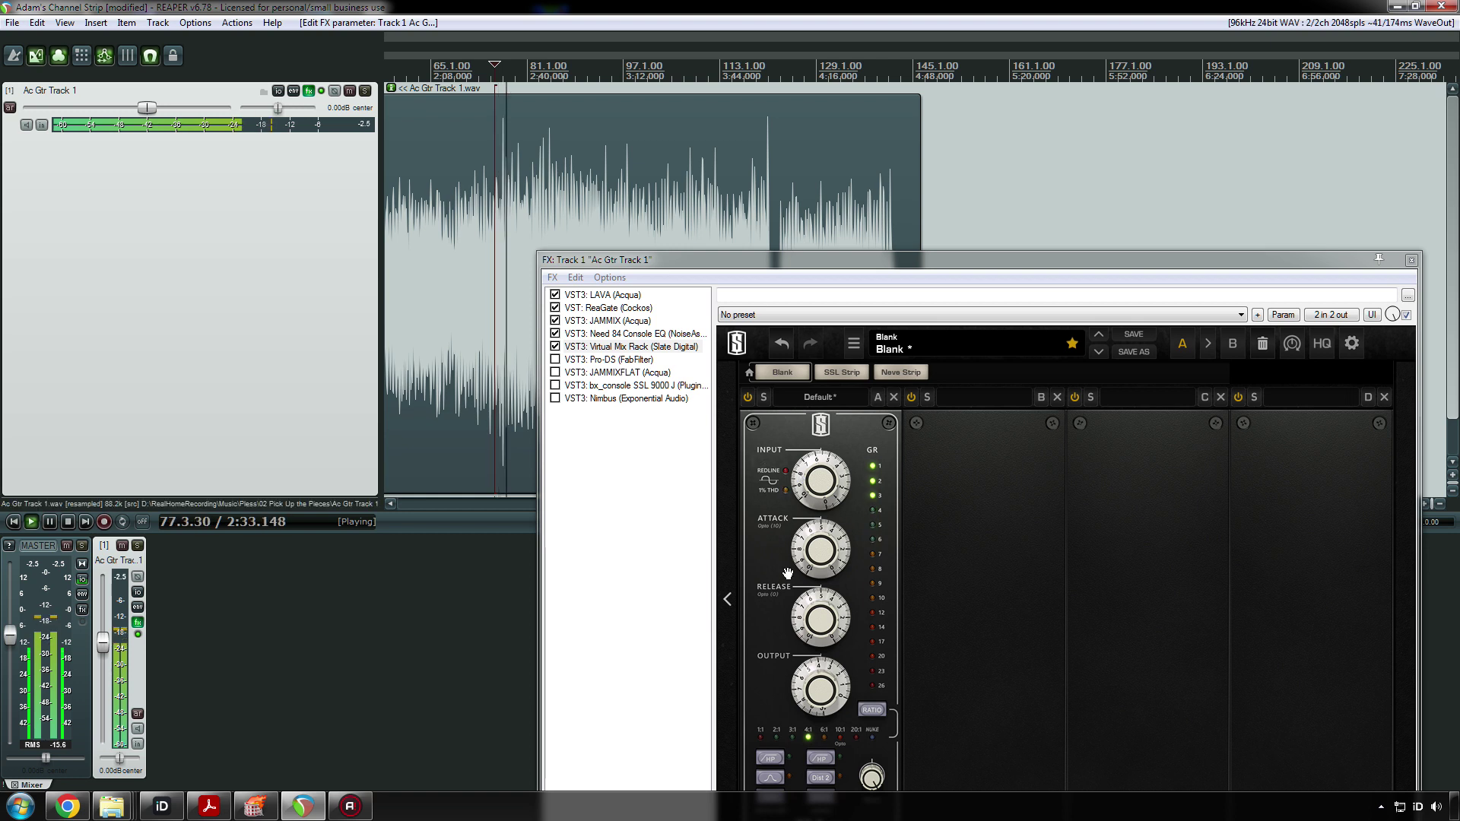
pyautogui.press('space')
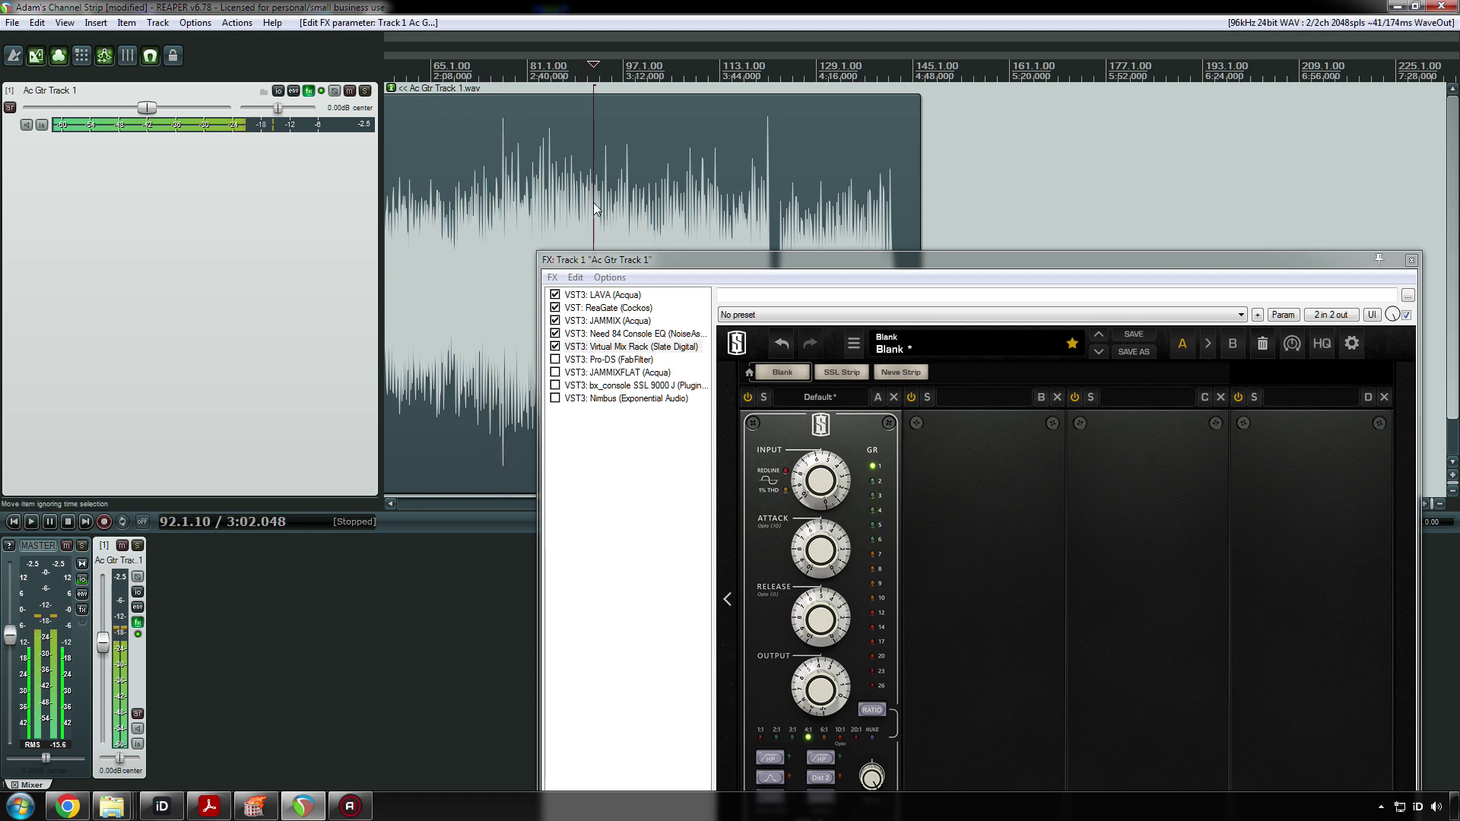
pyautogui.hscroll(-5, 517, 243)
pyautogui.click(481, 238)
pyautogui.press('space')
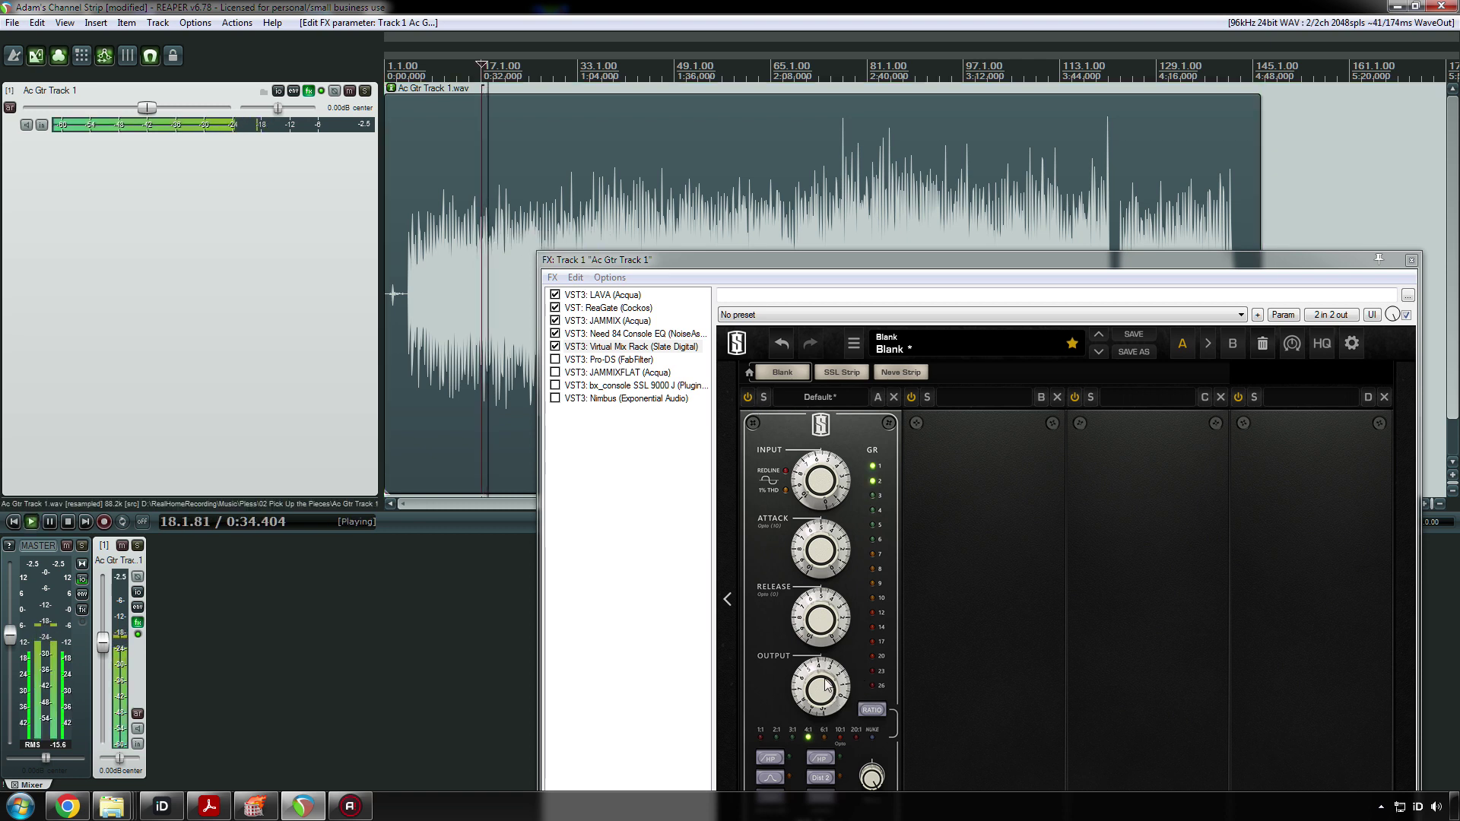
# - Bypass Virtual Mix Rack and play the guitar from bar 17 to judge its level without FG-Stress
pyautogui.press('space')
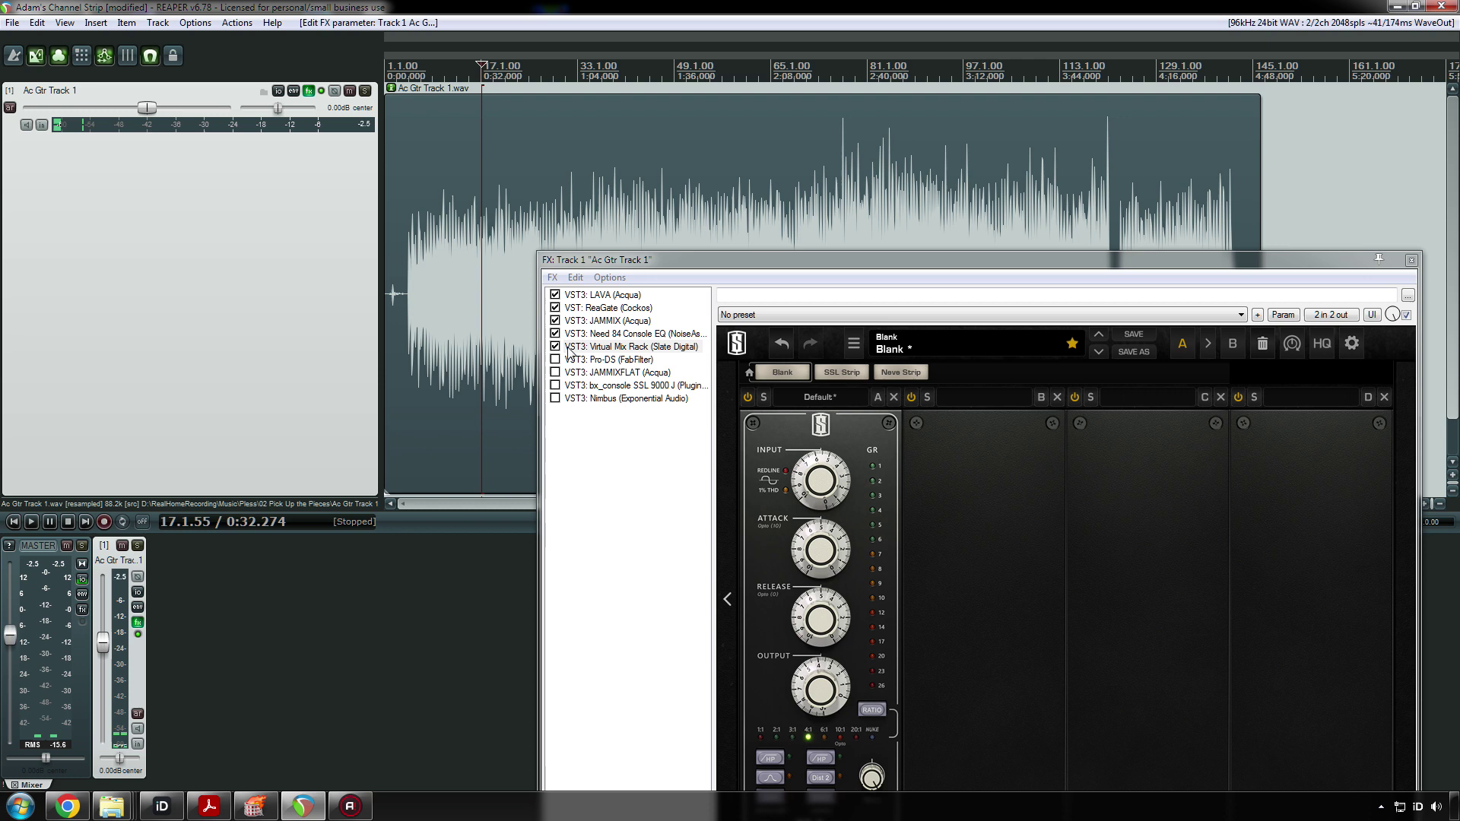
pyautogui.click(556, 346)
pyautogui.press('space')
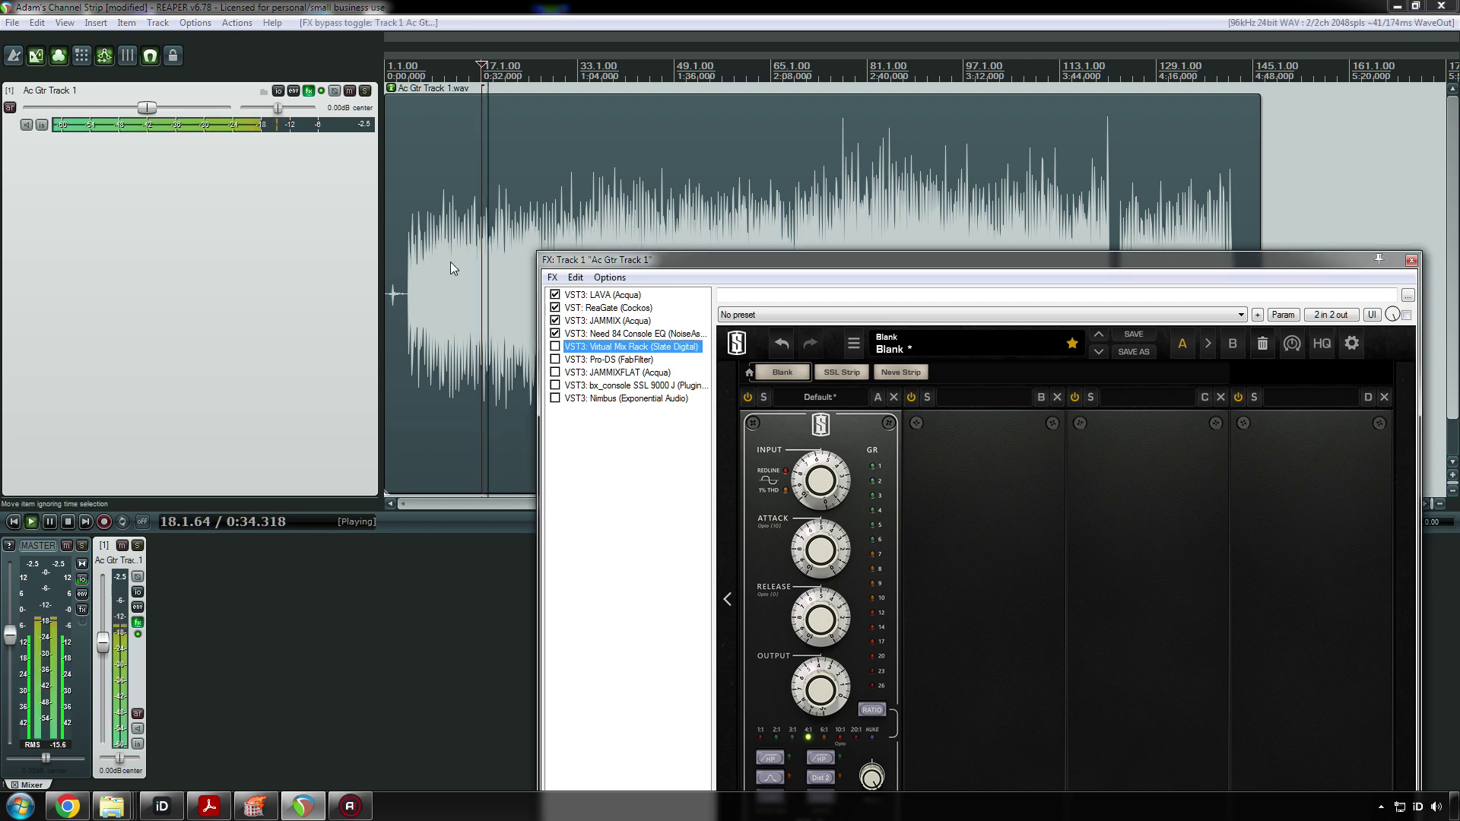
pyautogui.press('space')
pyautogui.click(731, 476)
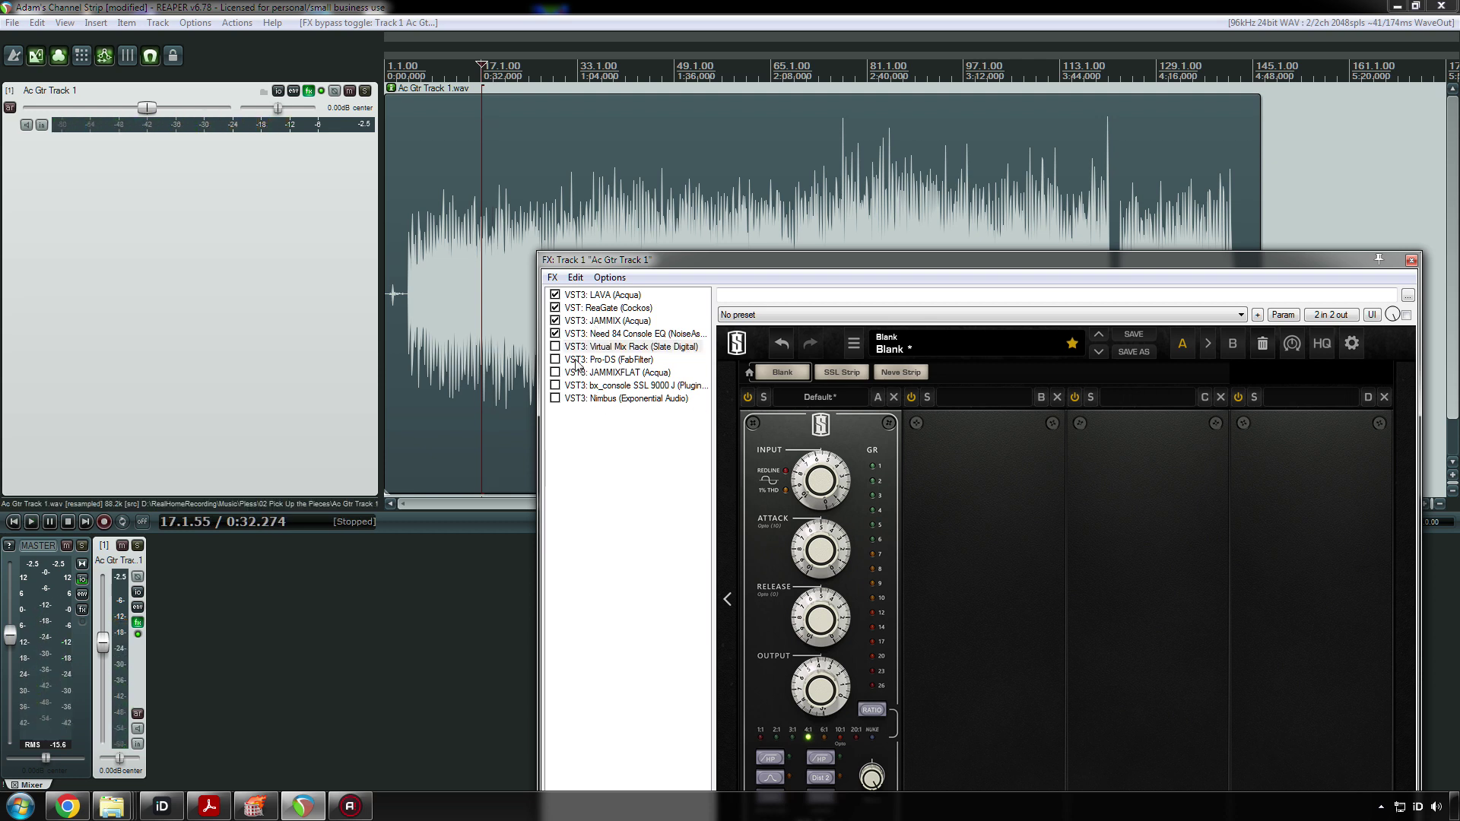
# - Re-enable Virtual Mix Rack and raise the FG-Stress output while playing from bar 17
pyautogui.click(556, 347)
pyautogui.press('space')
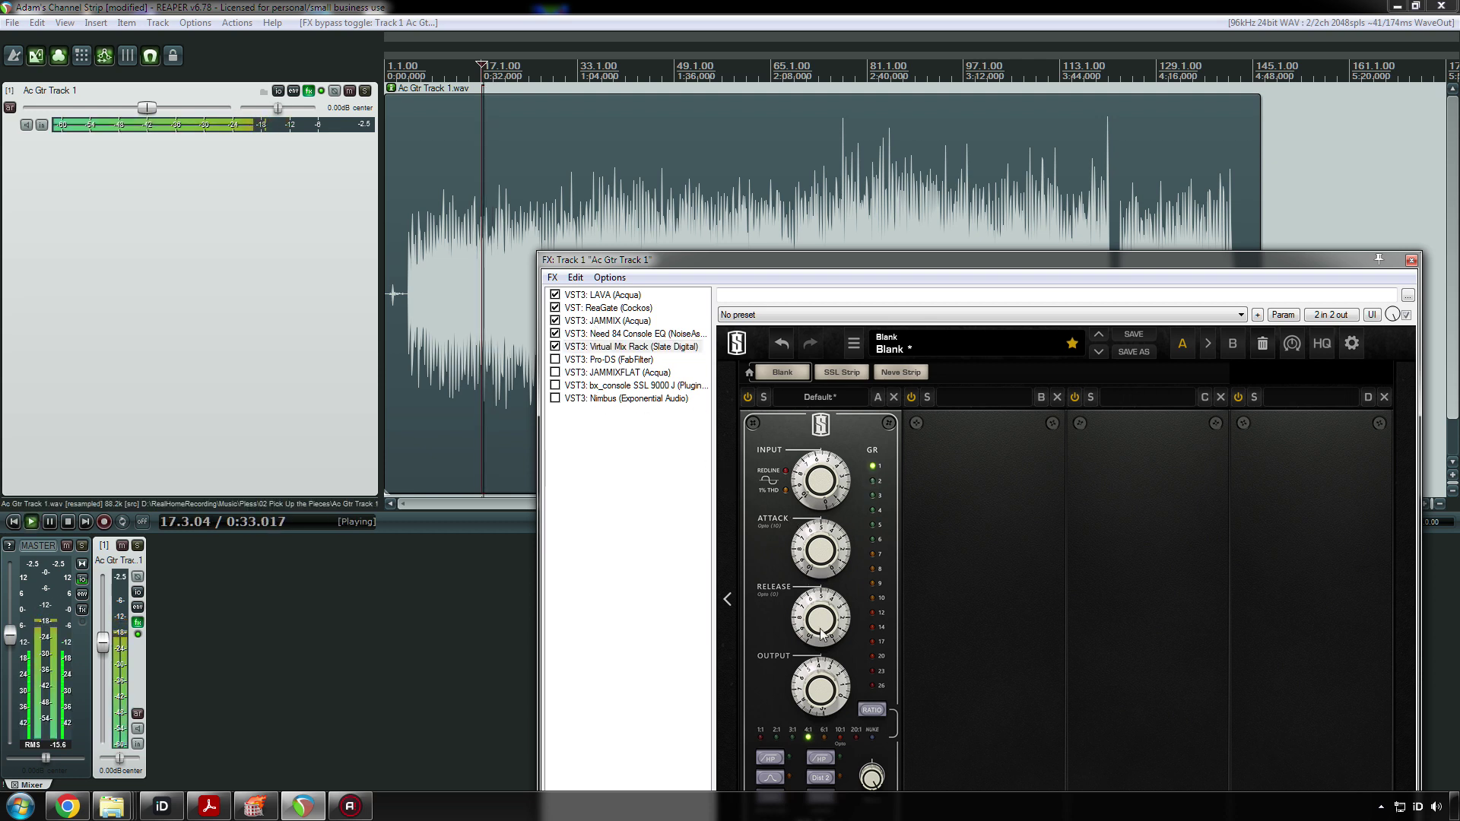
pyautogui.moveTo(828, 701)
pyautogui.moveTo(829, 701); pyautogui.dragTo(822, 680)
pyautogui.moveTo(821, 679); pyautogui.dragTo(821, 668)
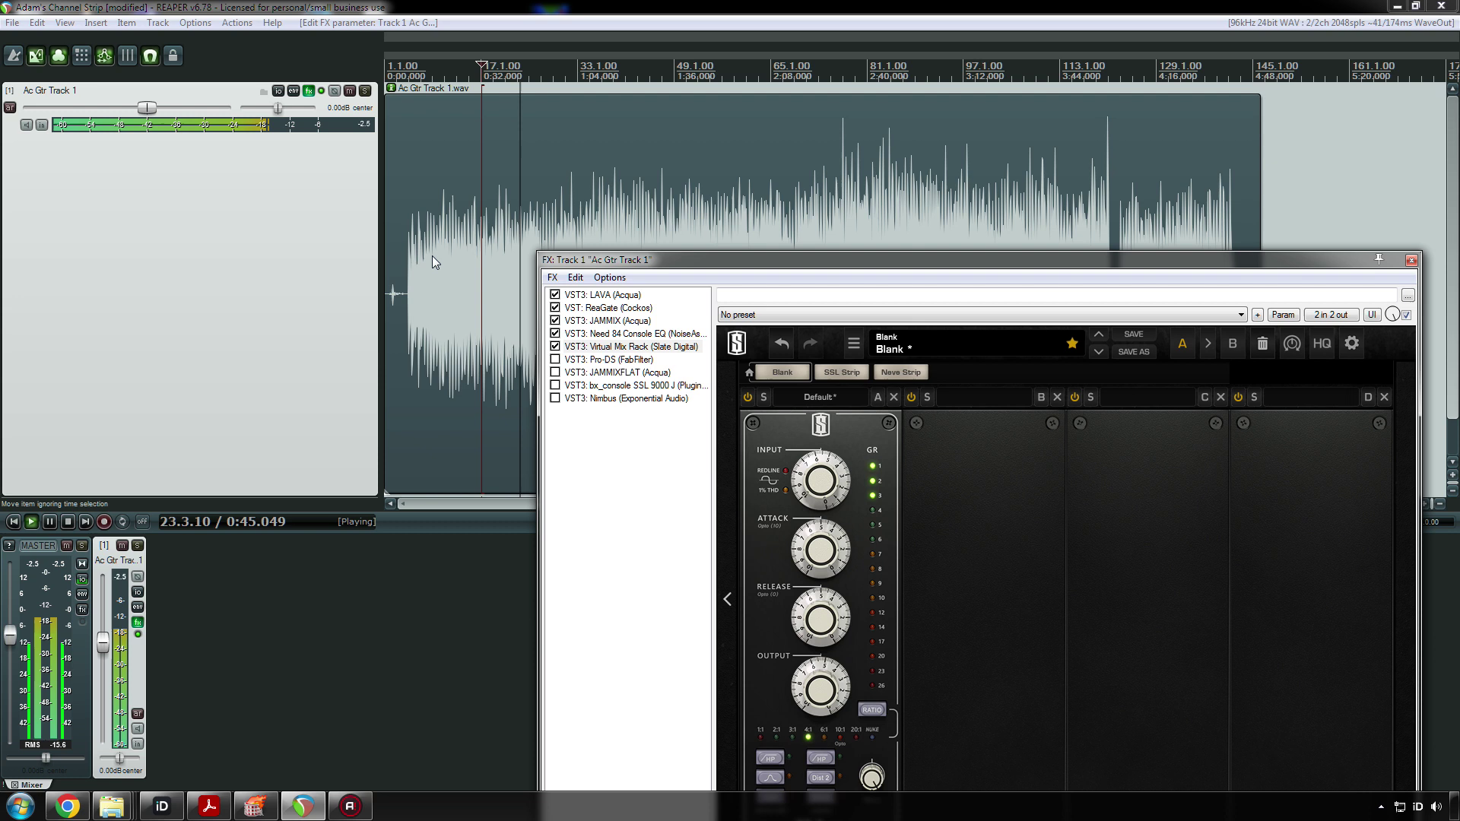
# - Compare the guitar with Virtual Mix Rack bypassed and enabled twice during playback, leave it enabled, and stop
pyautogui.click(556, 348)
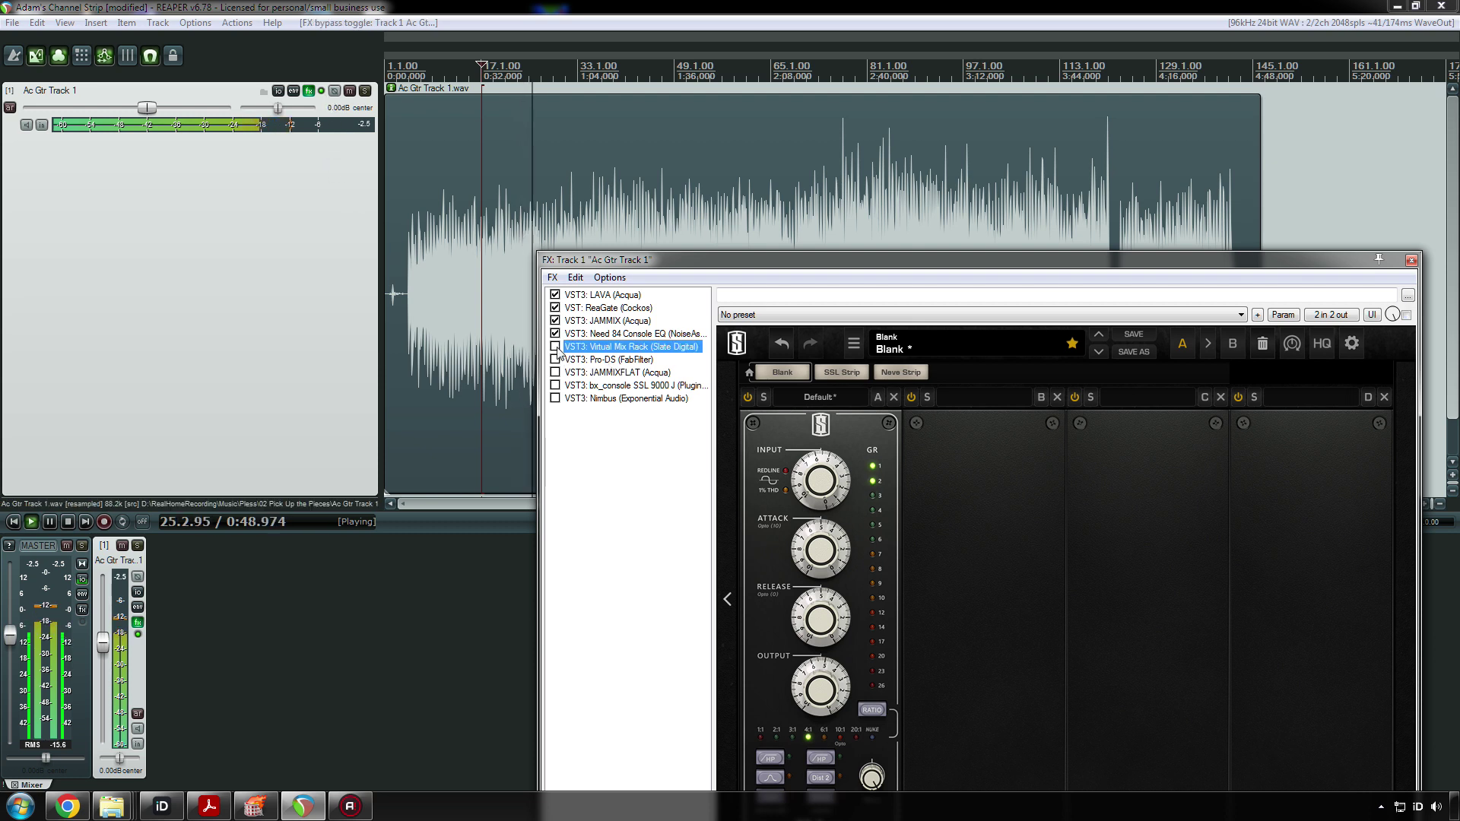
pyautogui.click(556, 348)
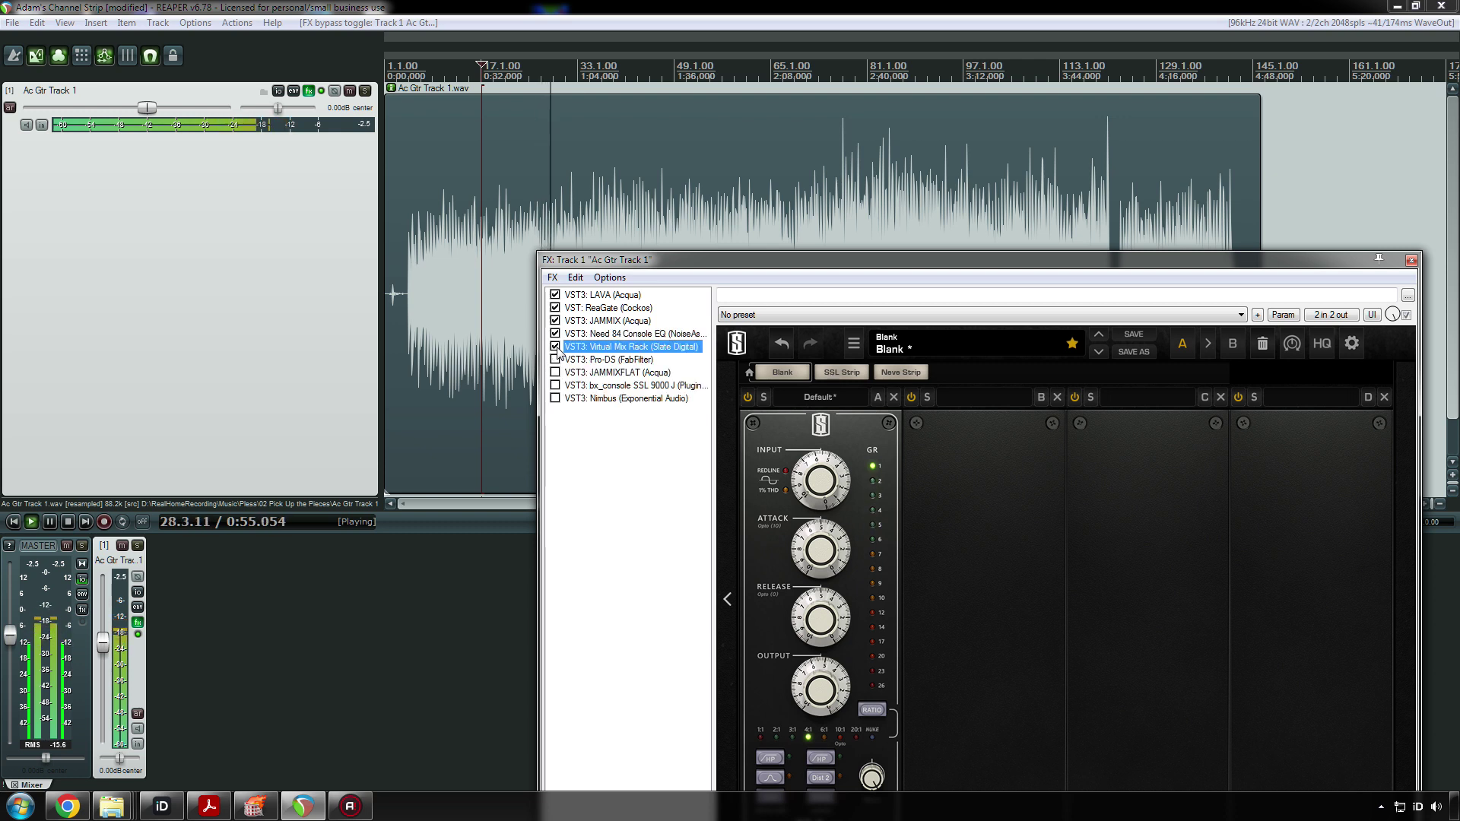
pyautogui.click(556, 346)
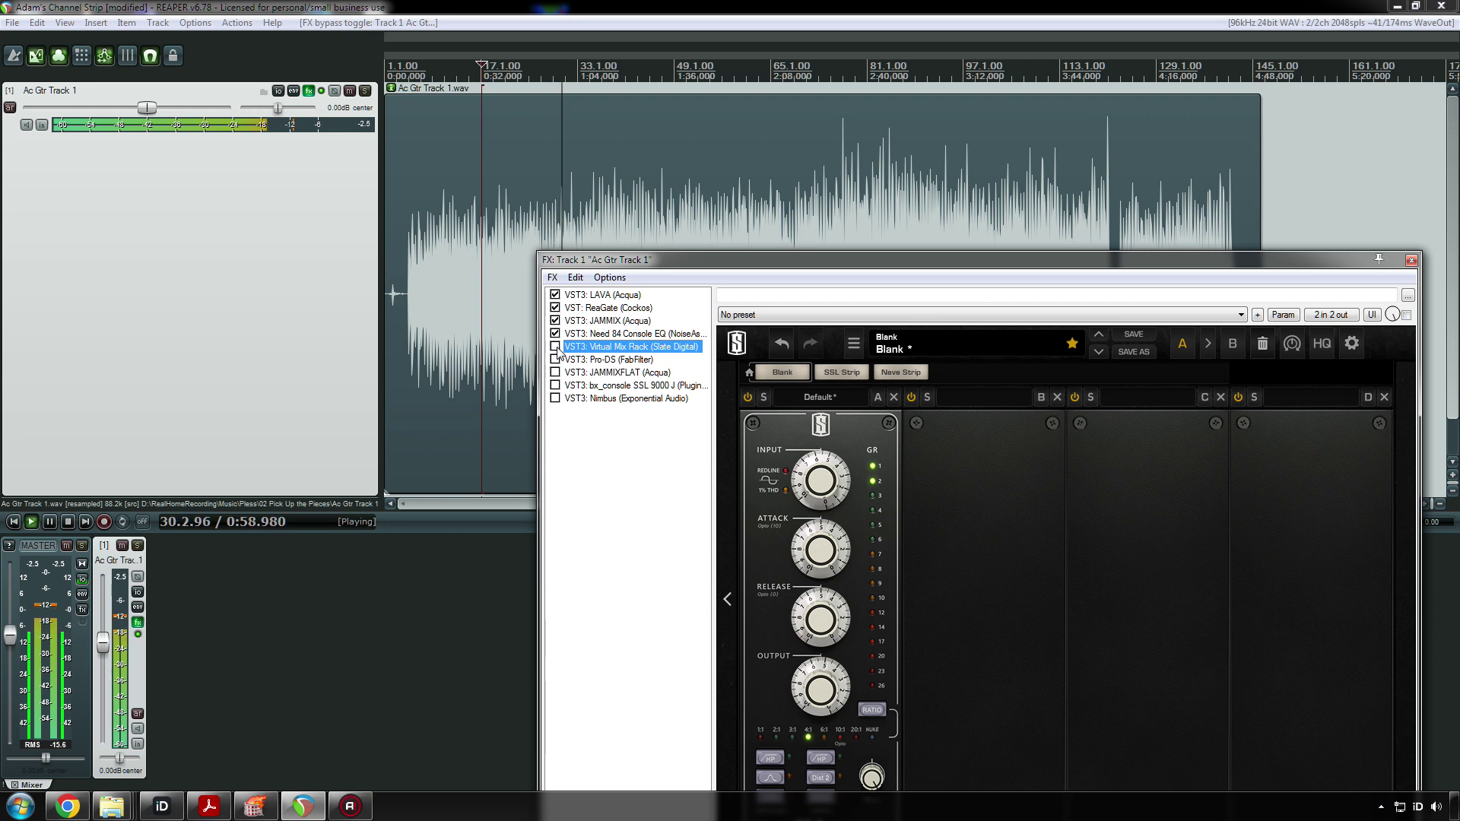
pyautogui.click(556, 347)
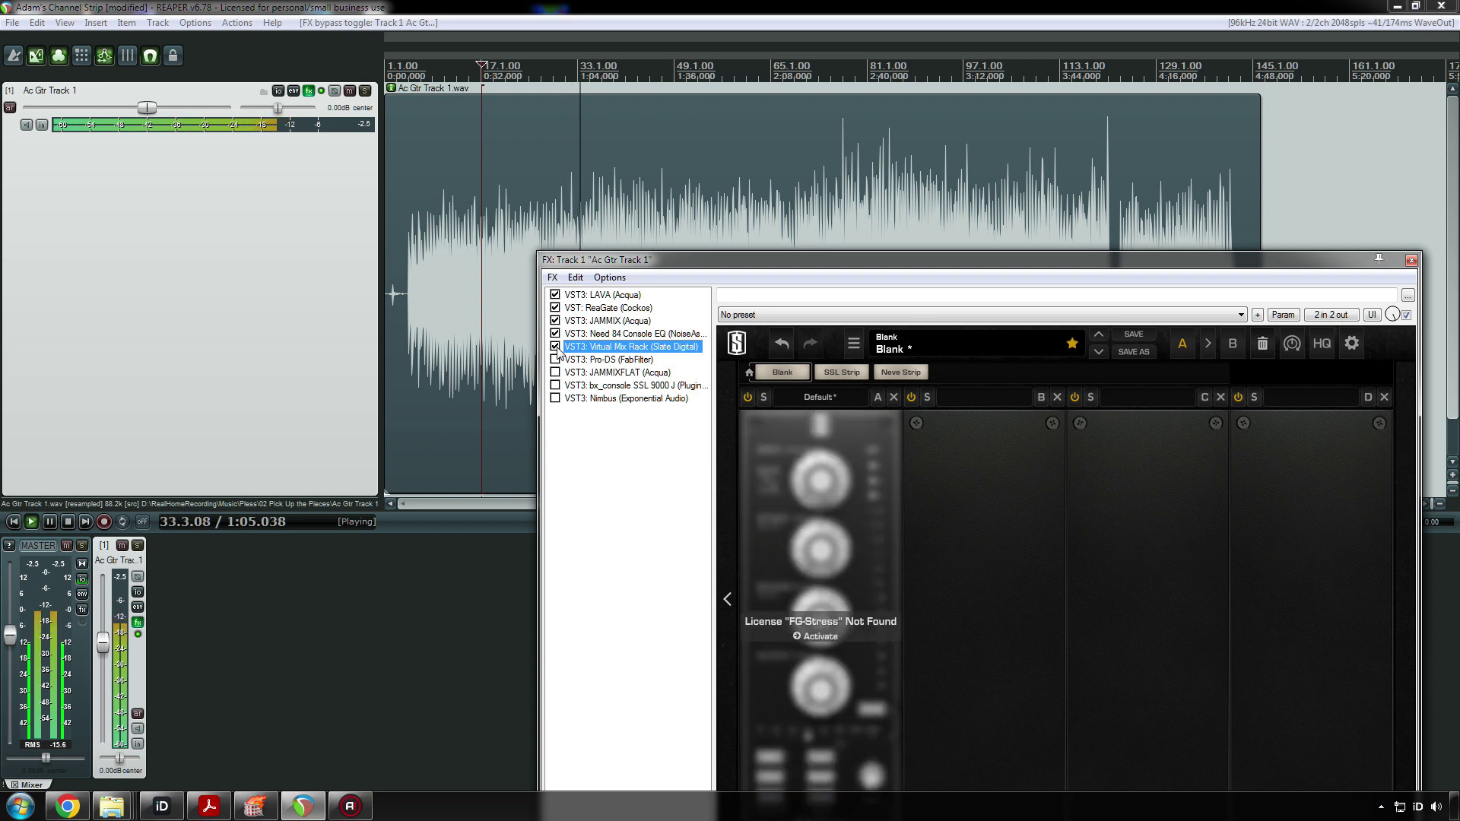
pyautogui.press('space')
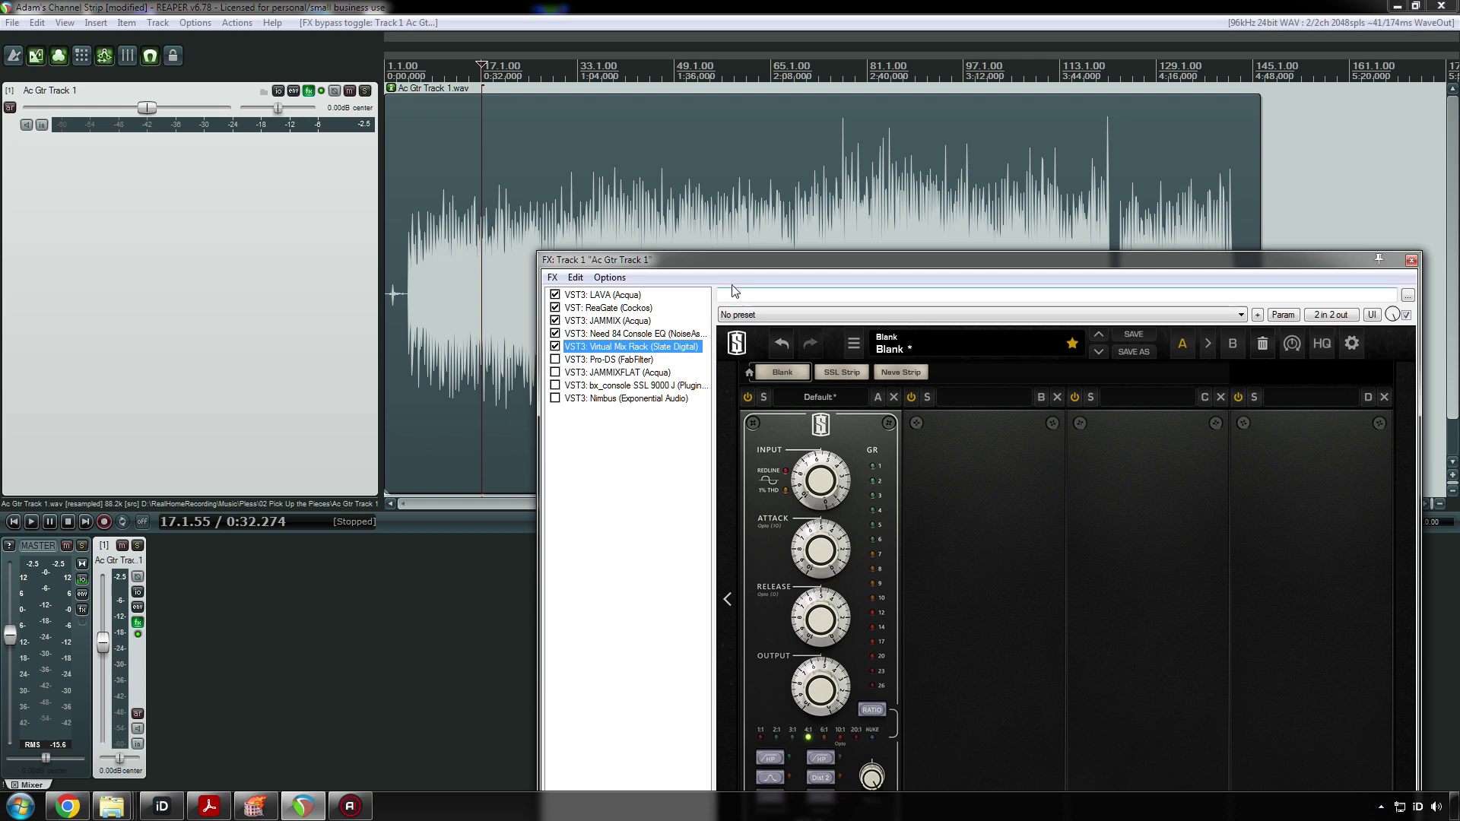
# - Move the effects window lower to uncover the waveform and repeat the Virtual Mix Rack bypass comparison from bar 17
pyautogui.moveTo(732, 261); pyautogui.dragTo(667, 309)
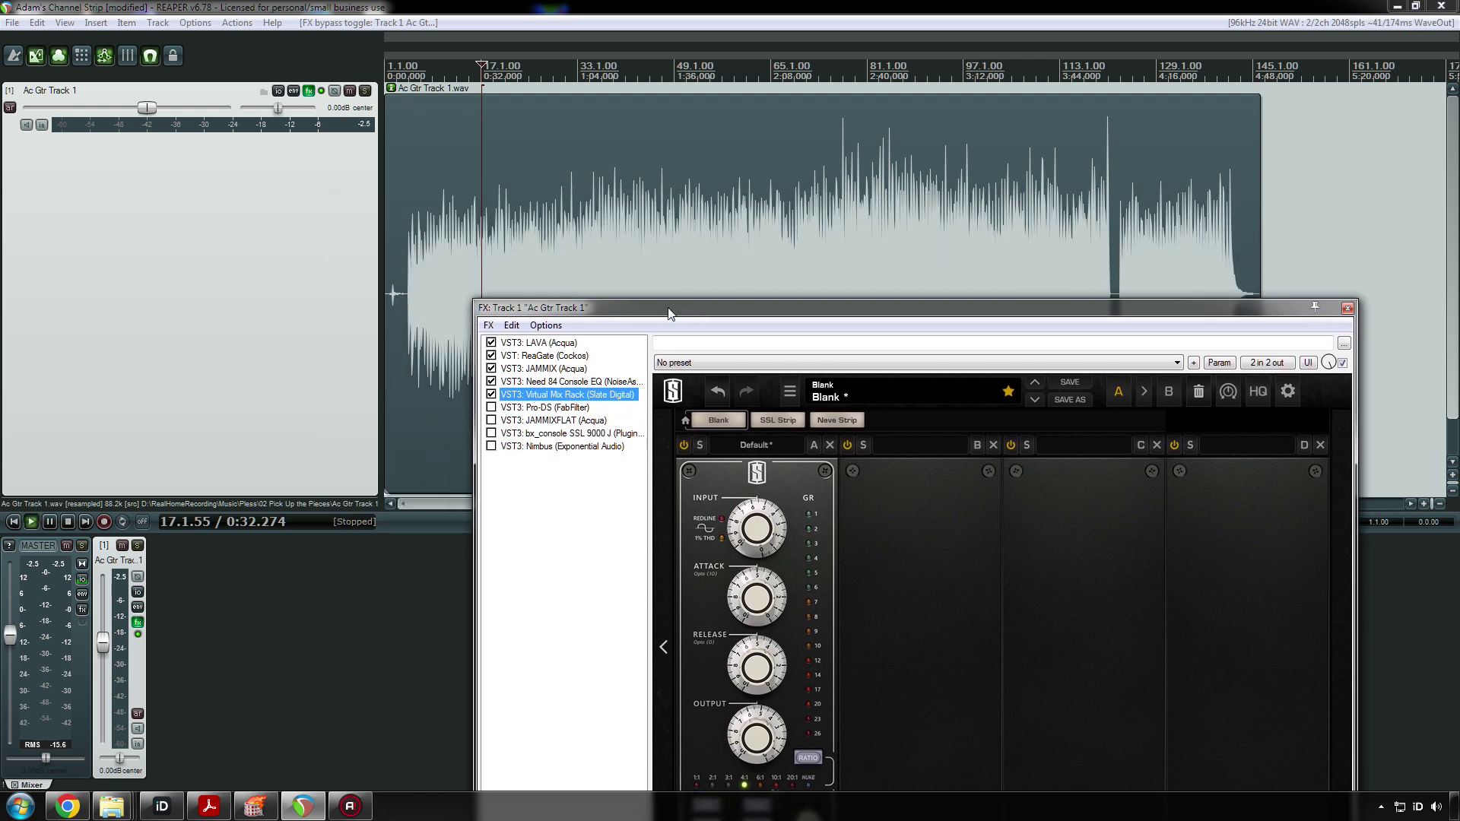
pyautogui.press('space')
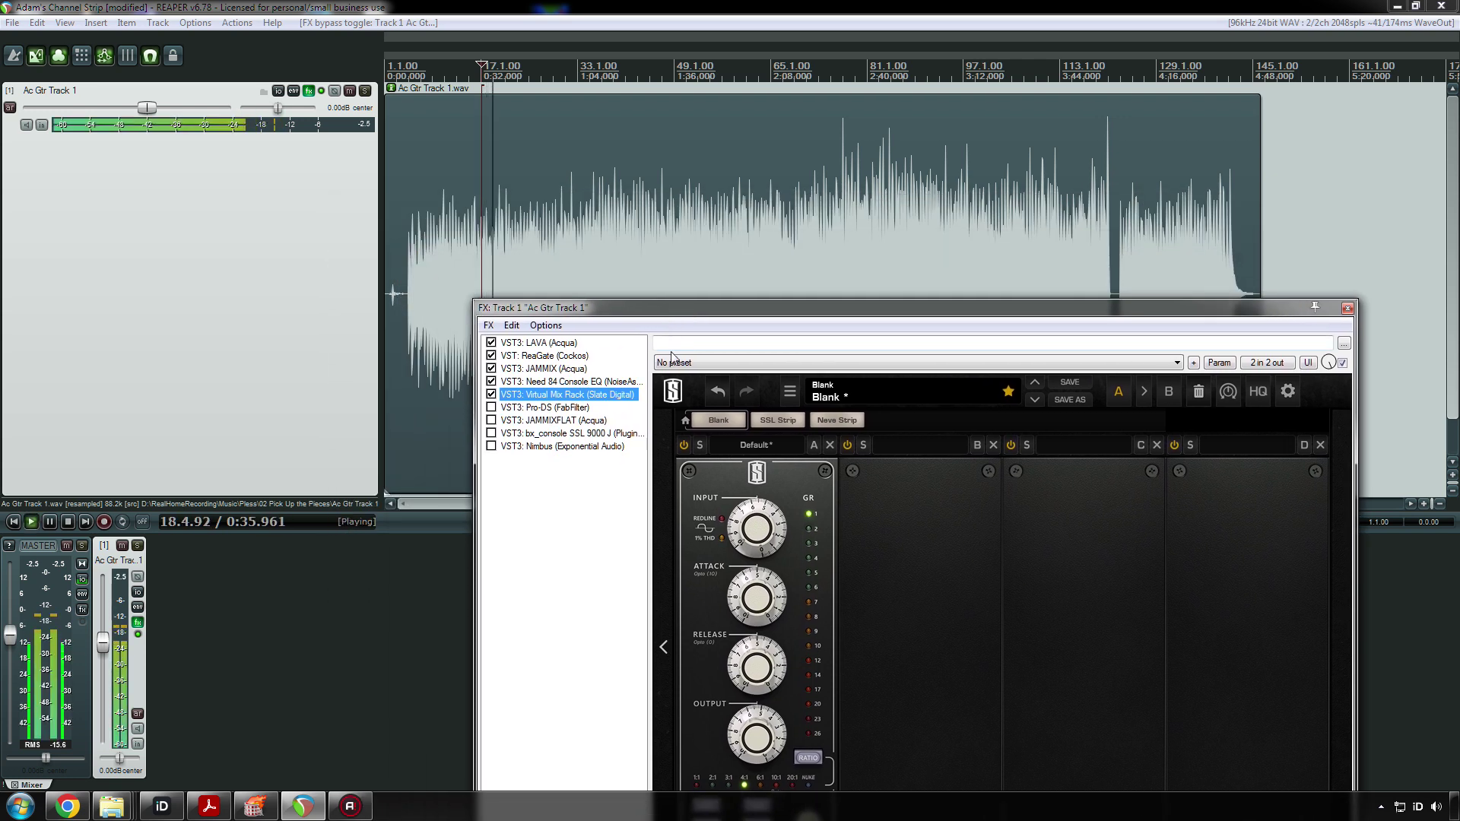
pyautogui.click(492, 395)
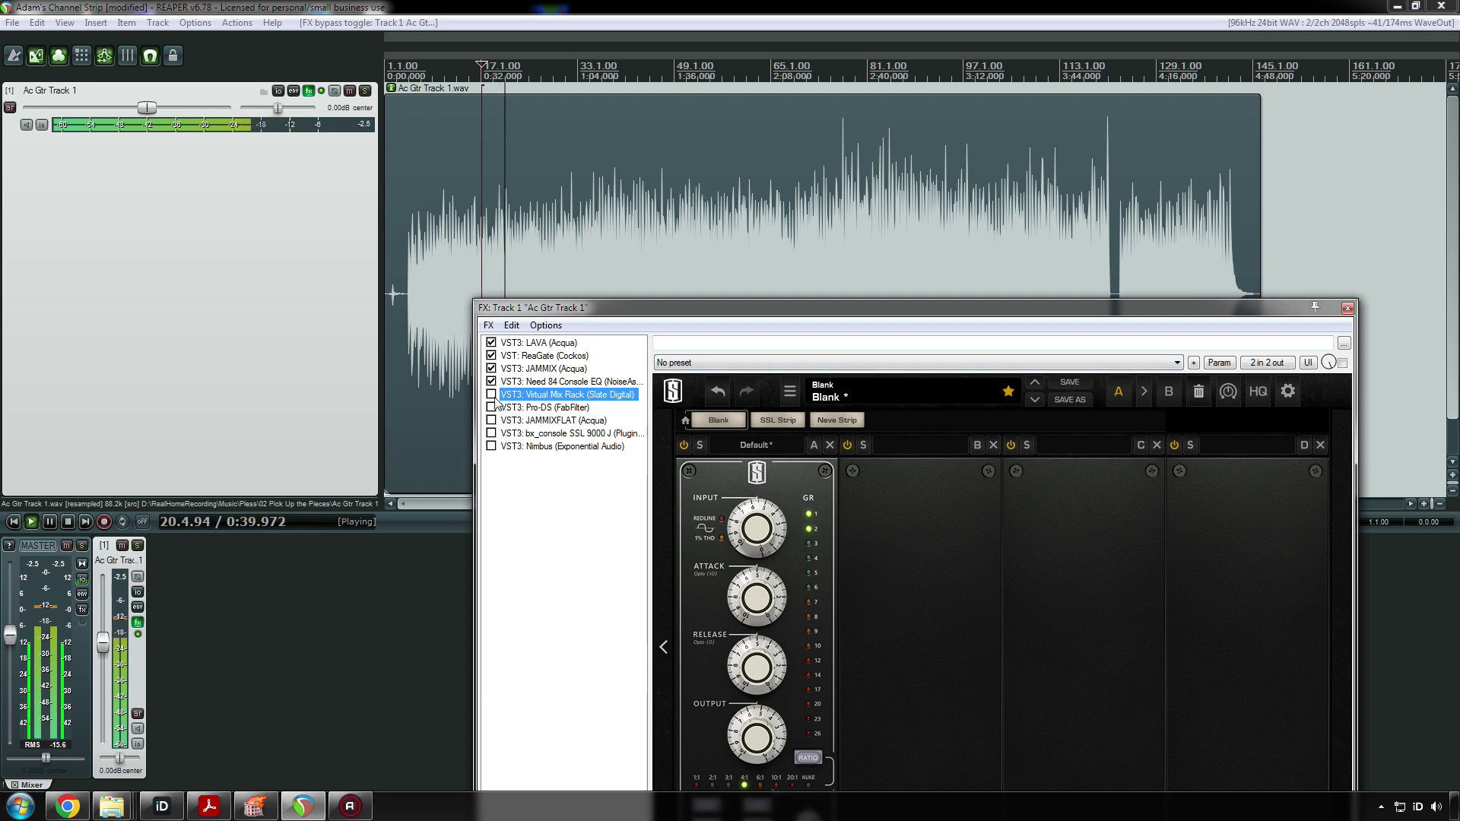
pyautogui.click(494, 396)
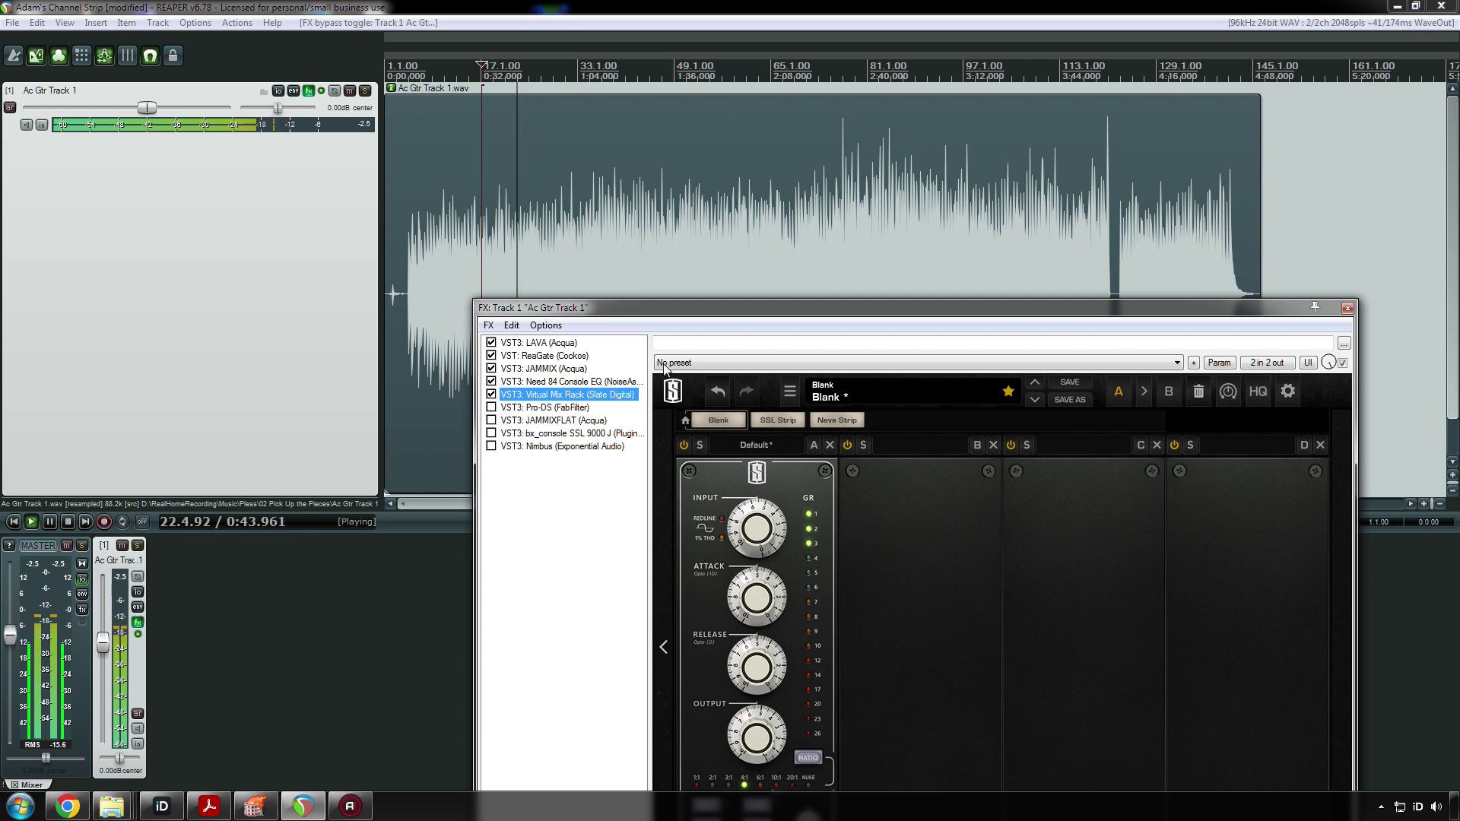
pyautogui.press('space')
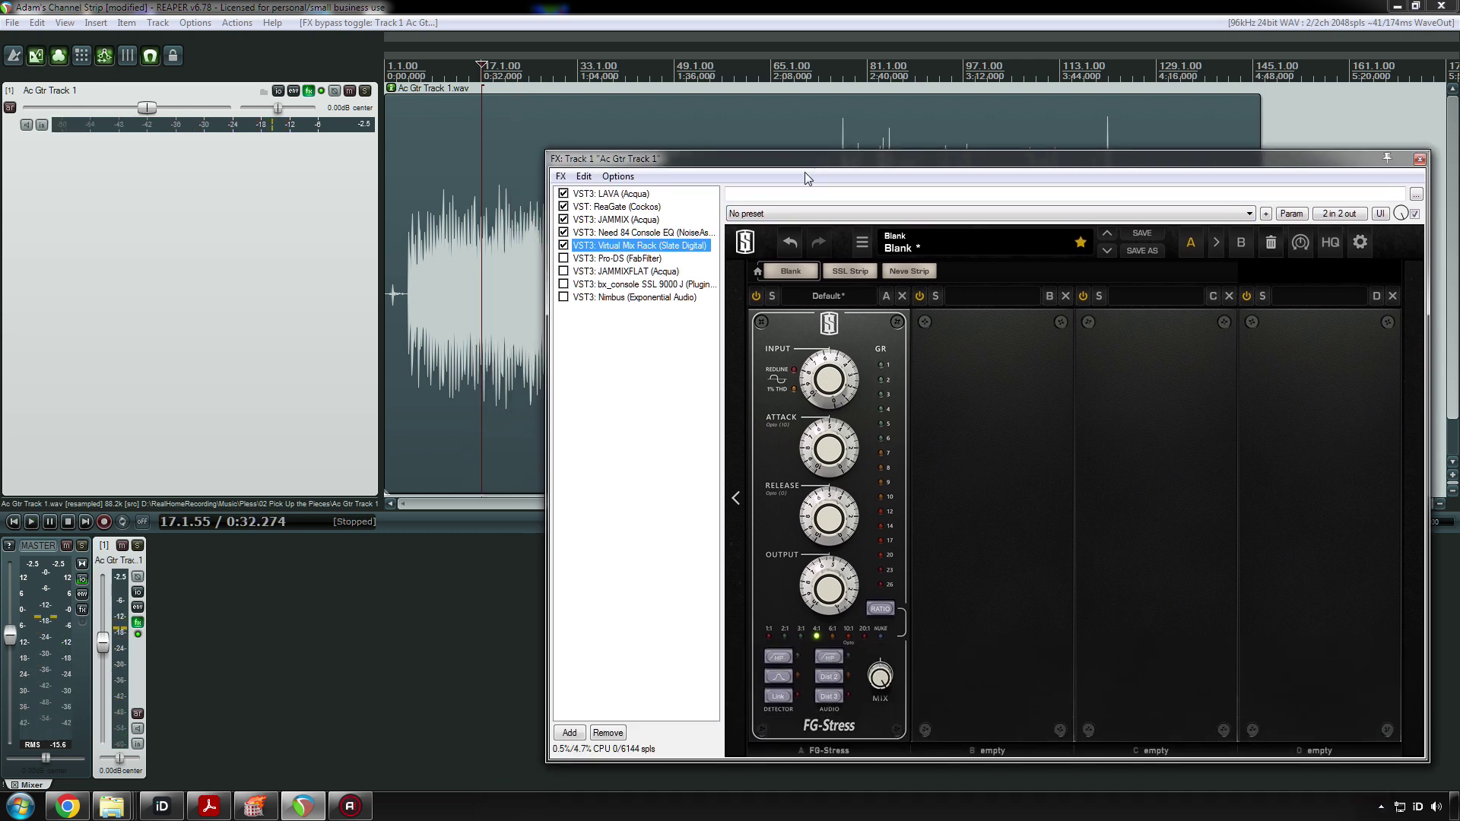
# - Fine-tune the FG-Stress output around 5.60 while replaying the guitar from bar 17
pyautogui.press('space')
pyautogui.moveTo(833, 593); pyautogui.dragTo(834, 590)
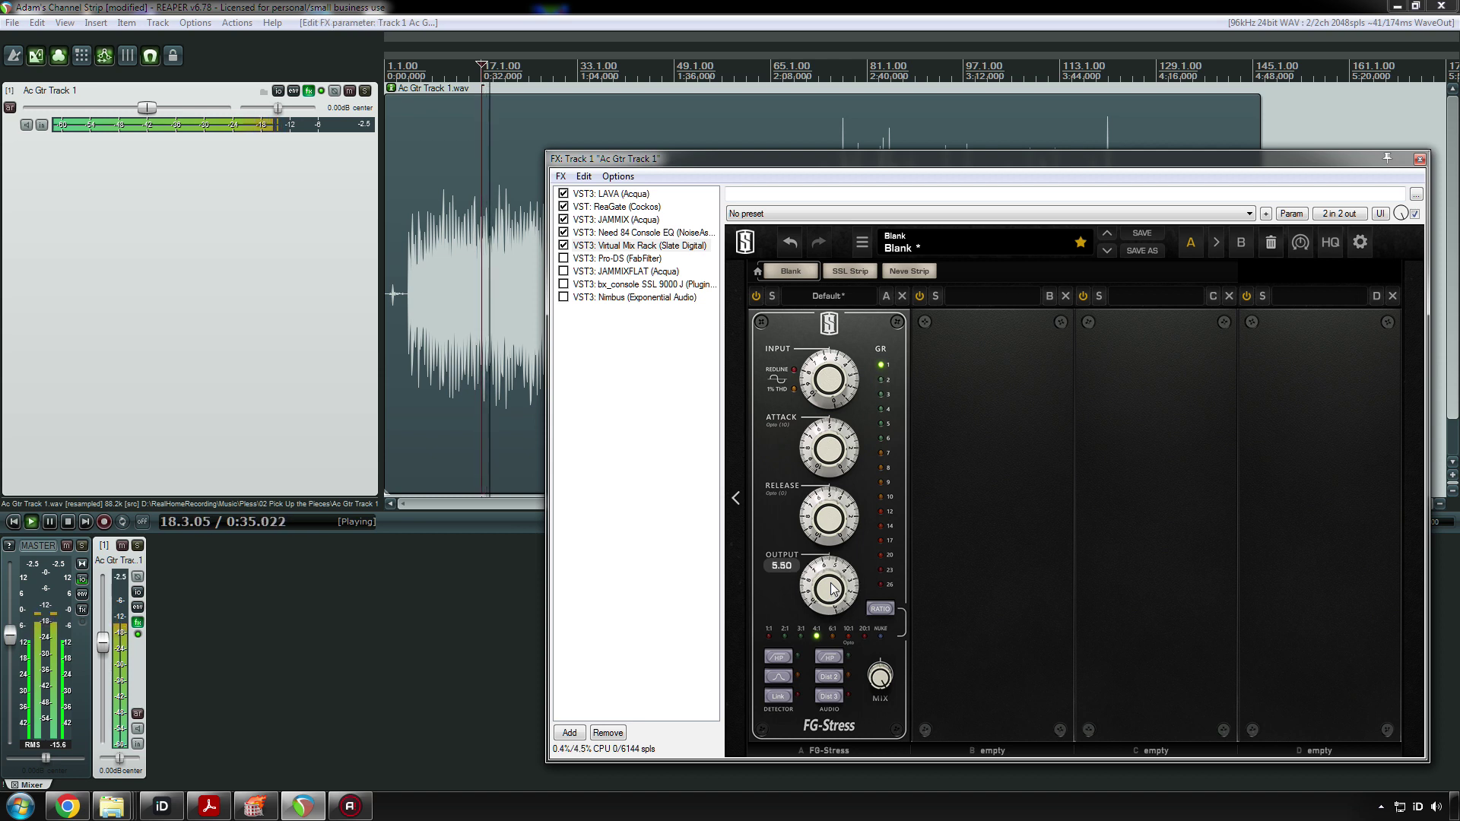
pyautogui.moveTo(833, 590); pyautogui.dragTo(834, 586)
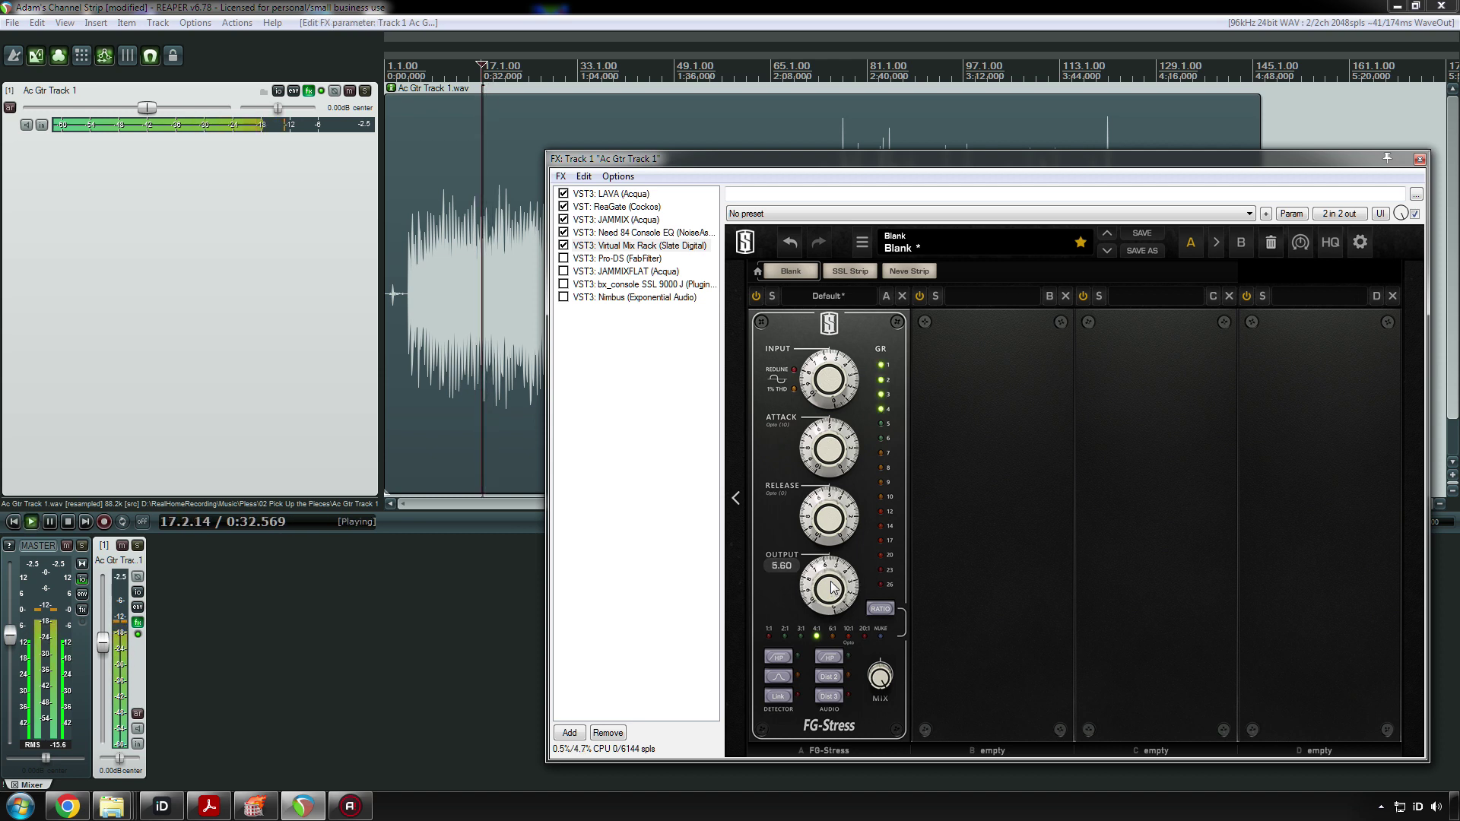
pyautogui.moveTo(833, 586); pyautogui.dragTo(833, 585)
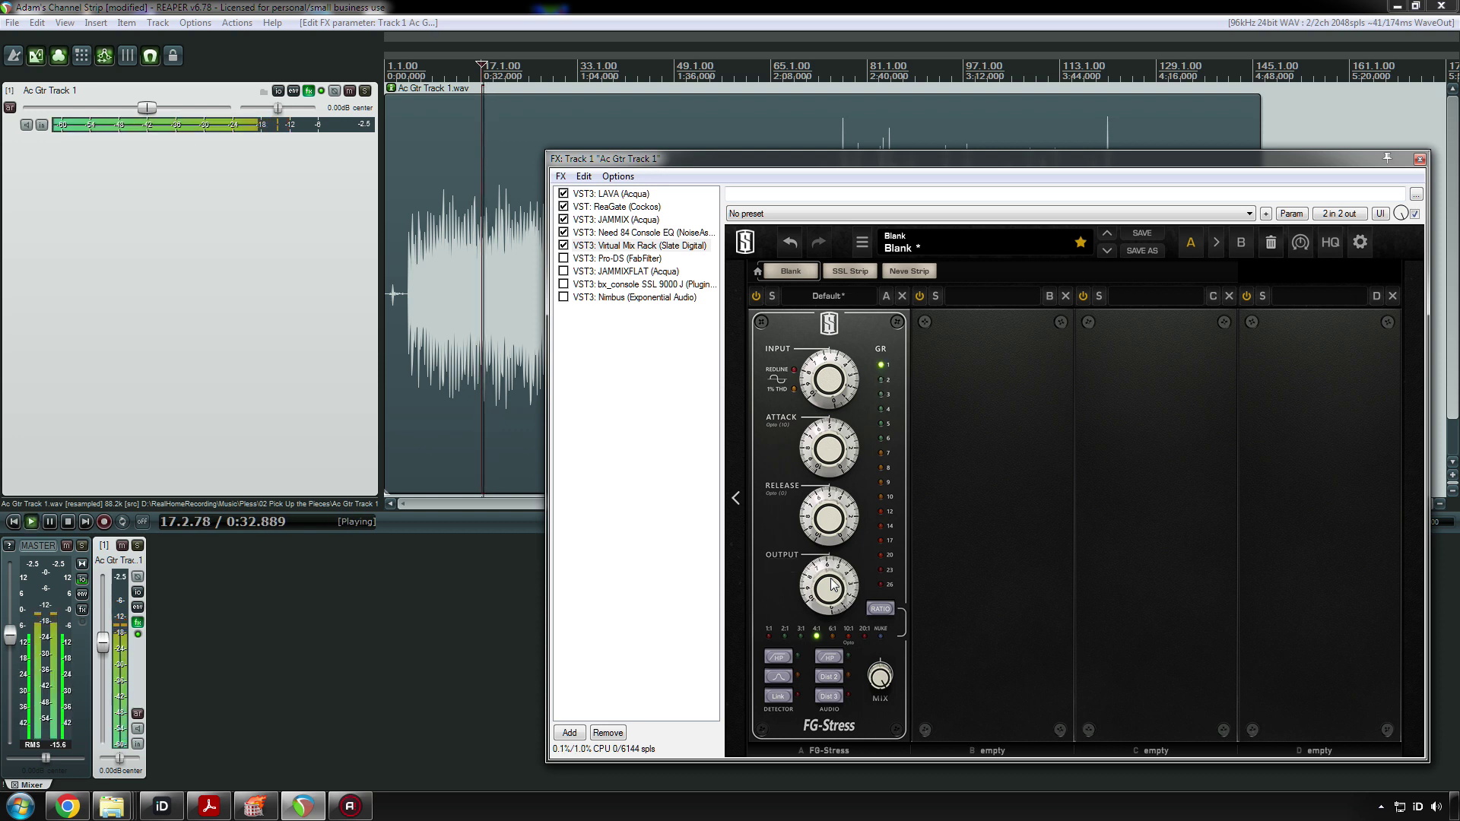
pyautogui.scroll(-3, 833, 585)
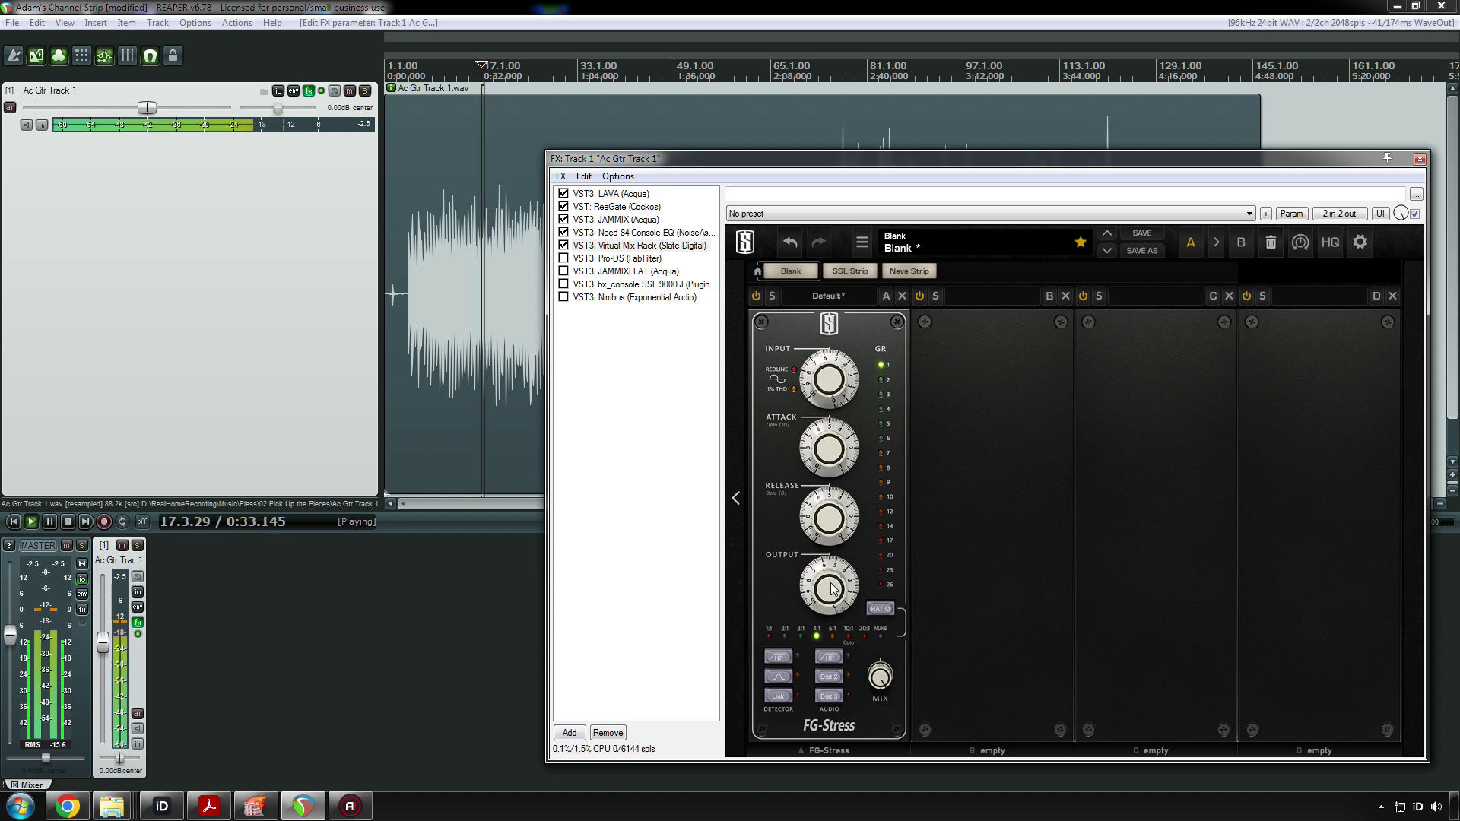
# - Bypass Virtual Mix Rack and replay the start of bar 17 to check the level match against the new output setting
pyautogui.press('space')
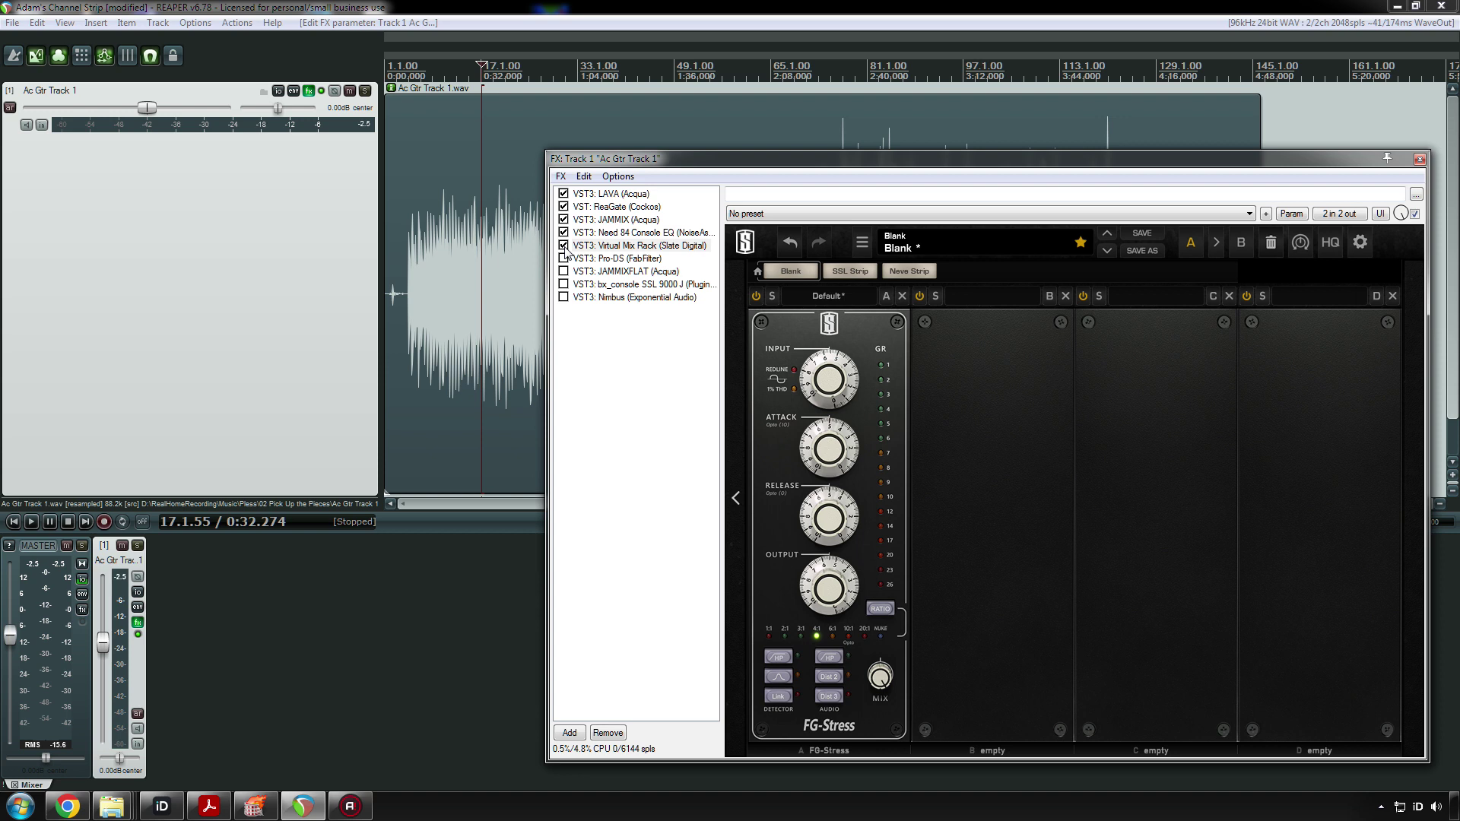
pyautogui.click(563, 245)
pyautogui.press('space')
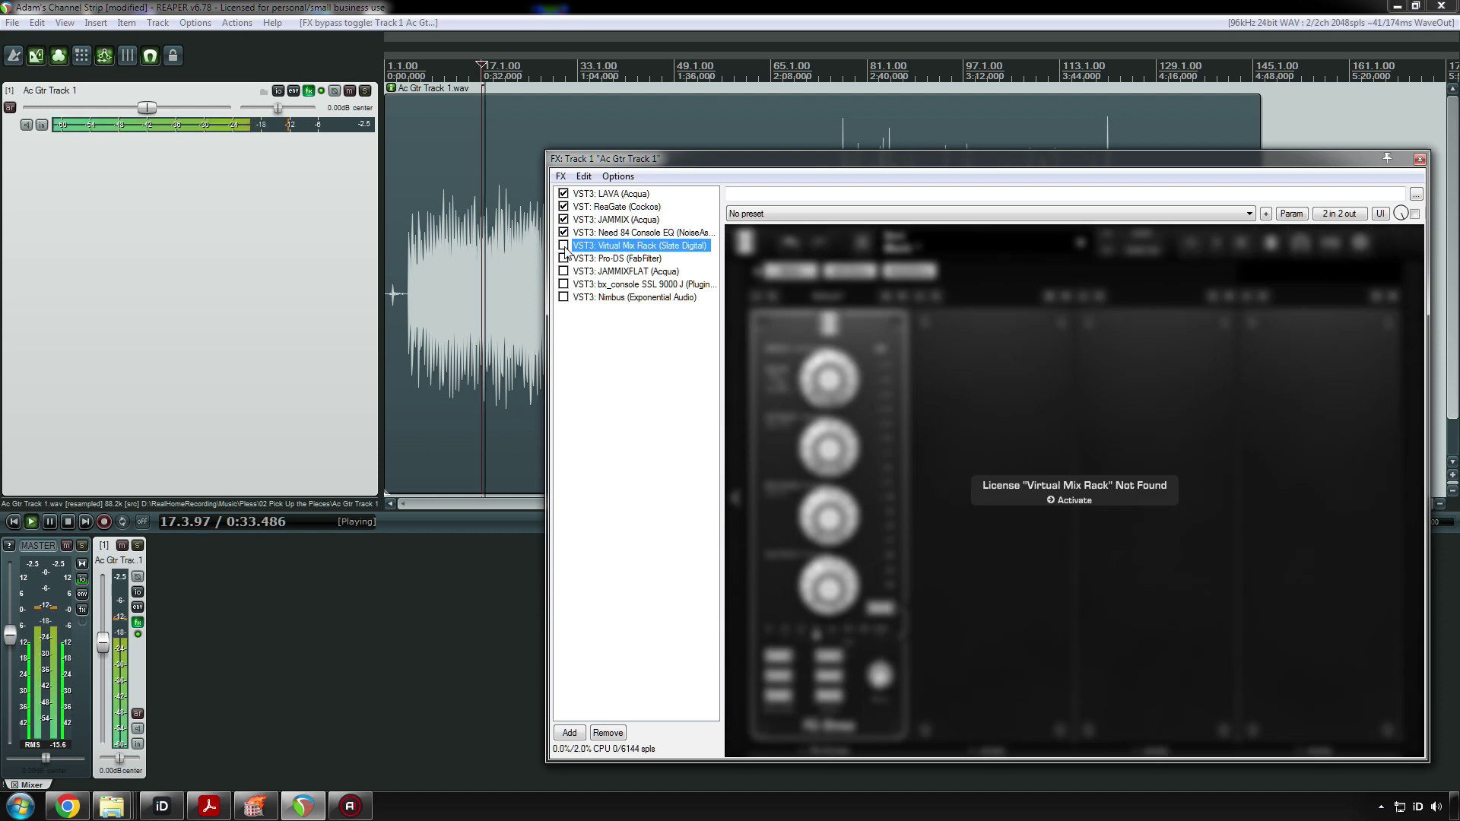
pyautogui.press('space')
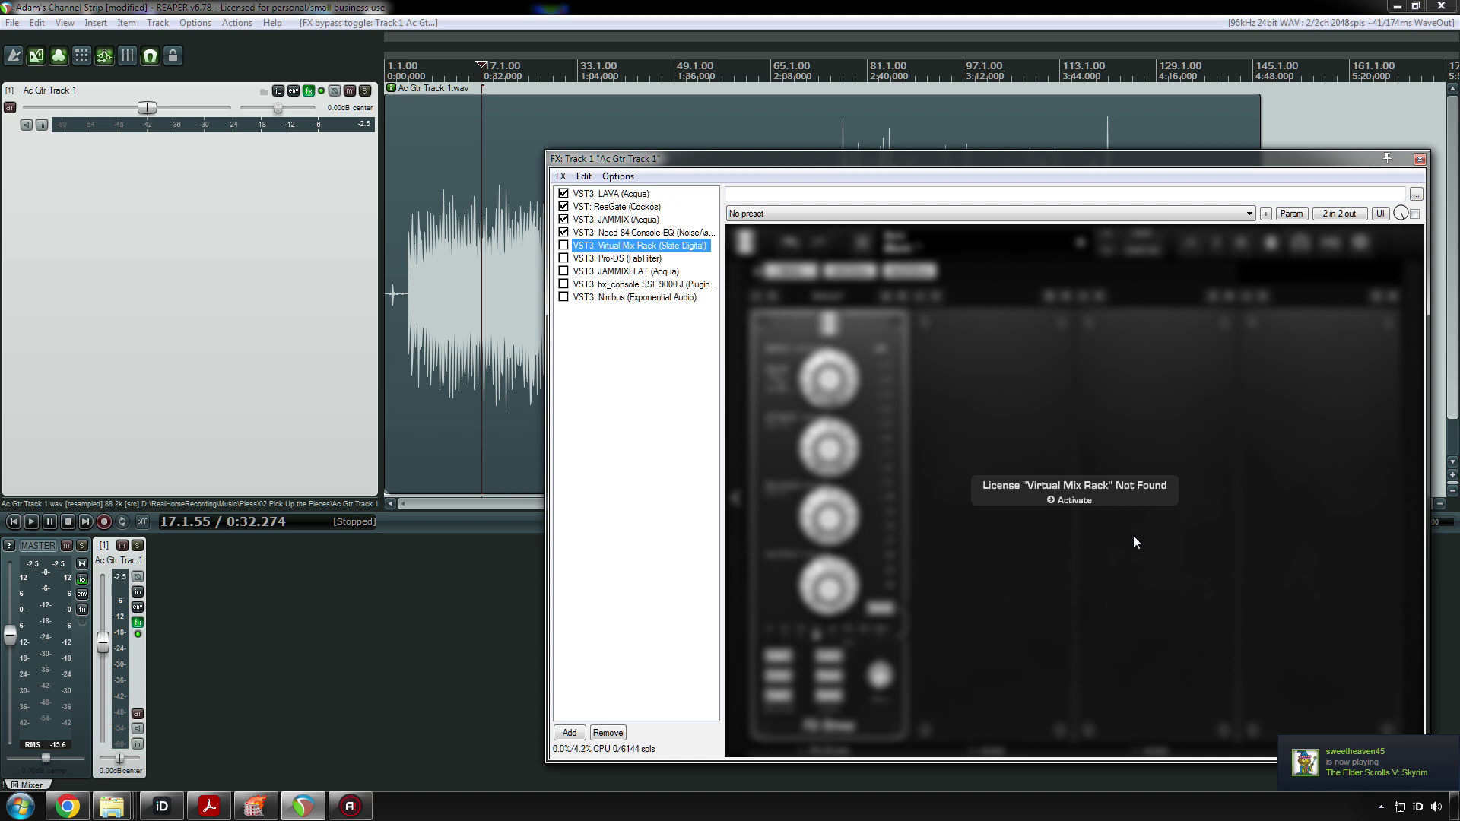
# - Reveal the hidden system tray programs and try to silence the ones interrupting with pop-up notifications
pyautogui.click(1381, 807)
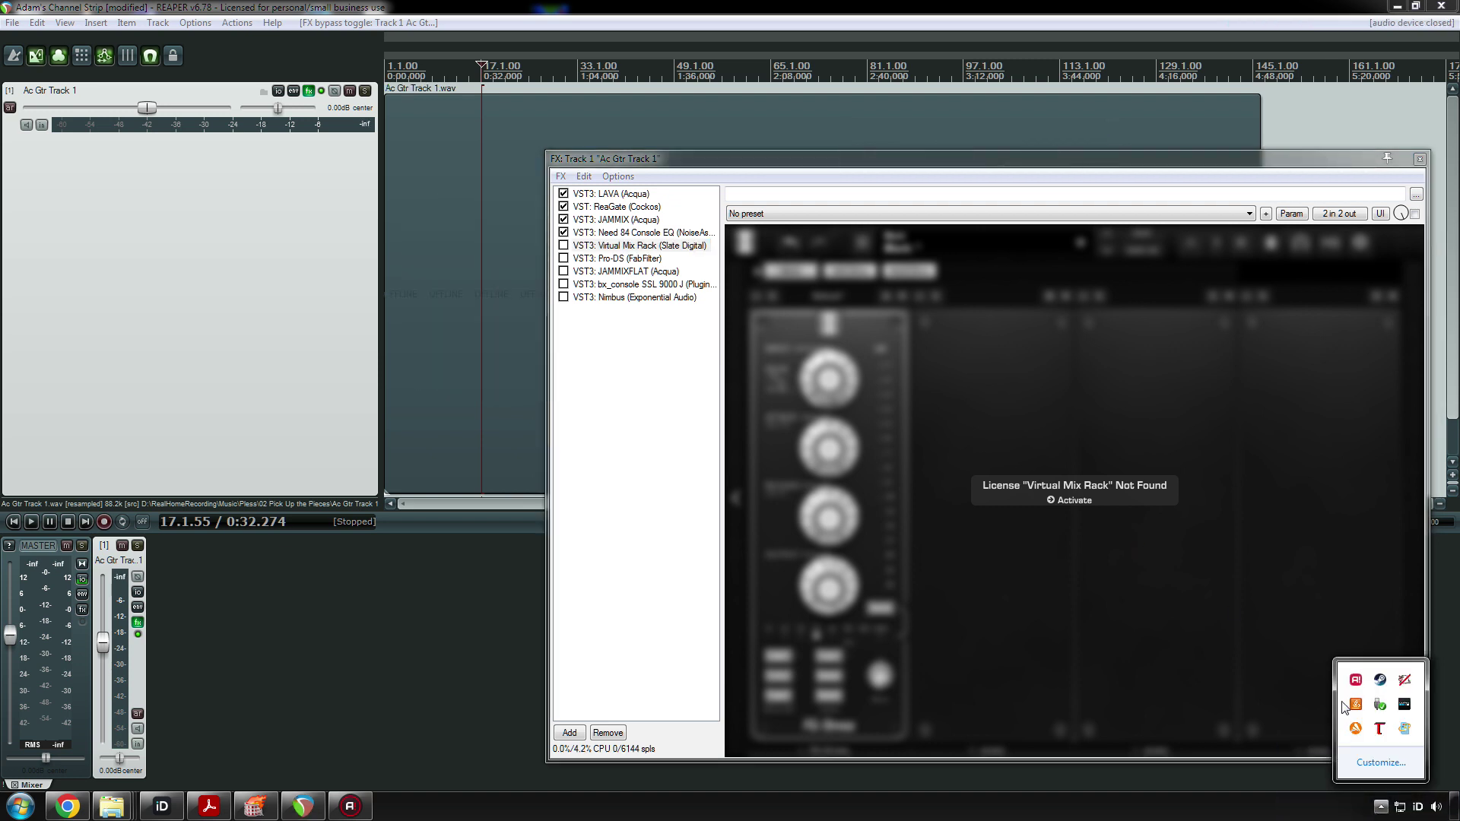
pyautogui.rightClick(1377, 684)
pyautogui.click(1361, 682)
pyautogui.rightClick(1359, 731)
pyautogui.click(1391, 755)
# - Re-enable Virtual Mix Rack, reposition the effects window slightly, and check whether the FG-Stress module responds
pyautogui.click(564, 245)
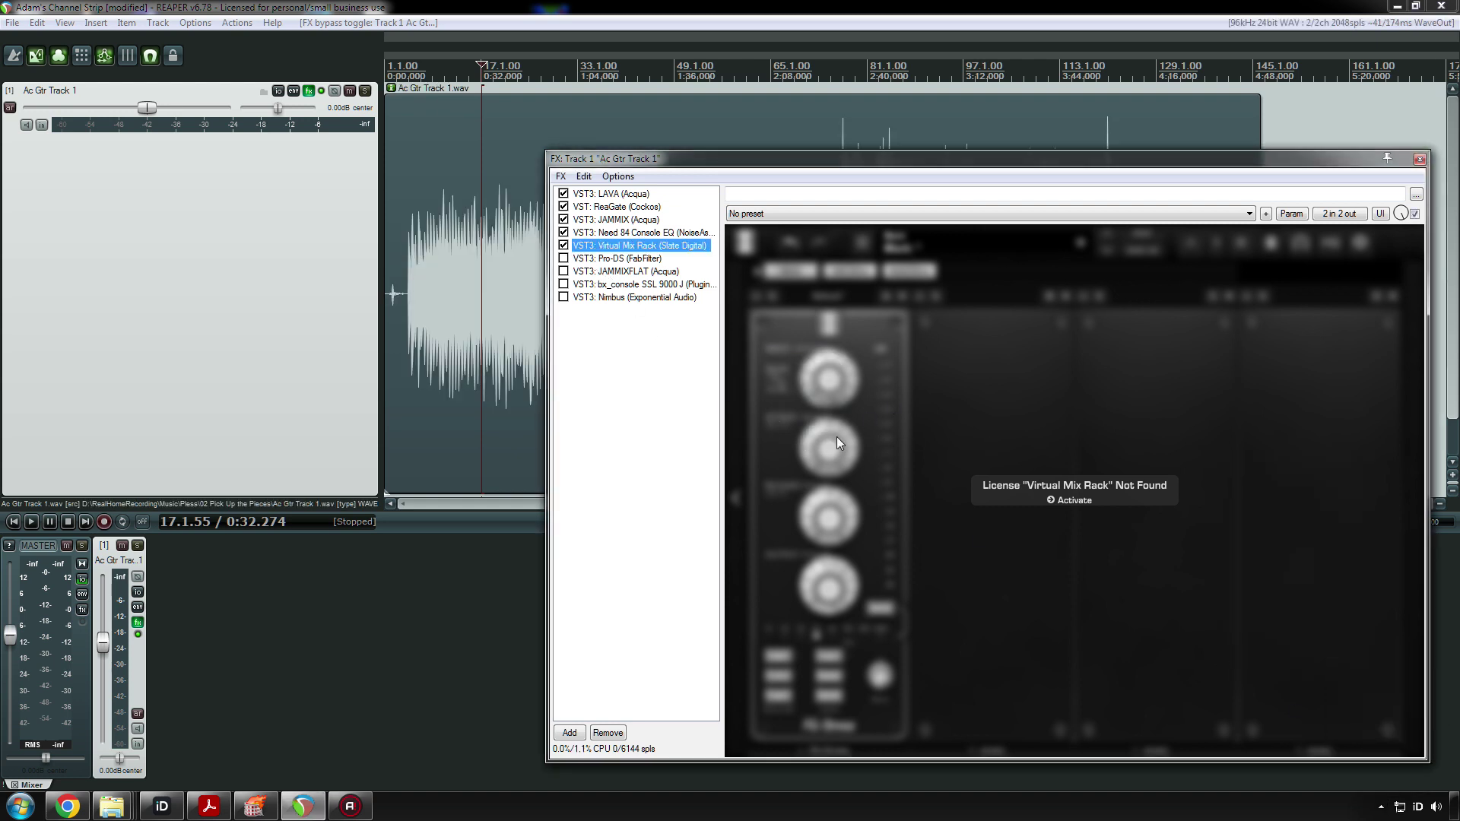
pyautogui.moveTo(896, 162); pyautogui.dragTo(862, 161)
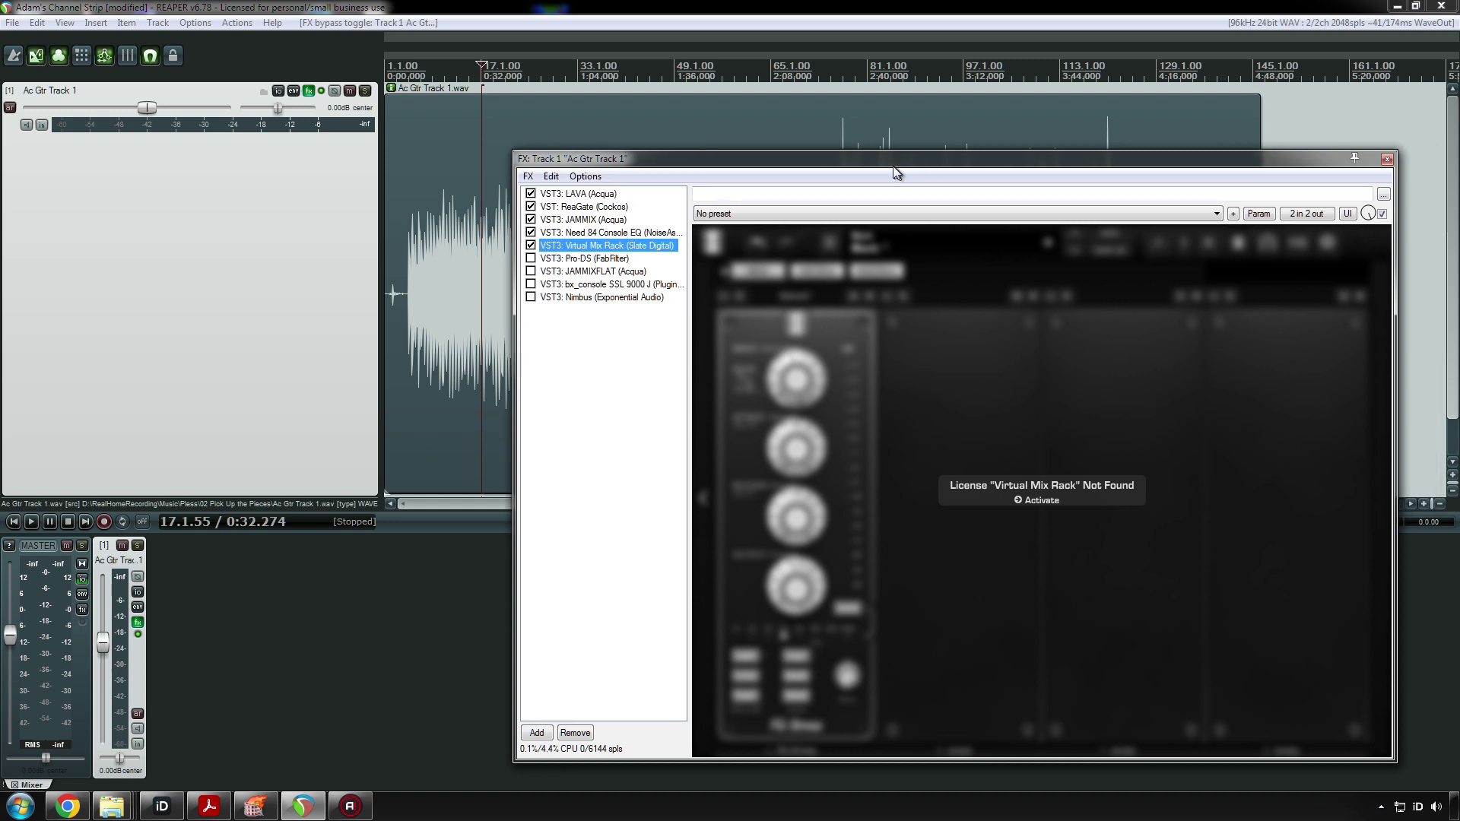
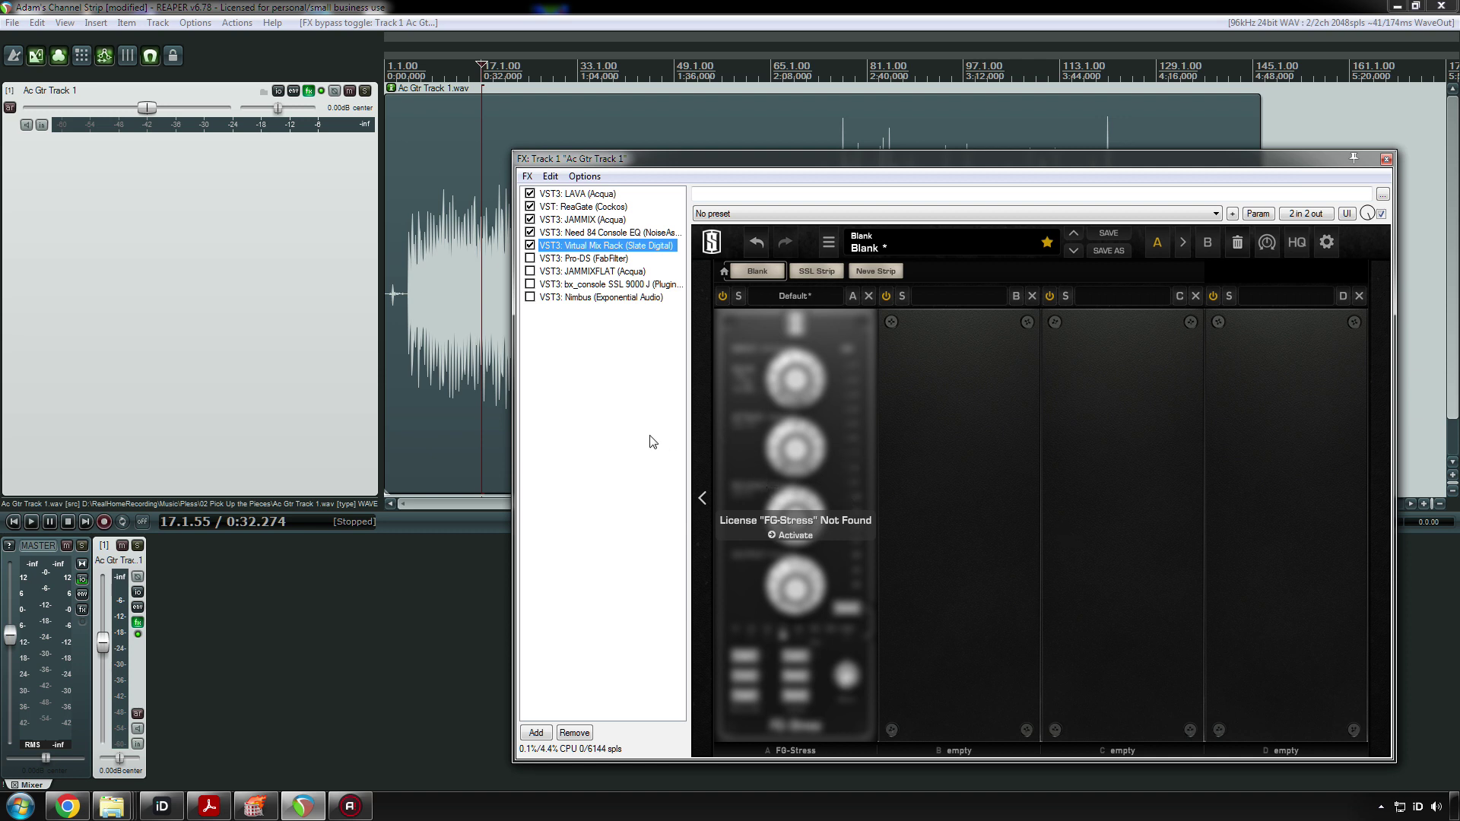
pyautogui.click(531, 247)
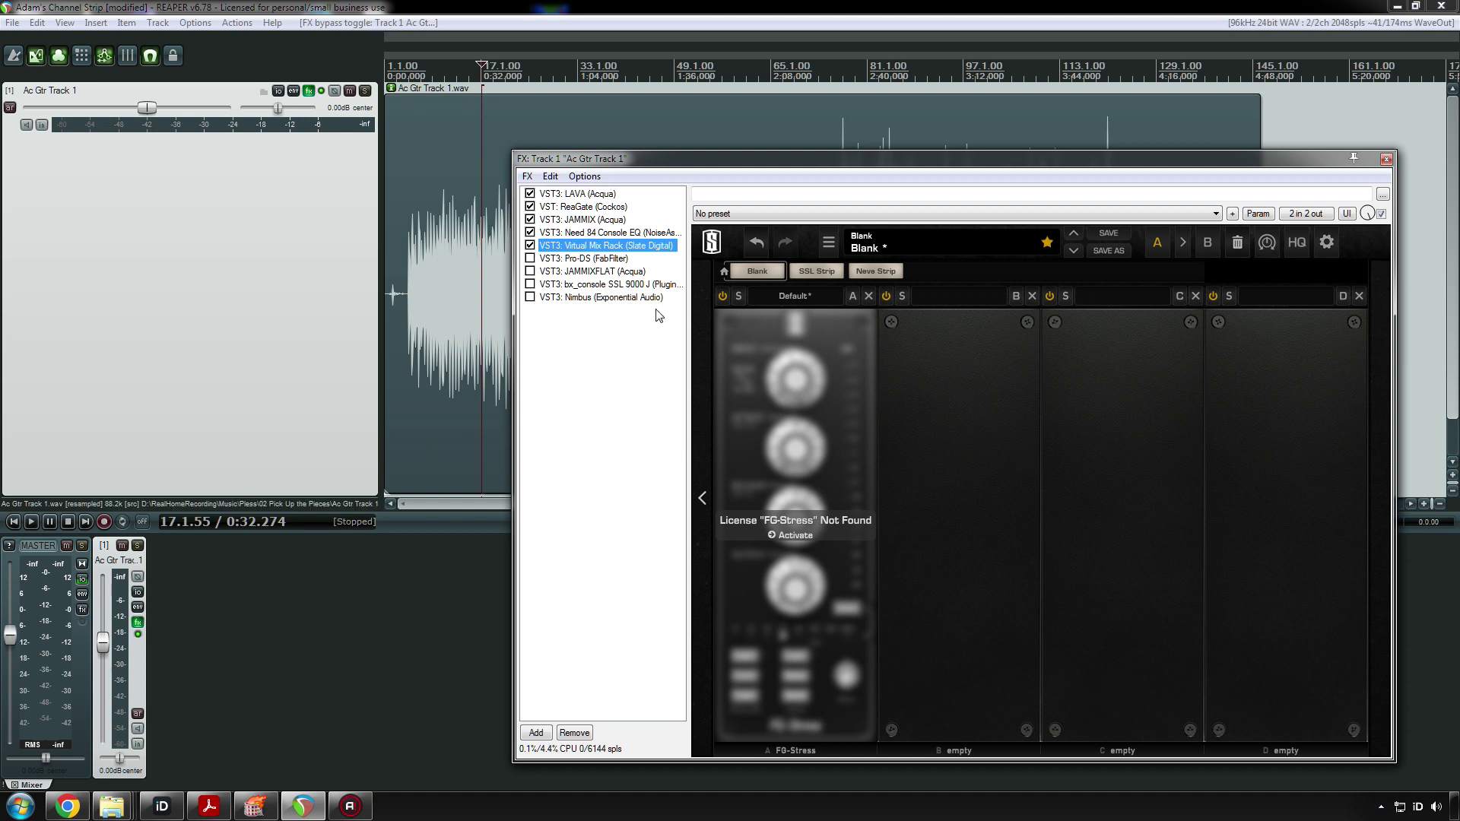
pyautogui.click(956, 420)
# - Insert an FG-116 ahead of FG-Stress from the rack's module list, and remove it again
pyautogui.click(701, 476)
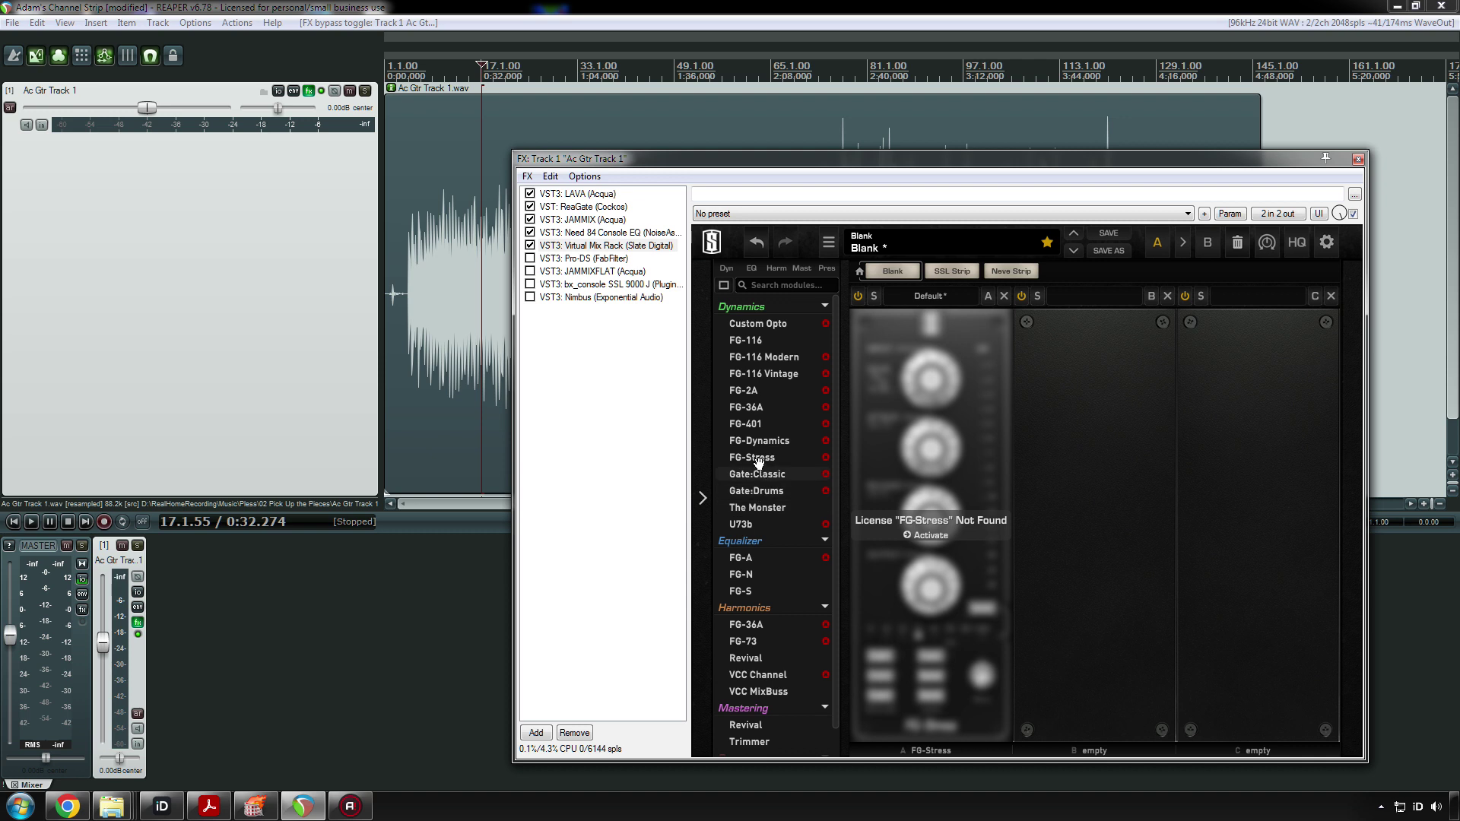
pyautogui.moveTo(1074, 423); pyautogui.dragTo(1077, 426)
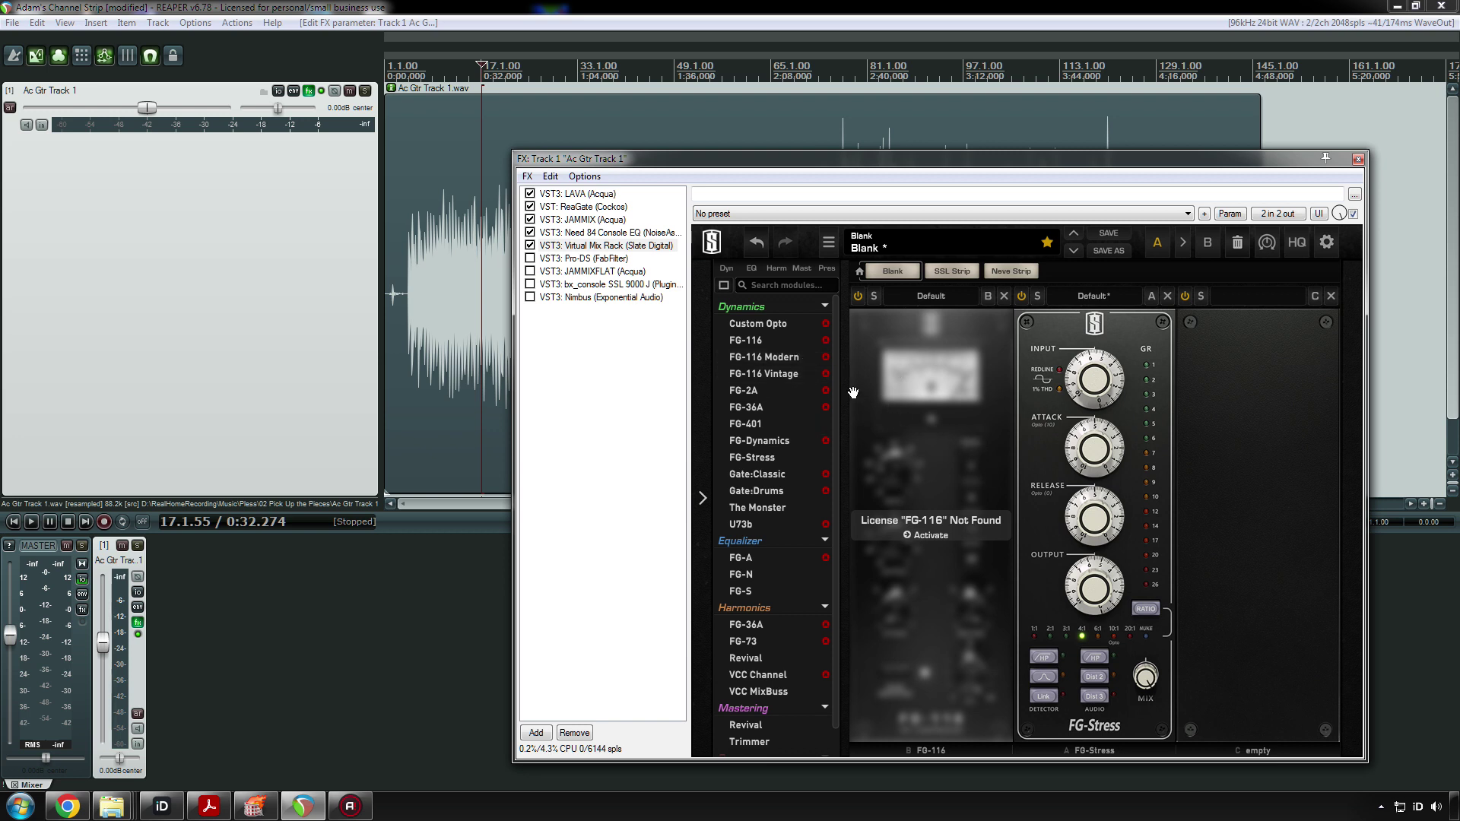
pyautogui.click(1003, 296)
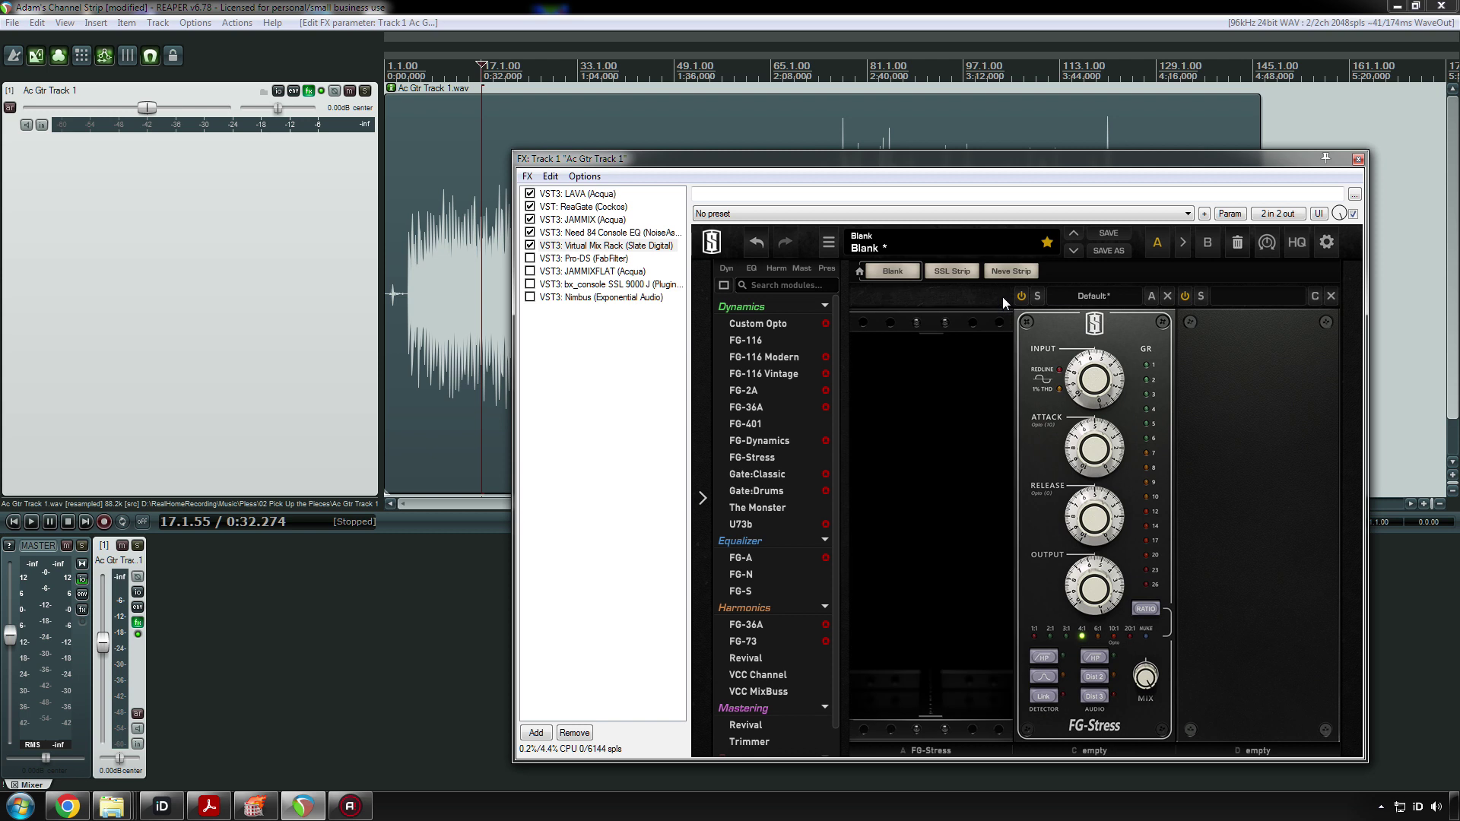
# - Hide the rack's module list and play the guitar from bar 17 through FG-Stress
pyautogui.click(701, 499)
pyautogui.press('space')
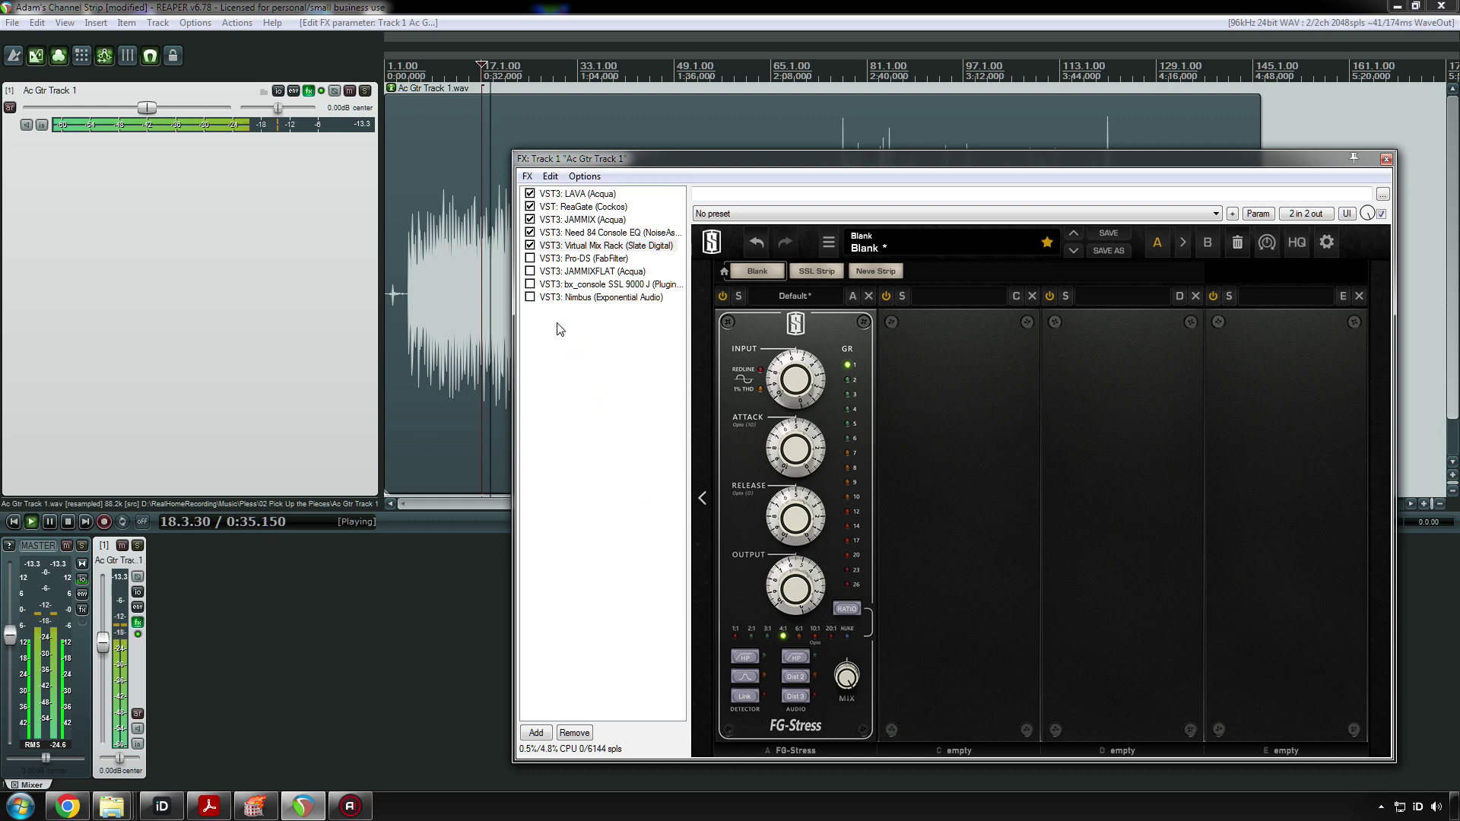
# - Open Pro-DS with playback stopped, enable it, and reposition the effects window so the whole plugin is visible
pyautogui.click(584, 258)
pyautogui.press('space')
pyautogui.moveTo(663, 166); pyautogui.dragTo(392, 305)
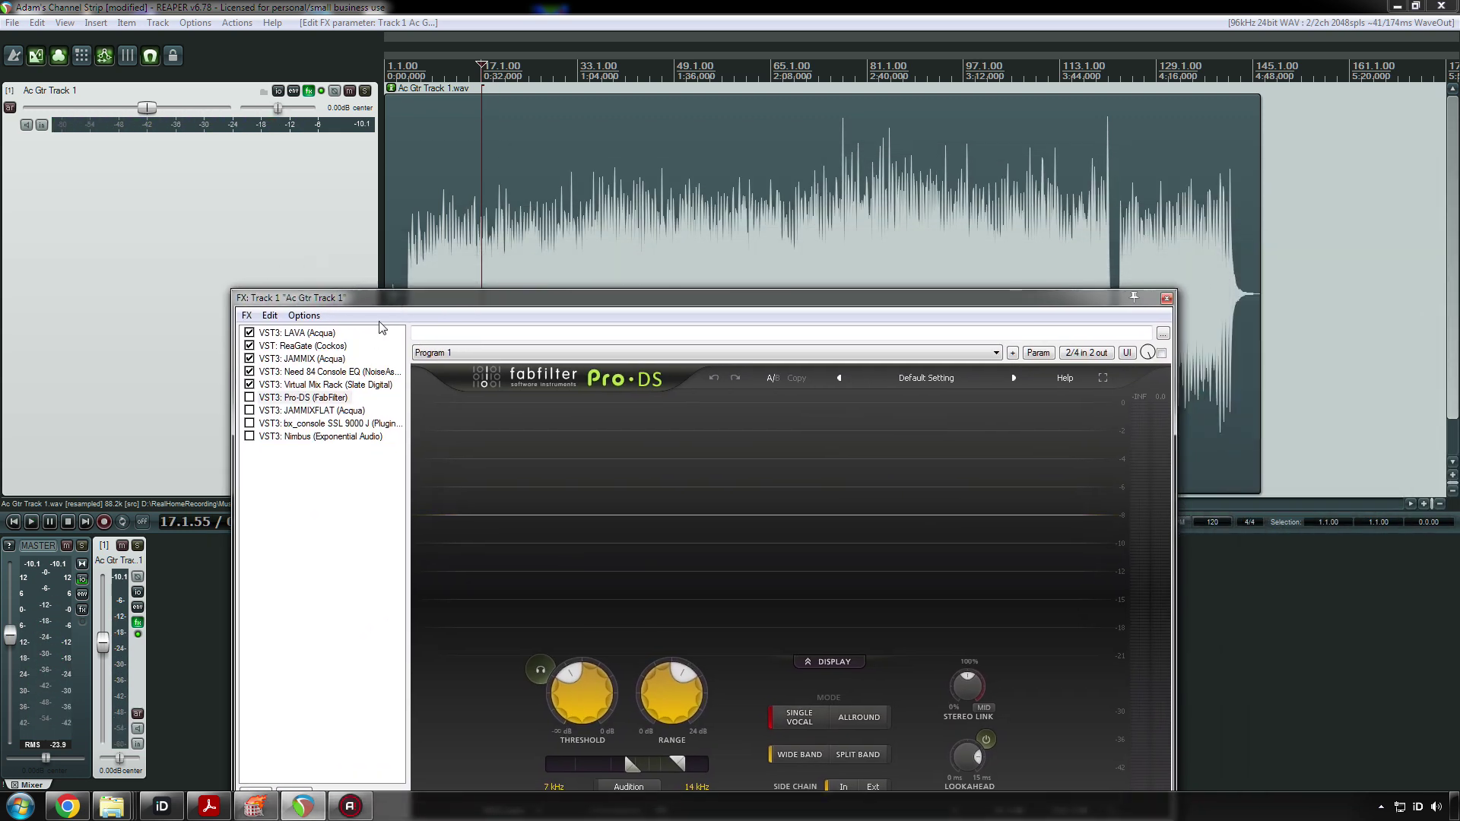
pyautogui.click(252, 400)
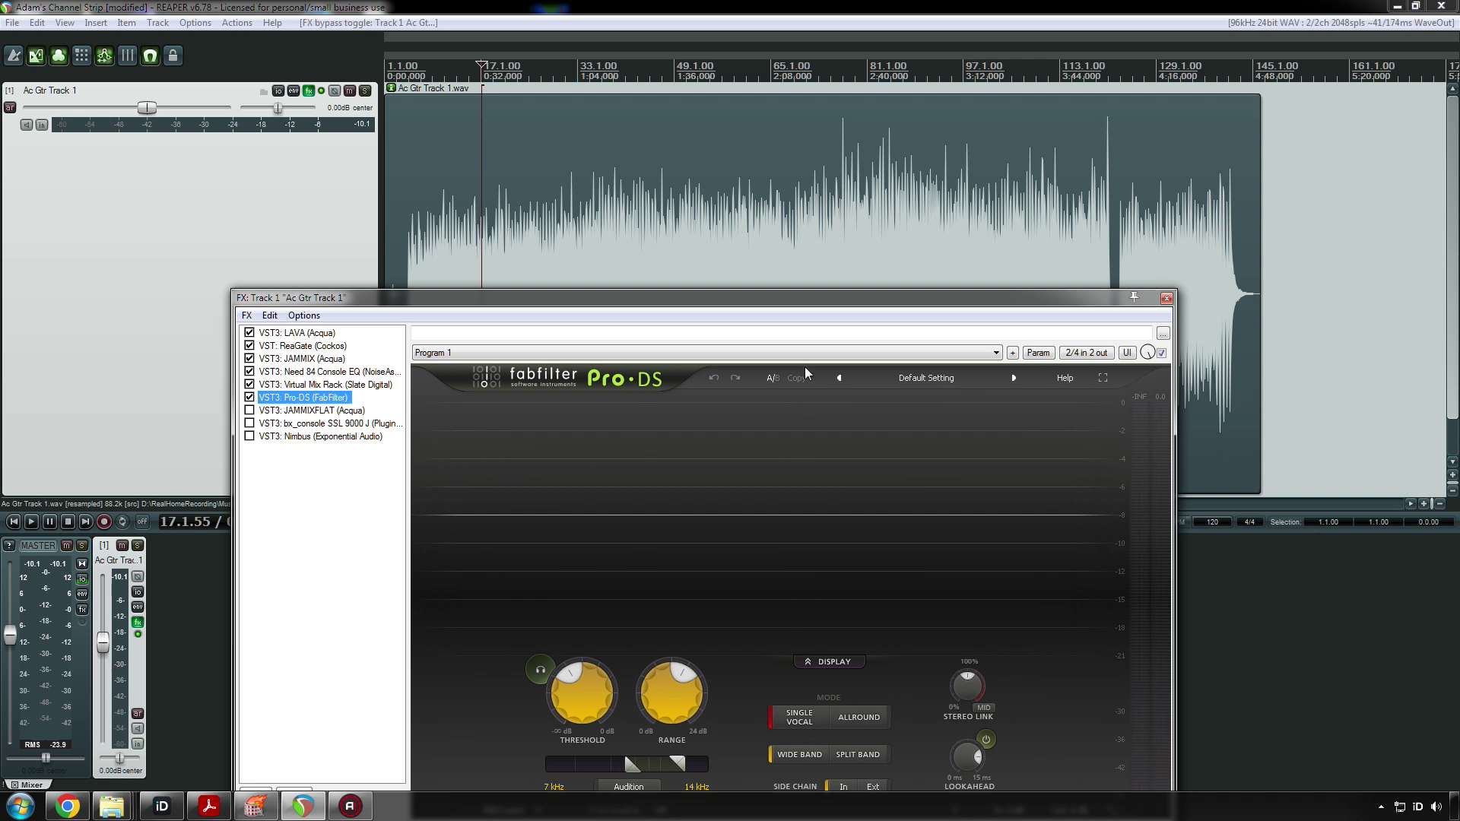
pyautogui.moveTo(771, 299); pyautogui.dragTo(726, 179)
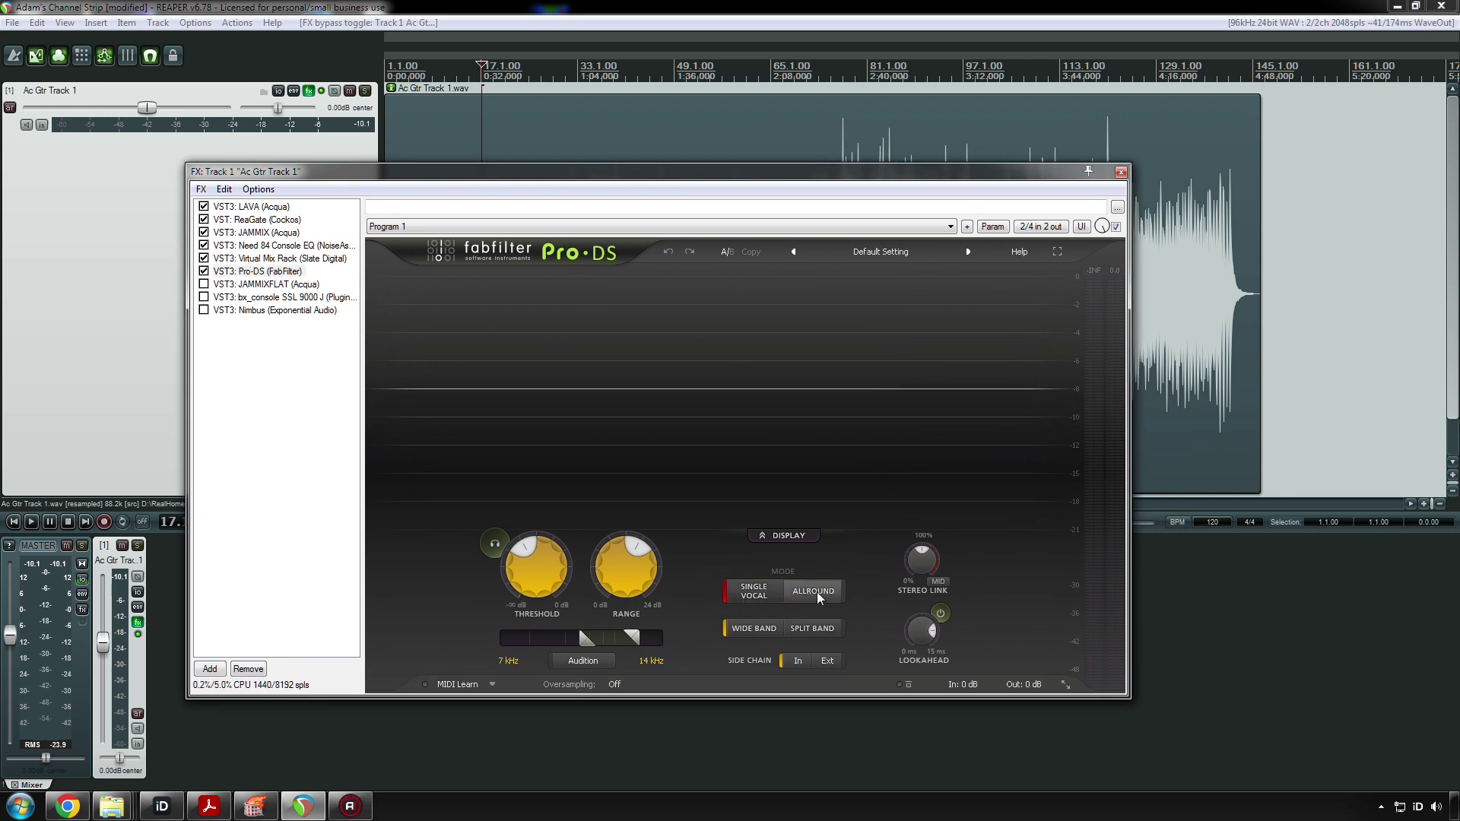
# - Set Pro-DS to Allround mode with Split Band processing, starting playback to listen
pyautogui.click(812, 593)
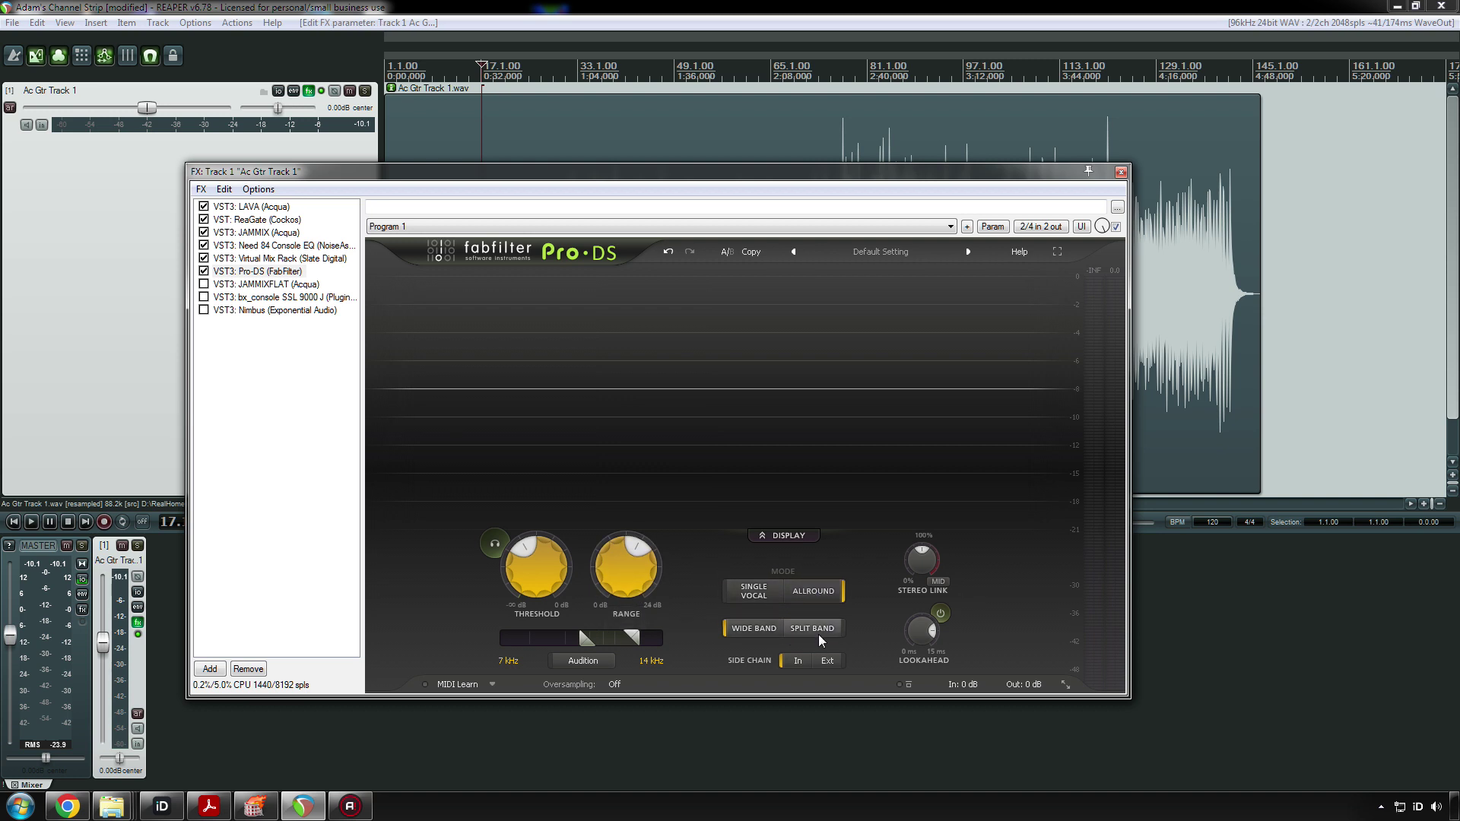
pyautogui.press('space')
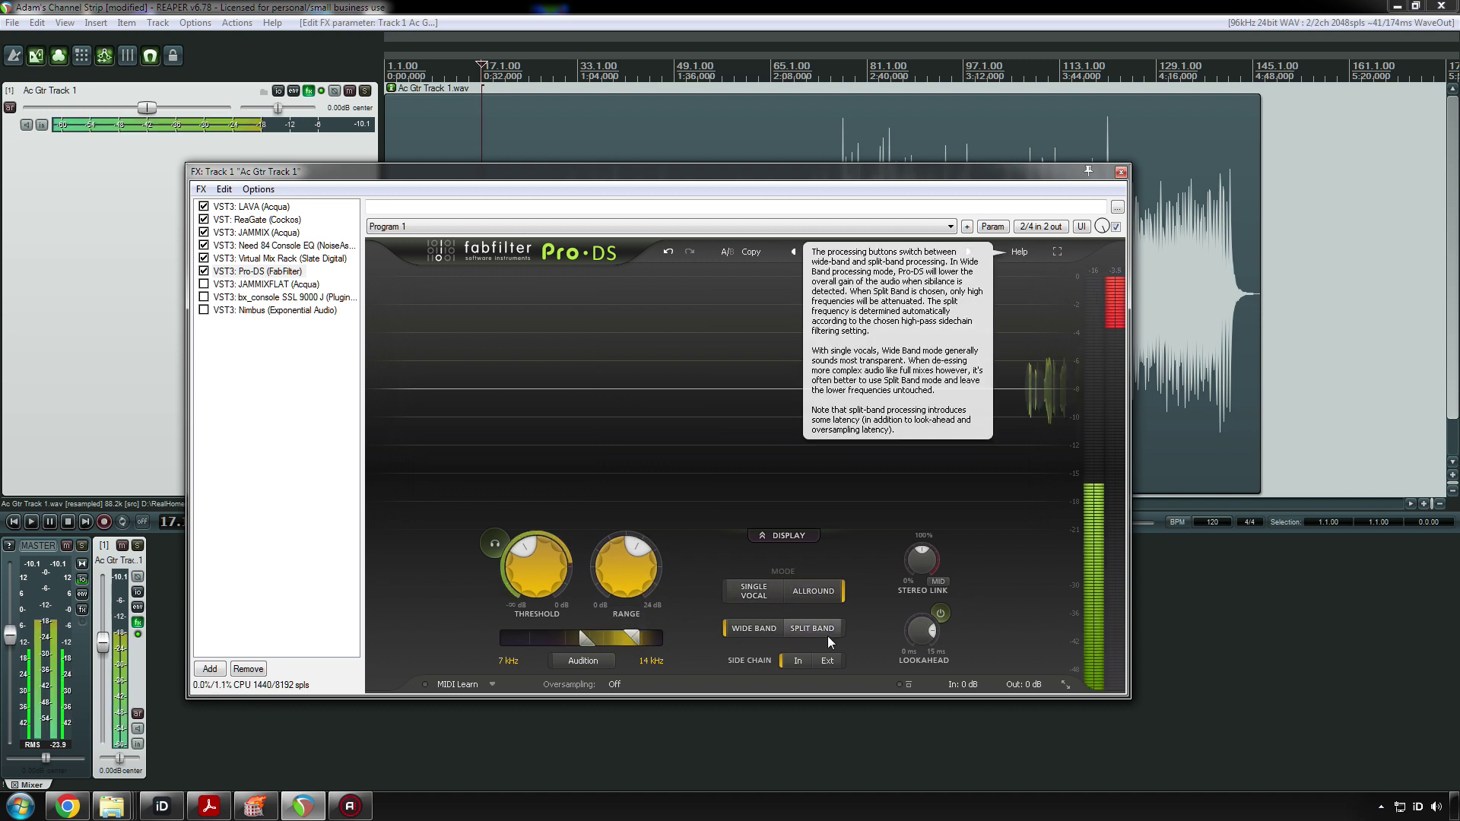
pyautogui.click(812, 628)
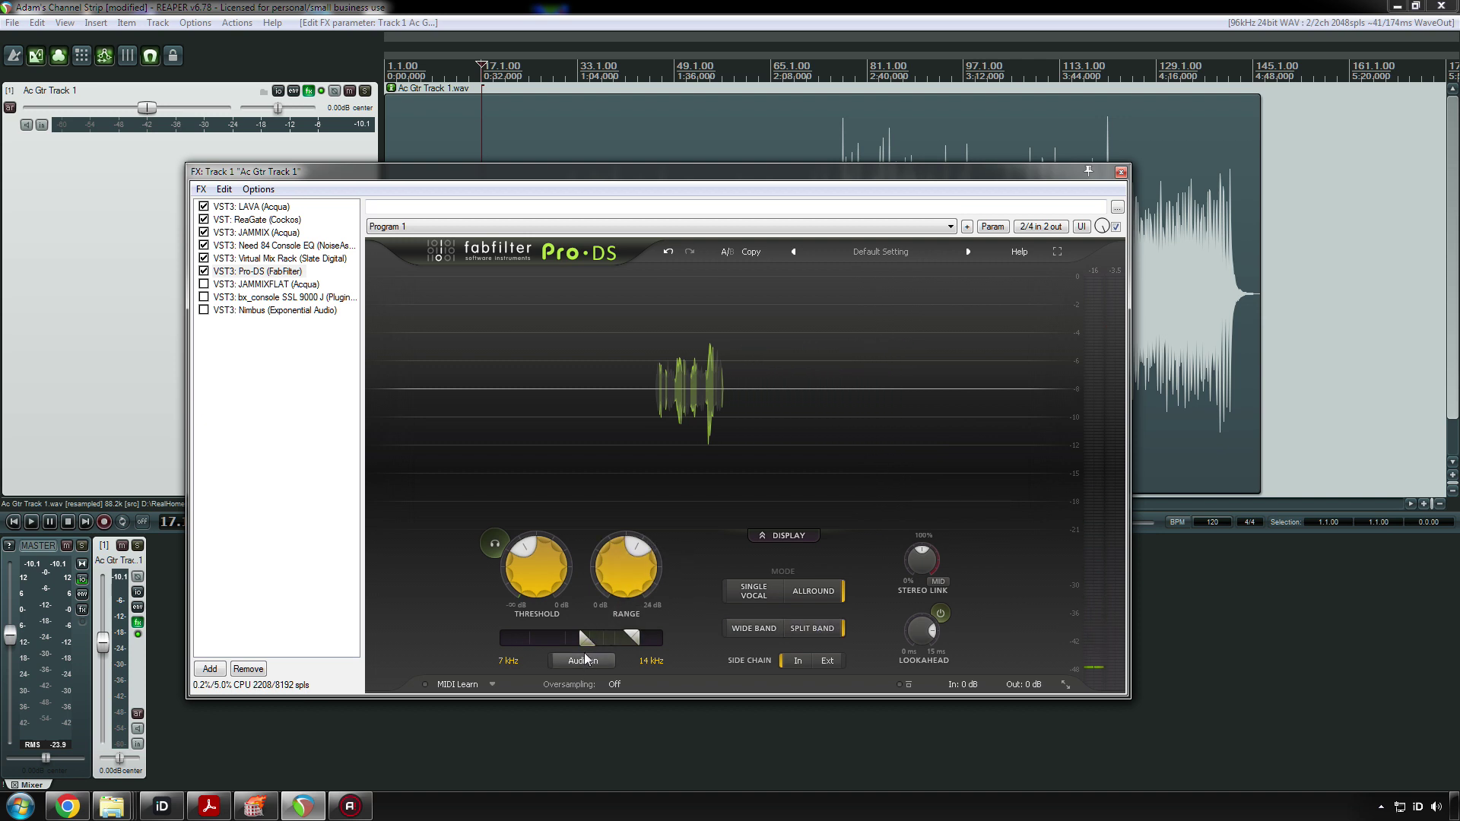
# - Sweep the Pro-DS threshold between its maximum and minimum during playback, and bring it back to -25.83 dB
pyautogui.moveTo(619, 590)
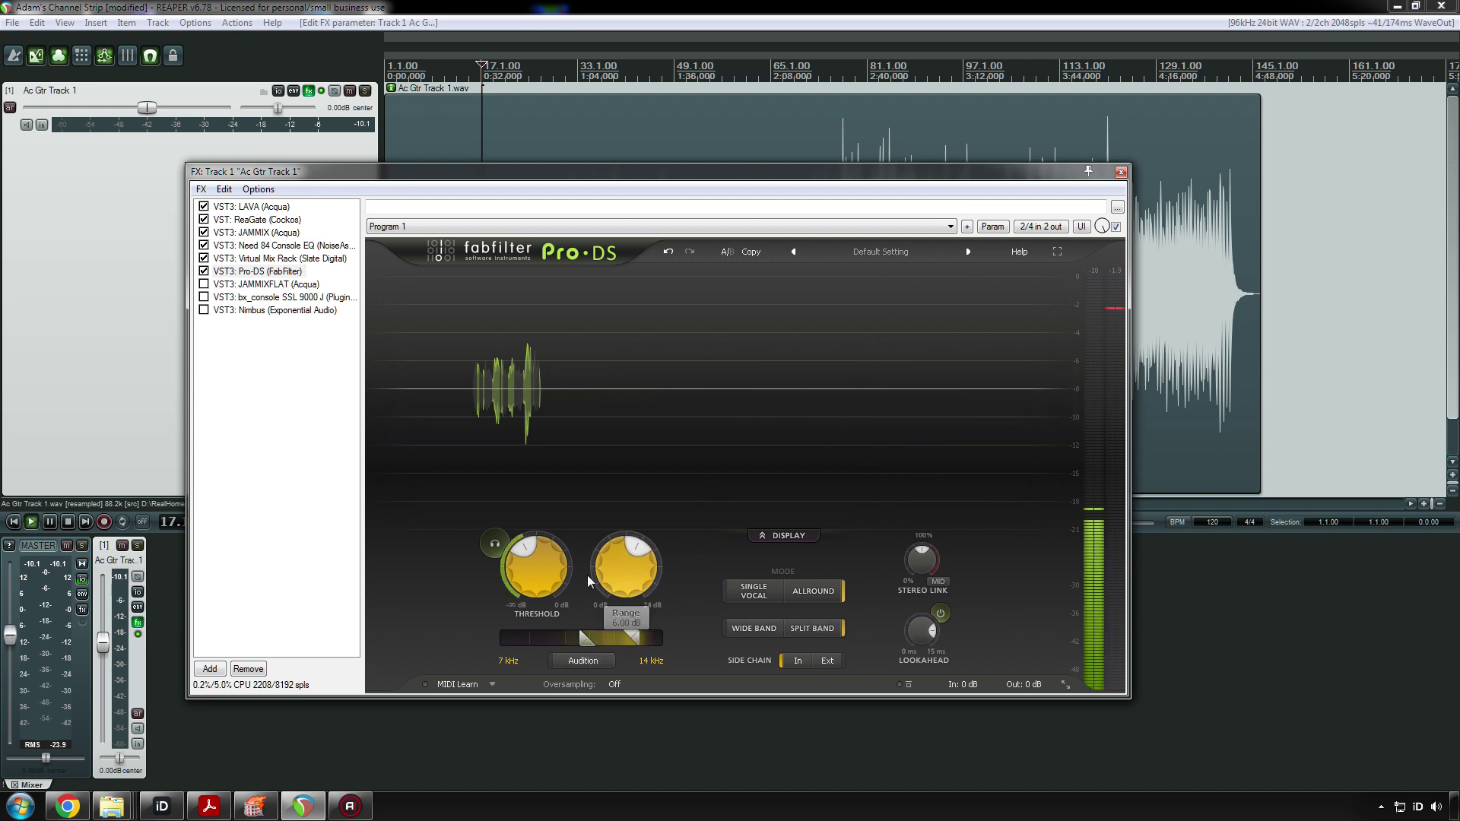
pyautogui.moveTo(538, 555)
pyautogui.moveTo(538, 555)
pyautogui.mouseDown()
pyautogui.moveTo(527, 572)
pyautogui.moveTo(541, 609)
pyautogui.moveTo(543, 581)
pyautogui.mouseUp()
pyautogui.scroll(15, 542, 579)
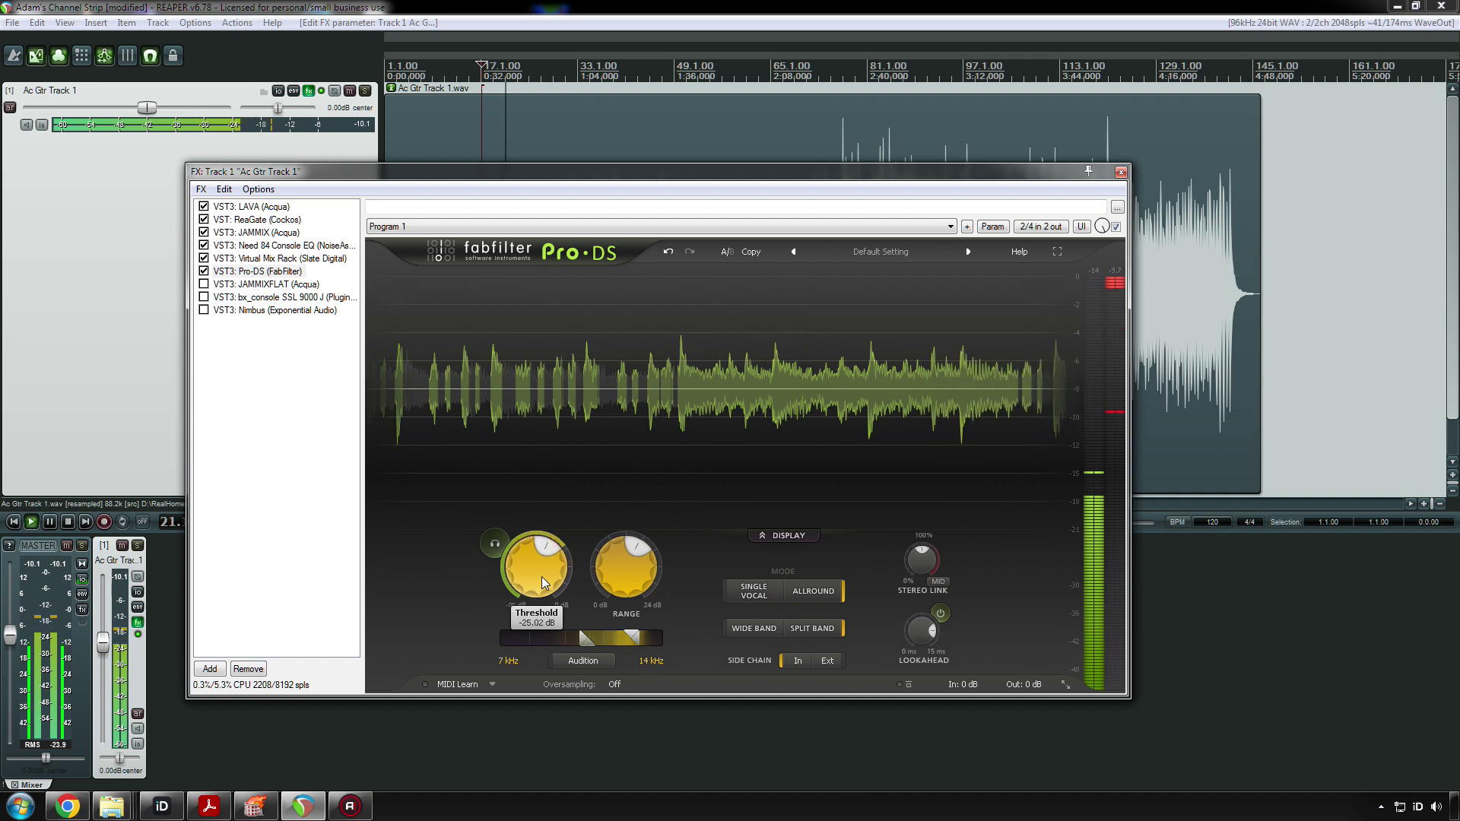
pyautogui.scroll(-8, 542, 574)
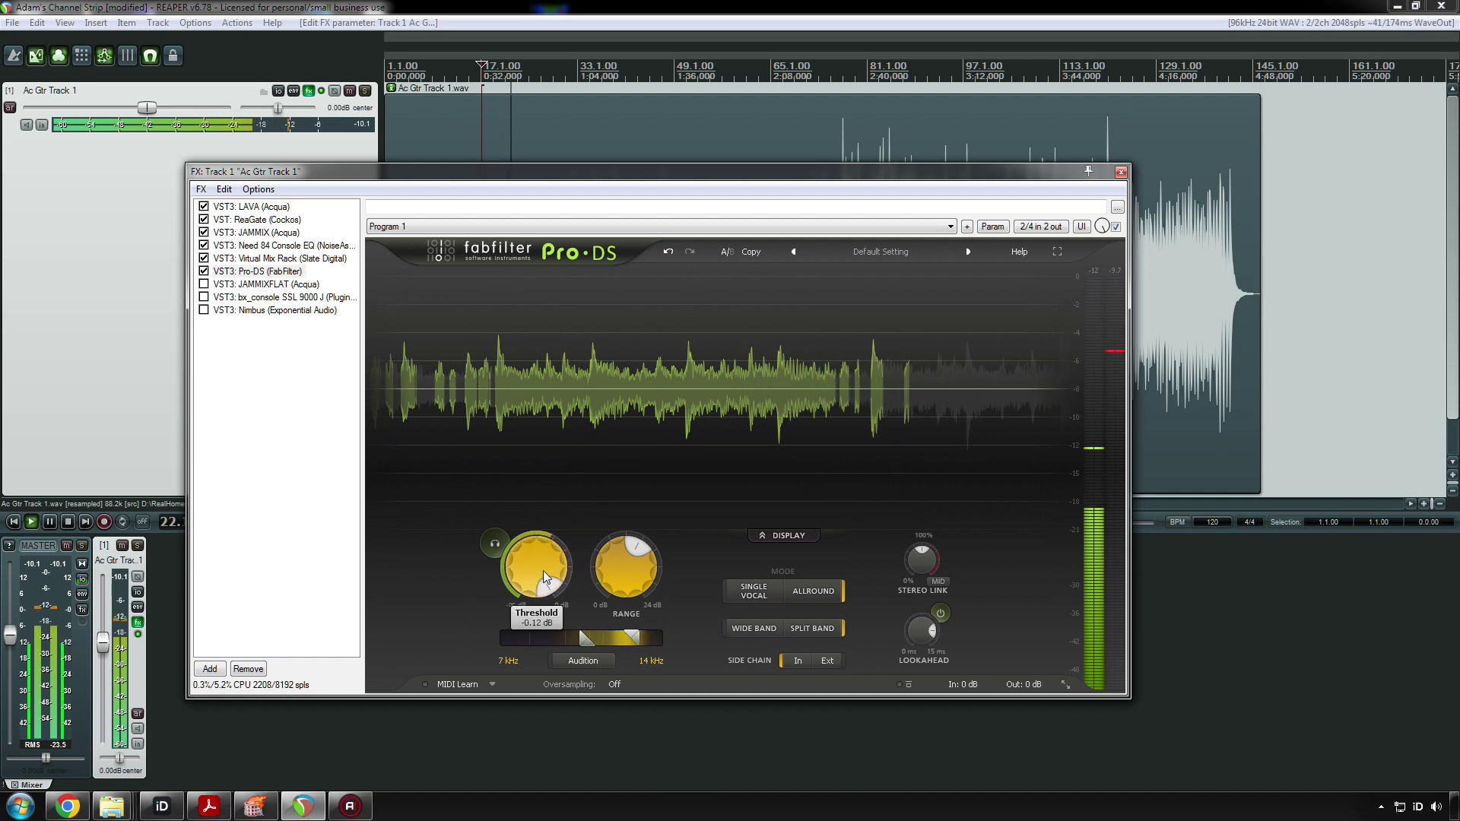
pyautogui.scroll(-2, 543, 570)
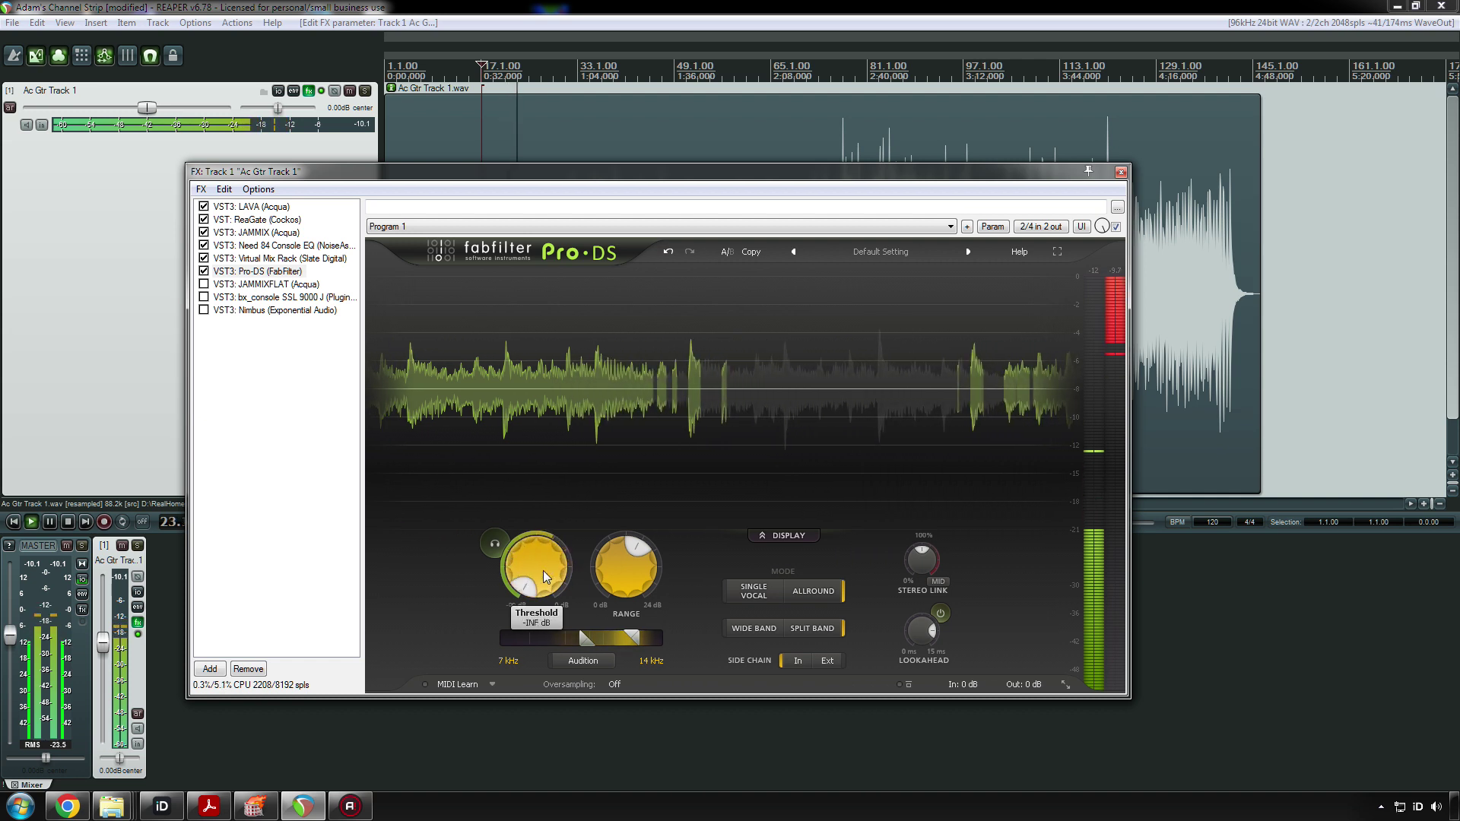
pyautogui.scroll(4, 543, 571)
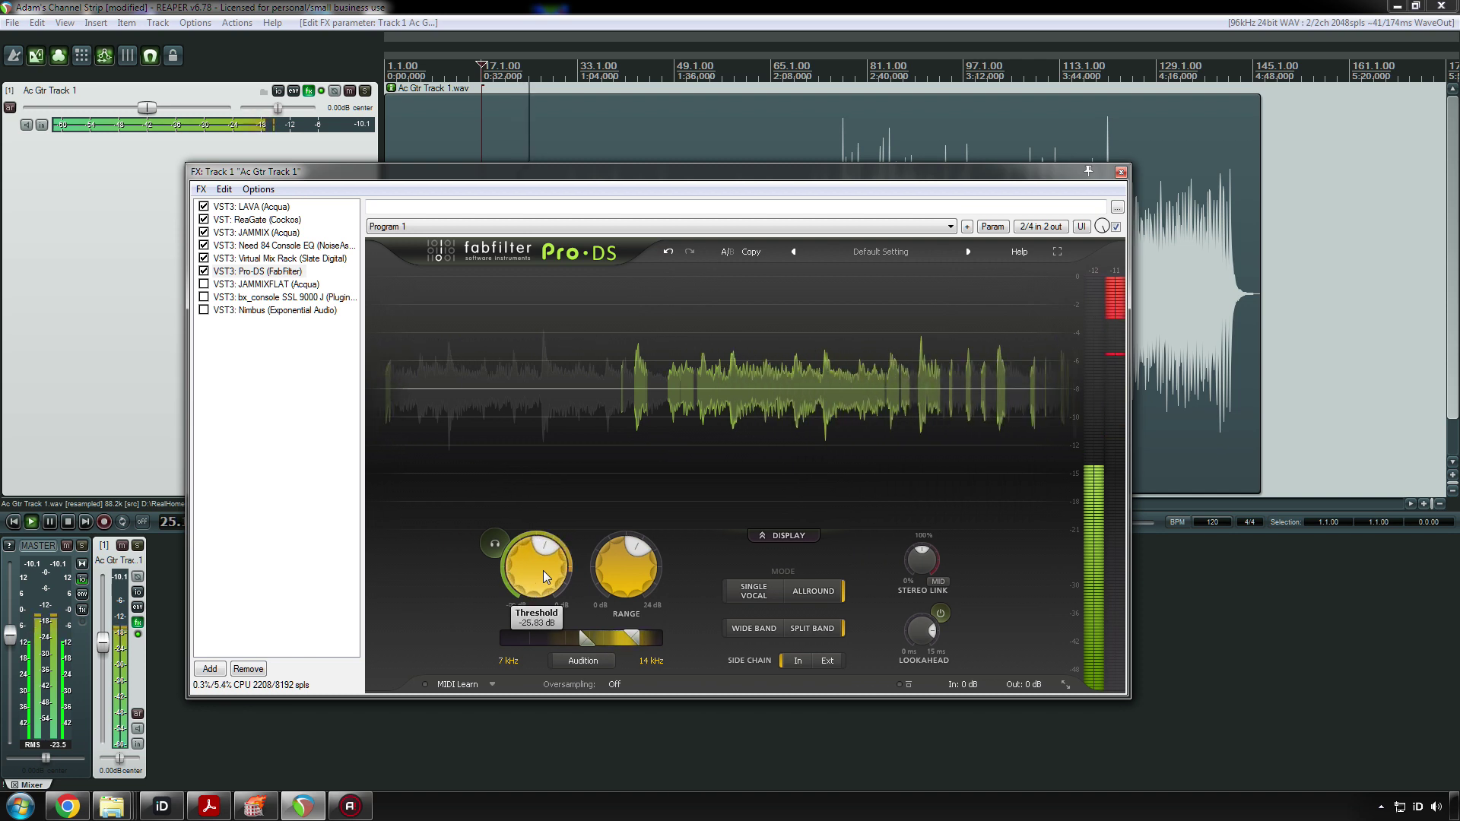
# - Try the Pro-DS range at its maximum with the threshold at -35.37 dB, and return the range to 6.28 dB
pyautogui.moveTo(543, 570); pyautogui.dragTo(552, 567)
pyautogui.scroll(5, 625, 566)
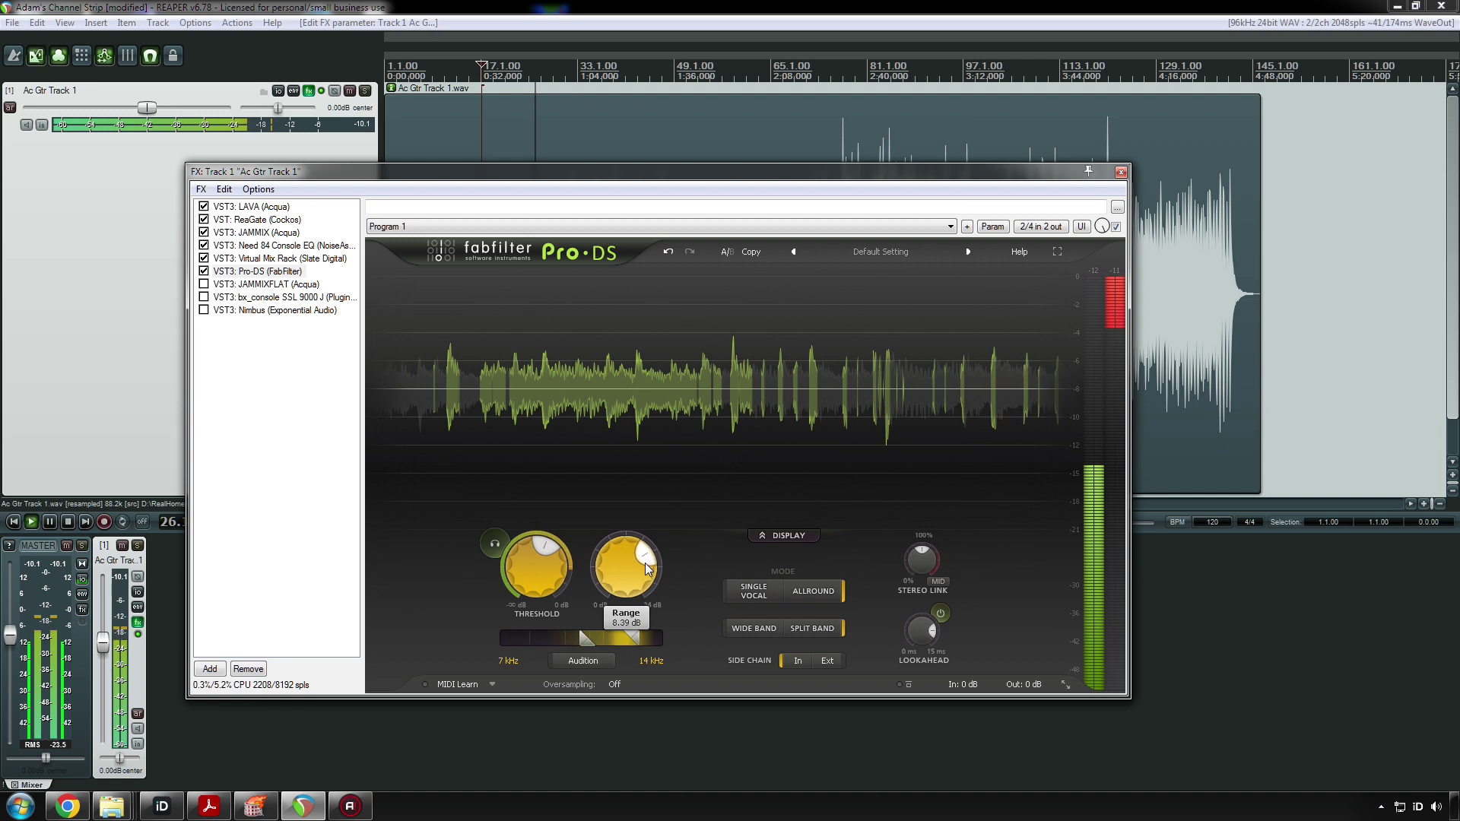
pyautogui.scroll(-8, 544, 561)
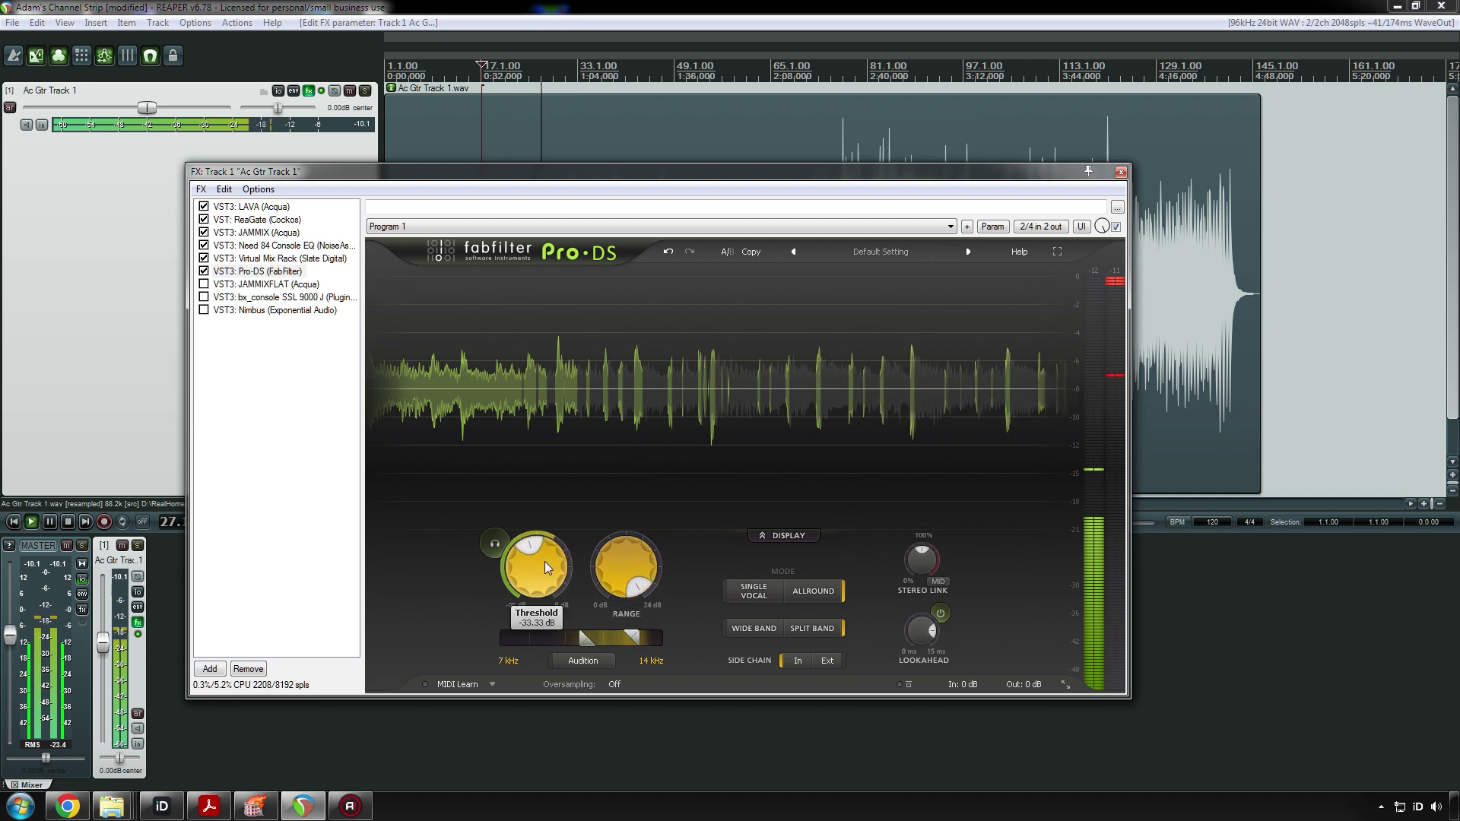
pyautogui.scroll(3, 545, 560)
pyautogui.scroll(3, 545, 559)
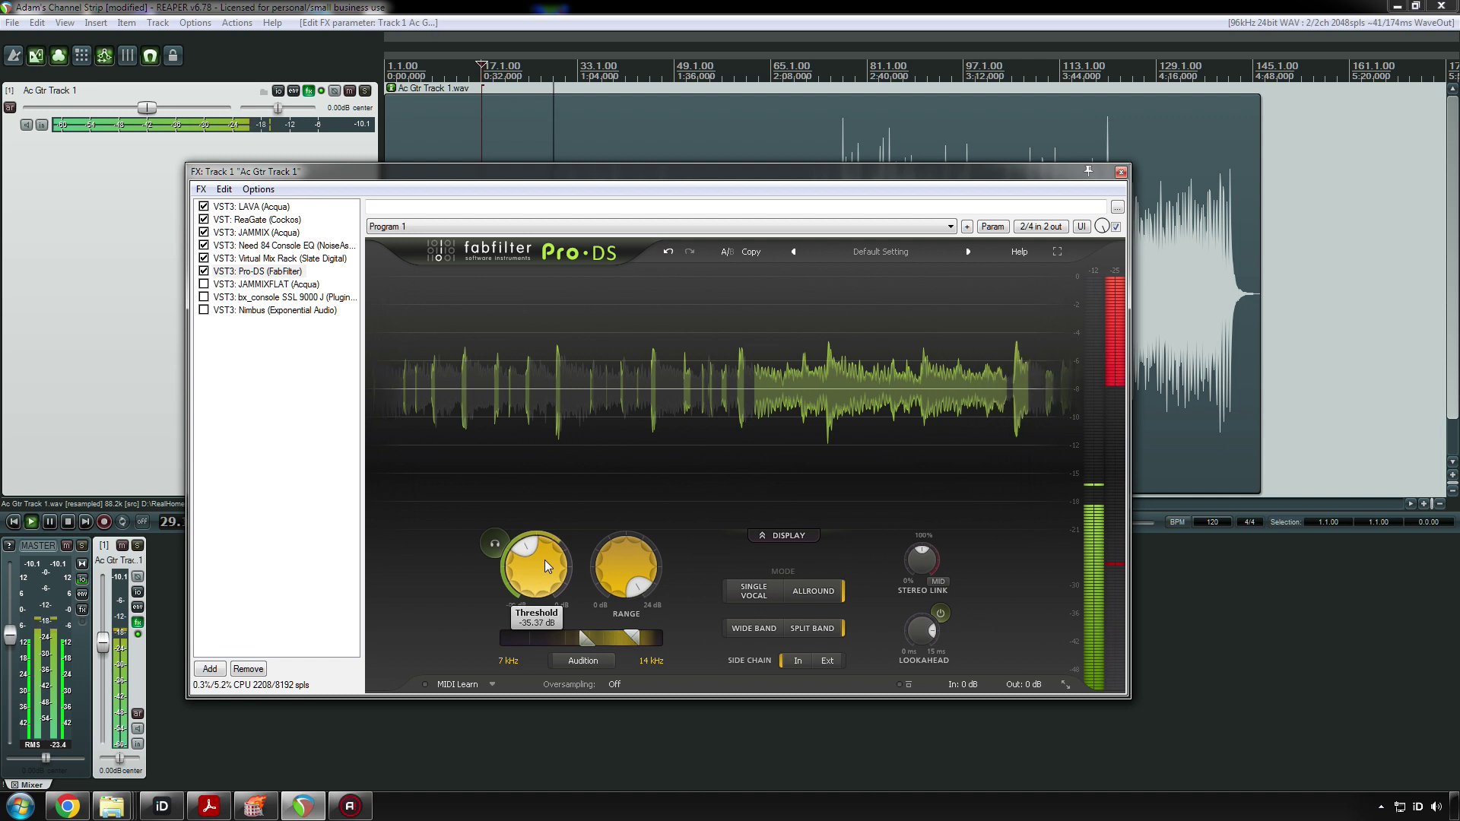
pyautogui.scroll(-4, 628, 616)
pyautogui.scroll(-4, 628, 617)
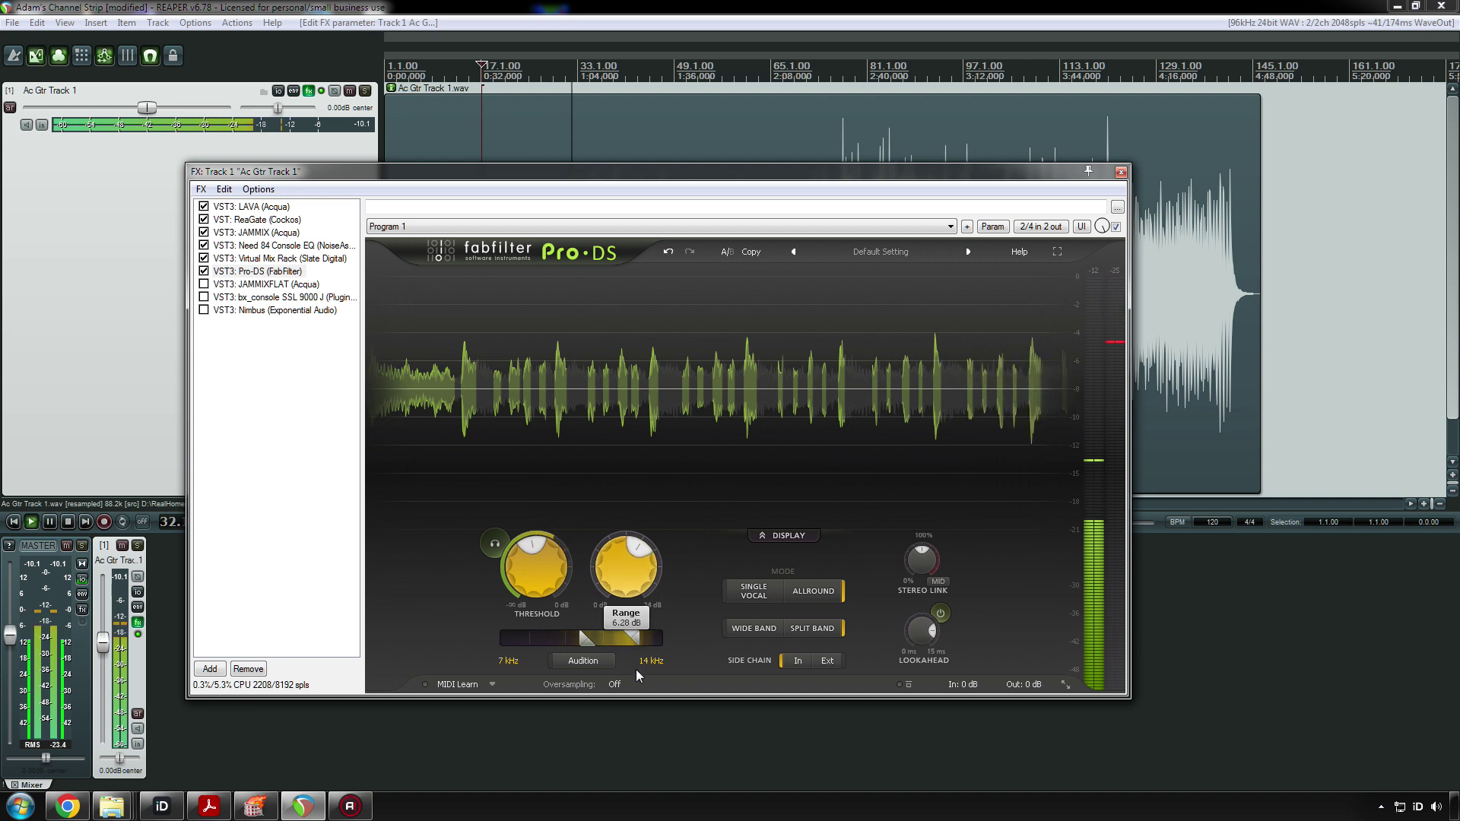
# - Try the threshold at its minimum, reduce the range, and bring the threshold to -43.51 dB
pyautogui.scroll(-2, 529, 565)
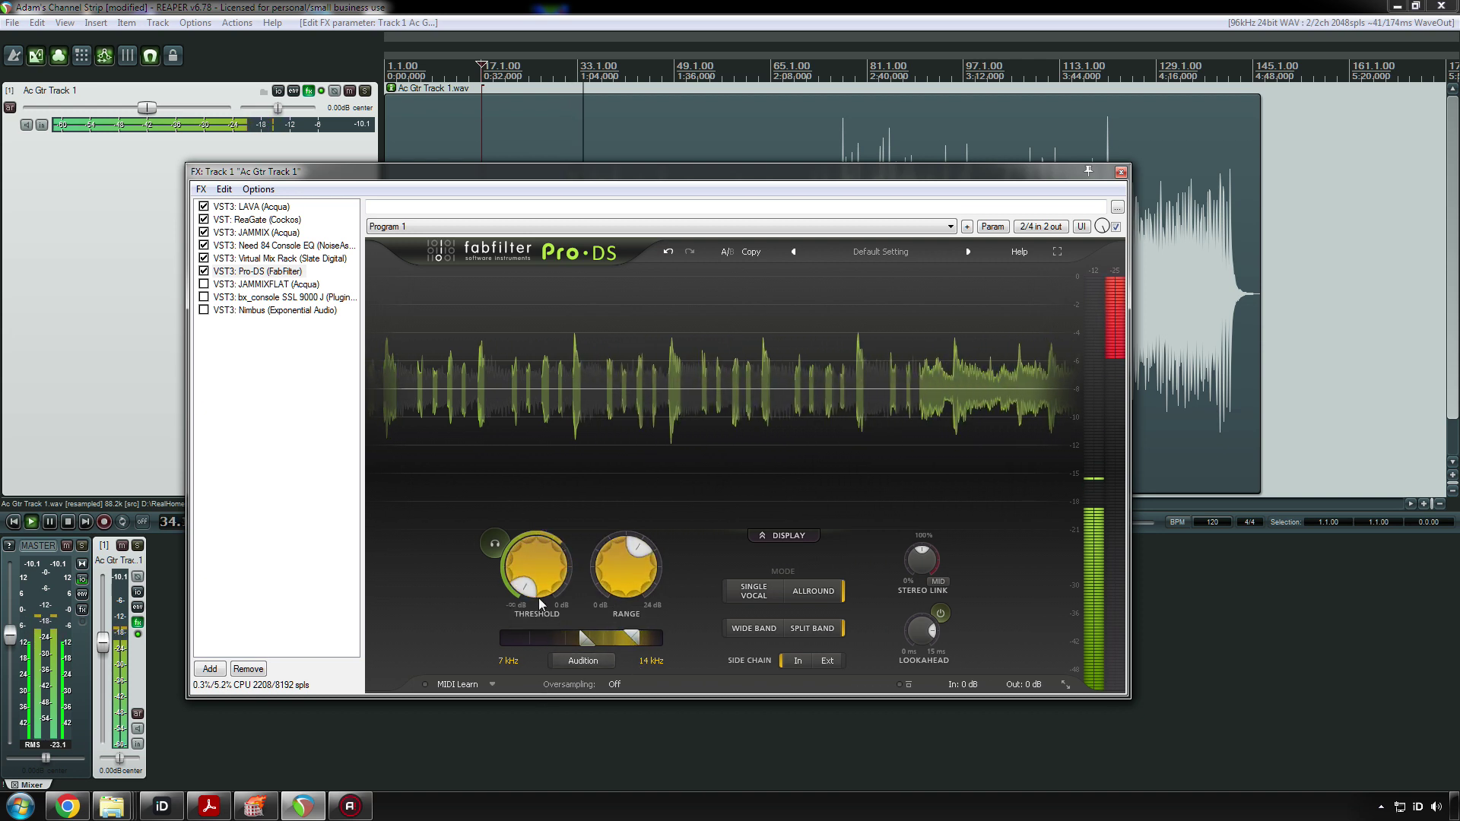
pyautogui.scroll(-3, 625, 584)
pyautogui.moveTo(625, 589); pyautogui.dragTo(623, 590)
pyautogui.moveTo(536, 570); pyautogui.dragTo(539, 492)
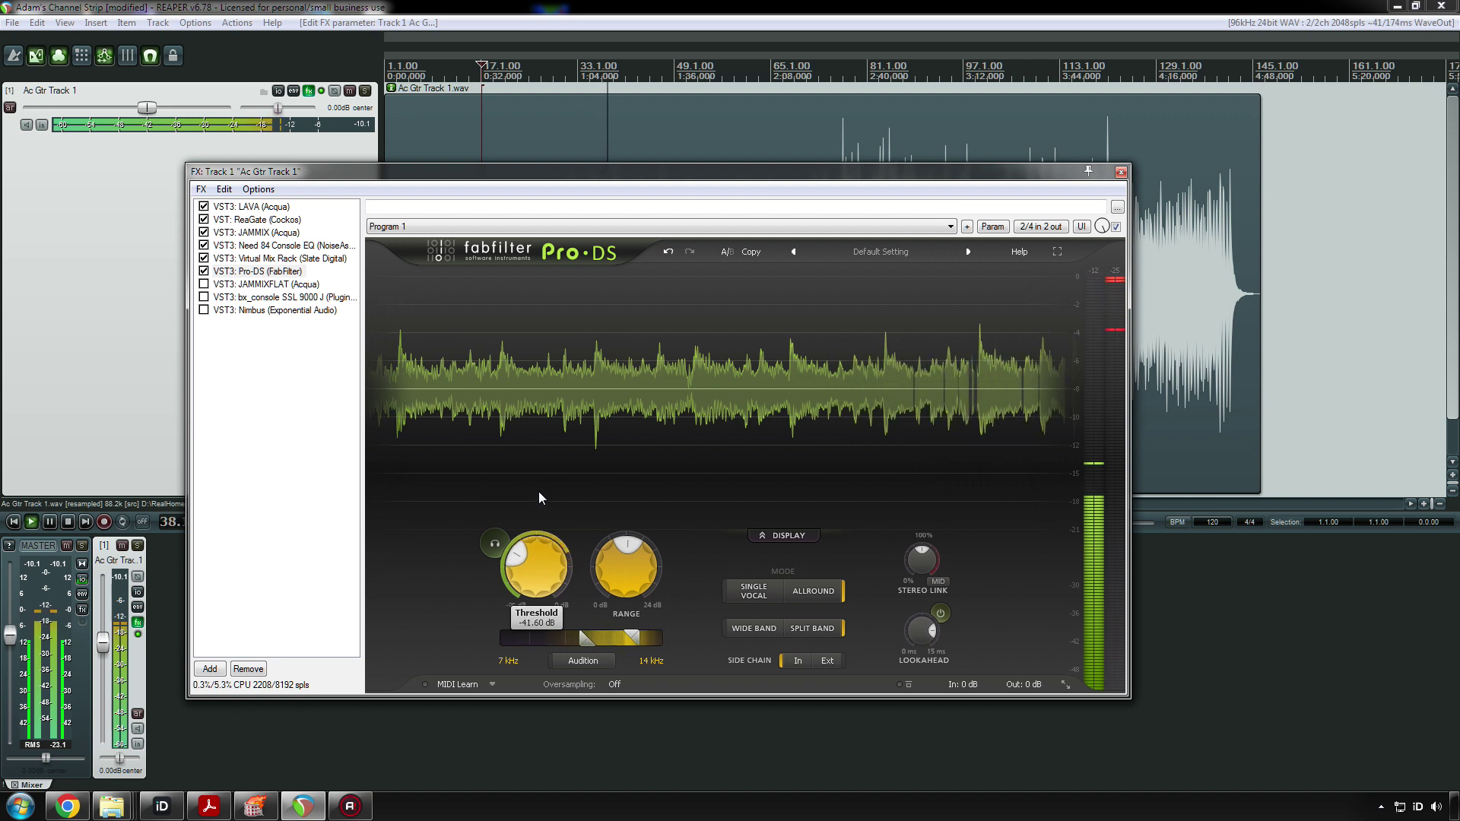
pyautogui.moveTo(530, 551); pyautogui.dragTo(535, 564)
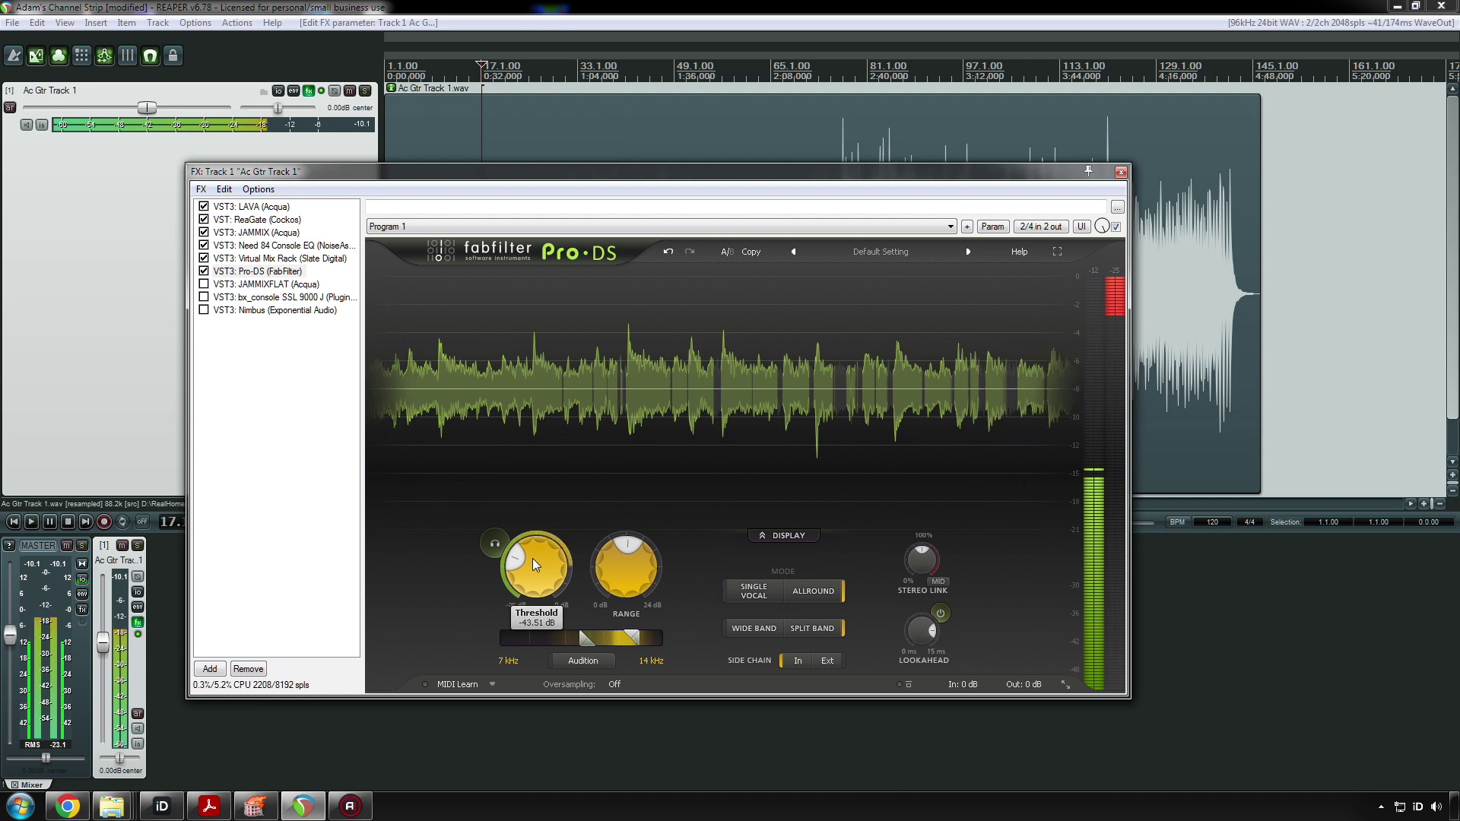
# - Replay from bar 17 and toggle the Pro-DS bypass to compare the guitar with and without de-essing
pyautogui.press('space')
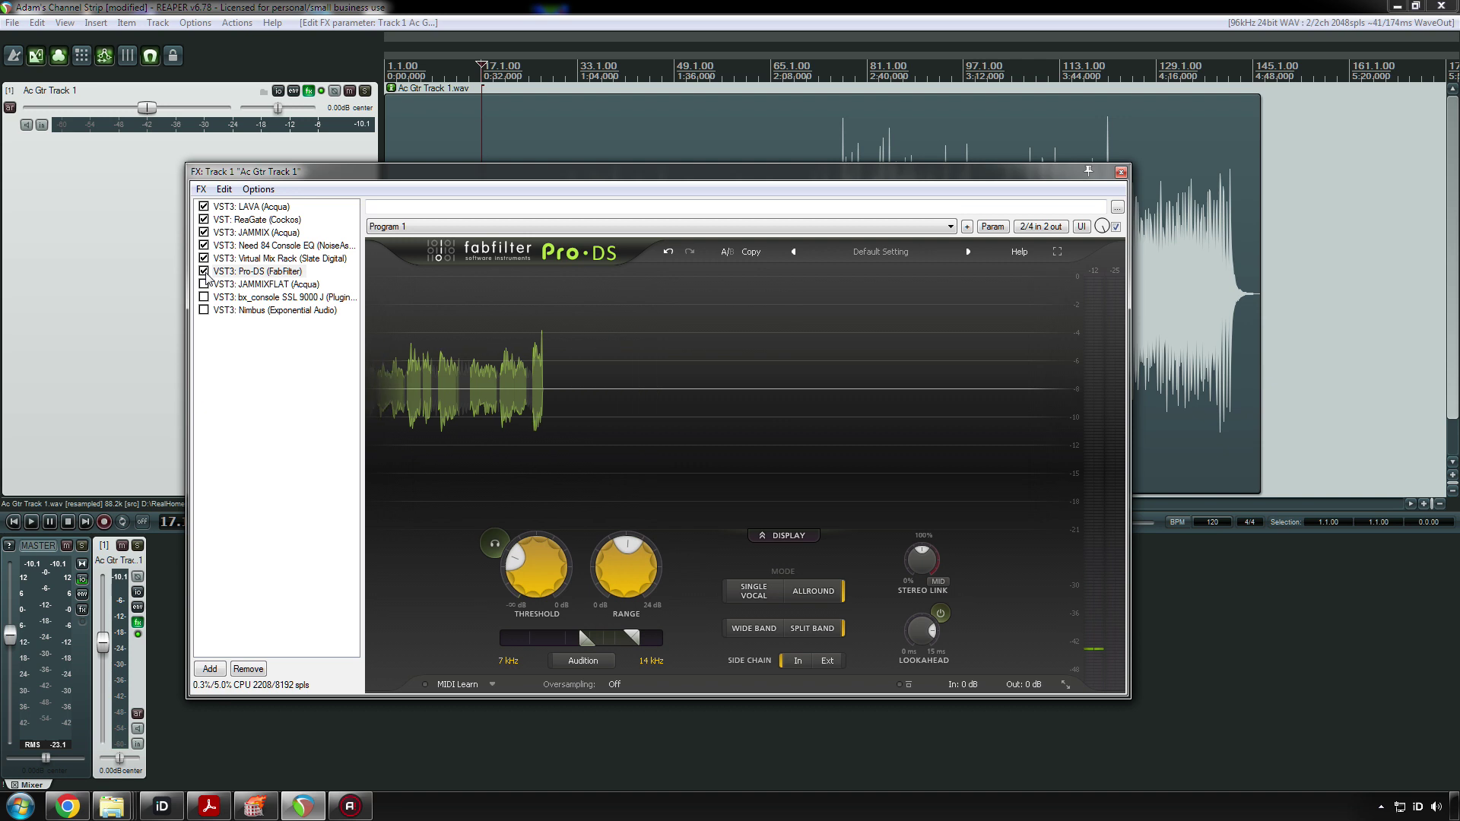
pyautogui.moveTo(551, 570)
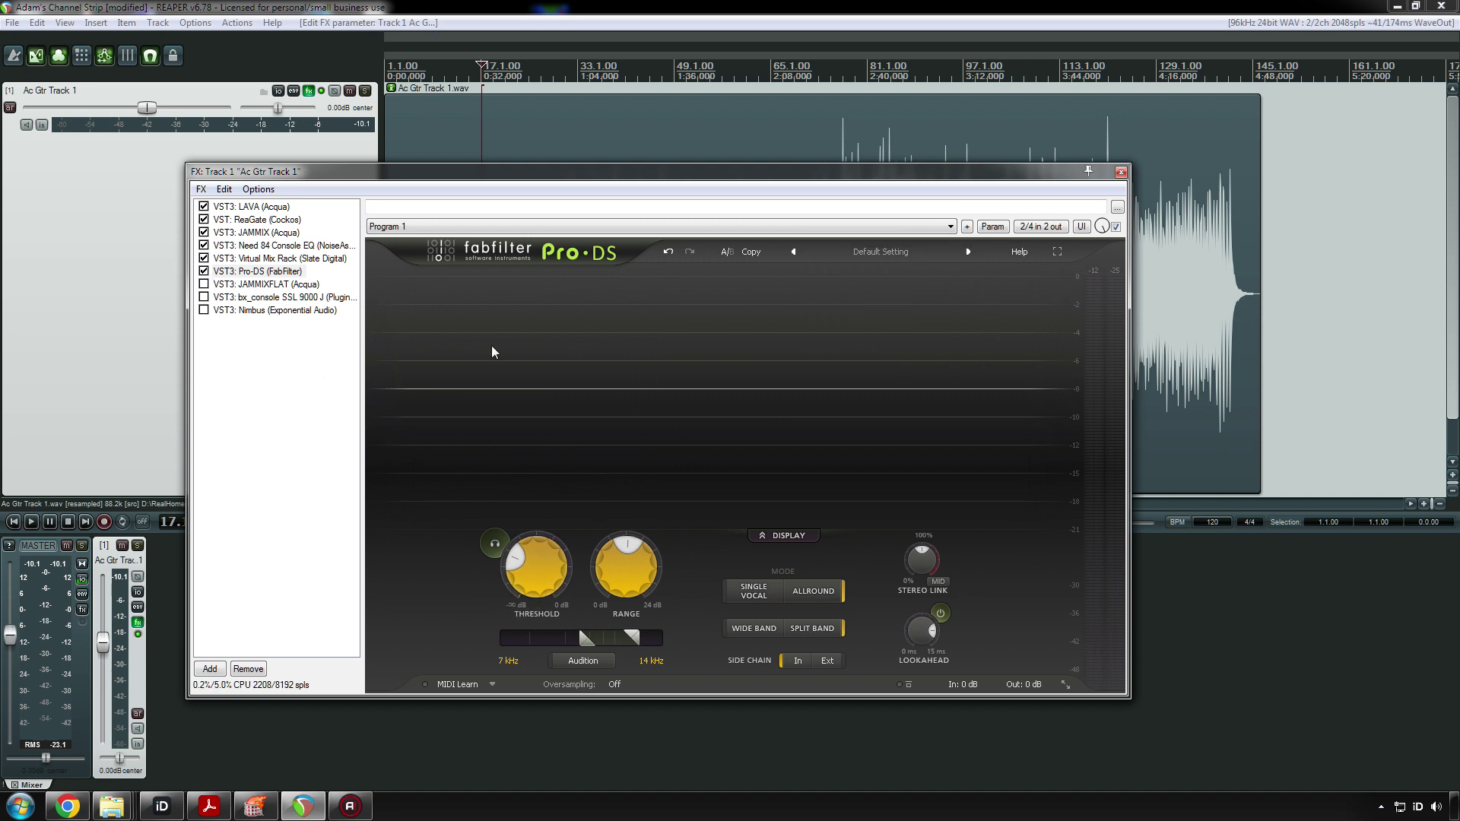
pyautogui.press('space')
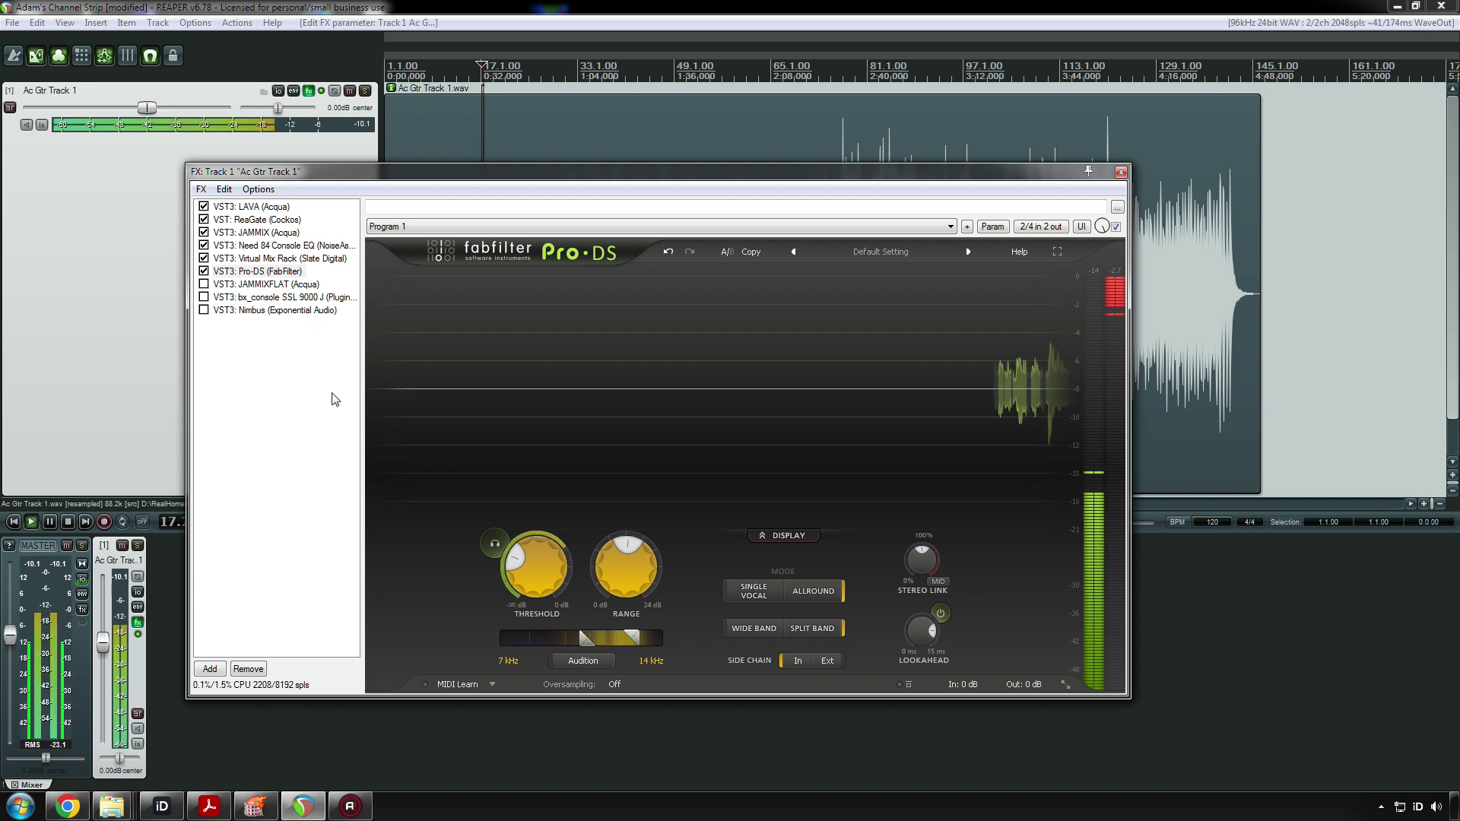
pyautogui.click(203, 271)
pyautogui.click(204, 275)
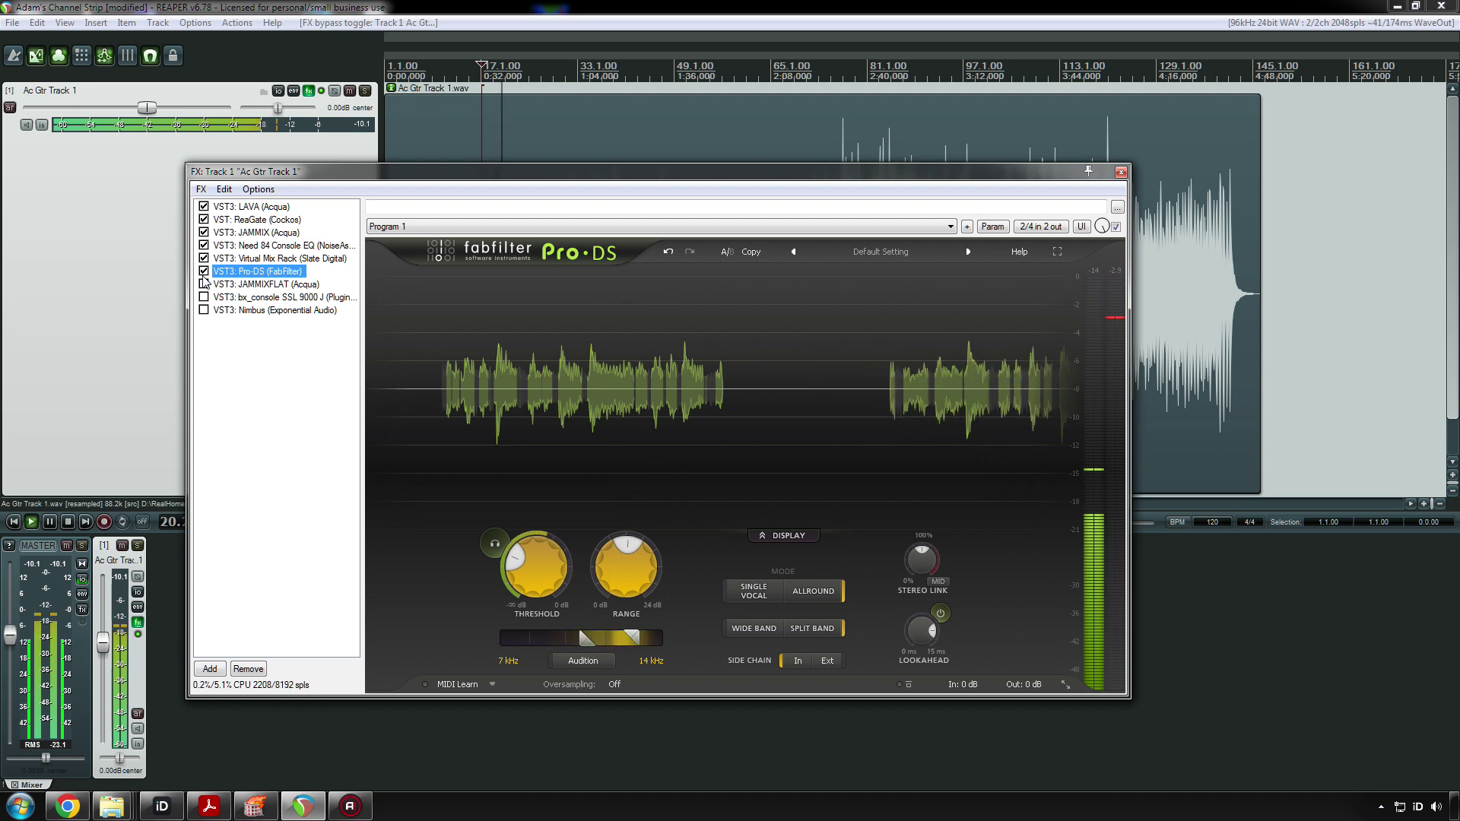
pyautogui.press('space')
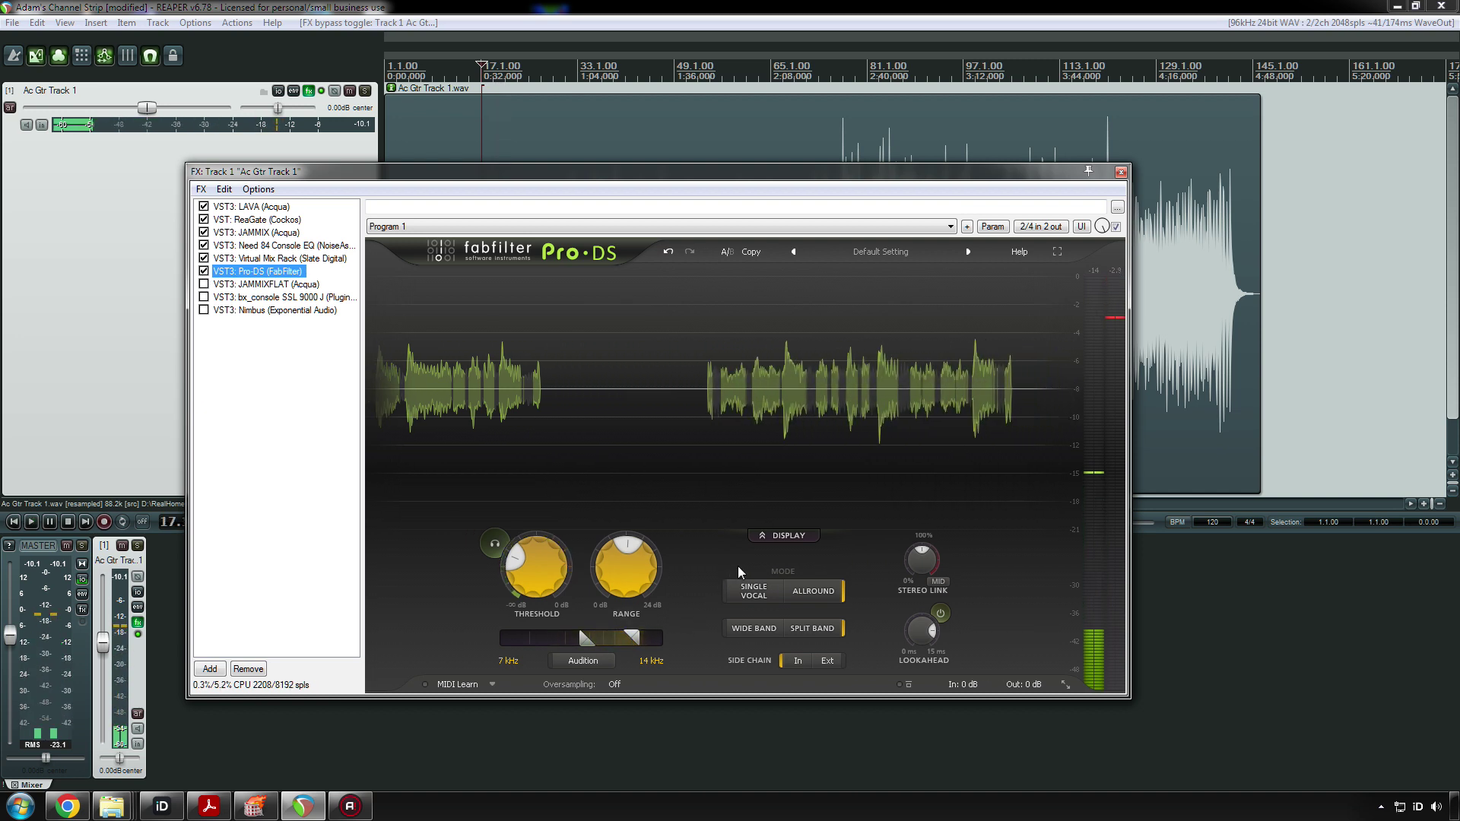
# - Set the Pro-DS lookahead to 15.00 ms and replay the guitar from bar 17
pyautogui.moveTo(922, 631); pyautogui.dragTo(926, 645)
pyautogui.moveTo(925, 645)
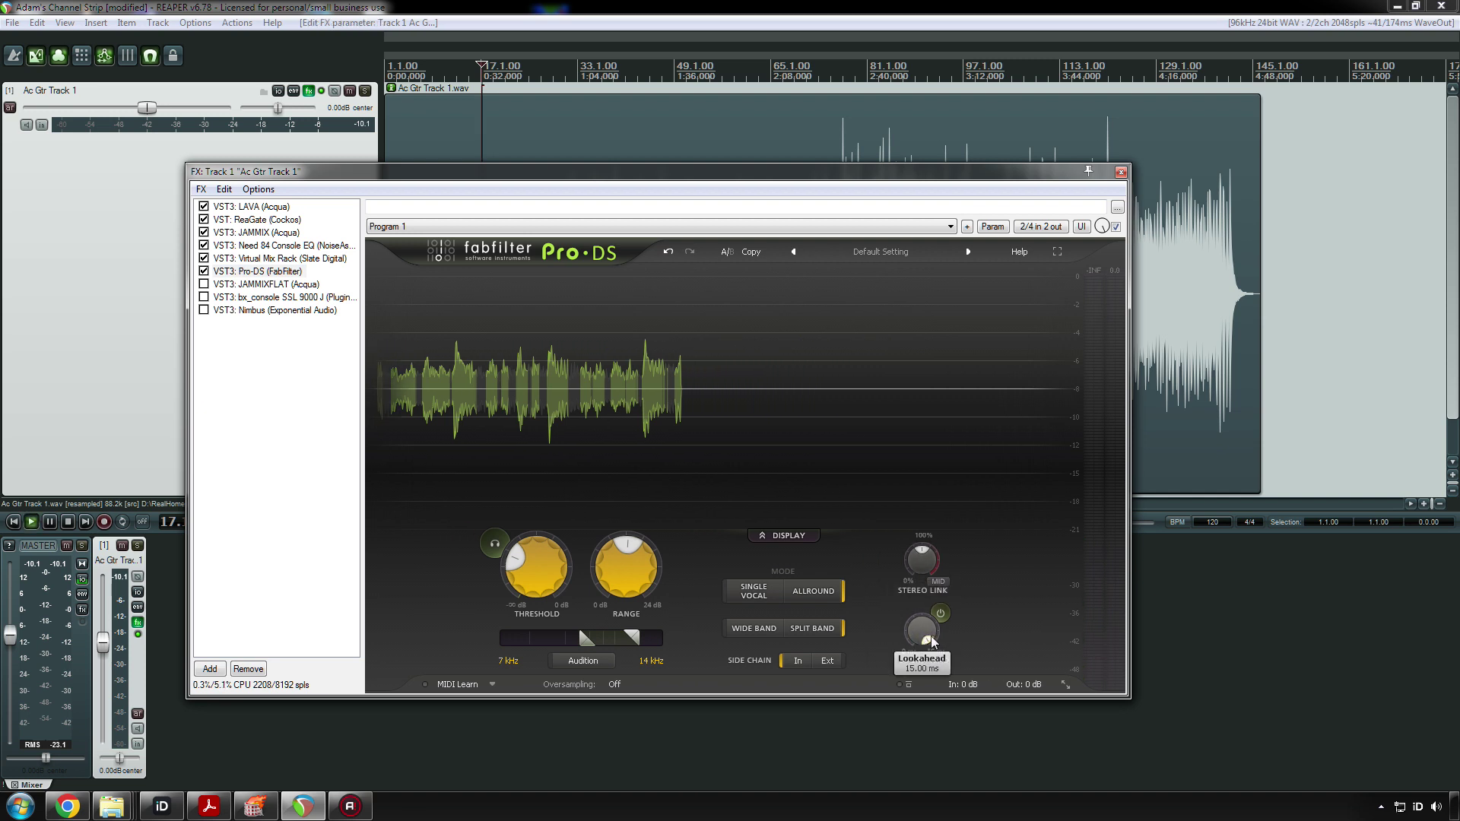
pyautogui.press('space')
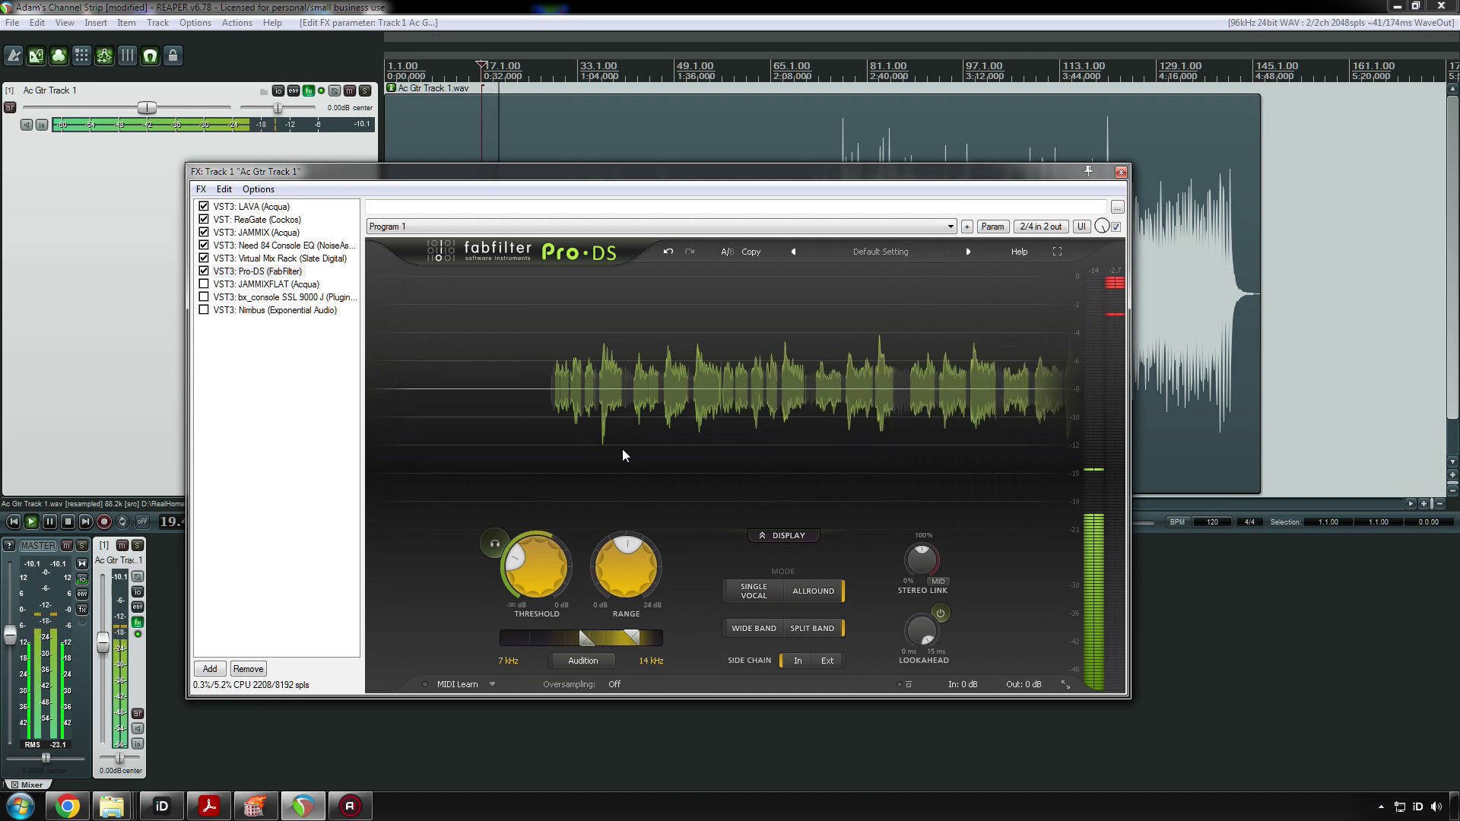
# - Compare Pro-DS against bypass once more, re-enable it, and raise its threshold to -29.93 dB
pyautogui.click(204, 271)
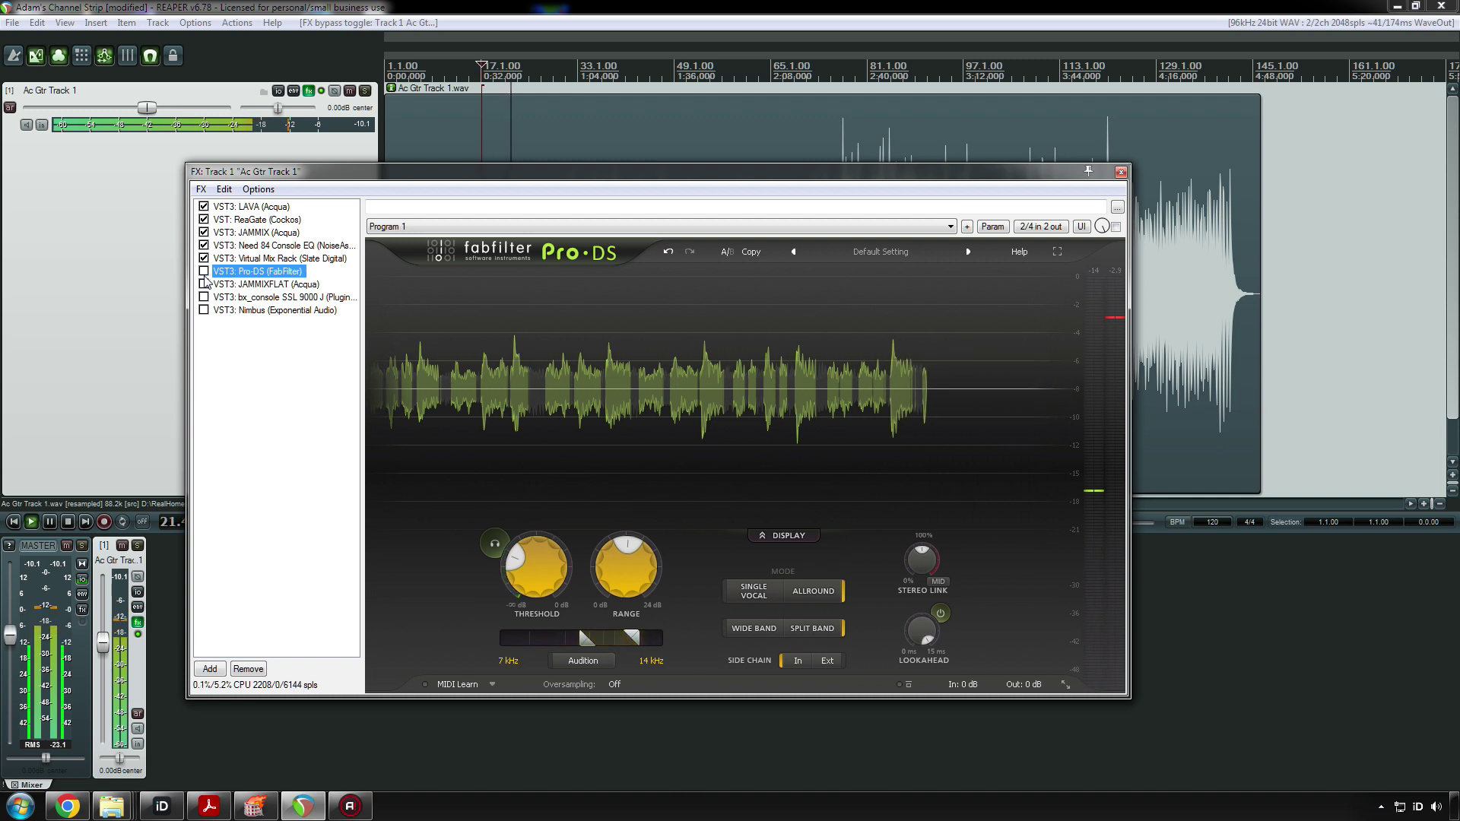
pyautogui.click(203, 271)
pyautogui.moveTo(519, 562); pyautogui.dragTo(539, 546)
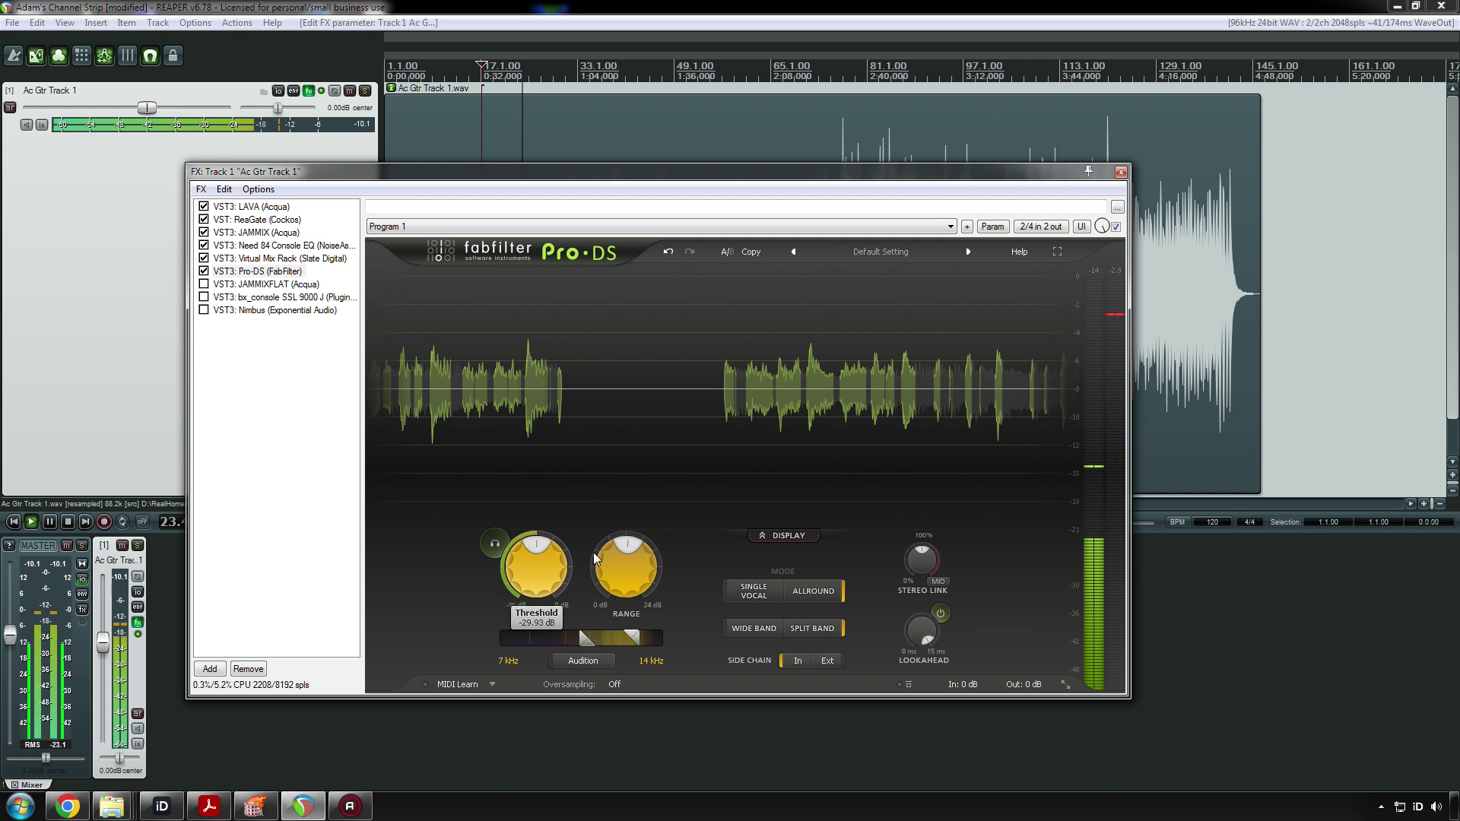
# - Switch the Pro-DS oversampling between 4x and Off while listening, and settle on 2x
pyautogui.click(620, 683)
pyautogui.click(629, 736)
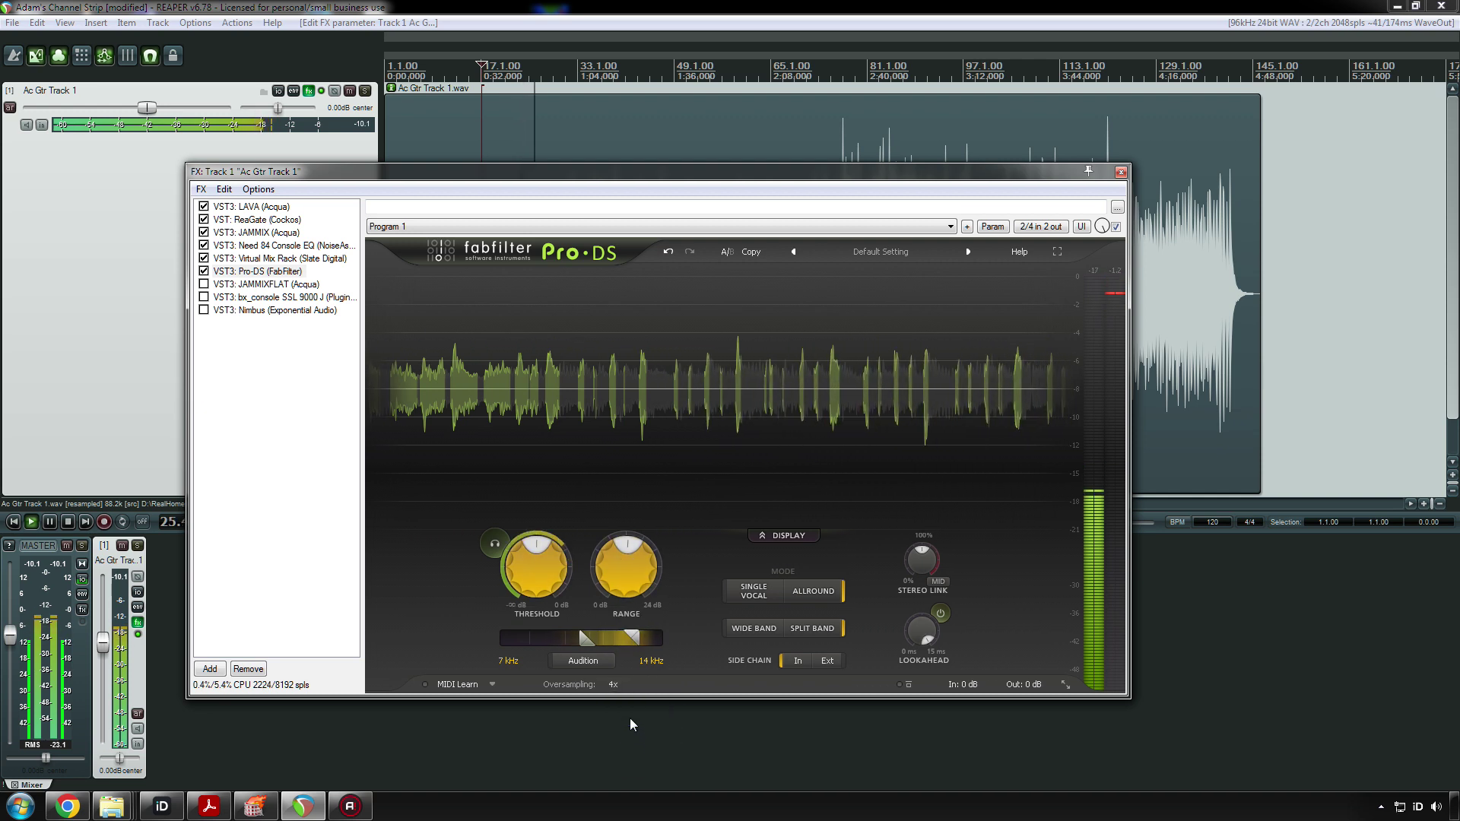
pyautogui.click(614, 684)
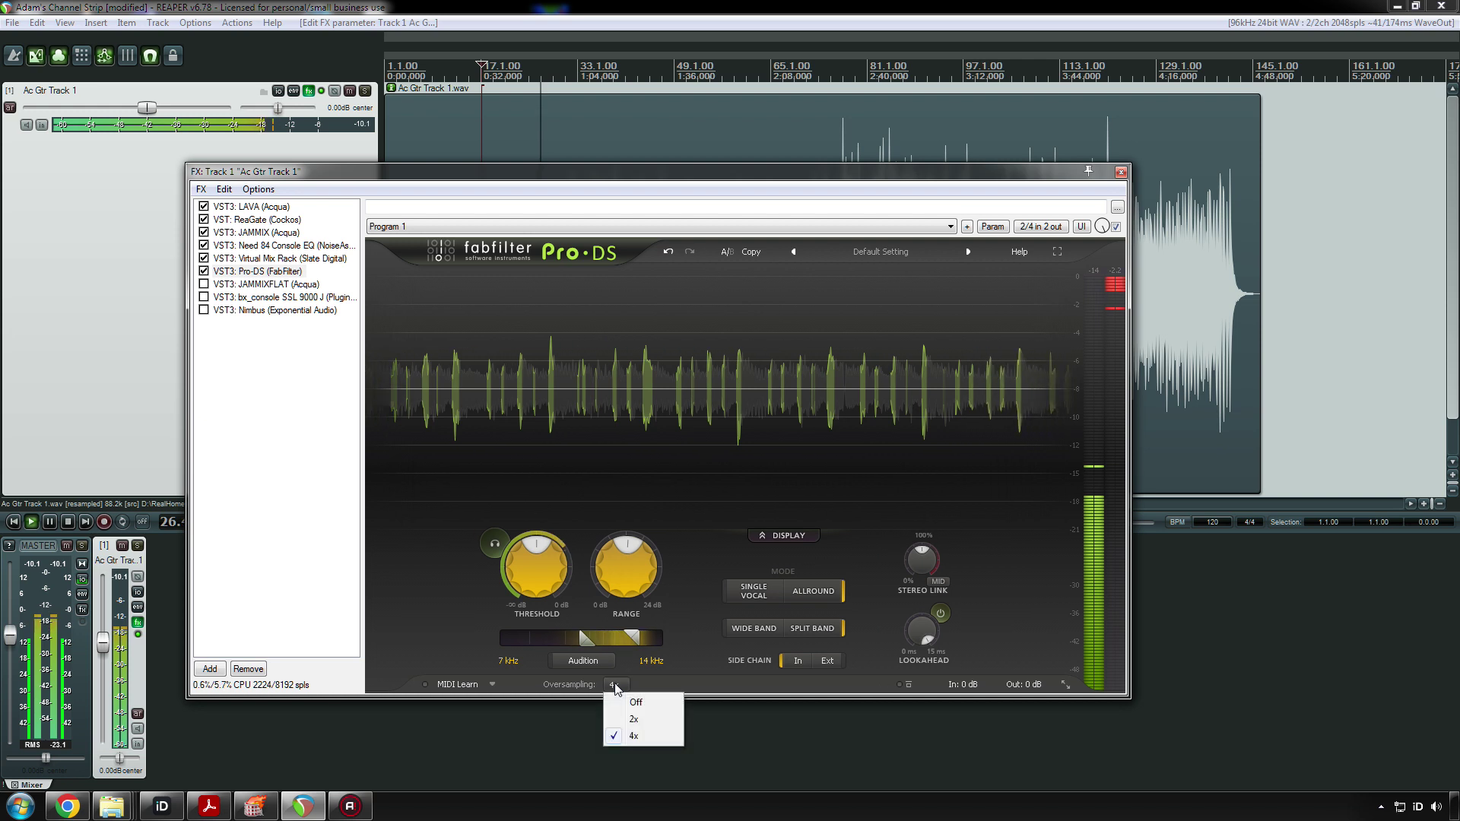
pyautogui.click(704, 689)
pyautogui.click(620, 684)
pyautogui.click(636, 702)
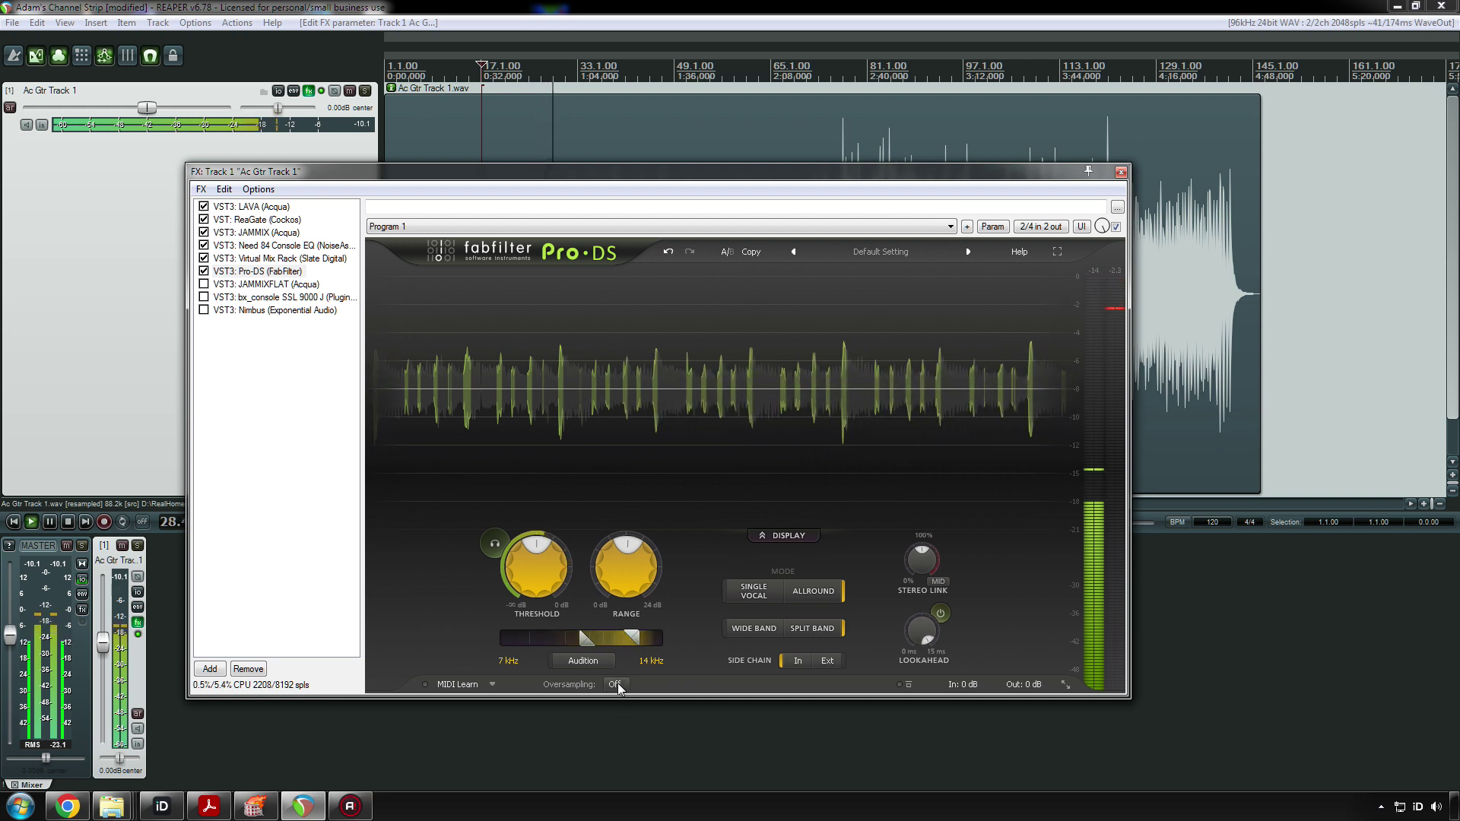
pyautogui.click(616, 684)
pyautogui.click(631, 736)
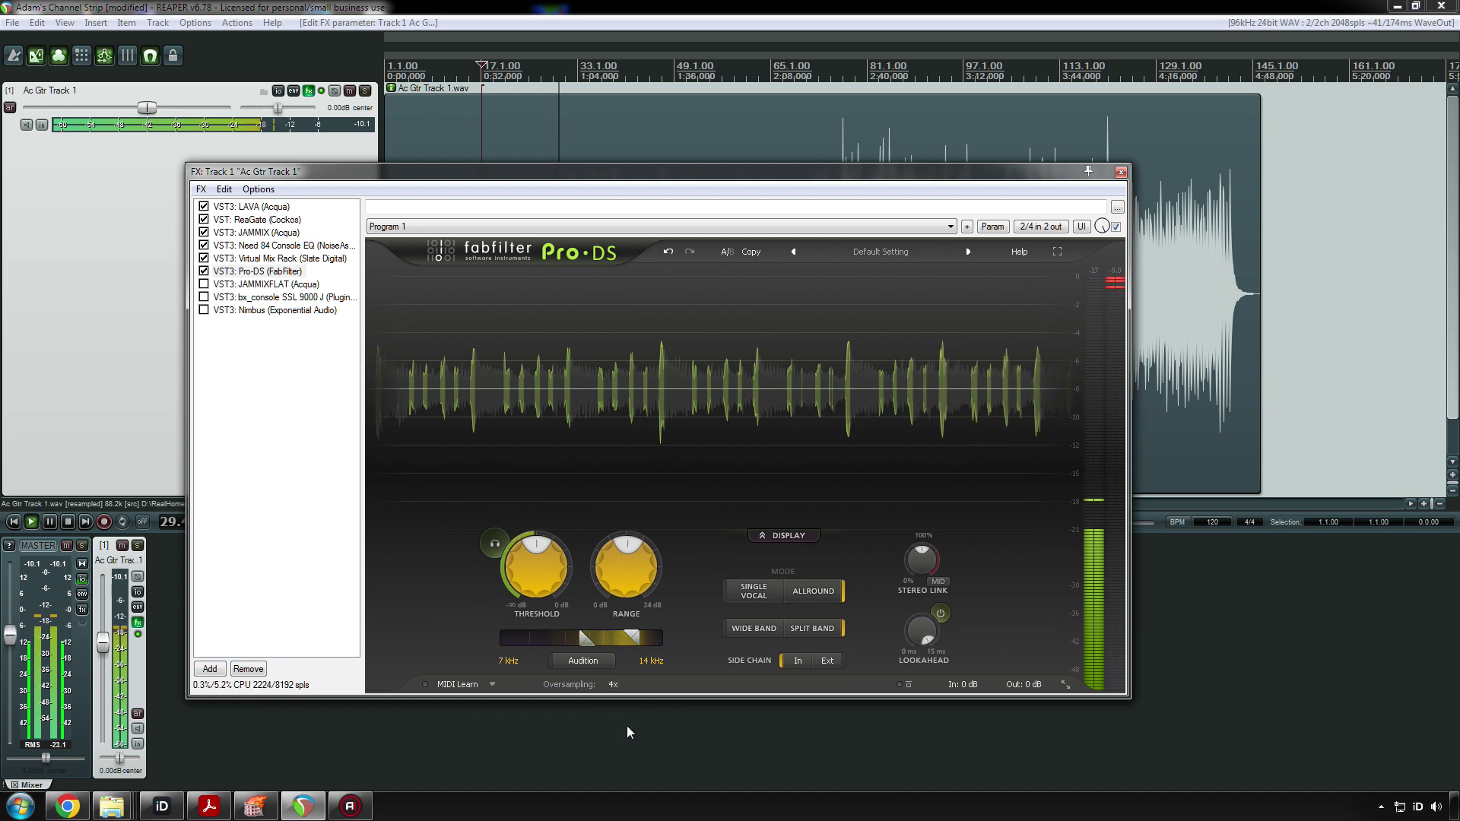
pyautogui.click(614, 685)
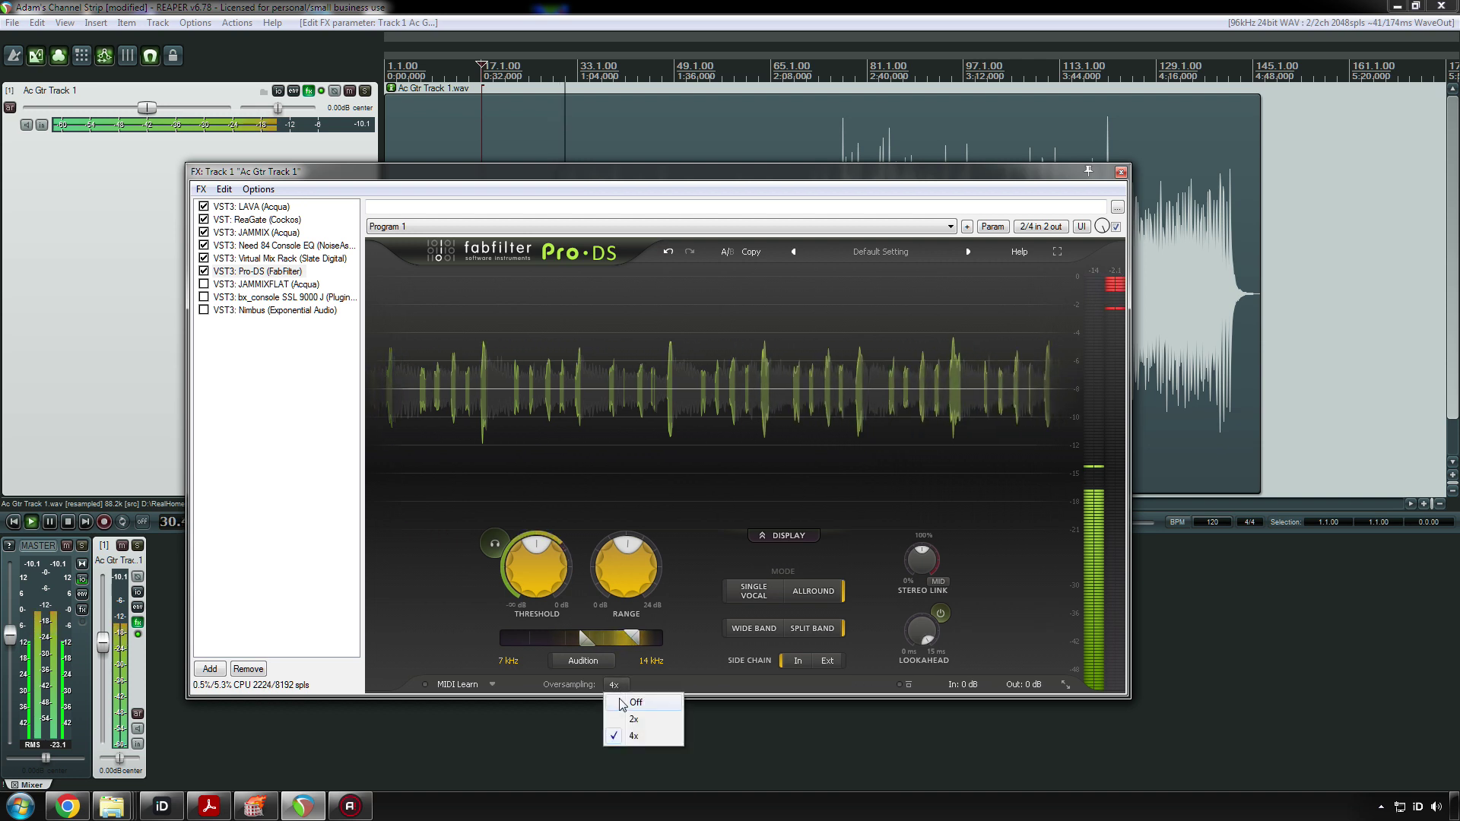
pyautogui.click(636, 702)
pyautogui.click(615, 685)
pyautogui.click(630, 719)
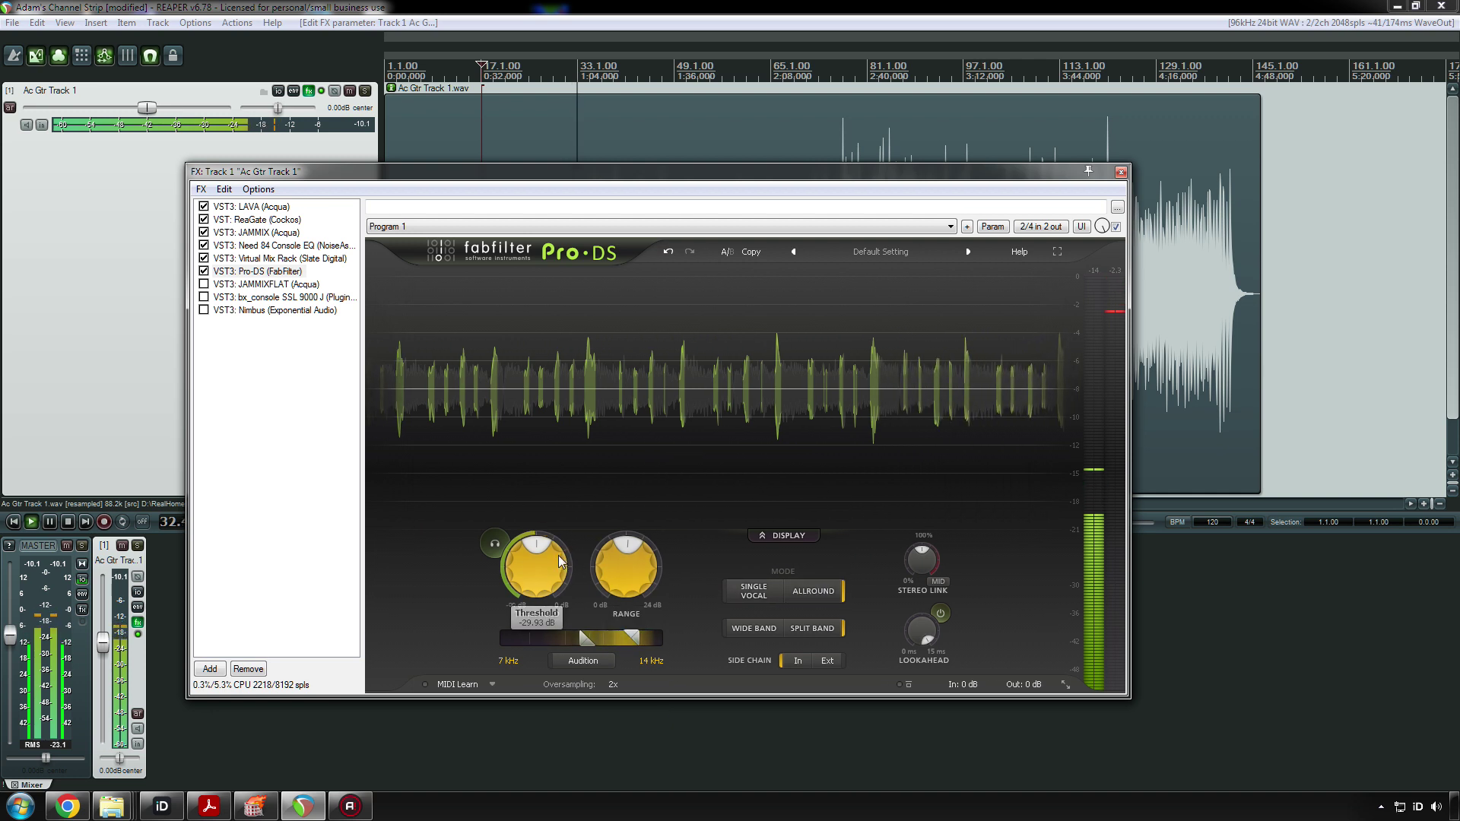
# - Raise the Pro-DS range slightly while the guitar plays
pyautogui.moveTo(633, 549)
pyautogui.scroll(3, 632, 548)
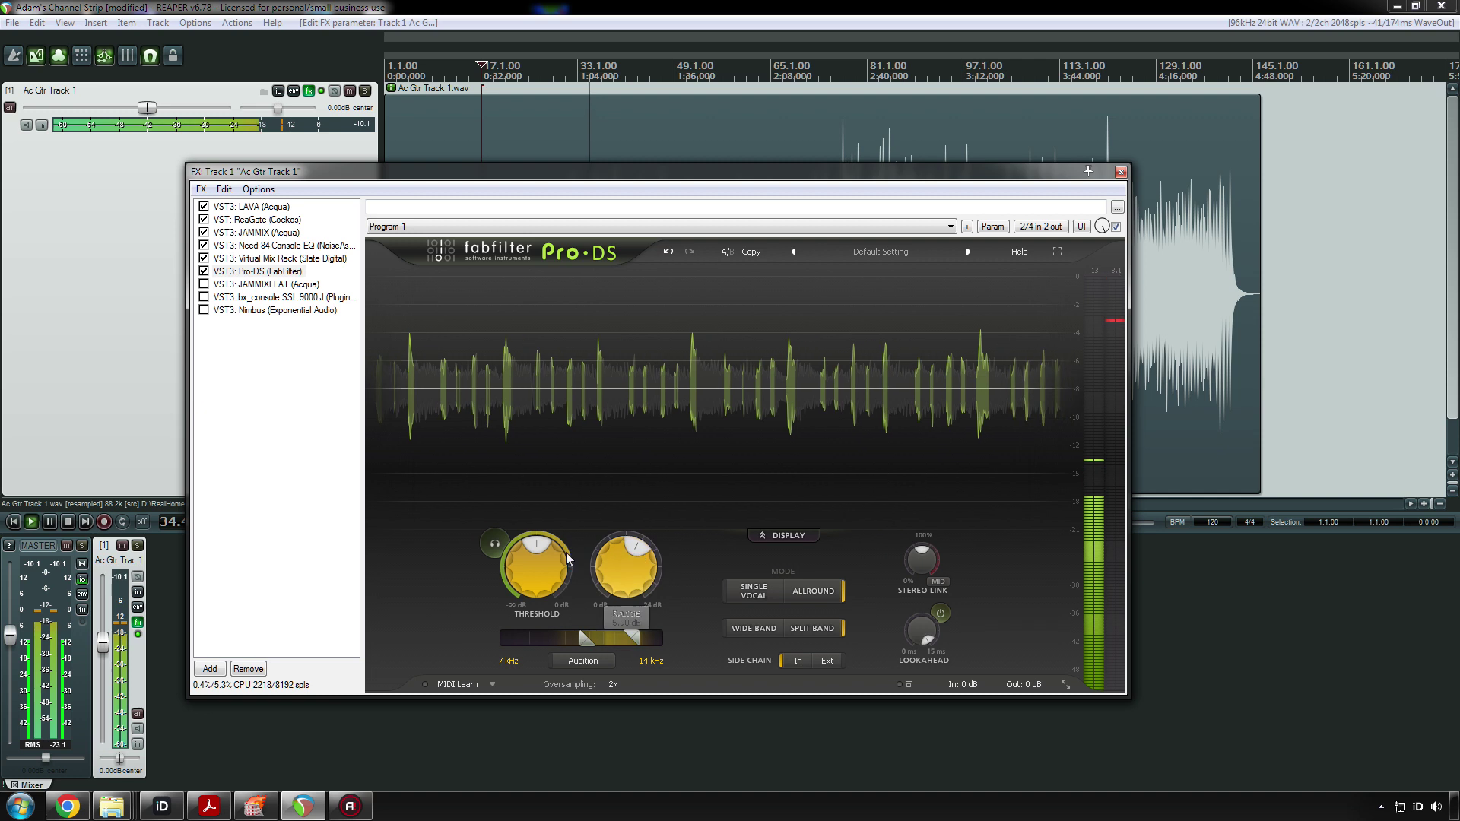
# - Lower the Pro-DS range slightly, compare the de-esser against bypass while the guitar plays, and leave it bypassed
pyautogui.scroll(-2, 645, 557)
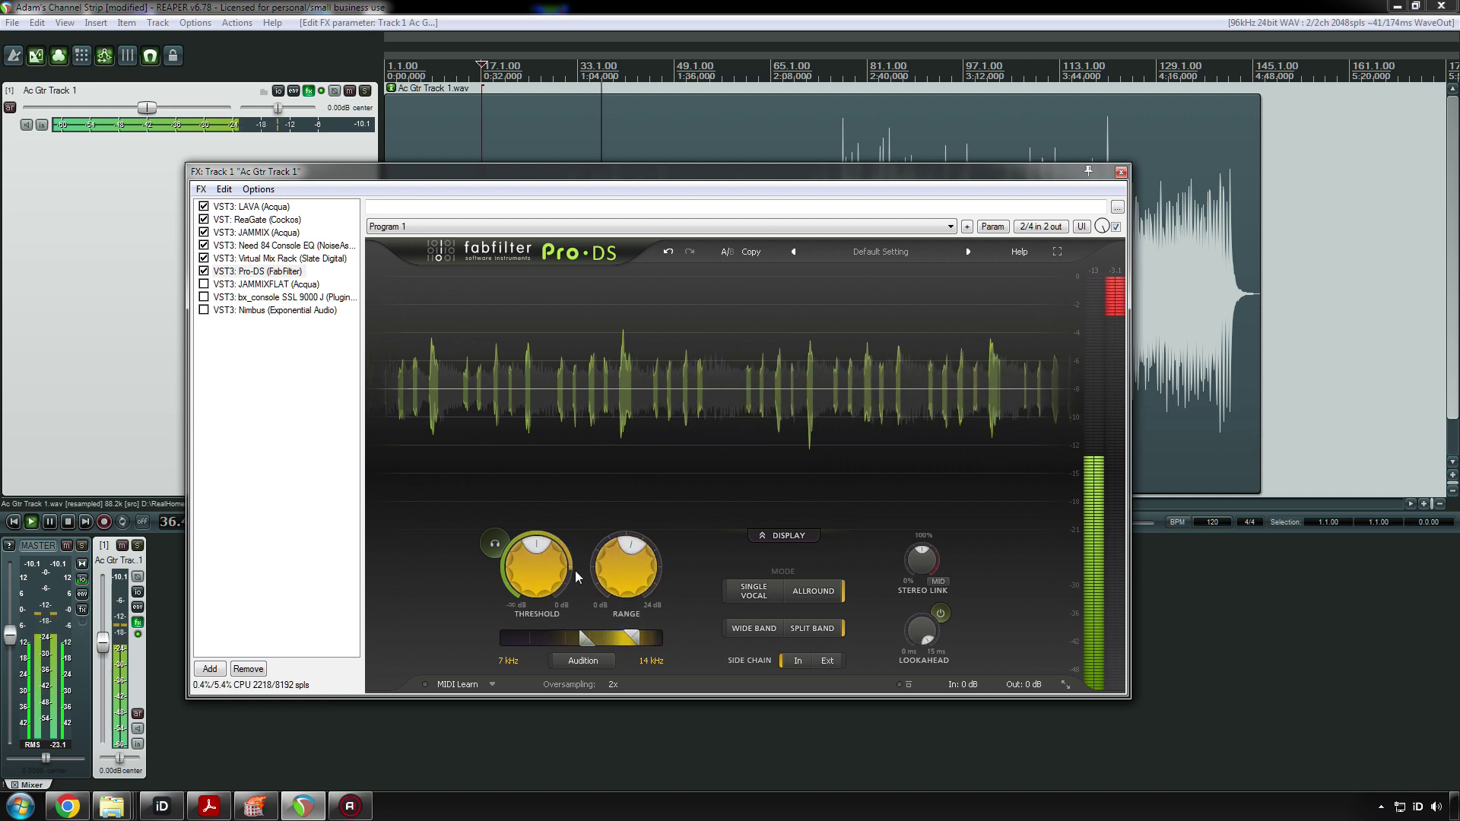
pyautogui.moveTo(546, 576)
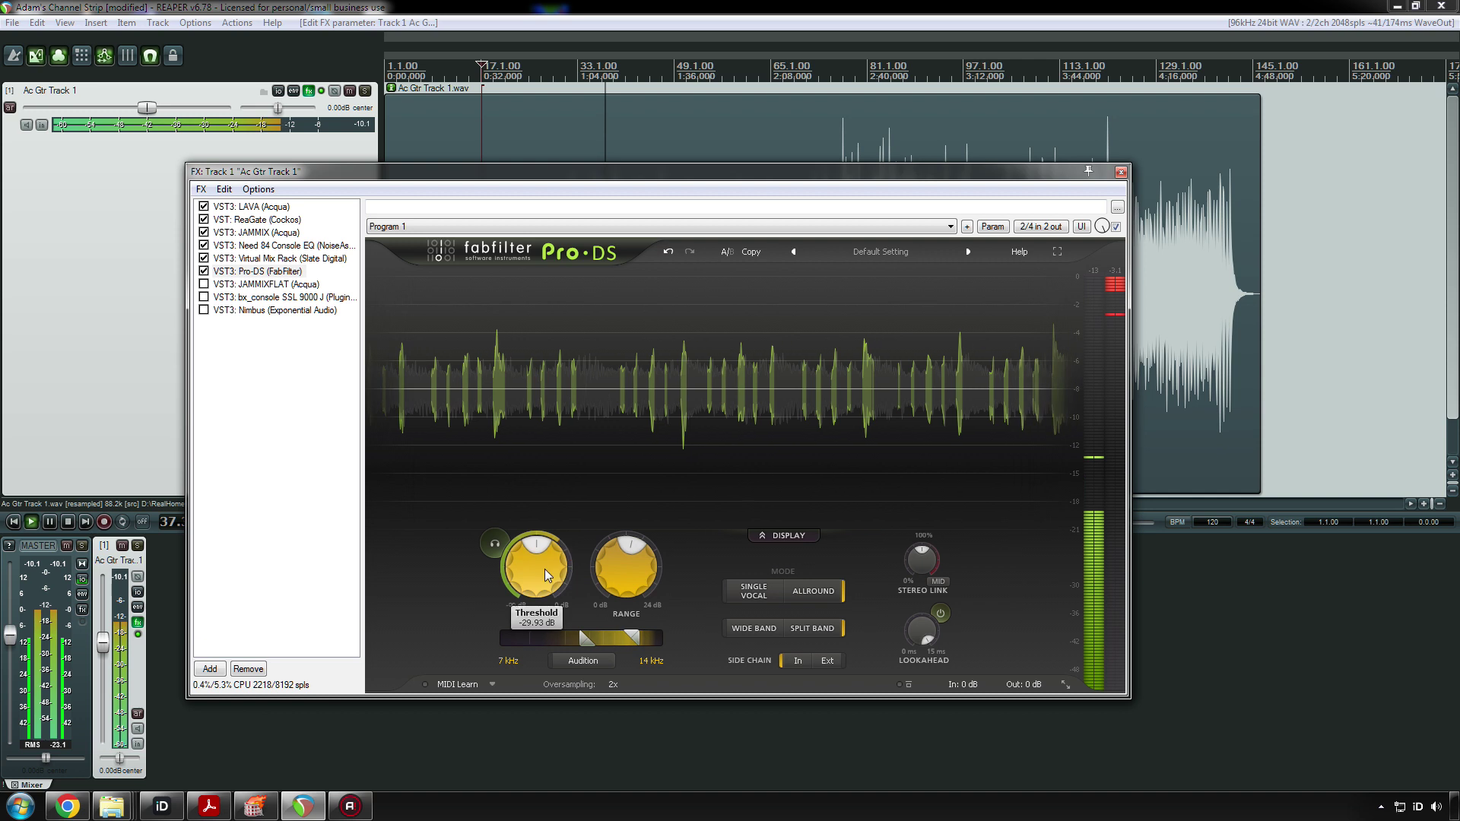
pyautogui.click(203, 271)
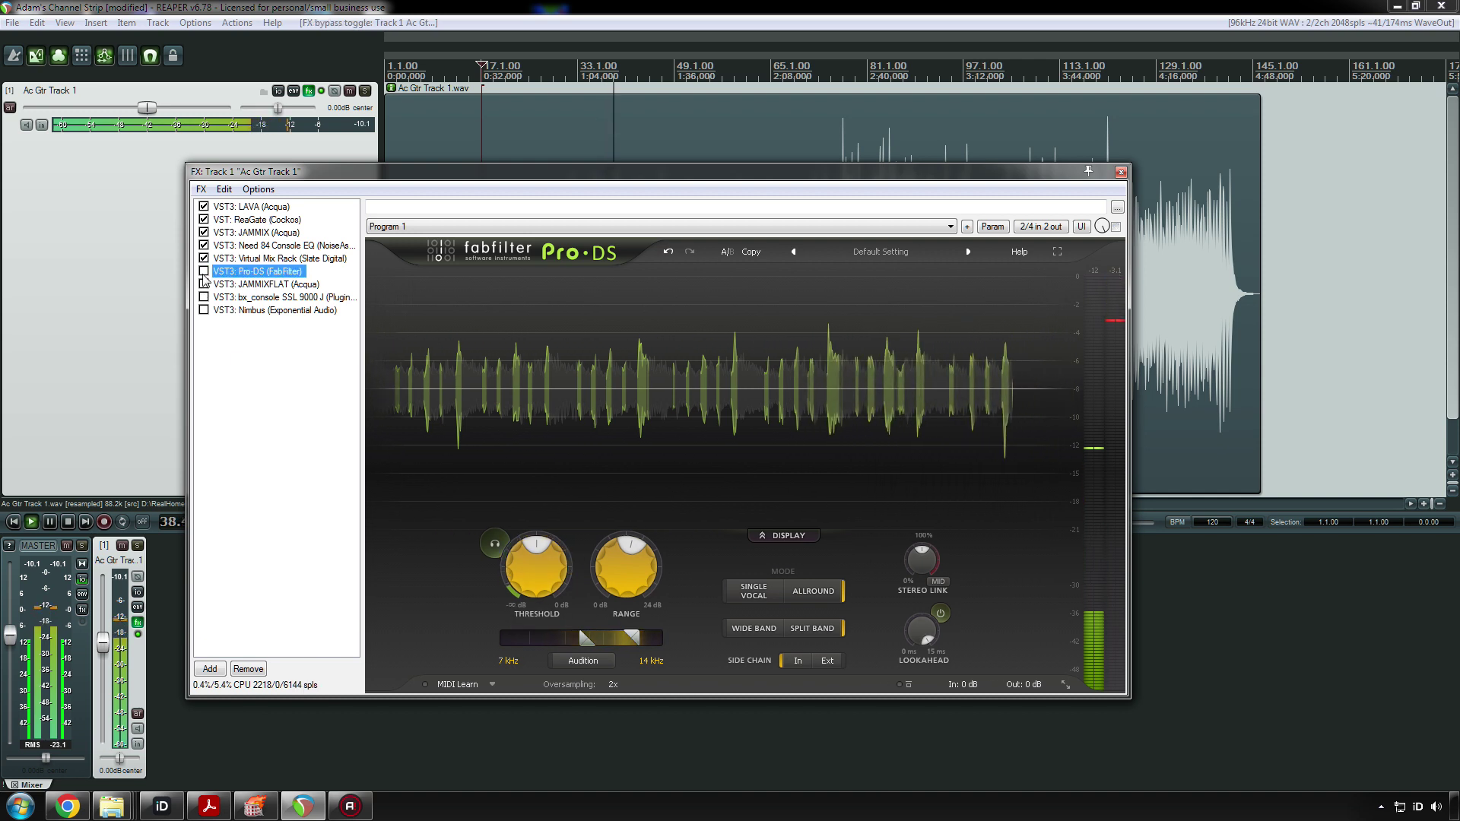
pyautogui.click(204, 271)
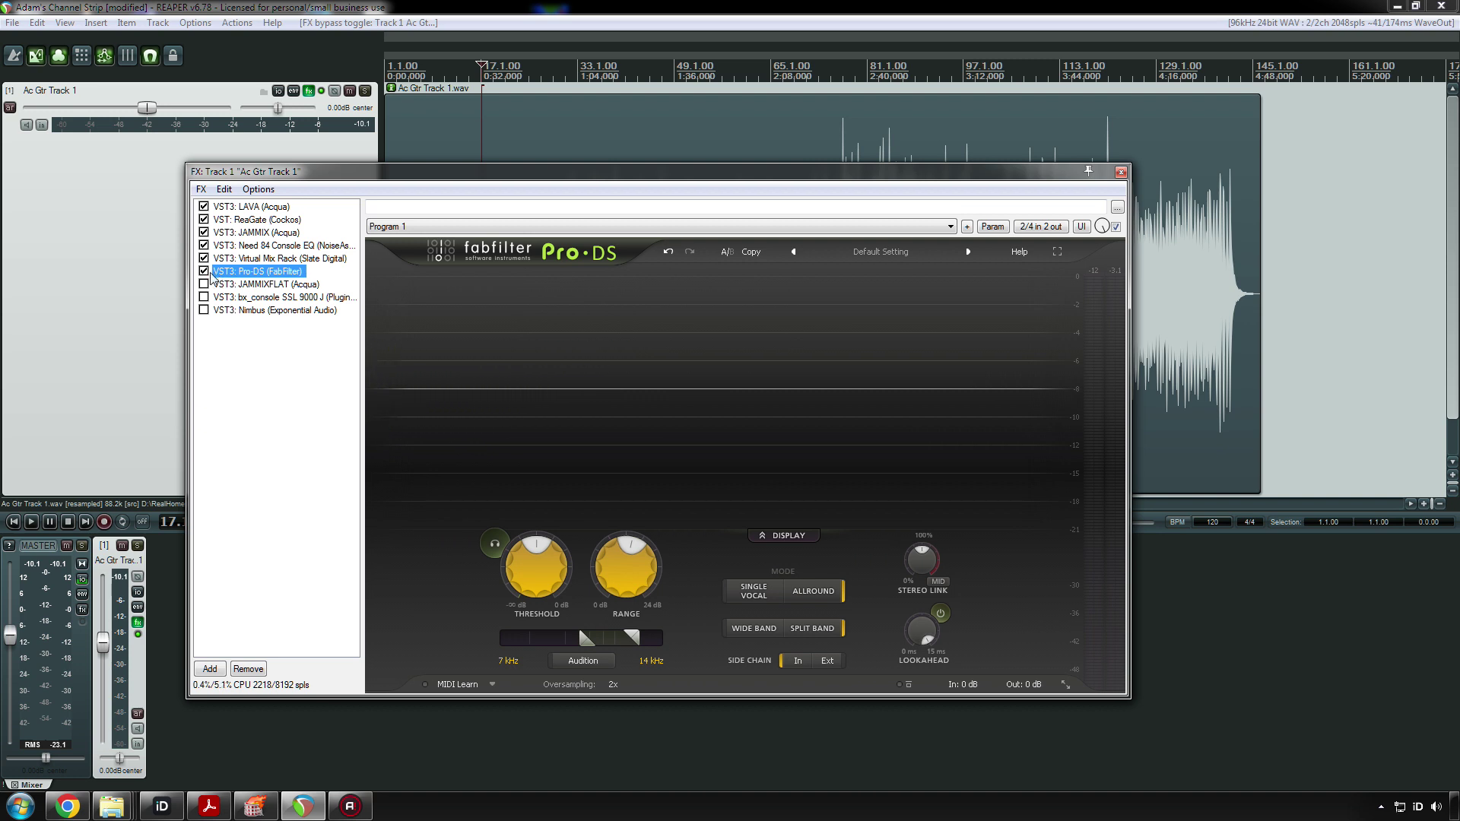
pyautogui.press('space')
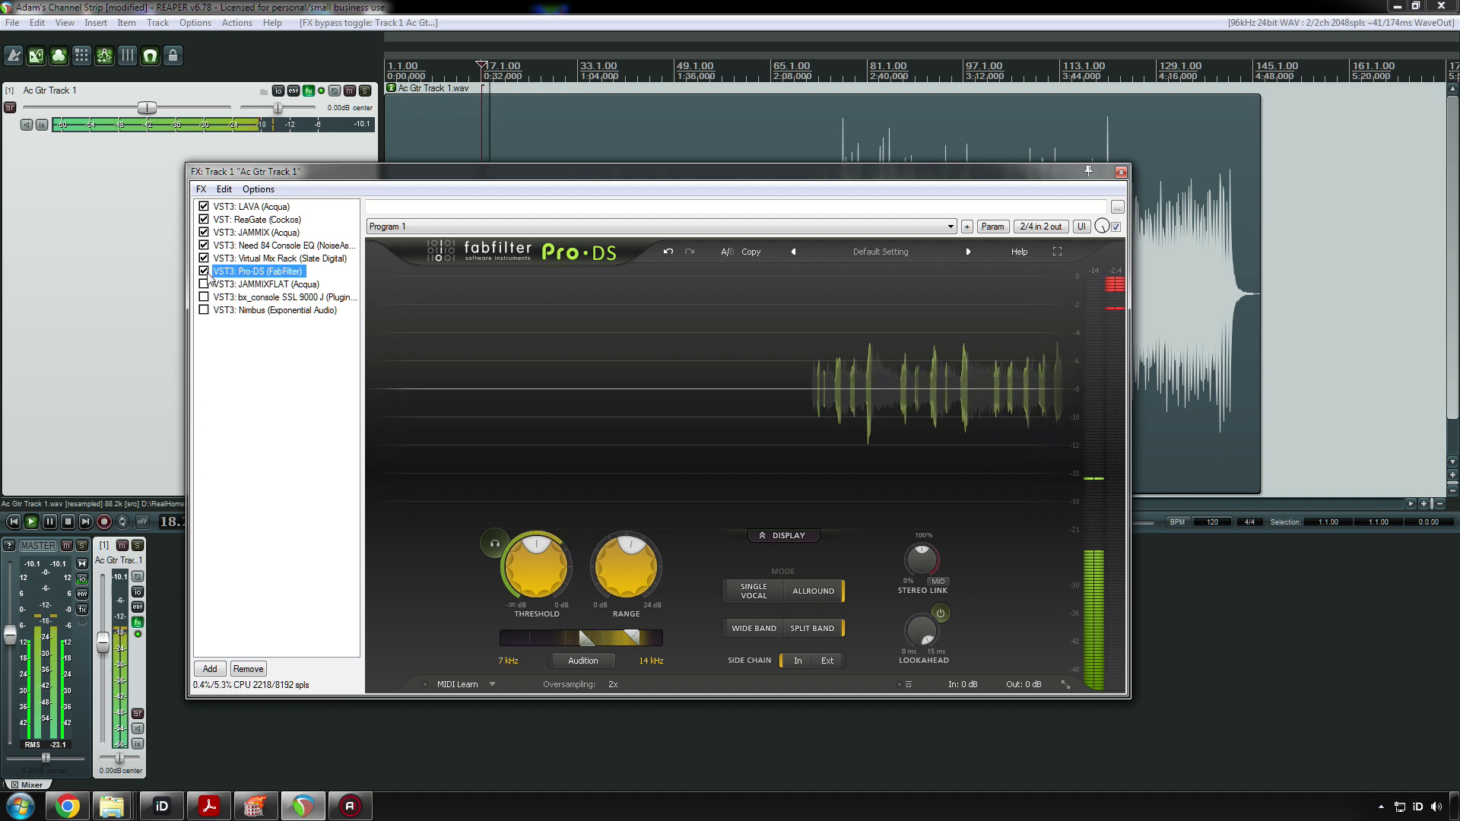
pyautogui.click(204, 271)
# - Open JAMMIXFLAT, look through its modes but keep Taupe FJR, and enable it for a short playback
pyautogui.click(262, 286)
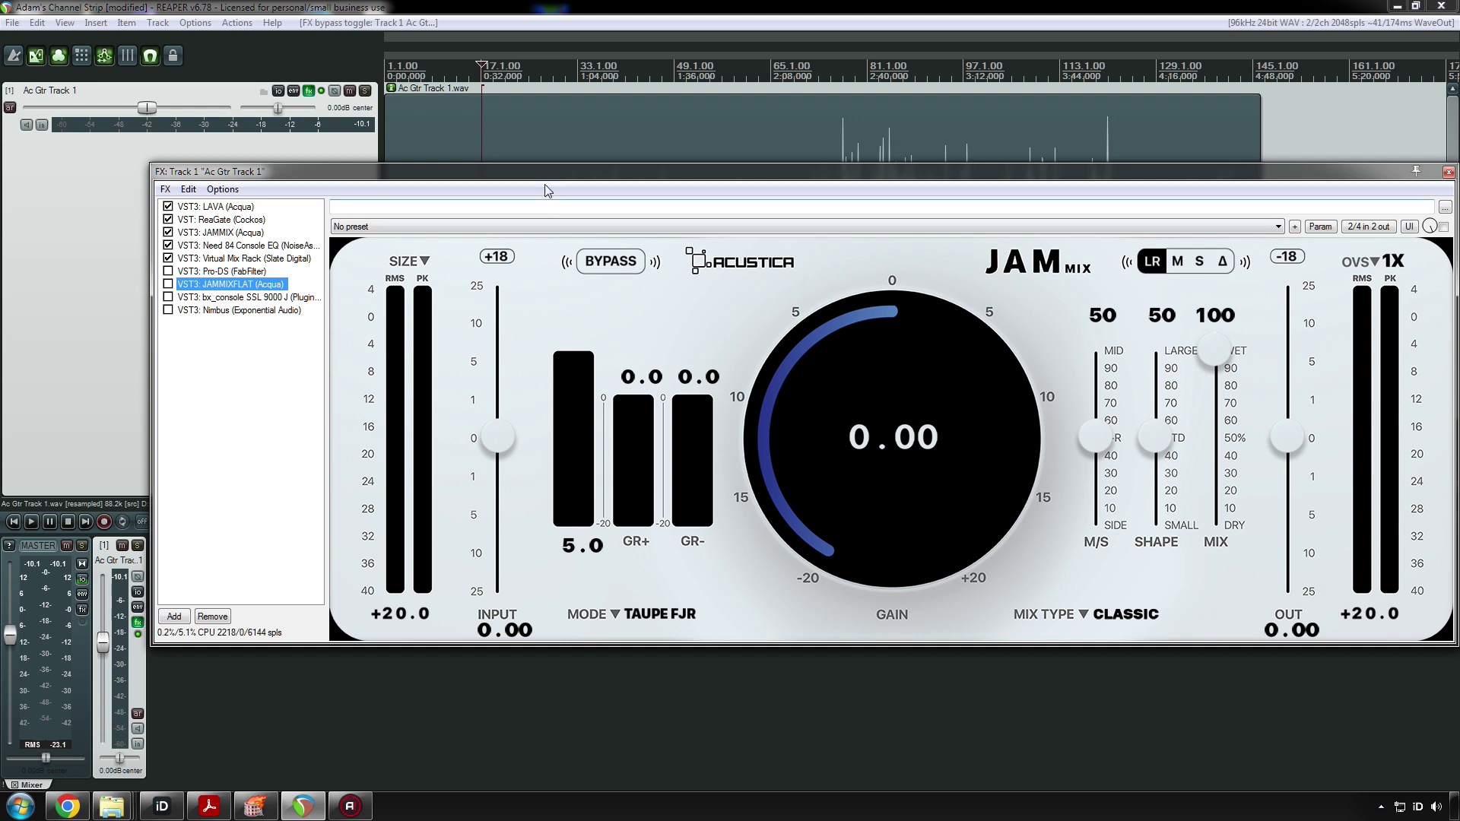
pyautogui.moveTo(544, 184); pyautogui.dragTo(437, 270)
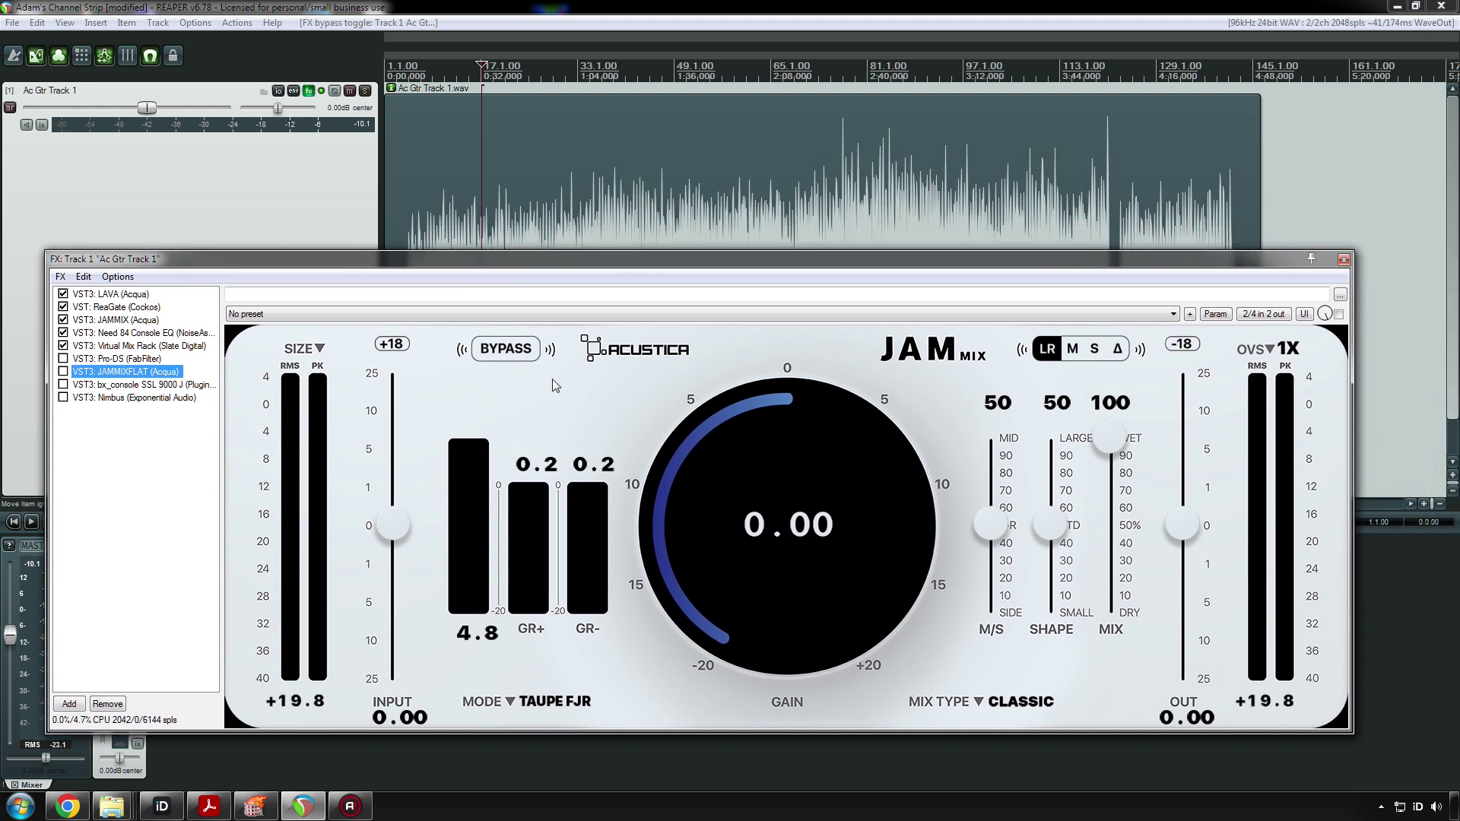
pyautogui.click(551, 702)
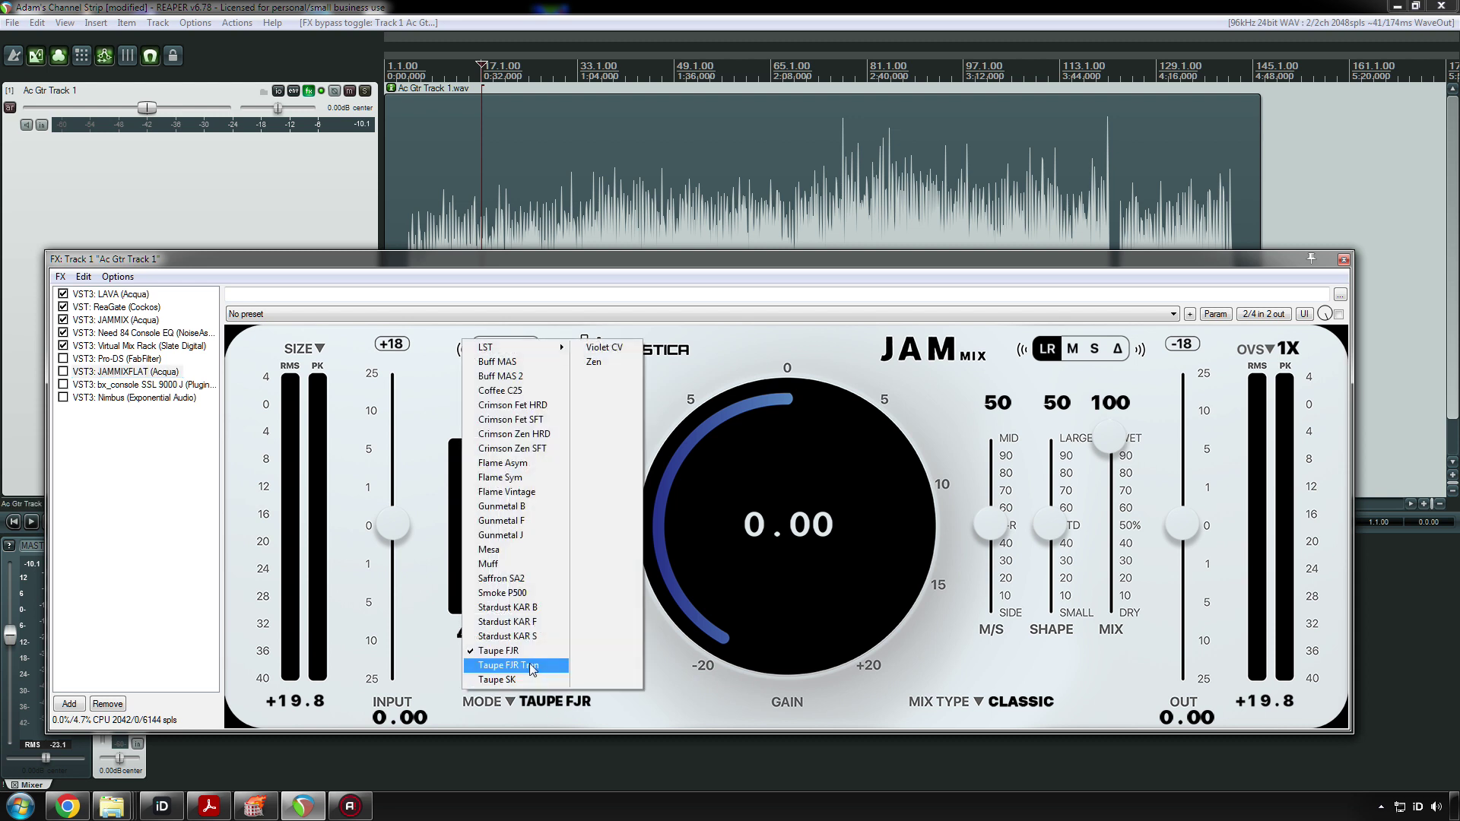
pyautogui.click(704, 708)
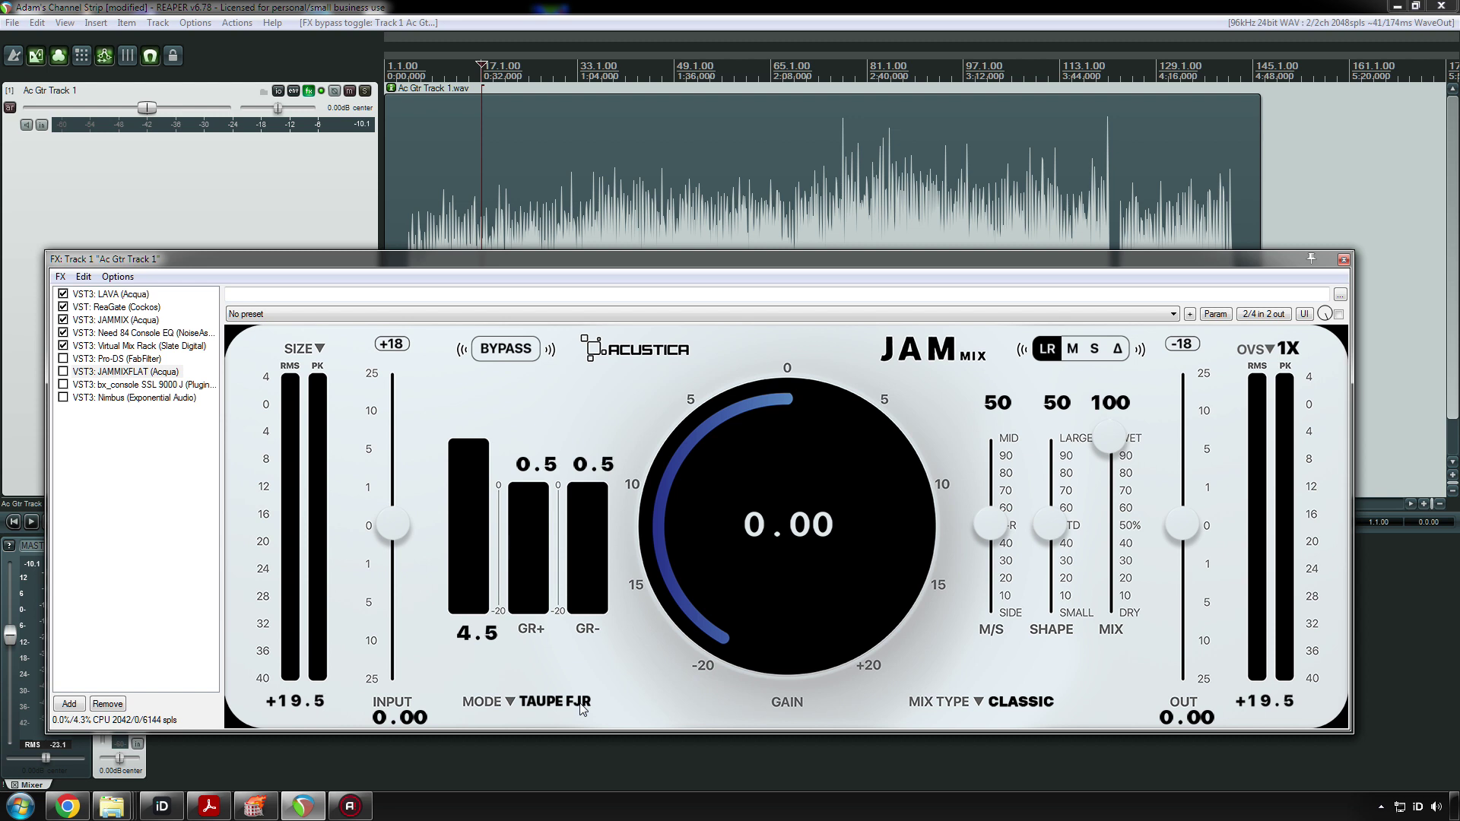
pyautogui.click(63, 384)
pyautogui.press('space')
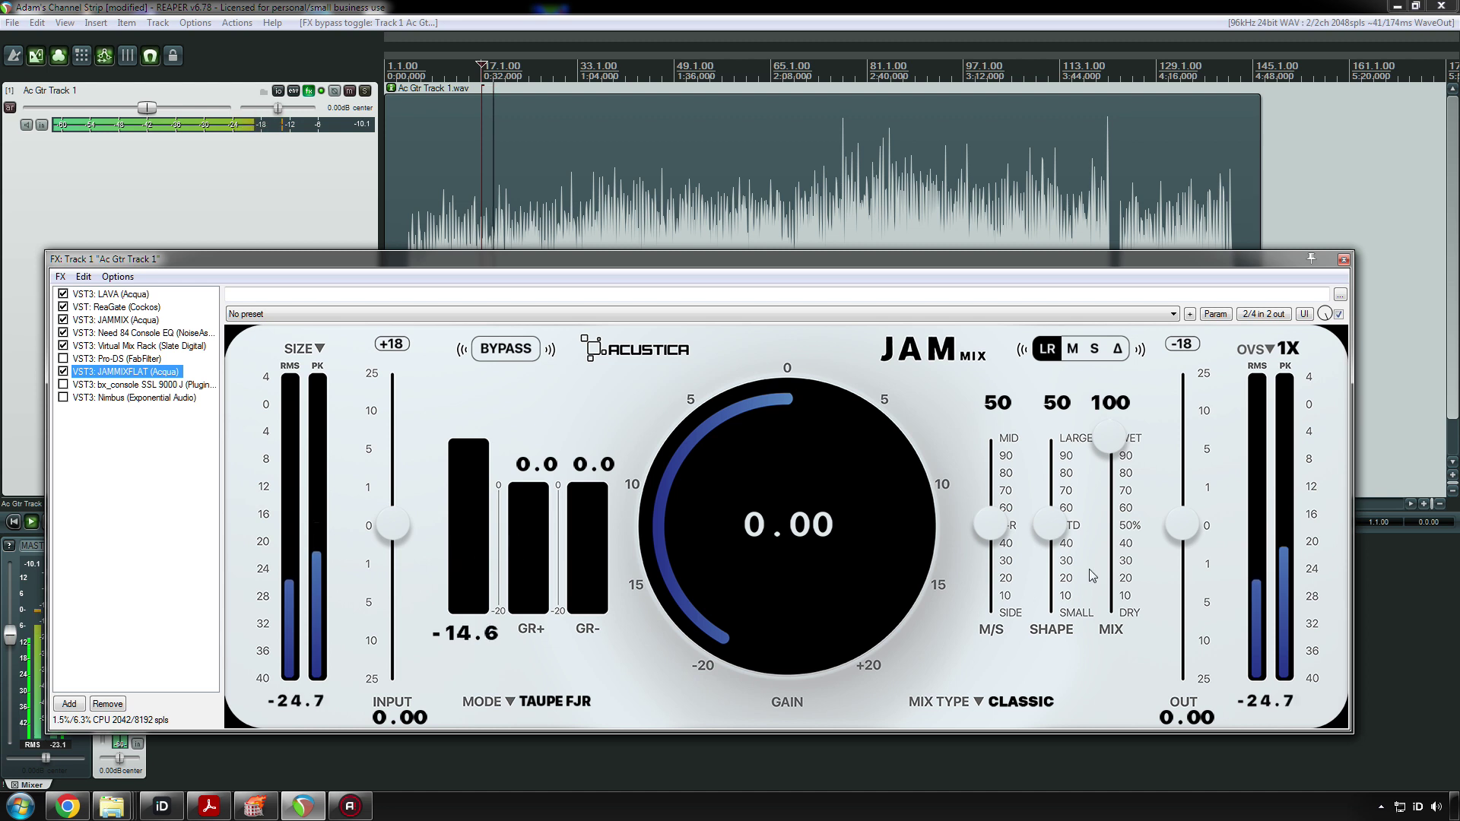
pyautogui.press('space')
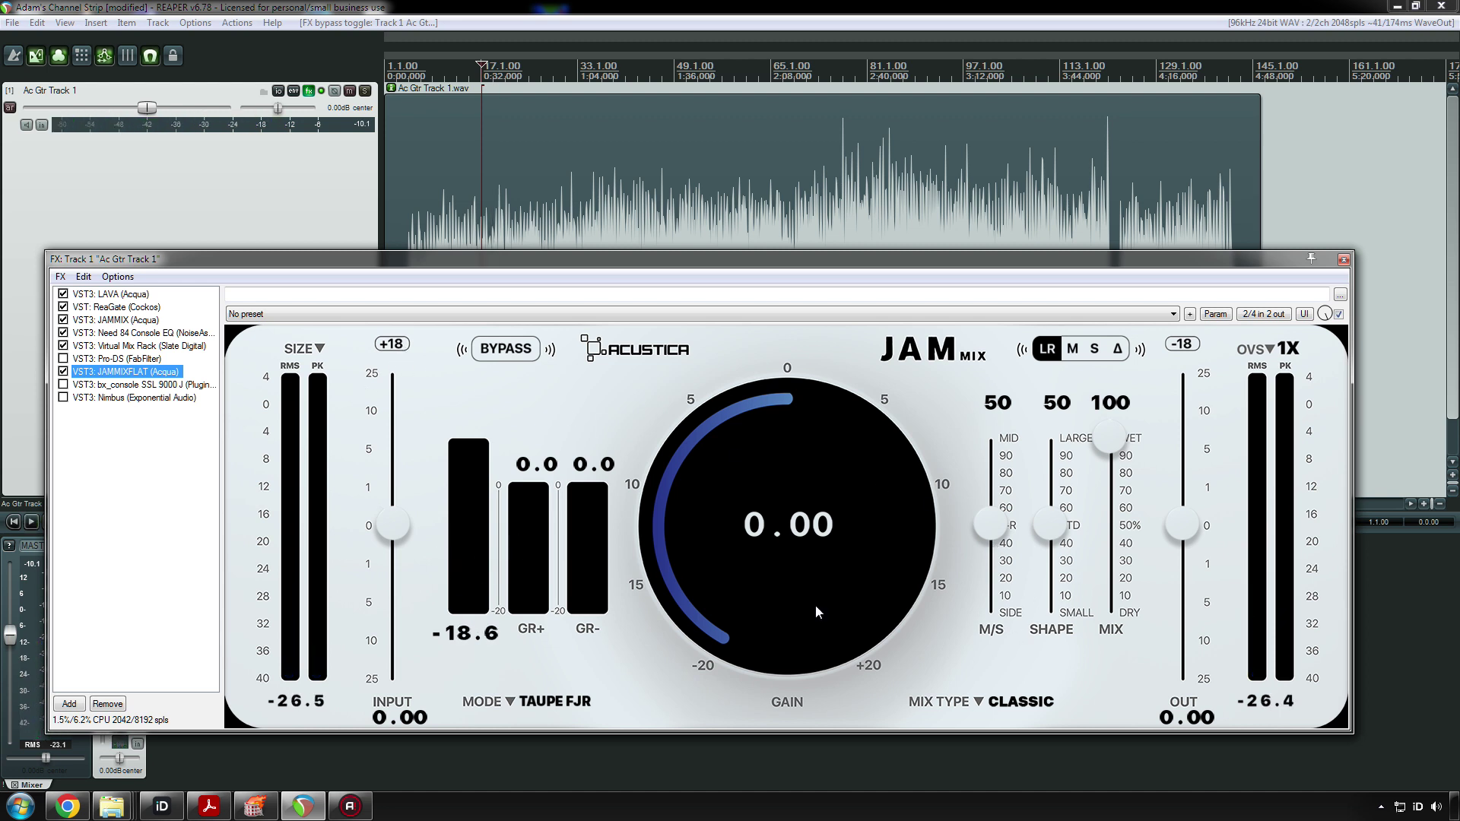
# - Check the JAMMIX settings for reference, and set JAMMIXFLAT's output to -20.1 with its +18 input boost engaged
pyautogui.click(133, 320)
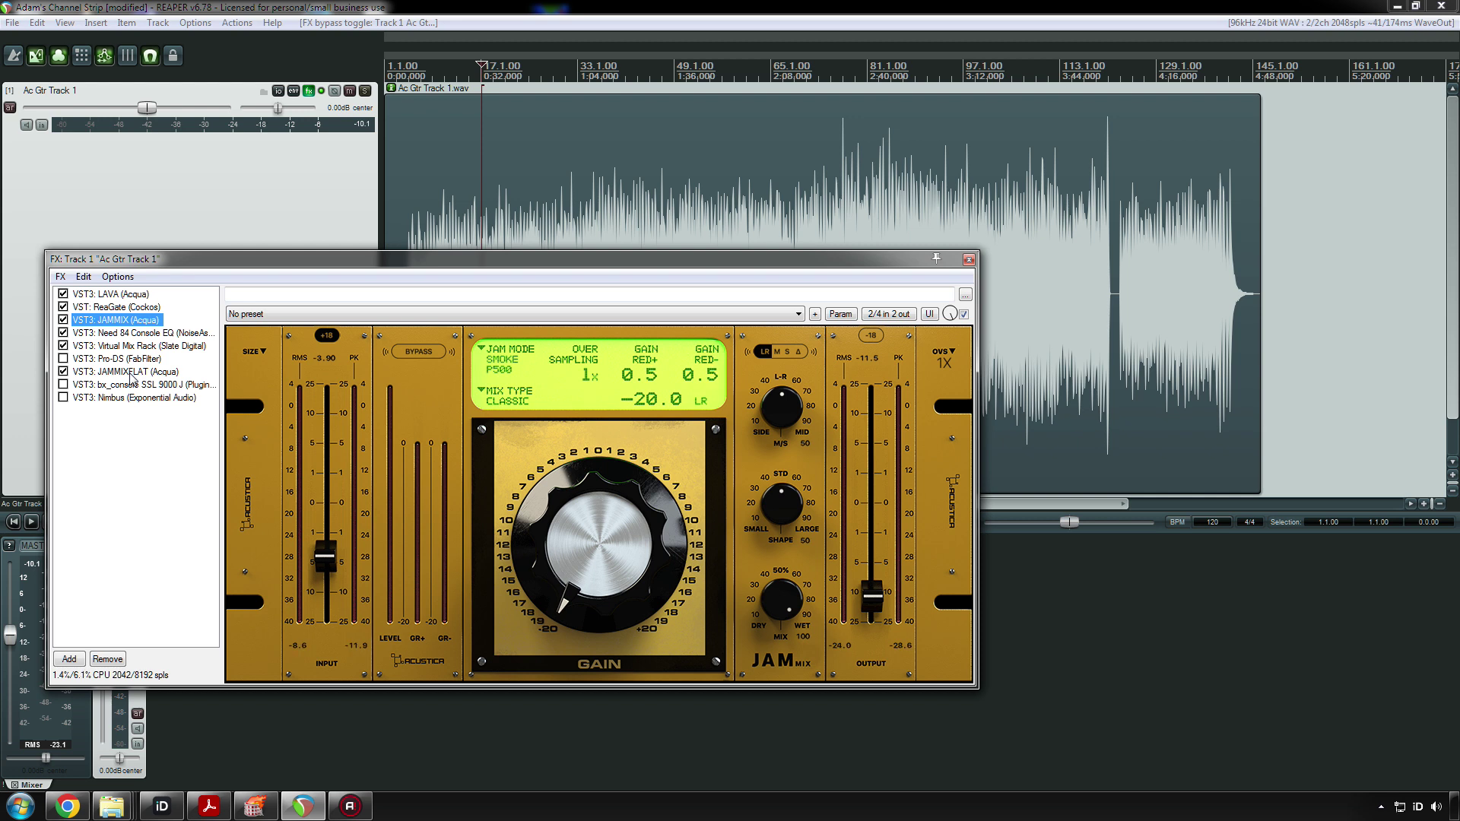
pyautogui.click(132, 371)
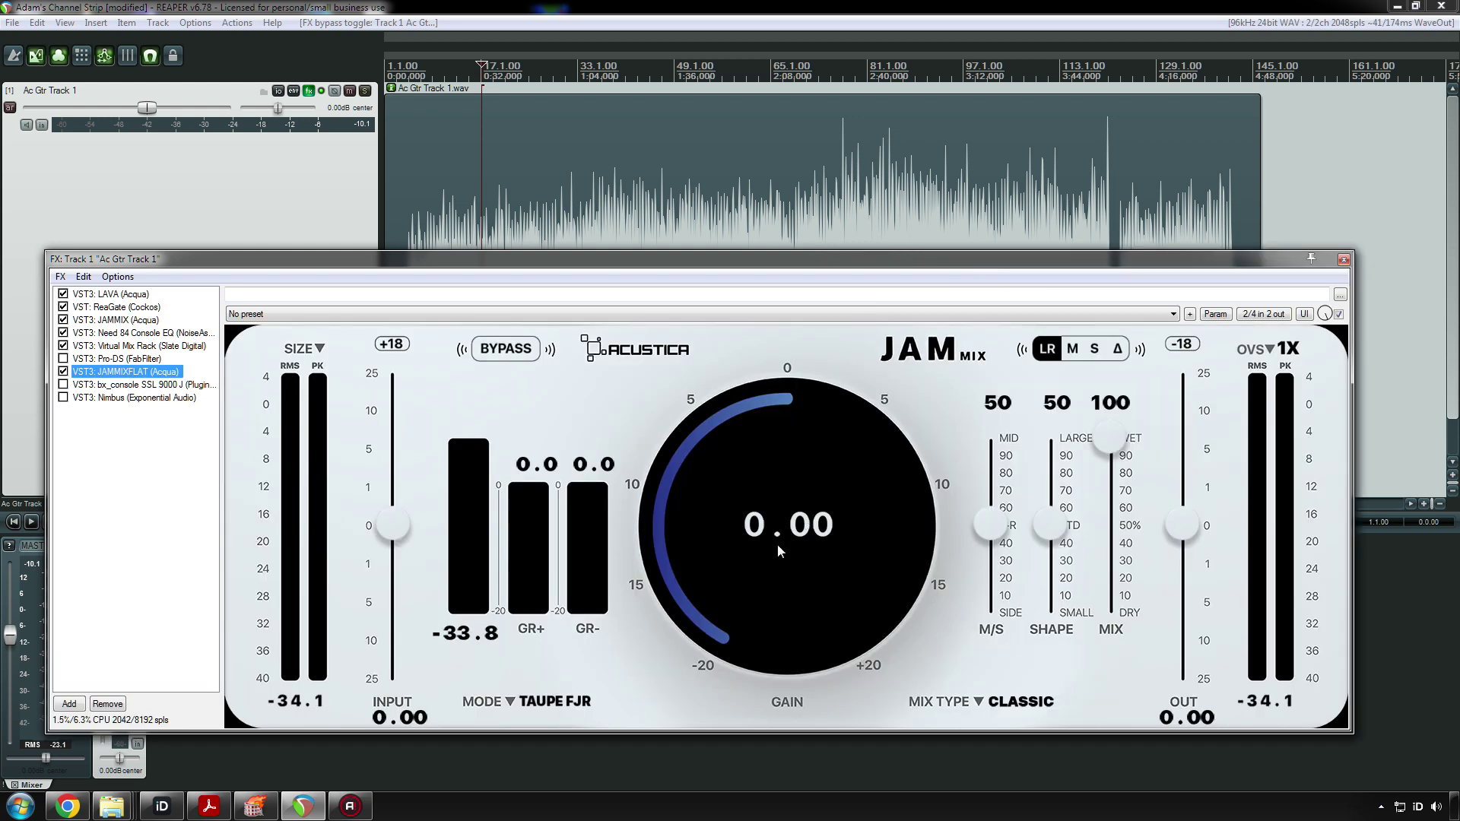
pyautogui.moveTo(1186, 540); pyautogui.dragTo(1182, 656)
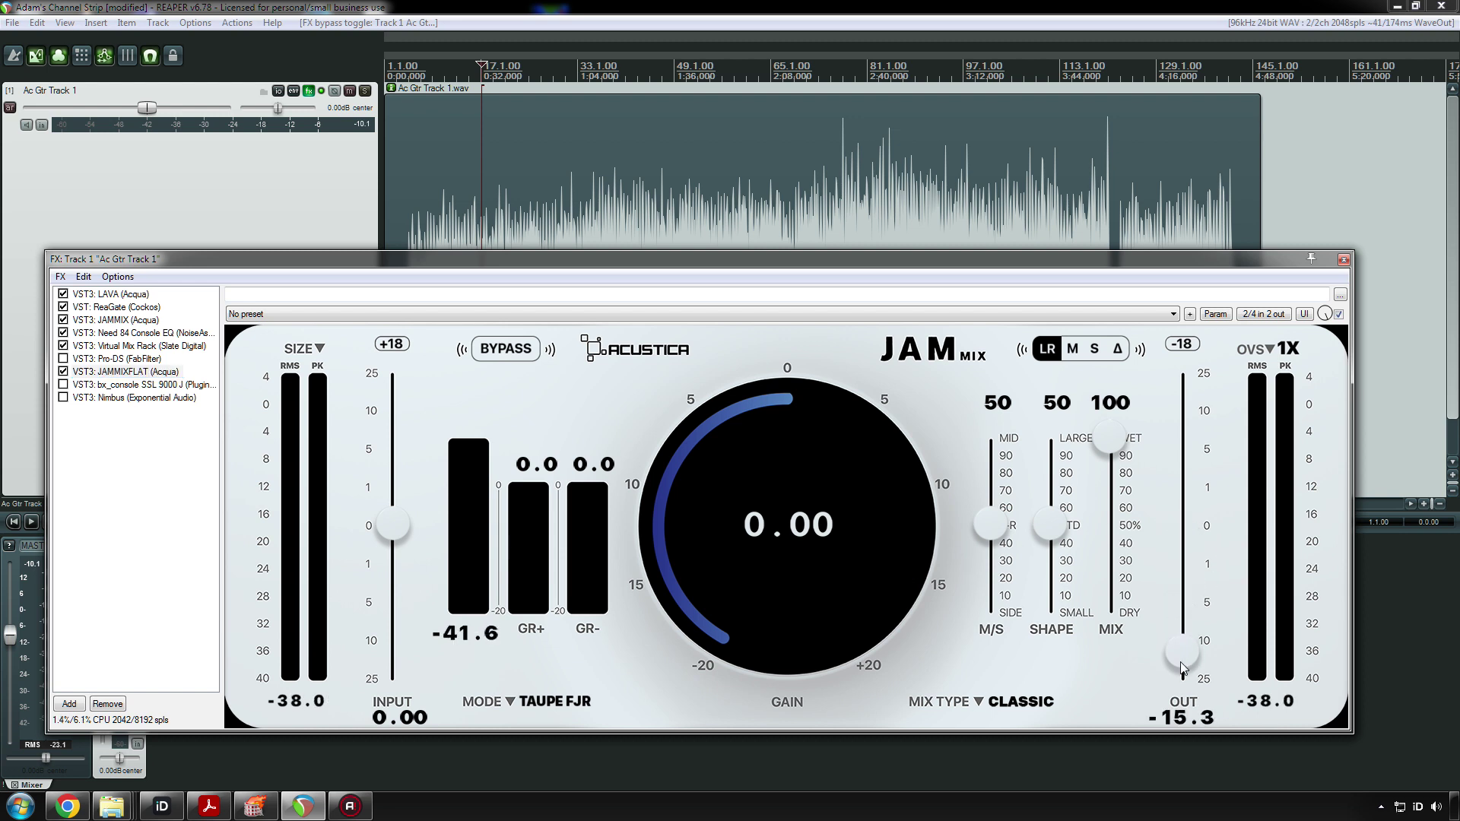
pyautogui.press('space')
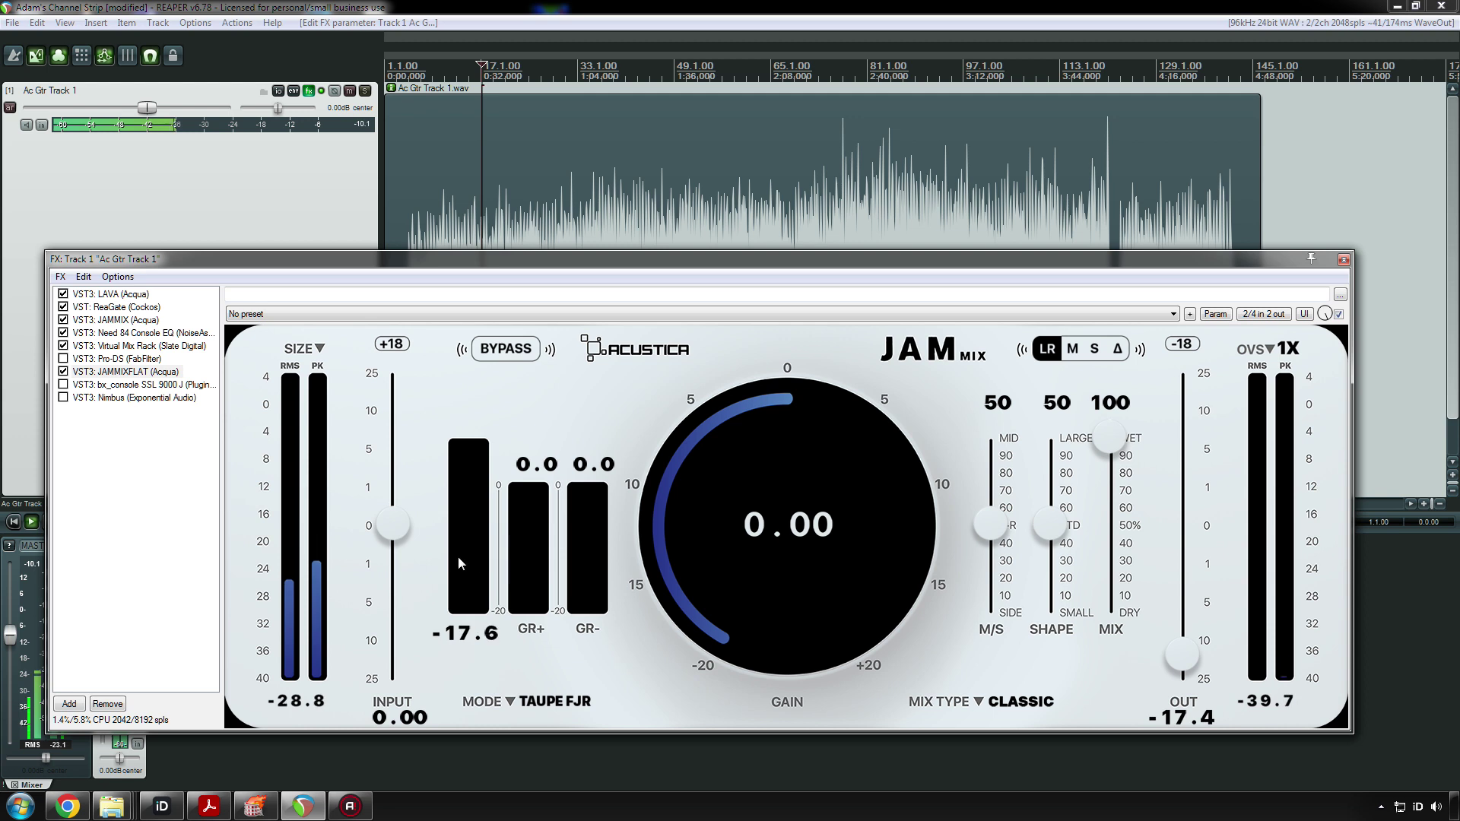
pyautogui.click(392, 344)
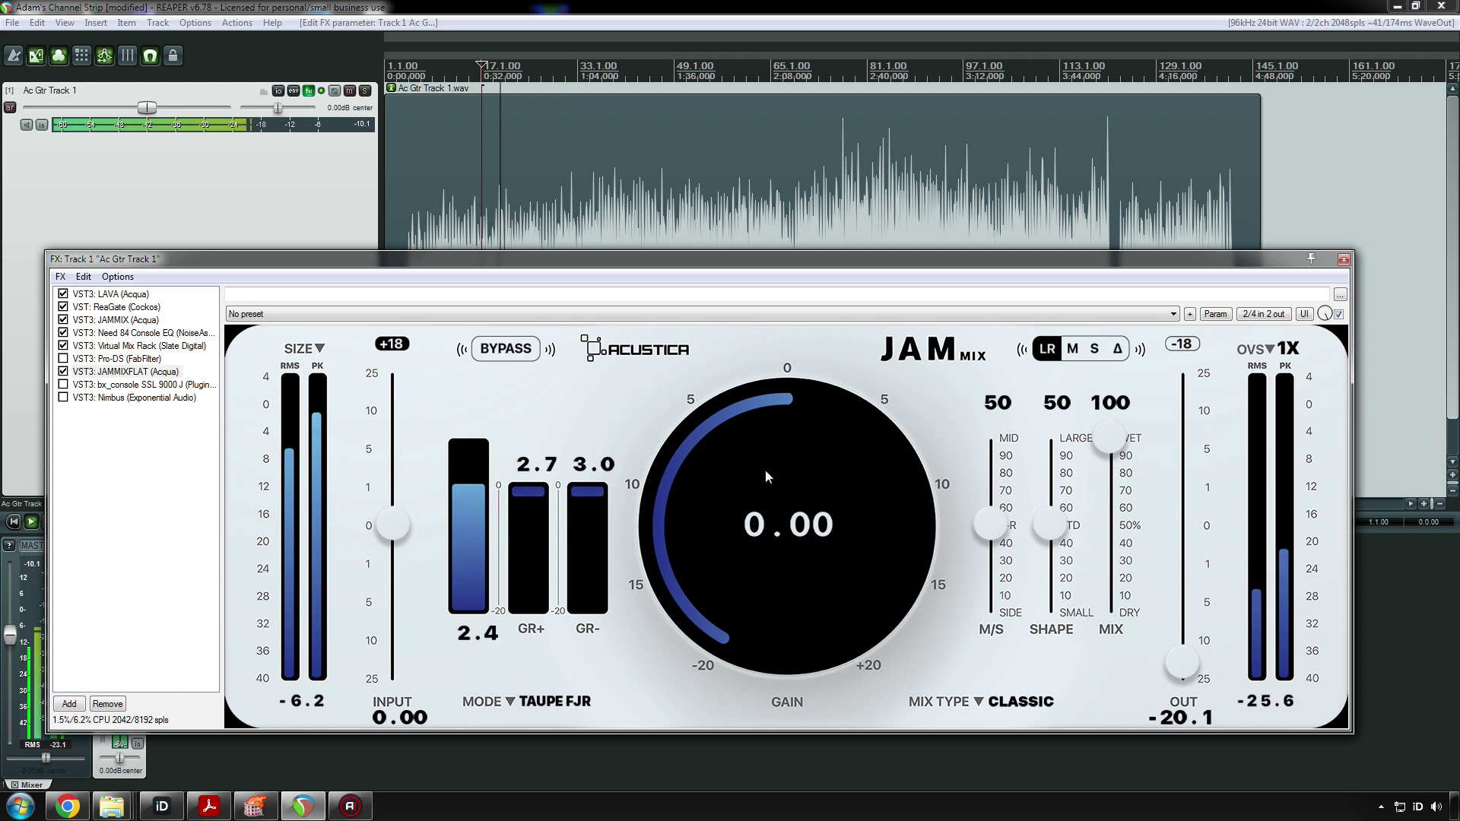
# - Lower the JAMMIXFLAT gain to -19.2 and its input to -2.66 while the guitar plays
pyautogui.moveTo(760, 469); pyautogui.dragTo(752, 590)
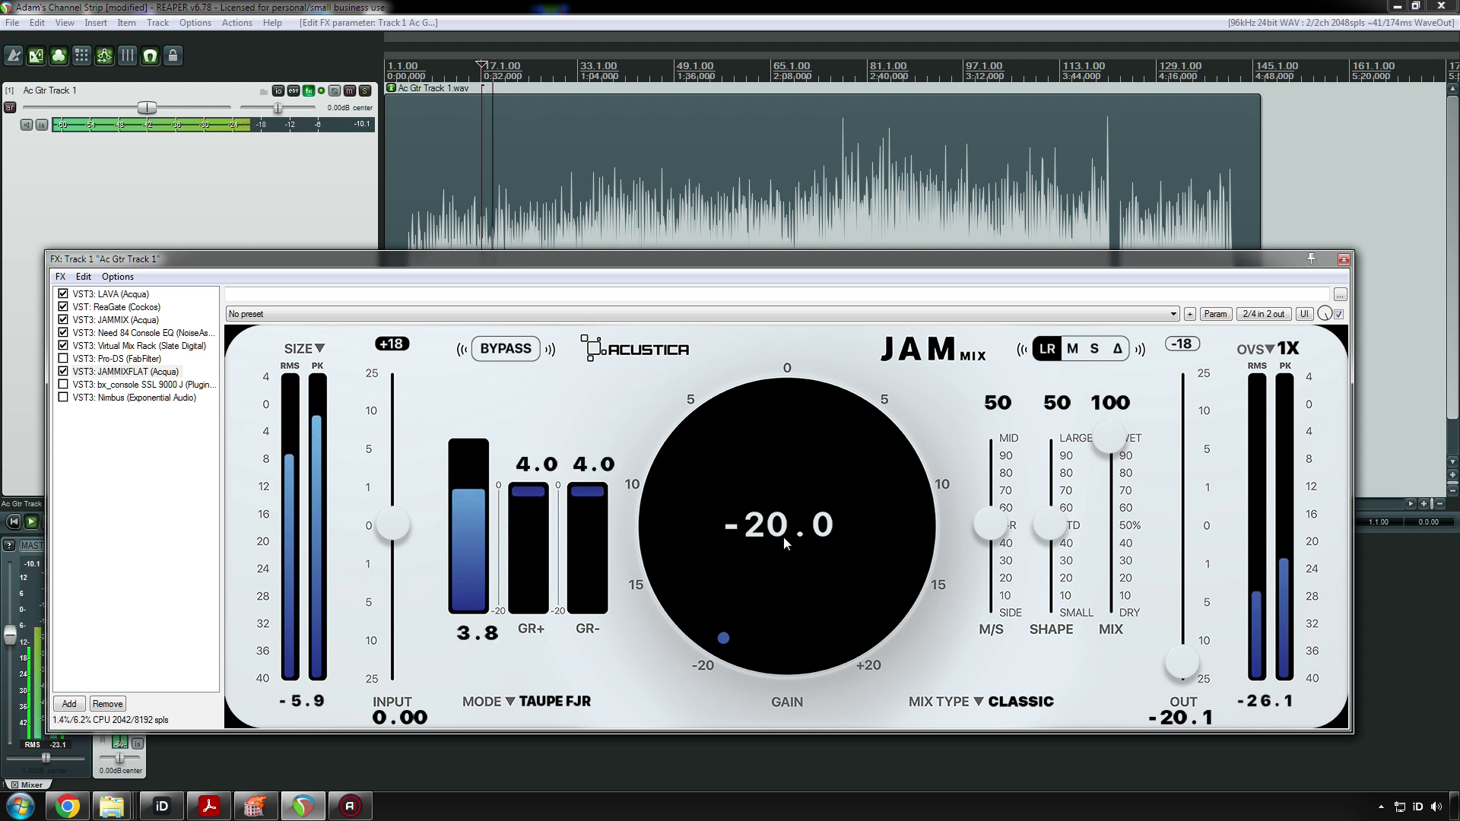
pyautogui.scroll(5, 783, 537)
pyautogui.scroll(-1, 783, 536)
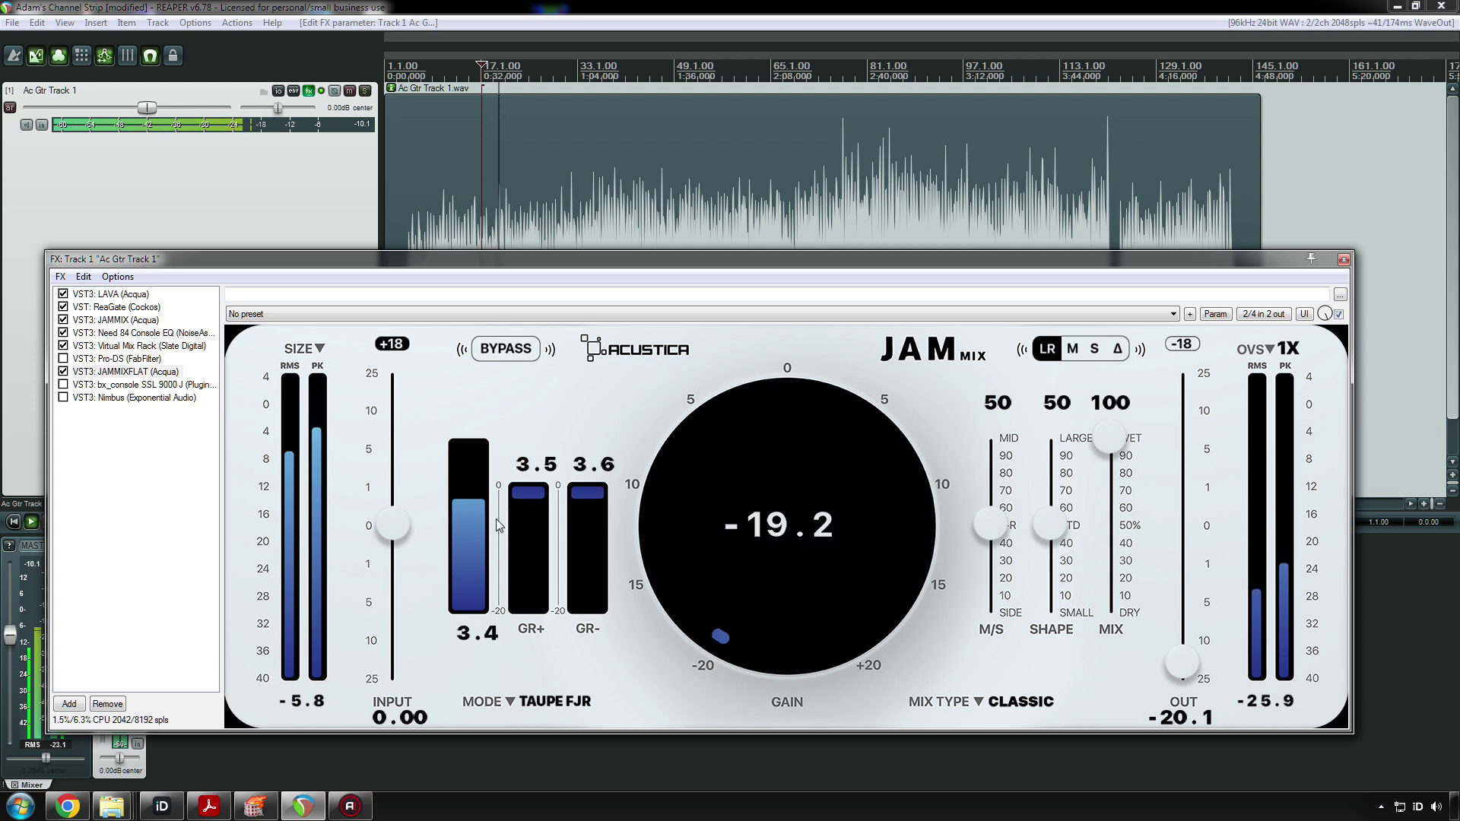
pyautogui.moveTo(389, 527); pyautogui.dragTo(387, 577)
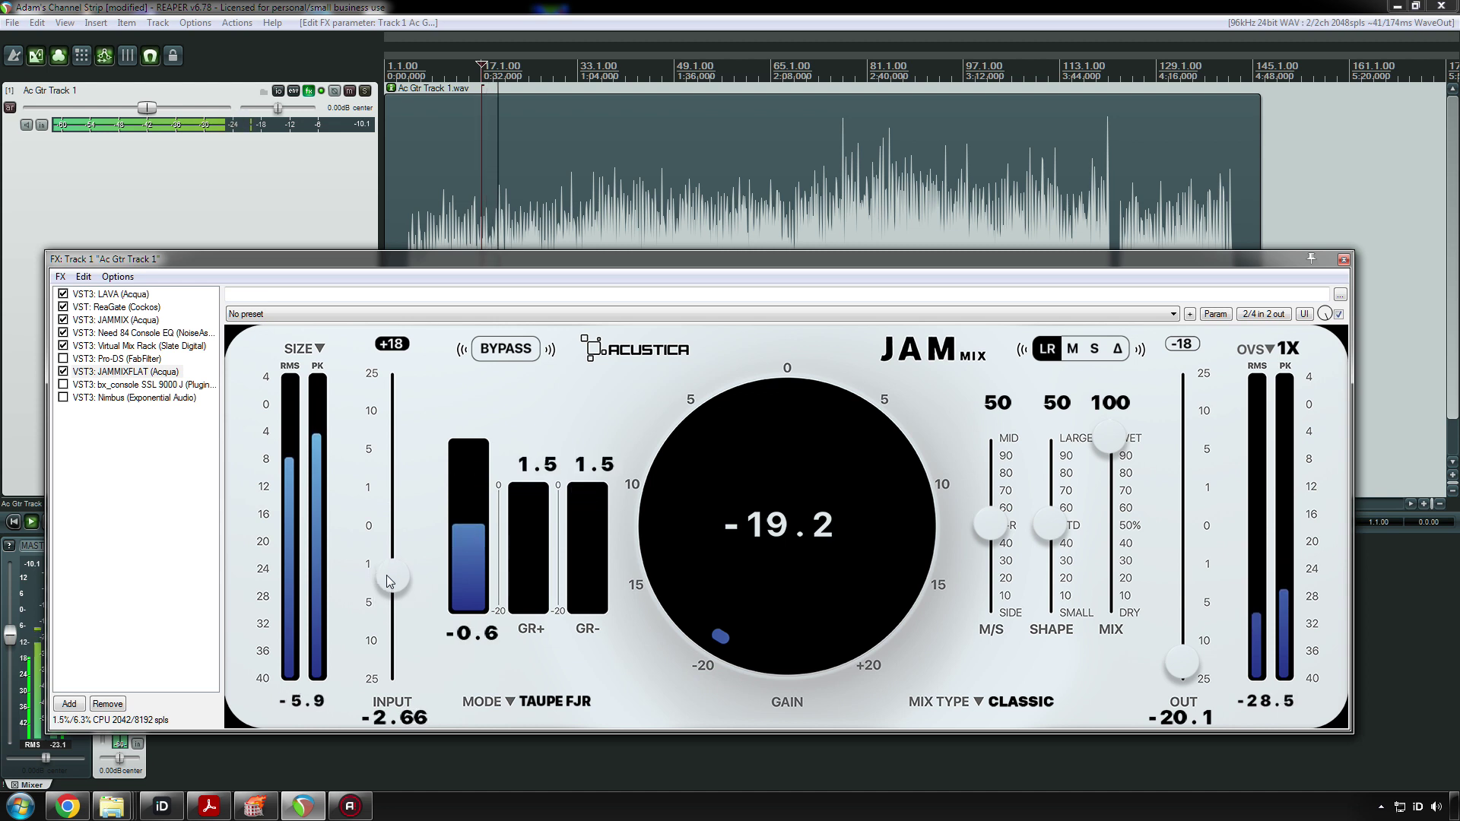
# - Lower the JAMMIXFLAT input to -4.68 and raise its gain to 8.20 during playback
pyautogui.moveTo(786, 569); pyautogui.dragTo(782, 547)
pyautogui.moveTo(392, 578); pyautogui.dragTo(392, 596)
pyautogui.moveTo(795, 572); pyautogui.dragTo(801, 491)
pyautogui.scroll(3, 801, 491)
pyautogui.scroll(1, 806, 491)
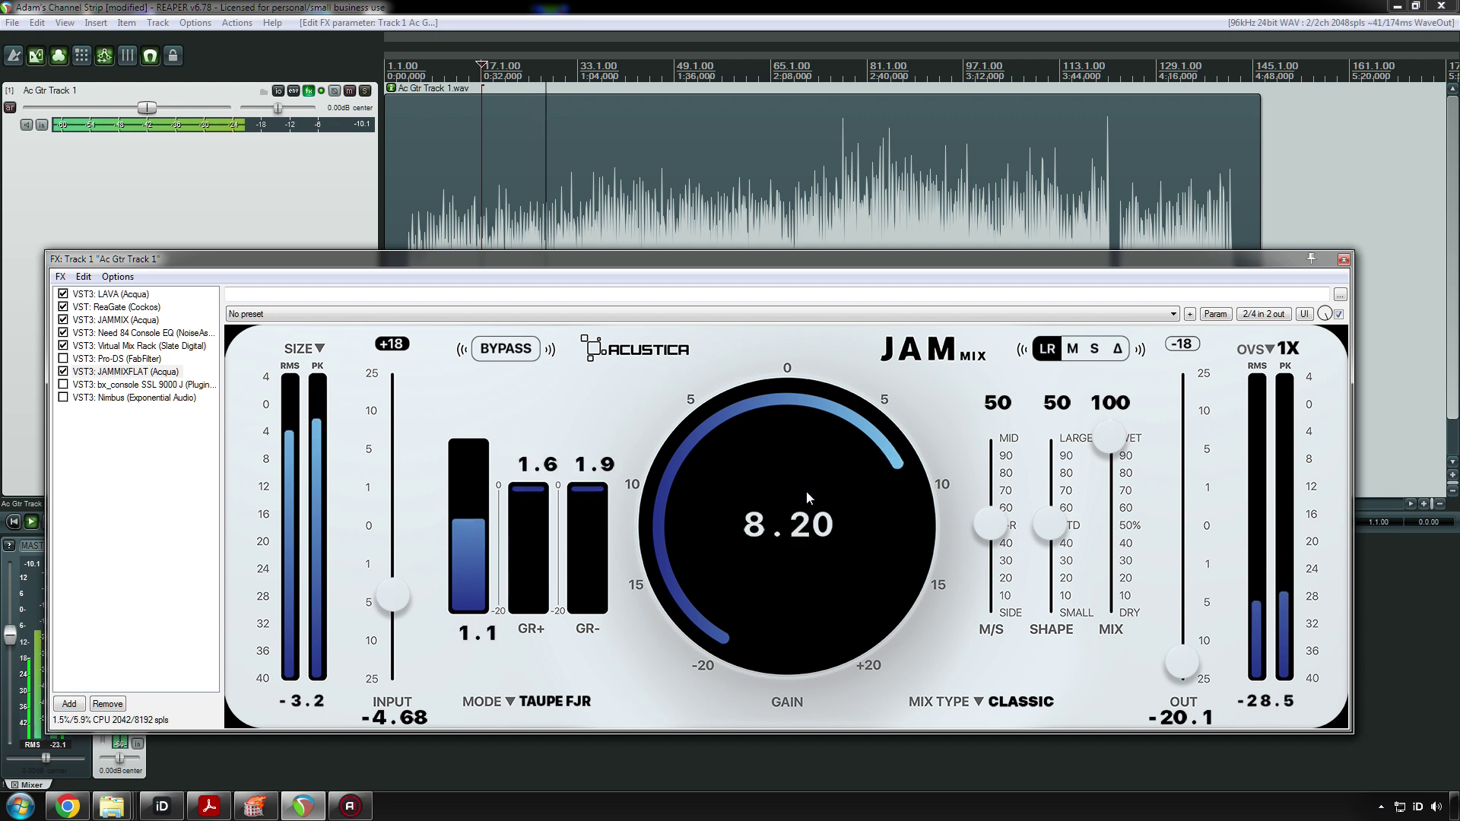
# - Play from about bar 76, setting the JAMMIXFLAT gain to 6.00 and its input to -5.20
pyautogui.click(829, 180)
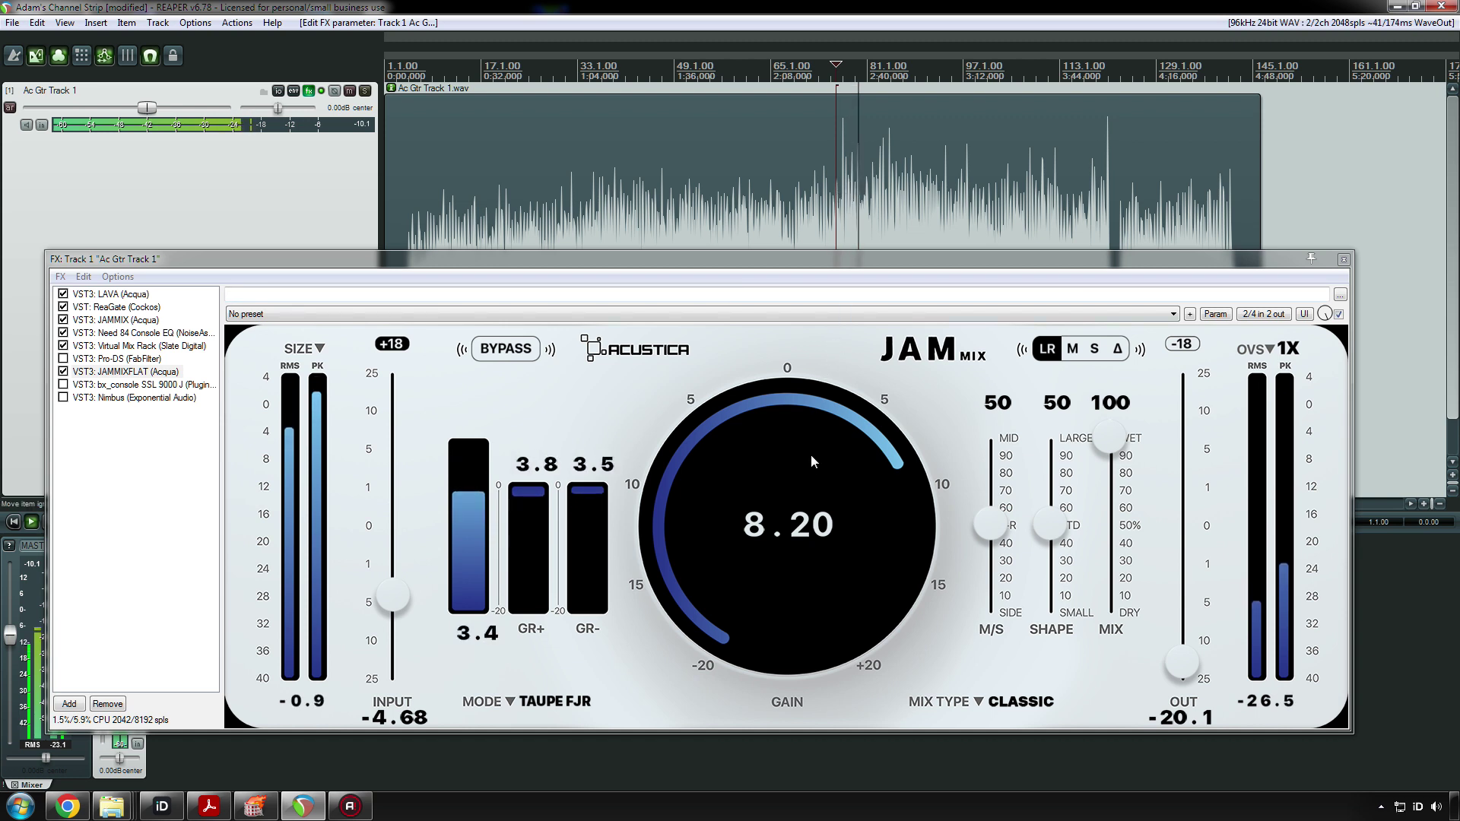
pyautogui.moveTo(806, 468); pyautogui.dragTo(807, 477)
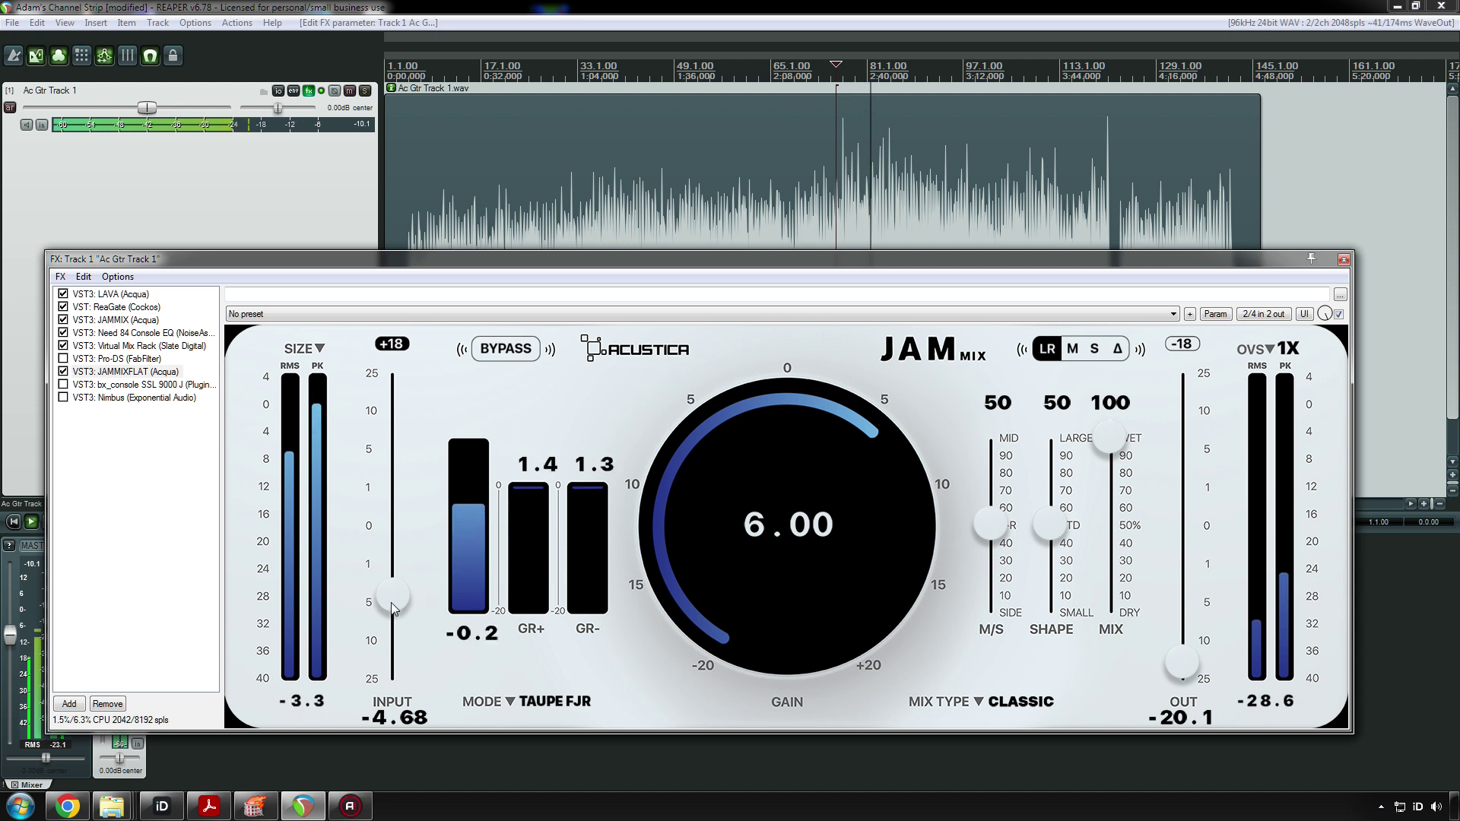
pyautogui.moveTo(391, 607); pyautogui.dragTo(389, 607)
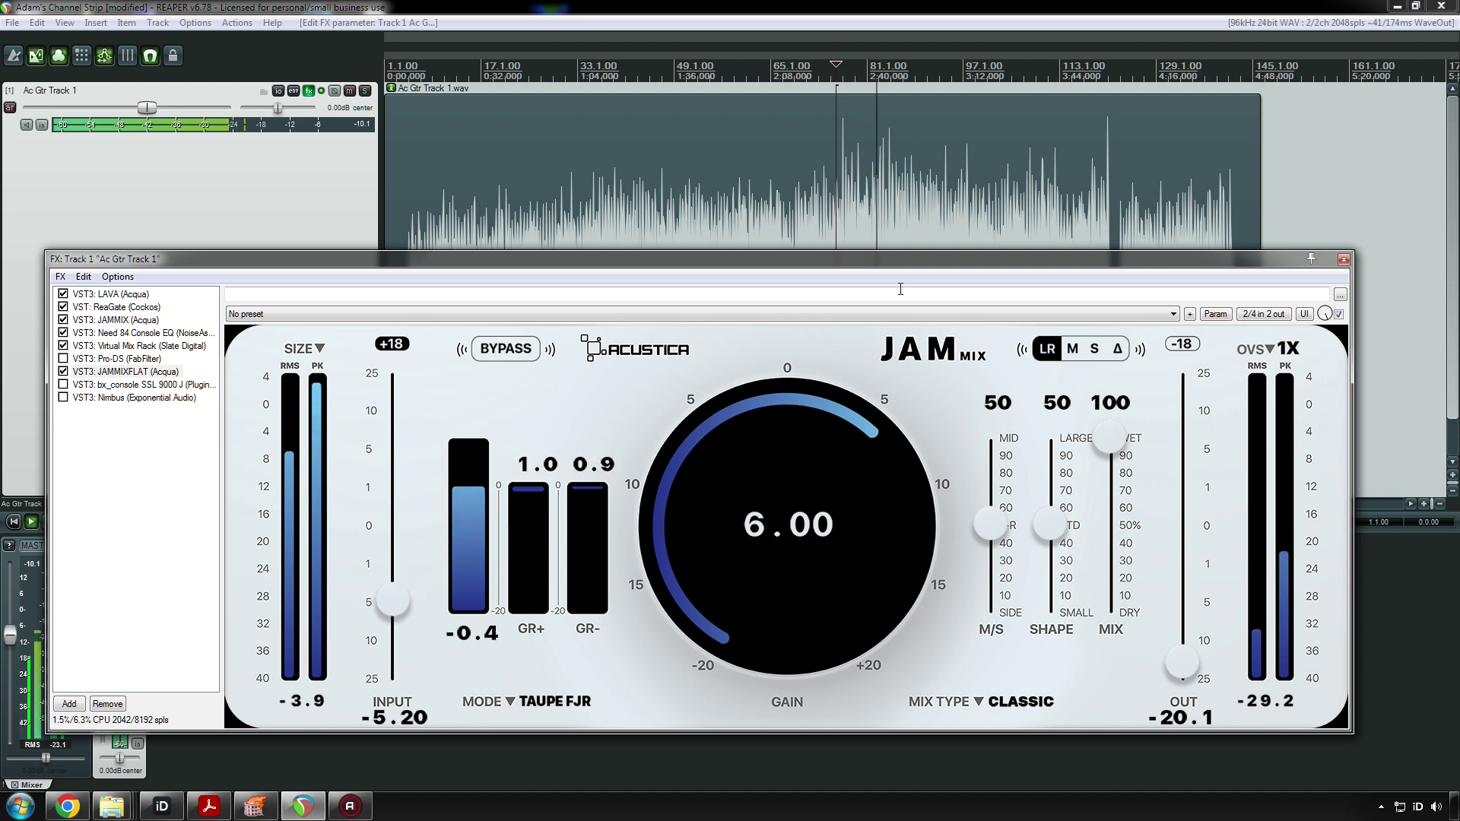
pyautogui.scroll(3, 837, 191)
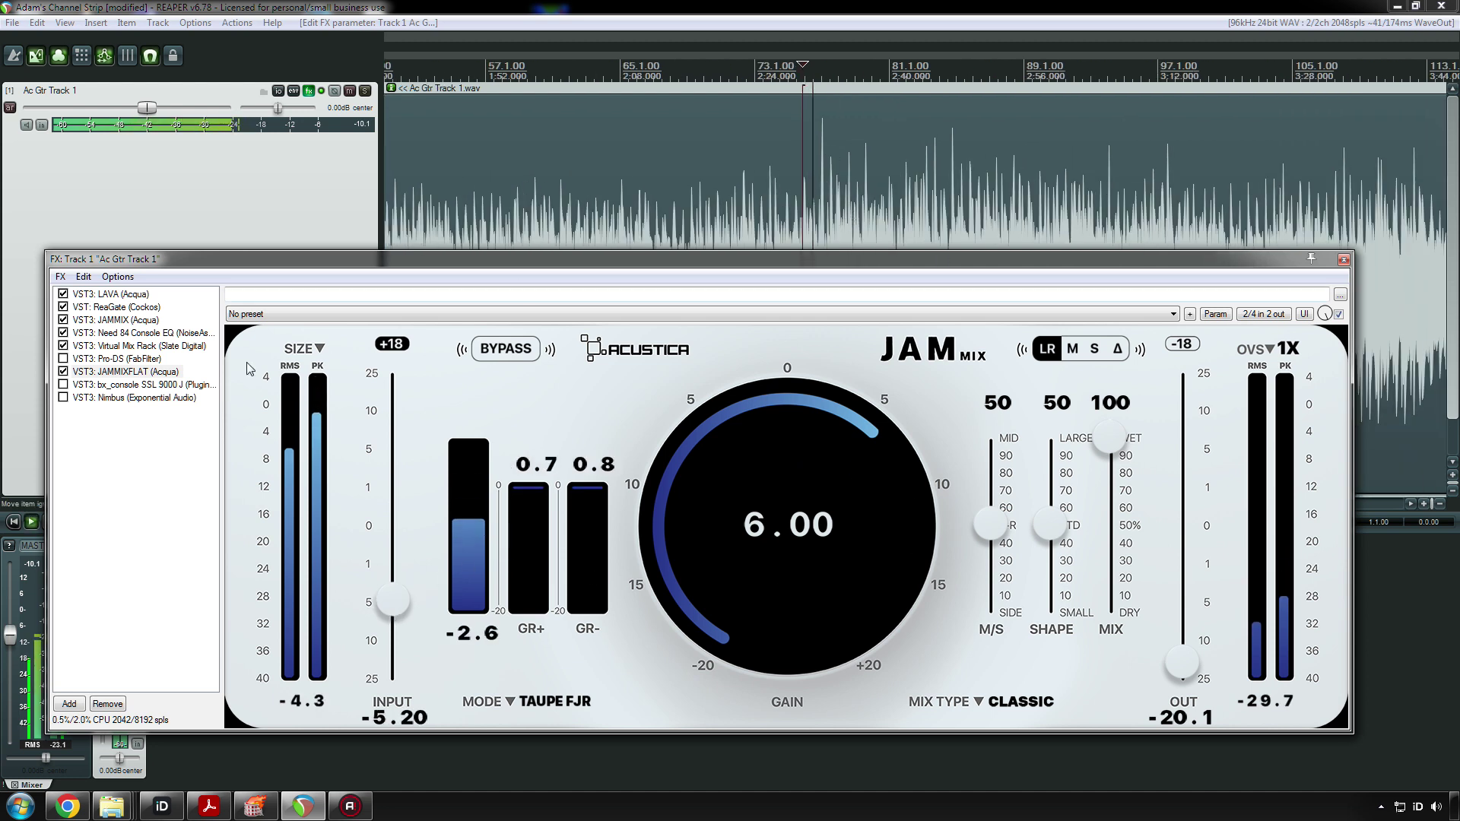
# - Bypass the Virtual Mix Rack plugin and replay the guitar with JAMMIXFLAT open
pyautogui.click(106, 346)
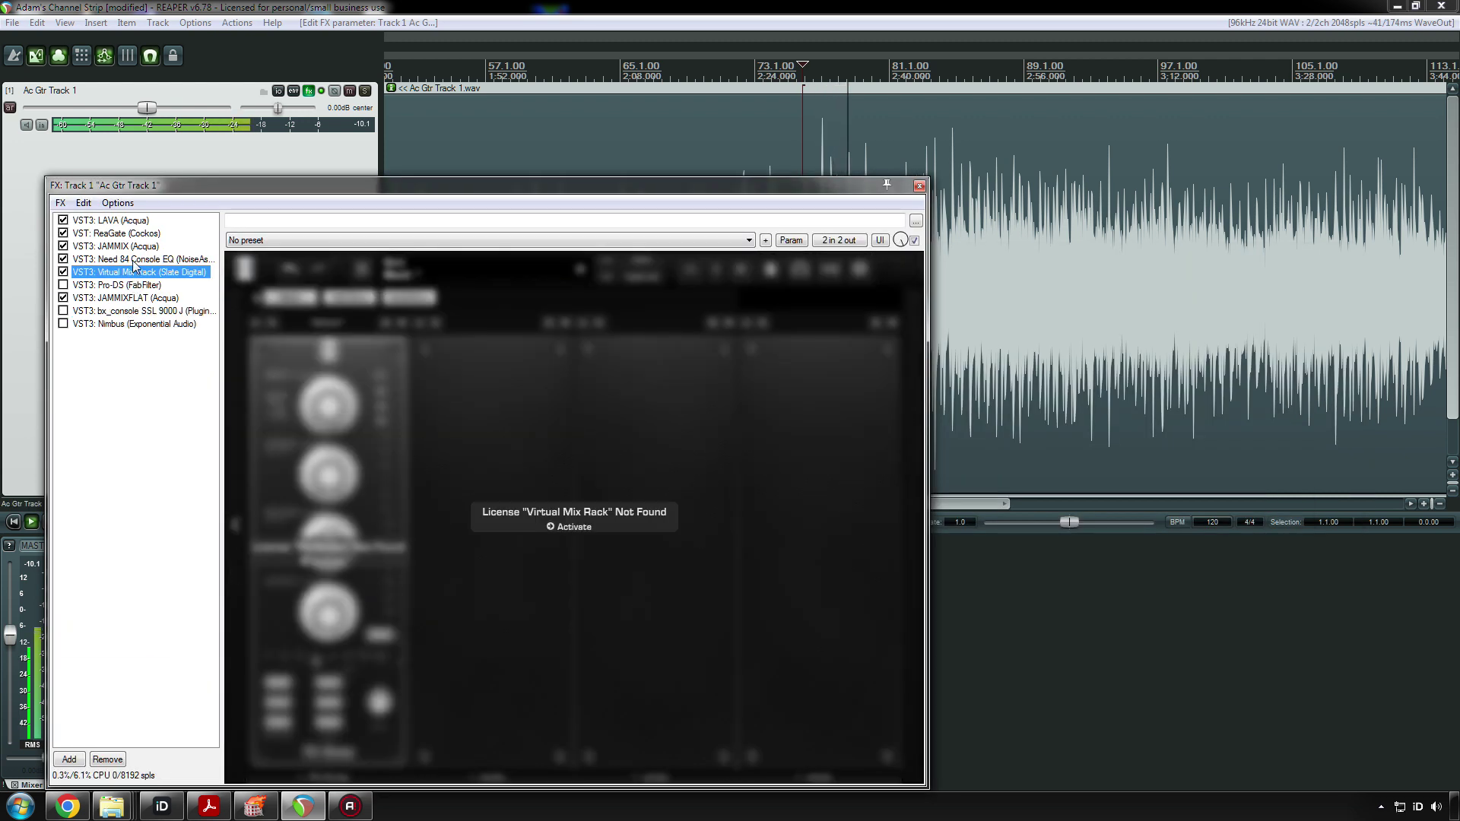
pyautogui.press('space')
pyautogui.click(63, 272)
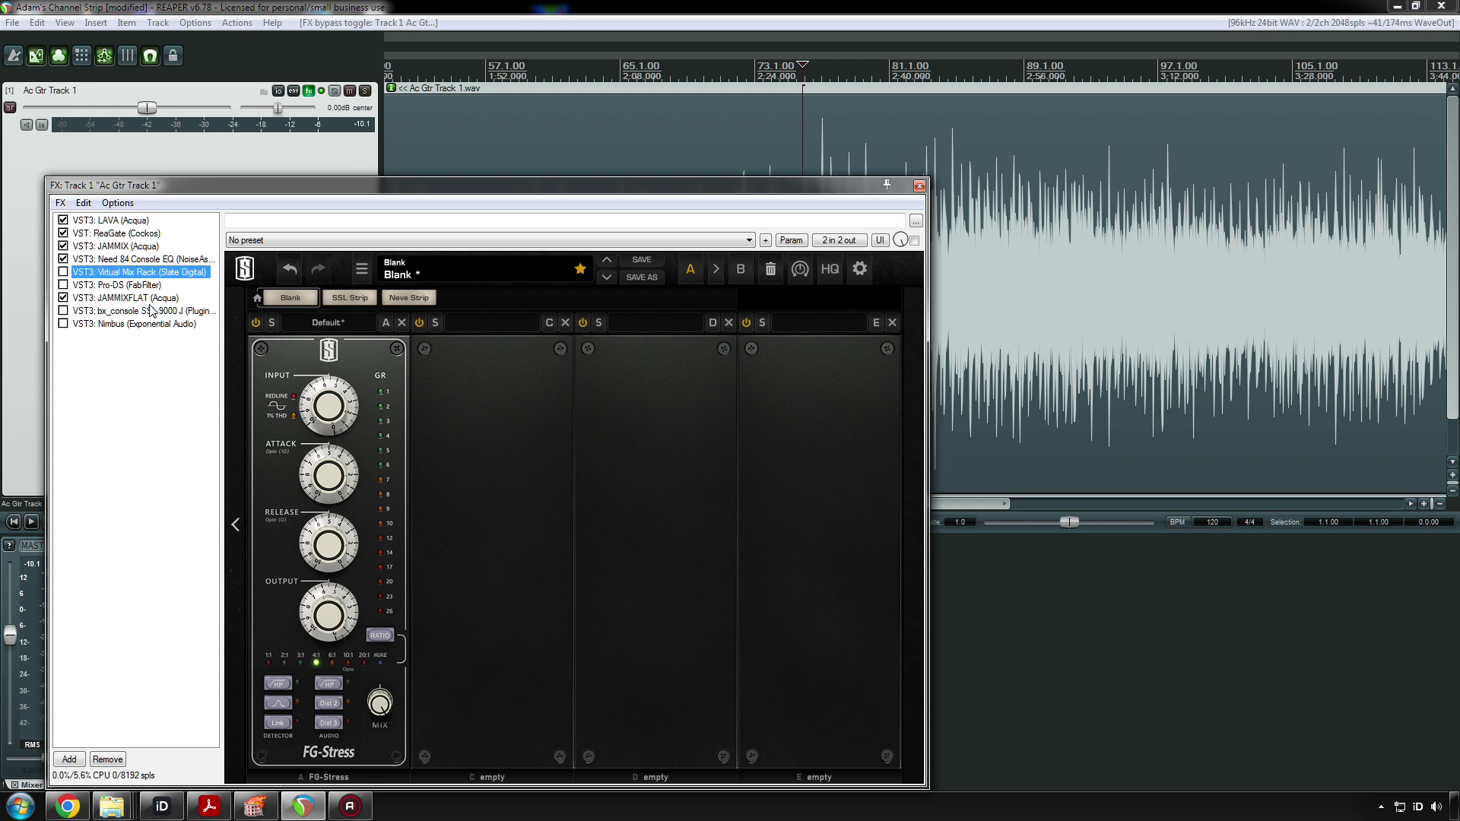
pyautogui.click(112, 298)
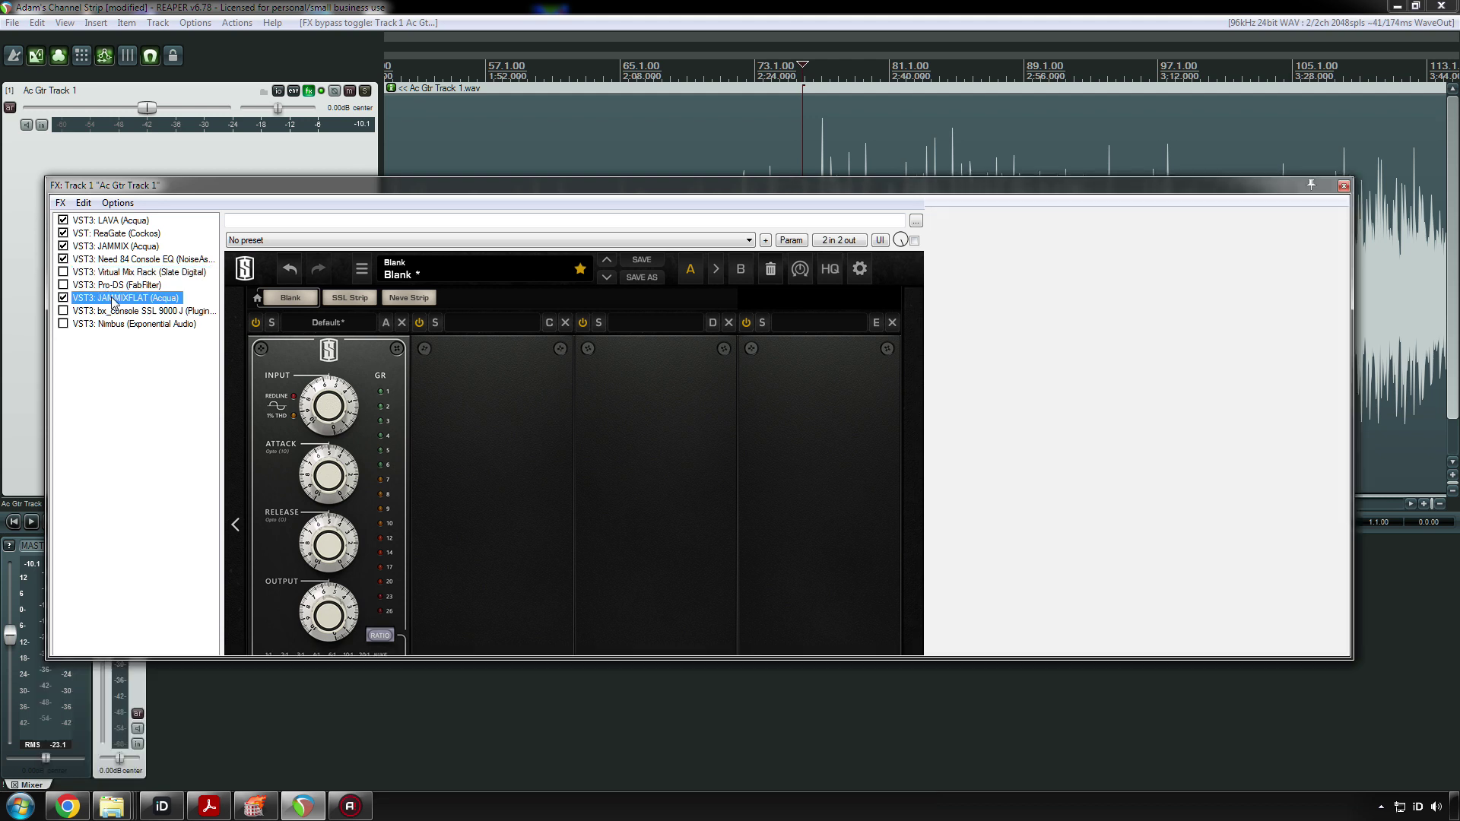
pyautogui.press('space')
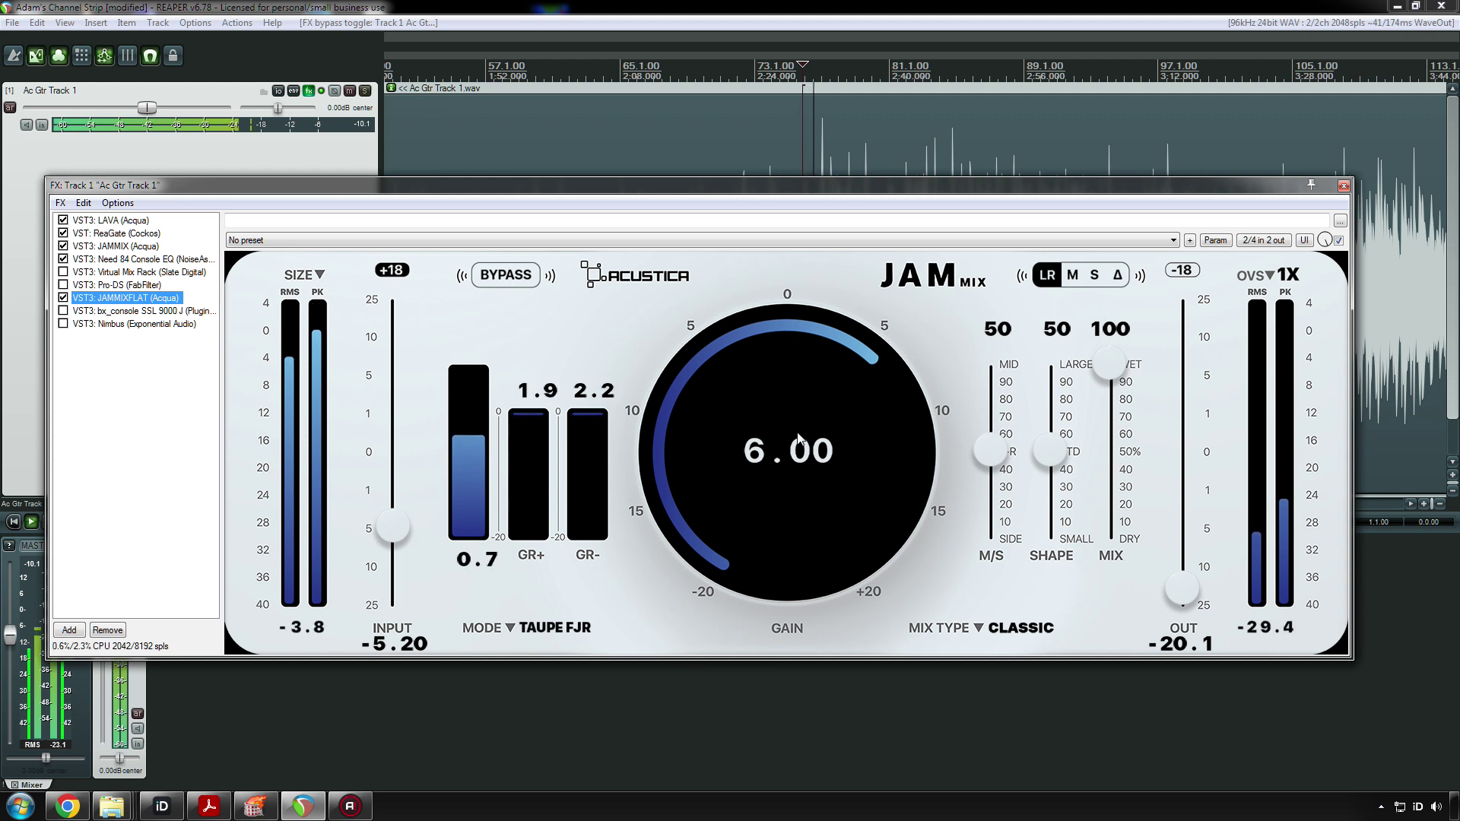
# - Set the JAMMIXFLAT gain to 4.20 and its output to -1.04 with the -18 output pad engaged
pyautogui.moveTo(797, 419); pyautogui.dragTo(796, 432)
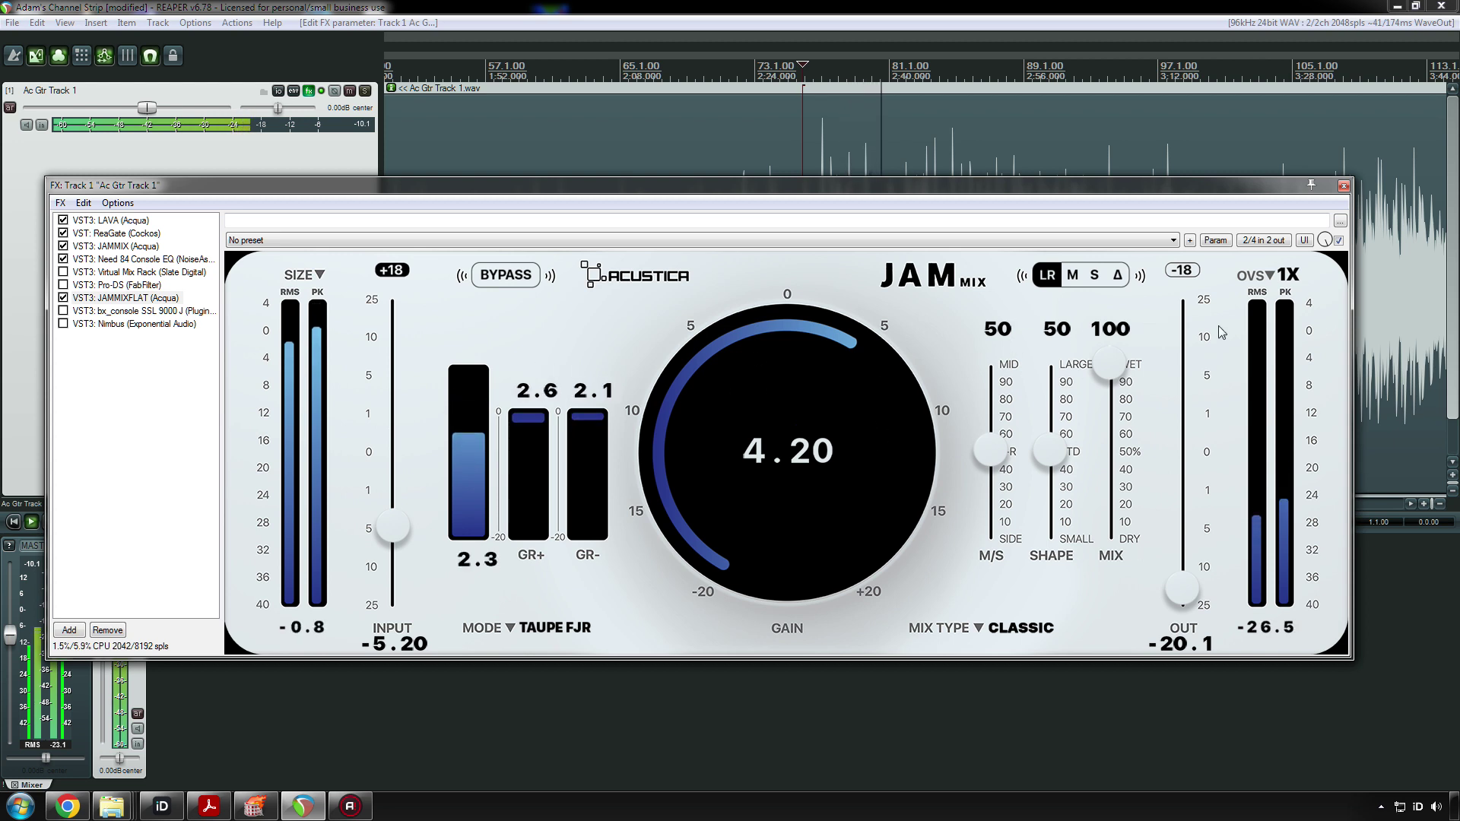
pyautogui.doubleClick(1185, 591)
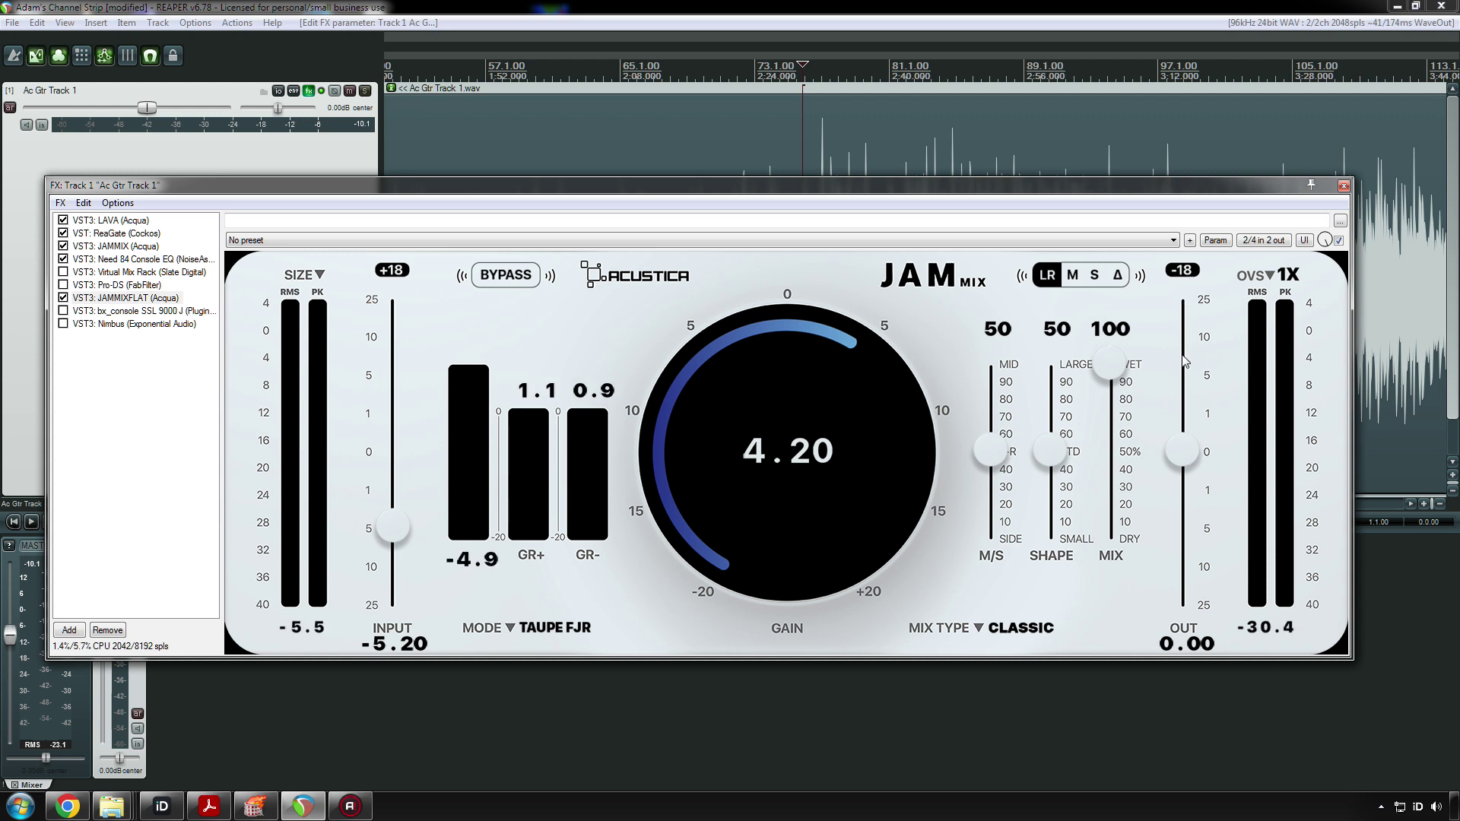
pyautogui.moveTo(1185, 464); pyautogui.dragTo(1190, 501)
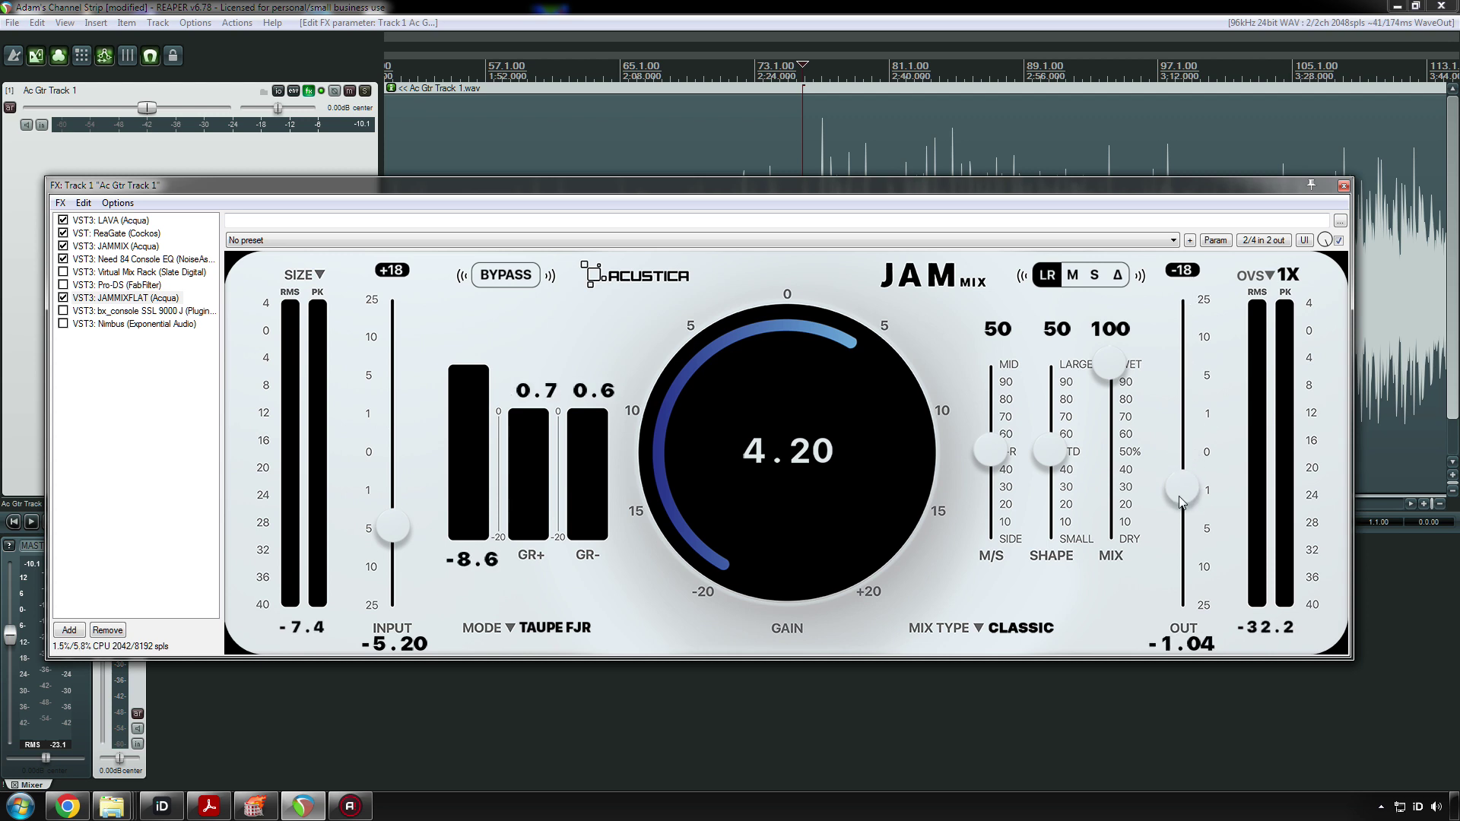
# - Lower the JAMMIXFLAT gain to 0.40 and compare the plugin against bypass during playback, leaving it enabled
pyautogui.press('space')
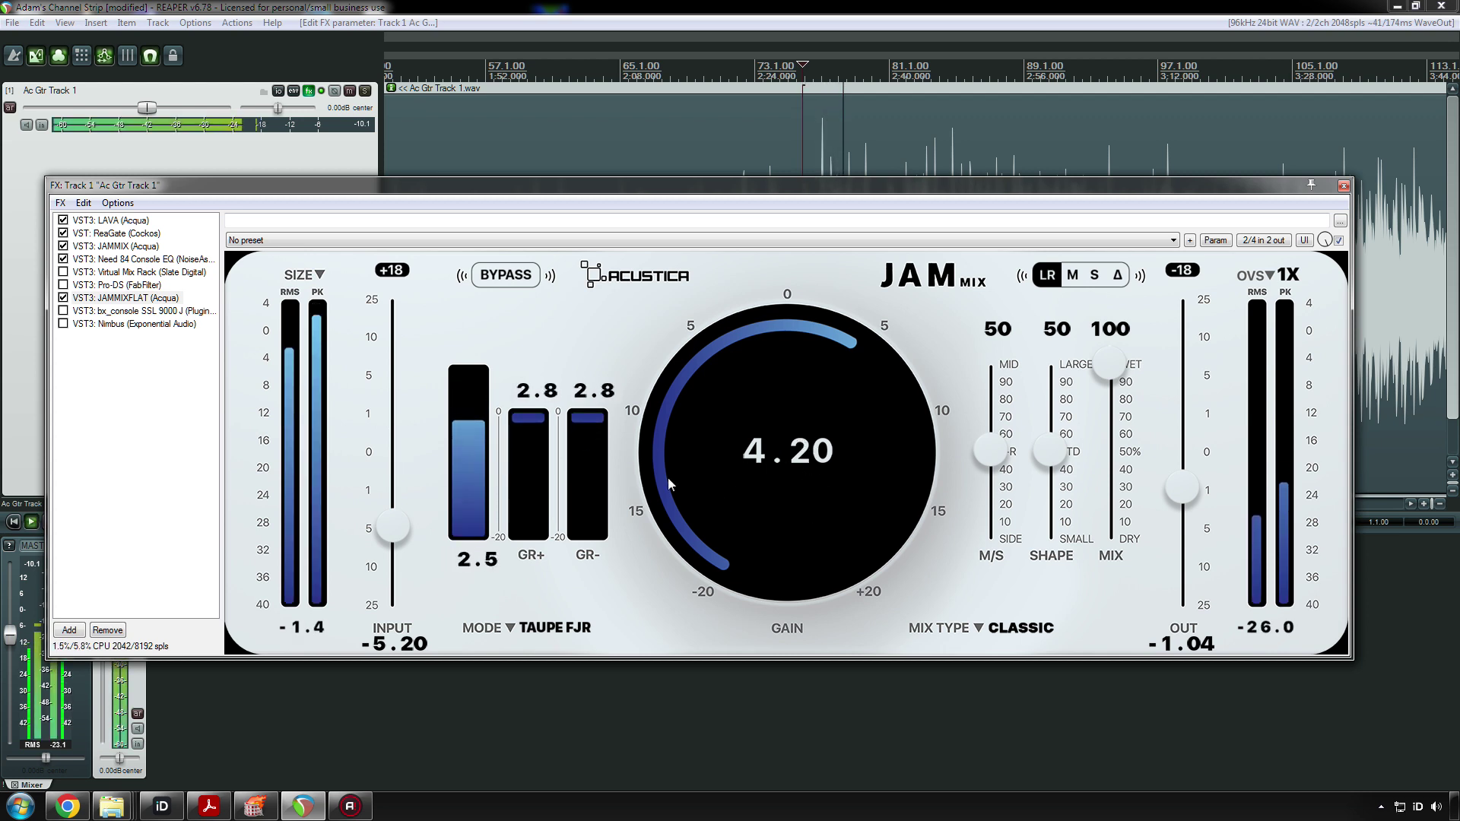
pyautogui.moveTo(811, 447); pyautogui.dragTo(808, 458)
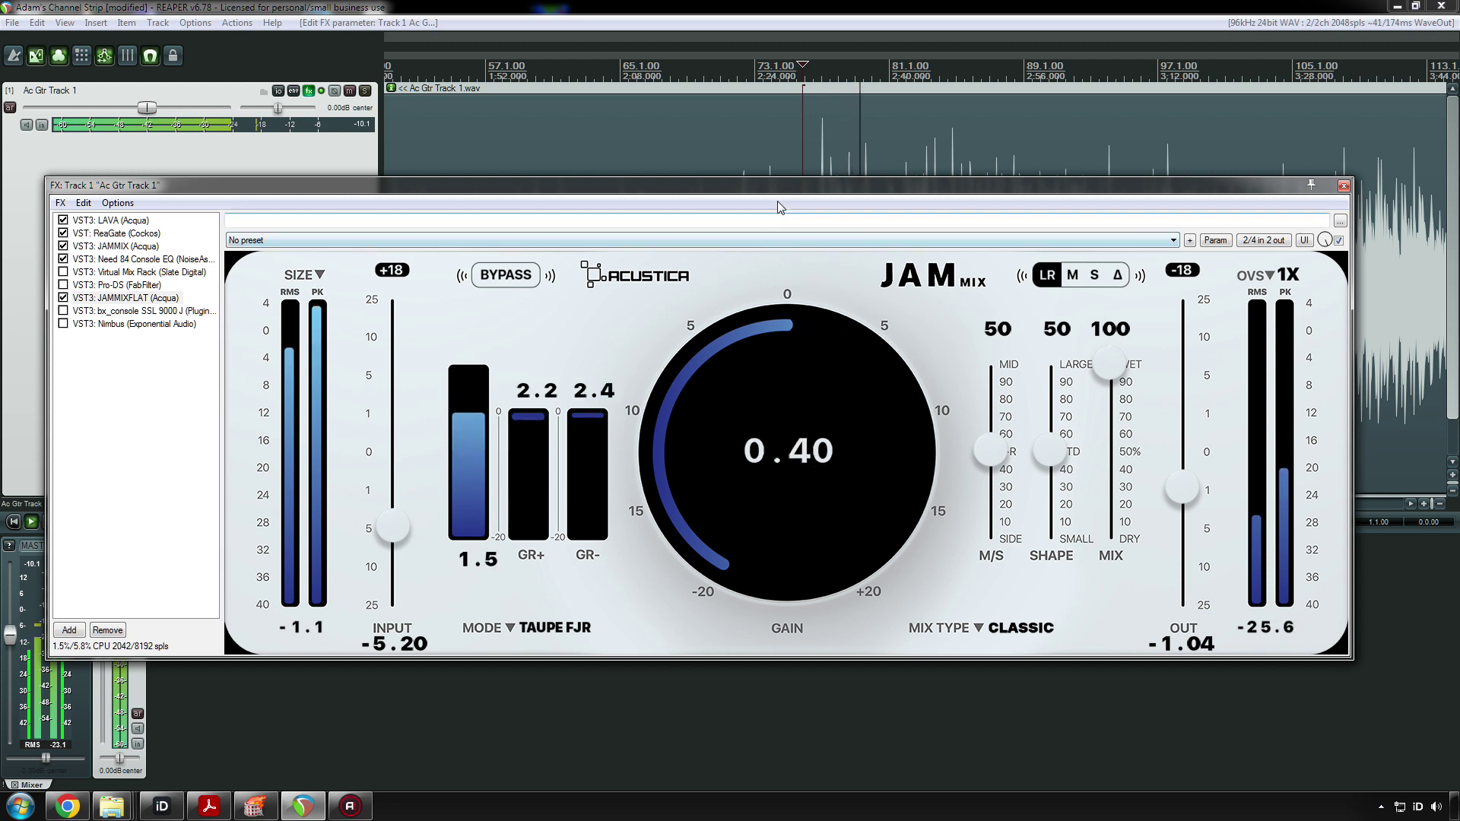
pyautogui.moveTo(770, 190); pyautogui.dragTo(774, 284)
pyautogui.click(68, 391)
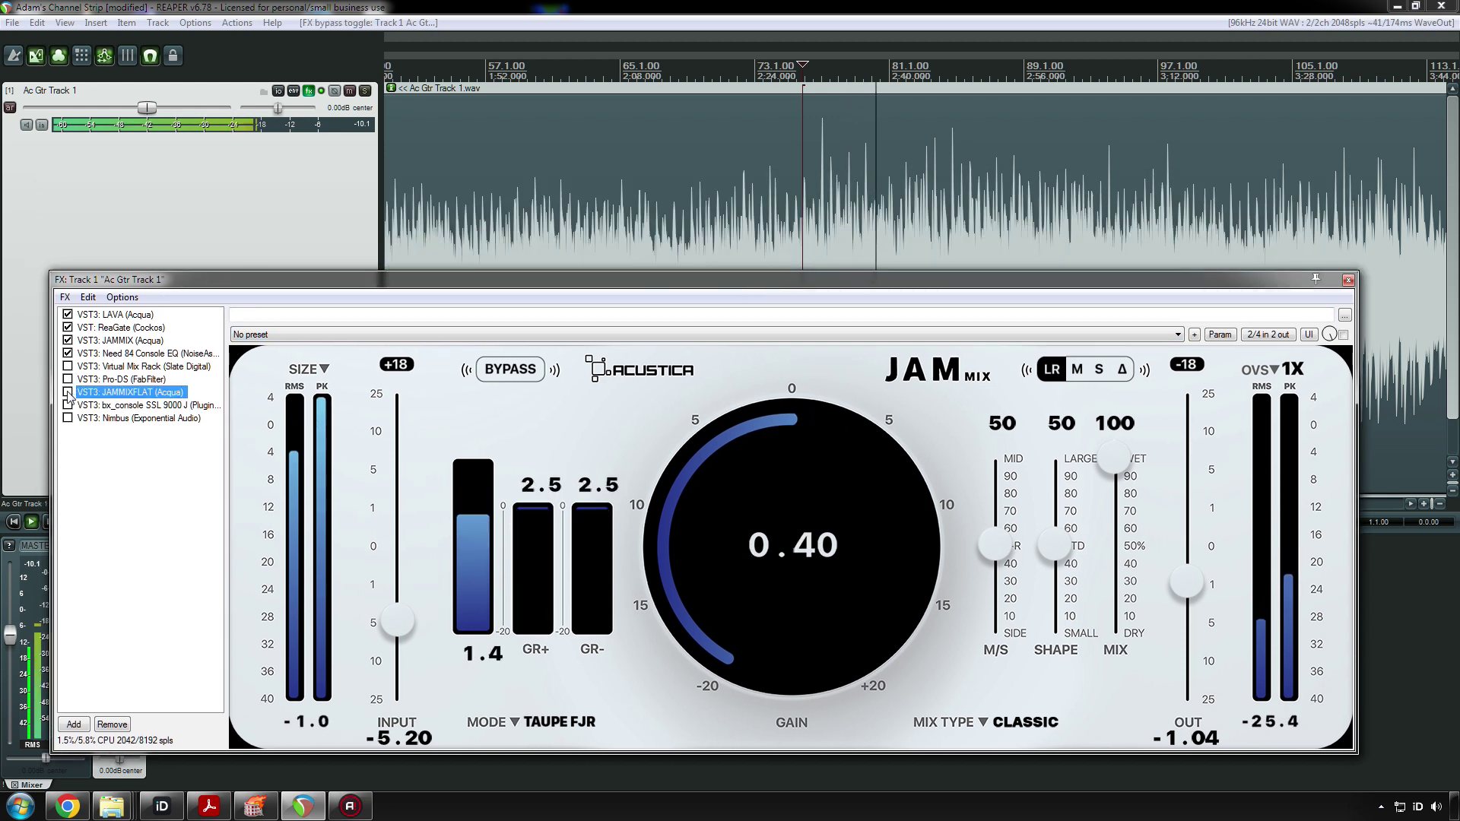
pyautogui.click(68, 391)
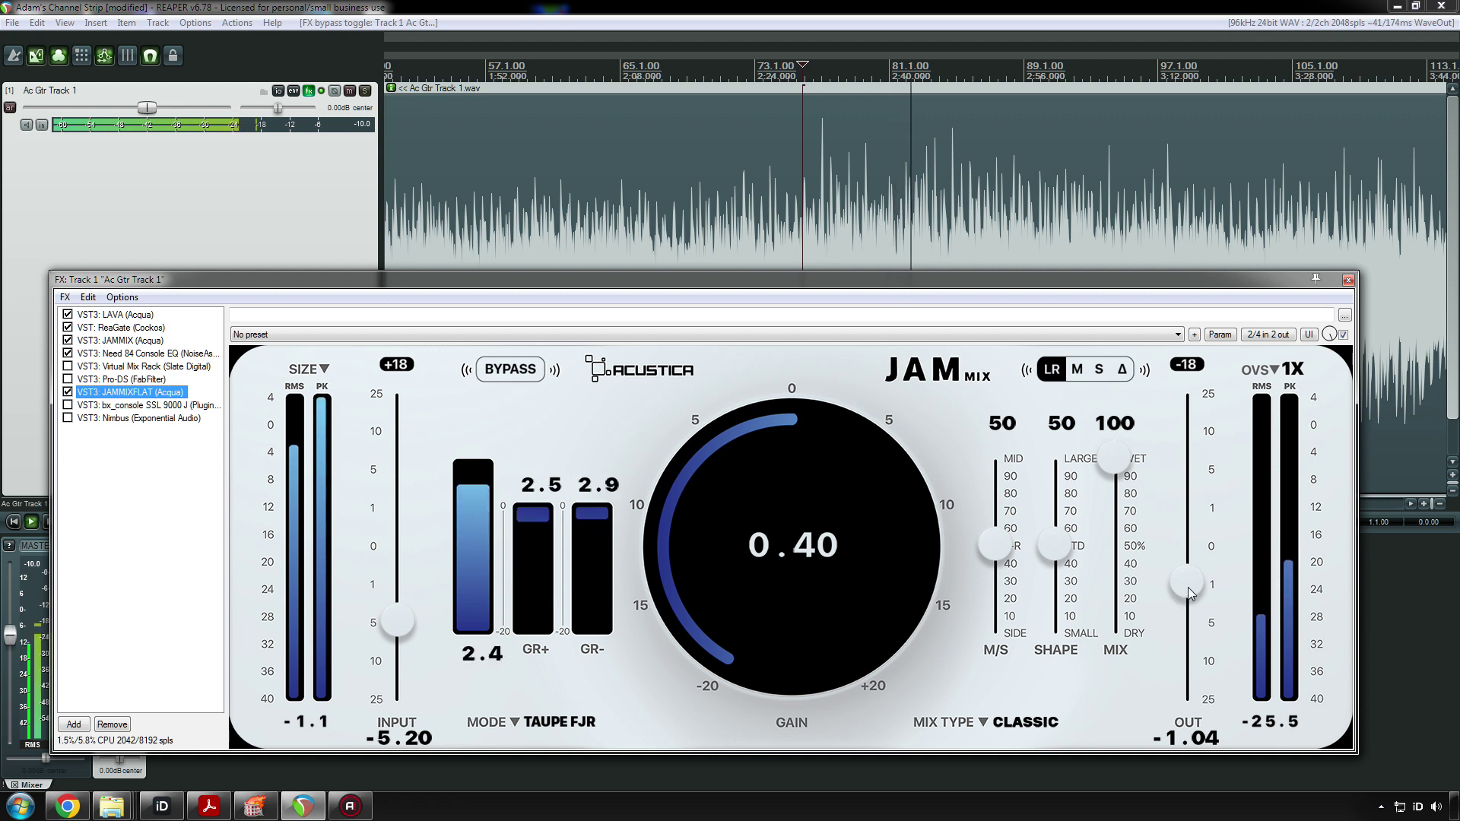
# - Set the JAMMIXFLAT input to -7.02 and its output to -0.59, and replay the guitar from about bar 75
pyautogui.scroll(-5, 1190, 593)
pyautogui.scroll(3, 1187, 593)
pyautogui.scroll(3, 1188, 593)
pyautogui.scroll(-2, 391, 634)
pyautogui.scroll(-1, 391, 634)
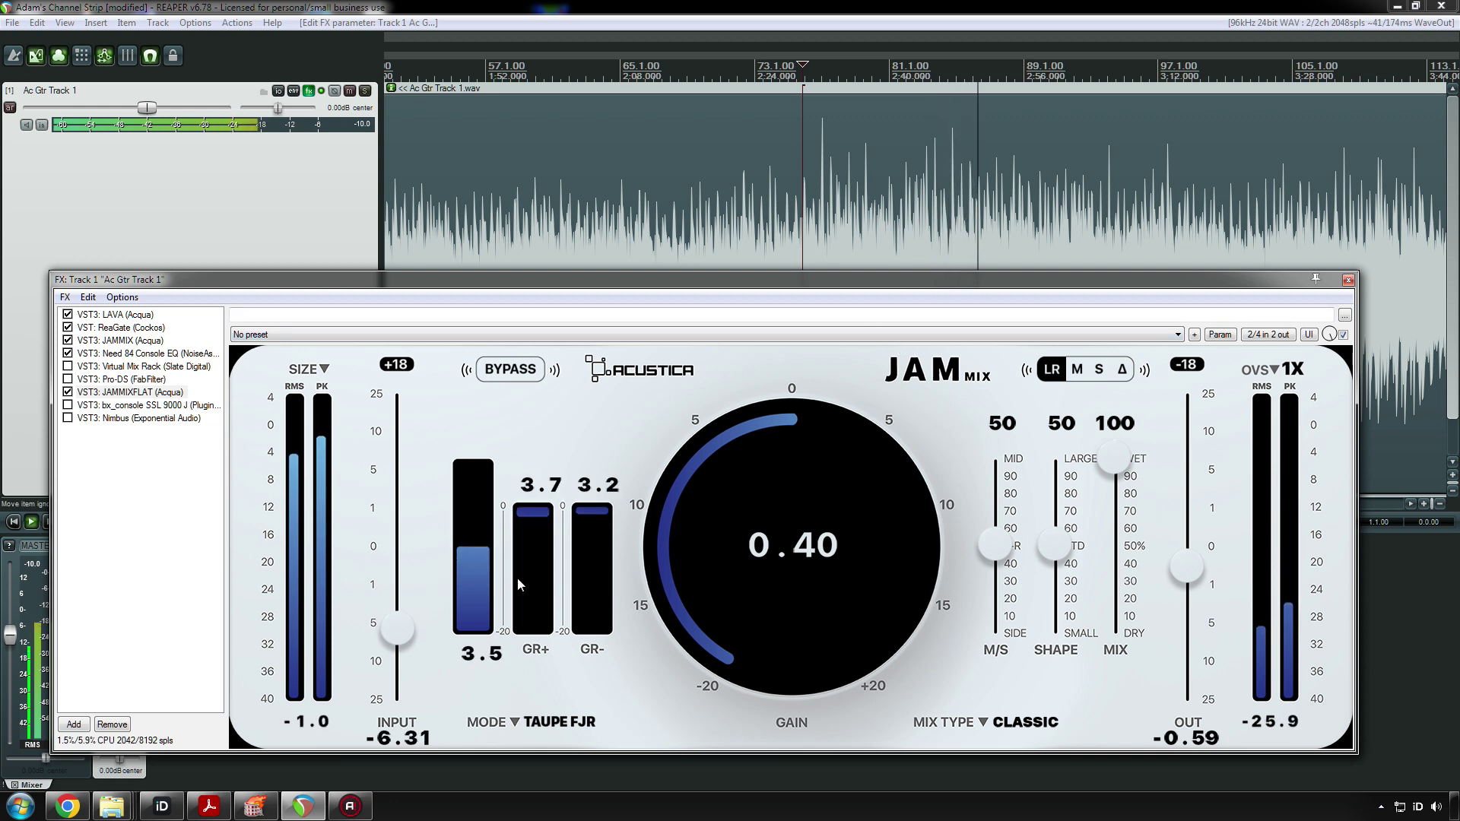
pyautogui.scroll(-5, 407, 634)
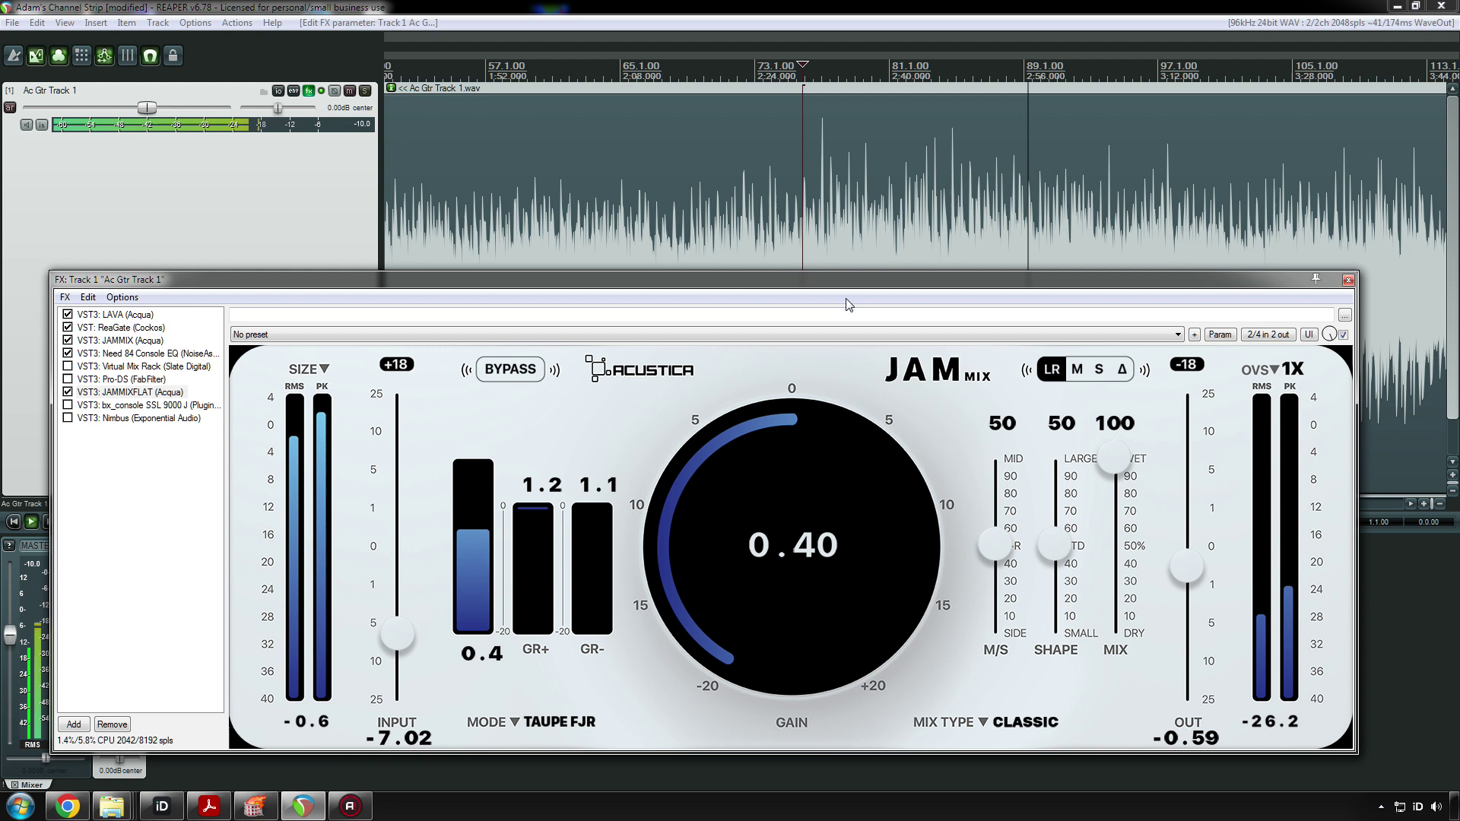
pyautogui.click(790, 206)
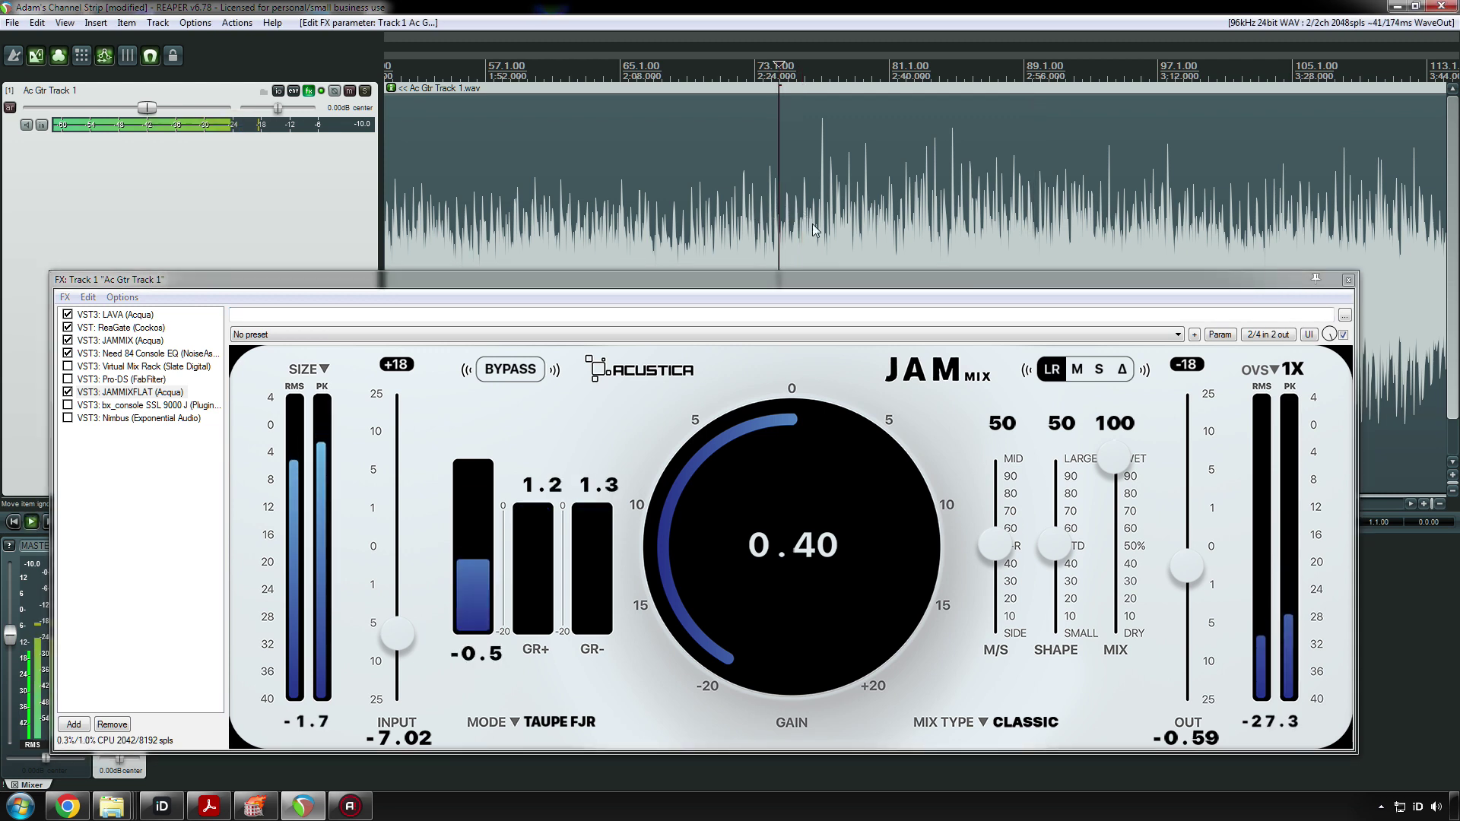
# - Remove JAMMIXFLAT from the guitar track's effects chain and replay the track from about bar 63
pyautogui.click(66, 395)
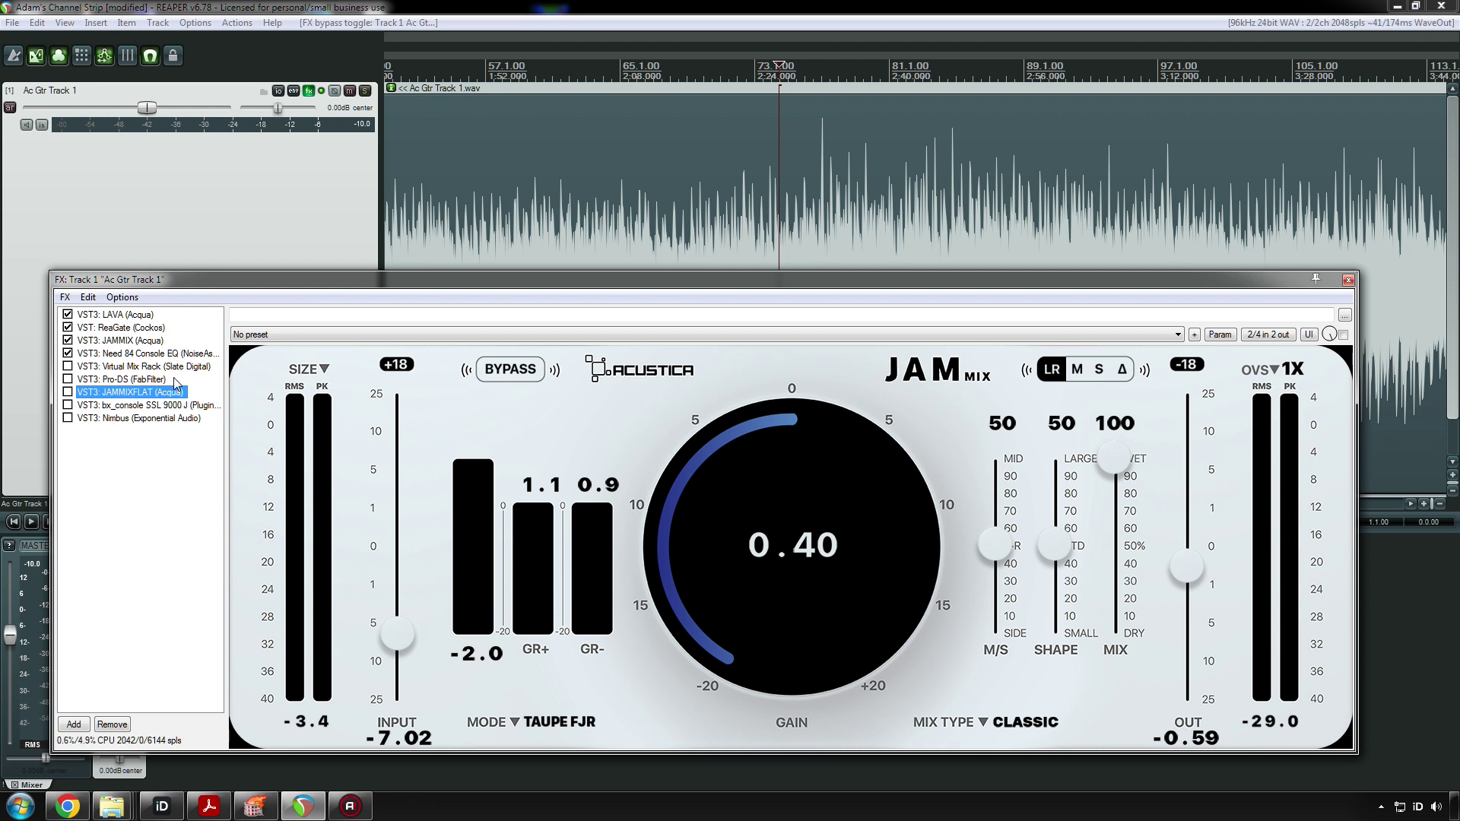
pyautogui.press('Delete')
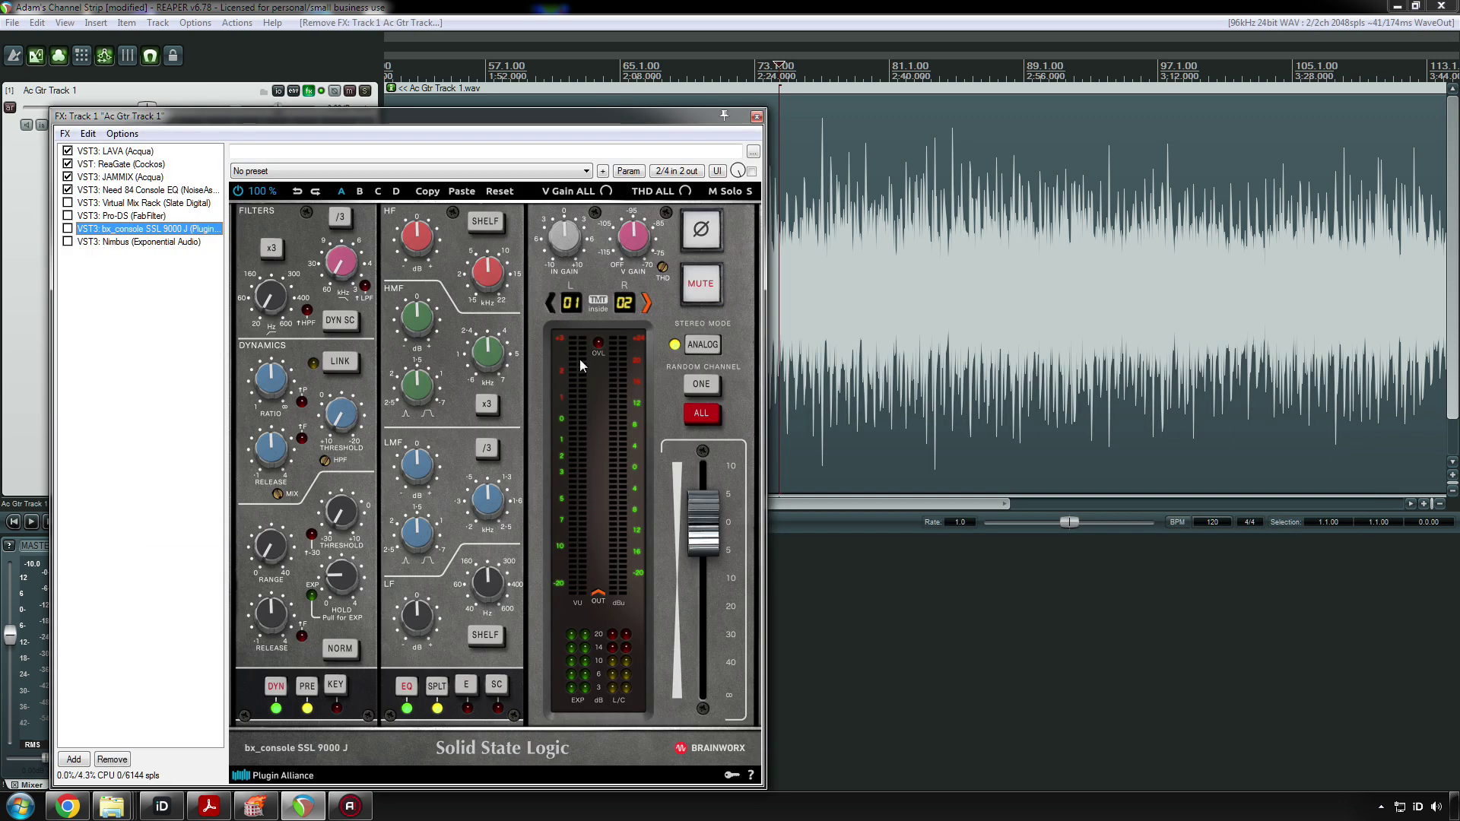
pyautogui.moveTo(380, 116); pyautogui.dragTo(554, 290)
pyautogui.click(597, 213)
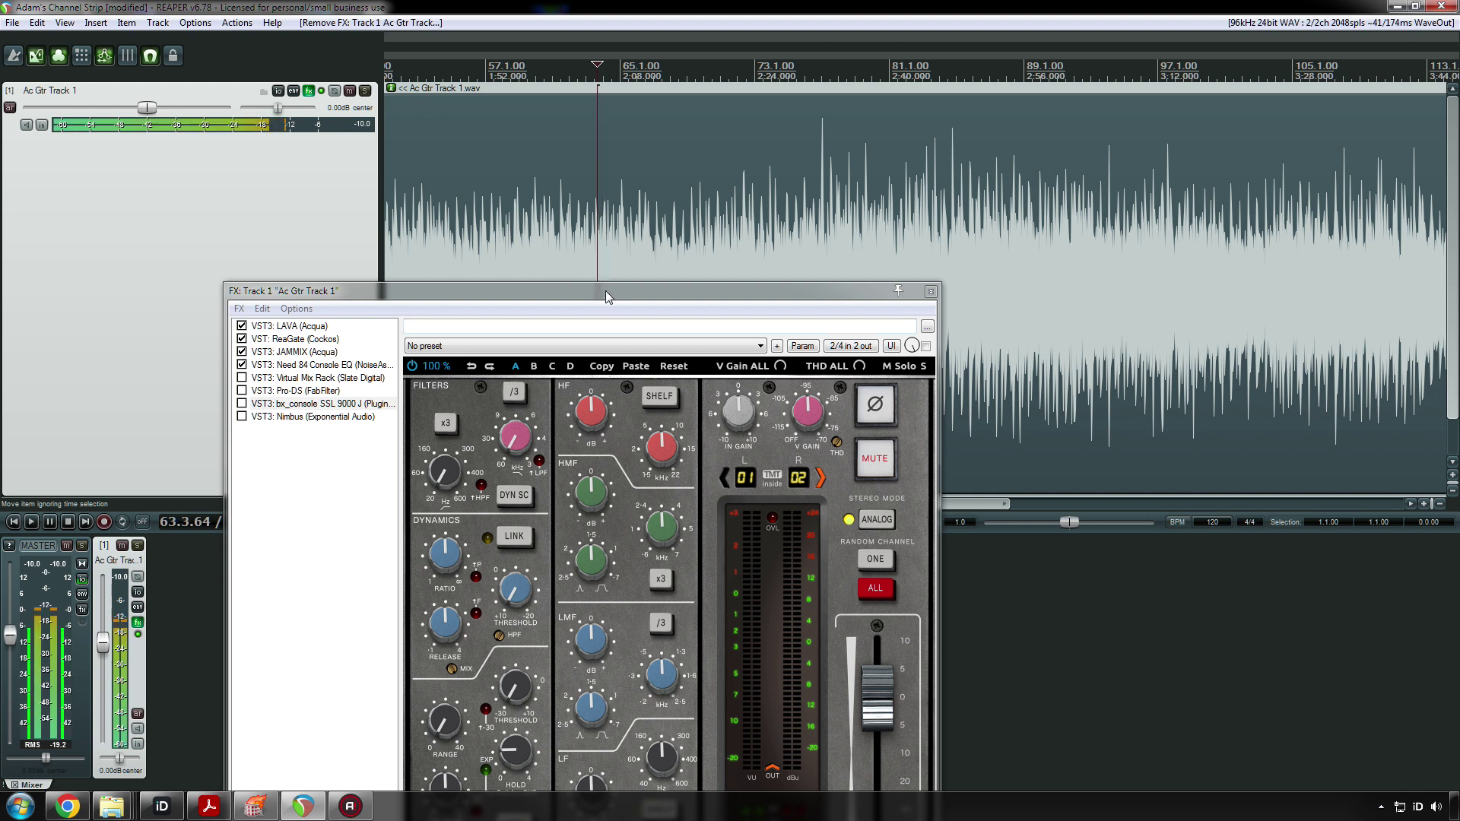
pyautogui.moveTo(601, 285); pyautogui.dragTo(647, 182)
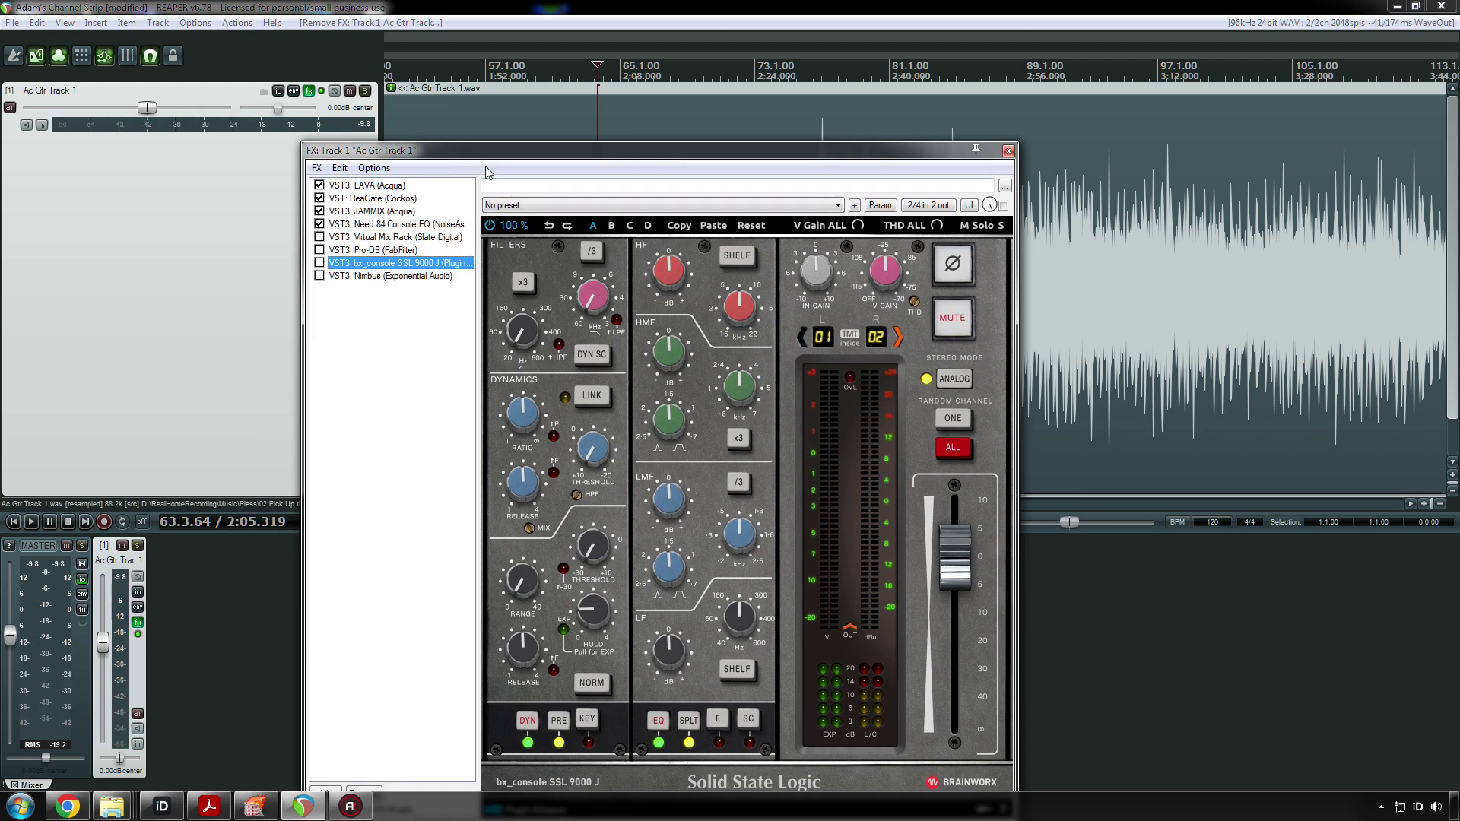
pyautogui.moveTo(484, 154); pyautogui.dragTo(656, 176)
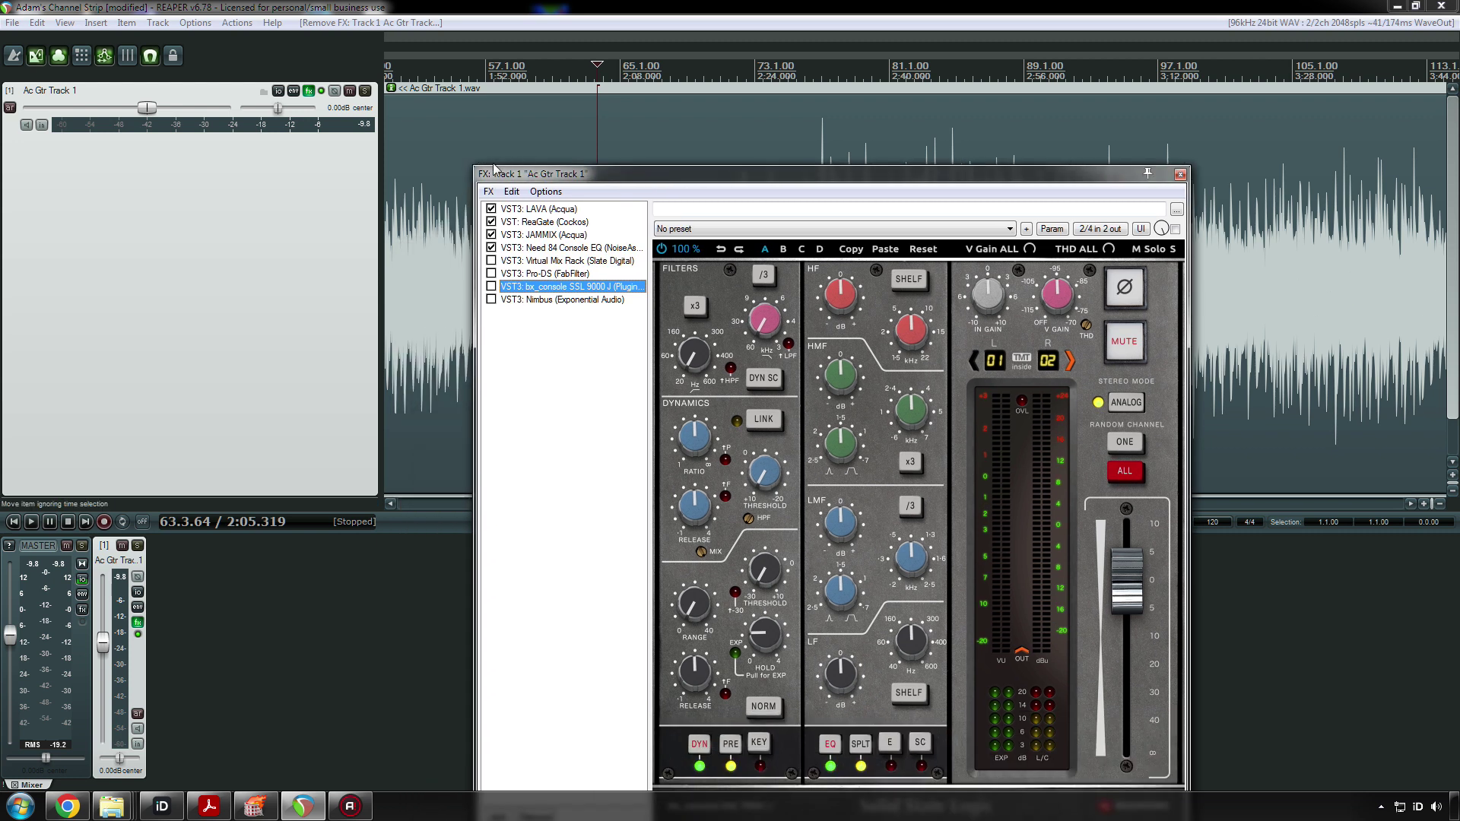
# - Check the Audient iD mixer, return to REAPER and briefly play the guitar from about bar 63
pyautogui.click(171, 810)
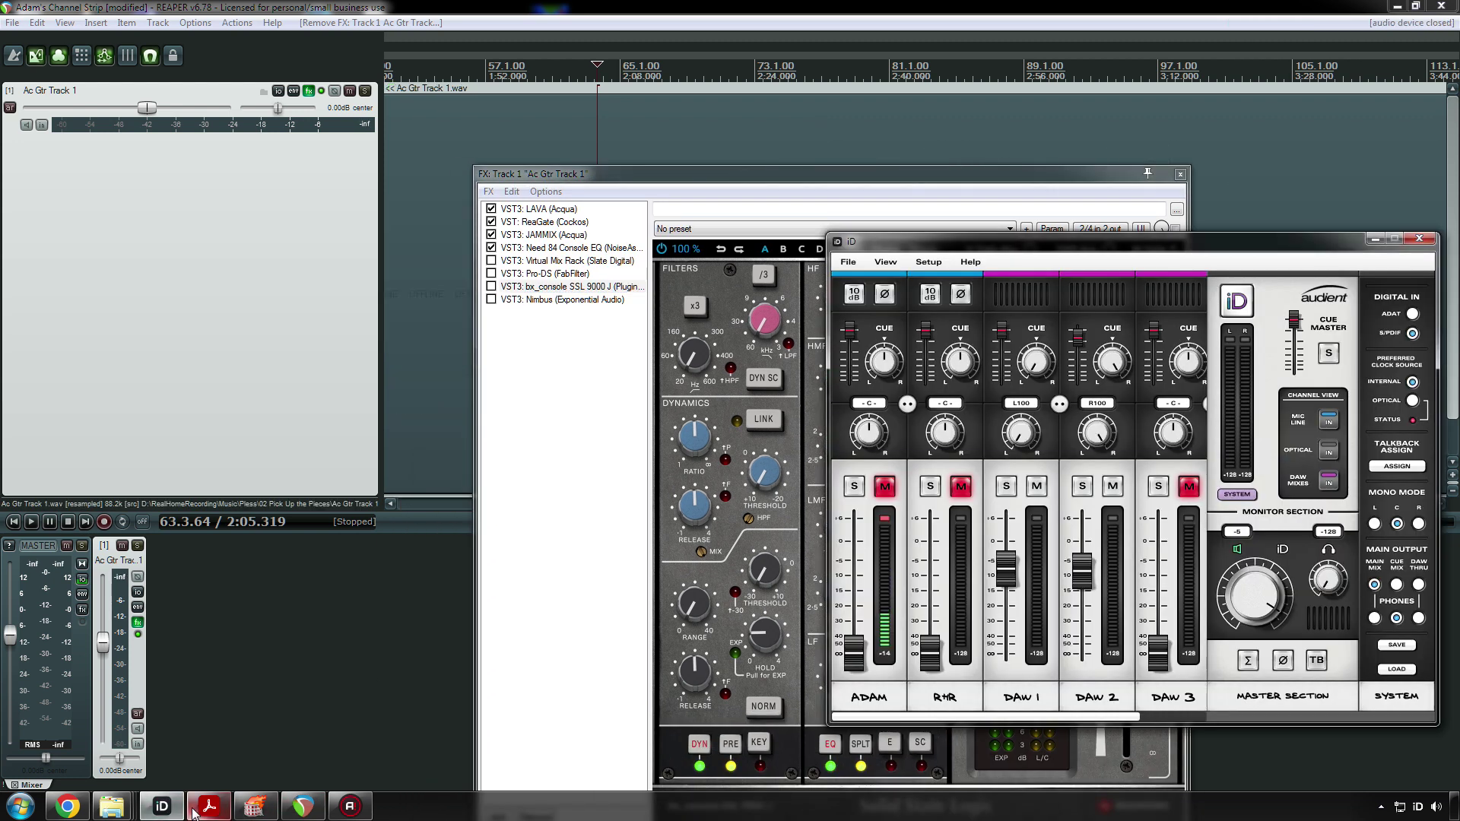
pyautogui.click(172, 811)
pyautogui.press('space')
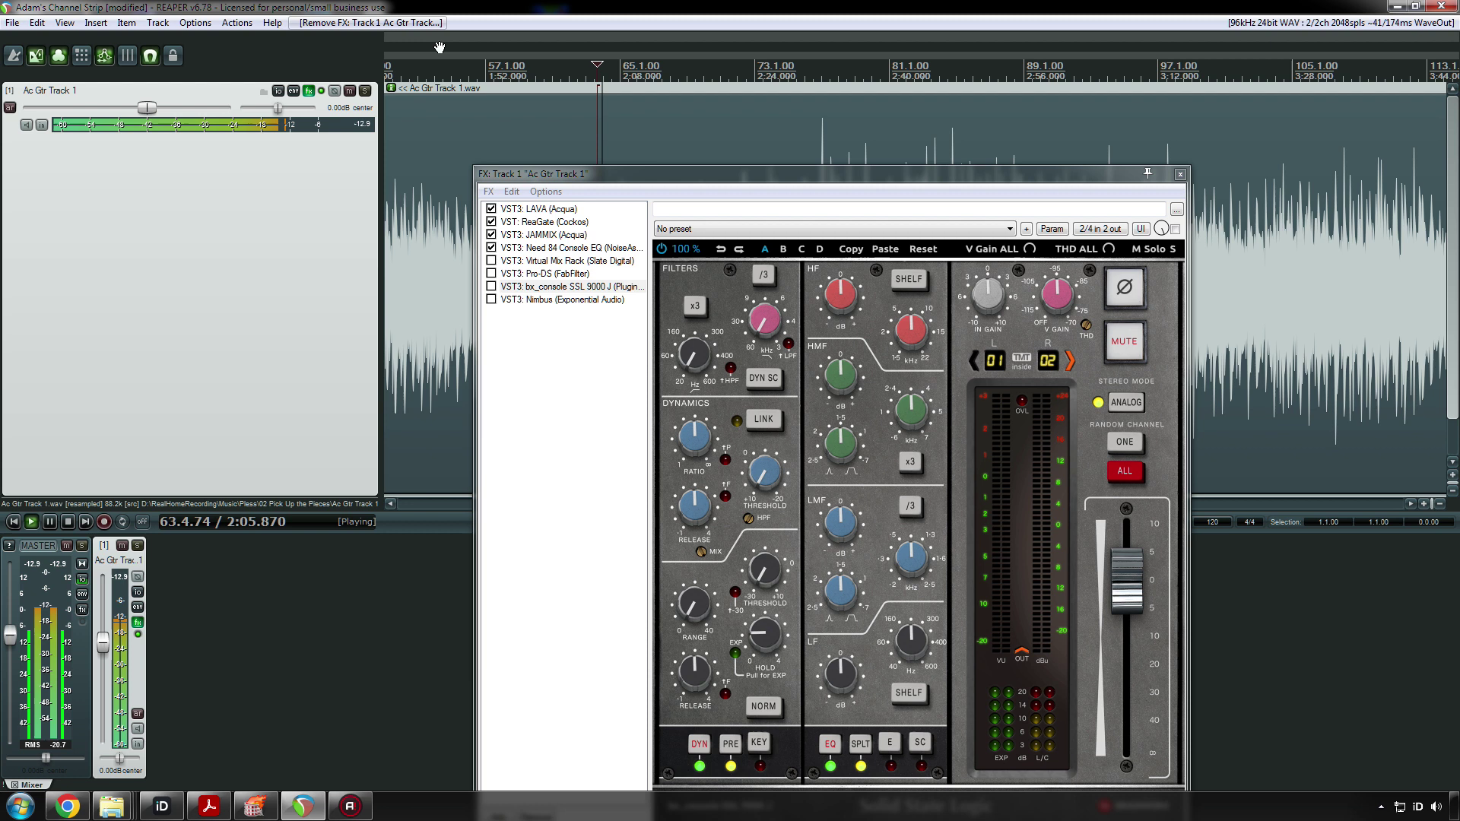
pyautogui.press('space')
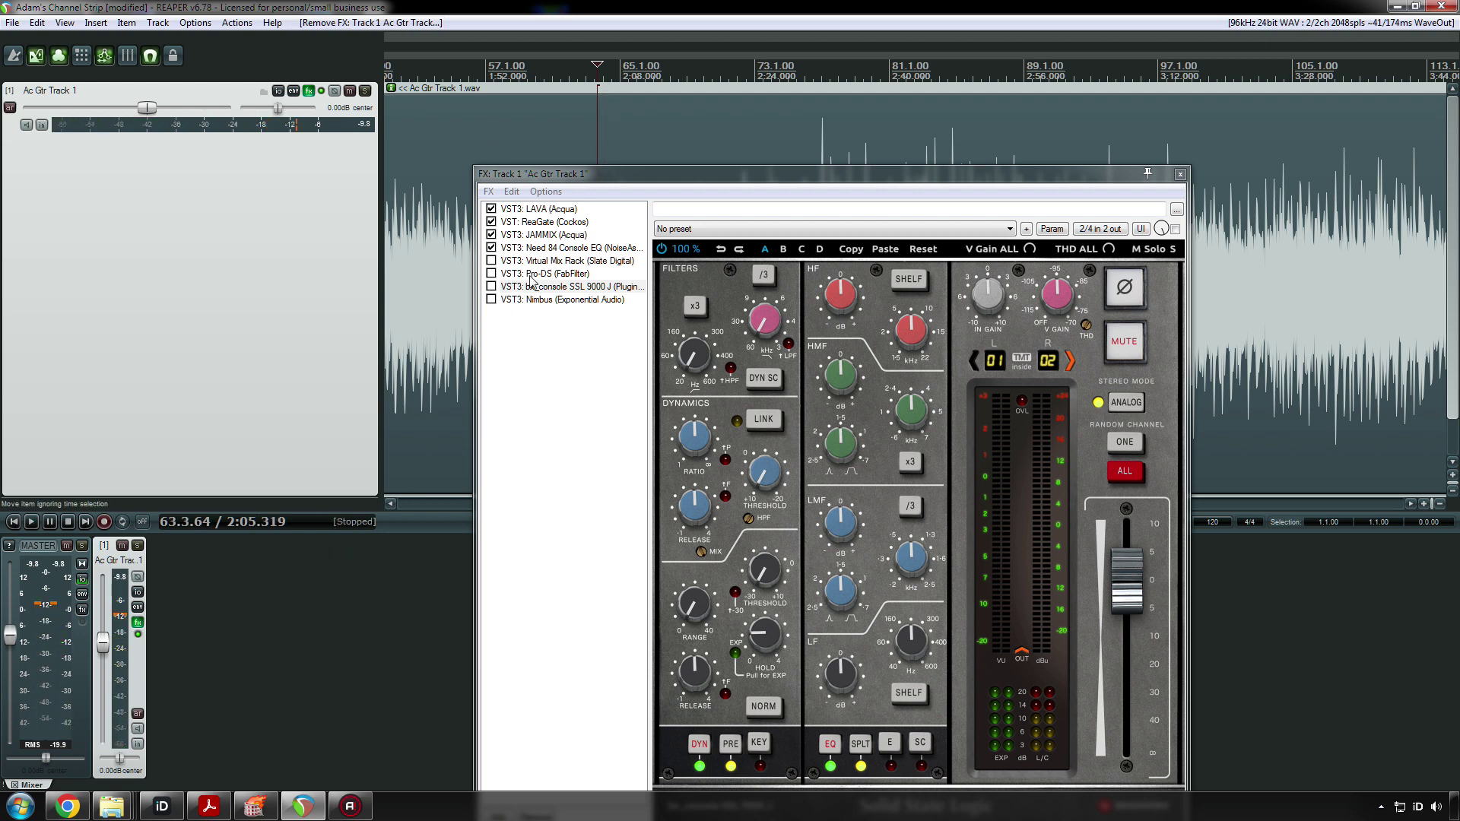
# - Add the Black Rooster Audio VLA-3A directly after the Need 84 Console EQ, leaving Virtual Mix Rack bypassed
pyautogui.click(504, 263)
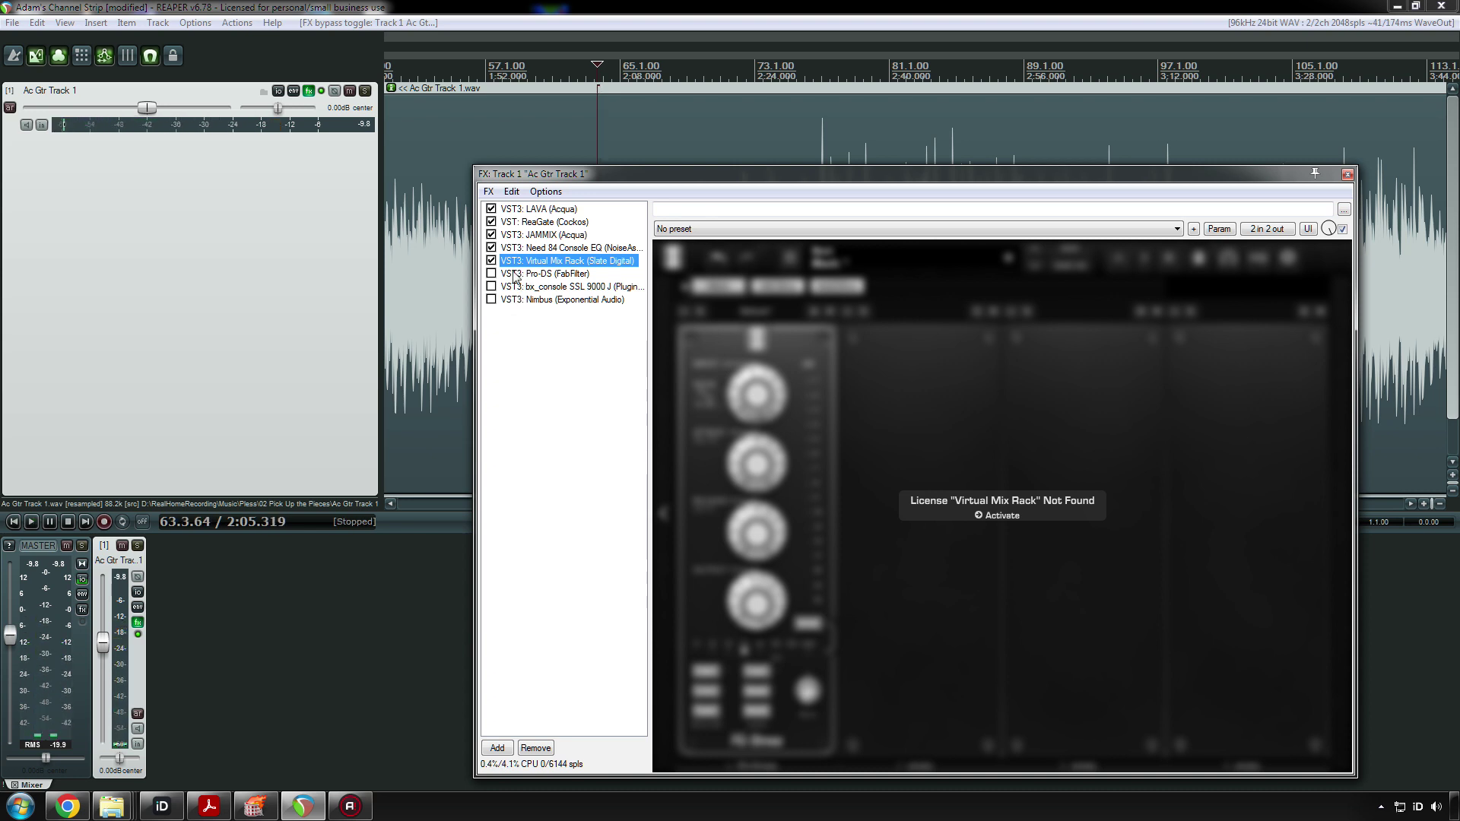
pyautogui.click(497, 747)
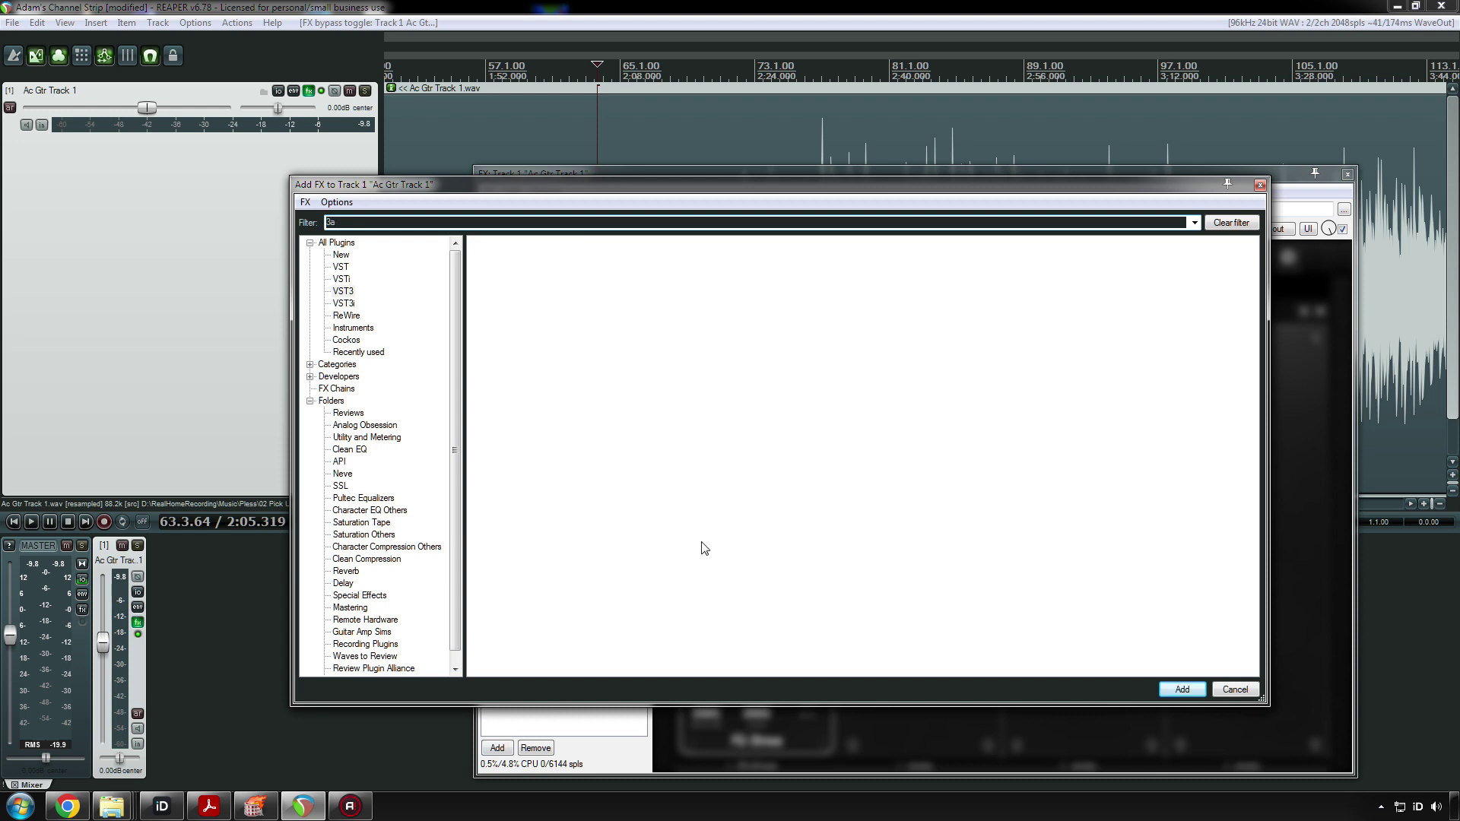
pyautogui.doubleClick(486, 251)
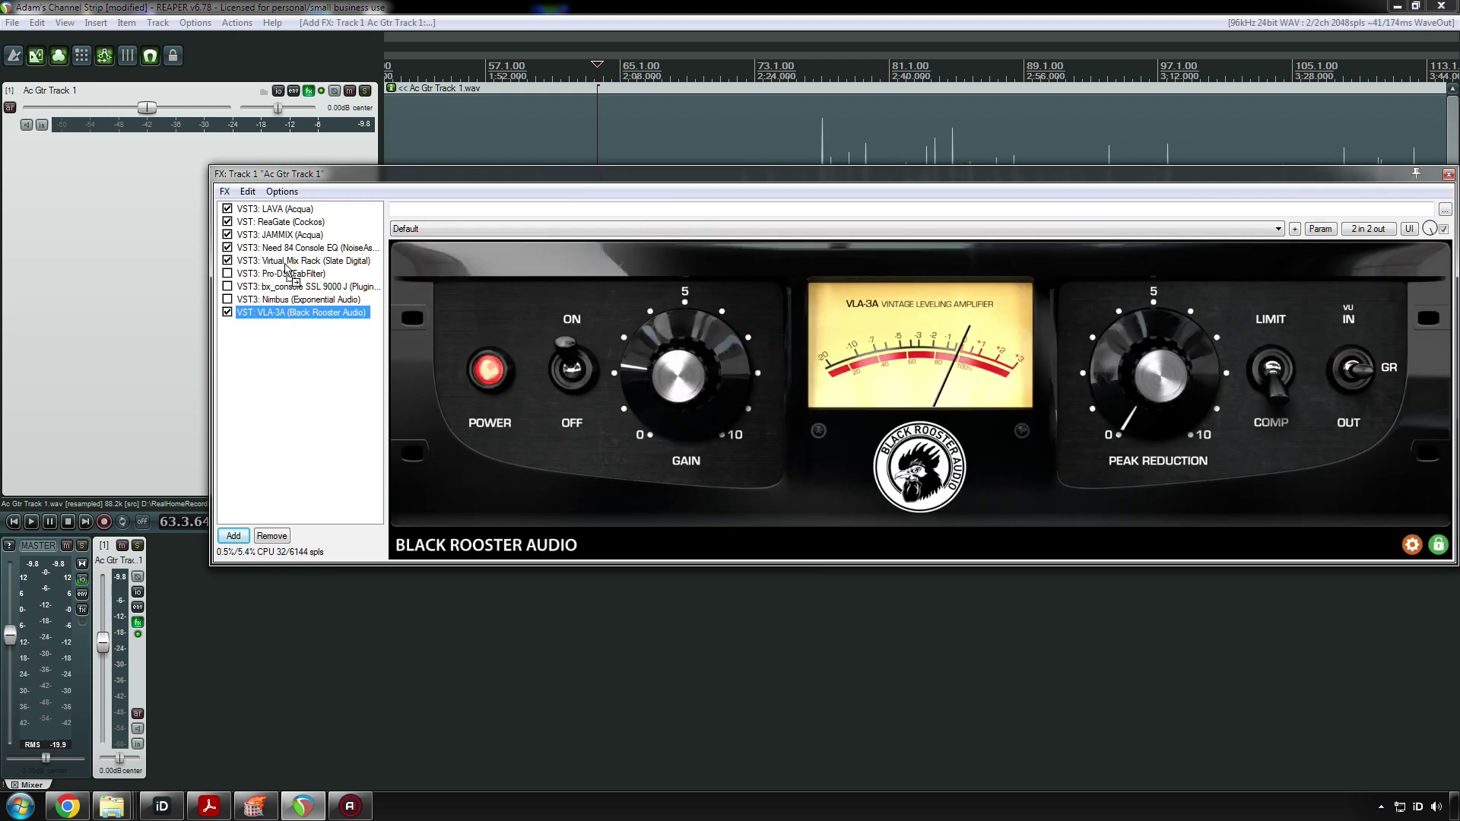
pyautogui.moveTo(299, 274); pyautogui.dragTo(302, 268)
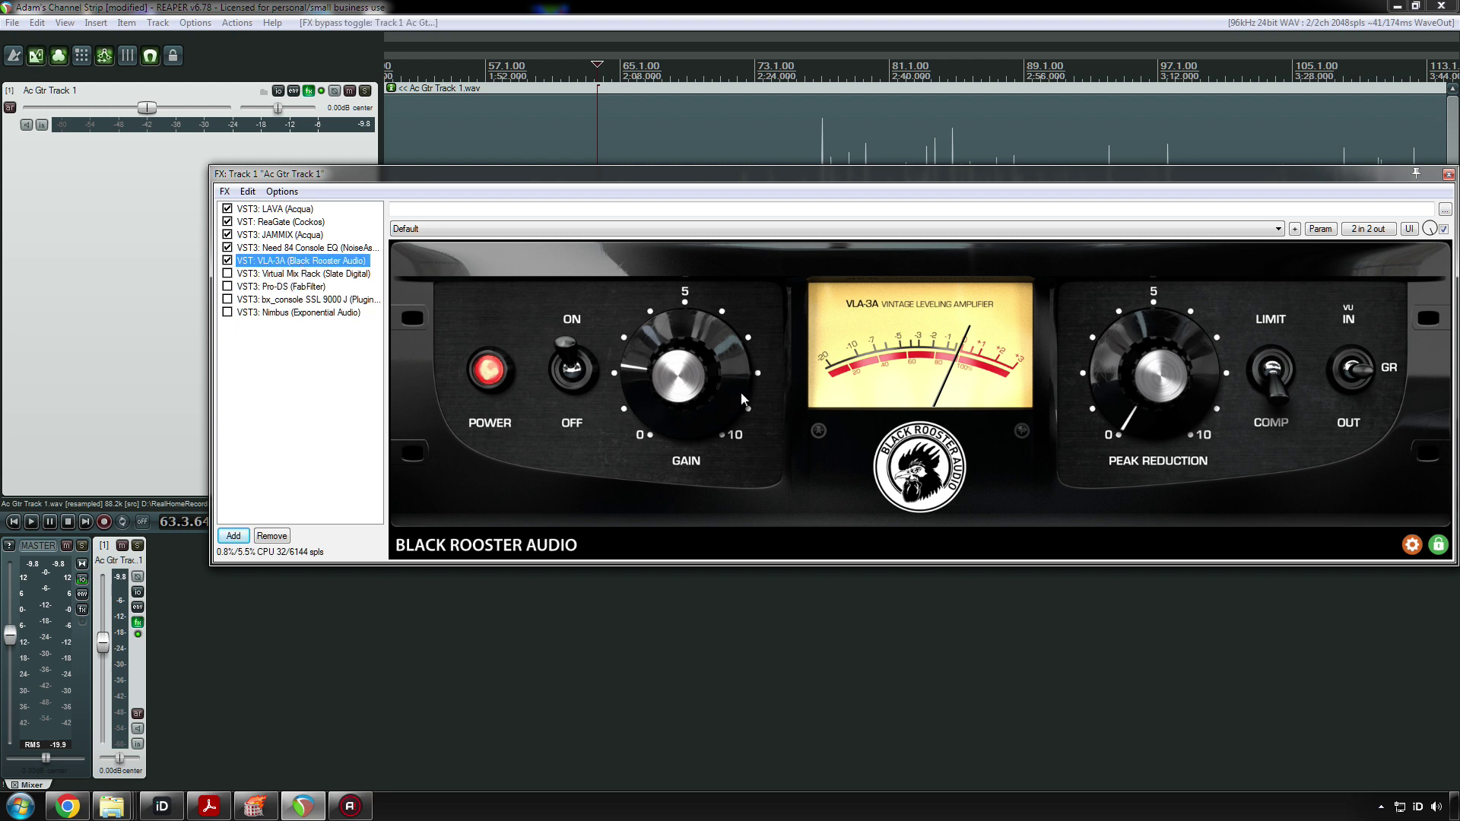
# - During playback, set the VLA-3A peak reduction just above 5 and its gain to about 3, and compare by bypassing it
pyautogui.moveTo(1162, 382); pyautogui.dragTo(1154, 336)
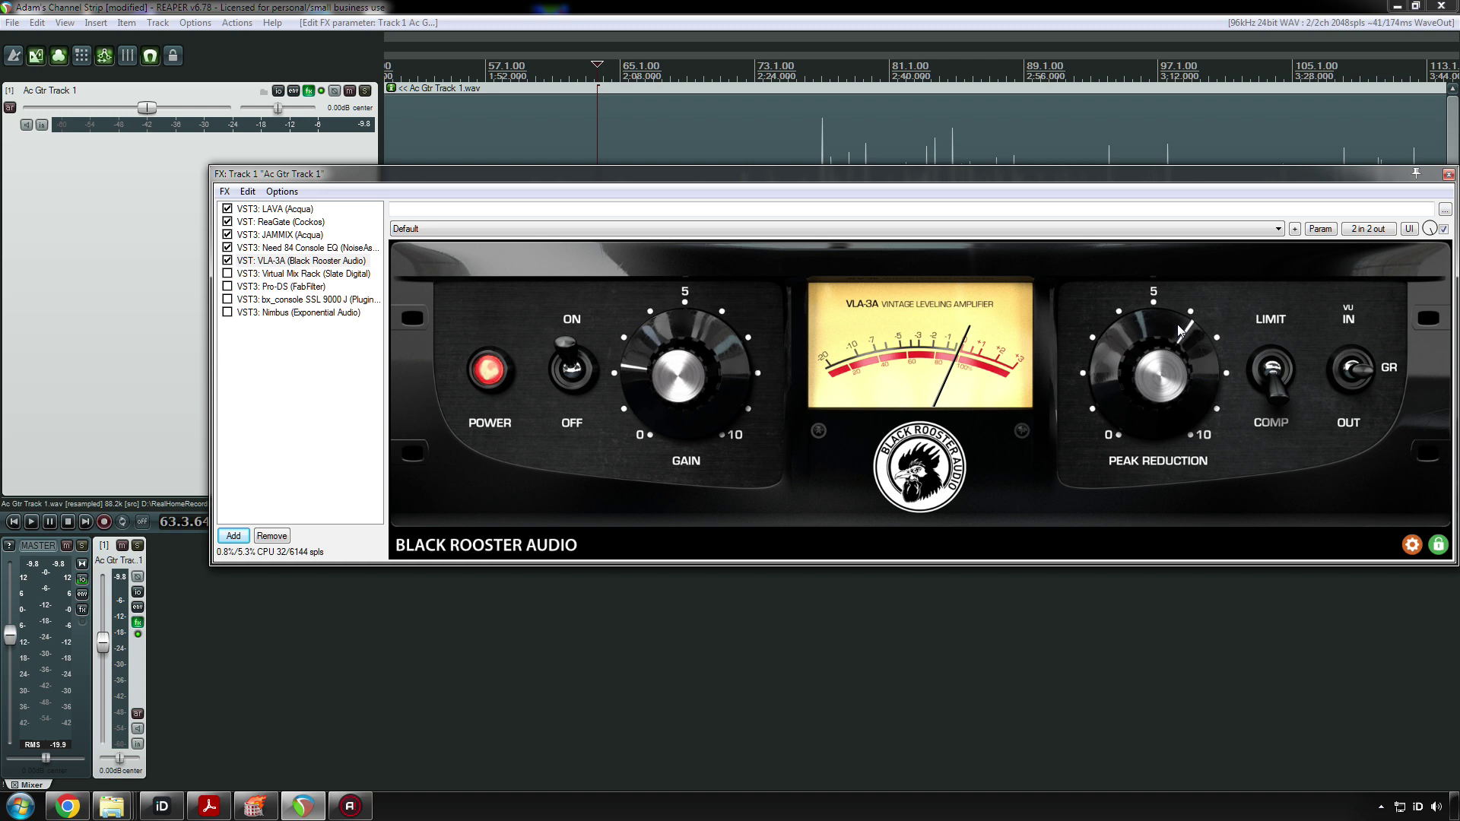
pyautogui.press('space')
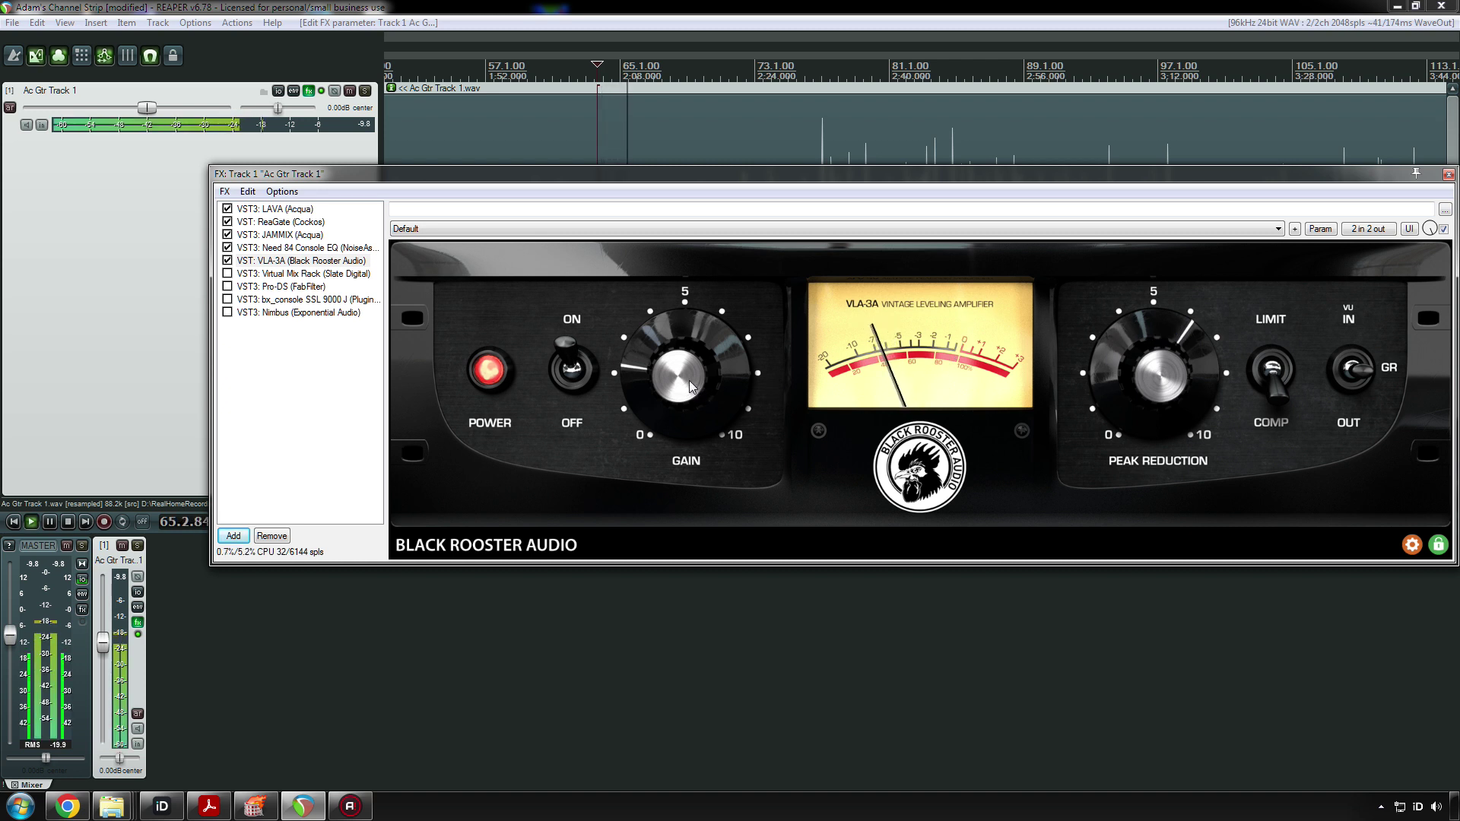
pyautogui.moveTo(691, 383); pyautogui.dragTo(692, 358)
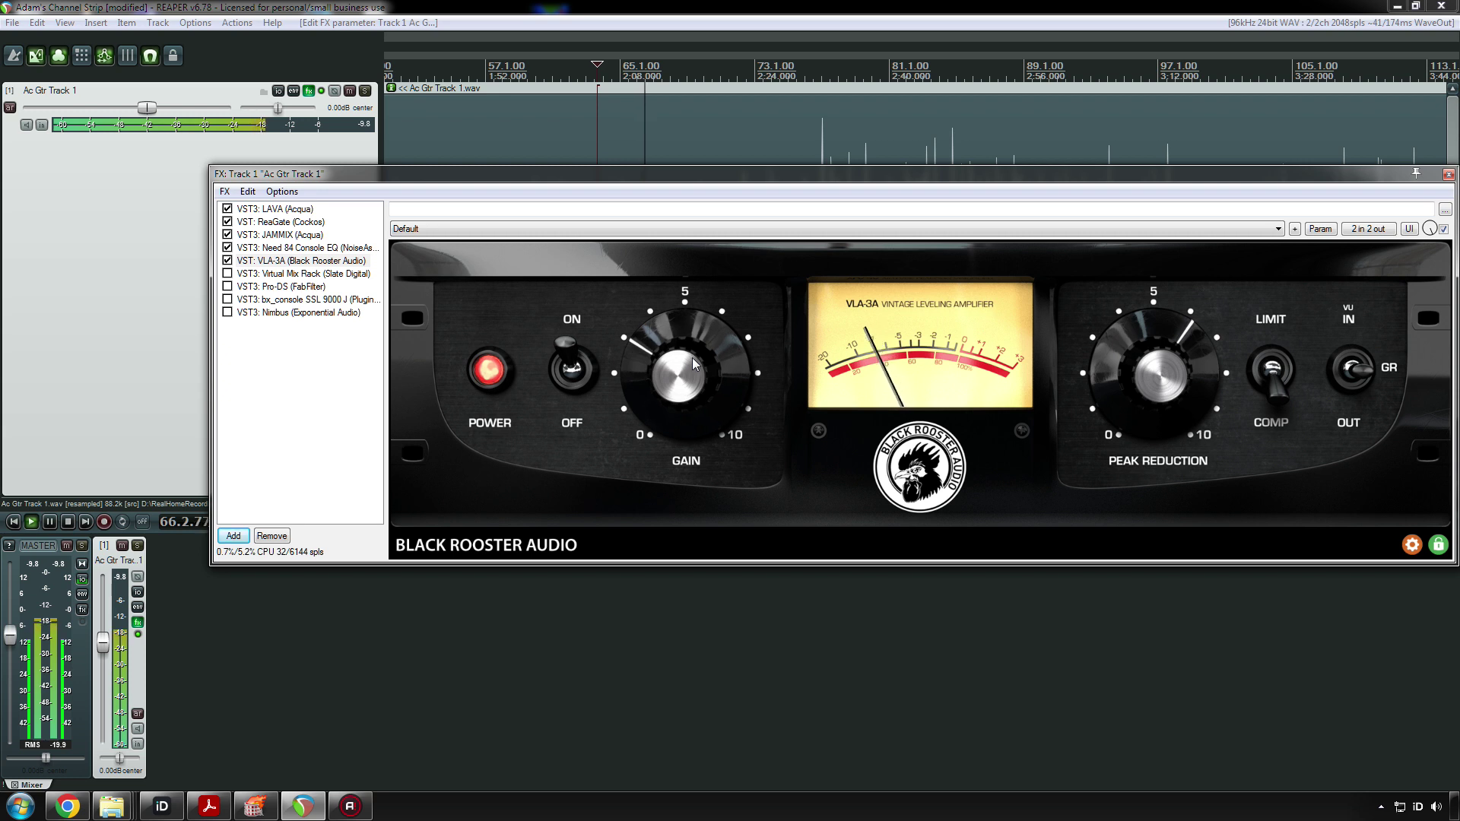
pyautogui.moveTo(1146, 395); pyautogui.dragTo(1146, 411)
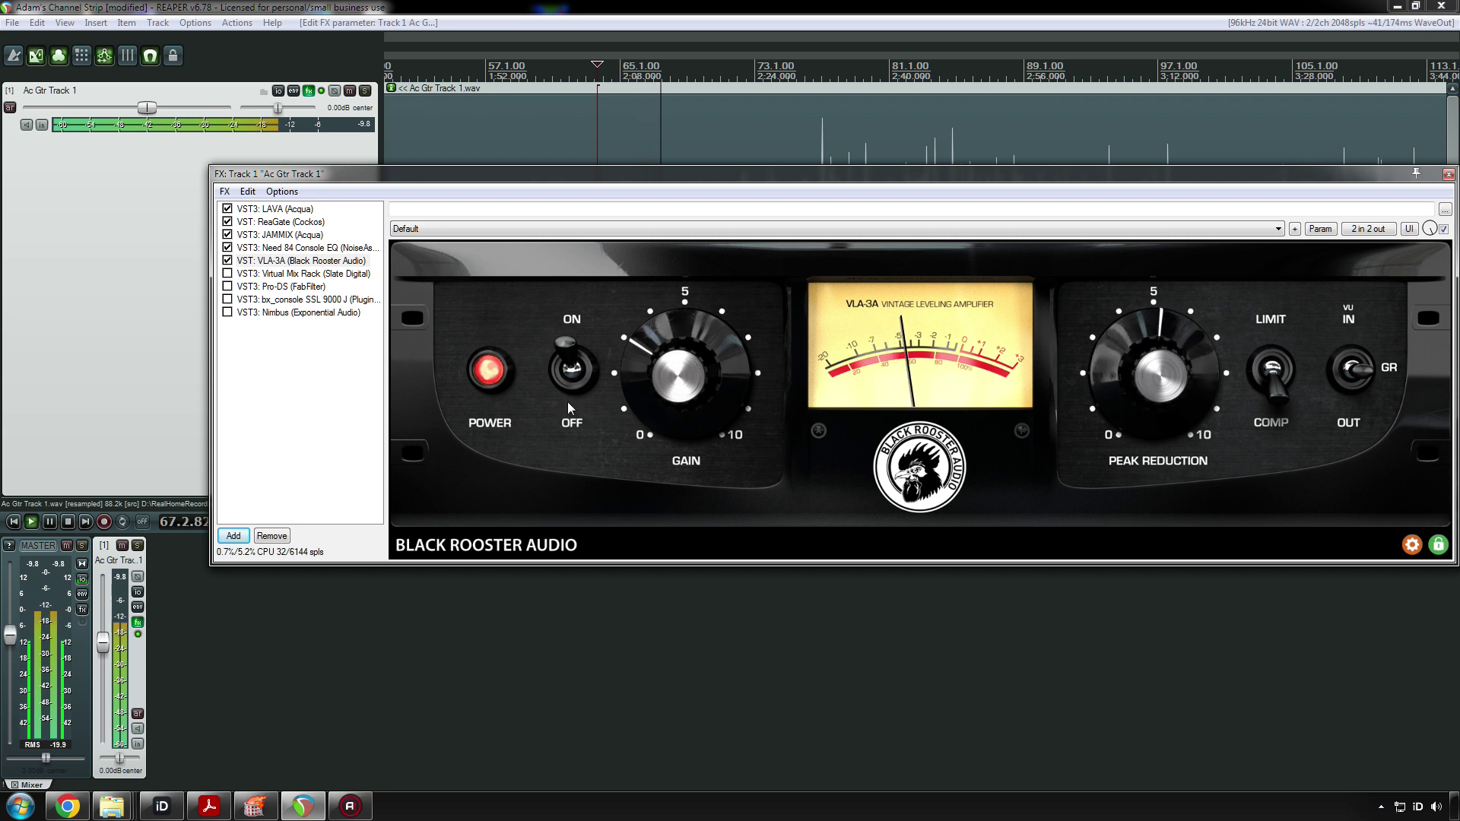
pyautogui.click(227, 261)
pyautogui.press('space')
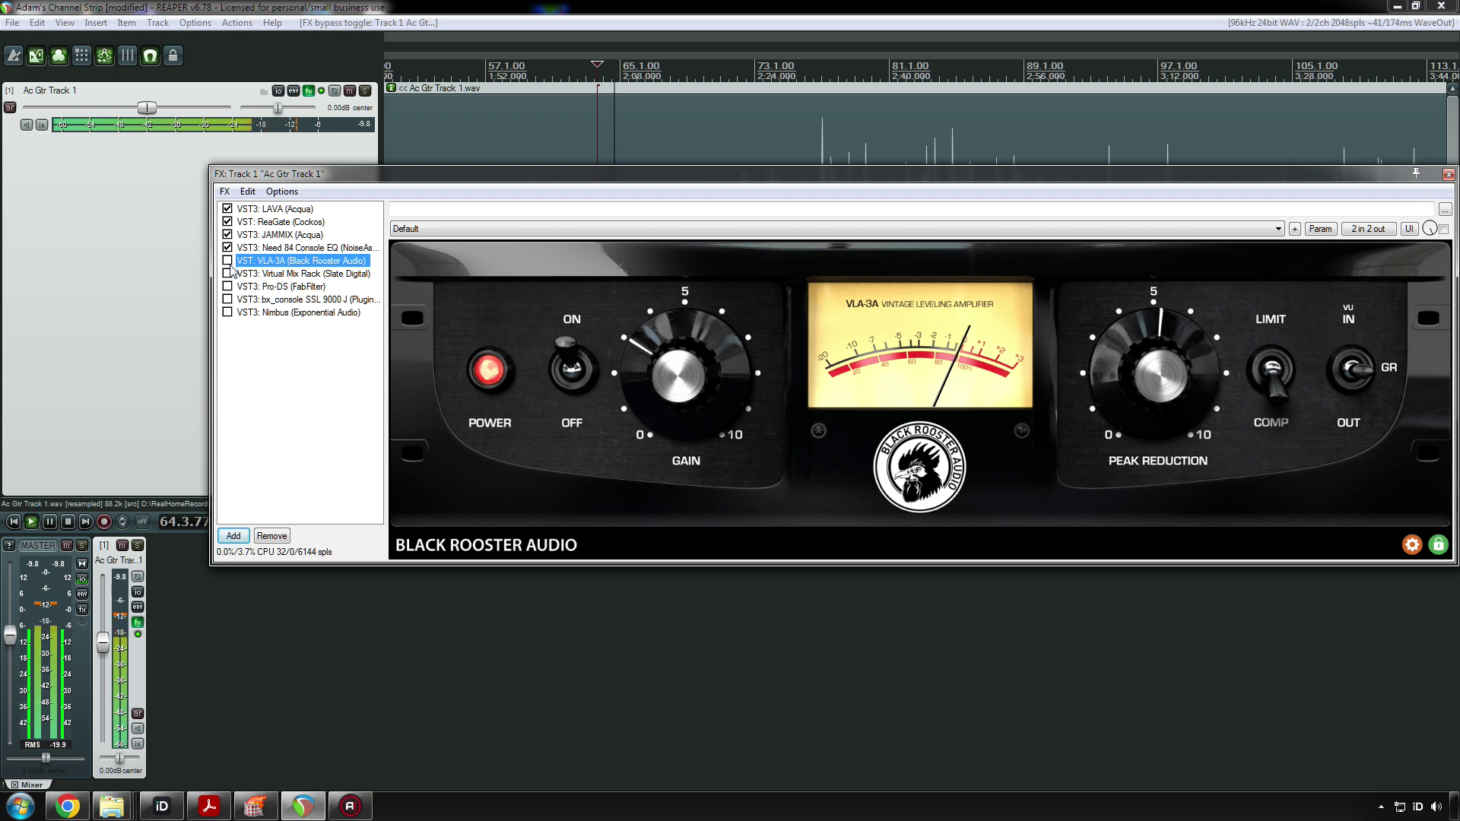
# - Set the JAMMIX input to -5.25 during playback and replay the guitar from about bar 76
pyautogui.click(258, 235)
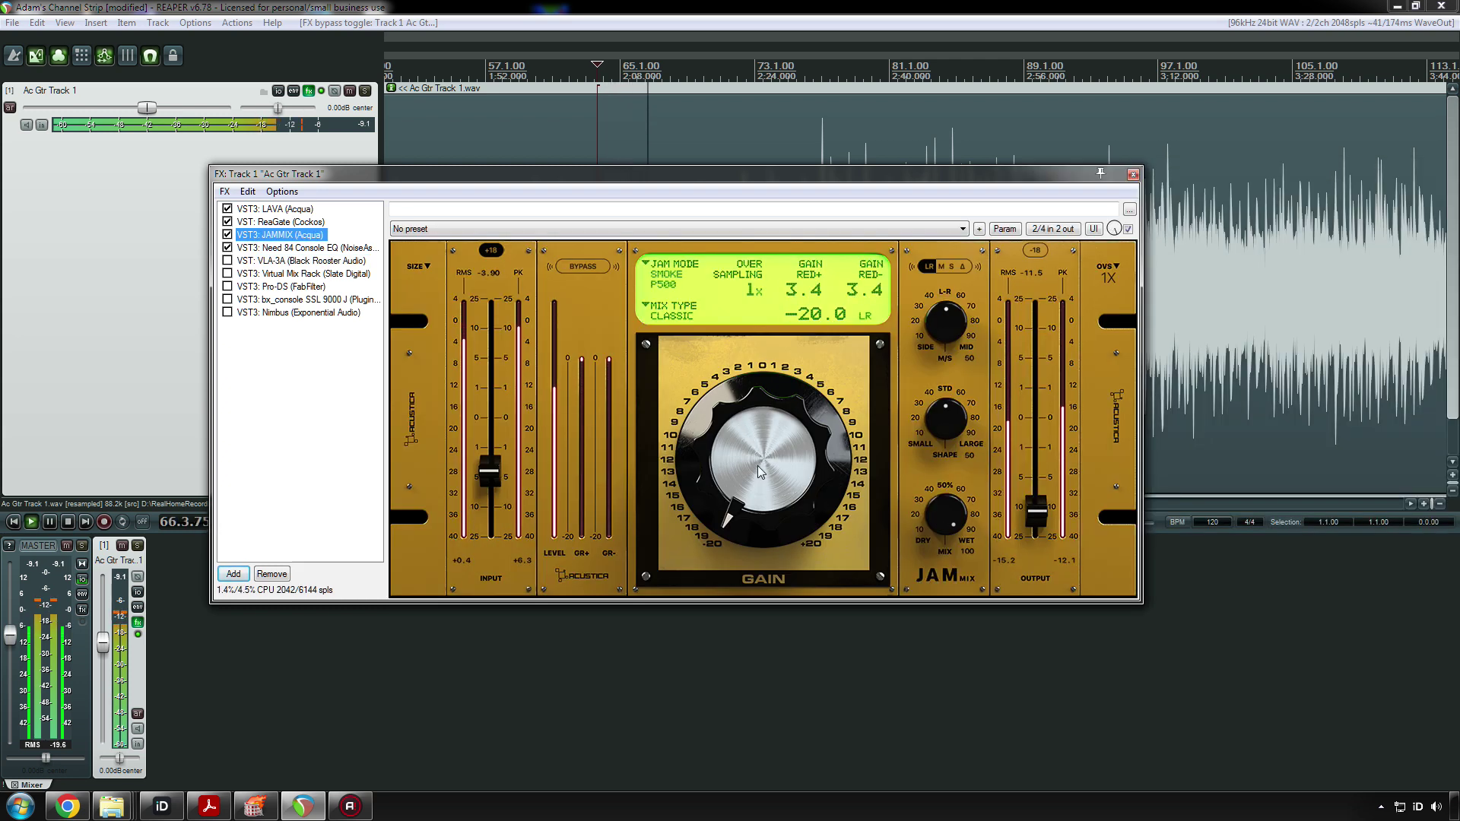
pyautogui.moveTo(495, 479); pyautogui.dragTo(491, 486)
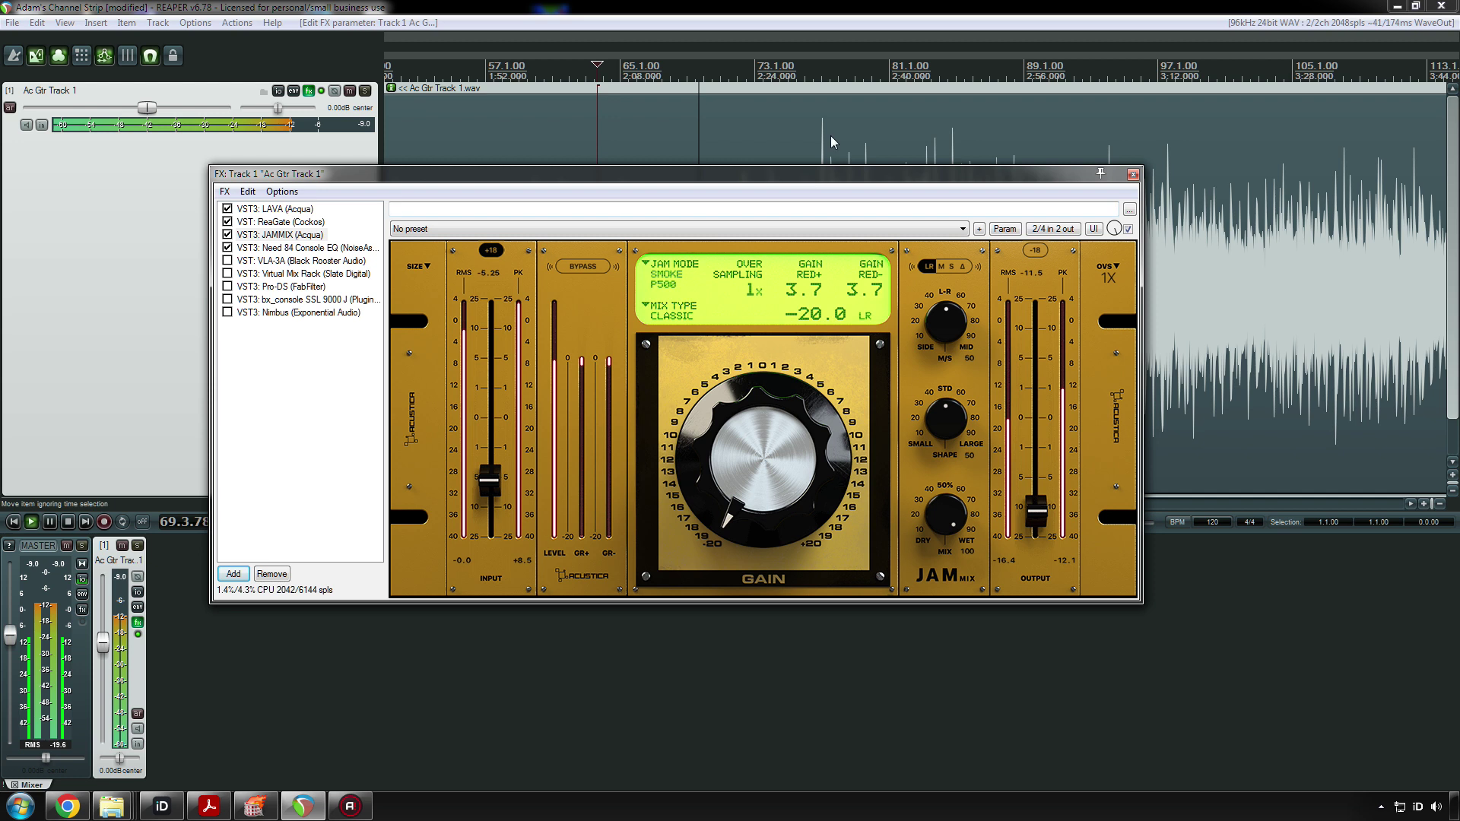
pyautogui.moveTo(823, 174); pyautogui.dragTo(803, 254)
pyautogui.click(814, 196)
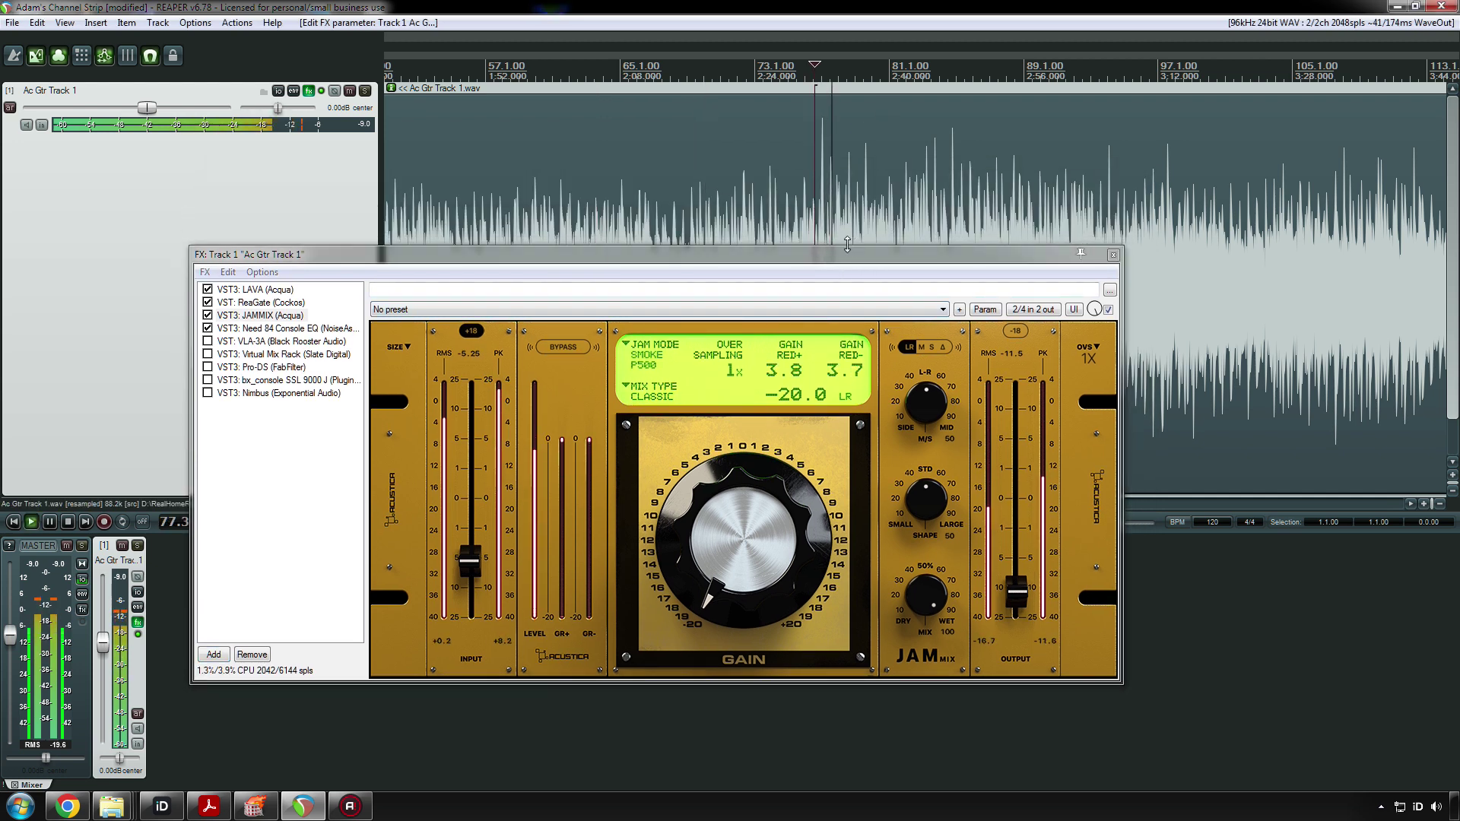
pyautogui.press('space')
pyautogui.press('space')
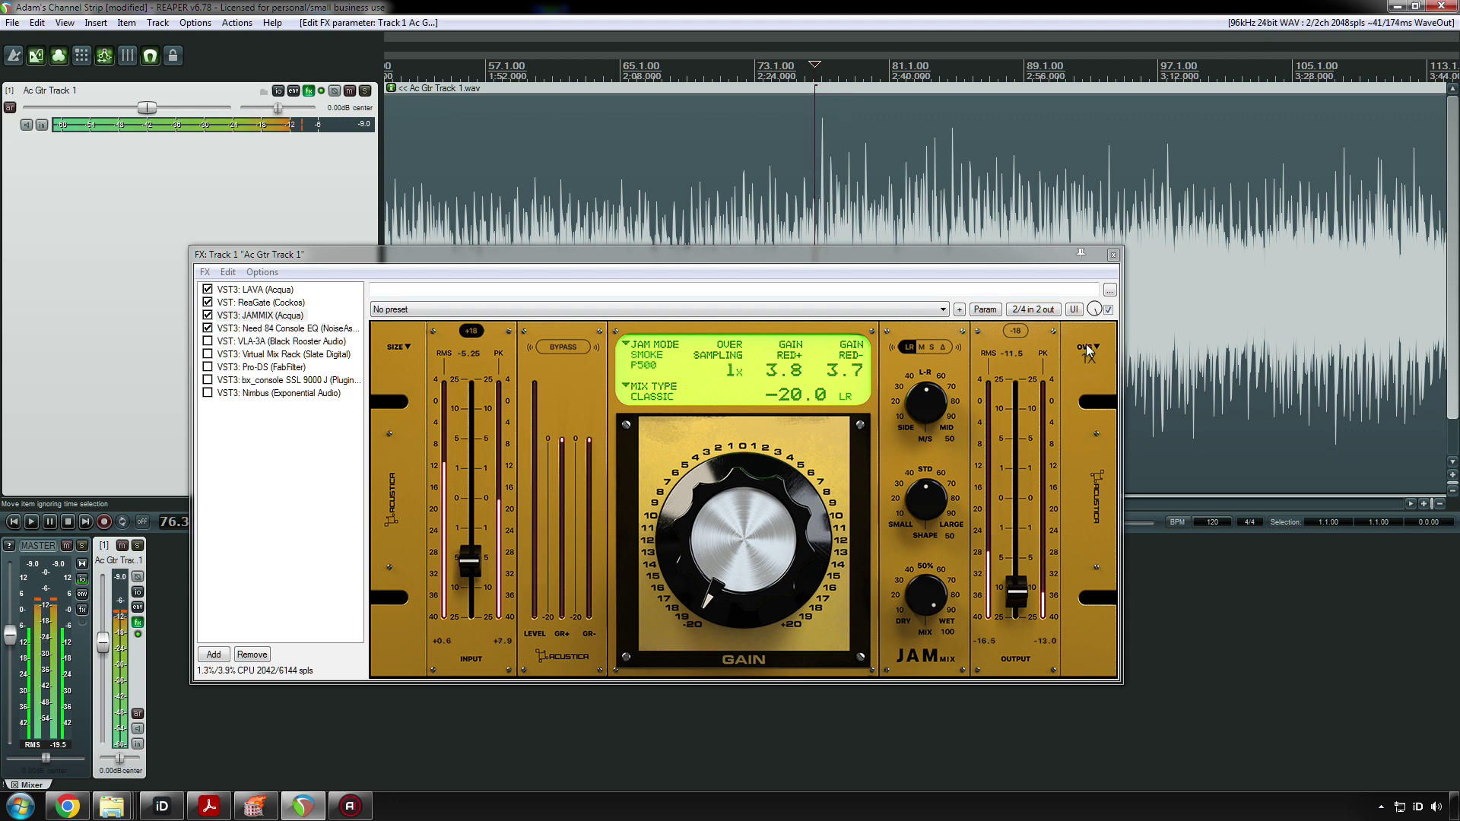
# - Set the JAMMIX oversampling to 4xHQ and audition the guitar from about bar 76
pyautogui.click(1088, 358)
pyautogui.click(1098, 369)
pyautogui.click(1098, 370)
pyautogui.press('space')
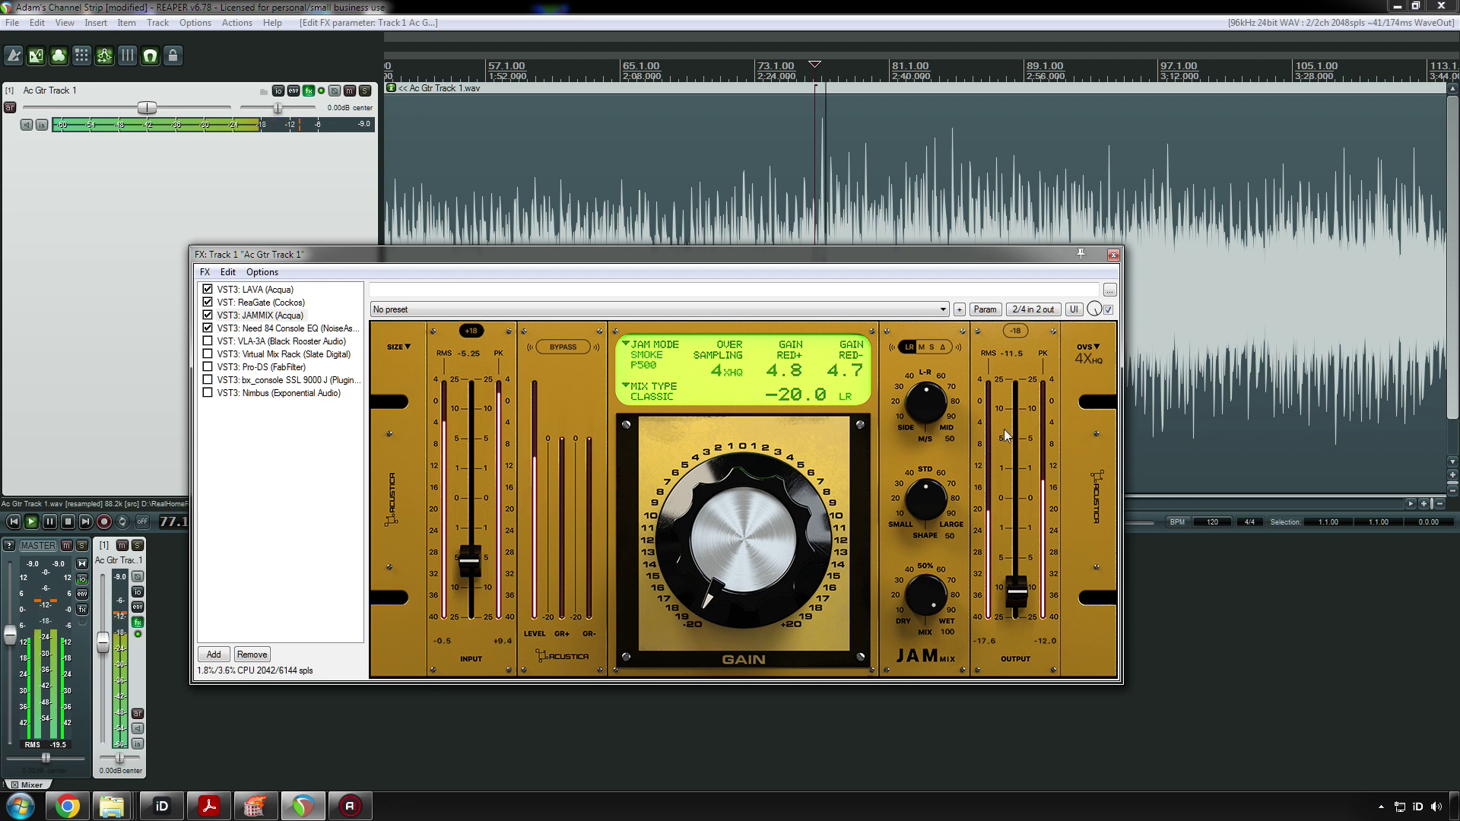
pyautogui.press('space')
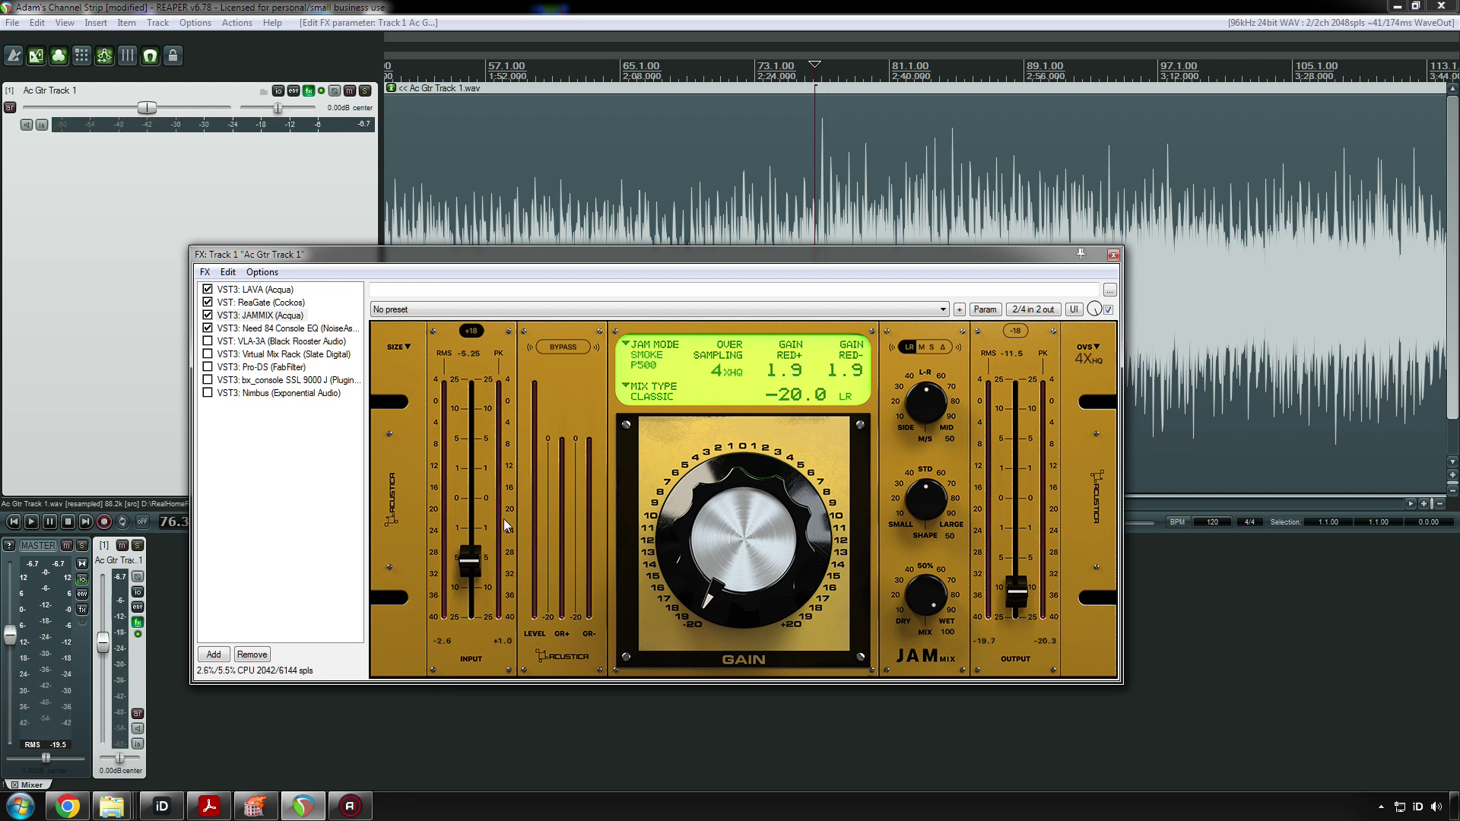
# - Show the whole guitar waveform in the timeline and audition JAMMIX repeatedly from about bar 76
pyautogui.scroll(-6, 618, 204)
pyautogui.click(482, 204)
pyautogui.click(398, 213)
pyautogui.scroll(4, 398, 213)
pyautogui.moveTo(482, 249); pyautogui.dragTo(727, 562)
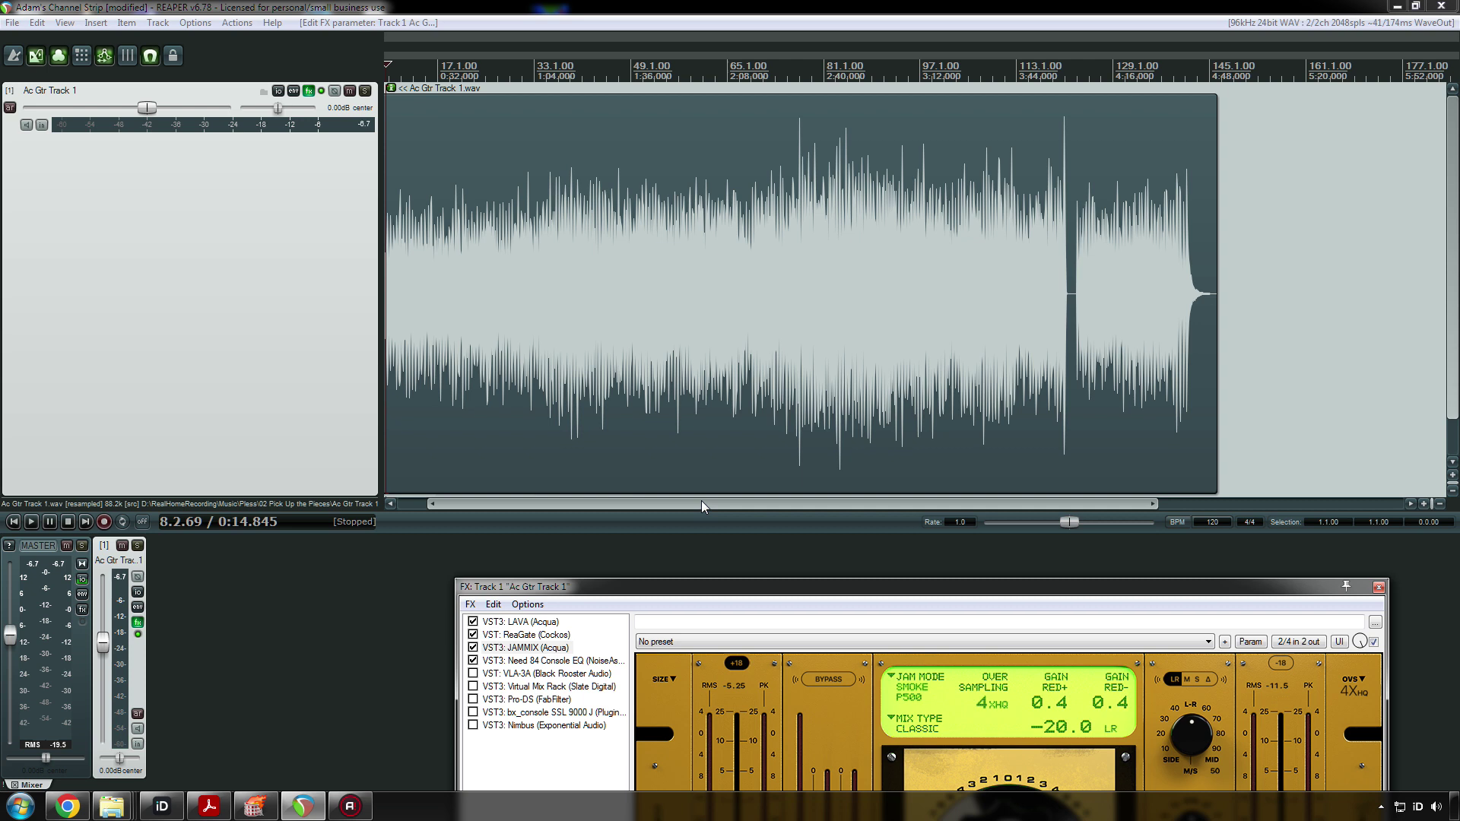
pyautogui.moveTo(701, 505); pyautogui.dragTo(672, 504)
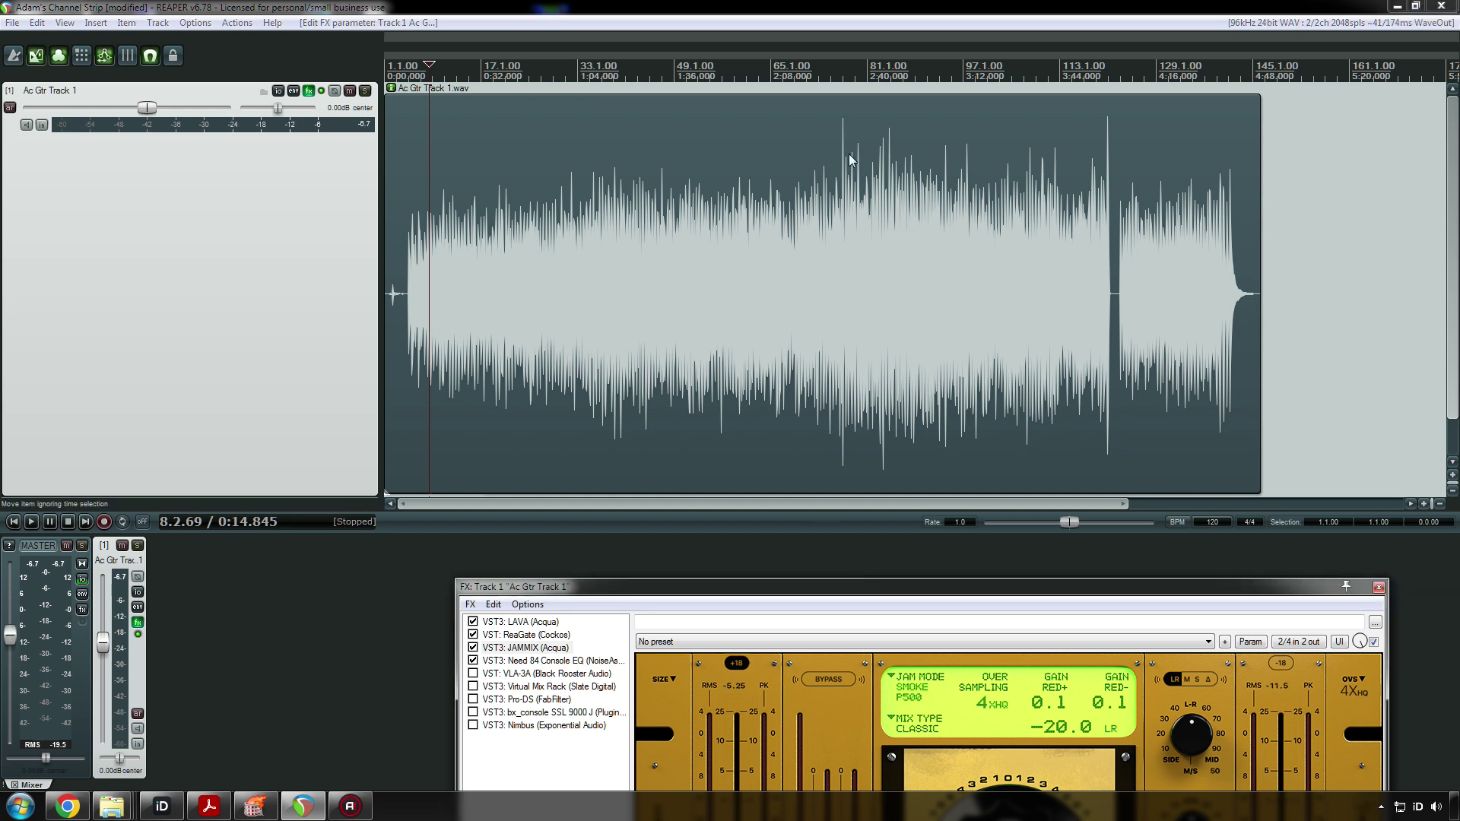
pyautogui.moveTo(918, 587); pyautogui.dragTo(704, 329)
pyautogui.click(841, 228)
pyautogui.press('space')
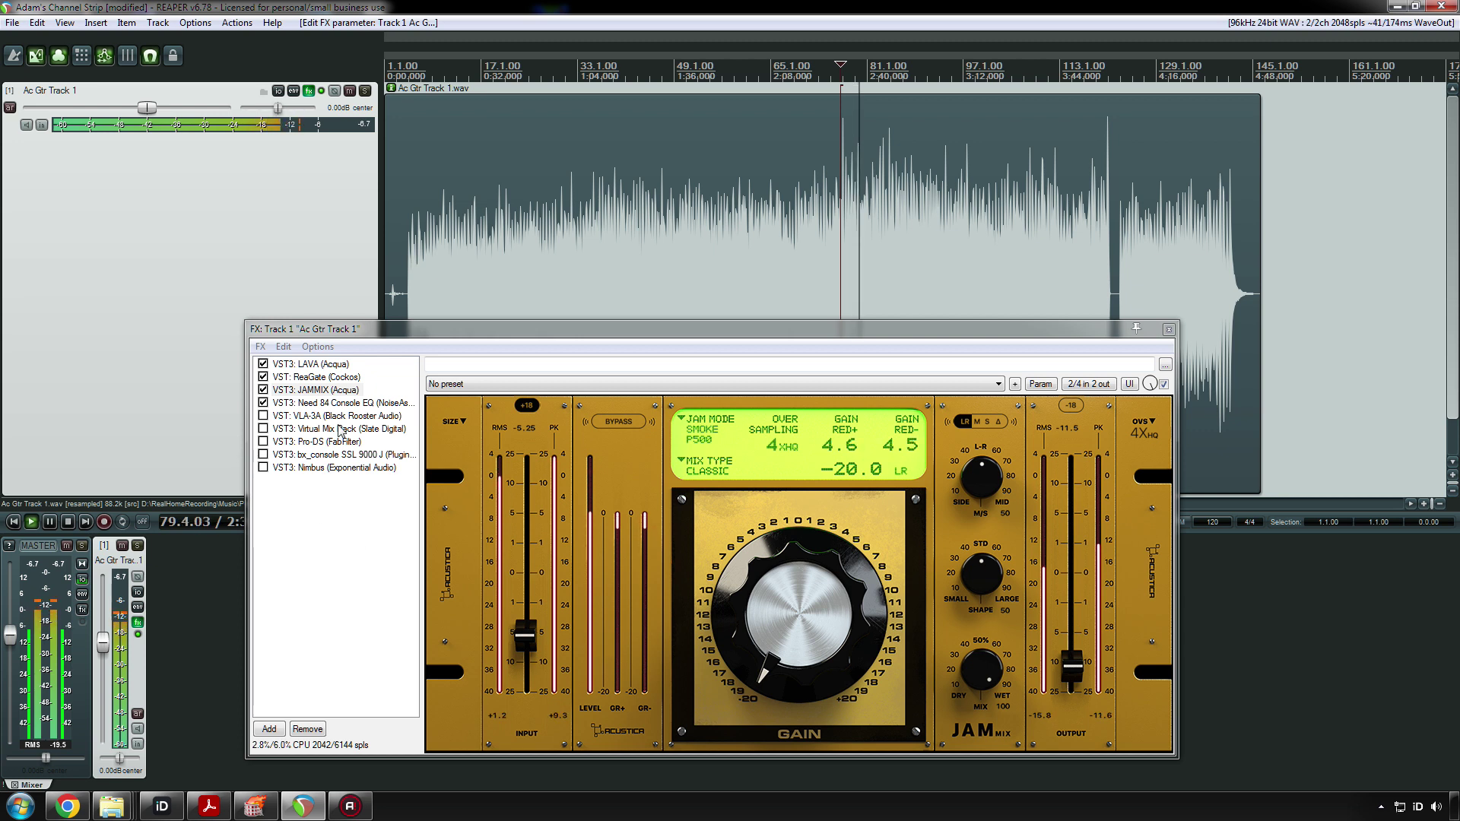
pyautogui.press('space')
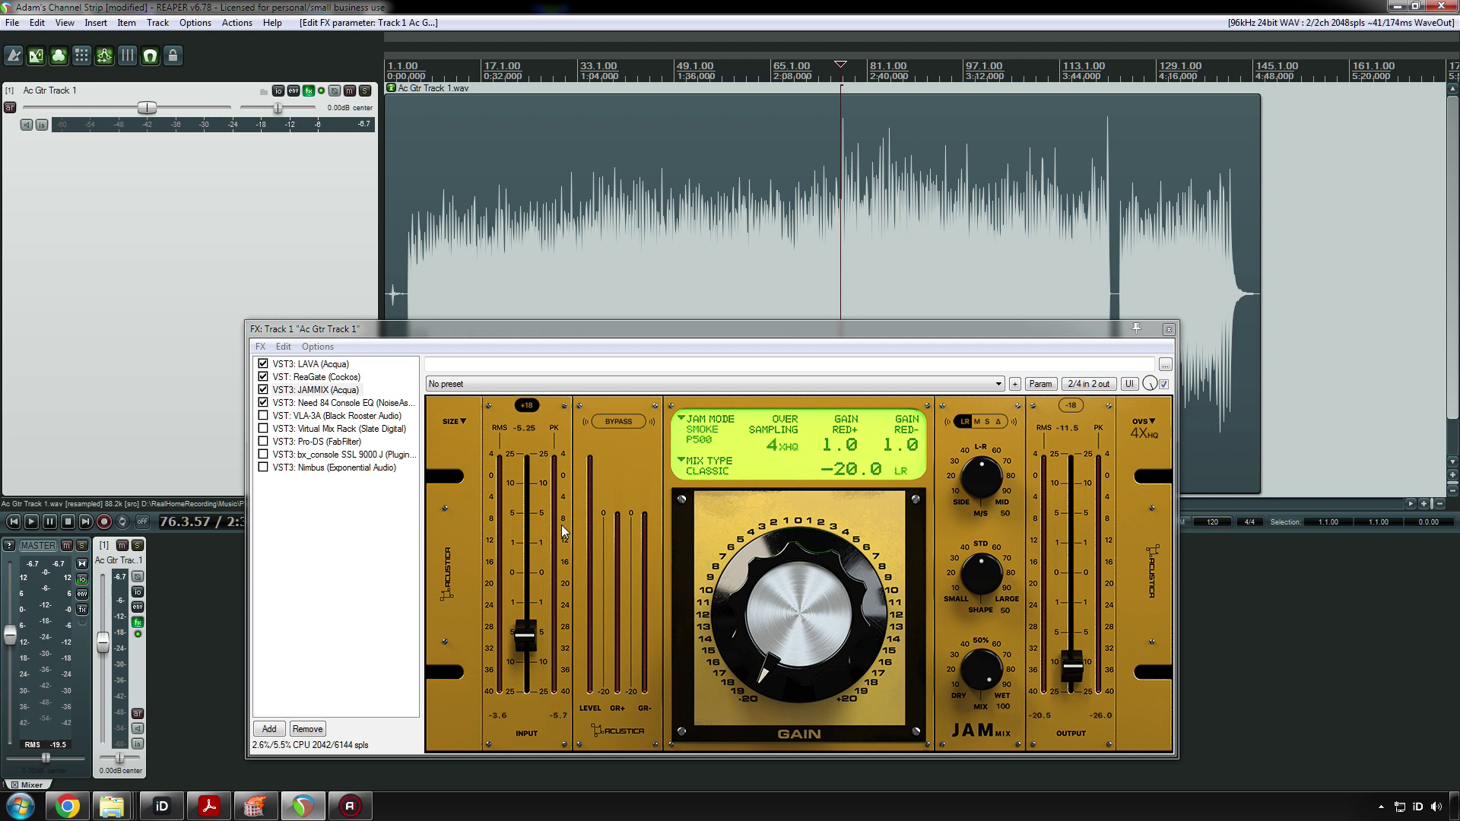
pyautogui.press('space')
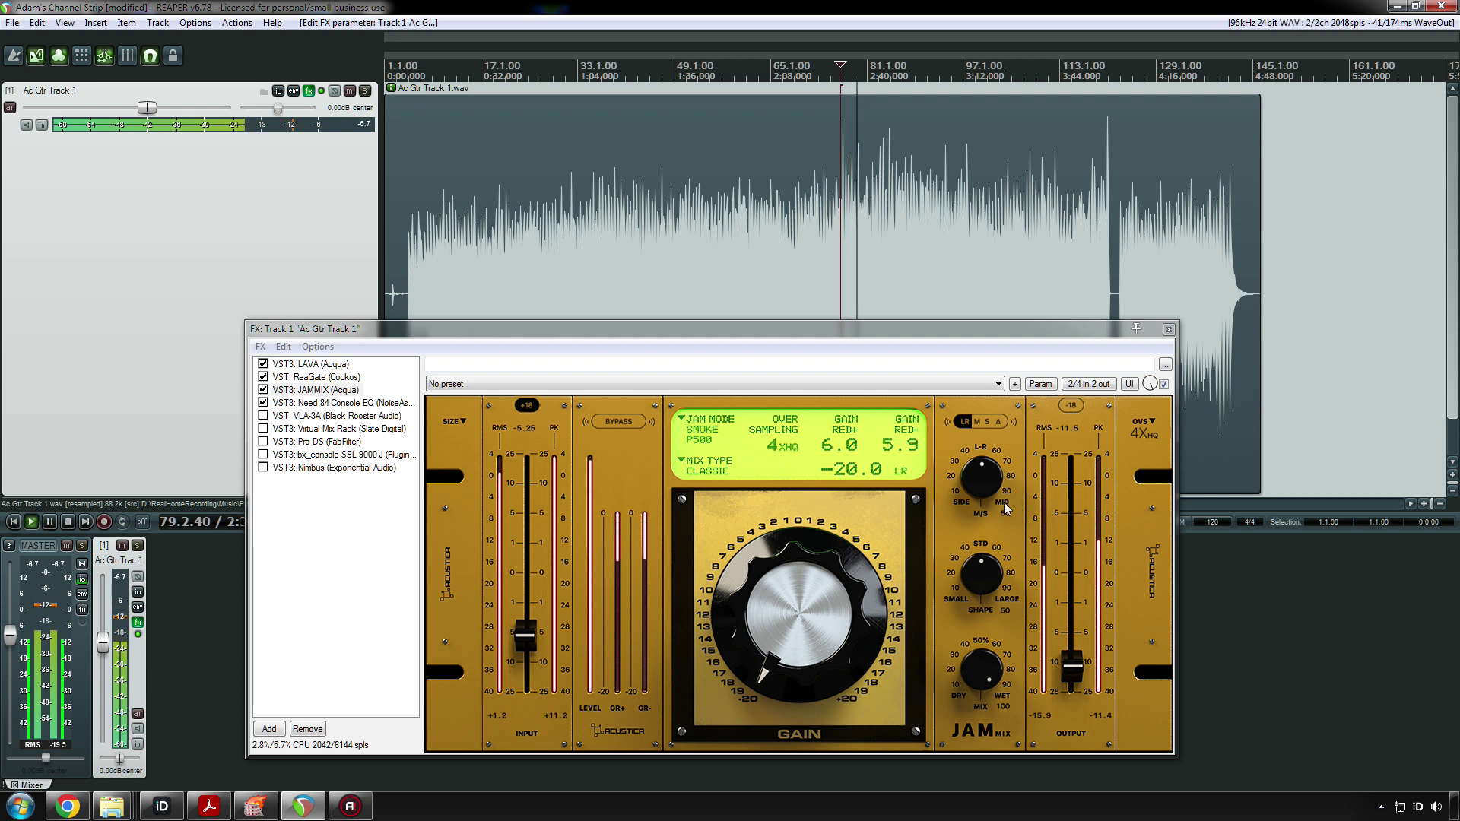
# - Compare the guitar with JAMMIX bypassed and enabled from about bar 78, leaving the plugin enabled
pyautogui.click(852, 251)
pyautogui.press('space')
pyautogui.click(263, 392)
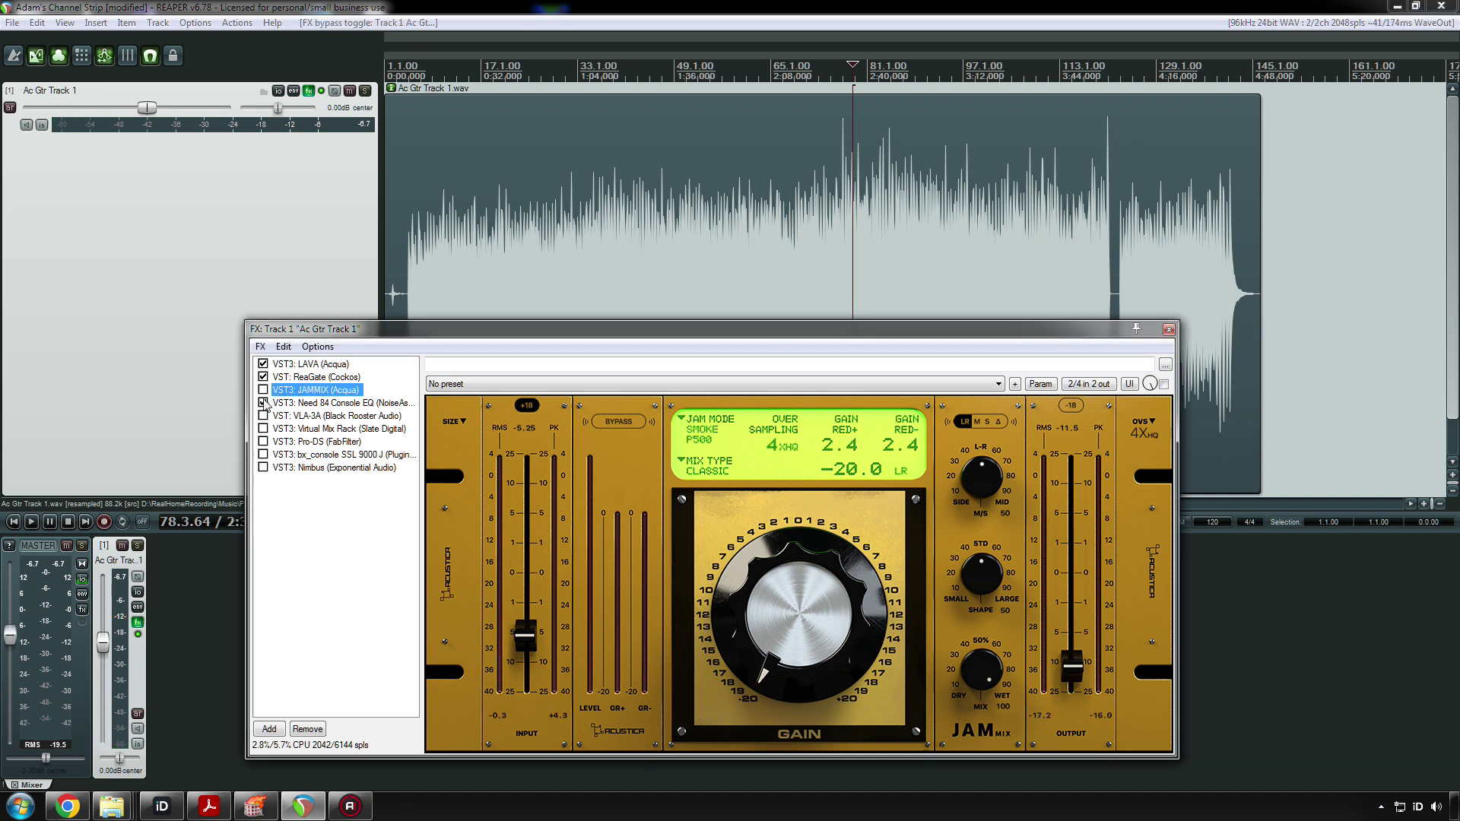
pyautogui.press('space')
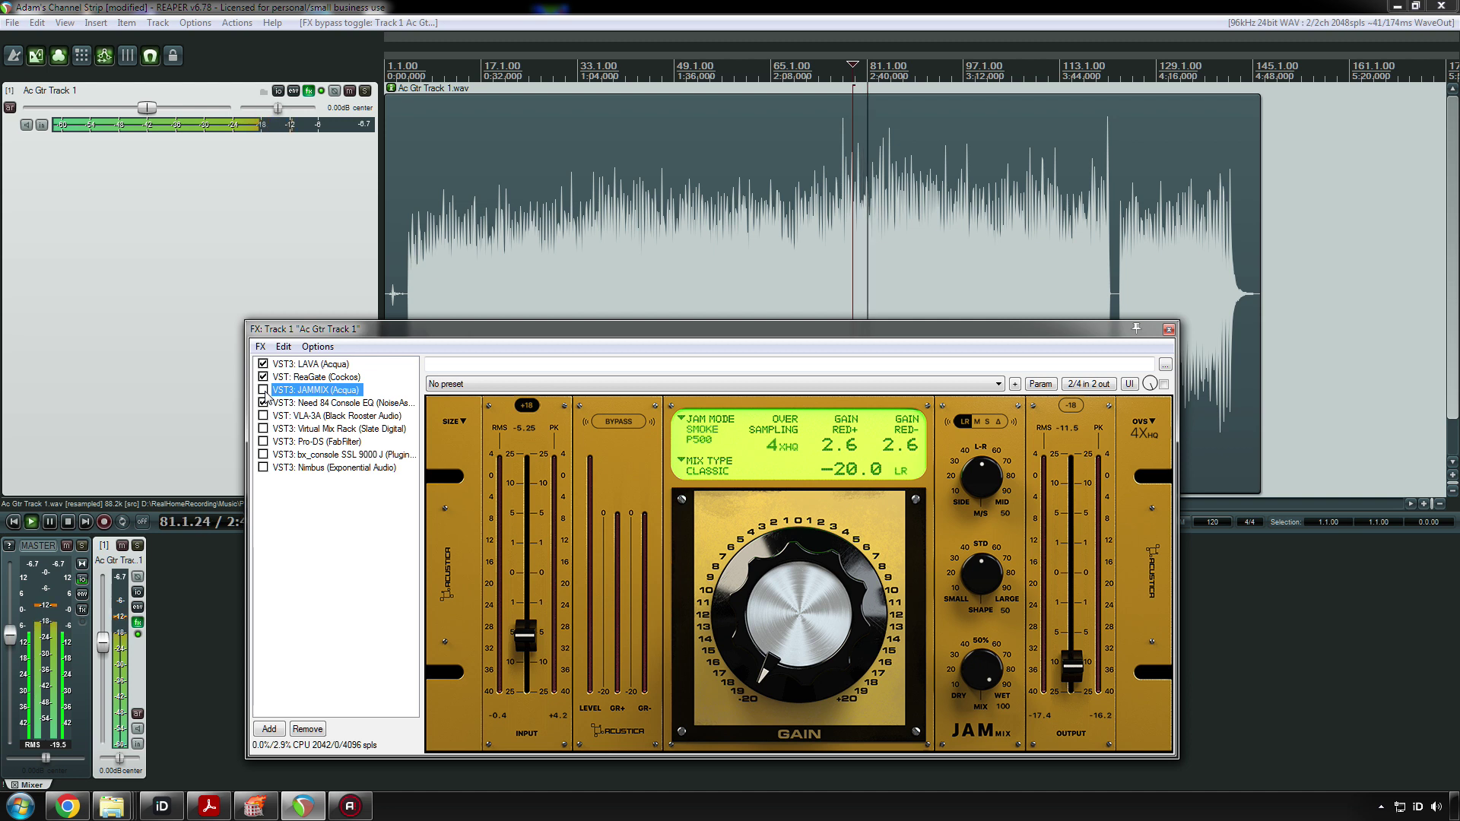
pyautogui.click(263, 390)
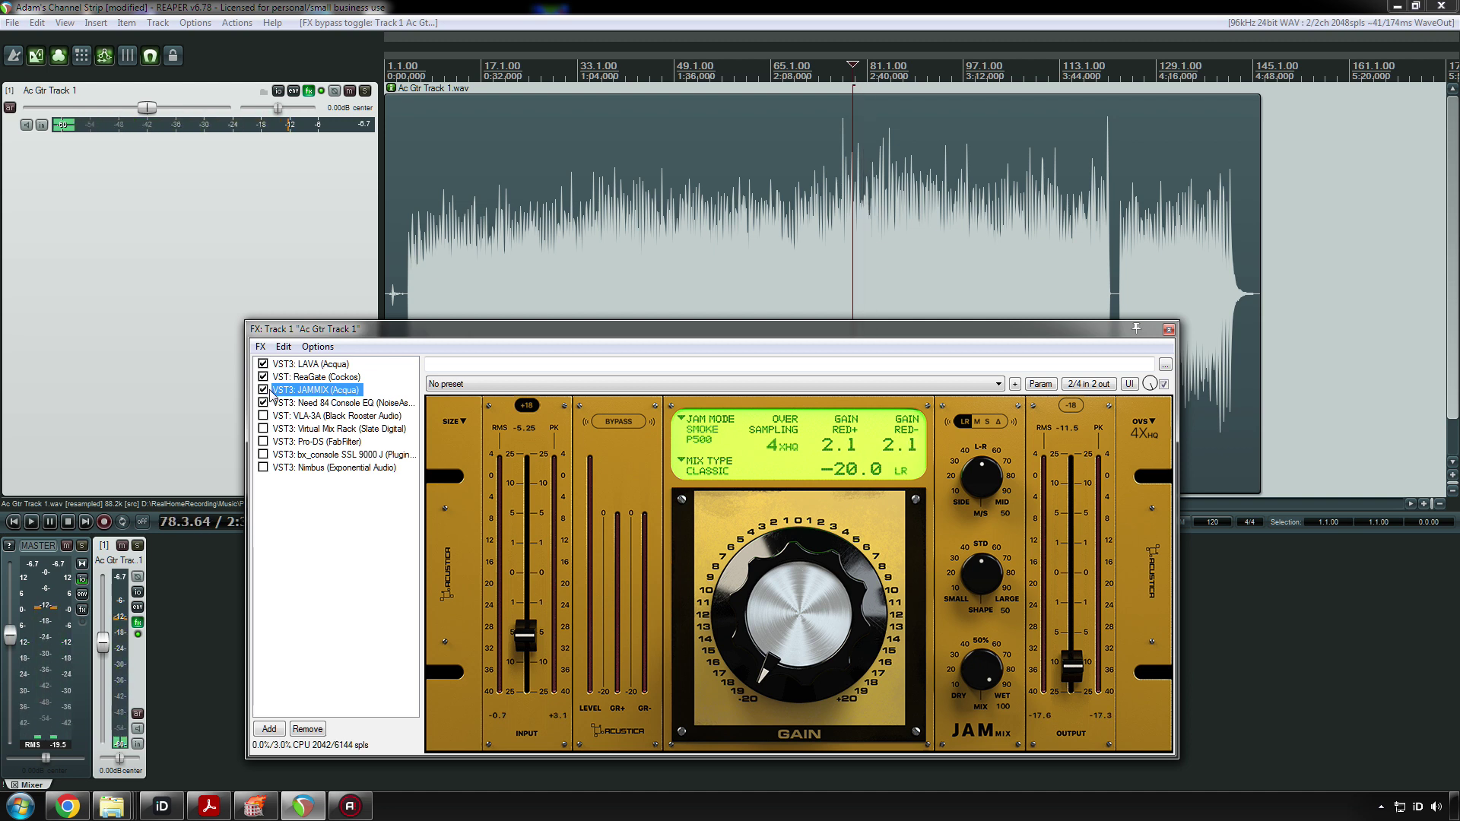
pyautogui.press('space')
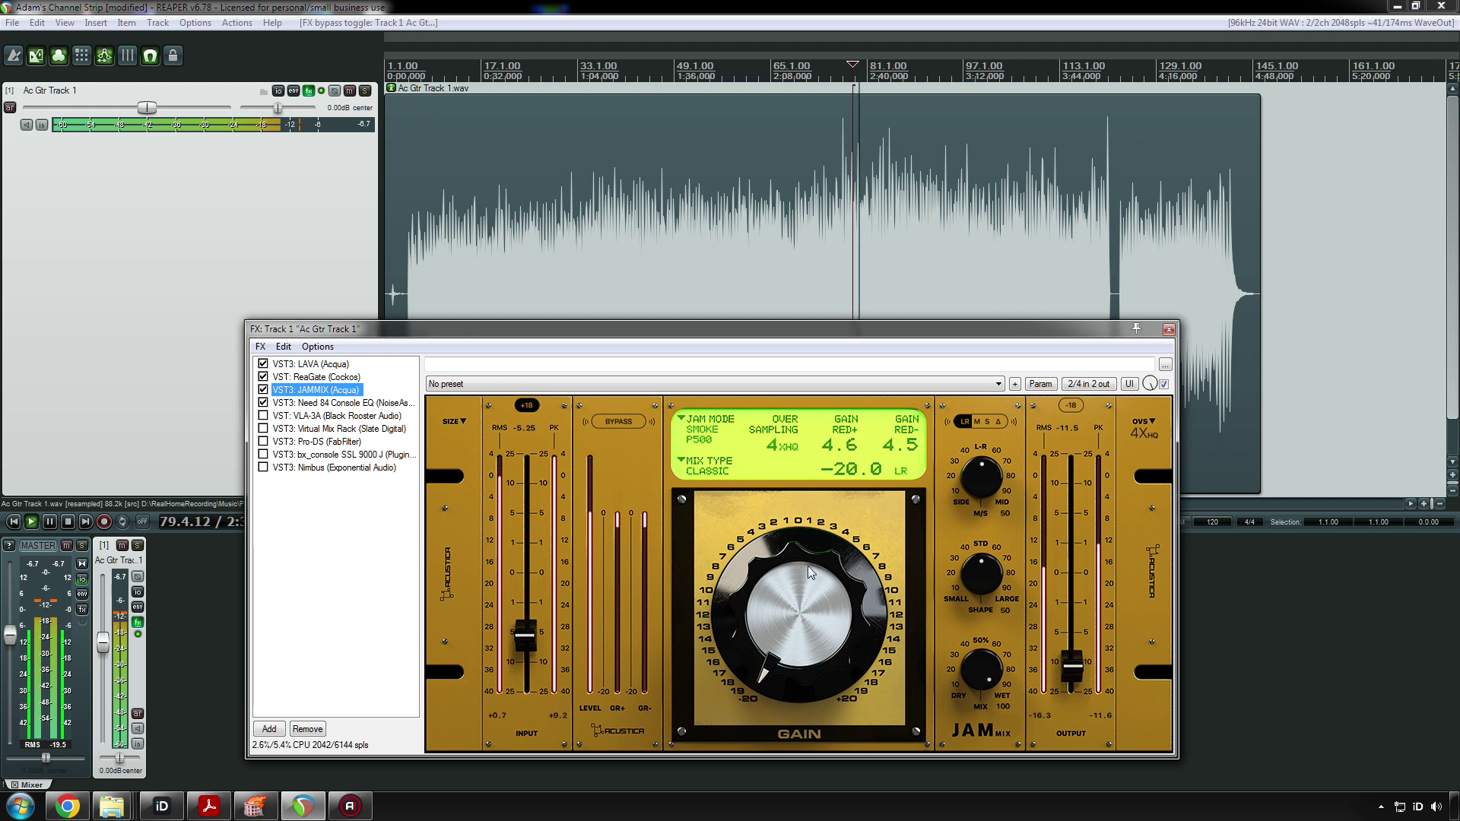
# - Reset the JAMMIX input to 0.00, leave its +18 option off, and restart playback from about bar 78
pyautogui.press('space')
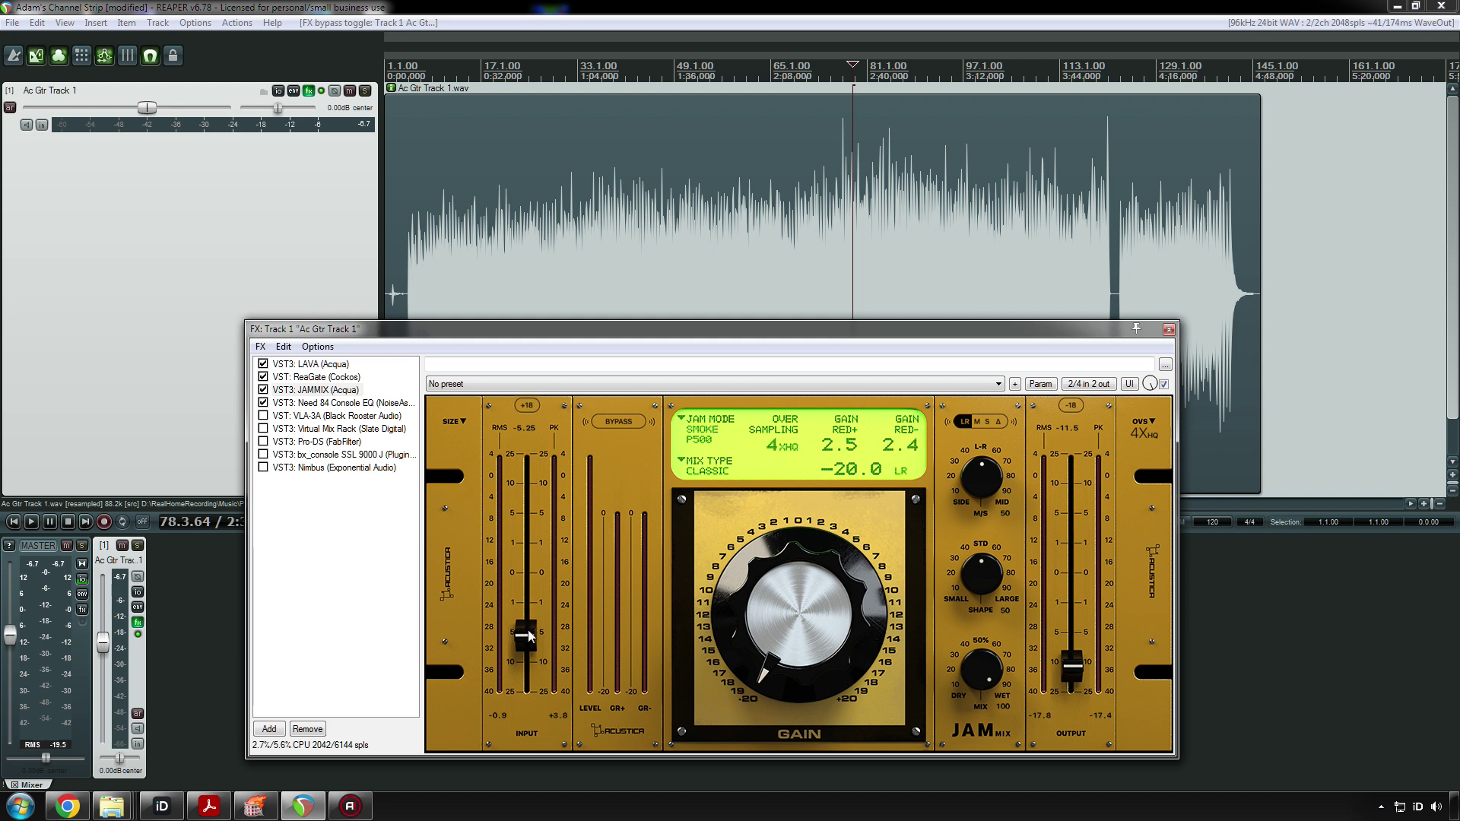
pyautogui.click(526, 405)
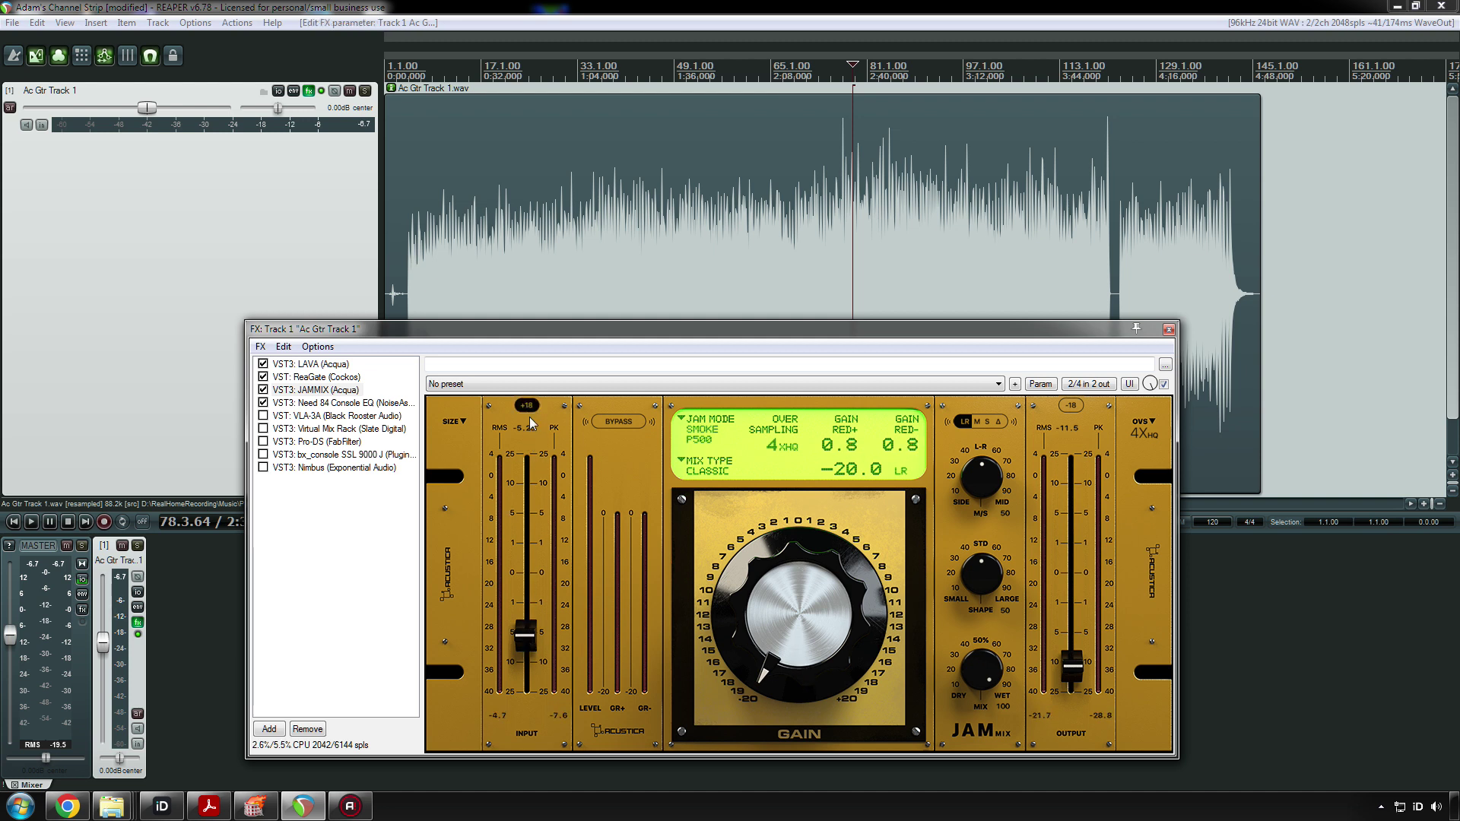
pyautogui.doubleClick(530, 641)
pyautogui.press('space')
# - Set the JAMMIX oversampling to 1x and raise its gain to about 12.8 during playback
pyautogui.moveTo(811, 622); pyautogui.dragTo(791, 500)
pyautogui.moveTo(825, 605)
pyautogui.mouseDown()
pyautogui.moveTo(827, 546)
pyautogui.moveTo(821, 605)
pyautogui.mouseUp()
pyautogui.click(1142, 423)
pyautogui.click(1163, 425)
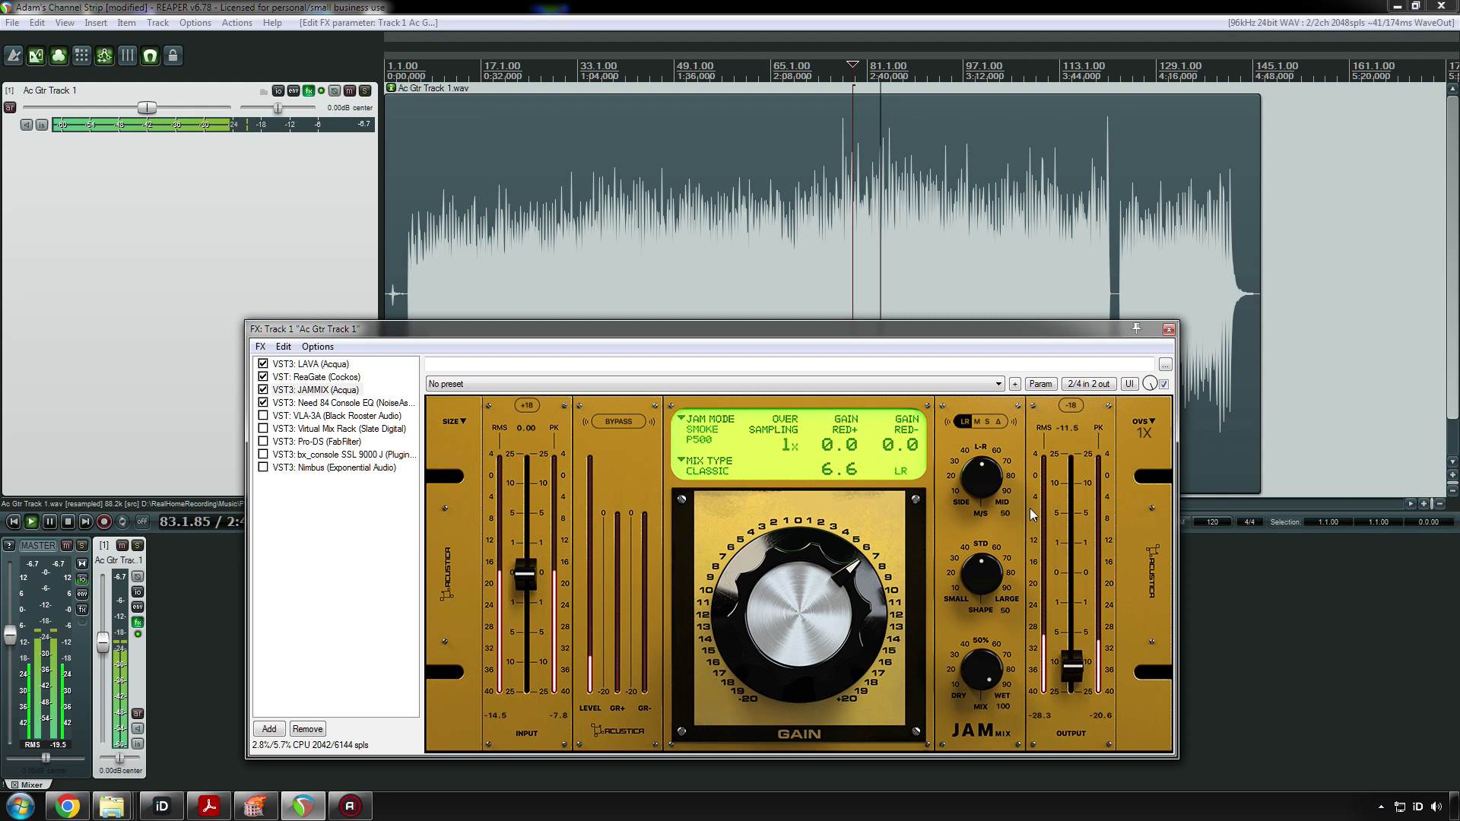
pyautogui.moveTo(792, 615); pyautogui.dragTo(795, 600)
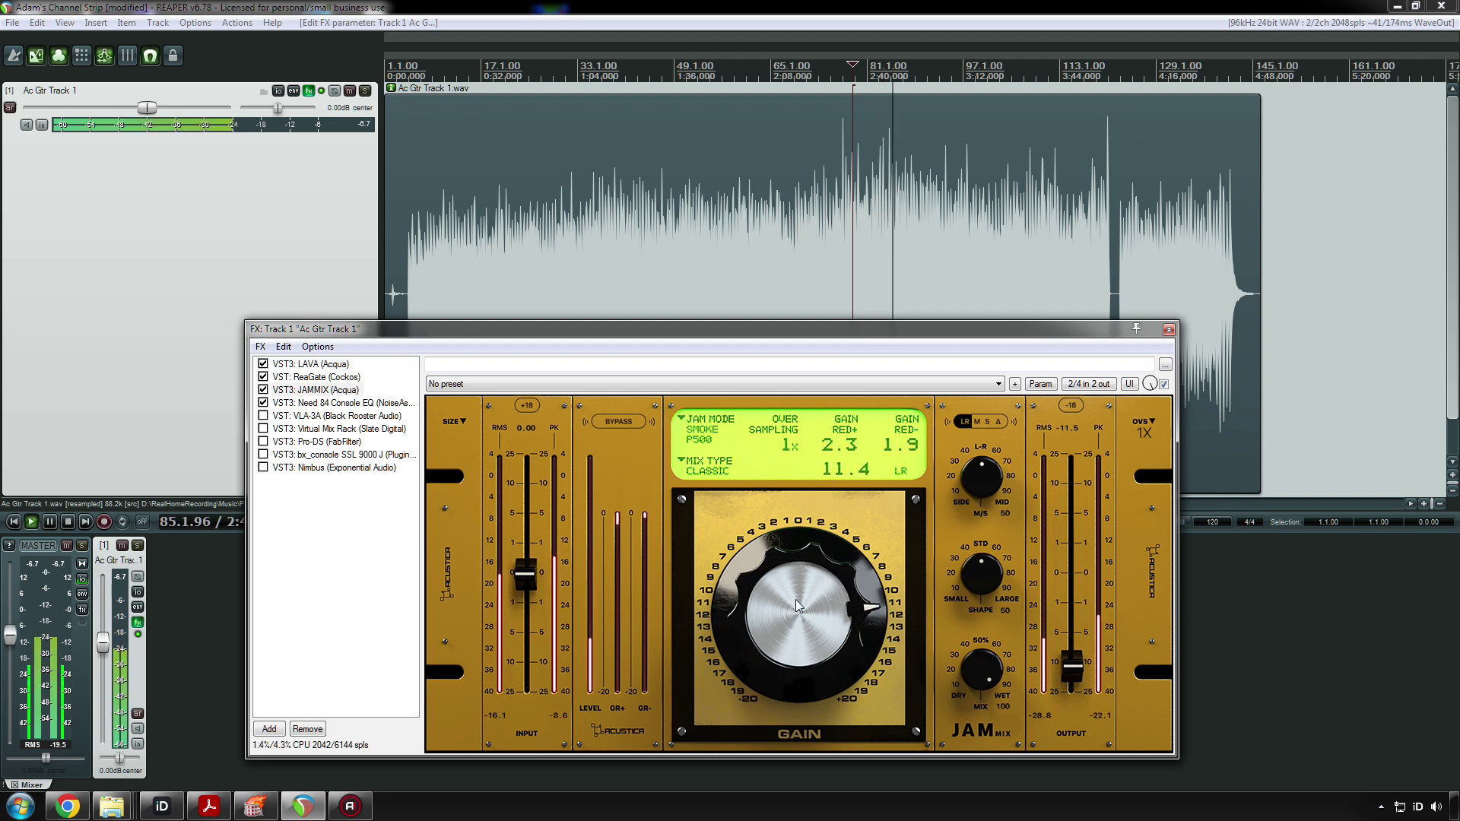
pyautogui.moveTo(795, 599); pyautogui.dragTo(814, 597)
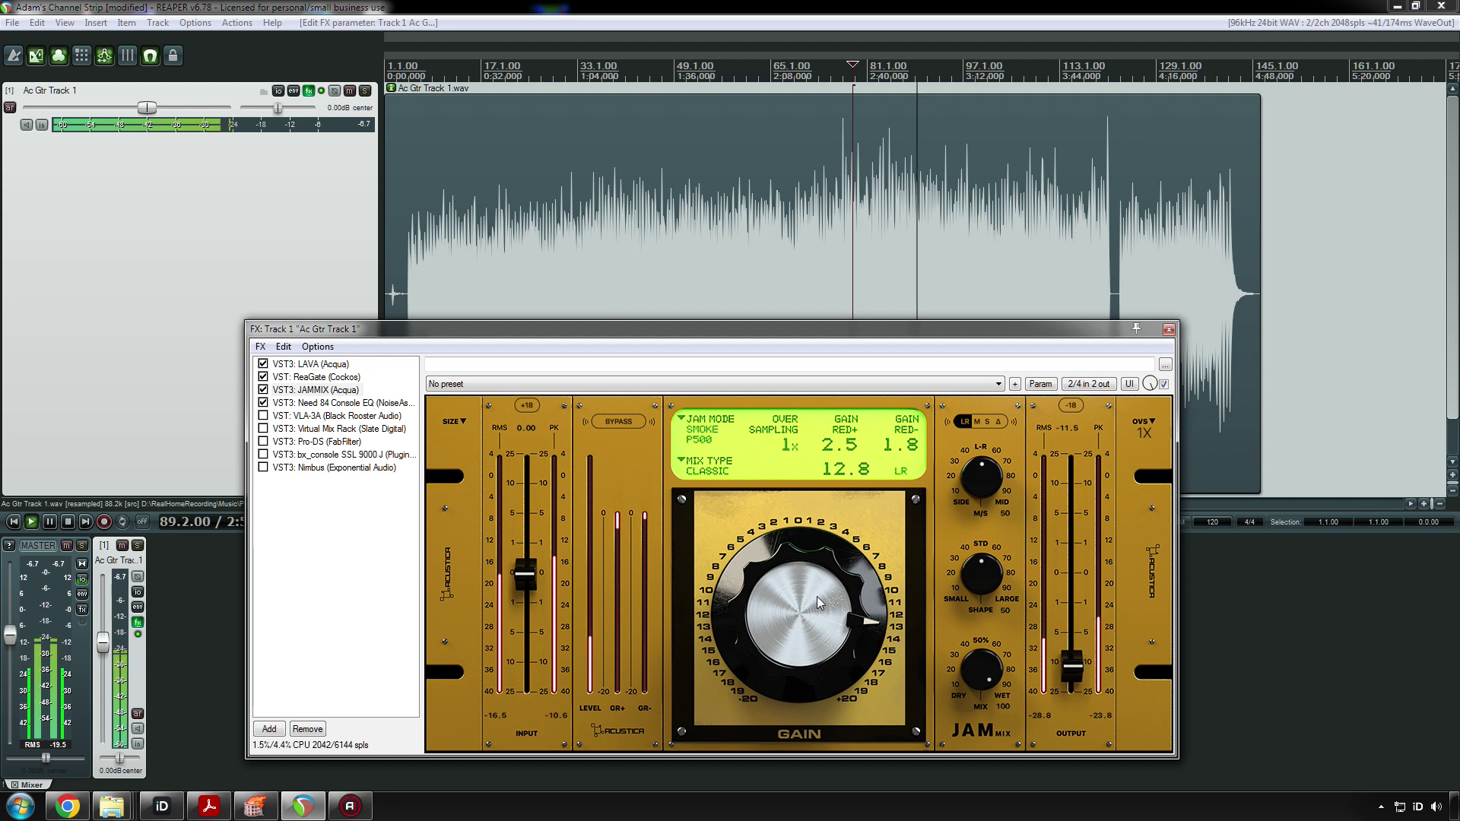
# - Set the JAMMIX output to -3.50 and replay the guitar repeatedly from about bar 78
pyautogui.moveTo(1071, 663); pyautogui.dragTo(1076, 628)
pyautogui.press('space')
pyautogui.press('space')
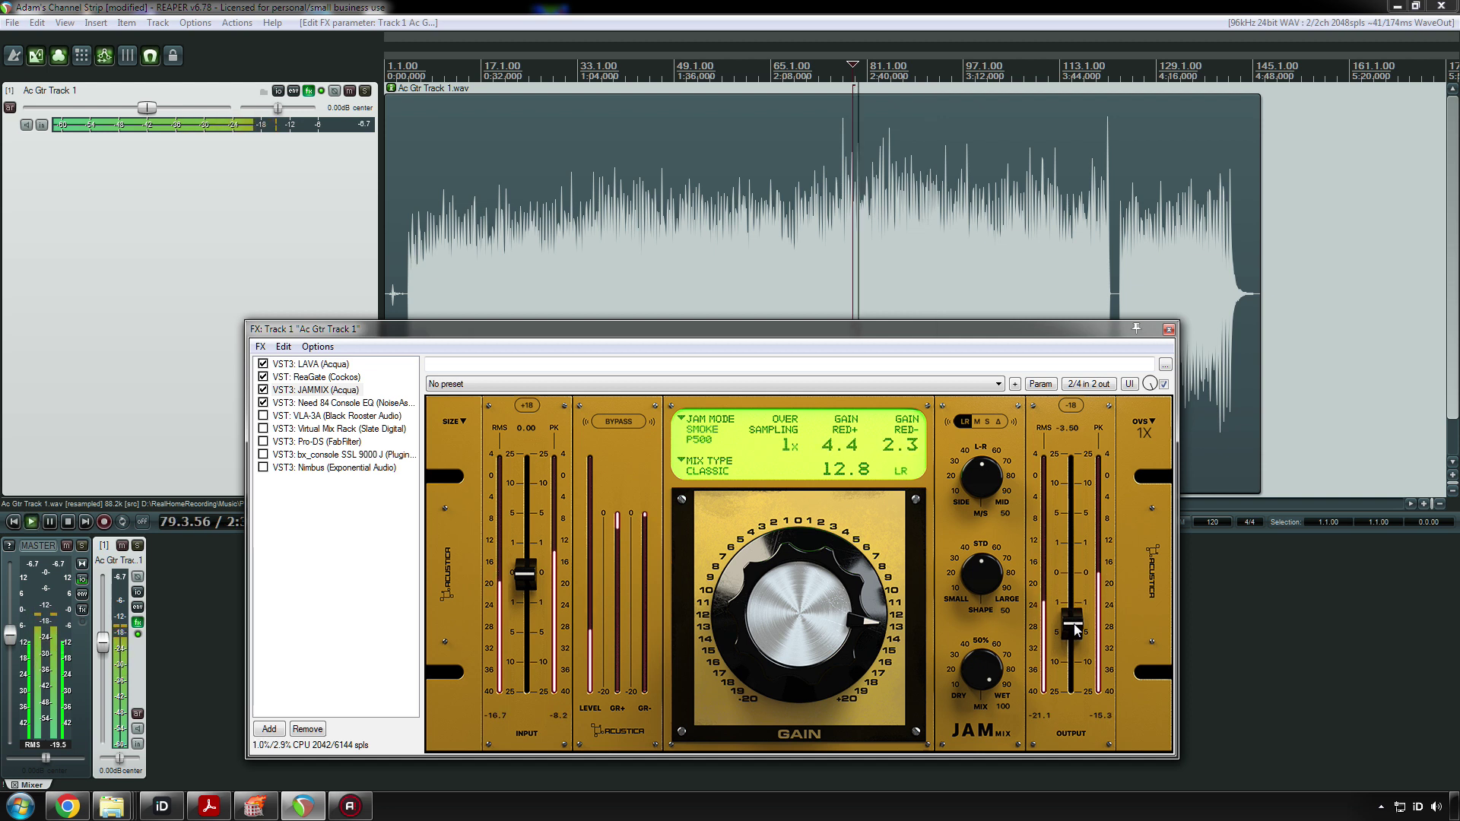
pyautogui.press('space')
pyautogui.press('space')
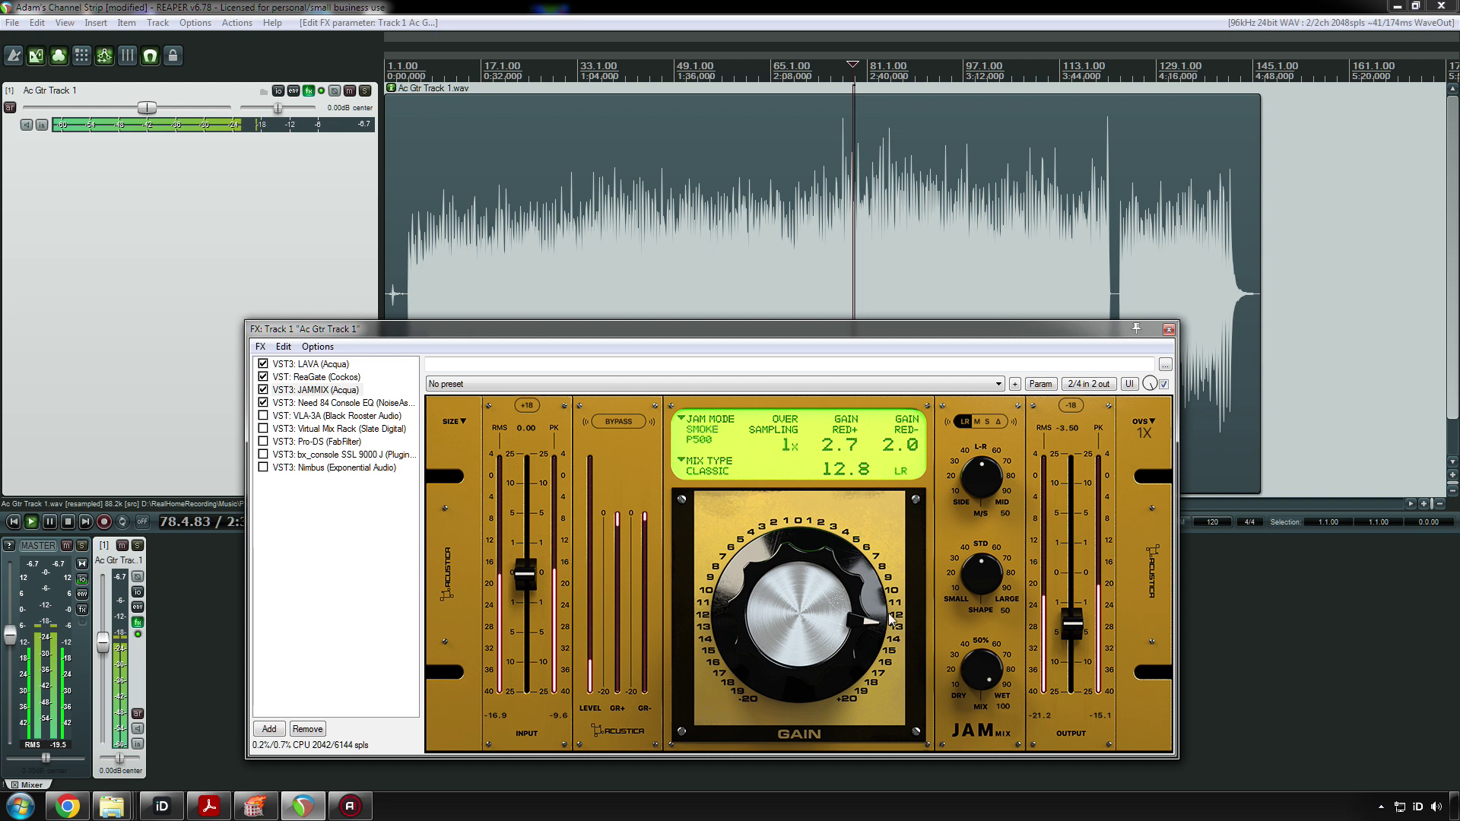
pyautogui.press('space')
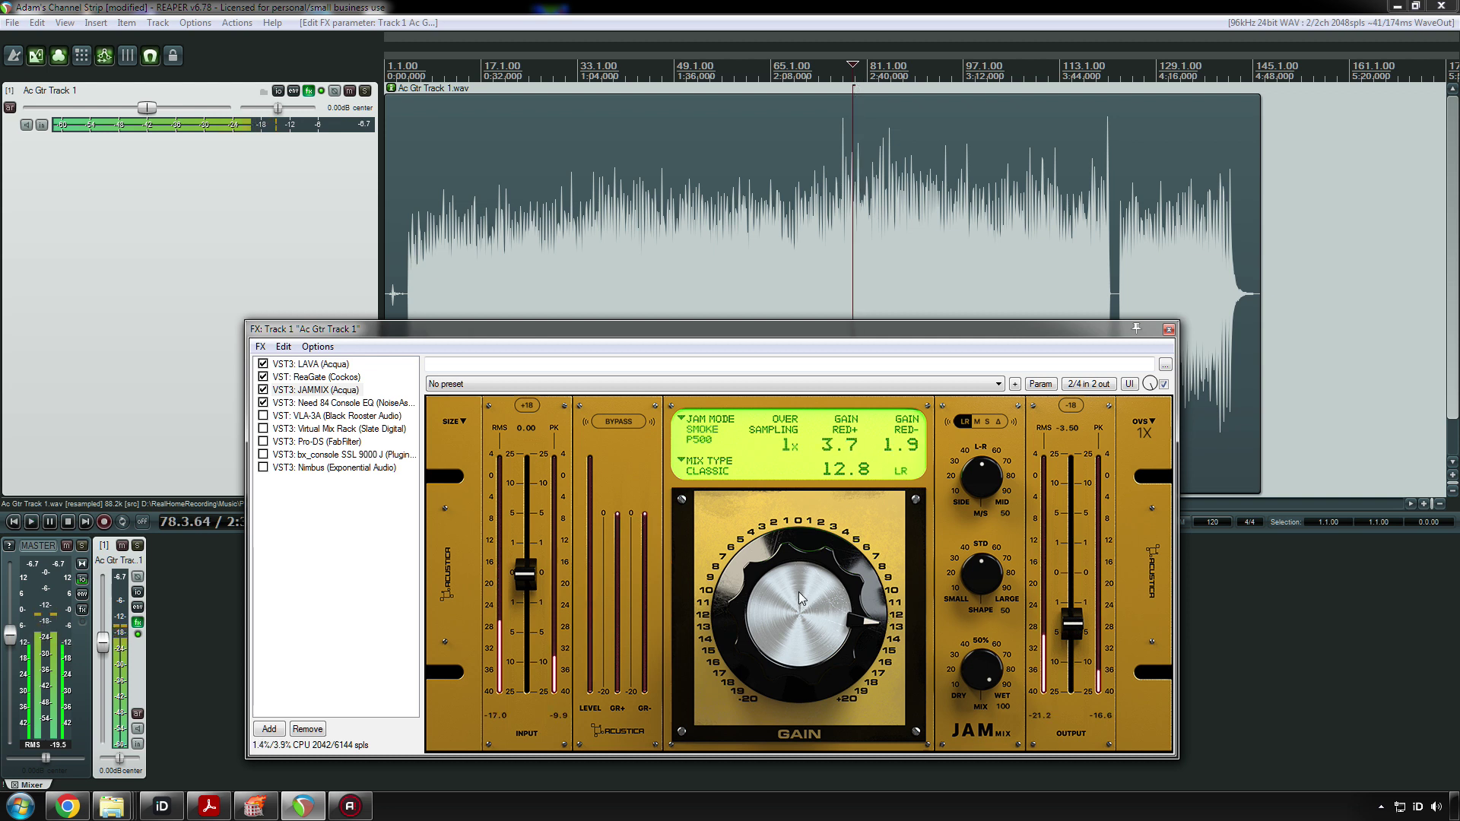
# - Lower the JAMMIX gain to 10.8 and audition the guitar from about bar 78
pyautogui.scroll(-2, 801, 596)
pyautogui.press('space')
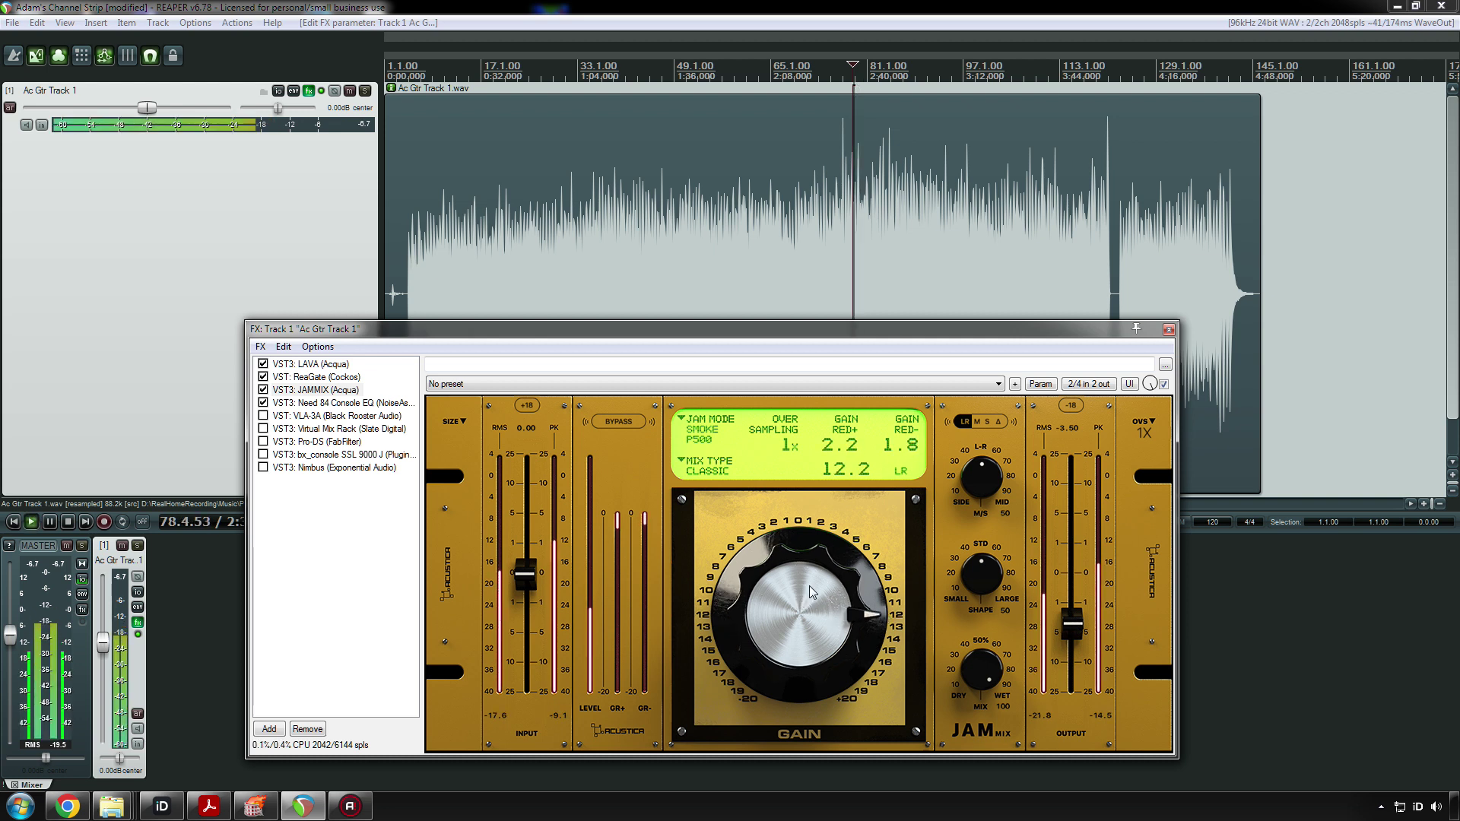
pyautogui.press('space')
pyautogui.moveTo(810, 584); pyautogui.dragTo(811, 590)
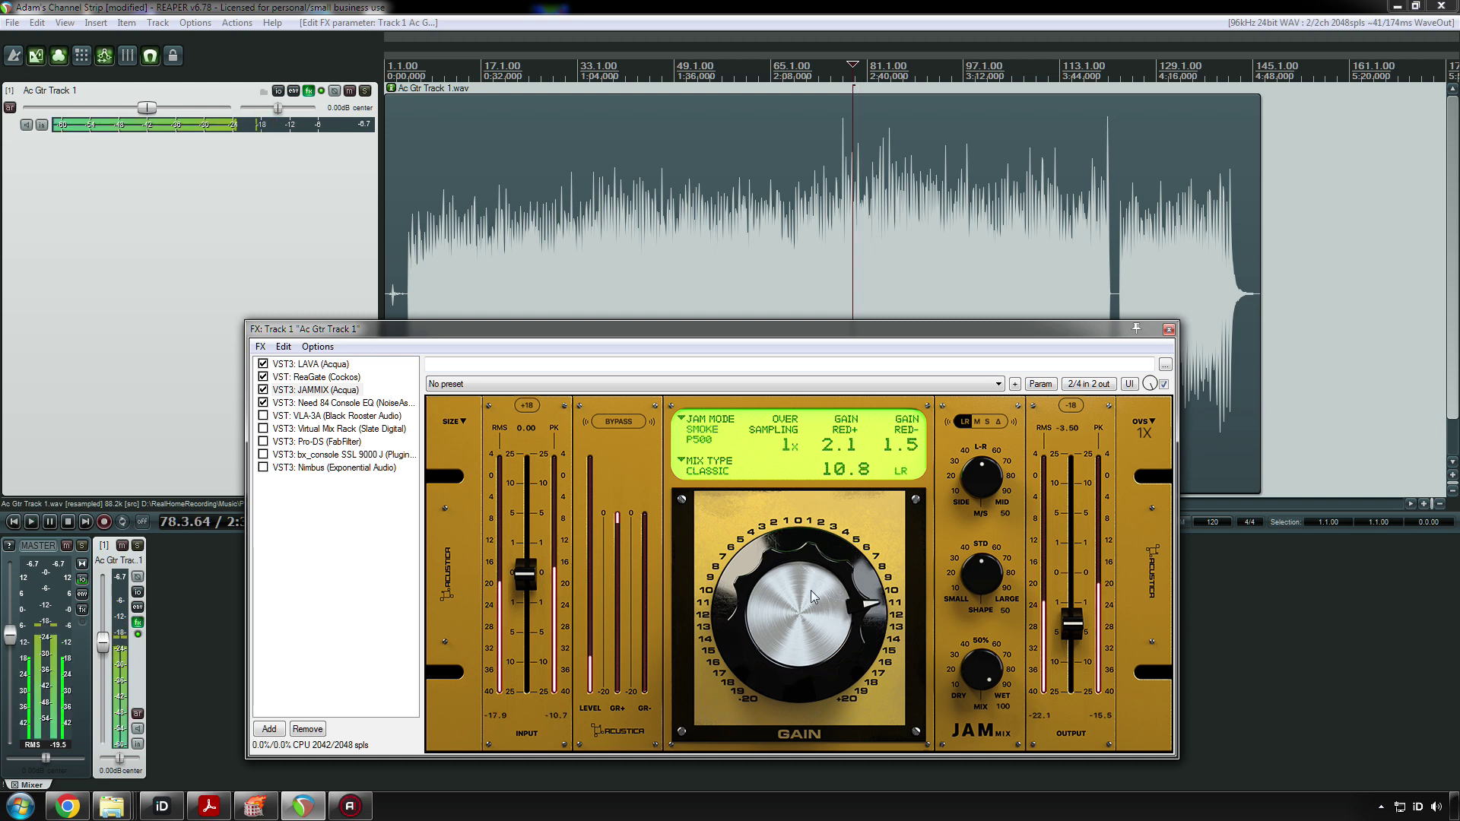
pyautogui.press('space')
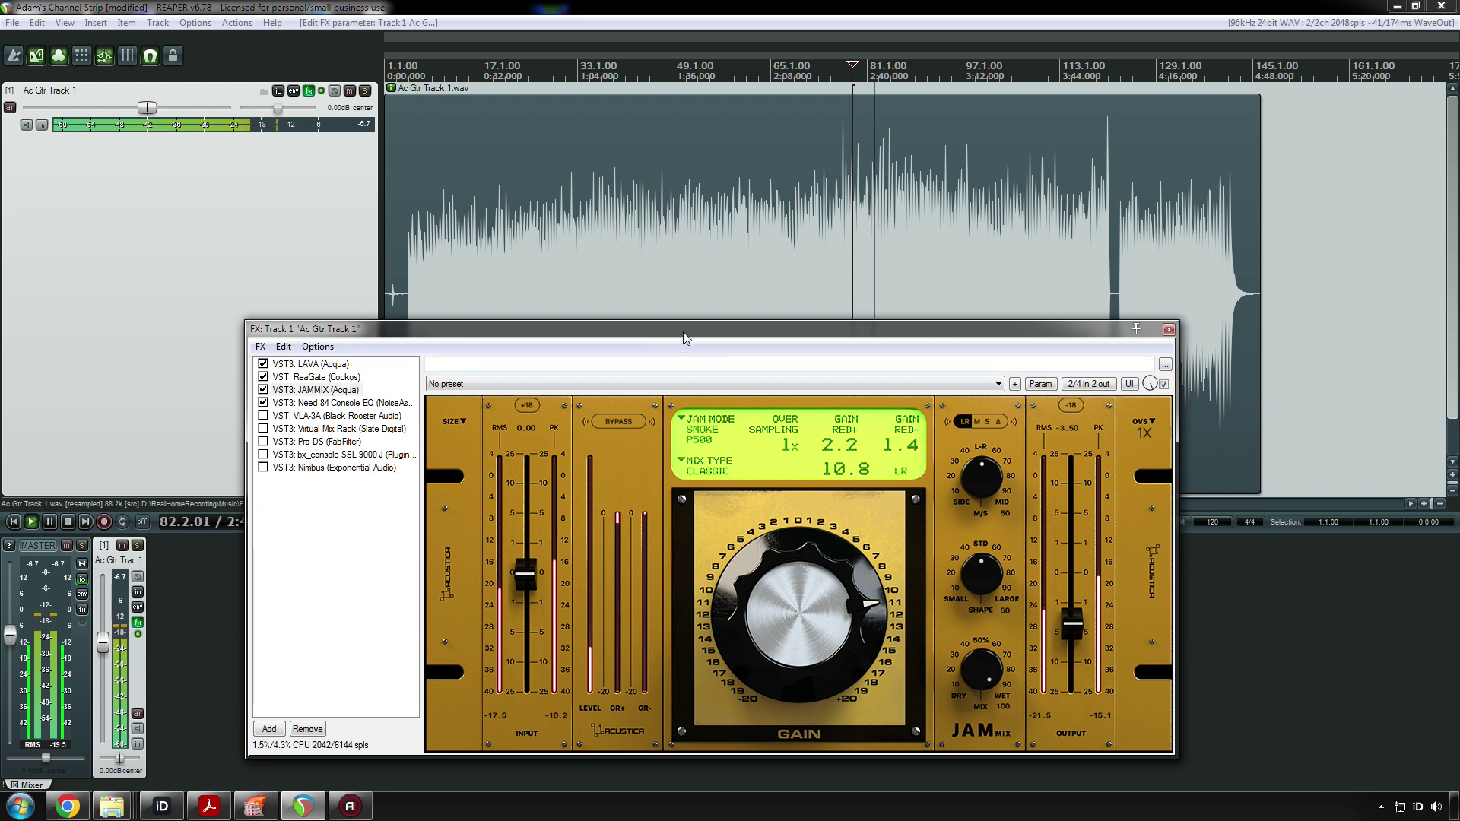
pyautogui.press('space')
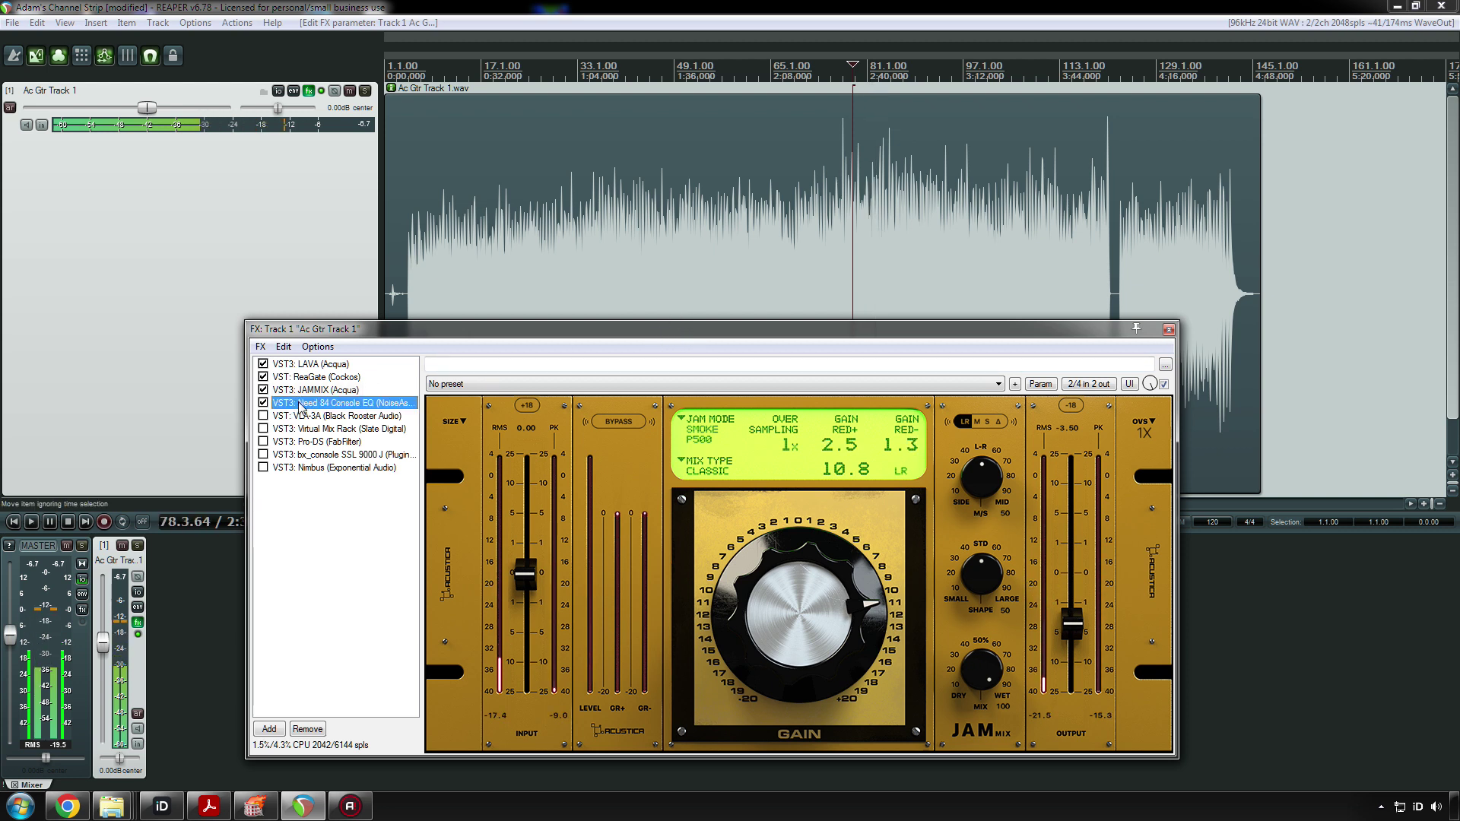
# - Enable the VLA-3A and increase its peak reduction to moderately above 5 while the guitar plays
pyautogui.click(299, 404)
pyautogui.click(310, 157)
pyautogui.click(227, 157)
pyautogui.press('space')
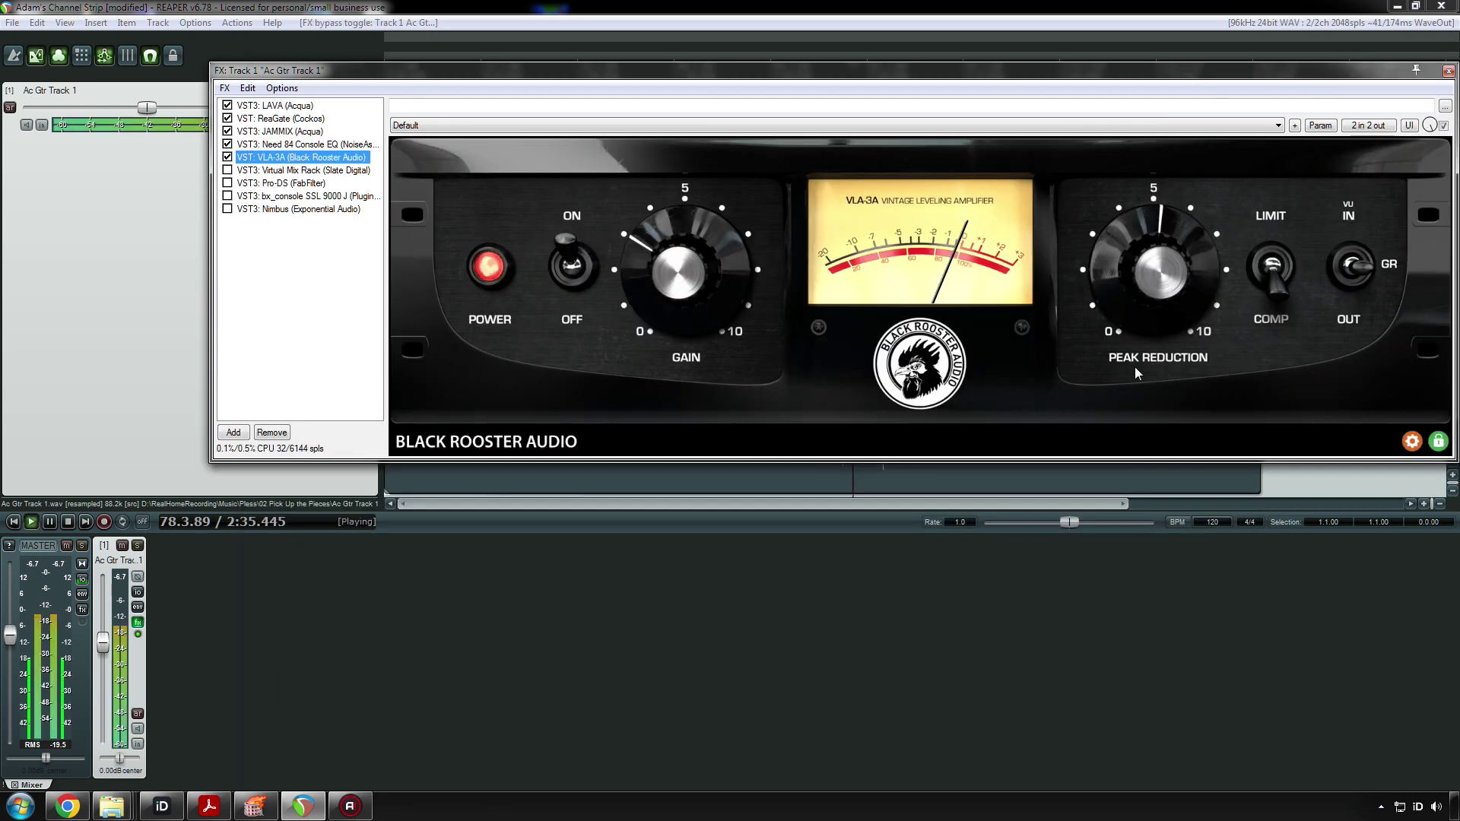
pyautogui.moveTo(1146, 264); pyautogui.dragTo(1153, 251)
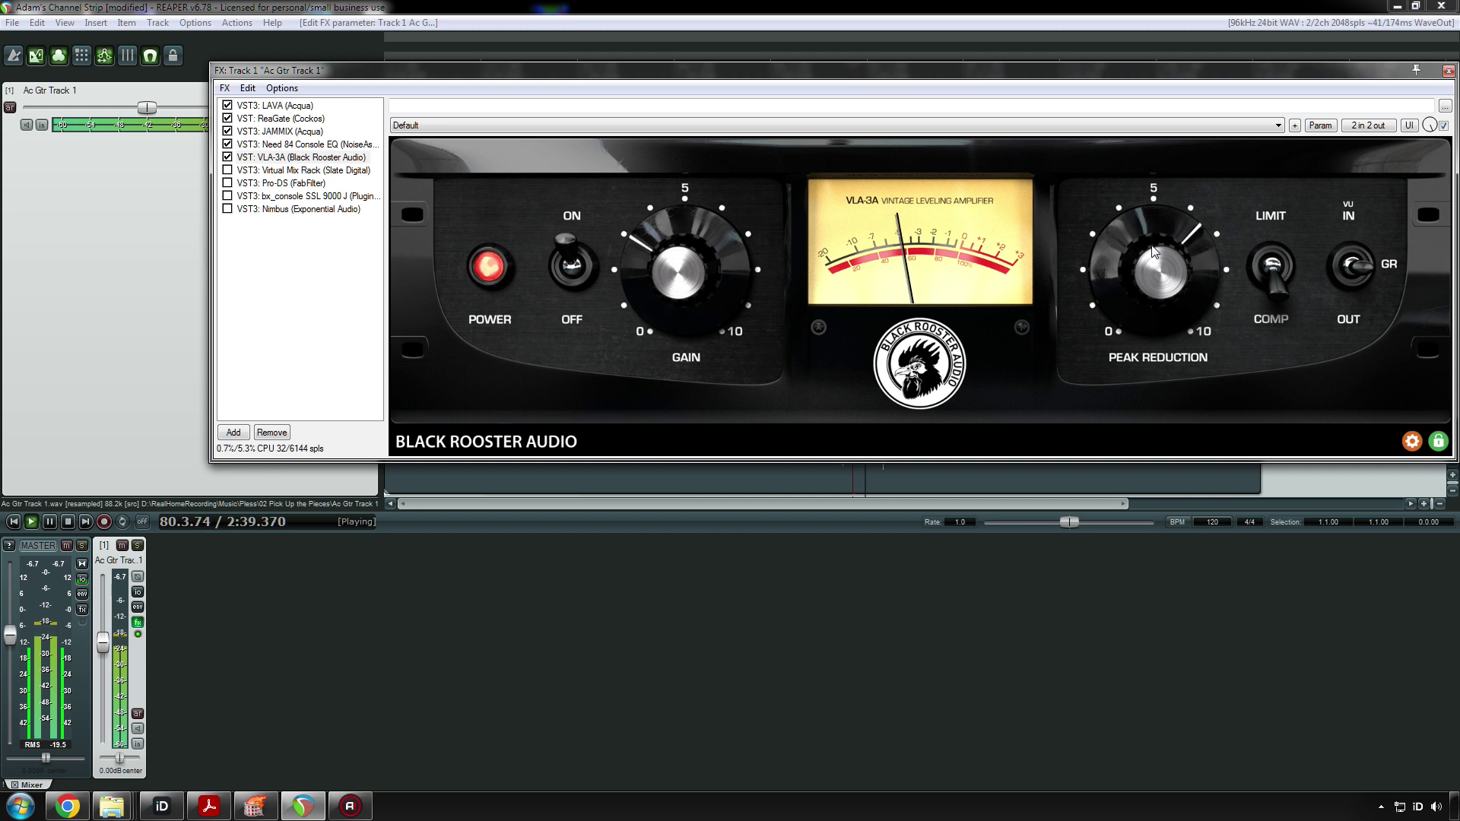
pyautogui.moveTo(1154, 252); pyautogui.dragTo(1149, 261)
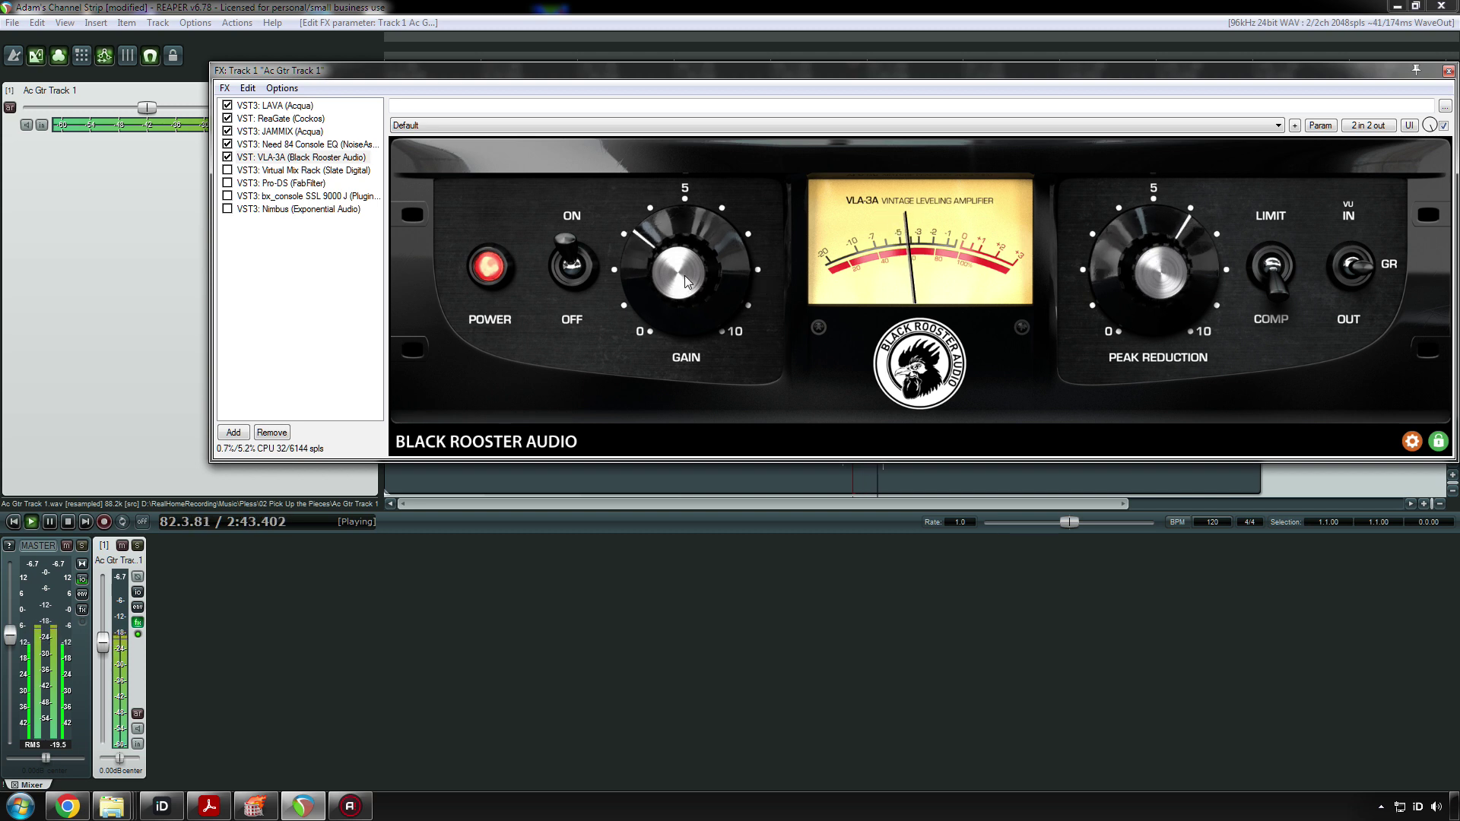
# - Compare the guitar with all track effects bypassed and enabled from about bar 74, leaving the effects enabled
pyautogui.moveTo(684, 73); pyautogui.dragTo(620, 303)
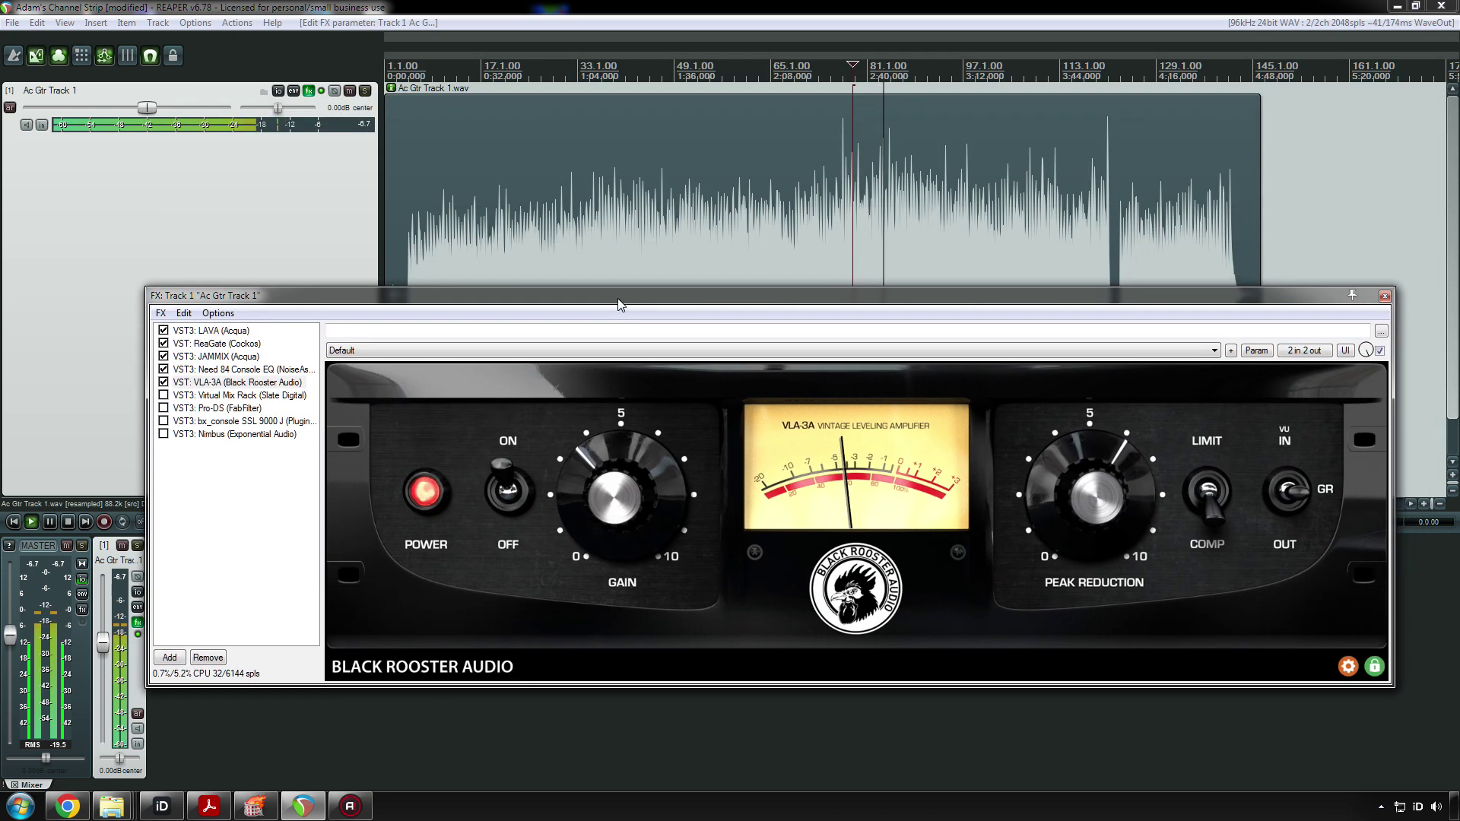
pyautogui.press('space')
pyautogui.press('b')
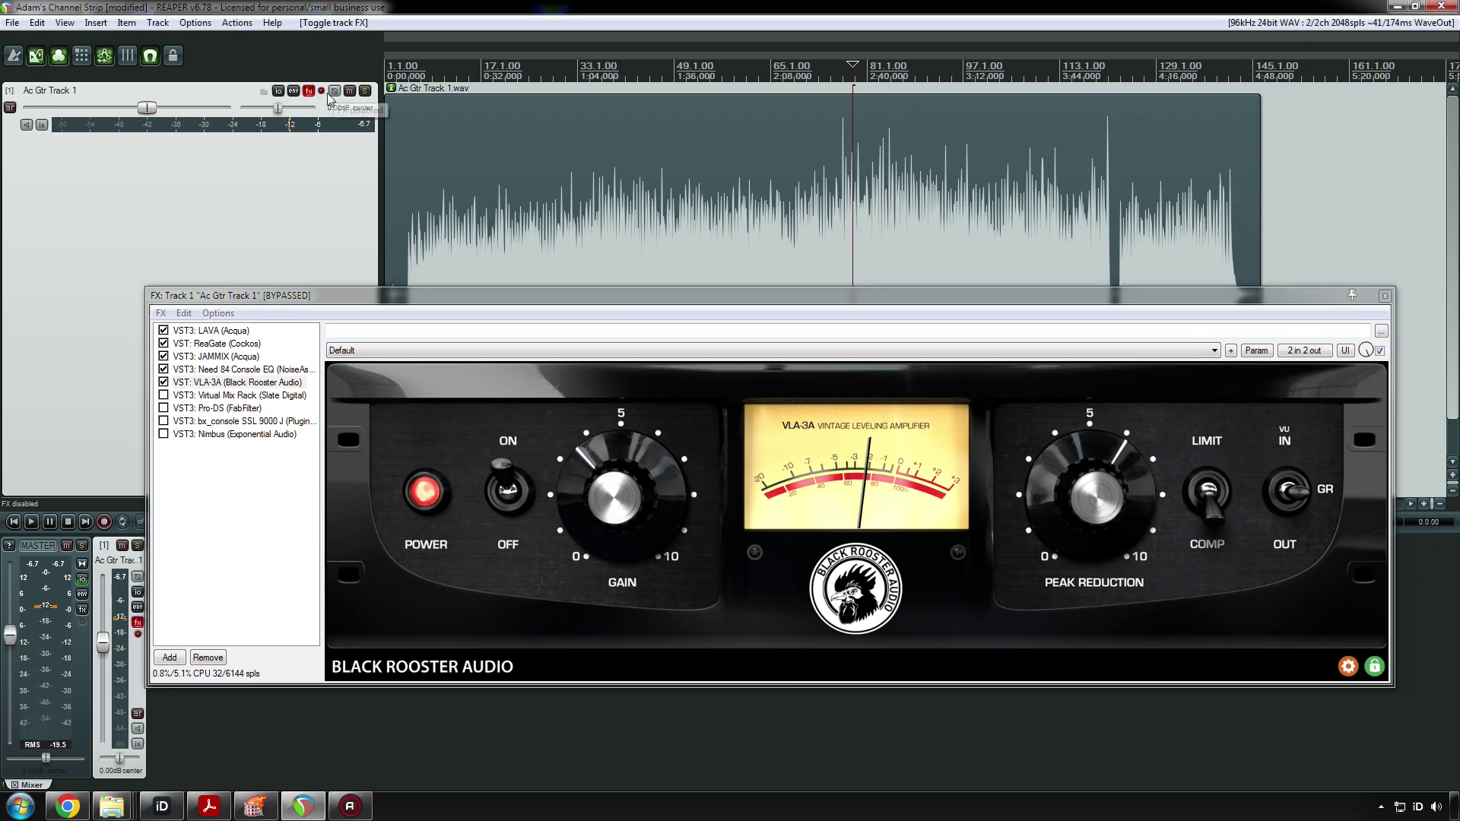
pyautogui.click(827, 237)
pyautogui.press('space')
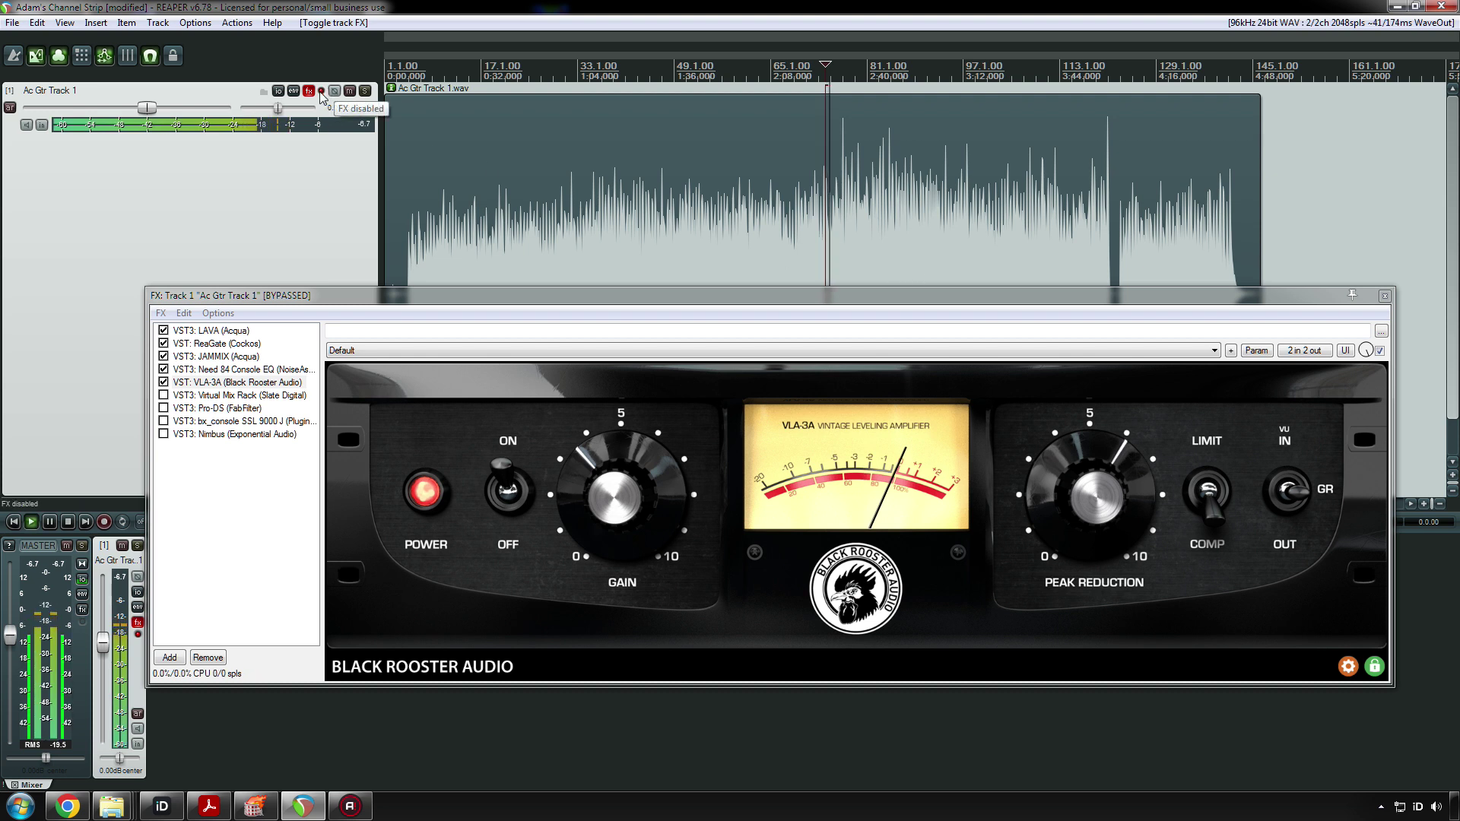
pyautogui.click(321, 91)
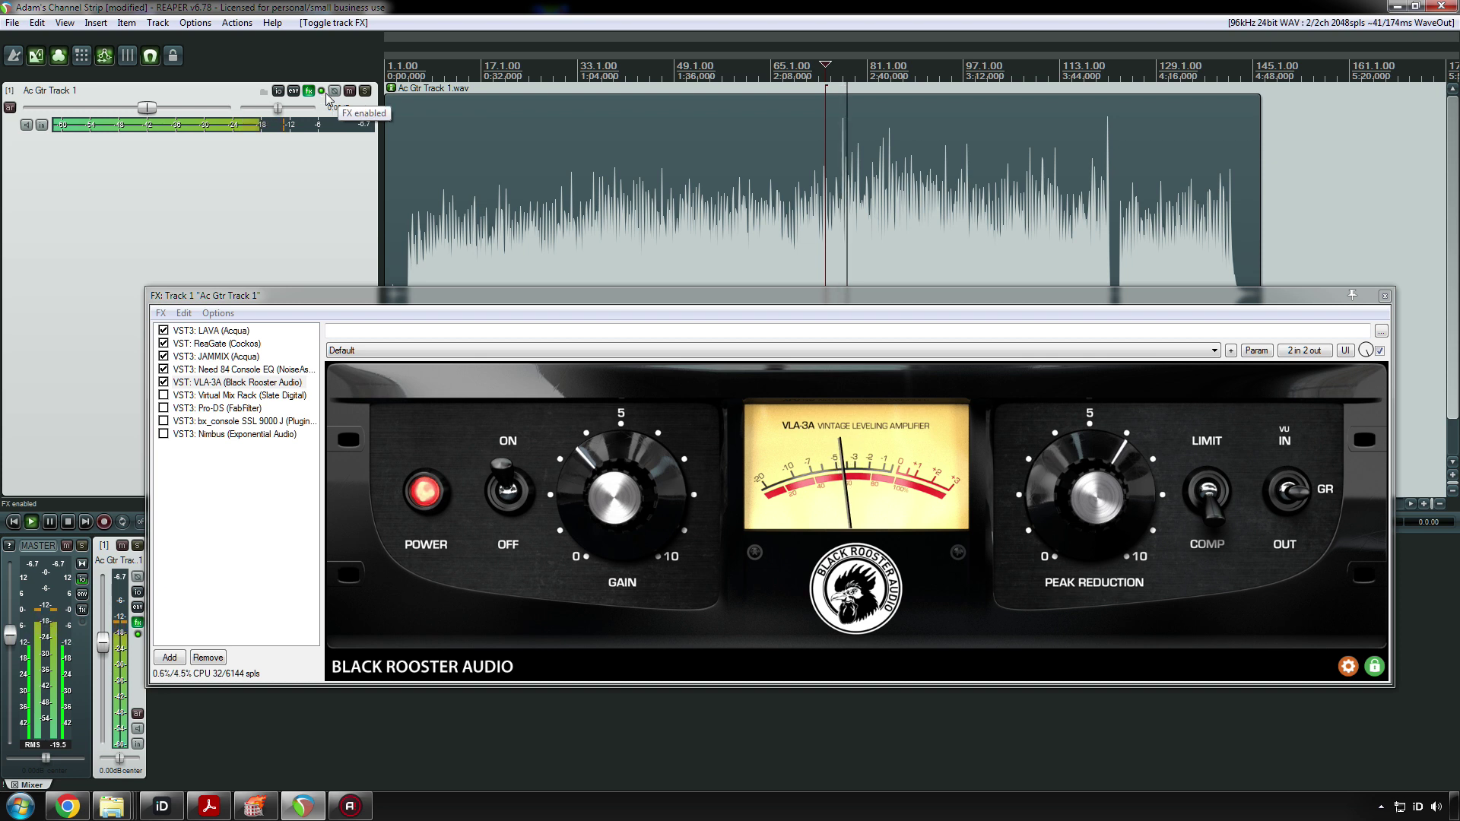
pyautogui.press('space')
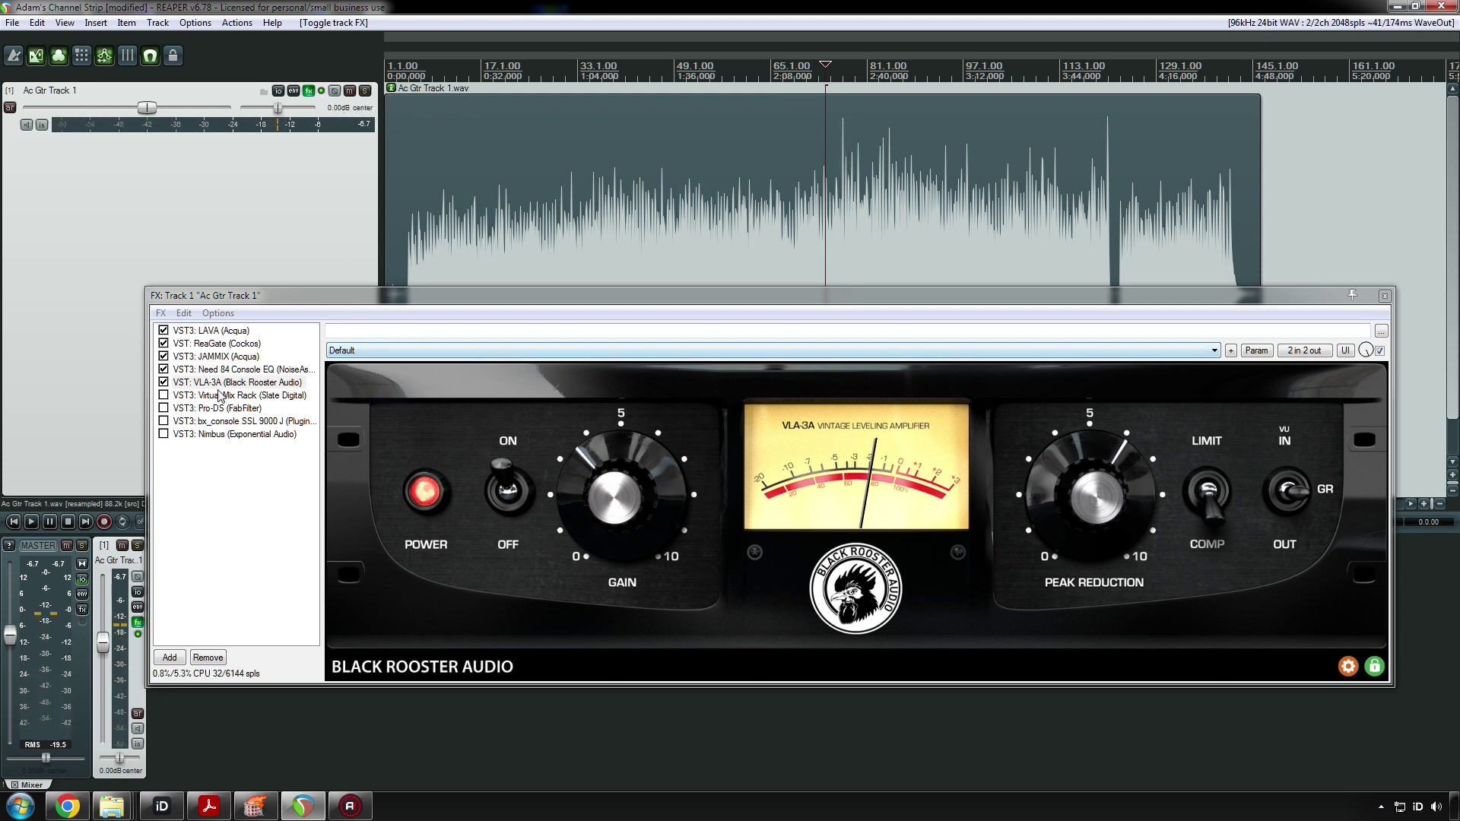
# - Remove the Virtual Mix Rack plugin from the guitar track's effects chain
pyautogui.click(220, 396)
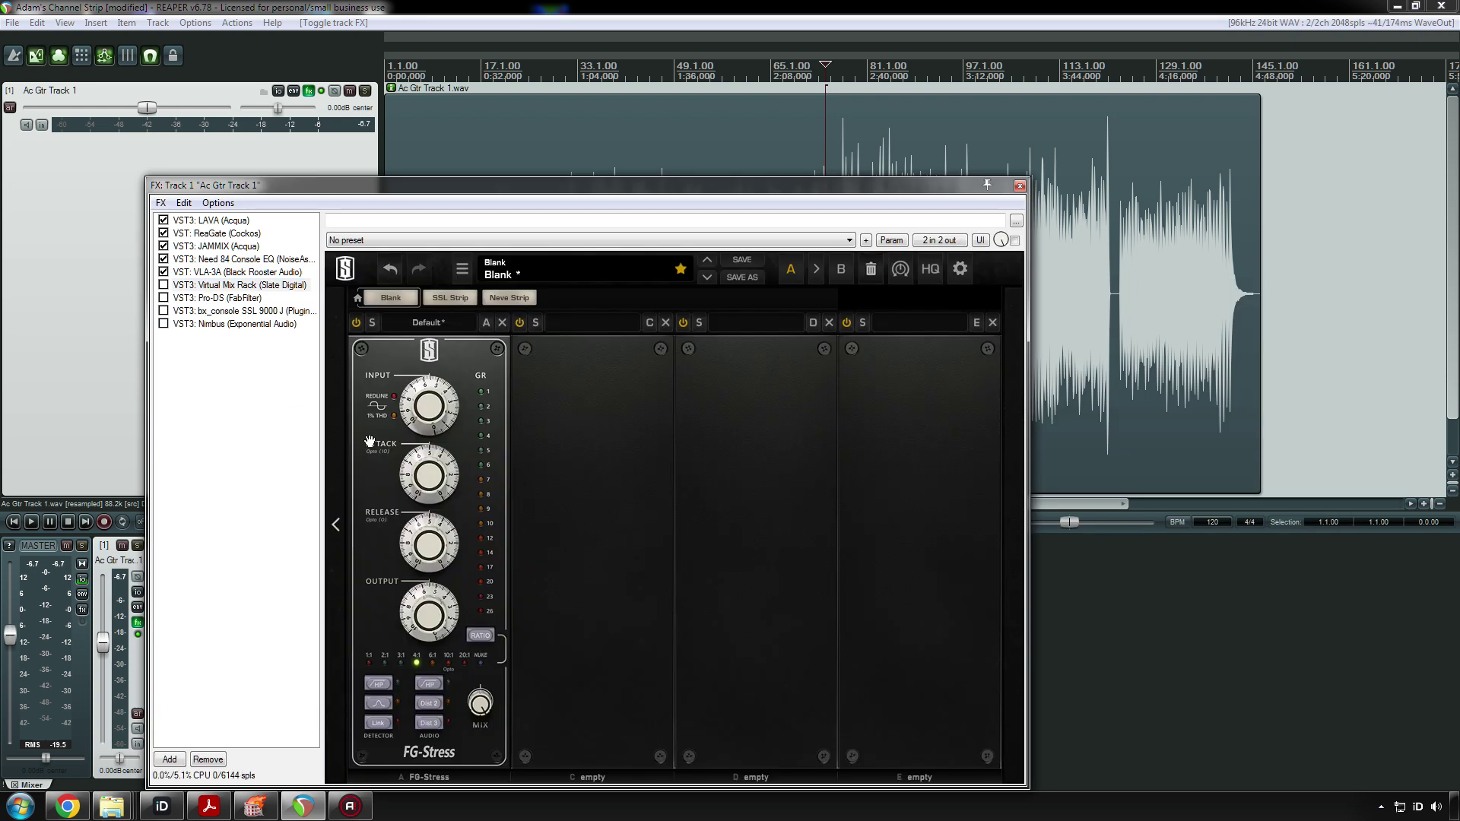
pyautogui.click(288, 290)
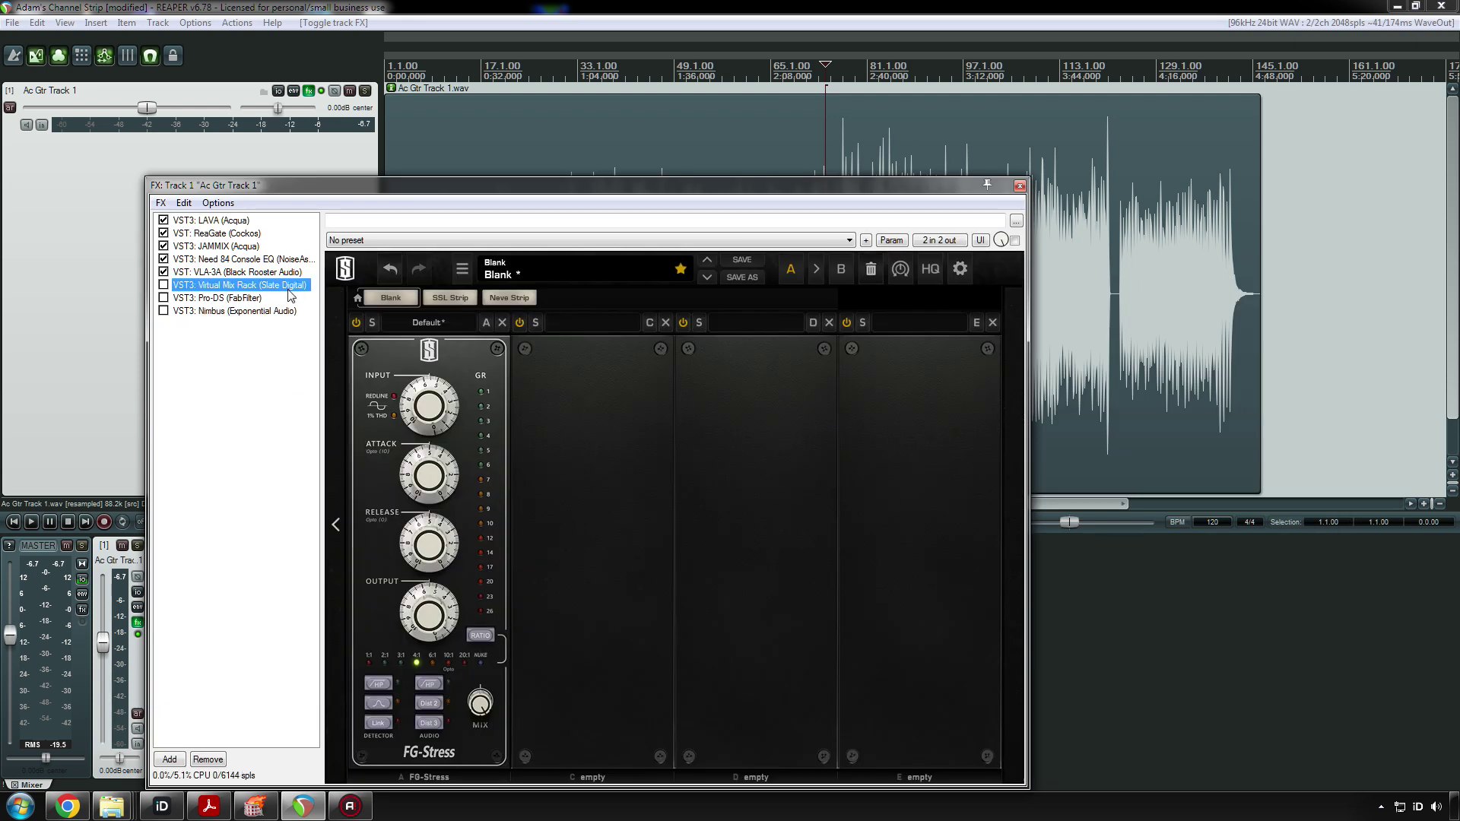
pyautogui.press('Delete')
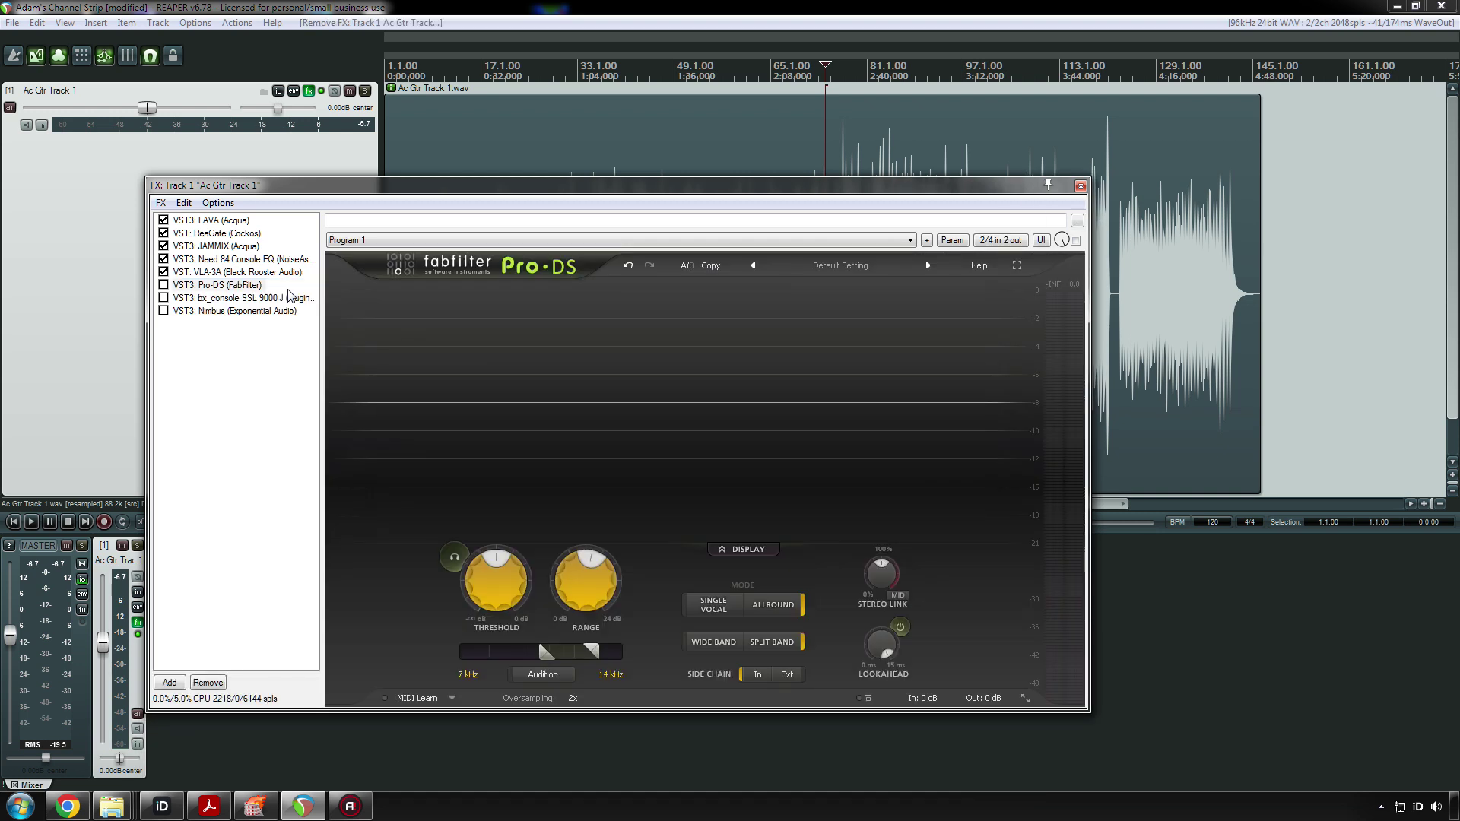
# - Open the bx_console SSL 9000 J and reposition its window with the edit cursor at about bar 74
pyautogui.click(195, 298)
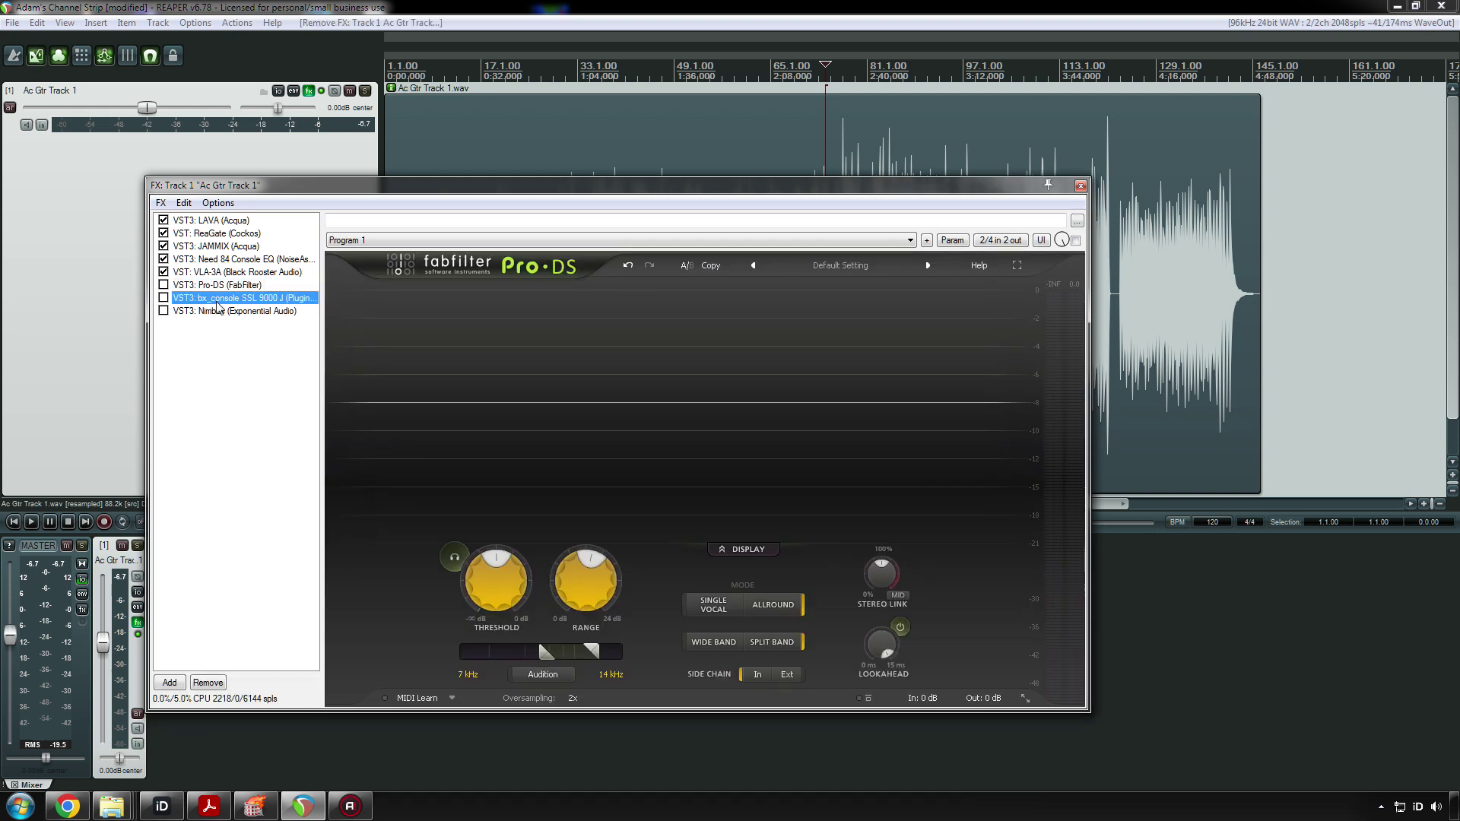
pyautogui.moveTo(498, 118); pyautogui.dragTo(805, 385)
pyautogui.click(828, 232)
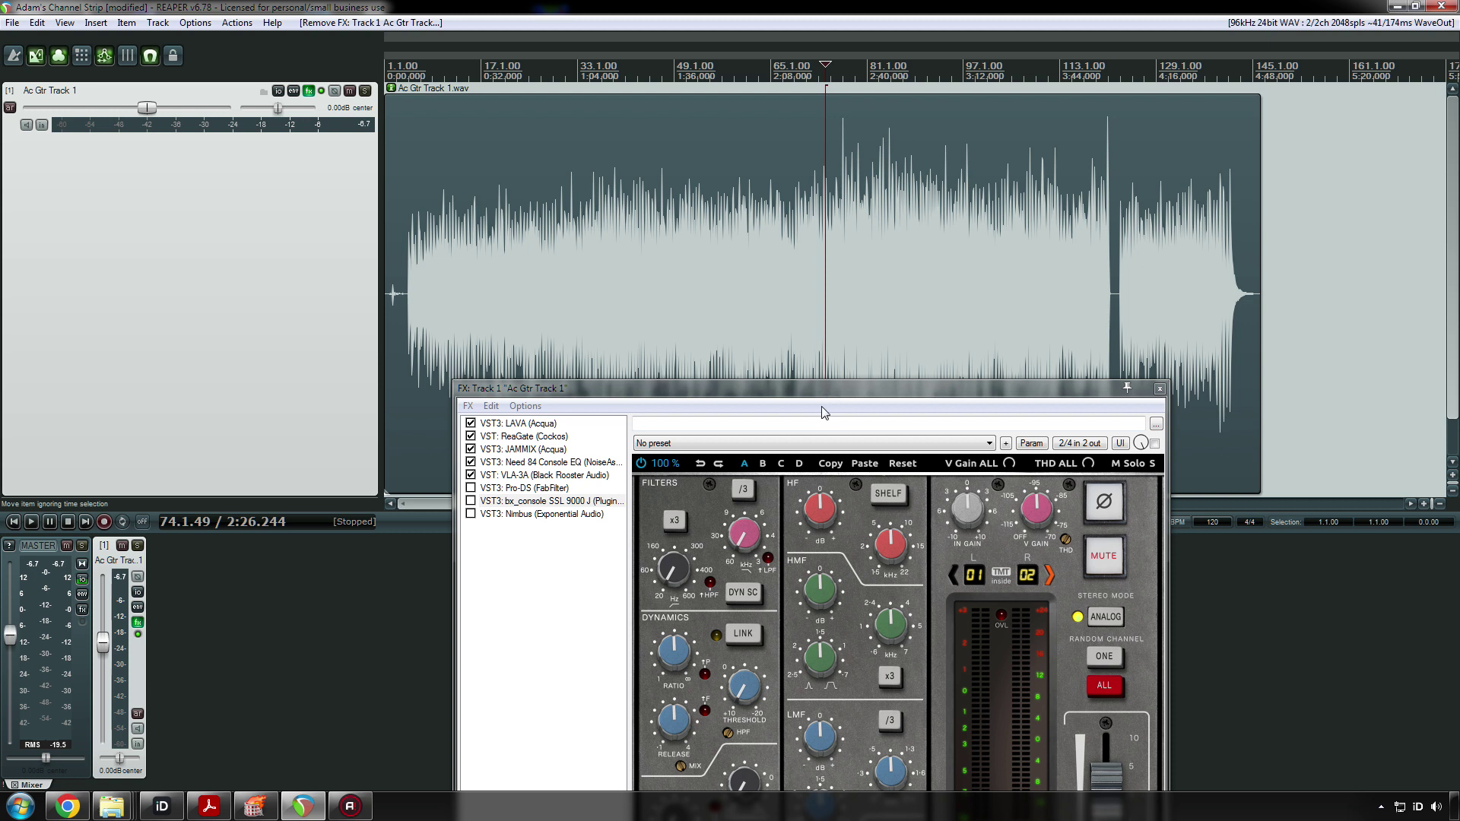
pyautogui.press('space')
pyautogui.moveTo(812, 393); pyautogui.dragTo(549, 156)
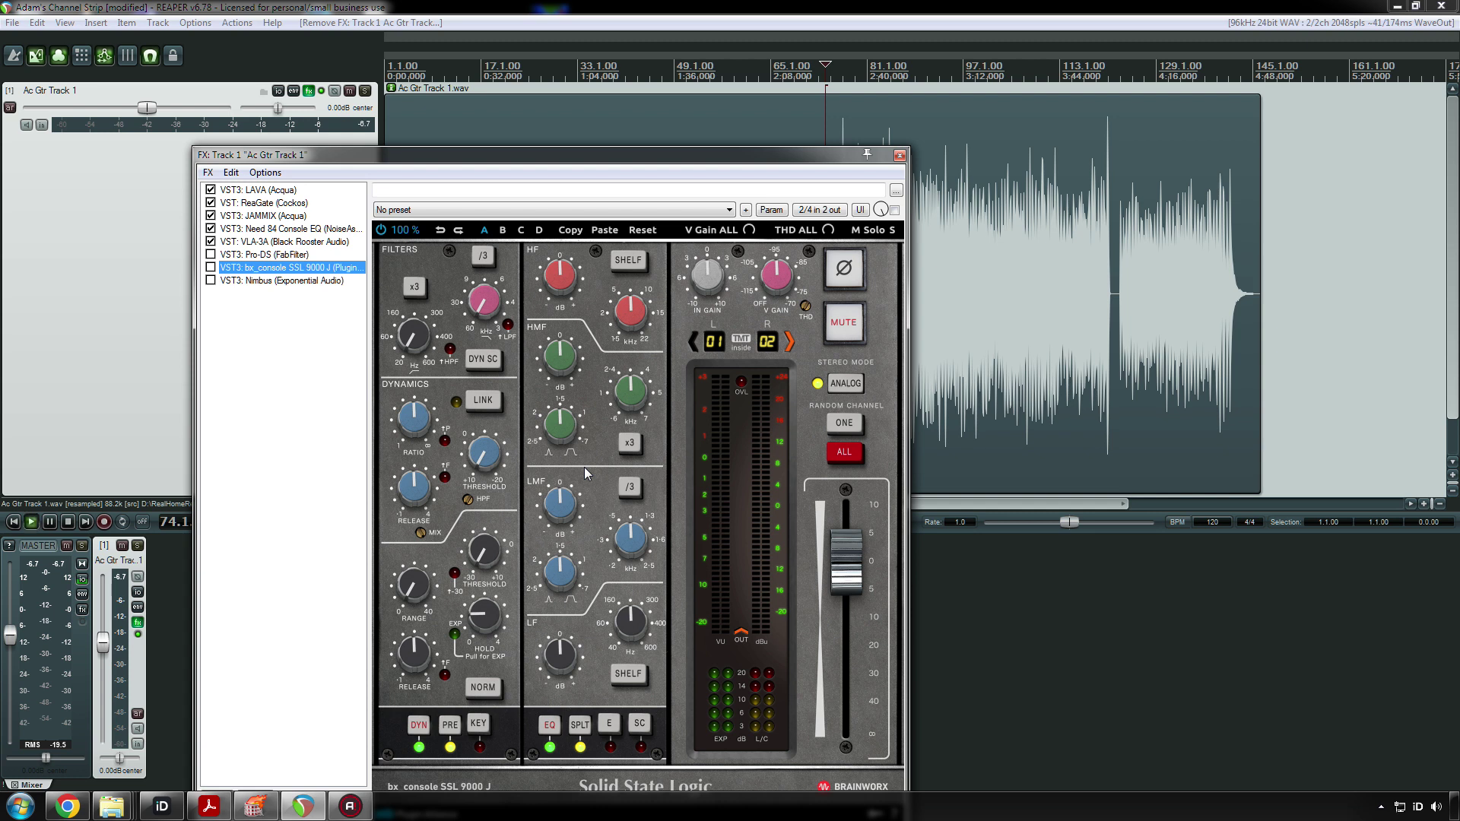
# - Lower the SSL console's LMF frequency during playback, adjust the band's Q and boost its gain
pyautogui.press('space')
pyautogui.moveTo(634, 543); pyautogui.dragTo(630, 556)
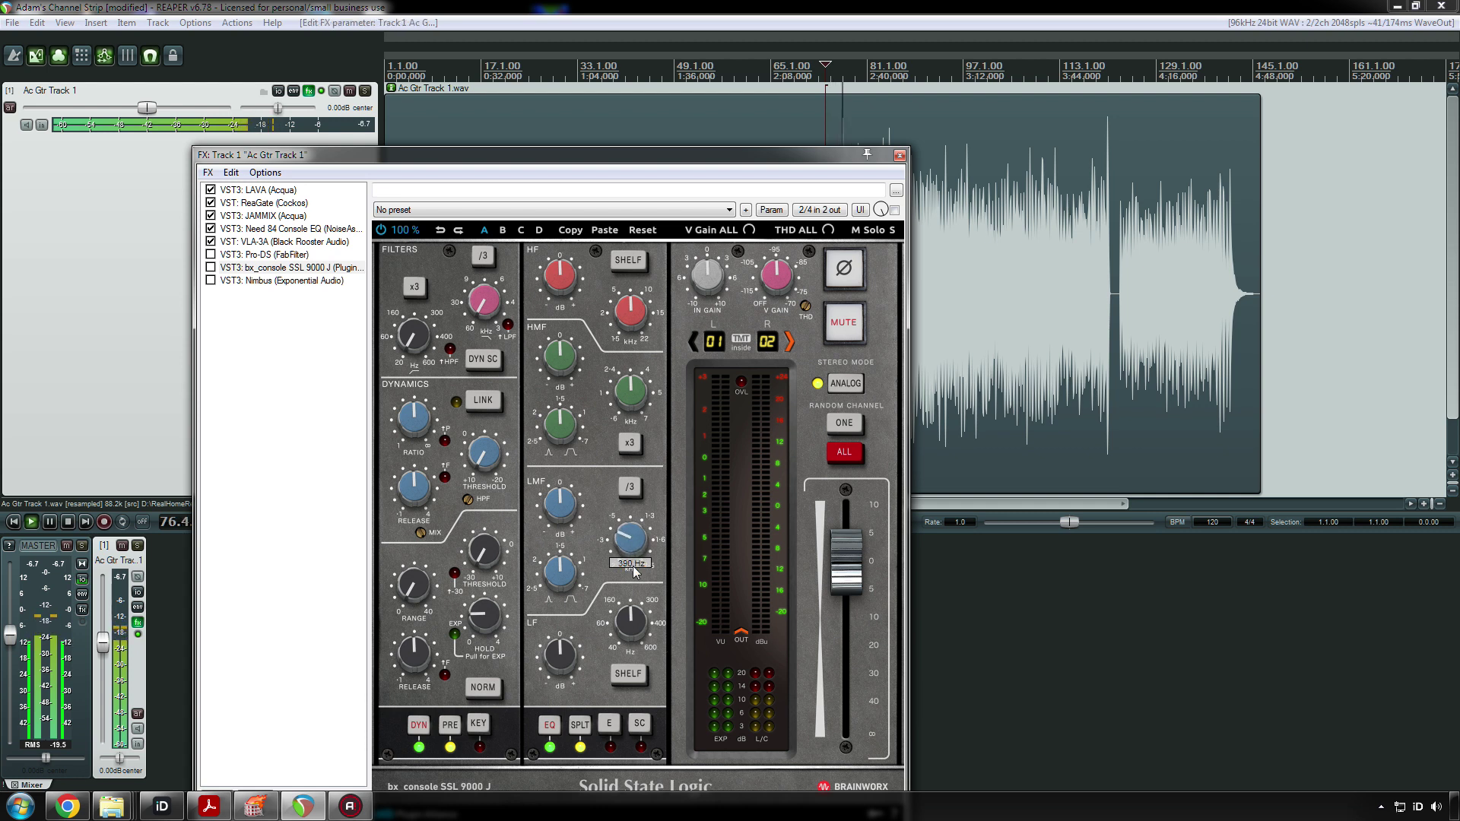
pyautogui.moveTo(554, 577)
pyautogui.moveTo(559, 523)
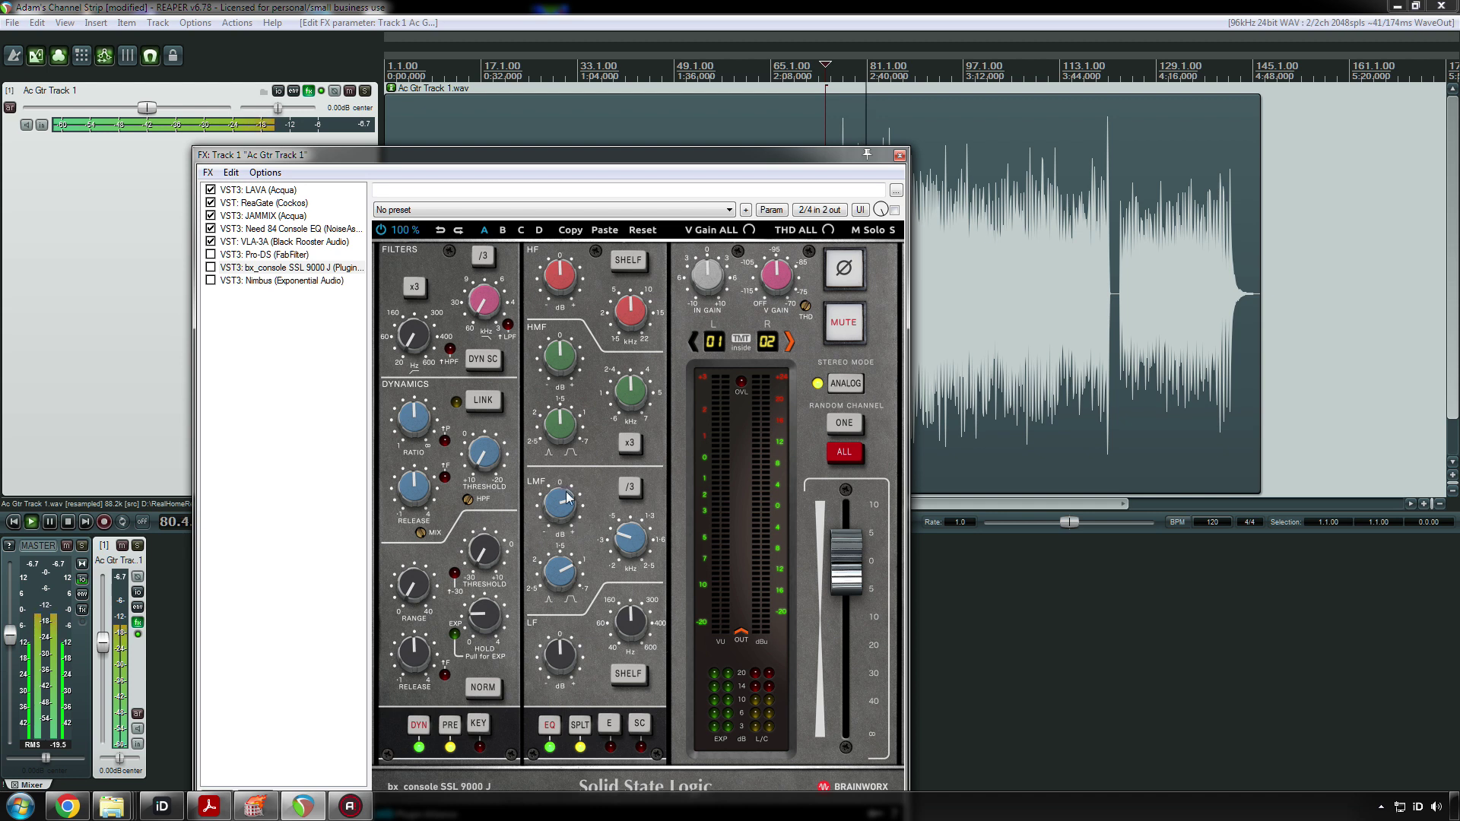
# - Enable the bx_console SSL 9000 J and bring its LMF gain down to a slight cut
pyautogui.click(211, 268)
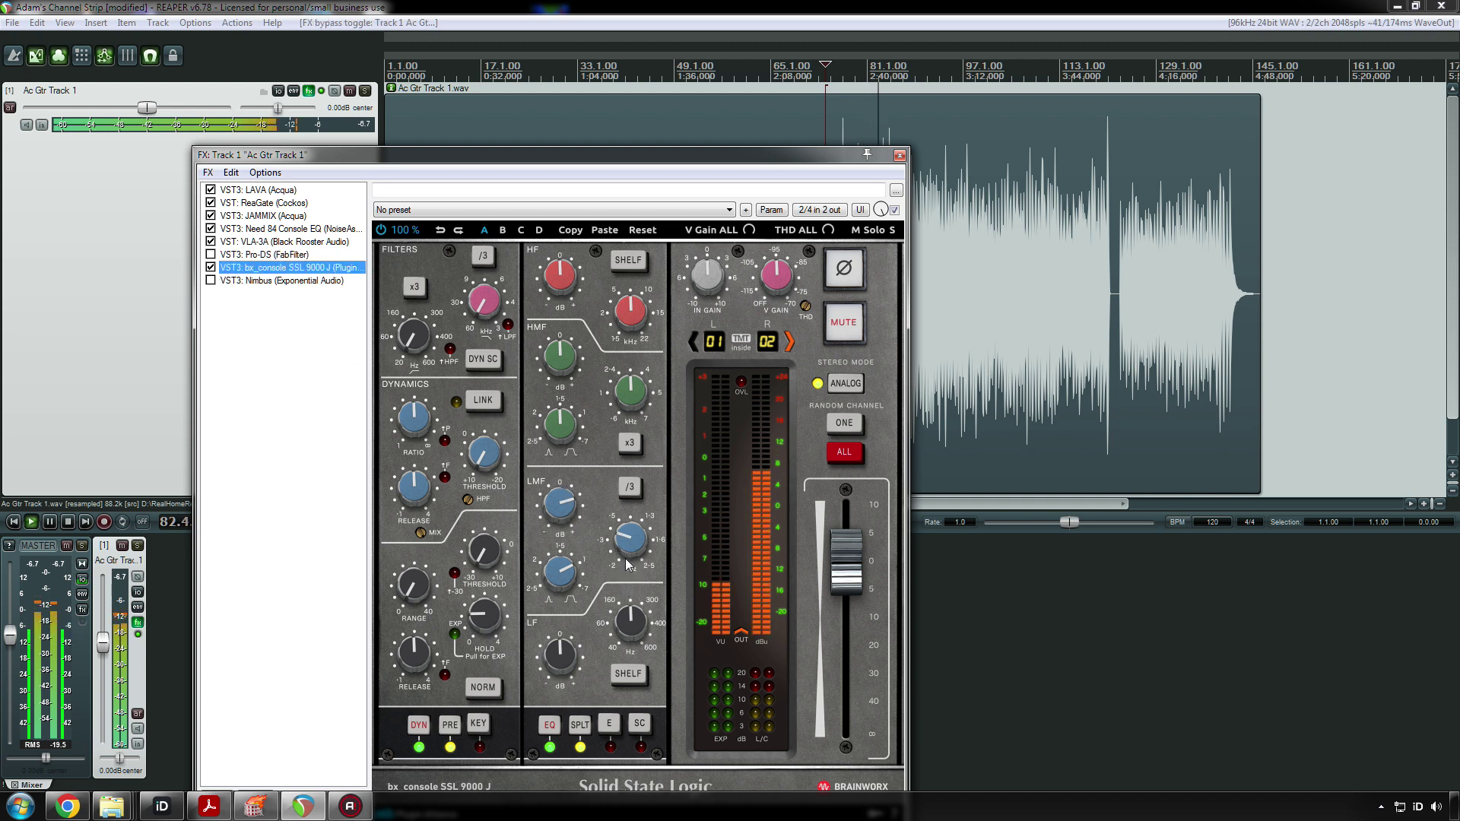
pyautogui.click(558, 504)
pyautogui.moveTo(559, 504); pyautogui.dragTo(562, 552)
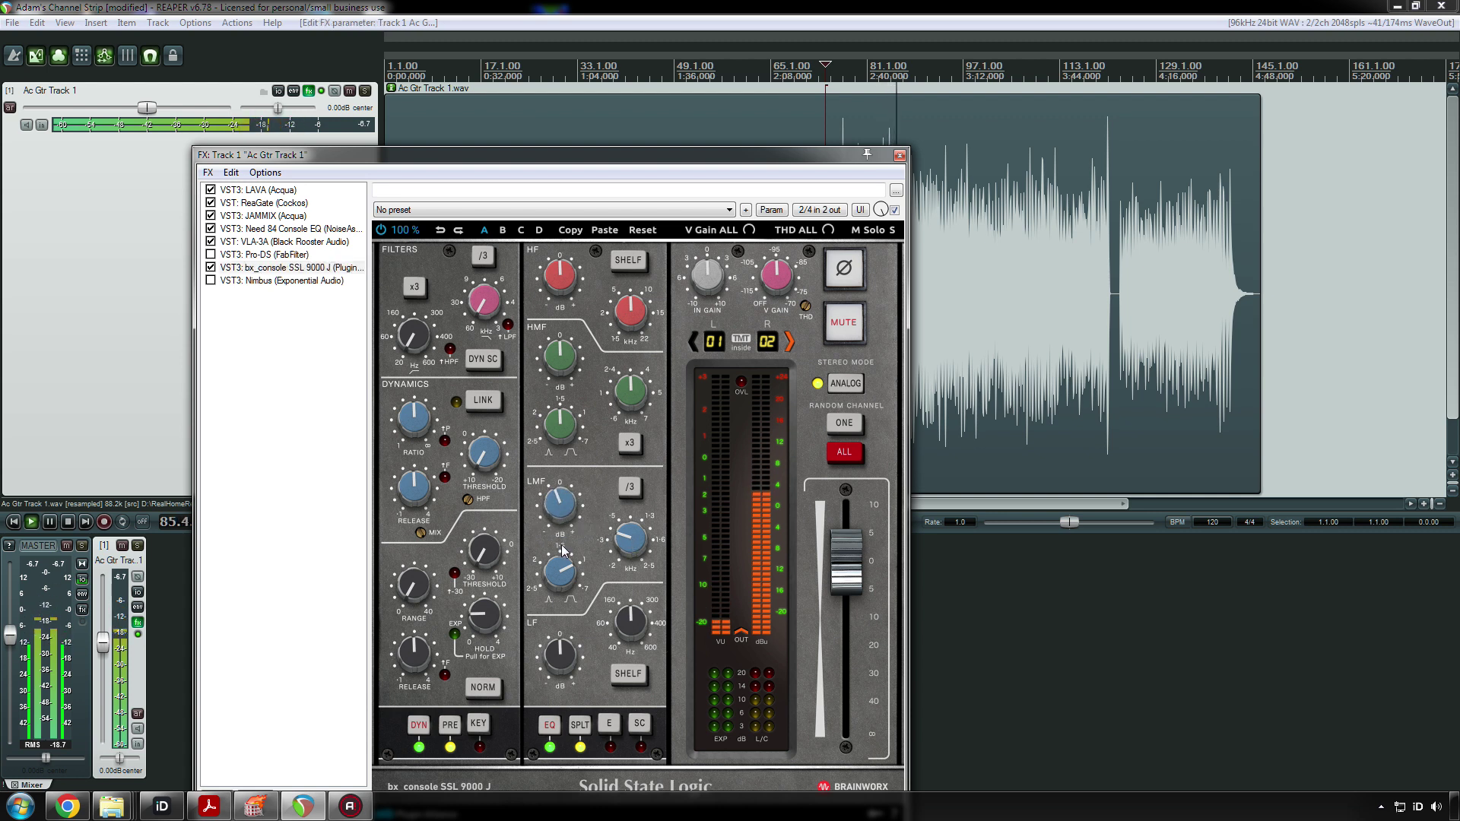
# - Compare the guitar with the bx_console SSL 9000 J bypassed and enabled, leaving the plugin enabled
pyautogui.click(210, 269)
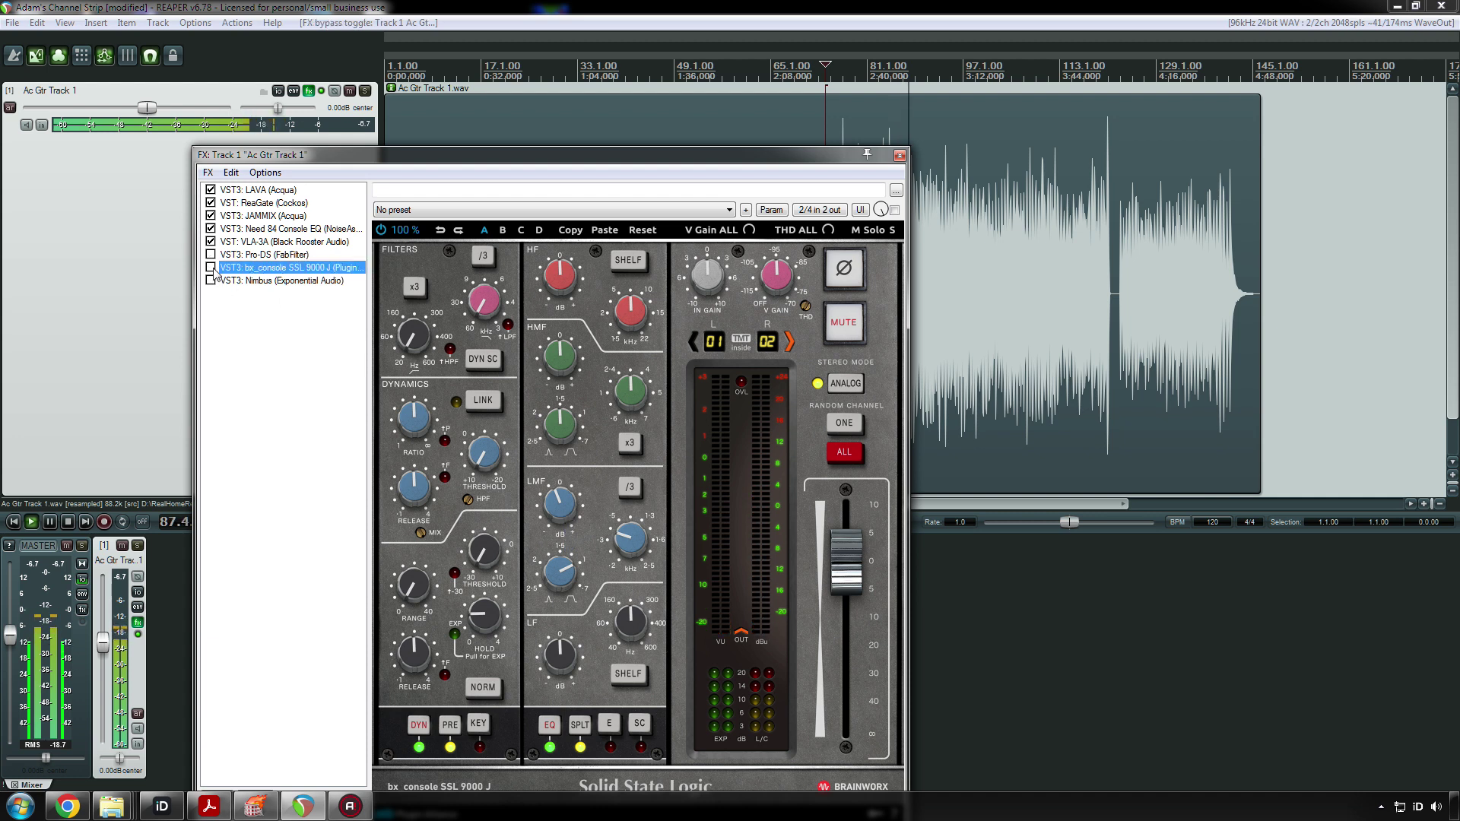
pyautogui.click(211, 267)
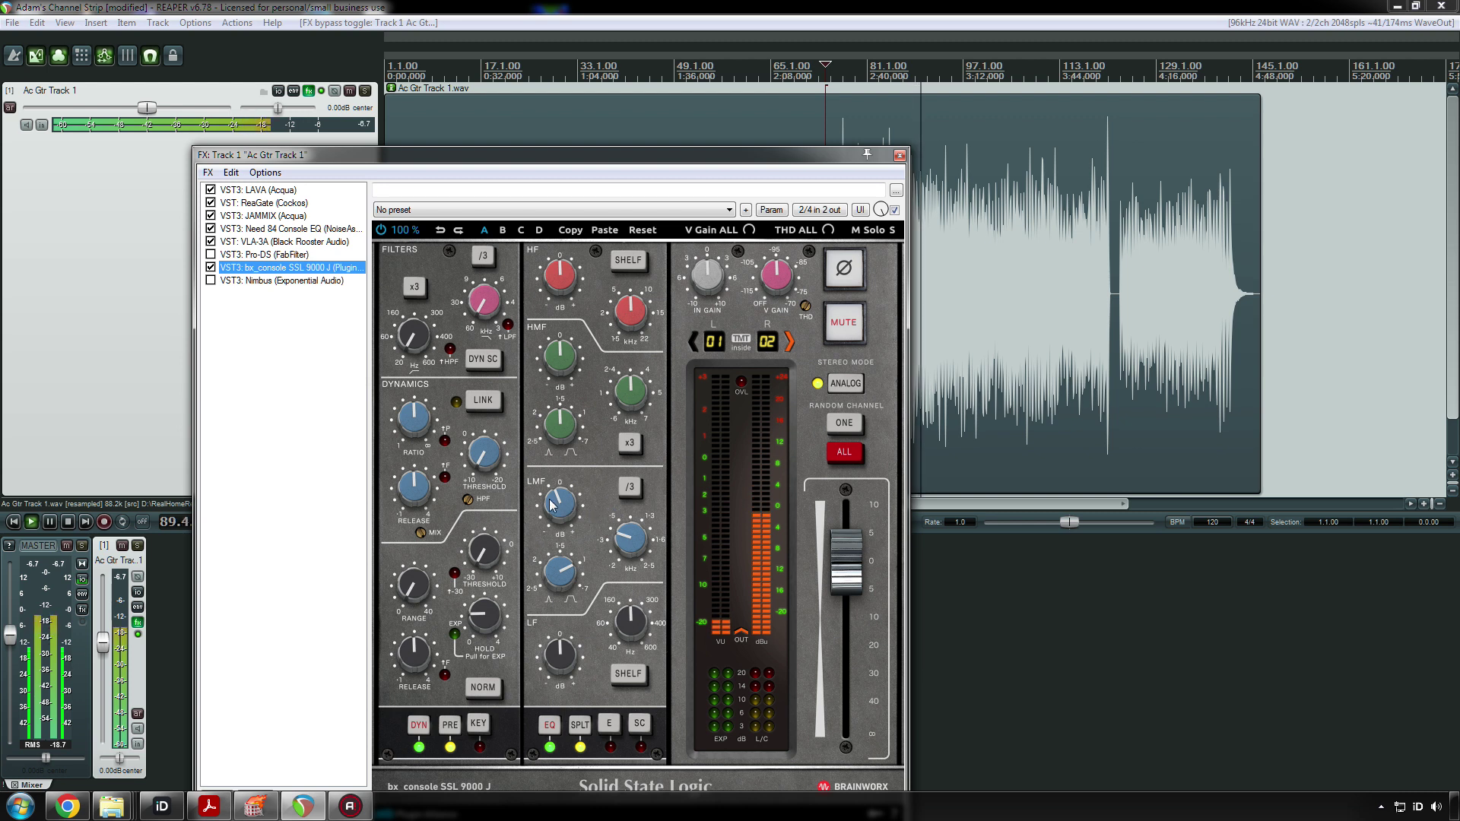
pyautogui.click(557, 530)
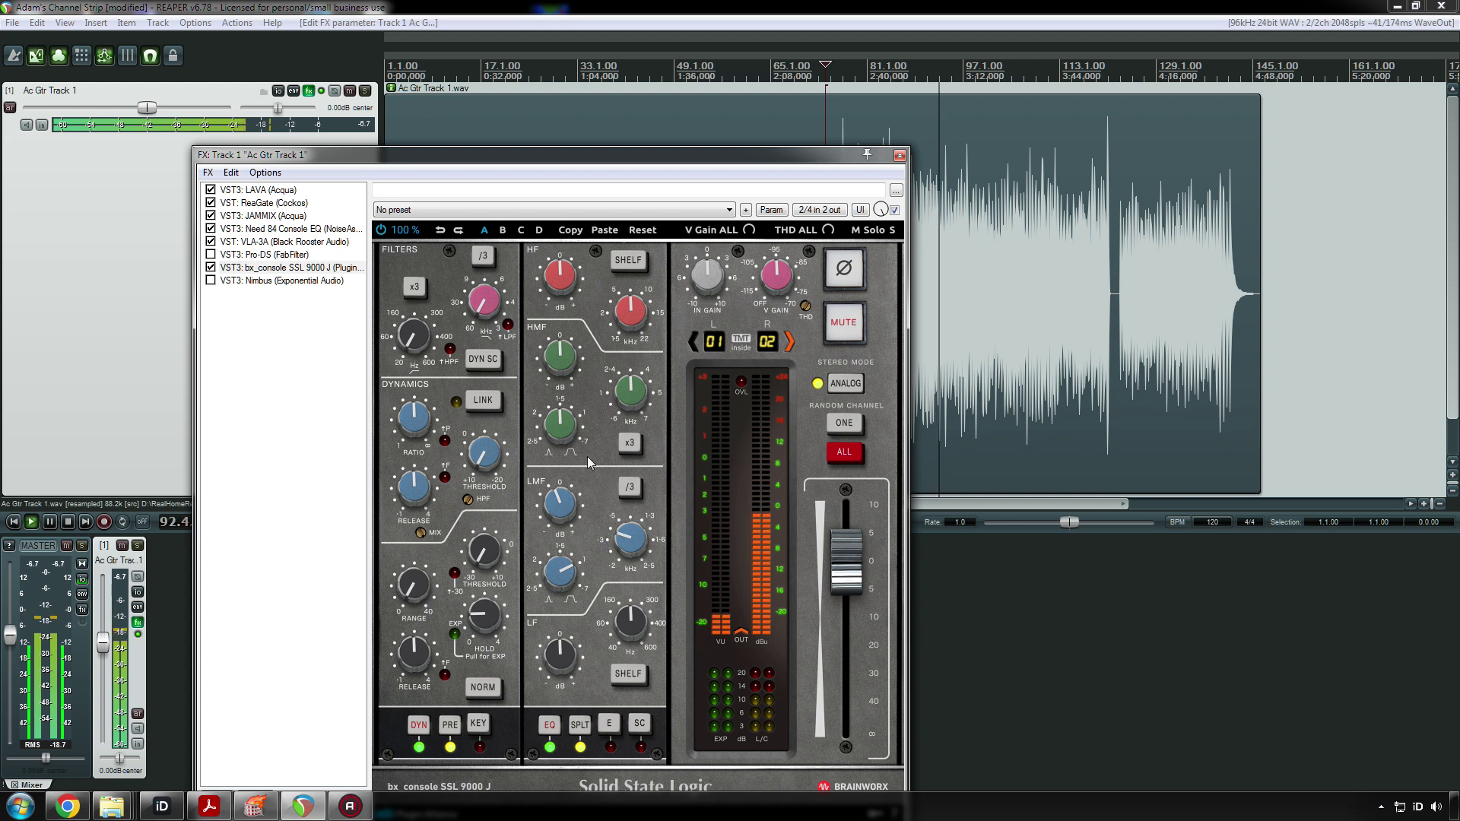
# - Switch the SSL console's HF band to bell, raise its frequency towards 22 kHz and boost its gain to about 10.2 dB
pyautogui.moveTo(539, 156); pyautogui.dragTo(641, 98)
pyautogui.click(732, 210)
pyautogui.moveTo(732, 251); pyautogui.dragTo(747, 155)
pyautogui.moveTo(678, 218); pyautogui.dragTo(675, 287)
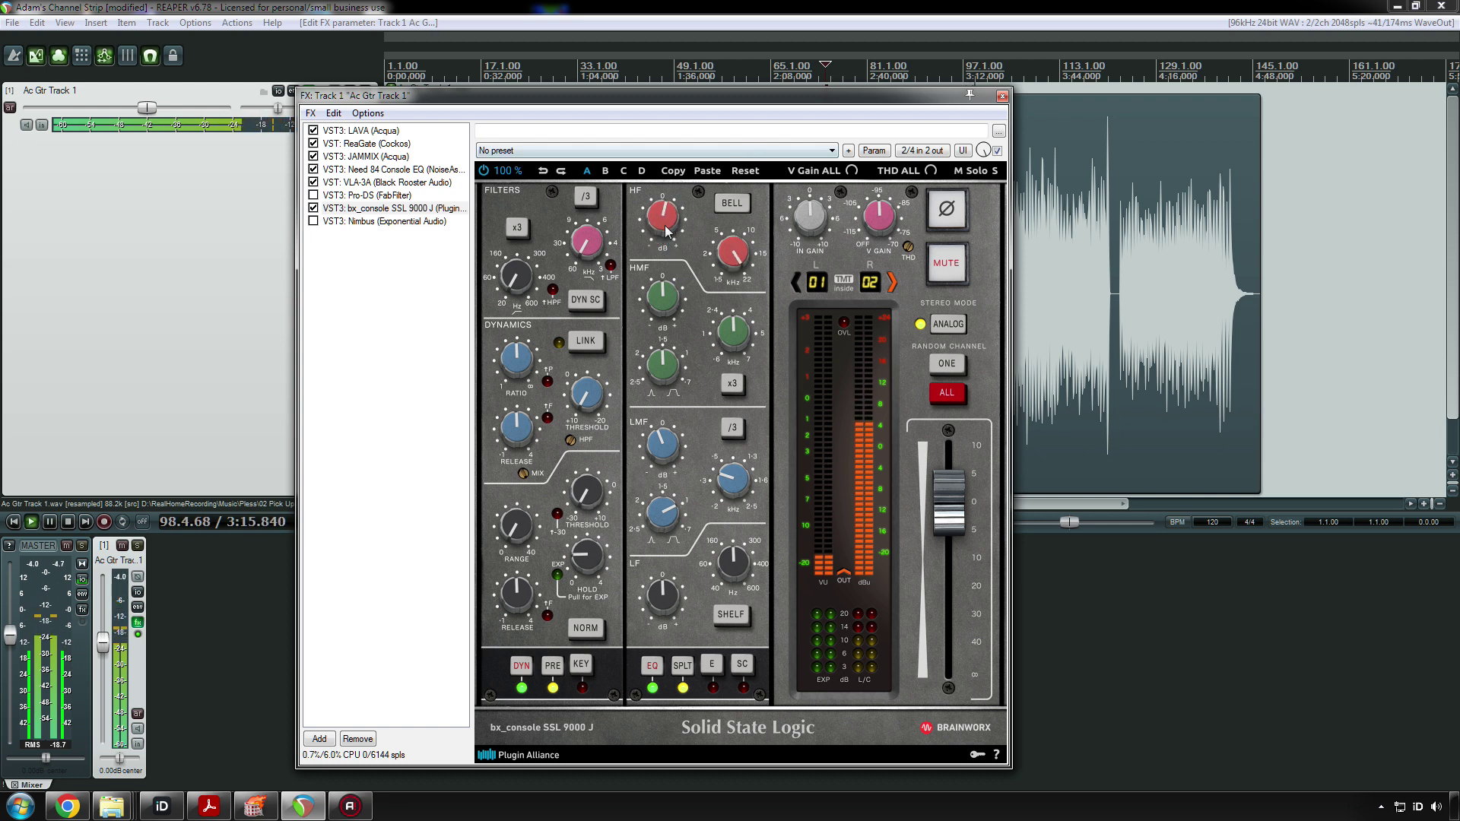
pyautogui.moveTo(672, 198); pyautogui.dragTo(682, 175)
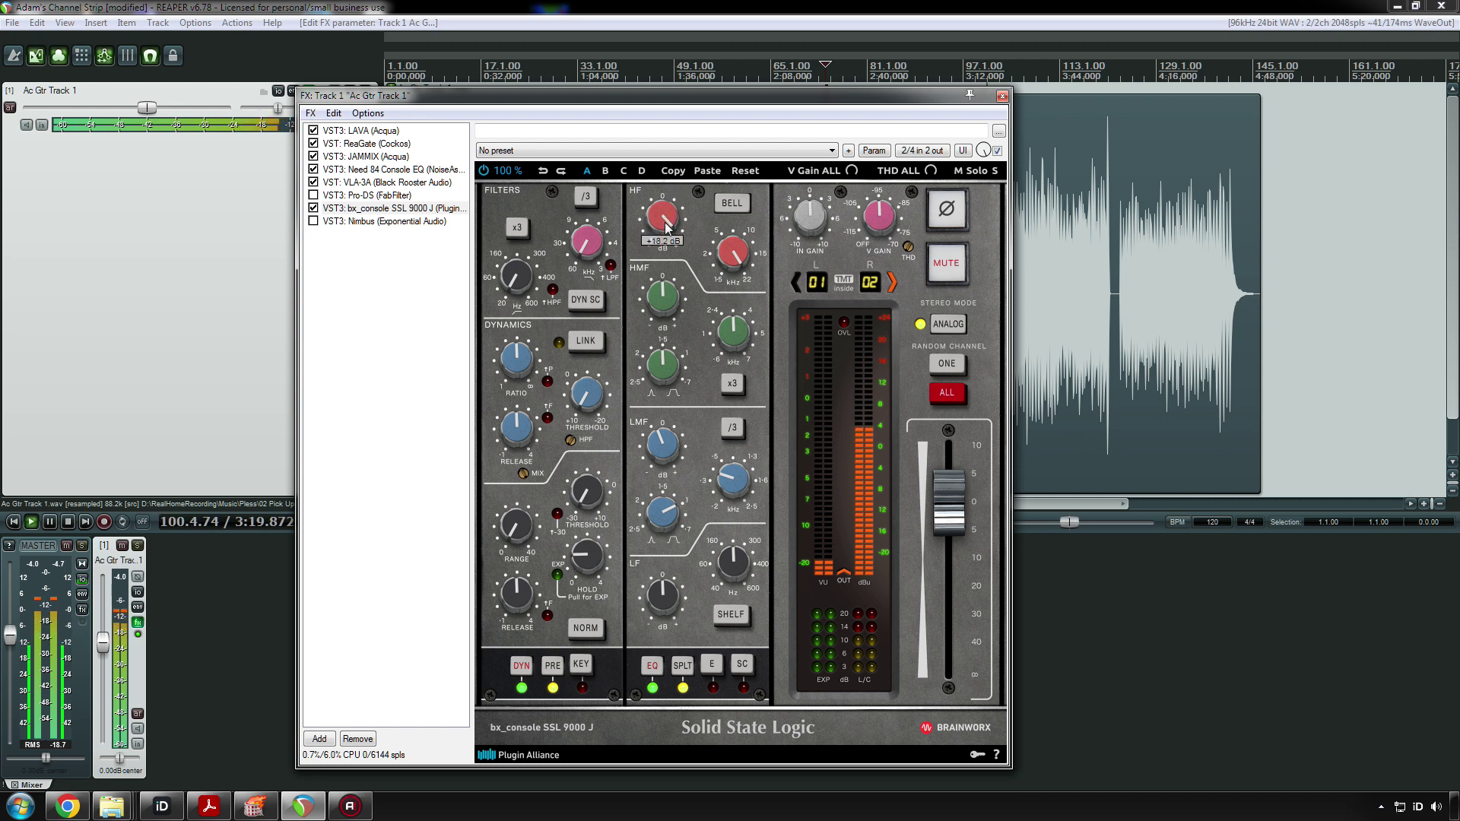
# - Try lowering the SSL console's low-pass filter during playback, return it to off and stop playback
pyautogui.moveTo(666, 278); pyautogui.dragTo(674, 249)
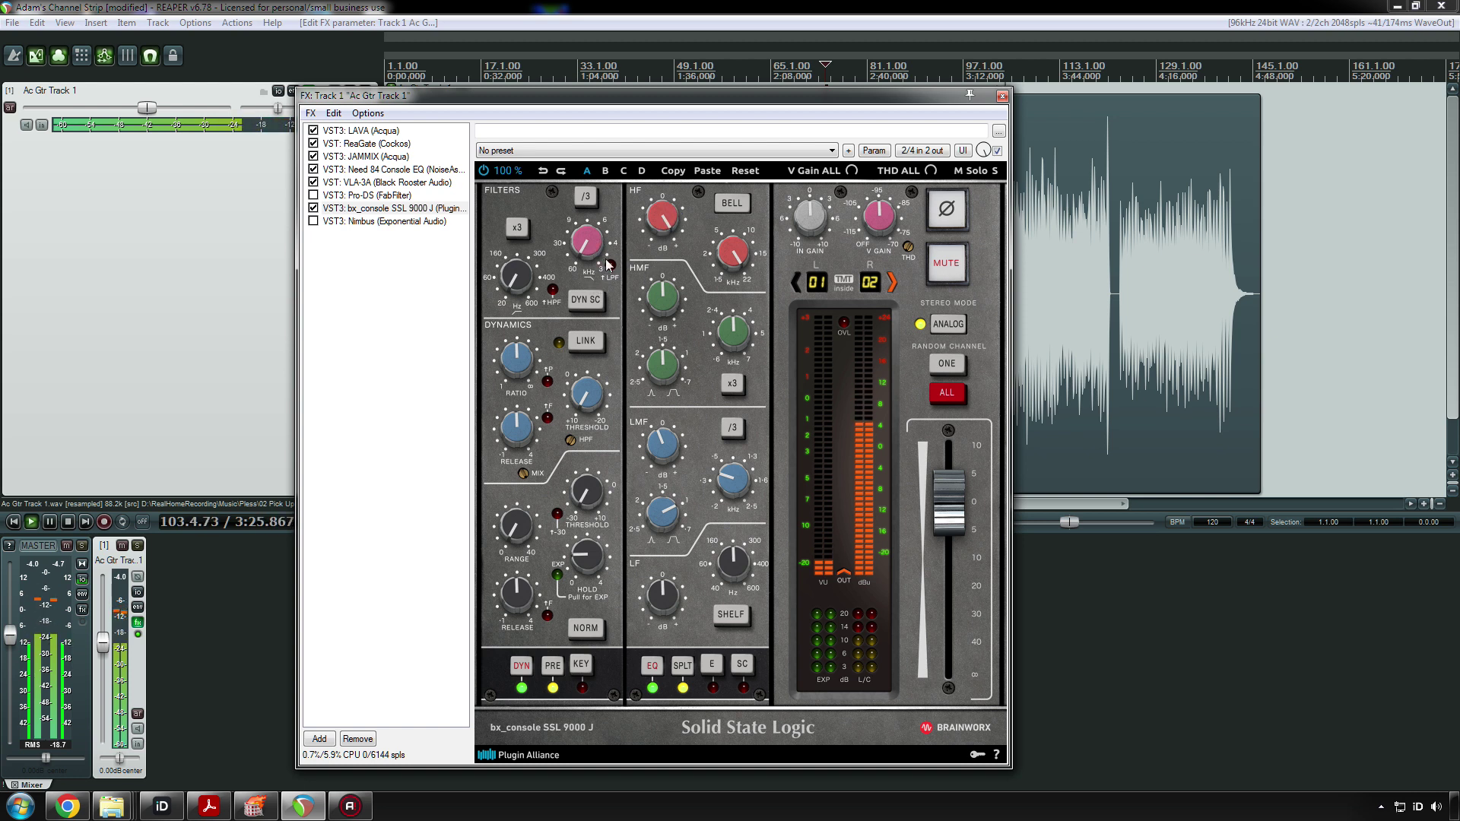
pyautogui.click(591, 244)
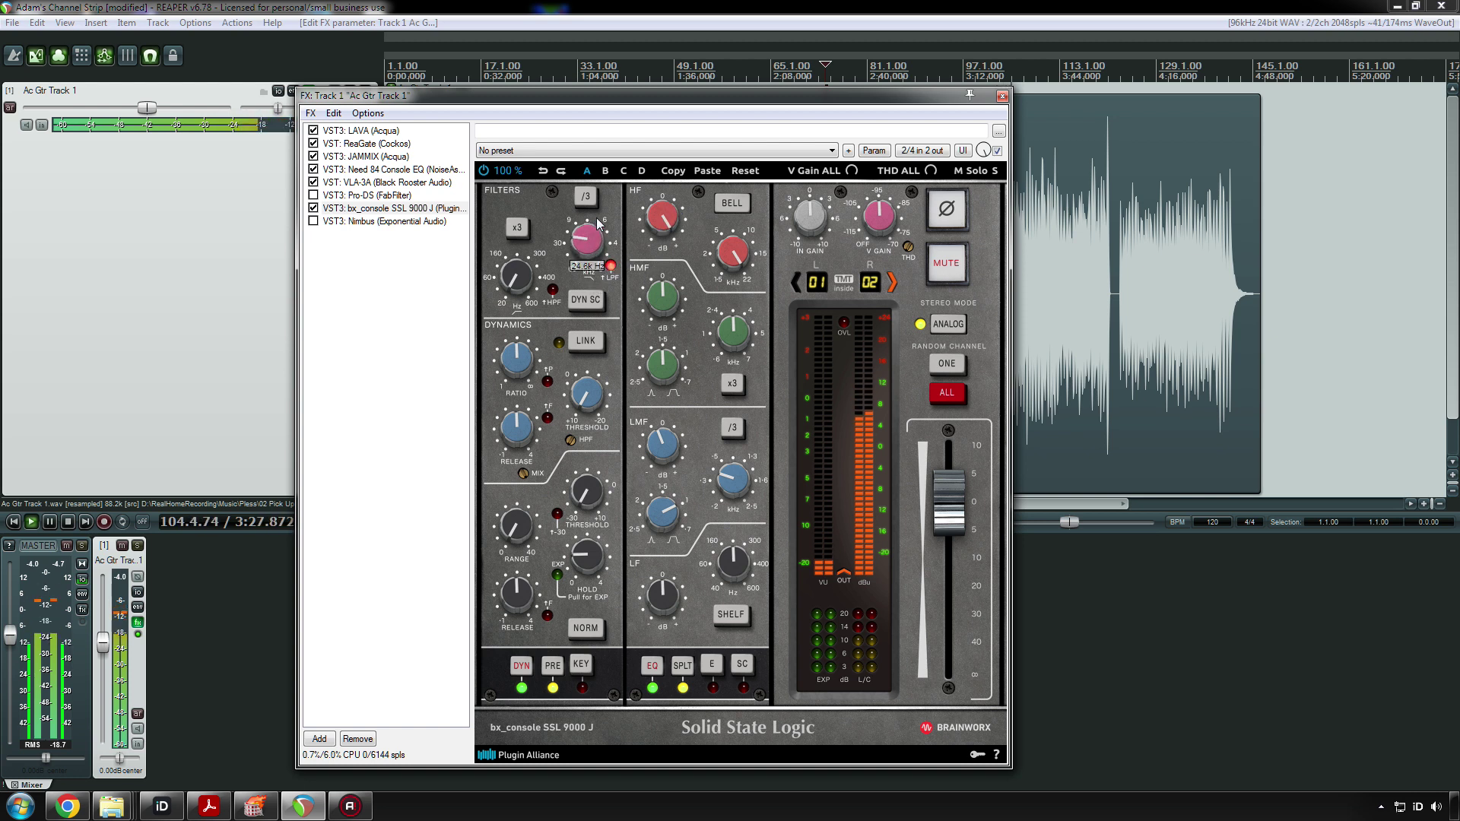
pyautogui.moveTo(605, 206); pyautogui.dragTo(593, 245)
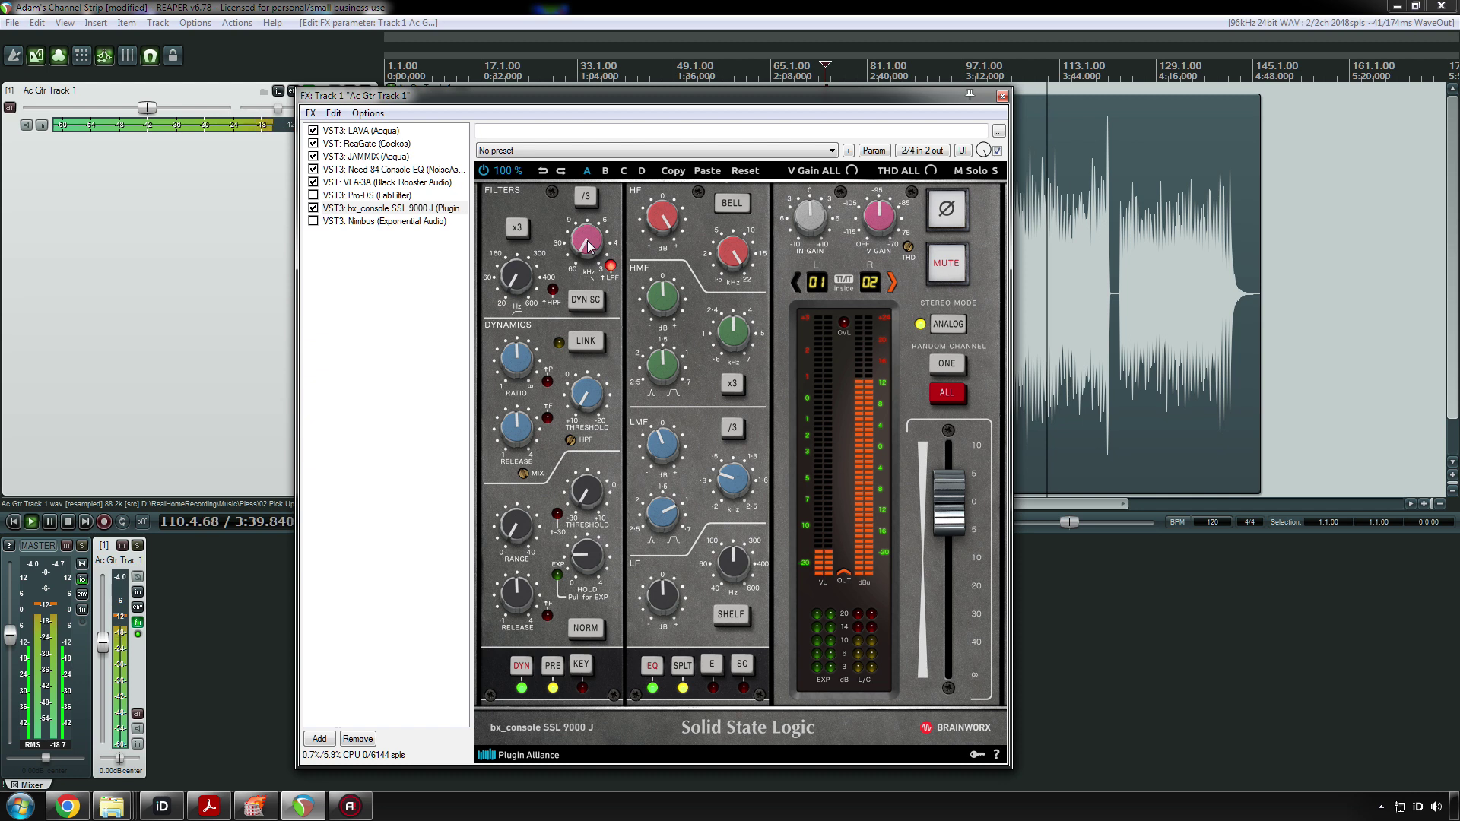
pyautogui.press('space')
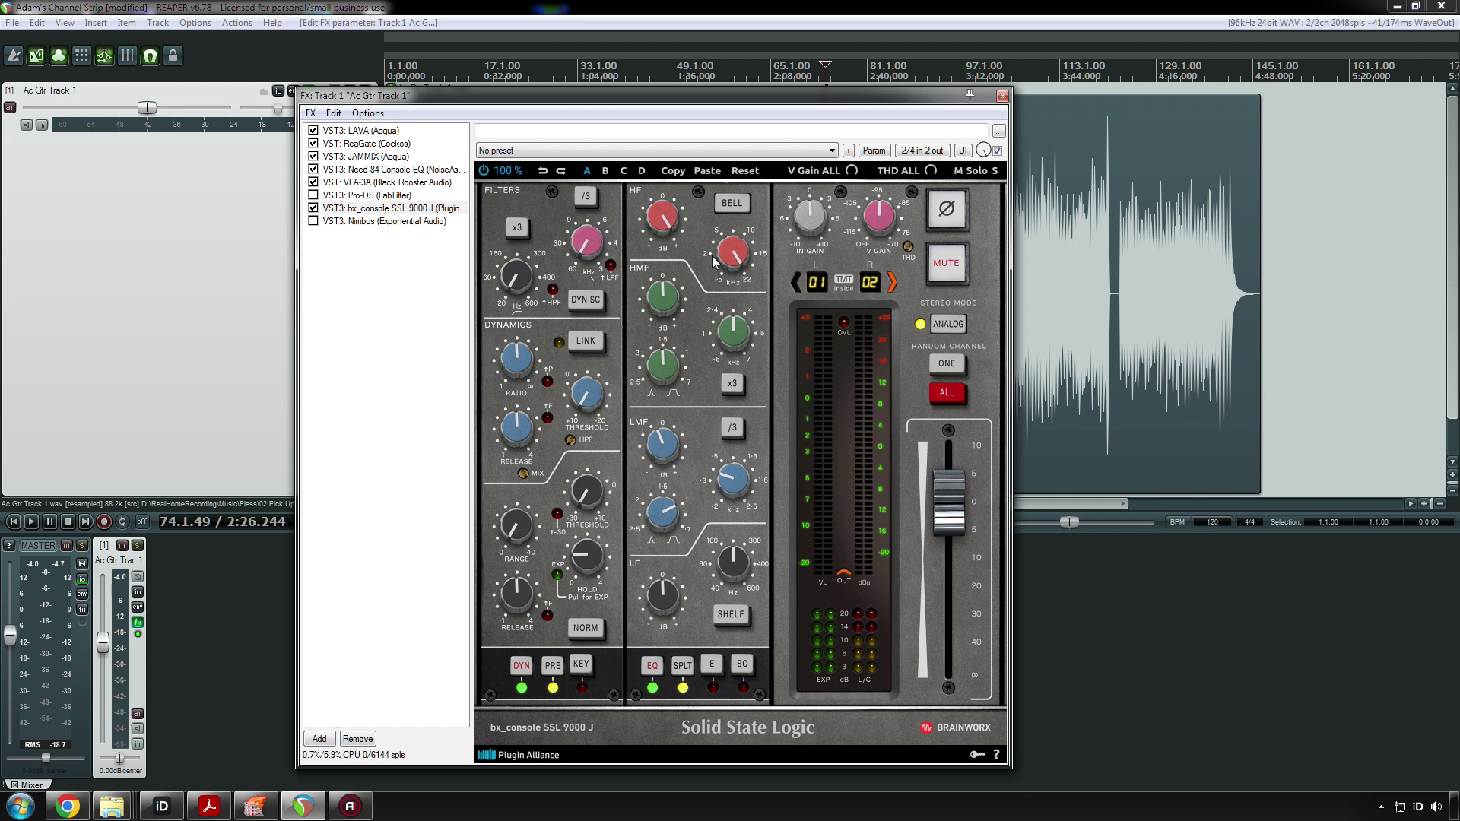
# - Bring the SSL console's HF gain back to 0 dB during playback and stop the track
pyautogui.press('space')
pyautogui.moveTo(667, 238); pyautogui.dragTo(674, 266)
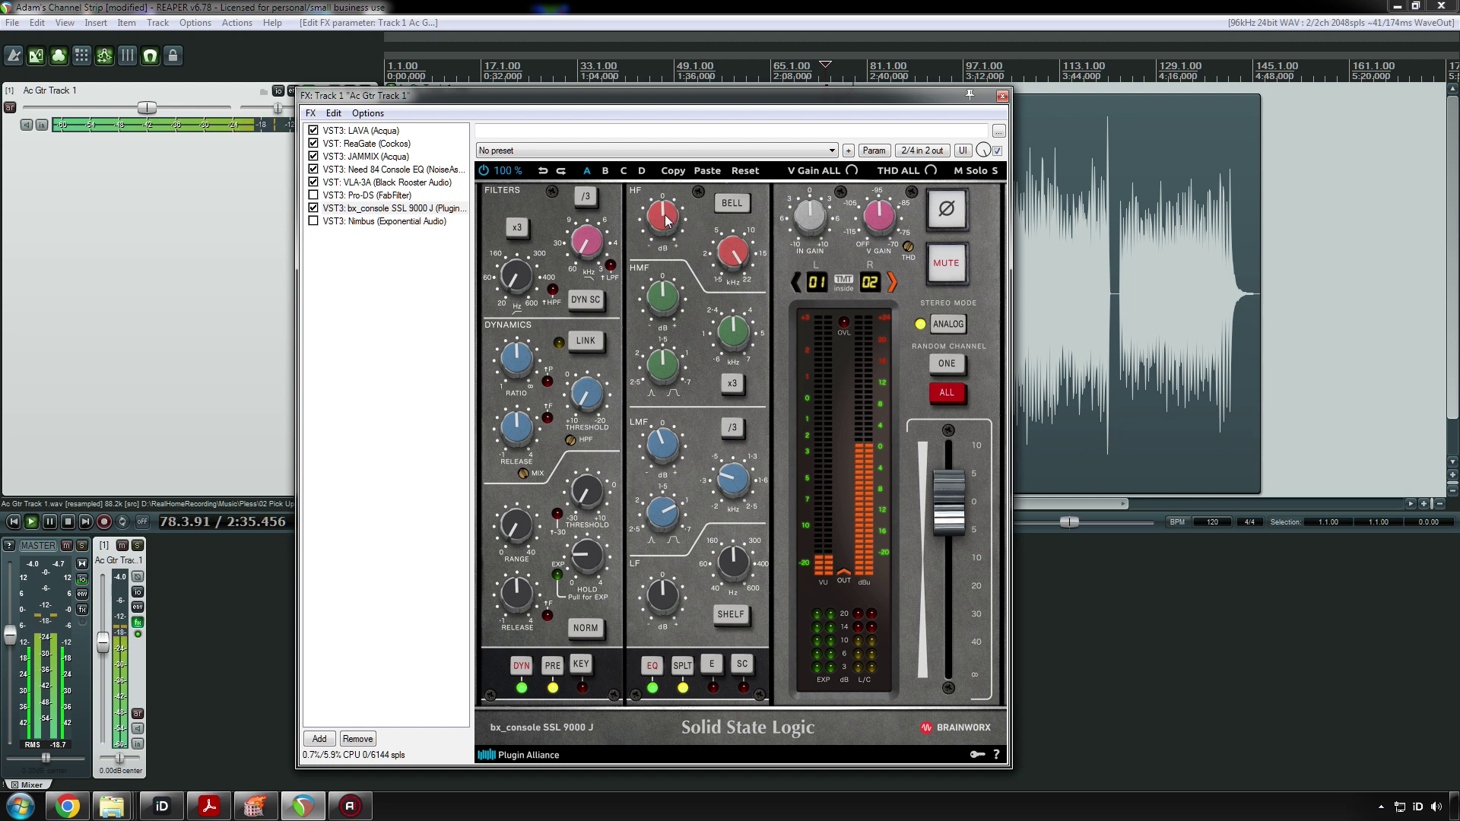
pyautogui.press('space')
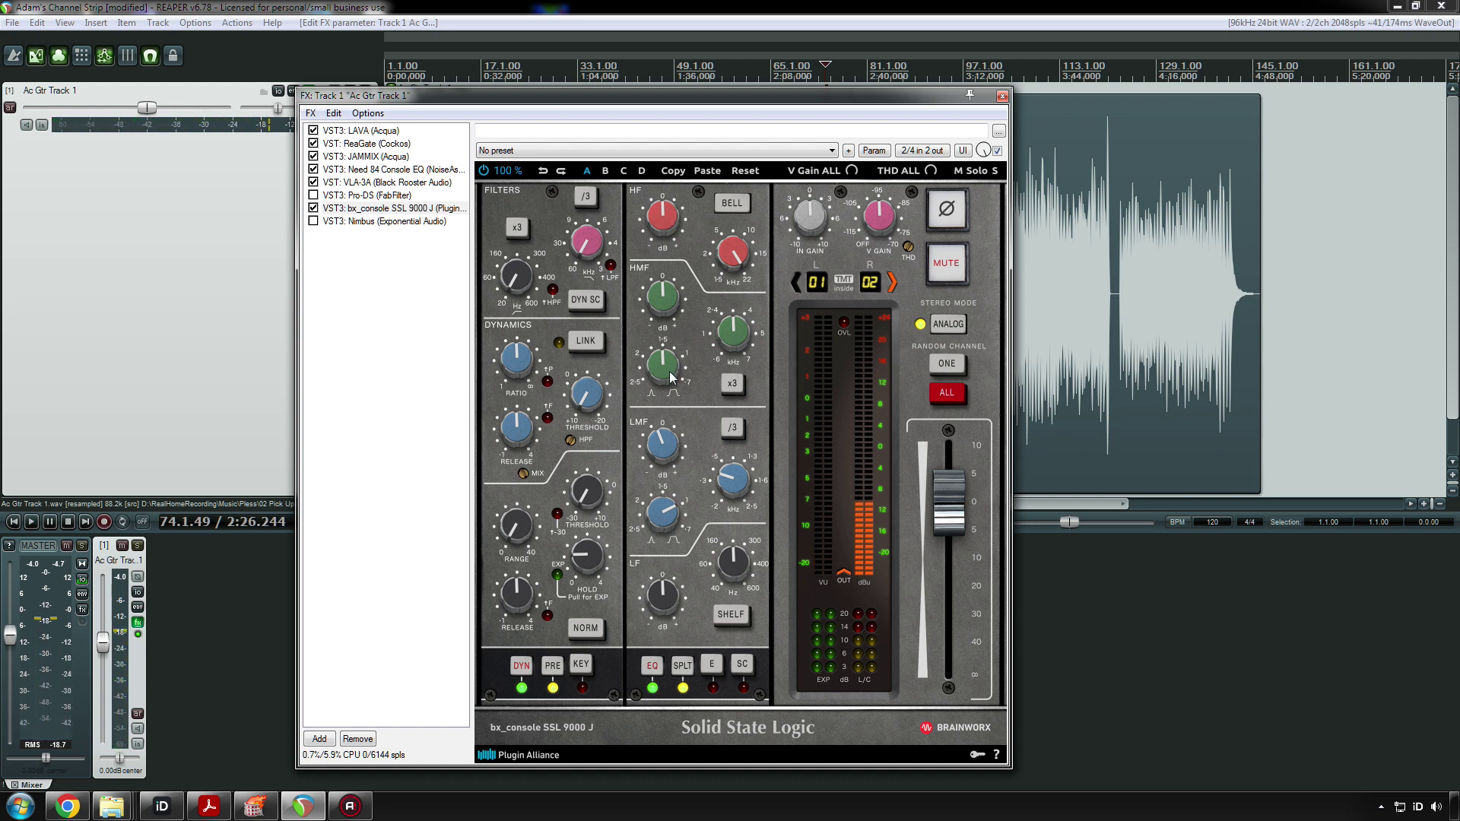
# - Boost the SSL console's HMF gain during playback and adjust the band's frequency and Q
pyautogui.moveTo(661, 360)
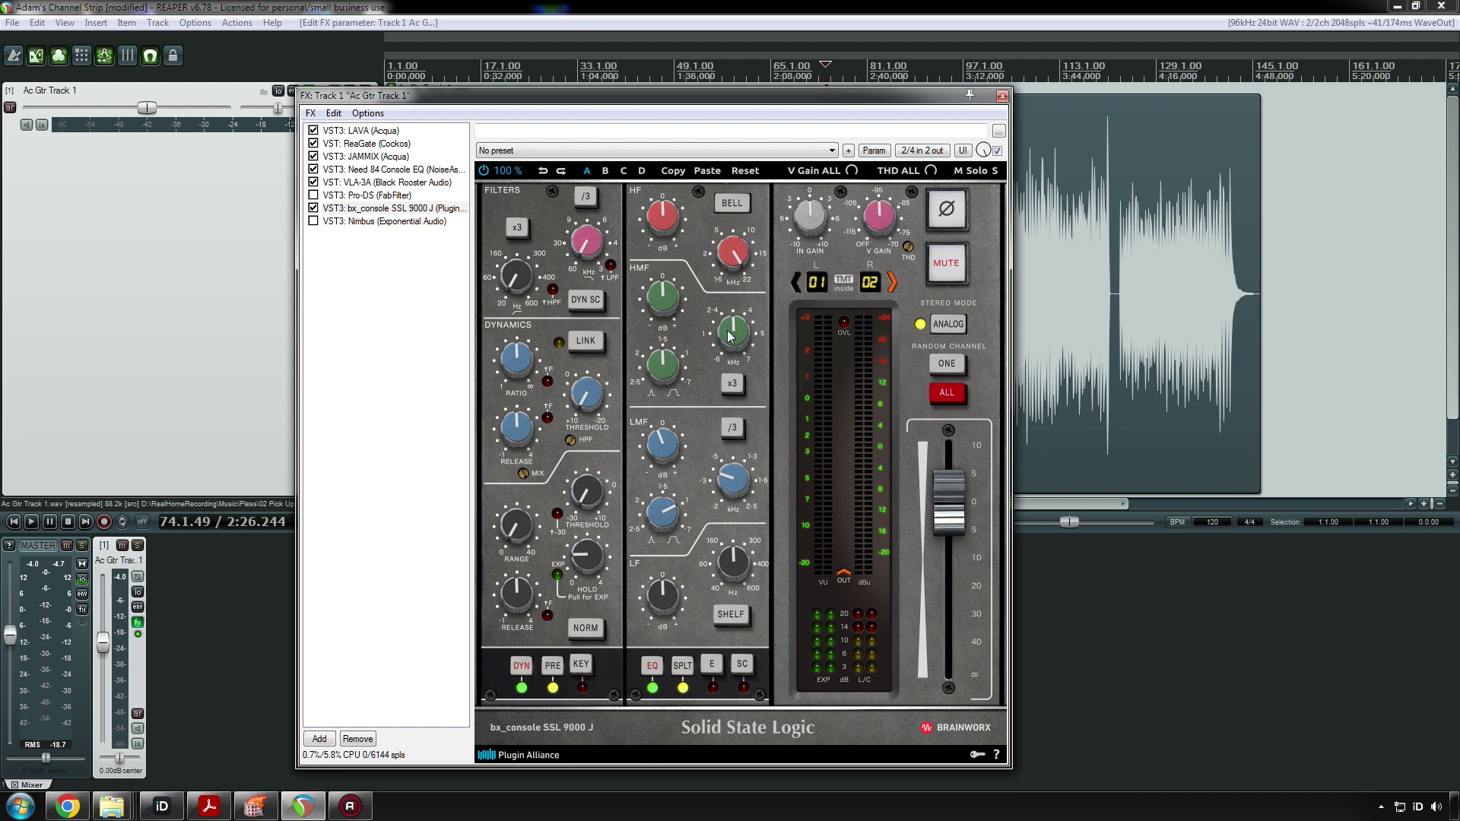
pyautogui.moveTo(674, 290)
pyautogui.press('space')
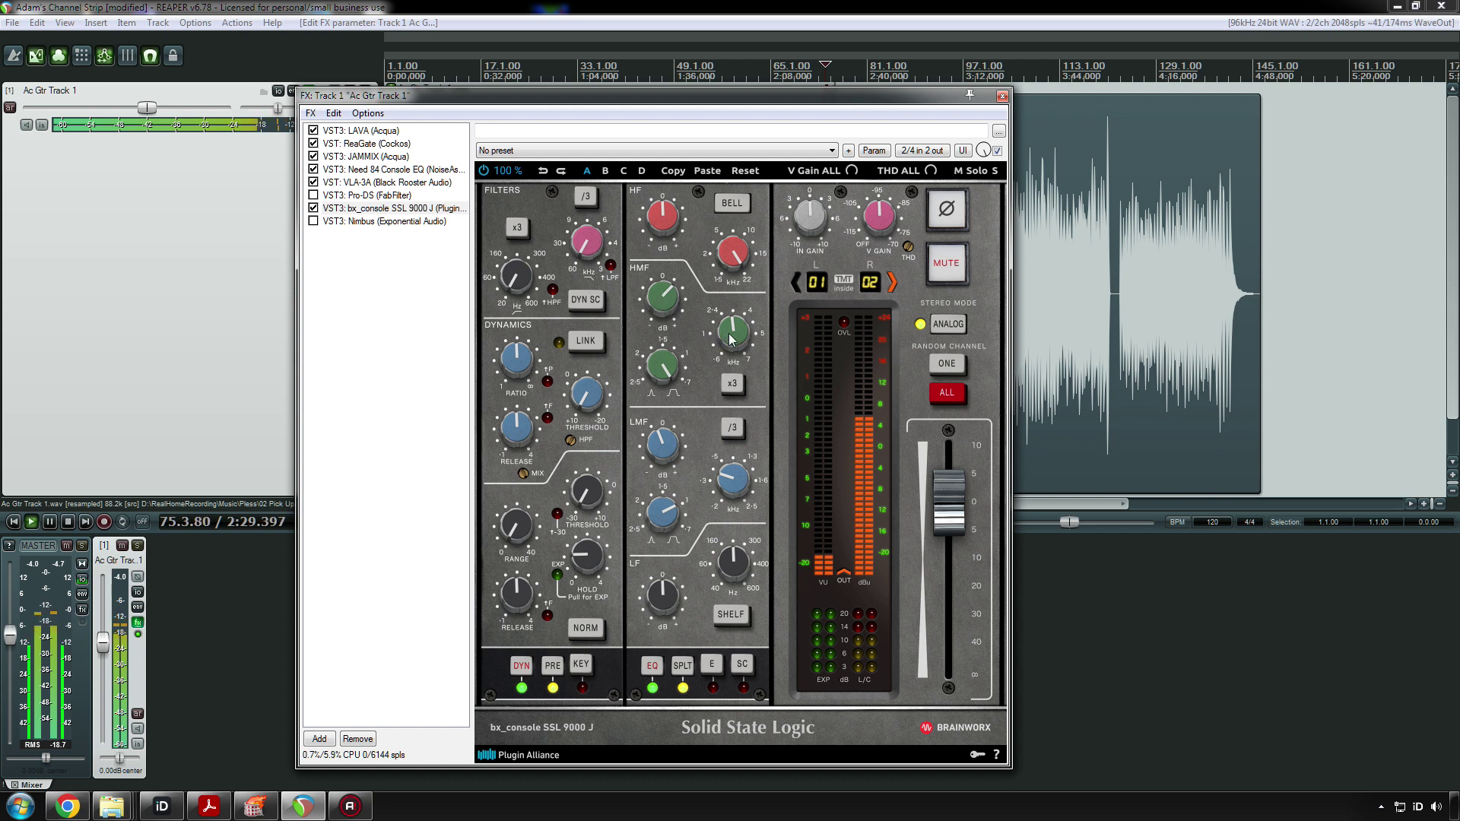
pyautogui.moveTo(728, 337); pyautogui.dragTo(731, 334)
pyautogui.moveTo(669, 289); pyautogui.dragTo(660, 460)
pyautogui.moveTo(666, 310); pyautogui.dragTo(666, 313)
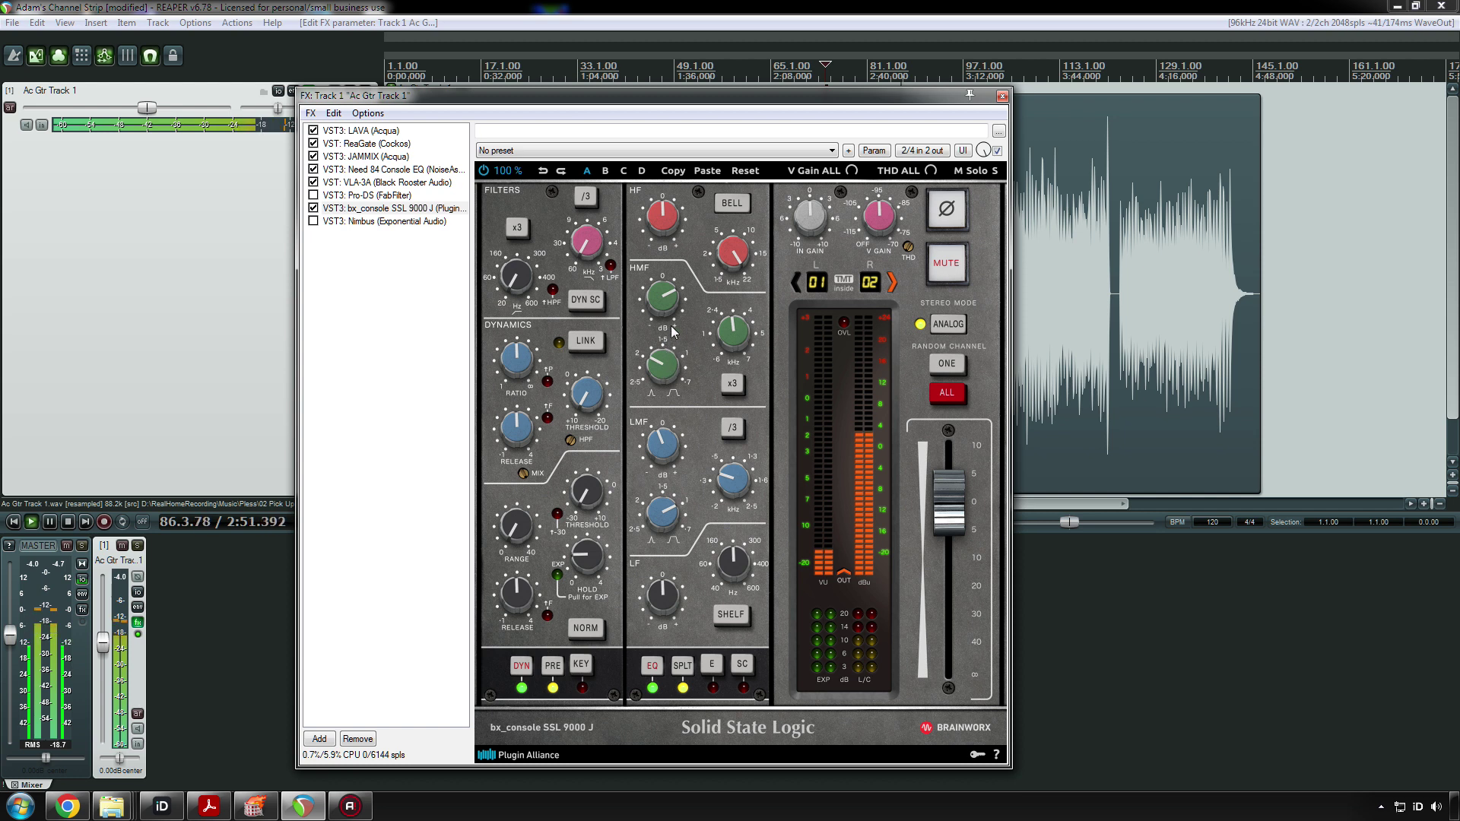
# - Reduce the HMF boost slightly, comparing the guitar with the SSL console bypassed and enabled before and after the change
pyautogui.click(313, 207)
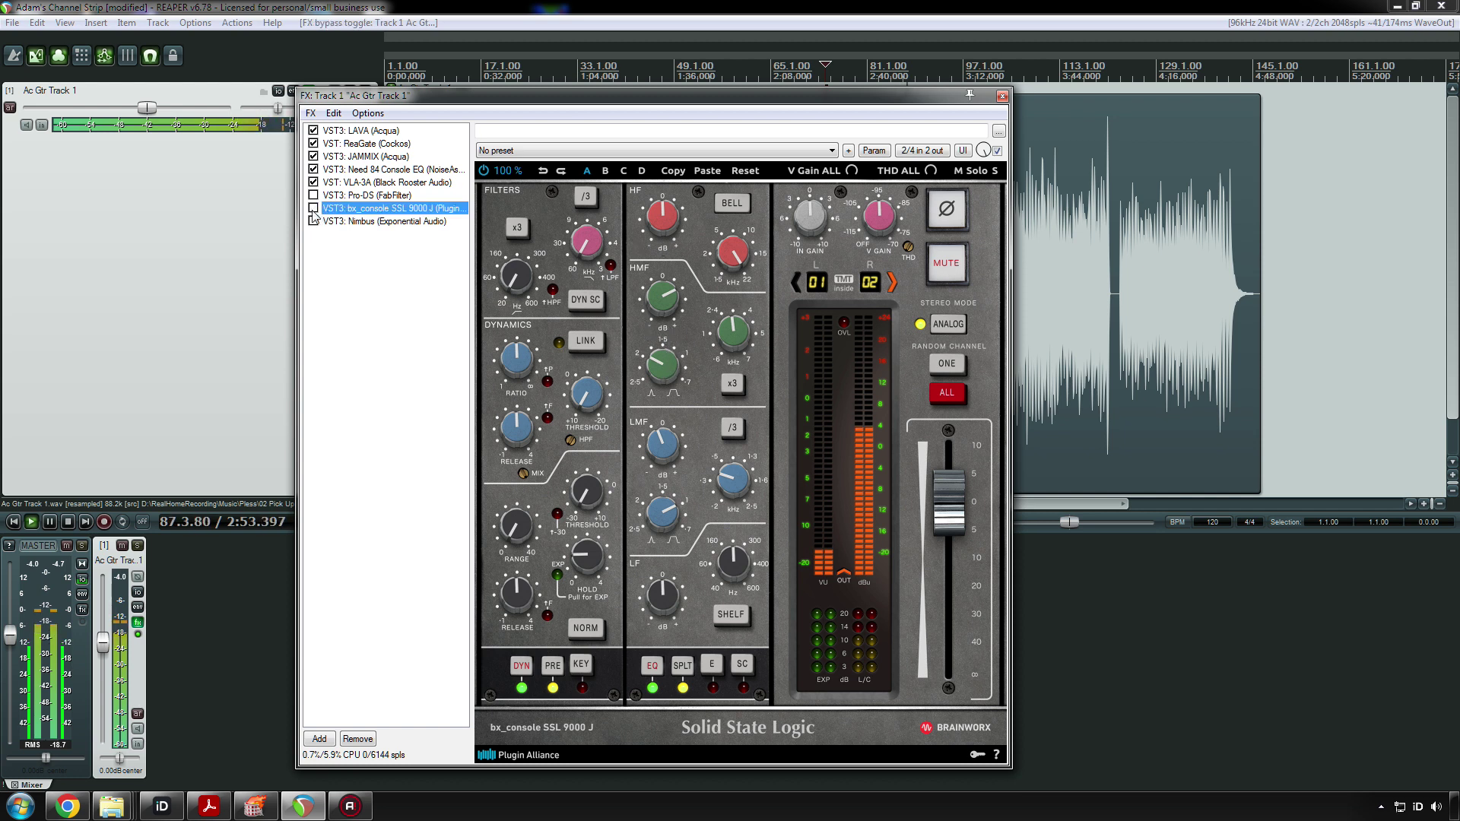
pyautogui.click(312, 209)
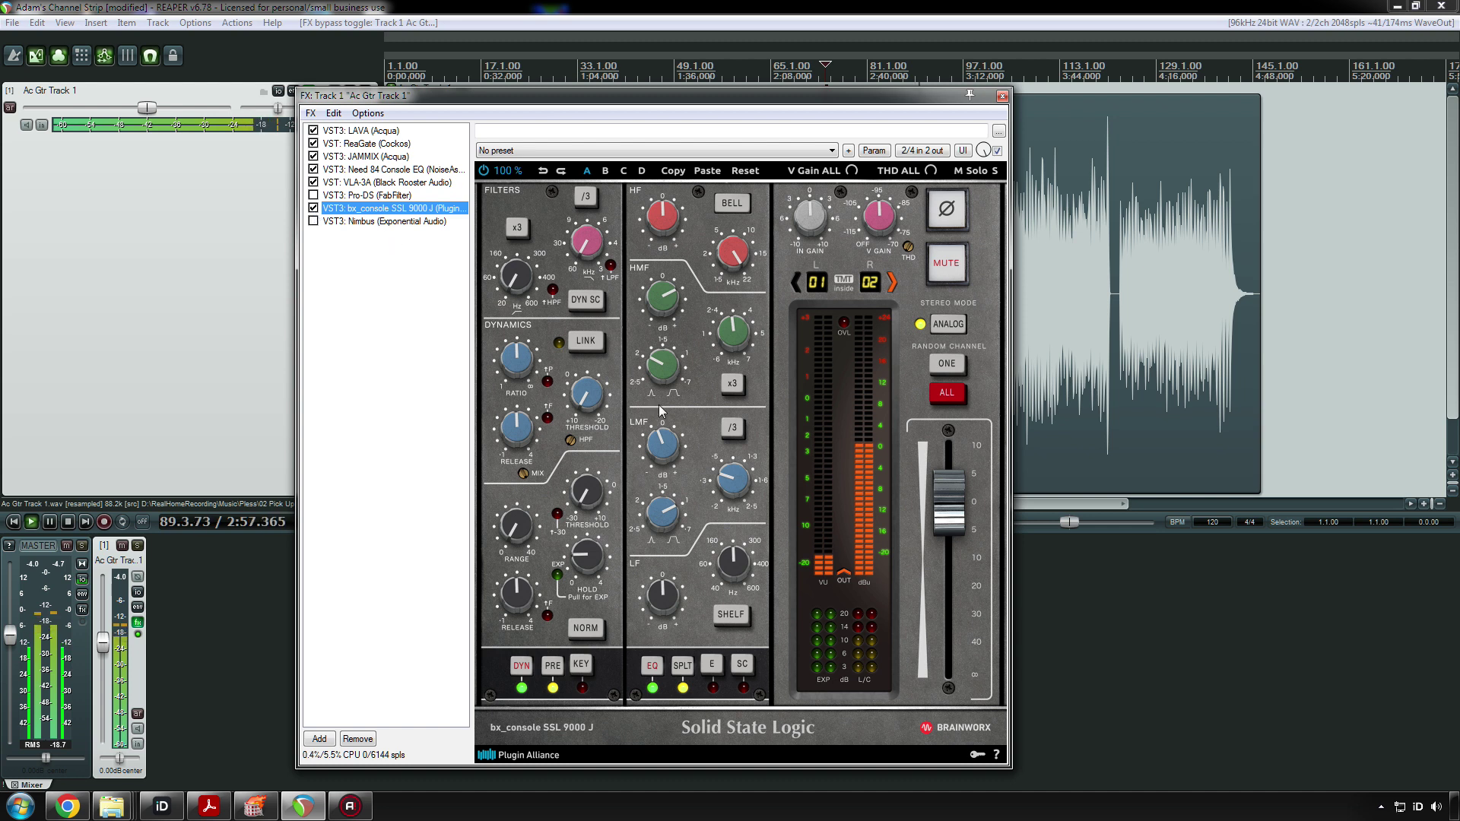
pyautogui.moveTo(669, 301); pyautogui.dragTo(677, 328)
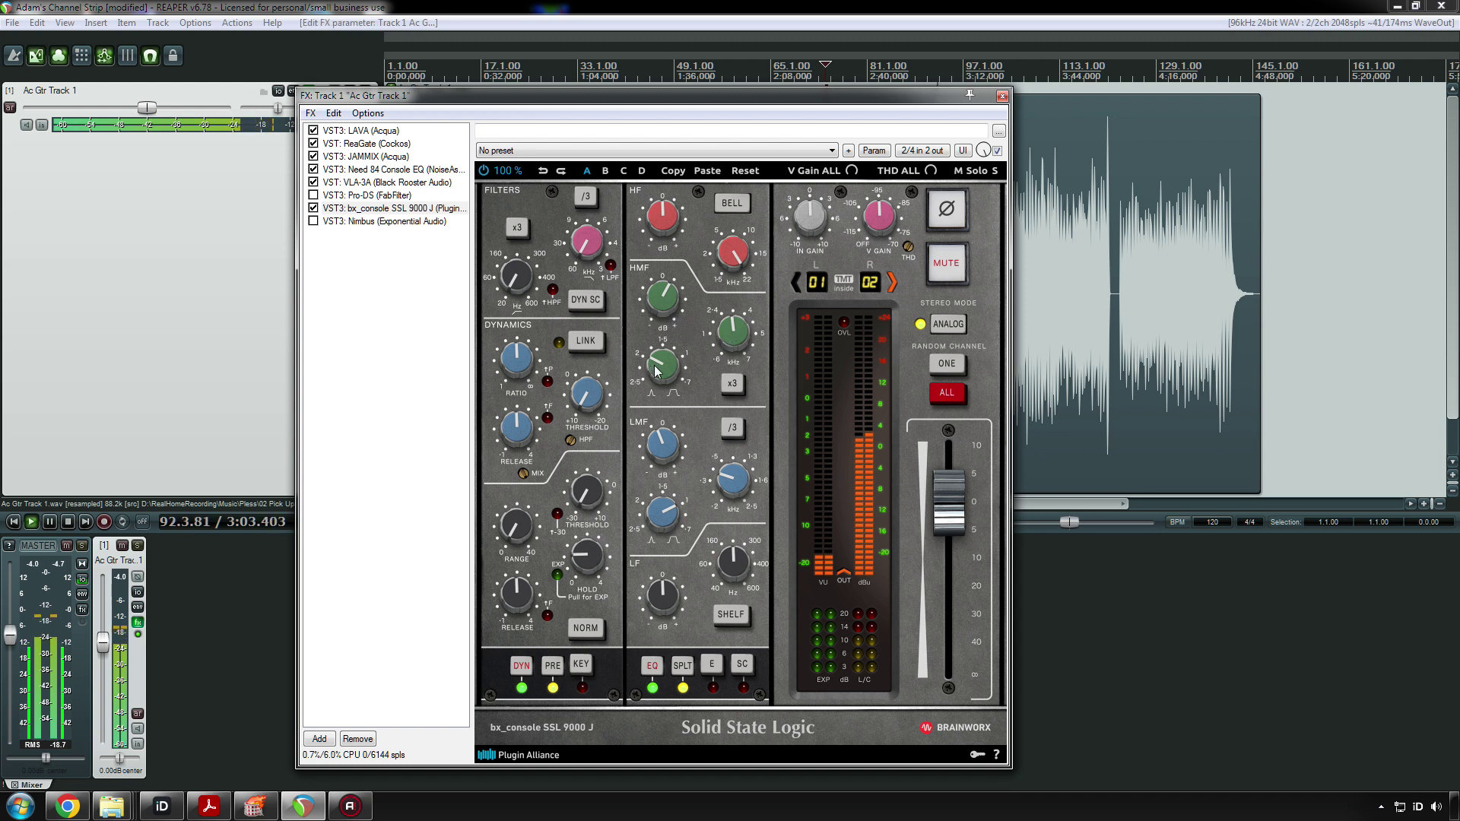
pyautogui.click(312, 209)
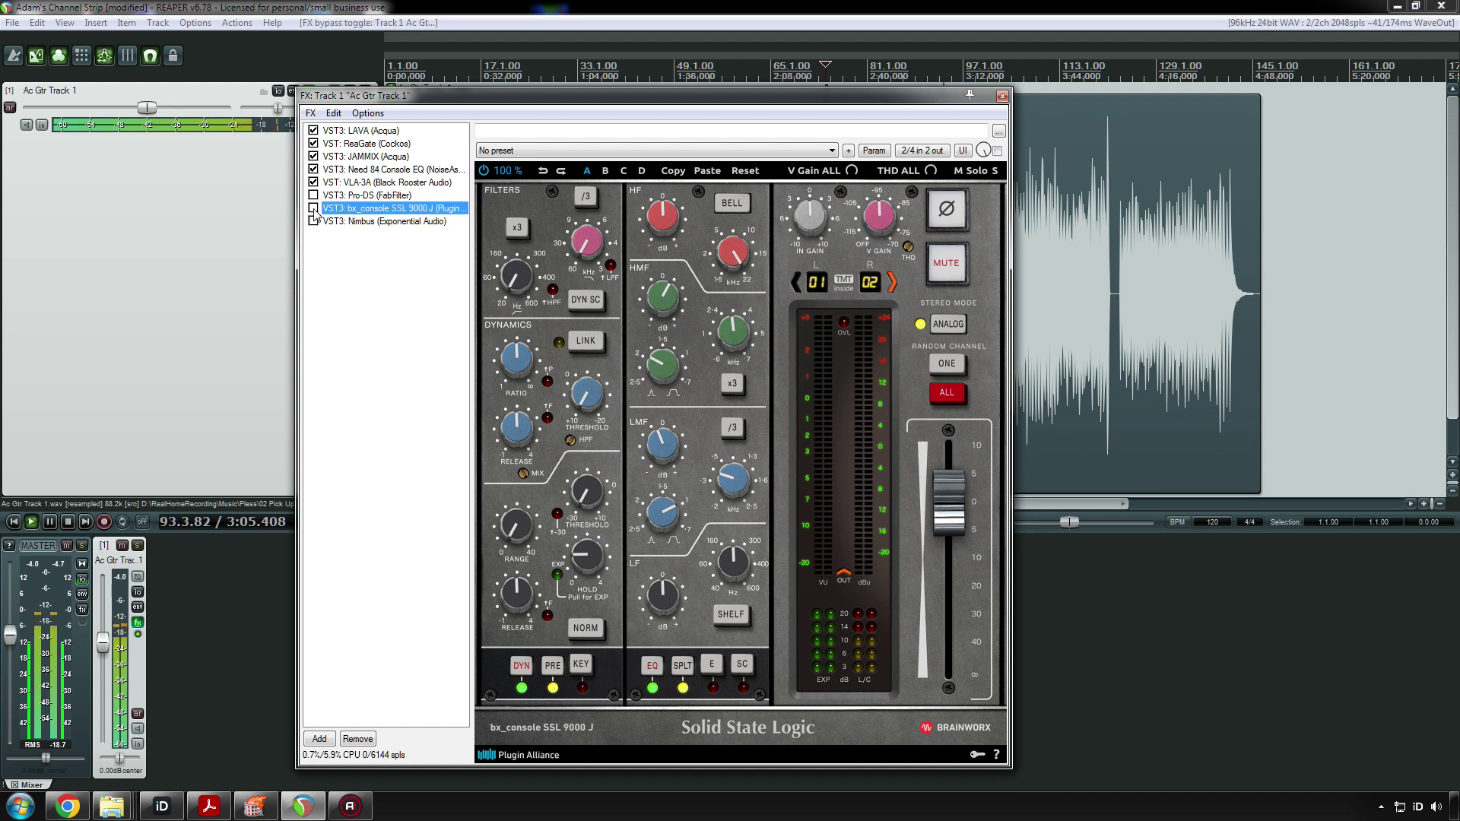
pyautogui.click(313, 209)
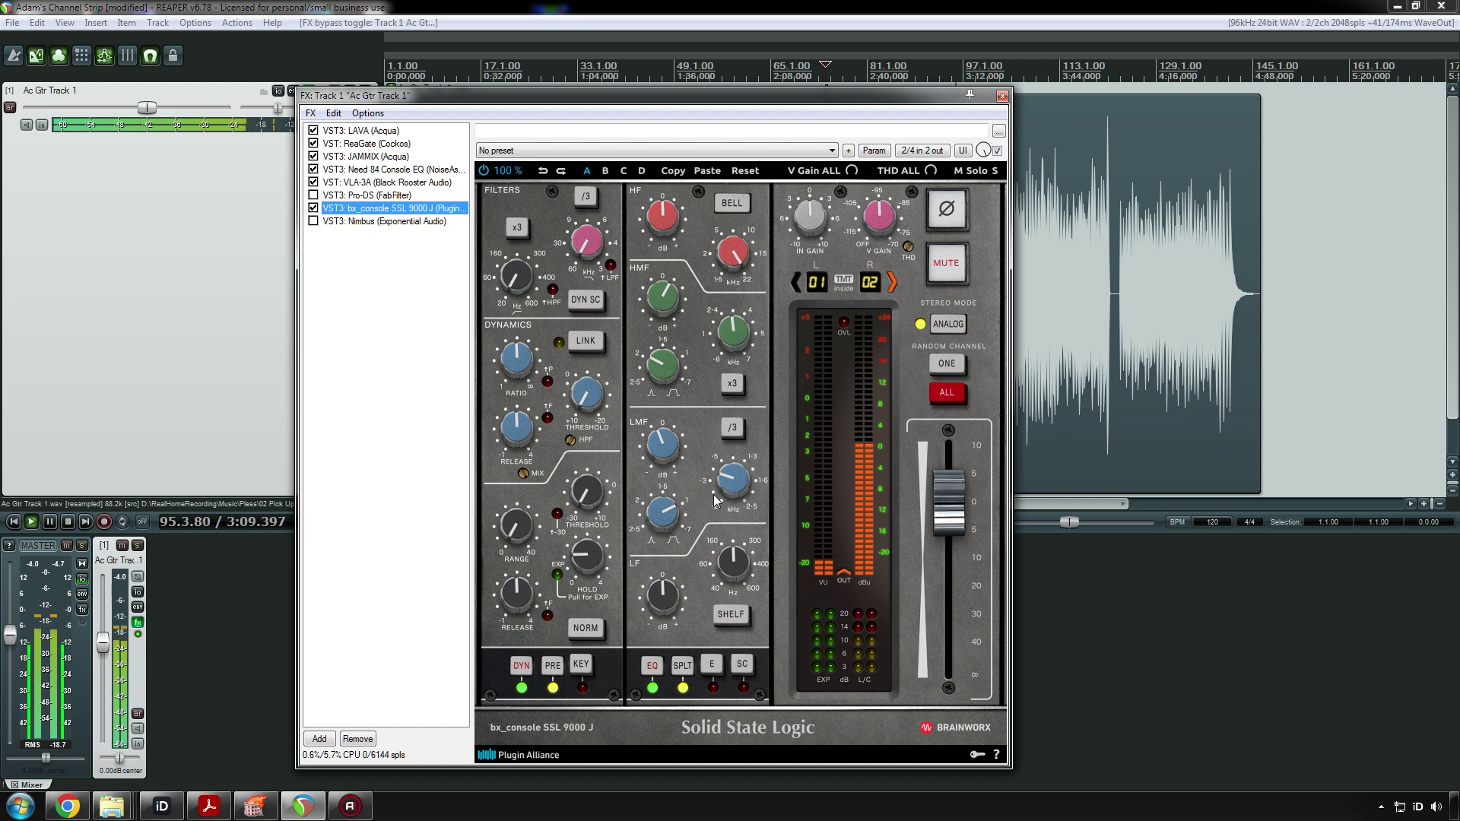
# - Cut the SSL console's LMF gain a little further and compare against bypass, leaving the plugin enabled
pyautogui.moveTo(671, 451); pyautogui.dragTo(672, 452)
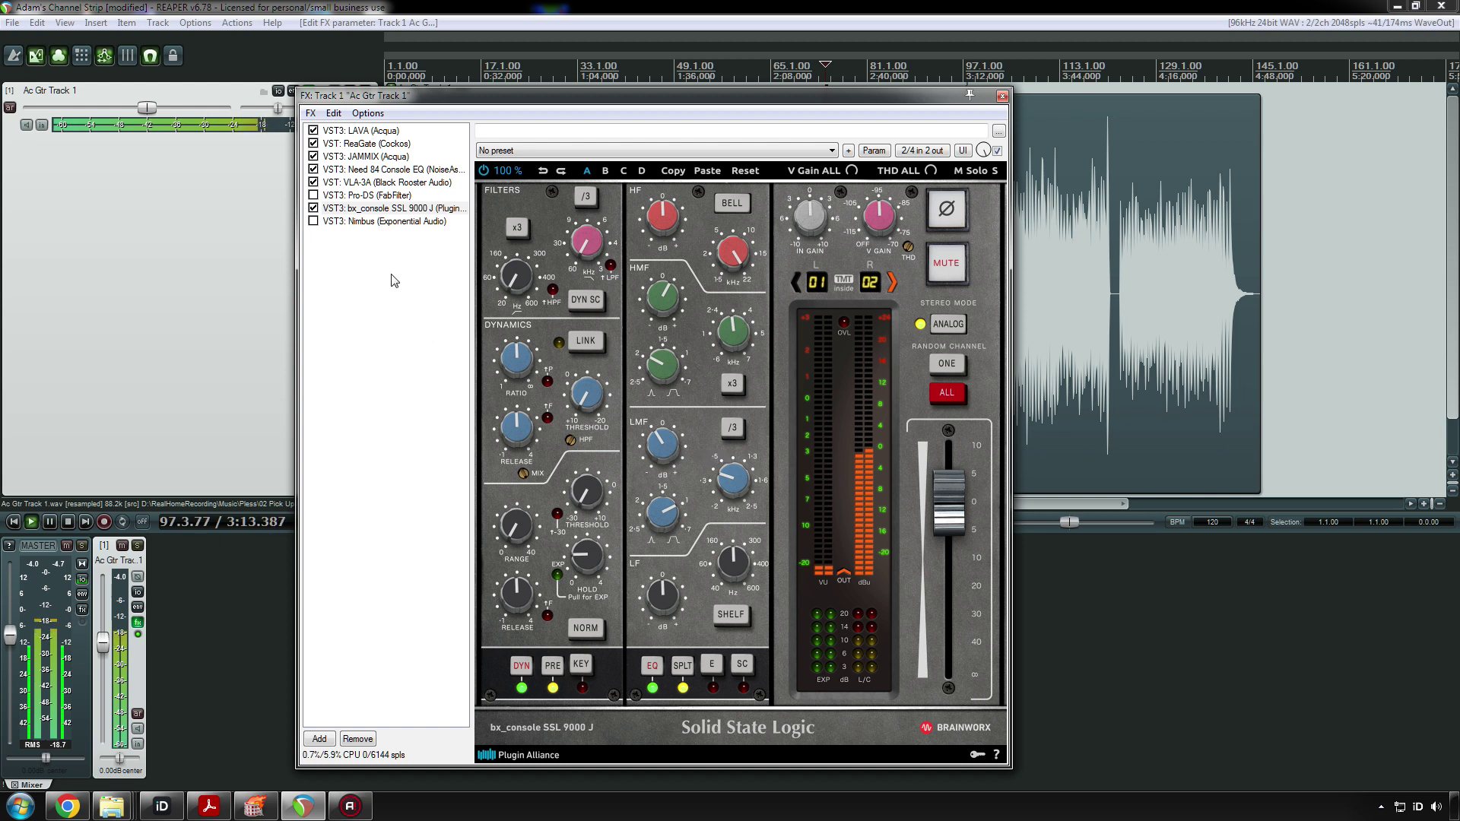
pyautogui.click(313, 209)
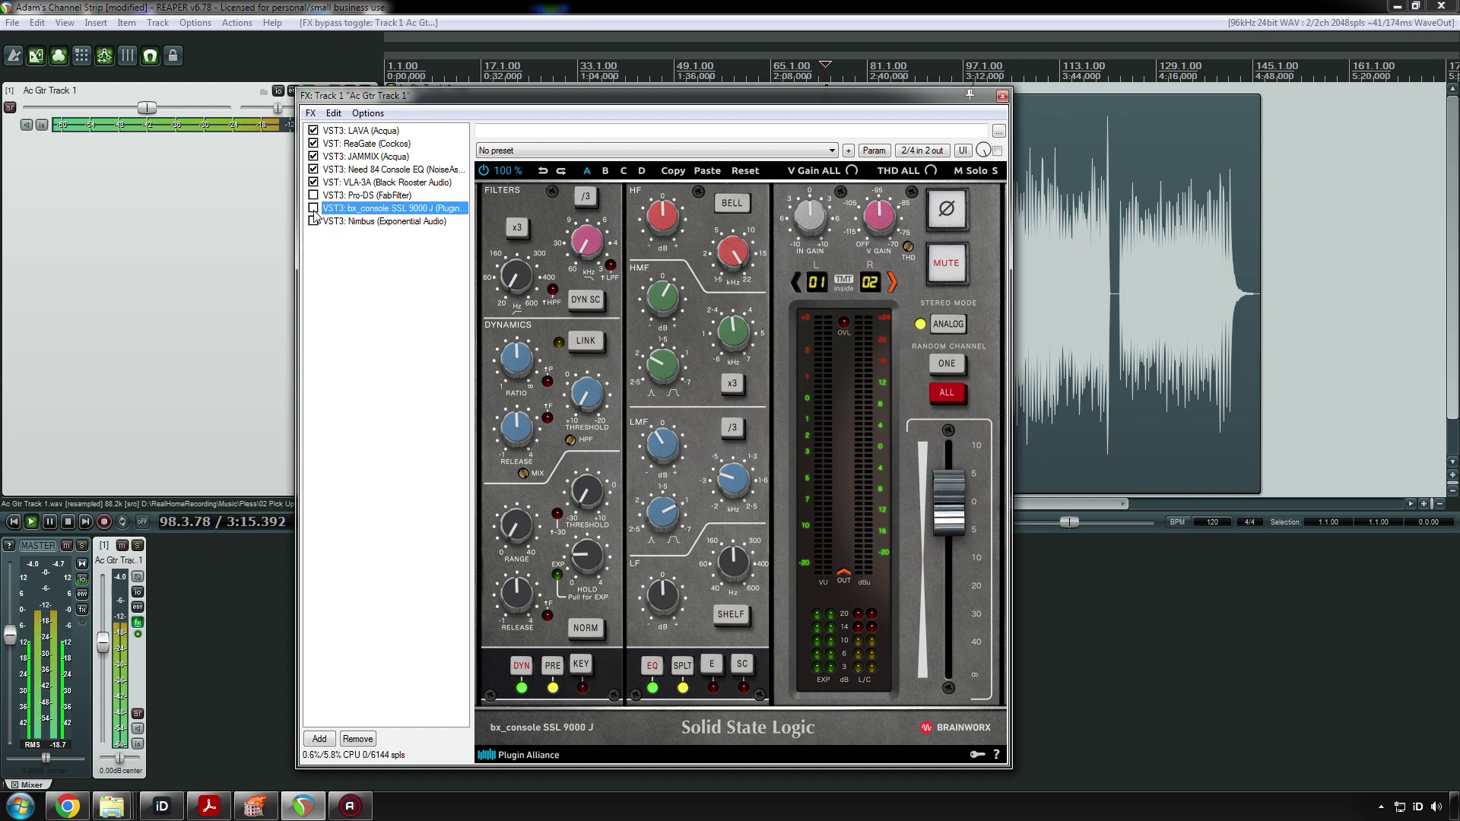
pyautogui.click(312, 209)
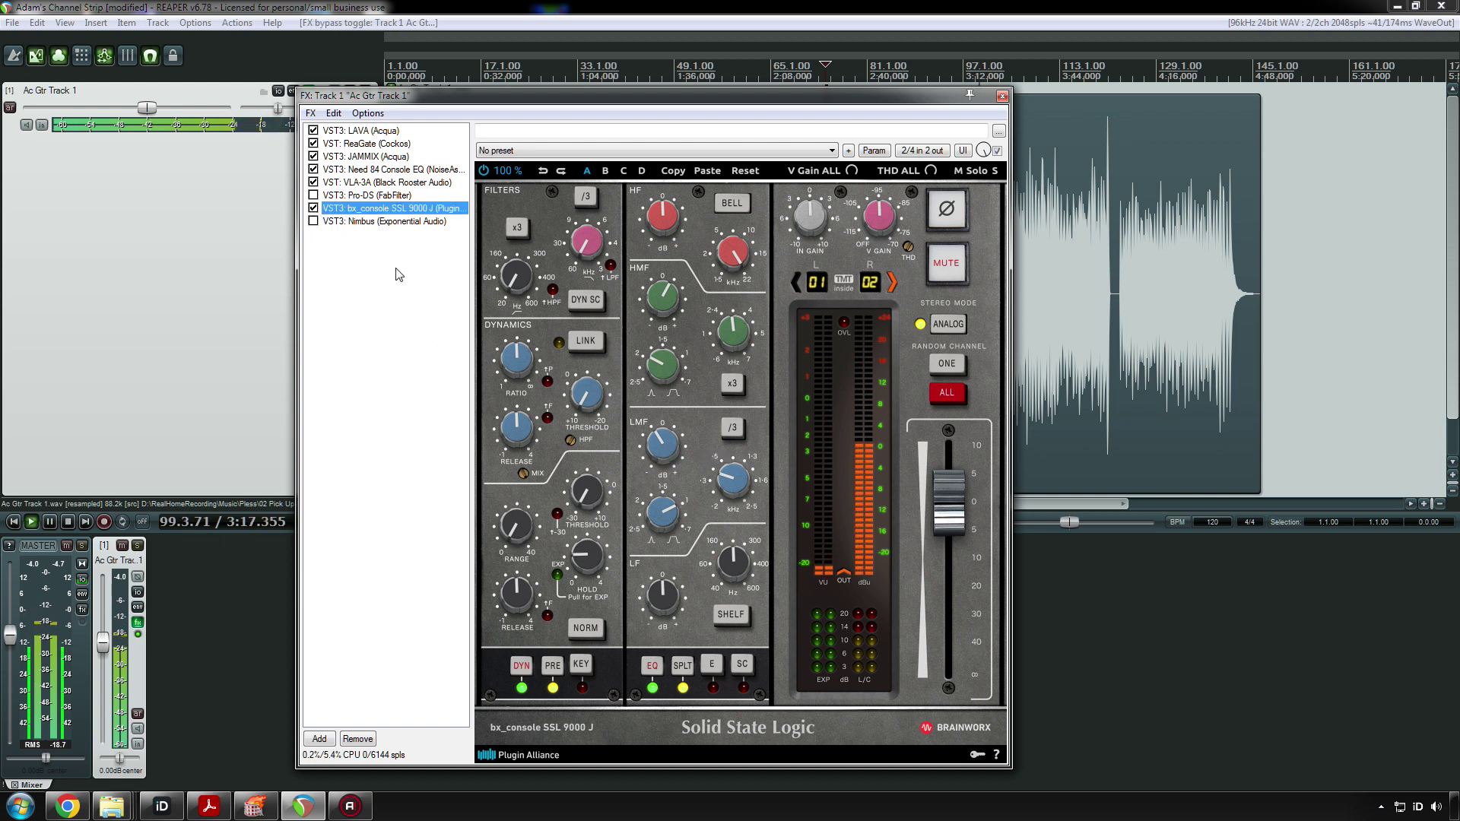
# - Open the Nimbus reverb, save the project and move the FX window to uncover the track's waveform
pyautogui.click(378, 221)
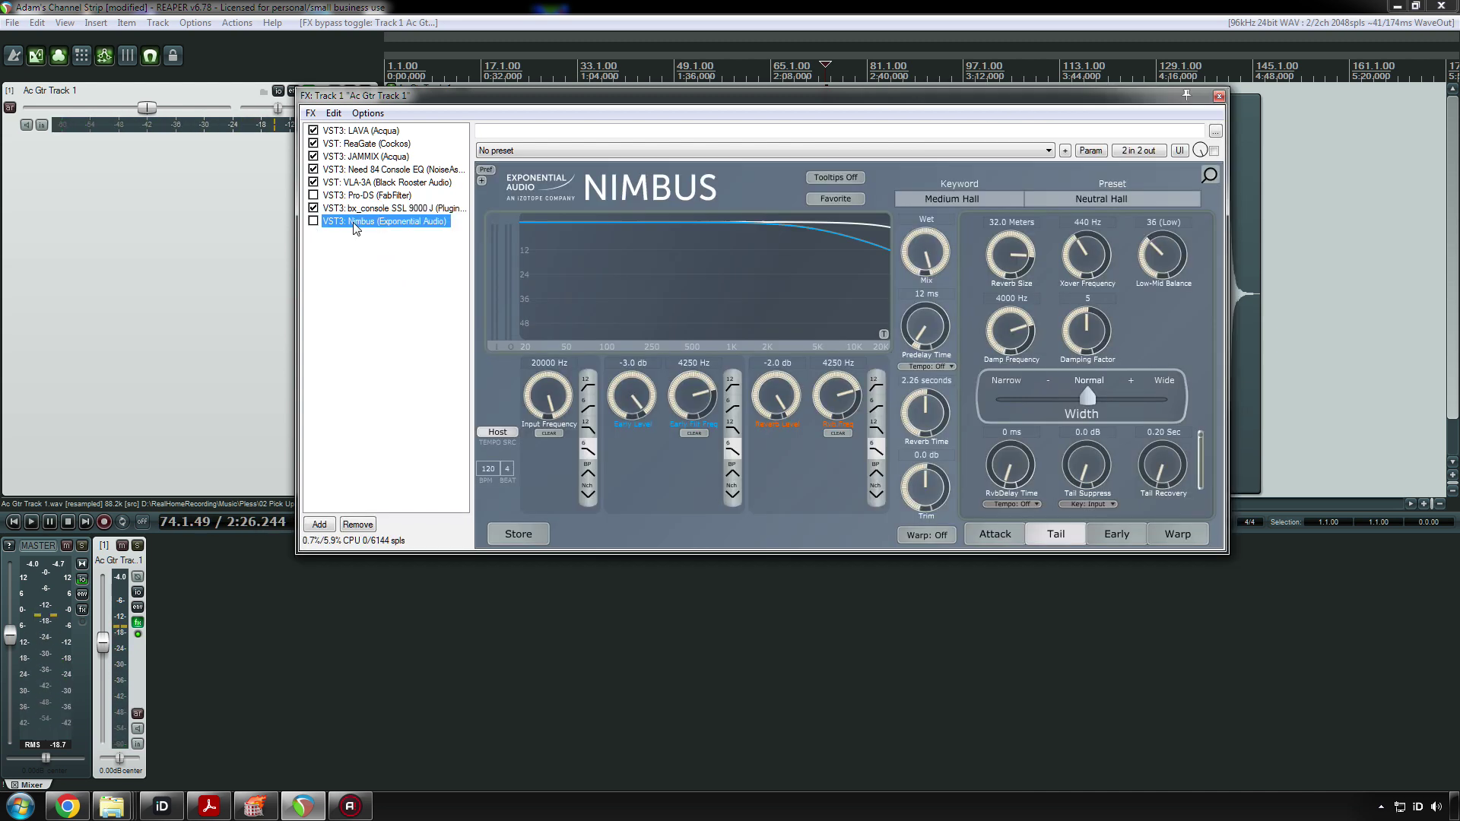
pyautogui.hotkey('ctrl', 's')
pyautogui.moveTo(435, 96); pyautogui.dragTo(349, 251)
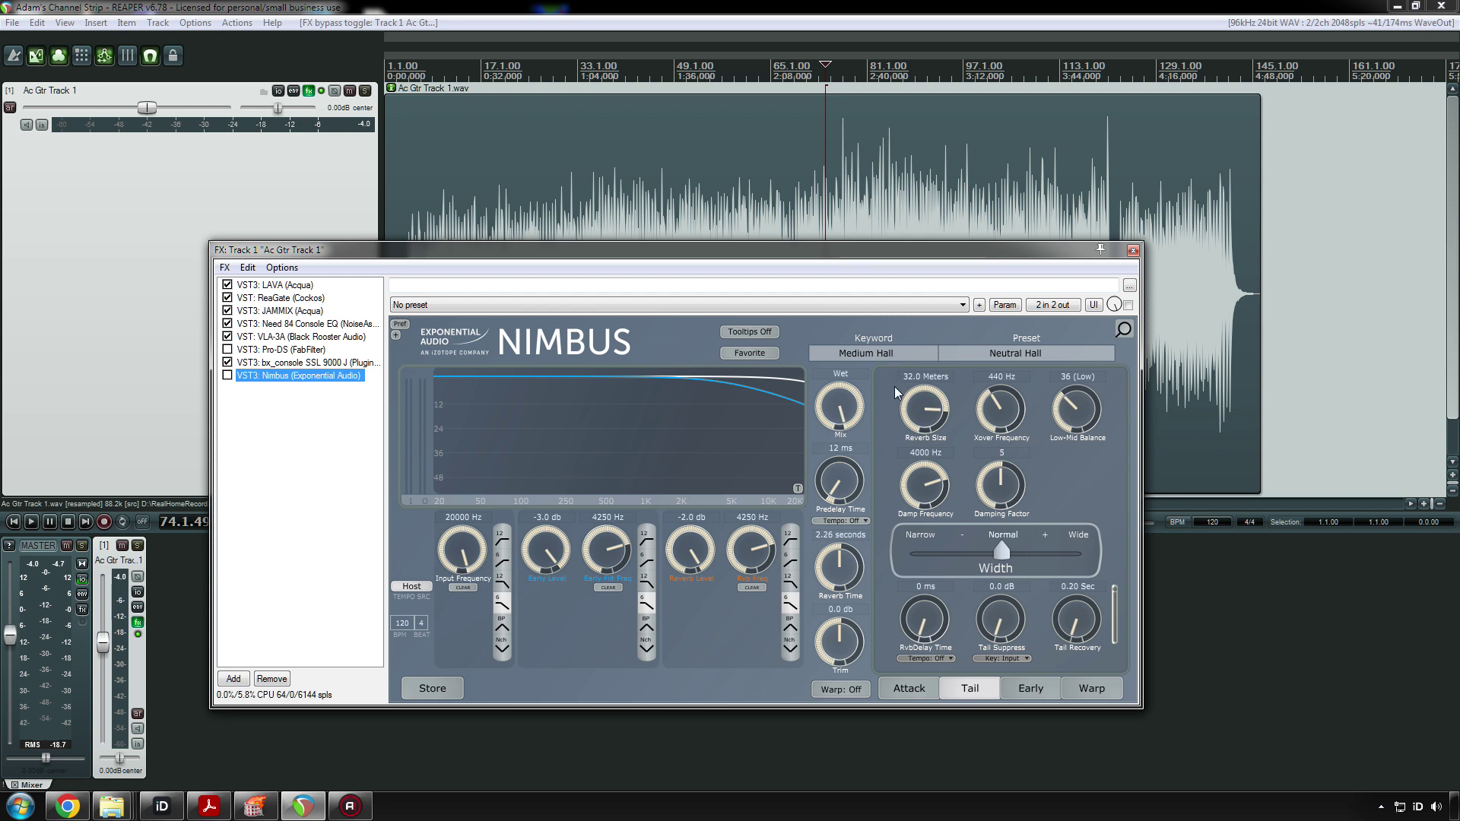
# - Load the Studio 1 preset from the Room keyword in Nimbus
pyautogui.click(861, 354)
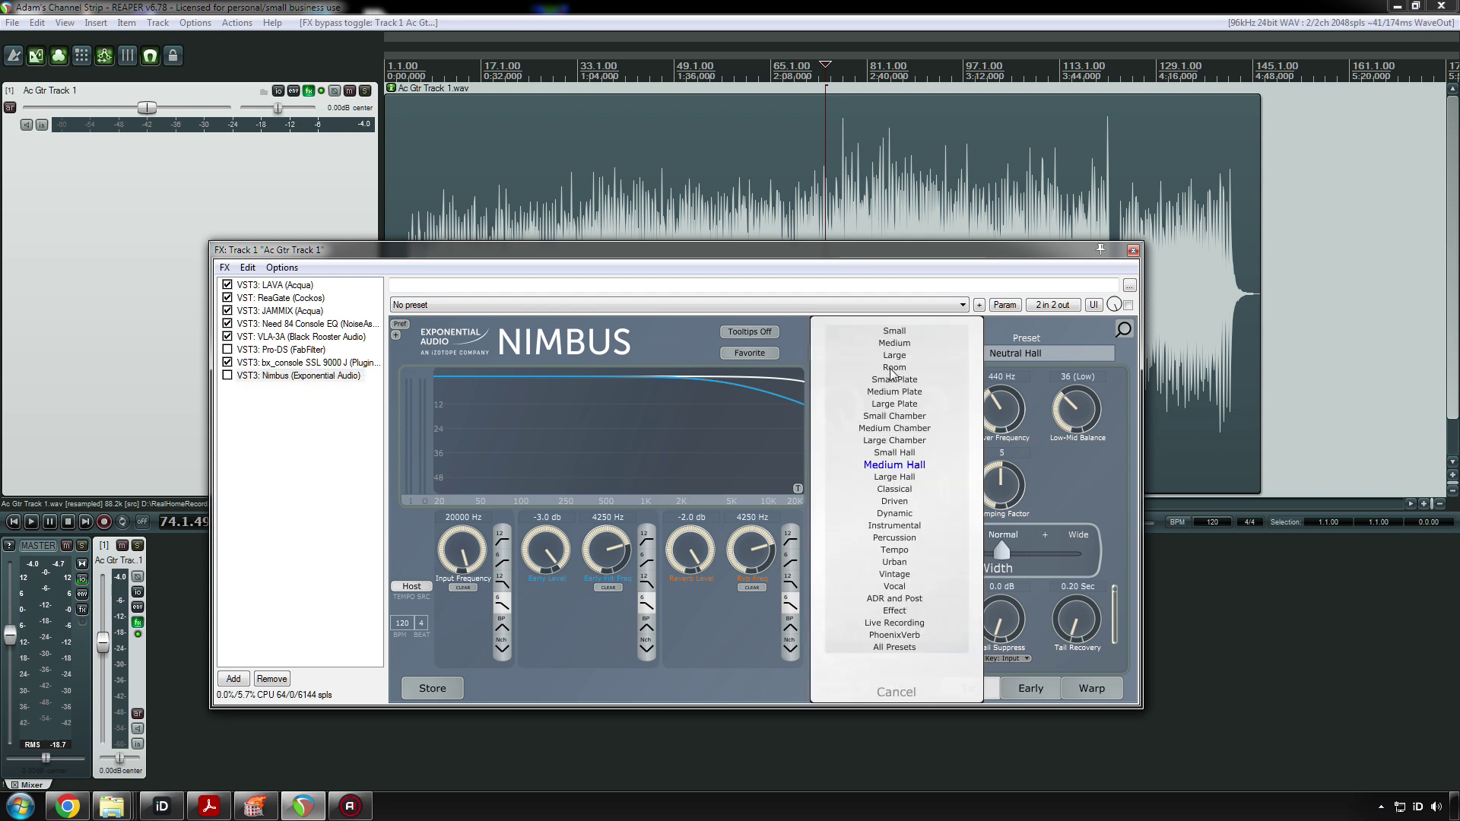
pyautogui.click(893, 368)
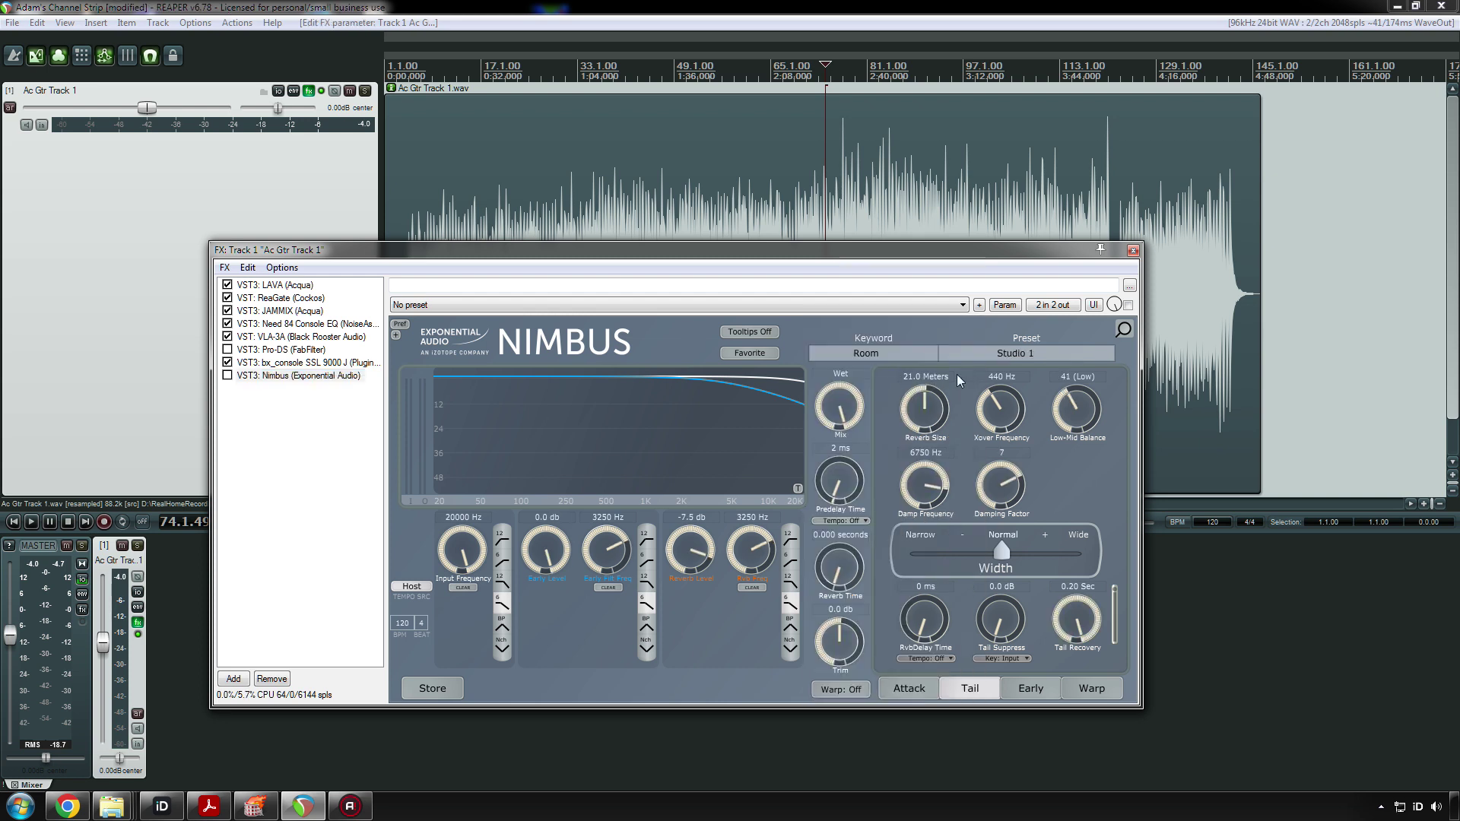
pyautogui.click(1011, 356)
pyautogui.click(425, 332)
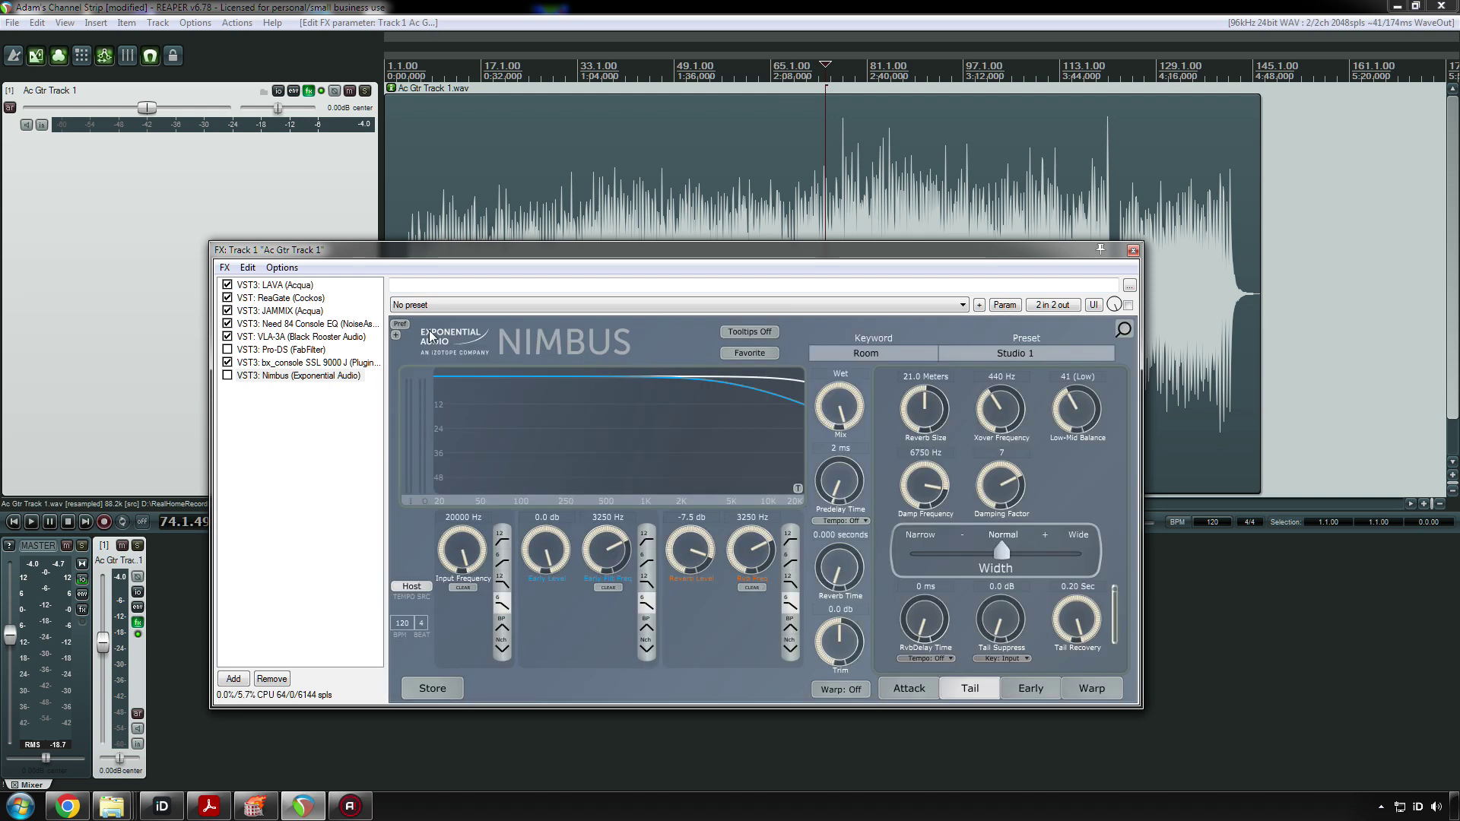
# - Enable Nimbus, play the guitar briefly and move the playback start back to around bar 60
pyautogui.click(228, 376)
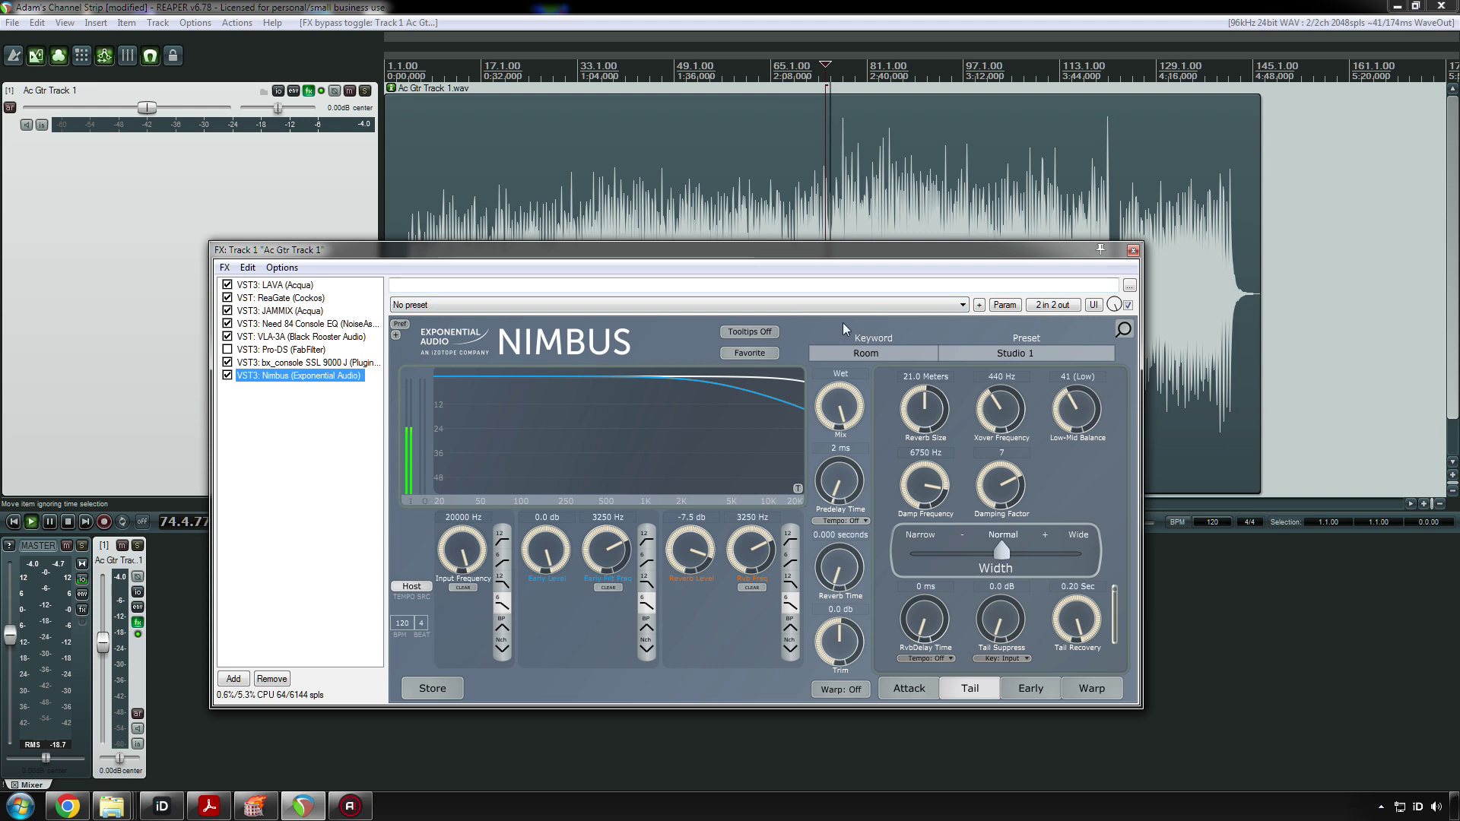
pyautogui.press('space')
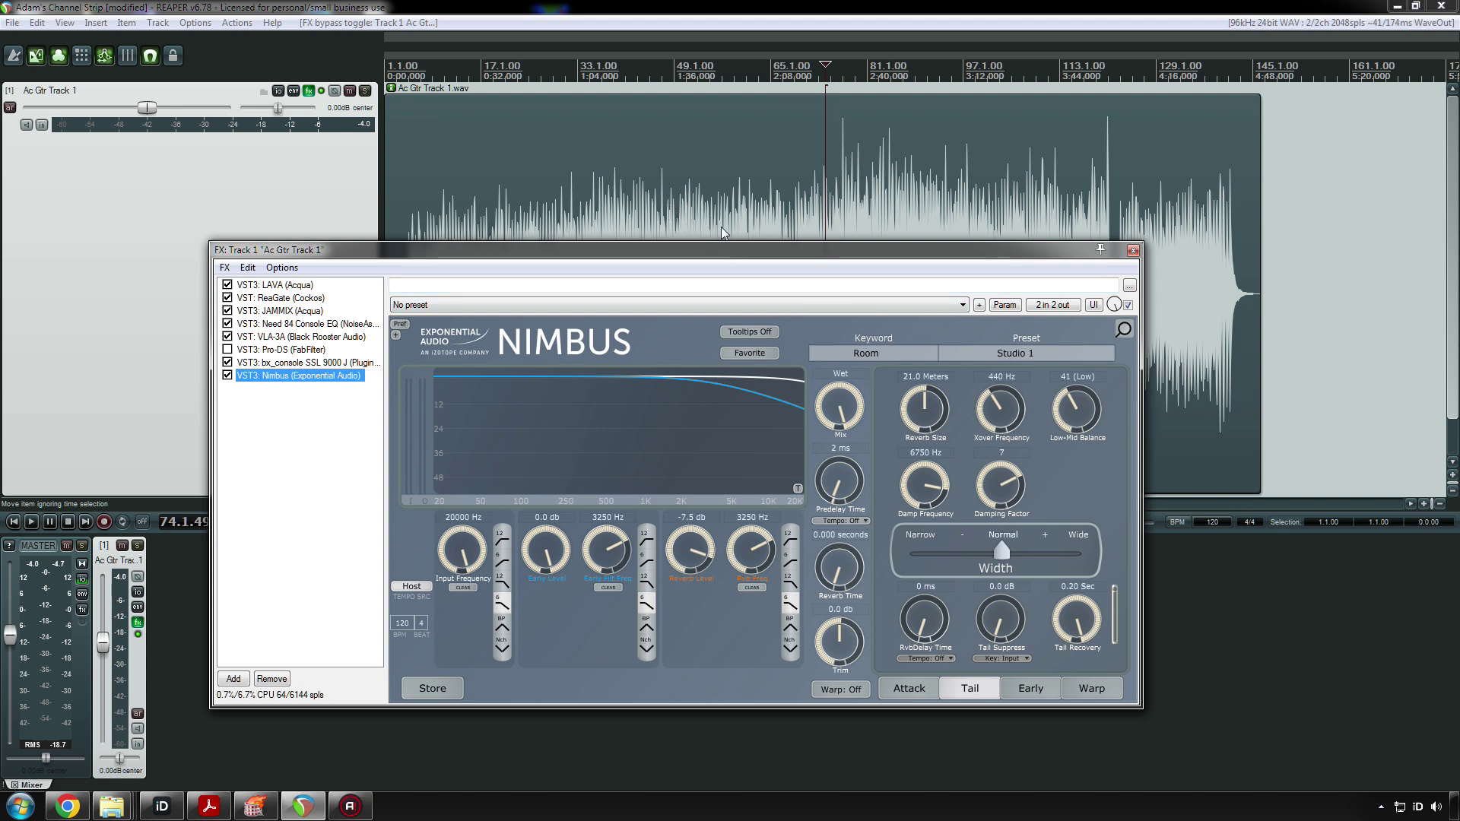
pyautogui.click(717, 234)
pyautogui.click(739, 234)
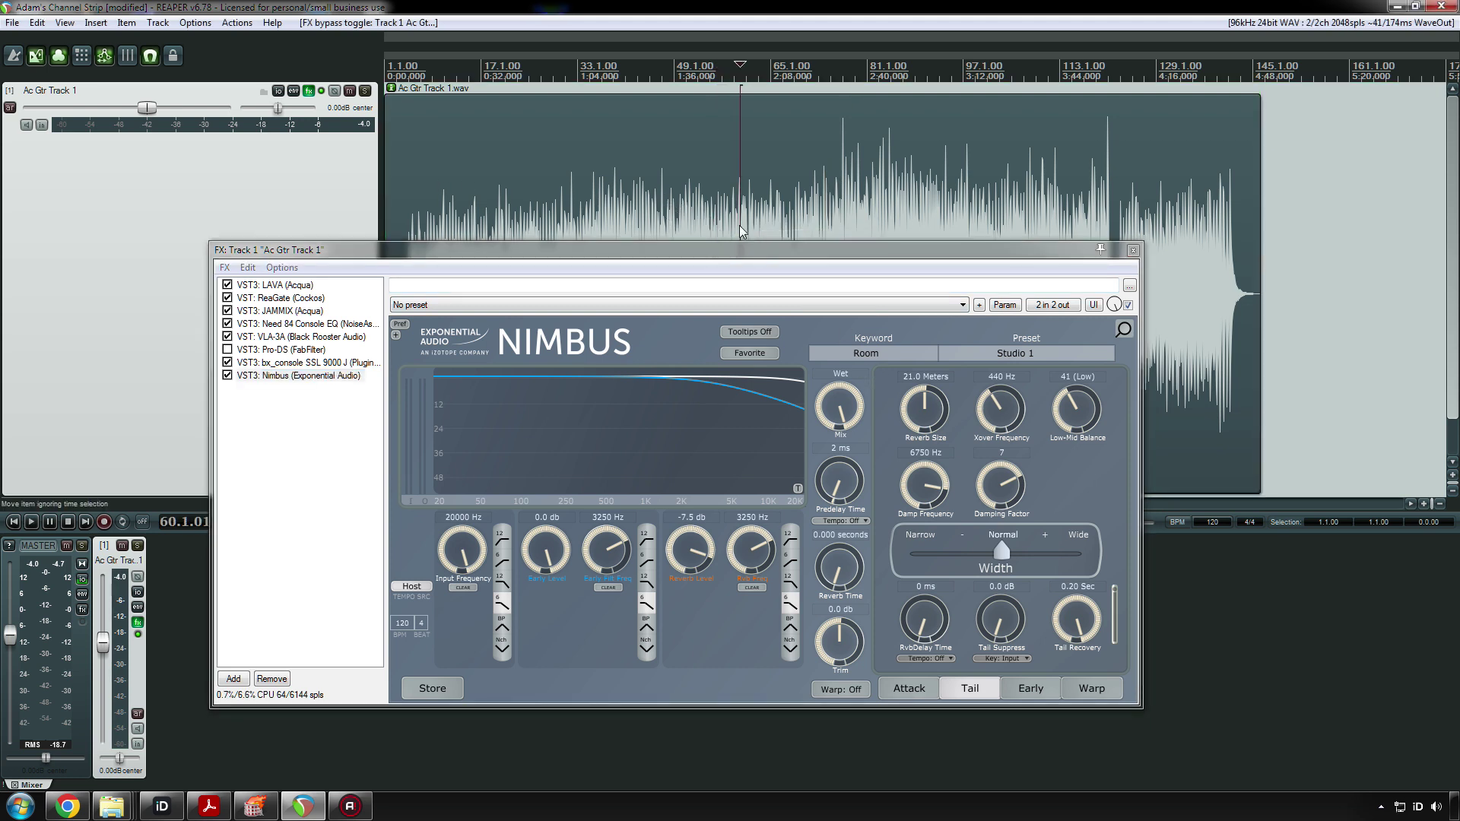
# - Check Nimbus's version information page, close it and play a short passage through the reverb
pyautogui.click(442, 335)
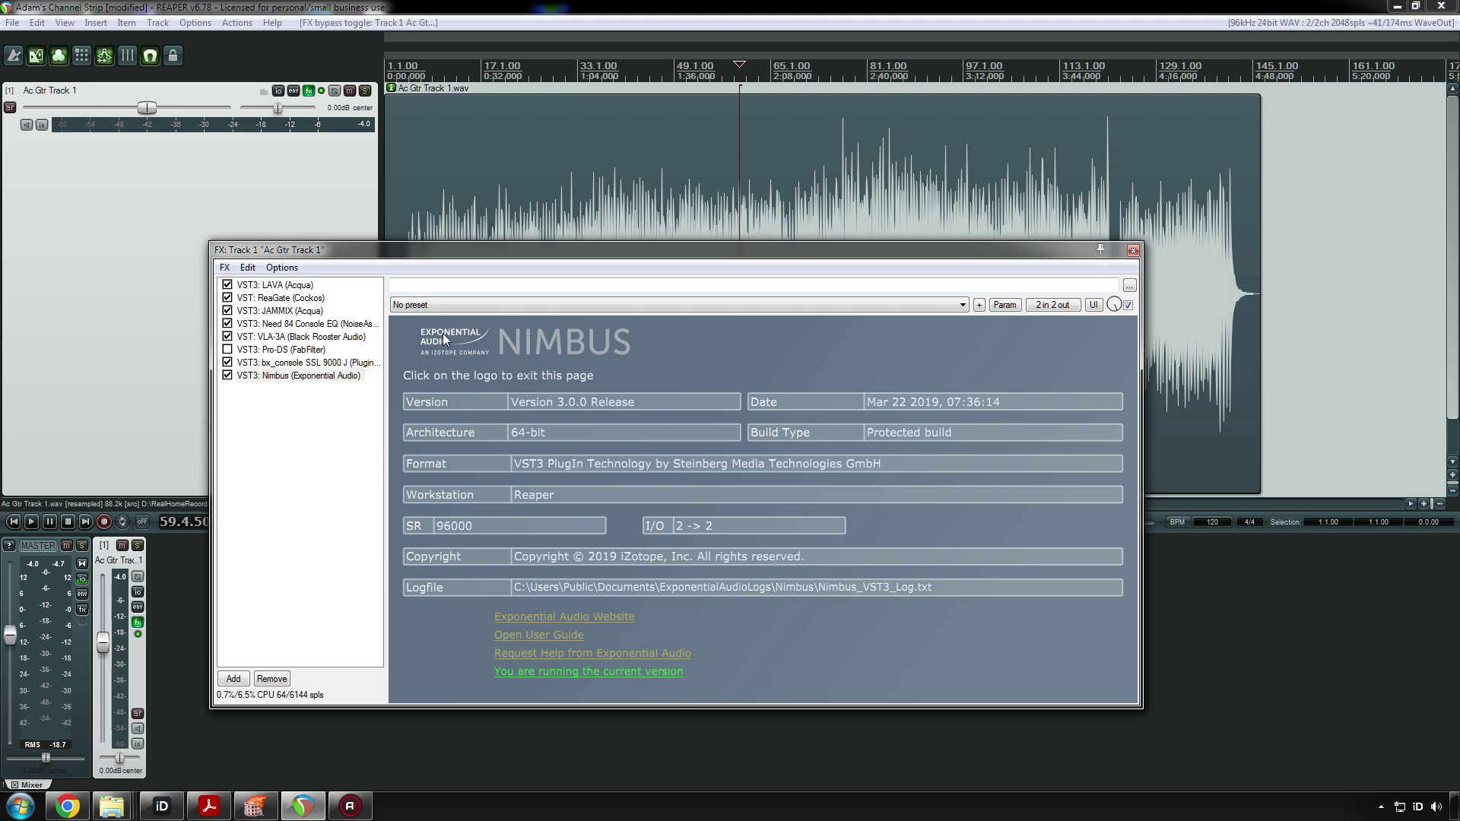
pyautogui.click(444, 334)
pyautogui.press('space')
pyautogui.click(296, 376)
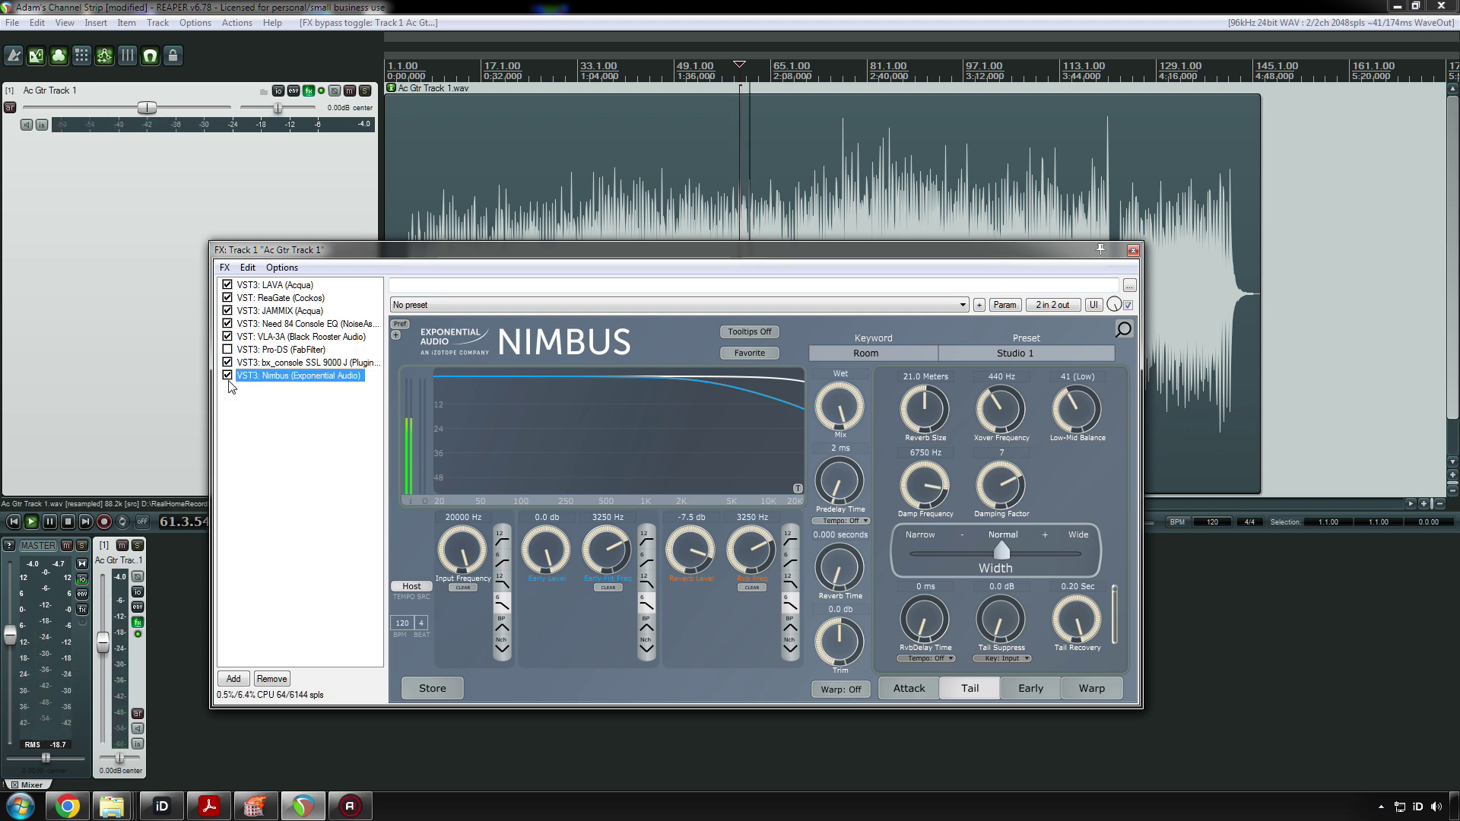
pyautogui.press('space')
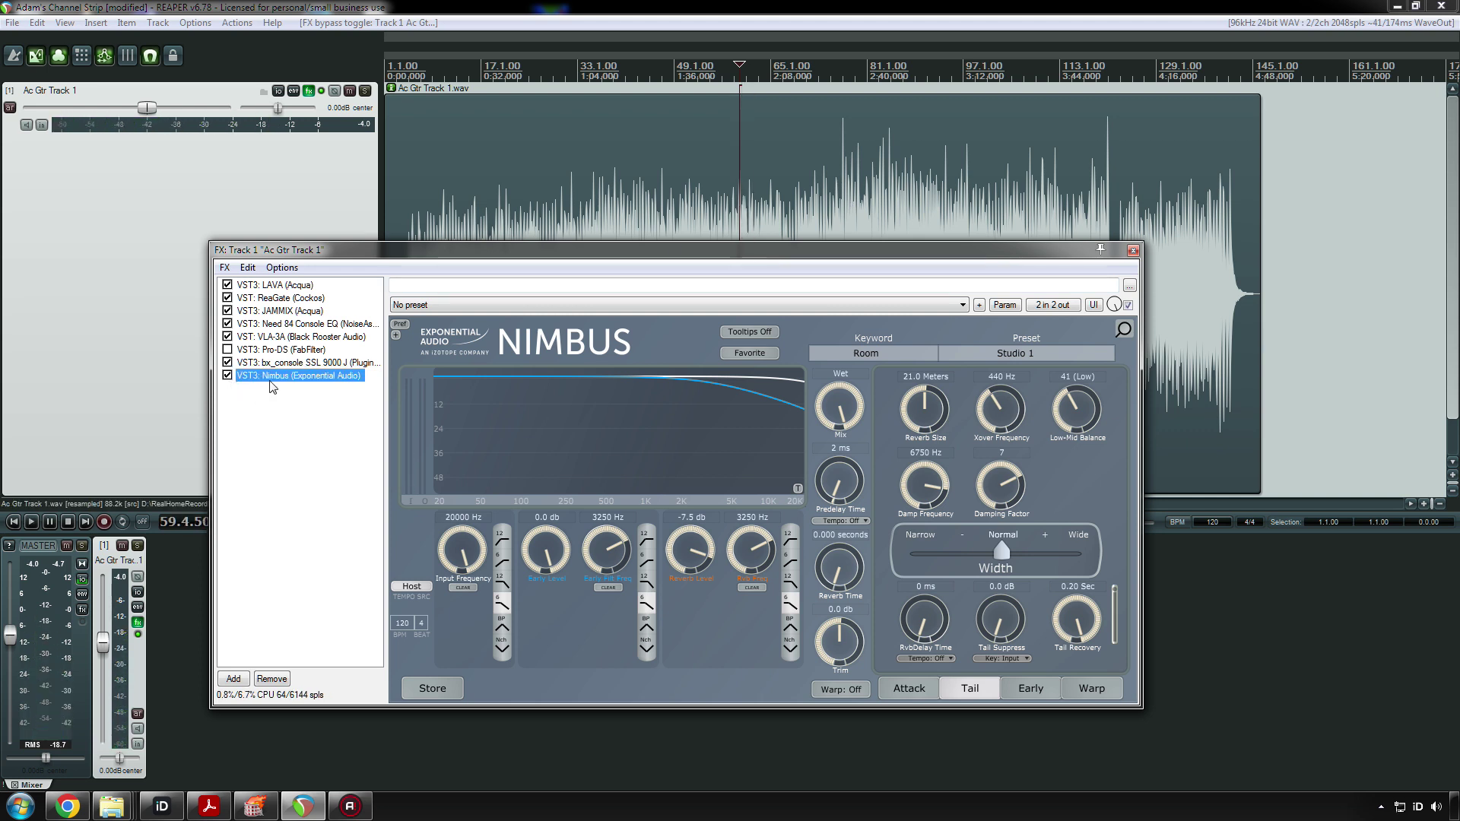
# - Remove Nimbus from the FX chain and add a fresh VST3 instance of Nimbus (Exponential Audio)
pyautogui.press('Delete')
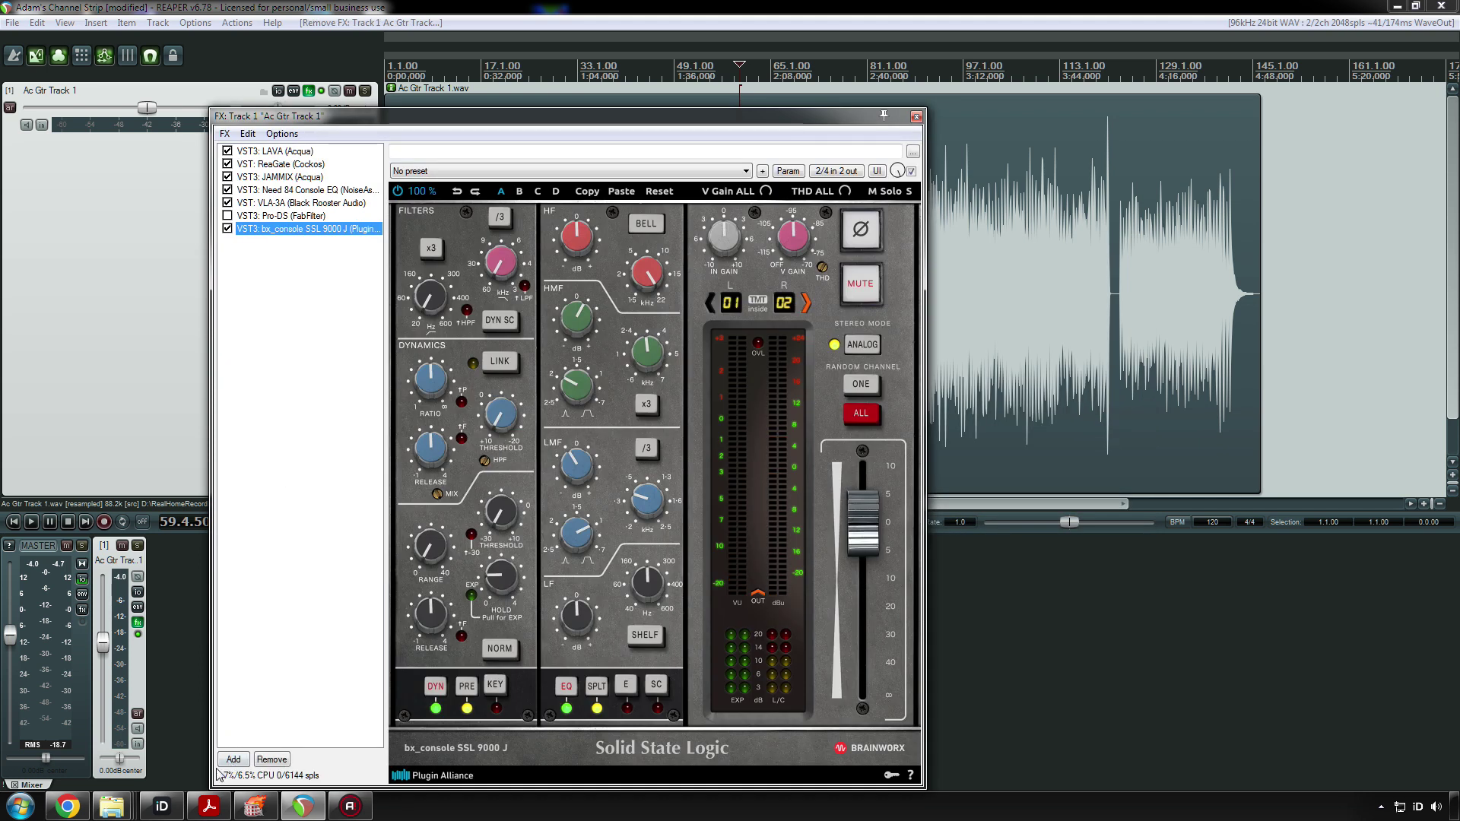
pyautogui.click(233, 759)
pyautogui.write('nim')
pyautogui.click(343, 290)
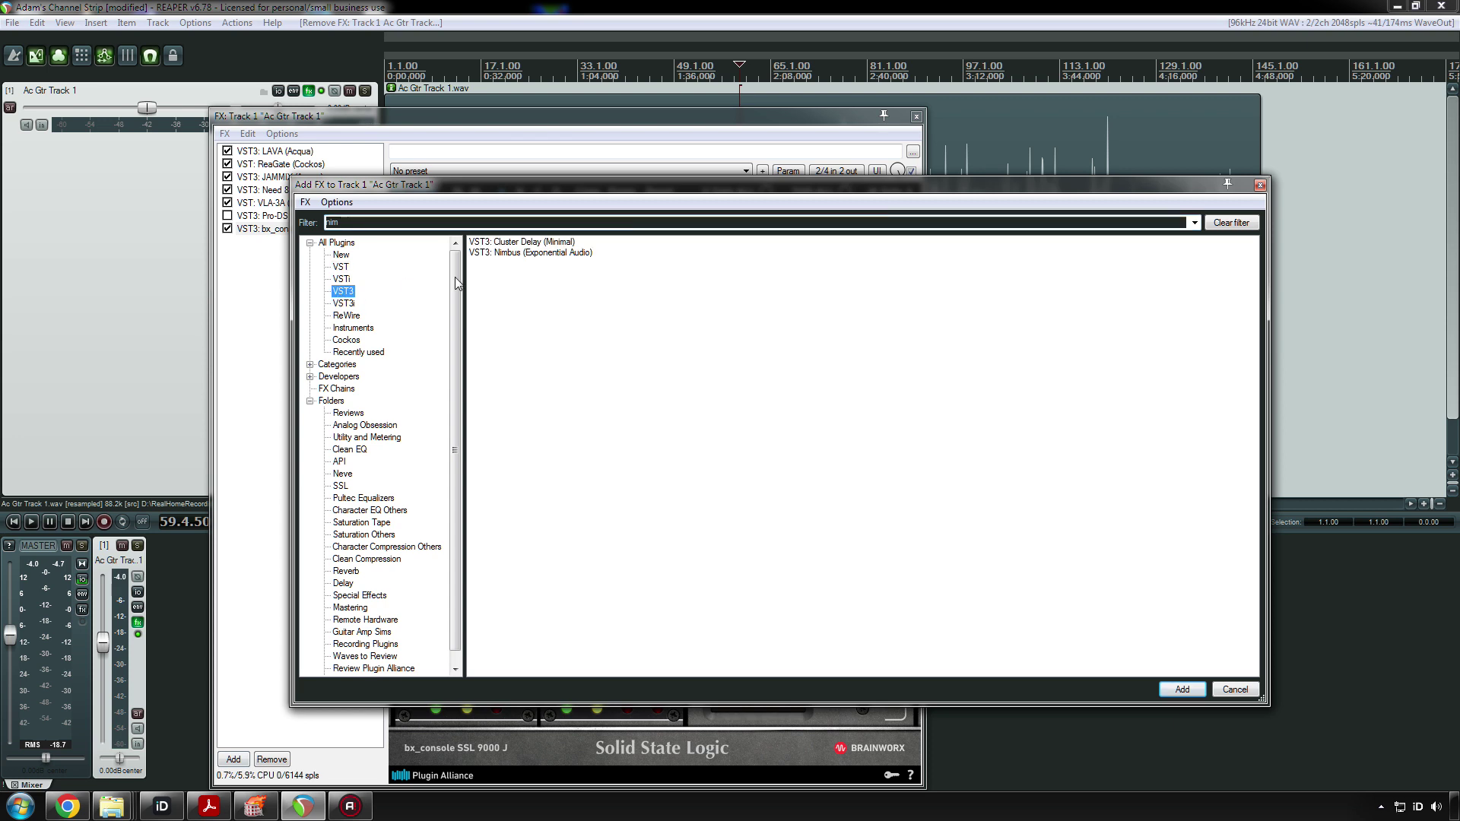
pyautogui.click(526, 254)
pyautogui.doubleClick(515, 253)
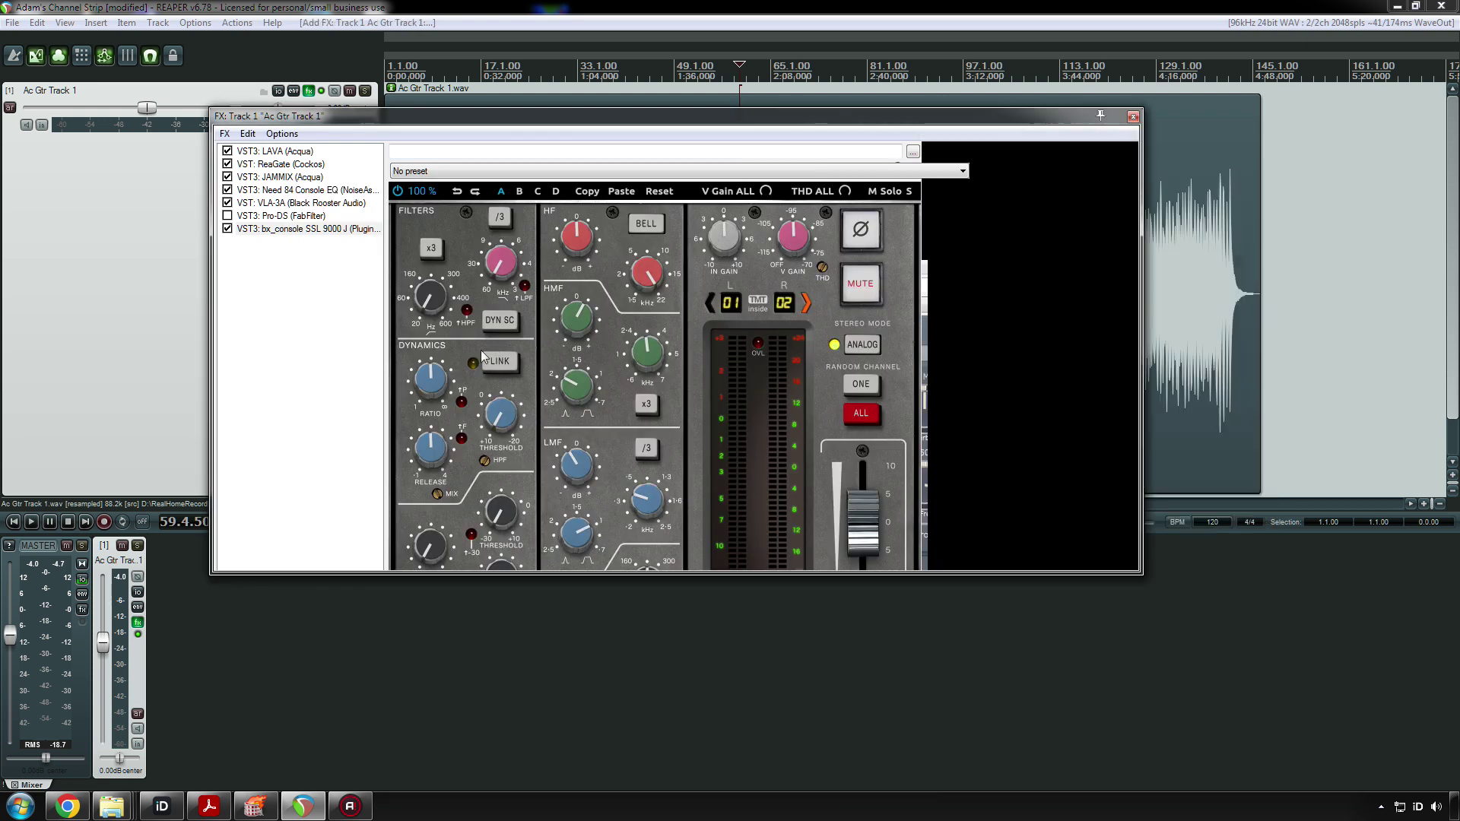
# - Start playback and set the new Nimbus instance to the Room keyword with the Studio 1 preset
pyautogui.press('space')
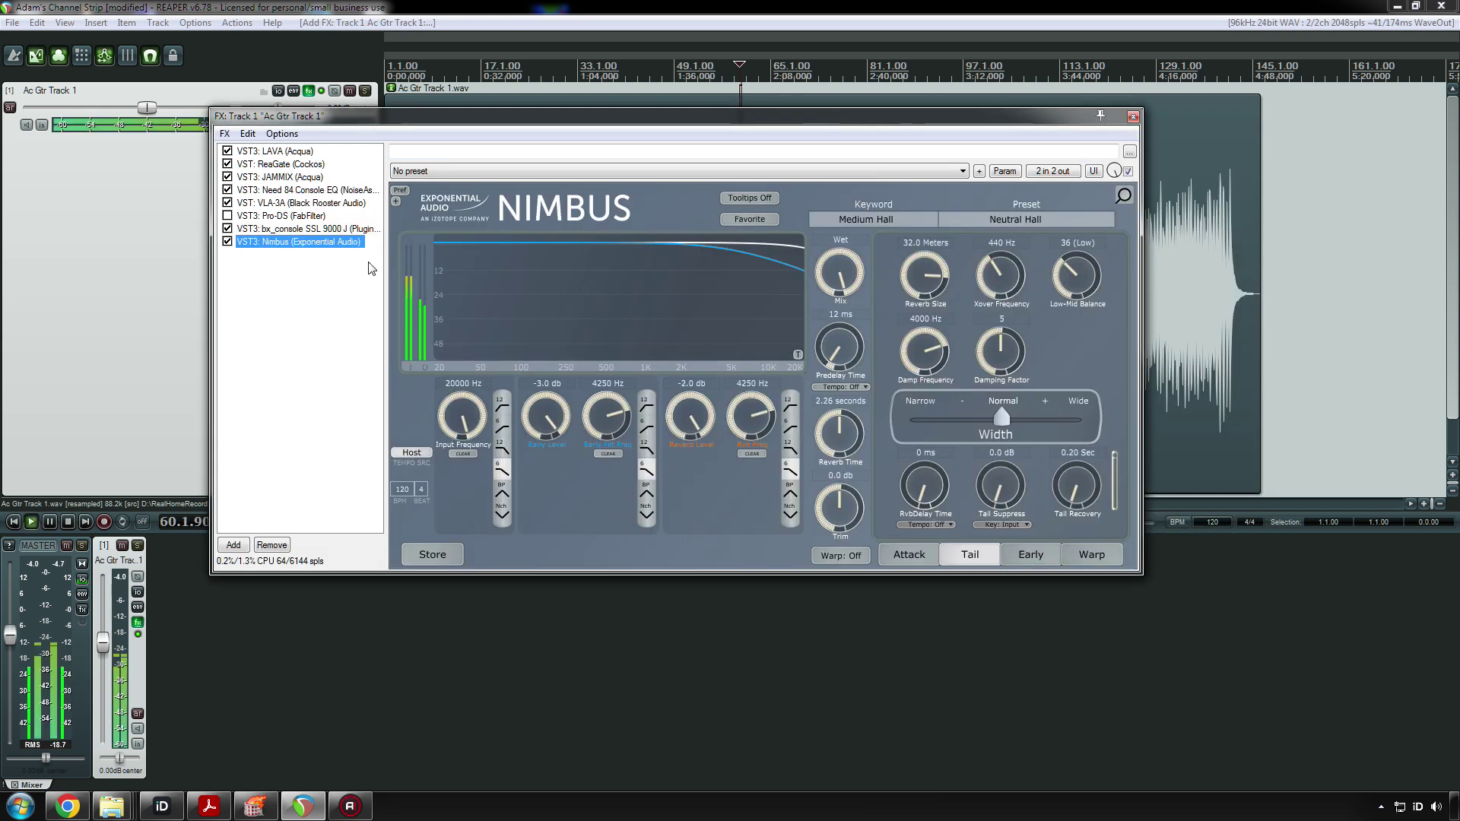
pyautogui.click(873, 219)
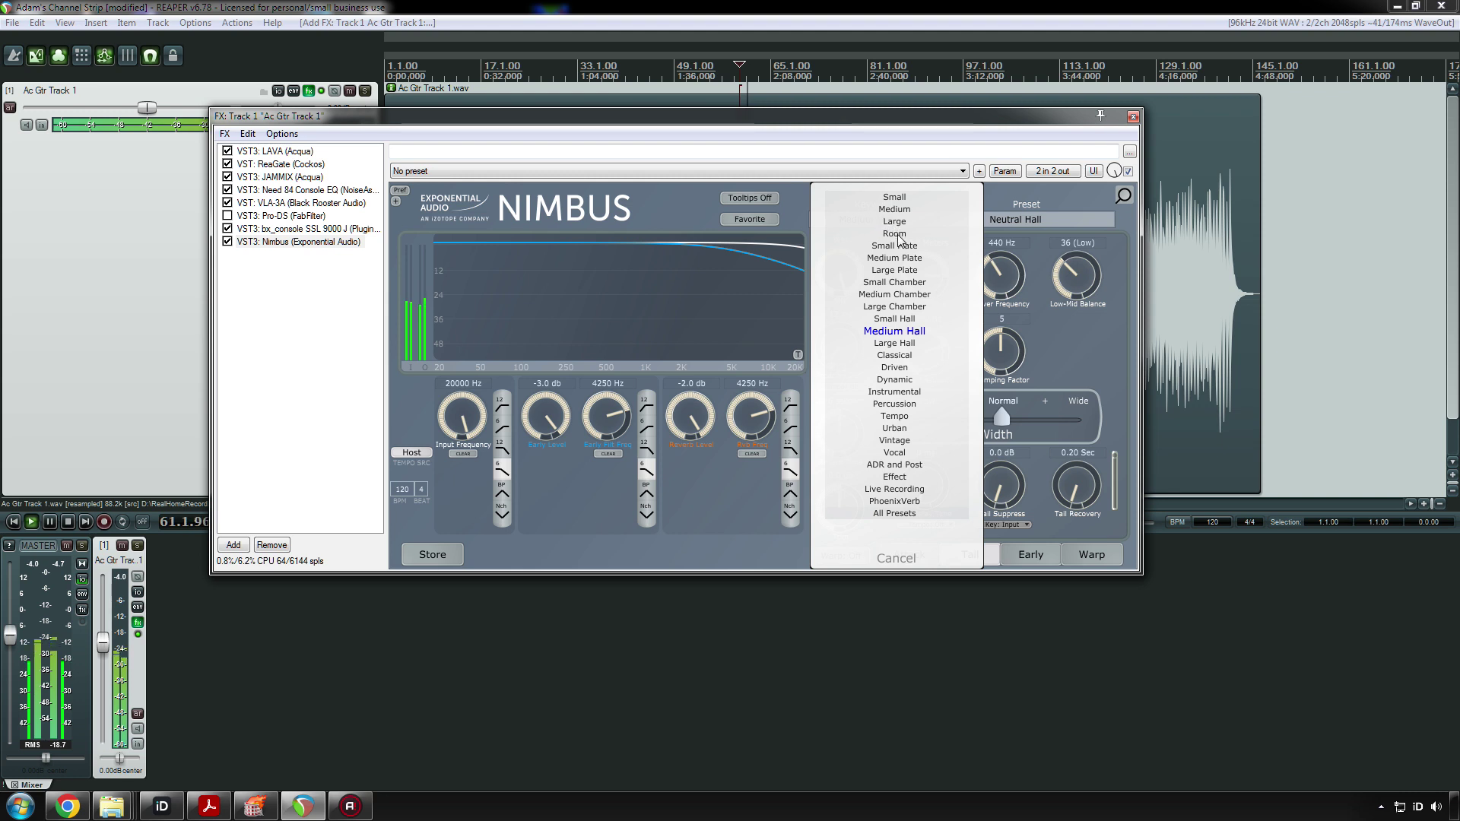
pyautogui.click(894, 233)
pyautogui.click(1027, 219)
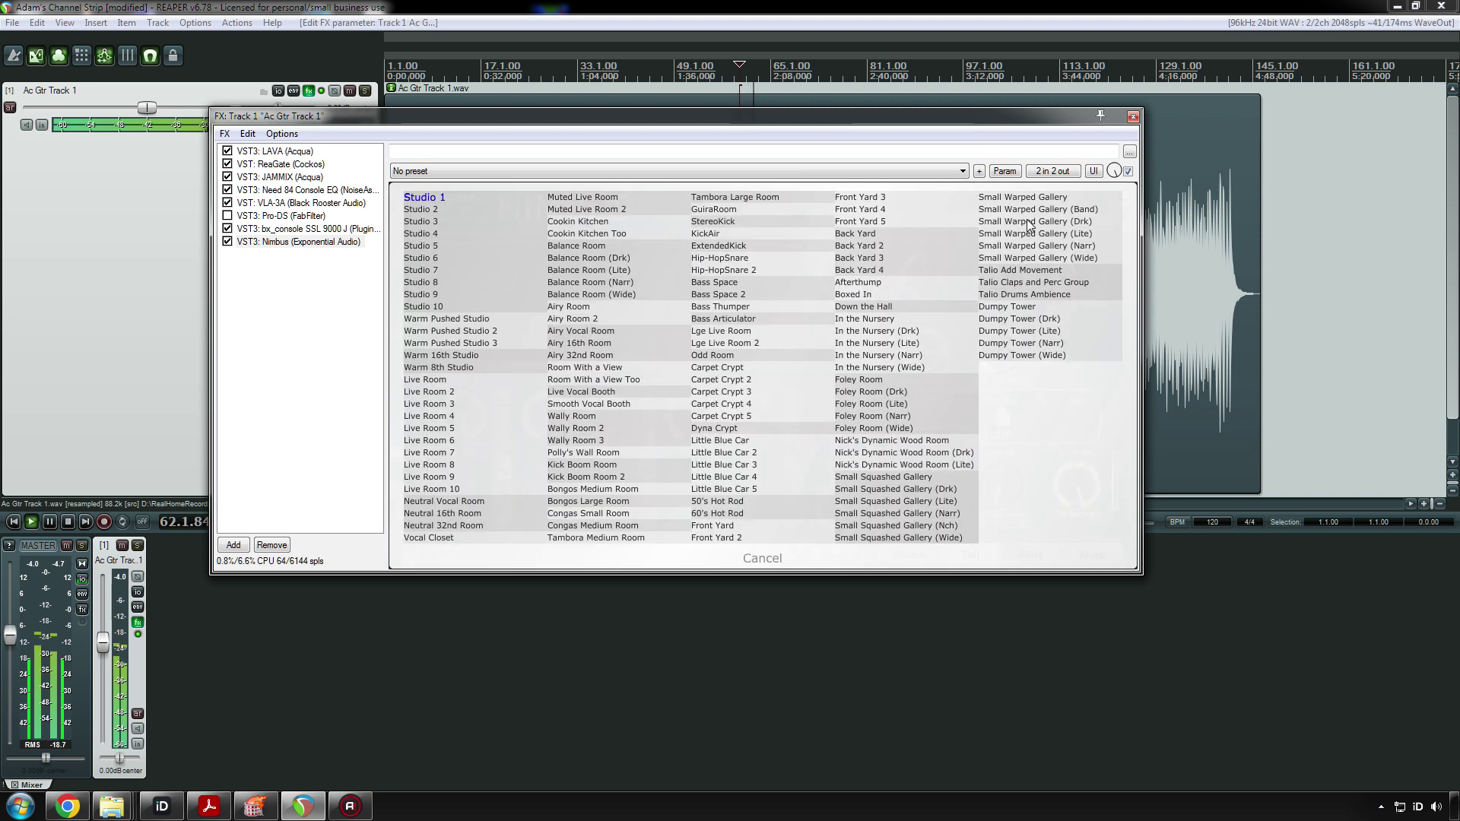
pyautogui.click(439, 201)
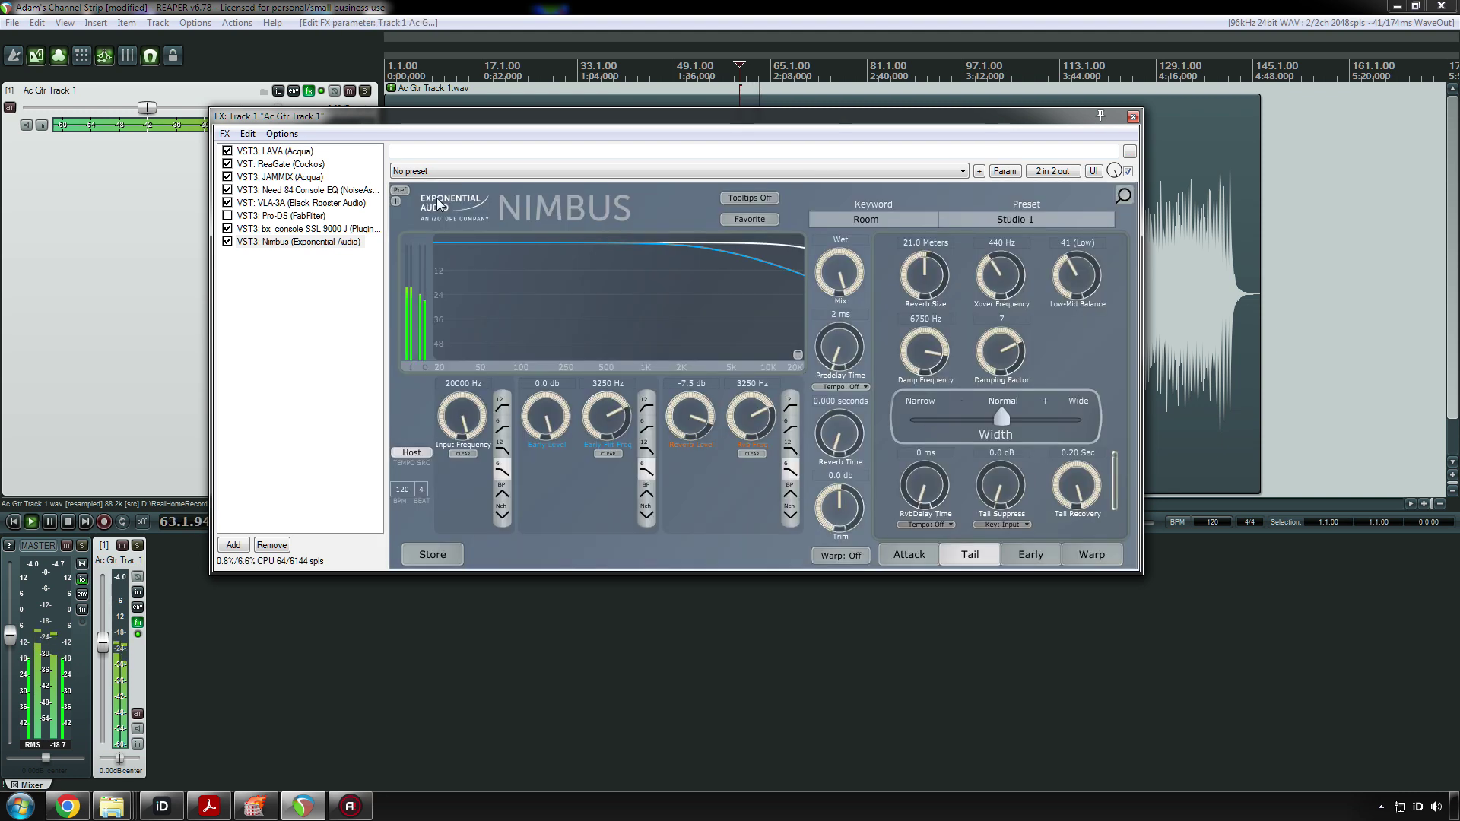
# - Stop playback and reselect Studio 1 from the Nimbus Room preset list
pyautogui.press('Down')
pyautogui.press('space')
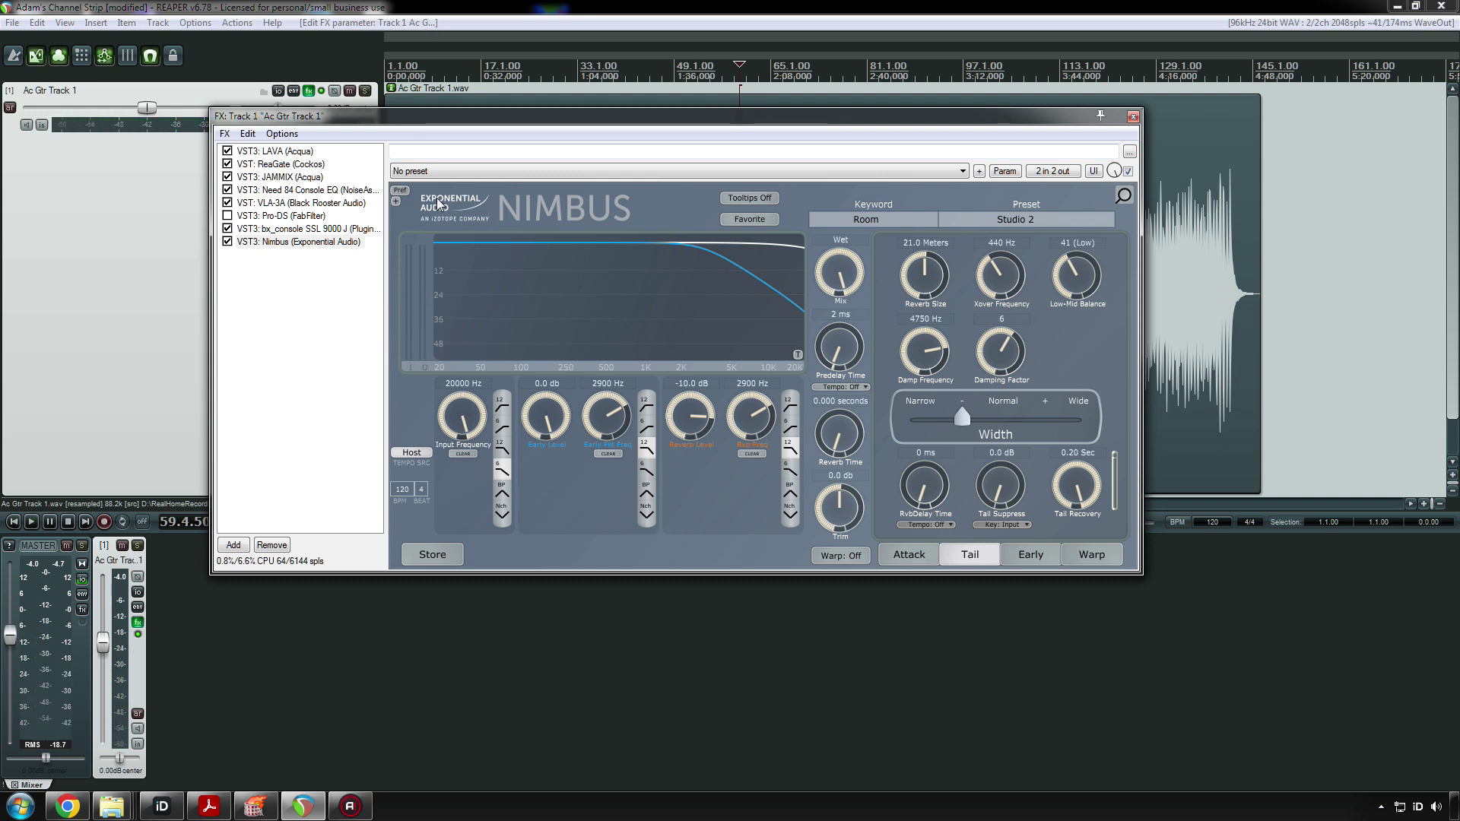
pyautogui.click(1028, 217)
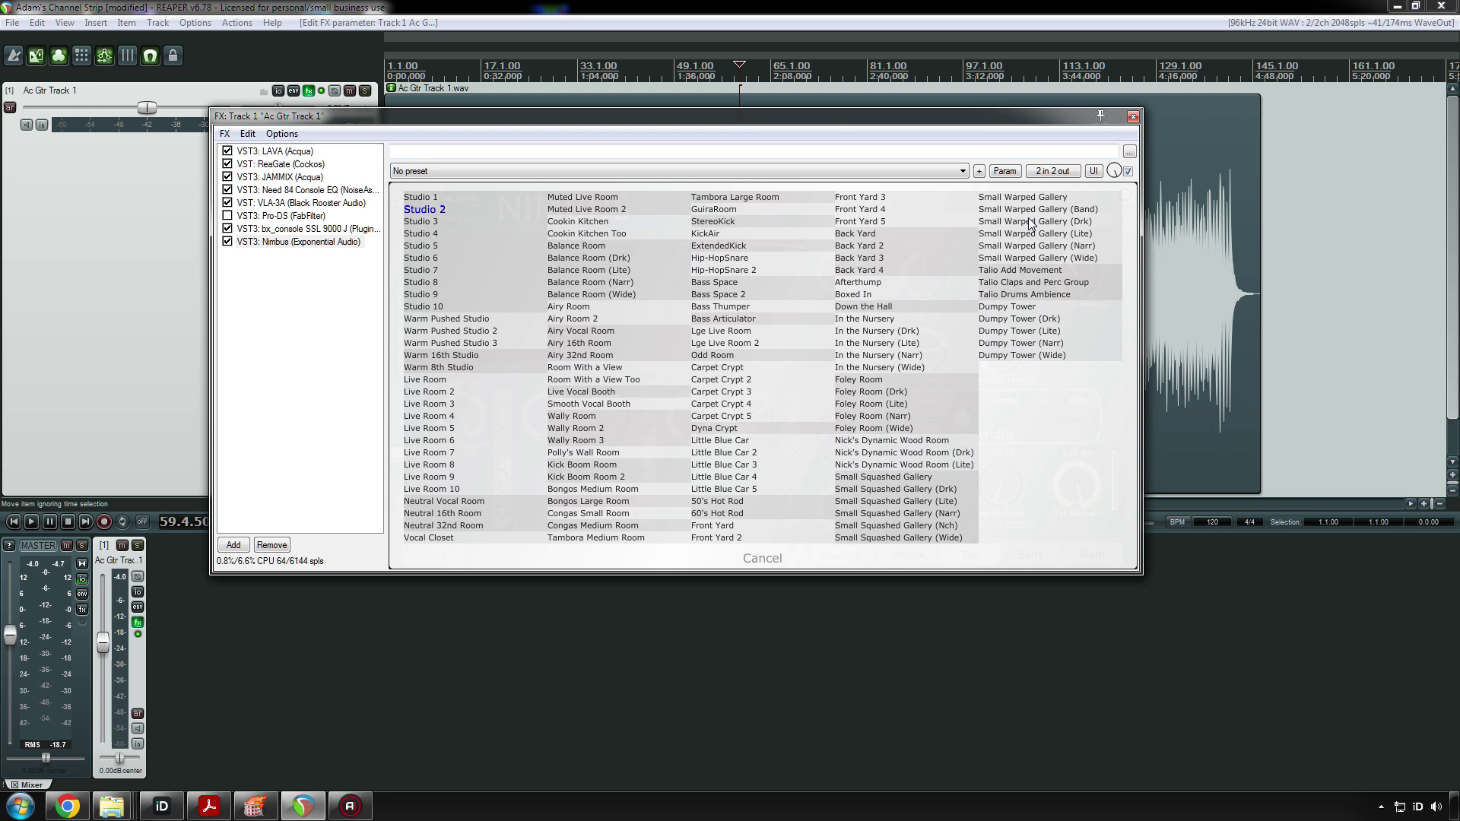
pyautogui.click(429, 201)
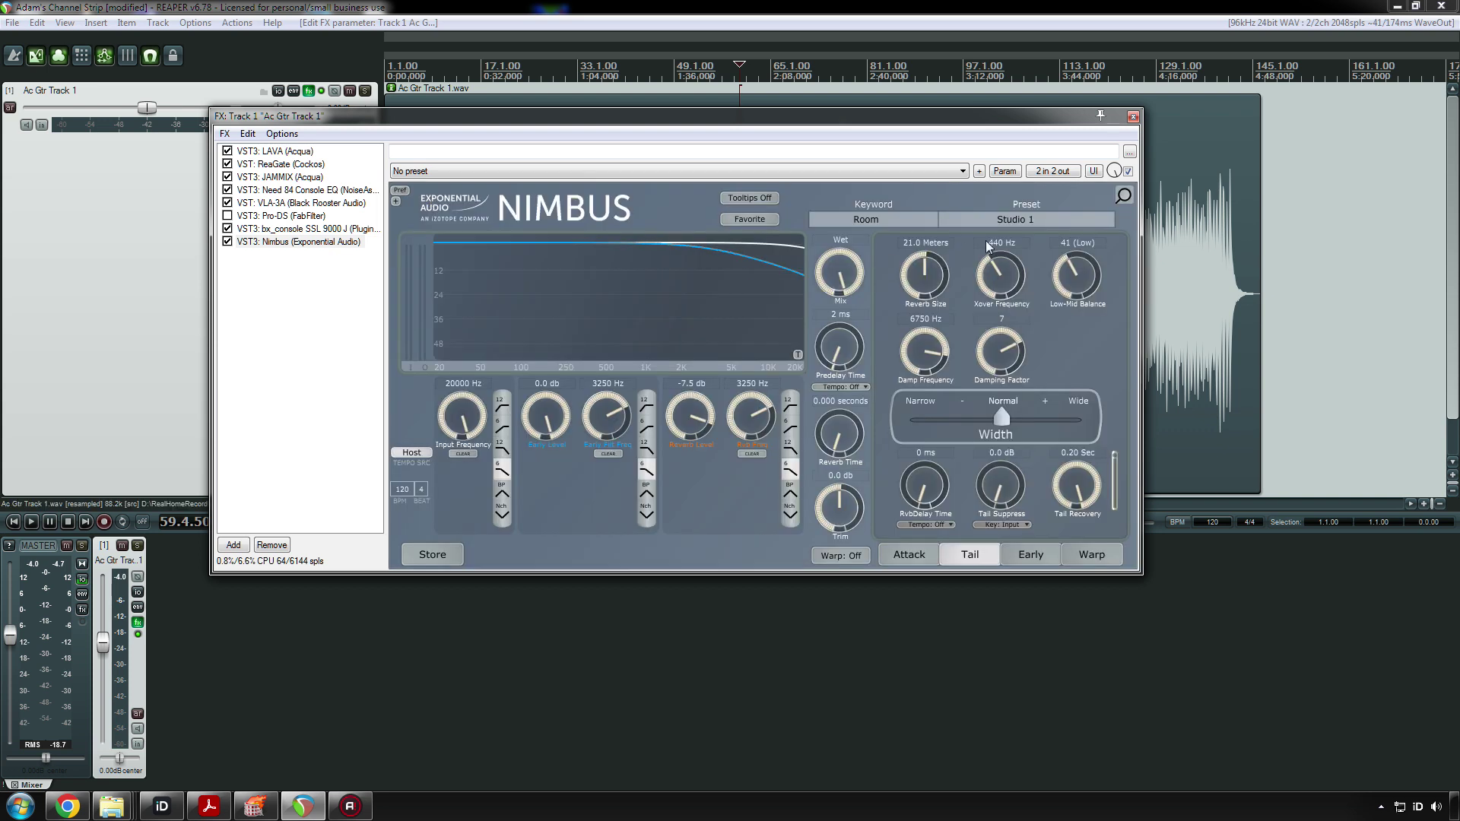
# - Try the Small Hall keyword in Nimbus, return to Room, and switch to Studio 2 and back to Studio 1
pyautogui.click(891, 220)
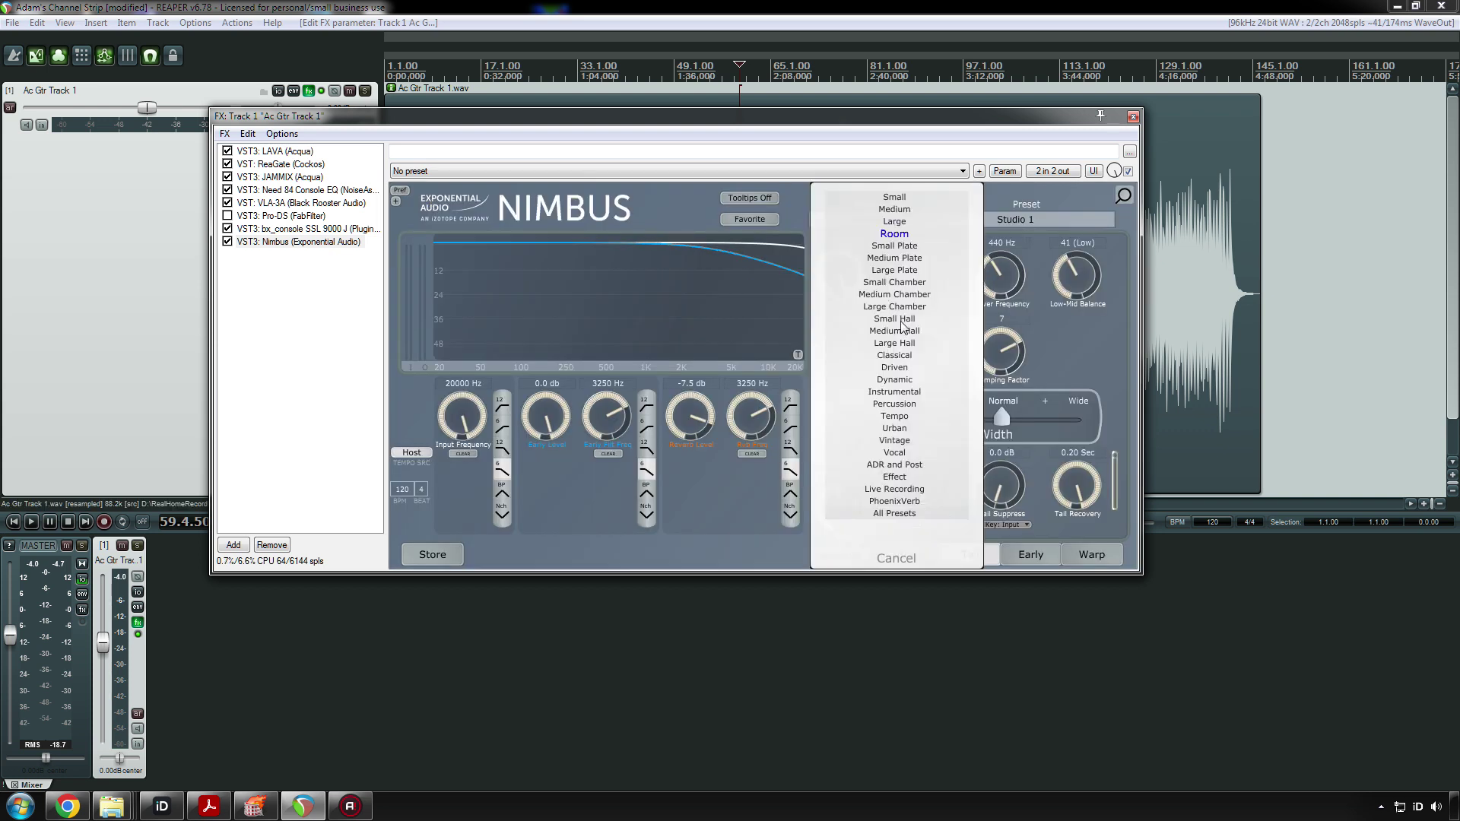
pyautogui.click(902, 327)
pyautogui.click(878, 221)
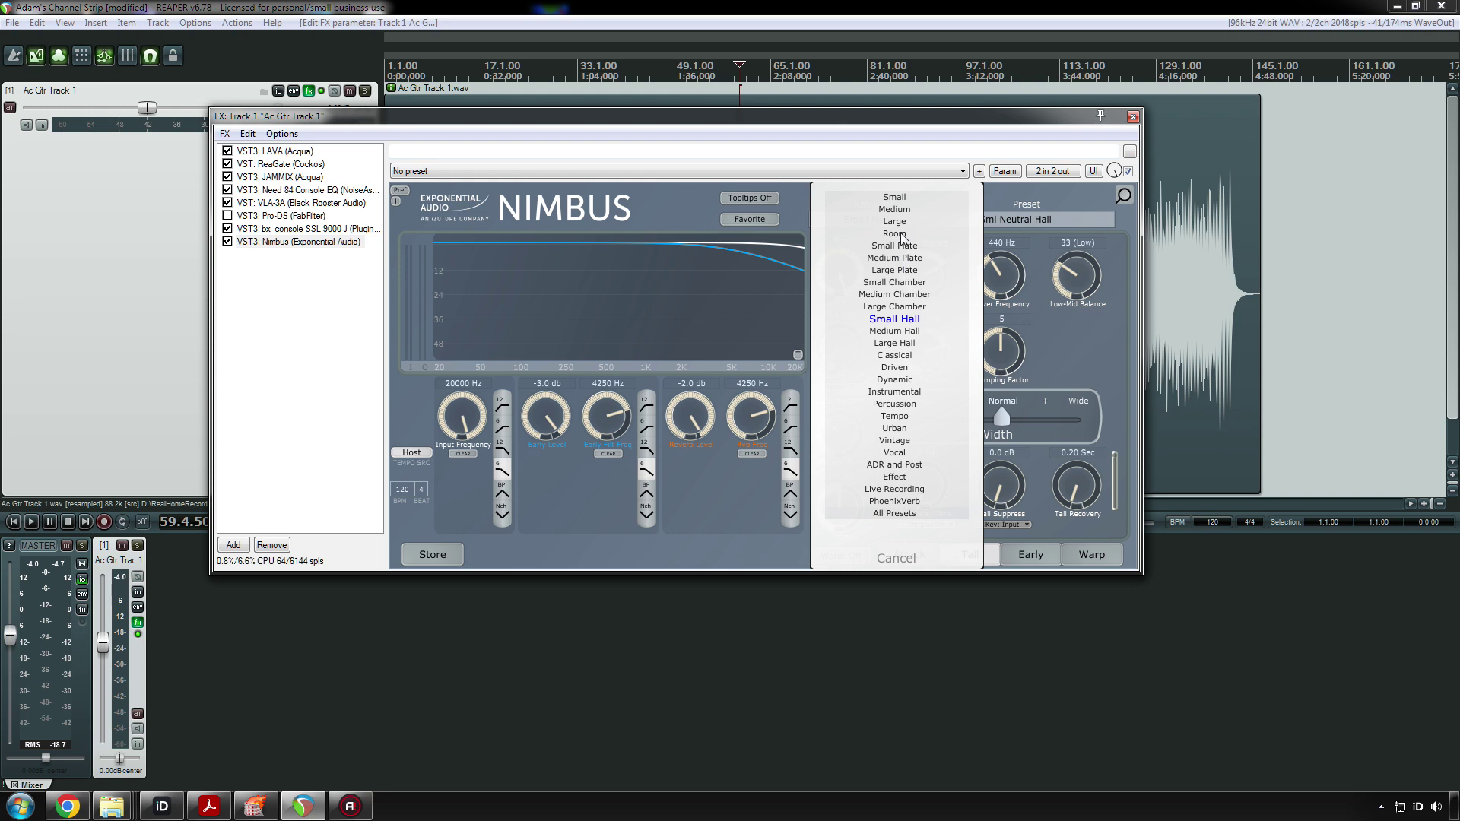
pyautogui.click(901, 234)
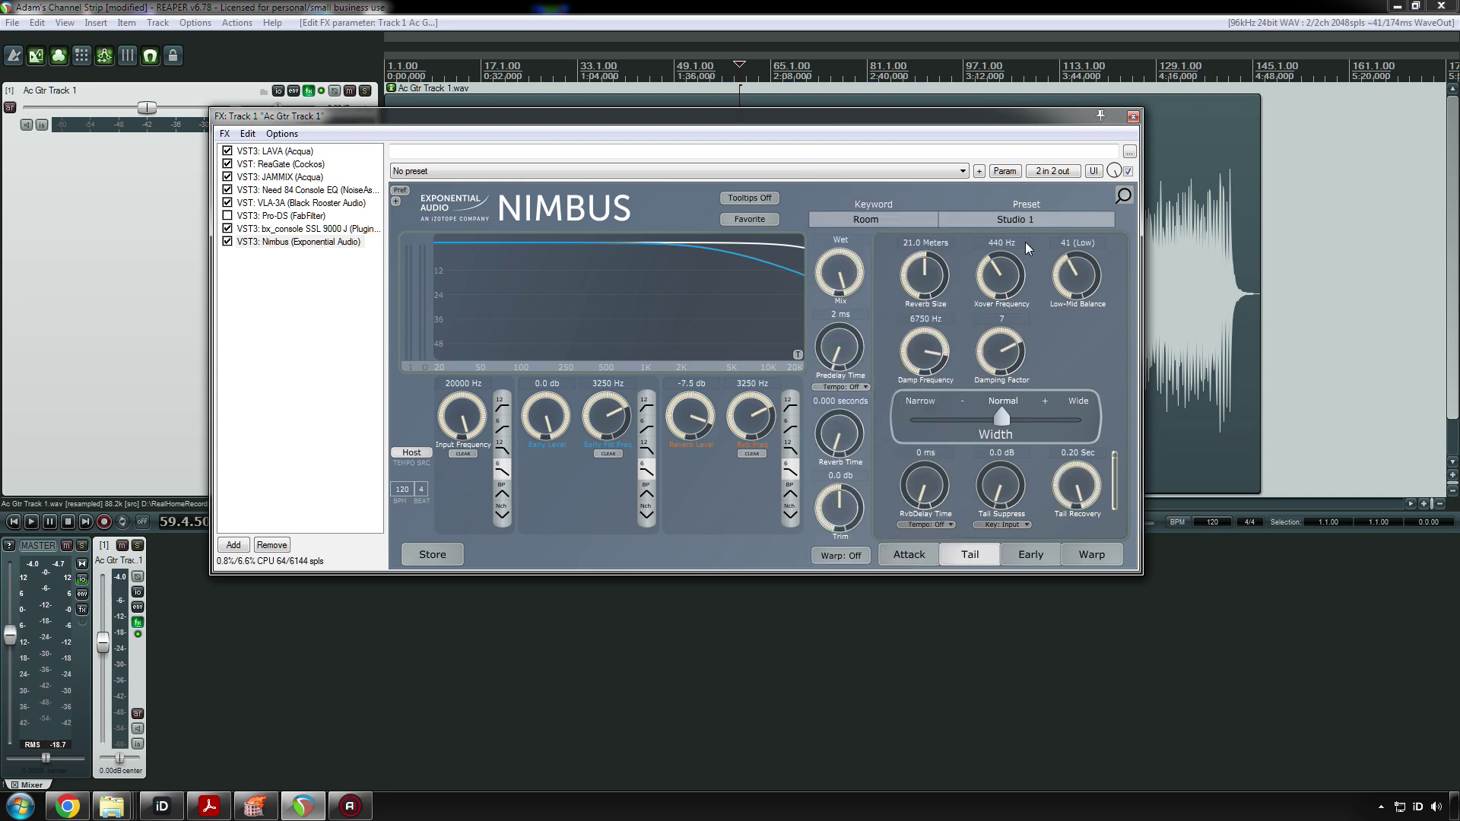
pyautogui.press('Down')
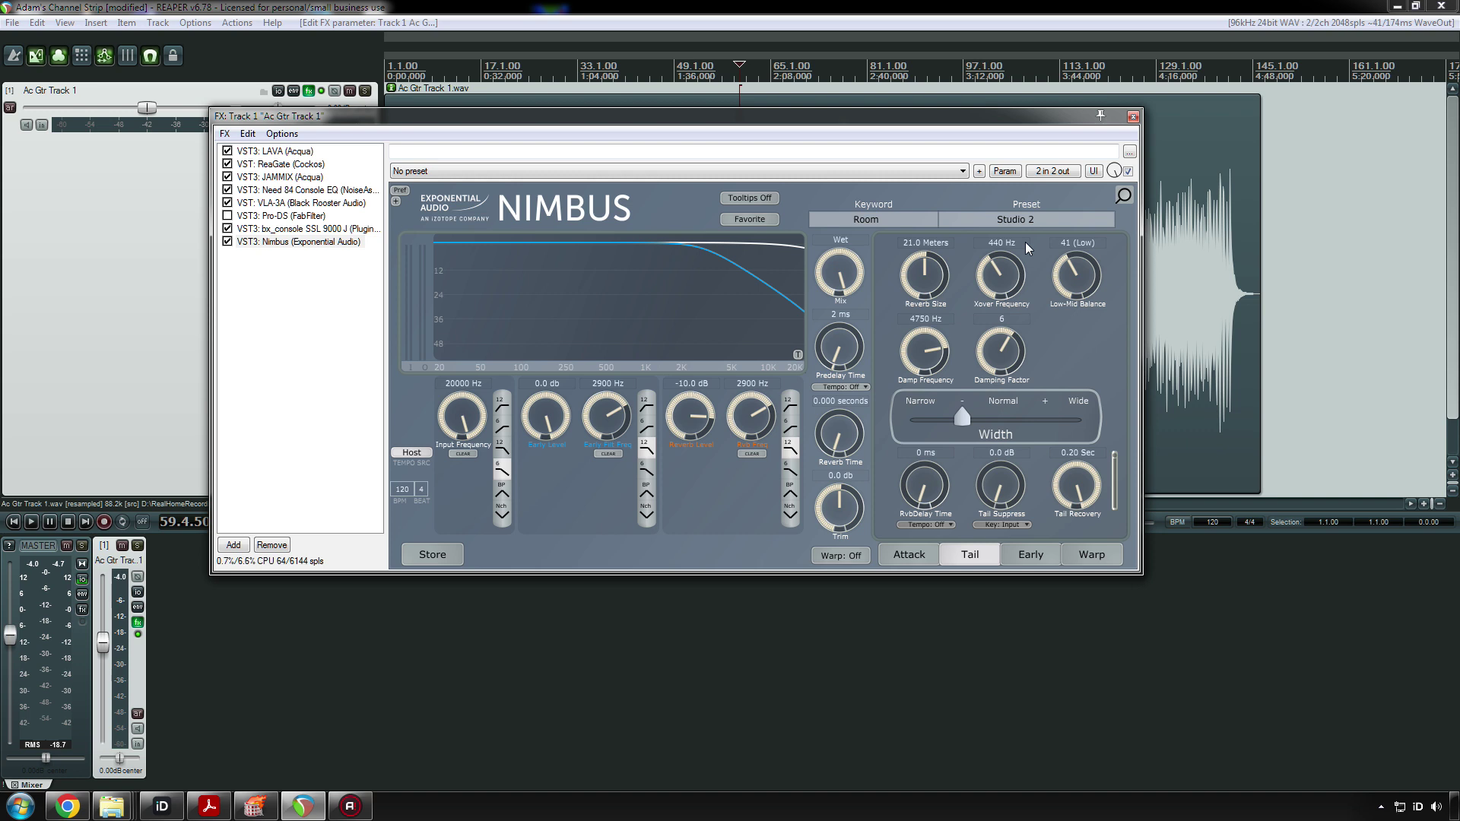
pyautogui.press('Up')
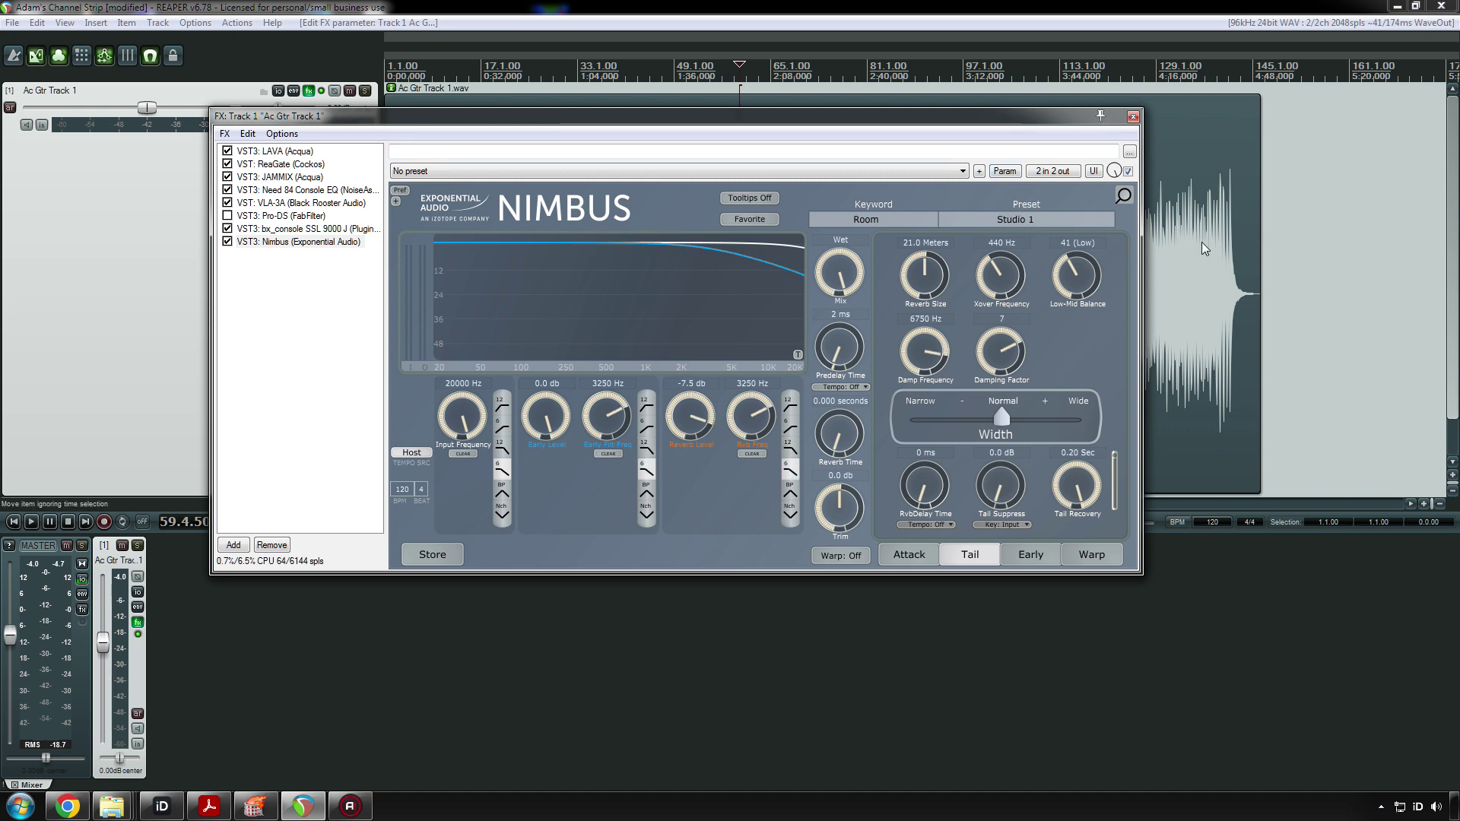
# - Play the guitar while auditioning the Nimbus Room presets from Studio 1 through Studio 8, and stop playback on Studio 7
pyautogui.press('space')
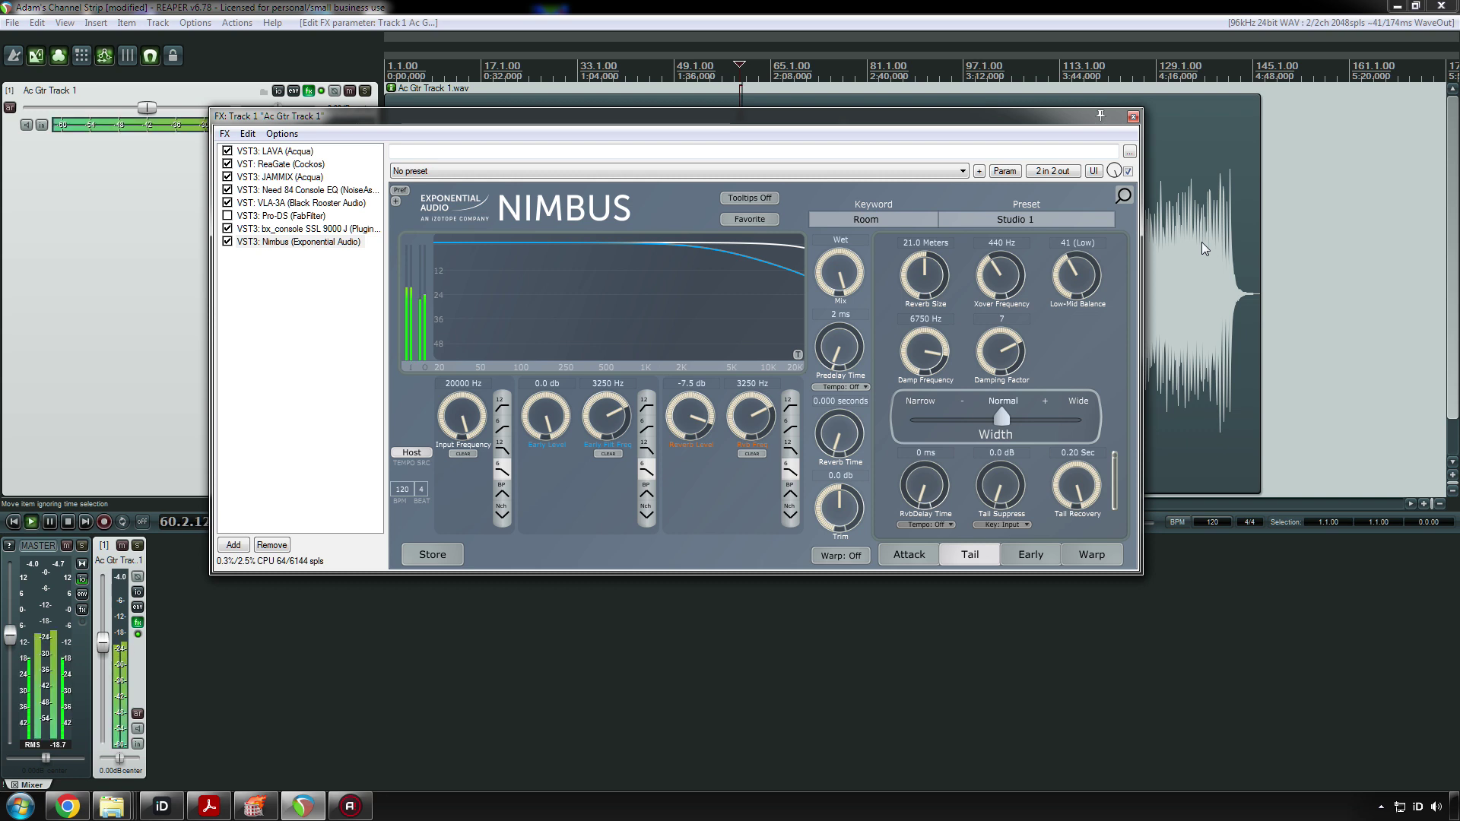
pyautogui.press('Down')
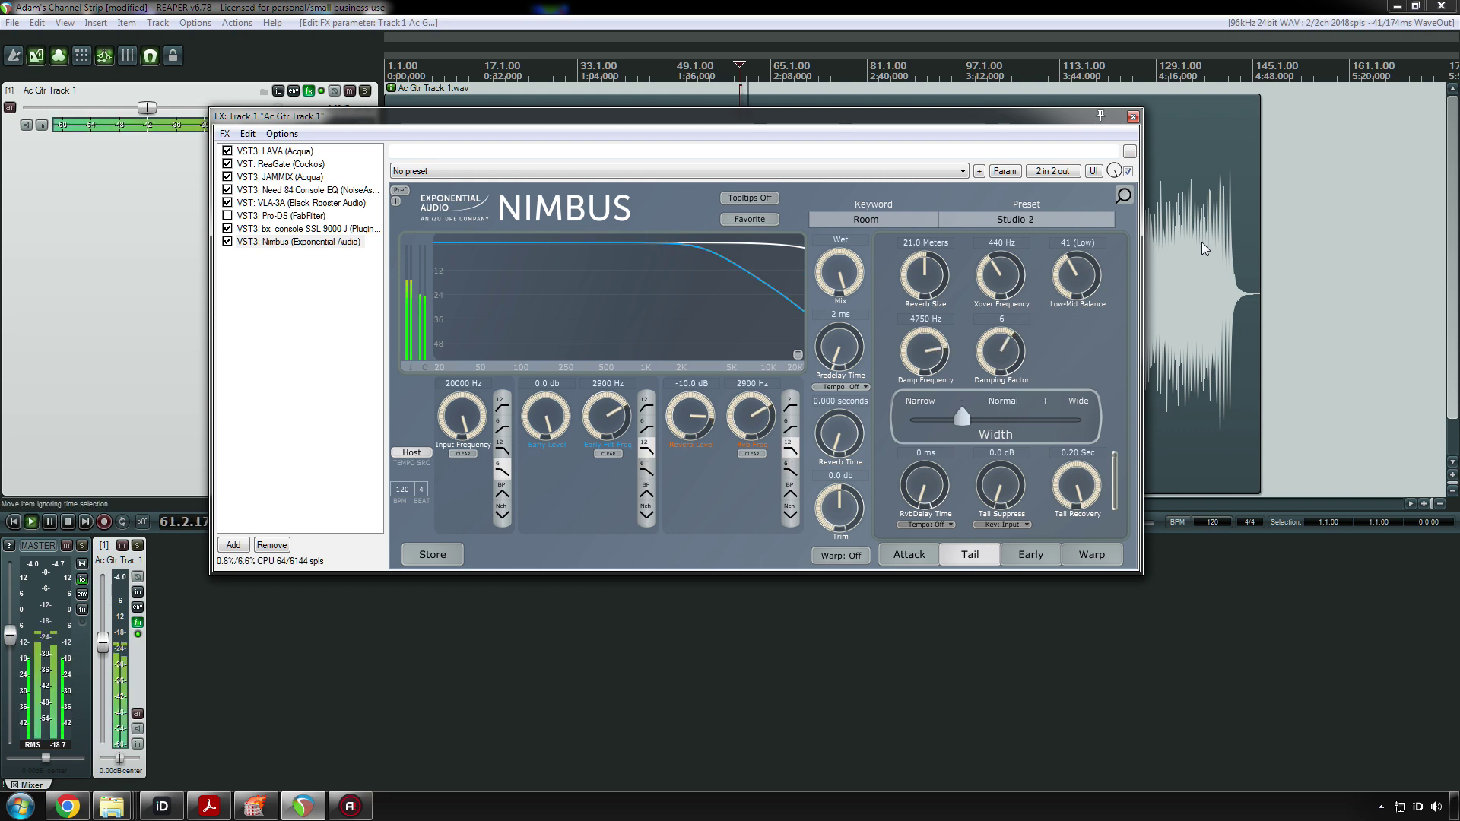
pyautogui.press('Down')
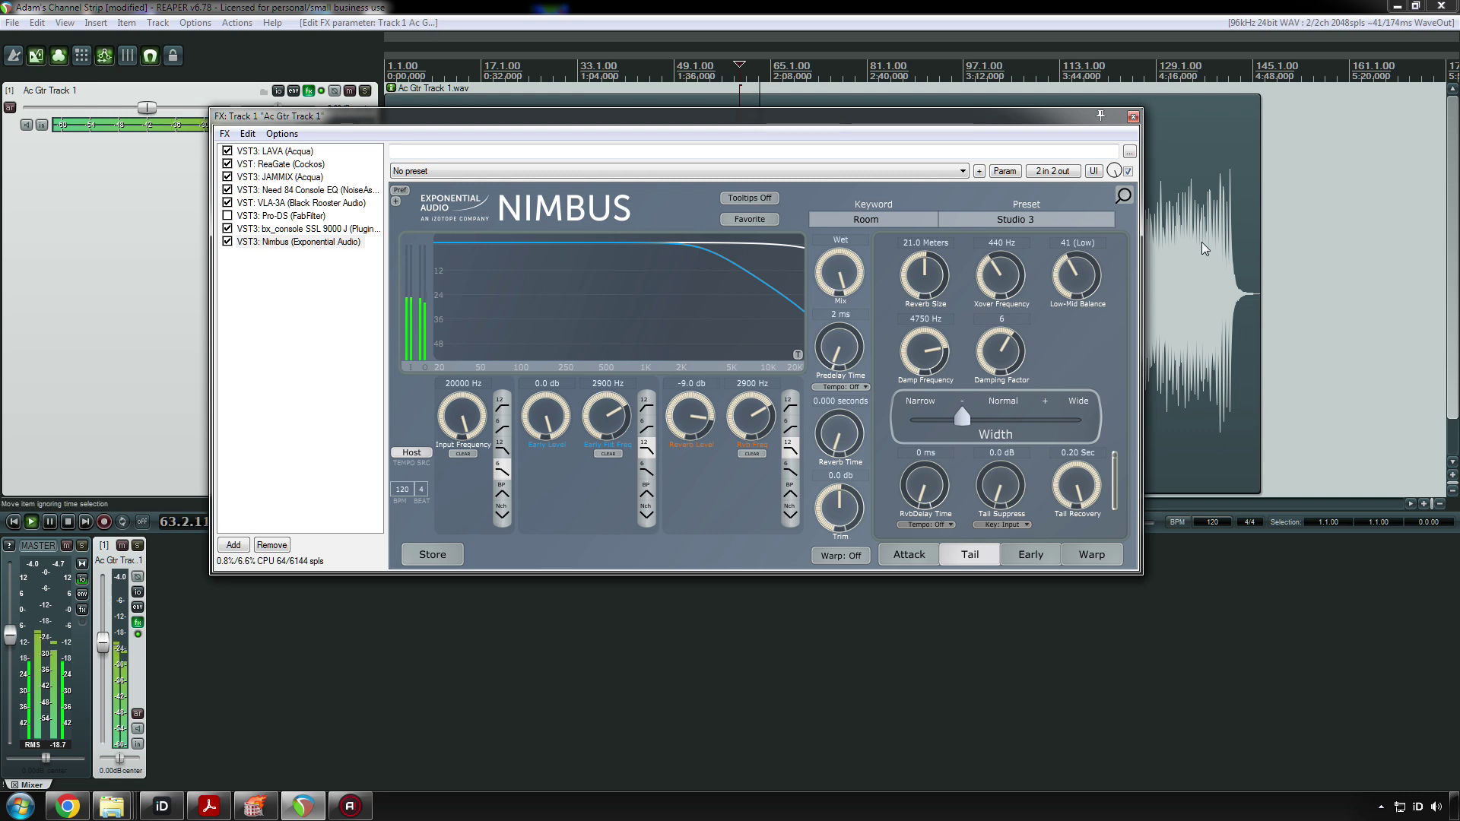
pyautogui.press('Up')
pyautogui.press('Down')
pyautogui.press('Down')
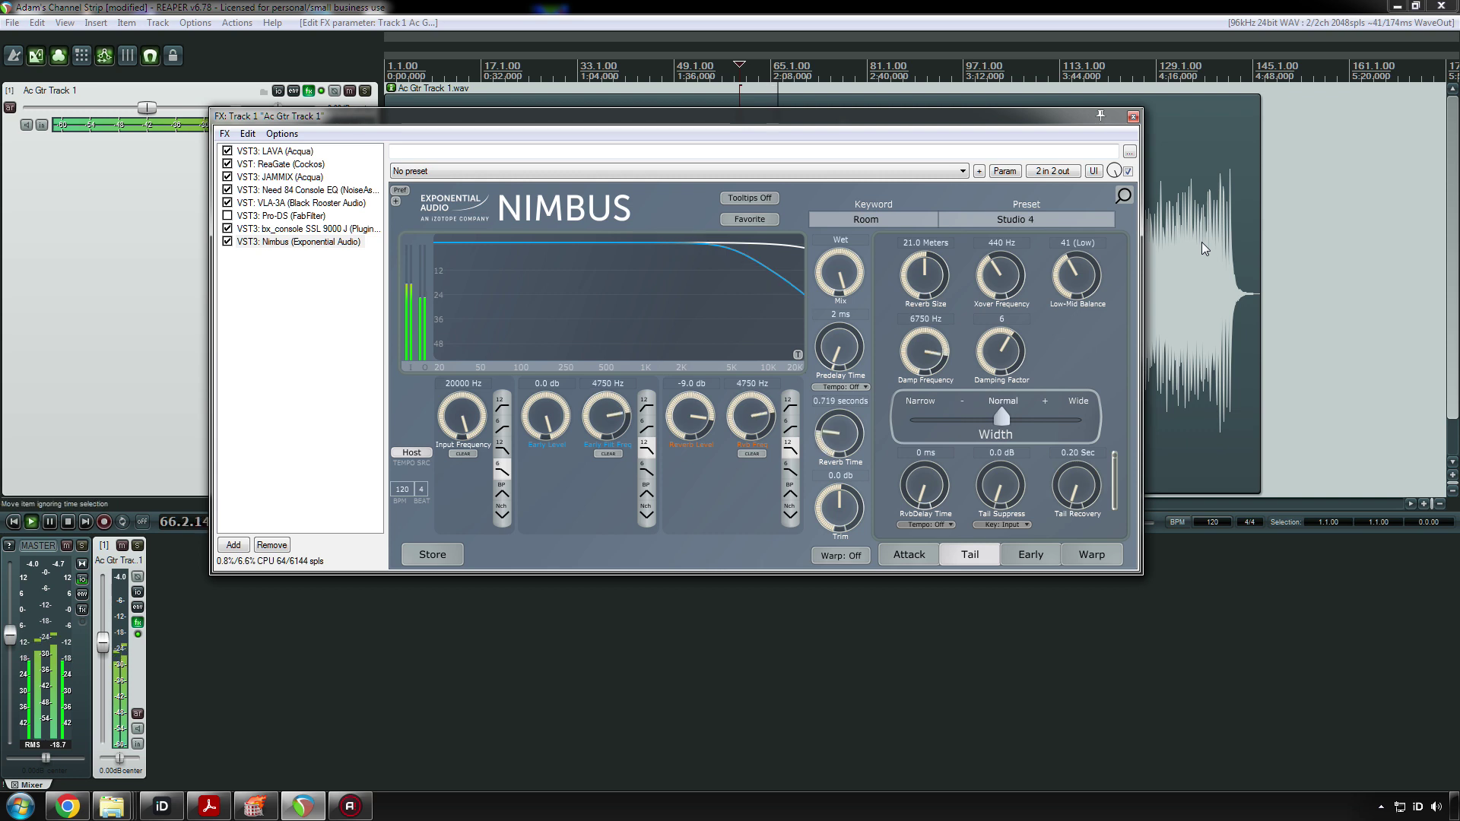
pyautogui.press('Down')
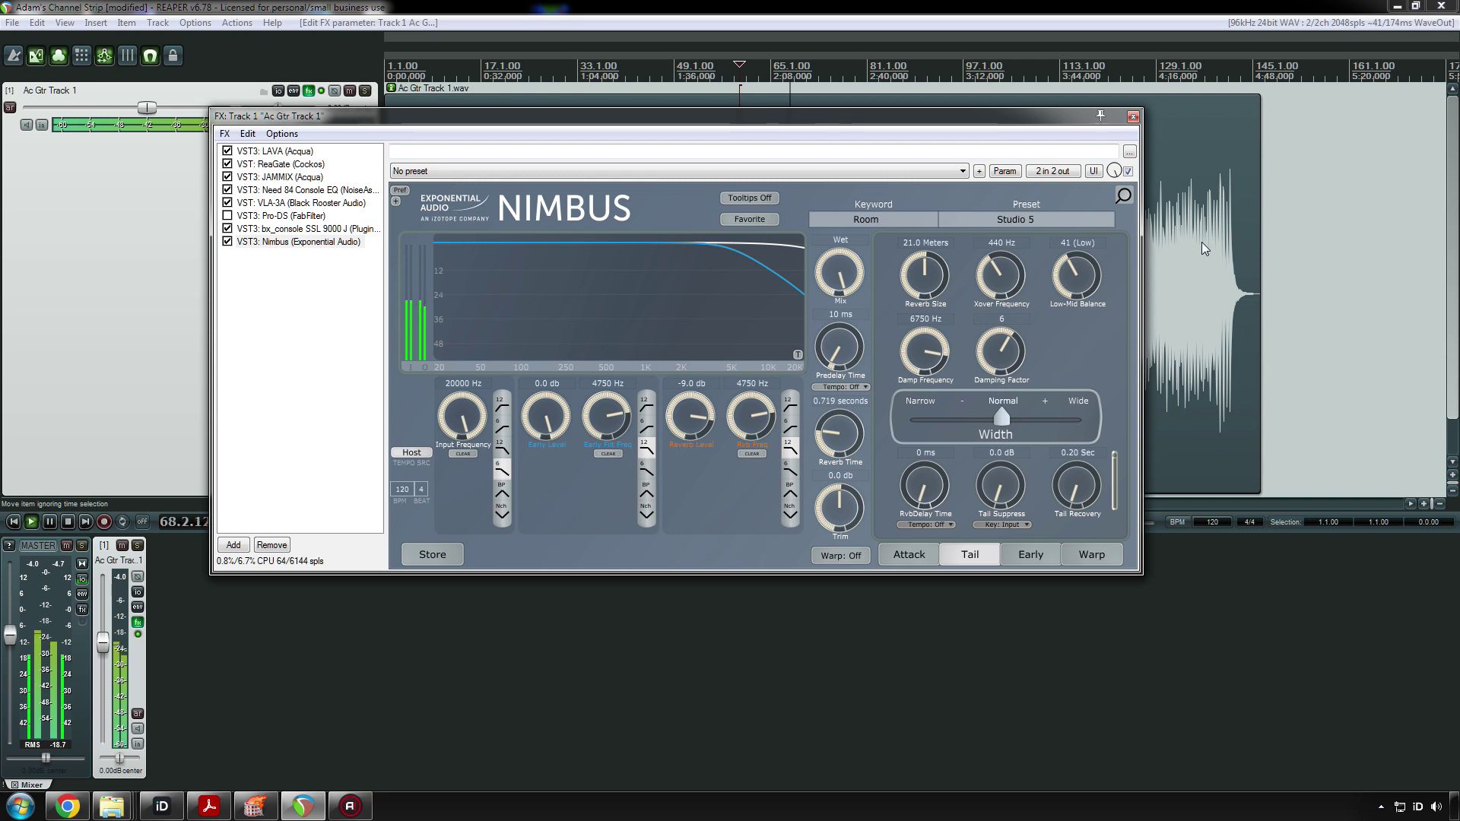
pyautogui.press('Down')
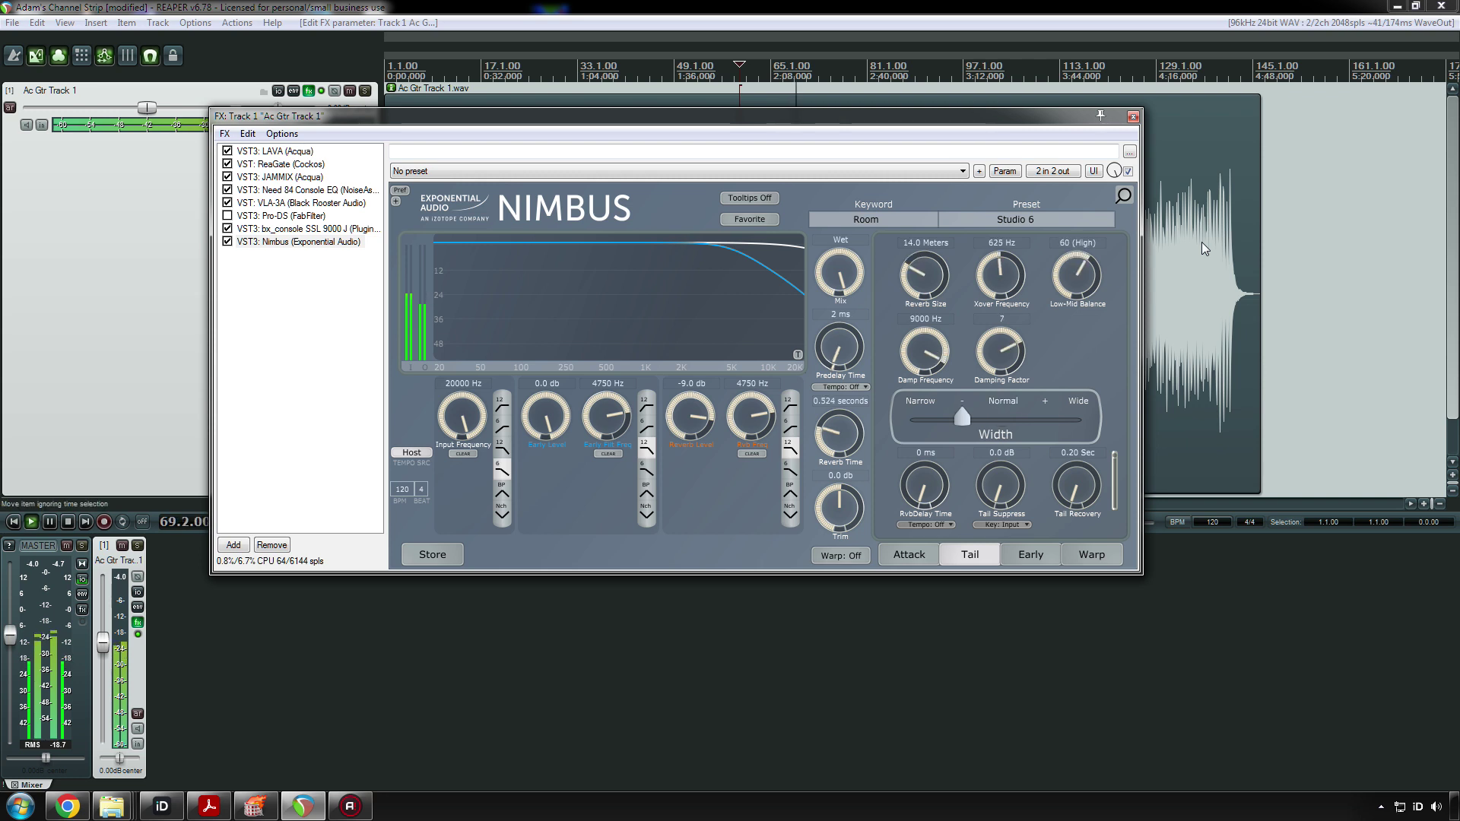
pyautogui.press('Down')
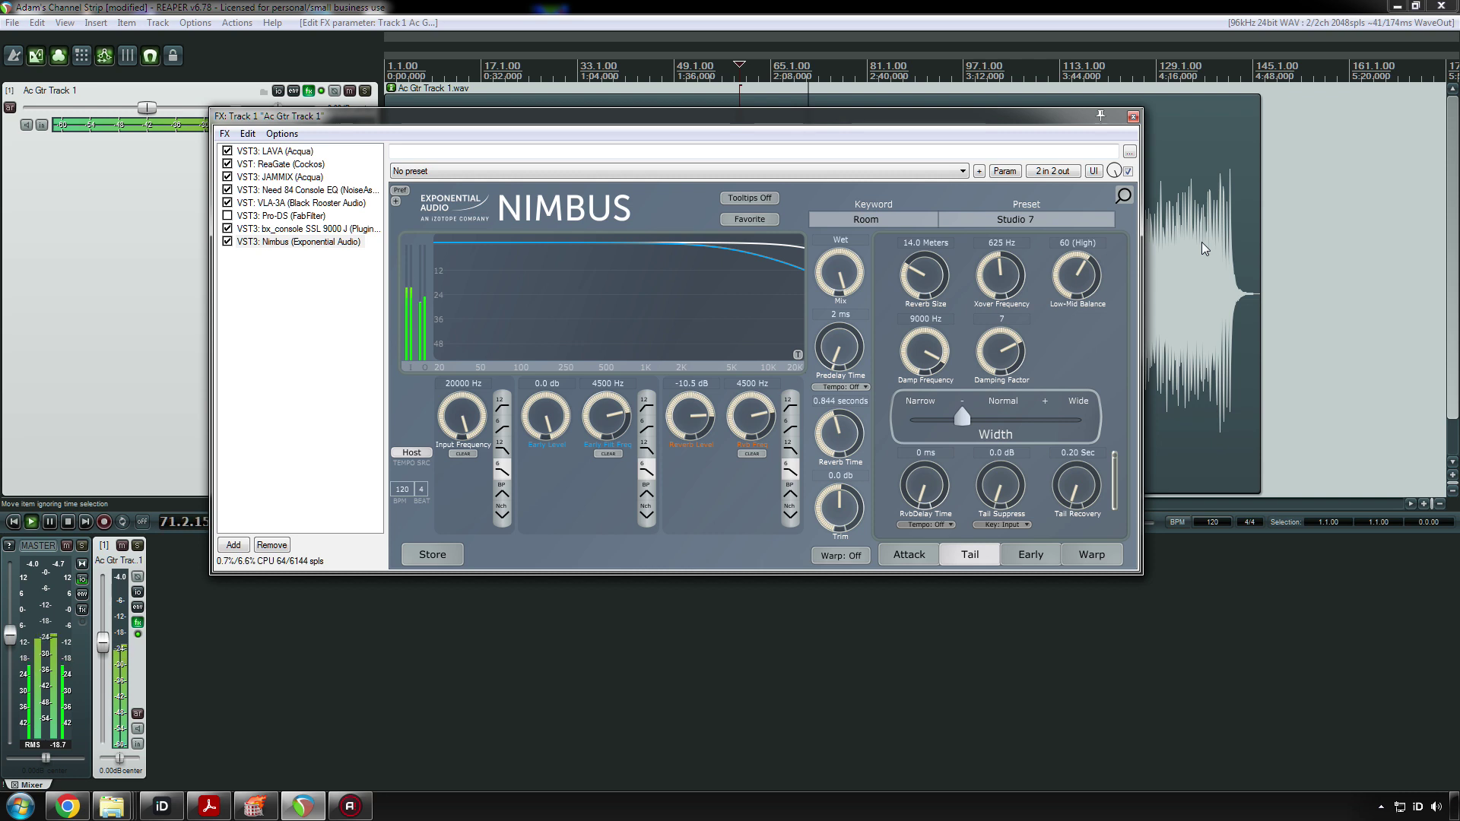
pyautogui.press('Down')
pyautogui.press('Up')
pyautogui.press('space')
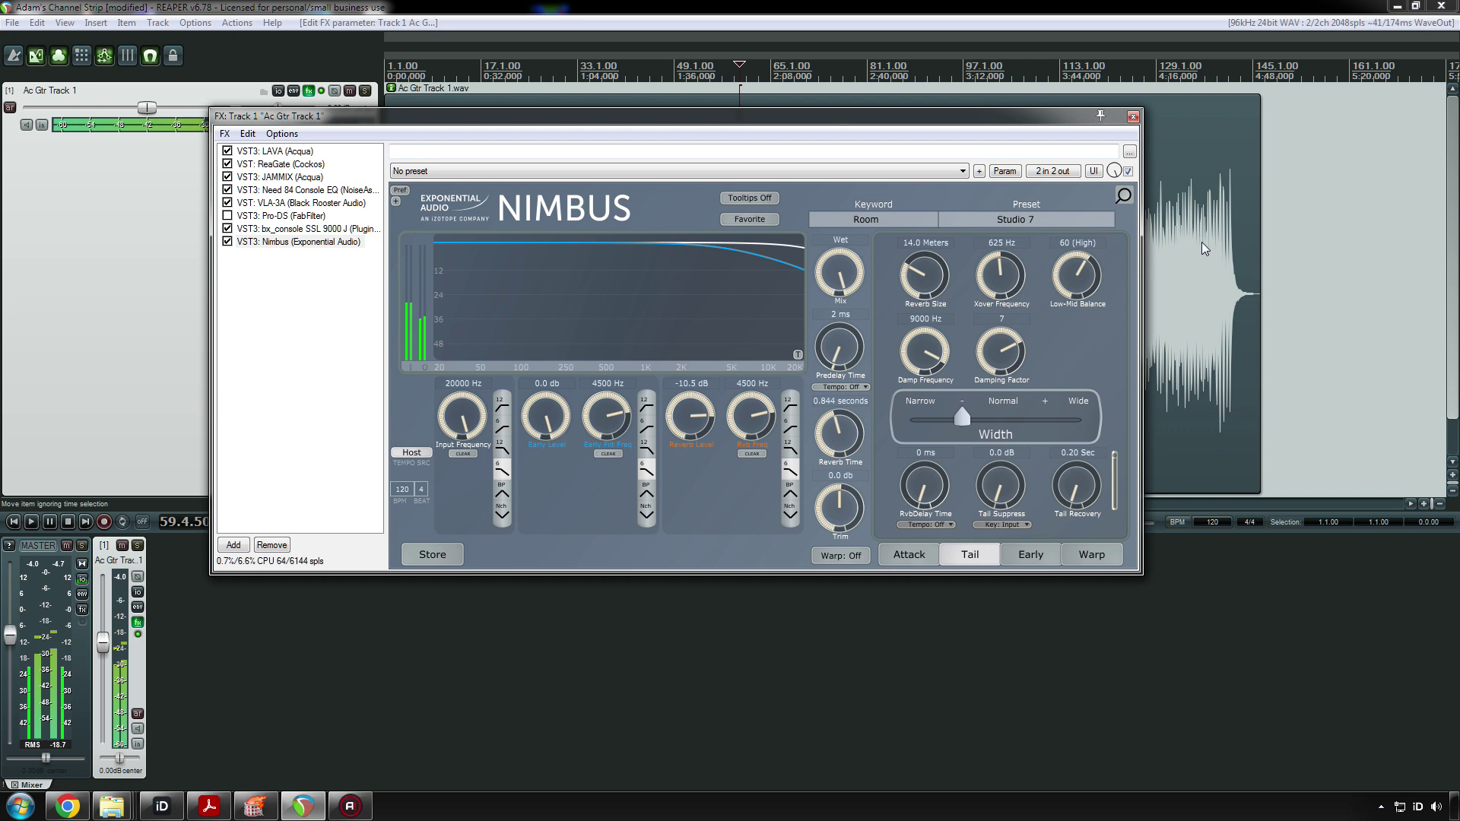
# - Play the guitar again, compare Studio 8 with Studio 9, advance to the Studio 10 preset and stop playback
pyautogui.press('space')
pyautogui.press('Down')
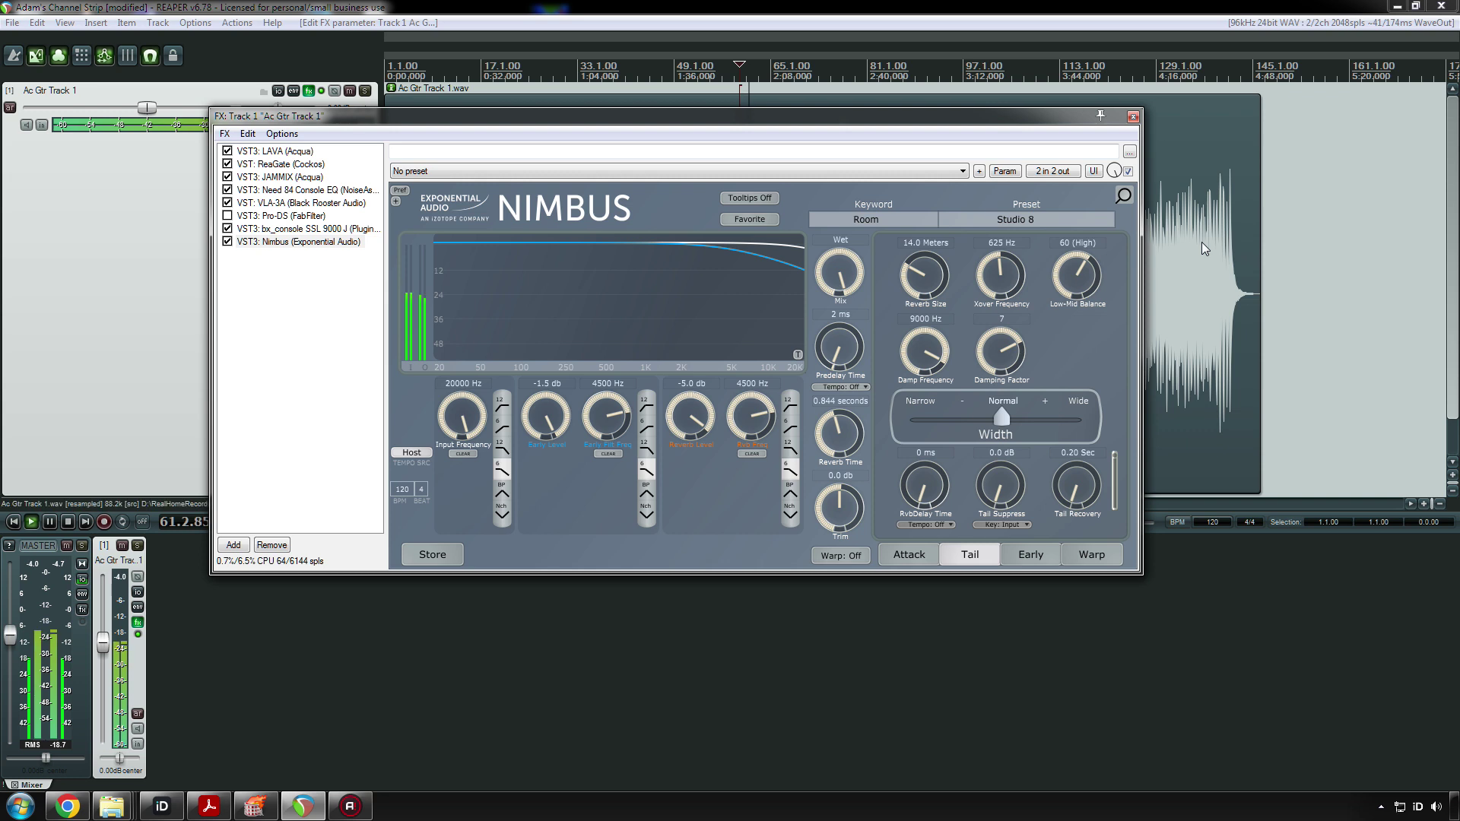
pyautogui.press('Down')
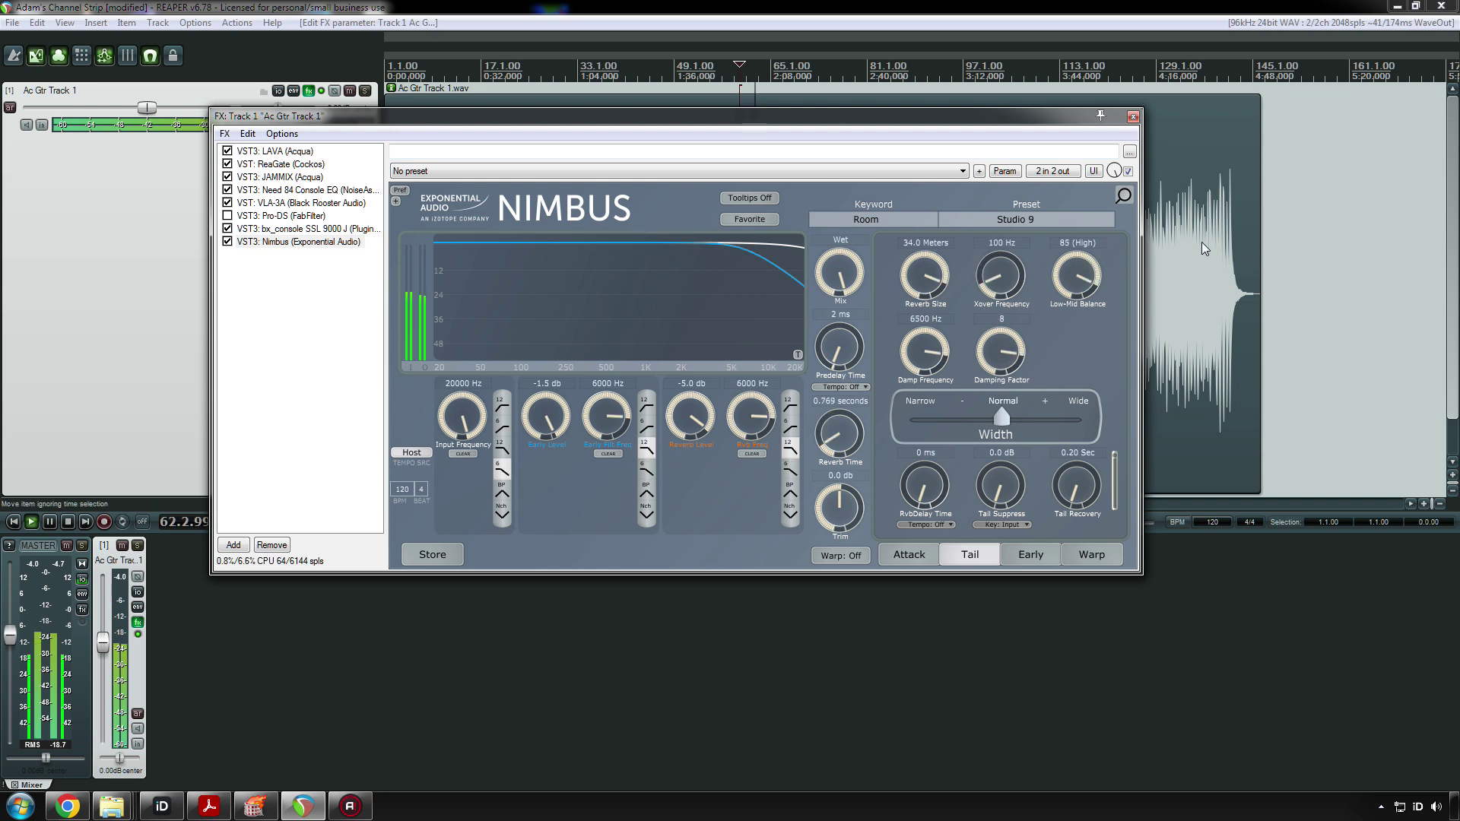
pyautogui.press('Up')
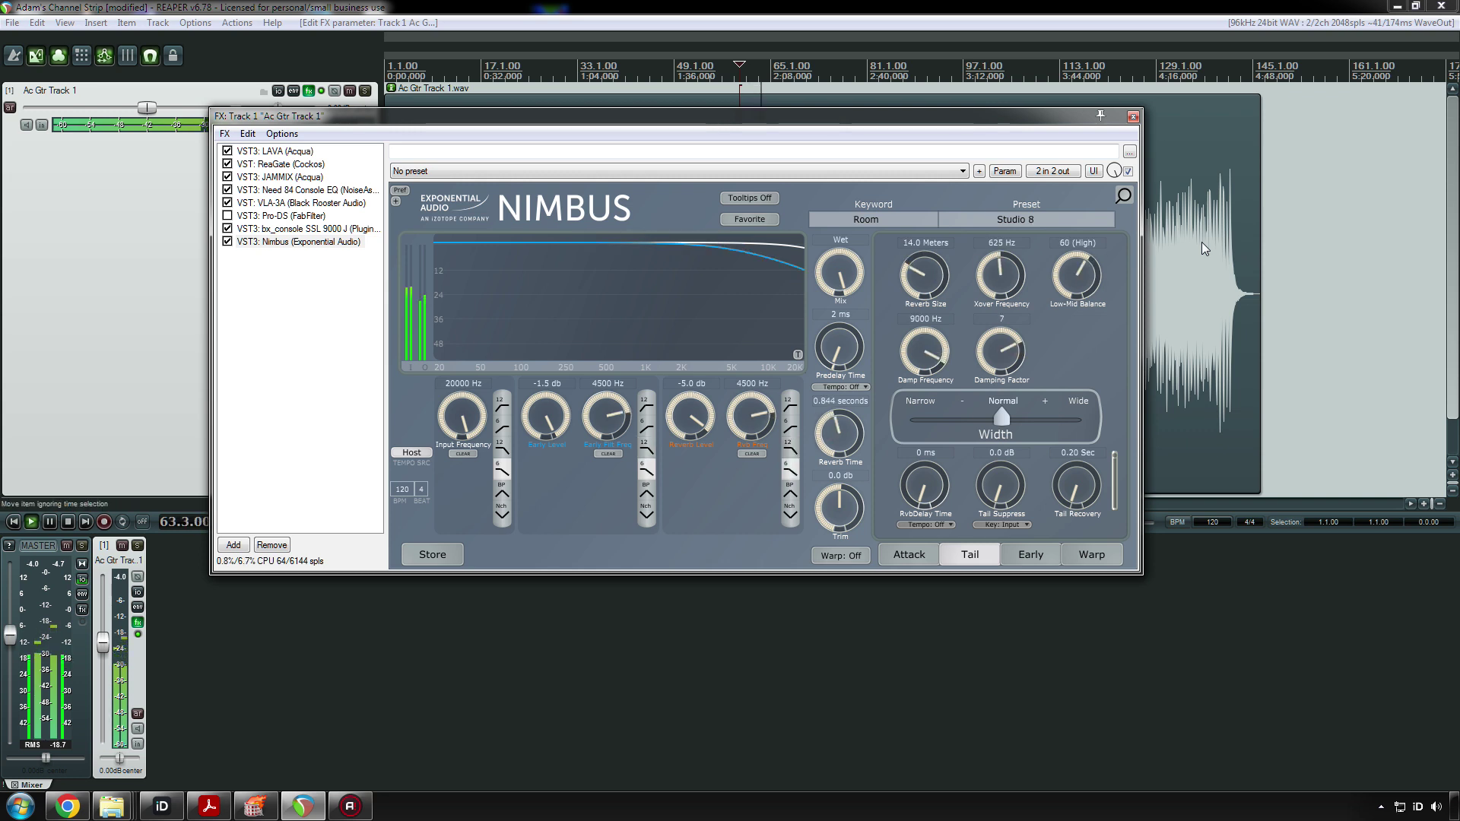
pyautogui.press('Down')
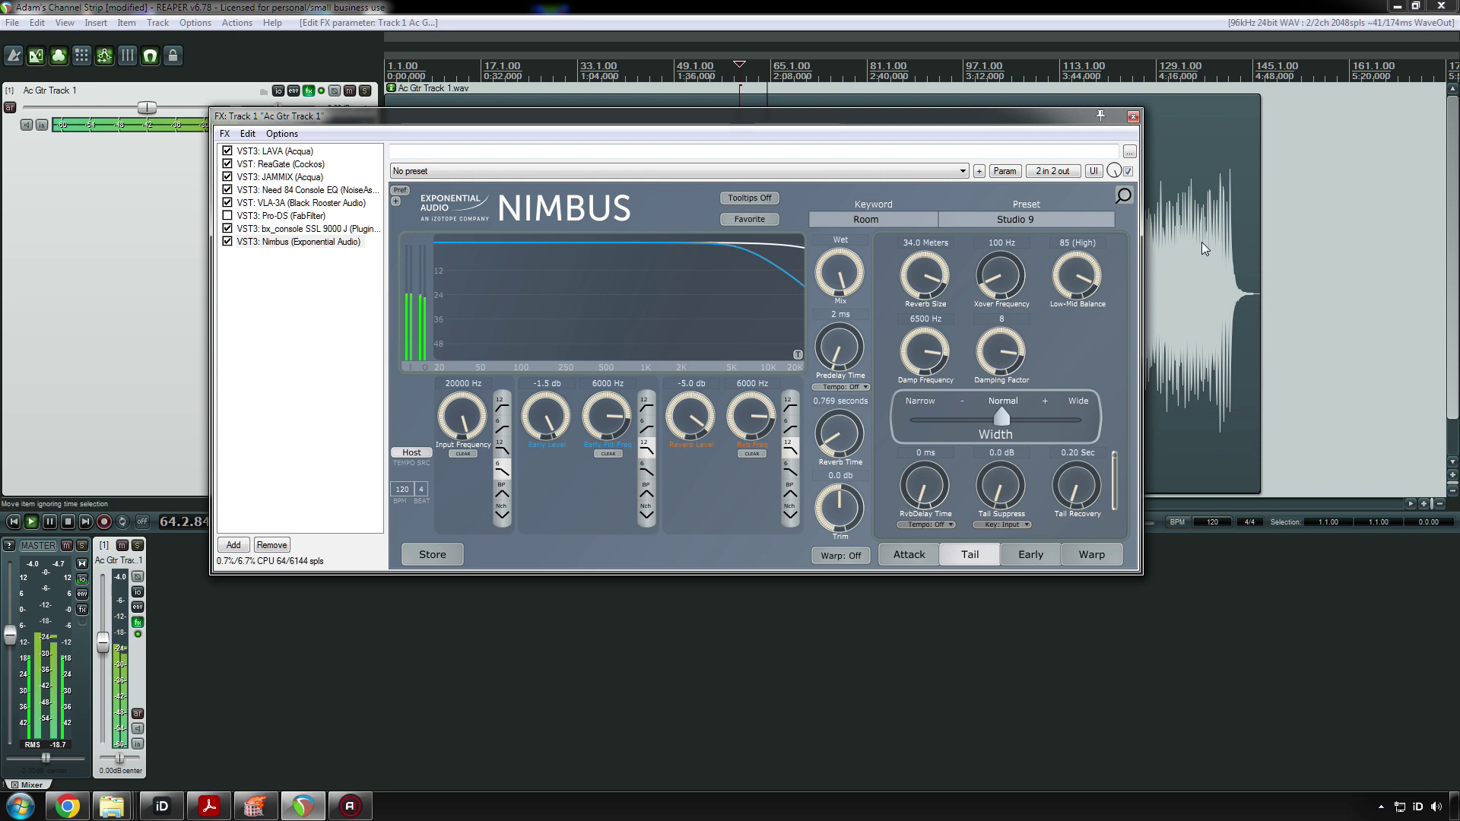
pyautogui.press('Down')
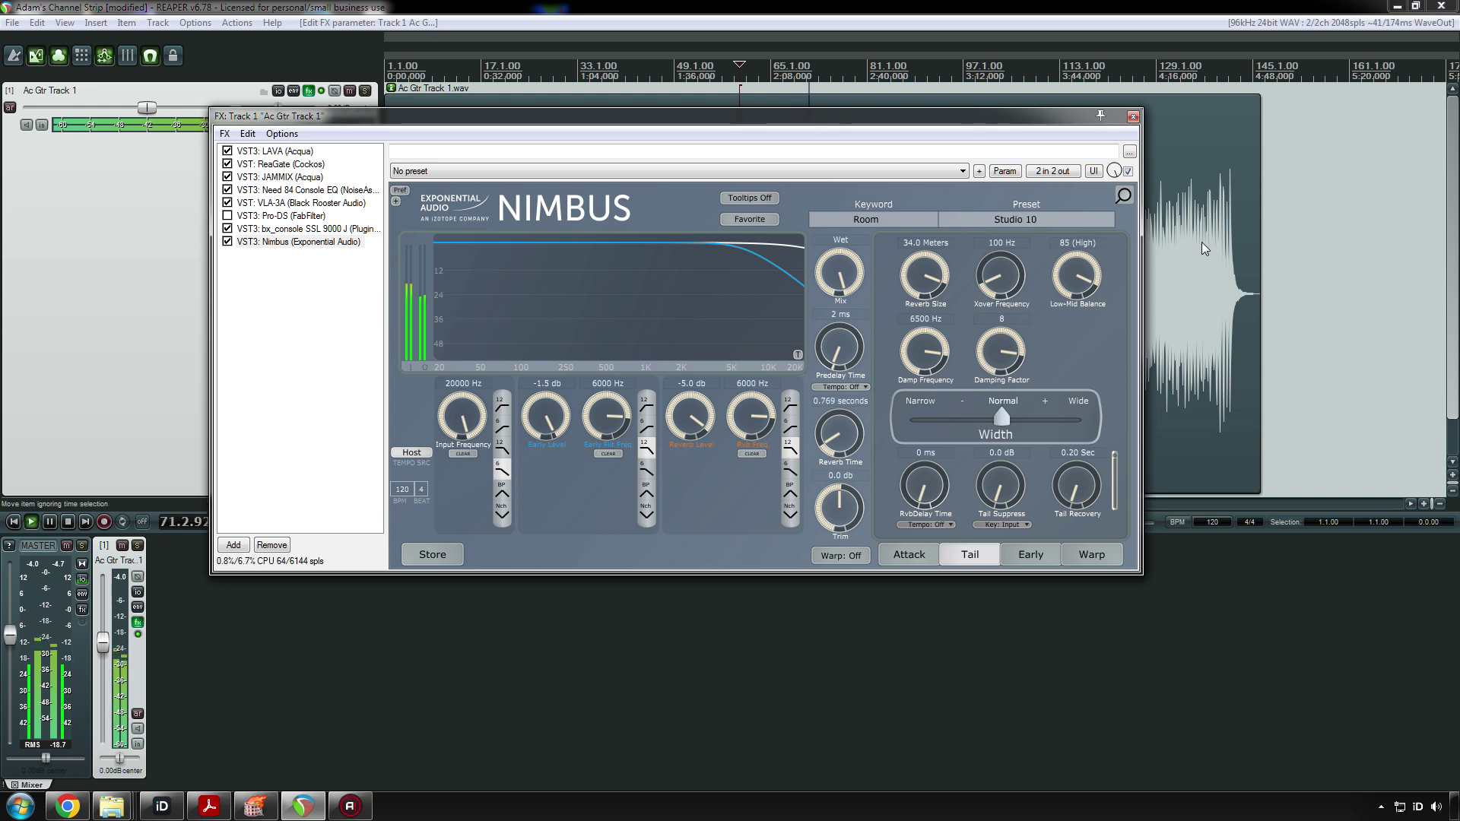
pyautogui.press('space')
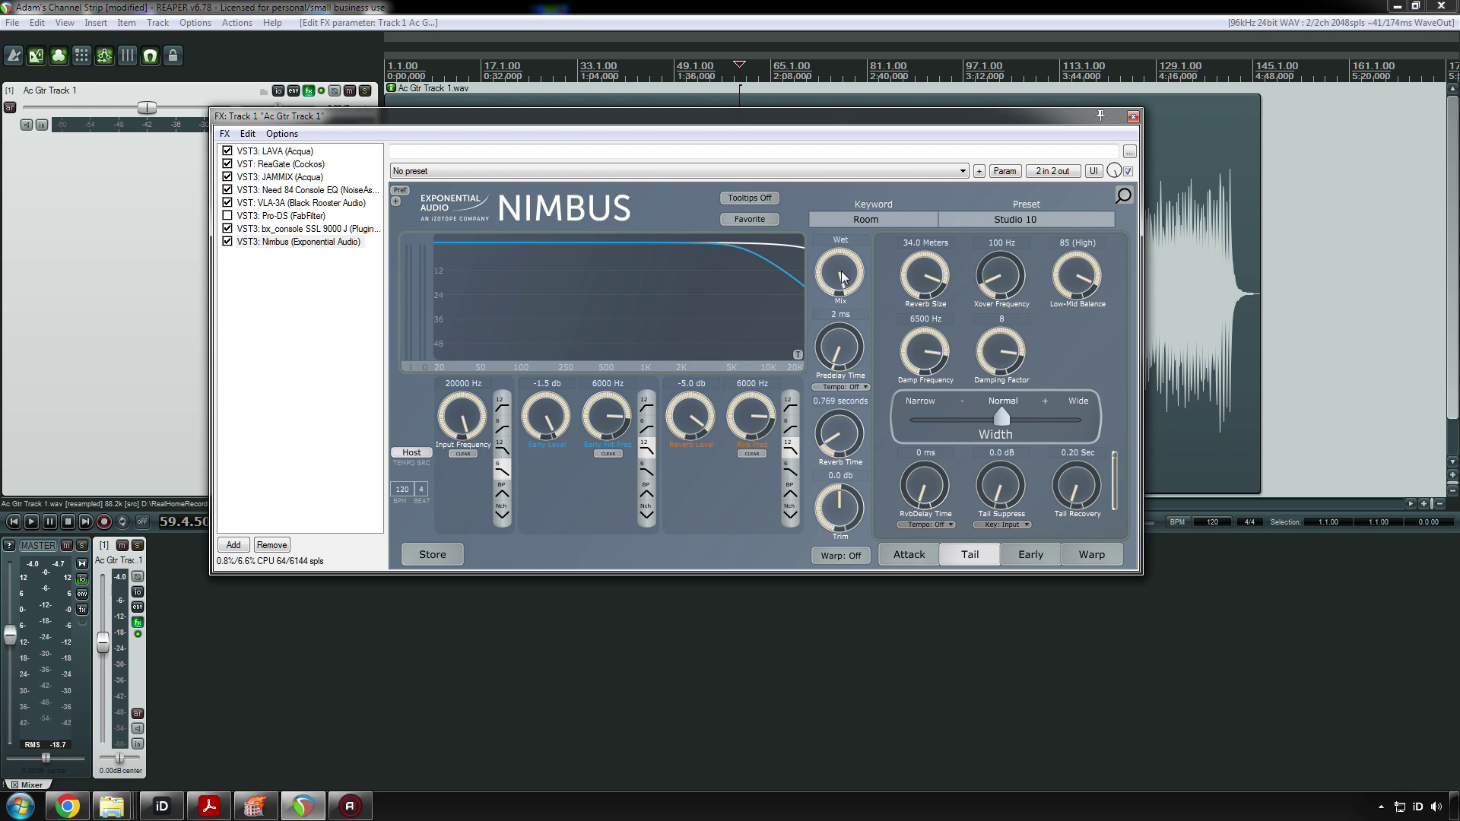
# - During playback, turn the Nimbus mix fully dry, raise it to 30 %, and compare the sound with Nimbus bypassed and enabled
pyautogui.press('space')
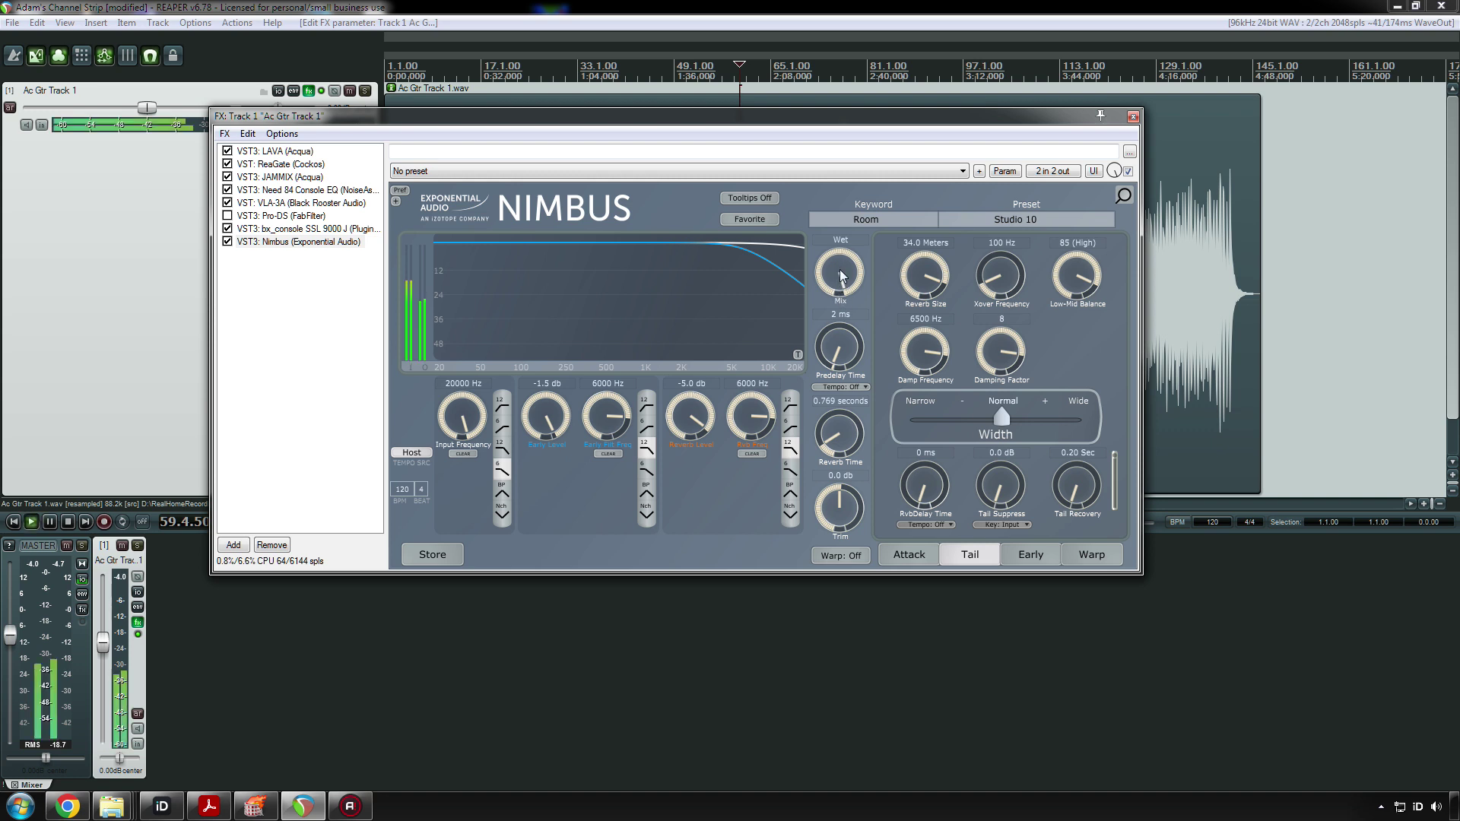
pyautogui.moveTo(840, 275); pyautogui.dragTo(871, 573)
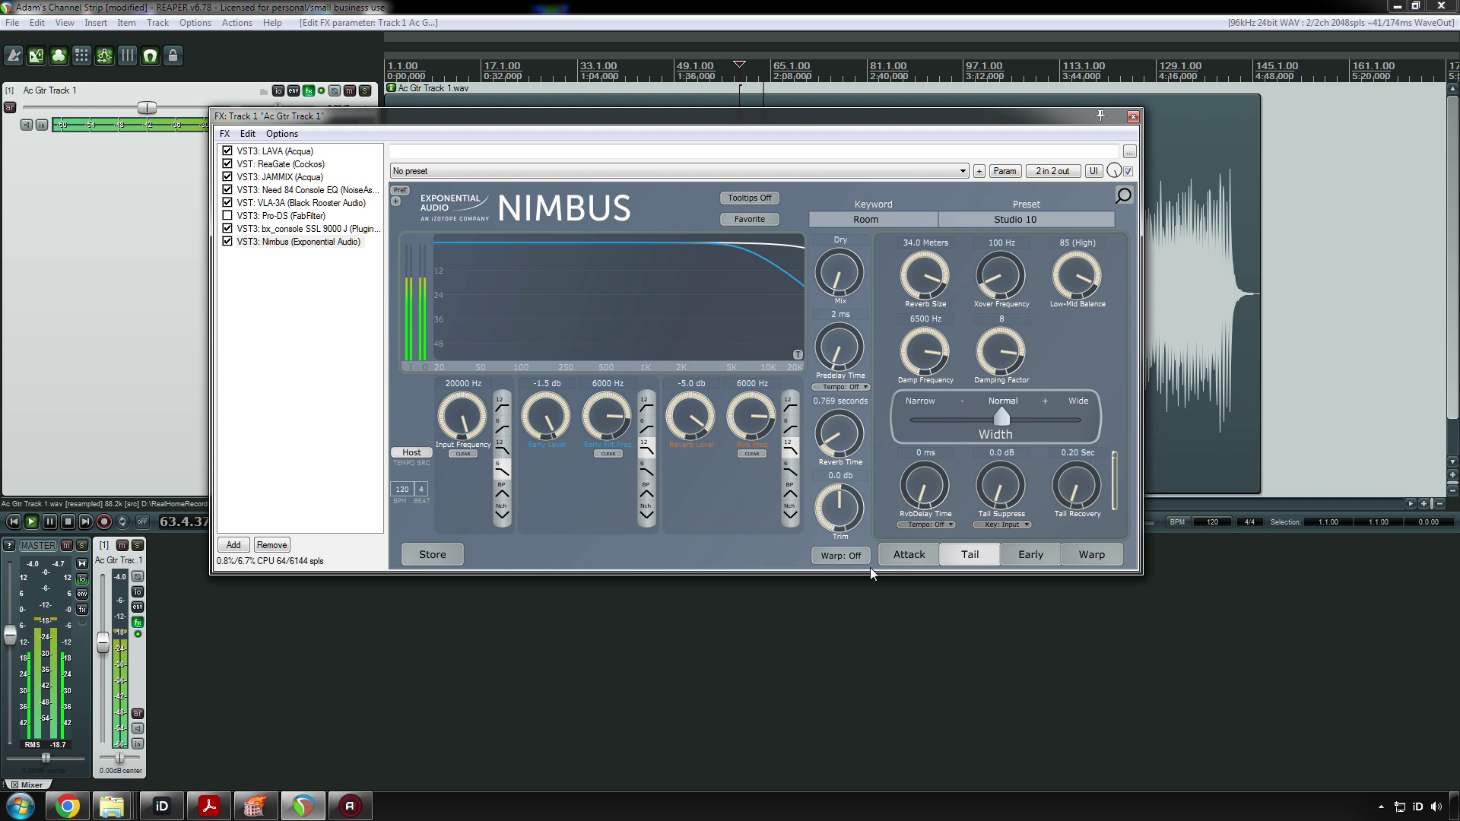
pyautogui.moveTo(840, 288); pyautogui.dragTo(829, 139)
pyautogui.moveTo(832, 323); pyautogui.dragTo(840, 369)
pyautogui.moveTo(836, 273); pyautogui.dragTo(839, 304)
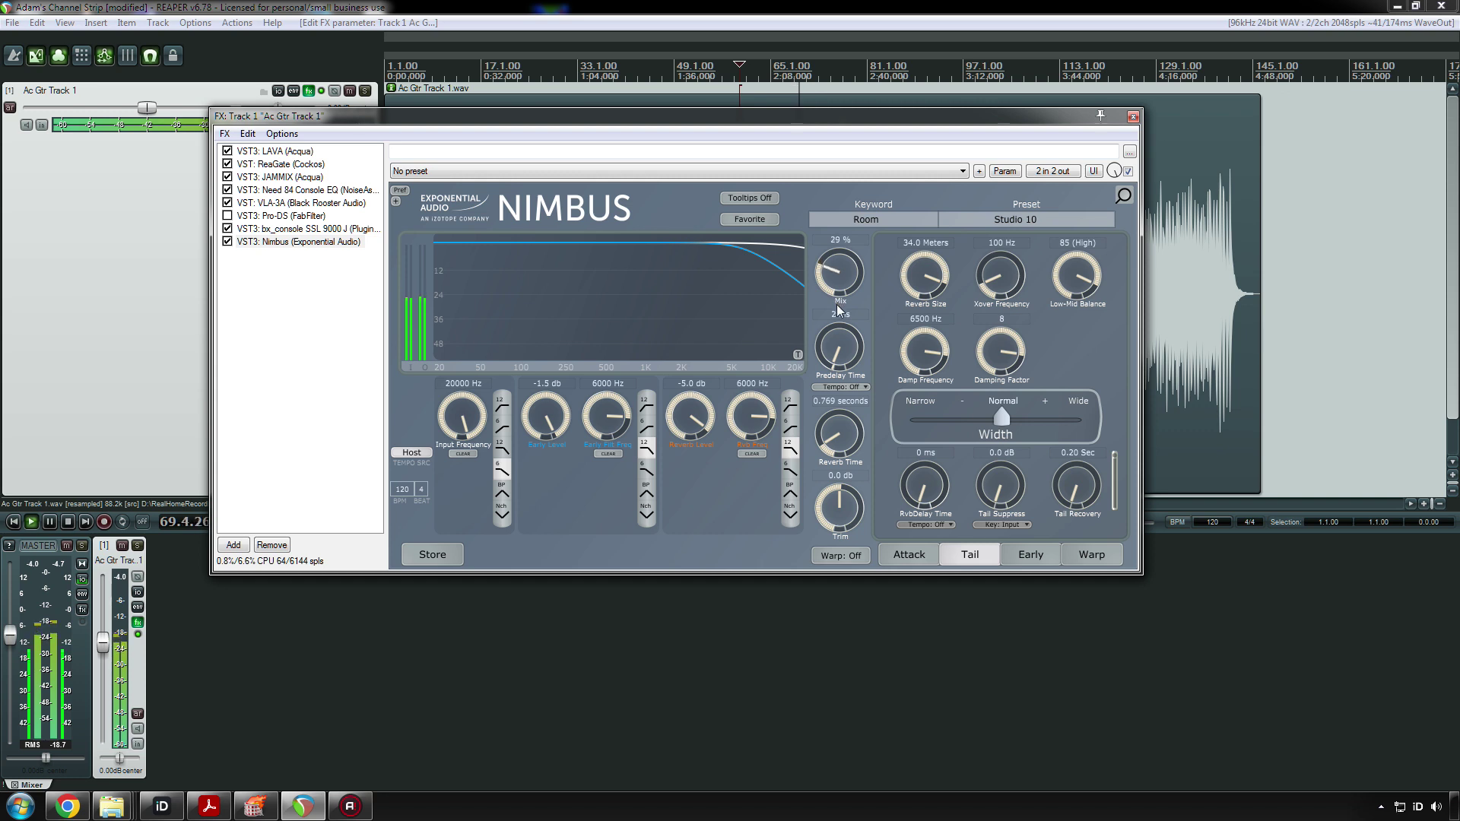
pyautogui.click(228, 244)
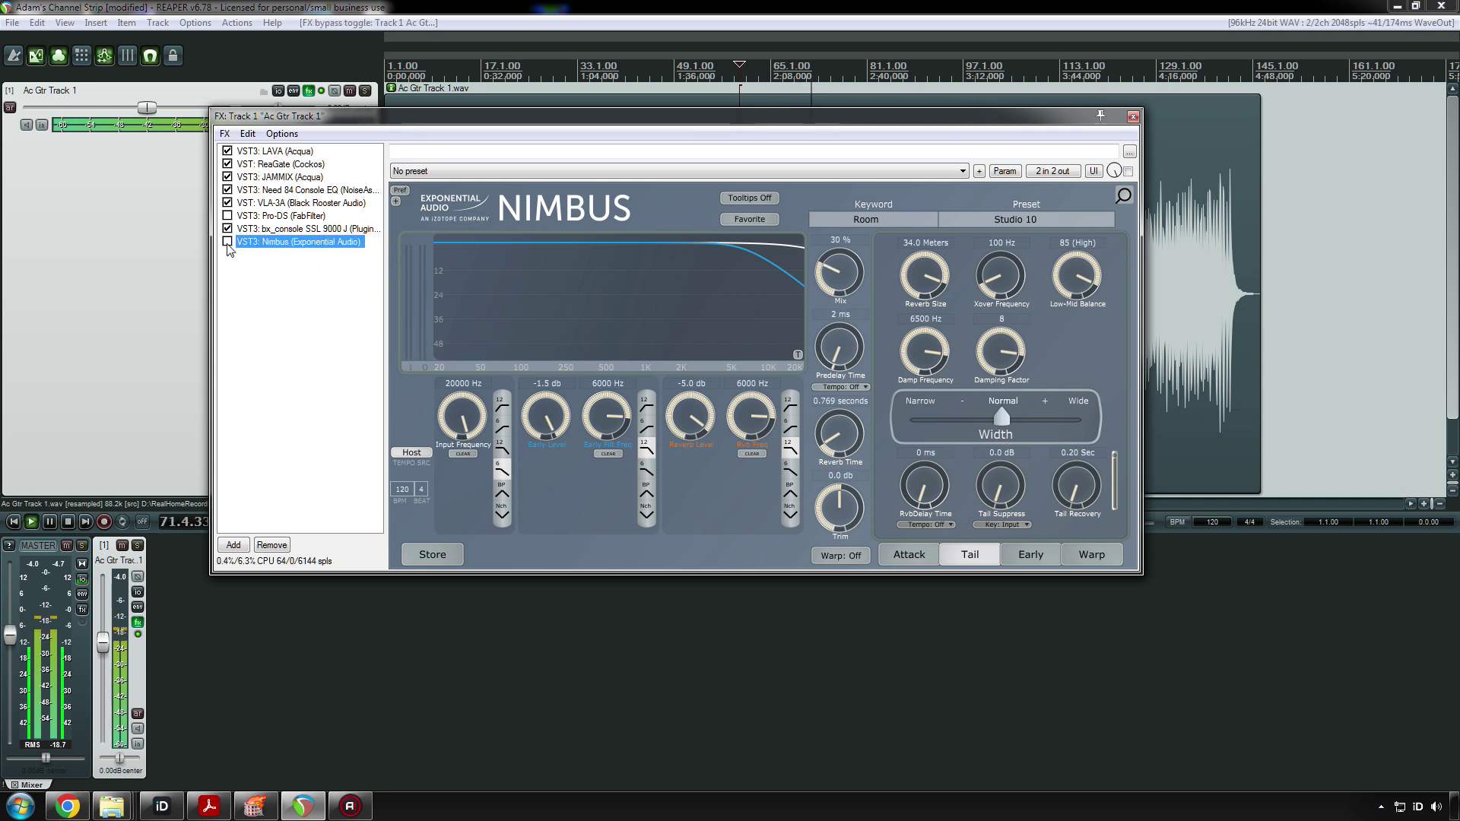
pyautogui.click(228, 243)
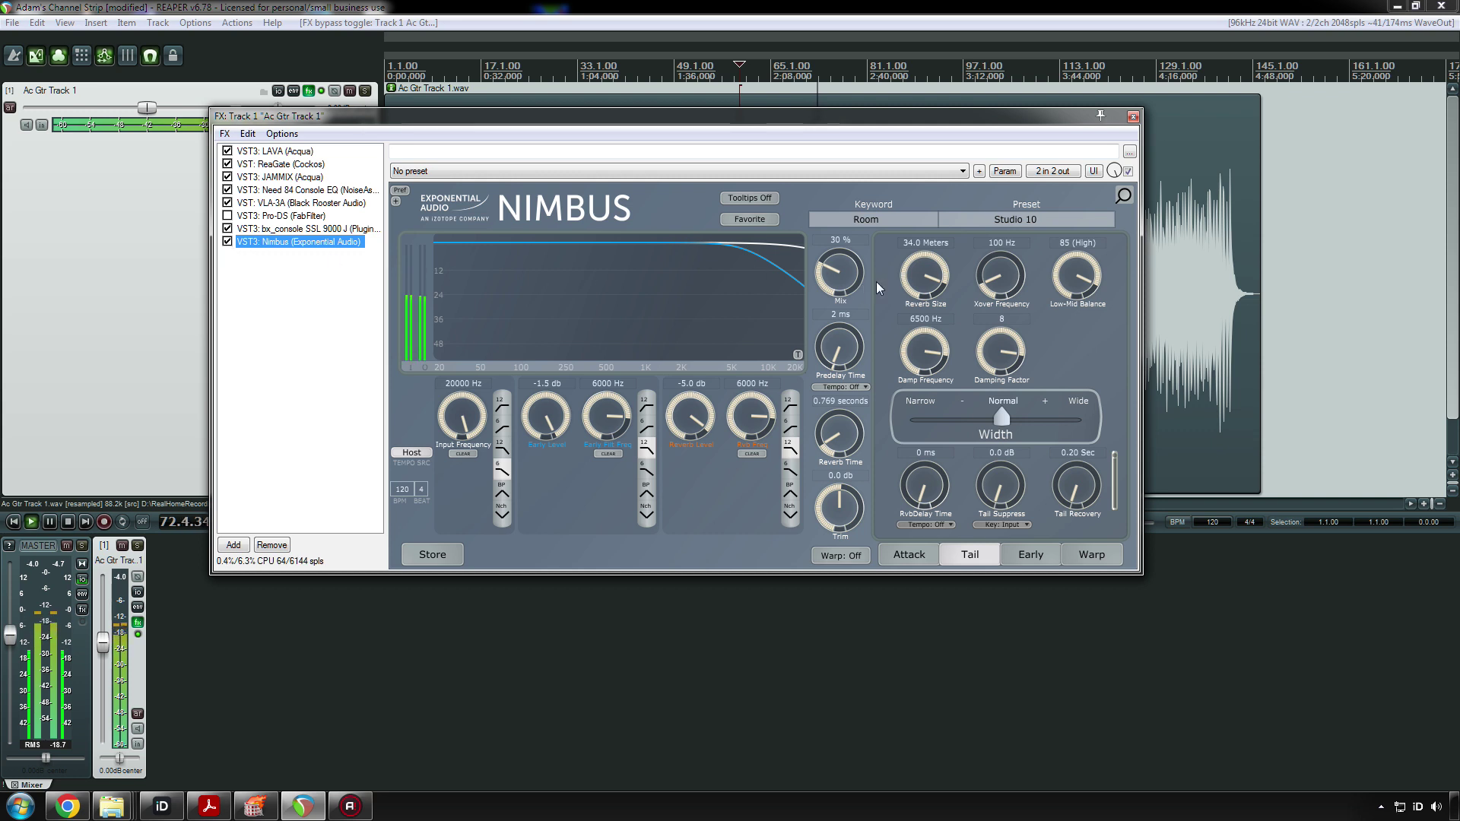
# - Raise the Nimbus mix to 40 %, compare it bypassed and enabled, and stop playback
pyautogui.moveTo(853, 280); pyautogui.dragTo(850, 256)
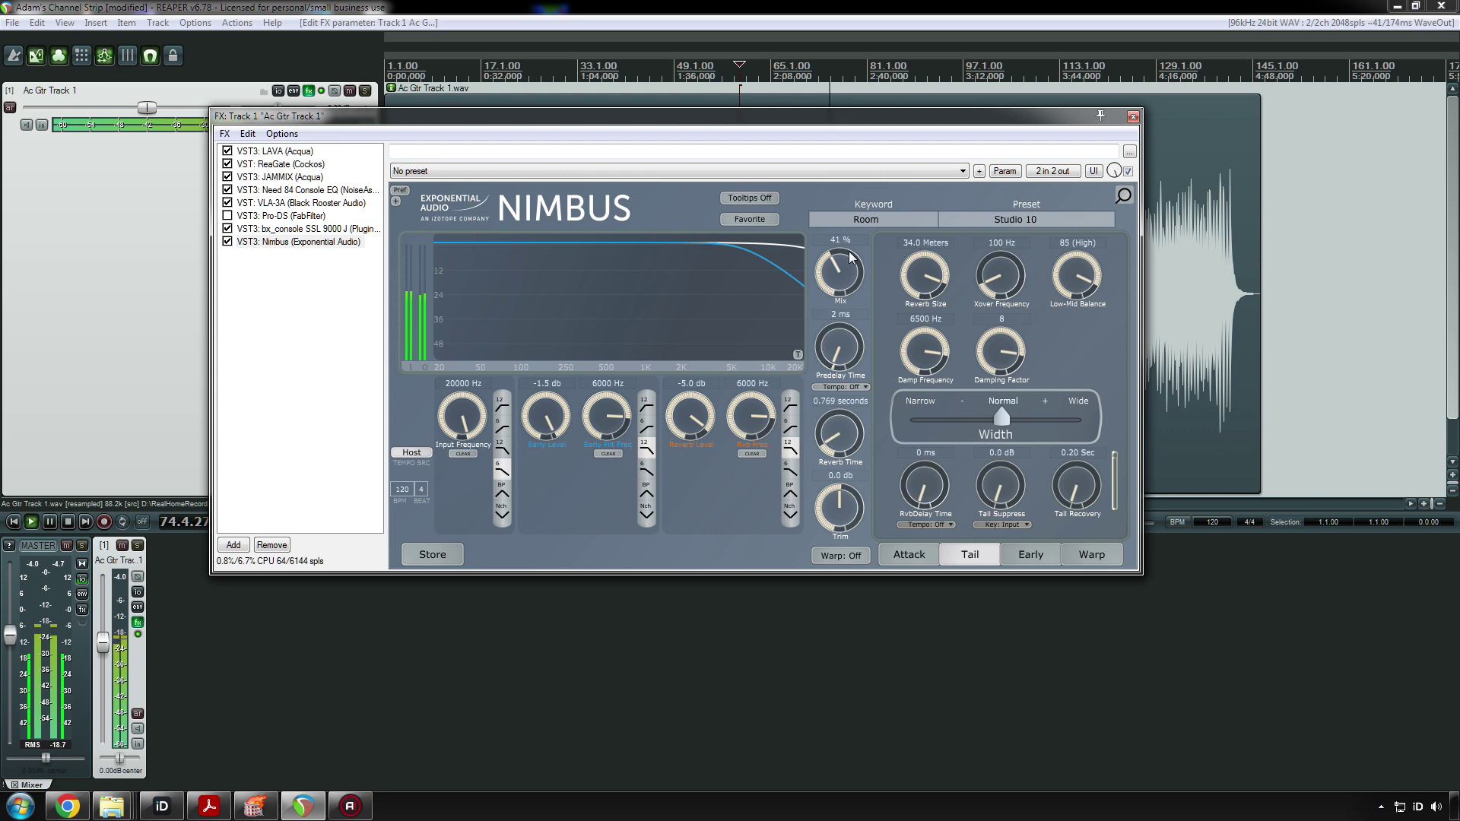
pyautogui.click(228, 242)
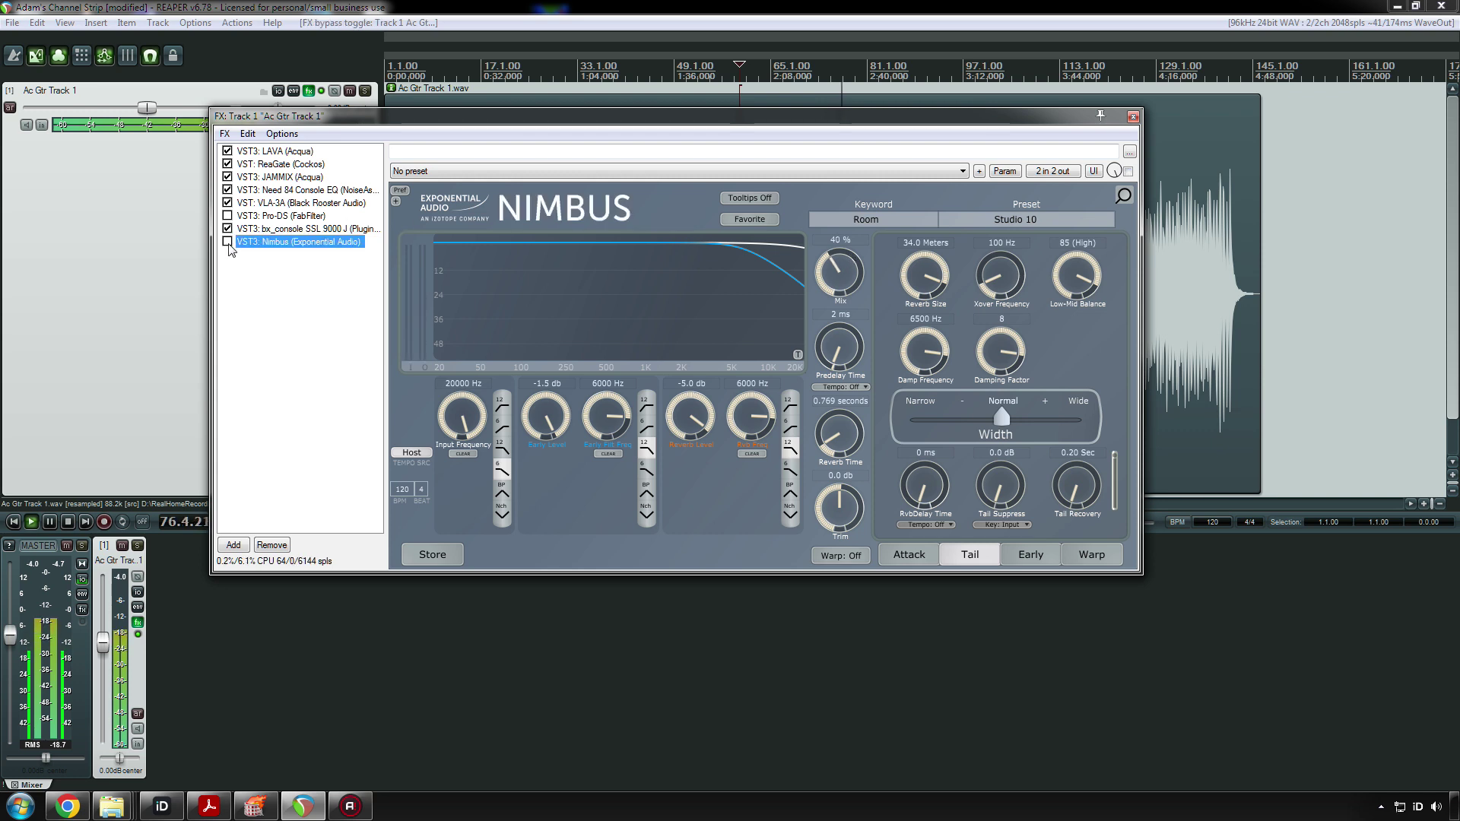
pyautogui.click(228, 243)
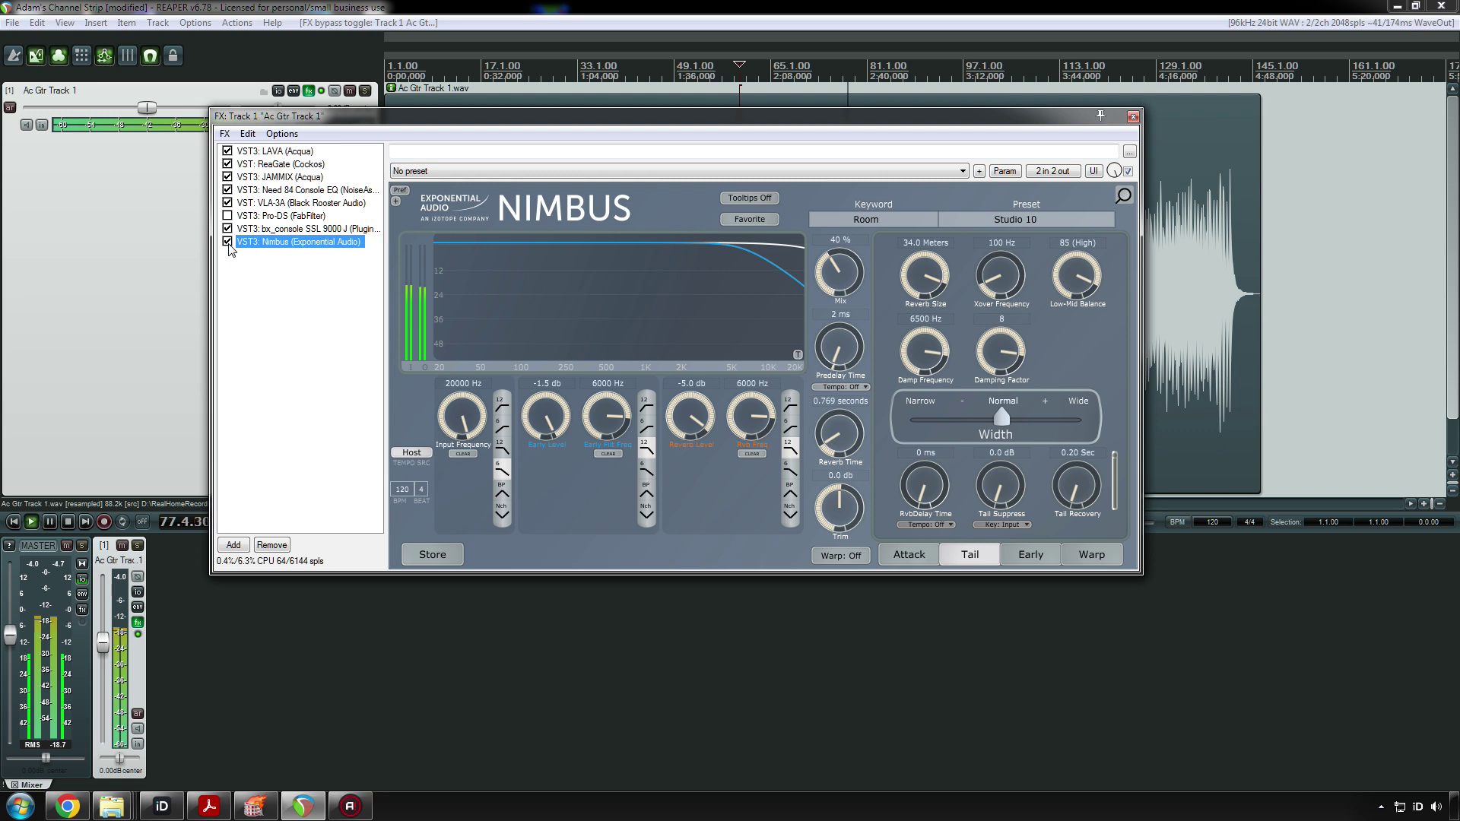
pyautogui.press('space')
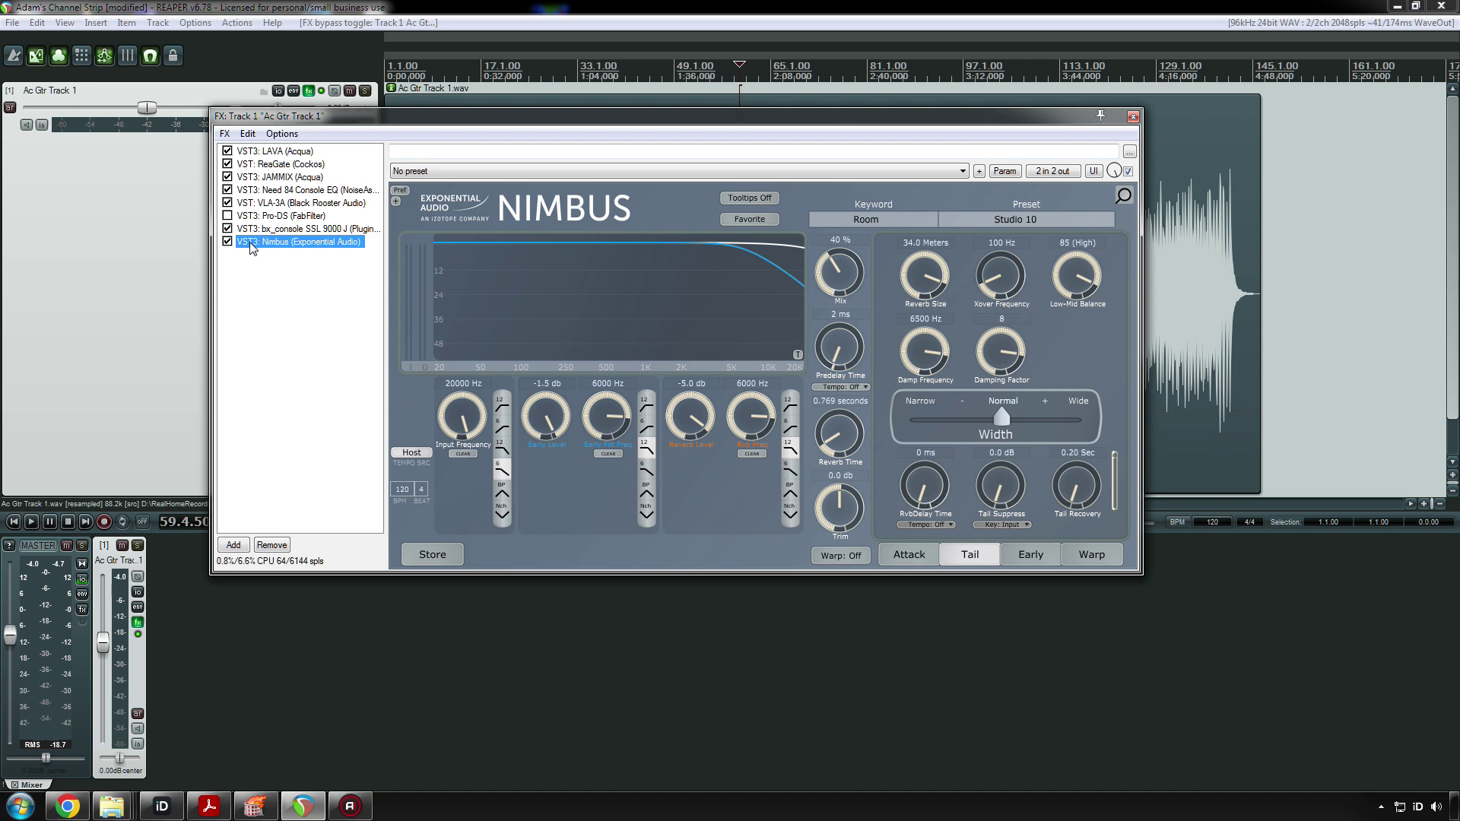
# - Move the FX window clear of the track controls and compare playback with the whole FX chain bypassed and enabled
pyautogui.press('space')
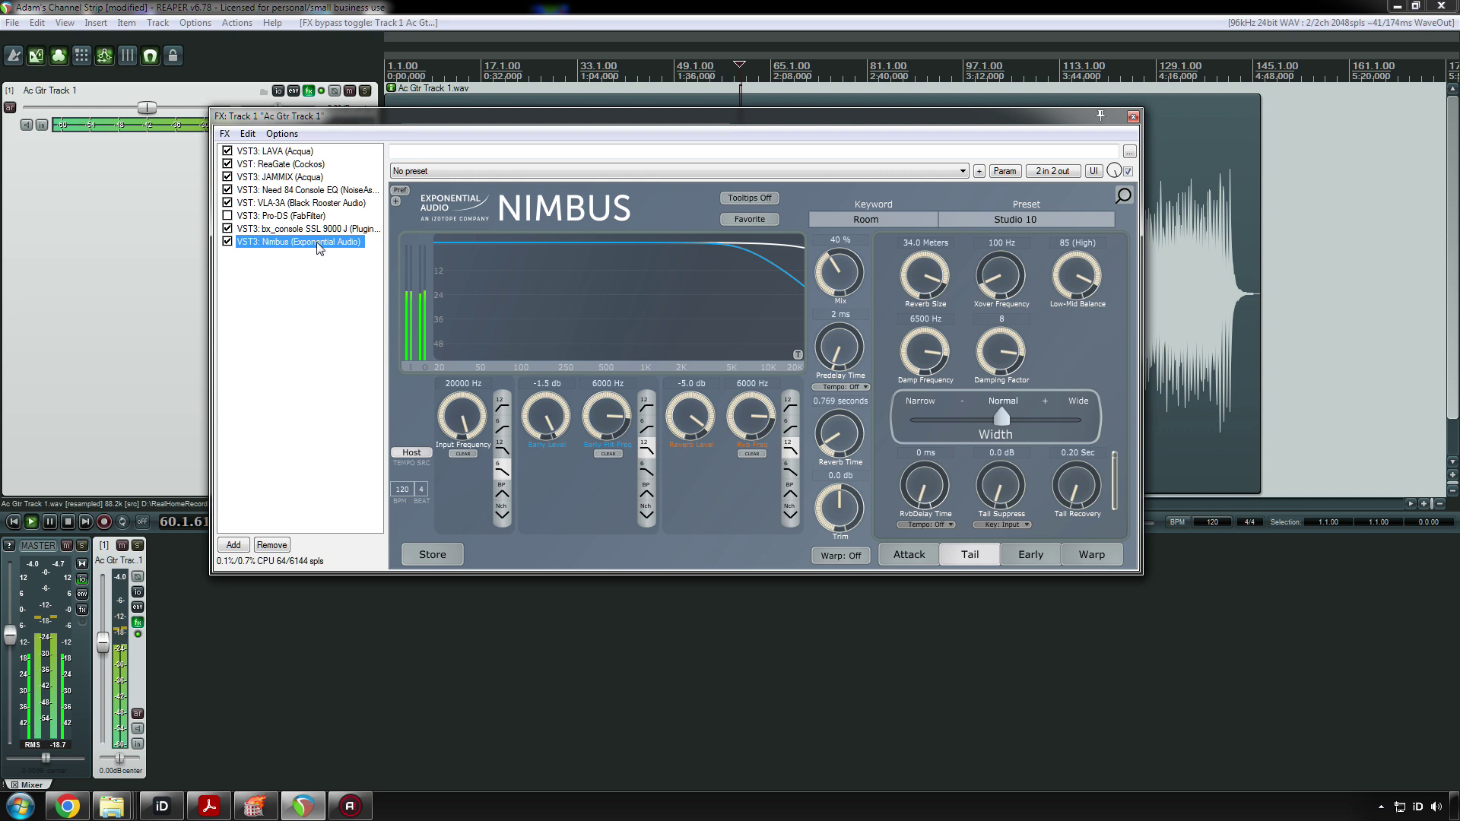
pyautogui.moveTo(417, 115); pyautogui.dragTo(496, 333)
pyautogui.press('space')
pyautogui.click(321, 91)
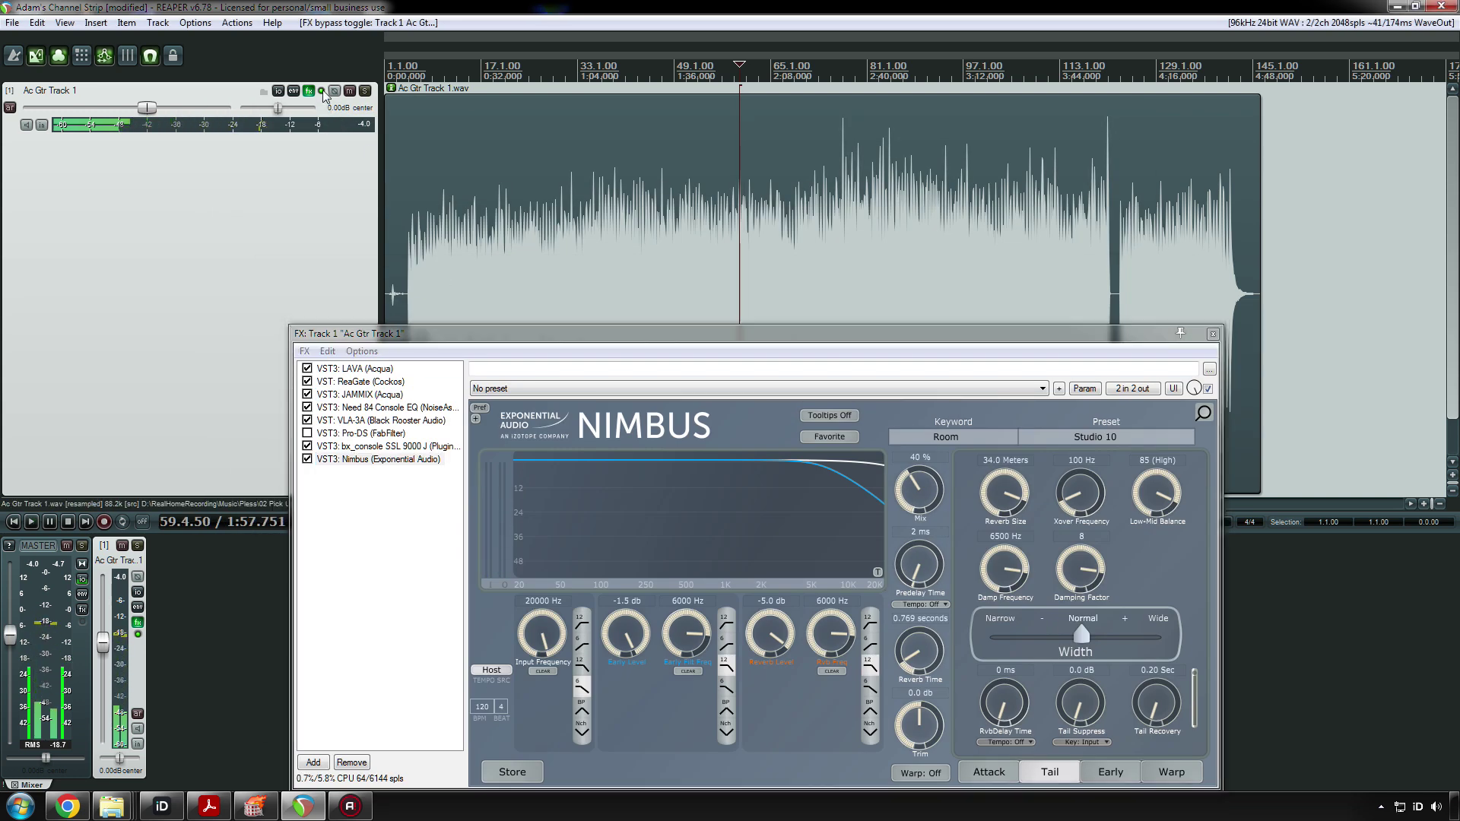
pyautogui.press('space')
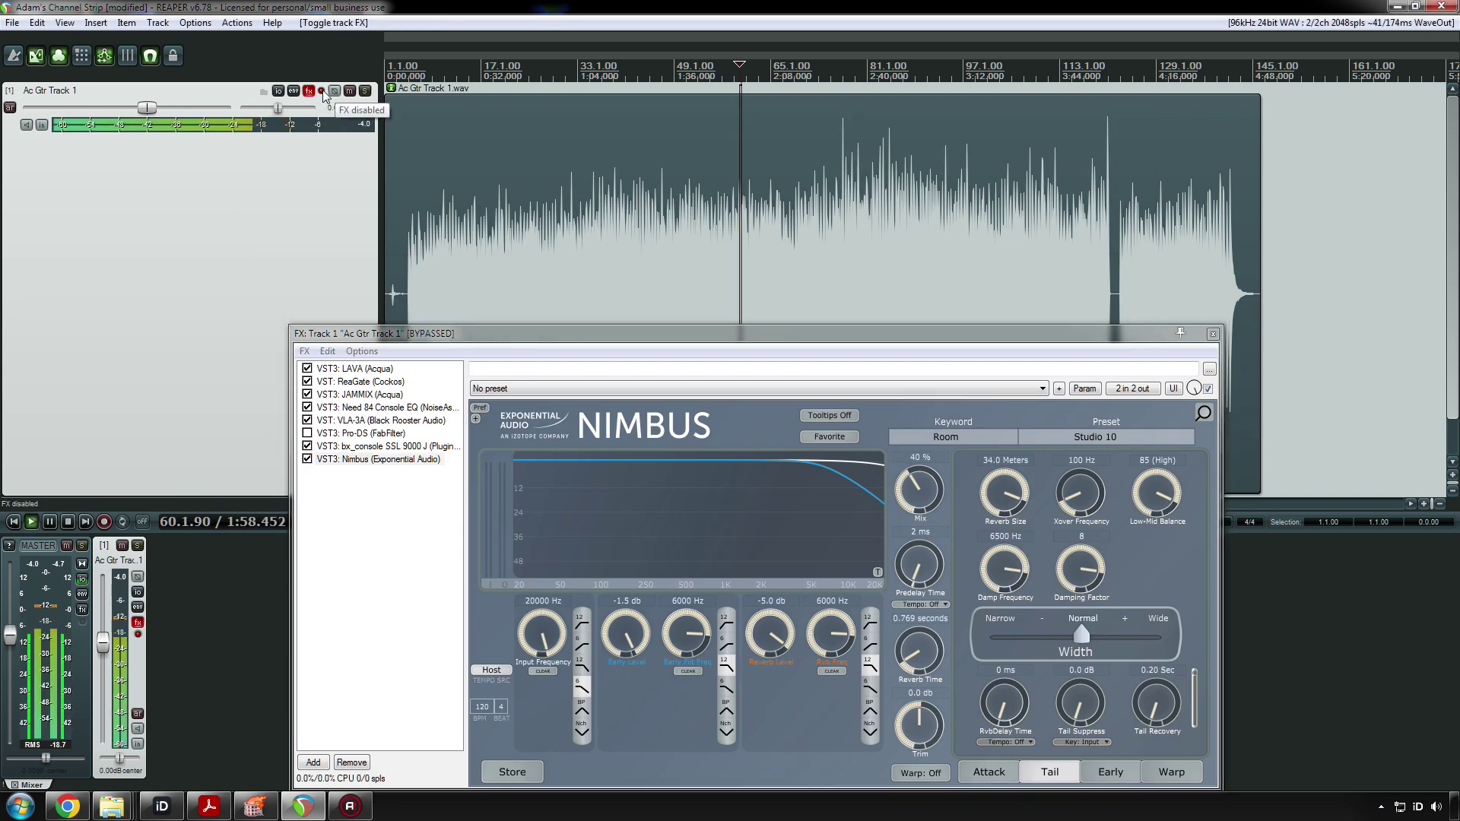
pyautogui.press('space')
pyautogui.click(321, 91)
pyautogui.press('space')
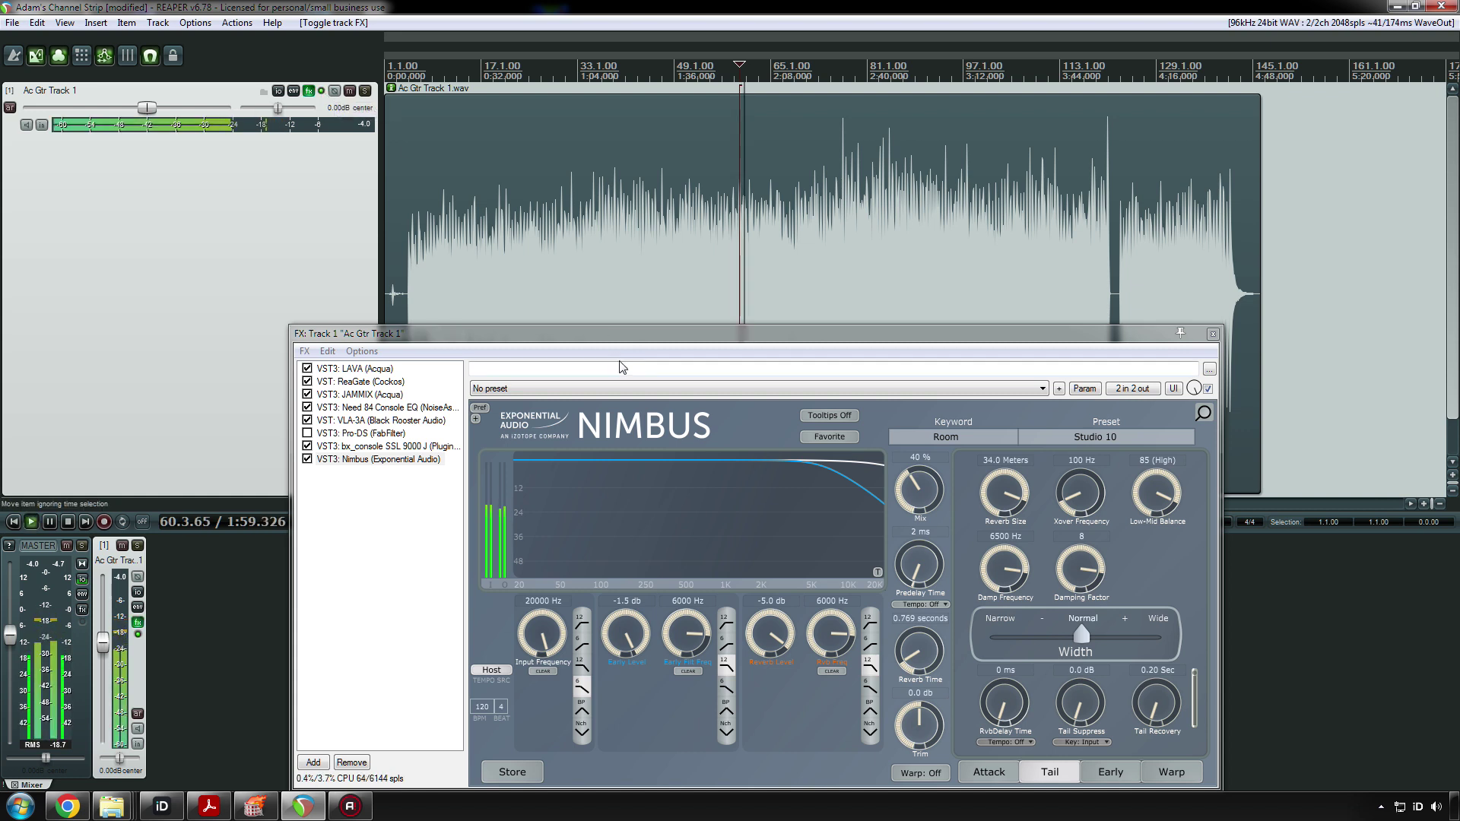
# - Move the FX window higher over the waveform and, with playback stopped, bypass the Nimbus plugin
pyautogui.moveTo(390, 333); pyautogui.dragTo(418, 228)
pyautogui.press('space')
pyautogui.click(335, 355)
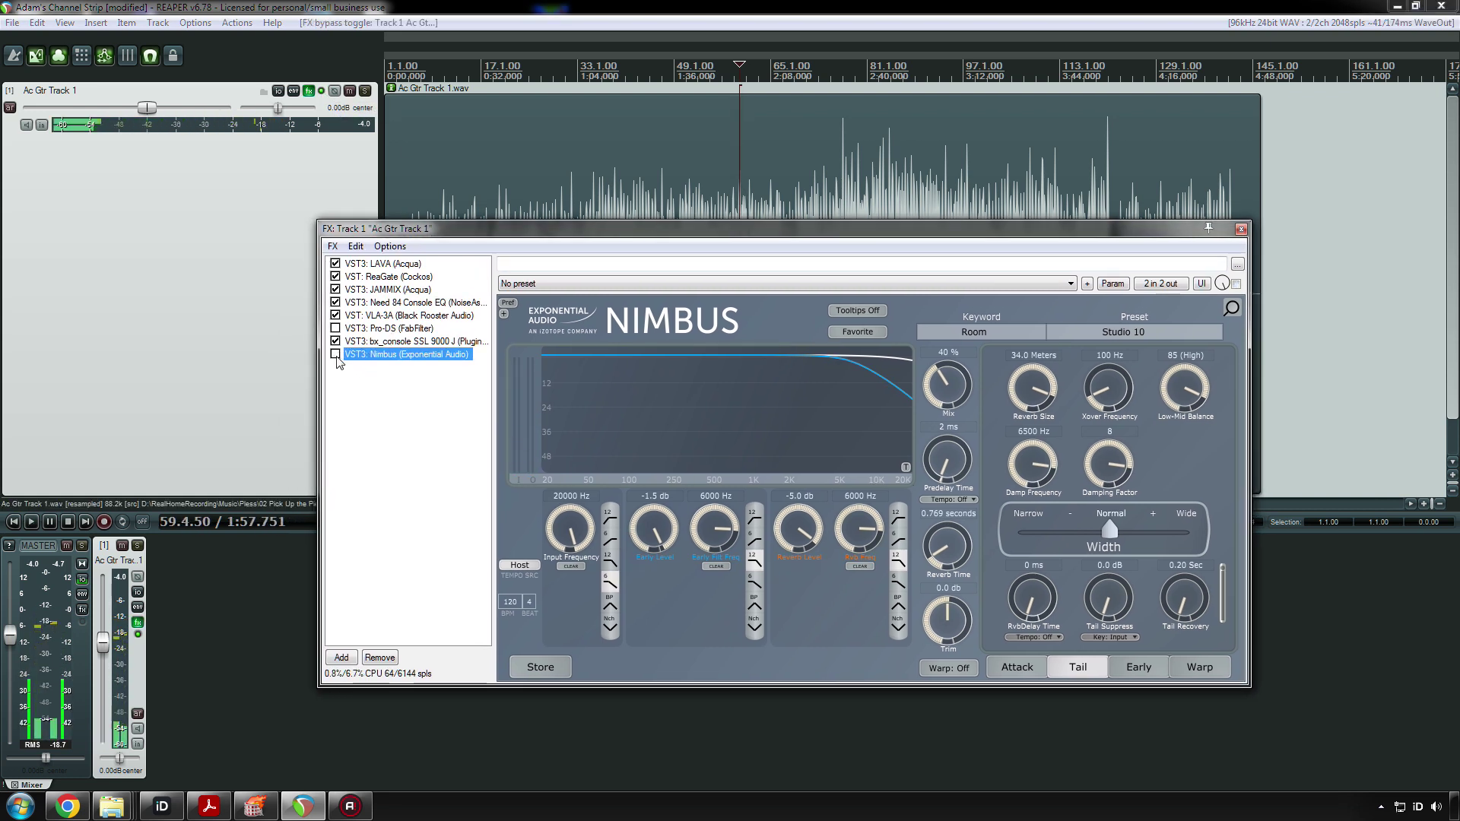
# - Play the guitar and compare the unprocessed track with the FX chain enabled without Nimbus
pyautogui.press('space')
pyautogui.press('space')
pyautogui.click(322, 91)
pyautogui.press('space')
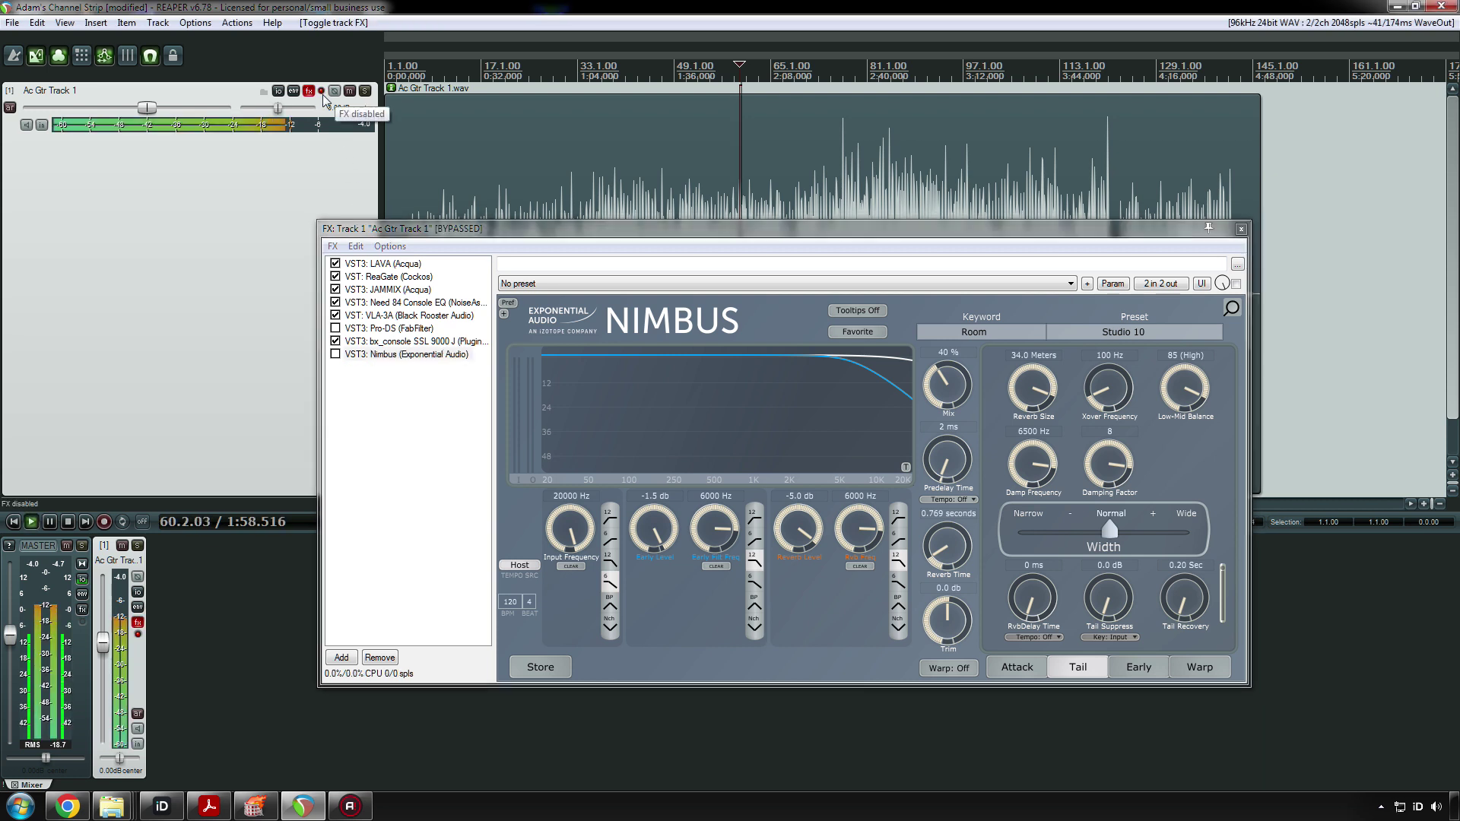
pyautogui.press('space')
pyautogui.click(322, 92)
pyautogui.press('space')
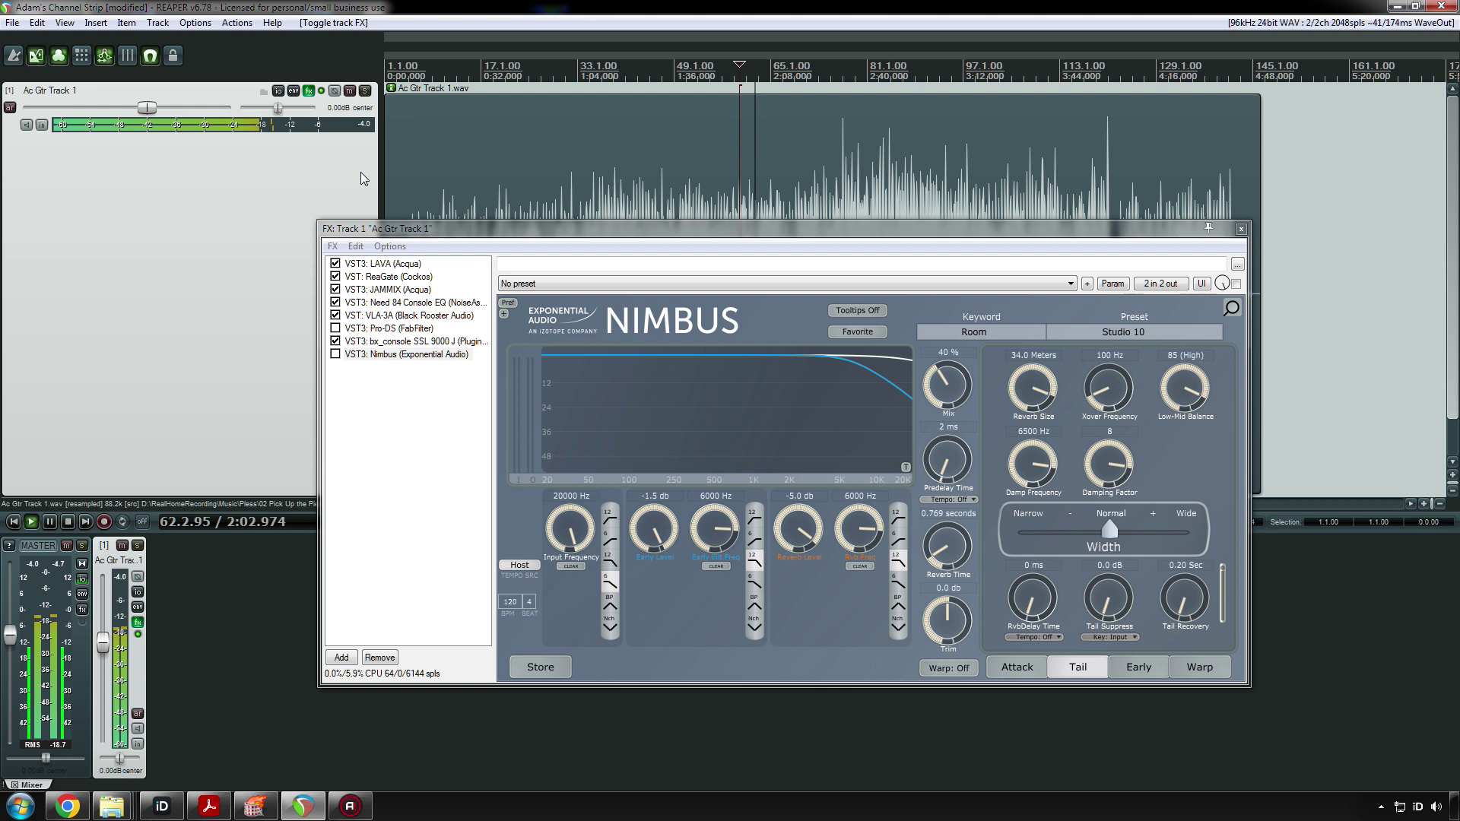
pyautogui.click(322, 91)
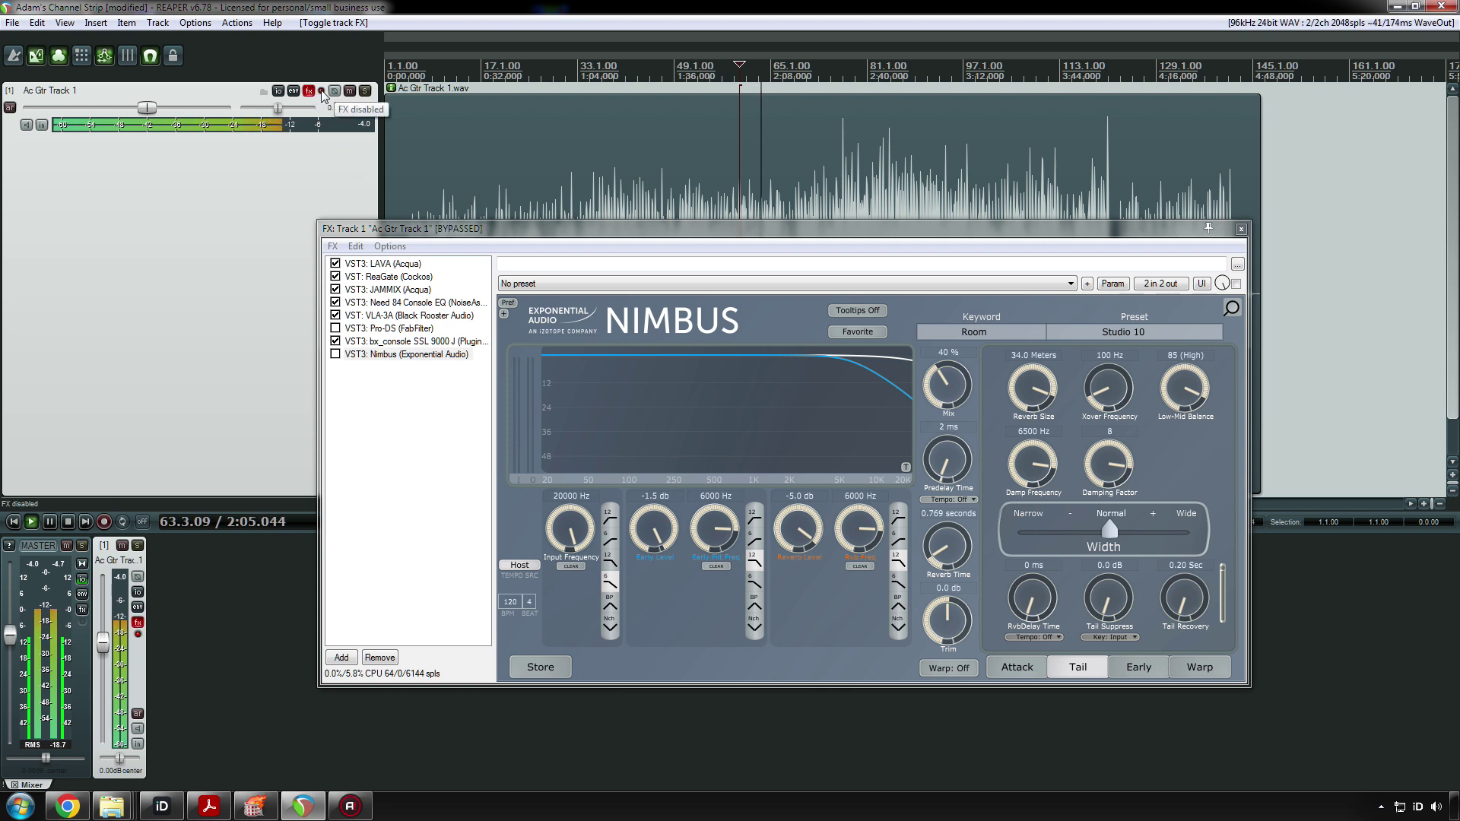
pyautogui.click(322, 91)
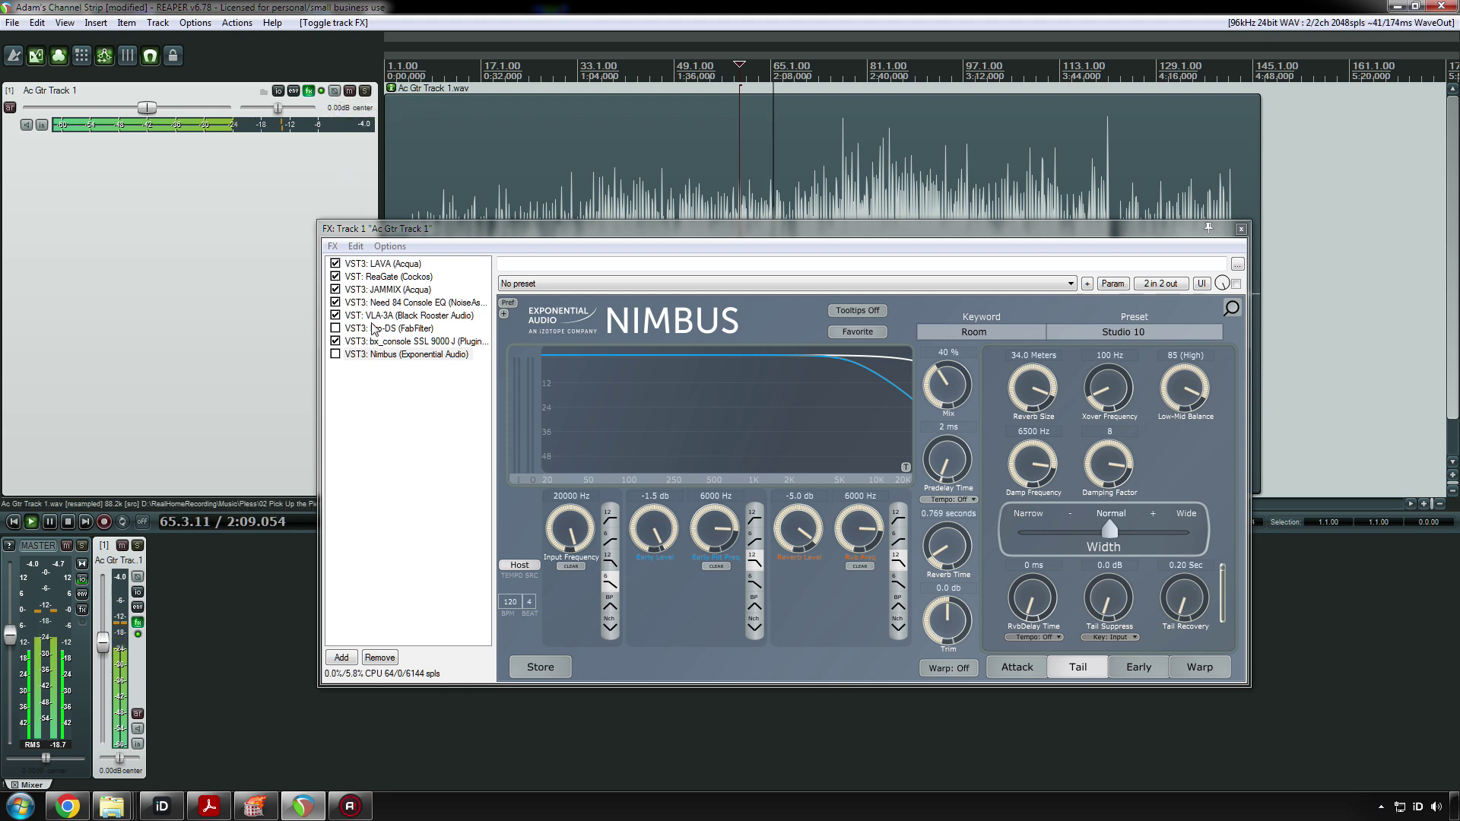
# - Enable Nimbus again during playback and lower its mix to 30 %
pyautogui.click(335, 354)
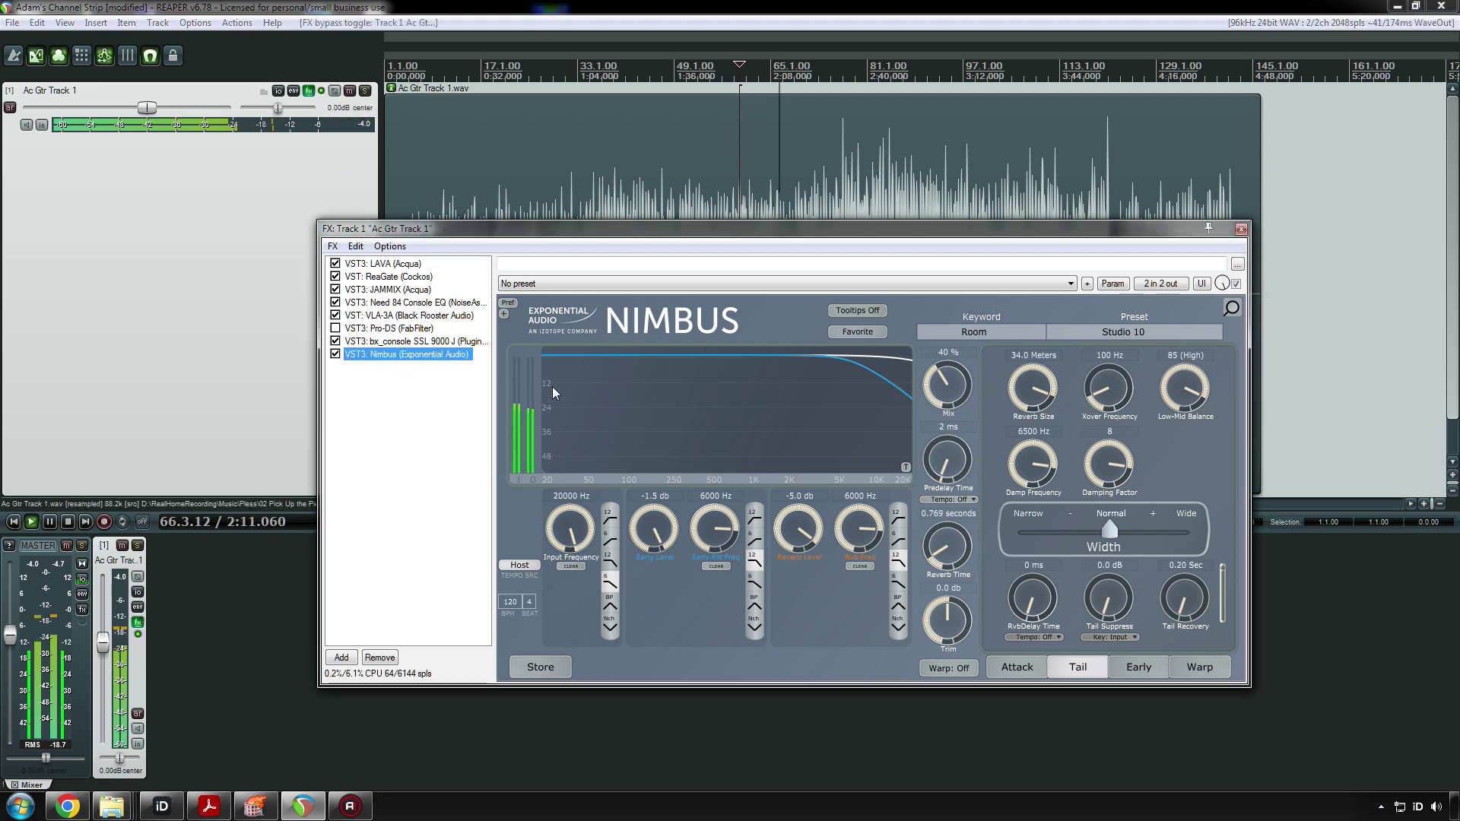
pyautogui.moveTo(956, 386); pyautogui.dragTo(959, 399)
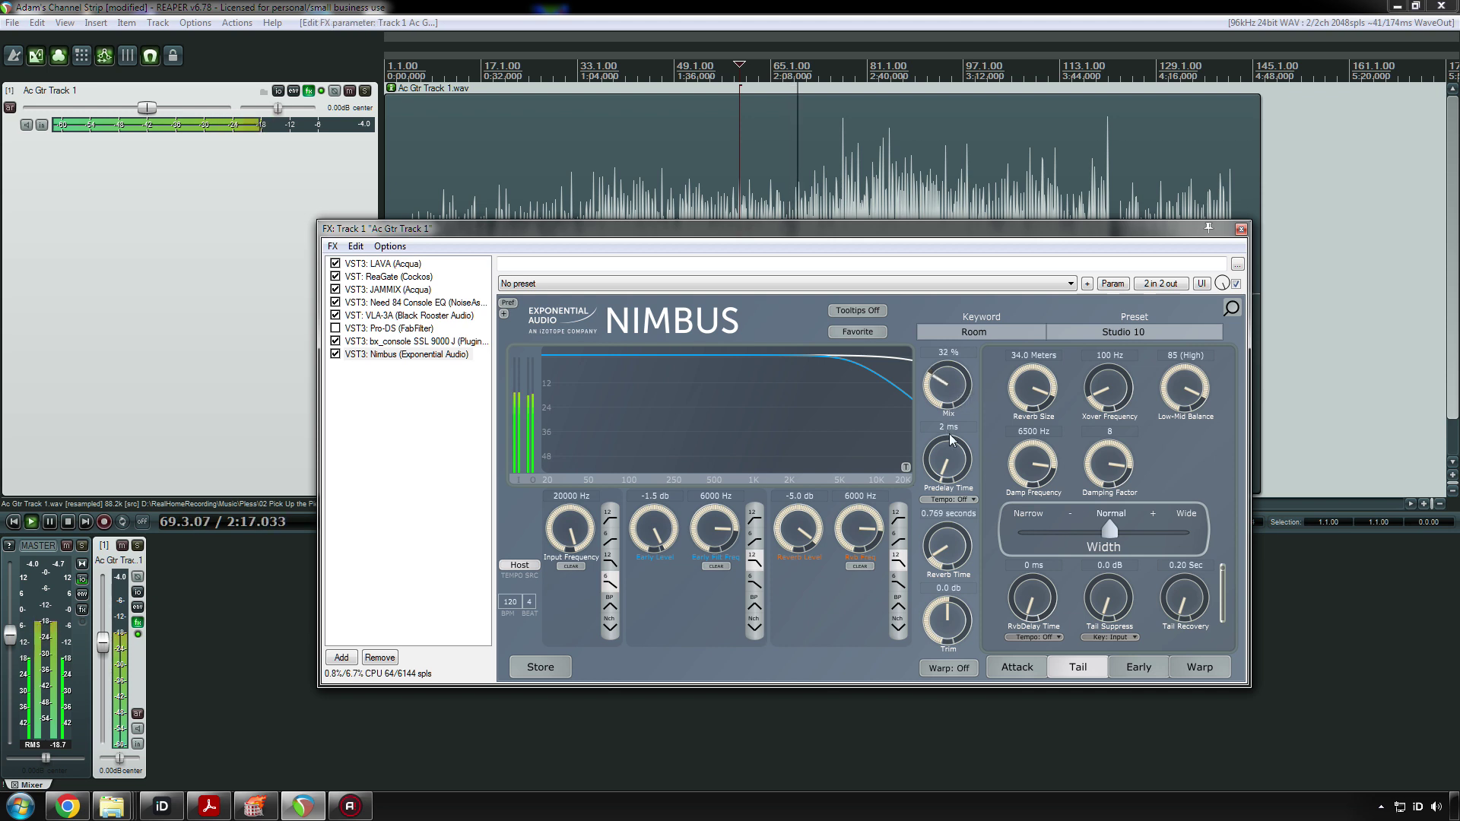
pyautogui.moveTo(945, 386); pyautogui.dragTo(946, 392)
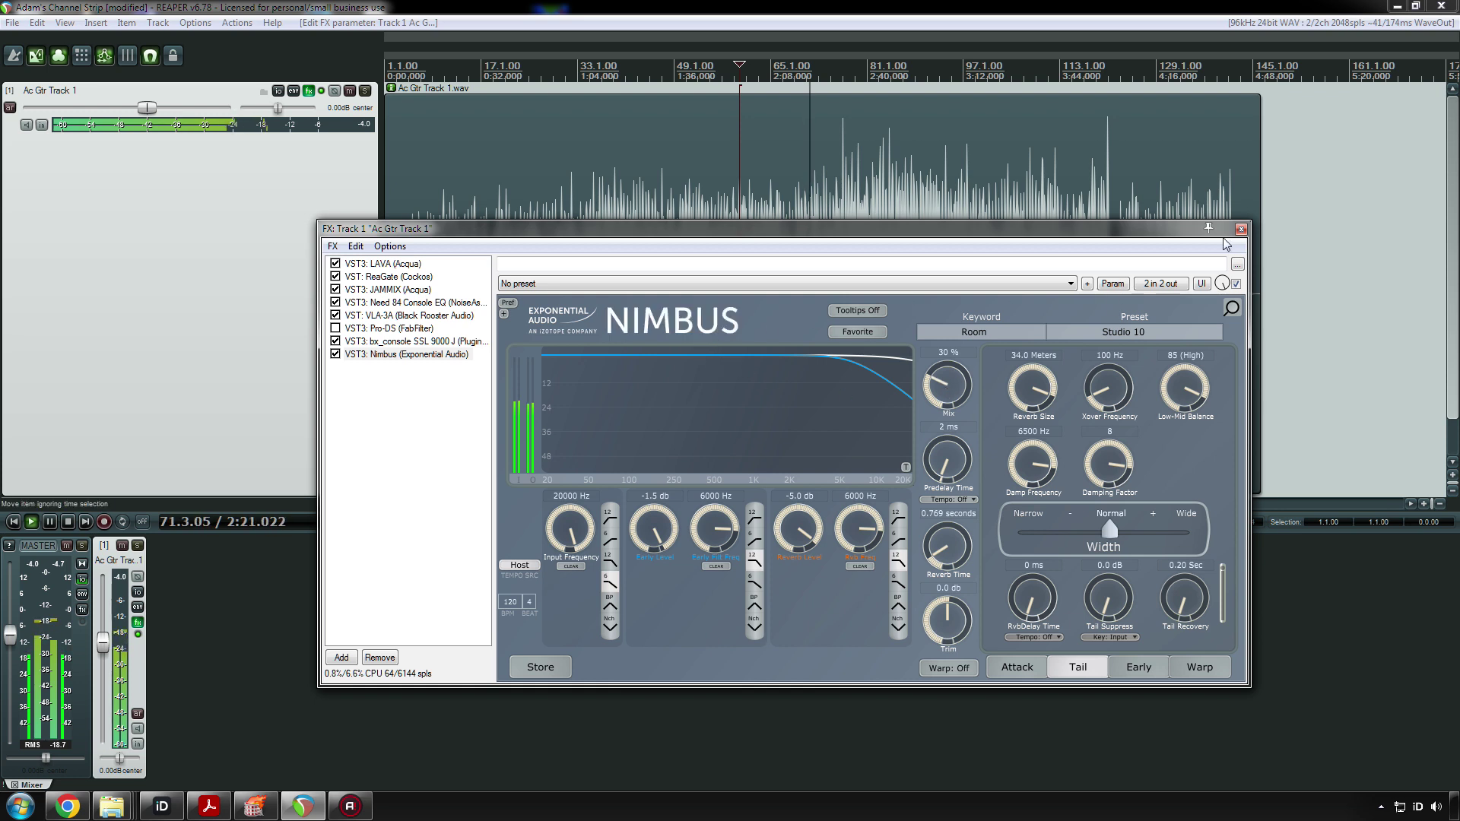
pyautogui.moveTo(966, 386)
pyautogui.mouseDown()
pyautogui.moveTo(964, 400)
pyautogui.moveTo(966, 348)
pyautogui.moveTo(951, 379)
pyautogui.mouseUp()
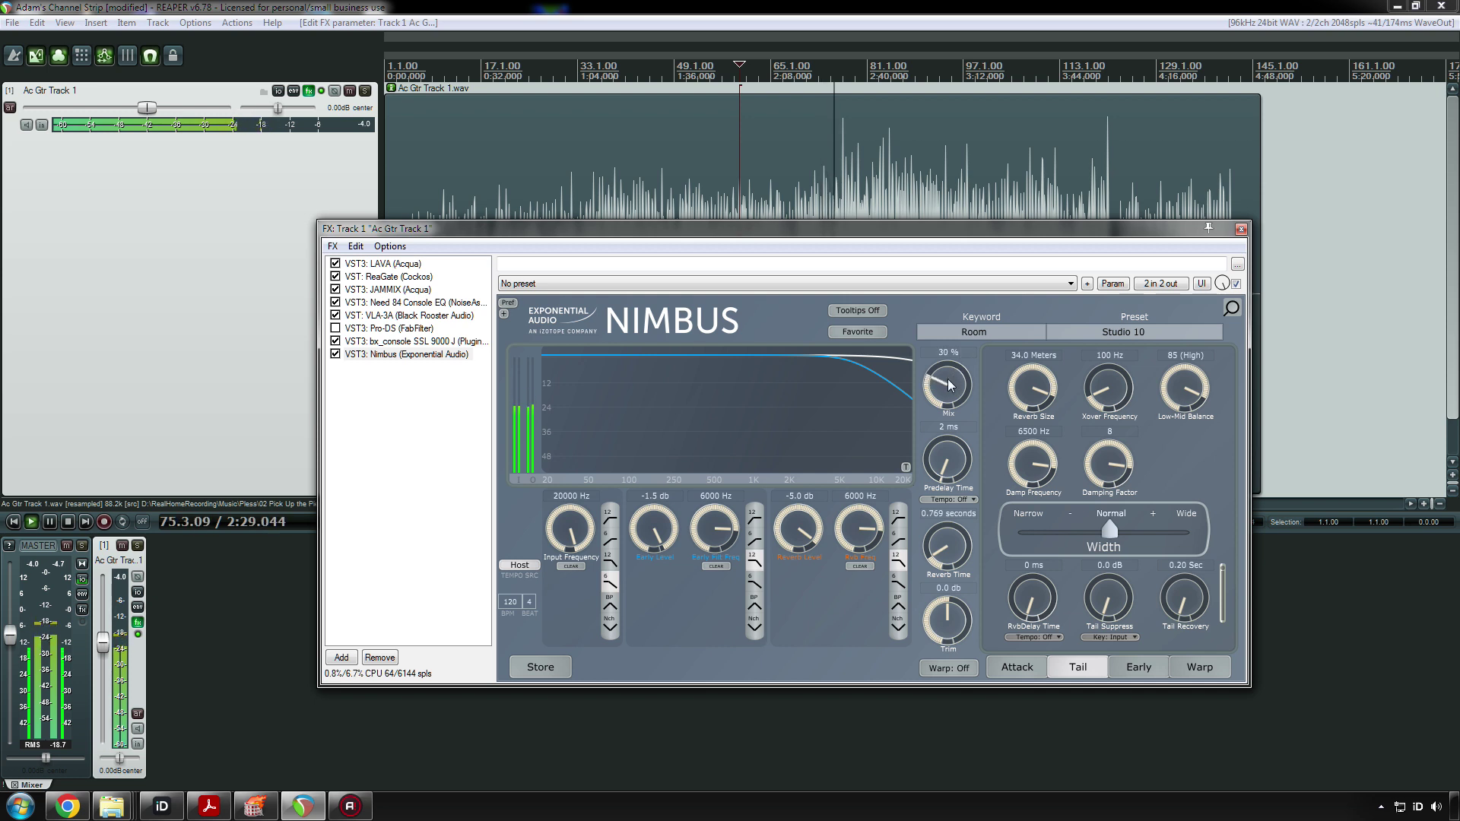
# - Compare the guitar with Nimbus bypassed and enabled at the lower mix, and stop playback
pyautogui.click(335, 354)
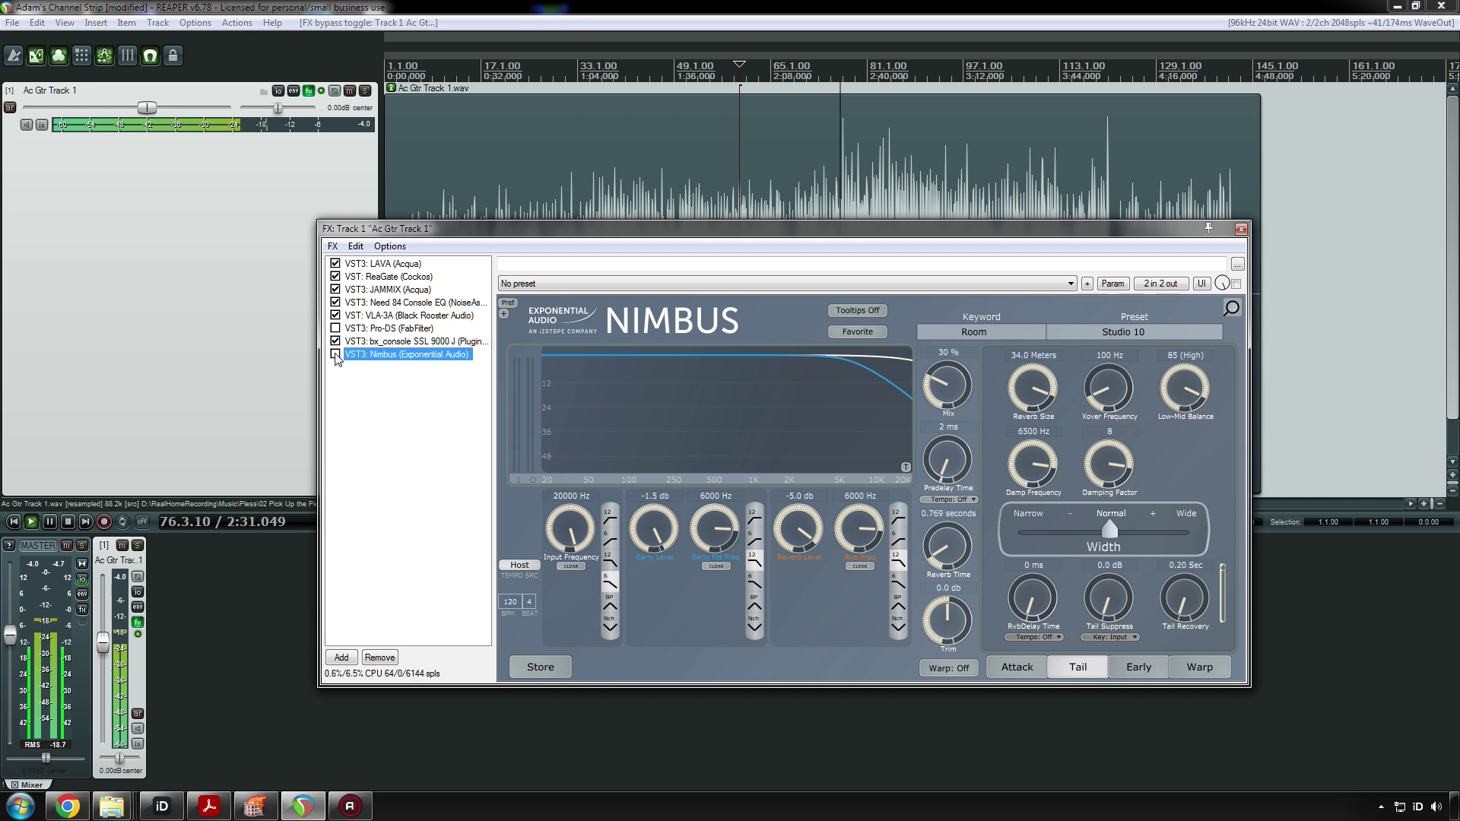
pyautogui.click(335, 355)
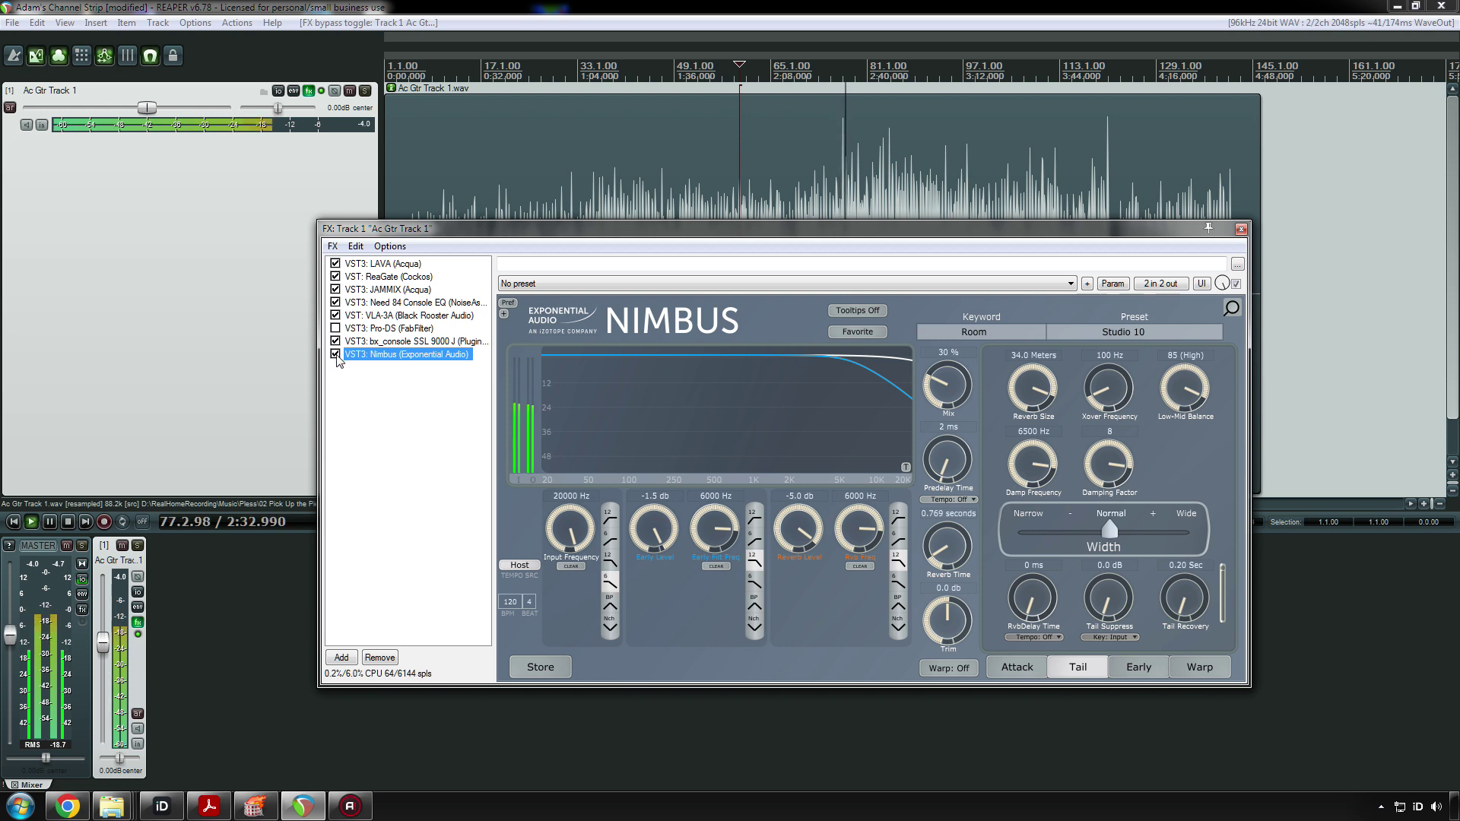
pyautogui.press('space')
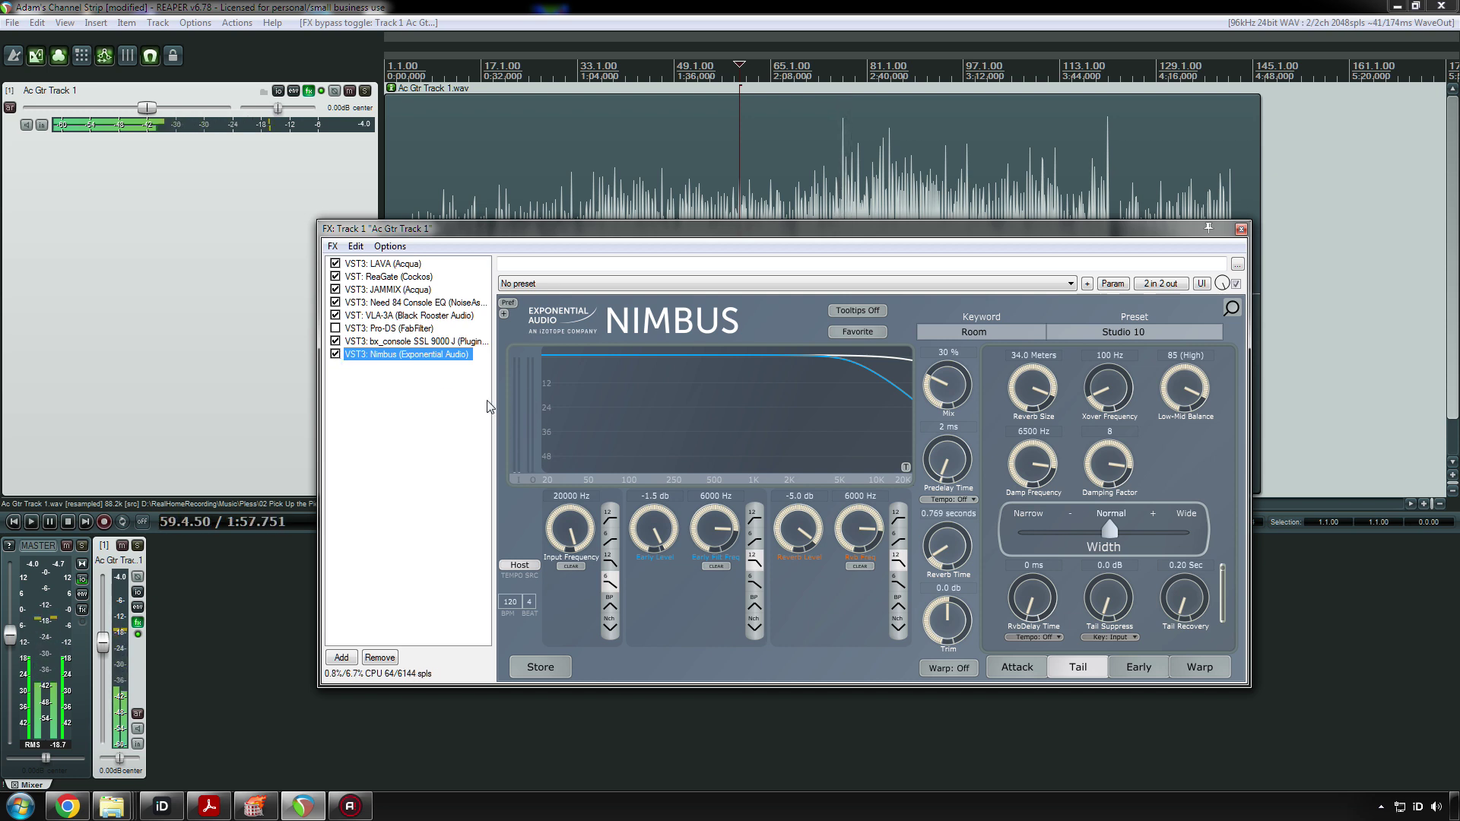
# - Play the guitar, raise the Nimbus reverb time to 1.01 seconds and stop playback
pyautogui.press('space')
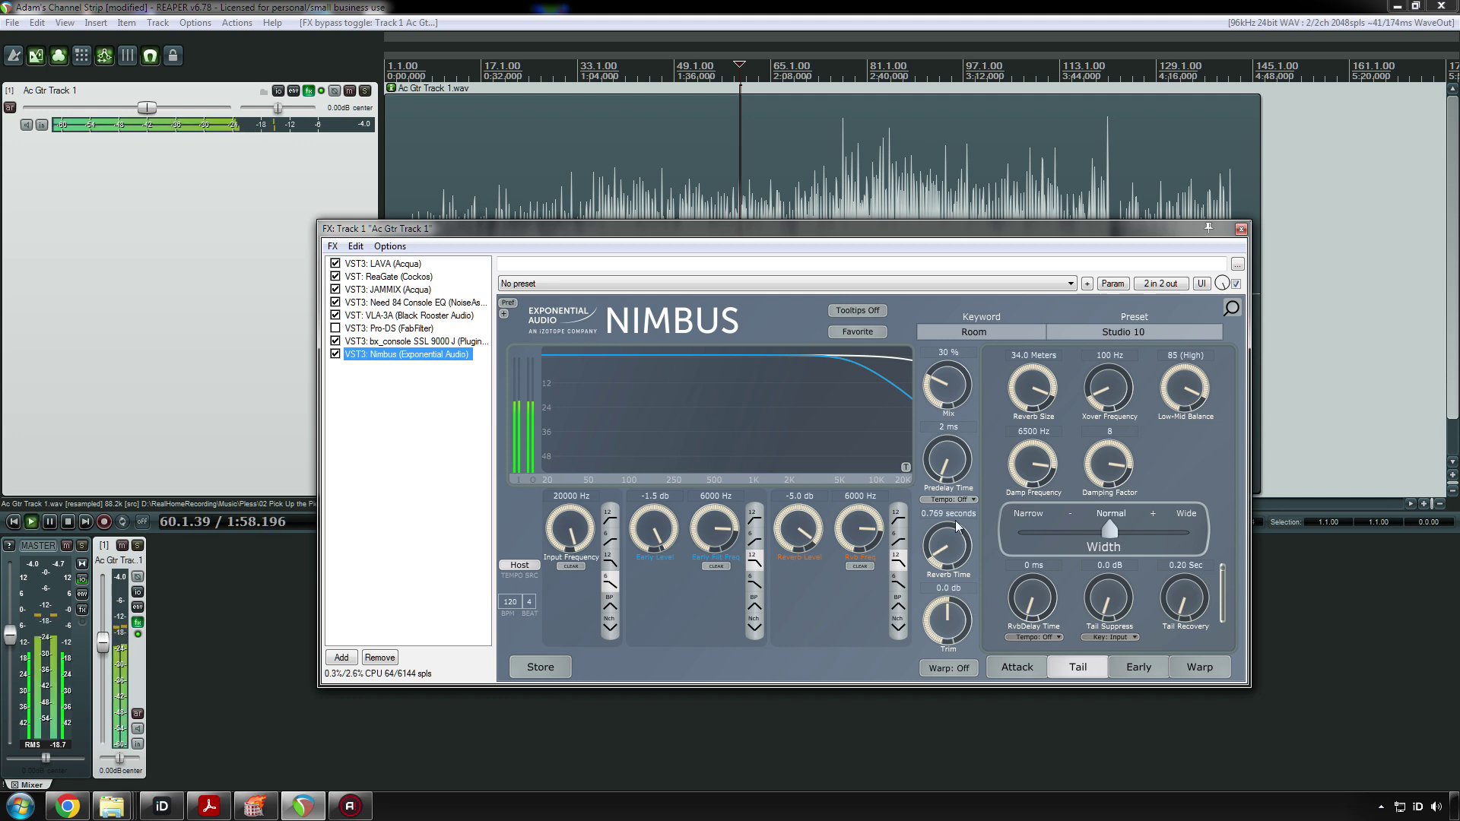
pyautogui.click(942, 553)
pyautogui.moveTo(943, 553); pyautogui.dragTo(942, 541)
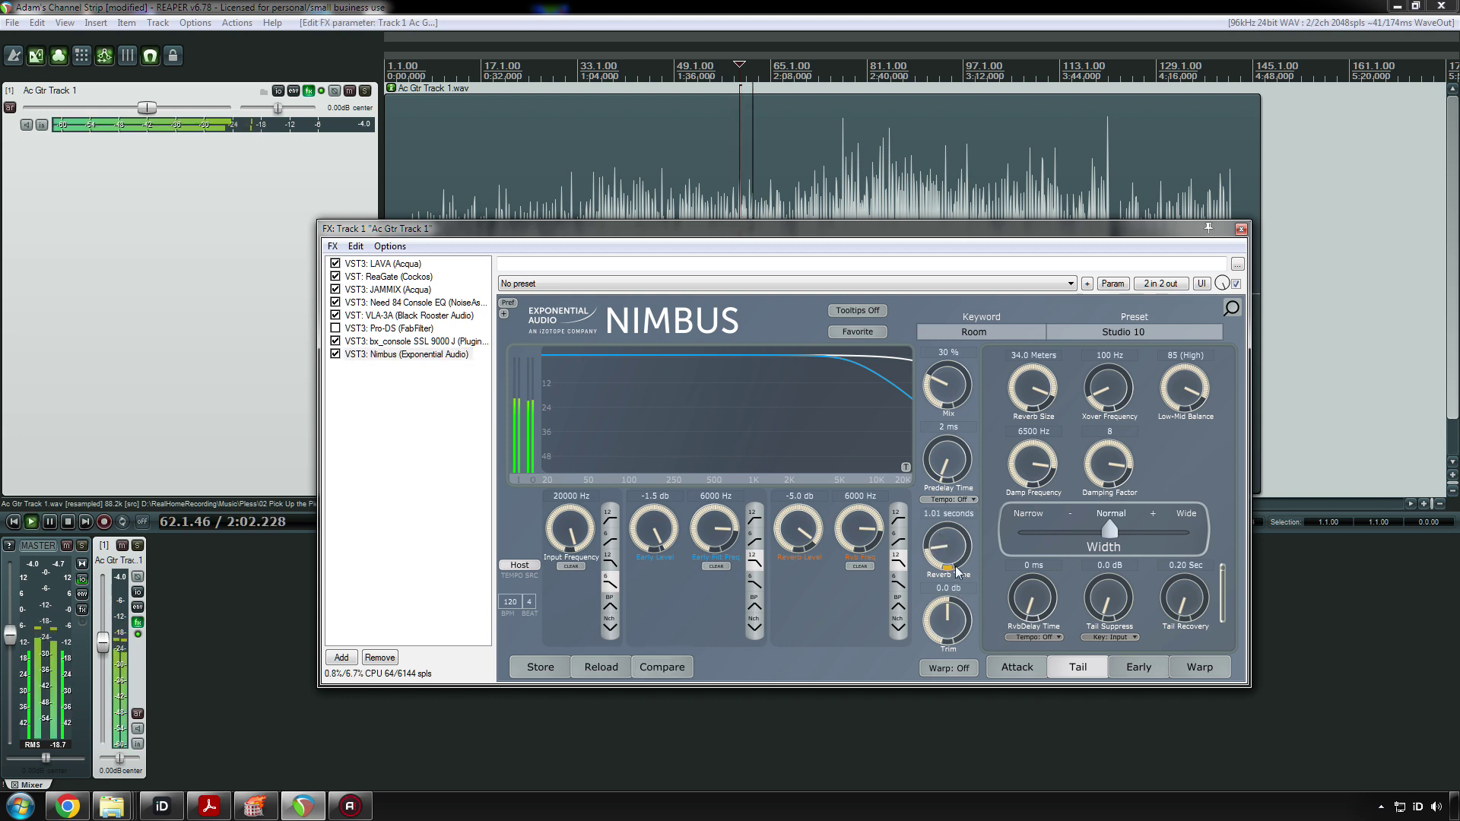
pyautogui.press('space')
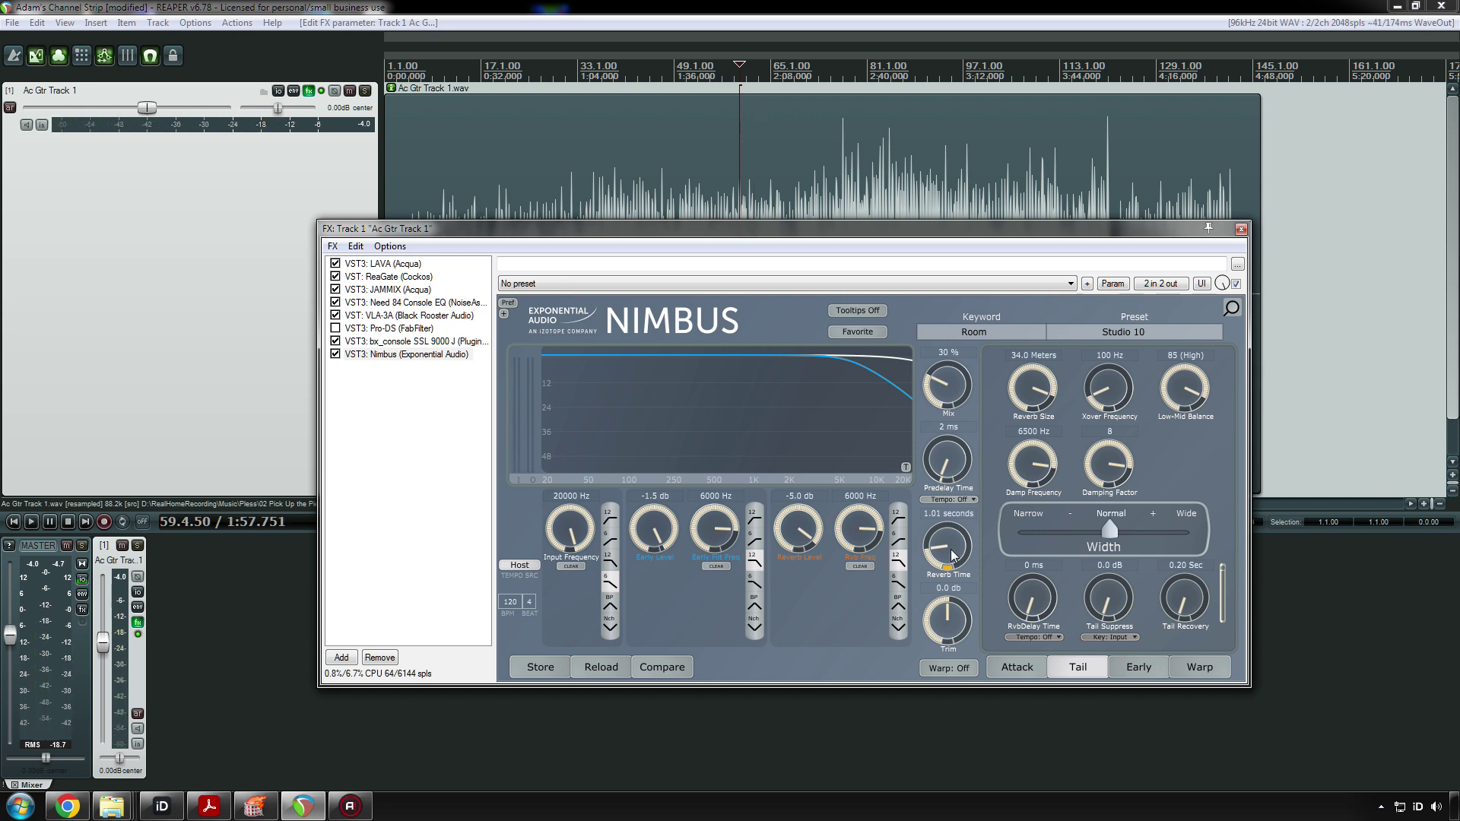